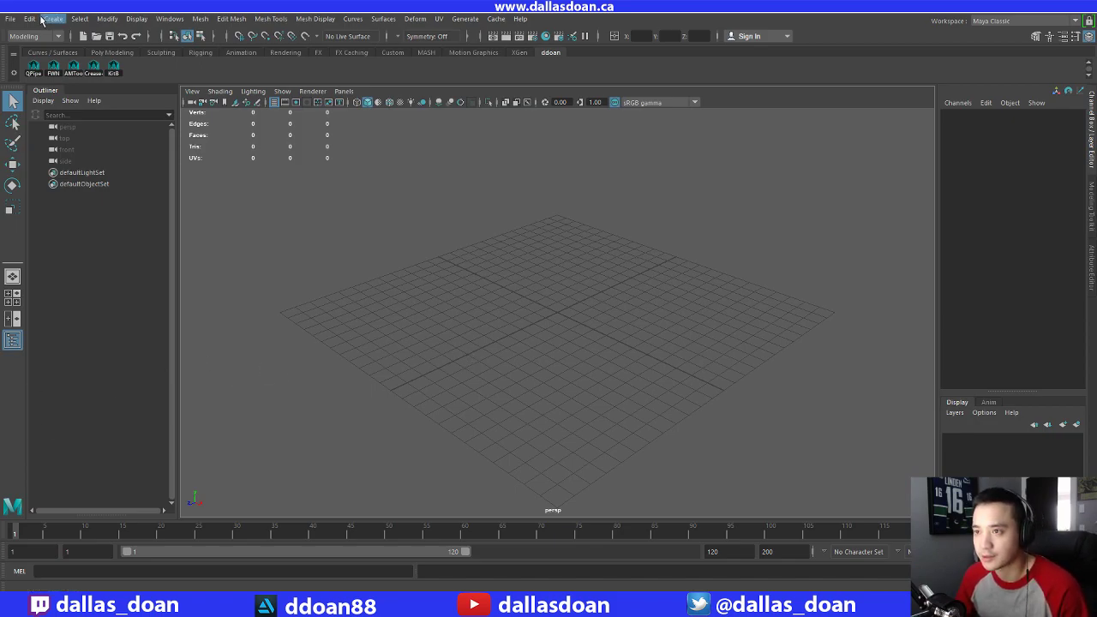
Open the SNES_V4 Maya scene from the SNES project's scenes folder without saving the untitled scene
click(10, 18)
click(59, 51)
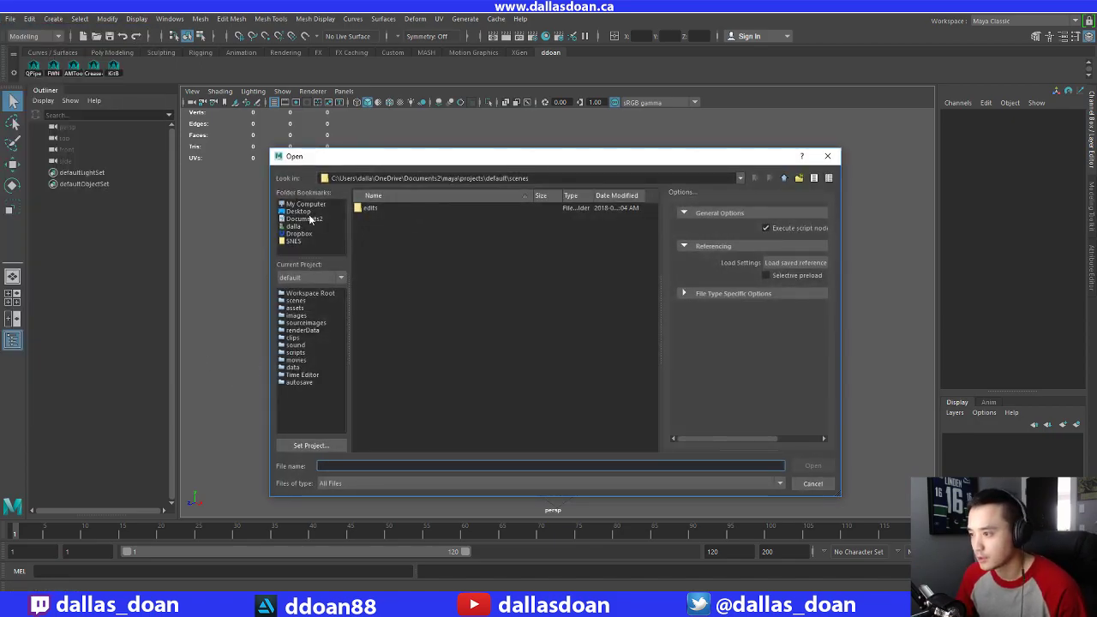
click(291, 241)
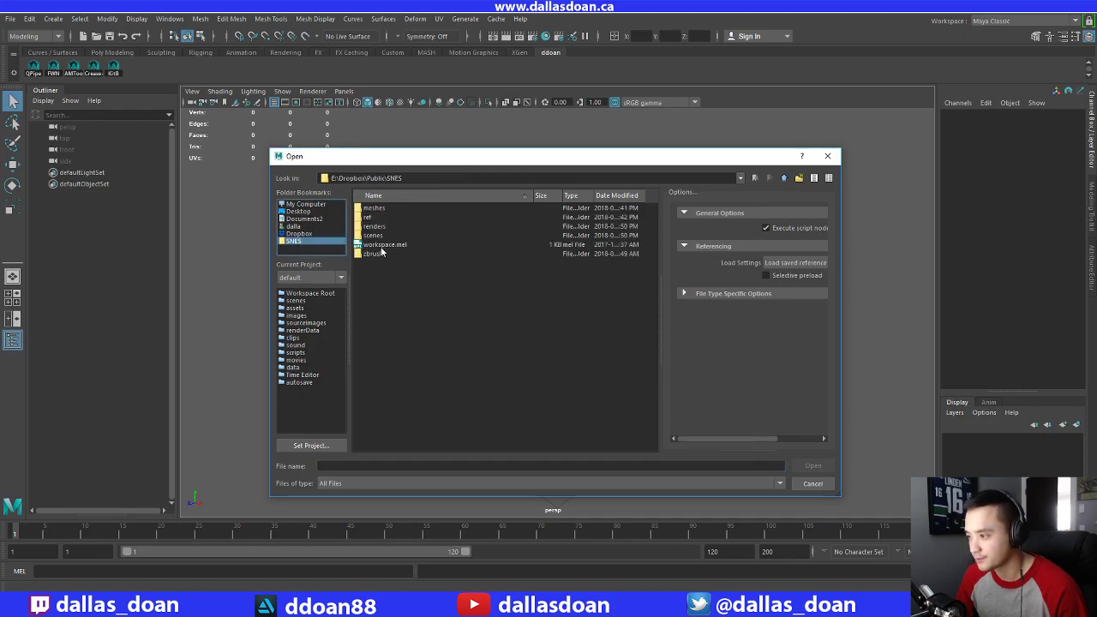
click(383, 234)
double_click(384, 235)
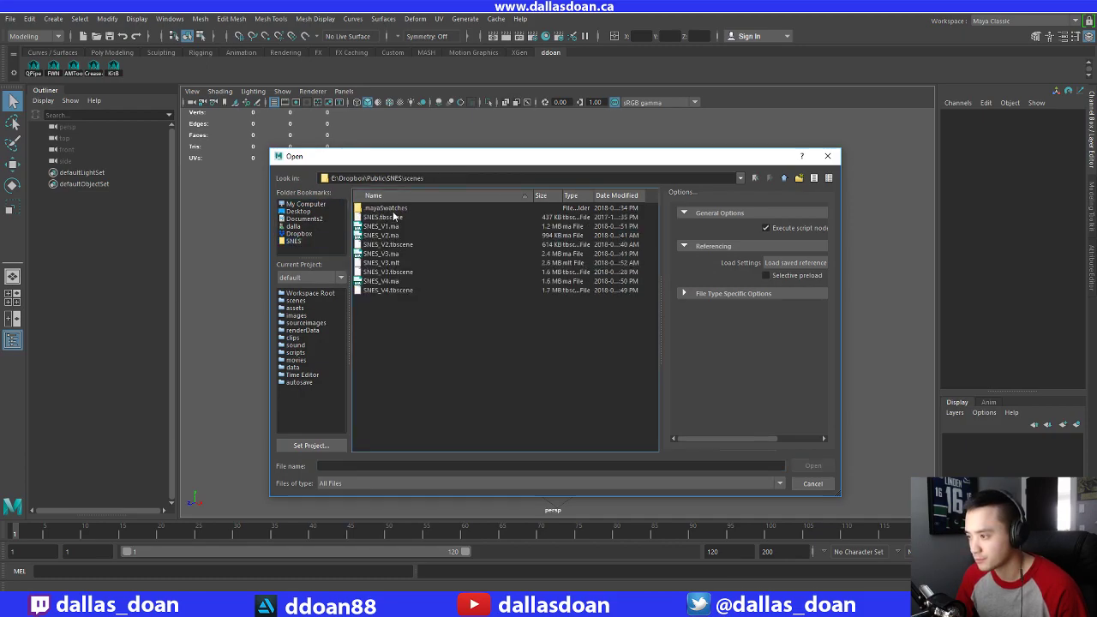
click(390, 290)
click(812, 465)
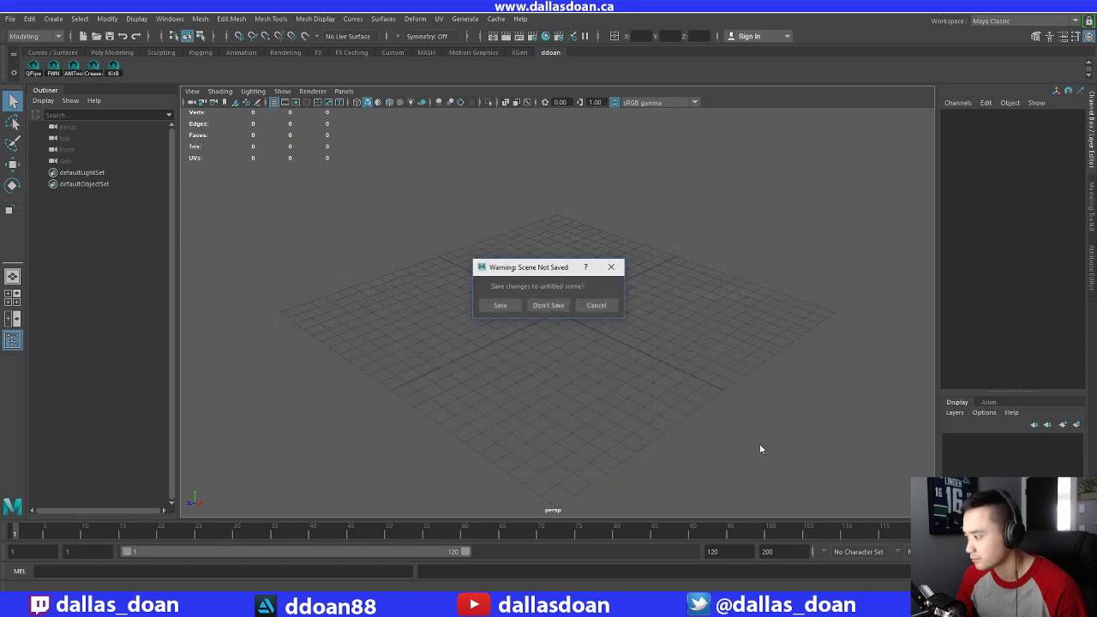
click(549, 303)
Frame the whole model and examine the console, controller and cables from above and from the front
mouse_move(490, 382)
alt+right_down()
mouse_move(516, 374)
mouse_move(485, 371)
alt+right_up()
alt+drag(485, 371, 451, 306)
drag(368, 220, 644, 383)
key(w)
key(f)
alt+right_drag(656, 421, 664, 447)
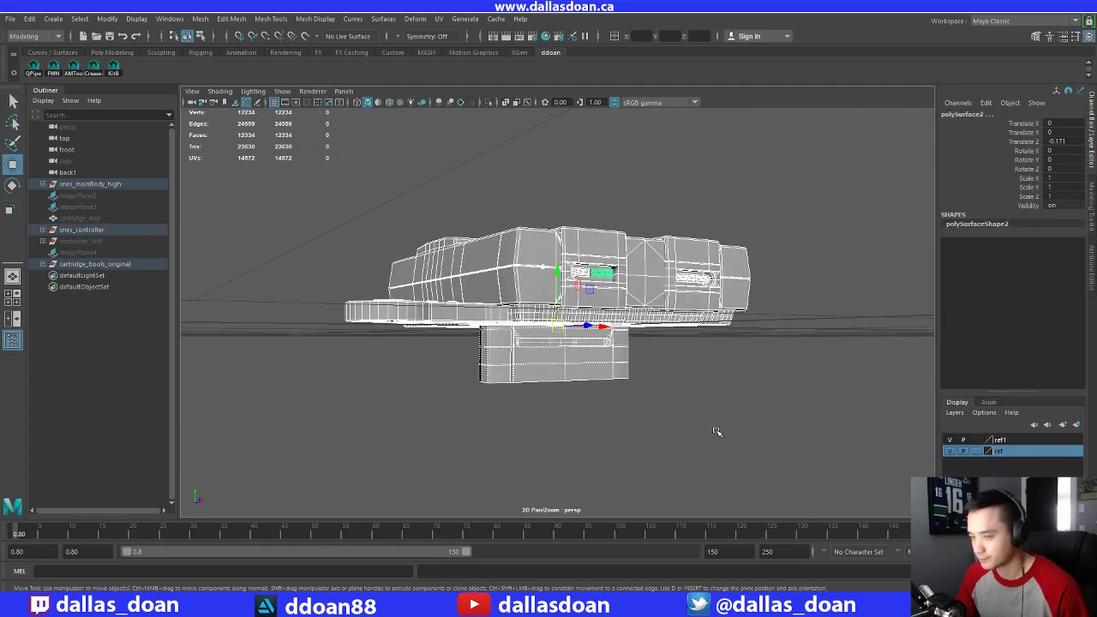
click(717, 431)
alt+drag(409, 330, 414, 398)
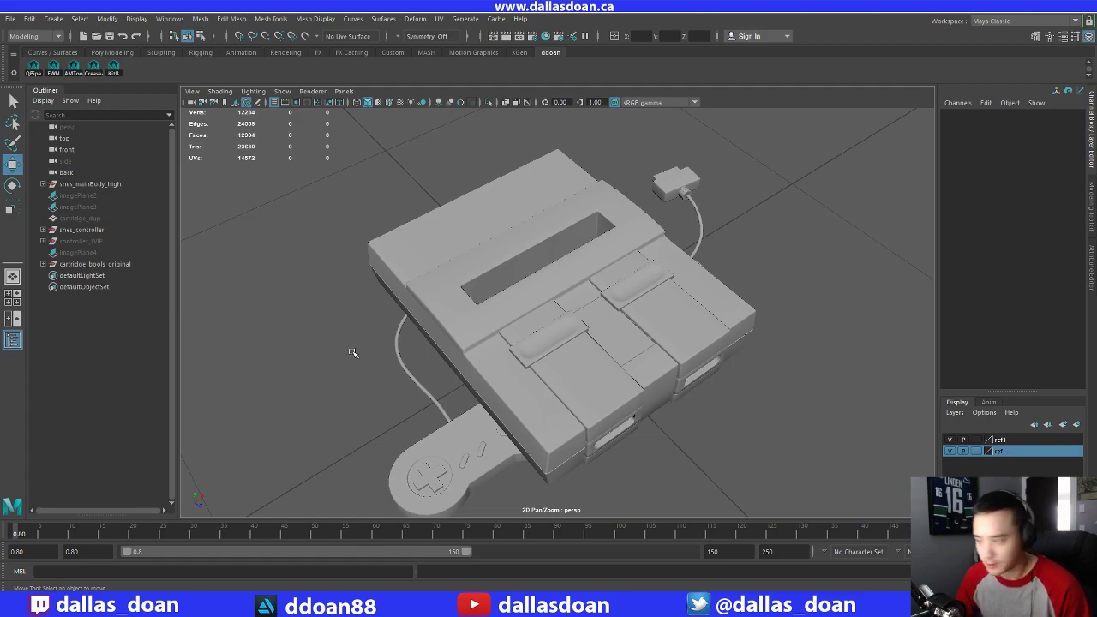
alt+middle_drag(679, 360, 655, 317)
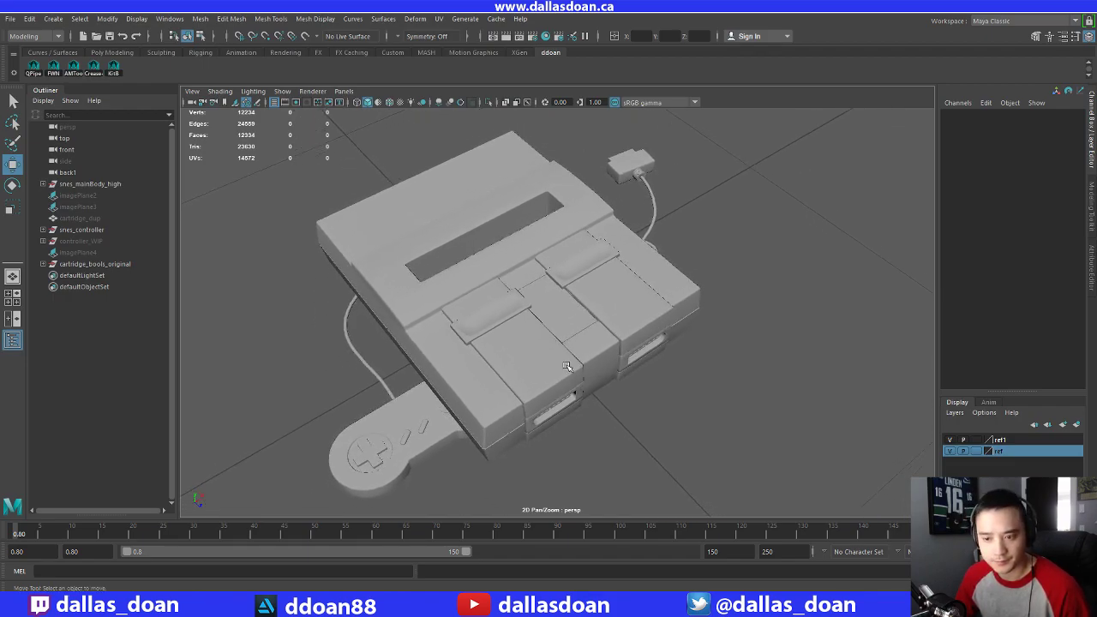
mouse_move(287, 610)
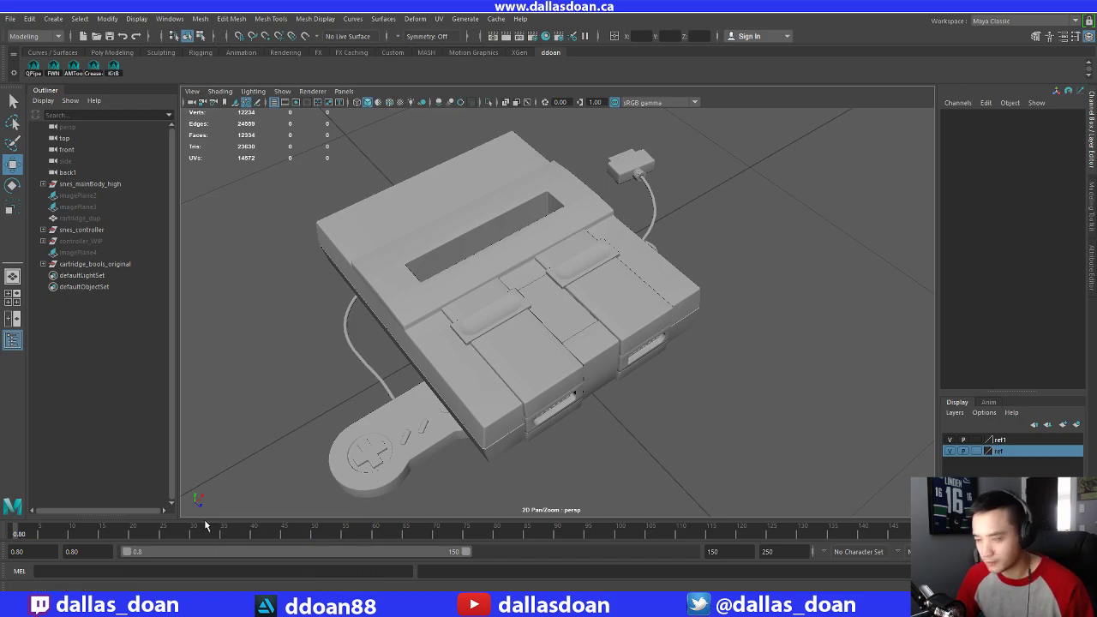
mouse_move(677, 327)
alt+mouse_down()
mouse_move(690, 298)
mouse_move(683, 343)
alt+mouse_up()
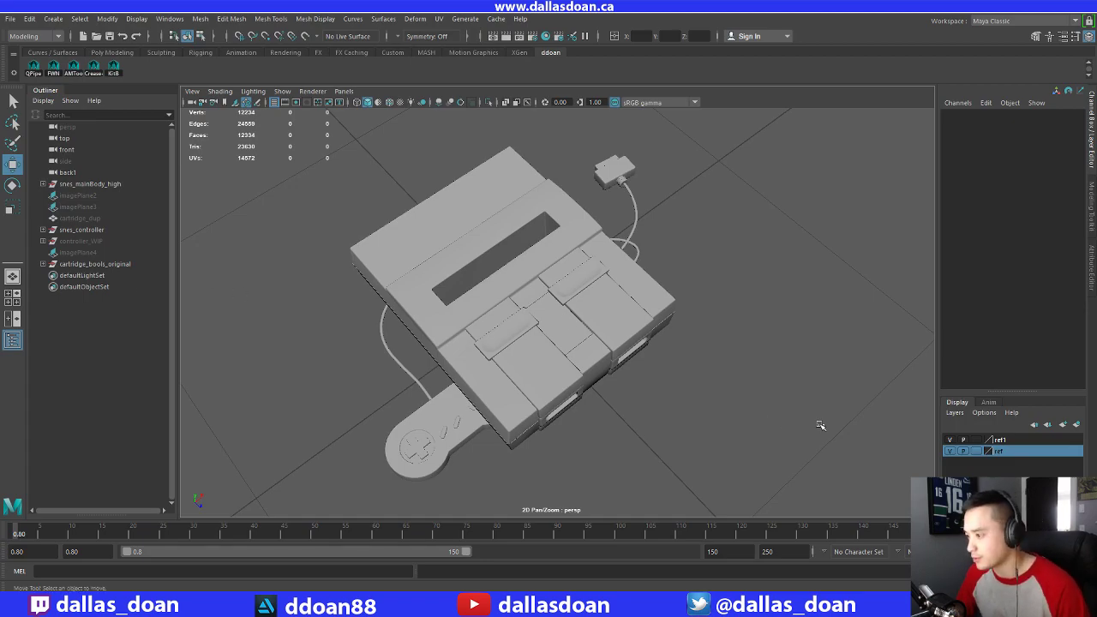
alt+drag(618, 337, 581, 320)
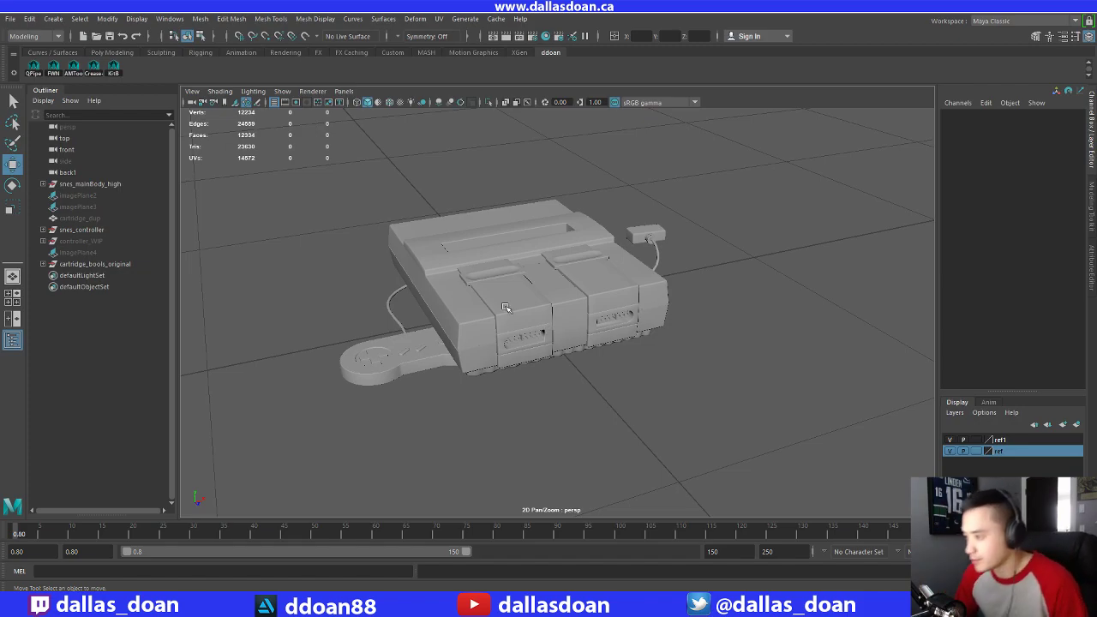
click(463, 299)
click(522, 401)
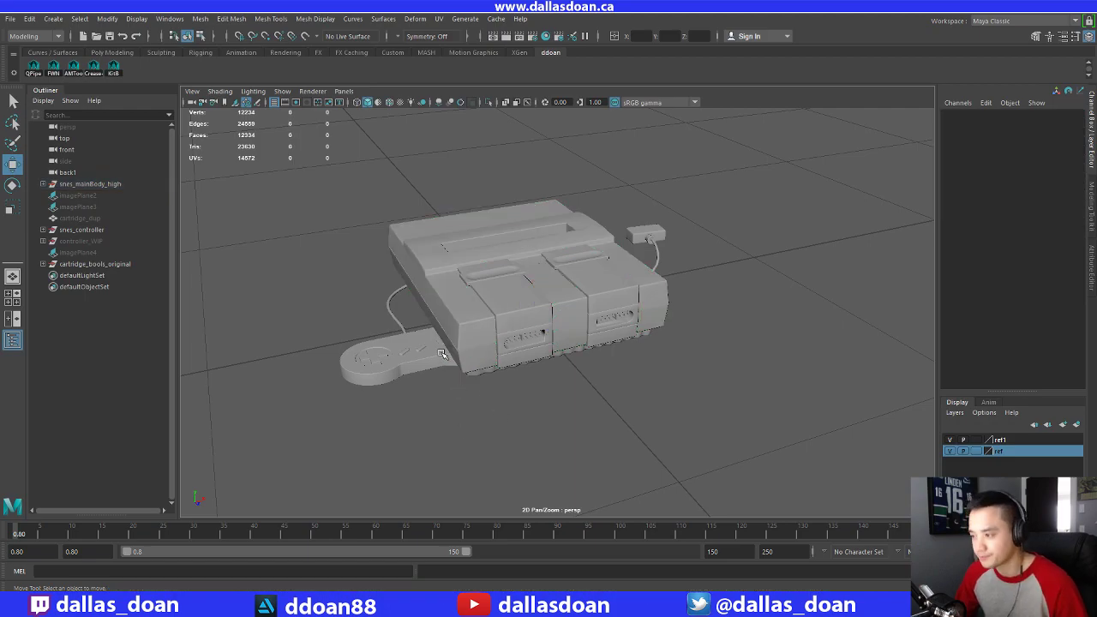
Isolate and frame the console's corrugated base mesh, checking its smooth preview before restoring the unsmoothed display
click(490, 371)
alt+drag(490, 372, 460, 245)
key(f)
key(ctrl+1)
scroll(477, 276, up, 5)
key(3)
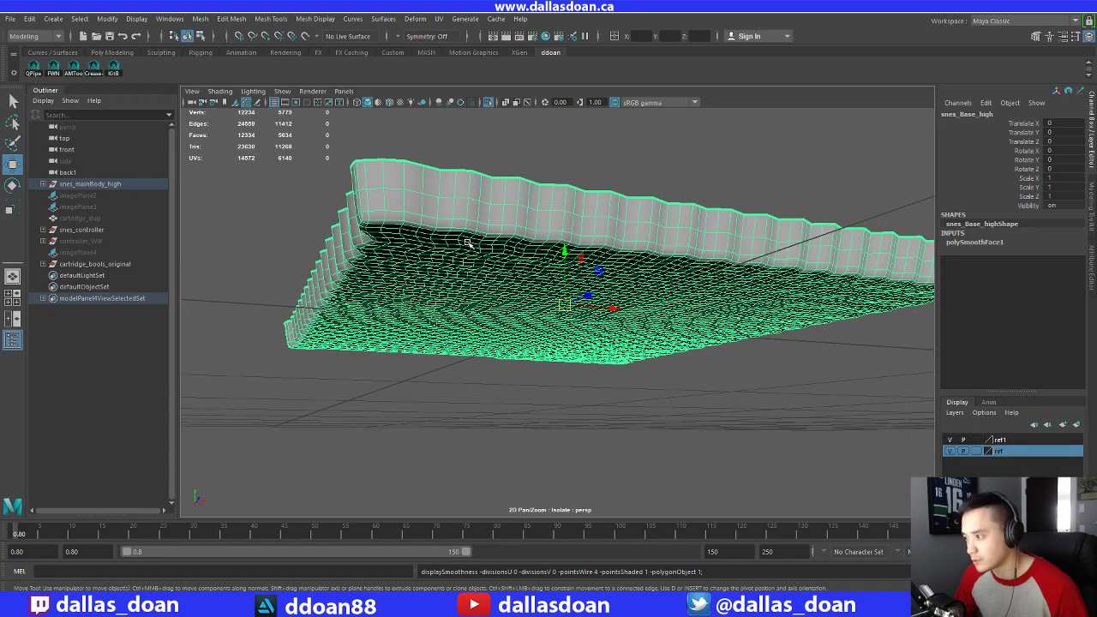
key(1)
Switch the base to edge selection and examine the dense topology of its underside and notched corner
alt+drag(462, 243, 434, 199)
alt+drag(435, 270, 493, 207)
right_drag(494, 206, 496, 173)
mouse_move(479, 206)
alt+mouse_down()
mouse_move(462, 230)
mouse_move(491, 235)
mouse_move(514, 210)
mouse_move(496, 185)
mouse_move(483, 221)
alt+mouse_up()
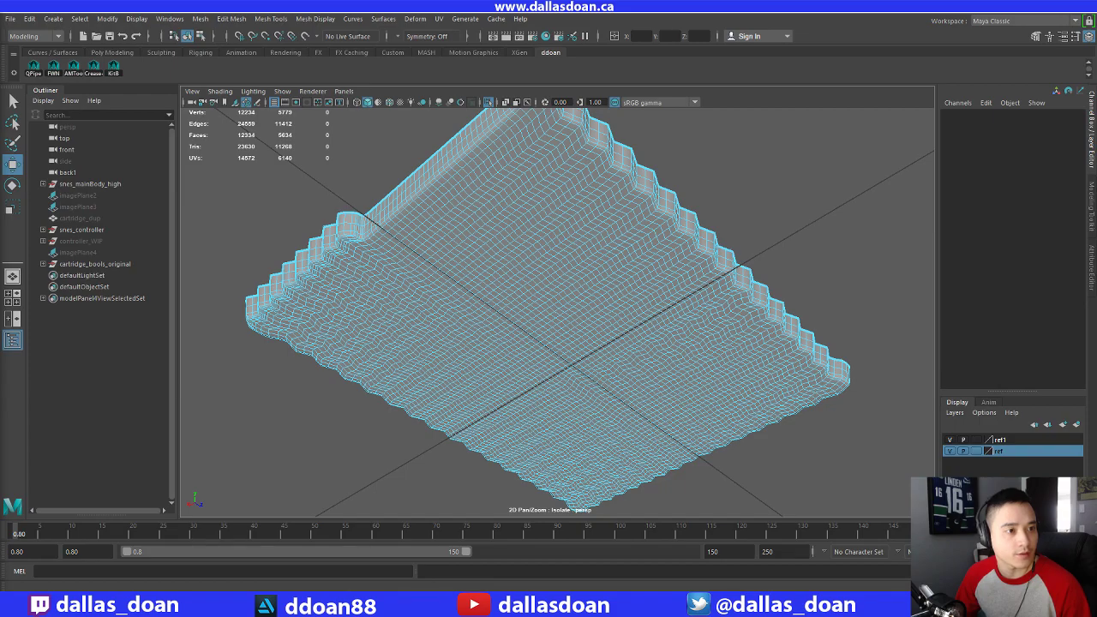
alt+drag(700, 302, 462, 261)
alt+right_drag(377, 256, 424, 264)
alt+middle_drag(424, 264, 493, 313)
alt+drag(492, 313, 485, 257)
alt+middle_drag(485, 257, 488, 324)
mouse_move(489, 324)
alt+mouse_down()
mouse_move(480, 364)
mouse_move(463, 355)
alt+mouse_up()
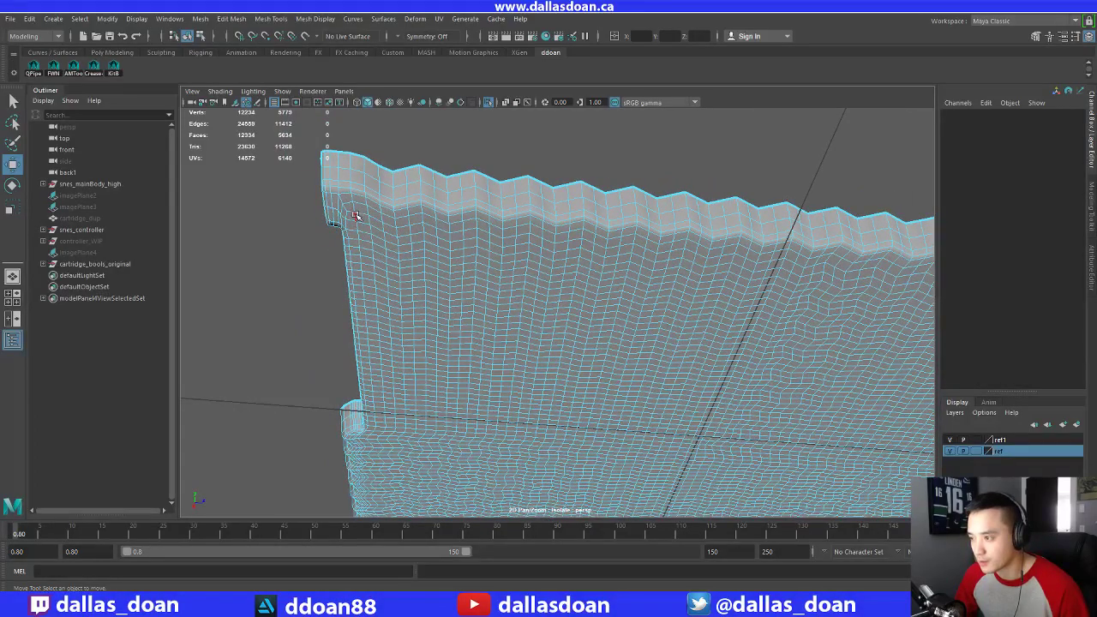
Try to select the run of edges along the underside's zigzag rim, from the notched corner to the opposite corner
alt+drag(356, 216, 459, 262)
click(473, 220)
alt+drag(689, 315, 641, 283)
alt+middle_drag(641, 283, 530, 284)
shift+double_click(712, 198)
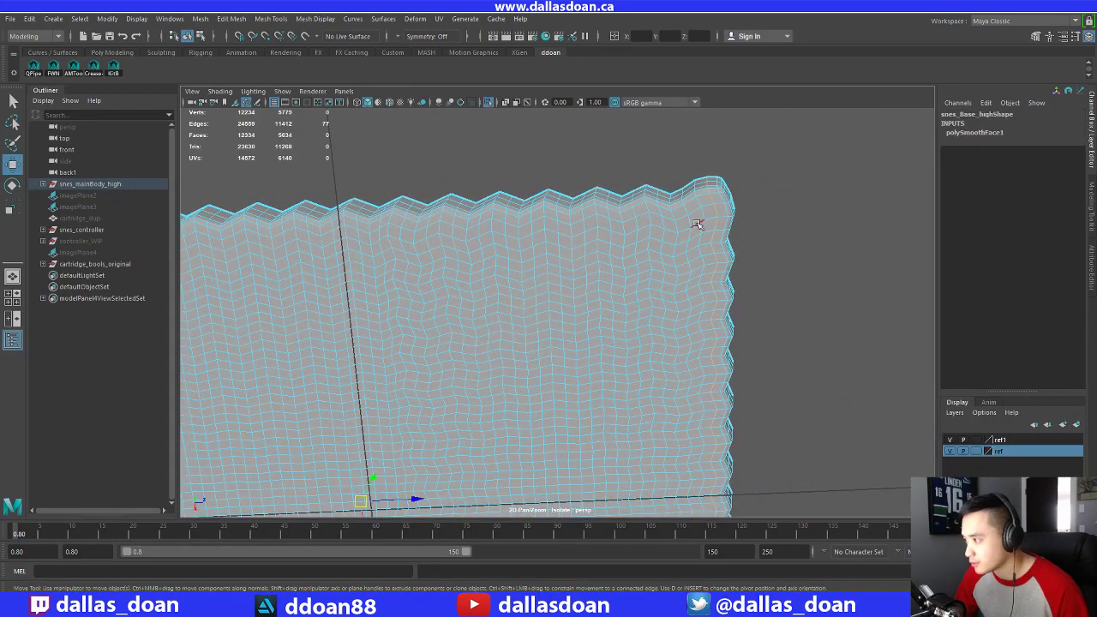
alt+middle_drag(696, 224, 895, 223)
alt+middle_drag(630, 259, 828, 251)
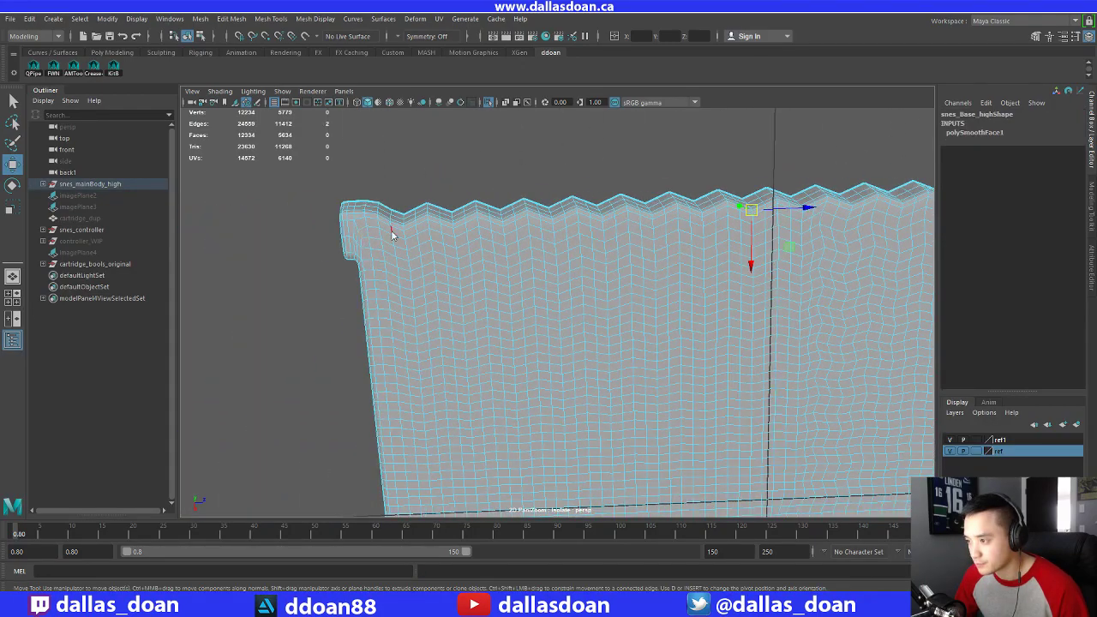
Switch to face selection and select the row of underside faces along the zigzag rim, from the notched corner to the centre line
right_drag(392, 234, 391, 196)
click(366, 234)
alt+drag(685, 278, 703, 265)
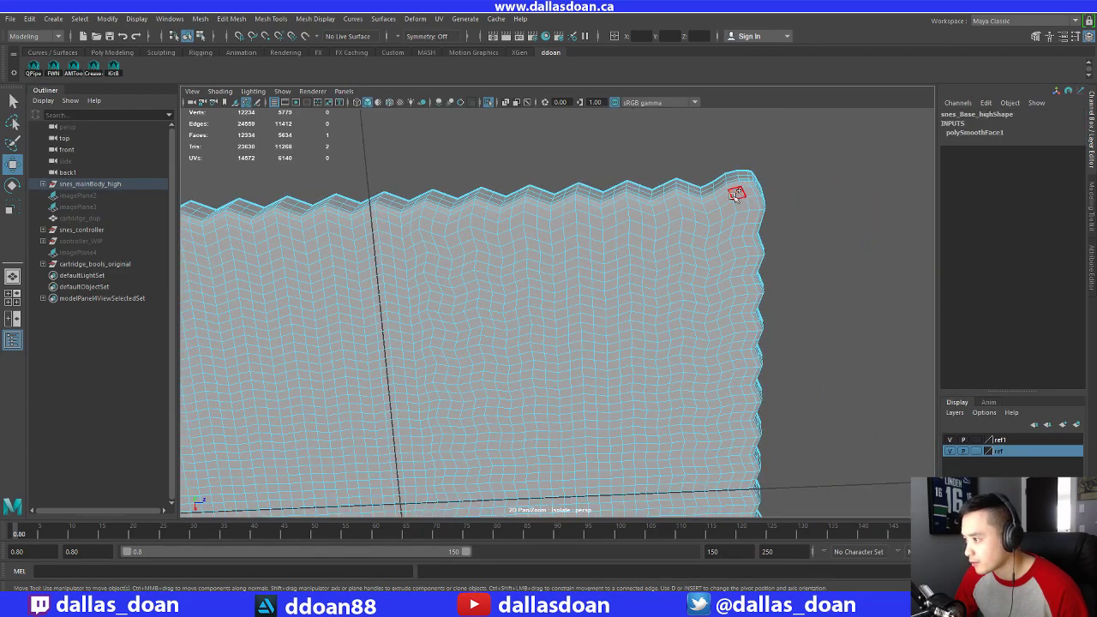
alt+drag(728, 188, 401, 234)
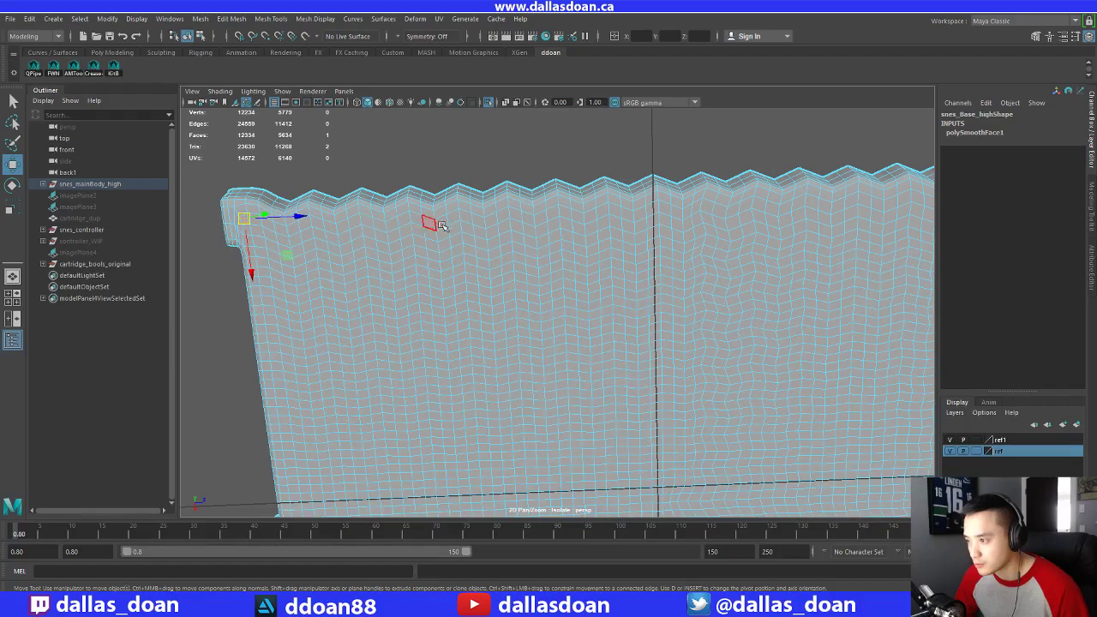
shift+double_click(651, 208)
alt+drag(651, 209, 621, 270)
Try merging the selected face row to its center, undo it, and return to face selection
shift+right_click(578, 240)
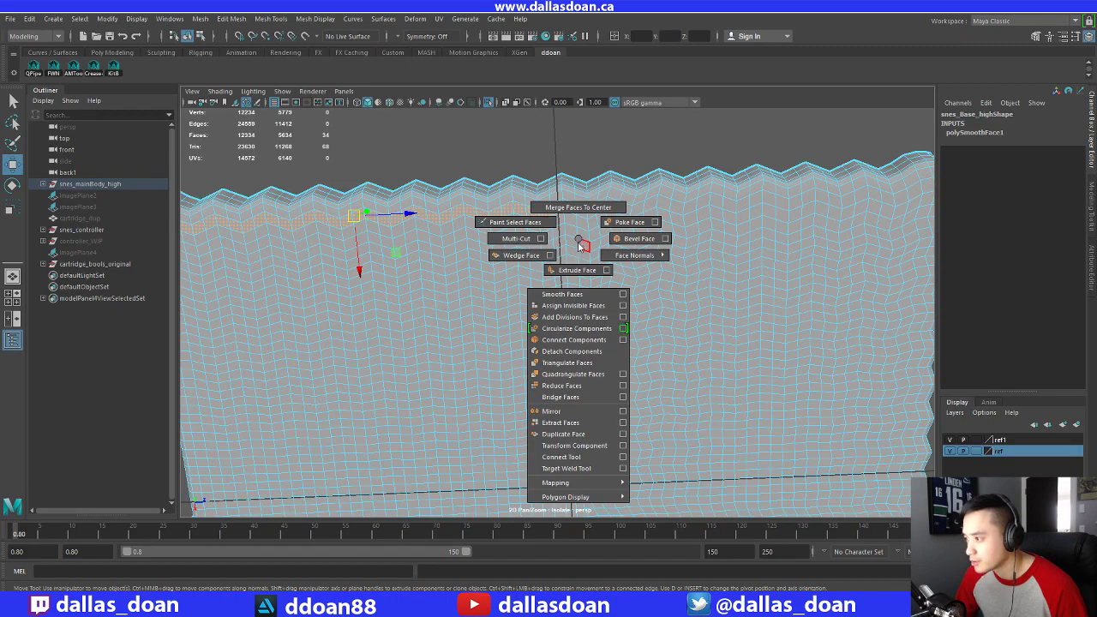
alt+drag(582, 245, 562, 259)
ctrl+right_click(636, 208)
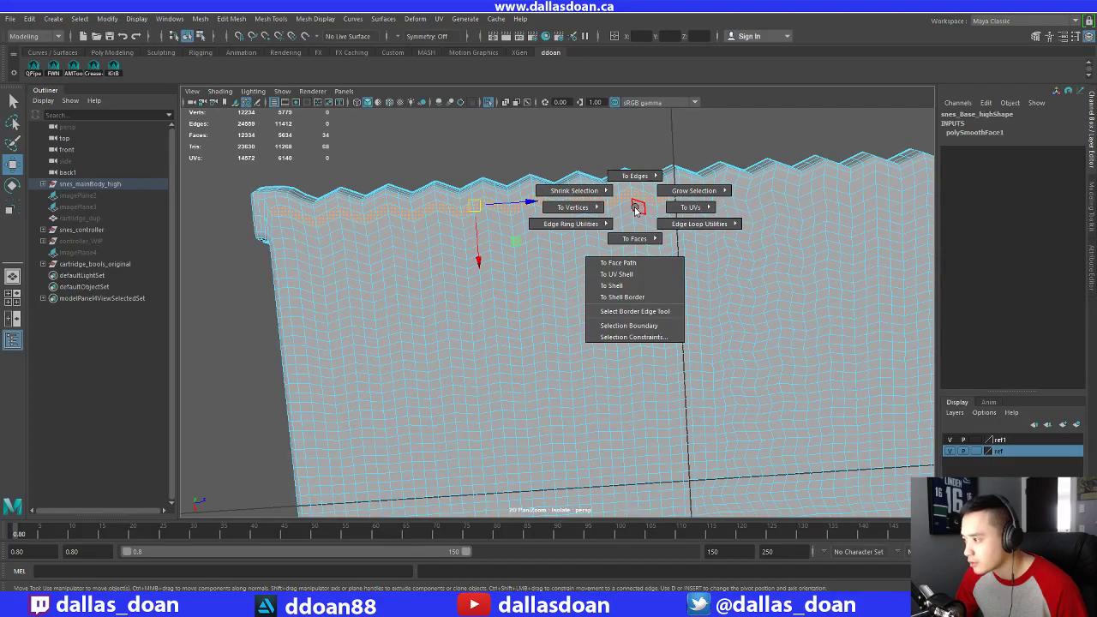
ctrl+right_drag(635, 216, 633, 242)
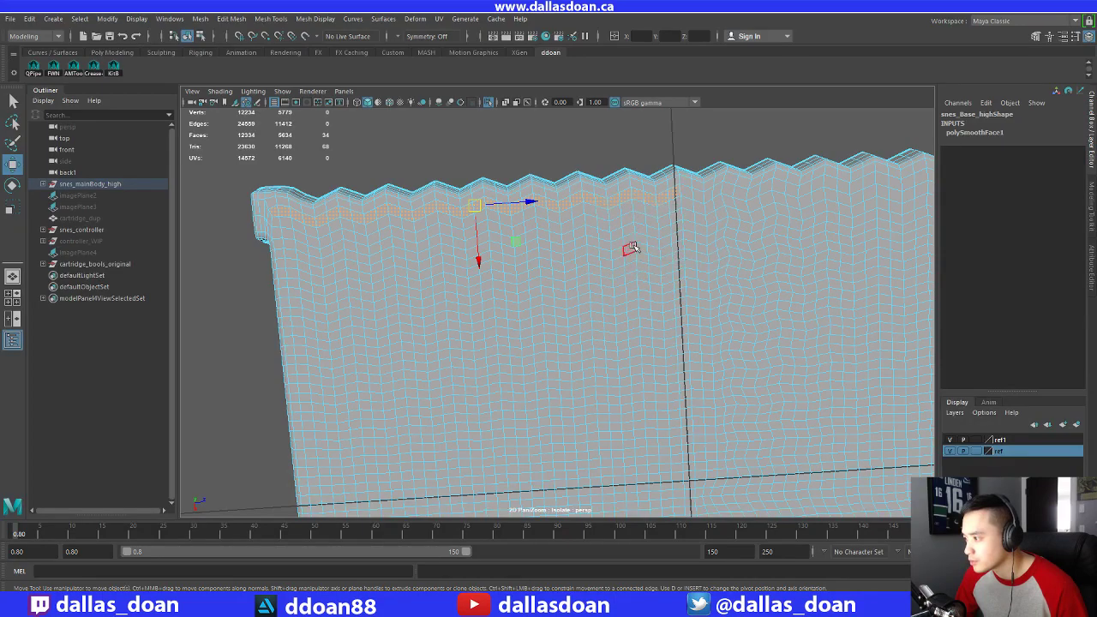
shift+right_click(643, 210)
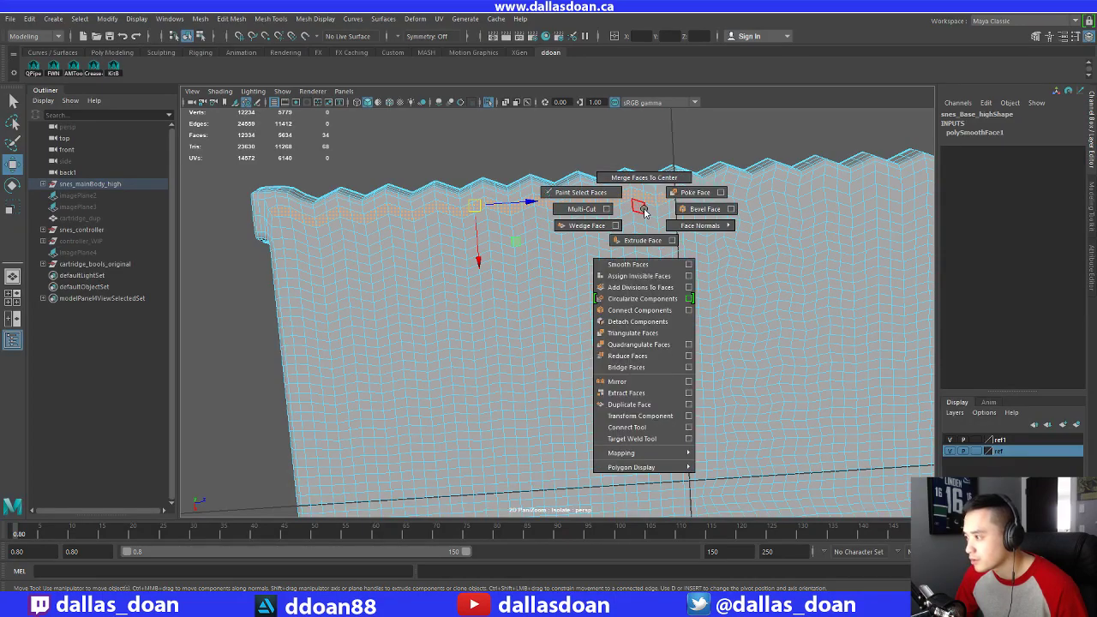
shift+right_drag(645, 212, 650, 182)
alt+middle_drag(689, 246, 544, 258)
key(ctrl+z)
alt+drag(519, 267, 524, 288)
alt+middle_drag(491, 262, 500, 232)
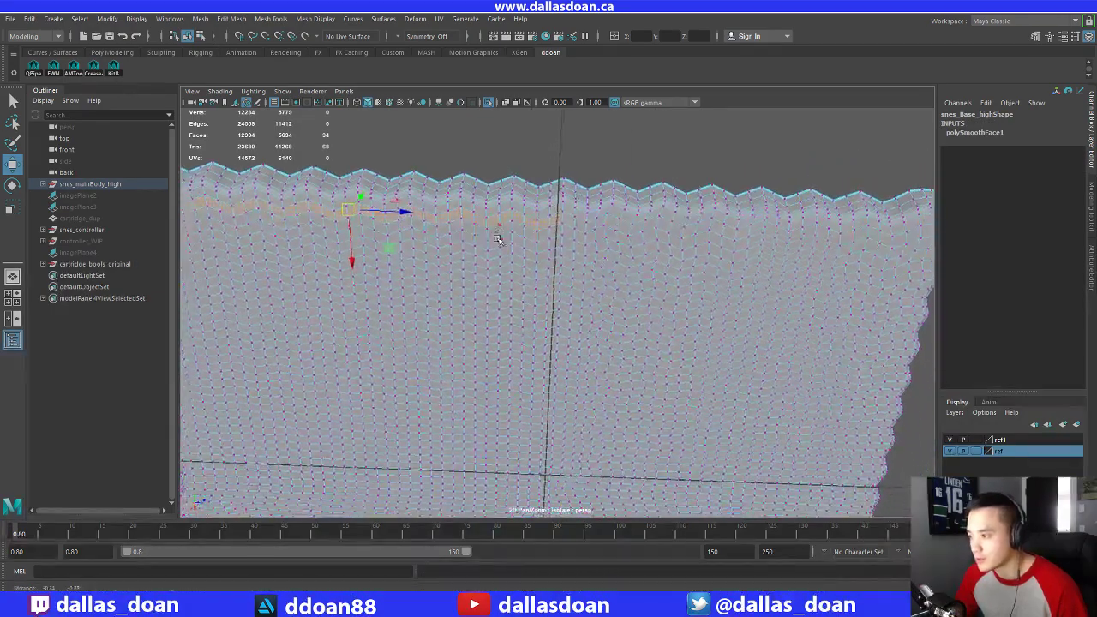
alt+drag(504, 232, 493, 219)
key(F11)
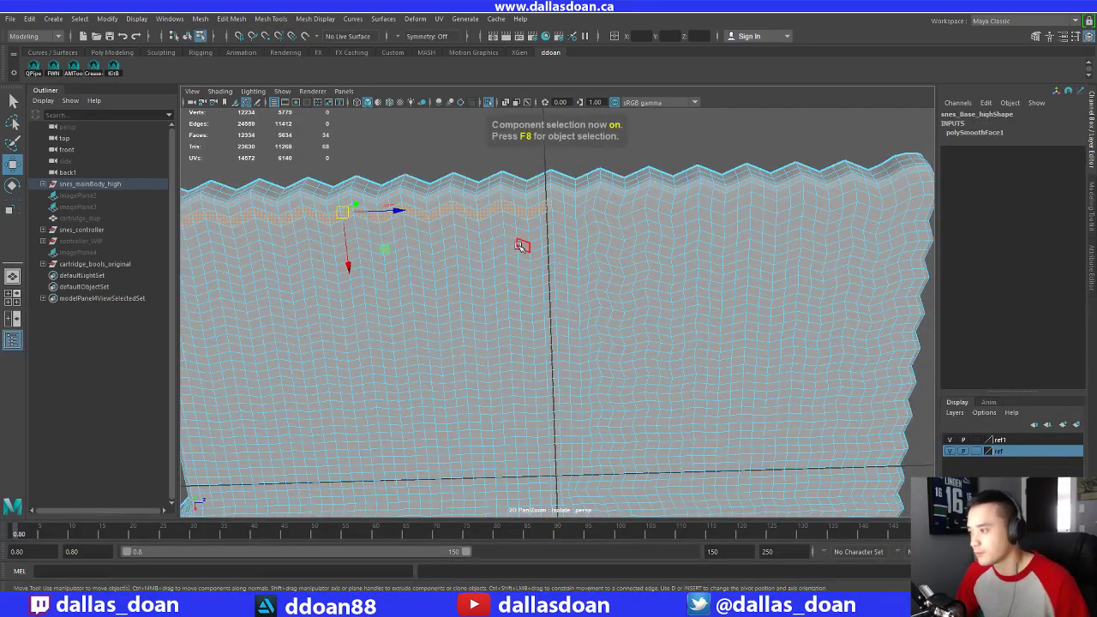
Try Reduce Faces on the selected face row and undo the reduction
shift+right_click(532, 224)
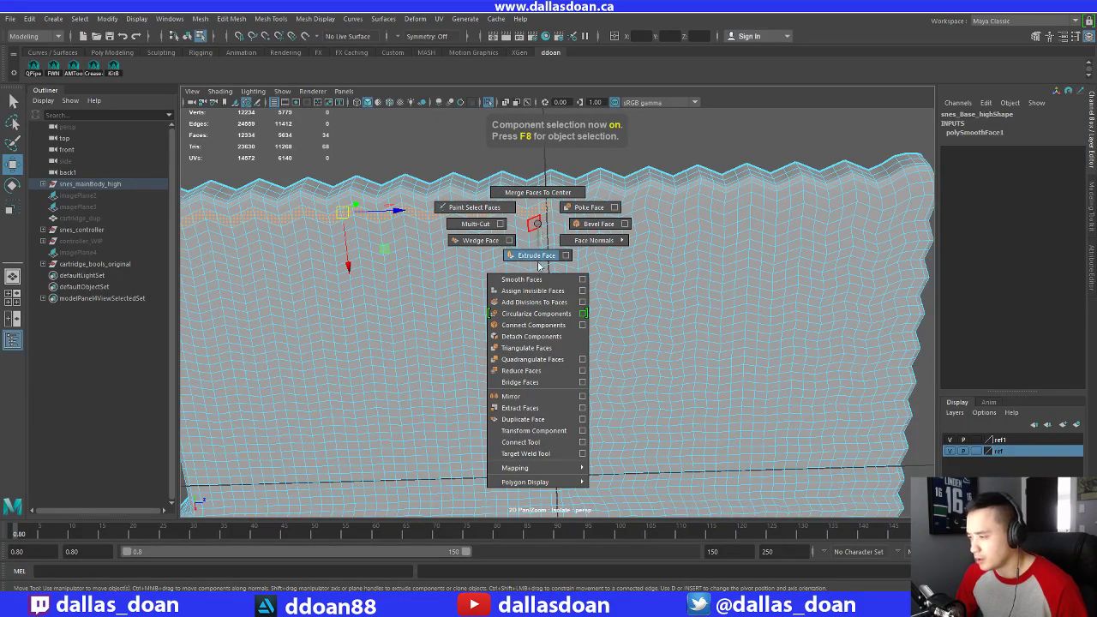
click(533, 372)
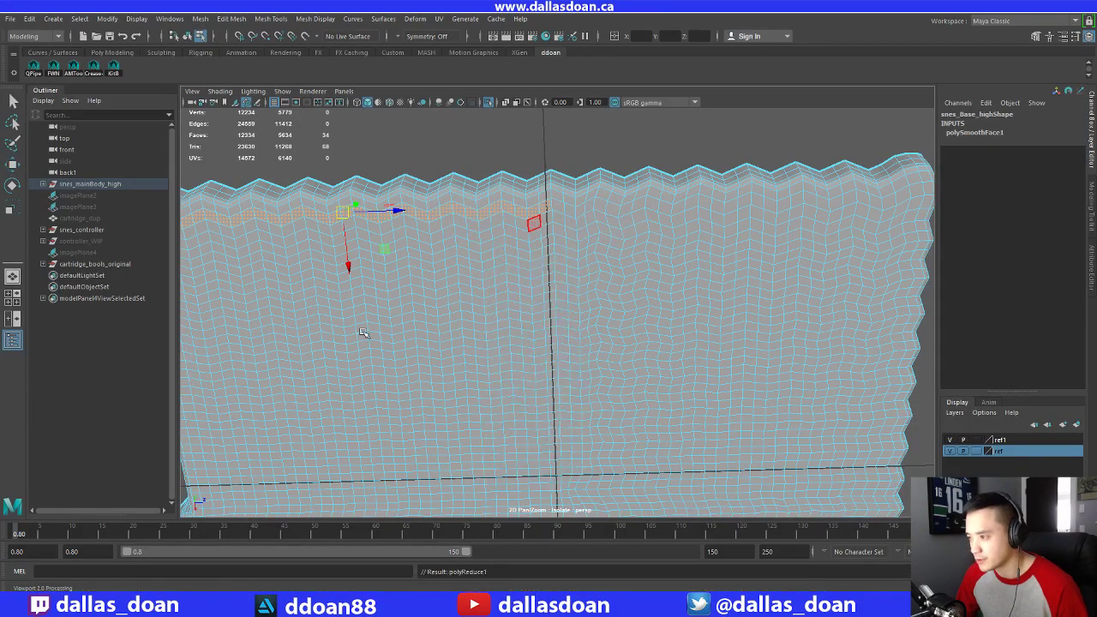
alt+middle_drag(363, 331, 421, 340)
key(ctrl+z)
alt+middle_drag(588, 342, 571, 339)
mouse_move(577, 272)
shift+right_down()
mouse_move(576, 364)
mouse_move(599, 491)
mouse_move(593, 531)
mouse_move(570, 446)
mouse_move(578, 274)
shift+right_up()
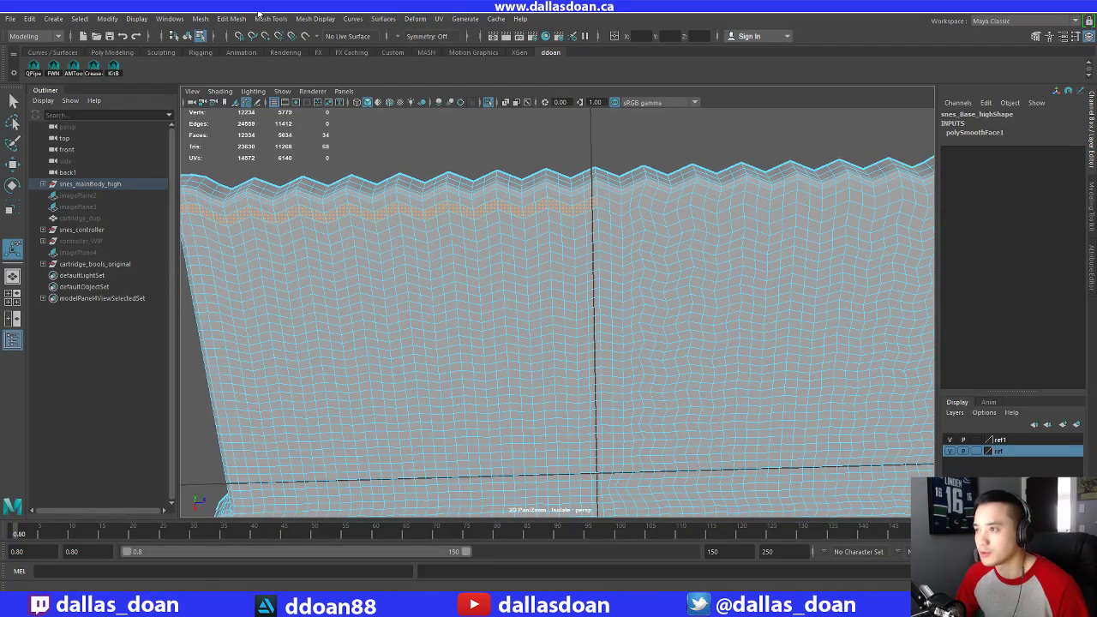
Collapse the selected row of faces along the underside's rim
click(201, 20)
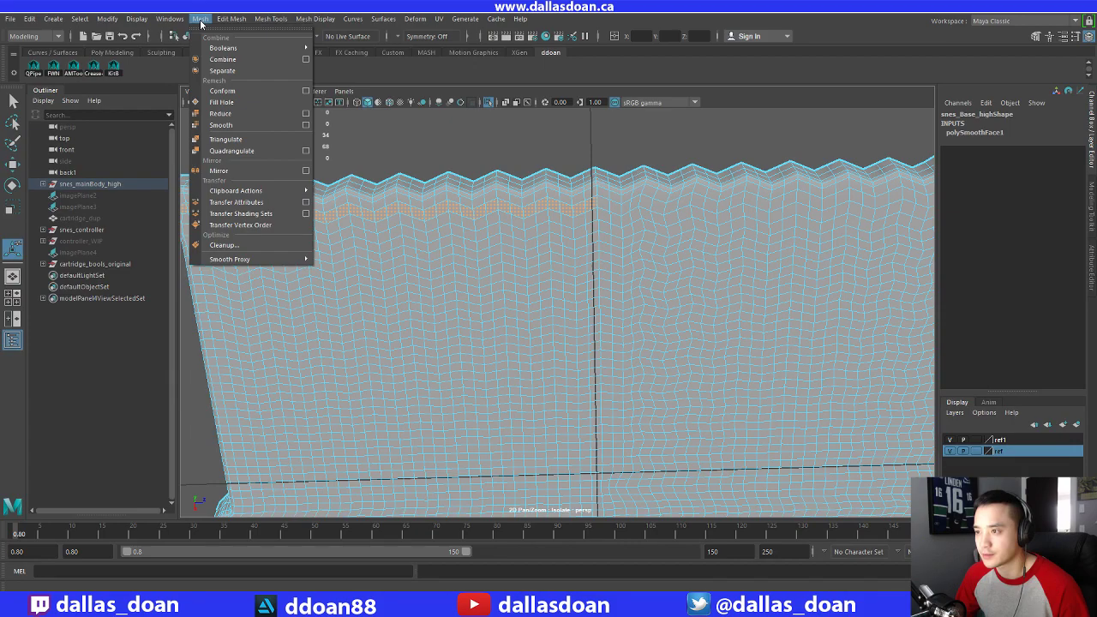
mouse_move(221, 20)
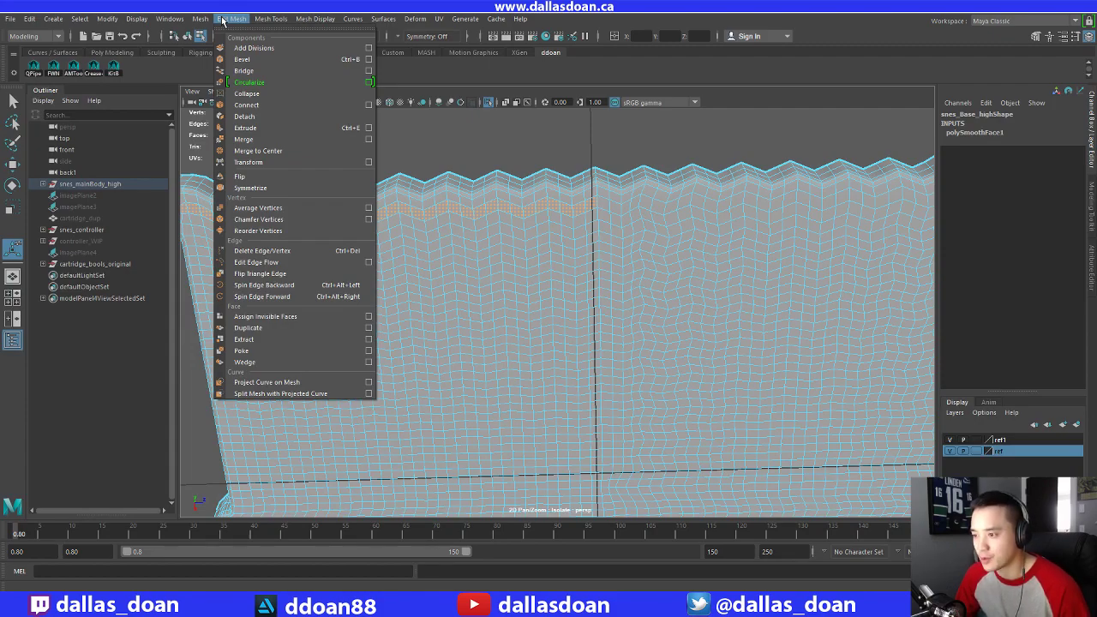
mouse_move(263, 21)
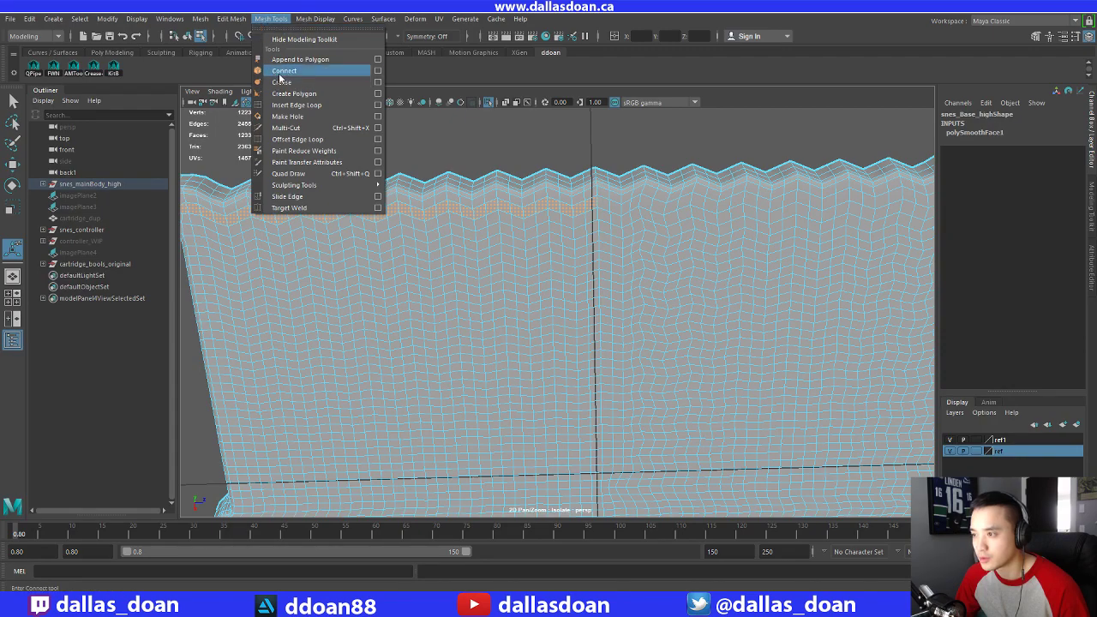
mouse_move(307, 18)
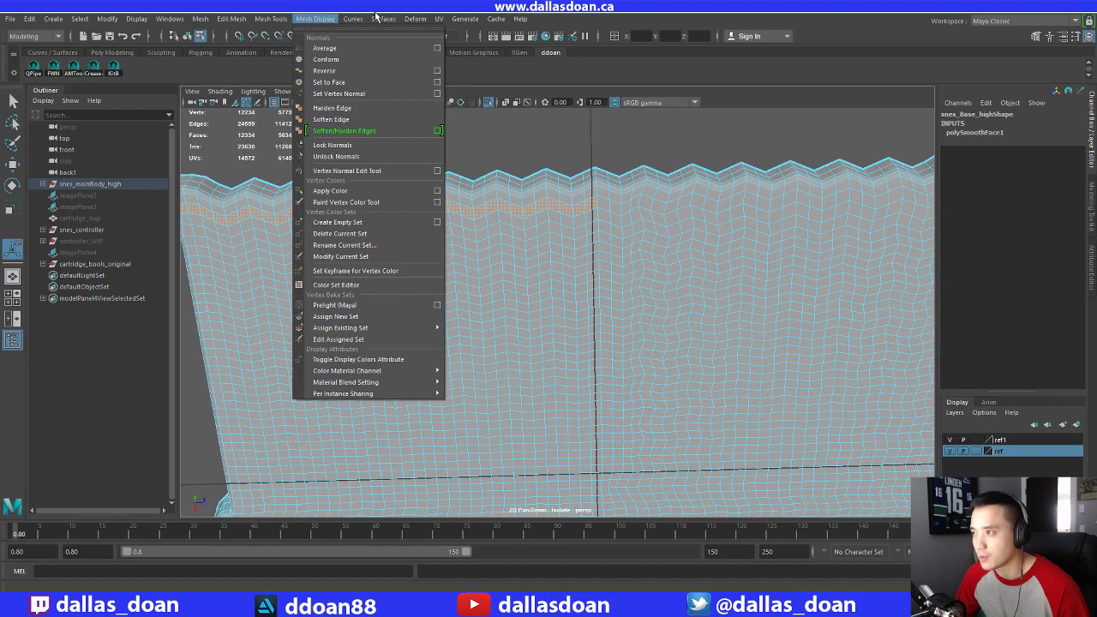
mouse_move(387, 23)
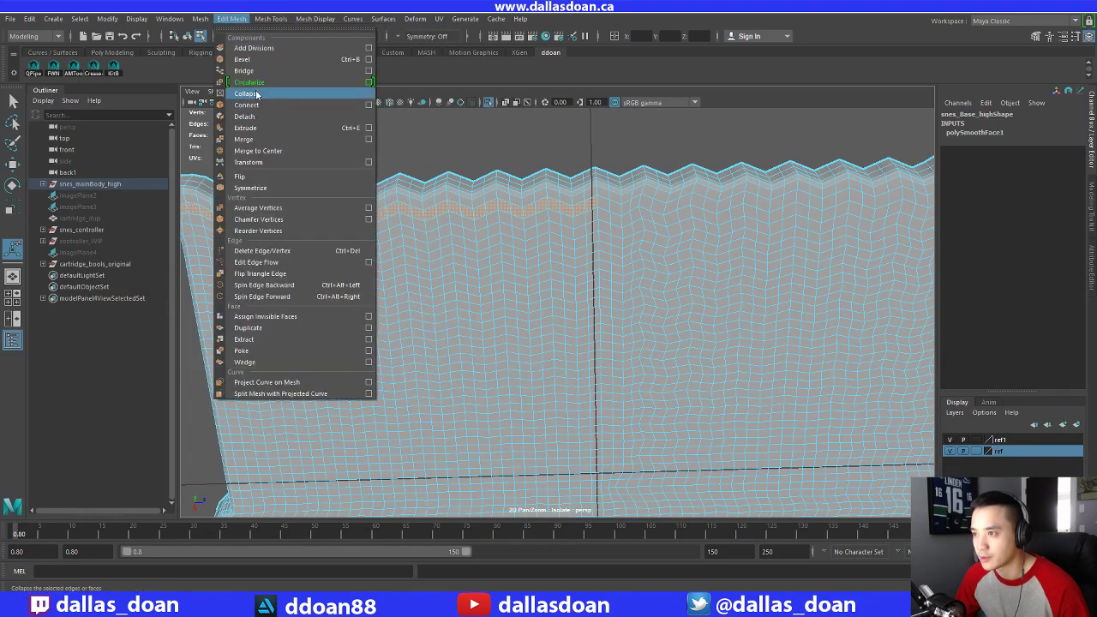
click(257, 94)
alt+drag(689, 303, 511, 252)
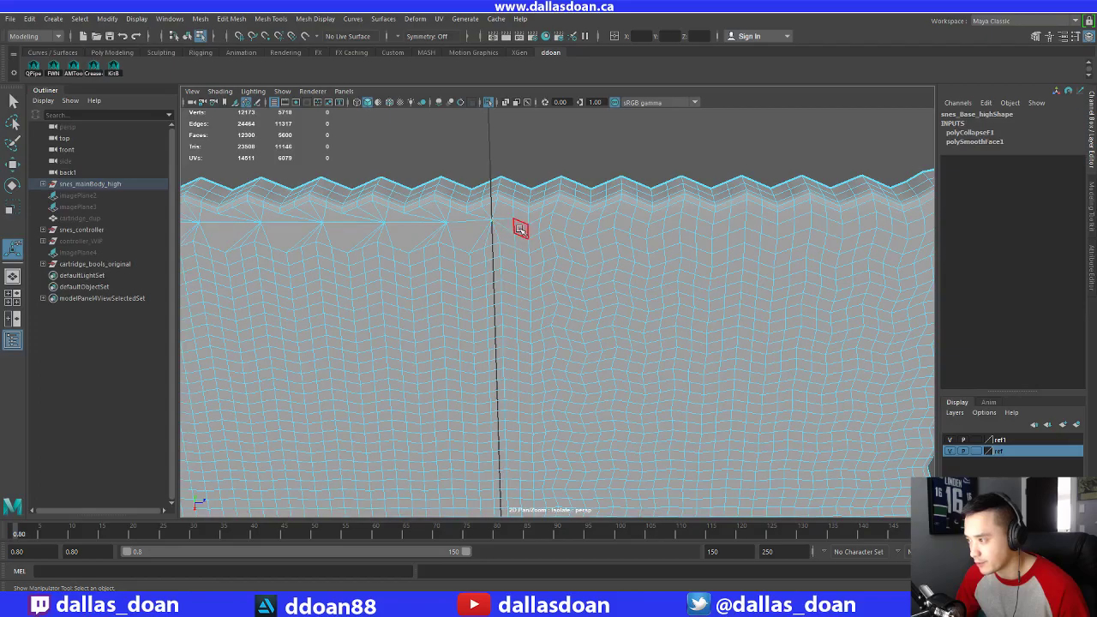
Select the row of underside faces from the centre line to the far corner along the zigzag rim and collapse it
click(519, 229)
alt+middle_drag(678, 263, 587, 247)
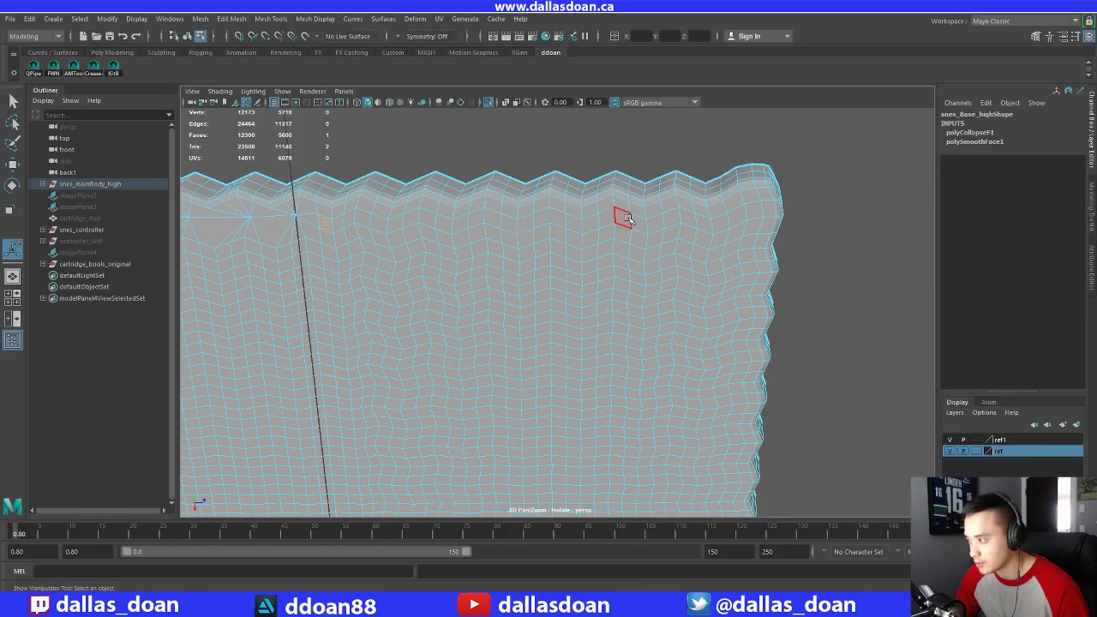
shift+click(766, 211)
shift+double_click(767, 211)
alt+middle_drag(476, 235, 489, 224)
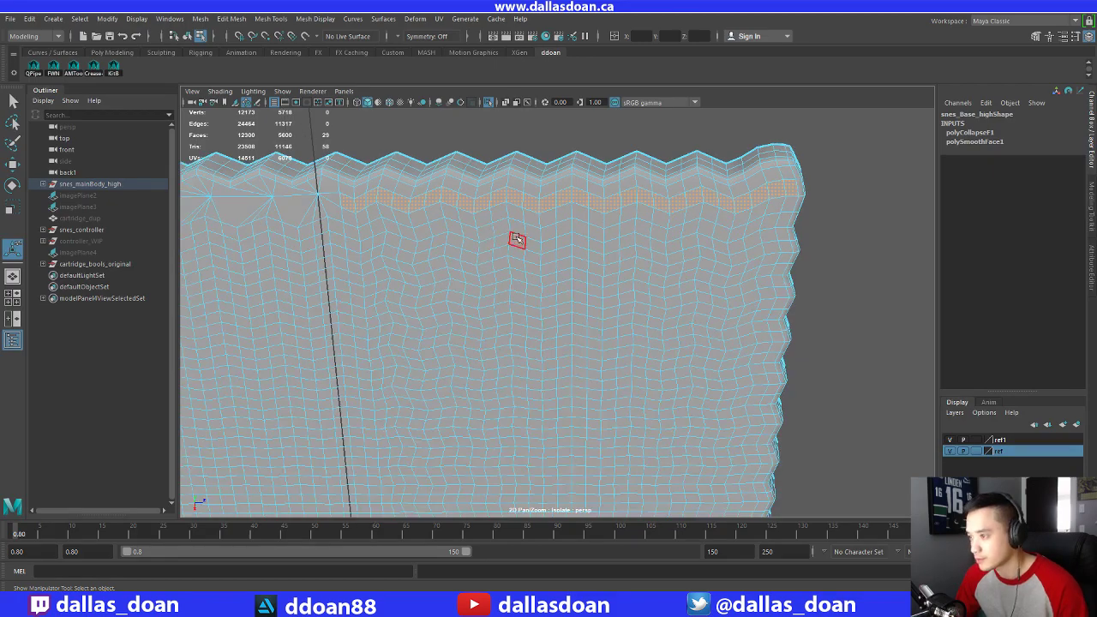
key(g)
alt+middle_drag(362, 239, 596, 220)
alt+middle_drag(440, 201, 516, 213)
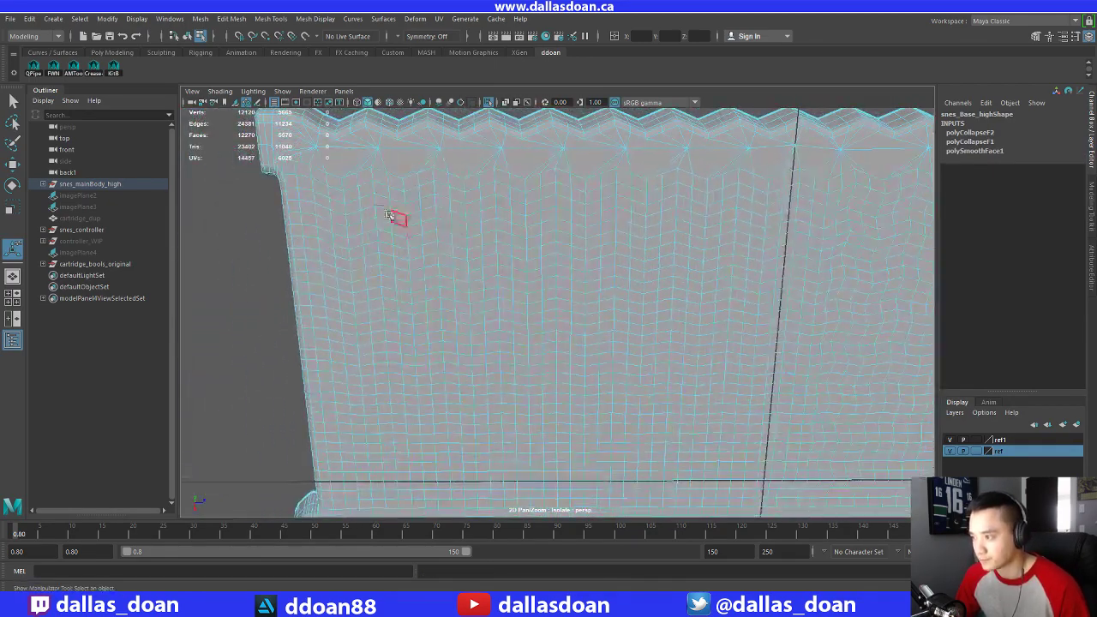
Select the next full row of underside faces, just inside the collapsed rim row, from side to side
alt+drag(481, 261, 484, 246)
alt+drag(472, 235, 514, 265)
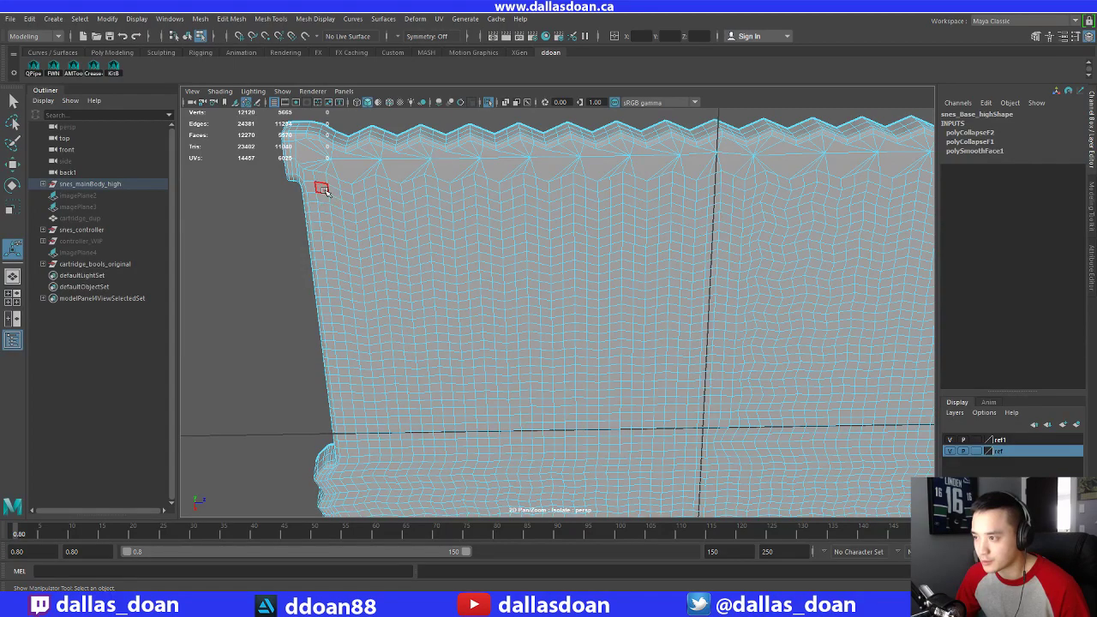
alt+middle_drag(788, 237, 485, 219)
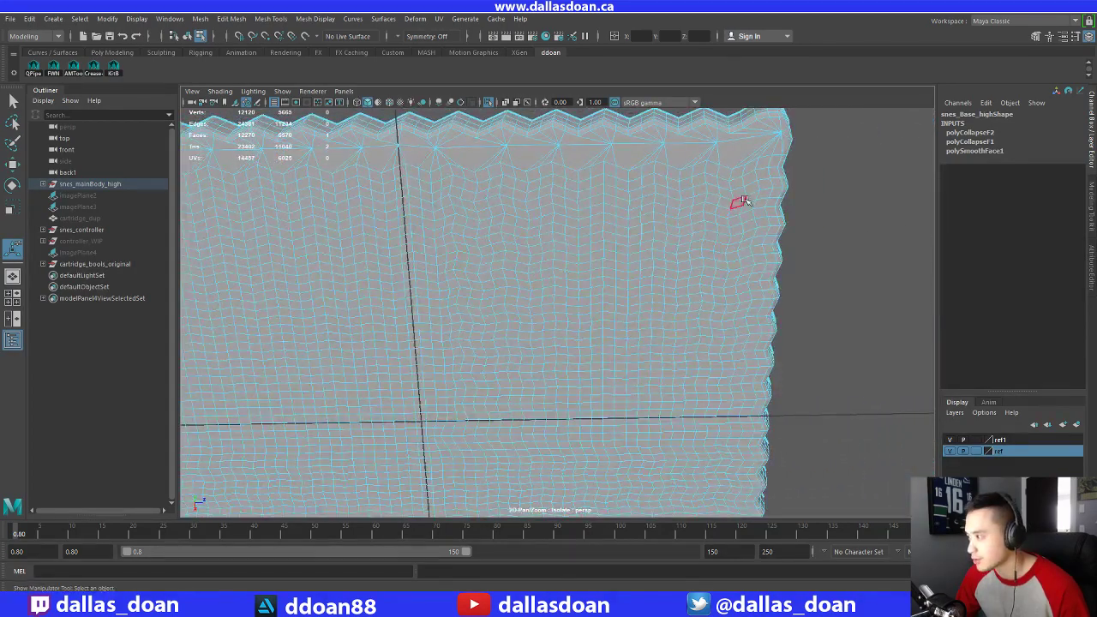
alt+drag(772, 174, 642, 232)
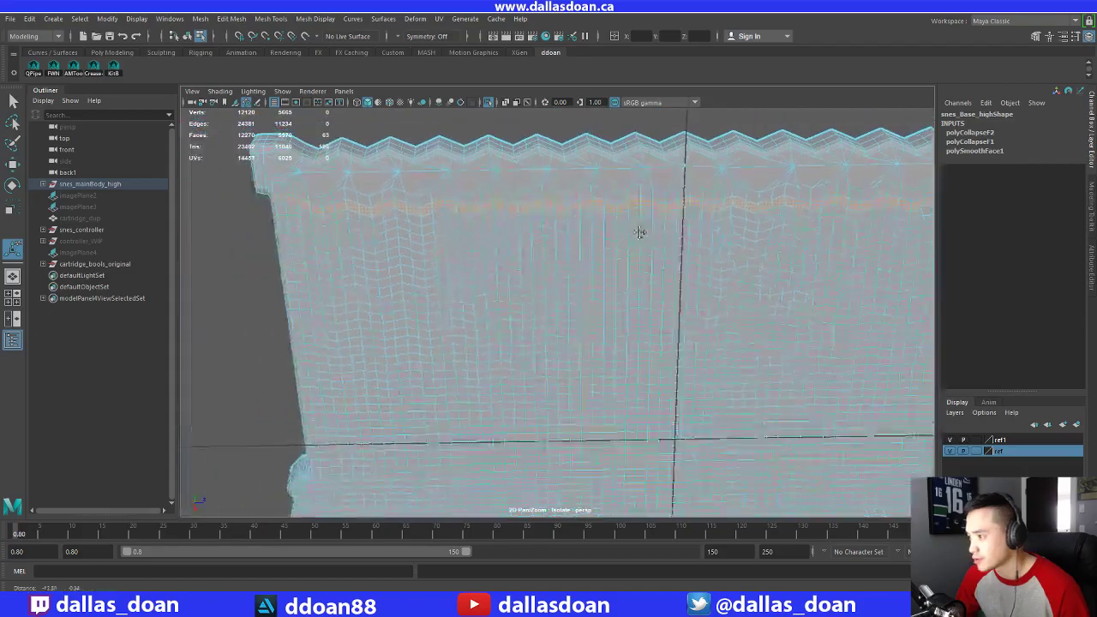
alt+drag(555, 295, 388, 197)
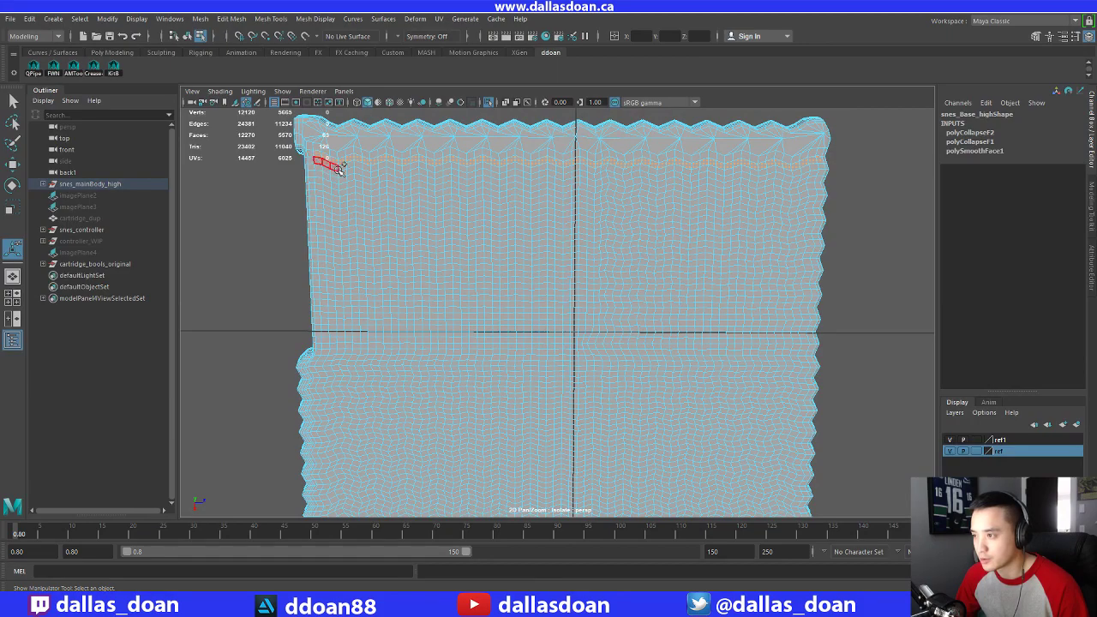
alt+drag(435, 191, 493, 266)
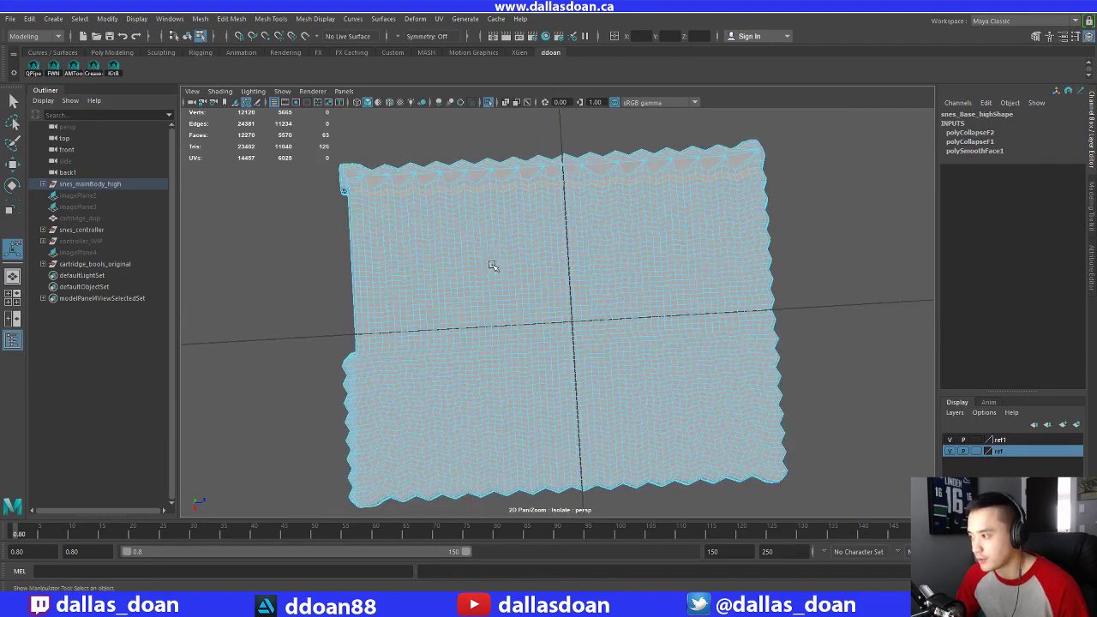
Switch to the top view and isolate the base mesh in object mode
key(space)
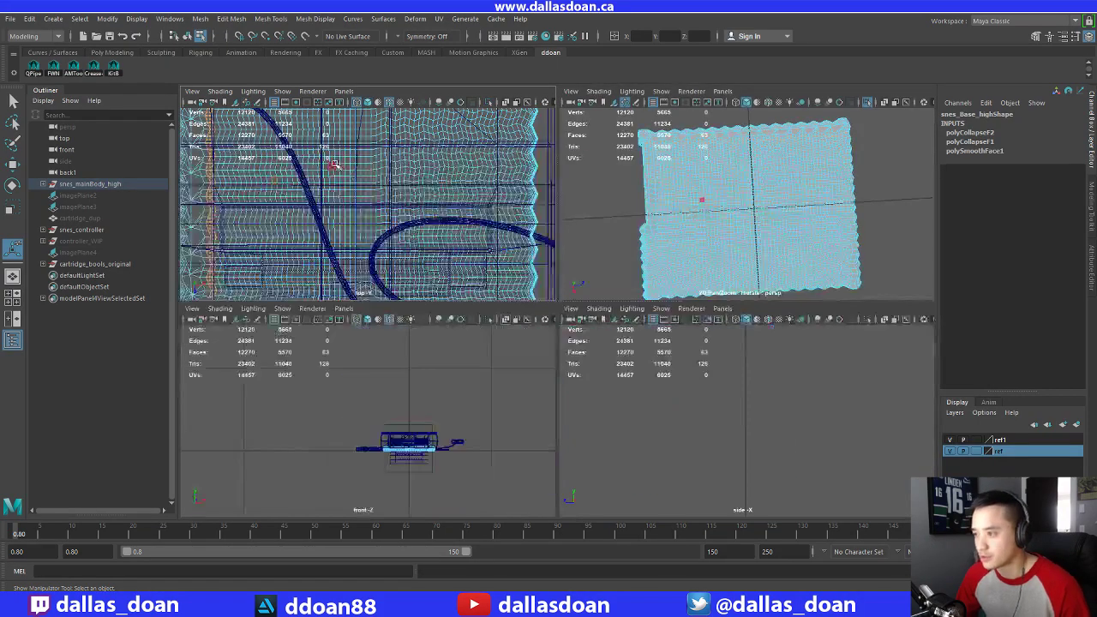
key(space)
scroll(480, 248, down, 5)
right_click(567, 272)
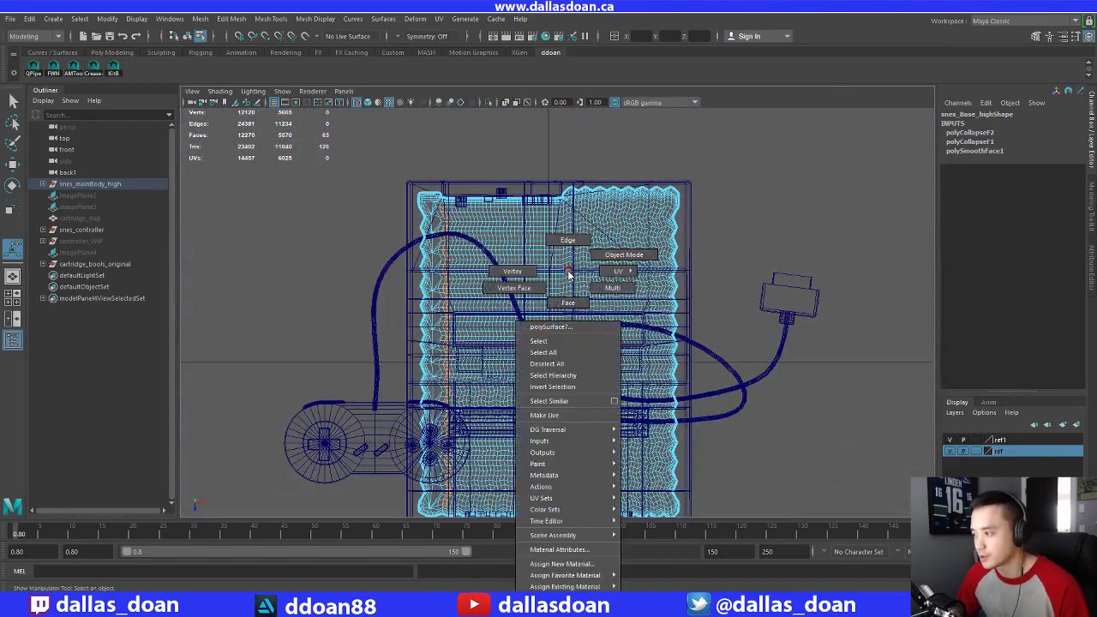
click(561, 341)
key(f)
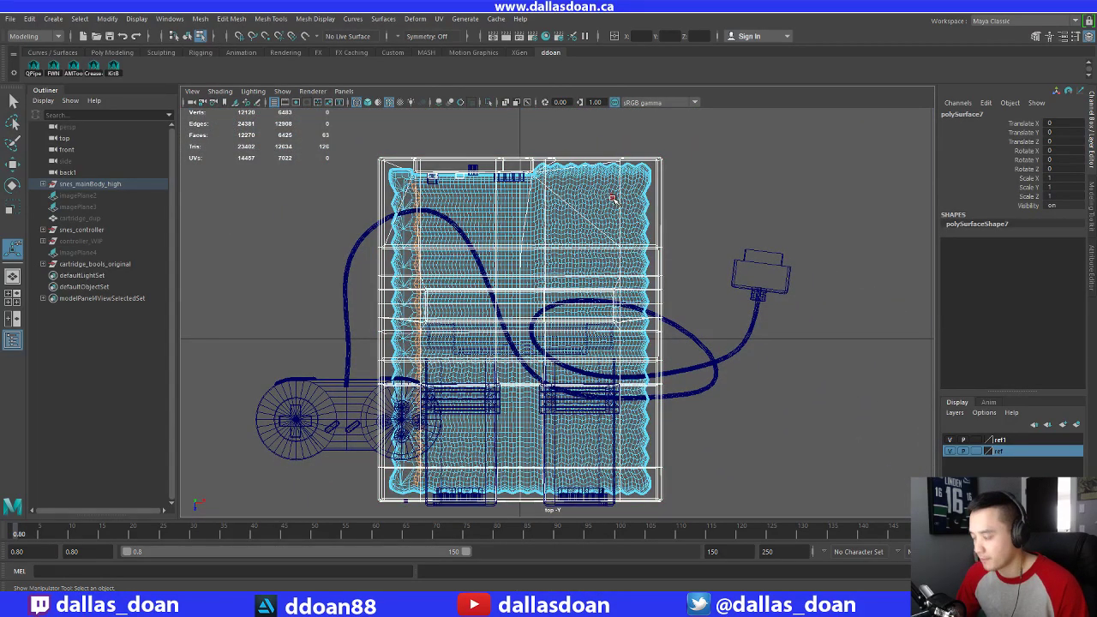
key(q)
key(F8)
key(ctrl+1)
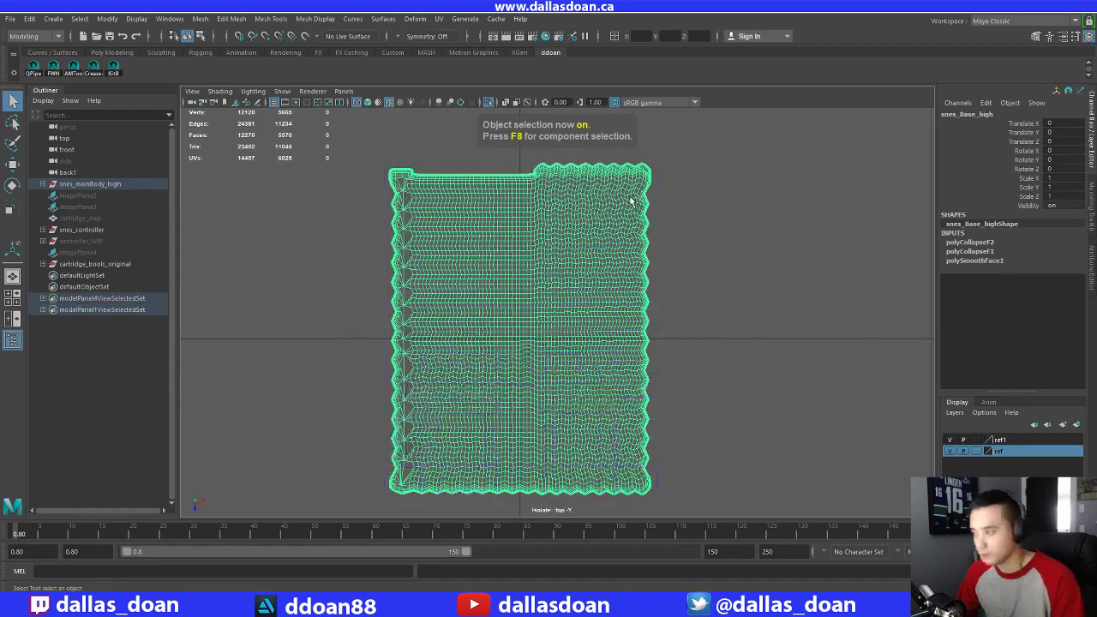
Return to face selection and select the whole interior block of faces, leaving out the zigzag rim
key(f)
right_drag(412, 155, 411, 173)
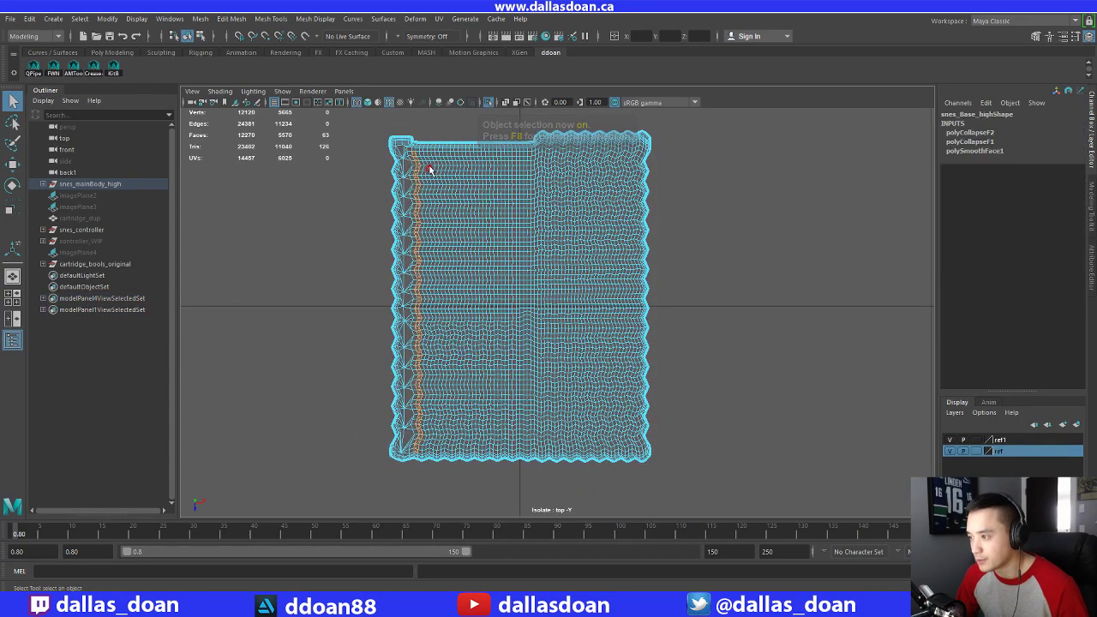
drag(586, 417, 638, 450)
alt+middle_drag(517, 254, 512, 283)
Add the Collapse command for mesh components to the custom ddoan shelf
shift+right_click(538, 240)
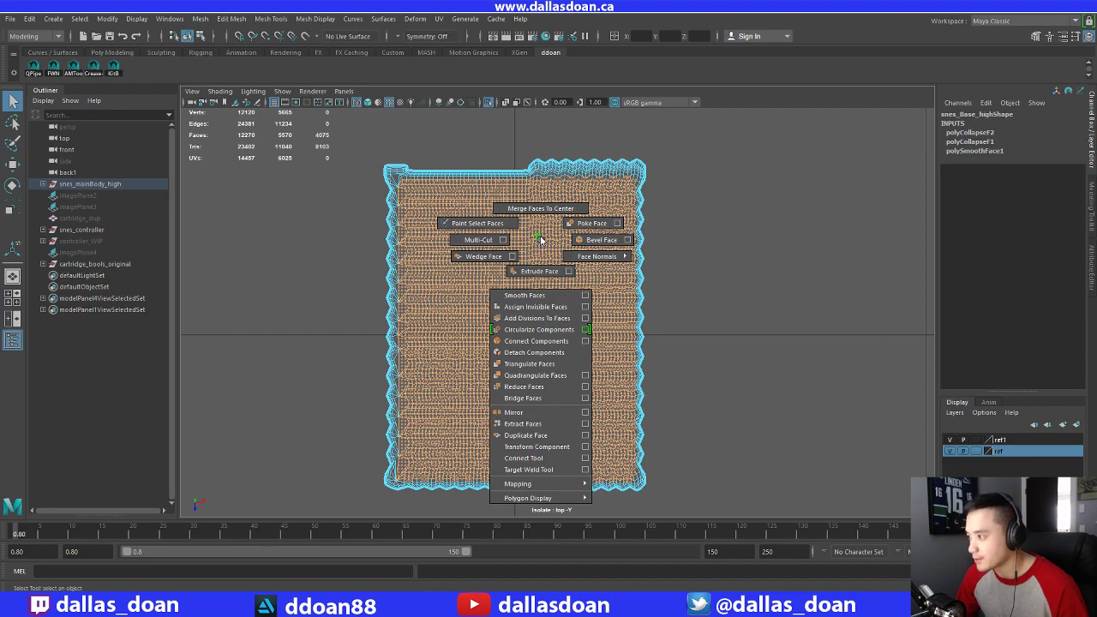
click(534, 239)
alt+middle_drag(533, 240, 523, 217)
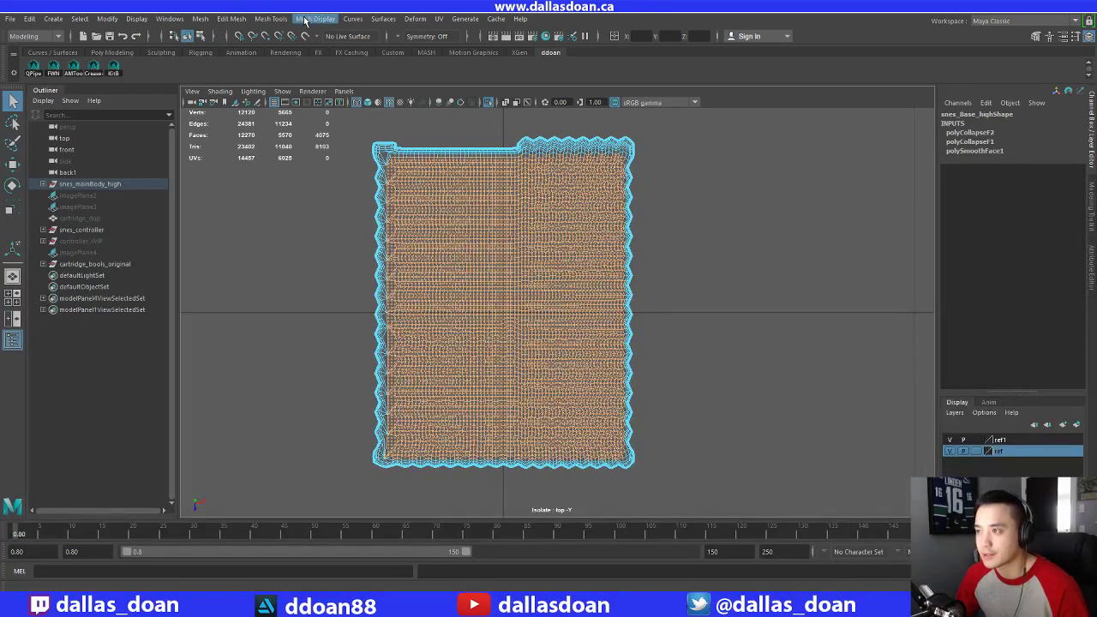
click(271, 19)
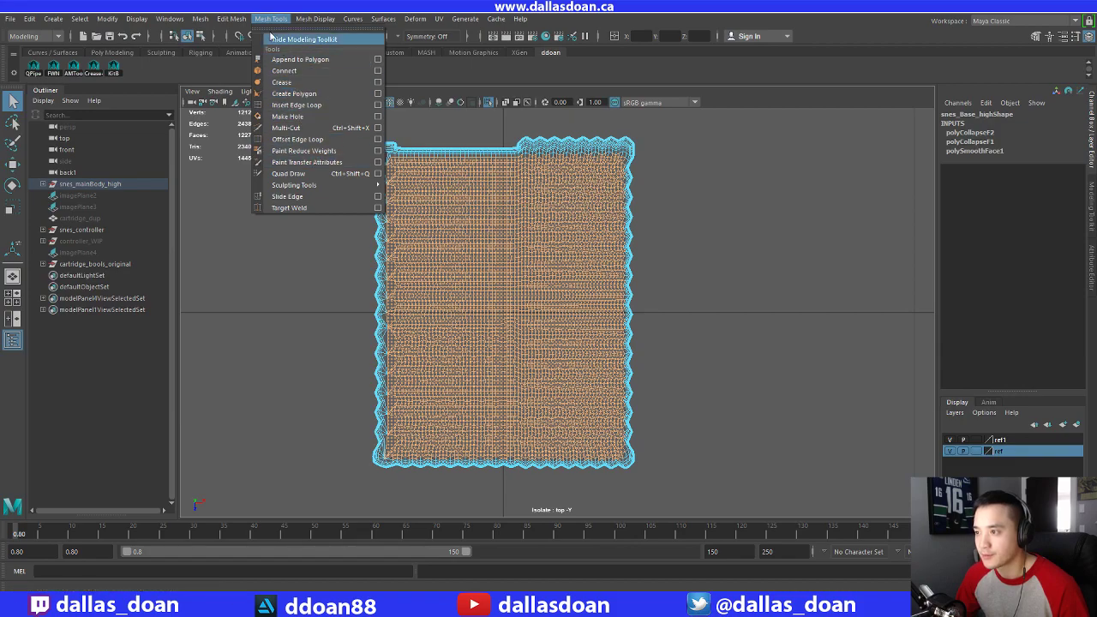
mouse_move(232, 19)
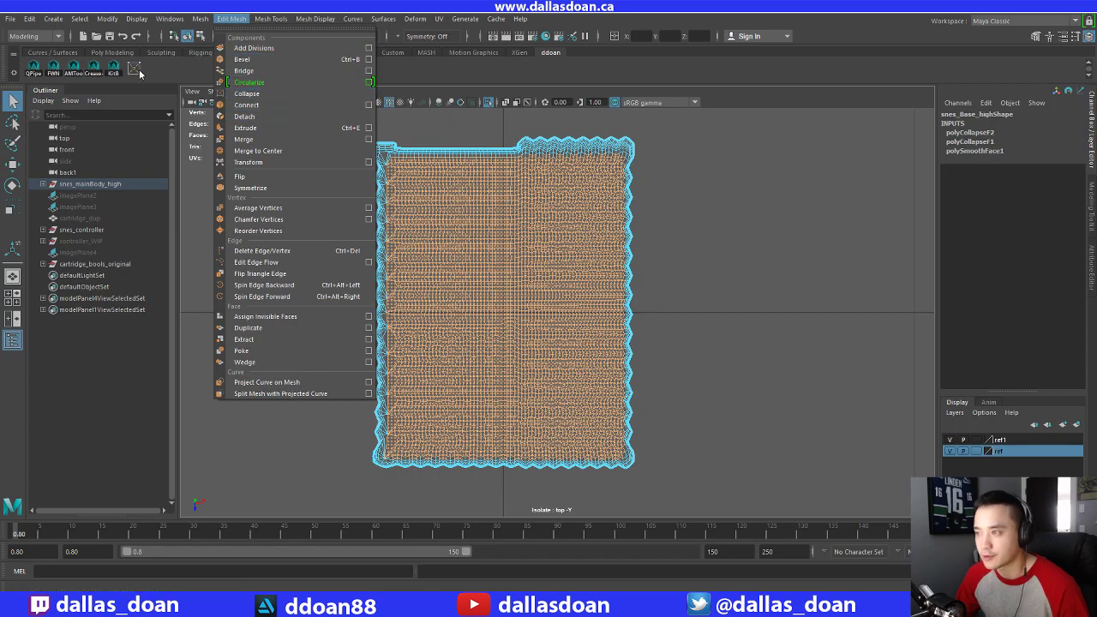
Try collapsing the selected interior faces and undo the collapse
click(139, 71)
mouse_move(463, 276)
alt+middle_down()
mouse_move(472, 320)
mouse_move(460, 229)
mouse_move(480, 182)
mouse_move(481, 268)
alt+middle_up()
scroll(436, 281, up, 5)
key(ctrl+z)
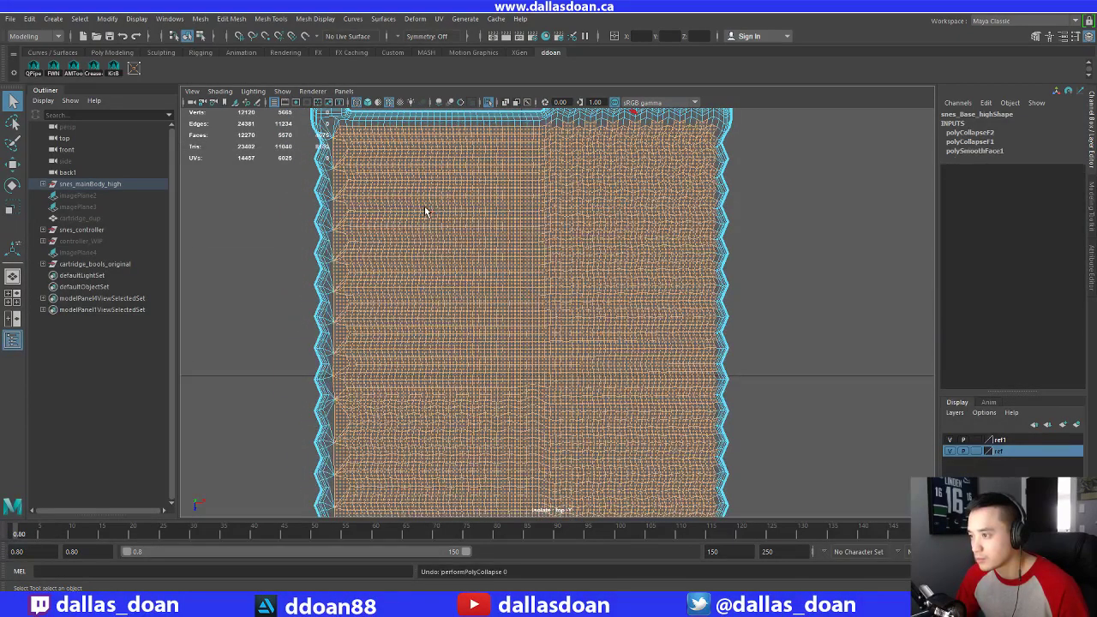
Deselect the interior faces along the notched edge and beside the previously collapsed rim rows
drag(420, 161, 803, 183)
alt+right_drag(526, 257, 363, 198)
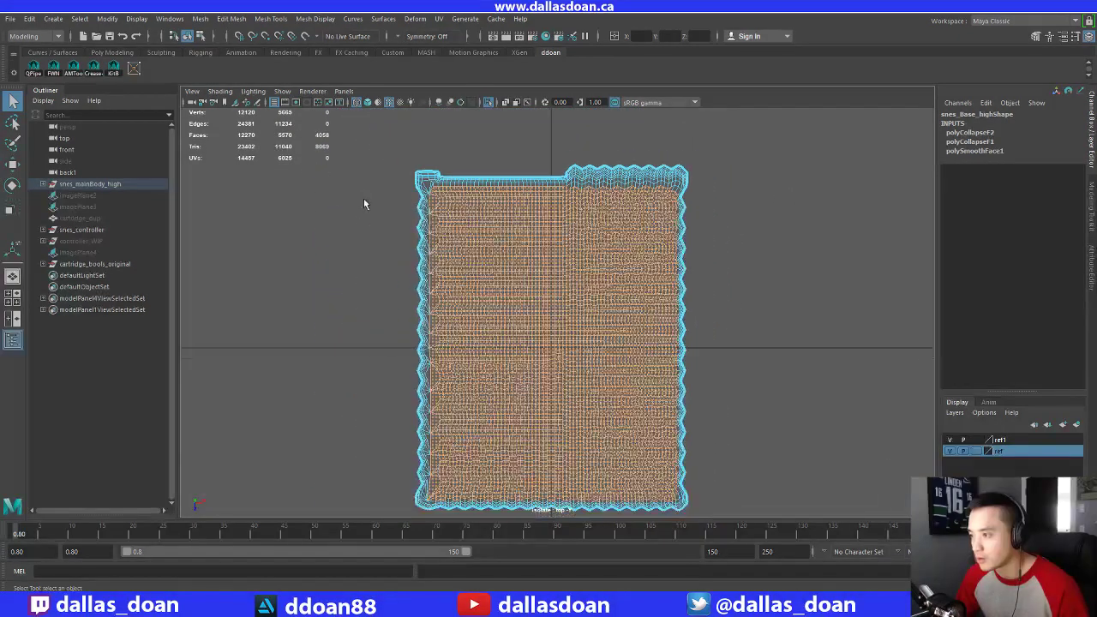
drag(360, 135, 441, 551)
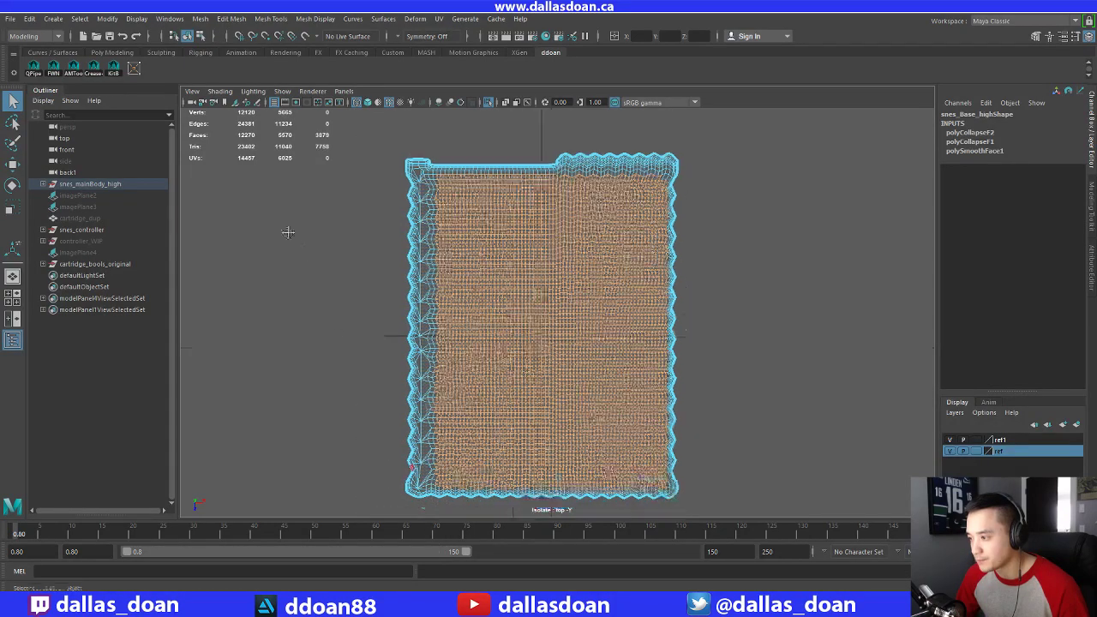
Try collapsing the trimmed interior face selection, check it in perspective, then undo it and clear the selection
alt+middle_drag(566, 295, 504, 284)
click(134, 69)
alt+right_drag(377, 221, 451, 252)
key(space)
key(space)
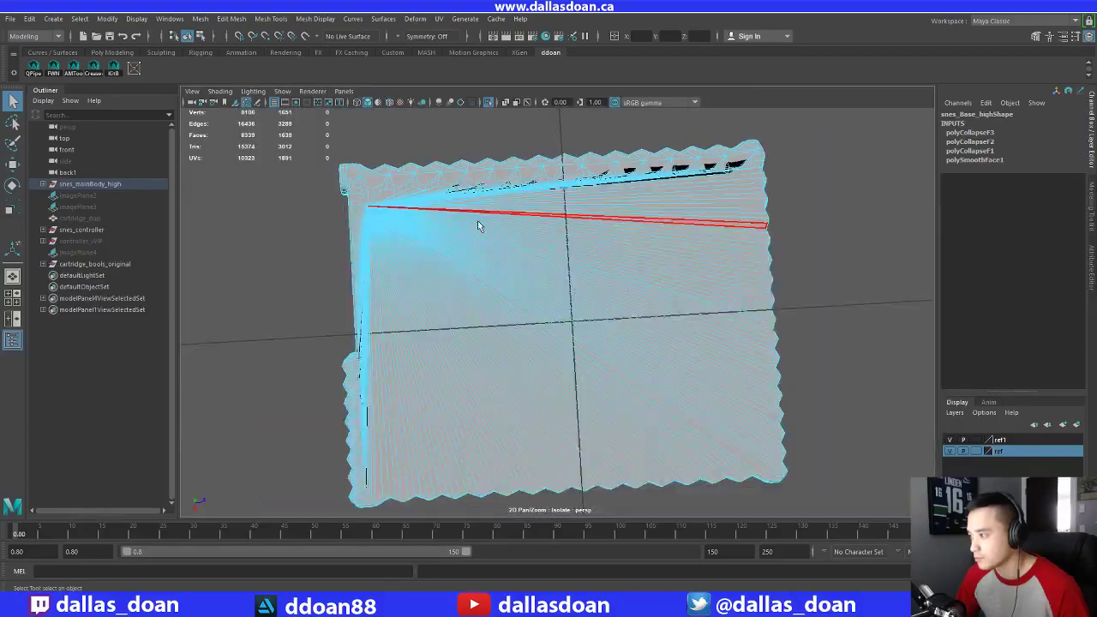
alt+drag(477, 220, 467, 300)
key(ctrl+z)
alt+drag(556, 273, 537, 255)
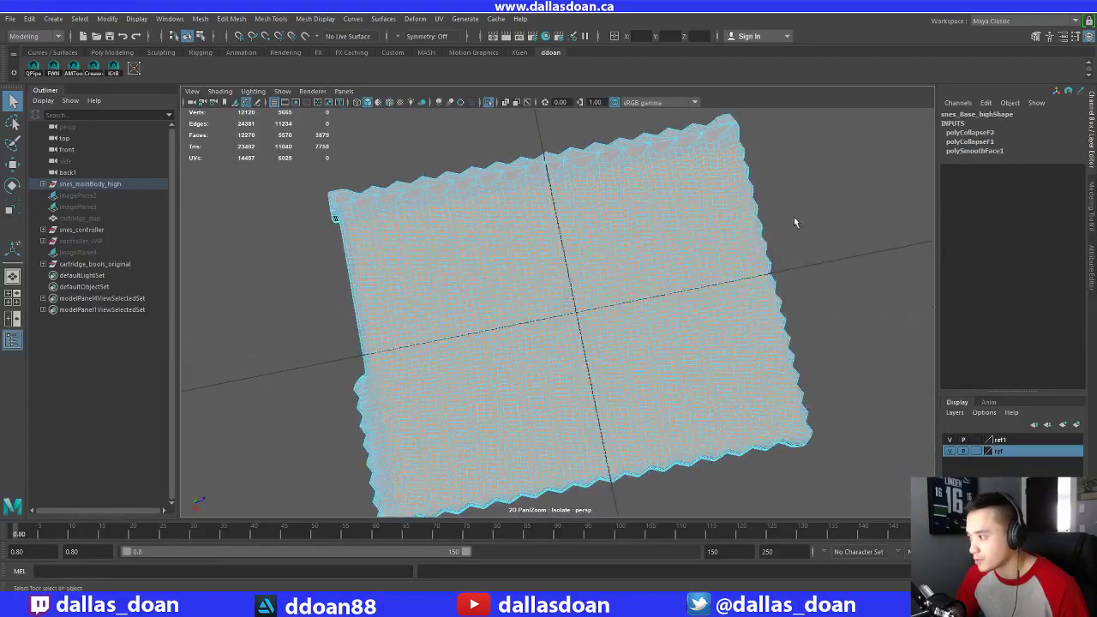
click(794, 217)
Select a rectangular block of faces in the middle of the underside and convert the selection to vertices
alt+drag(758, 212, 785, 225)
alt+middle_drag(769, 339, 729, 230)
alt+drag(682, 336, 643, 309)
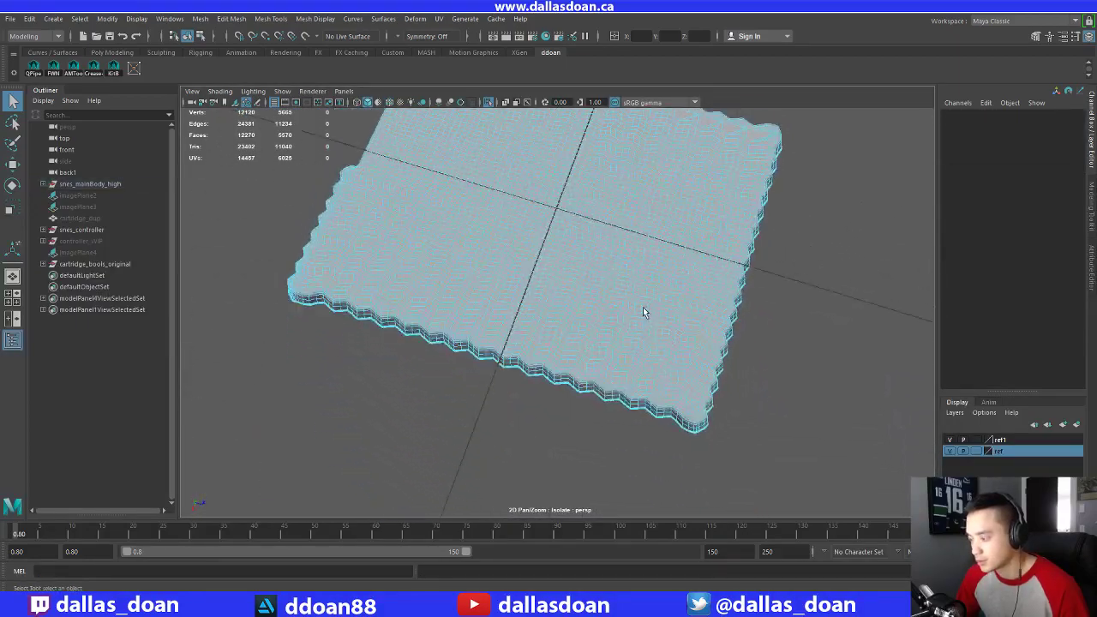
alt+drag(638, 262, 682, 294)
alt+right_drag(682, 294, 737, 295)
alt+middle_drag(469, 339, 533, 264)
alt+middle_drag(525, 137, 554, 300)
alt+right_drag(555, 296, 554, 235)
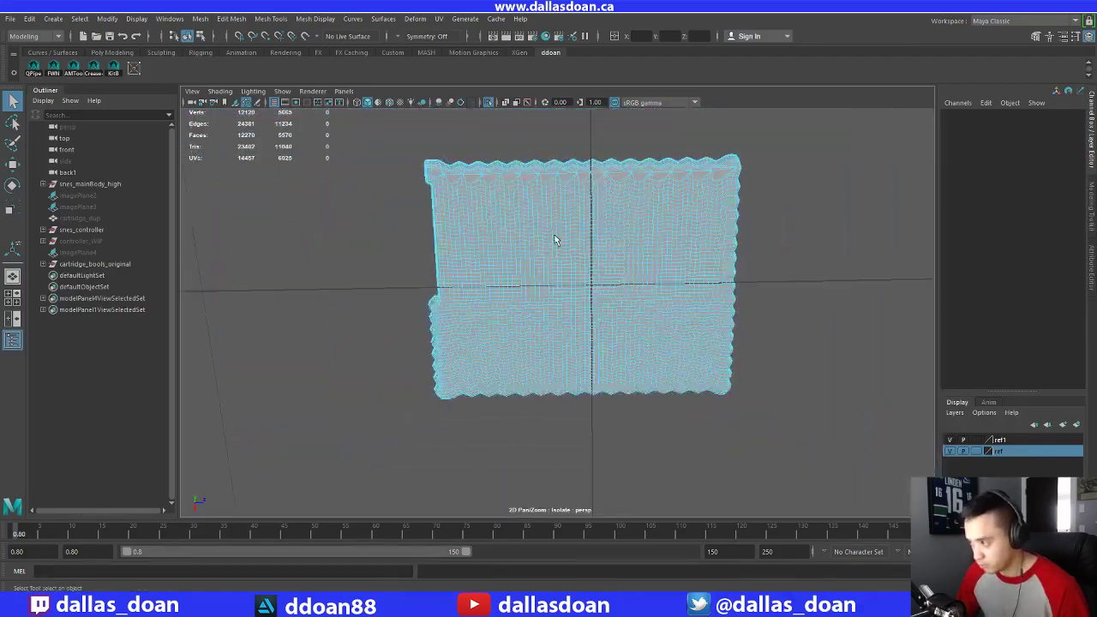
alt+drag(554, 235, 516, 251)
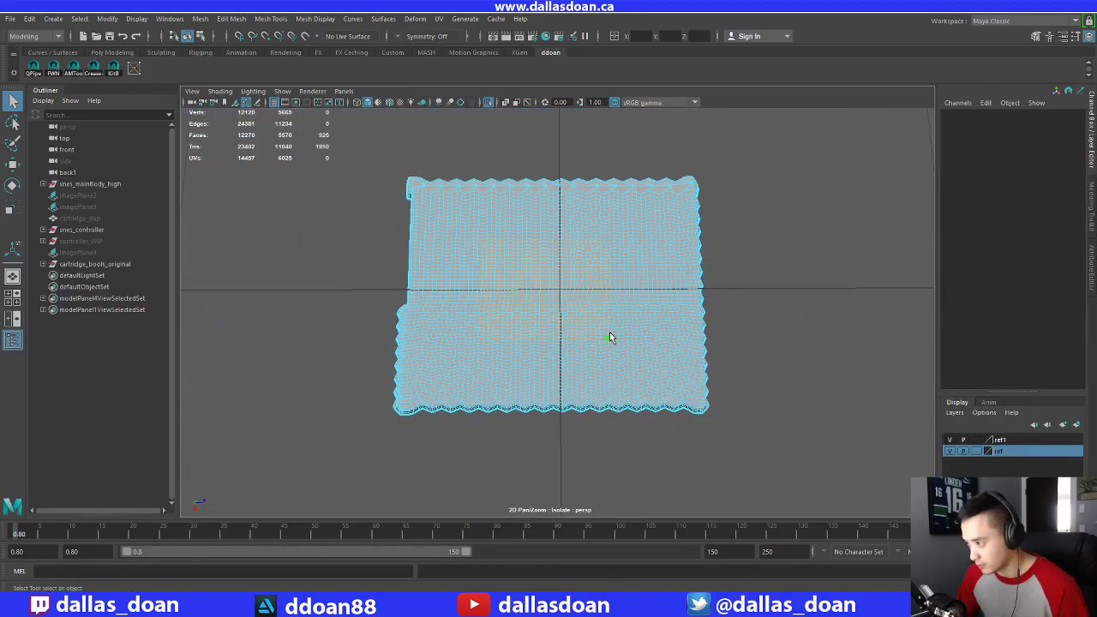
alt+middle_drag(562, 262, 533, 260)
ctrl+right_drag(541, 243, 402, 245)
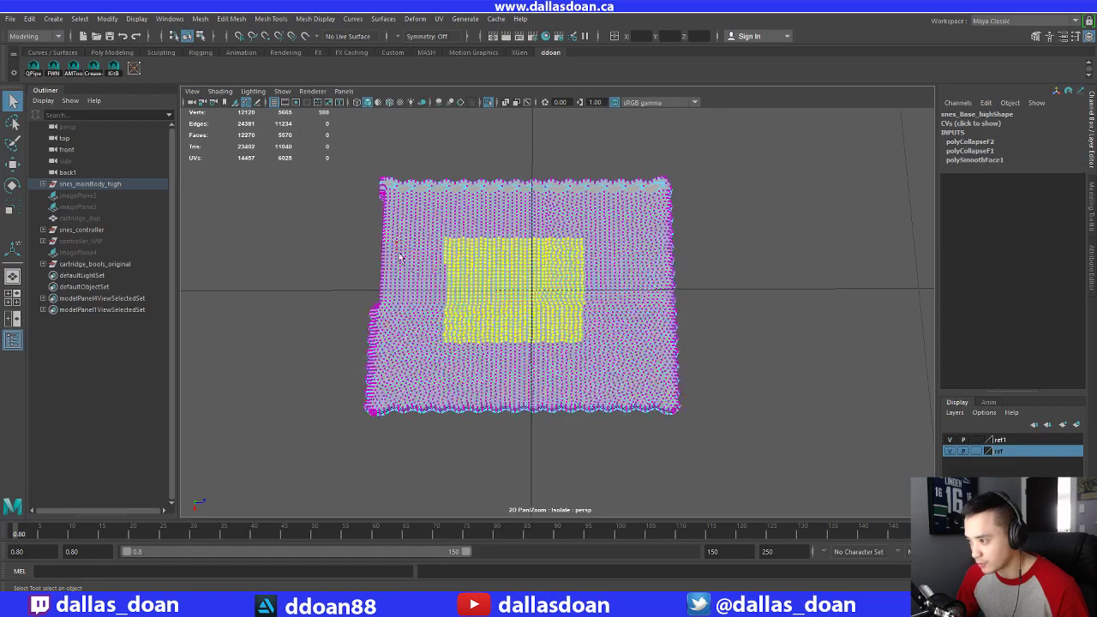
Merge the selected middle block of vertices to its center and return to object mode
shift+right_drag(500, 221, 505, 148)
scroll(504, 250, up, 2)
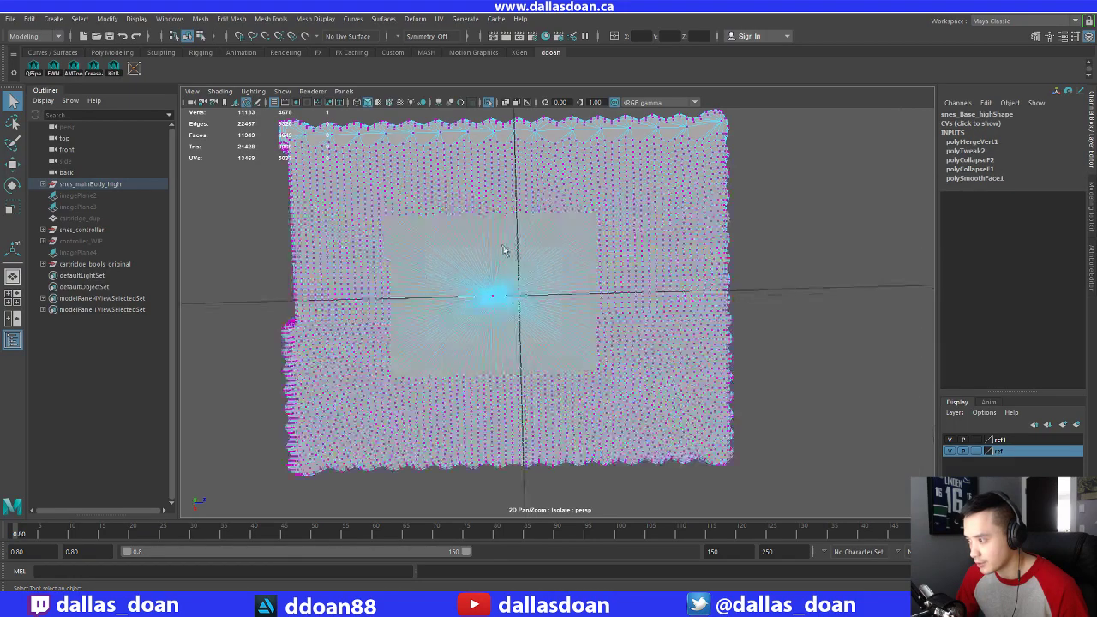
alt+middle_drag(504, 249, 531, 257)
alt+drag(531, 257, 521, 236)
right_drag(557, 237, 528, 307)
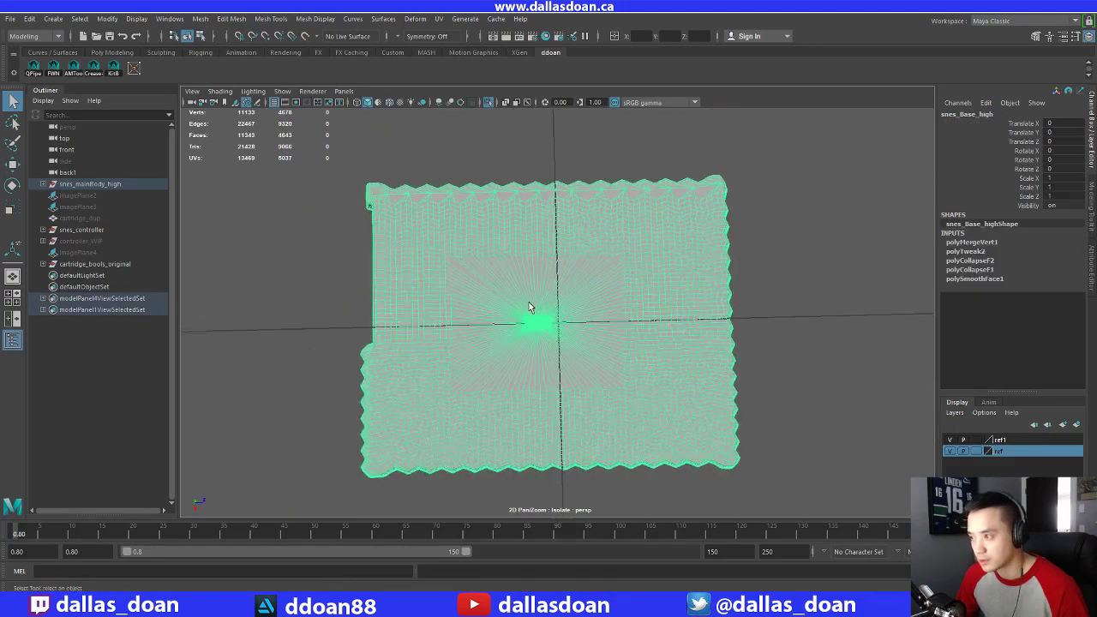
scroll(529, 307, up, 2)
alt+drag(372, 209, 487, 228)
alt+middle_drag(450, 228, 489, 205)
mouse_move(489, 206)
alt+mouse_down()
mouse_move(549, 282)
mouse_move(491, 203)
alt+mouse_up()
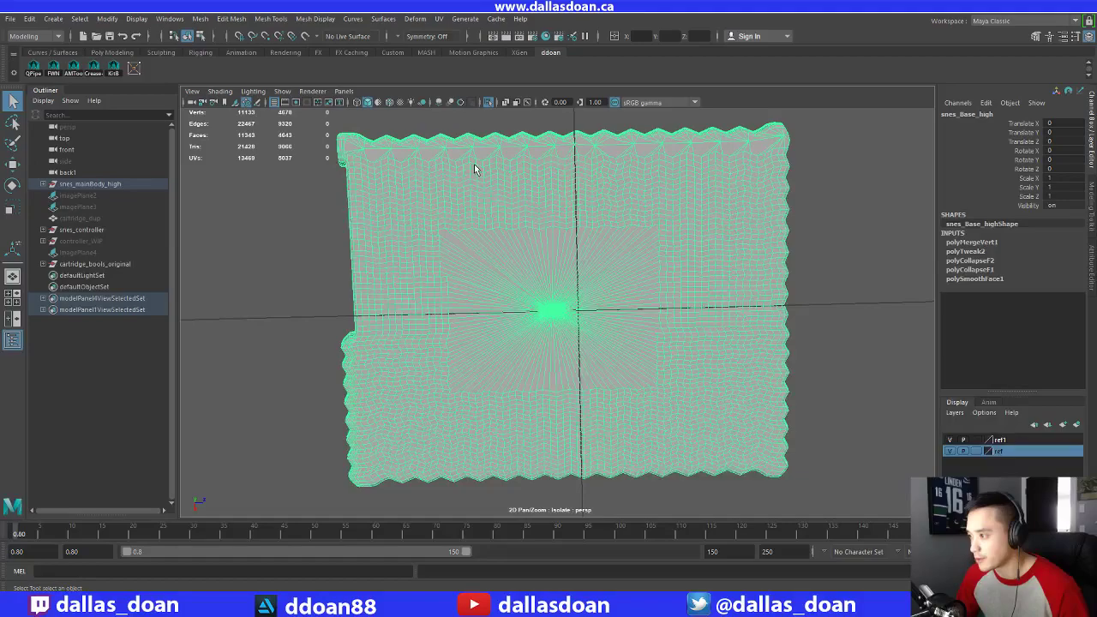
Switch to vertex selection and select the band of vertices between the collapsed rim row and the merged middle block
right_drag(477, 168, 461, 187)
right_drag(381, 171, 367, 172)
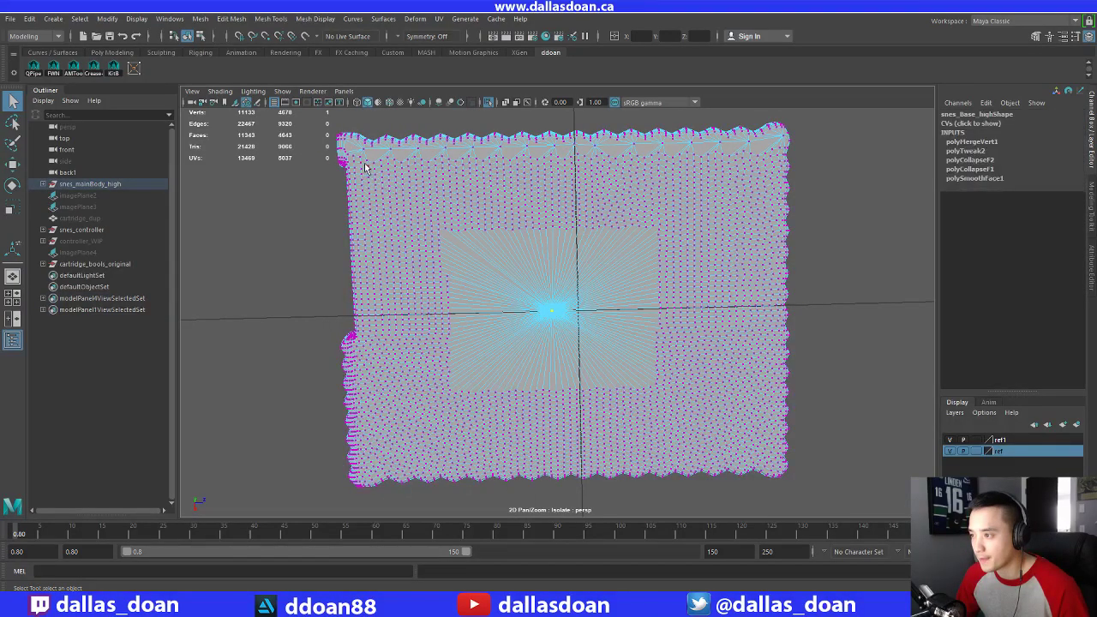
drag(737, 240, 597, 230)
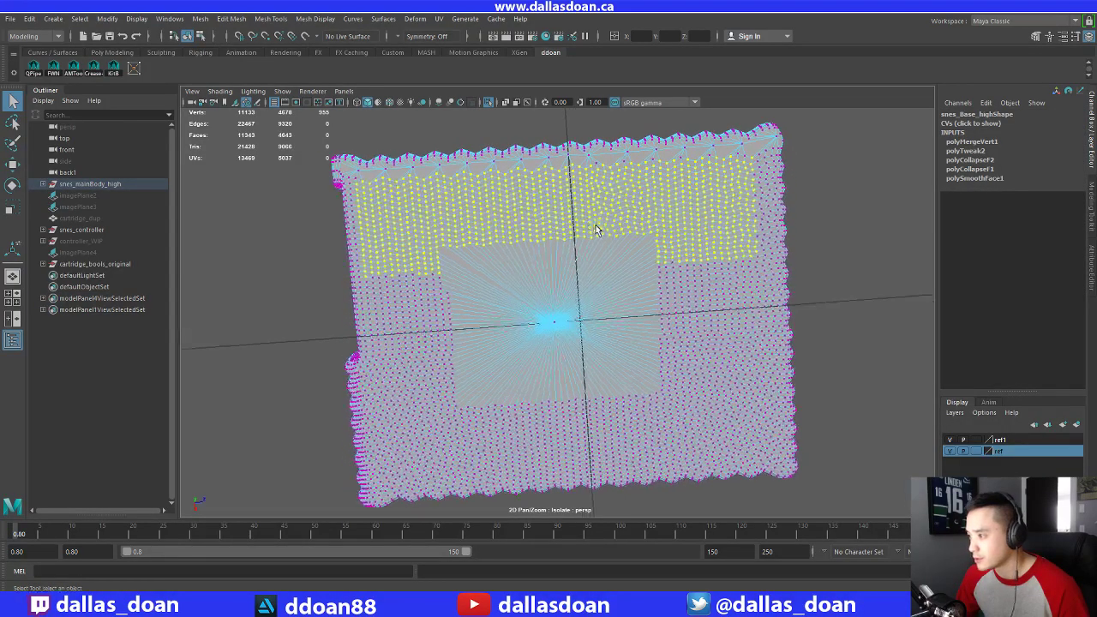
key(w)
alt+drag(499, 259, 405, 257)
Switch to the top view and merge the selected band of vertices to its center
key(space)
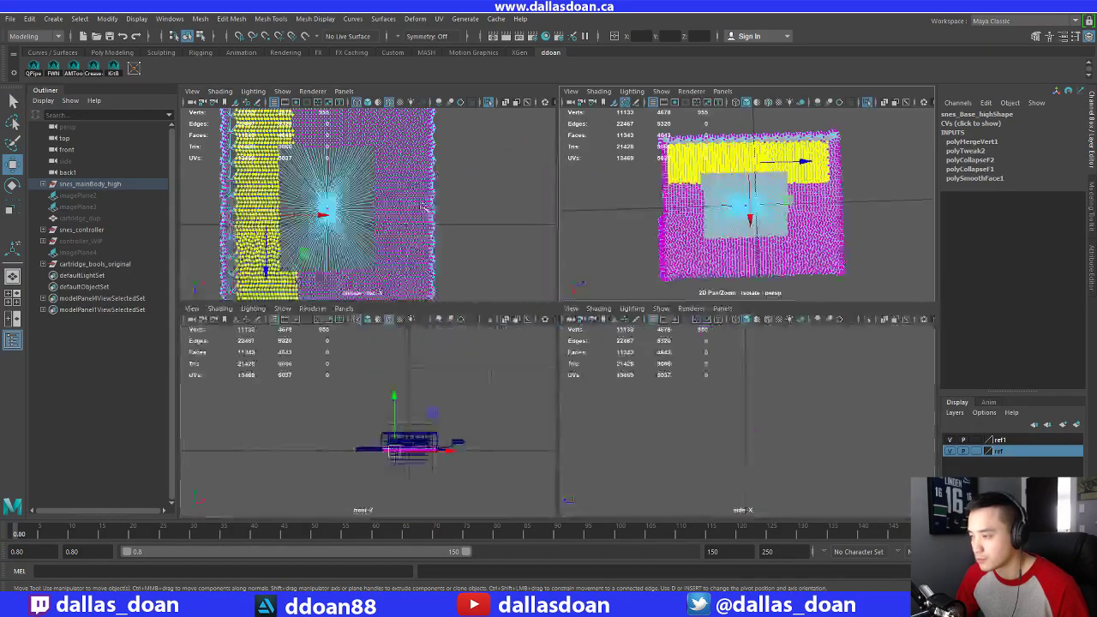
key(space)
scroll(500, 230, down, 4)
alt+right_drag(500, 230, 554, 211)
alt+middle_drag(555, 212, 529, 198)
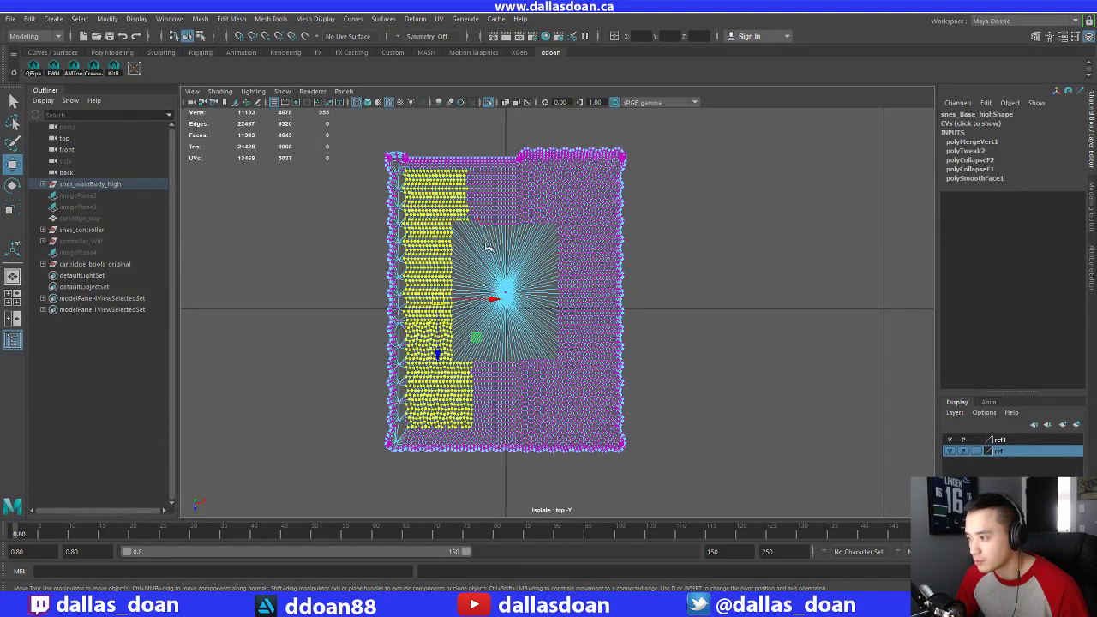
shift+right_drag(513, 228, 517, 162)
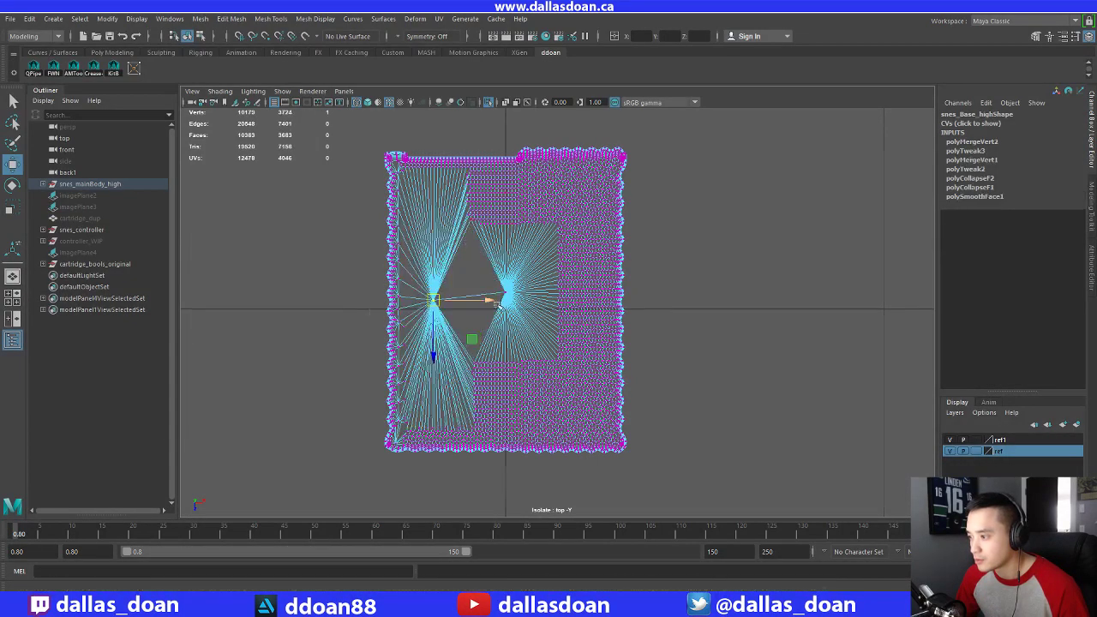
scroll(403, 290, up, 2)
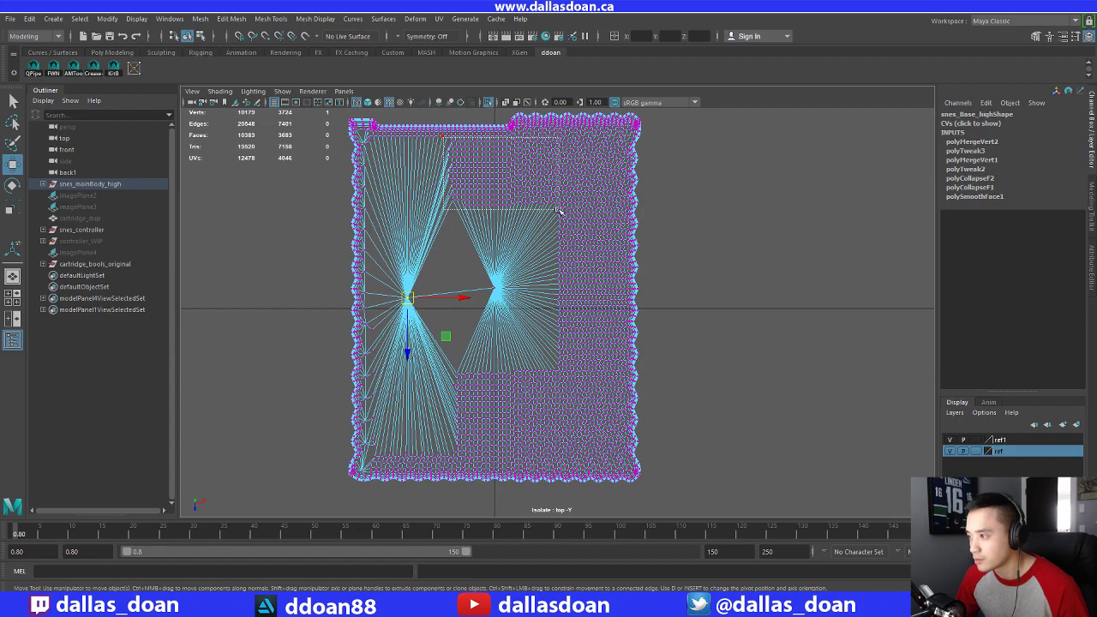
Merge the block of vertices above the middle fan to its center, and the block below it to its own center
drag(558, 210, 562, 242)
key(g)
alt+middle_drag(421, 349, 398, 274)
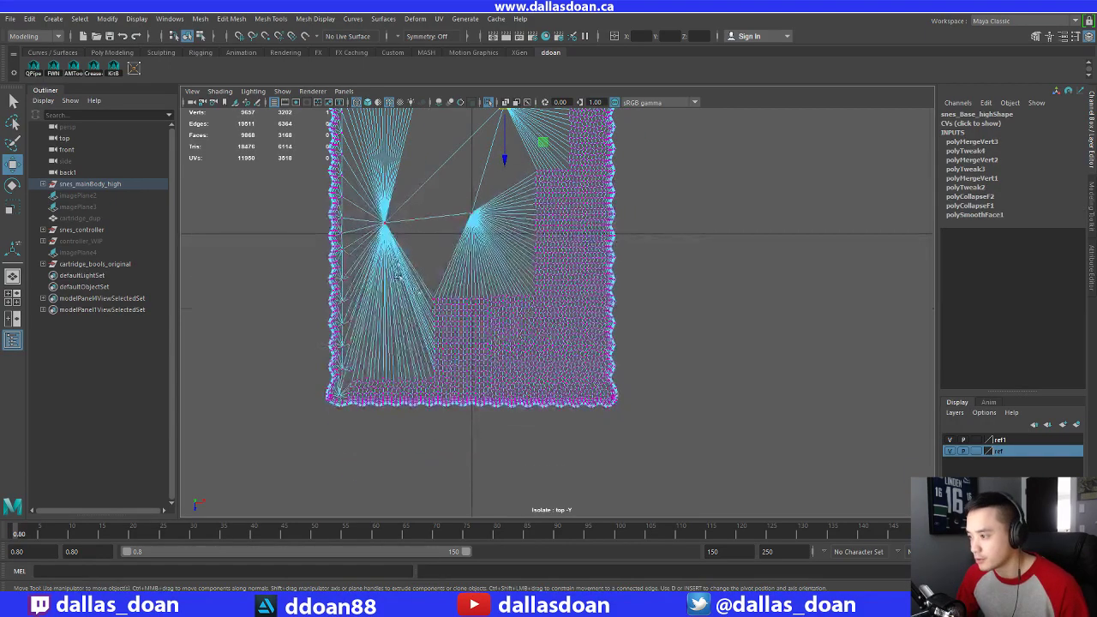
drag(530, 386, 562, 385)
key(g)
alt+middle_drag(526, 214, 517, 307)
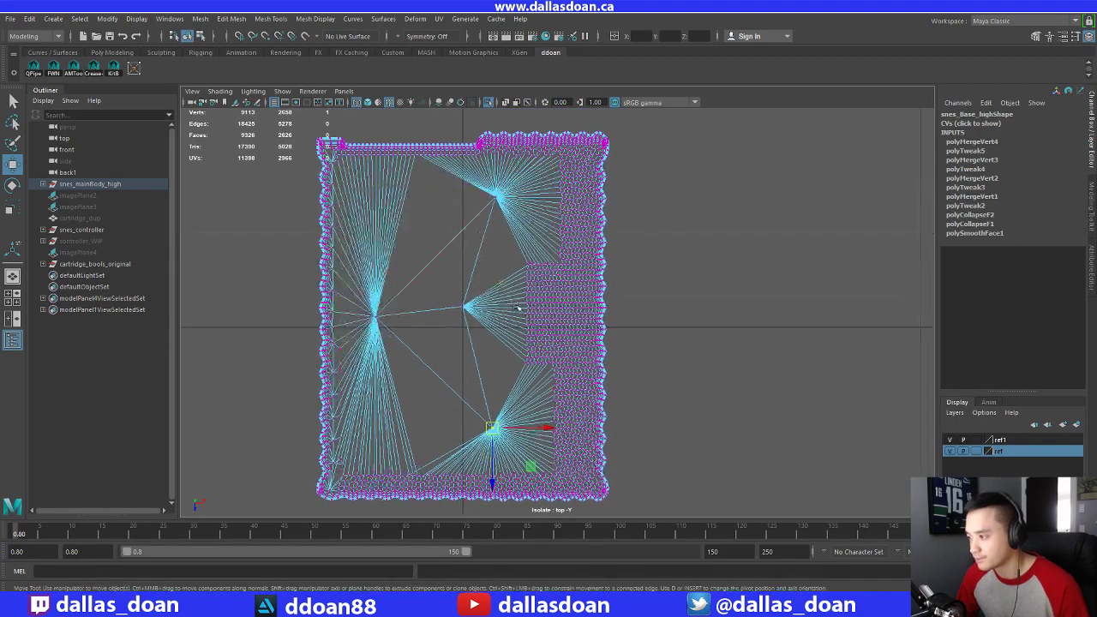
Merge the vertex block on the right of the middle fan to its center, and the strip above it along the right edge
drag(542, 383, 542, 384)
shift+right_drag(543, 377, 535, 325)
alt+middle_drag(551, 214, 515, 263)
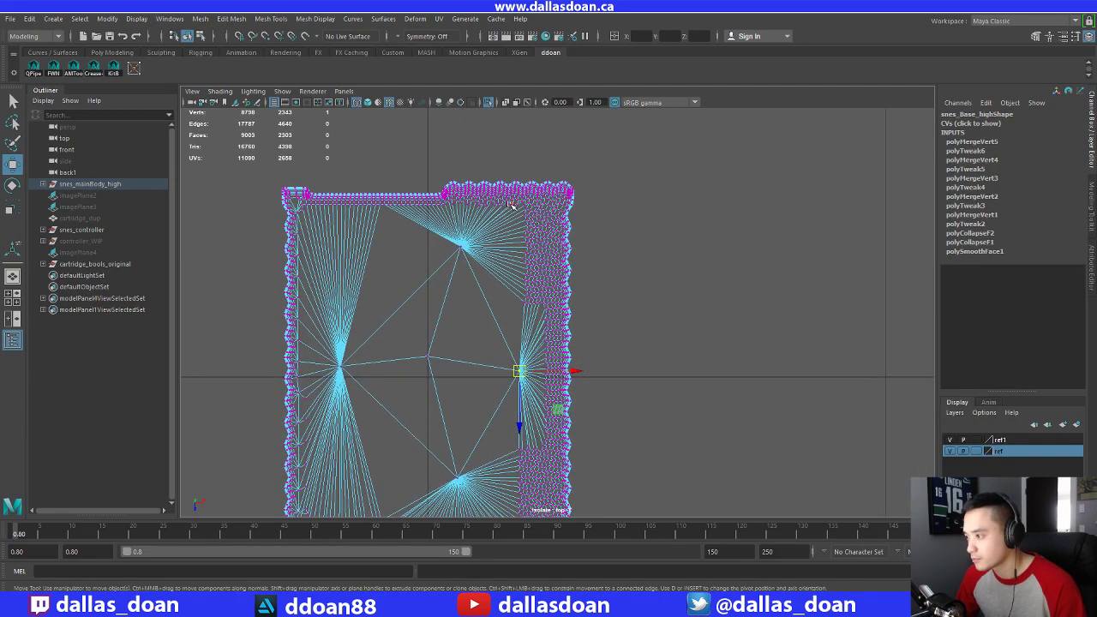
drag(559, 316, 561, 317)
key(g)
alt+middle_drag(505, 376, 467, 251)
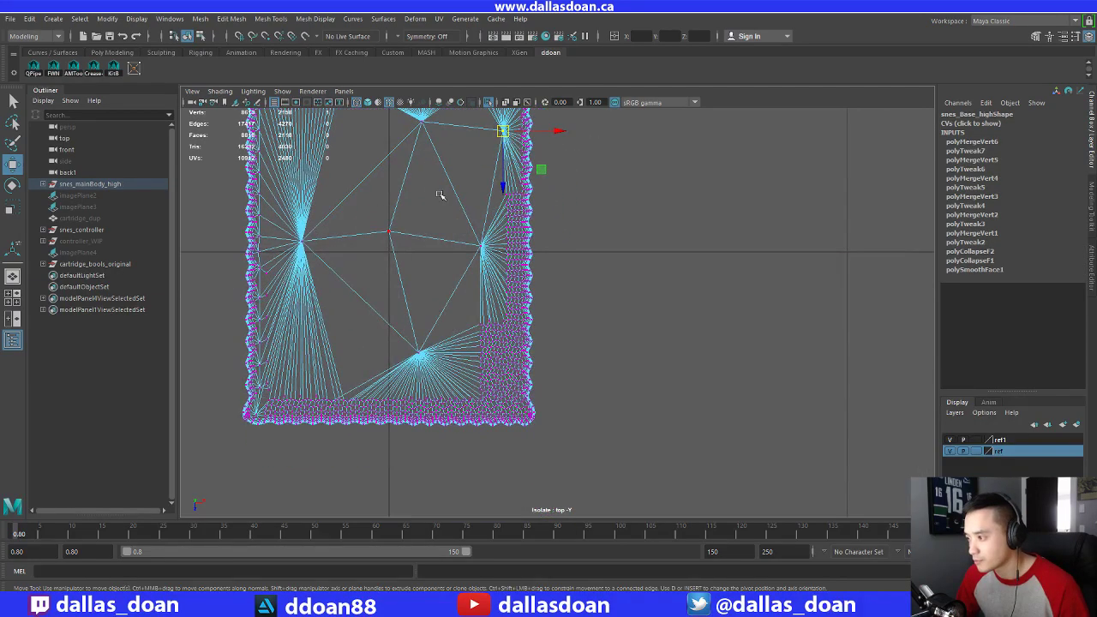
Merge the vertices in the lower-right corner of the underside to center, and the strip along the lower edge likewise
drag(510, 411, 510, 412)
shift+right_drag(511, 409, 504, 358)
alt+middle_drag(325, 377, 363, 334)
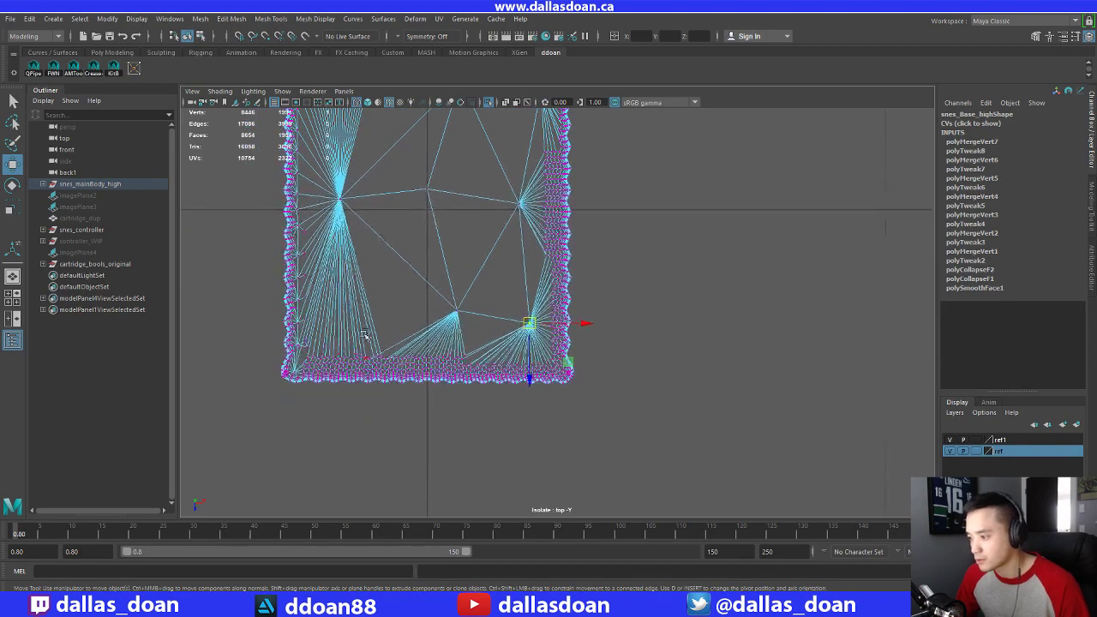
drag(466, 370, 493, 372)
shift+right_drag(496, 346, 477, 318)
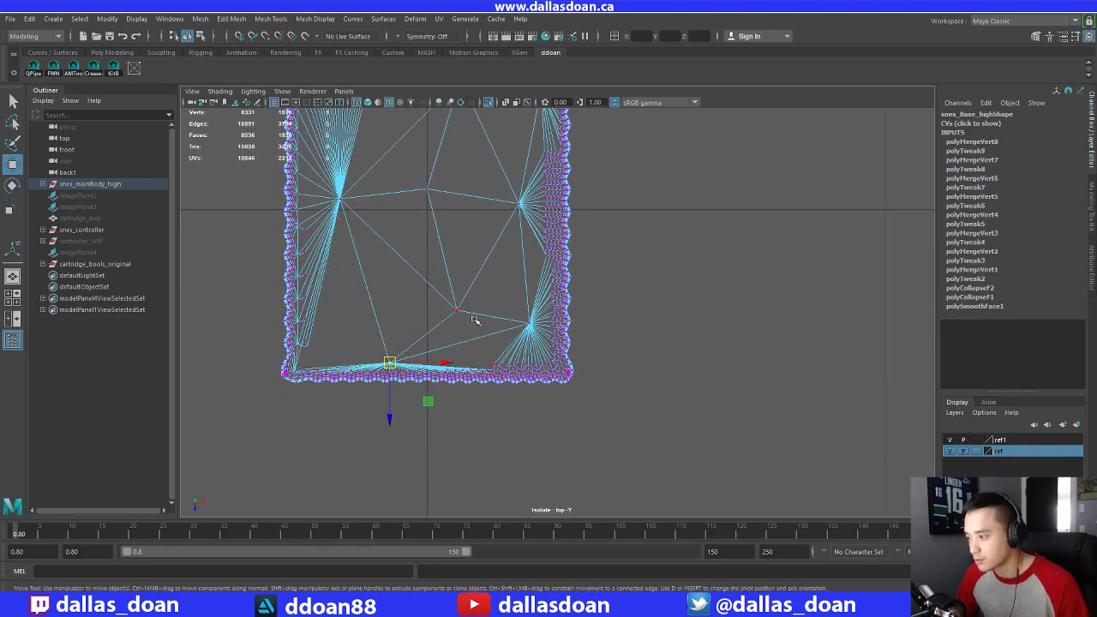
Merge the few loose vertices inside the left rim to center, and the left fan's central vertex with its neighbours
scroll(387, 208, down, 2)
alt+middle_drag(387, 209, 444, 237)
scroll(400, 245, up, 1)
scroll(421, 323, up, 3)
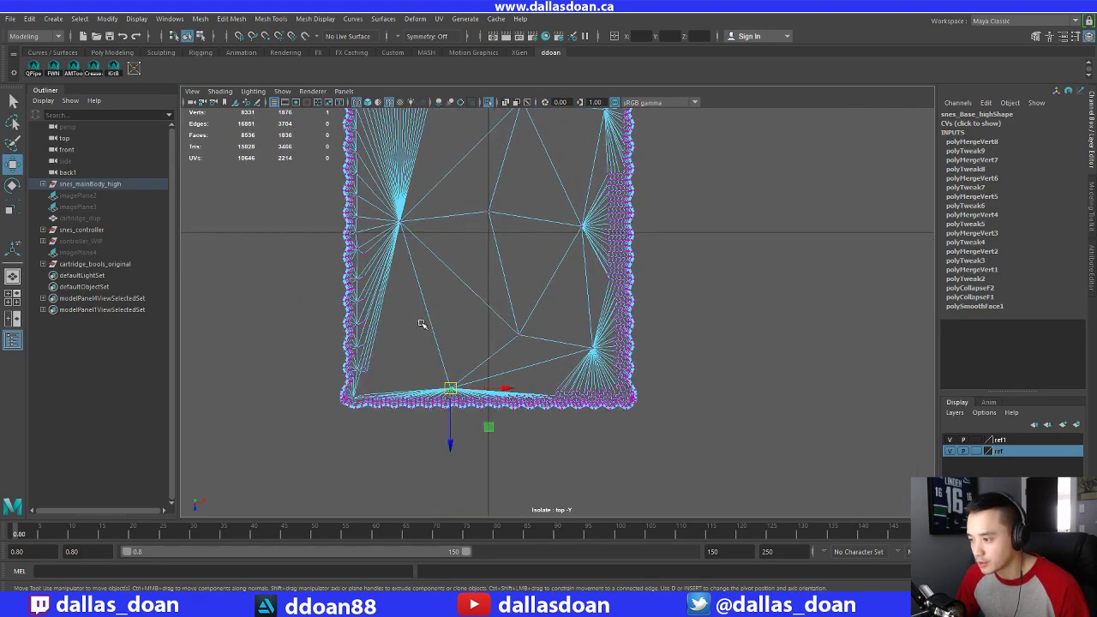
alt+middle_drag(420, 323, 487, 280)
scroll(487, 280, up, 2)
alt+middle_drag(416, 263, 387, 330)
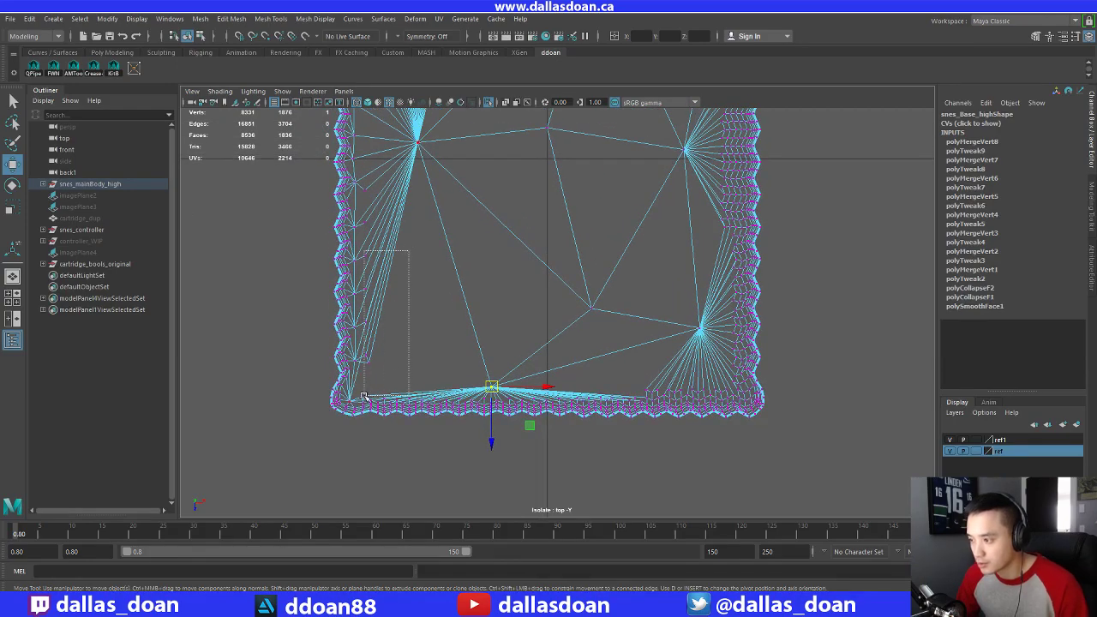
drag(364, 396, 361, 372)
shift+right_drag(452, 314, 455, 279)
alt+middle_drag(450, 174, 462, 314)
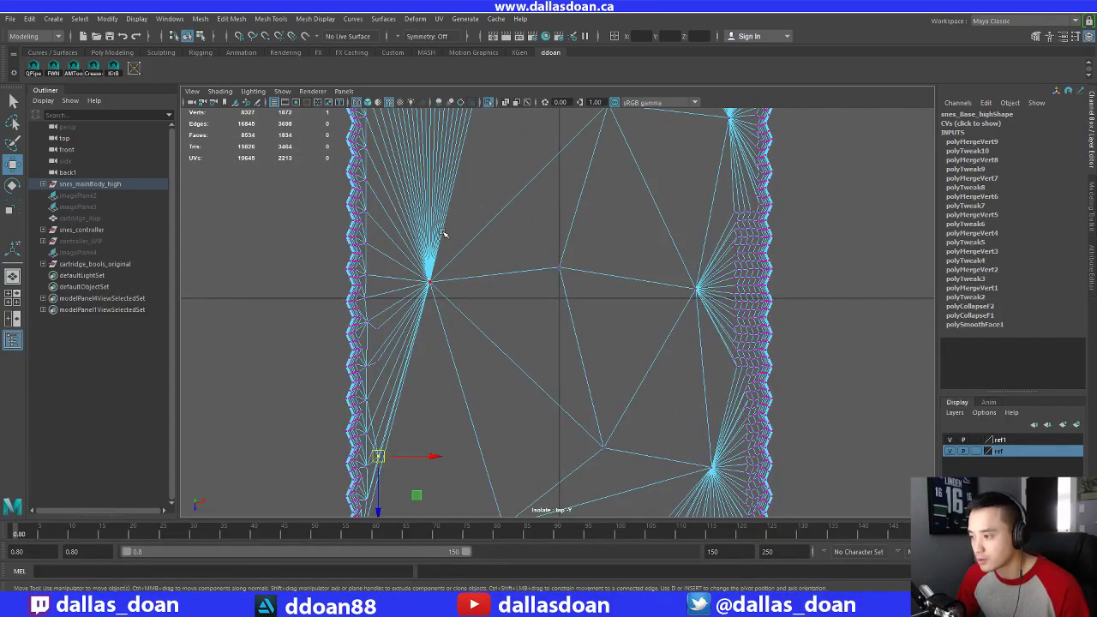
drag(443, 232, 373, 394)
shift+right_drag(477, 279, 481, 245)
alt+middle_drag(505, 197, 500, 337)
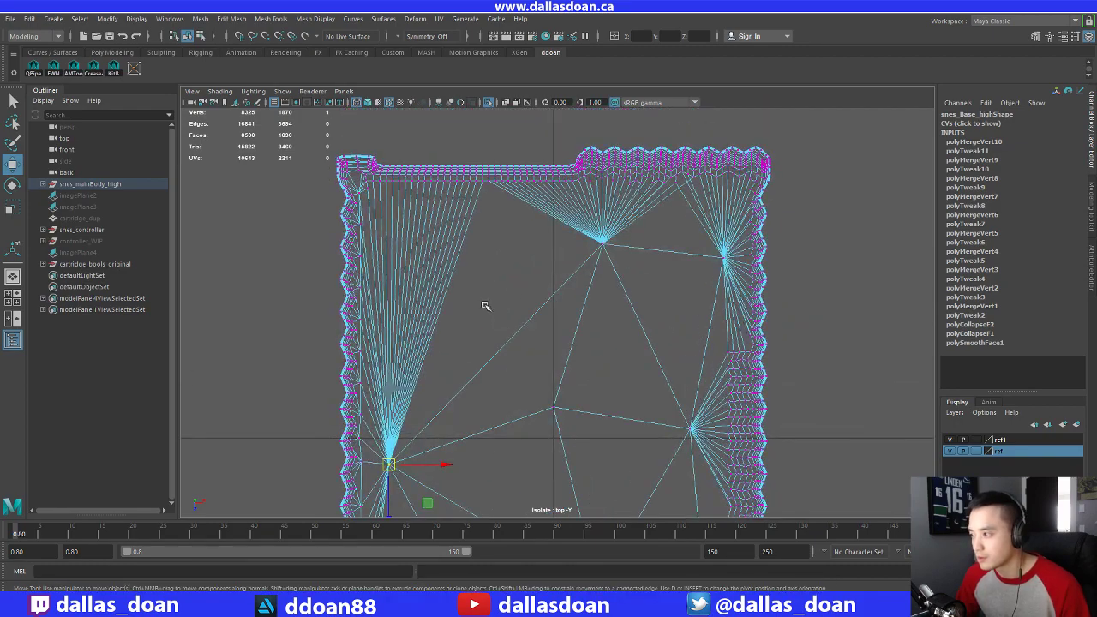
Merge the remaining vertices along the right edge to center, first at mid-height and again near the lower-right corner
alt+middle_drag(558, 260, 554, 227)
scroll(553, 257, down, 4)
alt+middle_drag(558, 338, 512, 249)
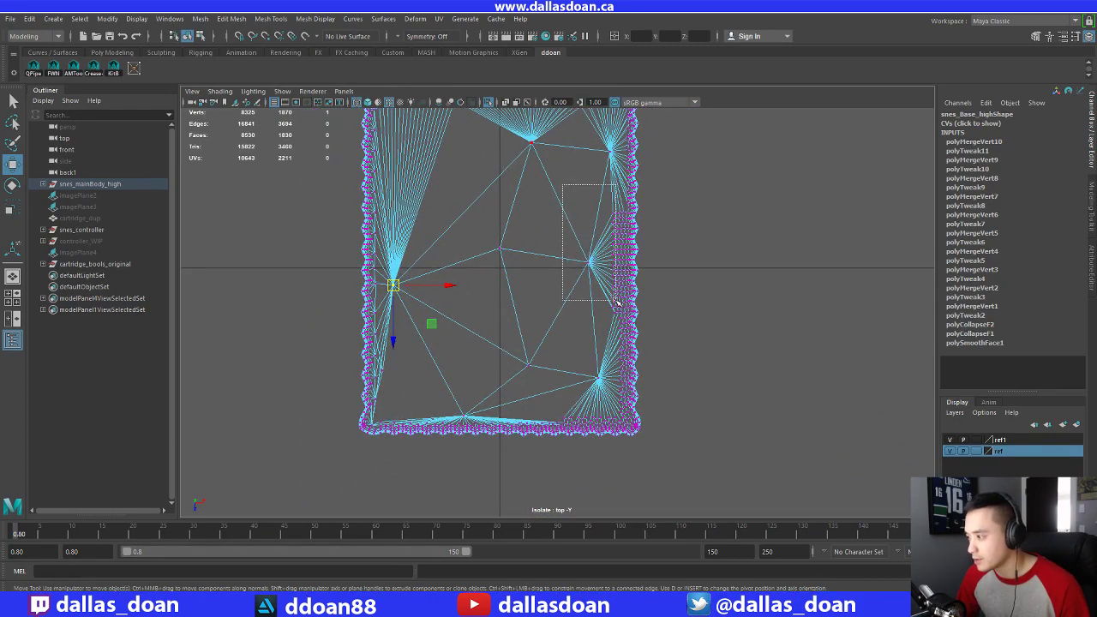
drag(617, 301, 611, 334)
shift+right_drag(612, 334, 594, 301)
alt+middle_drag(569, 338, 493, 255)
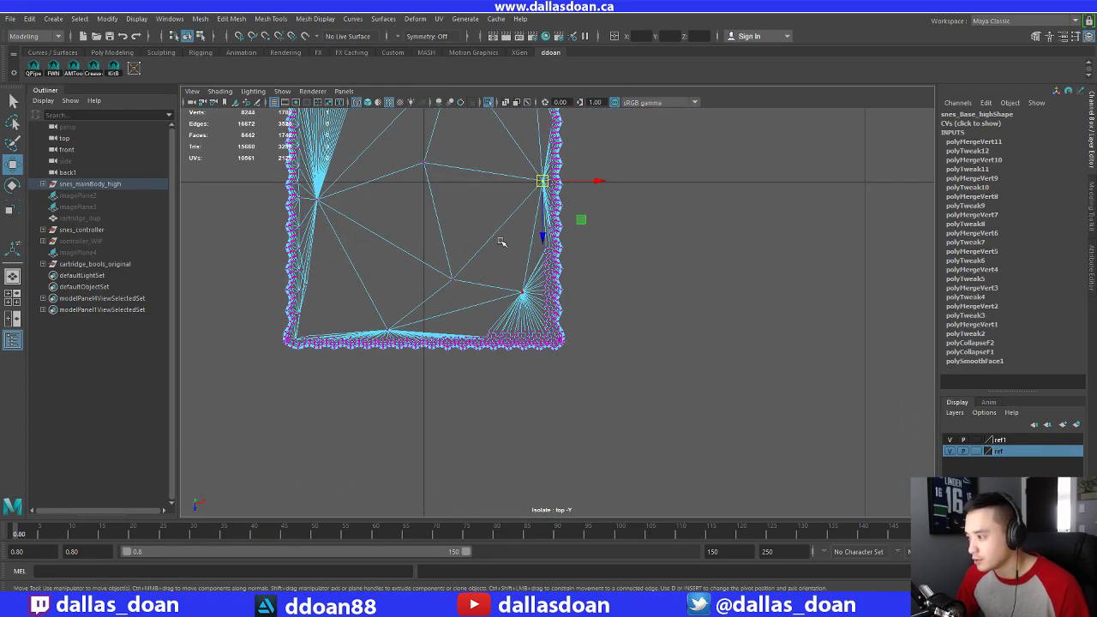
drag(549, 333, 549, 334)
shift+right_drag(549, 334, 532, 301)
alt+middle_drag(443, 331, 422, 308)
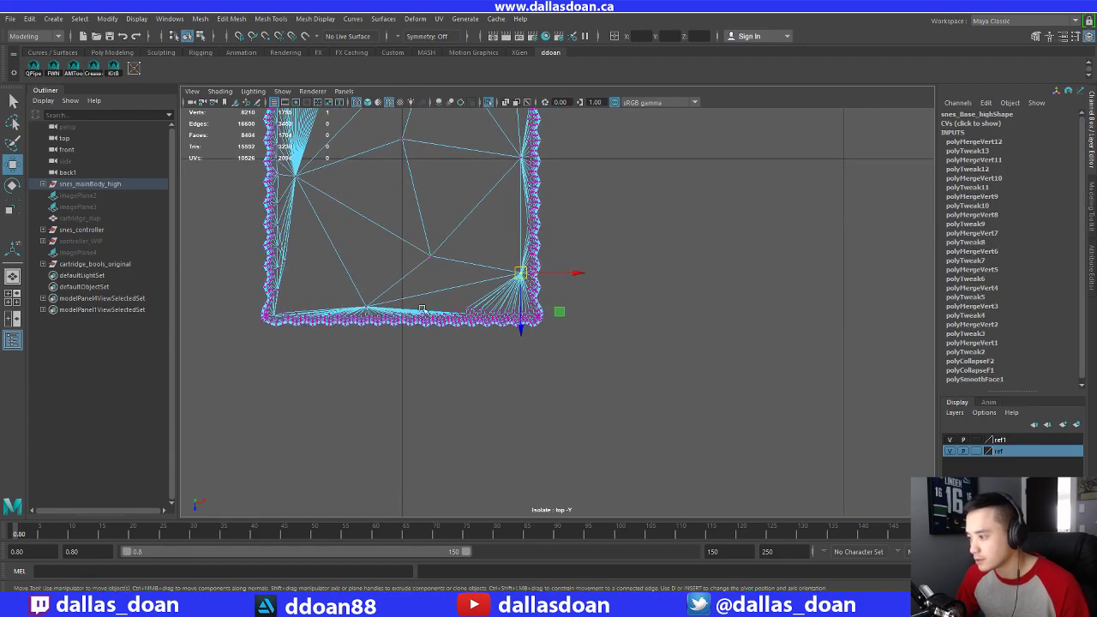
Try to merge the remaining vertices along the lower-right edge to center, and undo the merge
drag(533, 315, 533, 317)
shift+right_drag(532, 317, 515, 284)
alt+middle_drag(402, 184, 424, 269)
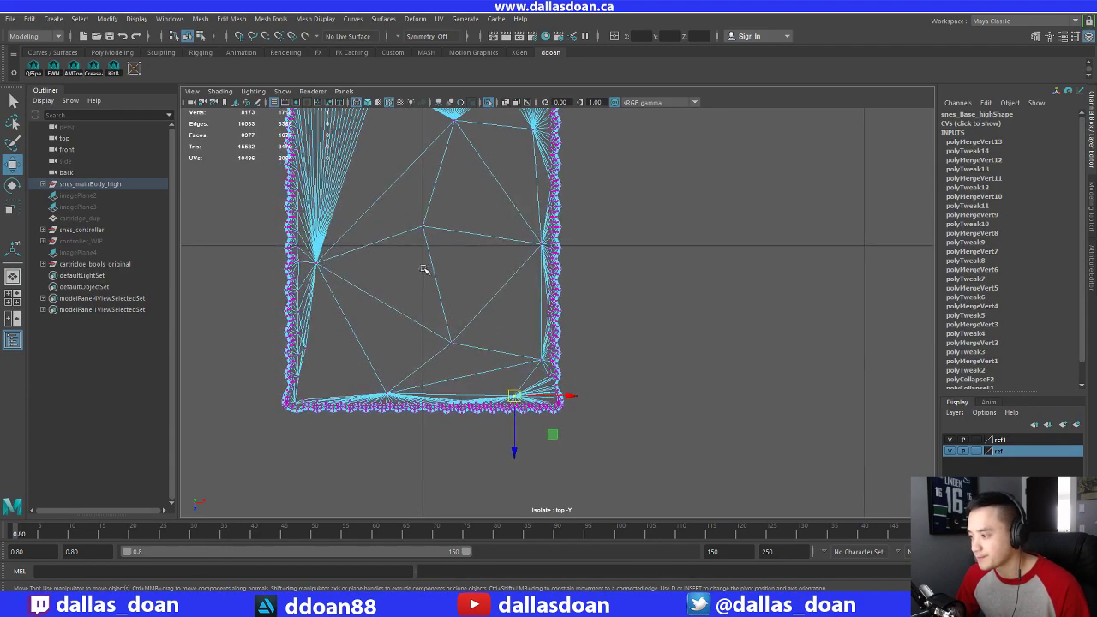
key(ctrl+z)
Deselect the outermost right vertices and those near the lower-edge fan, and merge the remaining lower-right selection to center
alt+middle_drag(538, 370, 482, 310)
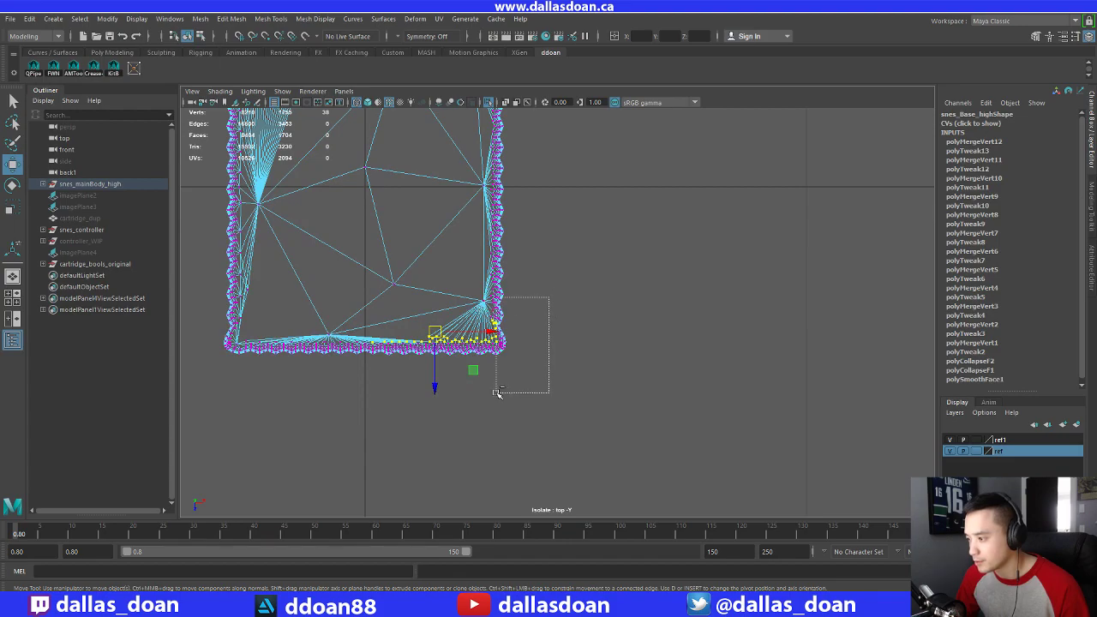
ctrl+drag(496, 392, 493, 393)
alt+middle_drag(374, 311, 383, 319)
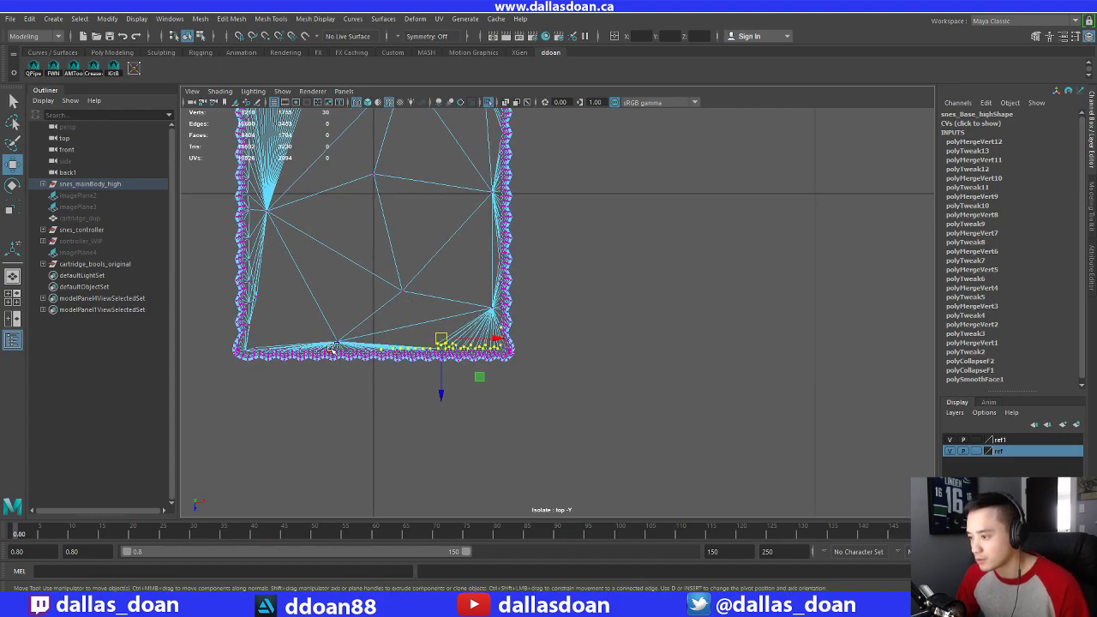
ctrl+drag(434, 375, 367, 330)
alt+middle_drag(322, 208, 406, 277)
shift+right_drag(426, 310, 436, 289)
alt+middle_drag(456, 247, 457, 282)
scroll(458, 282, down, 2)
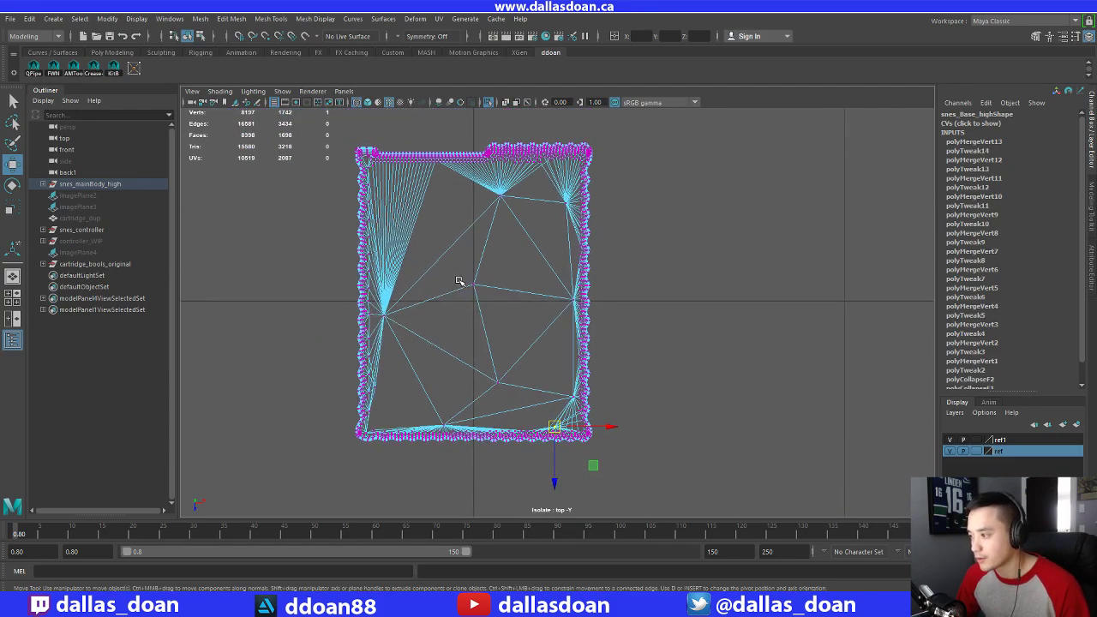
Select the merged fan-center vertices across the middle of the underside
scroll(454, 275, up, 1)
right_click(402, 190)
right_drag(400, 196, 362, 182)
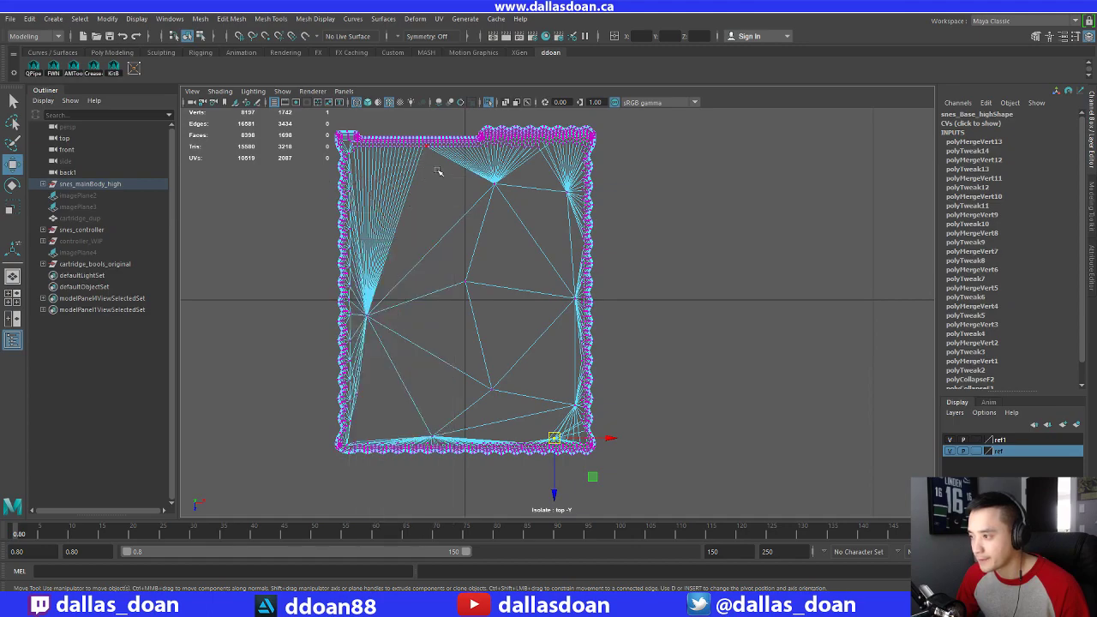
shift+drag(555, 184, 568, 212)
key(ctrl+z)
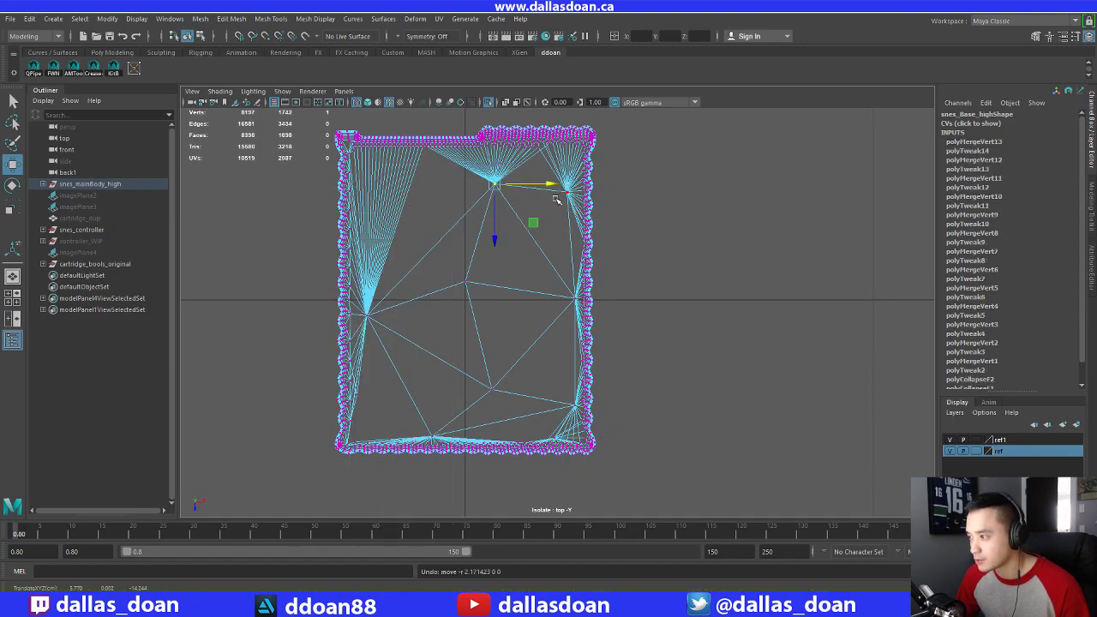
shift+drag(555, 166, 575, 210)
shift+drag(567, 315, 582, 329)
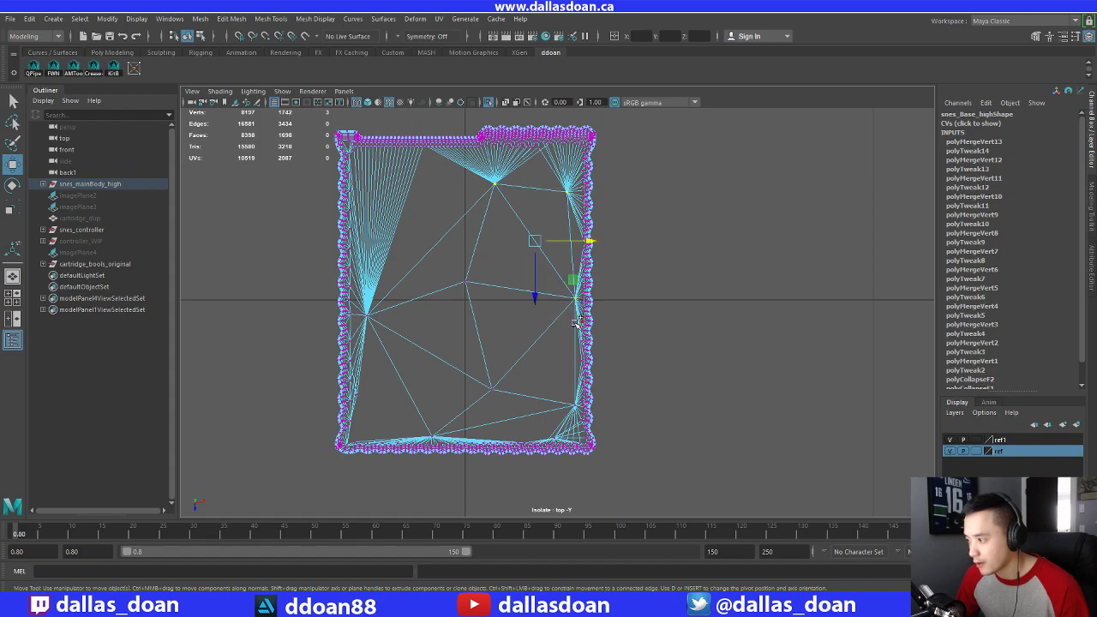
shift+drag(446, 262, 470, 293)
shift+drag(363, 308, 382, 339)
shift+drag(482, 381, 508, 411)
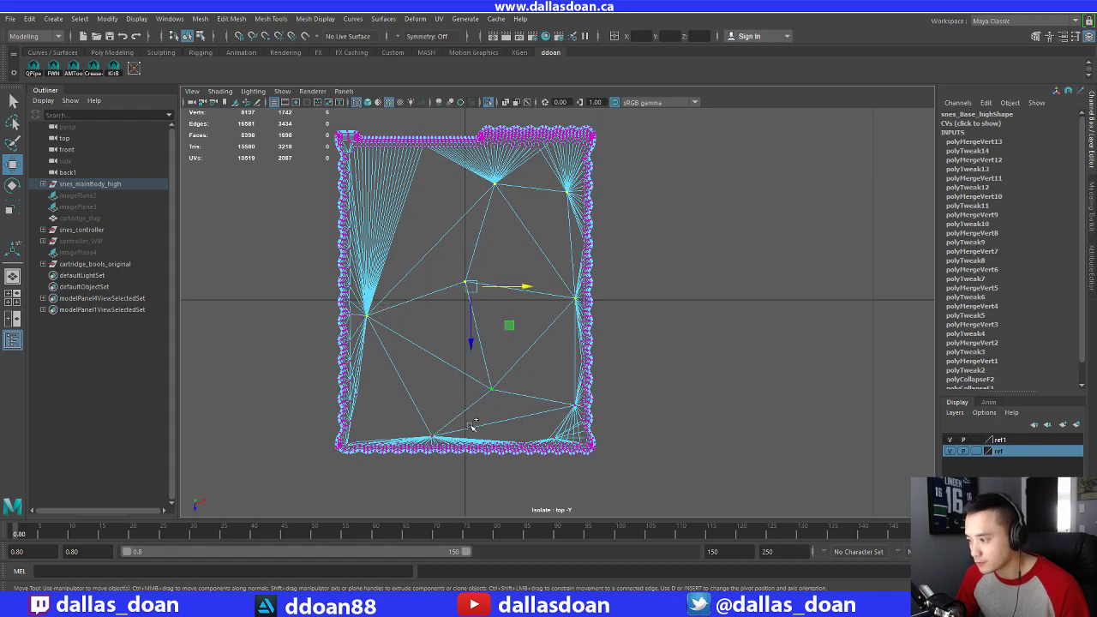
Add the remaining lower-left and upper-edge vertices to the selection, merge everything to center, and try repositioning the merged vertex
shift+click(418, 428)
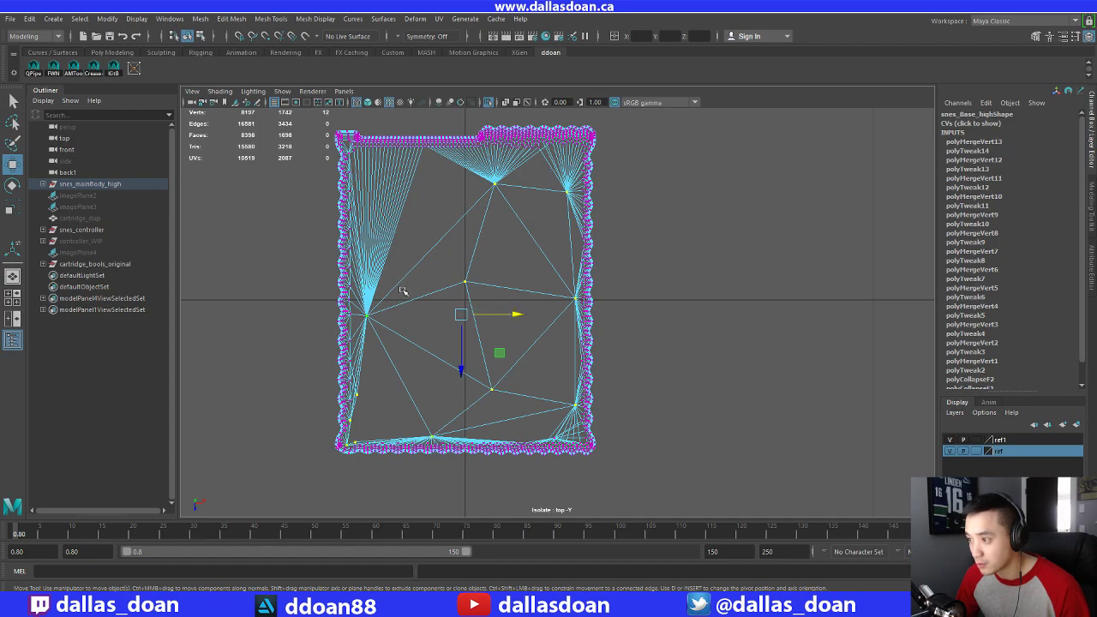
alt+middle_drag(422, 247, 422, 254)
shift+click(422, 151)
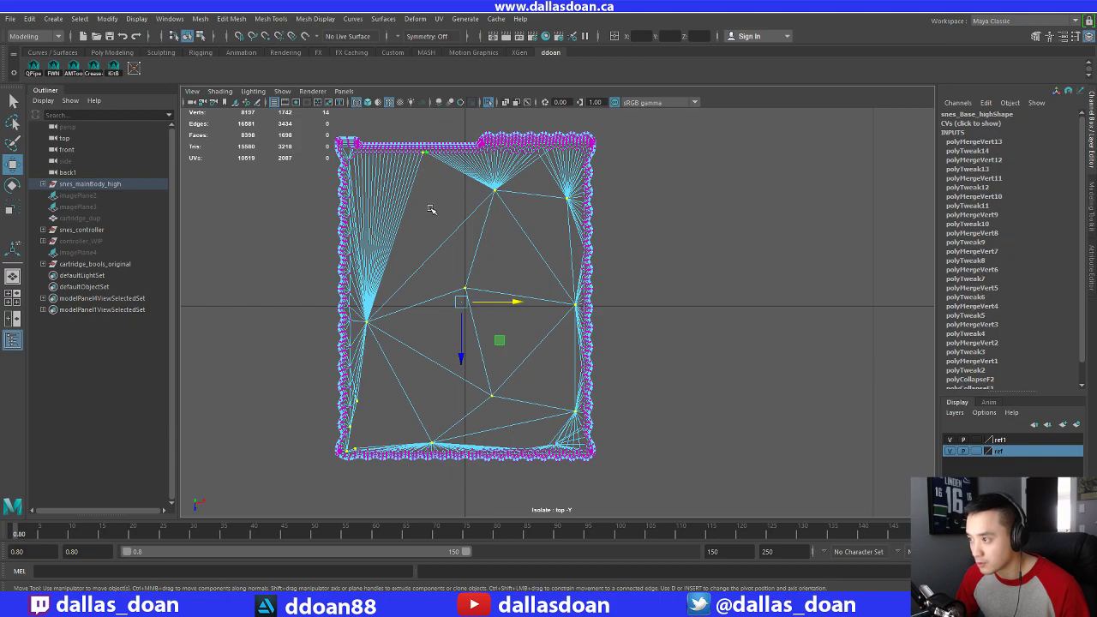
shift+right_drag(455, 205, 454, 126)
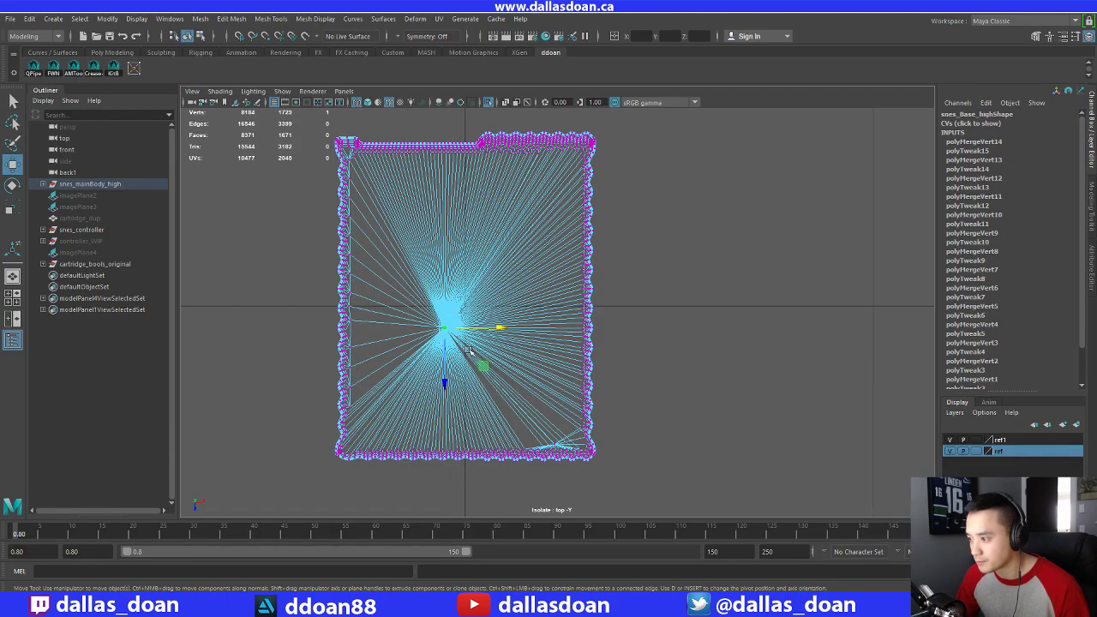
drag(444, 328, 463, 300)
key(ctrl+z)
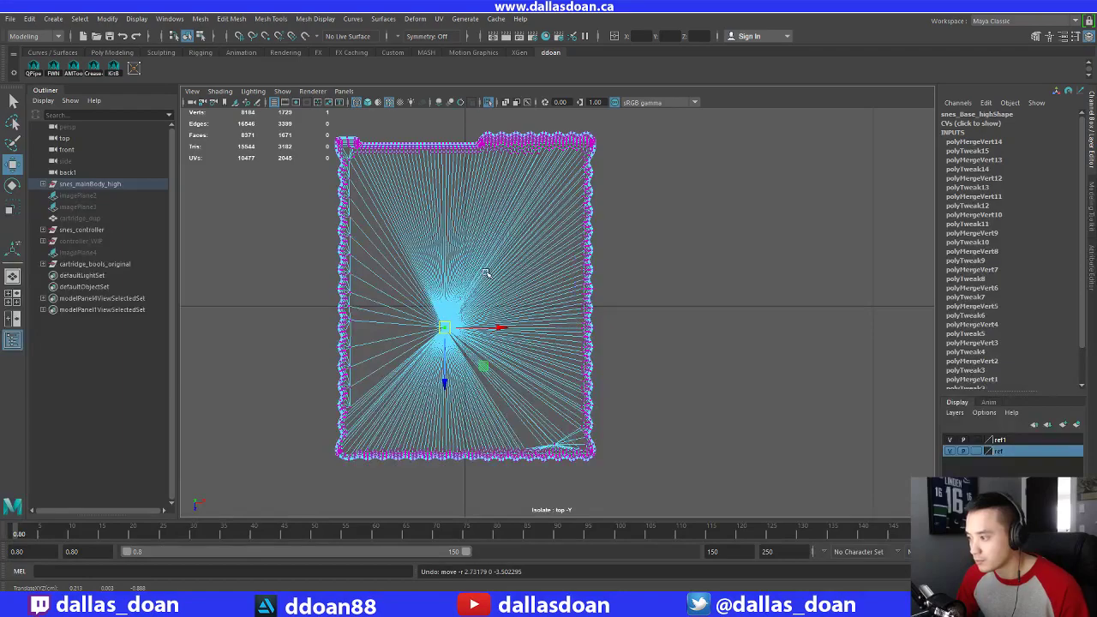
Switch to the perspective view and select the row of collapsed vertices along the inner side of the rim
alt+middle_drag(476, 245, 465, 301)
key(space)
key(space)
alt+drag(538, 249, 692, 201)
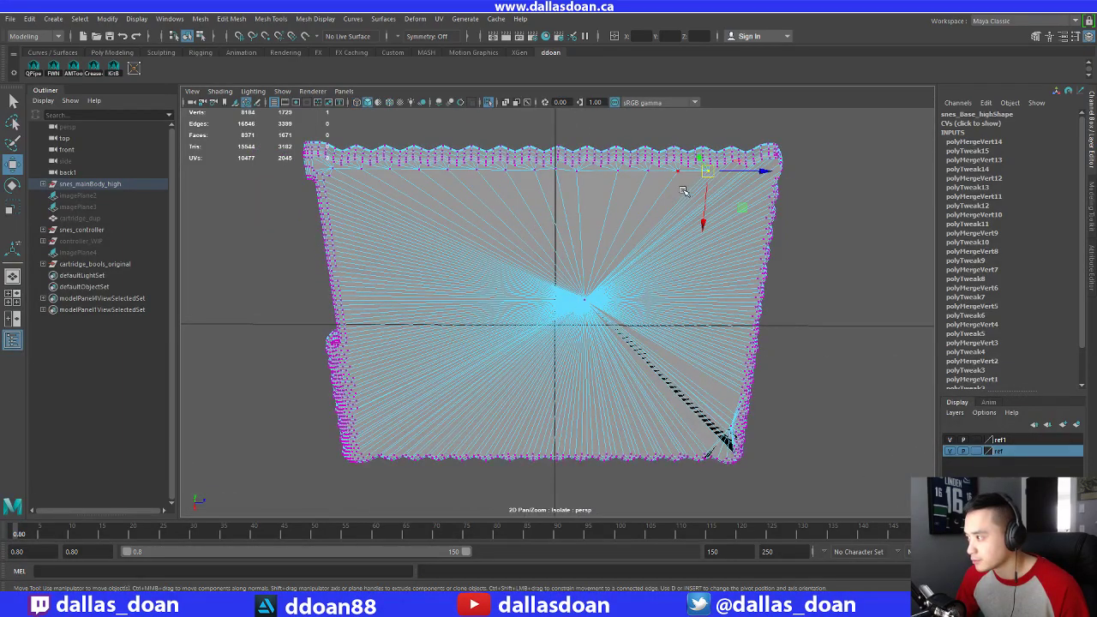
shift+click(680, 173)
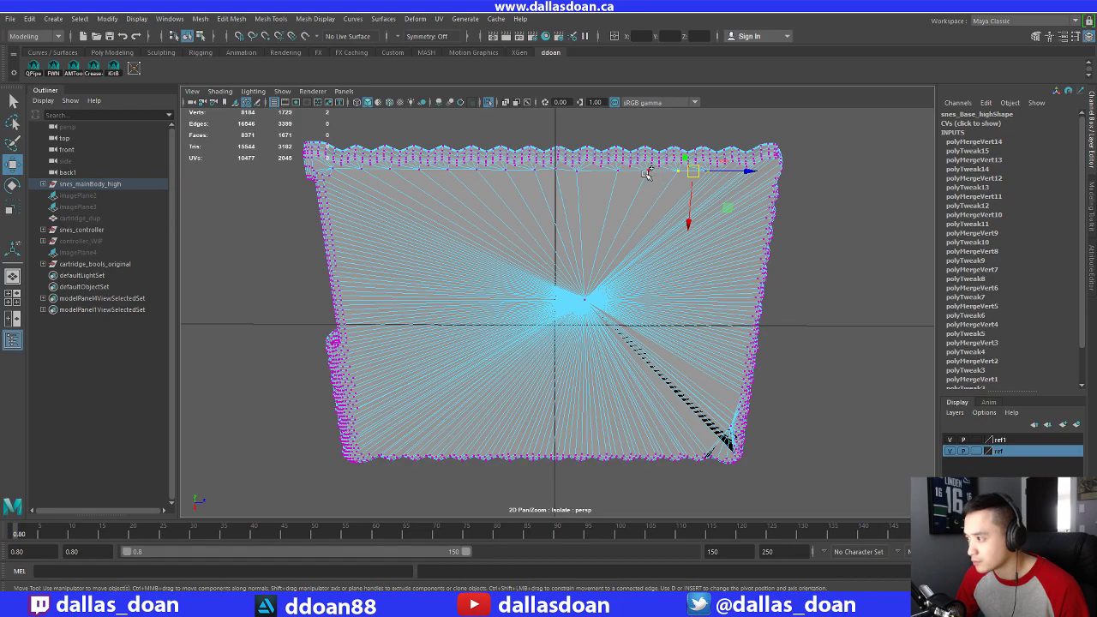
shift+click(647, 171)
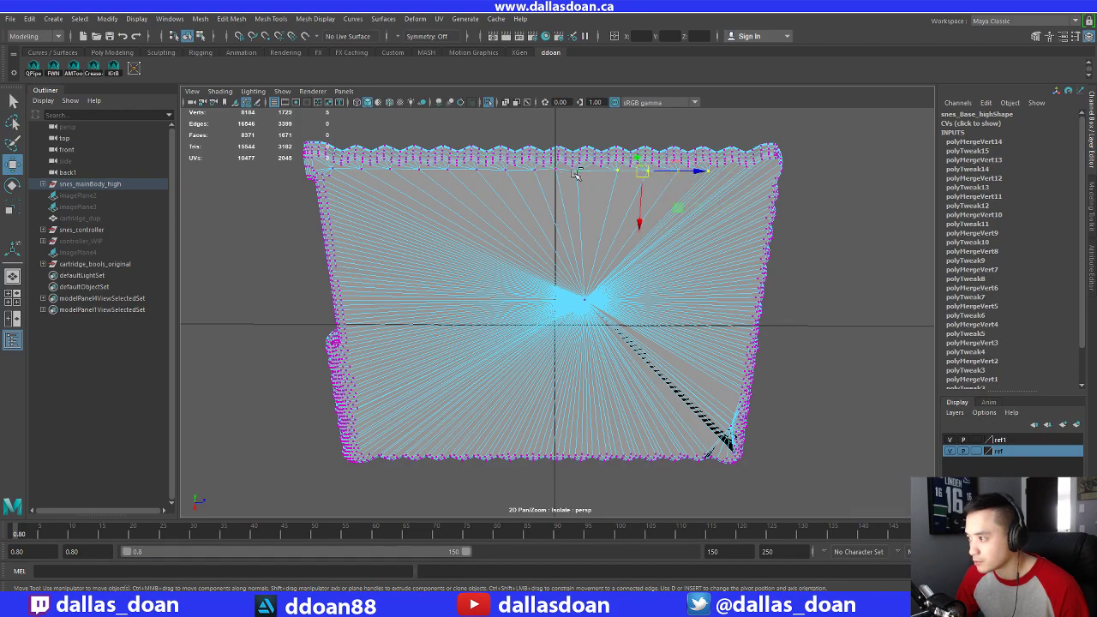
shift+click(532, 172)
shift+click(507, 171)
Examine the merged underside and its rim from several angles in the perspective view
scroll(492, 219, up, 3)
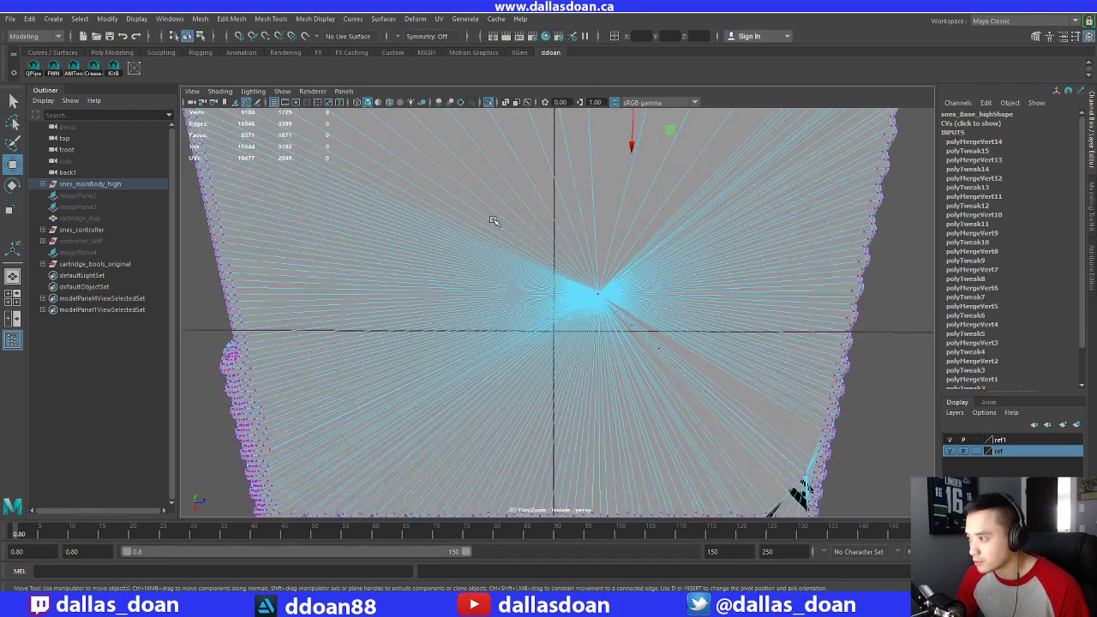
alt+drag(492, 220, 520, 264)
scroll(500, 249, down, 3)
scroll(545, 291, up, 3)
scroll(532, 197, down, 3)
right_drag(503, 233, 483, 303)
scroll(483, 305, down, 5)
alt+drag(483, 305, 448, 255)
scroll(411, 301, up, 3)
scroll(441, 201, down, 2)
Undo the vertex merges on the underside back to the selected middle block before it was merged to center
key(ctrl+z)
key(ctrl+z)
key(ctrl+z)
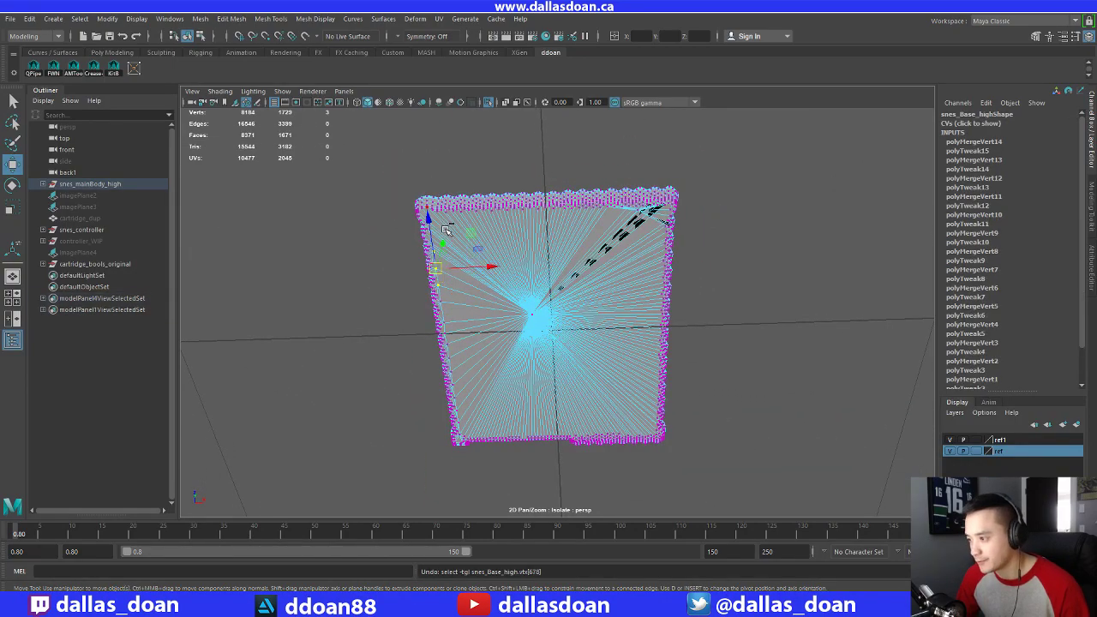
key(ctrl+z)
key(ctrl+z)
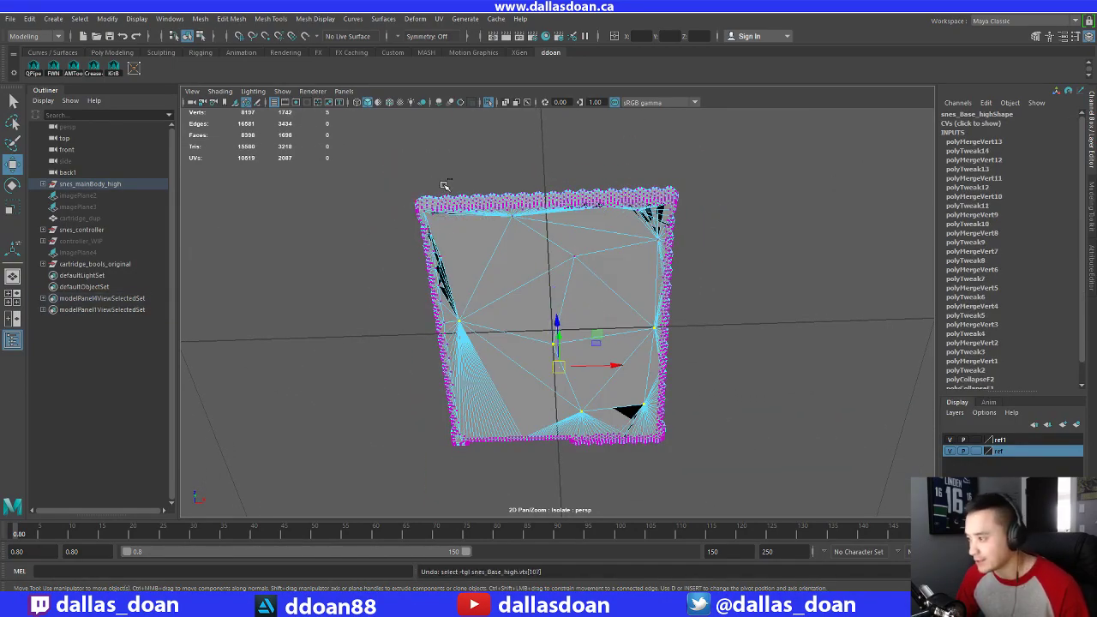
key(ctrl+z)
key(ctrl+z)
key(ctrl+z)
key(ctrl+z)
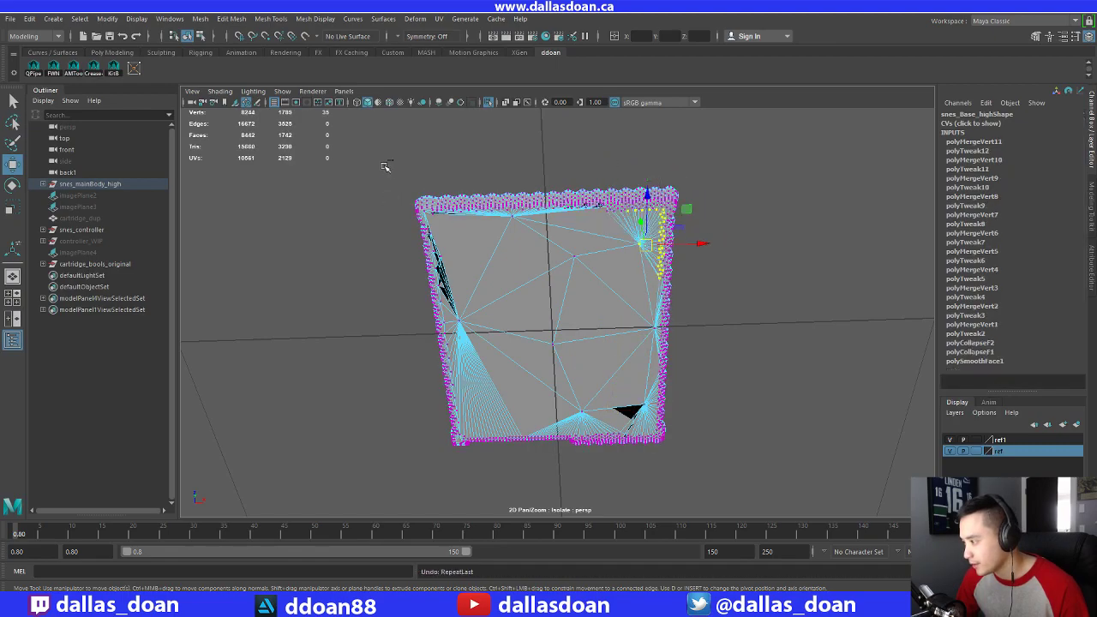
key(ctrl+z)
key(ctrl+z)
key(ctrl+z)
key(ctrl+z)
key(ctrl+z)
key(ctrl+z)
key(ctrl+z)
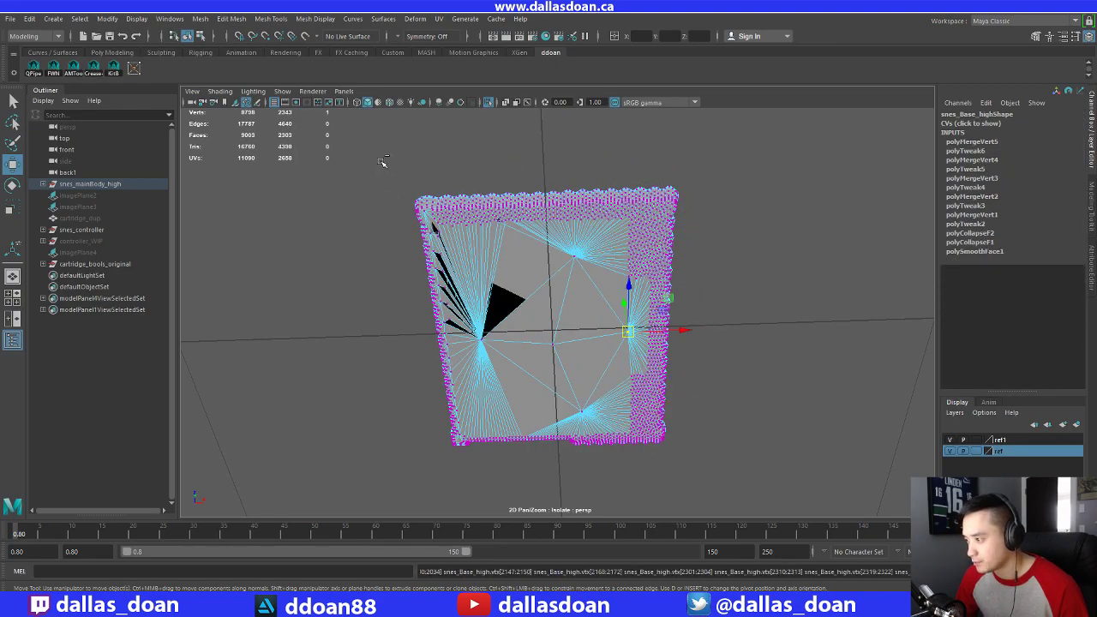
key(ctrl+z)
key(ctrl+z)
key(ctrl+z)
key(ctrl+z)
key(ctrl+z)
key(ctrl+z)
key(ctrl+z)
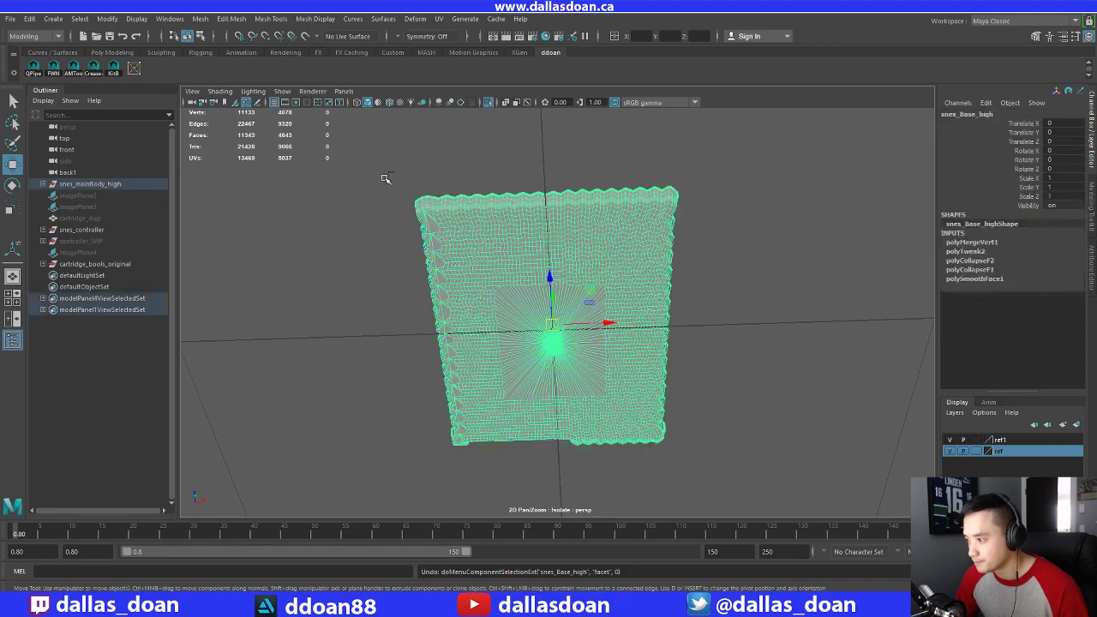
key(ctrl+z)
key(ctrl+z)
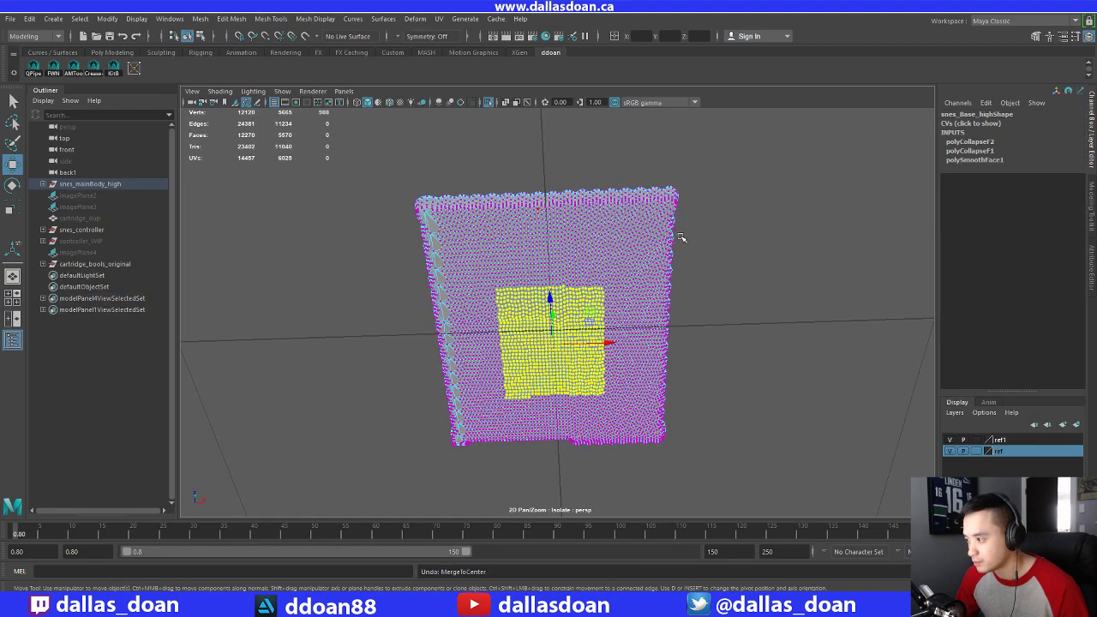
click(681, 238)
scroll(602, 222, up, 4)
alt+drag(602, 223, 575, 206)
right_drag(574, 207, 574, 271)
key(f)
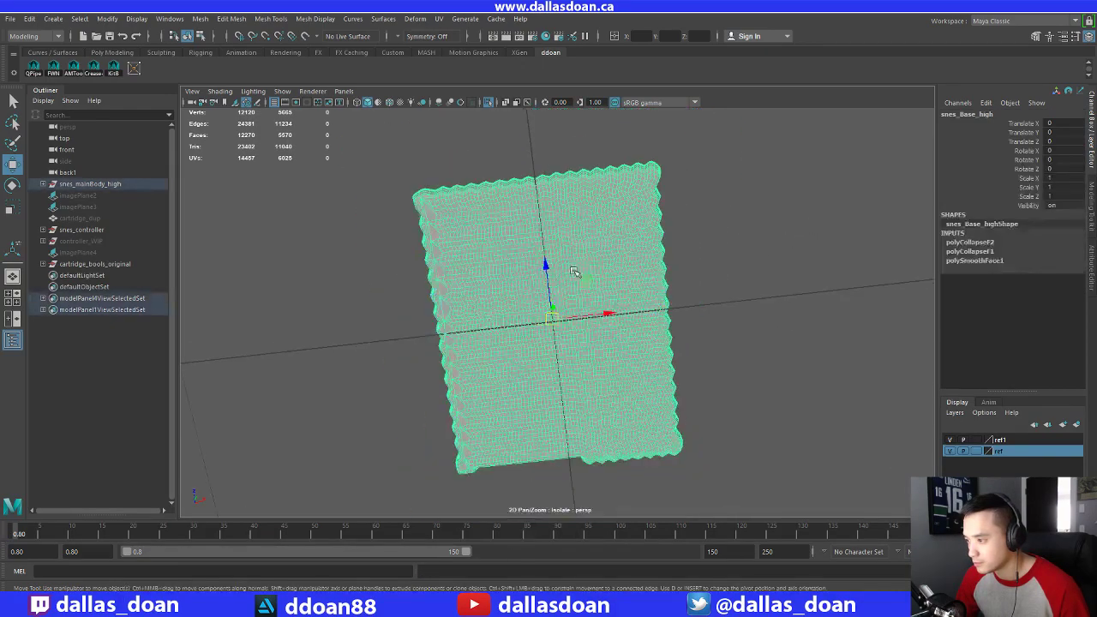
scroll(574, 272, up, 3)
alt+drag(574, 272, 596, 286)
alt+drag(511, 260, 491, 233)
Undo the earlier selections and face collapses on the base mesh back to its smoothed state
key(ctrl+z)
key(ctrl+z)
key(ctrl+z)
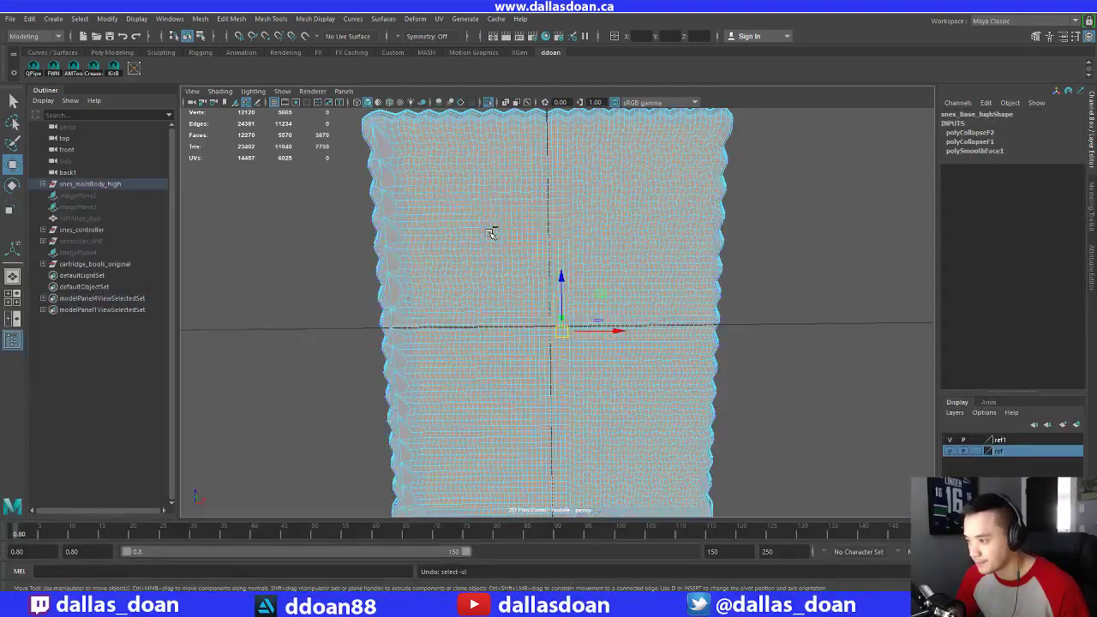
key(ctrl+z)
key(ctrl+z)
key(ctrl+z)
key(ctrl+z)
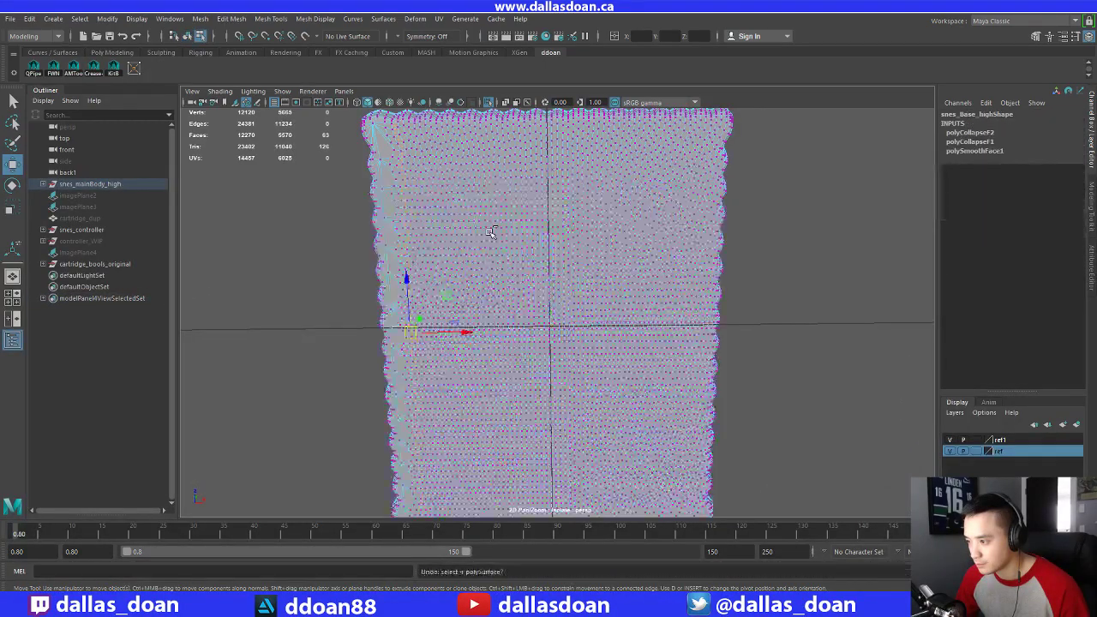
key(ctrl+z)
key(ctrl+z)
key(ctrl+z)
key(ctrl+z)
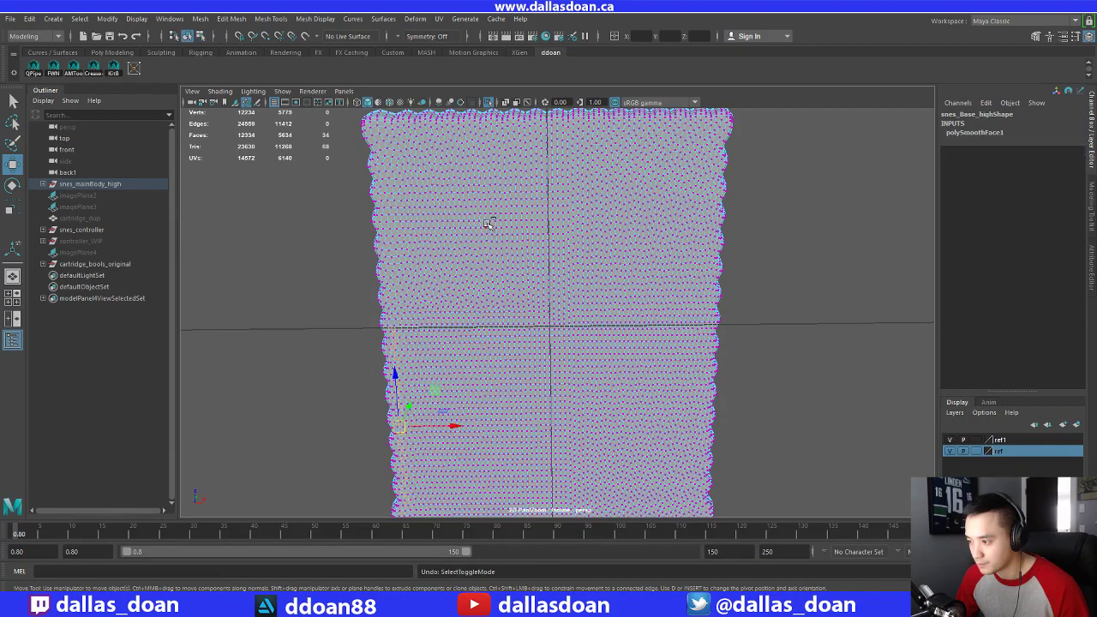
Examine the edge flow across the restored underside and its wavy rim from several angles
scroll(508, 269, down, 3)
alt+drag(508, 269, 532, 335)
scroll(532, 335, up, 1)
right_drag(562, 290, 624, 227)
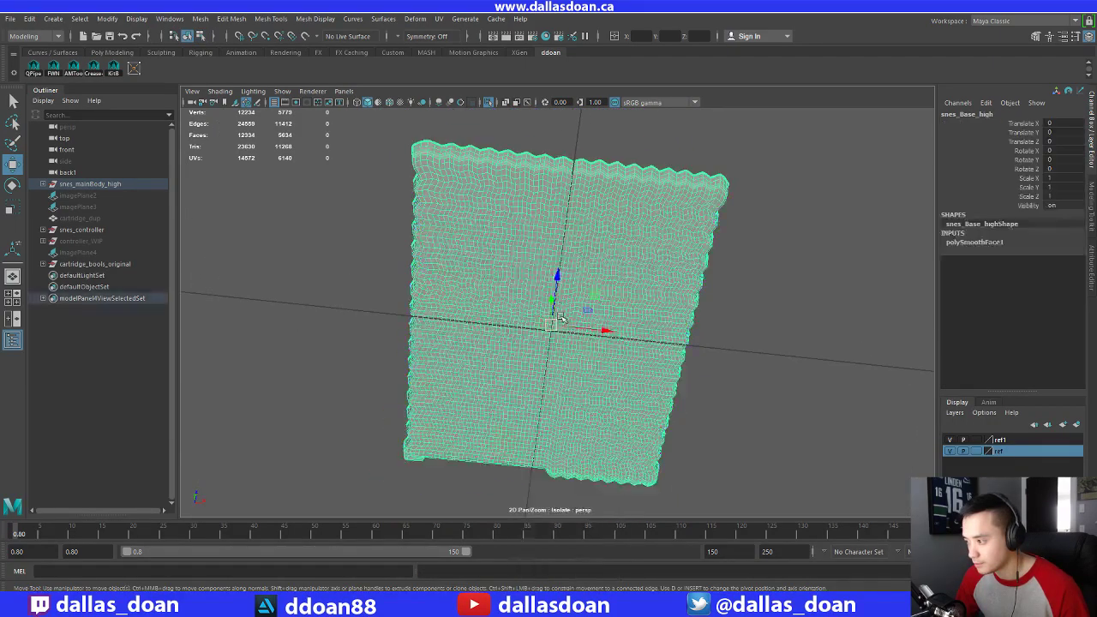
alt+drag(569, 249, 516, 288)
scroll(519, 302, up, 3)
scroll(516, 289, down, 3)
scroll(522, 269, up, 2)
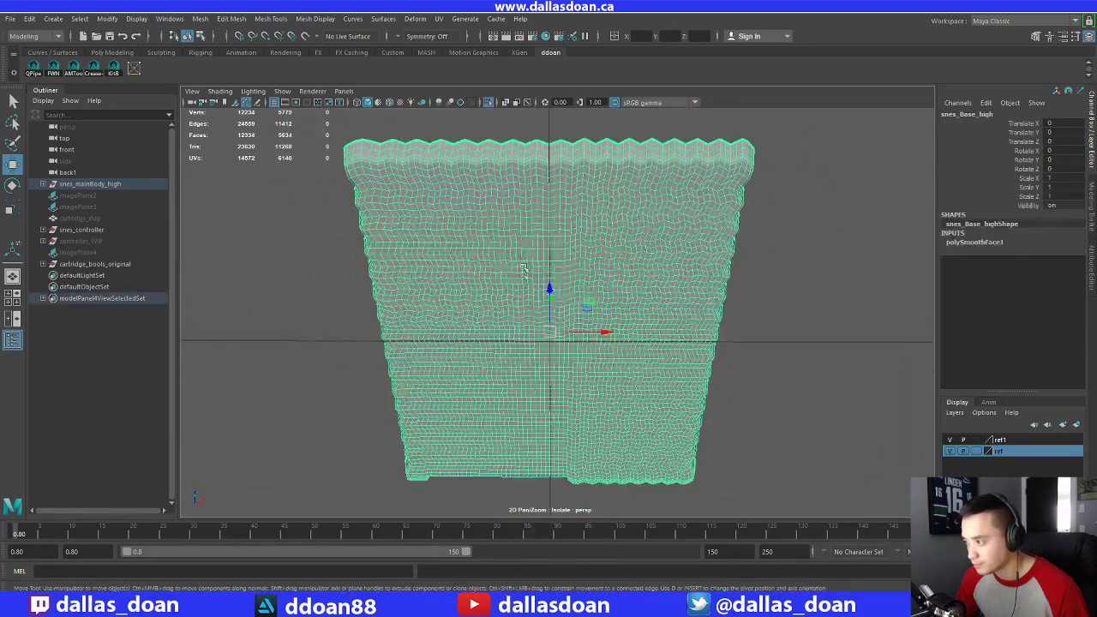
alt+drag(527, 231, 539, 167)
scroll(539, 167, up, 2)
right_drag(538, 167, 537, 139)
scroll(531, 158, up, 3)
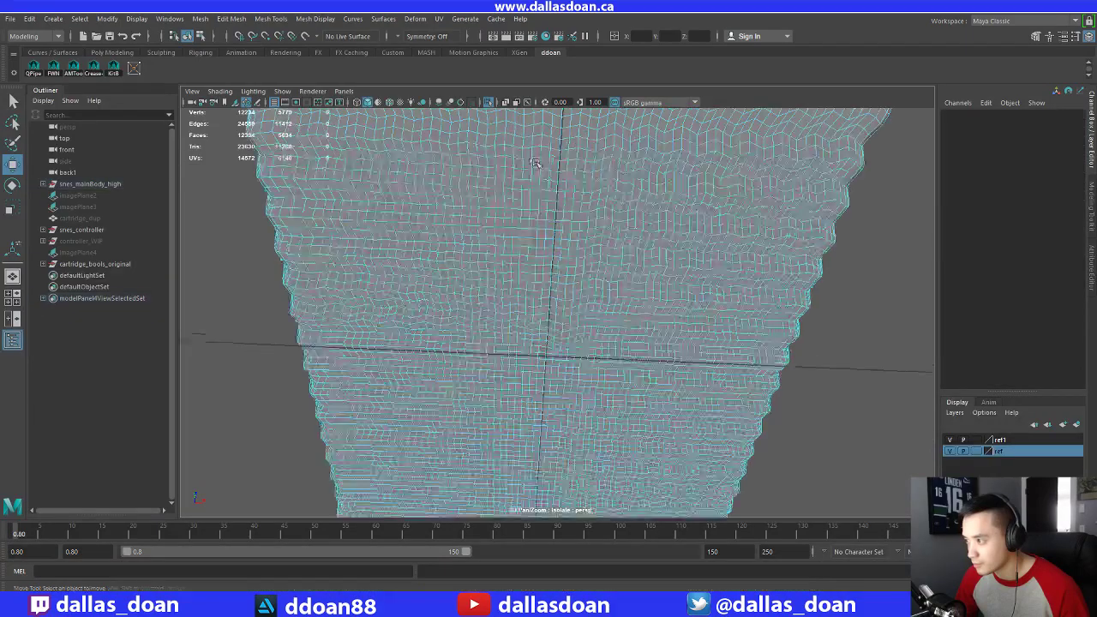
scroll(527, 167, down, 4)
alt+drag(526, 167, 491, 204)
right_drag(481, 222, 482, 190)
click(479, 229)
alt+drag(485, 255, 509, 269)
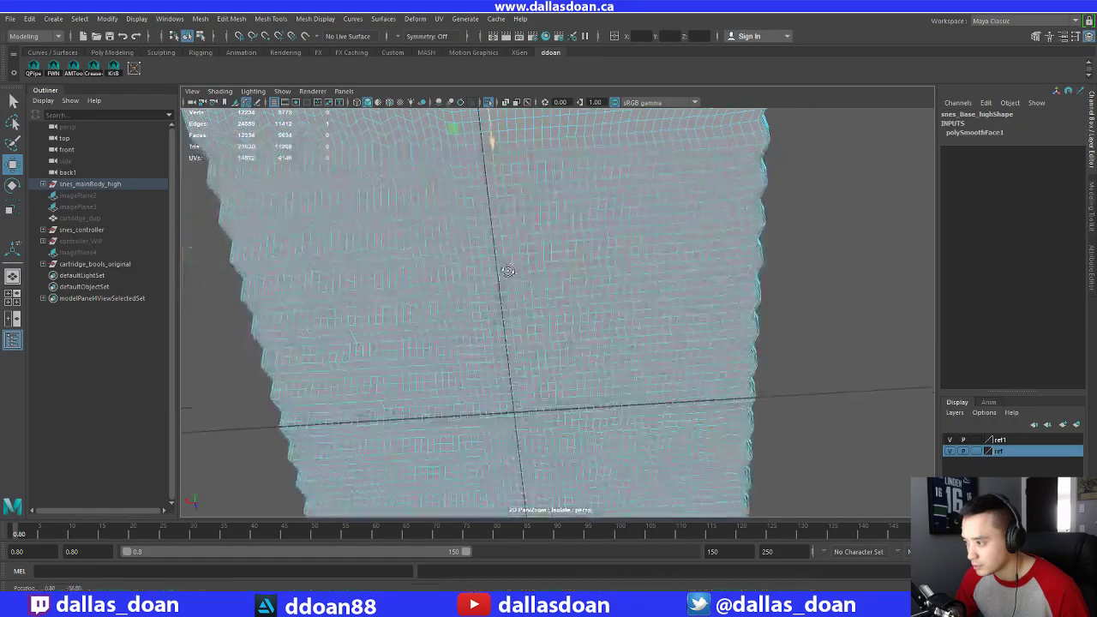
alt+drag(511, 399, 495, 266)
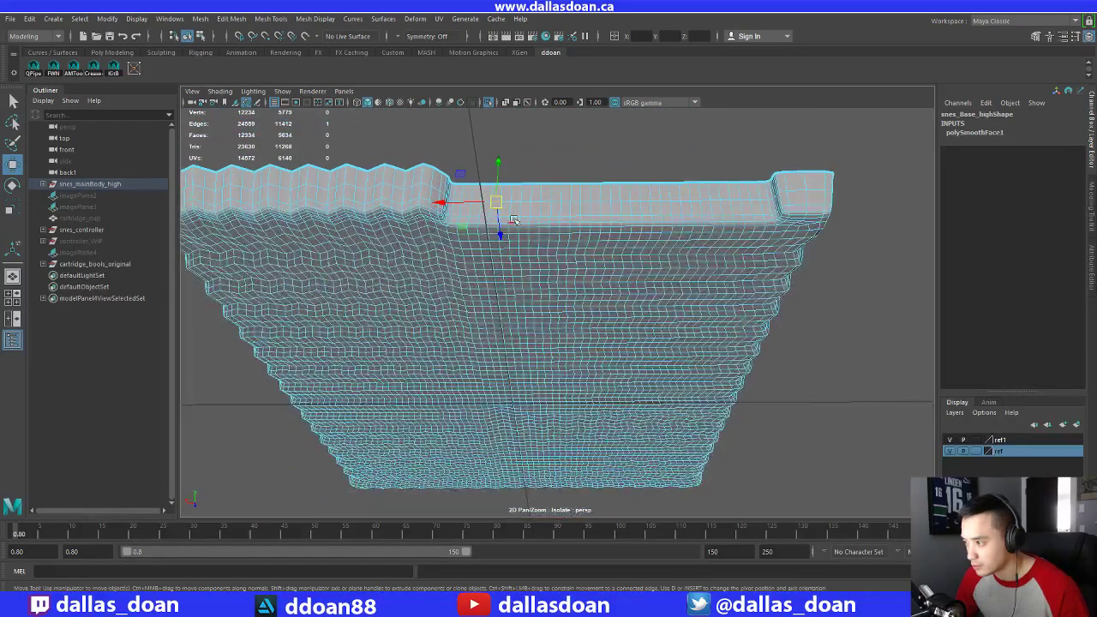
Try collapsing the column of underside faces near the centre line, and undo the collapse
right_drag(544, 186, 546, 218)
click(502, 211)
alt+drag(502, 212, 551, 325)
shift+right_click(577, 299)
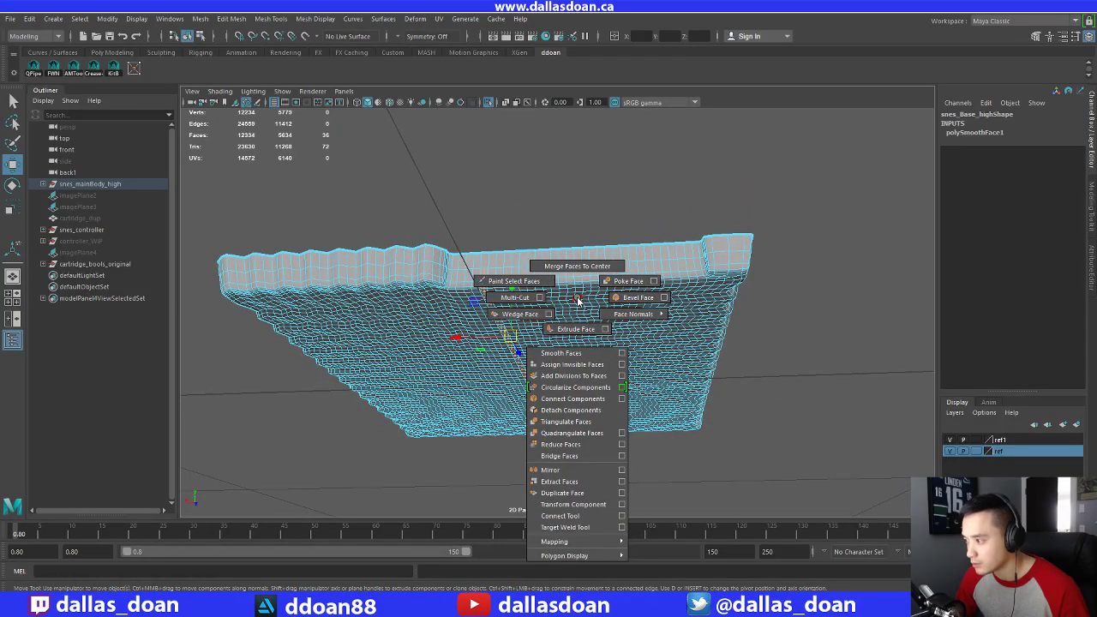
click(134, 70)
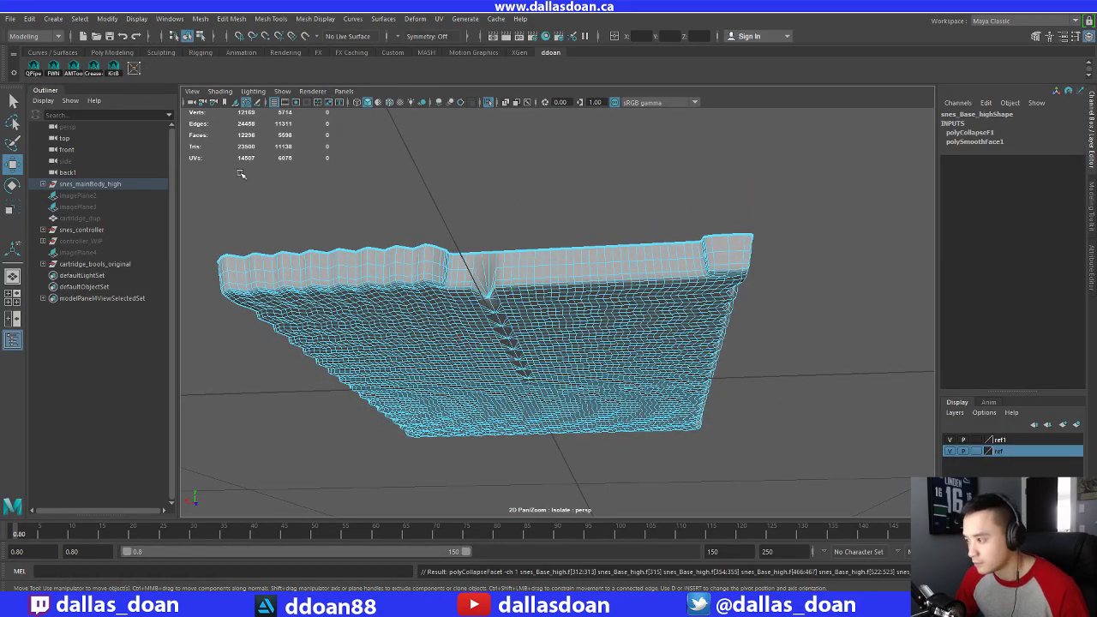
alt+drag(466, 321, 485, 255)
key(ctrl+z)
Add the adjoining rim faces to the selected underside column, try collapsing them all, and undo the collapse
alt+drag(506, 205, 505, 237)
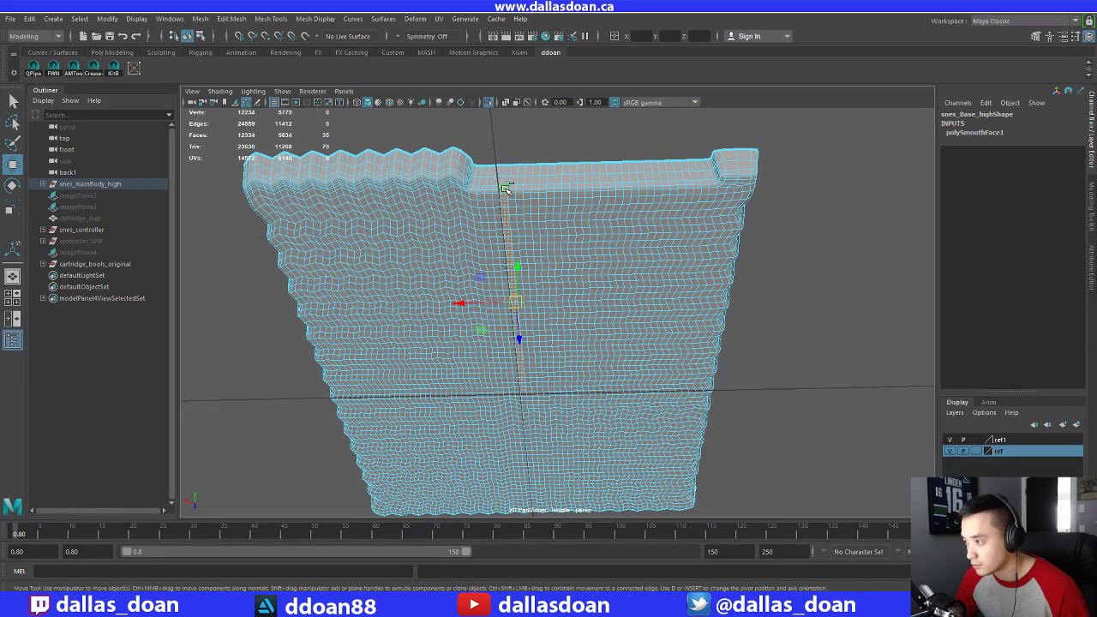
scroll(518, 203, up, 3)
alt+drag(520, 203, 505, 214)
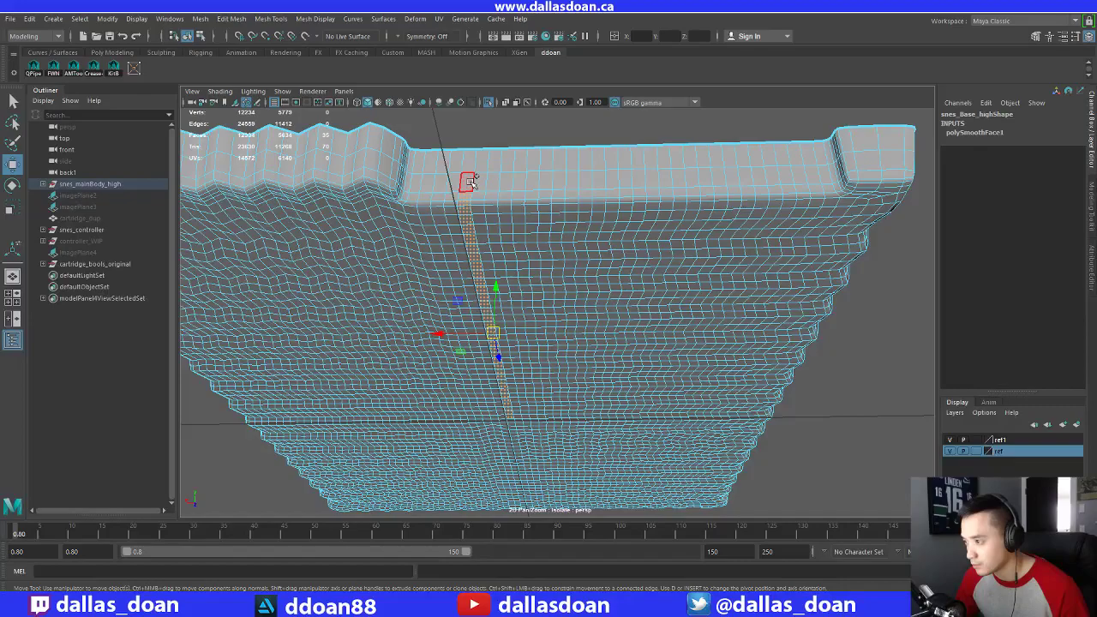
click(134, 71)
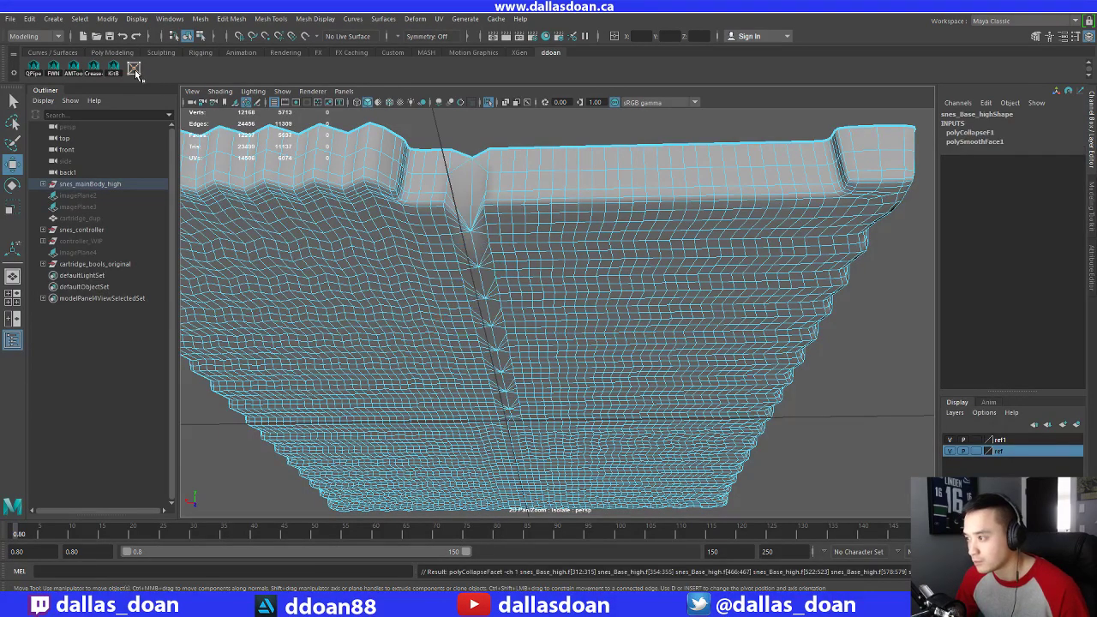
alt+drag(432, 225, 438, 195)
scroll(436, 196, down, 5)
alt+drag(497, 215, 532, 261)
key(ctrl+z)
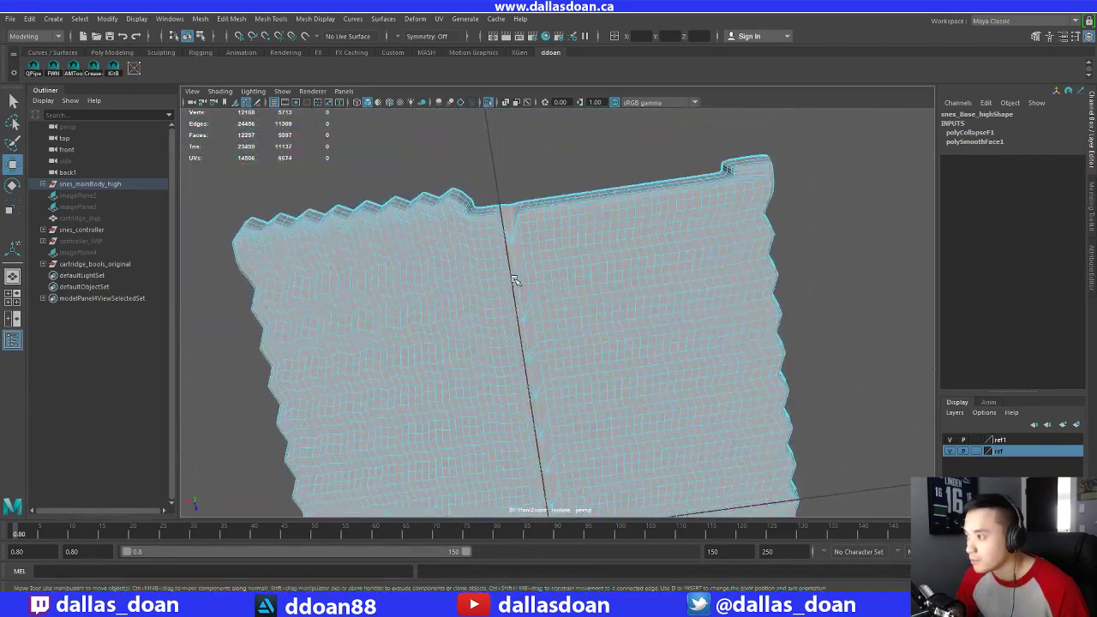
Convert the face column to vertices, try to collapse them, then convert back to faces and clear the selection
ctrl+right_click(536, 272)
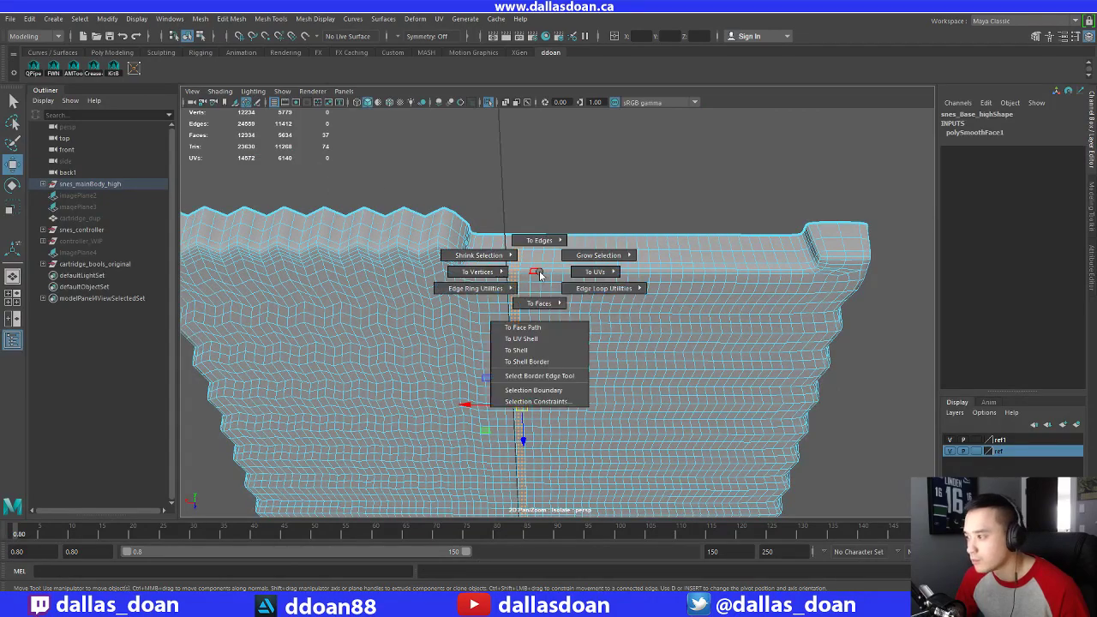
click(480, 278)
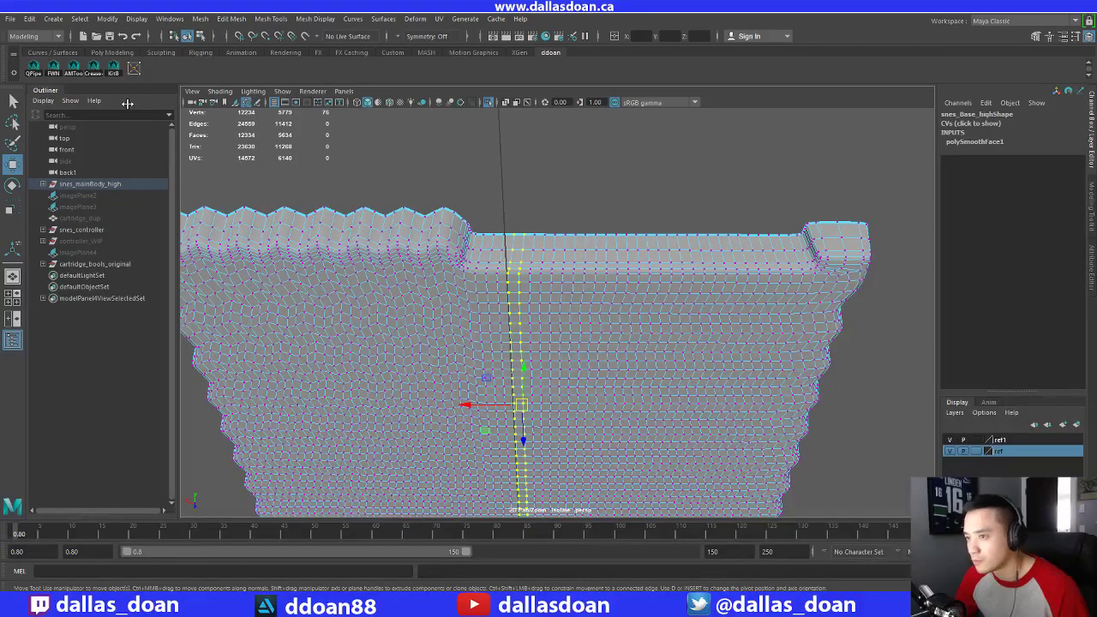
click(134, 70)
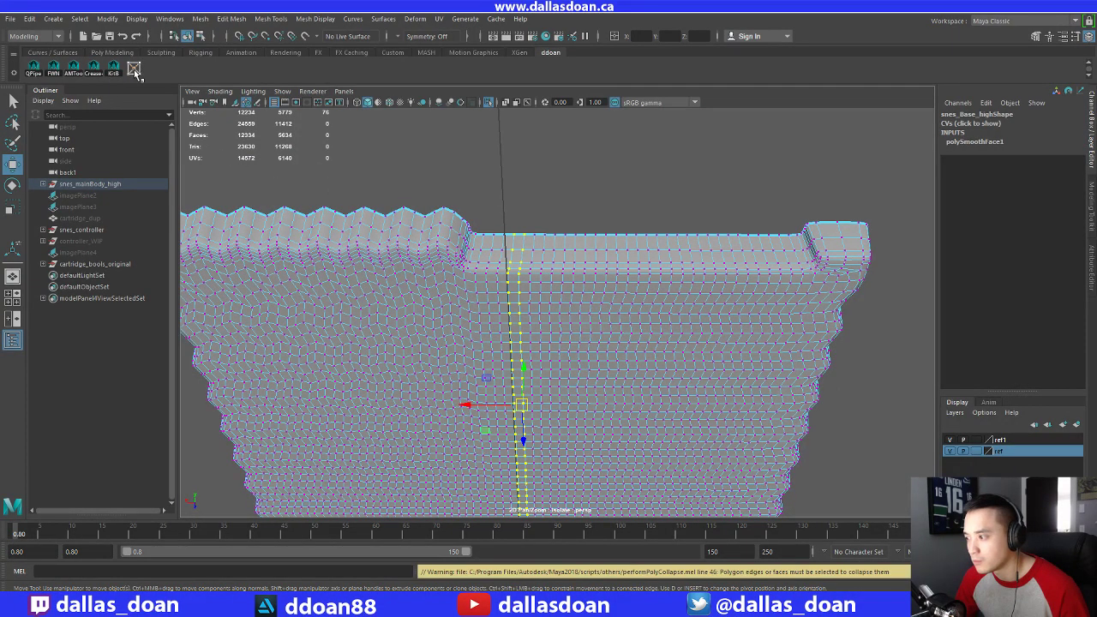
alt+drag(411, 224, 597, 246)
ctrl+right_drag(599, 249, 658, 310)
alt+drag(604, 295, 589, 326)
right_click(597, 276)
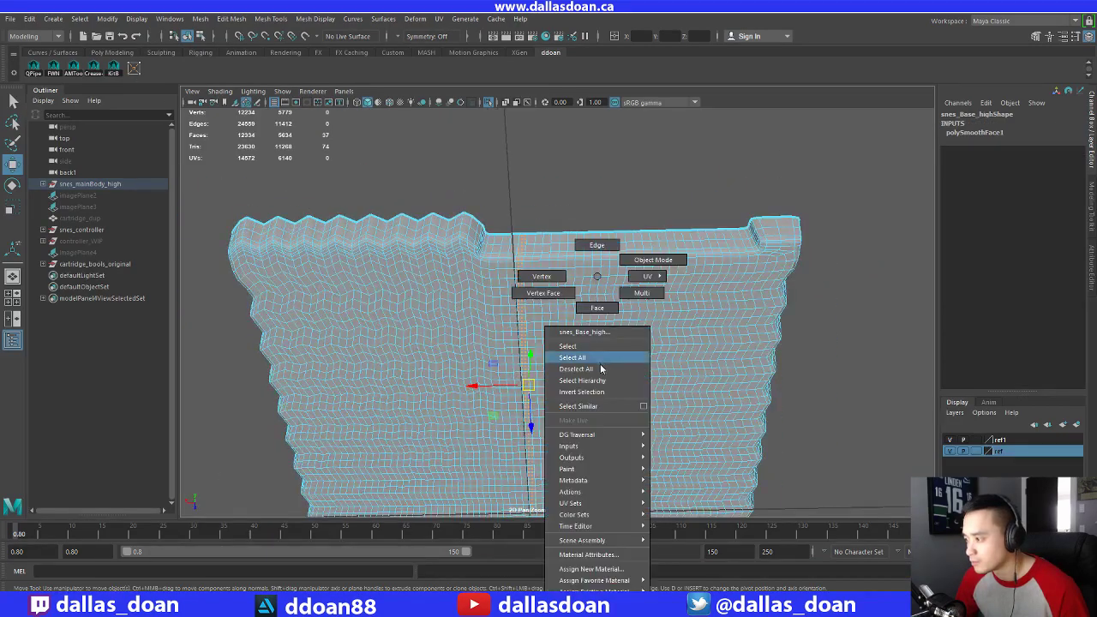
right_drag(601, 364, 599, 347)
scroll(600, 347, down, 3)
alt+drag(599, 347, 638, 274)
click(725, 424)
Select a lengthwise edge loop near the underside's centre line, exclude its rim edges, and delete the remaining edges
scroll(685, 411, up, 3)
click(537, 300)
right_drag(543, 261, 535, 224)
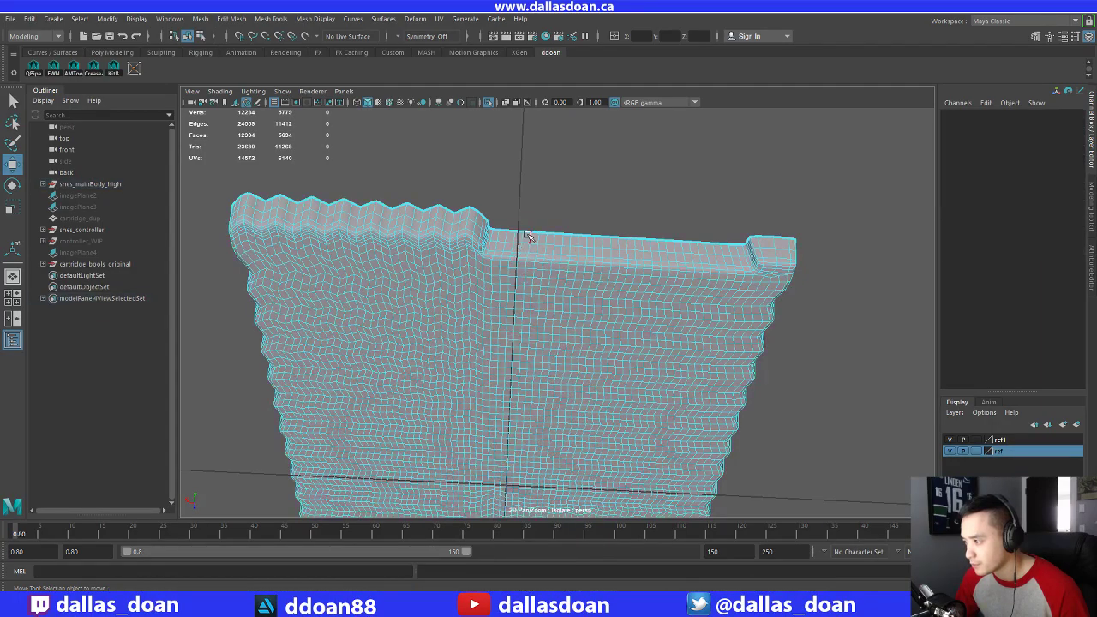
click(505, 239)
alt+drag(625, 355, 483, 345)
alt+right_drag(482, 345, 510, 353)
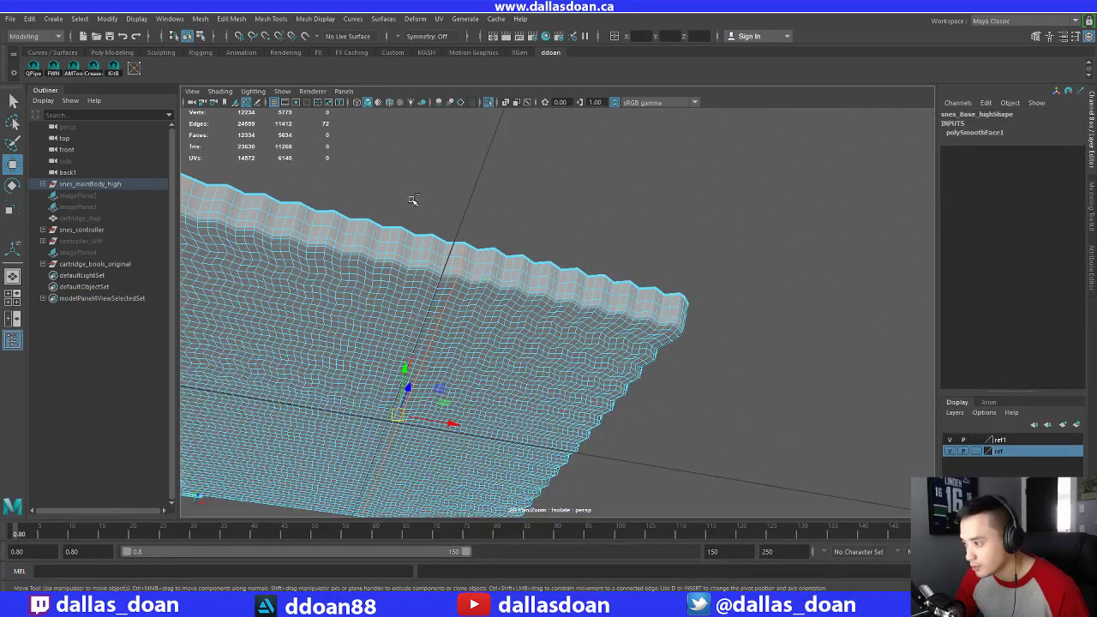
alt+drag(412, 200, 571, 218)
alt+right_drag(571, 219, 497, 224)
alt+drag(497, 224, 538, 255)
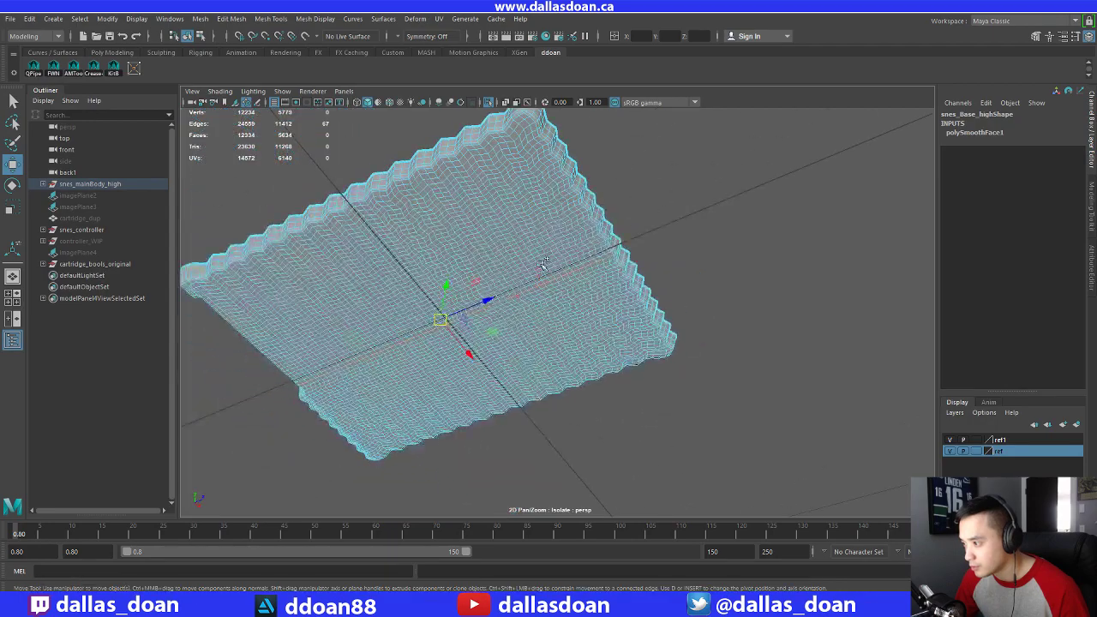
shift+right_drag(539, 257, 470, 276)
key(Delete)
alt+drag(469, 276, 414, 291)
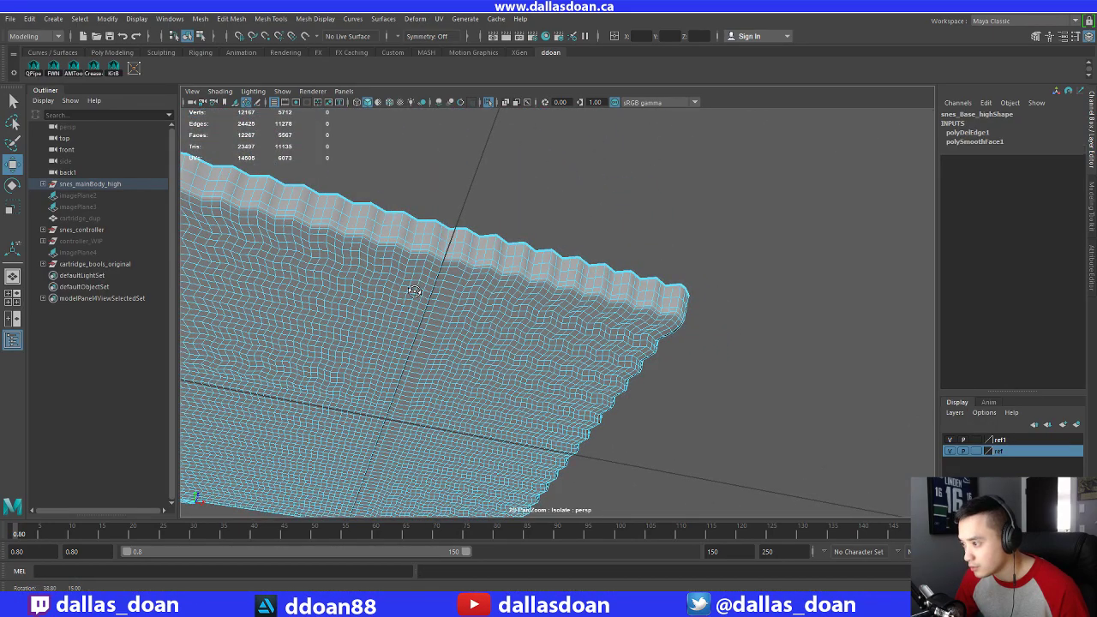
Select two more lengthwise edge loops beside the centre line without their rim edges and delete them
scroll(414, 291, up, 3)
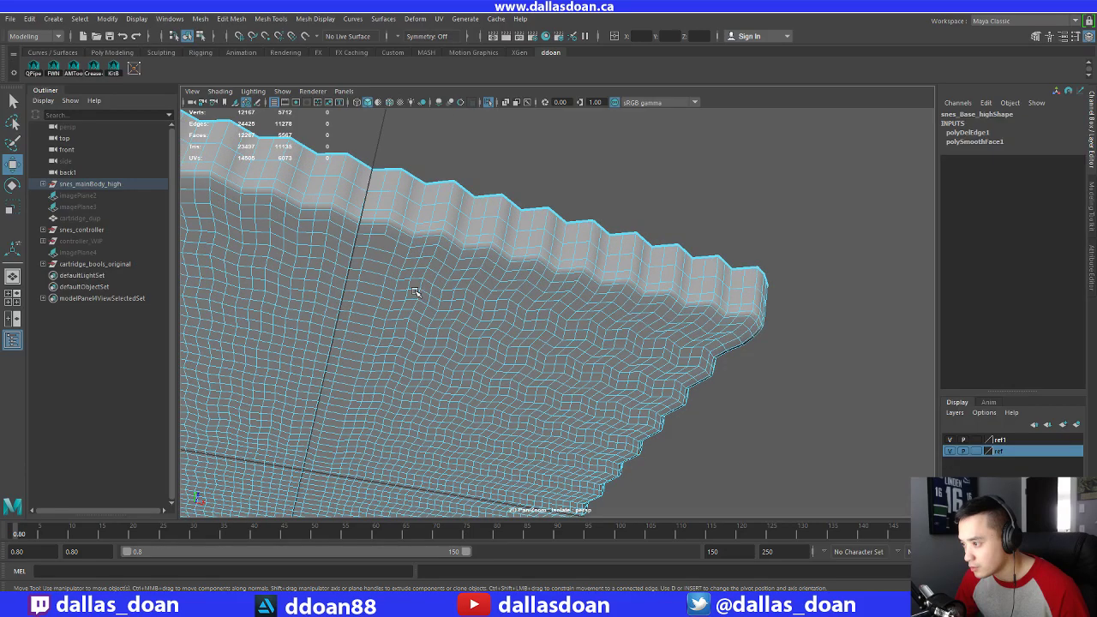
alt+drag(413, 292, 530, 283)
ctrl+drag(587, 335, 588, 335)
alt+drag(576, 306, 572, 286)
alt+drag(447, 255, 424, 157)
alt+drag(595, 272, 534, 261)
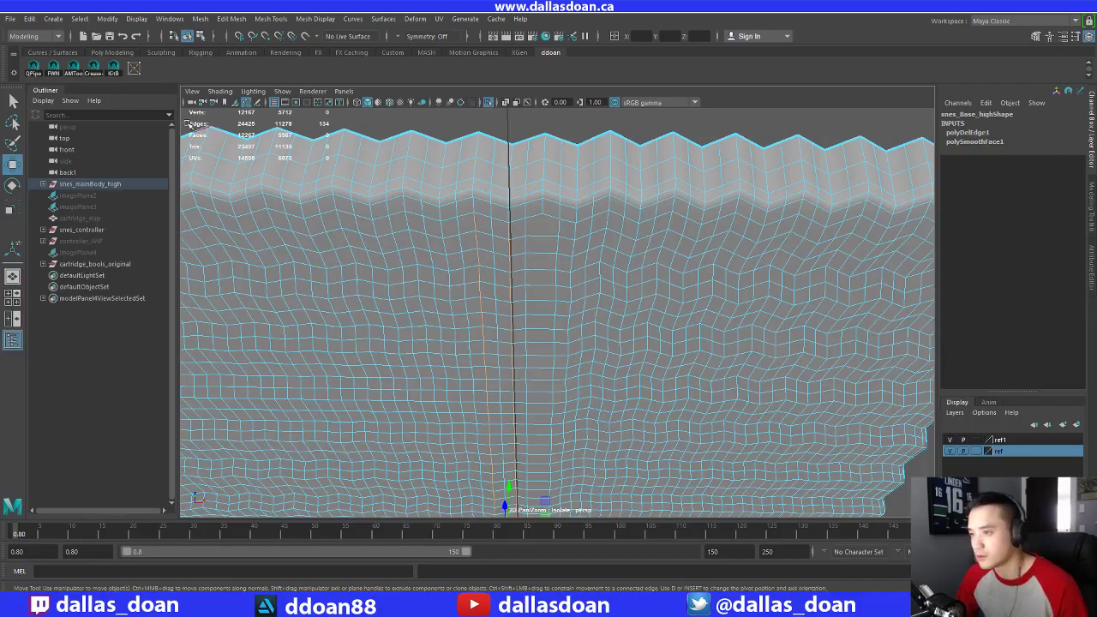
shift+right_drag(499, 251, 455, 246)
Select the next three alternate lengthwise edge loops, exclude their rim edges, and delete them from the underside
scroll(480, 246, down, 5)
alt+drag(483, 245, 609, 273)
alt+drag(601, 219, 567, 222)
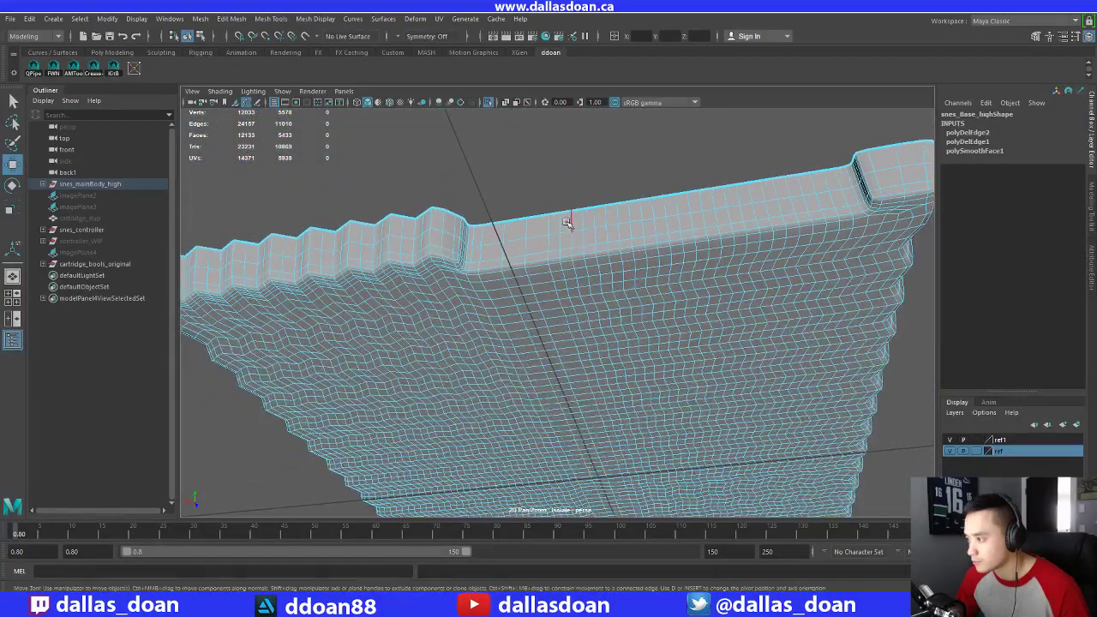
double_click(559, 224)
alt+drag(632, 219, 578, 231)
shift+double_click(559, 226)
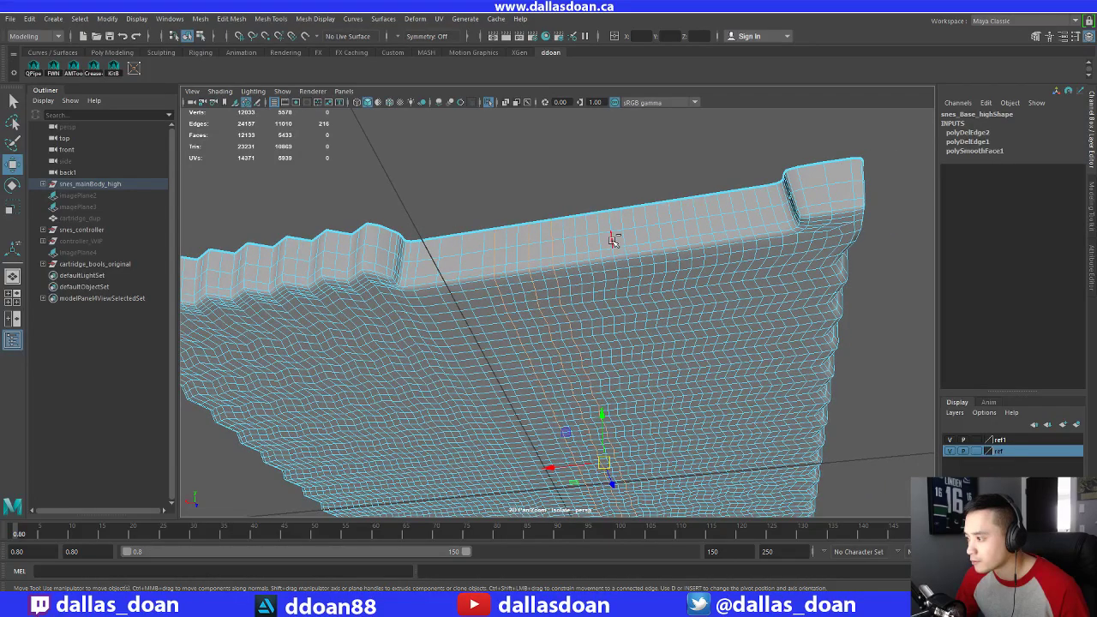
key(z)
key(z)
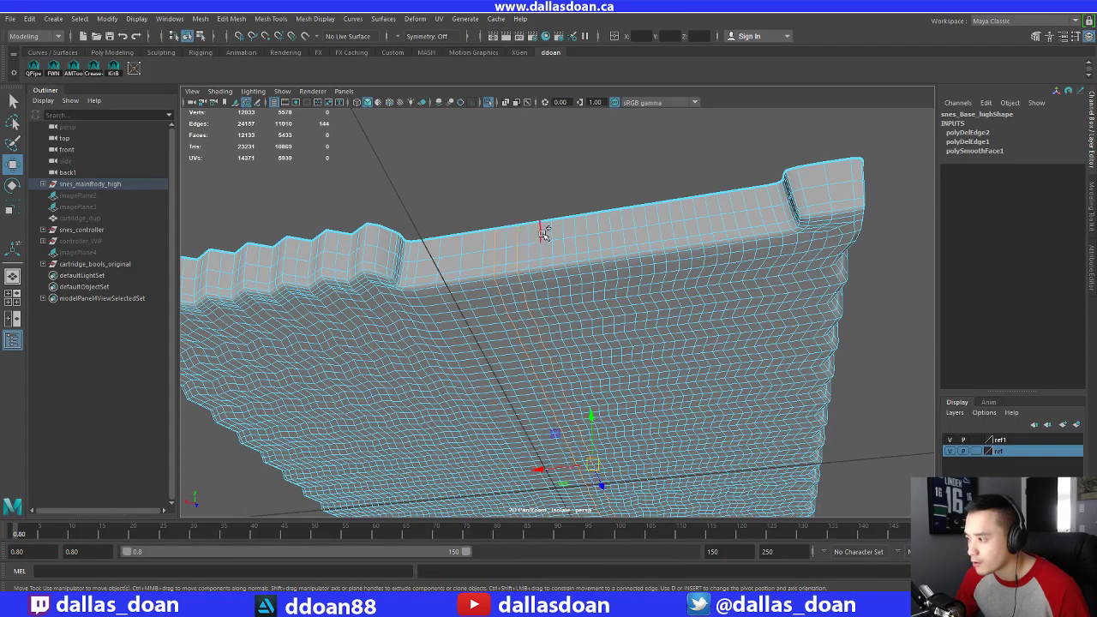
mouse_move(564, 234)
alt+mouse_down()
mouse_move(548, 303)
mouse_move(558, 223)
mouse_move(588, 248)
mouse_move(556, 243)
alt+mouse_up()
drag(480, 149, 524, 226)
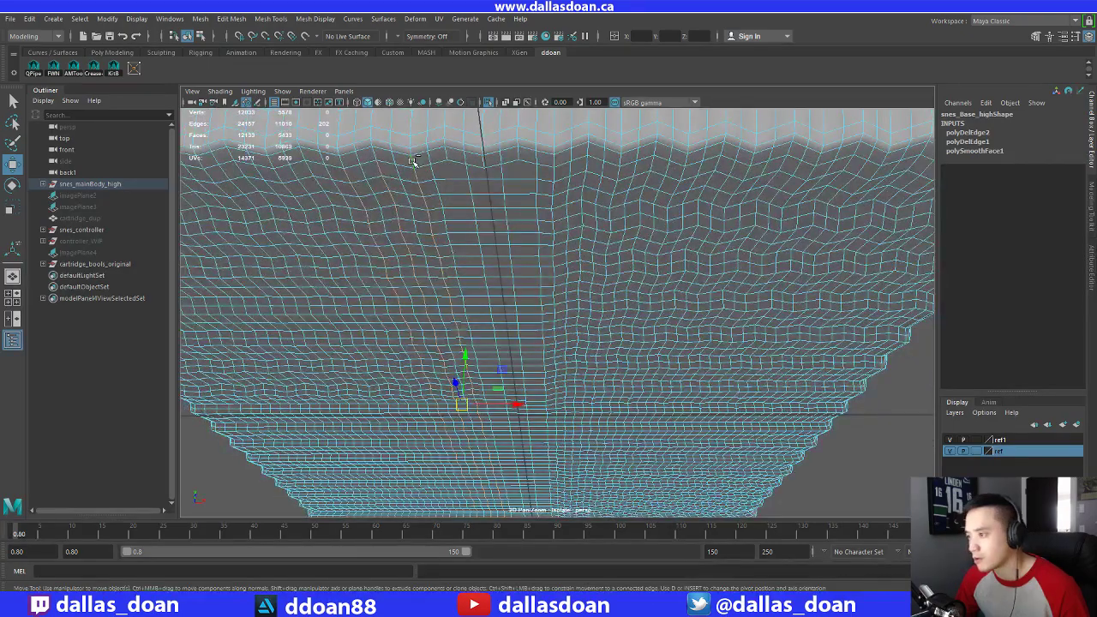
alt+middle_drag(507, 220, 518, 224)
alt+drag(518, 223, 591, 219)
shift+right_click(591, 219)
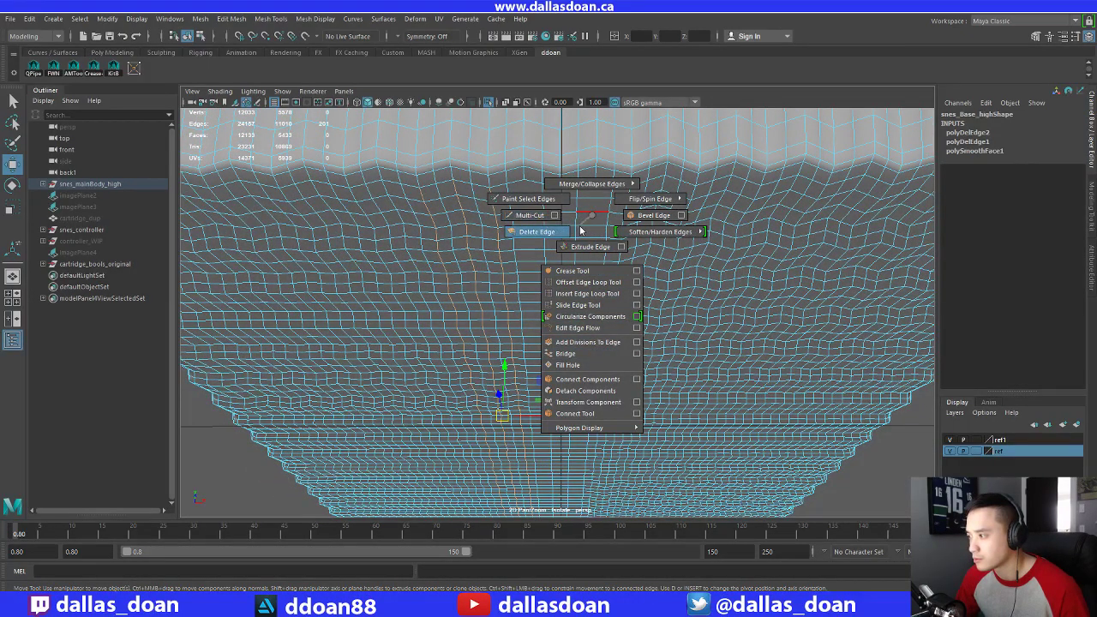
click(557, 232)
mouse_move(556, 231)
alt+mouse_down()
mouse_move(602, 297)
mouse_move(561, 231)
alt+mouse_up()
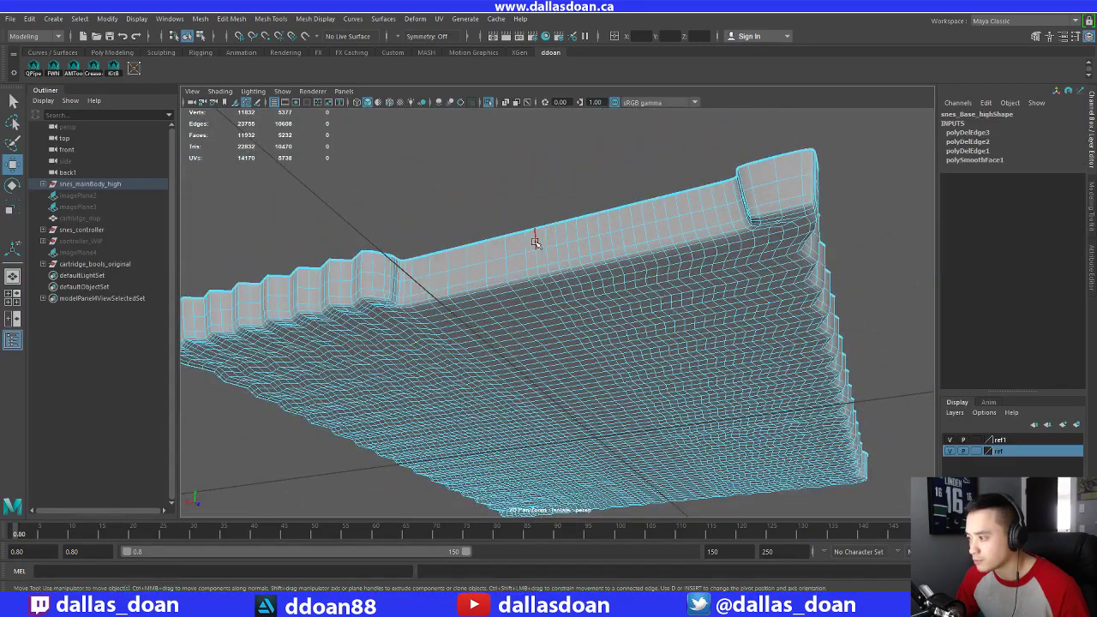
Select four further alternate lengthwise edge loops on the underside, leave out their rim edges, and delete them
double_click(548, 237)
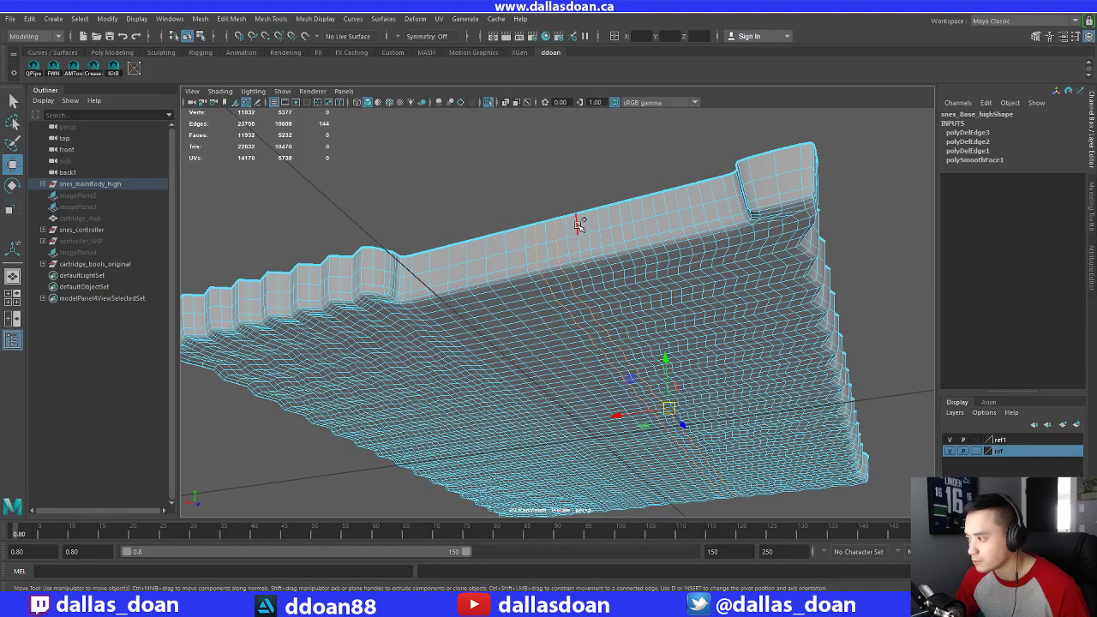
alt+drag(582, 230, 465, 248)
shift+drag(323, 163, 353, 188)
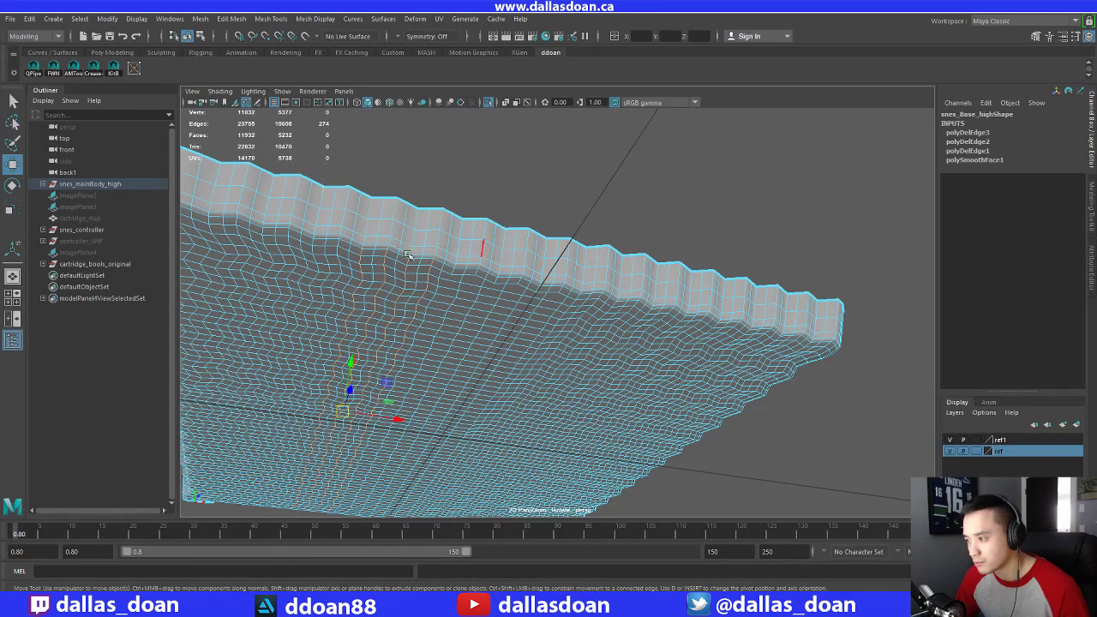
alt+drag(408, 255, 512, 213)
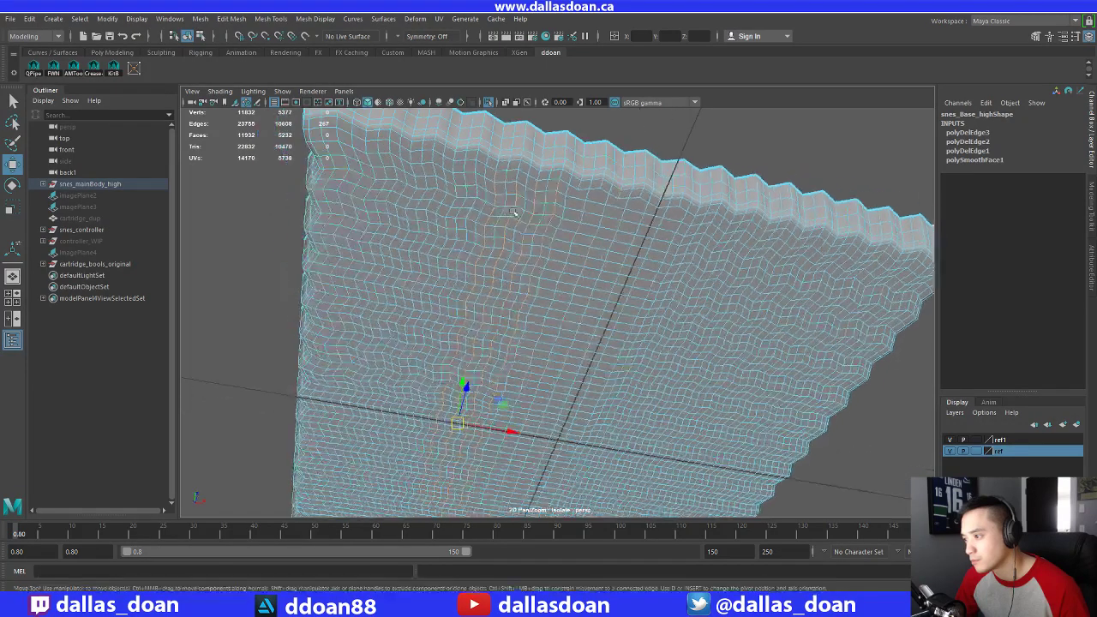
shift+right_drag(569, 219, 528, 218)
alt+drag(528, 219, 529, 247)
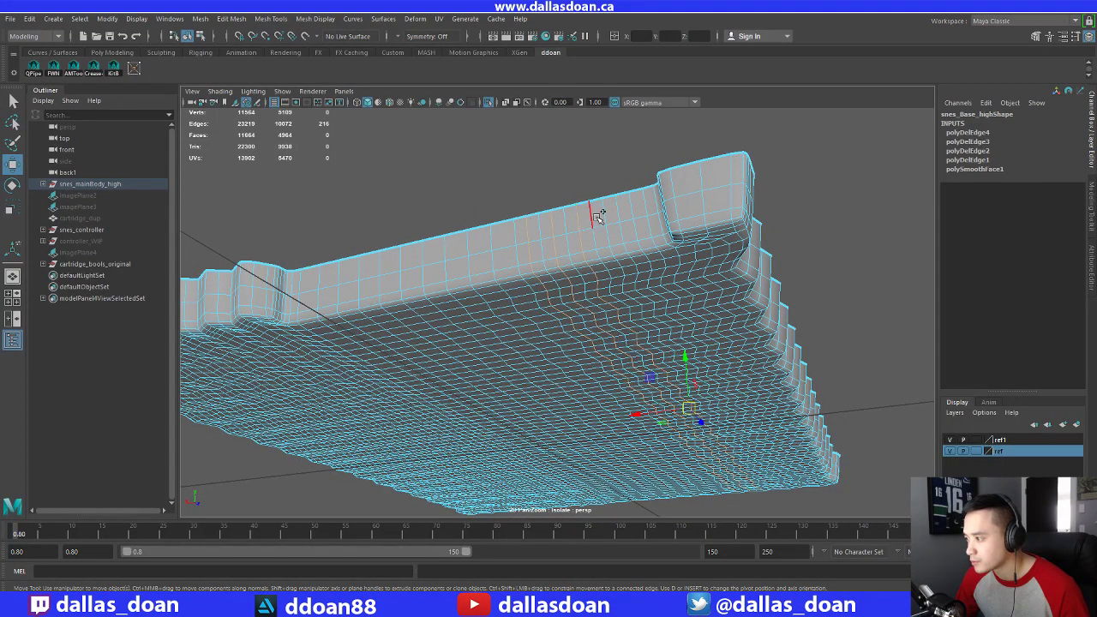
Add a fourth alternate lengthwise edge loop to the underside selection, exclude the rim edges, and delete the four loops' remaining edges
alt+drag(651, 241, 509, 214)
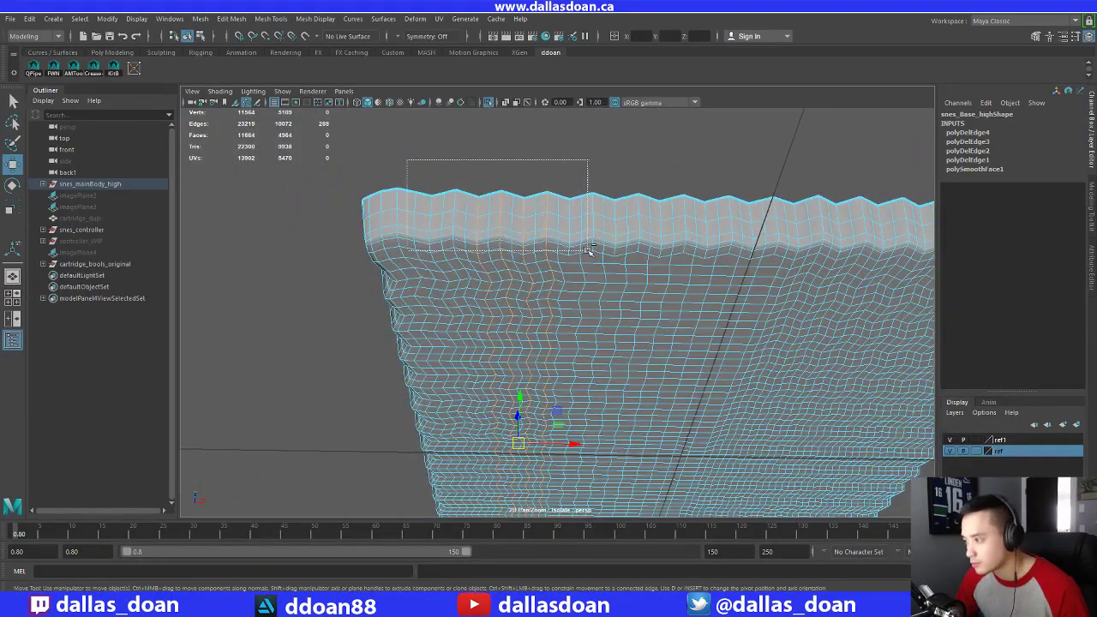
alt+drag(606, 243, 598, 227)
shift+right_drag(597, 229, 548, 246)
Select one more lengthwise edge loop close to the underside's outer corner, leave out its rim edges, and delete it
alt+drag(589, 269, 521, 229)
alt+drag(472, 166, 561, 241)
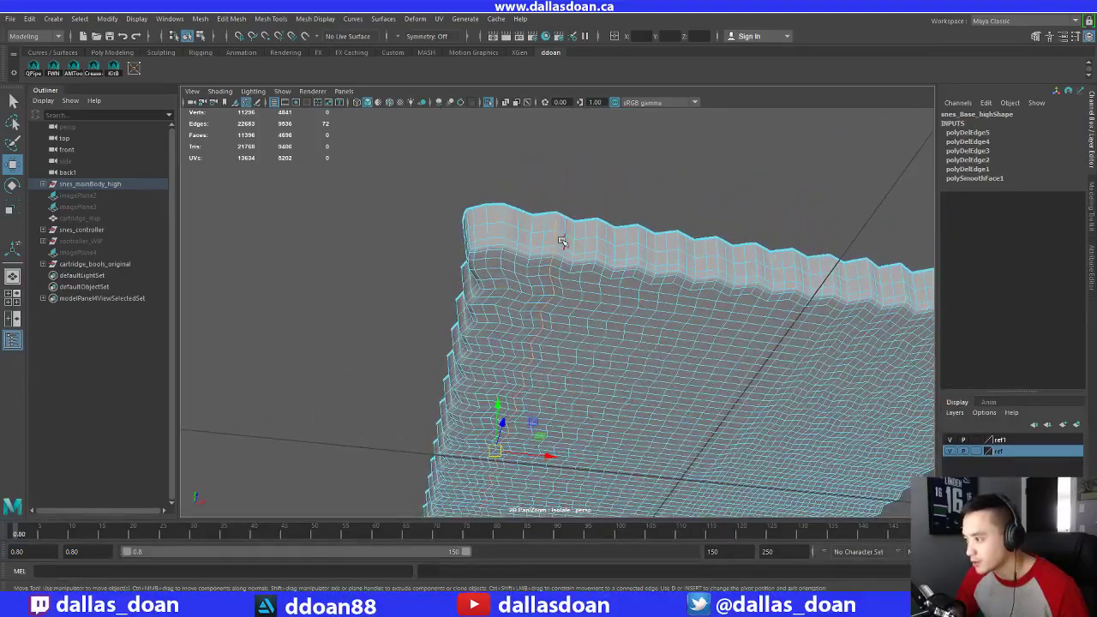
shift+right_drag(611, 252, 561, 275)
mouse_move(583, 273)
alt+mouse_down()
mouse_move(602, 286)
mouse_move(580, 258)
mouse_move(576, 281)
alt+mouse_up()
Select two more alternate lengthwise edge runs near the underside's outer side, stopping inside the rim at both ends, and delete them
scroll(509, 201, up, 2)
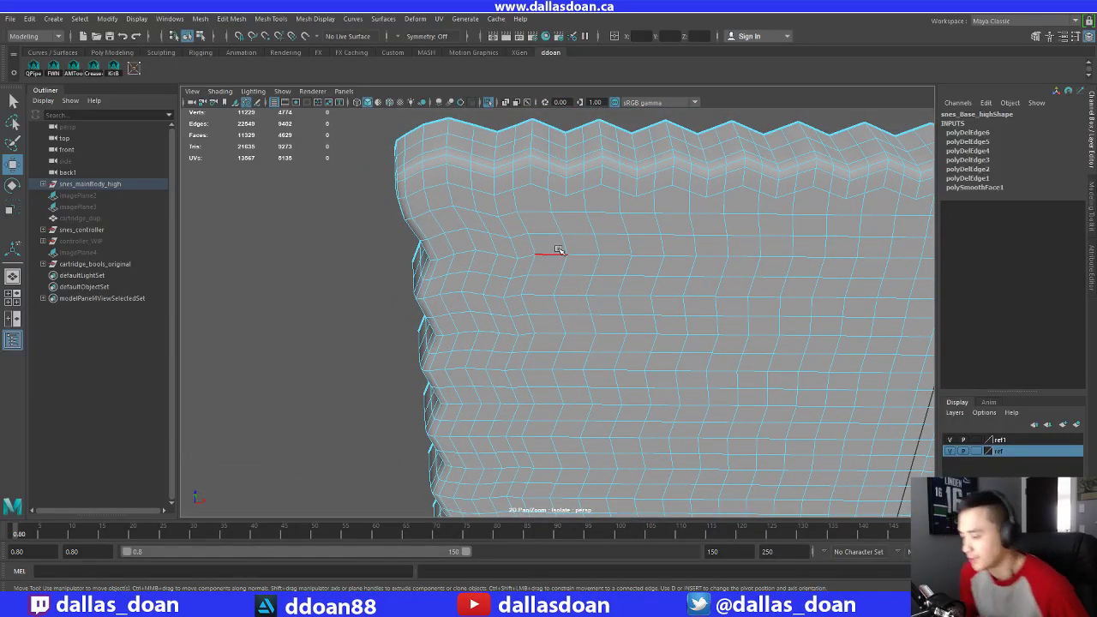
scroll(565, 257, down, 3)
scroll(600, 291, up, 2)
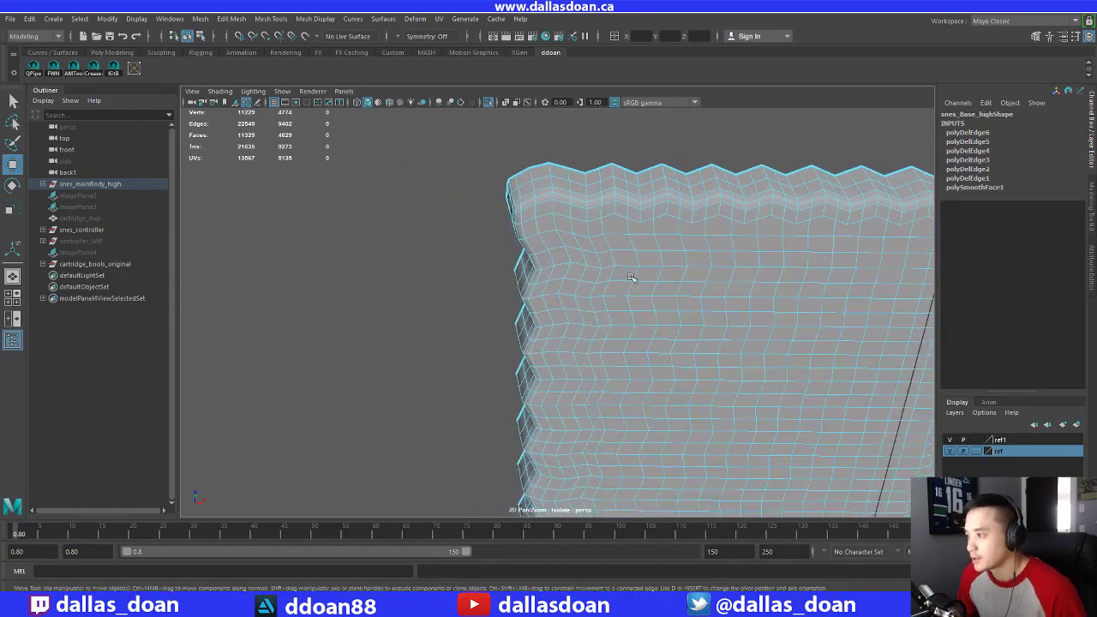
alt+middle_drag(643, 275, 624, 268)
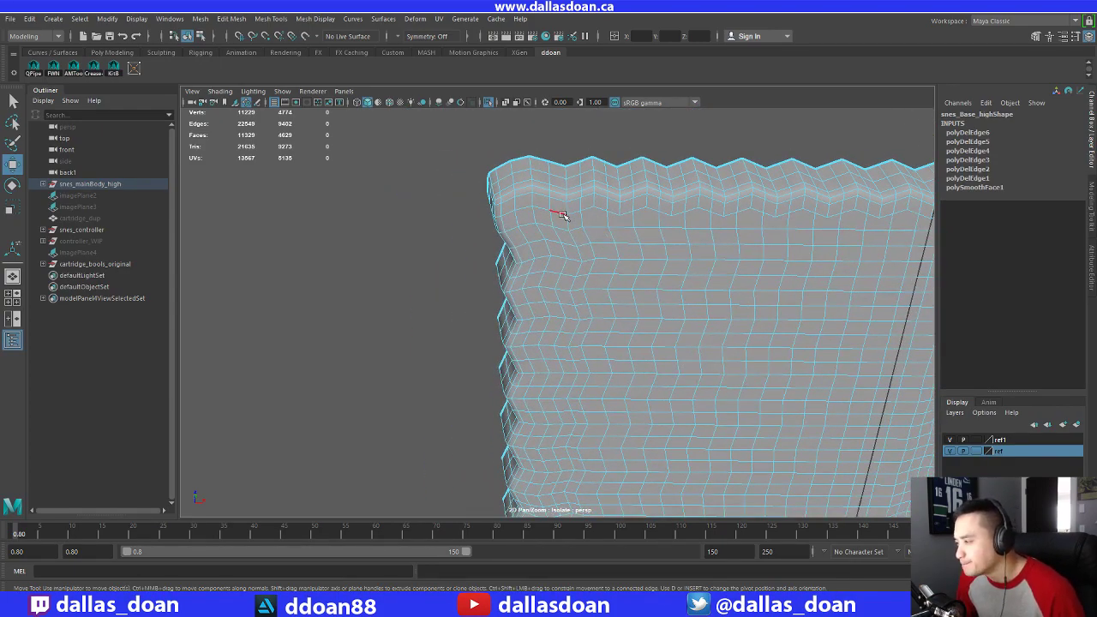
alt+middle_drag(692, 385, 675, 207)
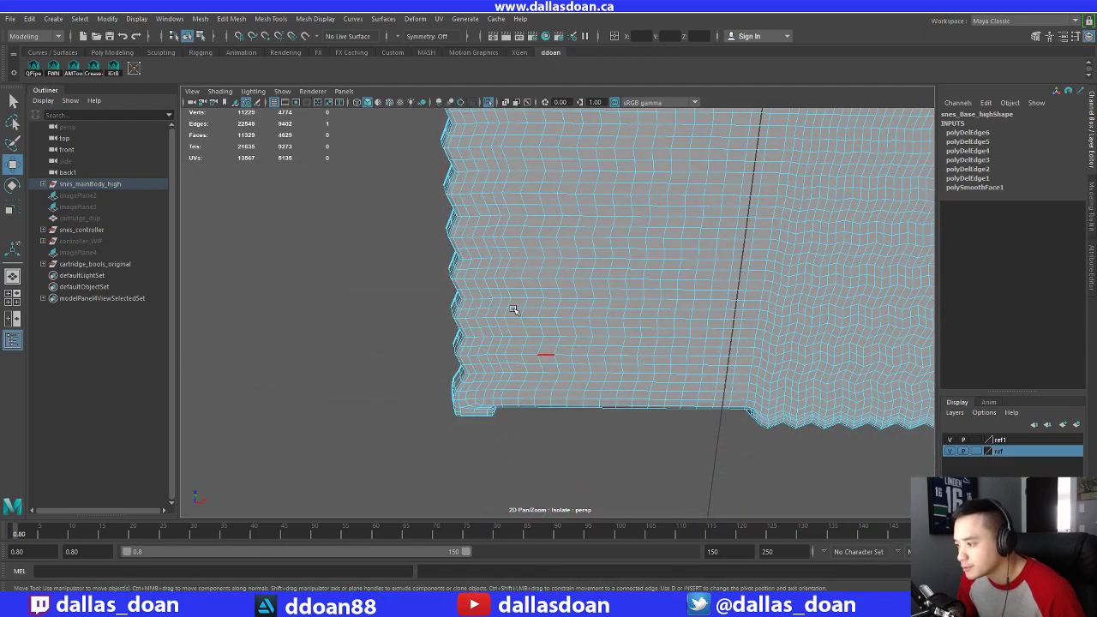
shift+double_click(497, 392)
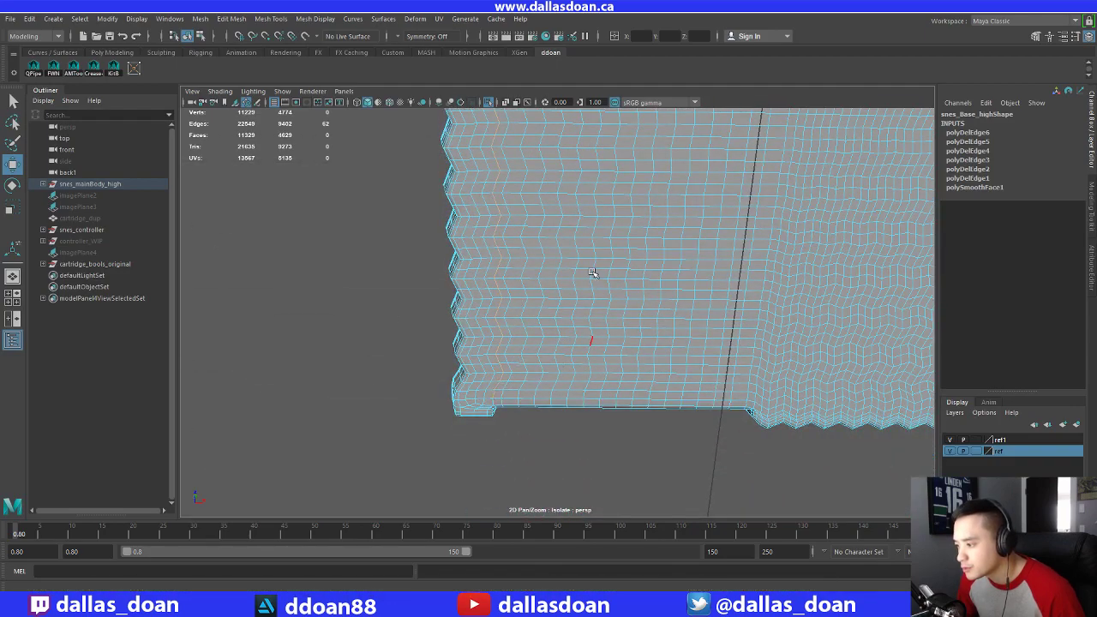
alt+middle_drag(592, 274, 617, 461)
alt+middle_drag(590, 120, 614, 471)
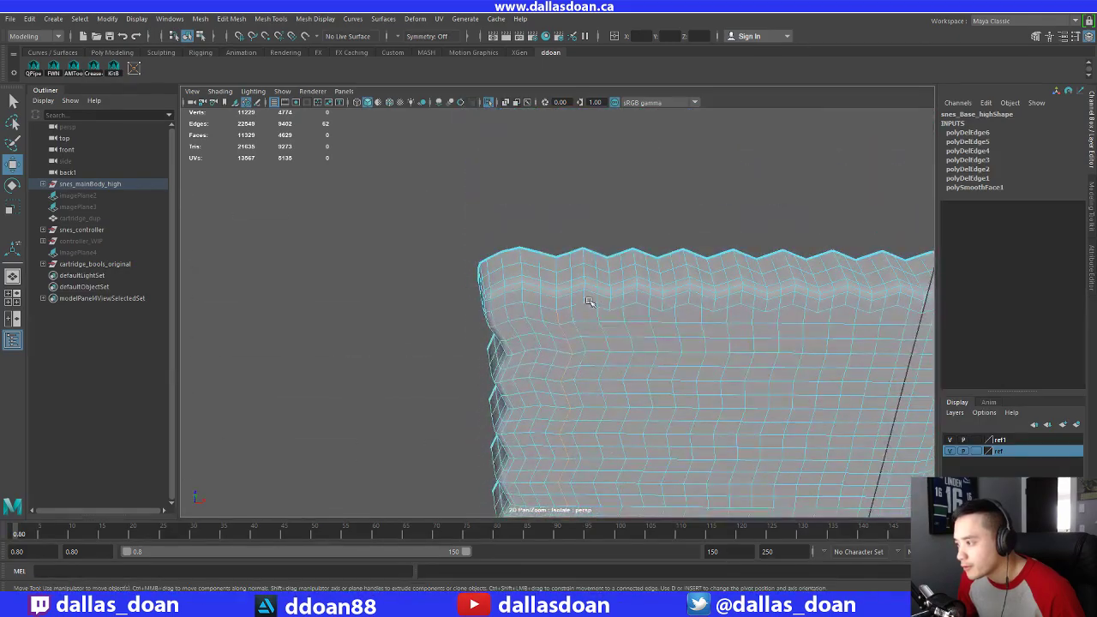
alt+middle_drag(590, 305, 587, 261)
alt+middle_drag(633, 448, 619, 249)
alt+middle_drag(638, 394, 623, 223)
alt+middle_drag(625, 360, 621, 263)
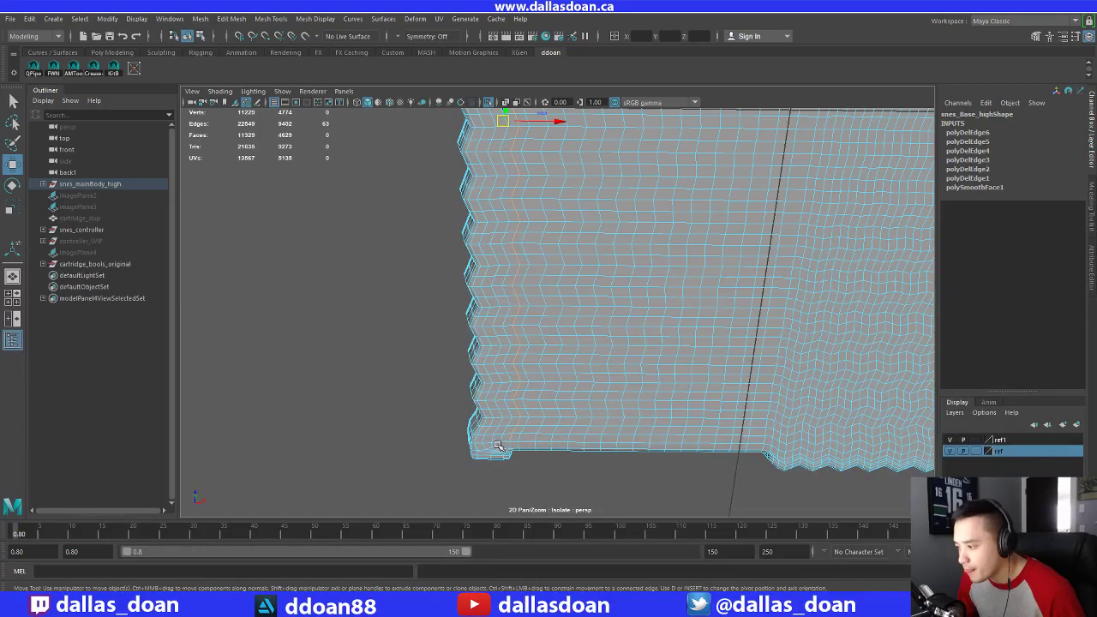
alt+middle_drag(595, 184, 606, 432)
shift+right_drag(558, 242, 505, 261)
Select three alternate lengthwise edge runs just past the centre line on the underside's denser half, stopping inside the rim, and delete them
alt+middle_drag(505, 261, 565, 332)
alt+middle_drag(668, 324, 610, 281)
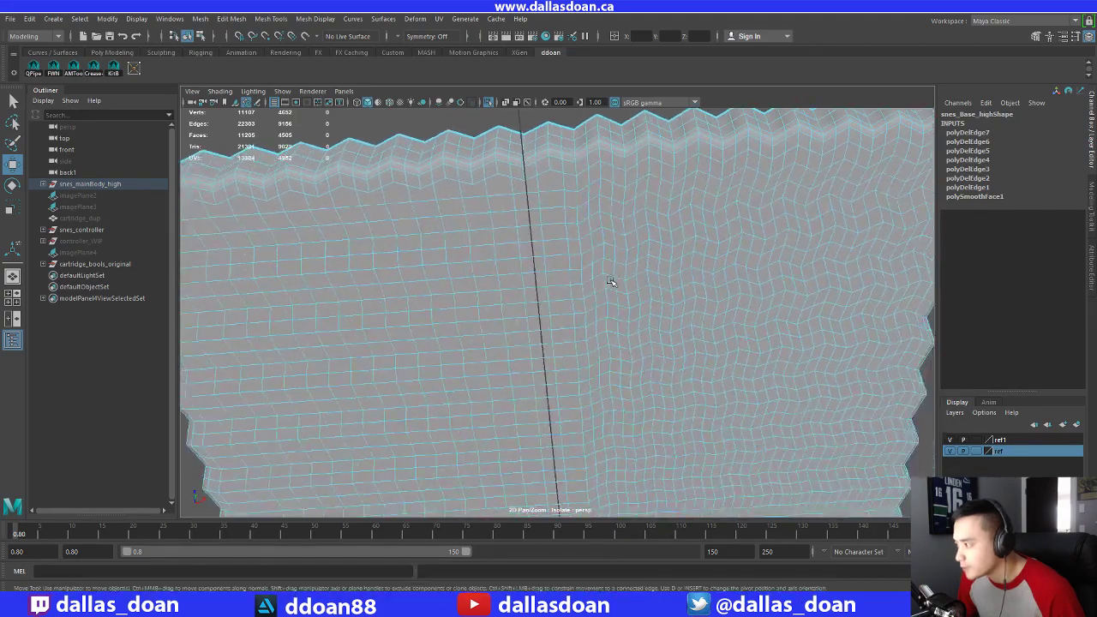
alt+right_drag(576, 183, 646, 324)
alt+middle_drag(654, 401, 641, 285)
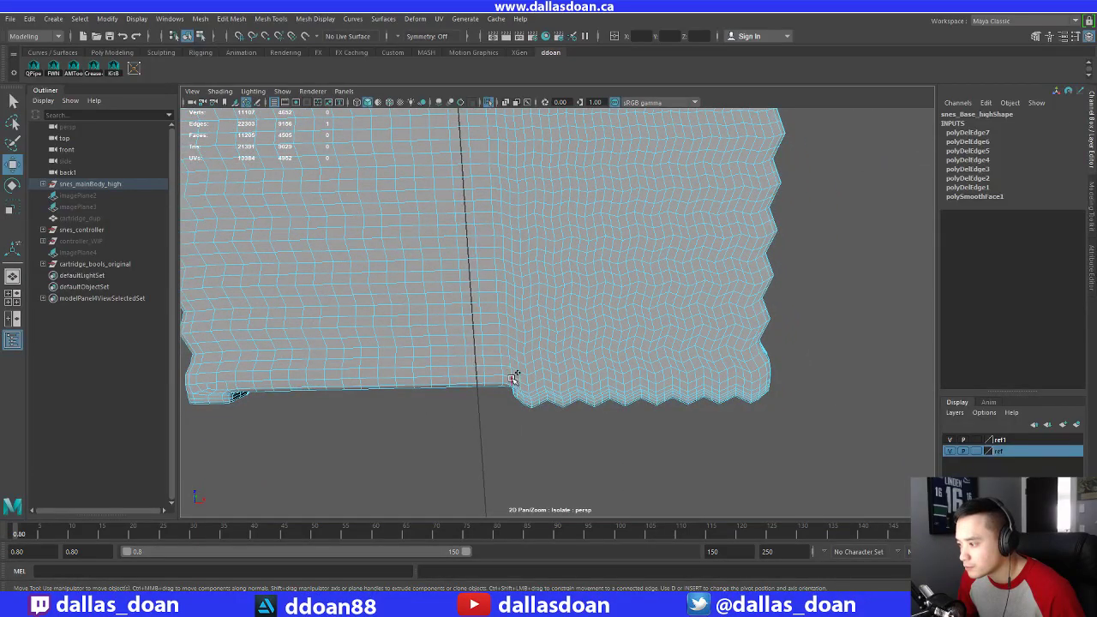
alt+middle_drag(582, 330, 592, 380)
alt+middle_drag(603, 277, 617, 386)
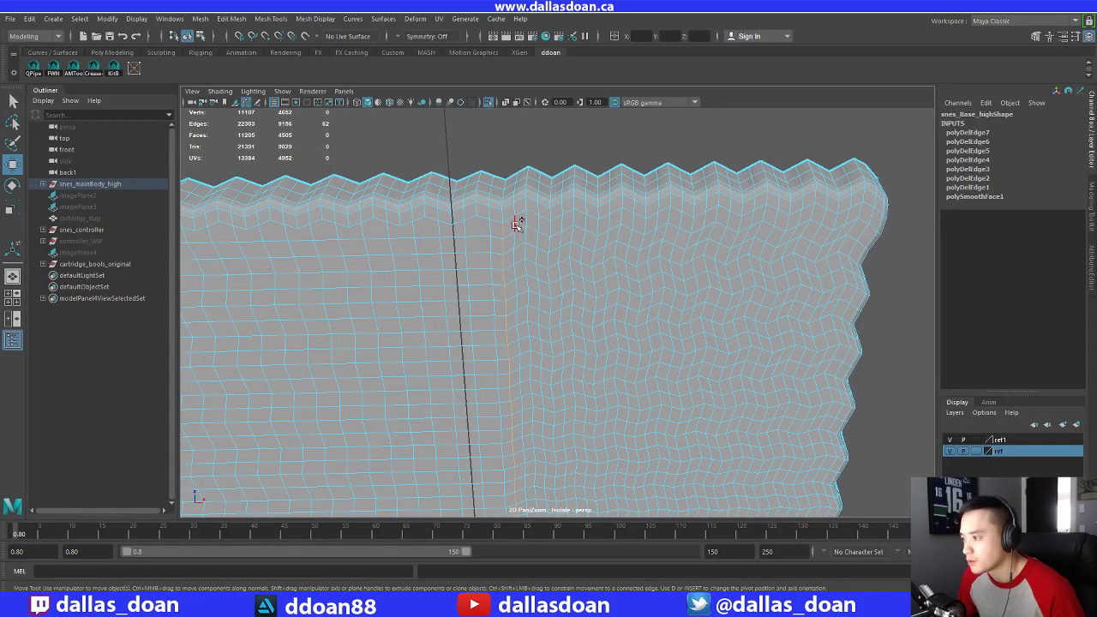
alt+middle_drag(597, 336, 620, 377)
shift+double_click(522, 482)
alt+middle_drag(623, 205, 630, 364)
alt+middle_drag(575, 288, 572, 268)
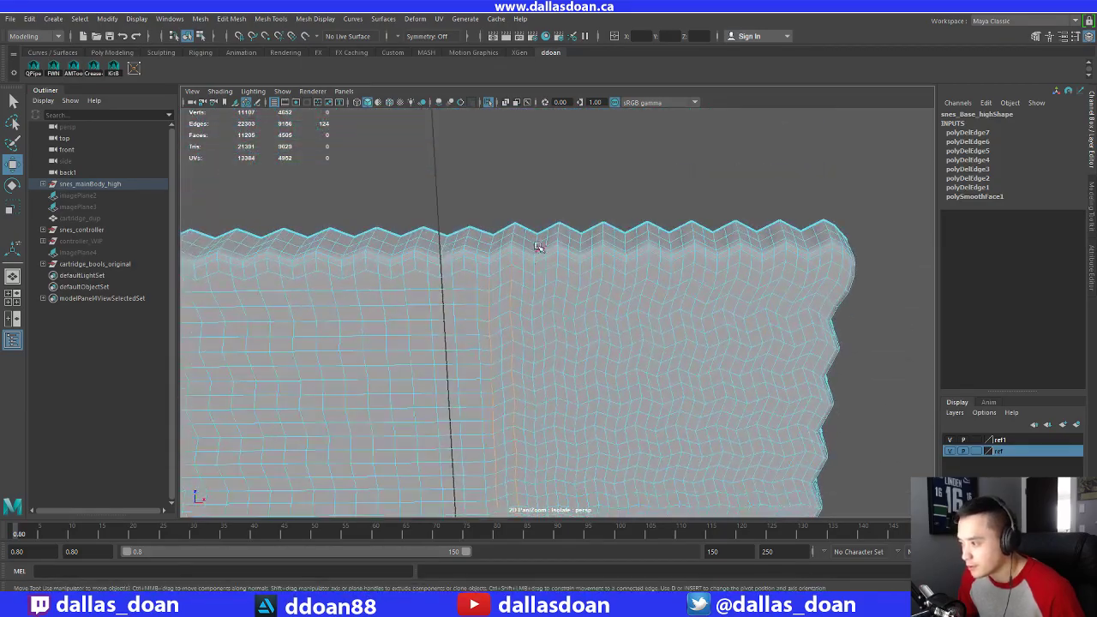
mouse_move(631, 441)
alt+middle_down()
mouse_move(618, 278)
mouse_move(612, 294)
mouse_move(607, 278)
alt+middle_up()
scroll(511, 395, up, 2)
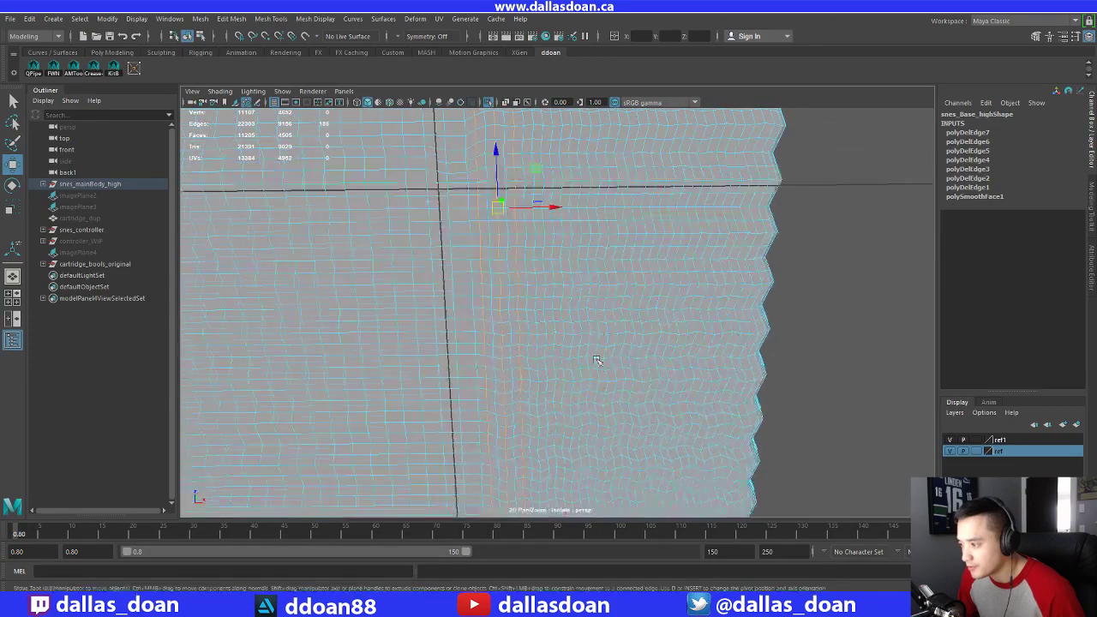
middle_drag(591, 128, 594, 343)
shift+right_drag(565, 230, 544, 246)
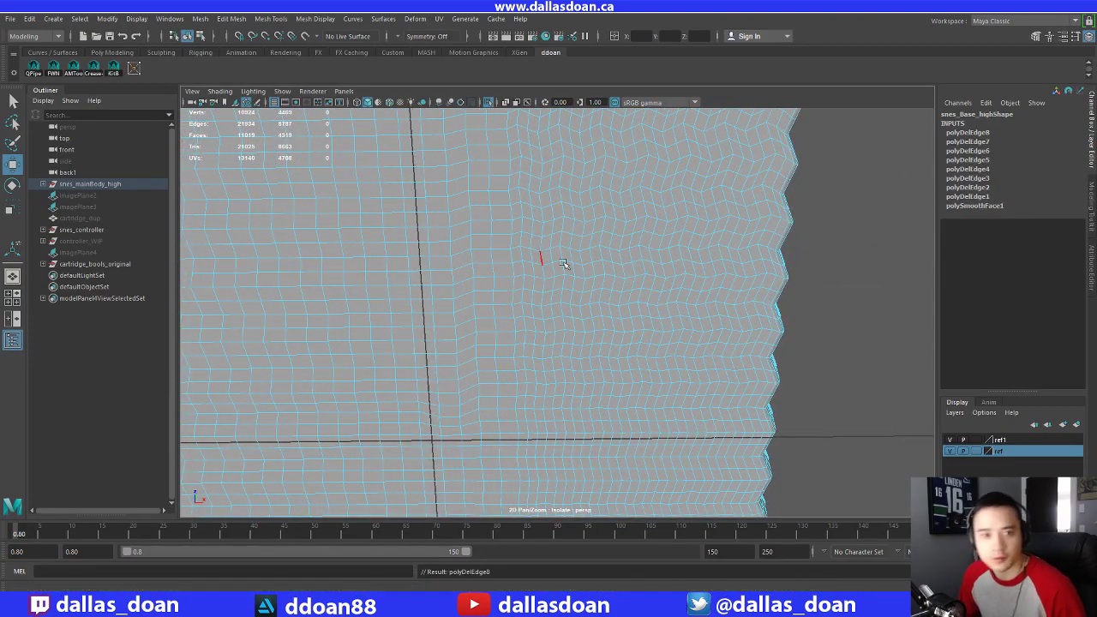
Select the next two alternate lengthwise edge runs on the denser half, from just inside one rim to the other
alt+middle_drag(556, 224, 550, 311)
alt+middle_drag(545, 147, 556, 240)
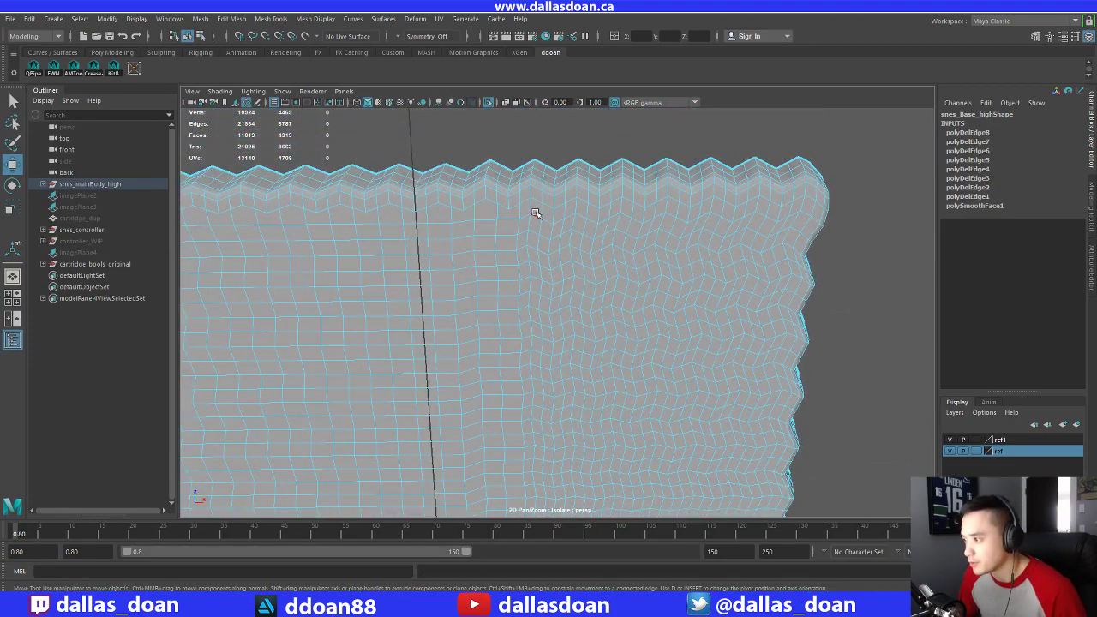
click(532, 211)
alt+middle_drag(591, 403, 615, 277)
alt+middle_drag(608, 385, 622, 338)
shift+double_click(511, 395)
alt+middle_drag(604, 201, 593, 352)
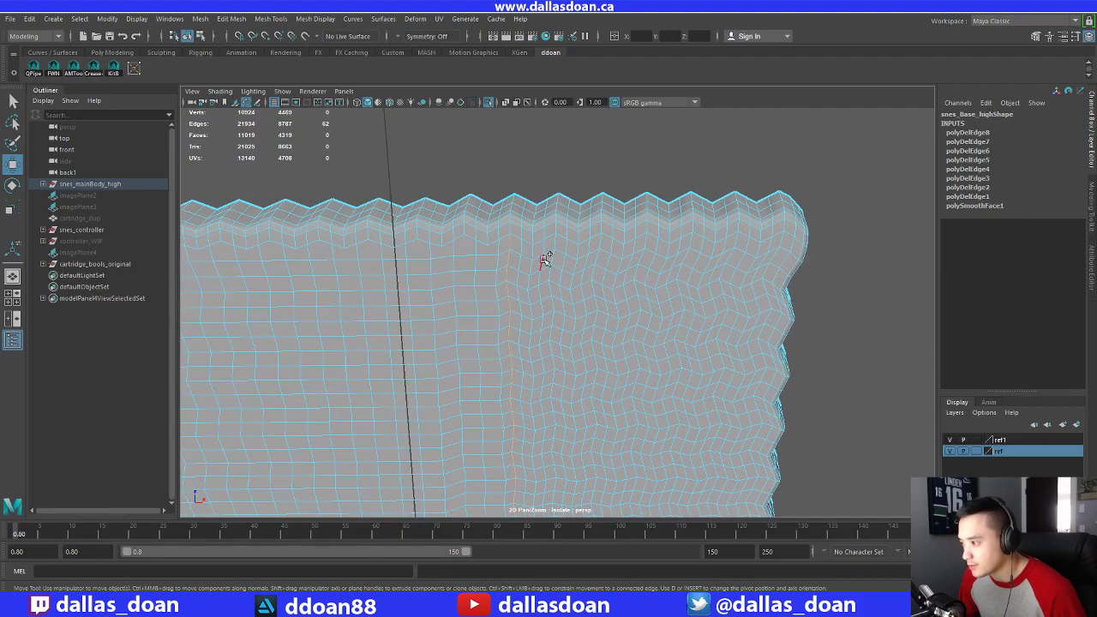
middle_drag(558, 296, 510, 421)
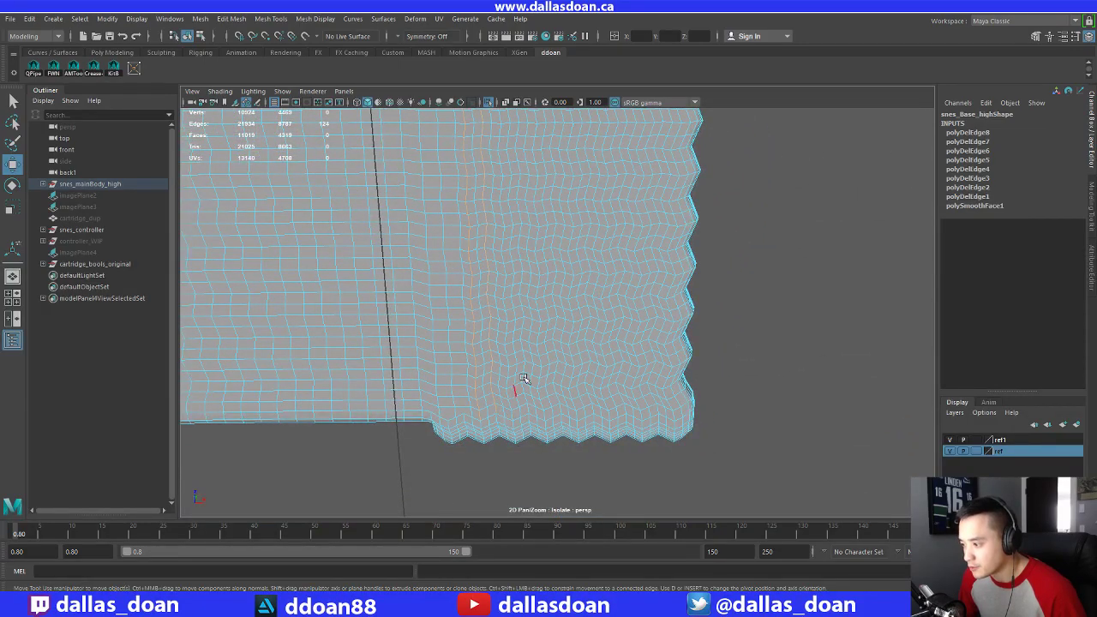
middle_drag(523, 379, 508, 249)
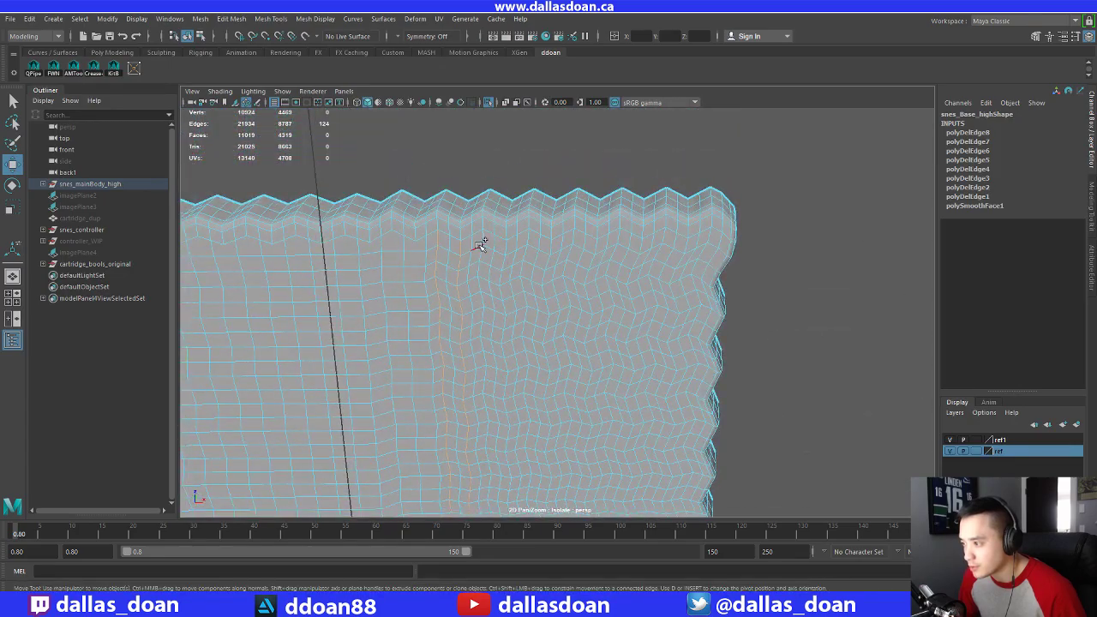
middle_drag(517, 326, 509, 349)
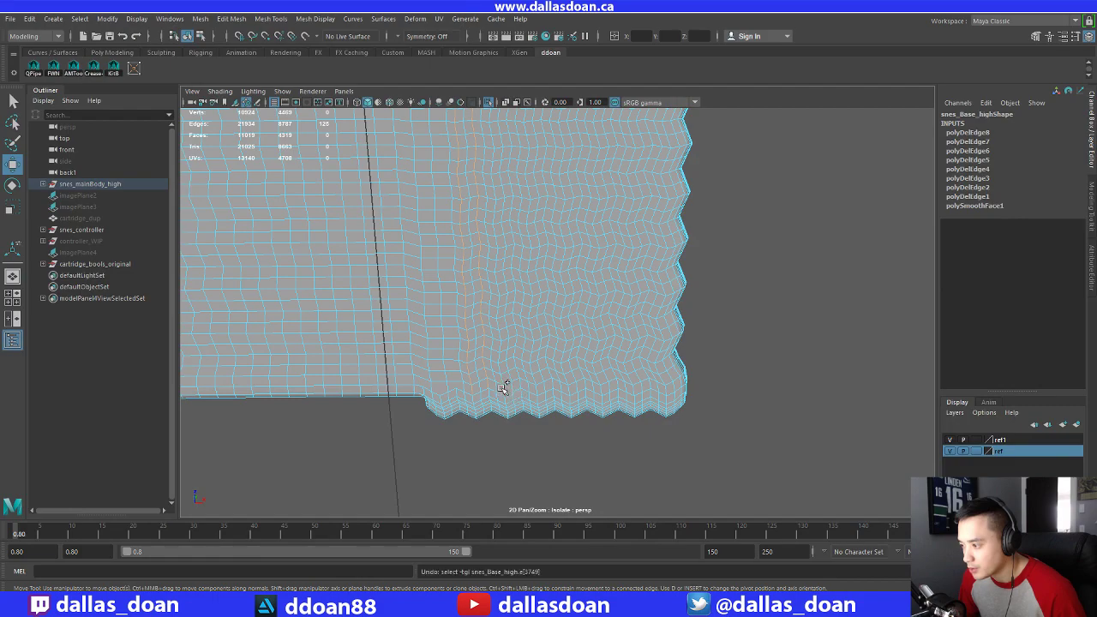
middle_drag(551, 273, 577, 294)
shift+right_click(585, 227)
key(ctrl+z)
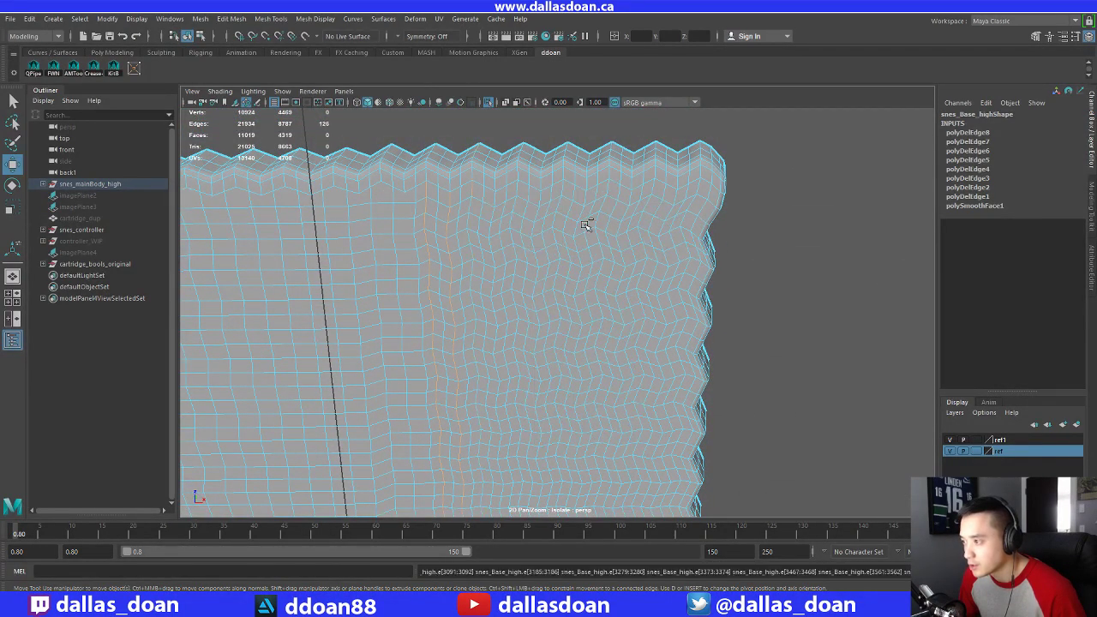
alt+drag(511, 273, 517, 311)
alt+middle_drag(574, 412, 572, 185)
alt+middle_drag(567, 453, 553, 303)
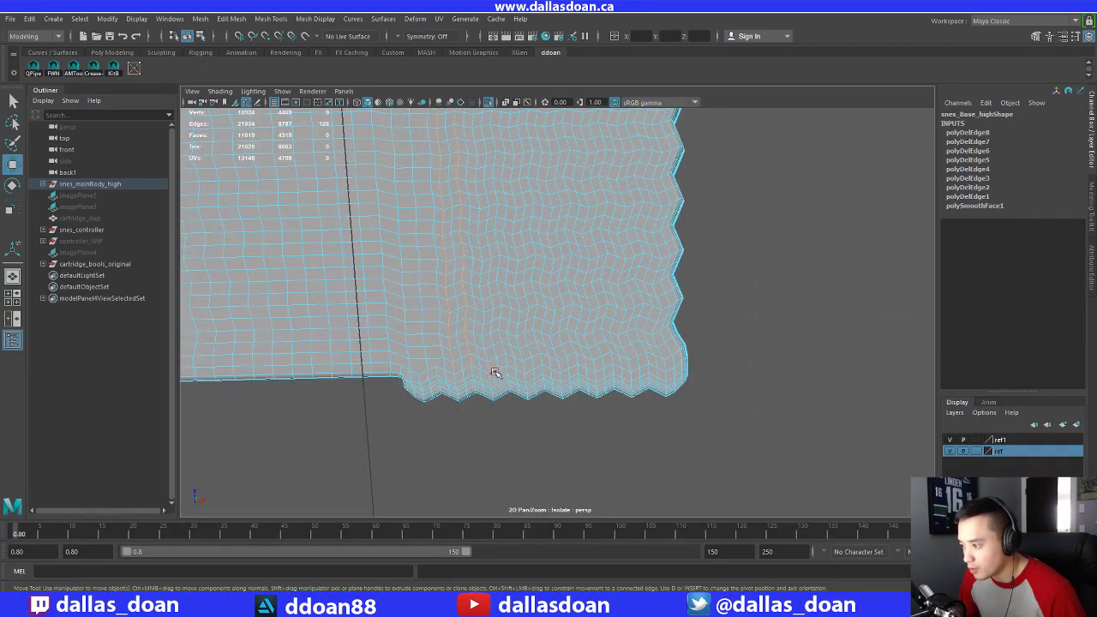
key(ctrl+z)
alt+drag(557, 314, 580, 343)
shift+double_click(578, 279)
key(ctrl+z)
key(ctrl+z)
alt+middle_drag(597, 195, 623, 557)
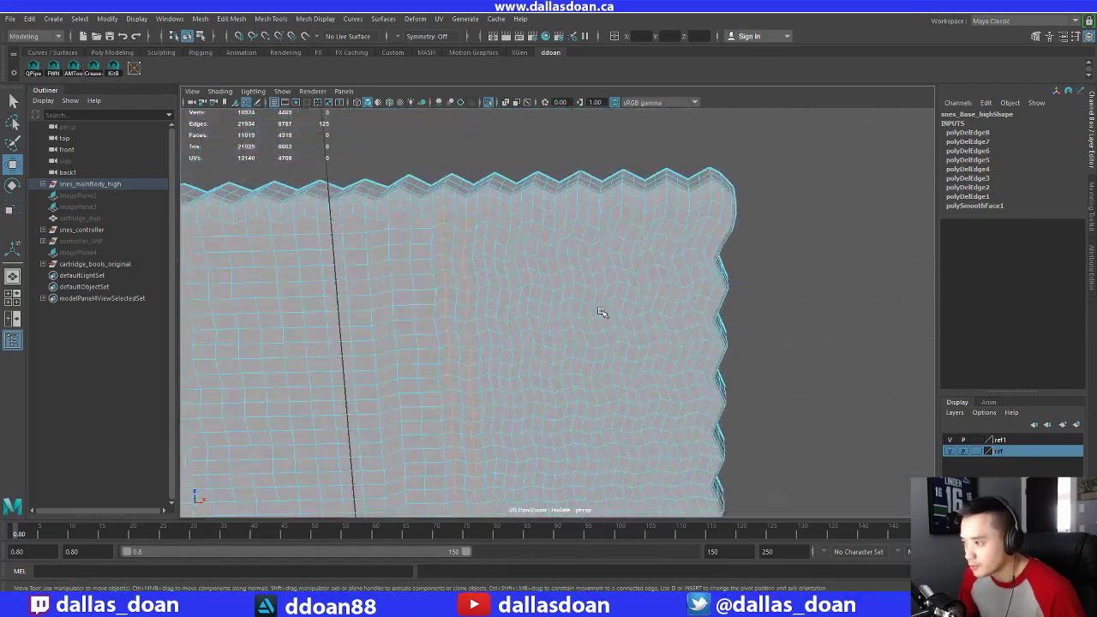
Add the third alternate lengthwise edge run to the selection without its rim edges and delete all three runs
shift+click(488, 211)
alt+middle_drag(631, 467, 626, 214)
alt+middle_drag(618, 479, 603, 266)
alt+middle_drag(549, 209, 571, 448)
shift+right_drag(531, 215, 584, 172)
alt+middle_drag(581, 243, 584, 405)
key(ctrl+z)
alt+middle_drag(572, 311, 603, 440)
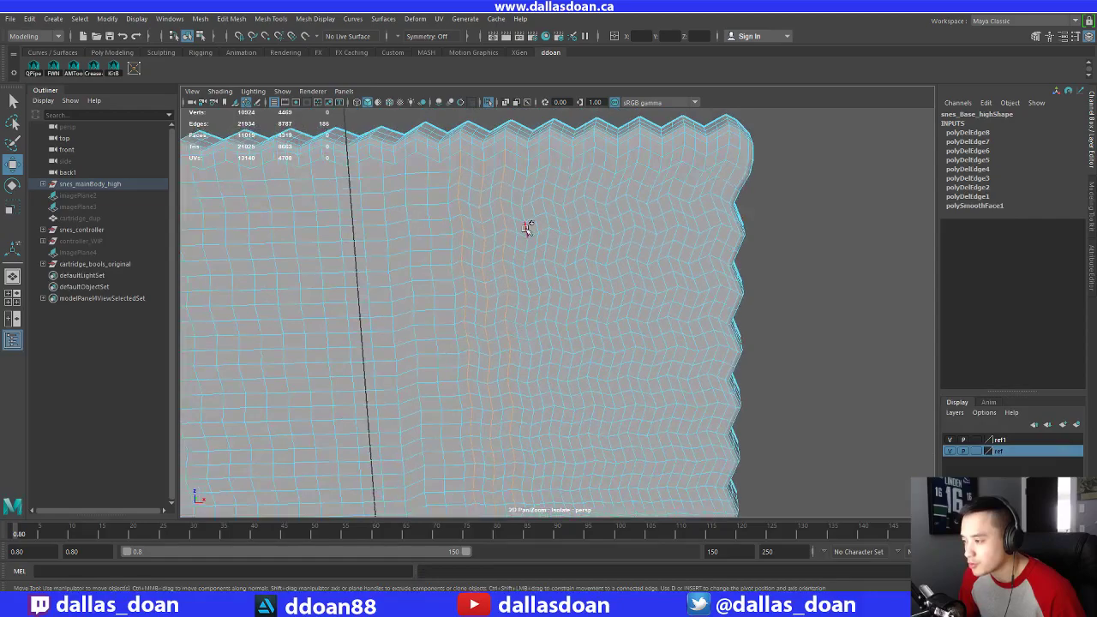
shift+right_drag(525, 230, 483, 247)
Select the first two alternate lengthwise edge runs in the remaining dense strip of the underside, stopping just inside the rim
scroll(582, 337, down, 4)
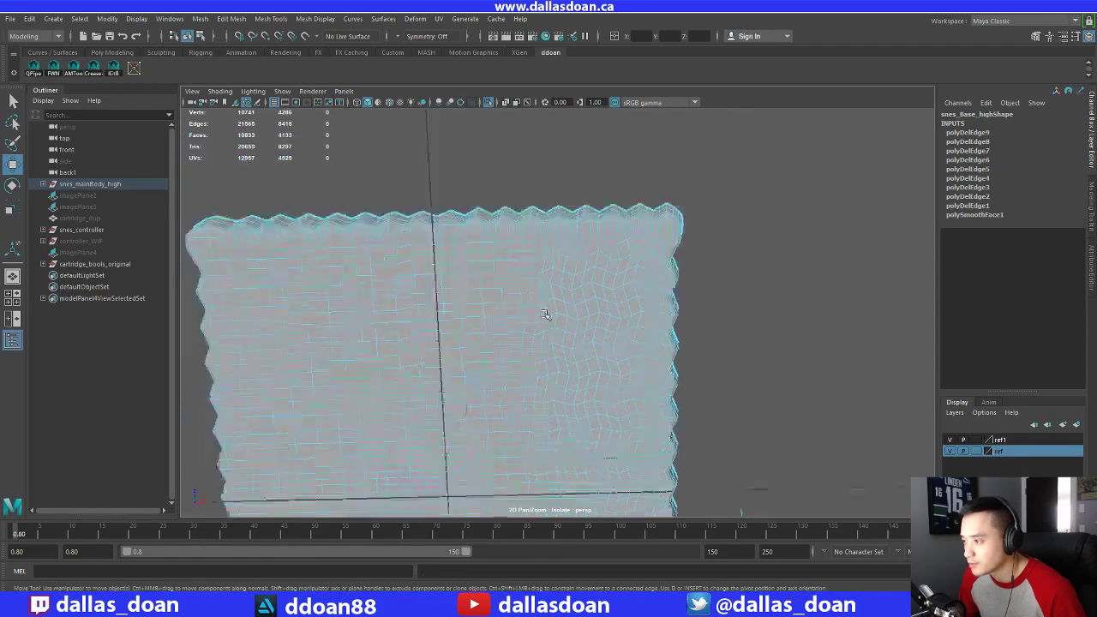
scroll(571, 278, up, 2)
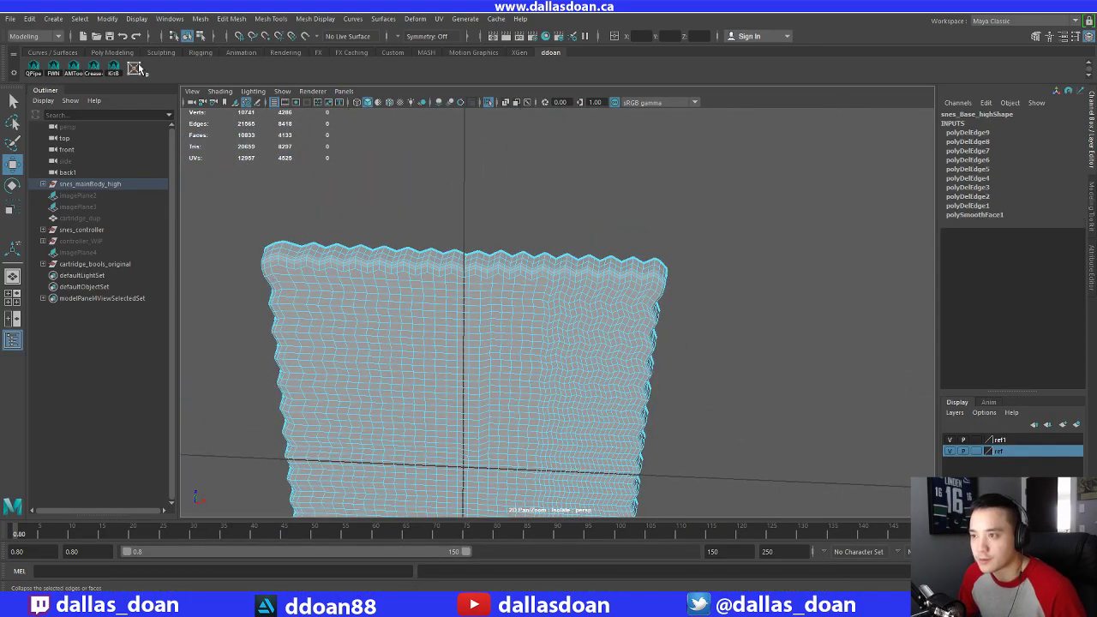
alt+drag(479, 391, 507, 299)
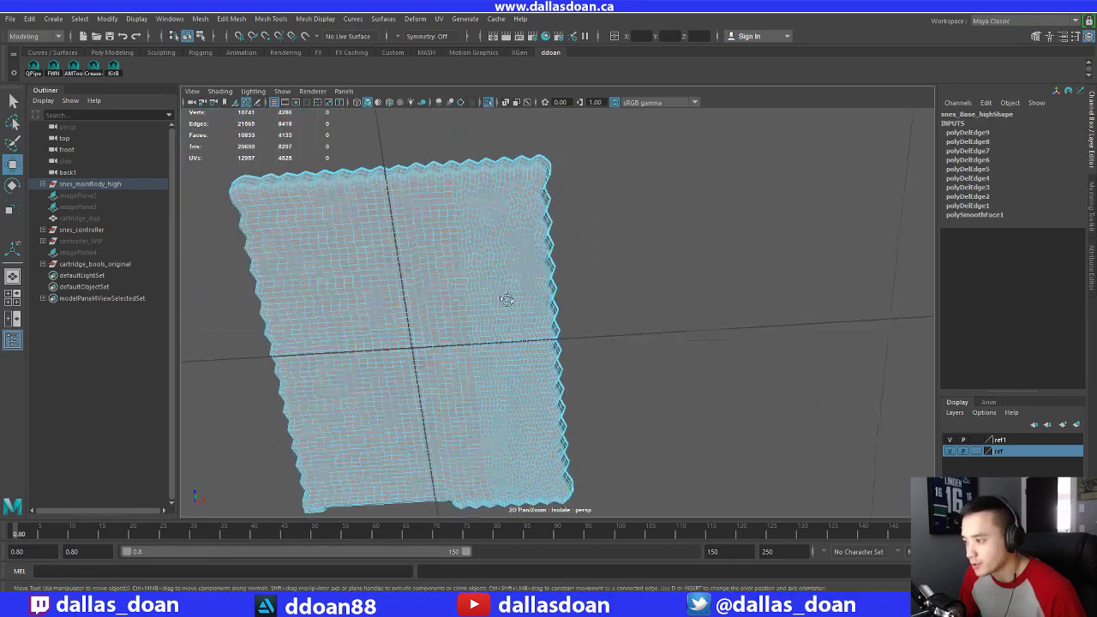
scroll(506, 299, up, 6)
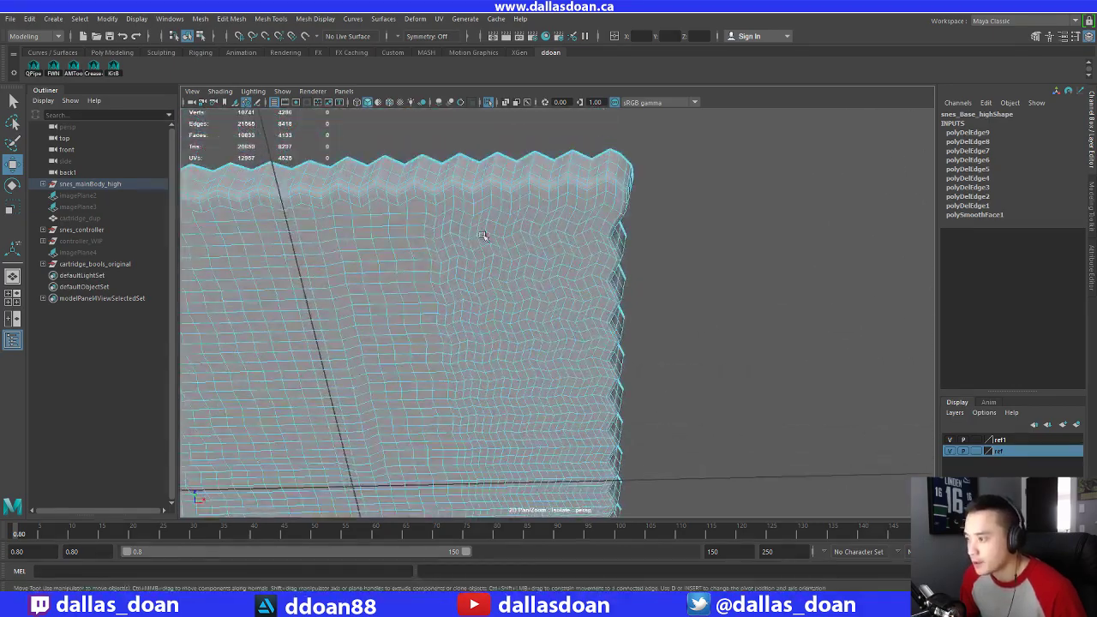
scroll(492, 294, down, 2)
alt+middle_drag(525, 501, 553, 257)
scroll(553, 257, up, 2)
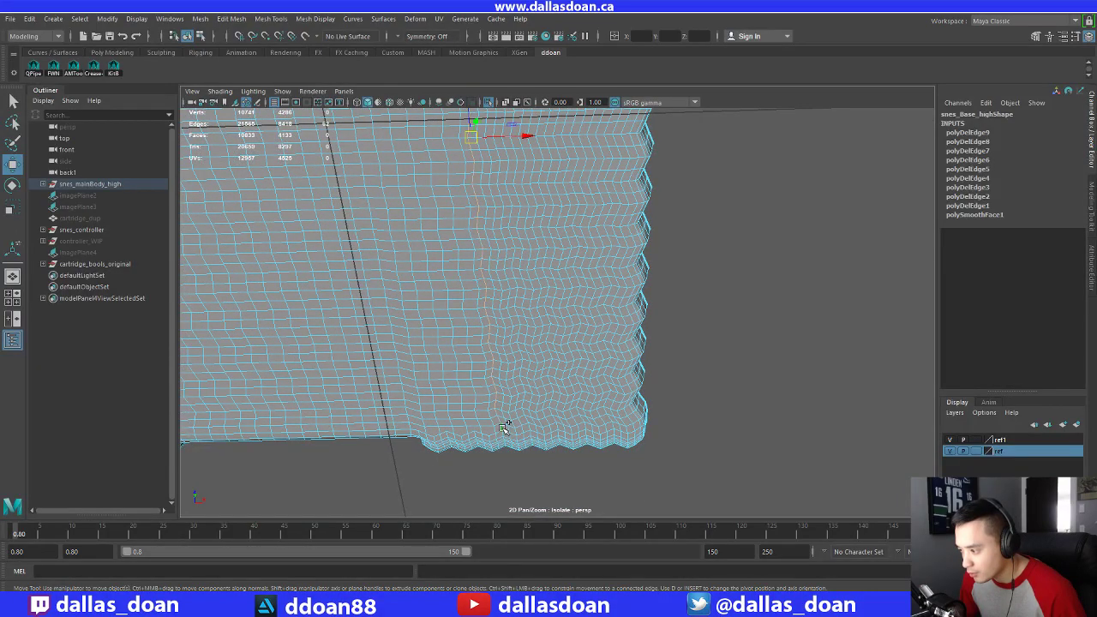
alt+drag(505, 428, 525, 257)
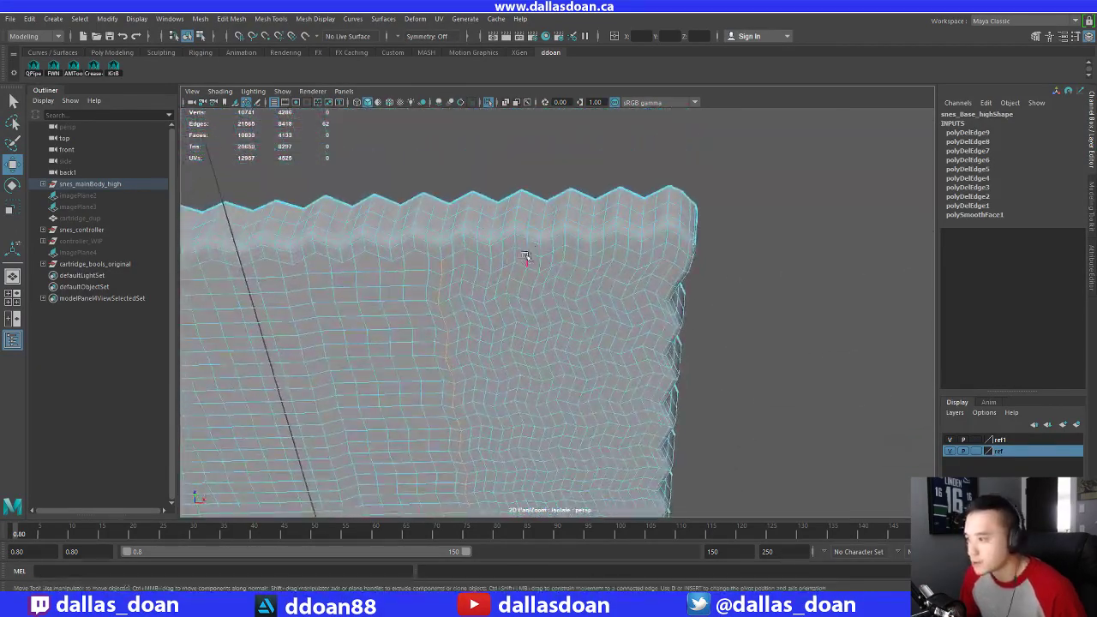
alt+drag(549, 383, 517, 370)
shift+double_click(494, 385)
alt+middle_drag(533, 342, 531, 398)
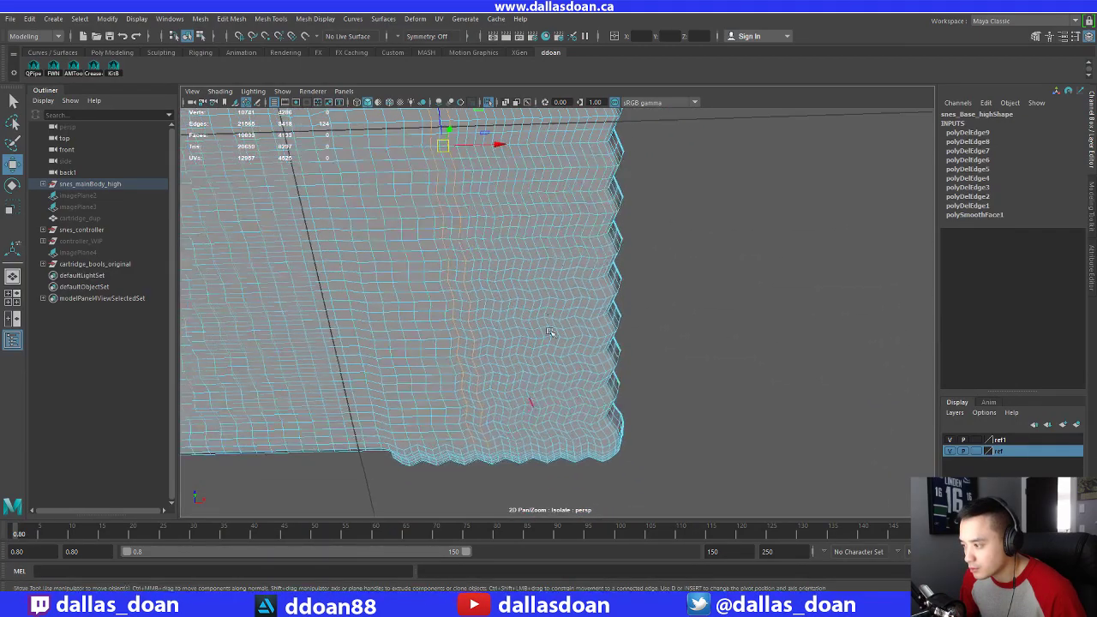
Add two further alternate lengthwise edge runs toward the outer side to the selection and delete all four runs
alt+middle_drag(552, 214, 611, 275)
alt+drag(610, 274, 545, 244)
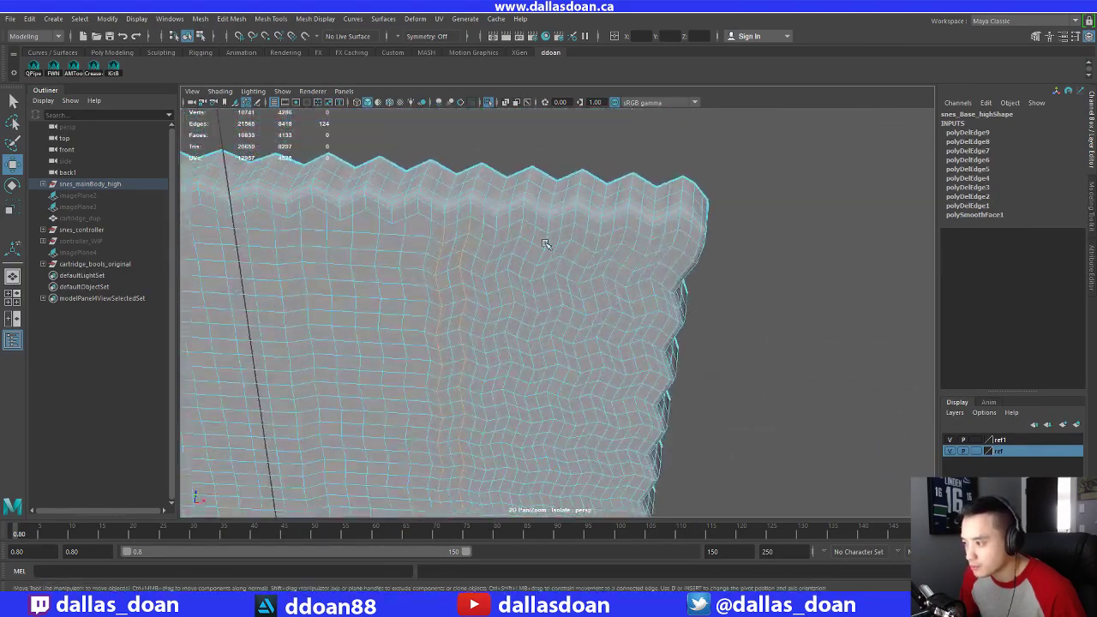
alt+drag(551, 316, 645, 306)
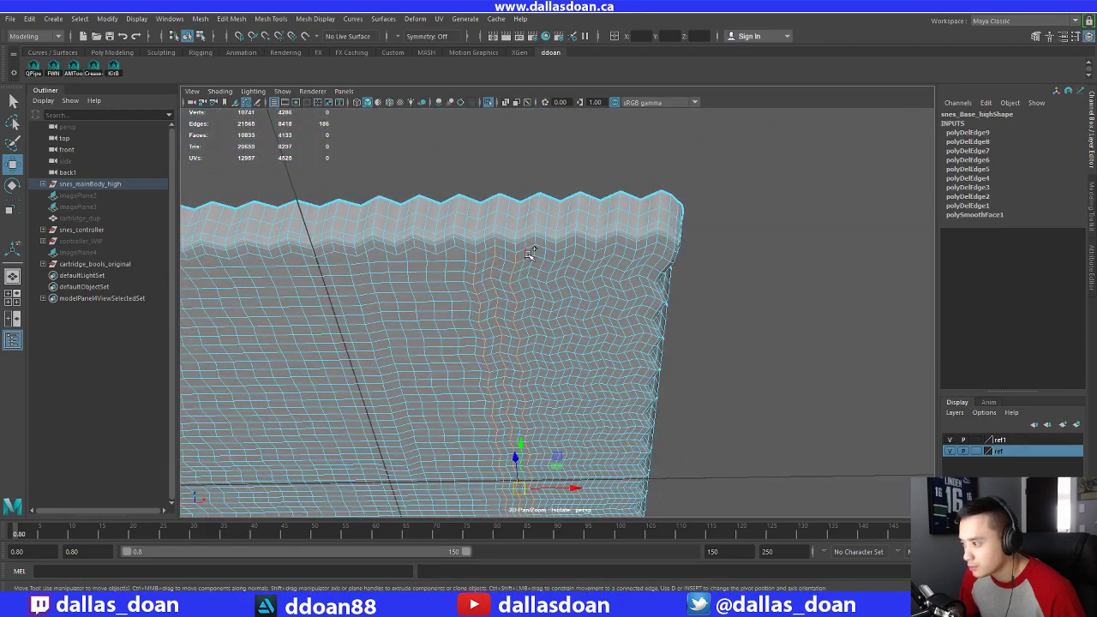
alt+drag(536, 249, 568, 317)
shift+right_drag(552, 232, 495, 254)
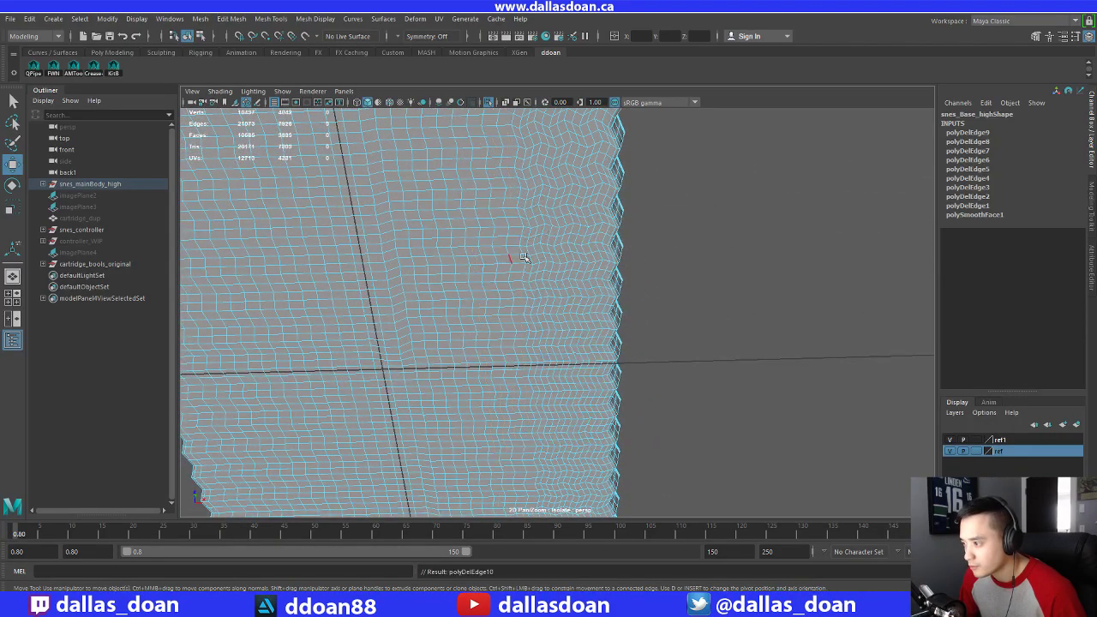
Select the next three alternate lengthwise edge runs in the underside's remaining dense strip, excluding their rim edges, and delete them
alt+drag(523, 257, 501, 278)
click(465, 283)
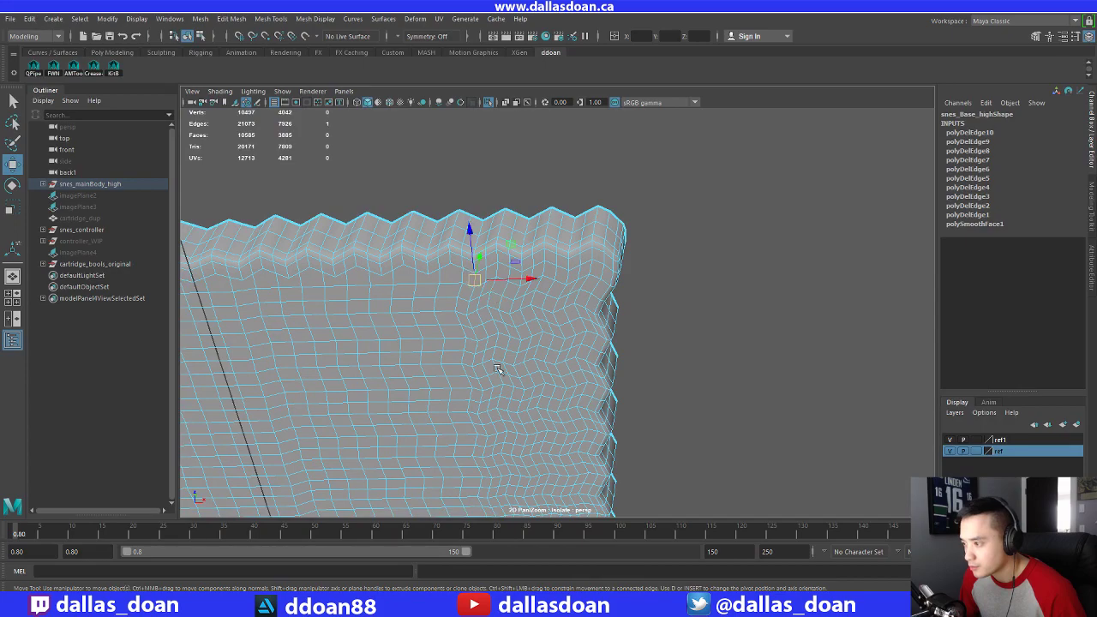
alt+drag(494, 362, 514, 224)
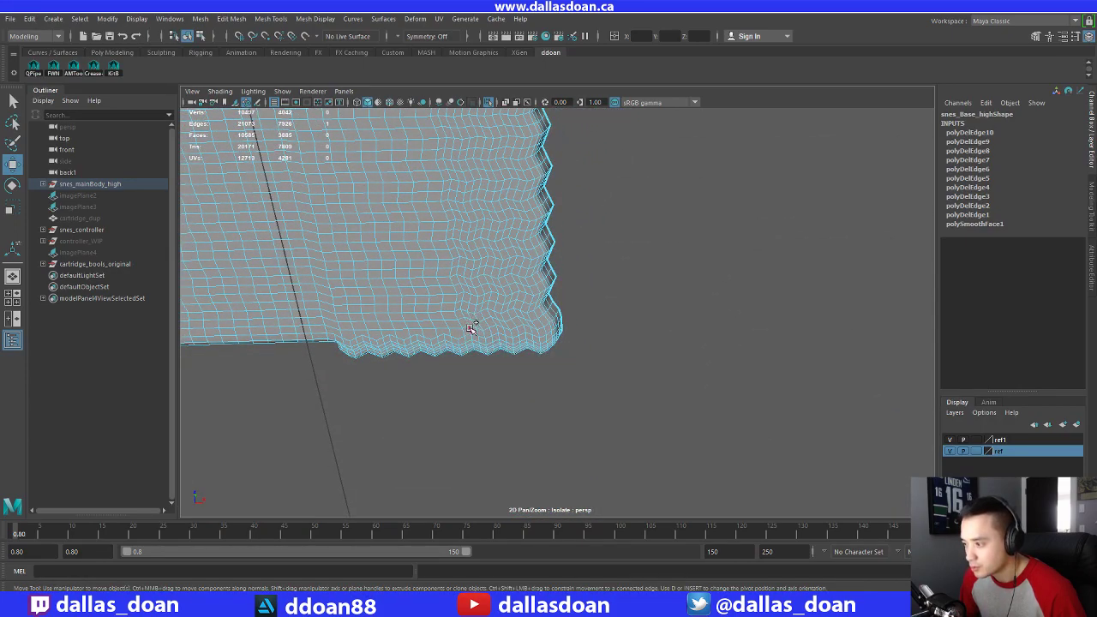
alt+drag(472, 330, 501, 315)
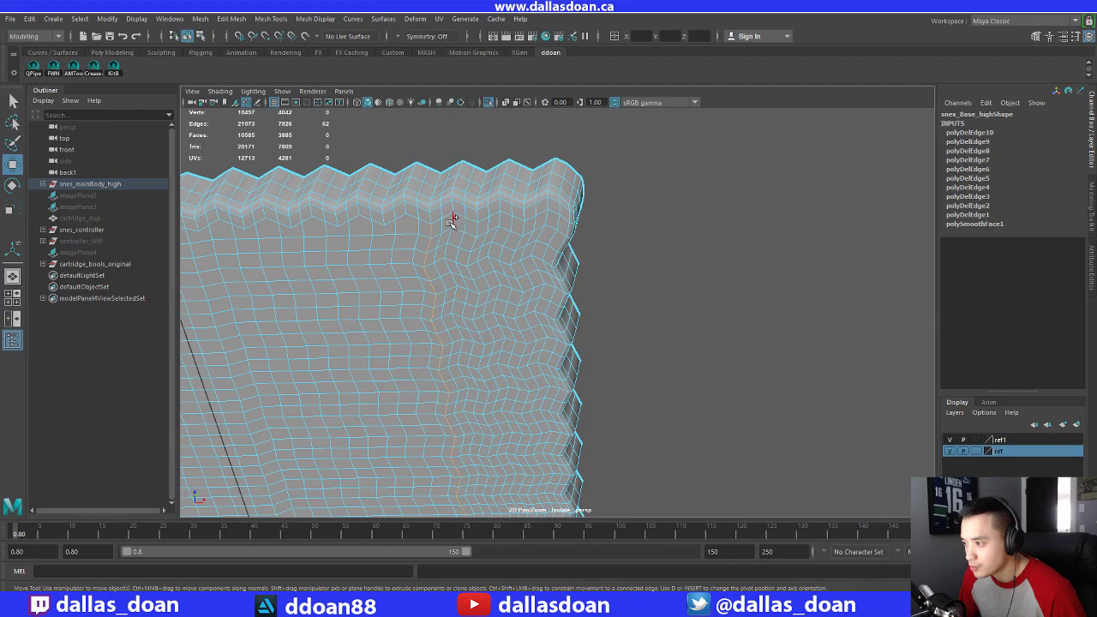
alt+drag(508, 320, 535, 291)
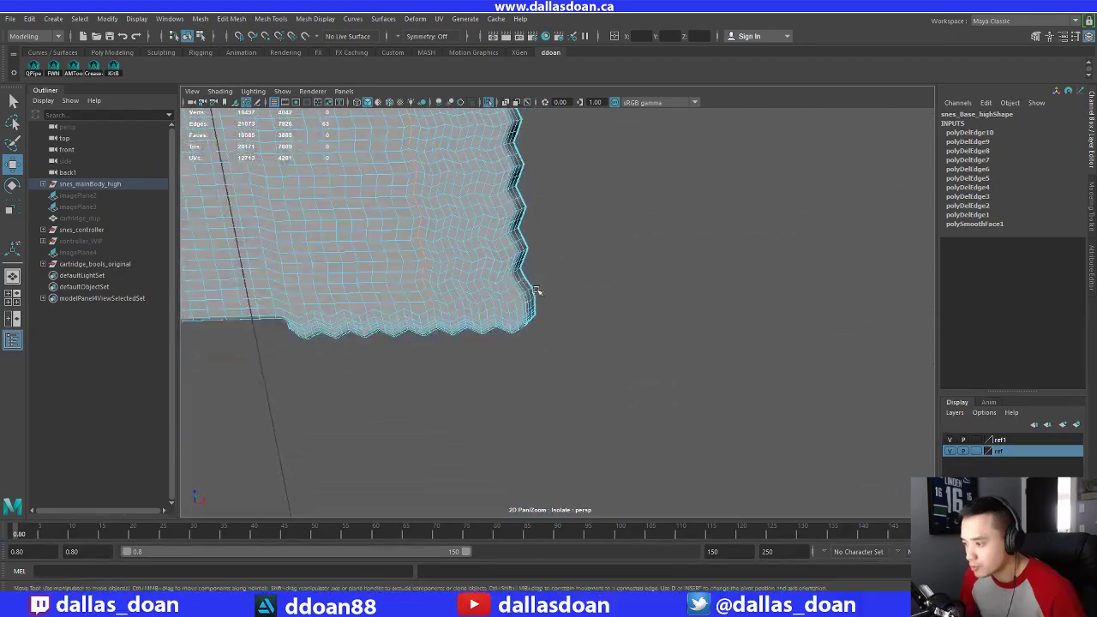
alt+drag(530, 204, 531, 352)
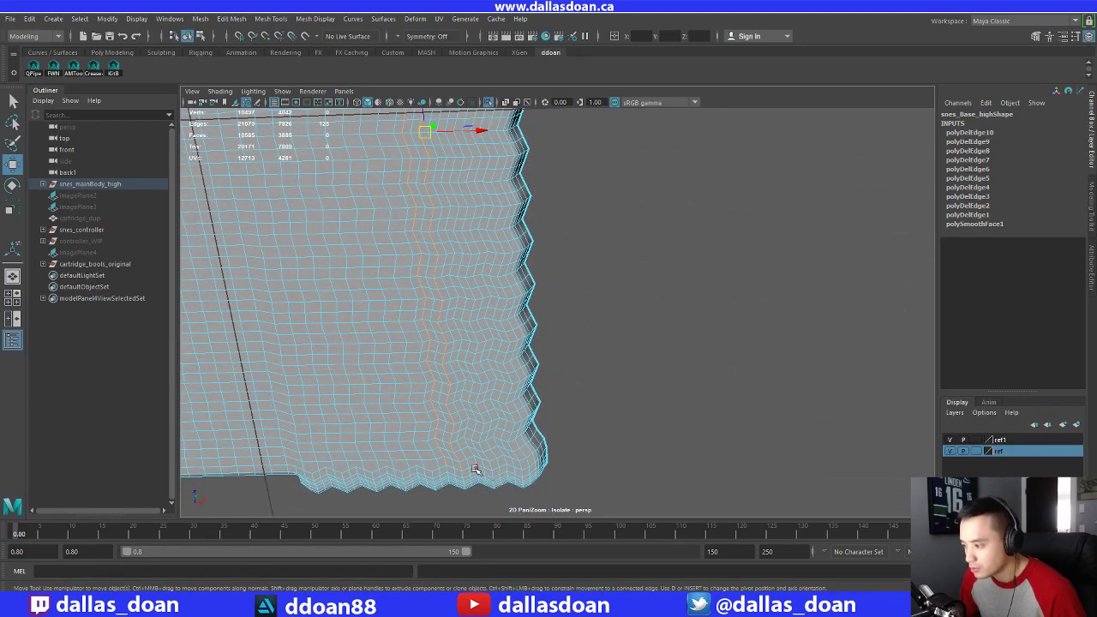
alt+middle_drag(508, 348, 530, 413)
shift+right_drag(512, 334, 458, 352)
Select the next alternate lengthwise edge run toward the outer side of the dense strip, stopping just inside the rim
scroll(532, 376, down, 4)
alt+middle_drag(540, 356, 545, 424)
alt+middle_drag(540, 261, 550, 359)
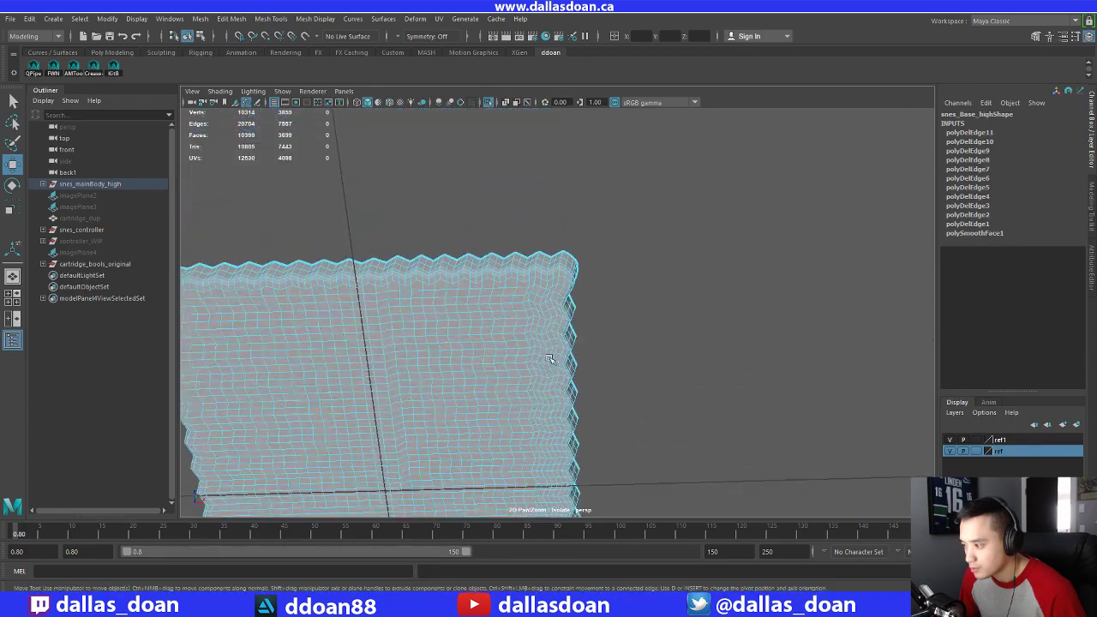
scroll(550, 359, up, 4)
alt+drag(548, 331, 535, 331)
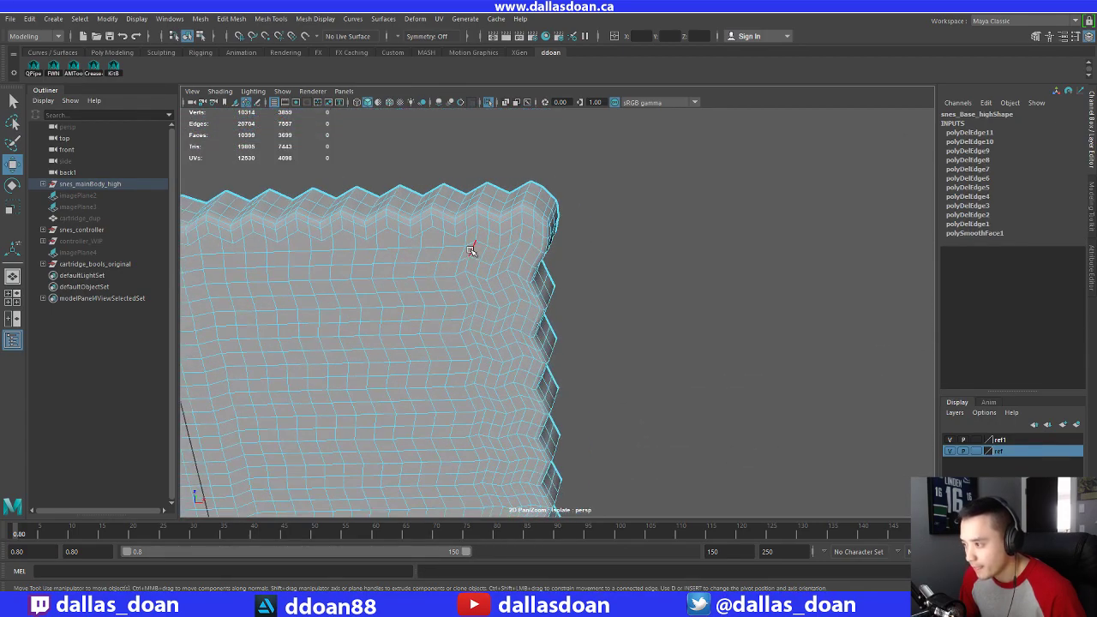
click(477, 232)
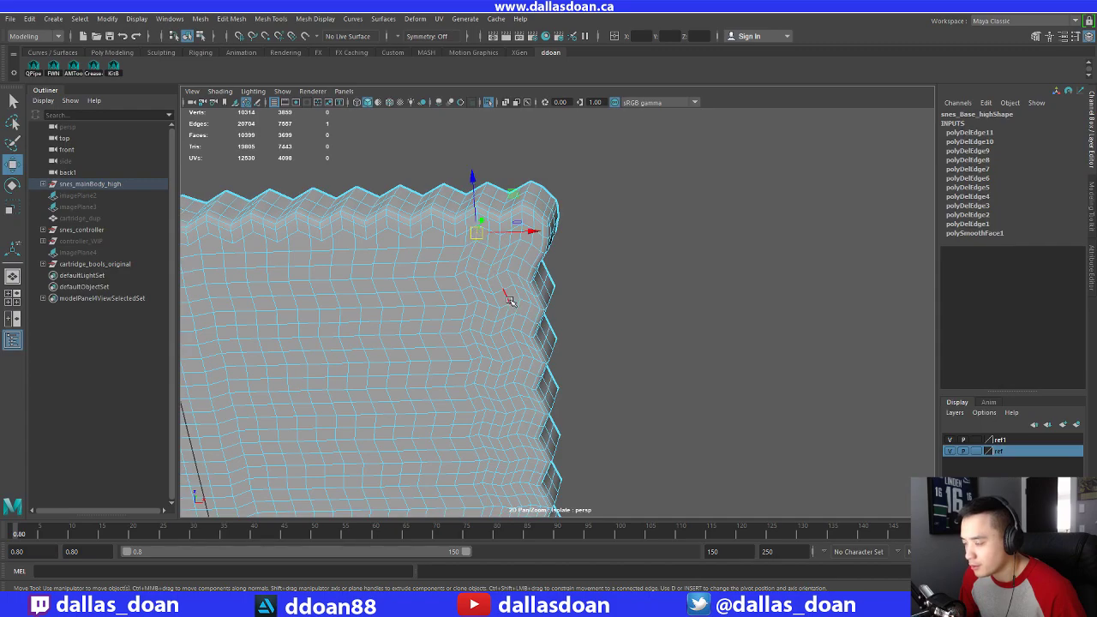
alt+drag(509, 300, 496, 234)
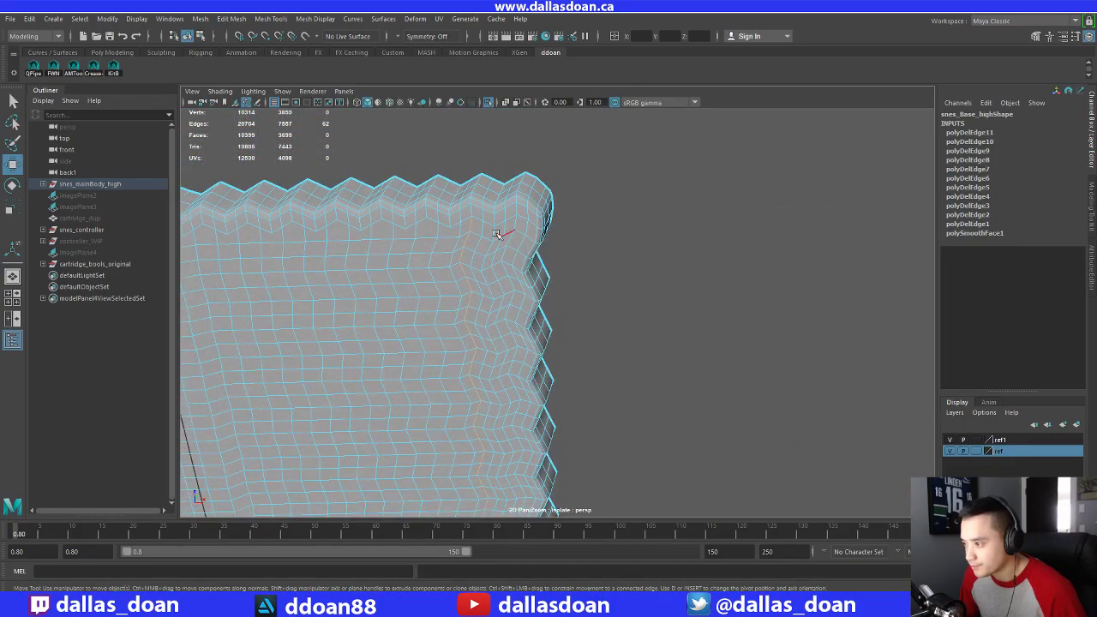
key(ctrl+z)
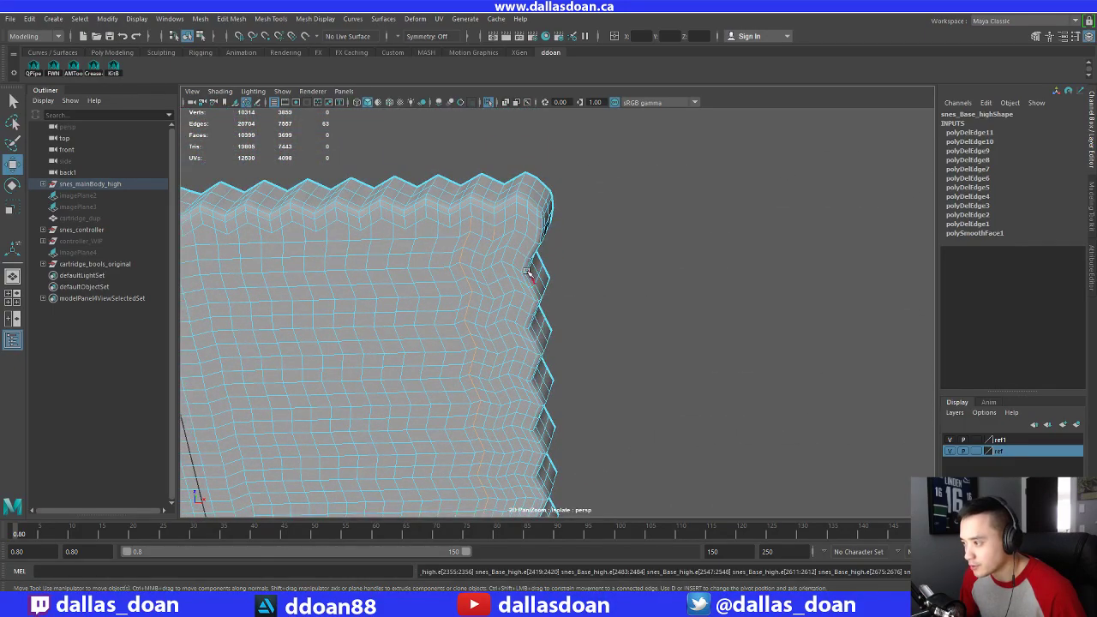
Add one more alternate lengthwise run to the selection, deselect its rim edges at both ends and delete both runs
alt+middle_drag(582, 424, 552, 258)
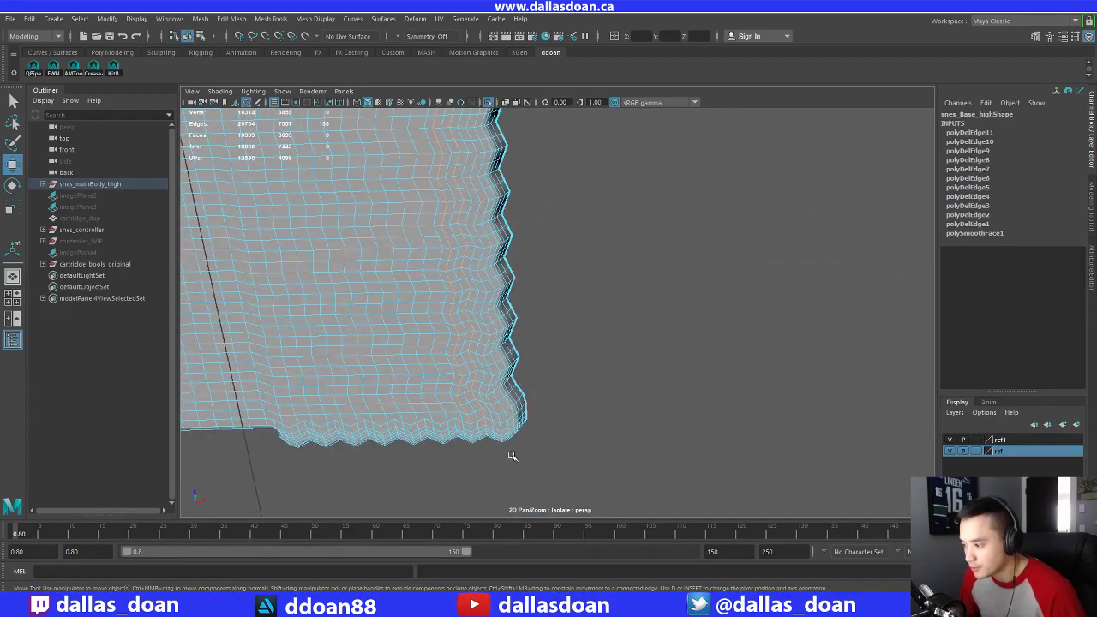
ctrl+drag(486, 438, 578, 366)
ctrl+drag(435, 220, 548, 290)
alt+drag(548, 290, 532, 306)
alt+middle_drag(494, 301, 511, 212)
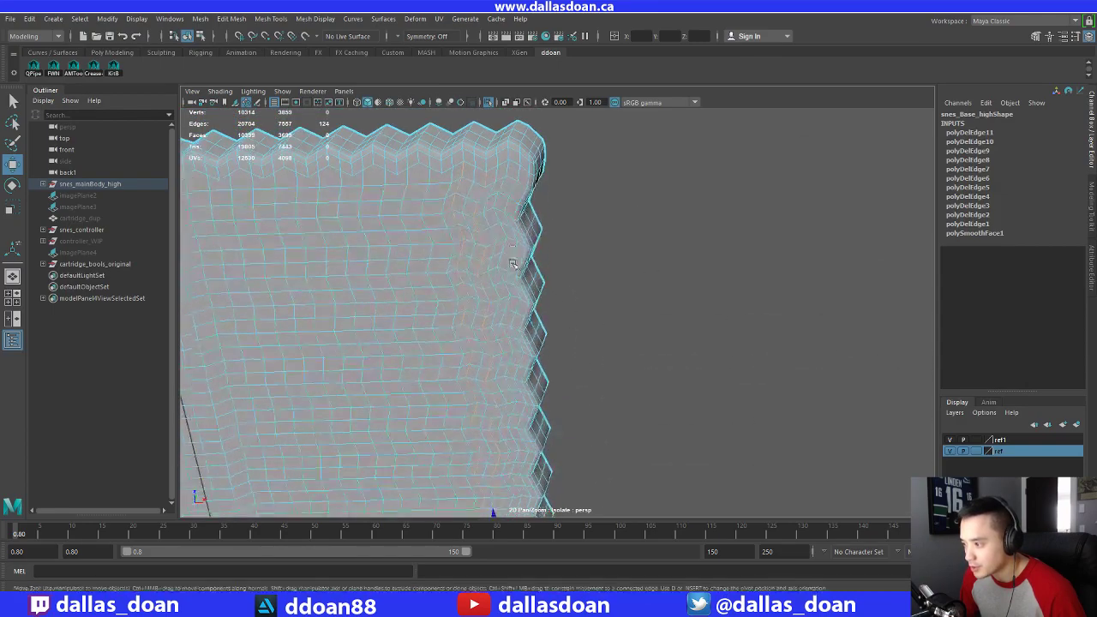
shift+right_drag(510, 210, 468, 229)
Select the last alternate lengthwise edge run beside the outer ridged side, from rim to rim, and delete it
alt+middle_drag(547, 172, 532, 257)
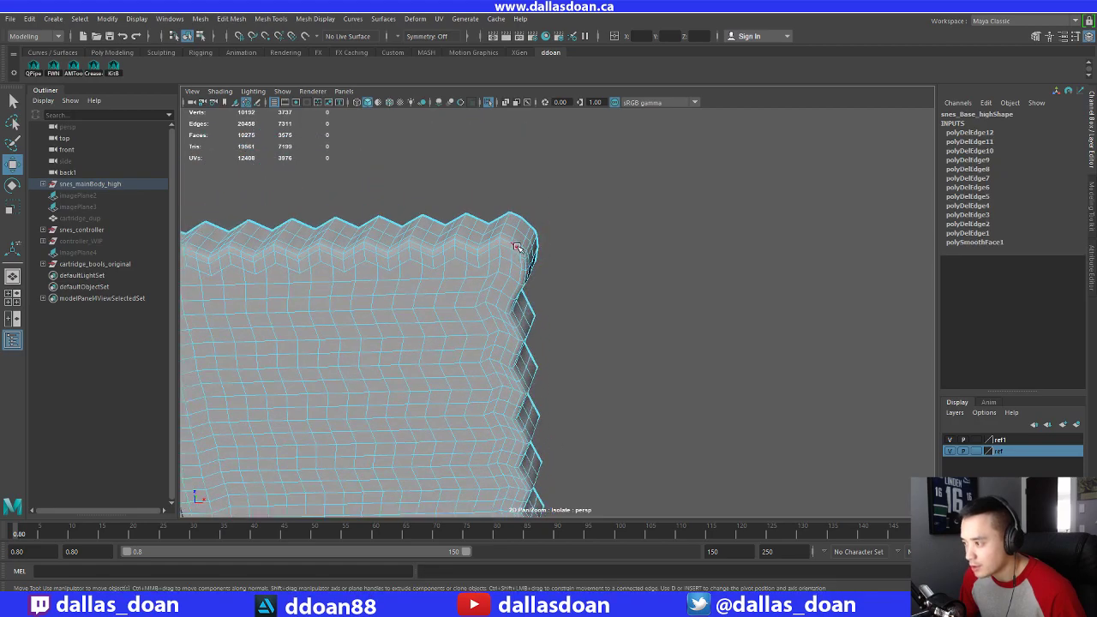
alt+drag(516, 265, 529, 386)
click(497, 239)
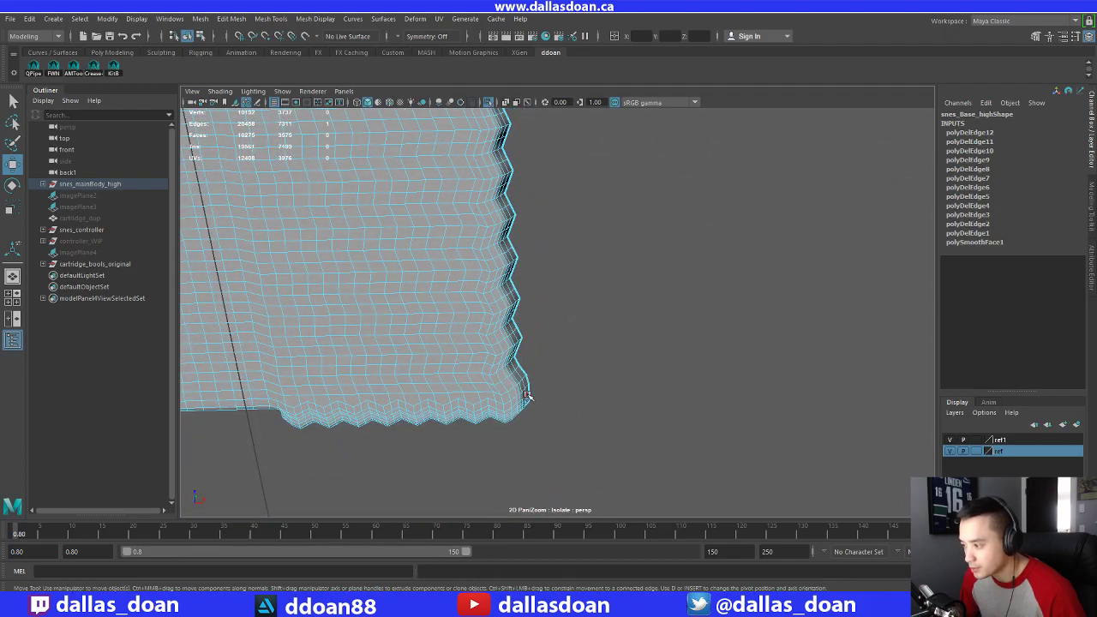
alt+drag(496, 315, 485, 286)
shift+right_drag(487, 285, 446, 312)
Select a zigzag edge loop running across the underside just inside the ridged end rim
scroll(444, 317, down, 6)
alt+drag(443, 317, 464, 272)
scroll(464, 272, up, 6)
alt+middle_drag(463, 262, 554, 305)
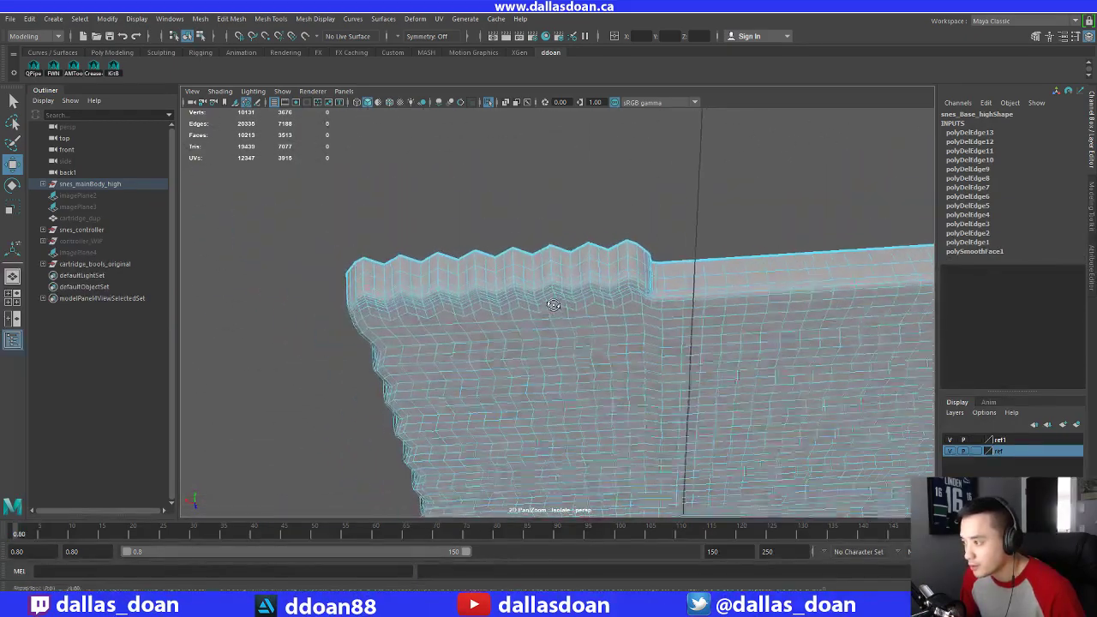
mouse_move(554, 305)
alt+mouse_down()
mouse_move(549, 284)
mouse_move(557, 321)
mouse_move(547, 319)
alt+mouse_up()
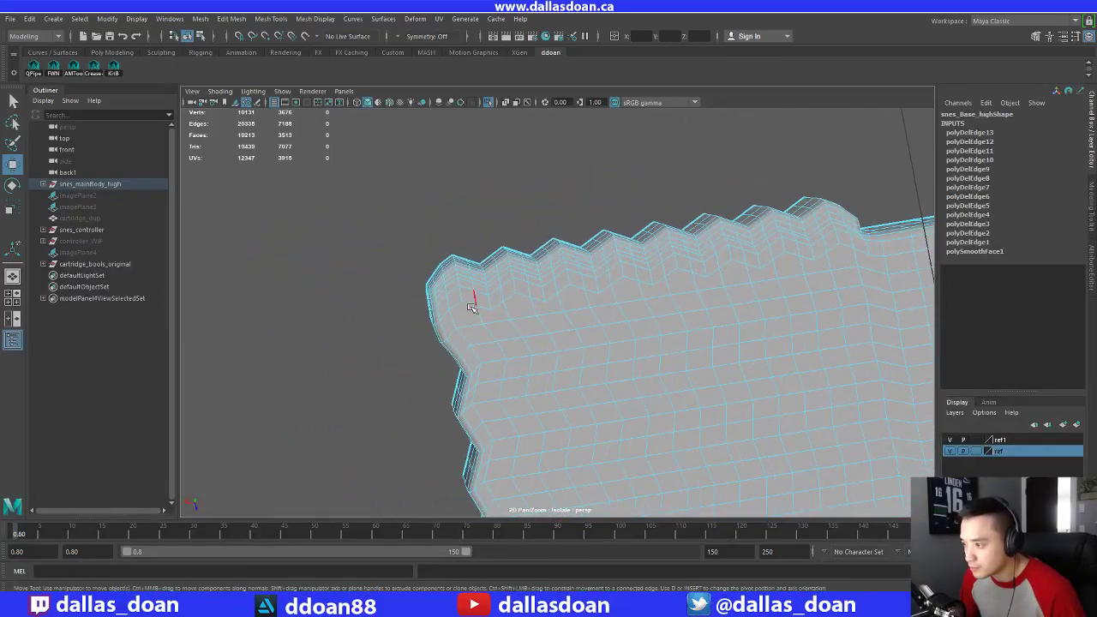
click(446, 291)
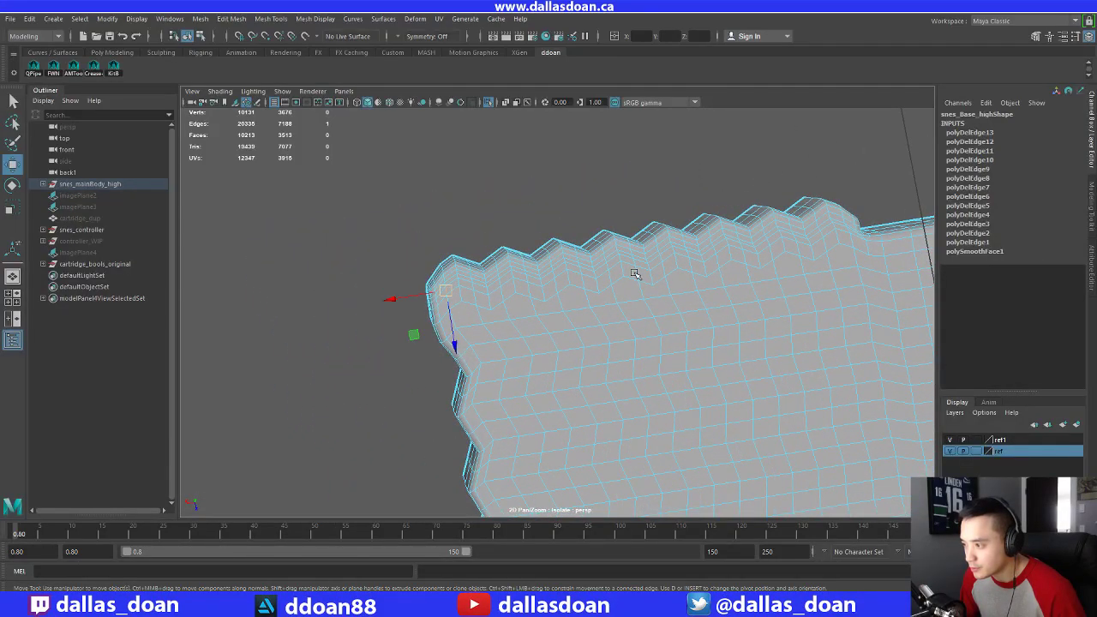
alt+drag(634, 271, 512, 322)
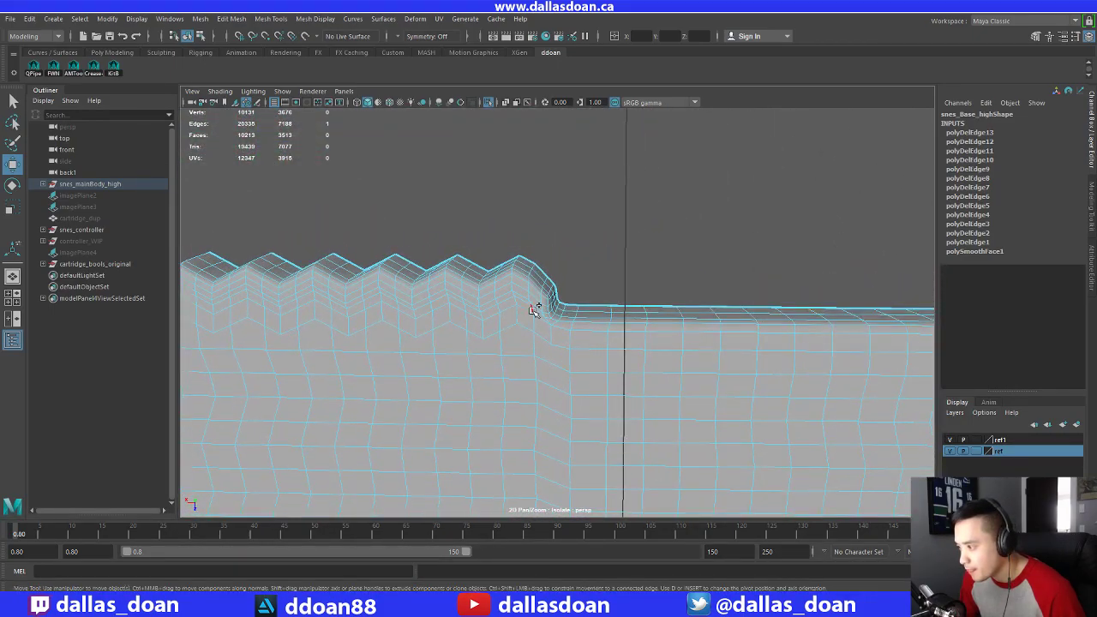
alt+middle_drag(317, 308, 562, 300)
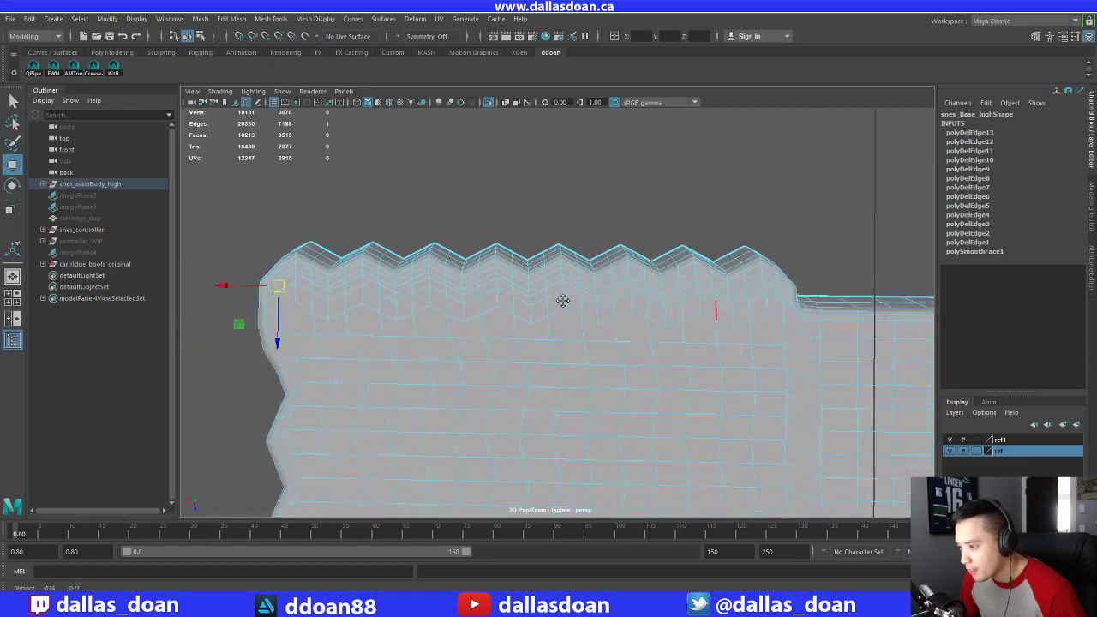
click(289, 277)
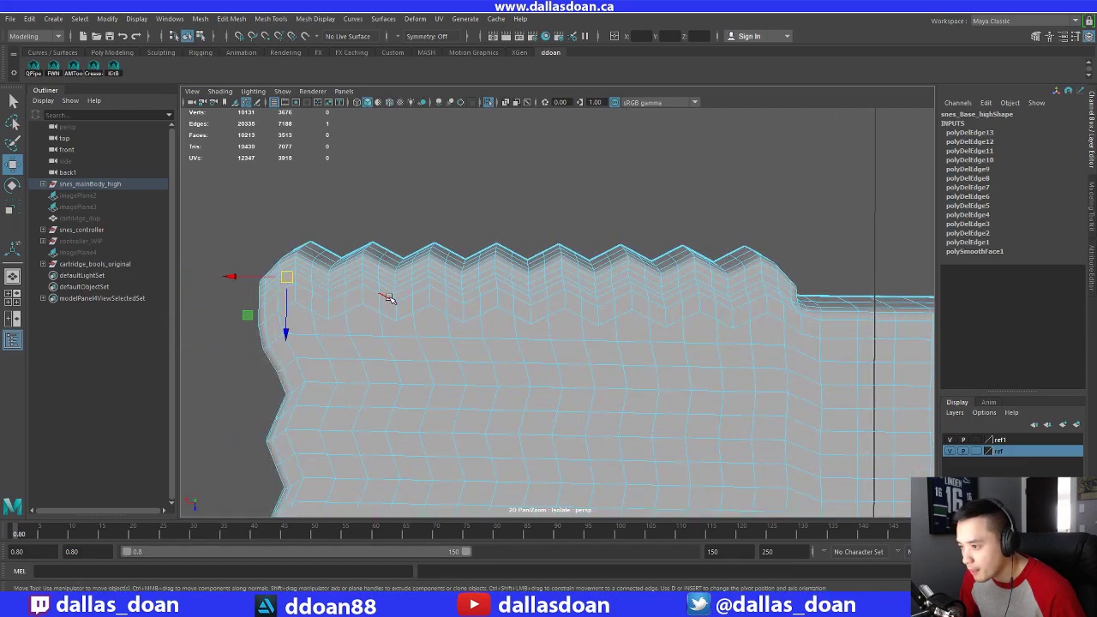
double_click(313, 279)
Deselect the zigzag loop's edges around the corners at both ends and delete the remaining run
alt+middle_drag(231, 268, 341, 262)
ctrl+drag(293, 228, 385, 325)
alt+middle_drag(923, 258, 611, 248)
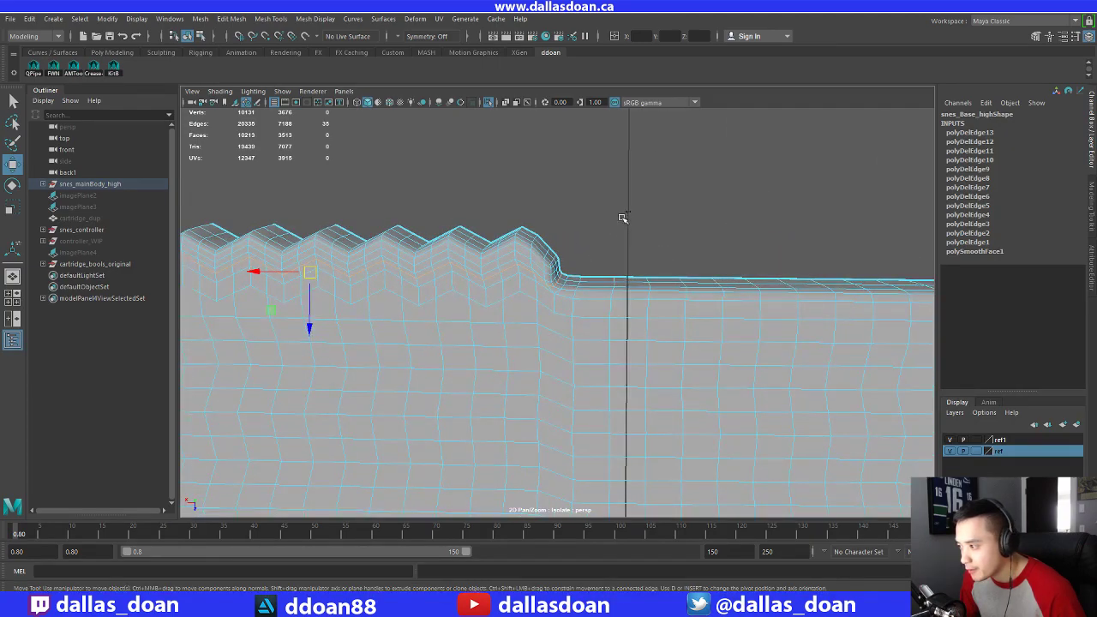
ctrl+drag(622, 216, 532, 324)
alt+middle_drag(493, 304, 513, 300)
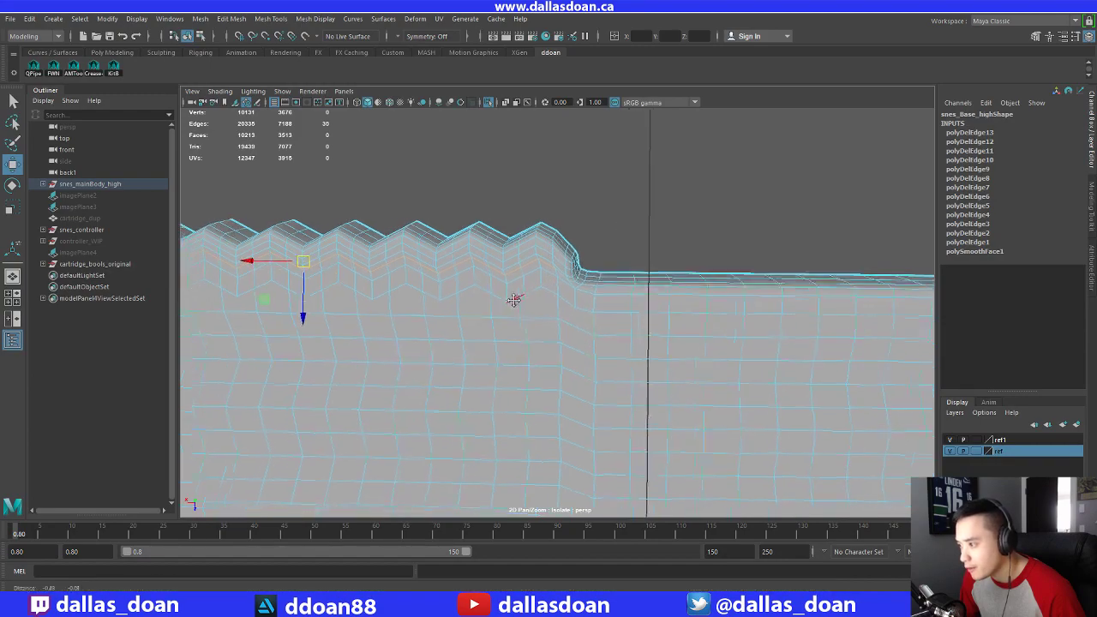
shift+right_drag(518, 267, 454, 277)
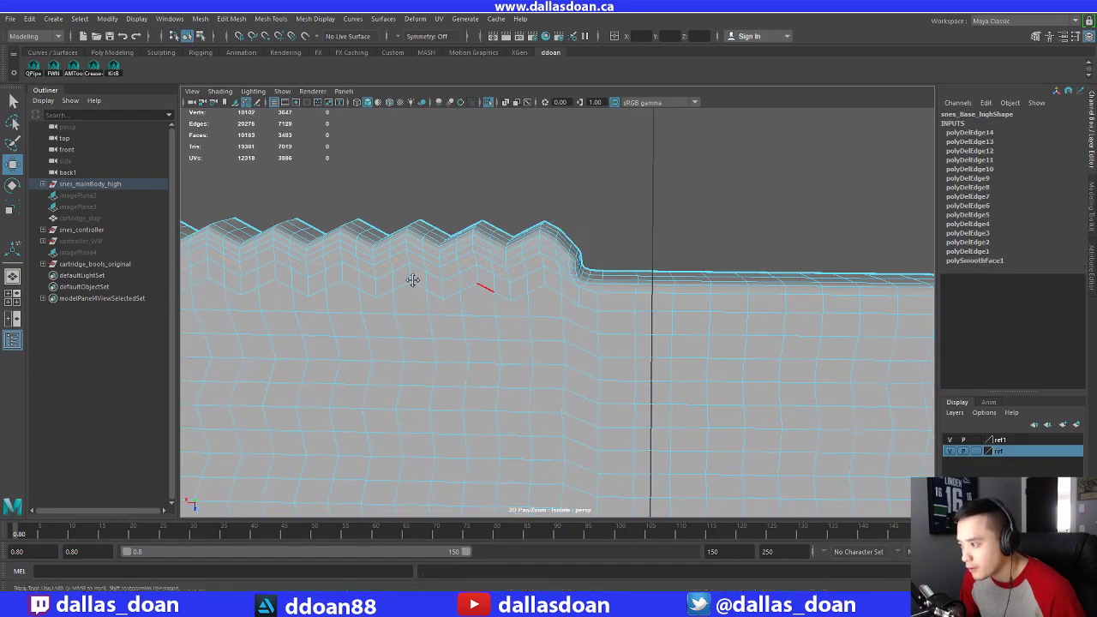
Select another zigzag edge loop nearer the ridged end rim, deselect its corner edges and delete the run
scroll(412, 281, up, 5)
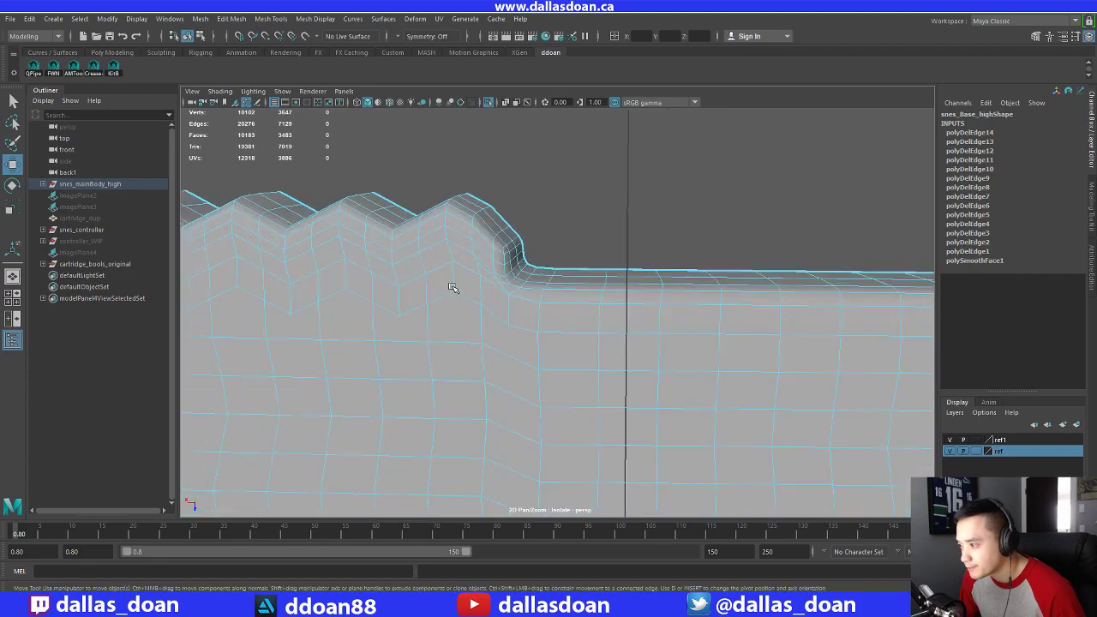
mouse_move(441, 269)
alt+mouse_down()
mouse_move(417, 254)
mouse_move(455, 266)
alt+mouse_up()
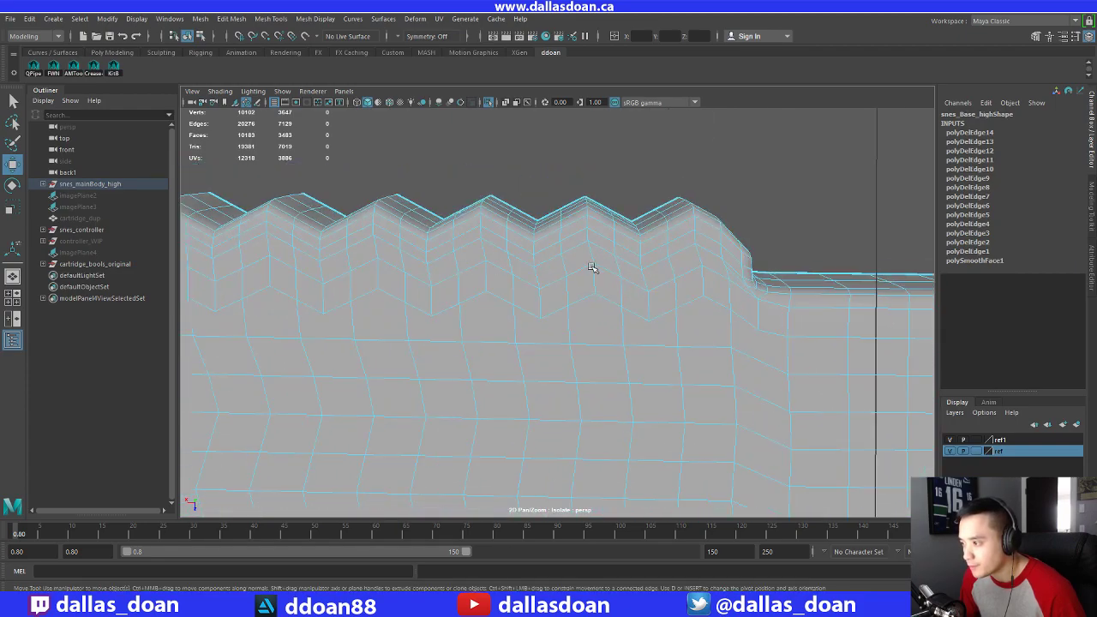
alt+drag(591, 267, 412, 243)
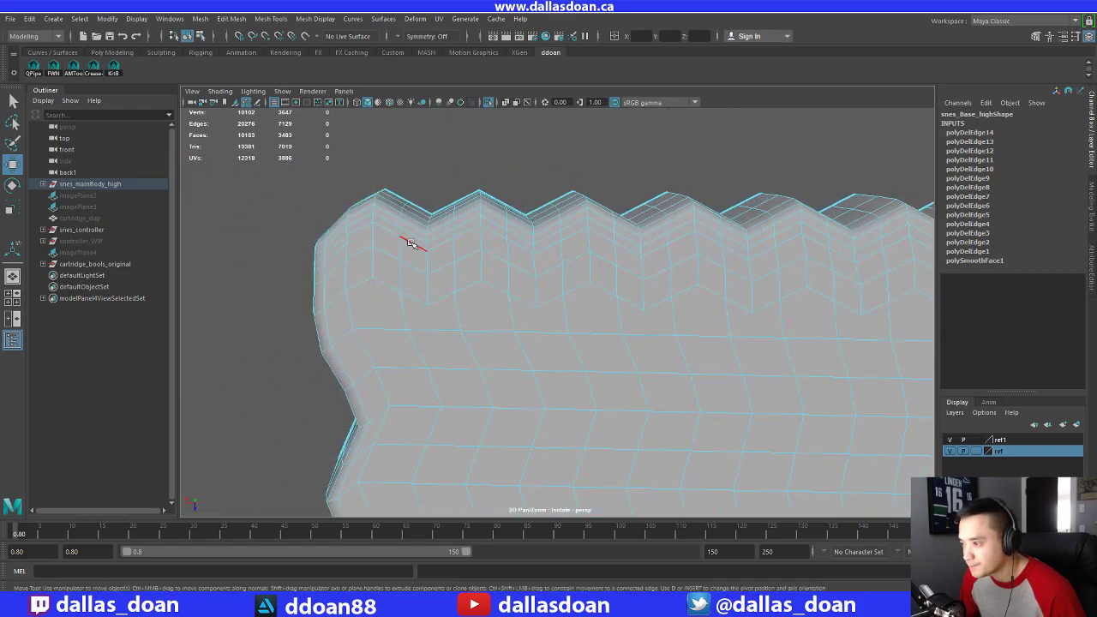
double_click(364, 221)
alt+middle_drag(747, 241, 503, 240)
alt+drag(503, 240, 543, 331)
alt+drag(543, 331, 605, 294)
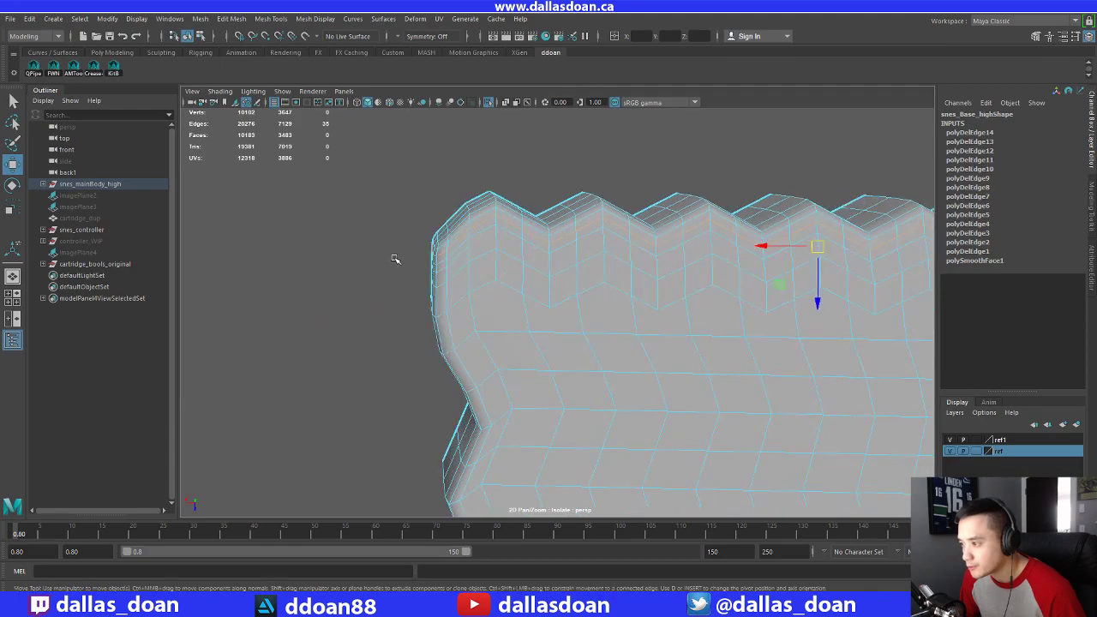
ctrl+drag(382, 184, 466, 314)
shift+right_drag(583, 229, 545, 247)
Delete the horizontal mid-height edge loop running around the base's side wall
scroll(480, 254, up, 3)
alt+drag(440, 259, 591, 296)
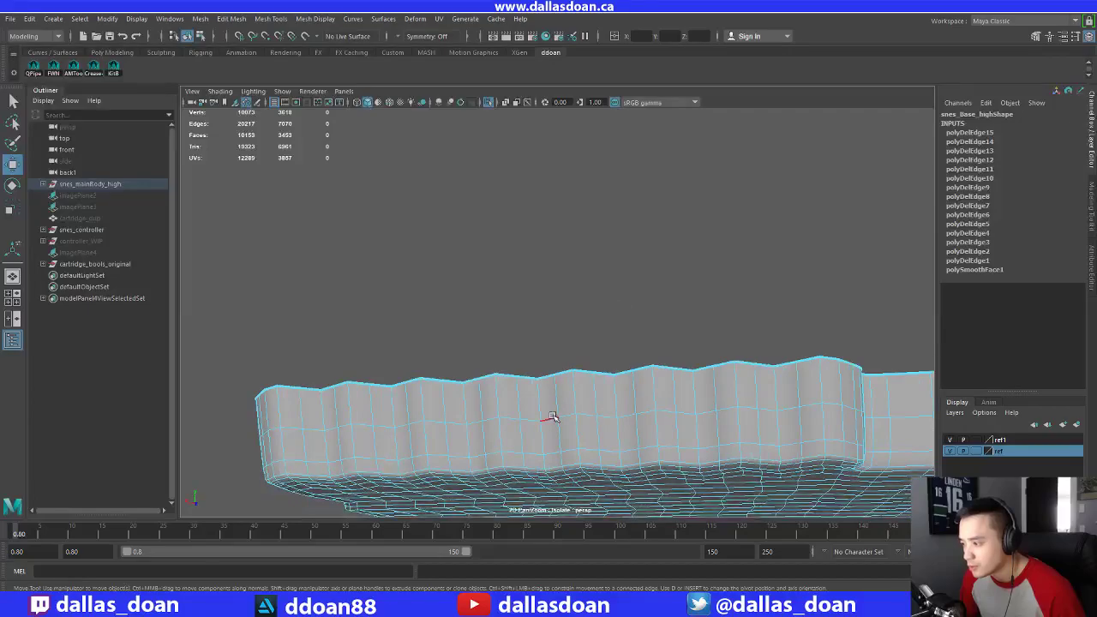
alt+drag(548, 408, 578, 307)
click(503, 326)
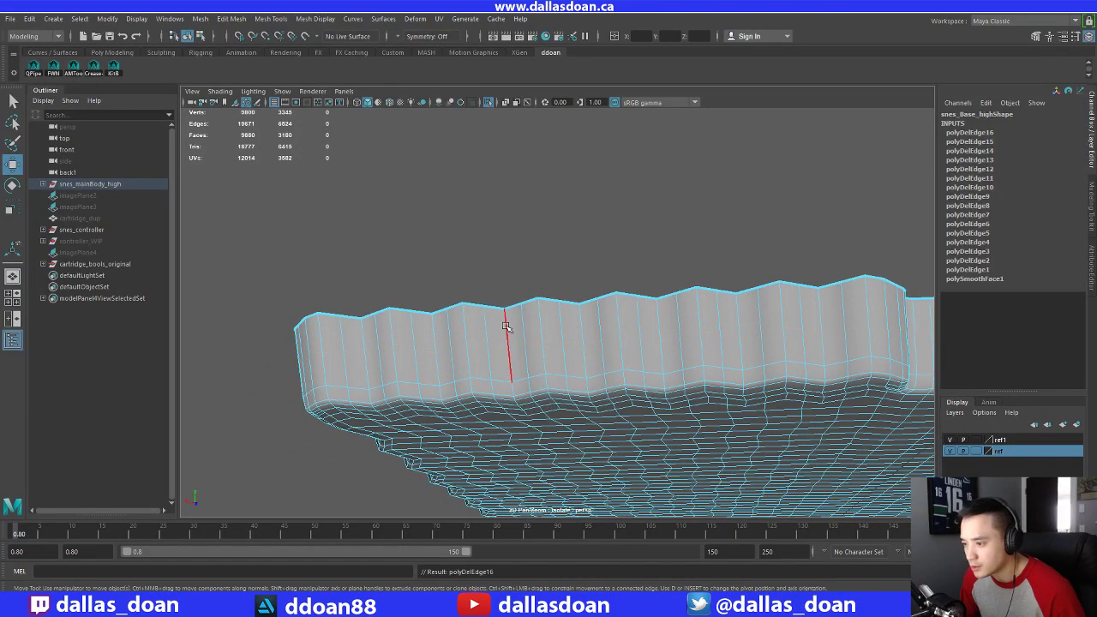
Return the base mesh to object mode, delete its construction history and save the scene
alt+drag(502, 327, 560, 269)
alt+right_drag(560, 269, 573, 289)
alt+drag(573, 289, 576, 255)
alt+middle_drag(575, 255, 579, 267)
alt+drag(579, 268, 532, 262)
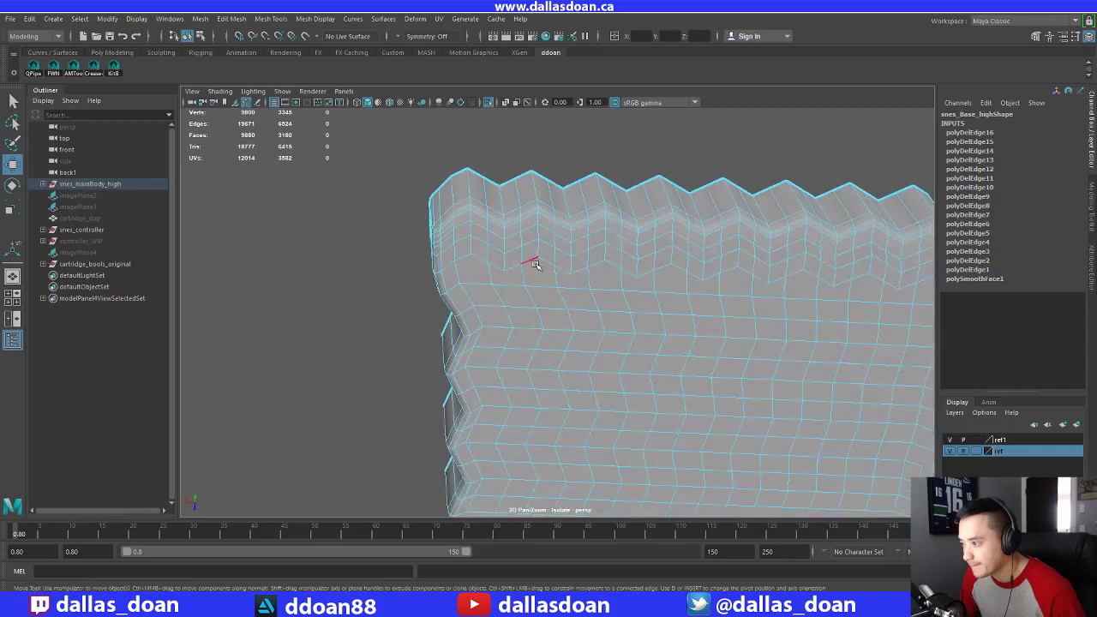
alt+right_drag(532, 262, 612, 299)
mouse_move(612, 299)
alt+mouse_down()
mouse_move(533, 276)
mouse_move(511, 321)
mouse_move(612, 257)
mouse_move(616, 294)
alt+mouse_up()
key(f)
right_drag(617, 291, 594, 348)
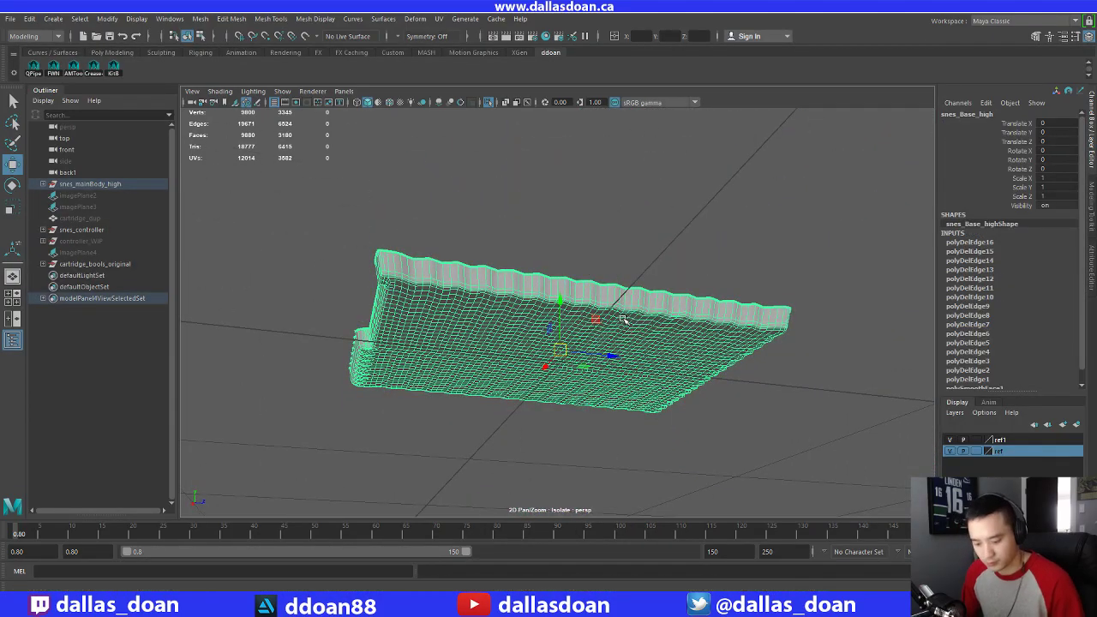
key(alt+shift+d)
key(ctrl+s)
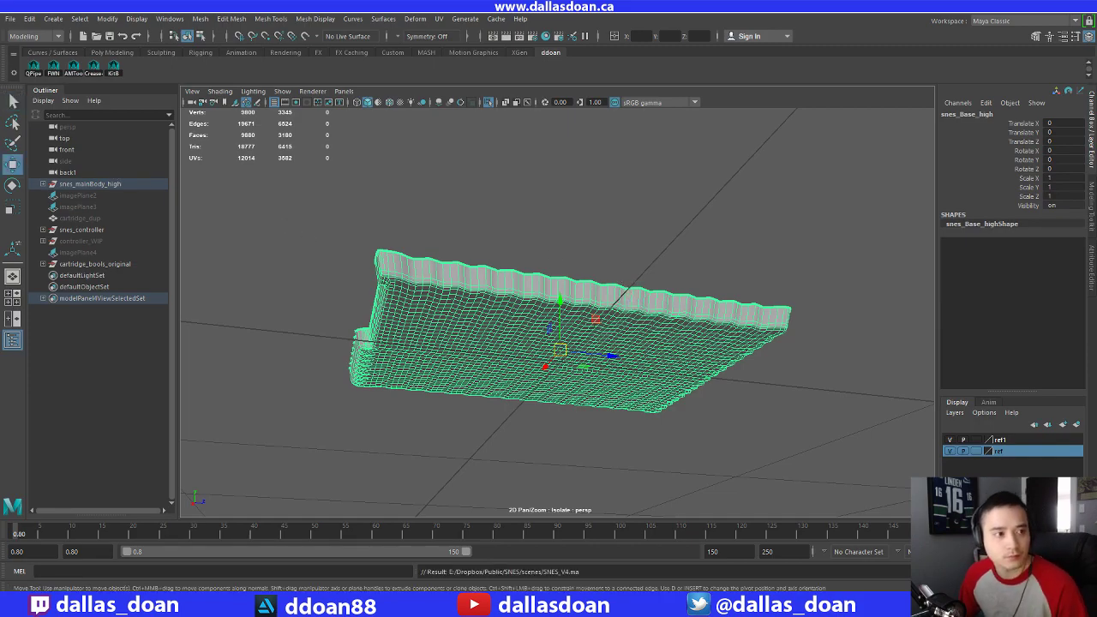
Examine the base's ridged side walls and underside for the remaining edge density
alt+drag(415, 364, 284, 377)
alt+right_drag(283, 377, 332, 369)
alt+middle_drag(332, 369, 412, 374)
alt+drag(412, 375, 390, 368)
alt+middle_drag(390, 367, 403, 404)
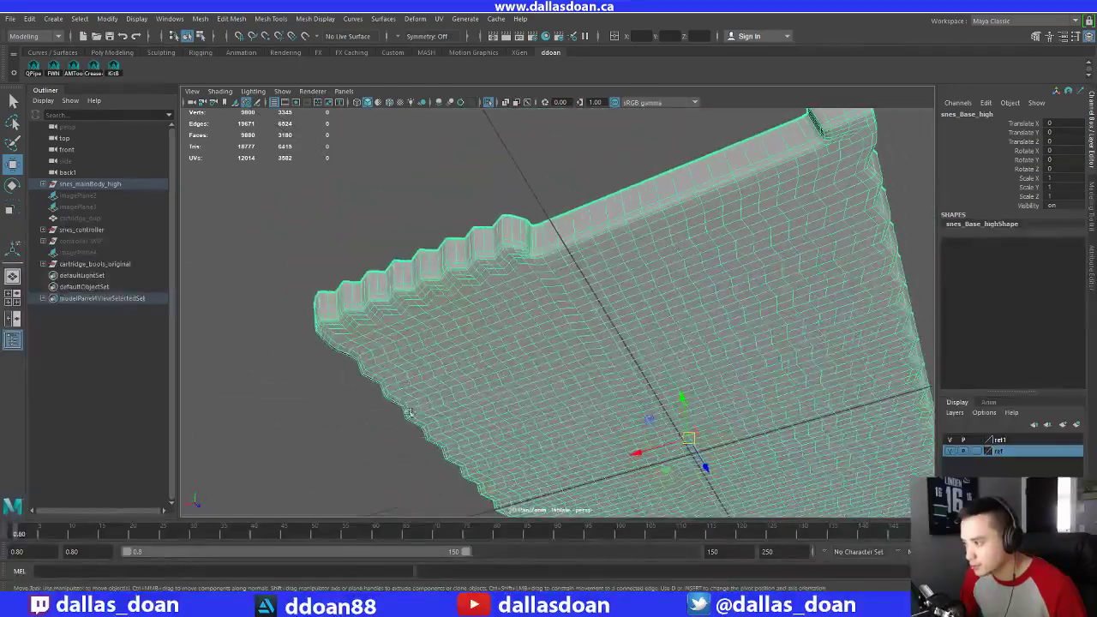
alt+right_drag(403, 405, 438, 401)
alt+middle_drag(439, 401, 435, 427)
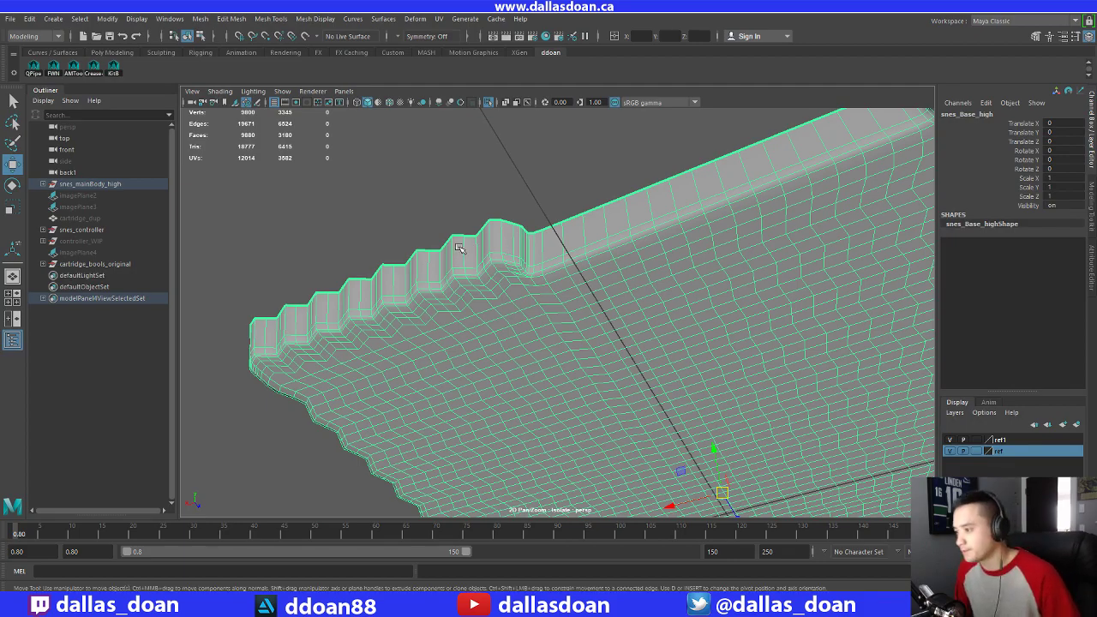
alt+drag(459, 249, 612, 320)
alt+middle_drag(612, 320, 484, 286)
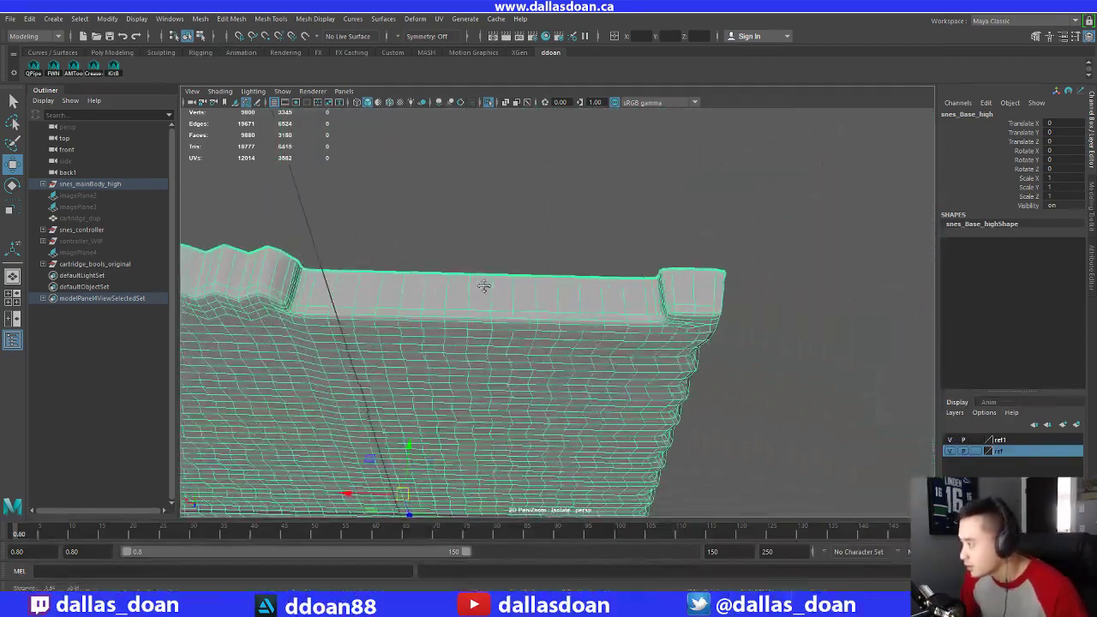
Compare the base with the rest of the console out of isolation, and isolate the base again
alt+drag(484, 286, 516, 370)
key(ctrl+1)
alt+drag(686, 368, 744, 400)
click(745, 399)
alt+drag(620, 449, 623, 388)
click(562, 318)
key(ctrl+1)
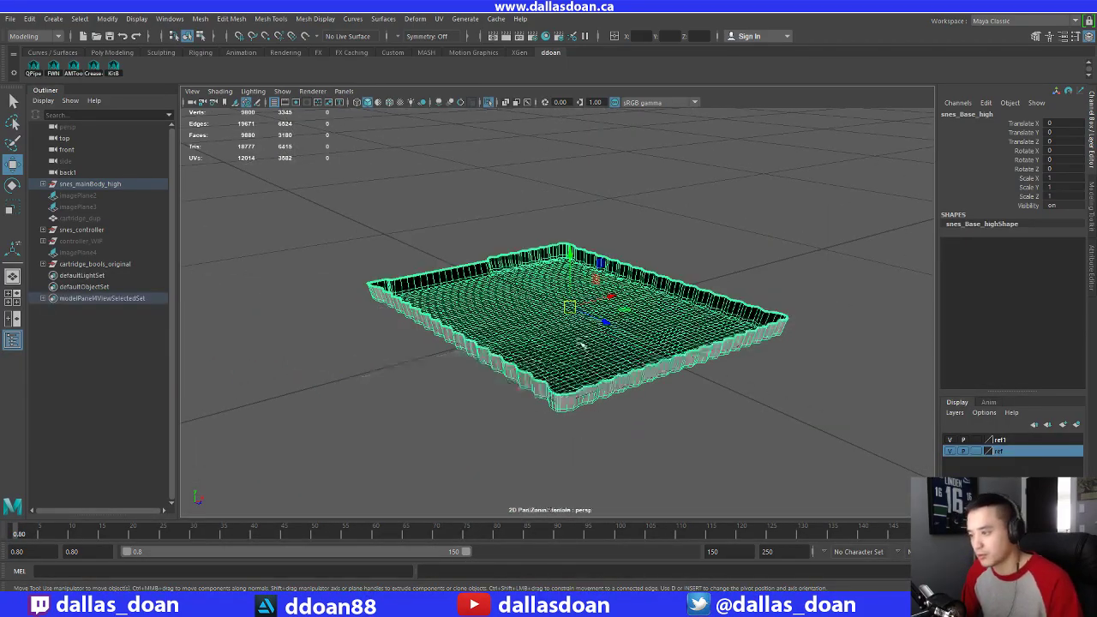
Examine the zigzag edge rows at the ridged corner of the base's underside
scroll(699, 246, up, 10)
scroll(698, 246, down, 7)
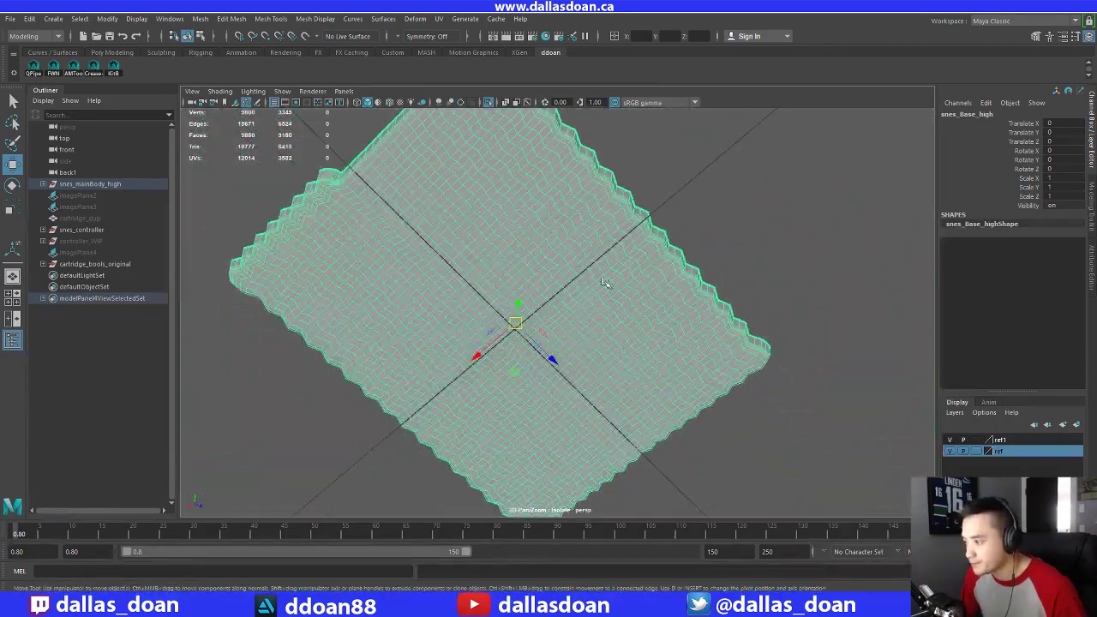
alt+drag(607, 286, 558, 267)
alt+middle_drag(572, 195, 681, 287)
scroll(600, 277, up, 4)
alt+drag(526, 269, 507, 282)
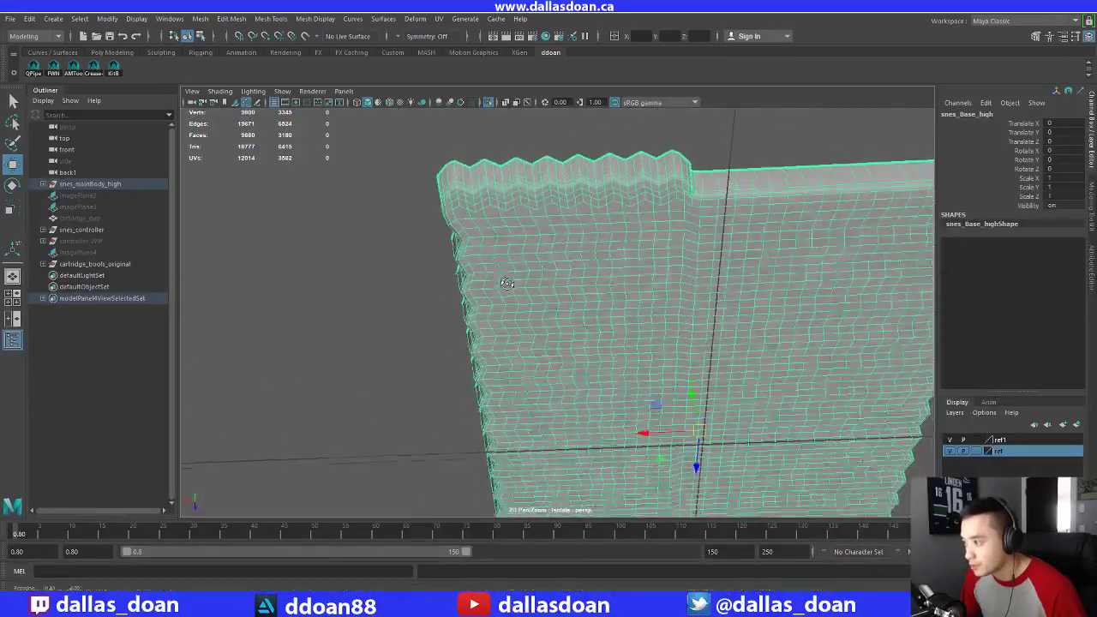
alt+middle_drag(507, 282, 539, 345)
scroll(538, 346, up, 3)
alt+drag(539, 345, 570, 305)
scroll(570, 305, up, 2)
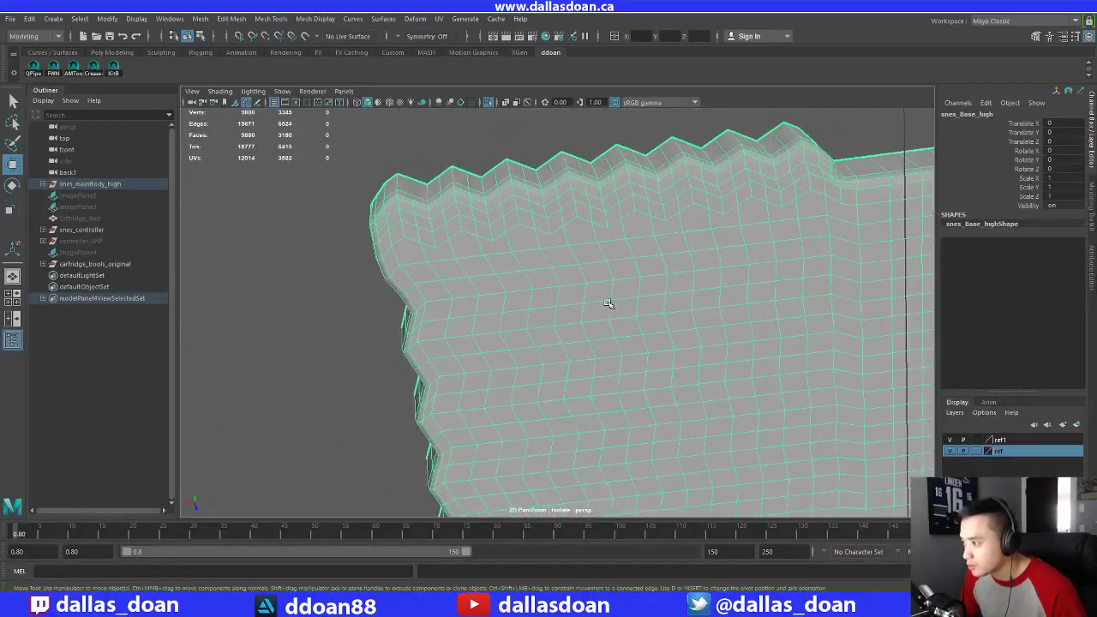
alt+middle_drag(613, 306, 636, 325)
alt+drag(619, 328, 676, 345)
scroll(596, 337, up, 3)
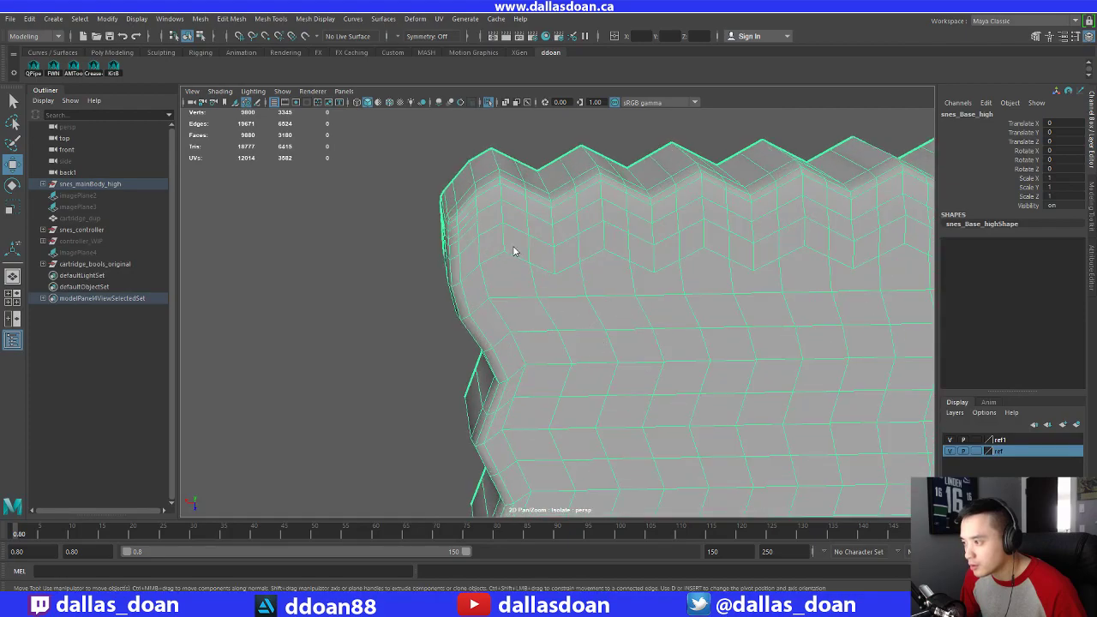
In edge mode, select the short edges crossing the zigzag rows at the underside's ridged corner
right_drag(514, 251, 504, 206)
click(501, 208)
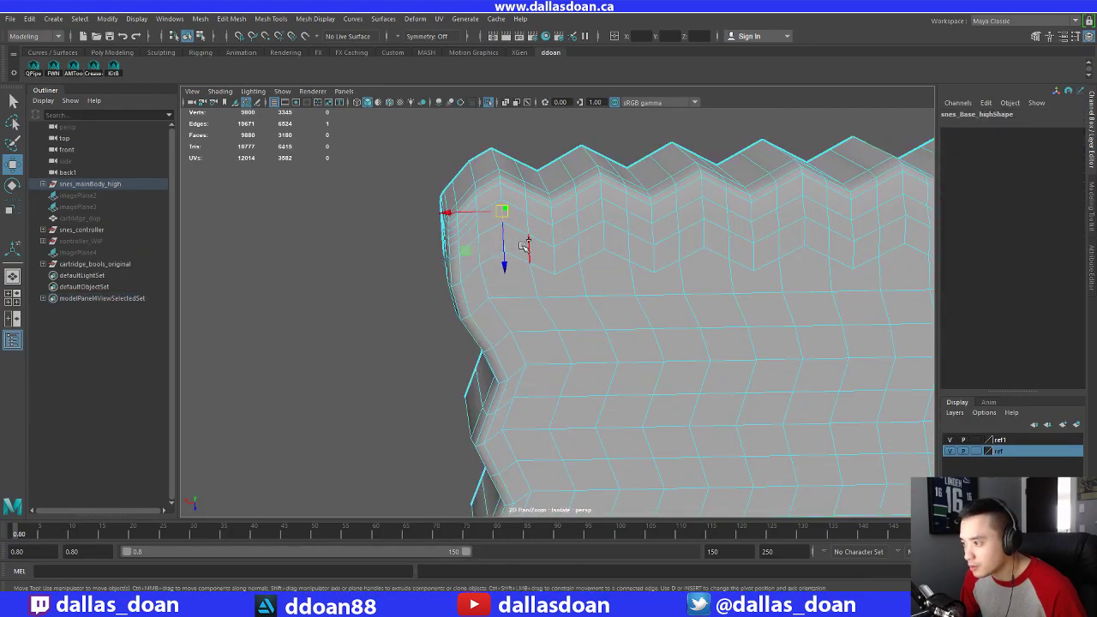
alt+drag(509, 242, 588, 259)
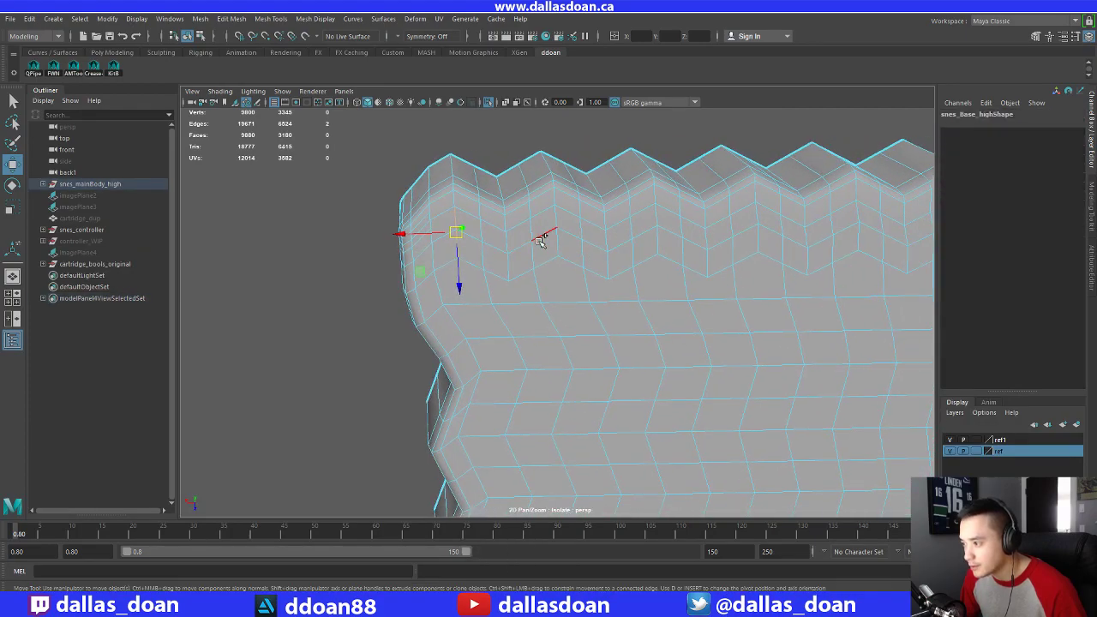
key(ctrl+z)
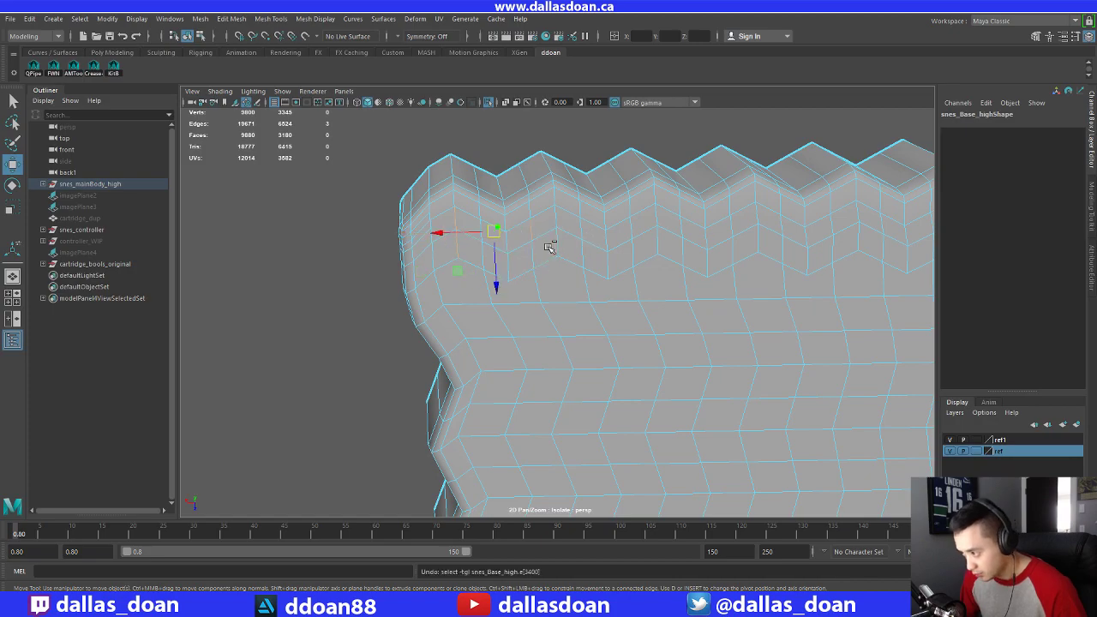
Add the alternate short cross edges along the zigzag rows, working from the corner towards the recessed wall section
shift+click(537, 248)
alt+drag(584, 250, 613, 272)
shift+click(582, 267)
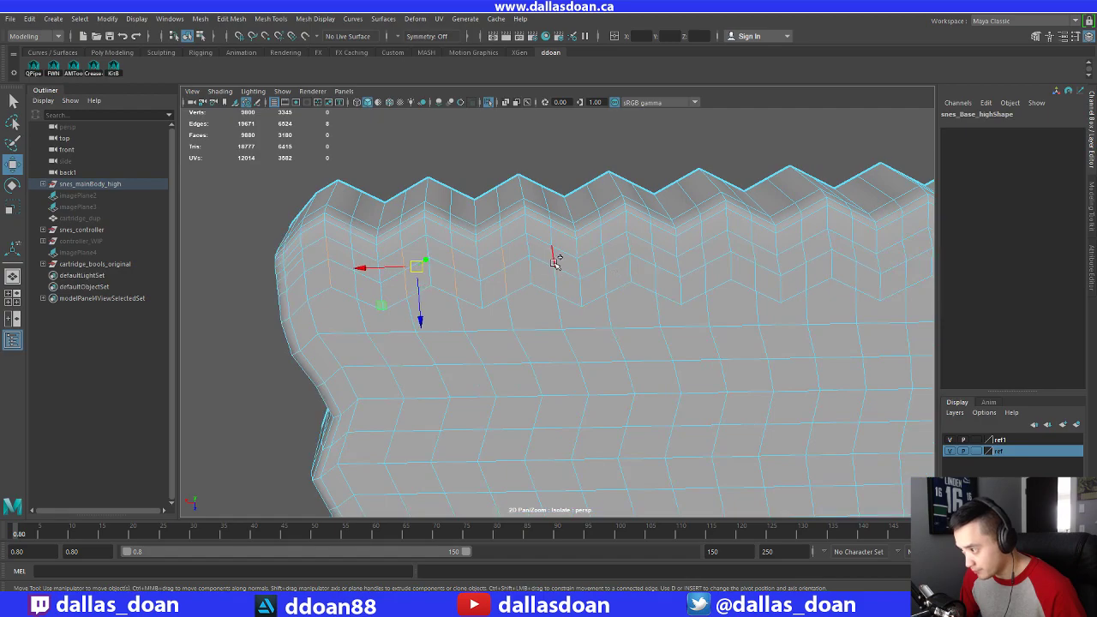
shift+click(604, 256)
shift+click(607, 278)
alt+middle_drag(681, 266, 617, 269)
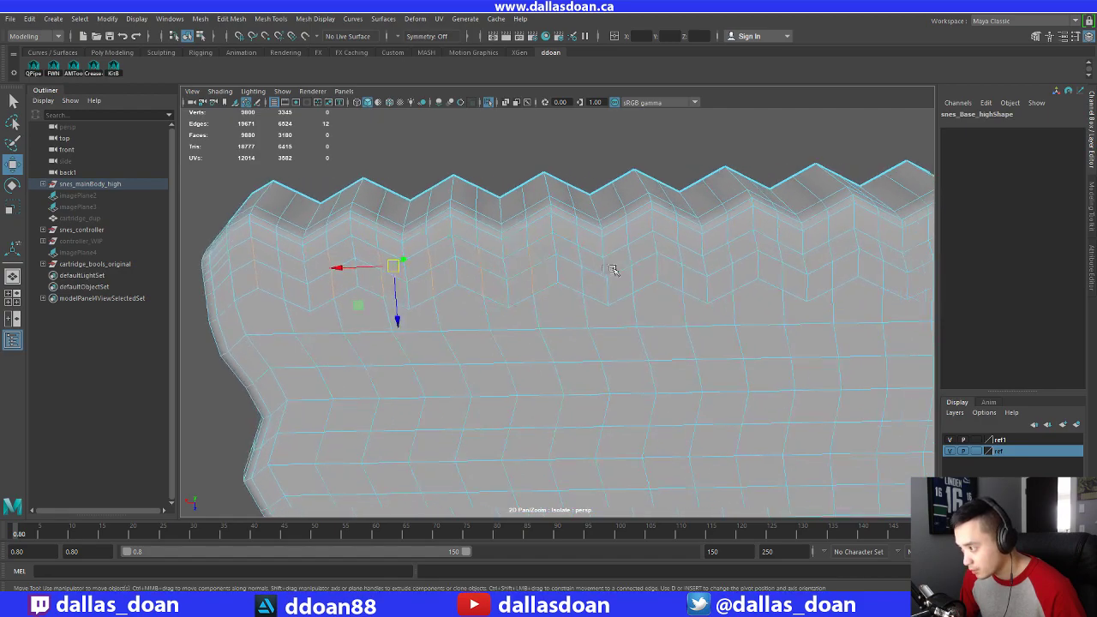
shift+click(587, 260)
shift+click(586, 279)
alt+middle_drag(685, 274, 536, 277)
shift+click(540, 260)
shift+click(547, 278)
shift+click(531, 267)
shift+click(535, 289)
shift+click(499, 261)
shift+click(502, 280)
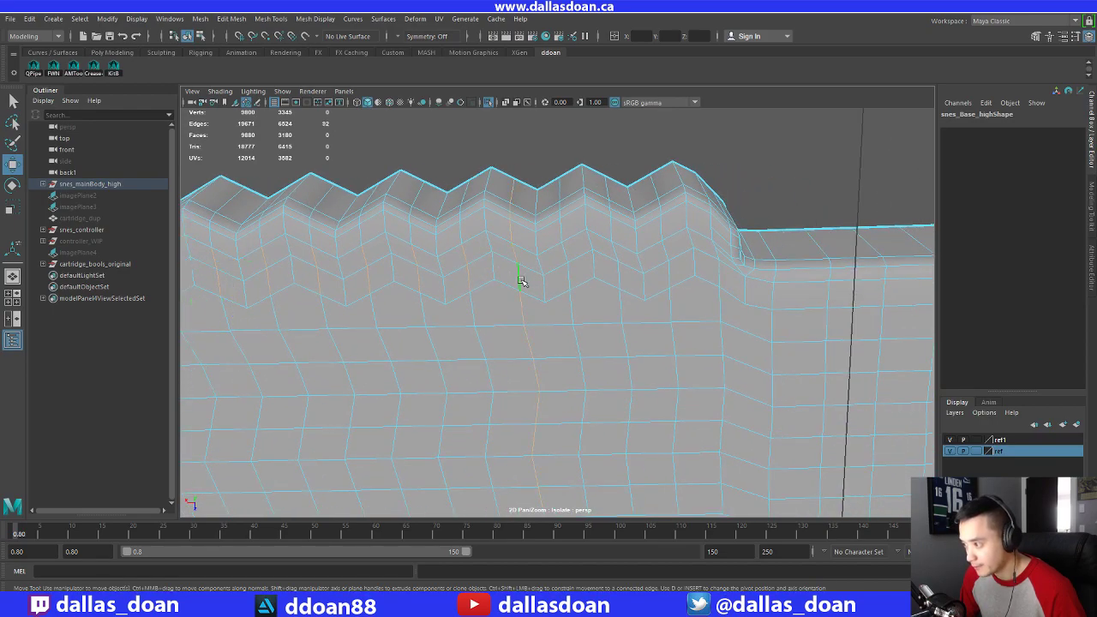
Replace the accidental loop selection with the remaining short cross edges up to the recess and delete the selected edges
key(ctrl+z)
key(ctrl+z)
shift+click(516, 255)
shift+click(519, 274)
alt+middle_drag(606, 278, 587, 272)
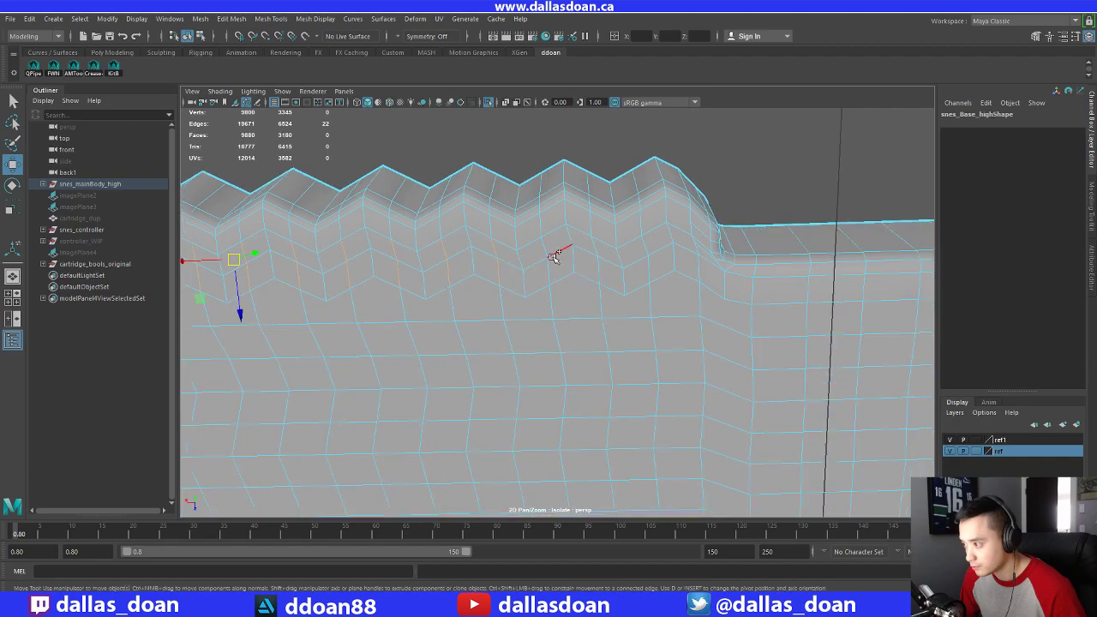
shift+click(565, 267)
alt+drag(572, 272, 554, 247)
shift+click(566, 264)
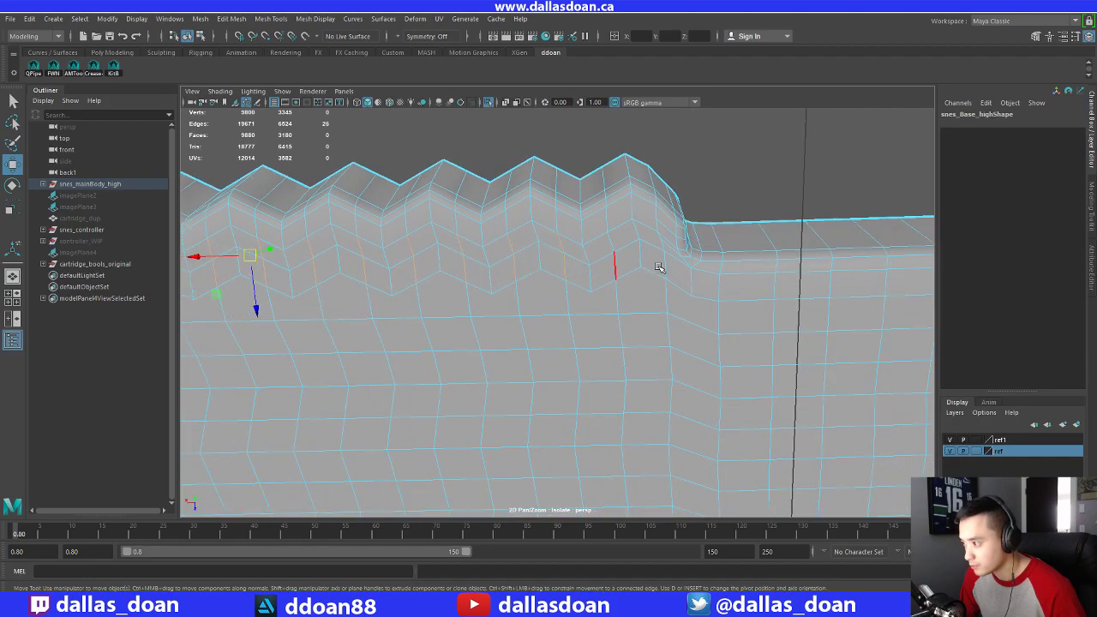
alt+drag(658, 267, 589, 254)
shift+right_drag(588, 240, 538, 274)
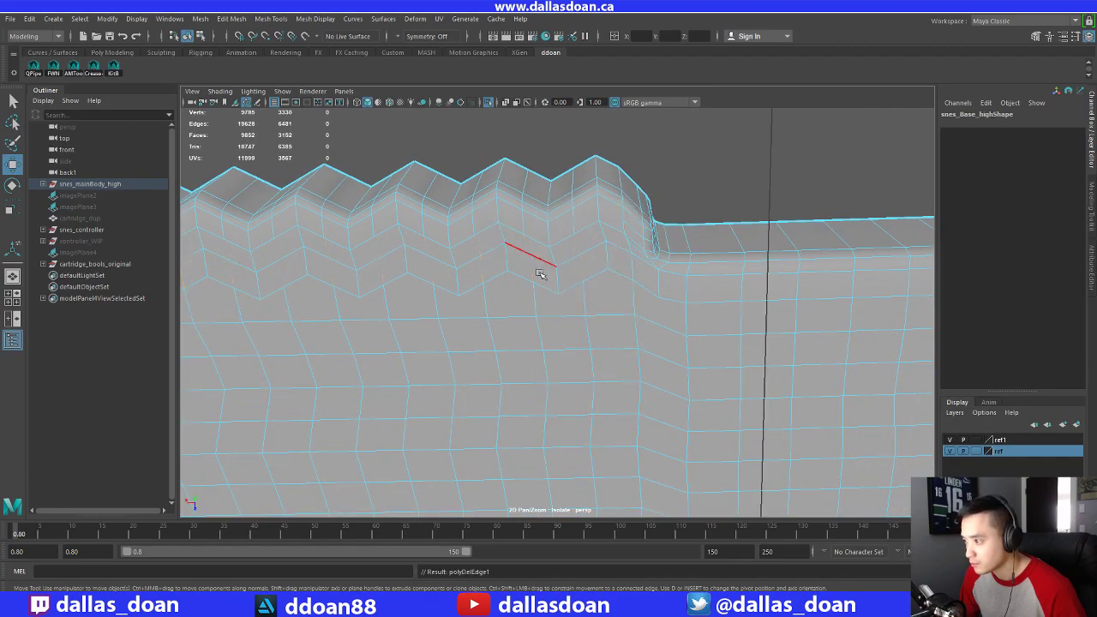
Undo the deletion of the short cross edges along the zigzag rows
scroll(541, 300, down, 5)
scroll(538, 315, up, 4)
alt+middle_drag(476, 326, 533, 308)
key(ctrl+z)
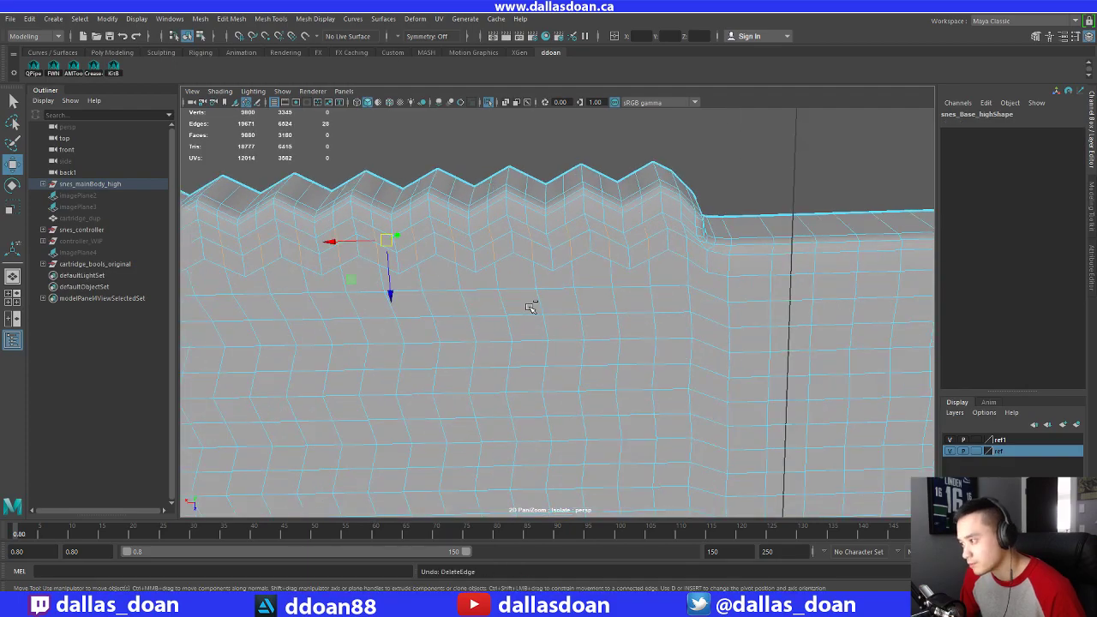
Deselect all cross edges except the two nearest the ridged corner and delete those two
alt+middle_drag(407, 311, 658, 311)
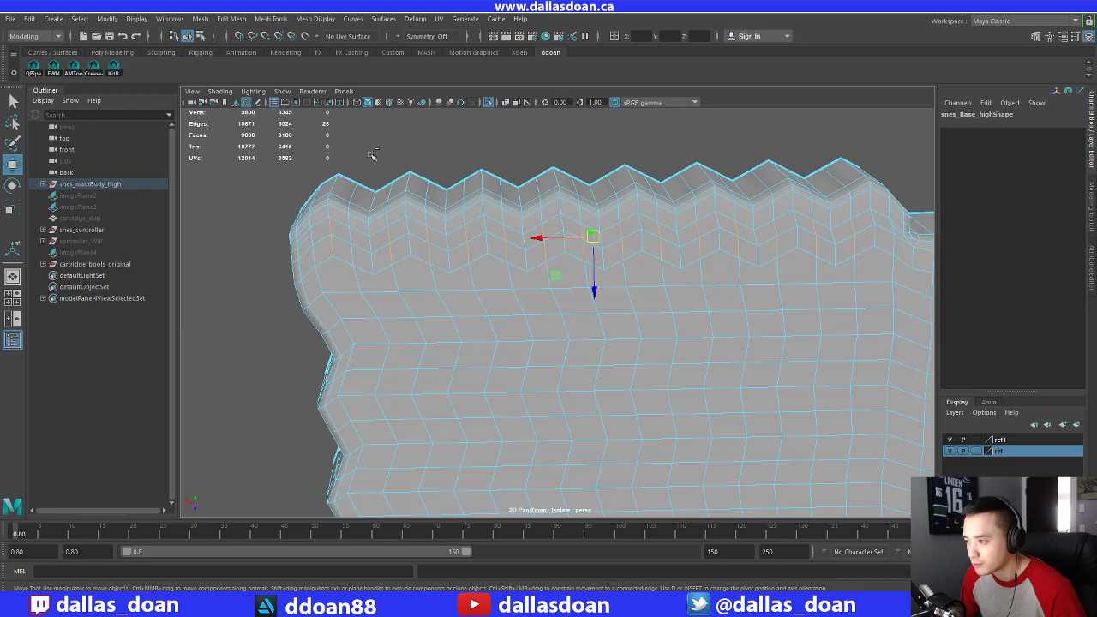
ctrl+drag(371, 155, 573, 325)
shift+right_drag(416, 262, 373, 269)
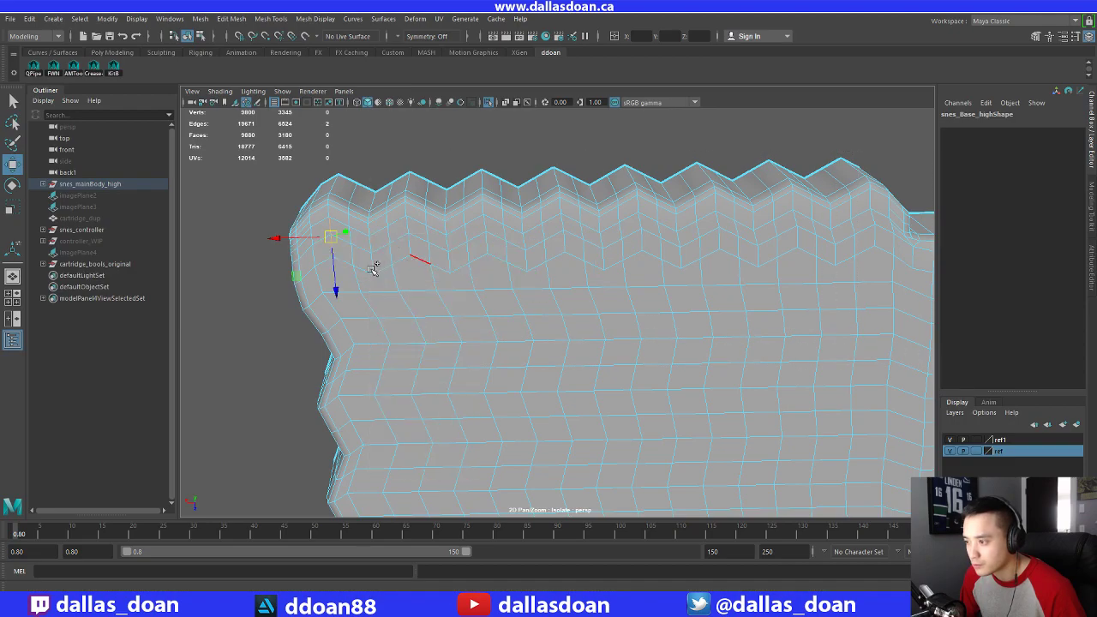
Select the short cross edges at the first bends of the two zigzag rows beside the corner
alt+middle_drag(403, 262, 452, 264)
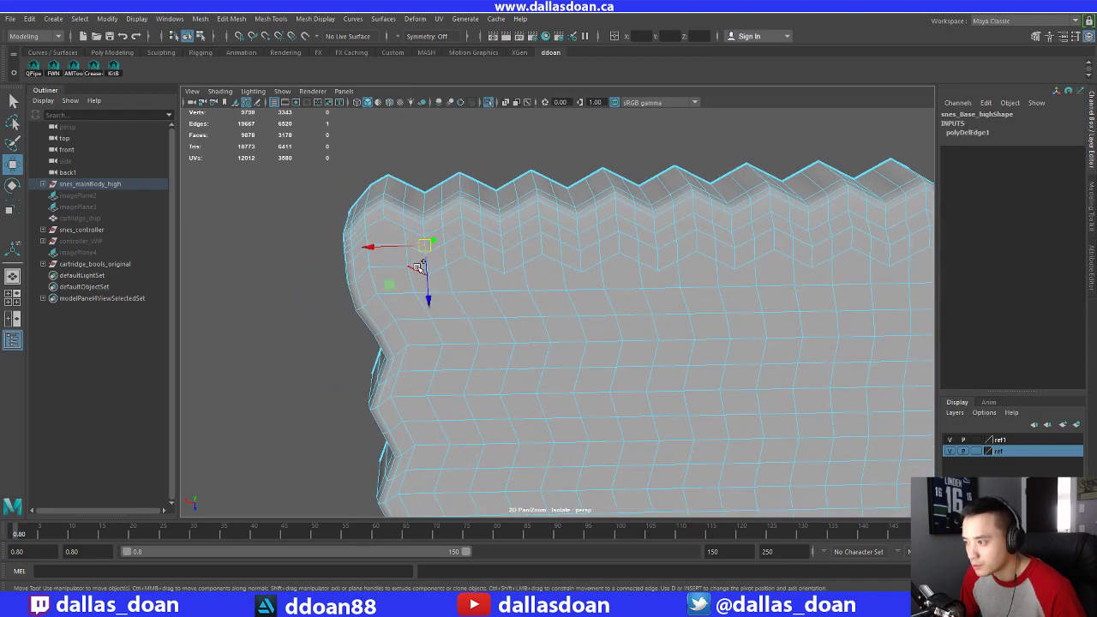
scroll(366, 242, up, 3)
shift+click(361, 230)
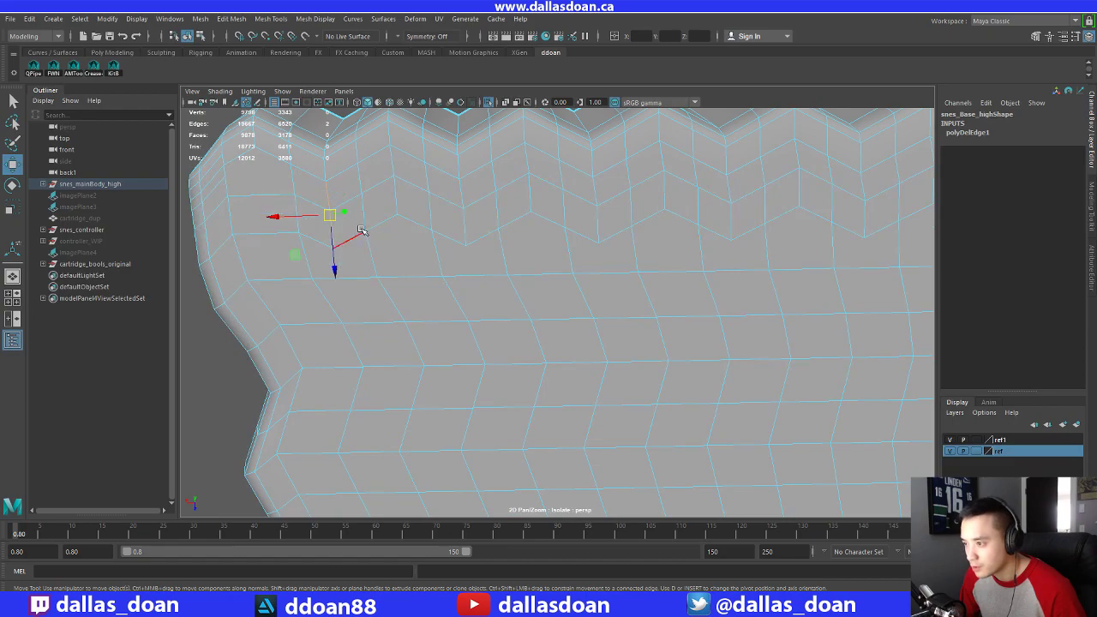
shift+click(408, 175)
shift+click(463, 194)
shift+click(465, 221)
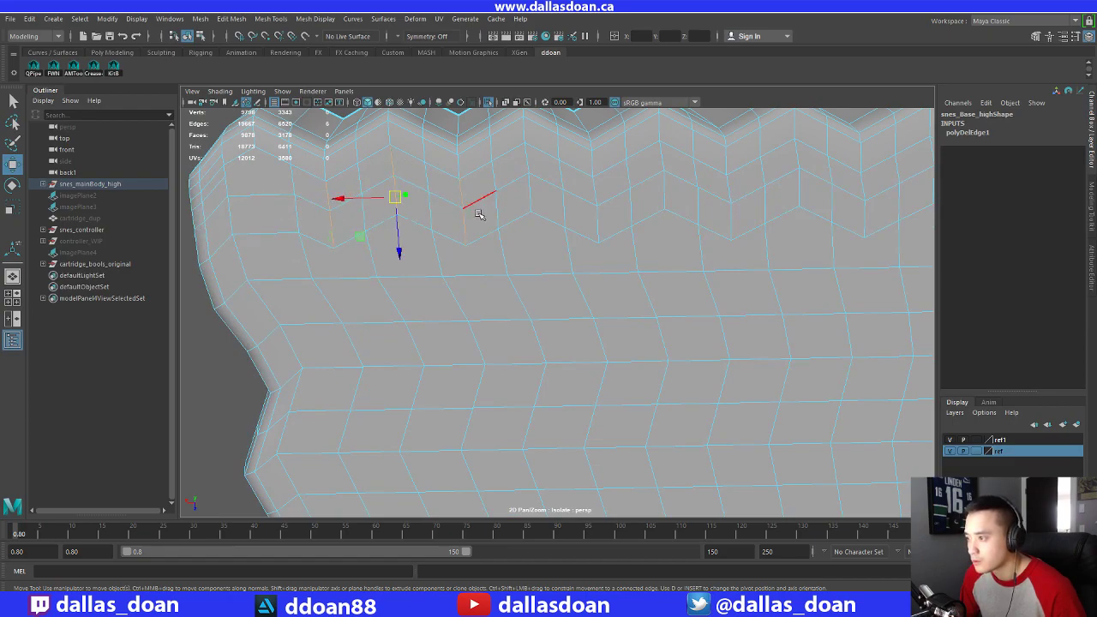
alt+middle_drag(583, 198, 552, 244)
shift+click(499, 236)
key(ctrl+z)
shift+click(496, 215)
shift+click(499, 237)
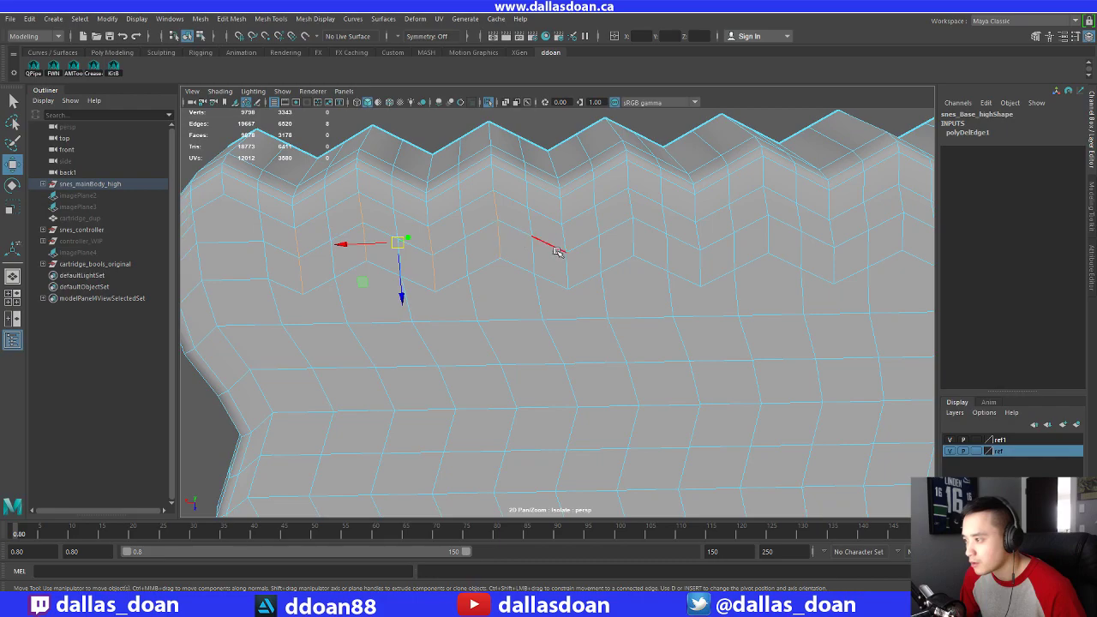
Extend the selection with the paired cross edges at the bends along the middle of the zigzag rows
shift+click(565, 241)
shift+click(567, 268)
alt+middle_drag(653, 262, 583, 276)
shift+click(560, 224)
shift+click(562, 252)
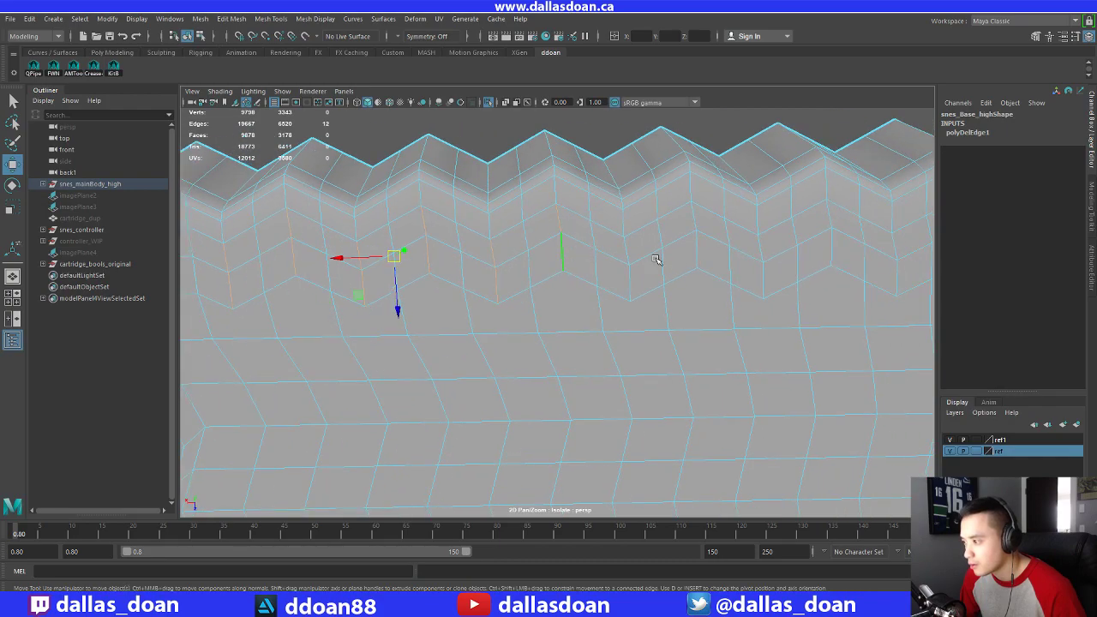
alt+middle_drag(685, 262, 531, 262)
shift+click(514, 250)
shift+click(516, 281)
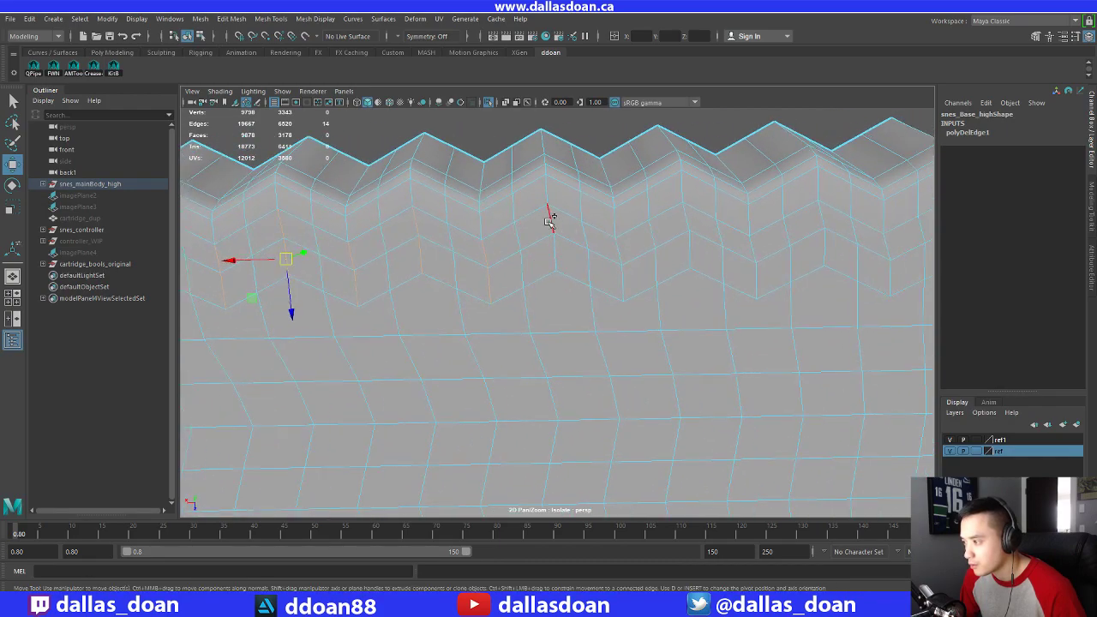
shift+click(551, 217)
shift+click(556, 249)
Add the paired cross edges at the zigzag bends approaching the recessed wall section
alt+middle_drag(649, 250, 560, 254)
shift+click(543, 256)
shift+click(544, 292)
shift+click(547, 226)
shift+click(549, 253)
shift+click(573, 257)
shift+click(579, 287)
alt+drag(579, 287, 607, 266)
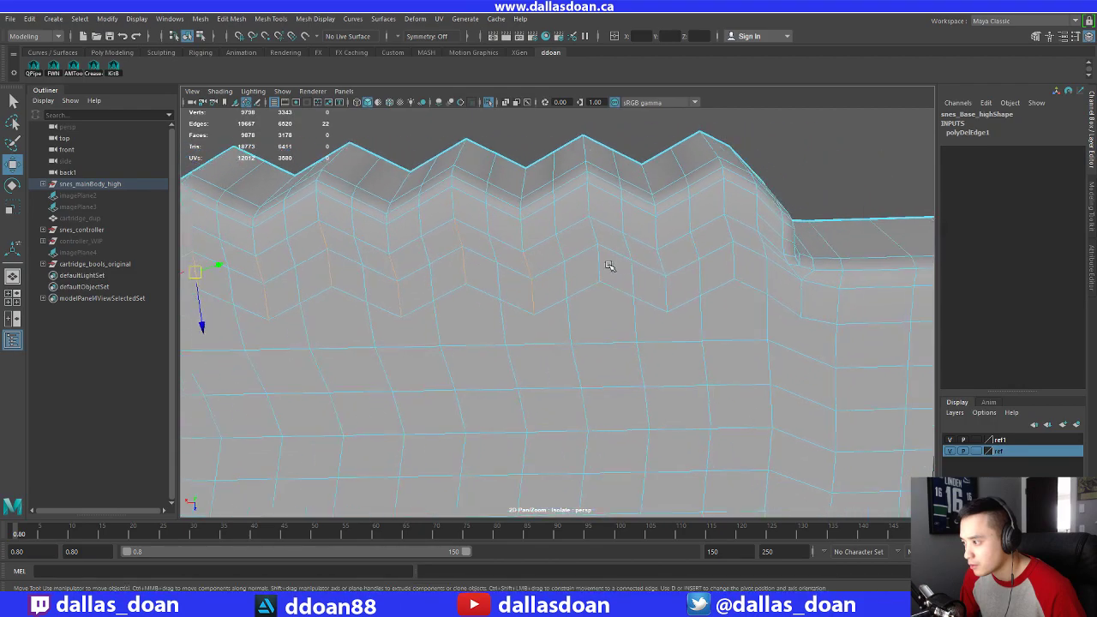
shift+click(599, 238)
shift+click(601, 265)
Add the last cross edges beside the recess and delete all the selected zigzag cross edges
alt+middle_drag(673, 265, 612, 252)
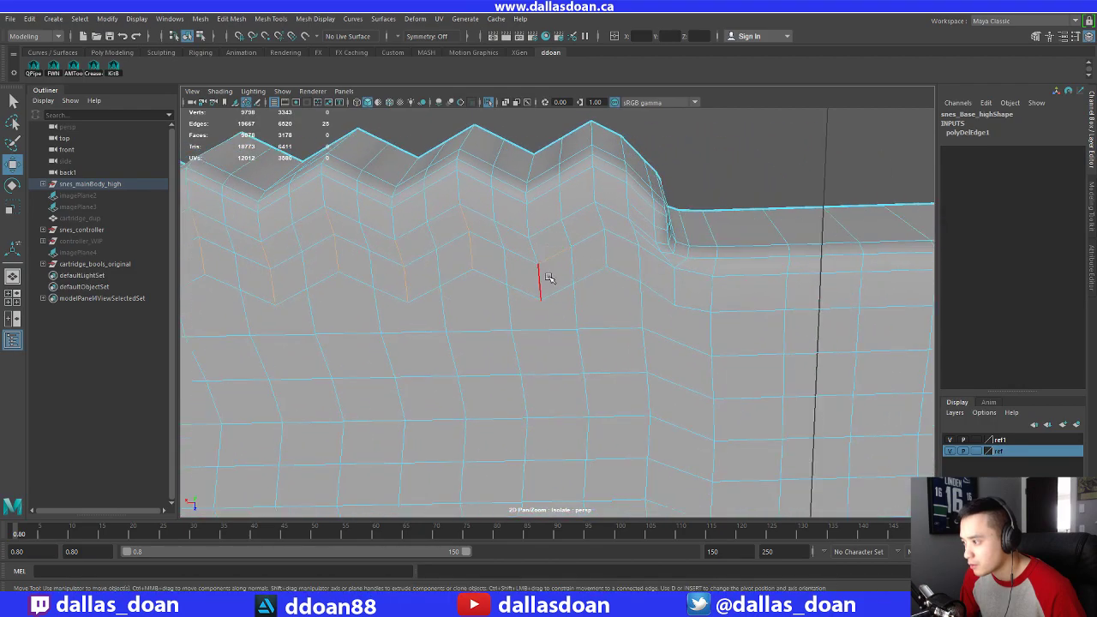
shift+click(538, 253)
alt+drag(538, 253, 612, 275)
shift+click(578, 260)
alt+right_drag(579, 260, 492, 339)
alt+middle_drag(492, 339, 623, 302)
shift+right_drag(613, 253, 567, 270)
Select the alternate short edges crossing the zigzag row on the base's opposite ridged side, starting at its corner, and delete them
alt+drag(568, 268, 435, 291)
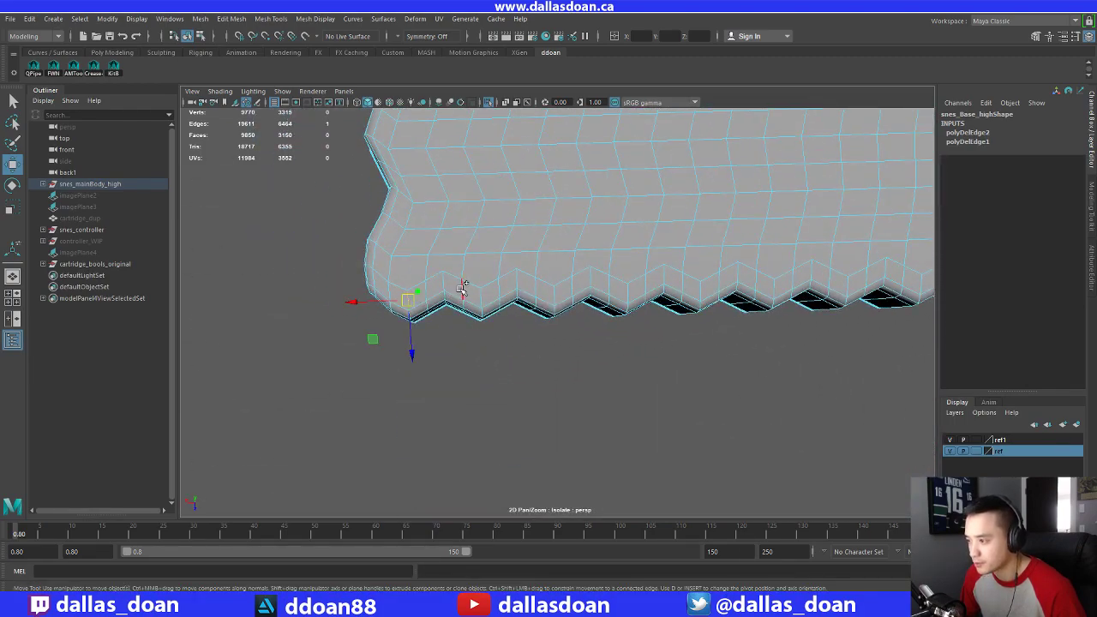
shift+click(461, 289)
shift+click(517, 283)
shift+click(580, 287)
key(ctrl+z)
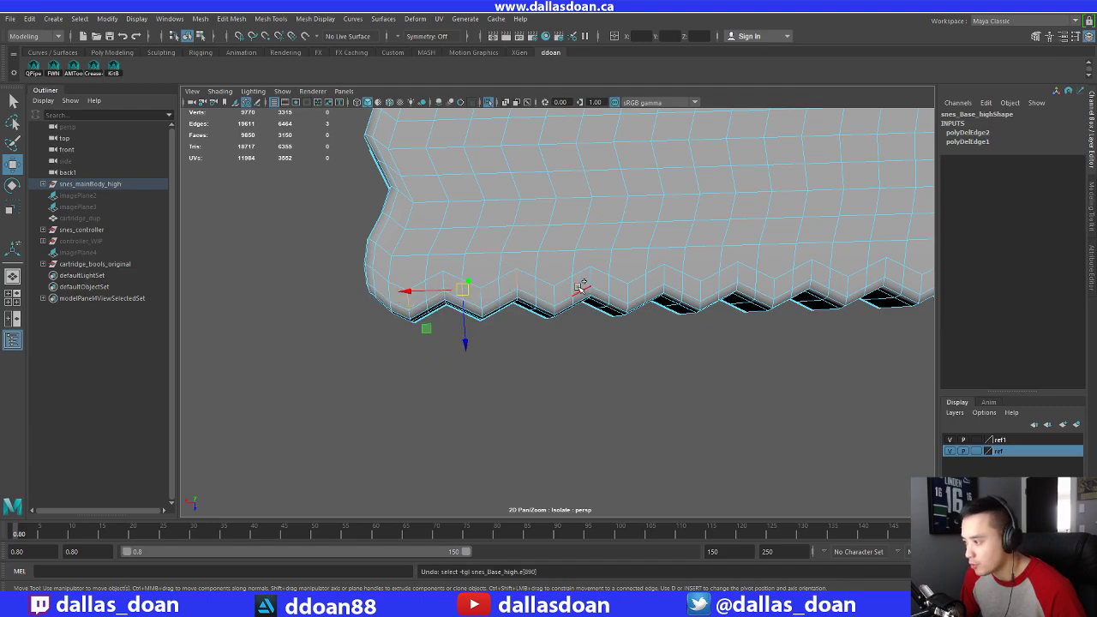
alt+drag(581, 287, 594, 291)
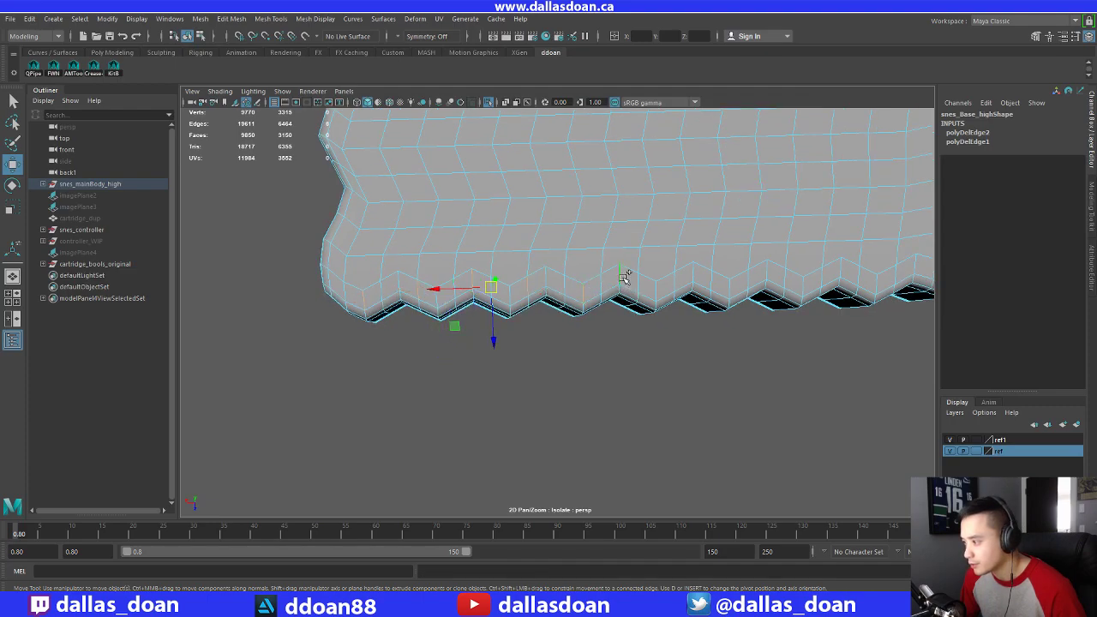
alt+drag(664, 287, 587, 301)
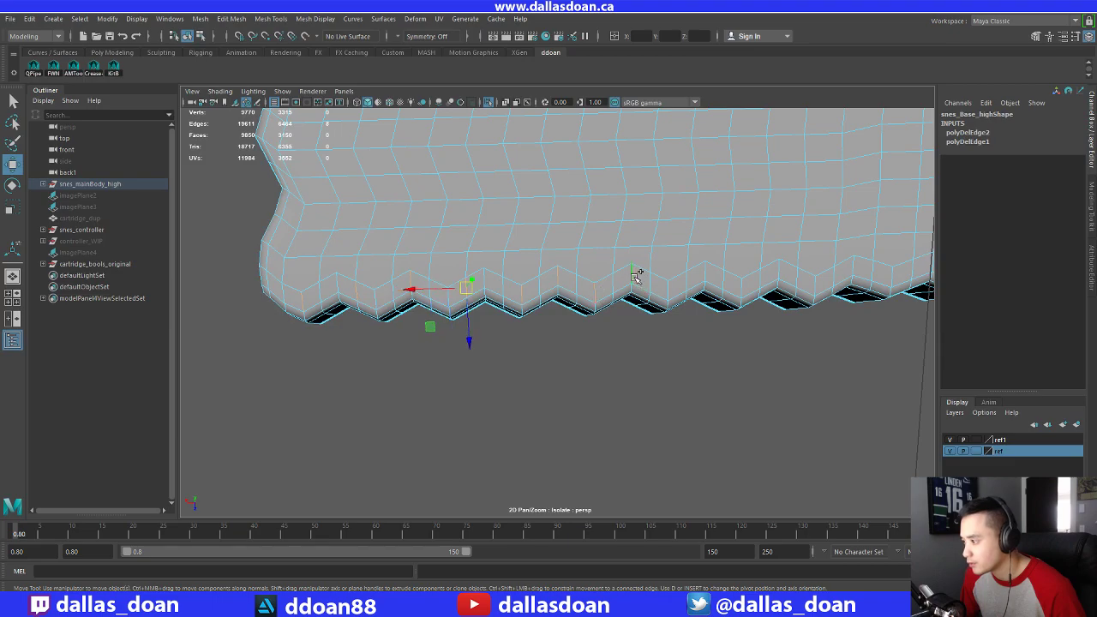
alt+drag(664, 287, 559, 290)
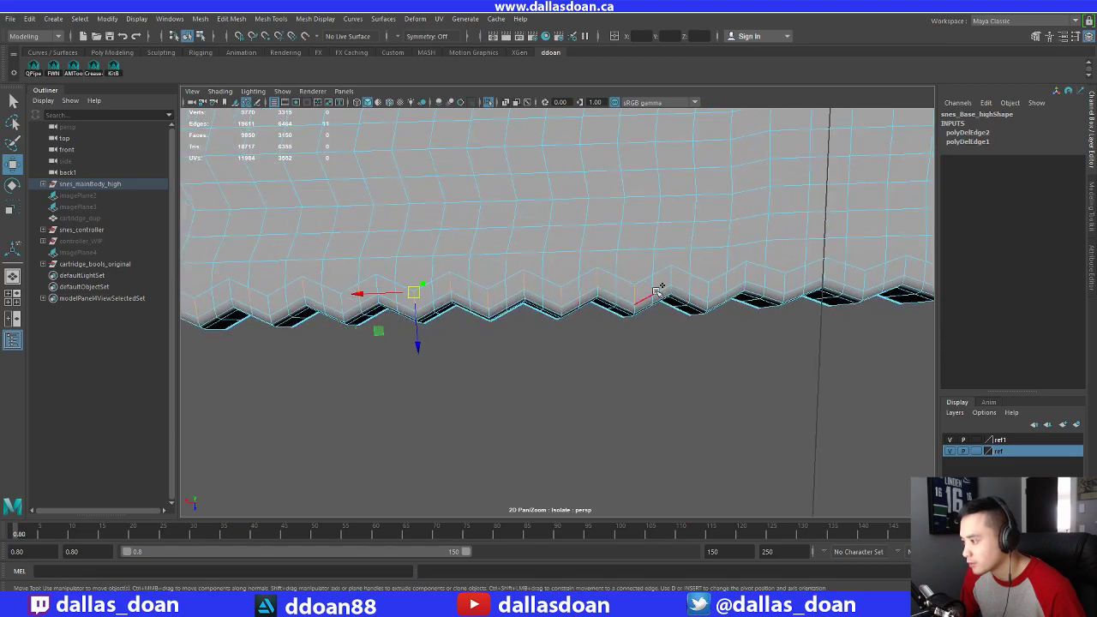
alt+drag(657, 289, 582, 291)
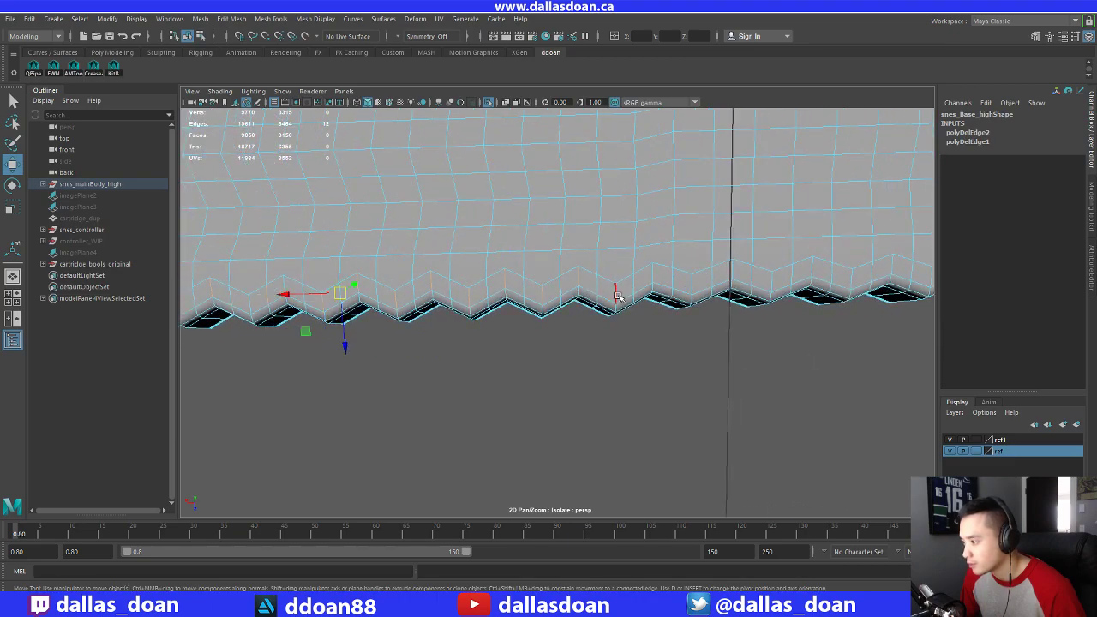
shift+right_drag(622, 282, 574, 299)
Continue selecting alternate short edges crossing the zigzag row along the middle of the ridged side
alt+middle_drag(620, 299, 585, 298)
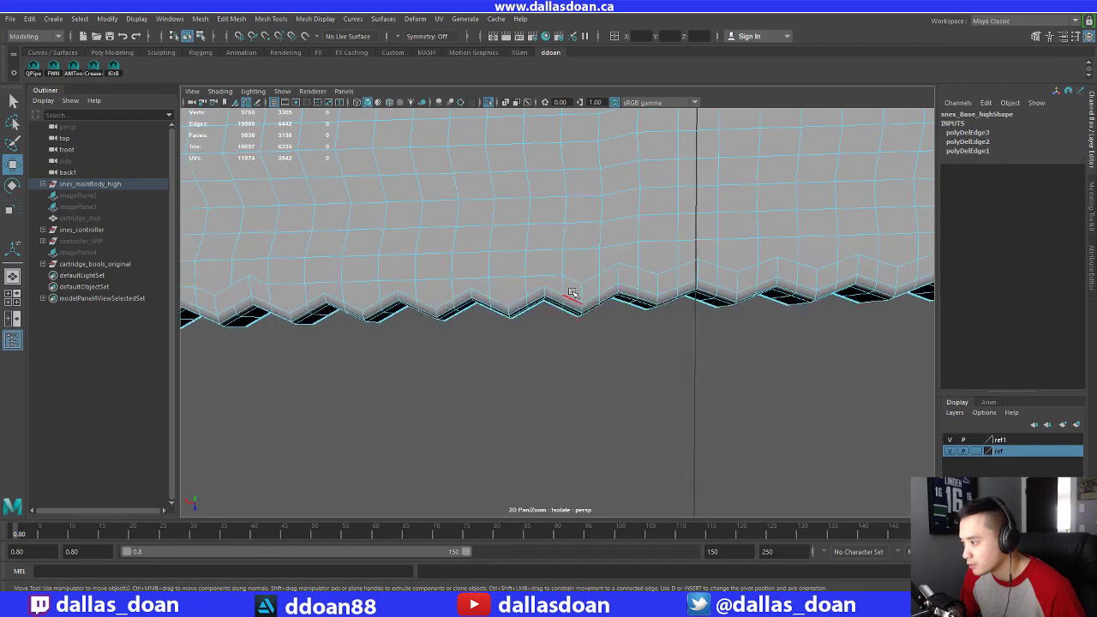
click(580, 294)
alt+middle_drag(672, 279, 614, 280)
shift+click(564, 277)
shift+click(606, 284)
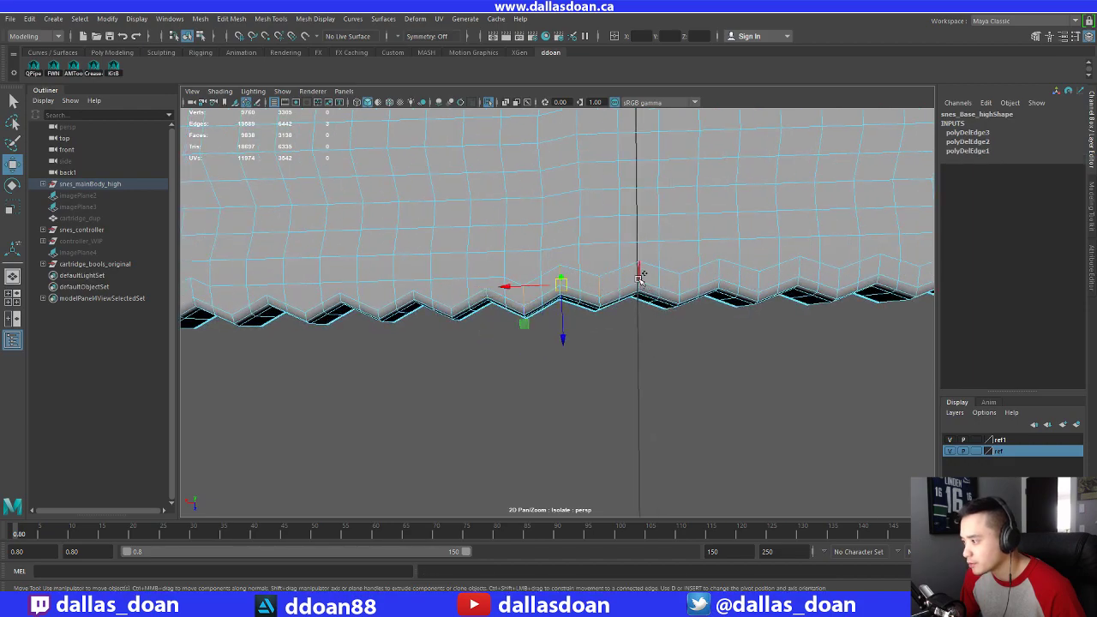
shift+click(642, 272)
alt+middle_drag(740, 281, 666, 287)
shift+click(608, 288)
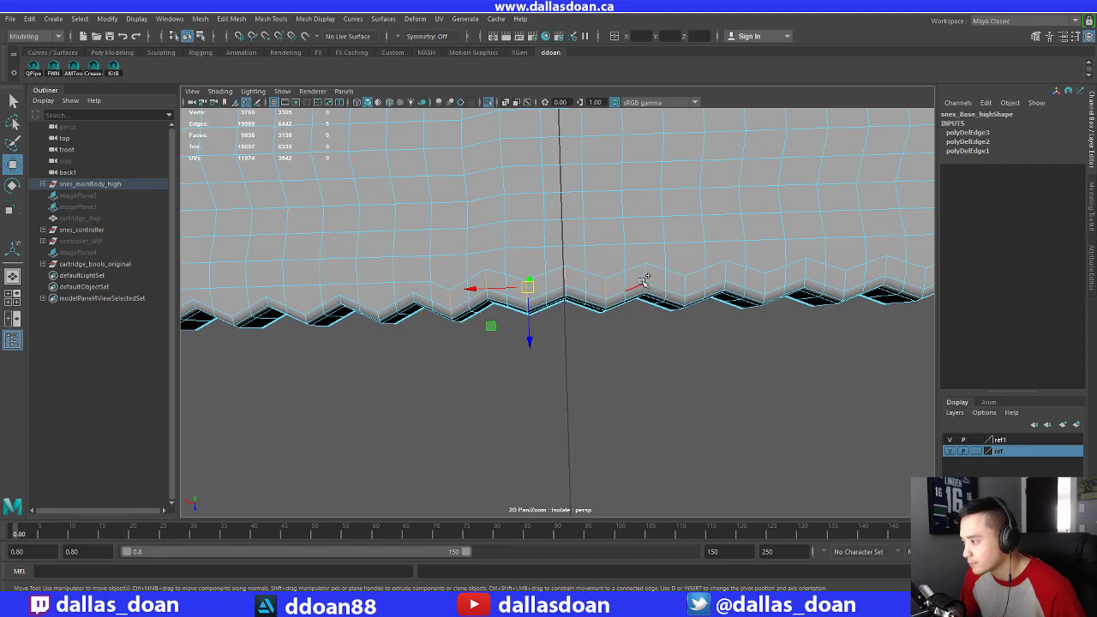
alt+drag(647, 281, 662, 286)
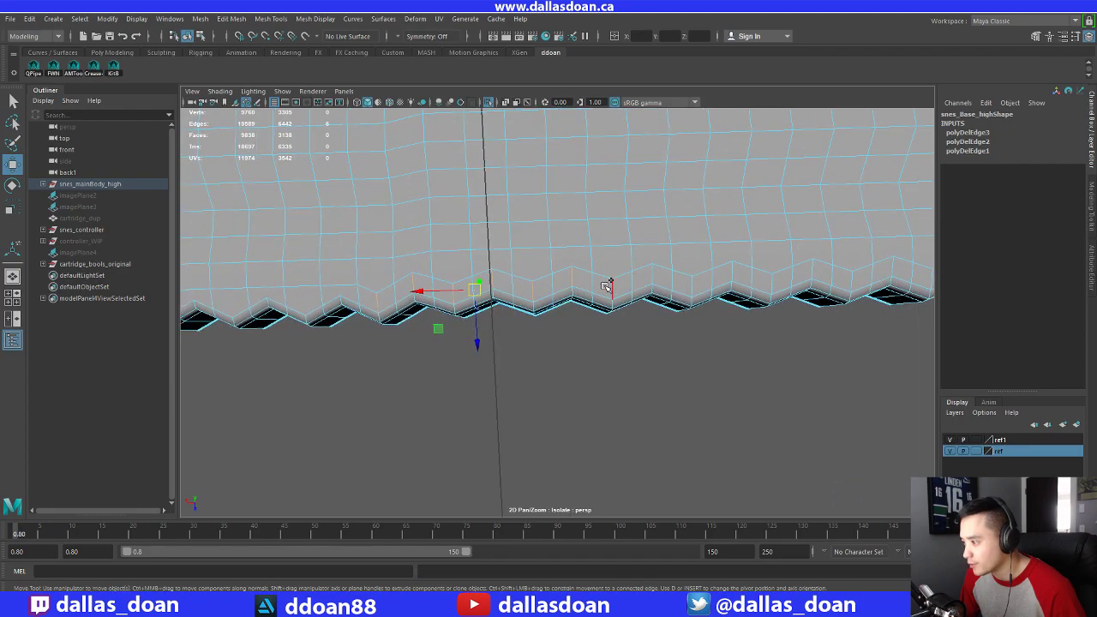
shift+click(690, 283)
shift+click(698, 286)
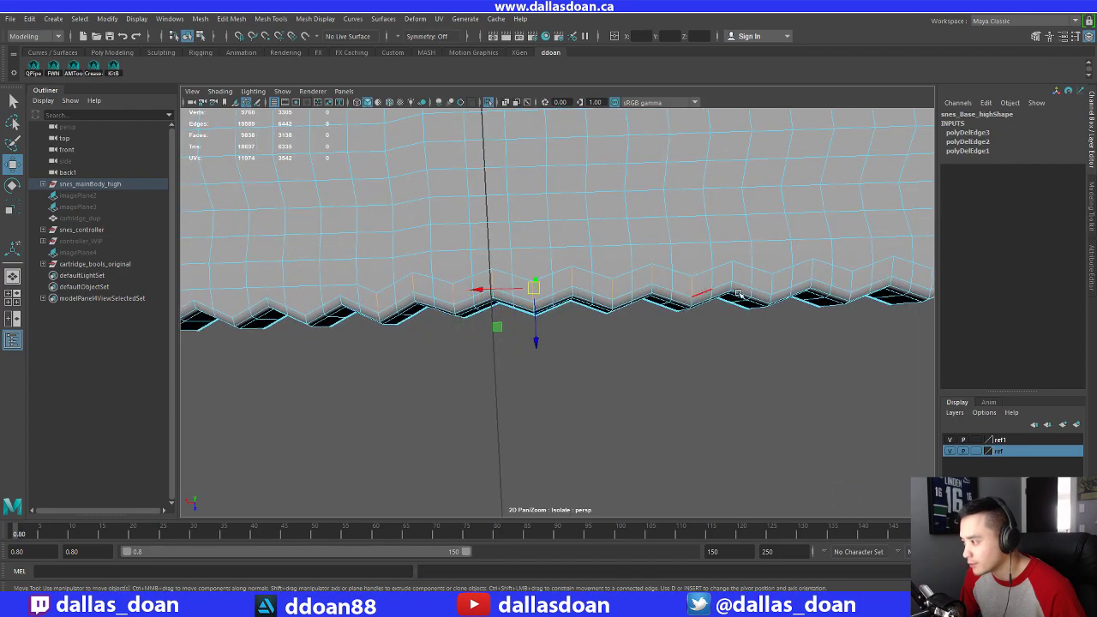
Add the remaining alternate cross edges along the zigzag row up to the base's far corner and delete all the selected edges
alt+drag(698, 286, 636, 300)
shift+click(644, 283)
shift+click(685, 285)
alt+middle_drag(800, 276, 656, 286)
shift+click(575, 283)
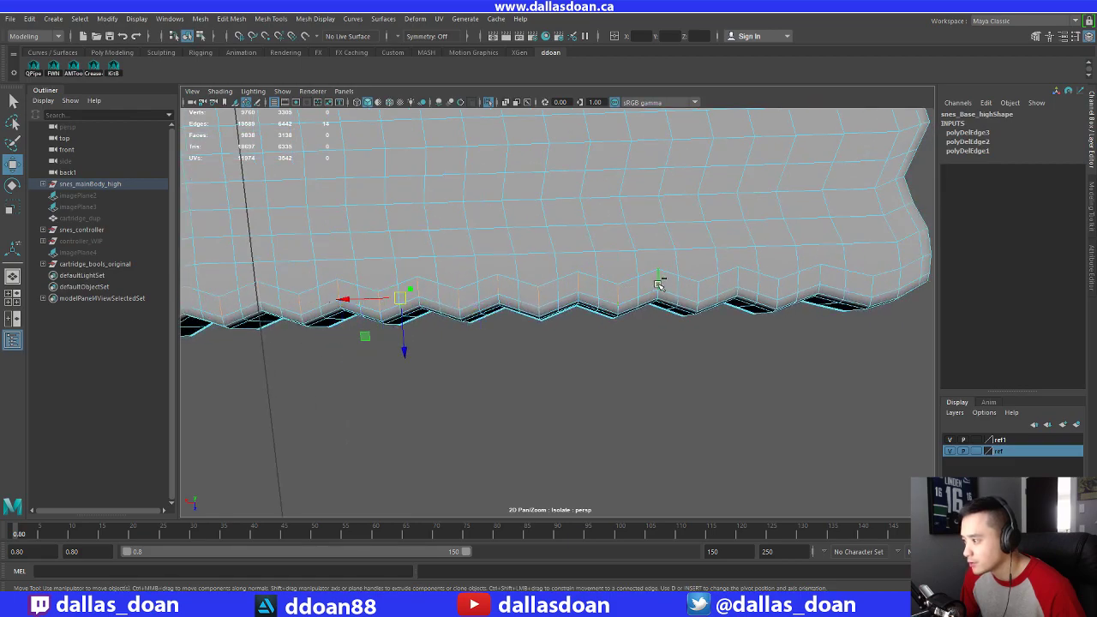
shift+click(702, 289)
alt+drag(703, 289, 621, 300)
shift+click(716, 293)
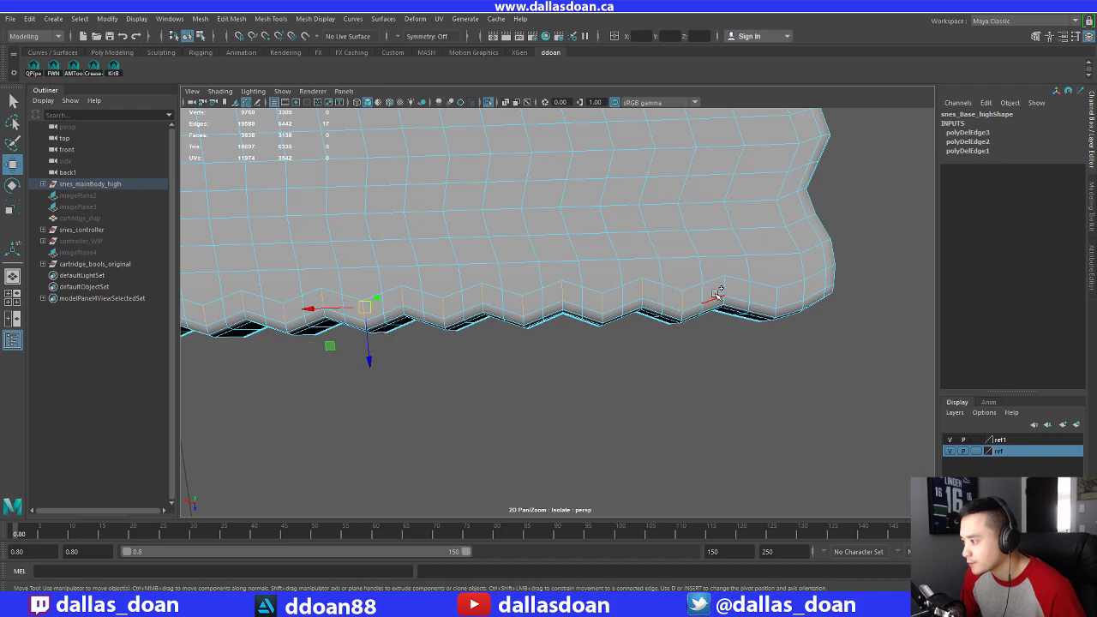
shift+click(758, 291)
shift+click(782, 296)
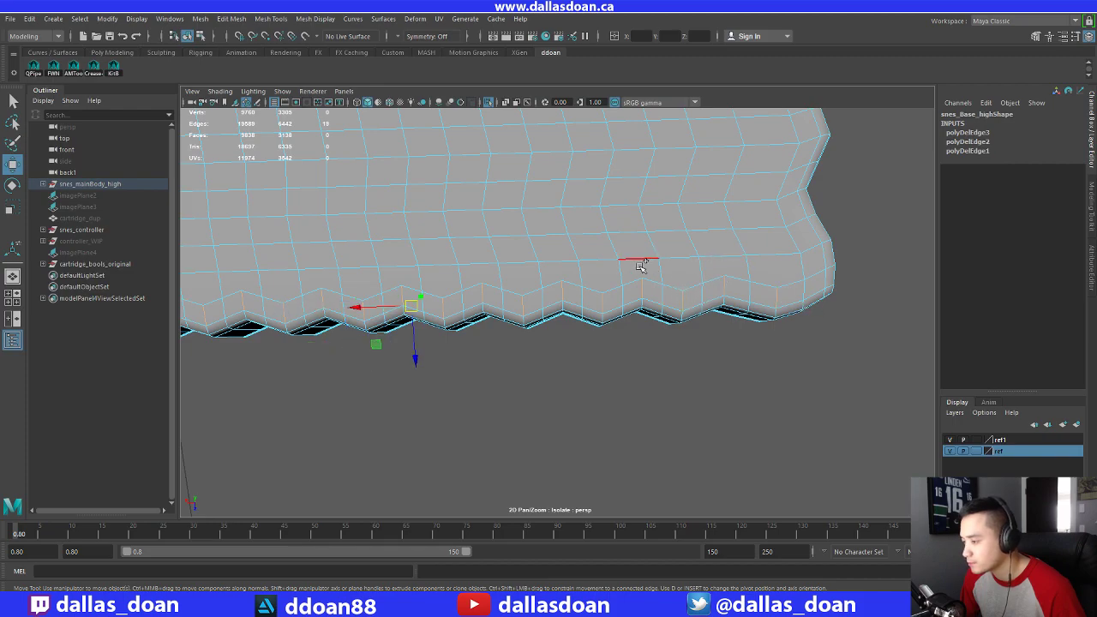
key(ctrl+Delete)
Select the two surplus short edges on the last ridge beside the recessed wall section and delete them
alt+drag(612, 265, 553, 309)
alt+middle_drag(420, 275, 541, 320)
alt+right_drag(541, 320, 671, 296)
alt+middle_drag(677, 197, 698, 317)
alt+right_drag(698, 317, 605, 325)
alt+drag(606, 326, 611, 307)
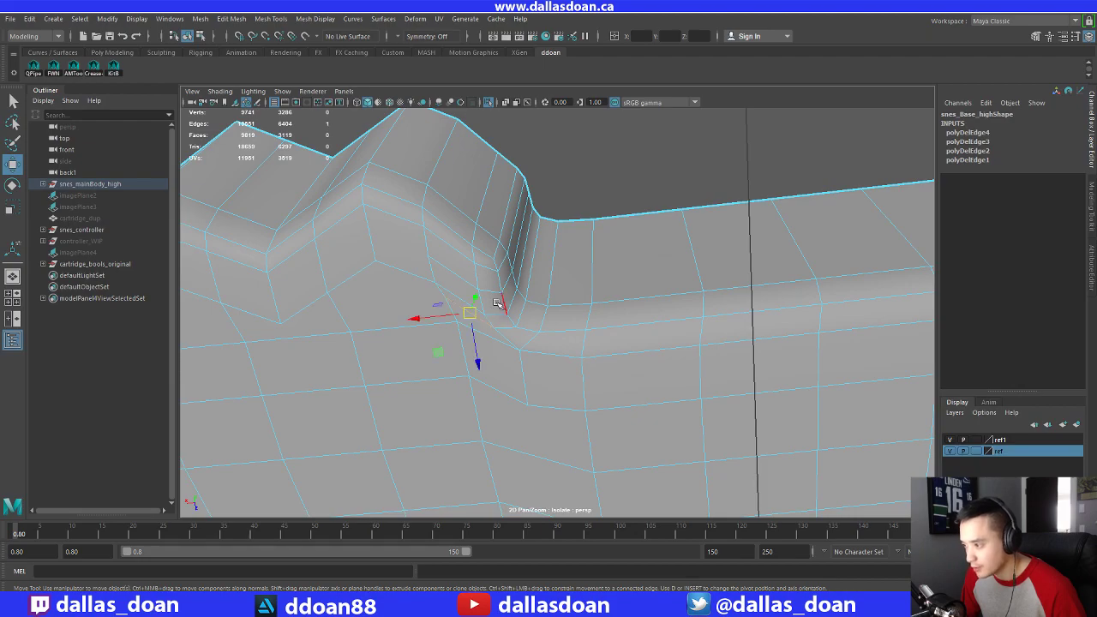
alt+drag(456, 275, 406, 265)
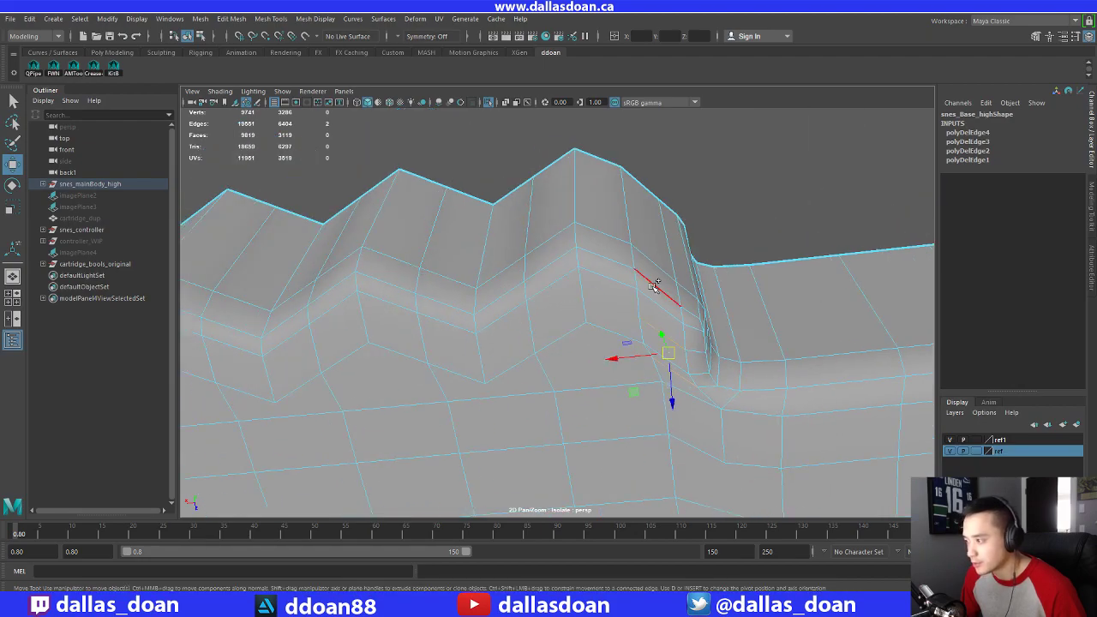
shift+right_drag(656, 286, 600, 304)
Delete two single surplus edges at the base's rounded ridged corner, one after the other
alt+right_drag(600, 305, 524, 331)
alt+drag(525, 330, 599, 293)
alt+middle_drag(411, 265, 521, 274)
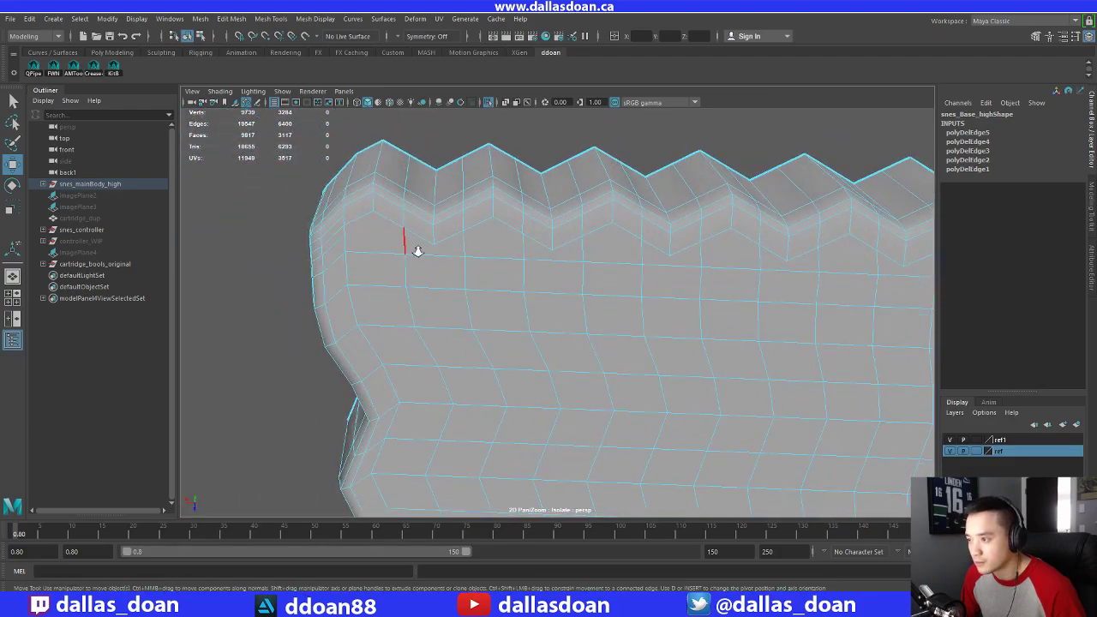
mouse_move(417, 251)
alt+mouse_down()
mouse_move(406, 240)
mouse_move(419, 242)
mouse_move(375, 264)
mouse_move(432, 265)
alt+mouse_up()
key(Delete)
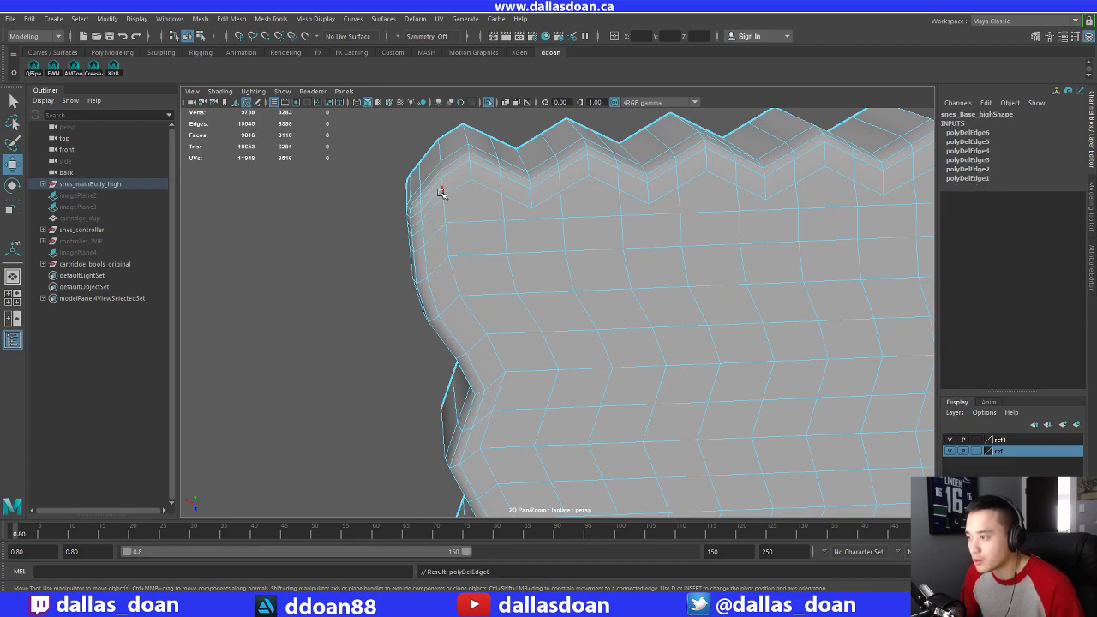
key(Delete)
Select the surplus edges running along the rim of the corner block at the recess's end and delete them
alt+drag(551, 251, 727, 264)
alt+middle_drag(727, 264, 591, 291)
alt+right_drag(591, 291, 840, 272)
alt+middle_drag(810, 200, 731, 214)
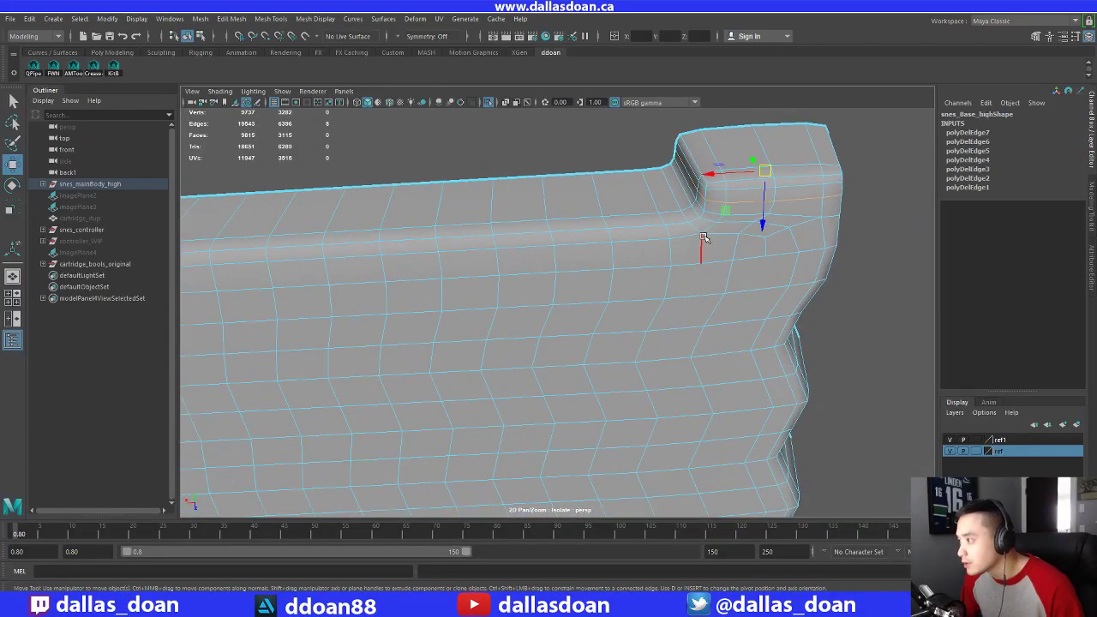
key(Delete)
Return to object mode, select the whole base mesh and delete its construction history
mouse_move(702, 245)
alt+mouse_down()
mouse_move(685, 240)
mouse_move(677, 276)
mouse_move(625, 283)
mouse_move(625, 240)
mouse_move(645, 274)
mouse_move(526, 282)
mouse_move(587, 245)
mouse_move(502, 226)
mouse_move(474, 268)
mouse_move(502, 254)
mouse_move(482, 221)
mouse_move(494, 251)
mouse_move(582, 277)
mouse_move(553, 245)
mouse_move(514, 249)
mouse_move(627, 307)
mouse_move(629, 292)
mouse_move(591, 317)
mouse_move(580, 313)
mouse_move(597, 254)
alt+mouse_up()
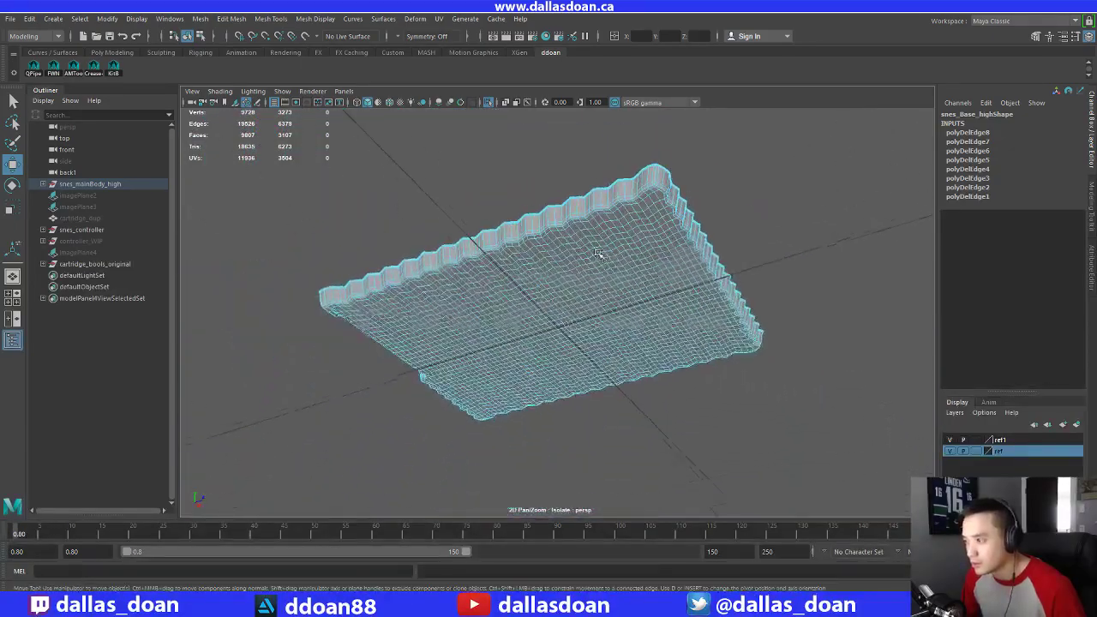
click(589, 292)
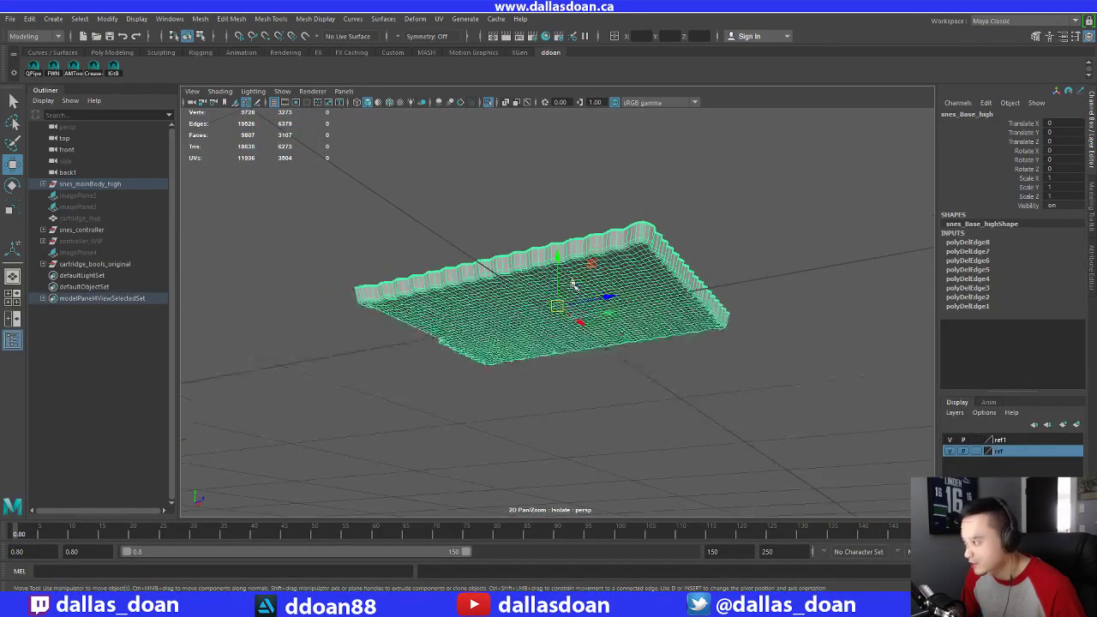
key(alt+shift+d)
mouse_move(574, 283)
alt+mouse_down()
mouse_move(573, 269)
mouse_move(519, 267)
mouse_move(676, 273)
mouse_move(649, 237)
mouse_move(550, 301)
alt+mouse_up()
scroll(574, 261, up, 4)
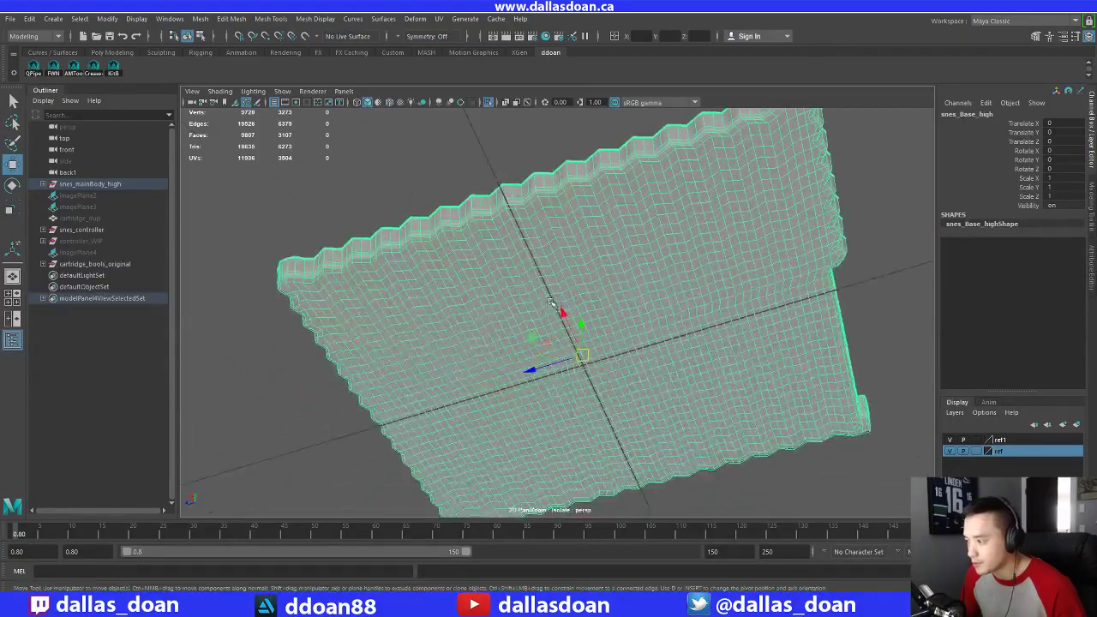
Switch to edge selection and select the starting edge of an inner column beside the underside's rounded ridged corner
mouse_move(636, 301)
alt+mouse_down()
mouse_move(499, 362)
mouse_move(593, 285)
alt+mouse_up()
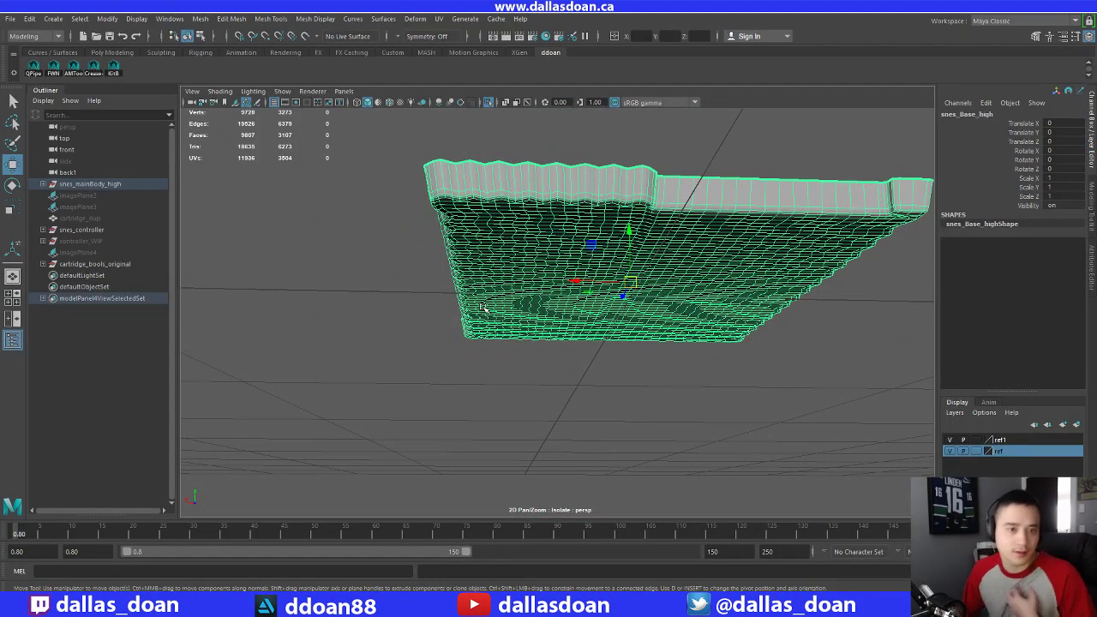
alt+drag(513, 361, 402, 205)
alt+middle_drag(403, 205, 539, 264)
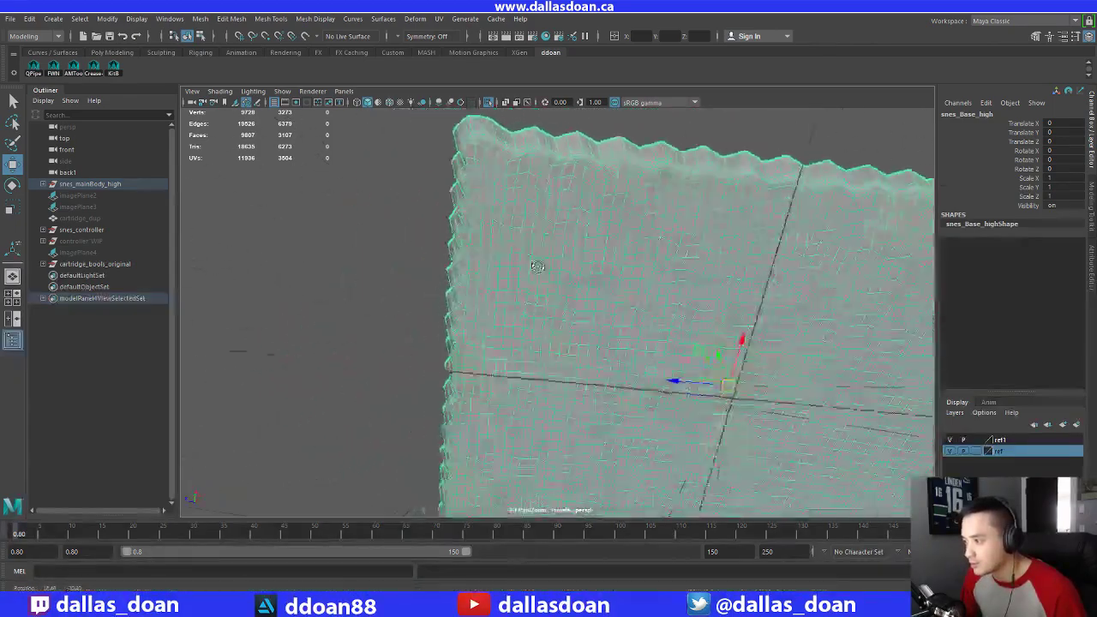
alt+drag(539, 265, 577, 331)
alt+right_drag(577, 330, 638, 344)
alt+drag(638, 344, 538, 234)
right_drag(519, 197, 519, 164)
alt+right_drag(446, 159, 464, 163)
alt+middle_drag(463, 163, 485, 194)
alt+drag(485, 194, 525, 259)
click(460, 173)
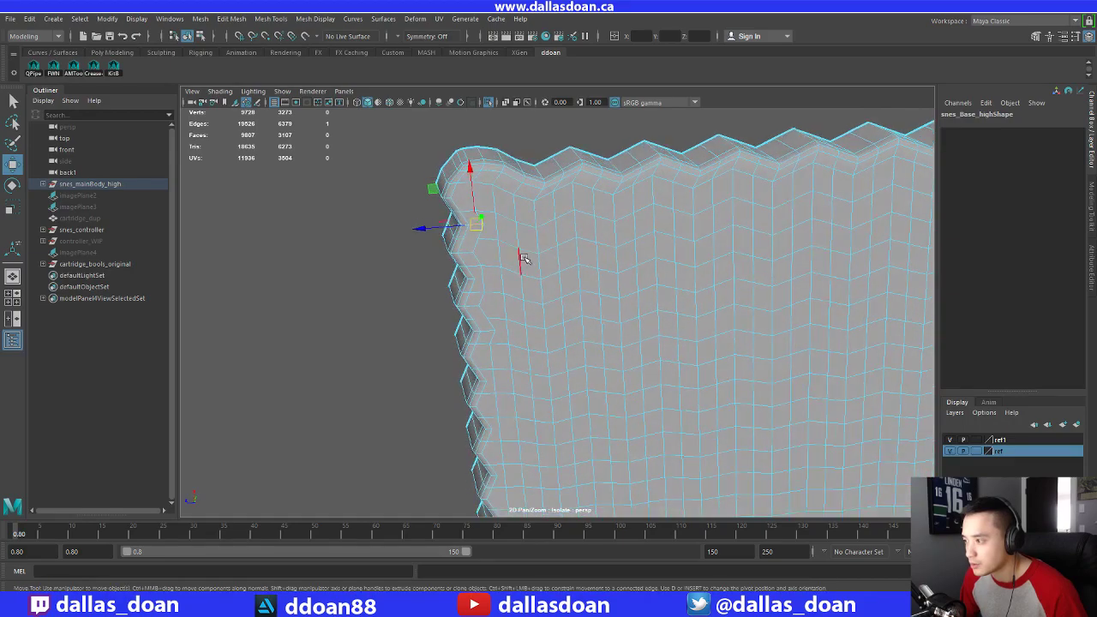
alt+drag(504, 207, 496, 200)
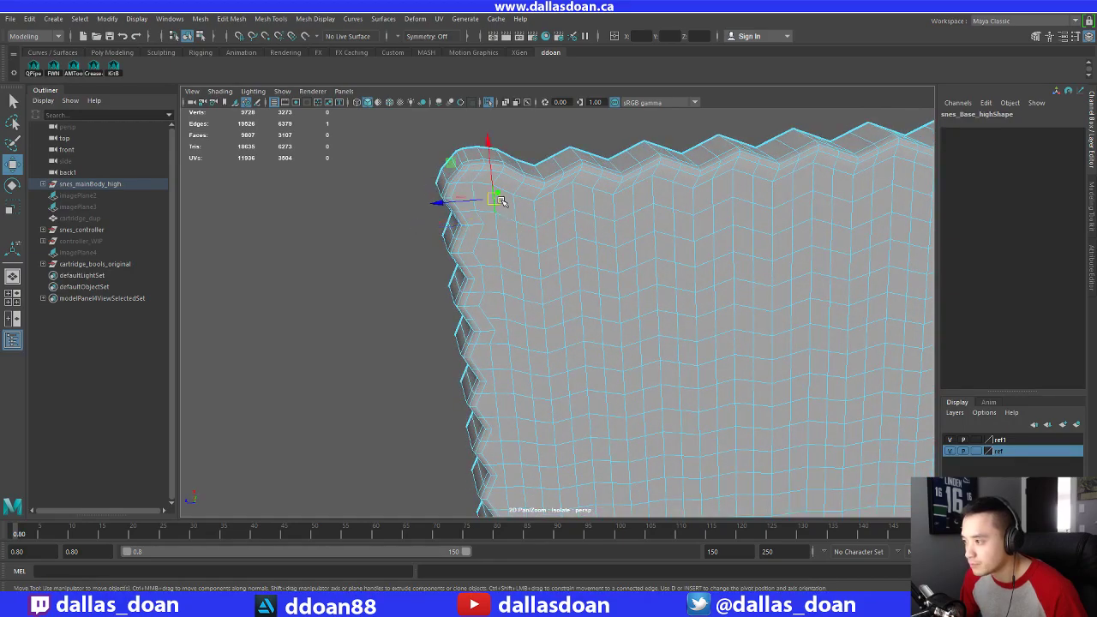
Extend the selection along that edge's whole column across the underside to the opposite ridged rim
scroll(575, 374, down, 3)
alt+drag(574, 374, 601, 331)
scroll(627, 364, down, 4)
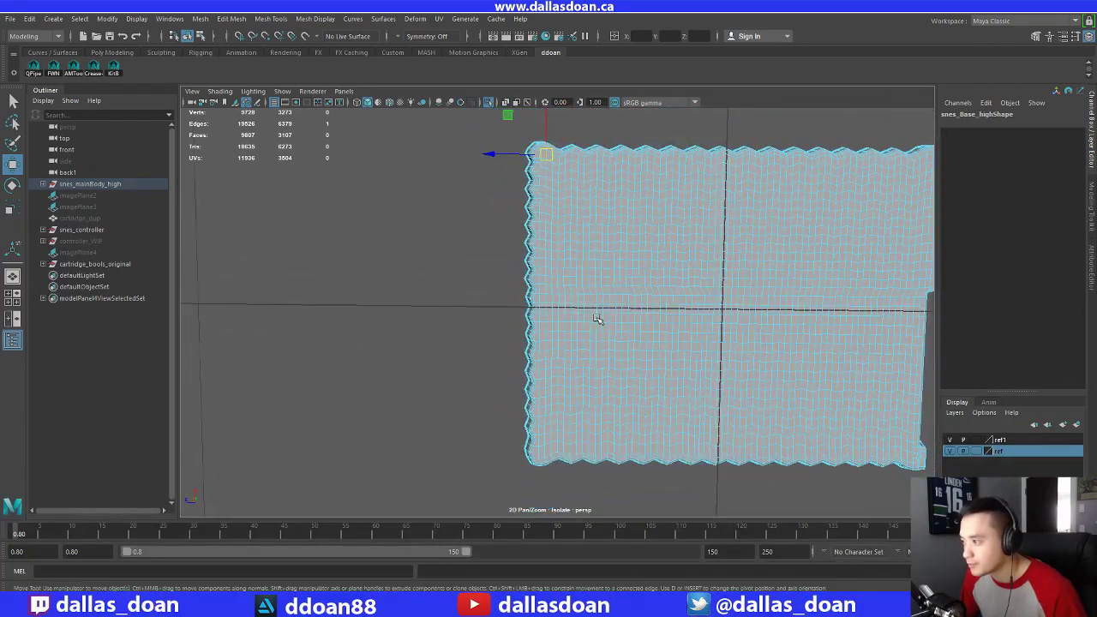
alt+middle_drag(581, 422, 572, 351)
alt+right_drag(573, 351, 617, 391)
alt+middle_drag(524, 321, 545, 493)
alt+middle_drag(549, 425, 503, 418)
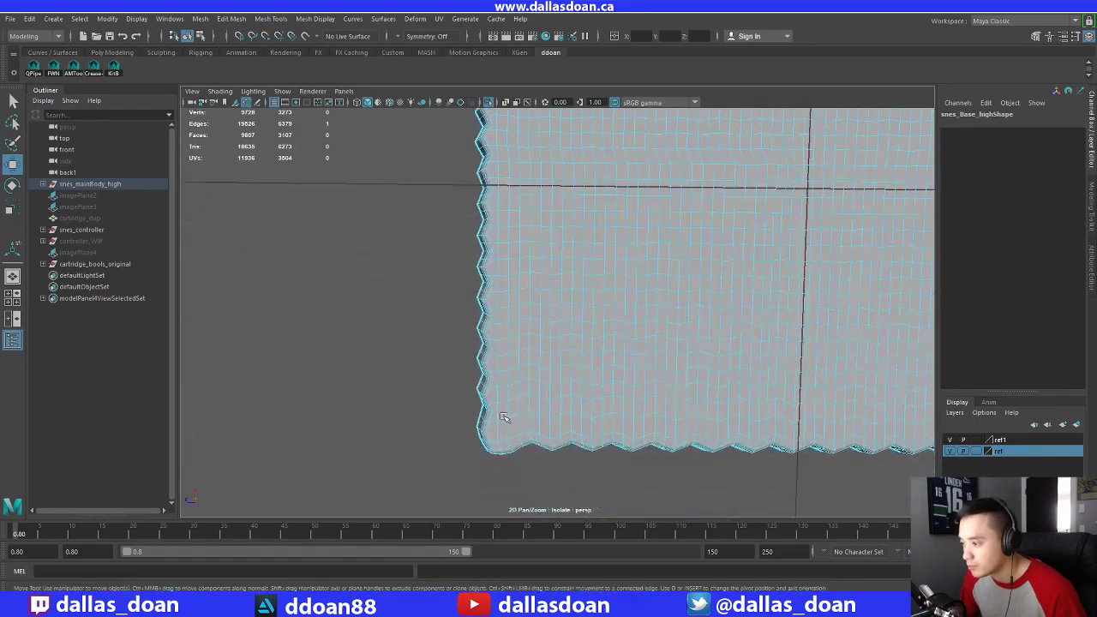
double_click(511, 428)
Add the next two alternate edge columns of the underside to the selection, each running from rim to rim
alt+middle_drag(577, 265, 579, 295)
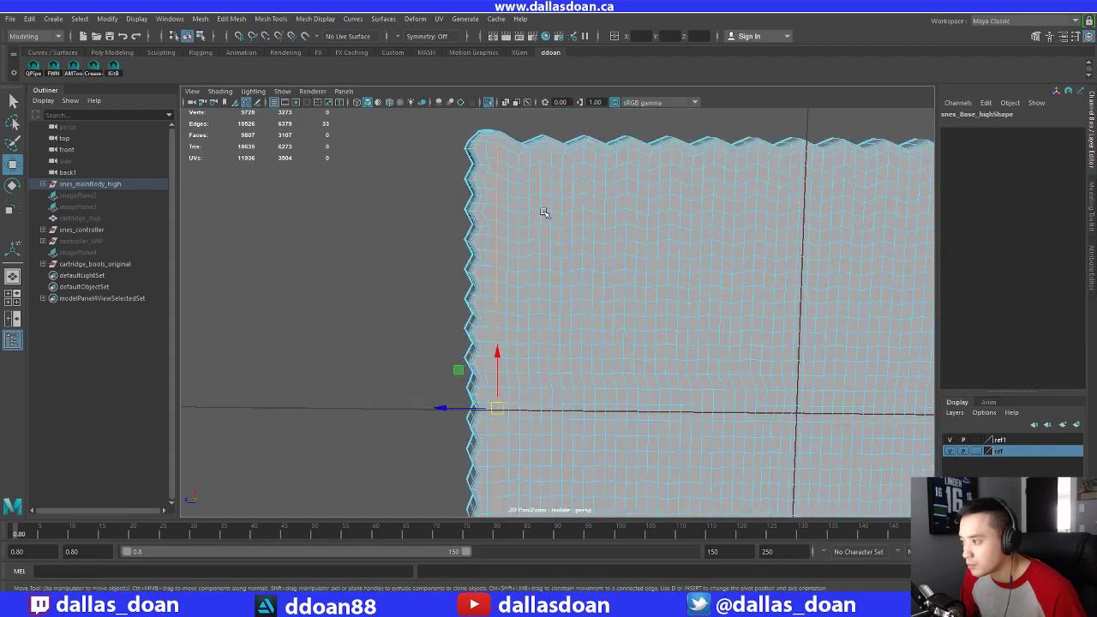
shift+click(518, 161)
alt+middle_drag(591, 336, 579, 105)
shift+double_click(504, 410)
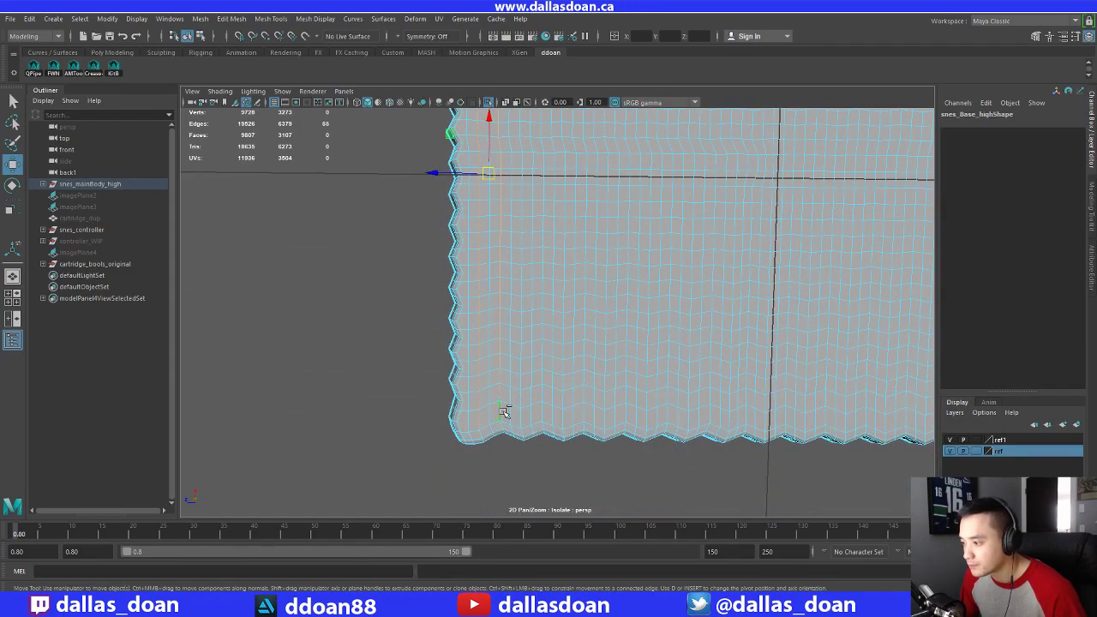
alt+middle_drag(505, 410, 565, 306)
shift+click(515, 179)
alt+middle_drag(515, 179, 521, 331)
alt+middle_drag(511, 382, 508, 245)
Add a fourth alternate edge column to the selection and delete the selected columns
shift+click(507, 162)
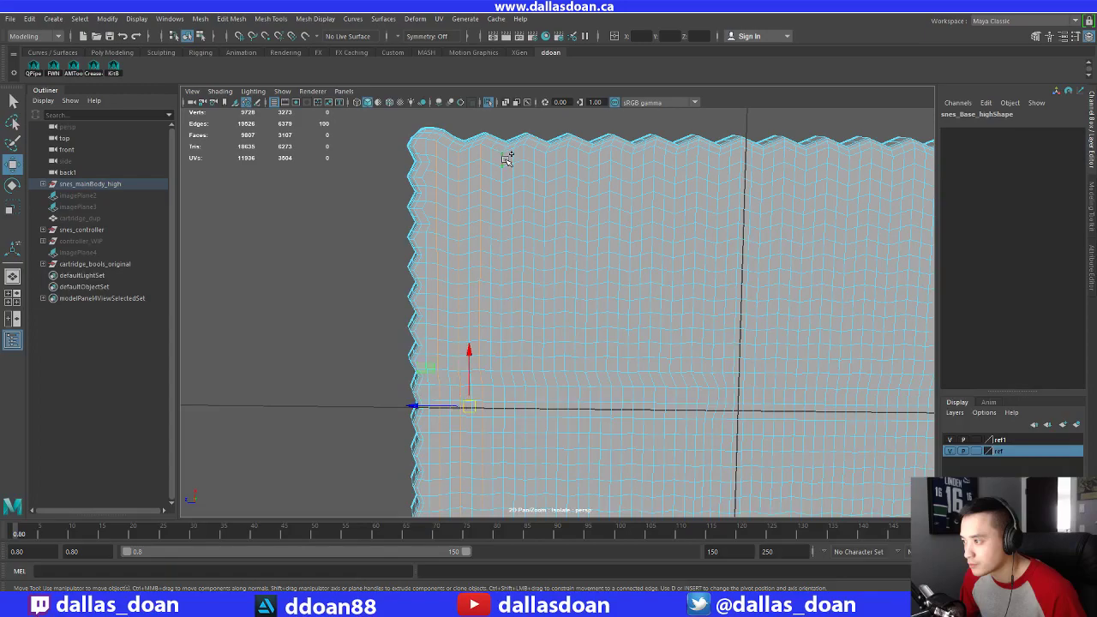
alt+middle_drag(502, 155, 470, 403)
shift+click(470, 431)
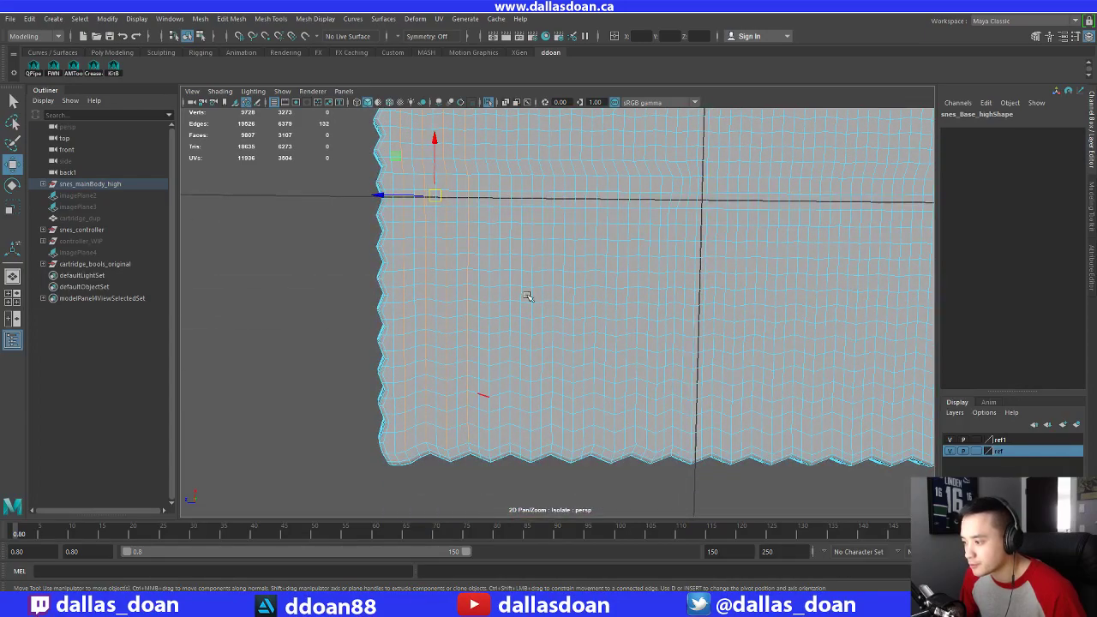
alt+middle_drag(526, 294, 554, 294)
shift+right_drag(548, 248, 524, 256)
Select two further alternate edge columns from rim to rim, starting beside the already thinned area of the underside
alt+middle_drag(523, 255, 527, 292)
click(479, 203)
alt+middle_drag(521, 331, 528, 172)
shift+double_click(476, 463)
alt+middle_drag(550, 129, 545, 338)
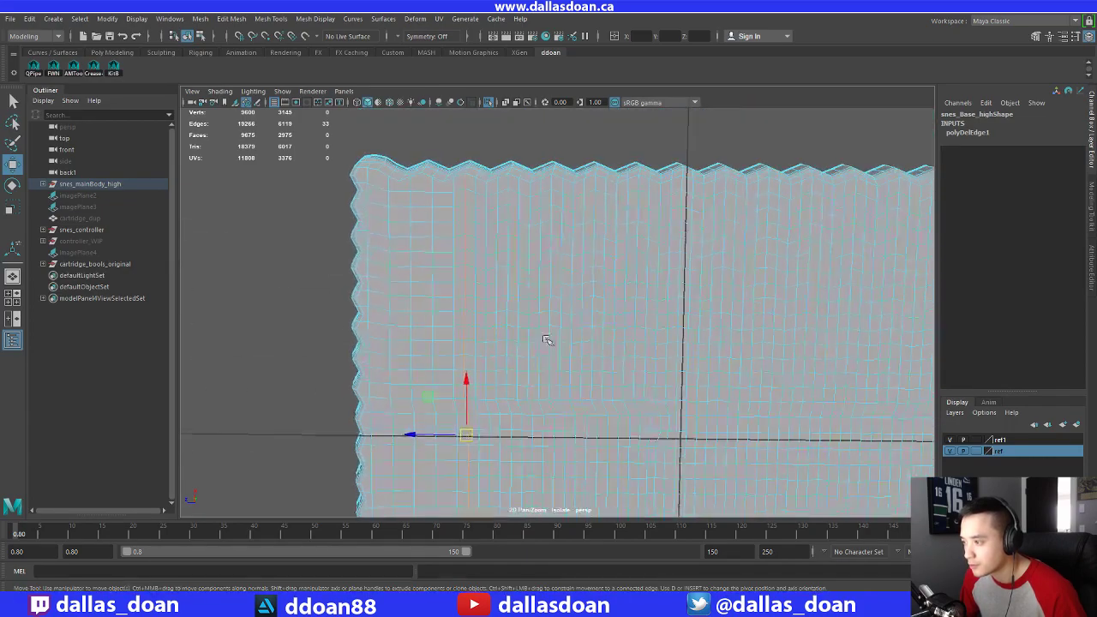
shift+click(492, 195)
alt+middle_drag(539, 433, 525, 252)
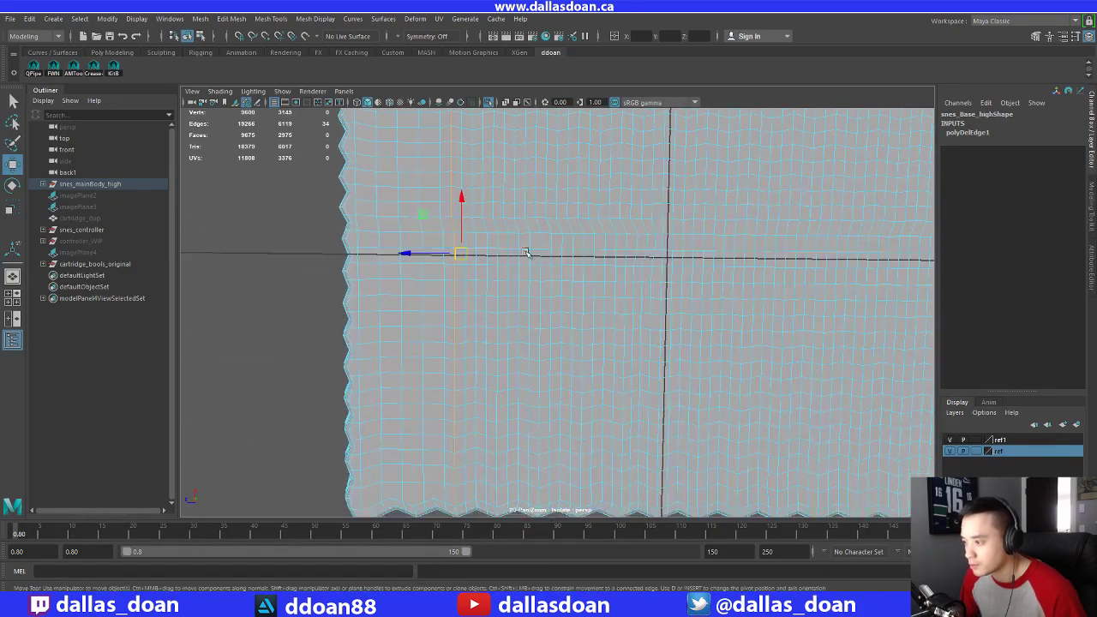
shift+double_click(474, 484)
Add three more alternate edge columns towards the underside's centre and delete the selected columns with their vertices
alt+middle_drag(548, 135, 536, 265)
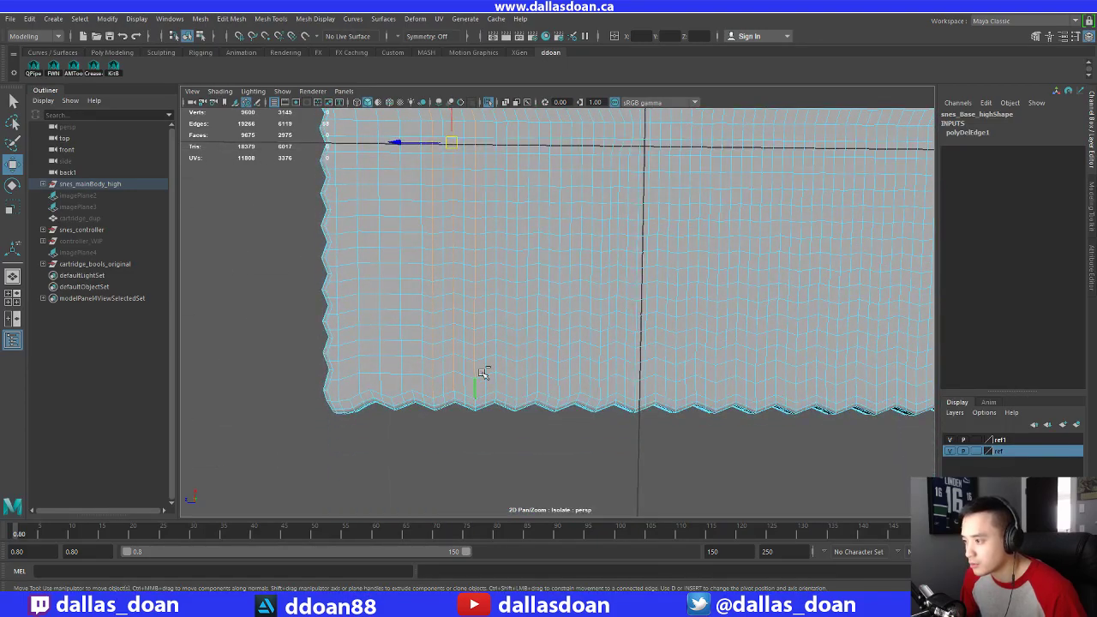
alt+middle_drag(561, 128, 553, 276)
shift+double_click(488, 173)
alt+middle_drag(530, 397, 519, 213)
shift+double_click(467, 391)
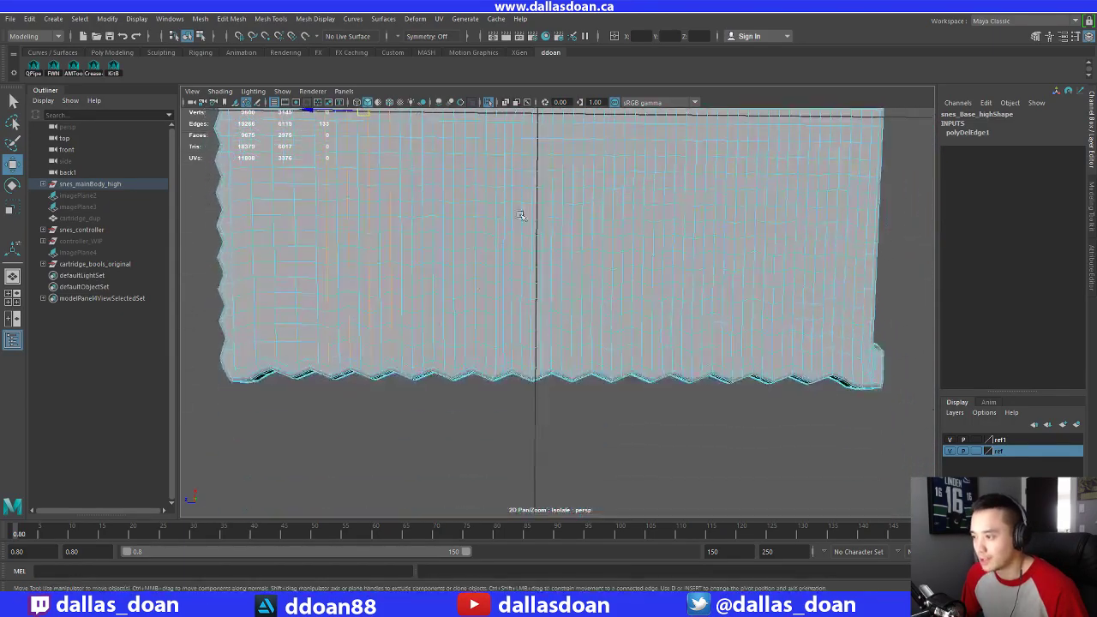
alt+middle_drag(528, 152, 528, 296)
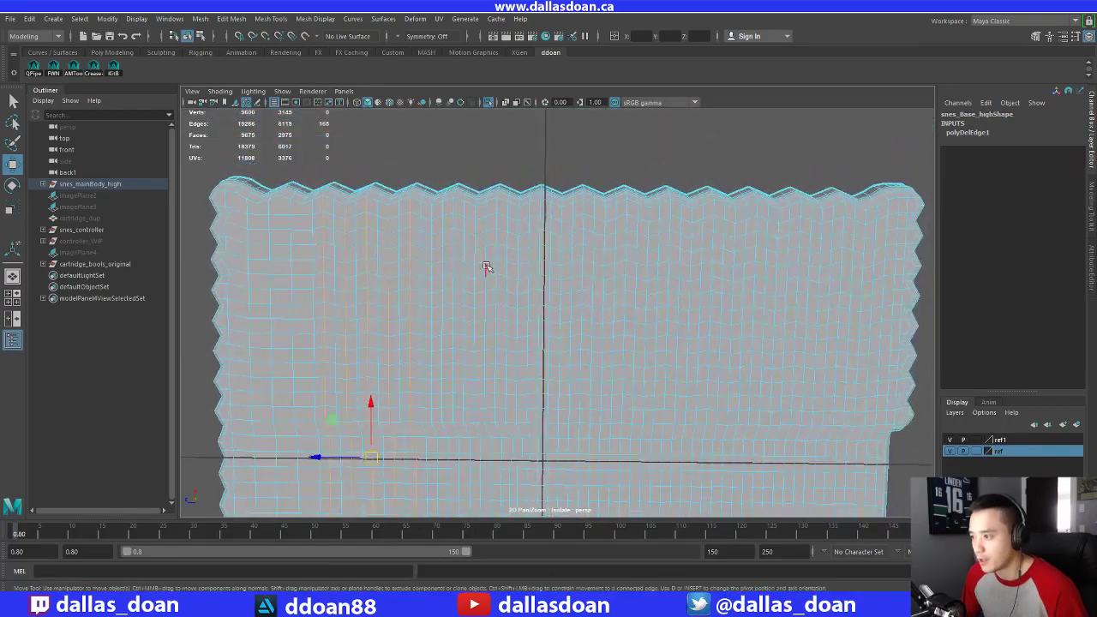
key(ctrl+Delete)
Select the next two alternate edge columns between the thinned area and the underside's centre line
alt+middle_drag(479, 246, 472, 220)
click(434, 166)
alt+middle_drag(485, 352, 472, 234)
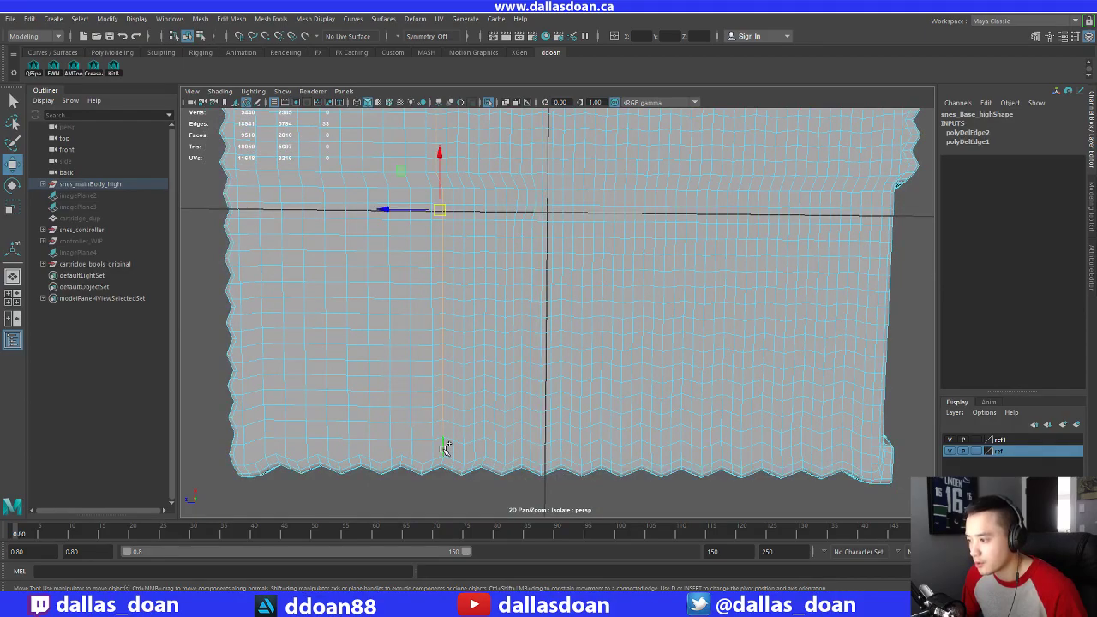
alt+middle_drag(534, 201, 536, 299)
shift+click(453, 275)
mouse_move(507, 336)
alt+middle_down()
mouse_move(503, 210)
mouse_move(503, 353)
alt+middle_up()
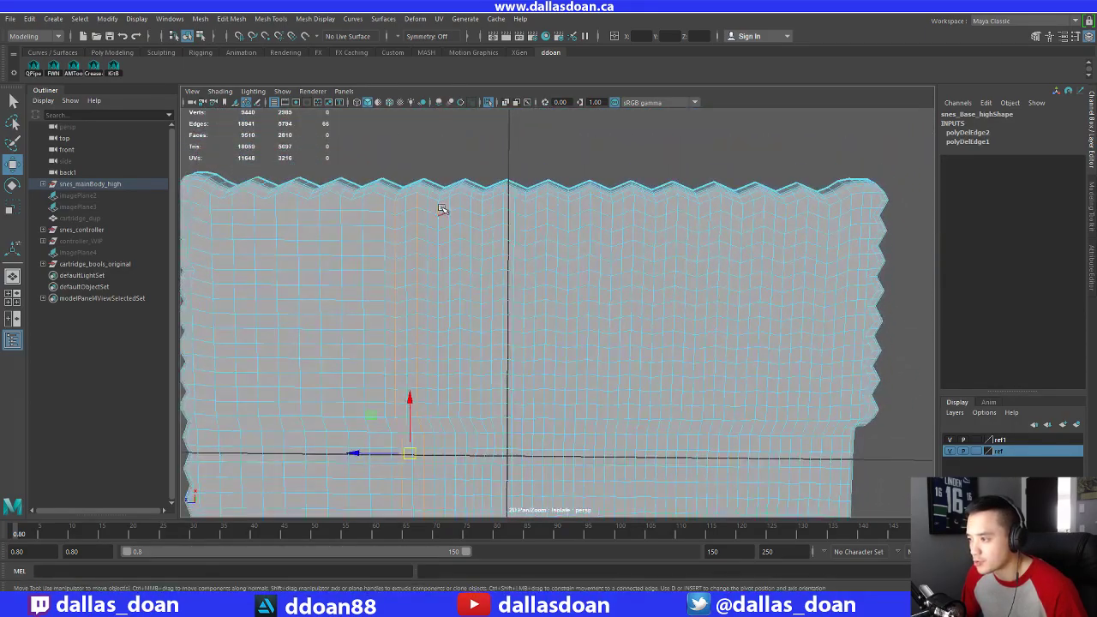
Add the next three alternate edge columns up to the underside's centre line and delete the selected columns with their vertices
alt+middle_drag(512, 403, 464, 347)
shift+double_click(434, 435)
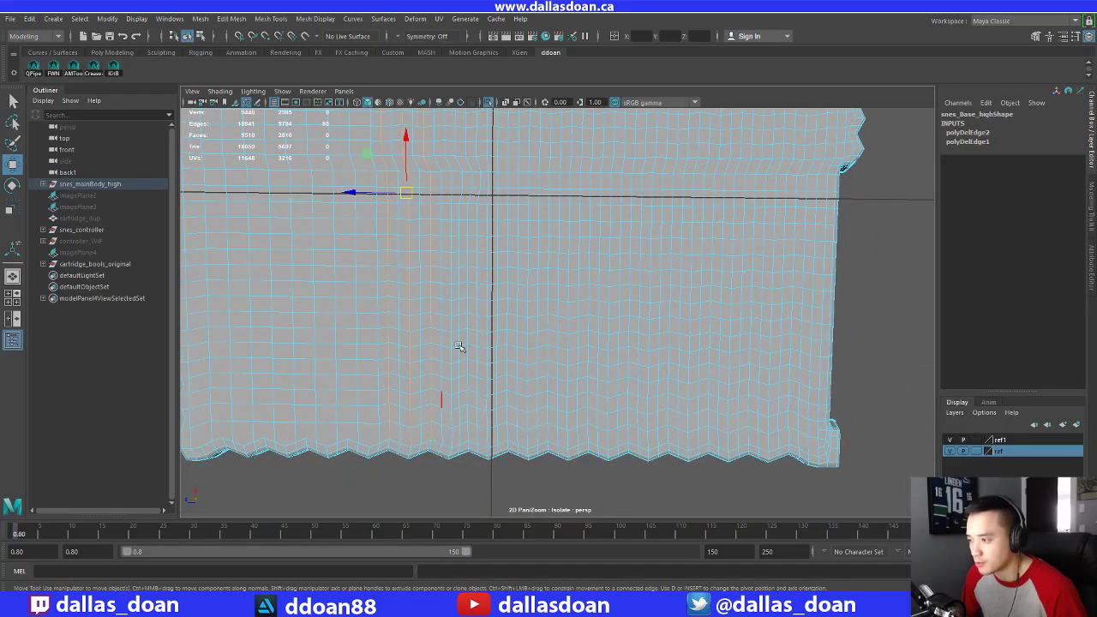
alt+middle_drag(508, 176, 507, 454)
shift+double_click(445, 220)
alt+middle_drag(513, 356, 529, 61)
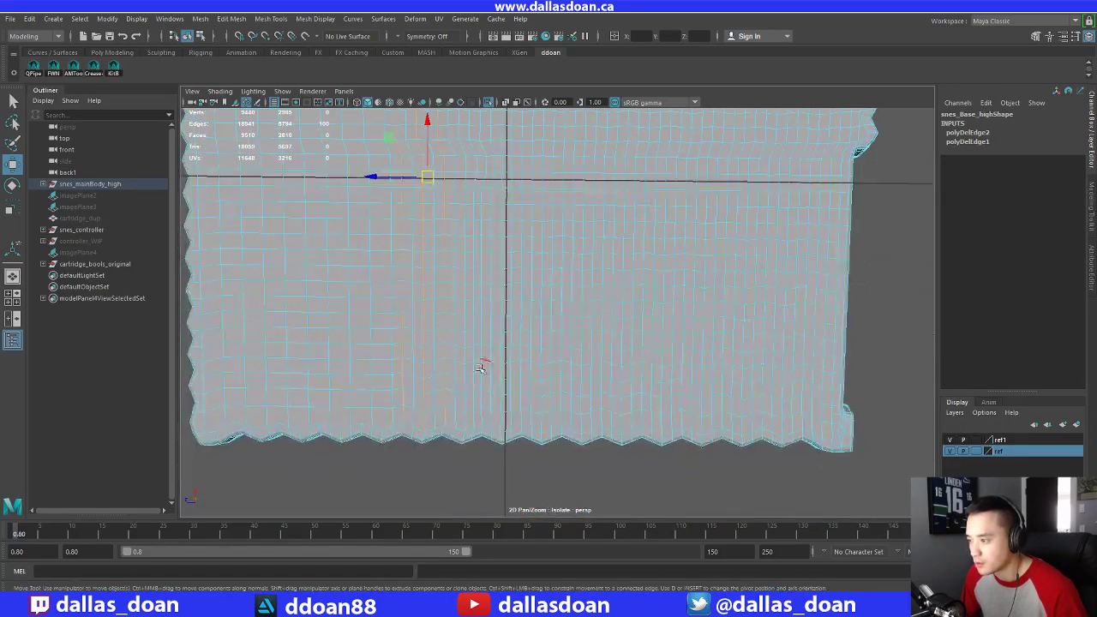
alt+middle_drag(462, 419, 502, 331)
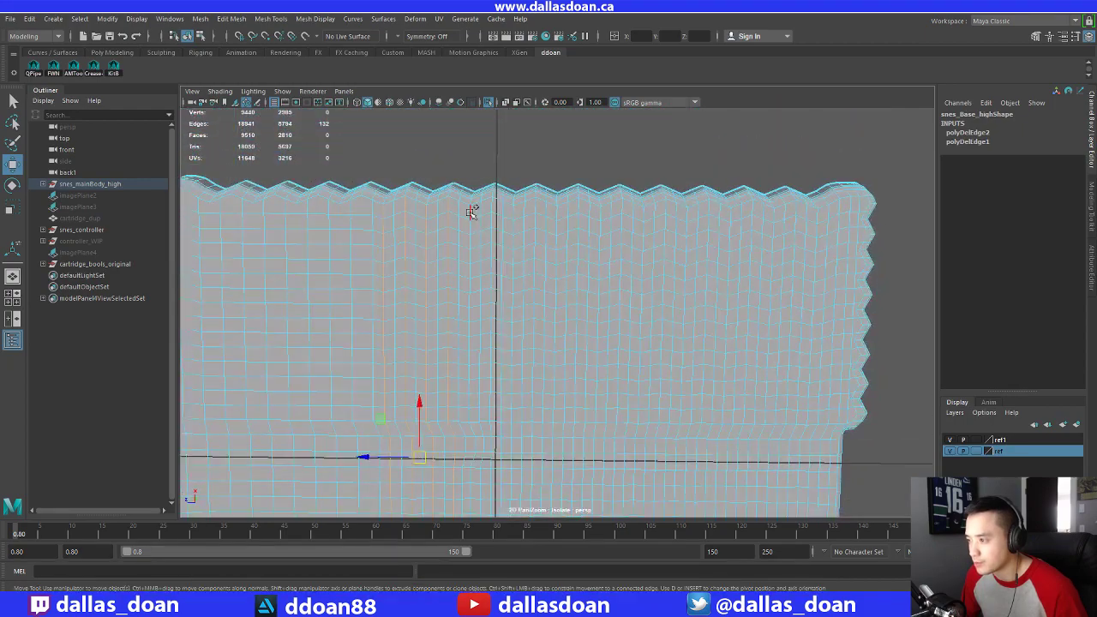
alt+middle_drag(472, 213, 530, 455)
shift+double_click(478, 454)
key(ctrl+Delete)
Select four alternate edge columns from rim to rim, starting at the underside's centre line and continuing into the dense half
alt+middle_drag(500, 183, 491, 229)
click(489, 181)
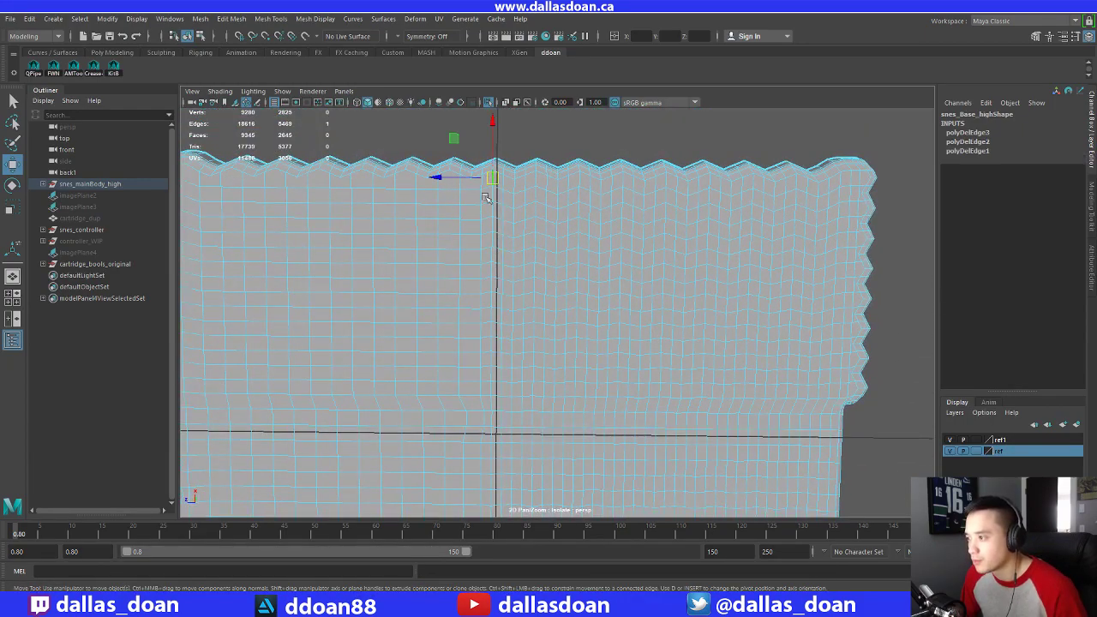
alt+middle_drag(581, 430, 547, 226)
shift+double_click(456, 470)
alt+middle_drag(520, 292, 476, 418)
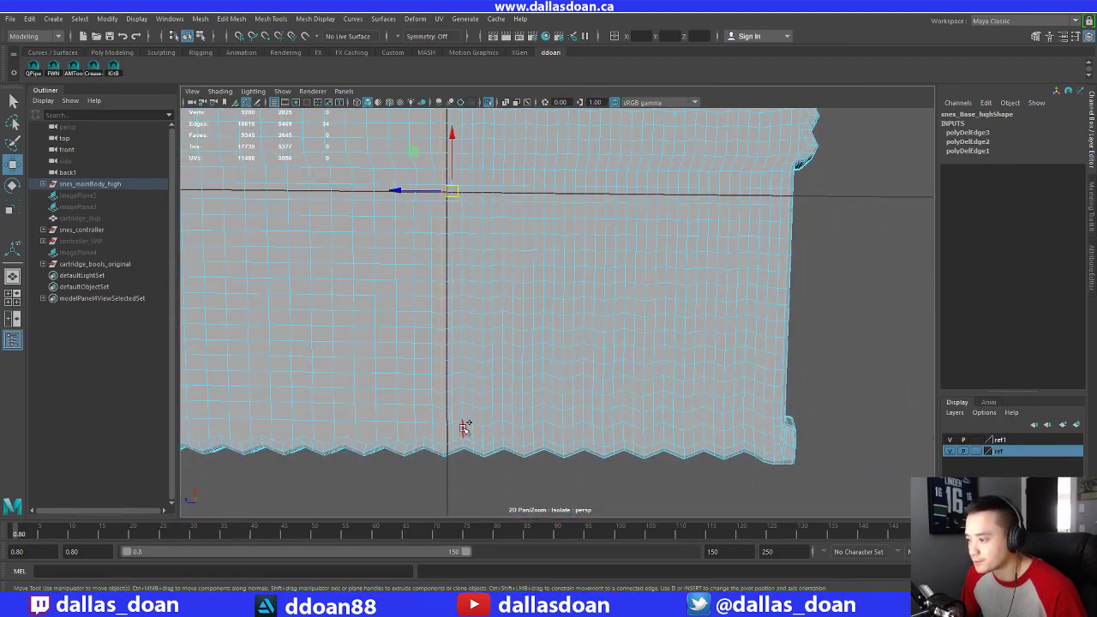
shift+double_click(463, 428)
alt+middle_drag(528, 231, 526, 487)
alt+middle_drag(486, 196, 503, 294)
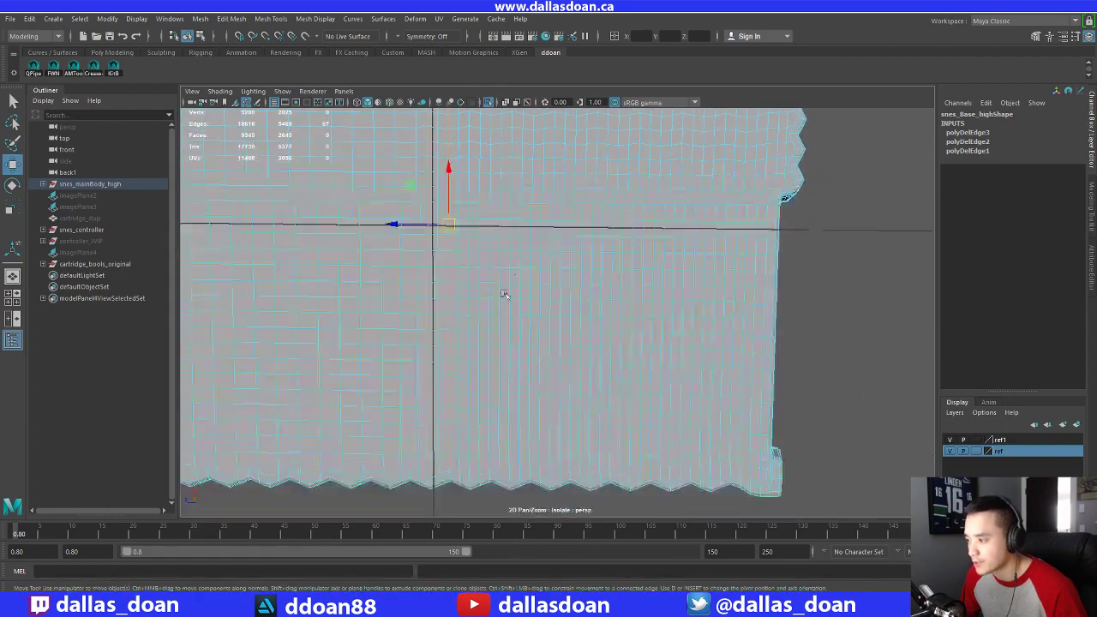
alt+middle_drag(480, 357, 519, 355)
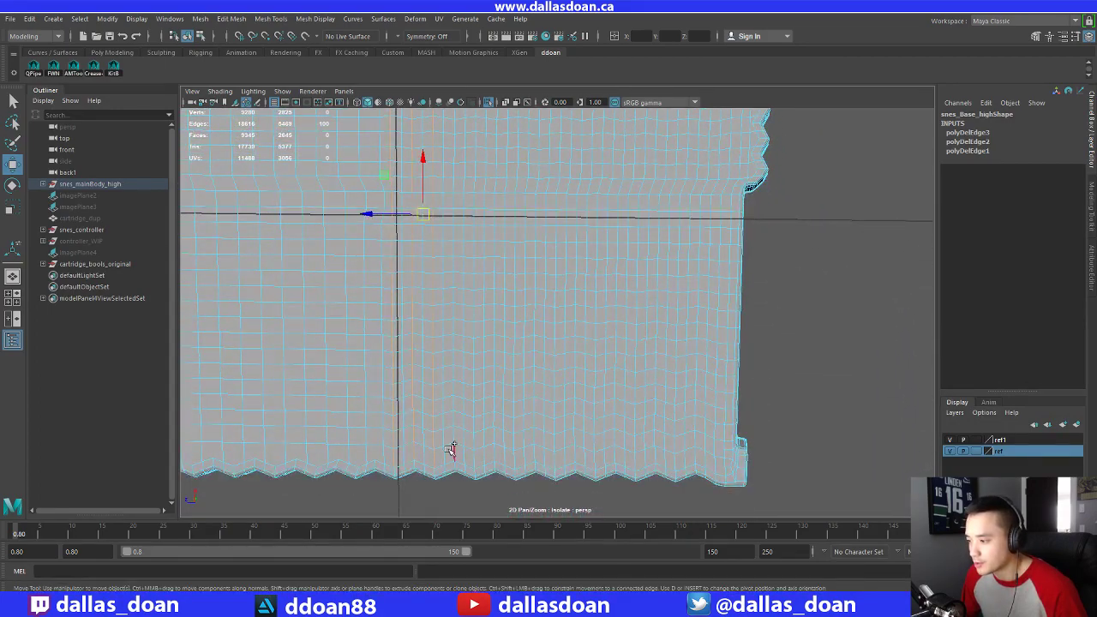
alt+middle_drag(451, 451, 493, 218)
shift+click(458, 417)
key(ctrl+z)
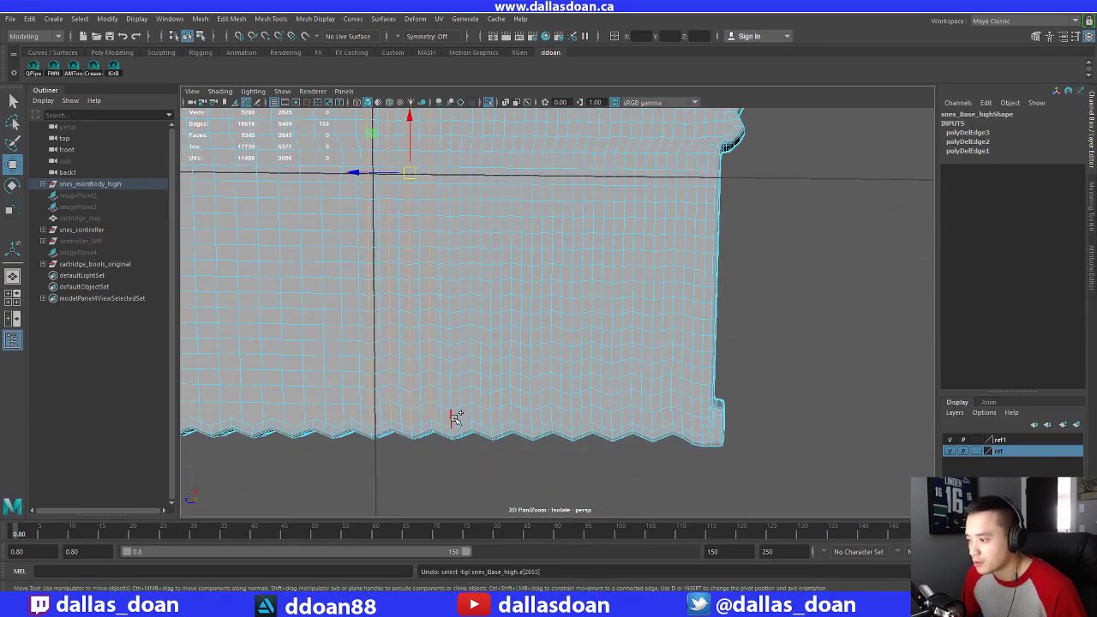
shift+double_click(455, 417)
key(ctrl+z)
key(ctrl+z)
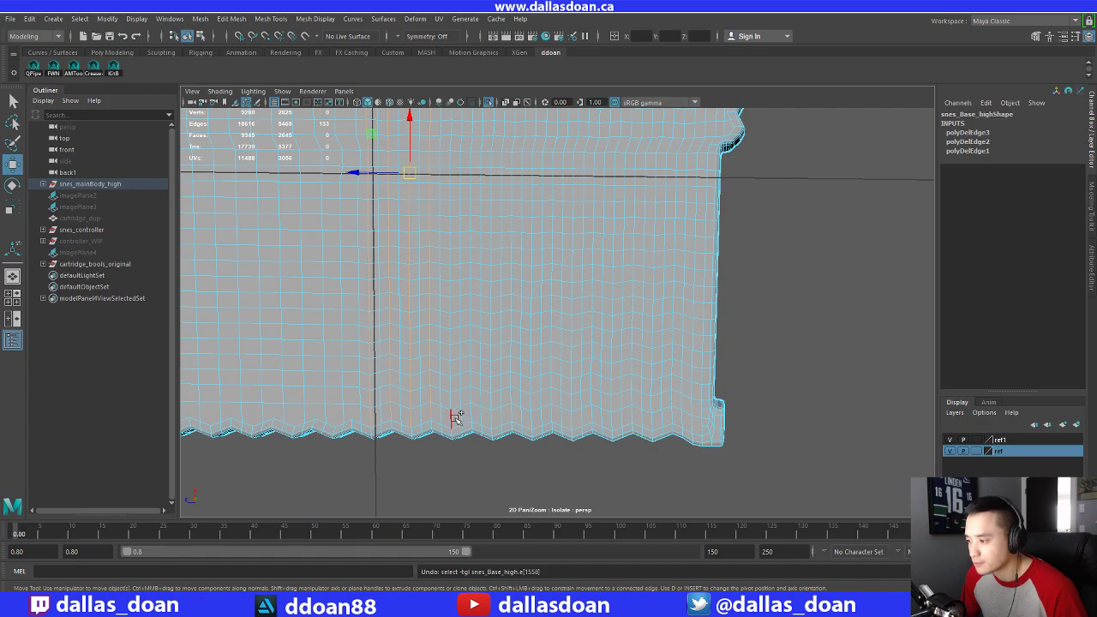
key(ctrl+z)
alt+middle_drag(497, 265, 511, 331)
key(ctrl+z)
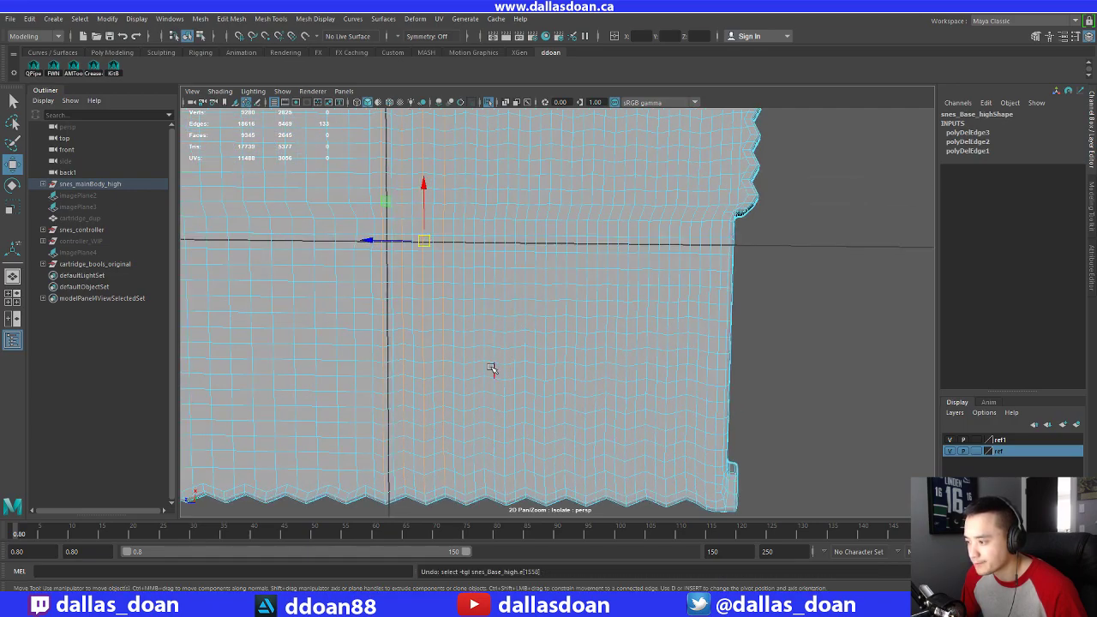
Add a fifth alternate edge column to the selection and delete the selected columns with their vertices
alt+middle_drag(492, 367, 497, 245)
shift+click(476, 120)
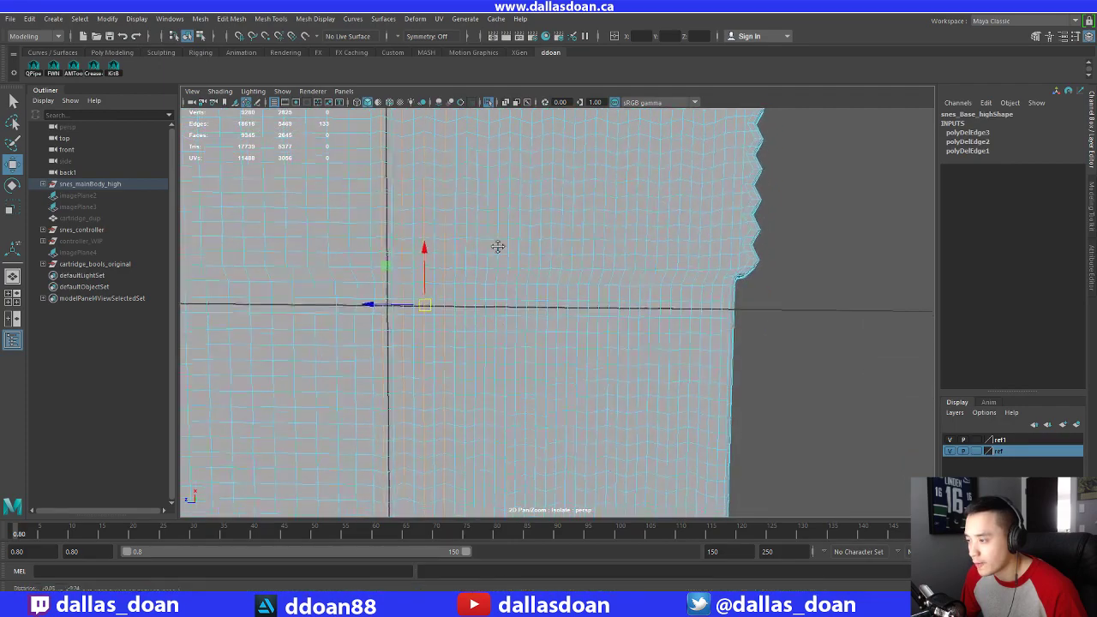
alt+middle_drag(495, 430, 500, 270)
shift+double_click(469, 391)
alt+middle_drag(519, 180, 526, 462)
key(ctrl+Delete)
Select the first two alternate edge columns beside the newly thinned area past the centre line
alt+middle_drag(545, 256, 522, 263)
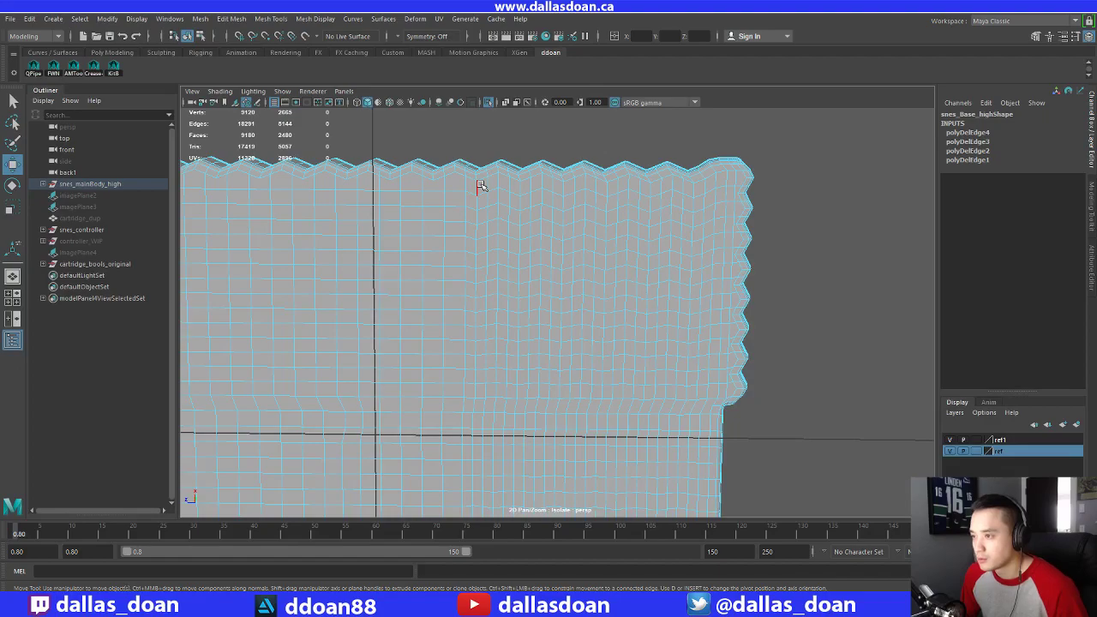
click(480, 186)
alt+middle_drag(557, 409, 532, 217)
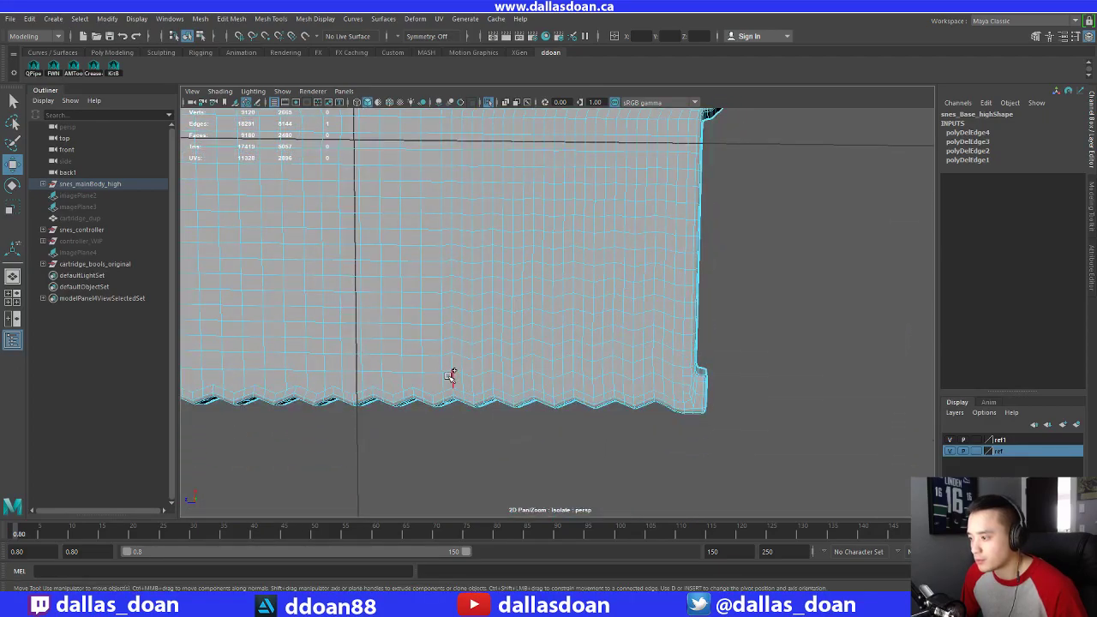
shift+double_click(452, 377)
alt+middle_drag(526, 128, 509, 343)
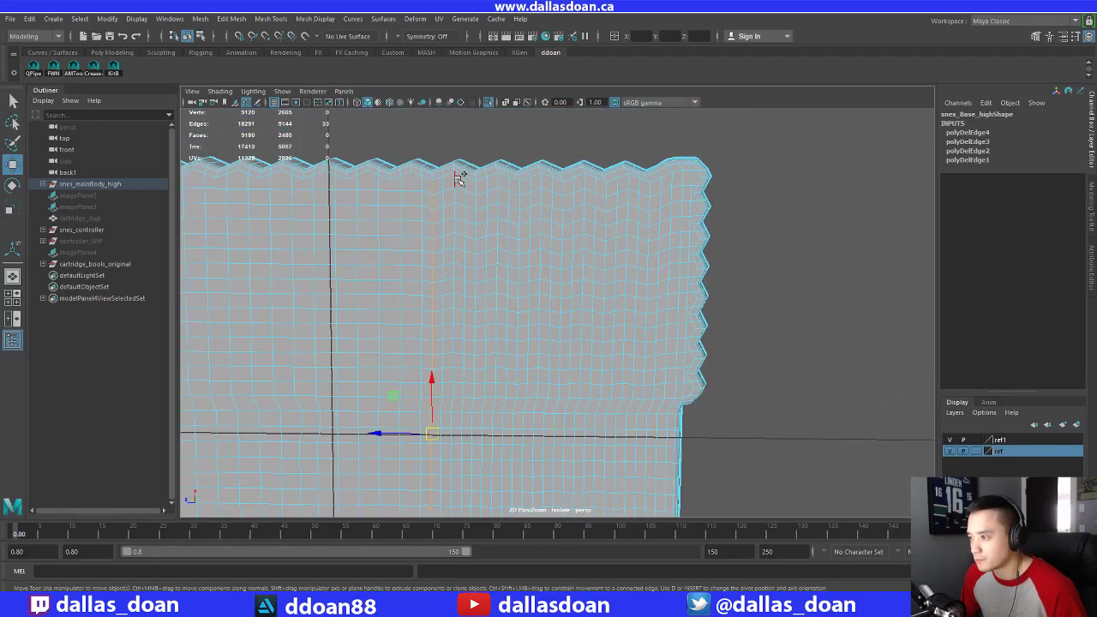
shift+click(460, 178)
alt+middle_drag(459, 178, 433, 272)
shift+double_click(439, 418)
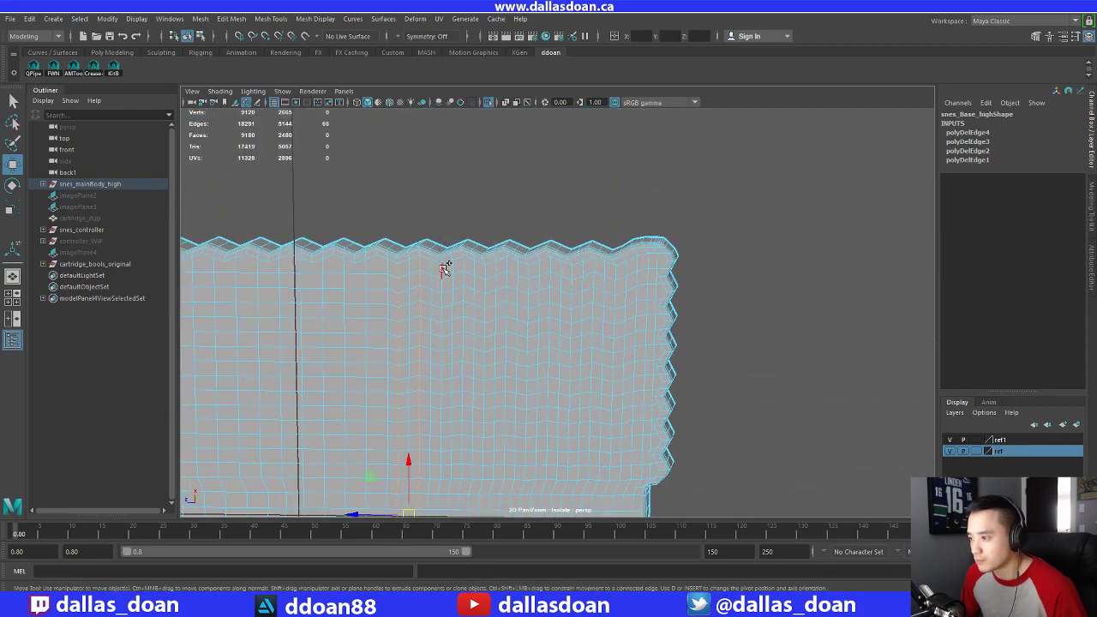
Extend the selection by two further alternate edge columns towards the far side rim
shift+click(443, 269)
alt+middle_drag(496, 435, 478, 383)
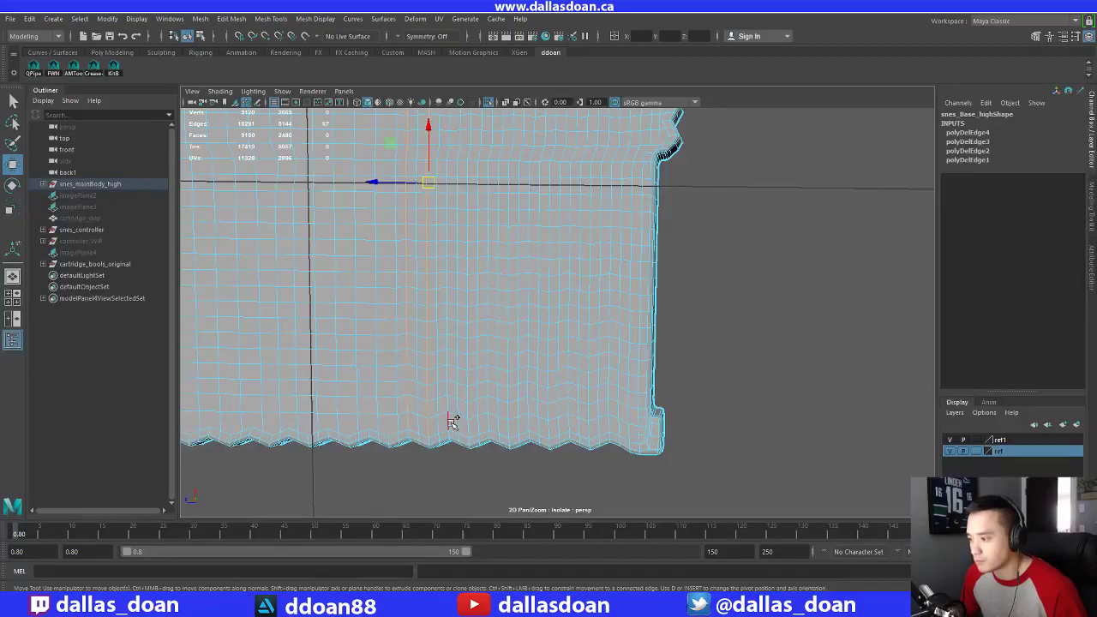
alt+middle_drag(519, 255, 509, 350)
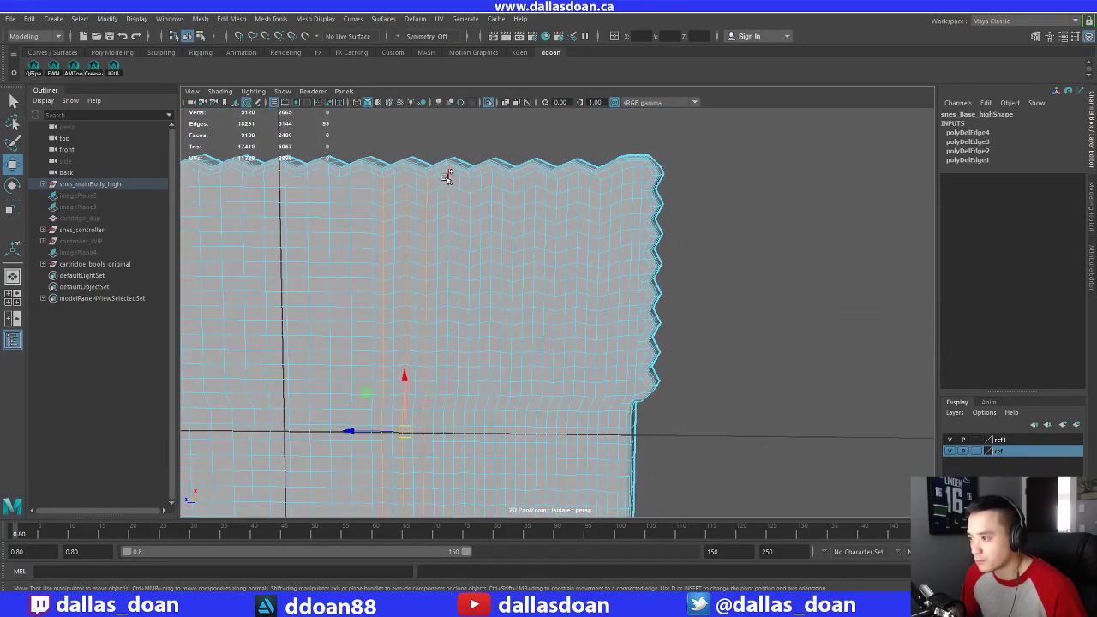
alt+middle_drag(490, 458, 493, 238)
shift+double_click(447, 453)
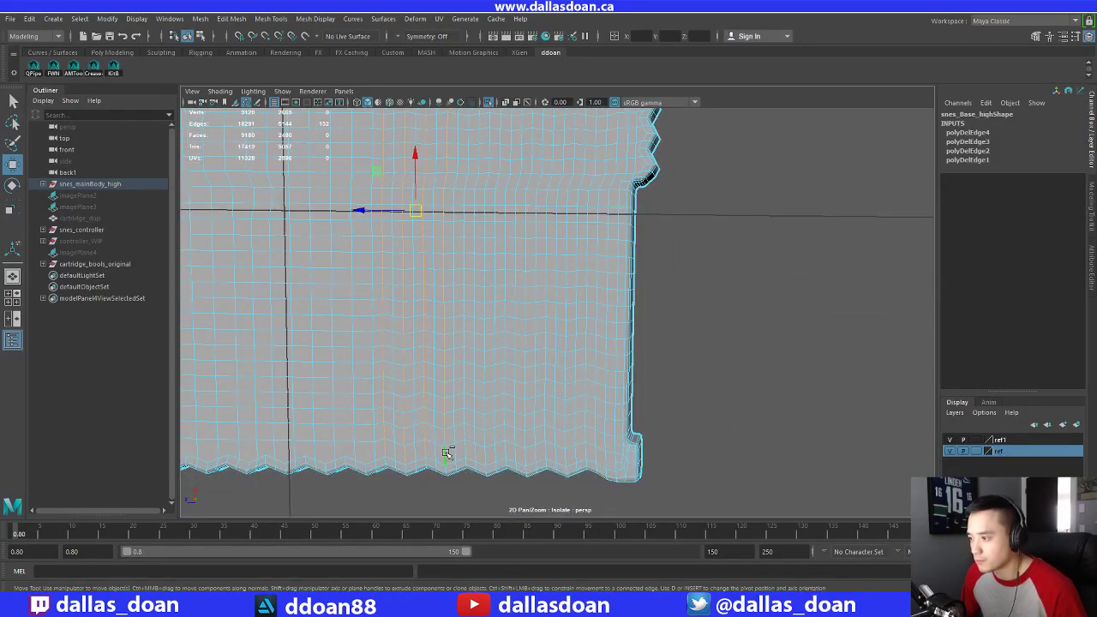
Add three more alternate edge columns towards the far side rim and delete all seven selected columns
alt+middle_drag(519, 195, 520, 357)
alt+middle_drag(520, 416, 461, 399)
alt+middle_drag(448, 217, 458, 289)
alt+middle_drag(470, 400, 444, 314)
shift+double_click(415, 394)
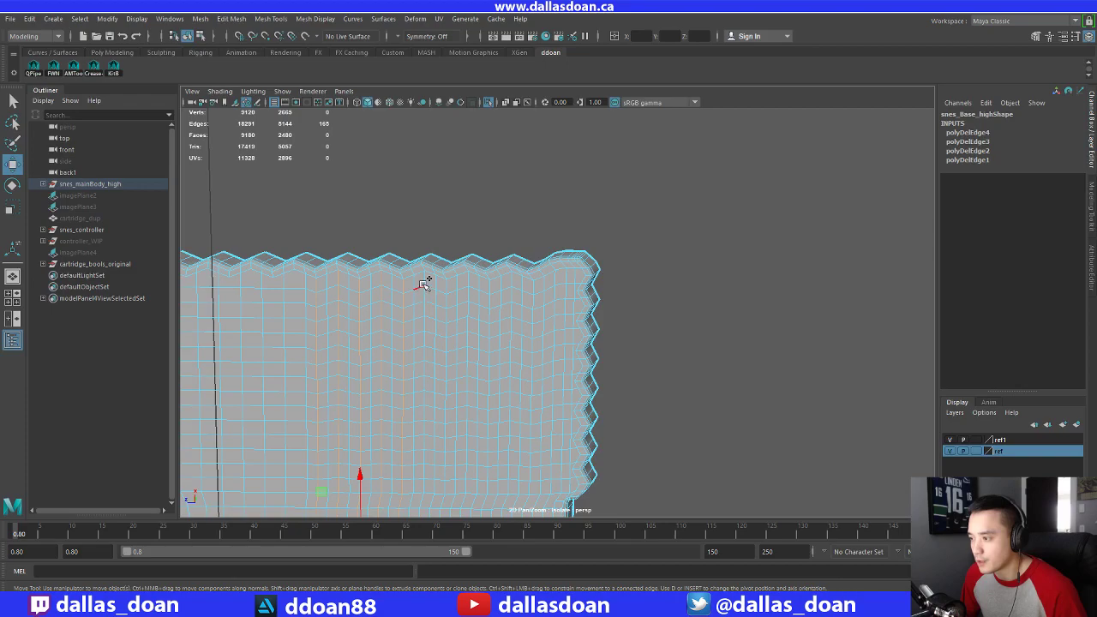
alt+middle_drag(472, 379, 465, 237)
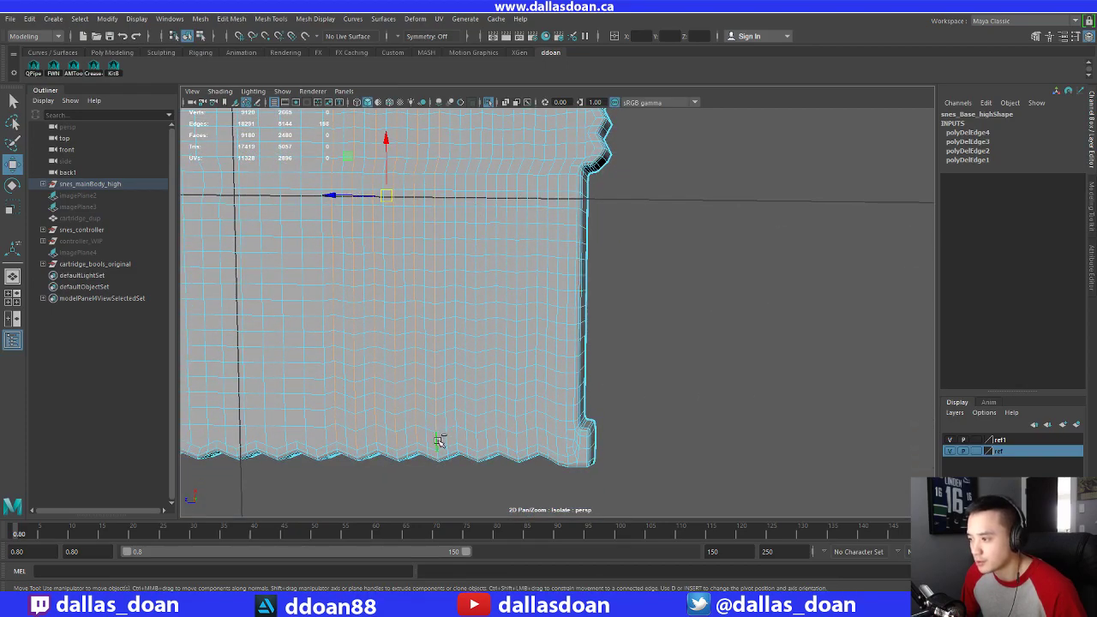
alt+middle_drag(479, 199, 457, 335)
shift+double_click(443, 183)
shift+right_drag(457, 186, 420, 221)
Select the next alternate edge column in the remaining dense strip near the far side rim
alt+middle_drag(471, 160, 458, 291)
click(441, 217)
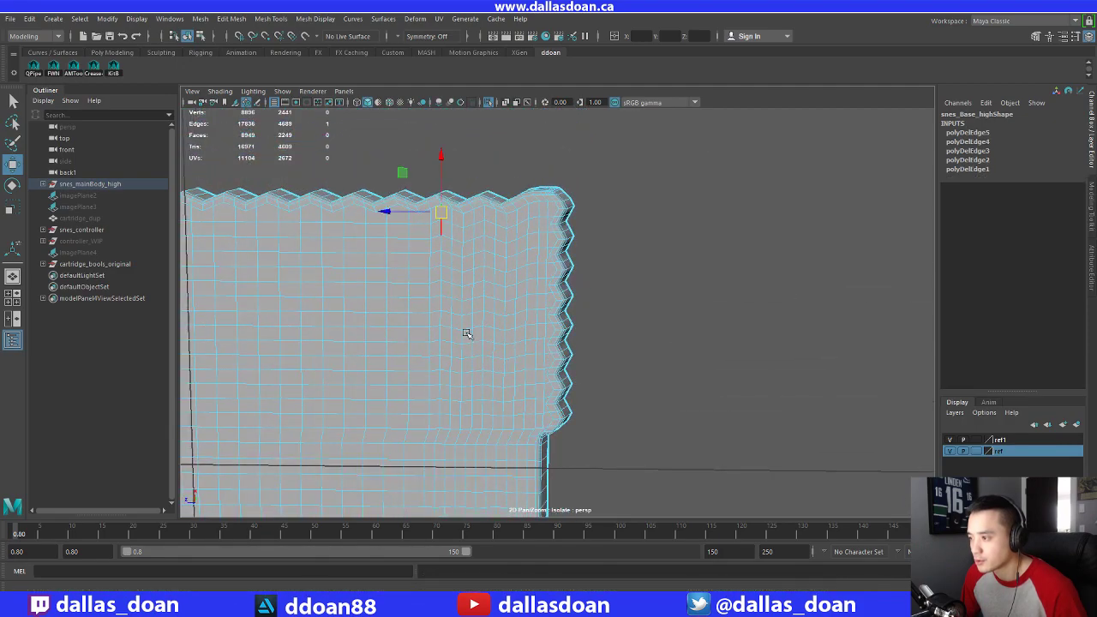
mouse_move(470, 461)
alt+middle_down()
mouse_move(452, 199)
mouse_move(480, 311)
mouse_move(468, 446)
alt+middle_up()
shift+double_click(419, 447)
shift+double_click(437, 224)
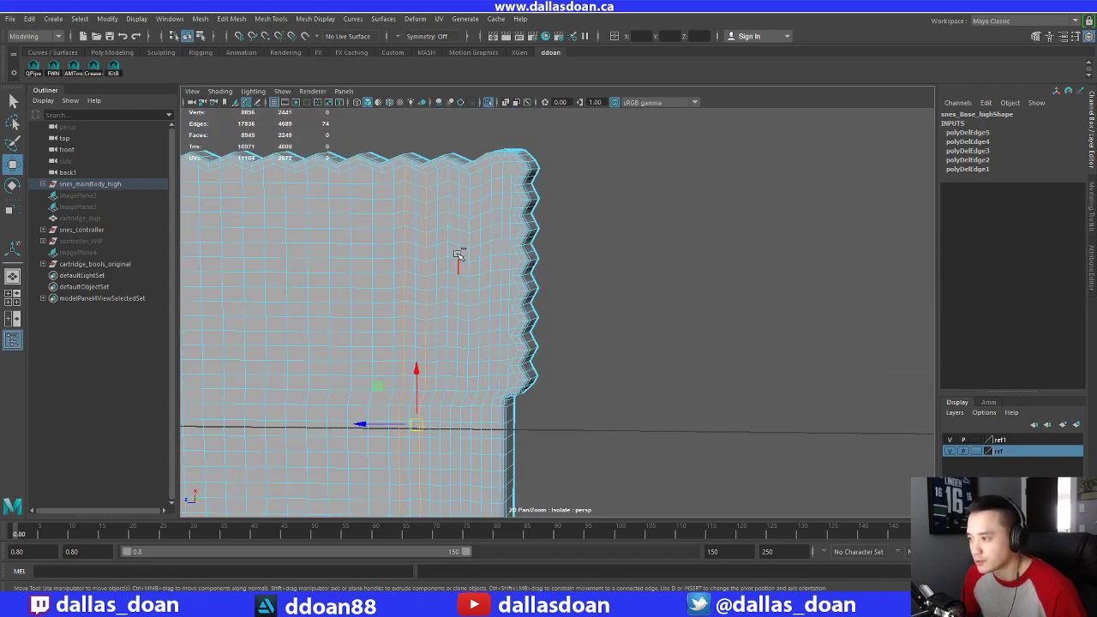
alt+middle_drag(453, 301, 473, 347)
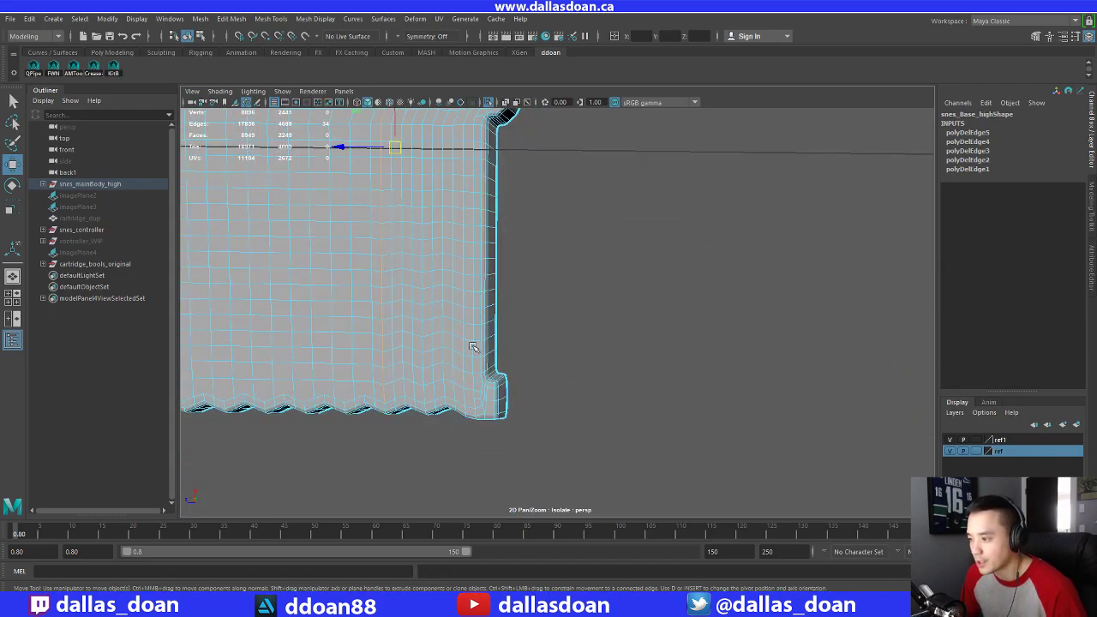
shift+double_click(404, 385)
alt+middle_drag(455, 218, 465, 333)
alt+middle_drag(470, 244, 478, 373)
key(ctrl+z)
key(ctrl+z)
key(ctrl+z)
Add two more alternate edge columns in the dense strip and delete the three selected columns
shift+click(410, 162)
alt+middle_drag(450, 428, 442, 120)
shift+double_click(399, 326)
alt+middle_drag(443, 240, 447, 480)
alt+middle_drag(458, 196, 453, 316)
shift+click(427, 189)
alt+middle_drag(461, 435, 459, 170)
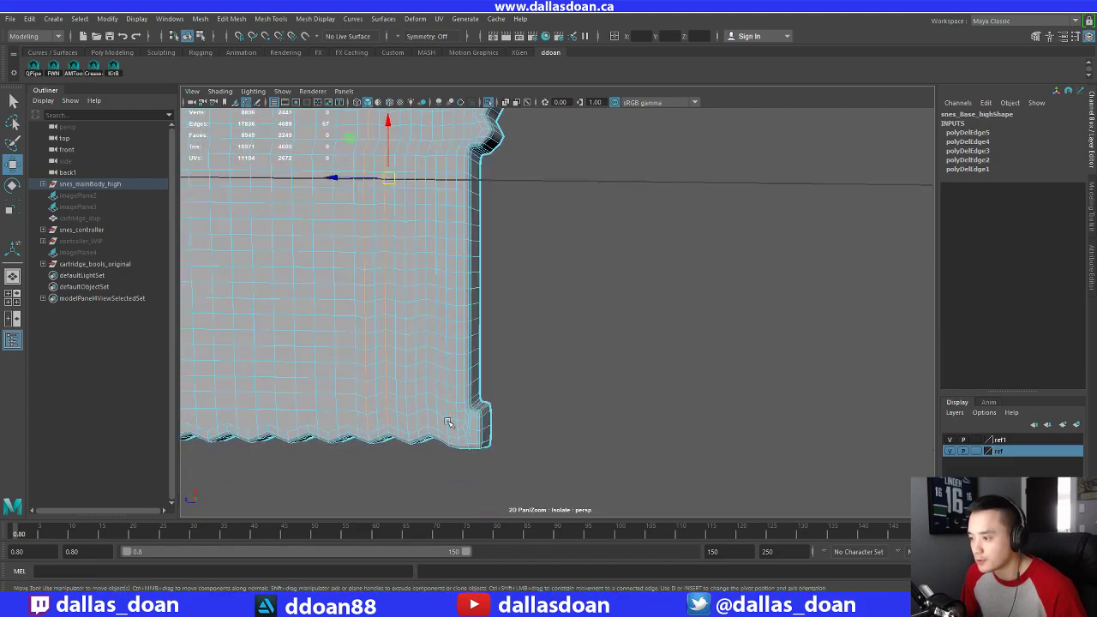
alt+middle_drag(444, 253, 455, 473)
shift+right_drag(450, 243, 391, 264)
Select the last two alternate edge columns beside the far side rim and delete them with their vertices
alt+middle_drag(438, 163, 439, 233)
alt+middle_drag(466, 483, 454, 127)
shift+double_click(425, 412)
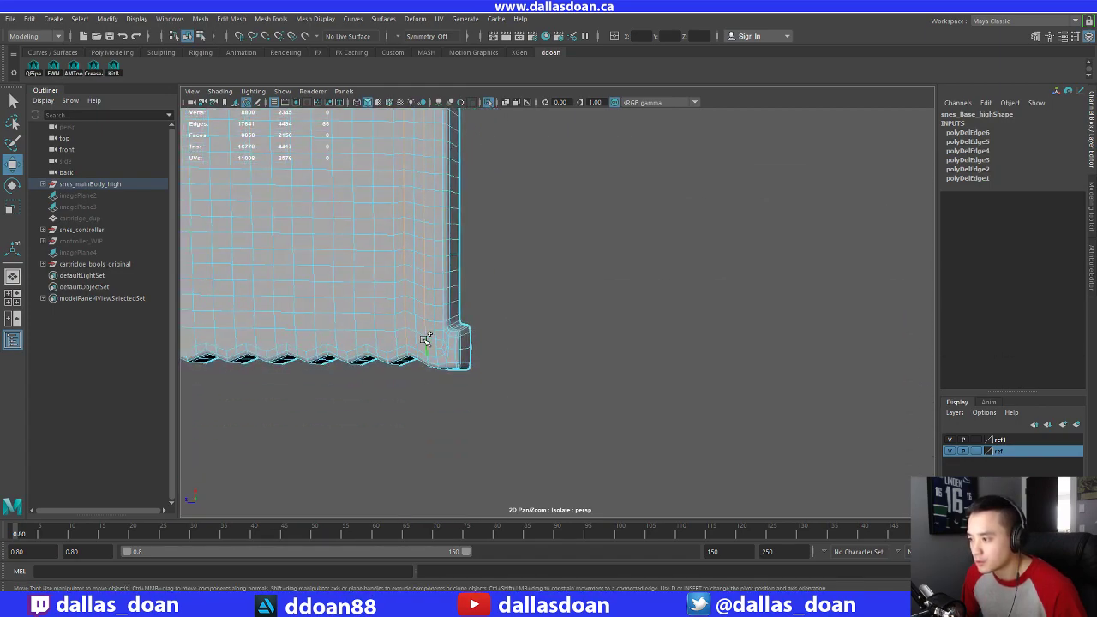
alt+middle_drag(471, 164, 486, 437)
key(ctrl+Delete)
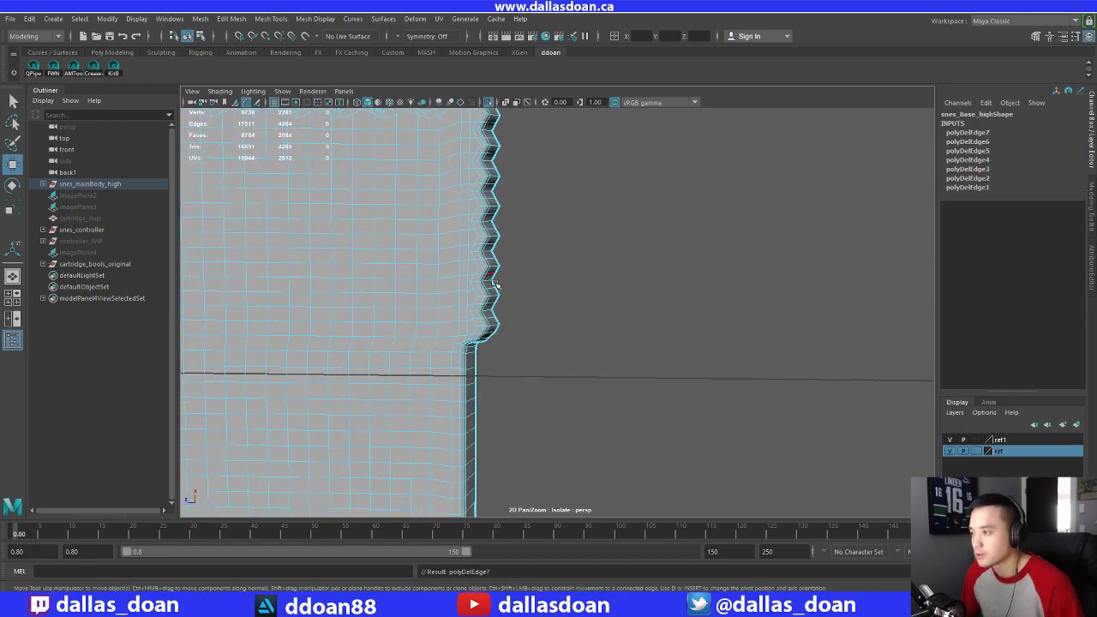
Return the base mesh to object mode and delete its construction history
scroll(495, 284, down, 5)
alt+middle_drag(480, 316, 629, 279)
alt+drag(477, 272, 418, 310)
scroll(410, 269, up, 3)
right_drag(511, 225, 502, 299)
alt+drag(502, 299, 453, 227)
key(alt+shift+d)
Examine the thinned underside grid and the corrugated rim of the base from several angles
alt+drag(468, 296, 485, 235)
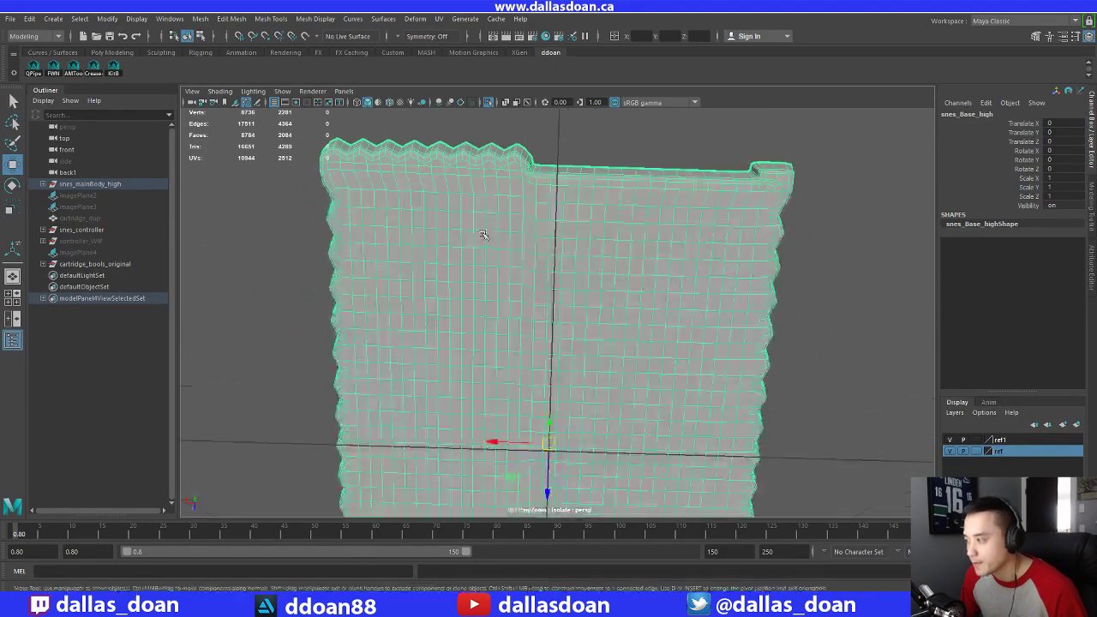
alt+middle_drag(524, 237, 535, 187)
alt+middle_drag(515, 263, 511, 311)
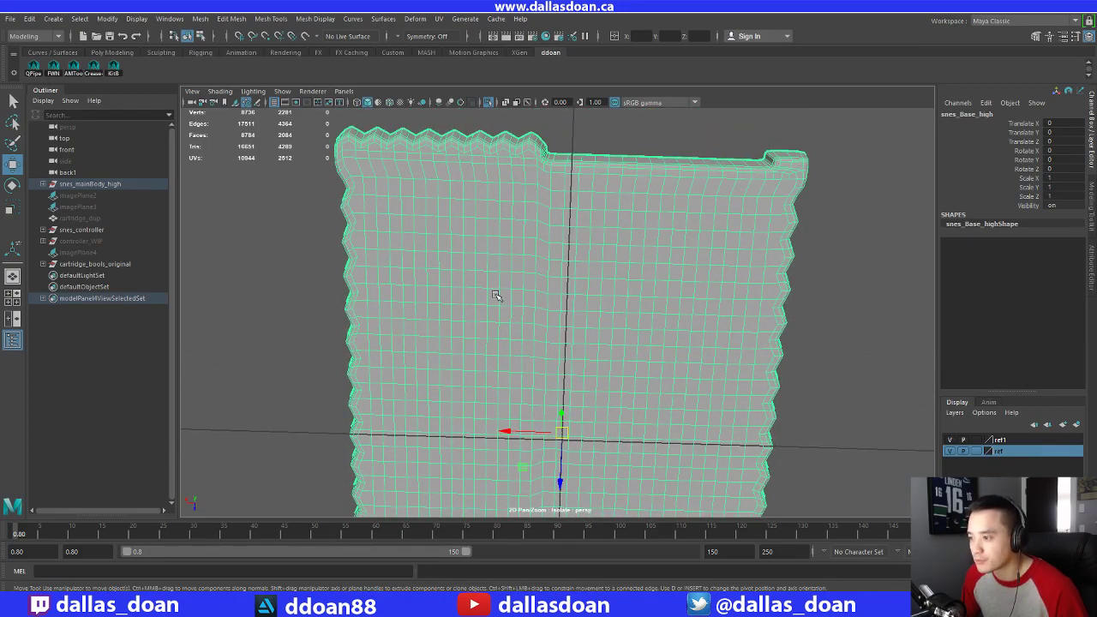
alt+drag(495, 295, 618, 293)
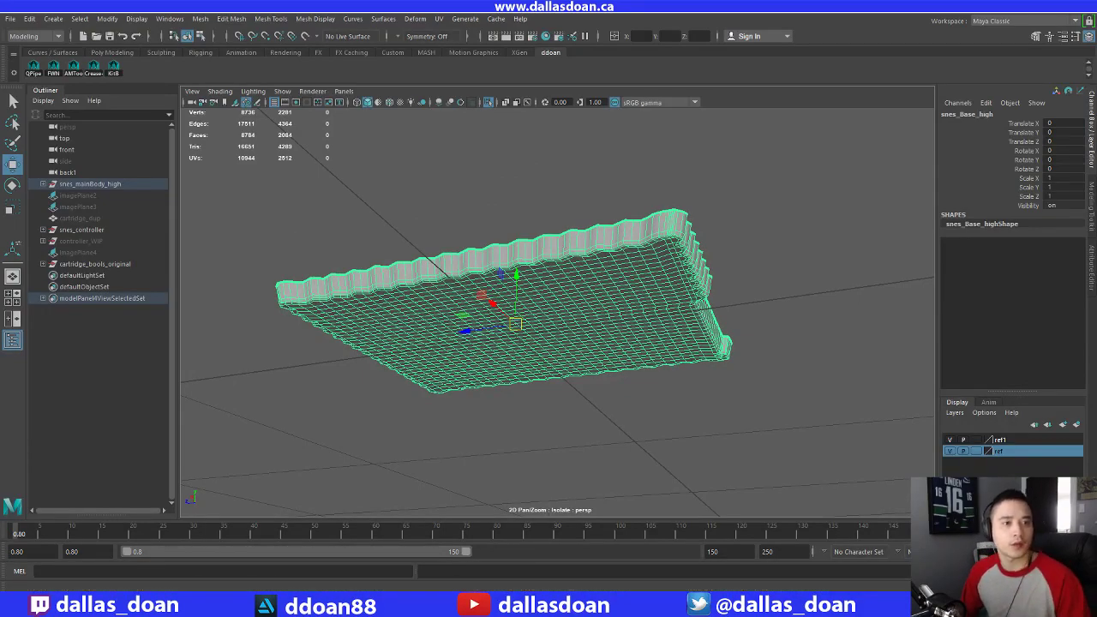
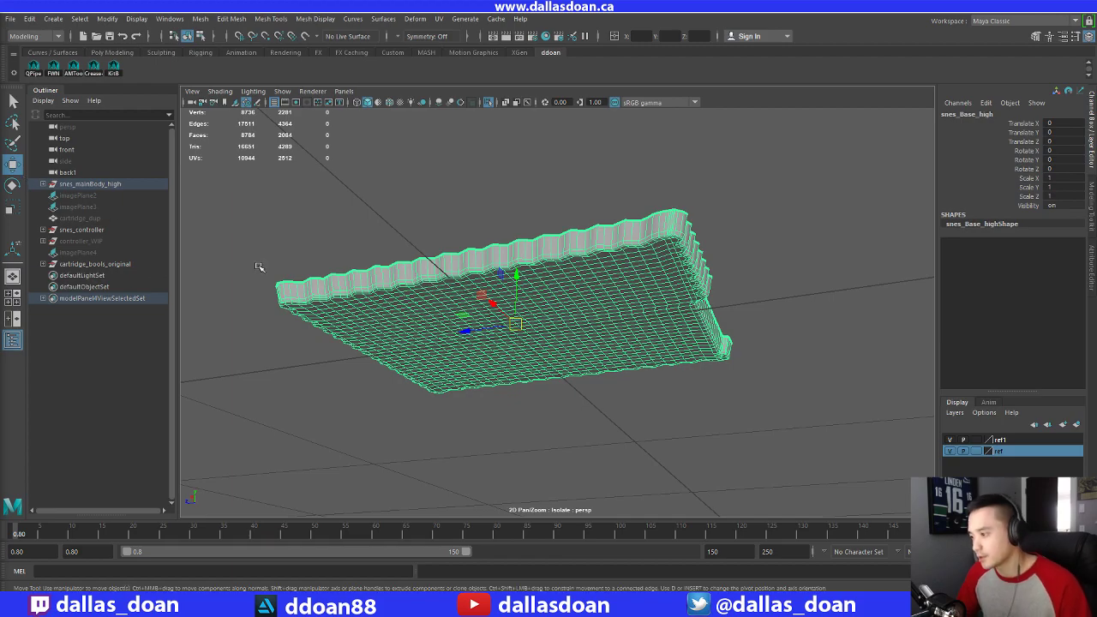
alt+drag(257, 266, 380, 249)
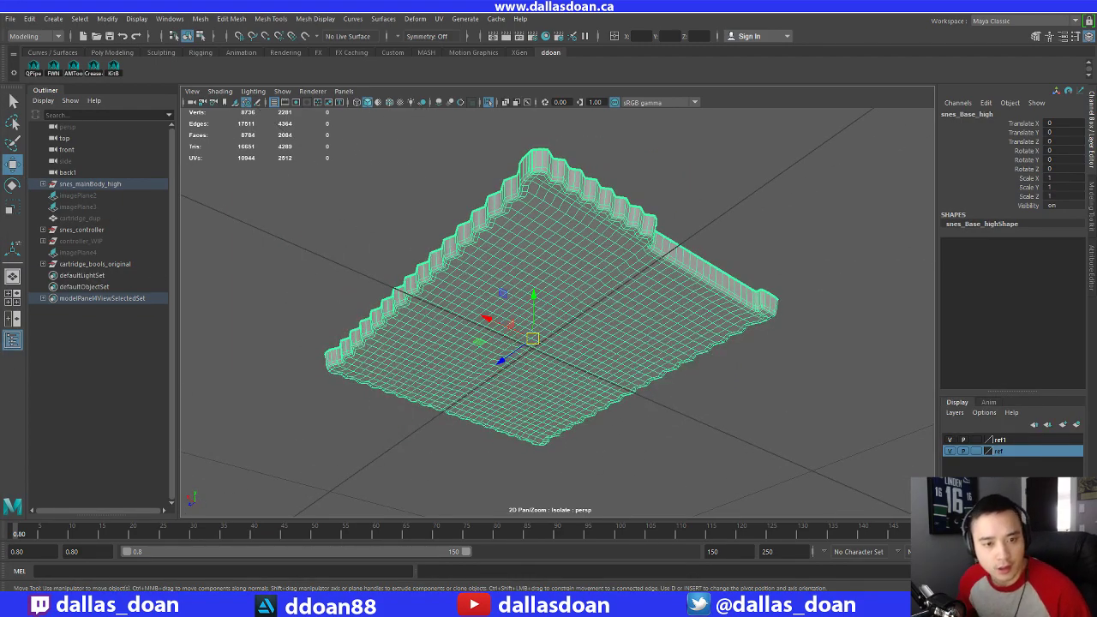
alt+drag(428, 257, 366, 315)
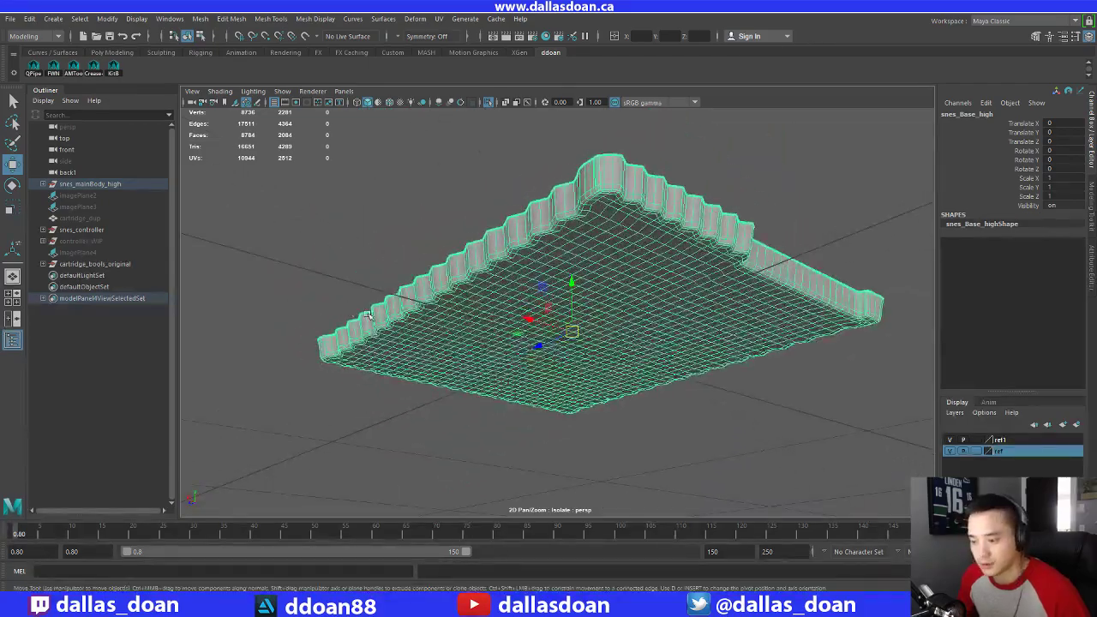
scroll(528, 283, up, 3)
alt+drag(528, 283, 489, 217)
Select two short edges where the base's underside grid meets the corrugated rim near the corner
right_drag(487, 196, 499, 180)
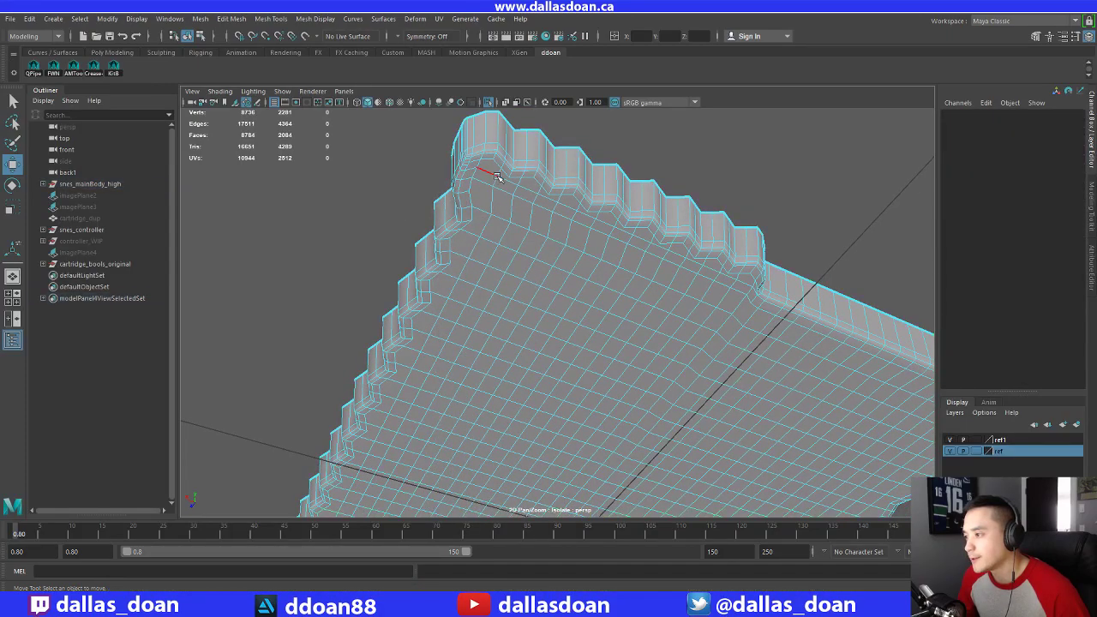
click(495, 176)
alt+drag(496, 176, 500, 245)
scroll(521, 251, up, 4)
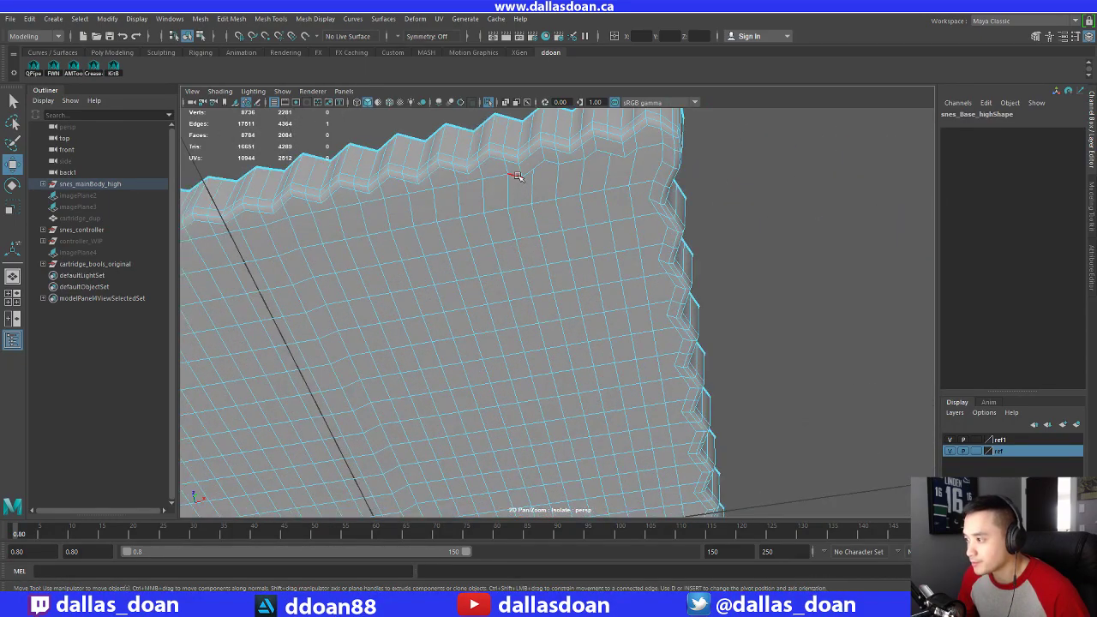
click(516, 176)
alt+drag(521, 176, 505, 203)
click(500, 157)
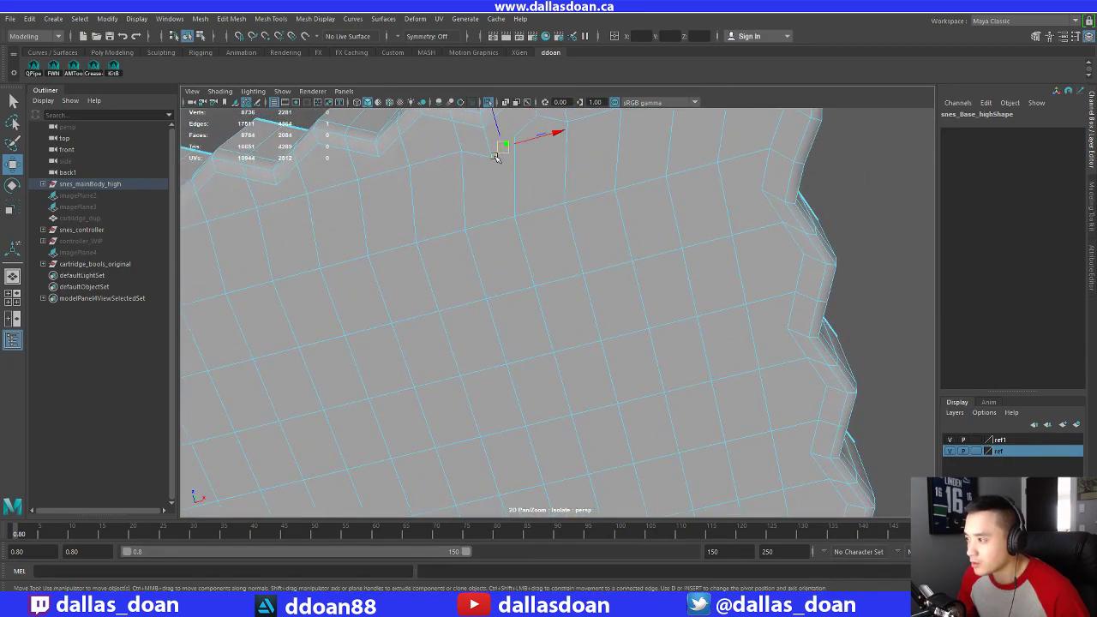
shift+click(478, 156)
alt+middle_drag(580, 174, 579, 204)
Try deleting an edge beside the corrugated rim, then undo the deletion
right_drag(584, 224, 594, 215)
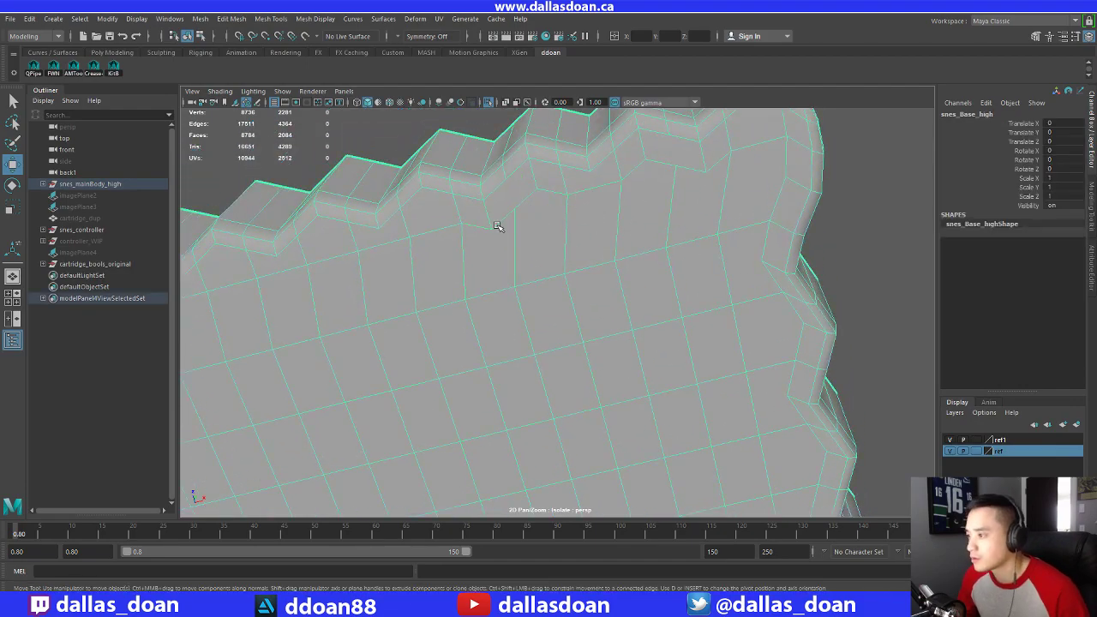
right_drag(498, 227, 496, 212)
shift+right_drag(565, 215, 514, 236)
alt+middle_drag(577, 189, 574, 280)
key(ctrl+z)
key(ctrl+z)
Delete two short edges on the underside, one beside each of two neighbouring corrugations near the corner
click(517, 143)
click(508, 289)
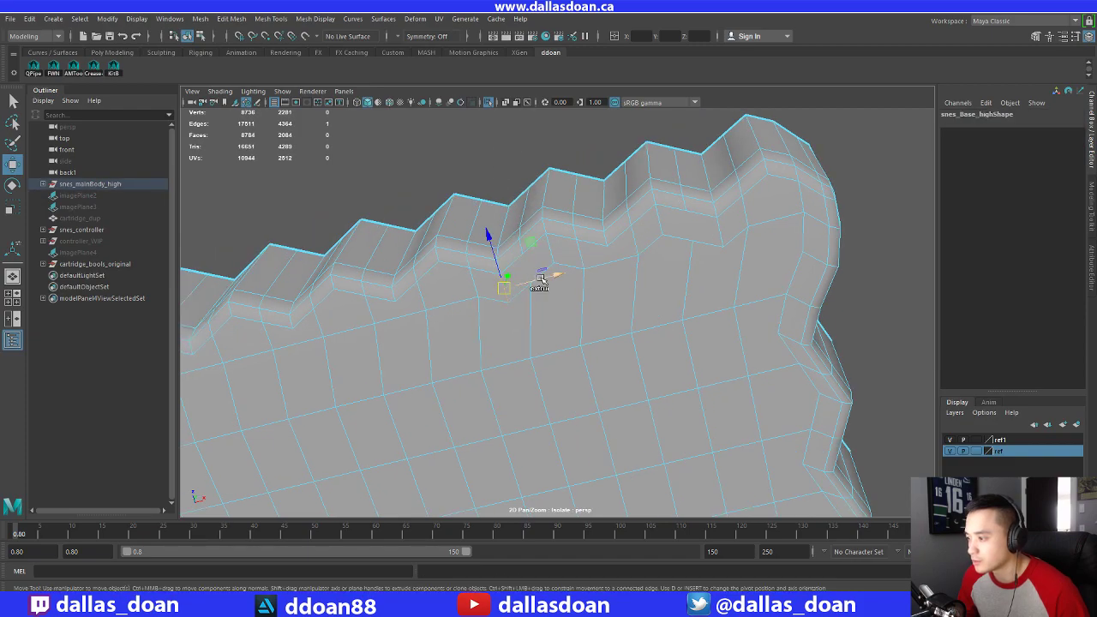
shift+right_drag(580, 246, 519, 265)
click(580, 254)
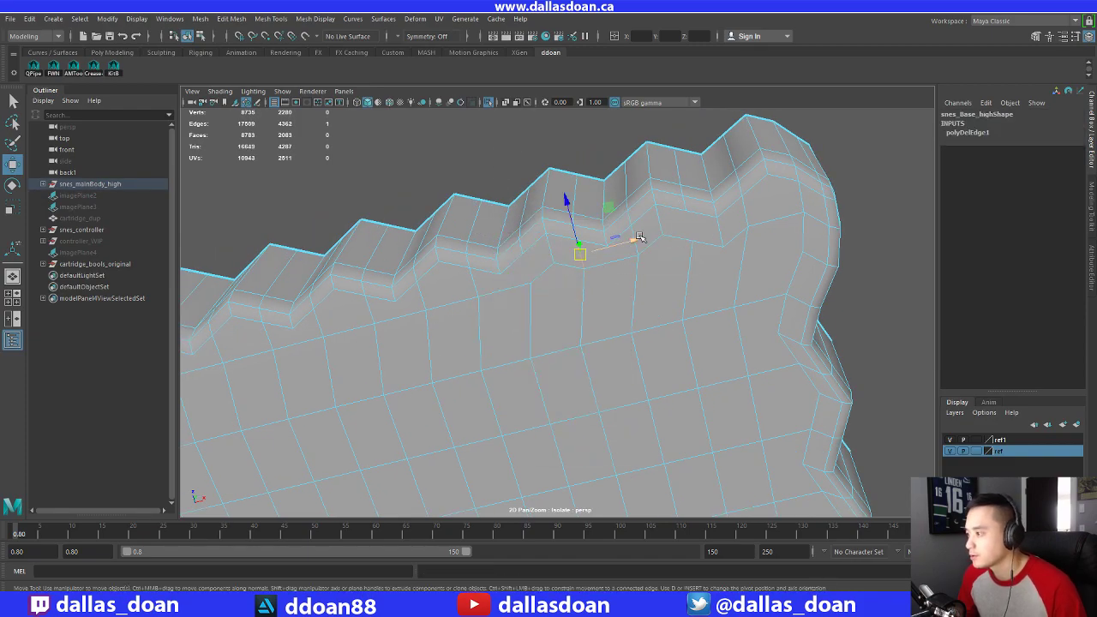
shift+right_drag(675, 243, 655, 246)
Try deleting further short edges along the inner border of the rim's last corrugations at the corner
click(659, 220)
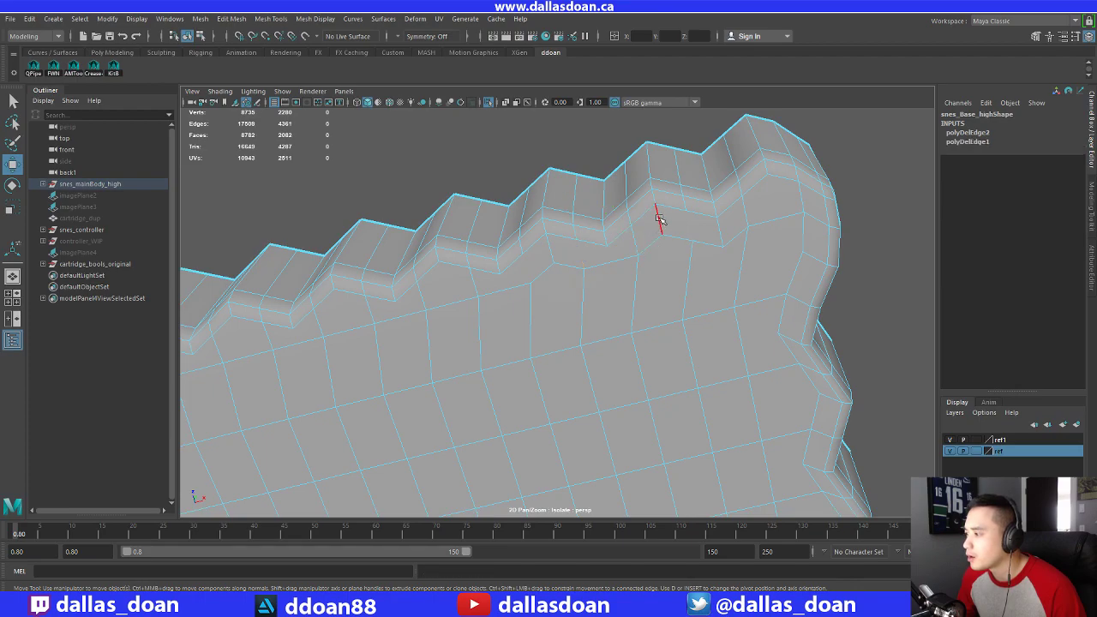
key(g)
click(744, 214)
key(g)
click(738, 257)
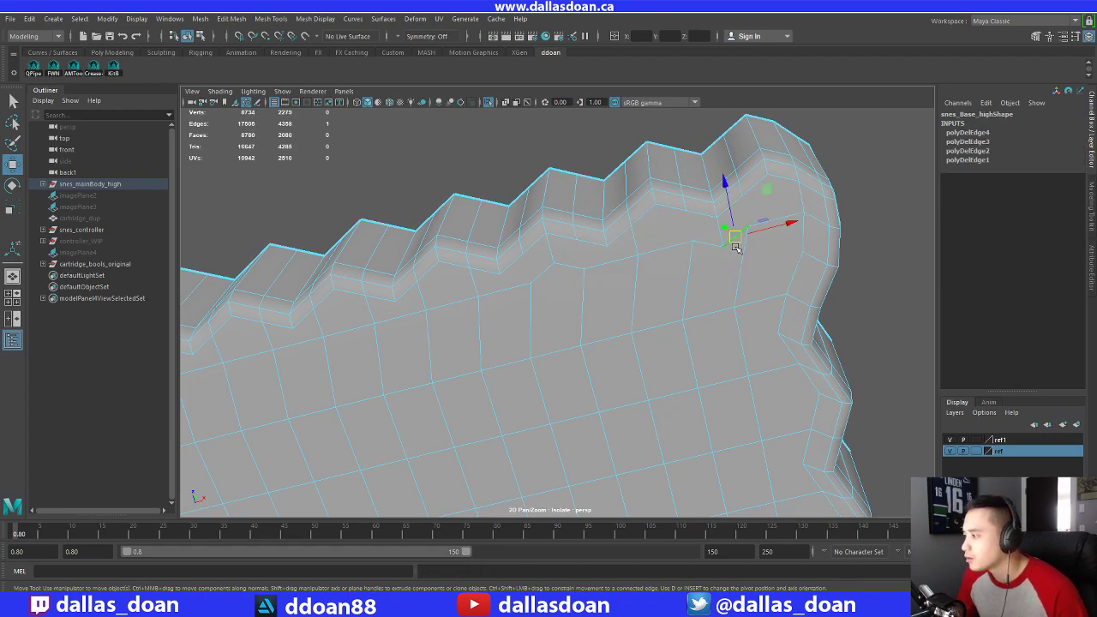
shift+click(699, 255)
key(g)
Undo the latest edge deletions around the rim's corner
key(ctrl+z)
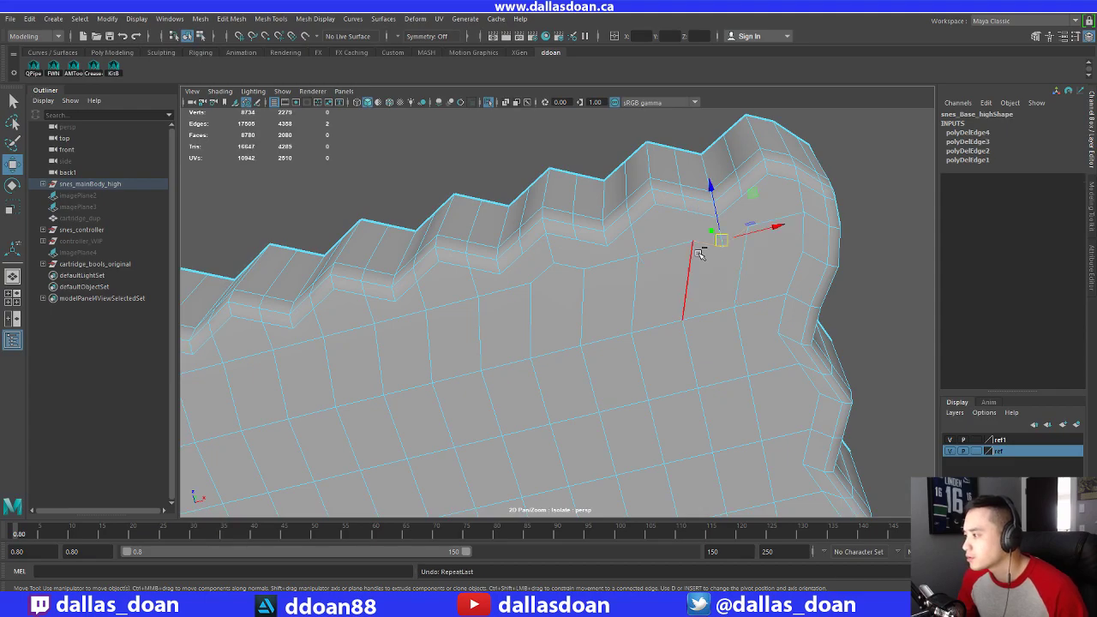
key(ctrl+z)
key(ctrl+z)
key(ctrl+z)
key(ctrl+z)
key(ctrl+z)
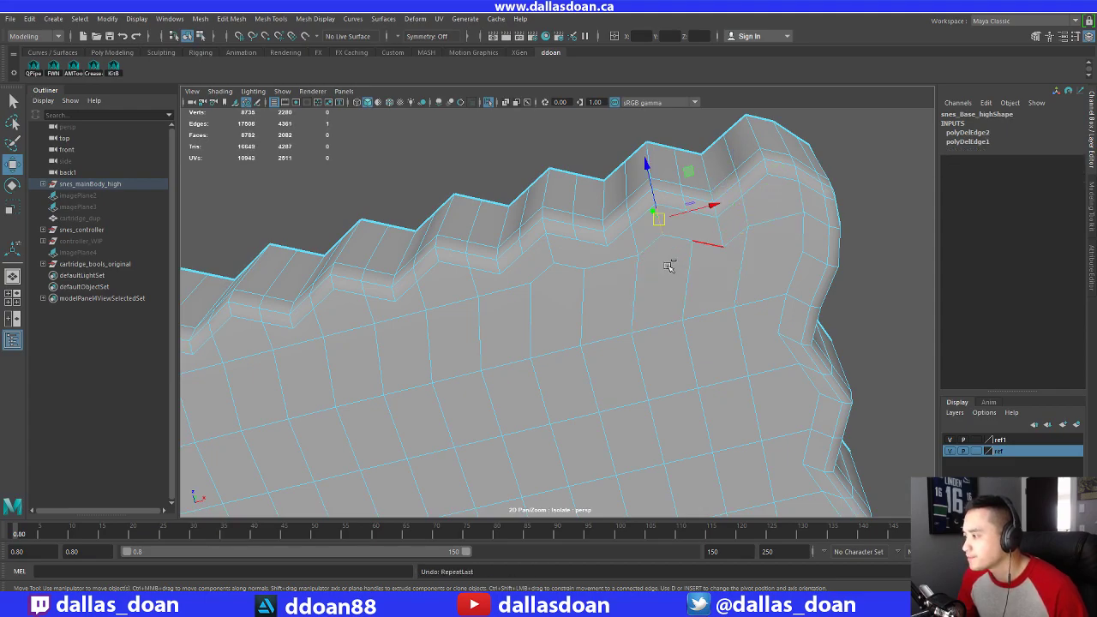
Examine how the underside grid lines meet the corrugated rim at the base's corners and along its sides
alt+middle_drag(674, 288, 682, 277)
alt+drag(681, 276, 680, 303)
scroll(649, 309, down, 3)
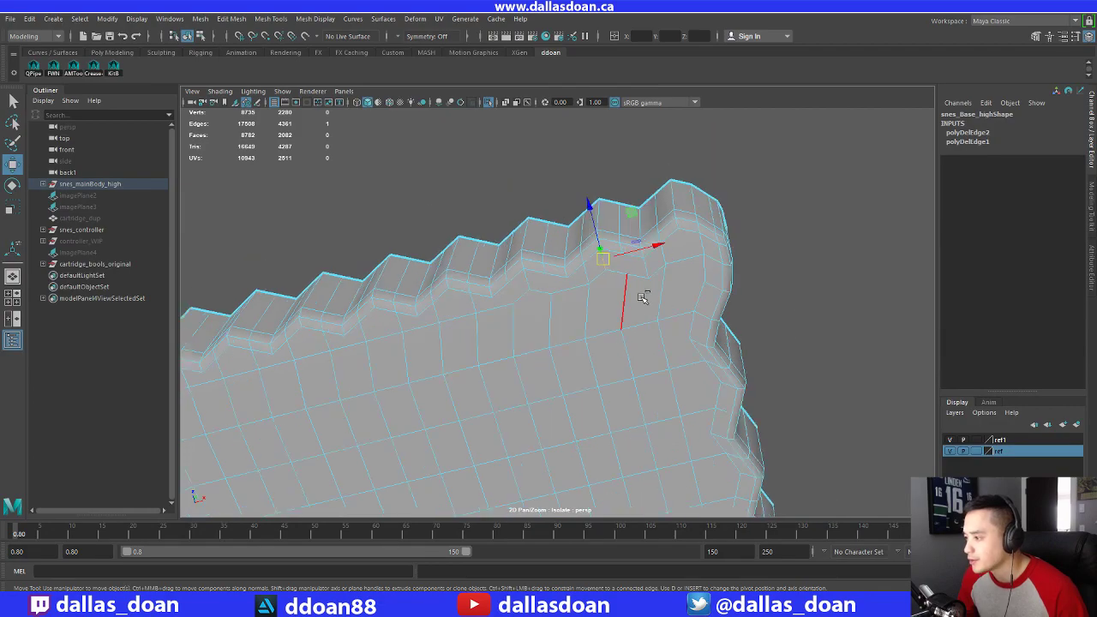
alt+middle_drag(592, 332, 630, 269)
mouse_move(628, 270)
alt+mouse_down()
mouse_move(656, 294)
mouse_move(626, 309)
mouse_move(624, 285)
alt+mouse_up()
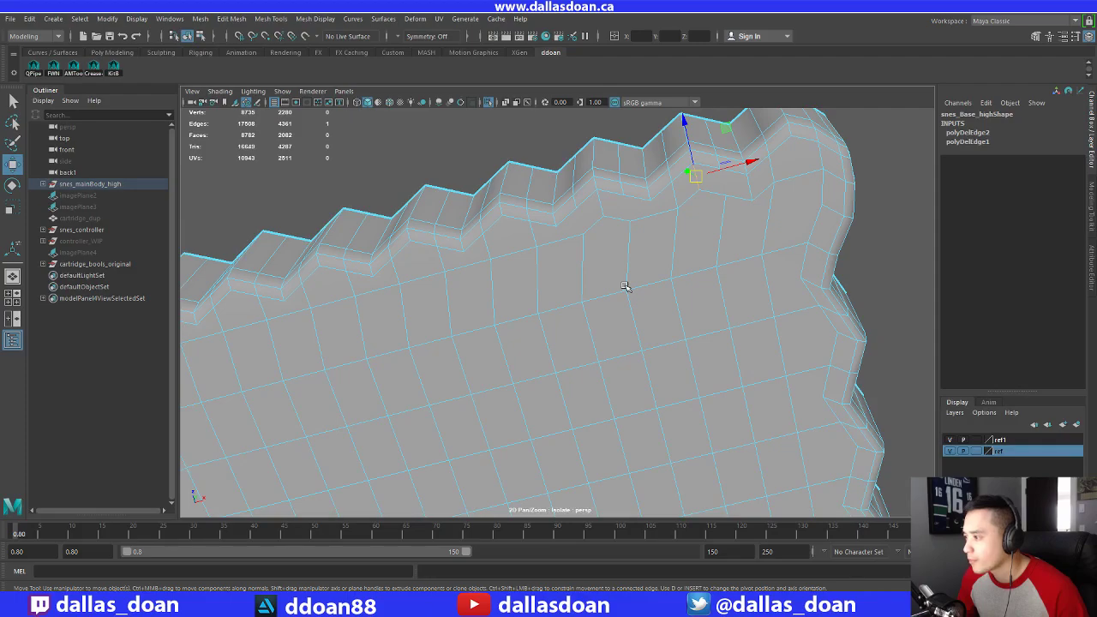
alt+drag(624, 286, 497, 296)
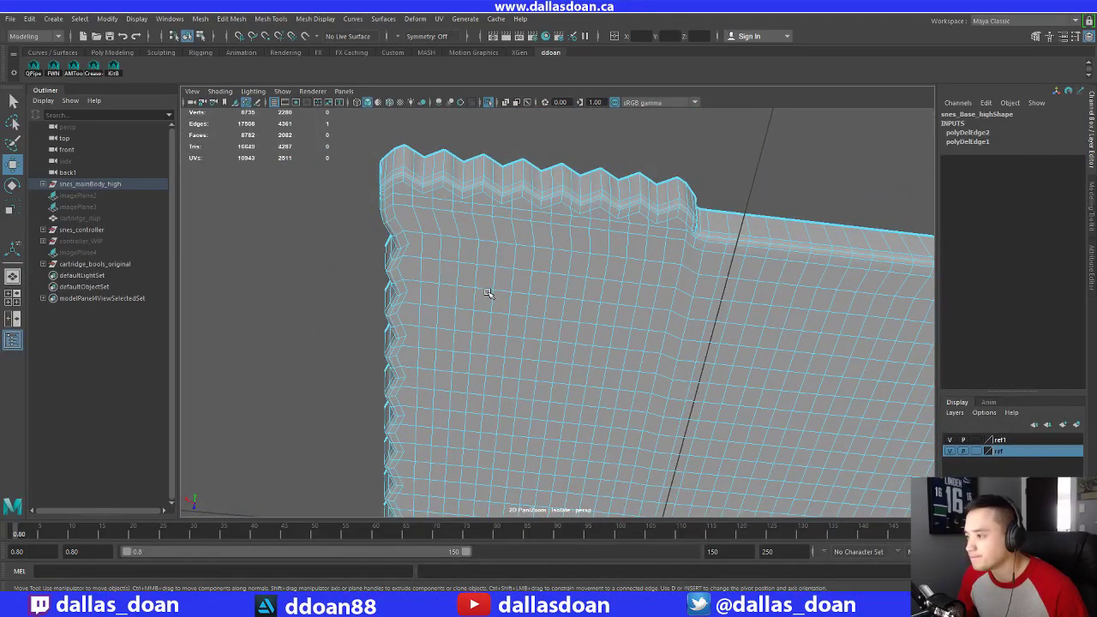
mouse_move(435, 274)
alt+mouse_down()
mouse_move(433, 216)
mouse_move(419, 233)
mouse_move(512, 262)
alt+mouse_up()
alt+right_drag(512, 263, 540, 295)
alt+drag(540, 296, 557, 321)
alt+right_drag(557, 321, 563, 335)
alt+middle_drag(563, 335, 543, 260)
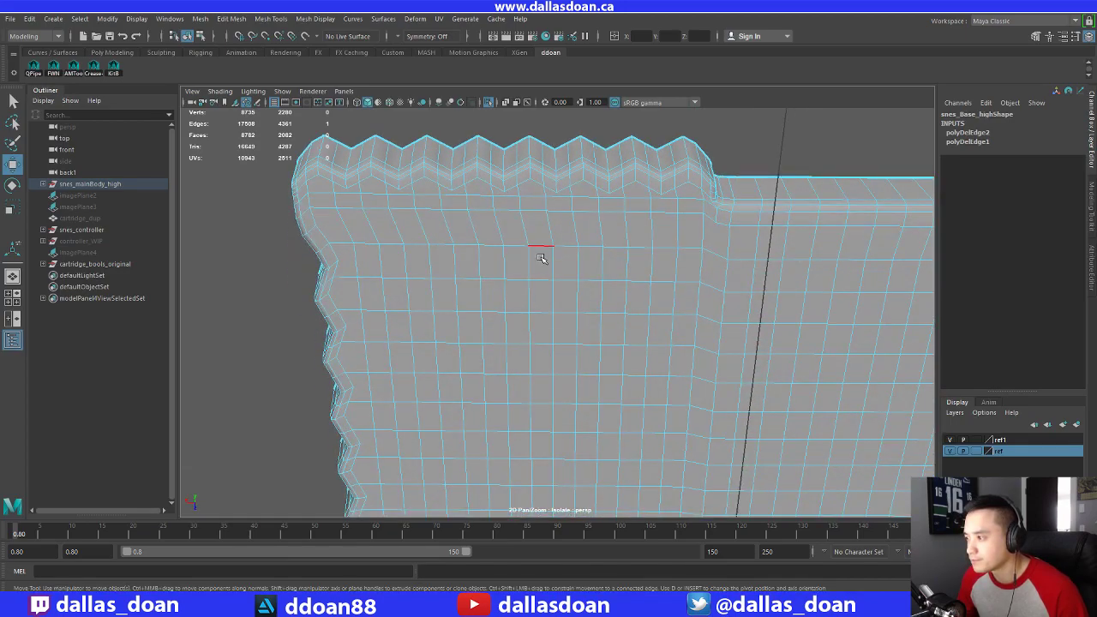
alt+drag(540, 258, 570, 296)
alt+right_drag(571, 296, 562, 284)
alt+middle_drag(496, 273, 687, 286)
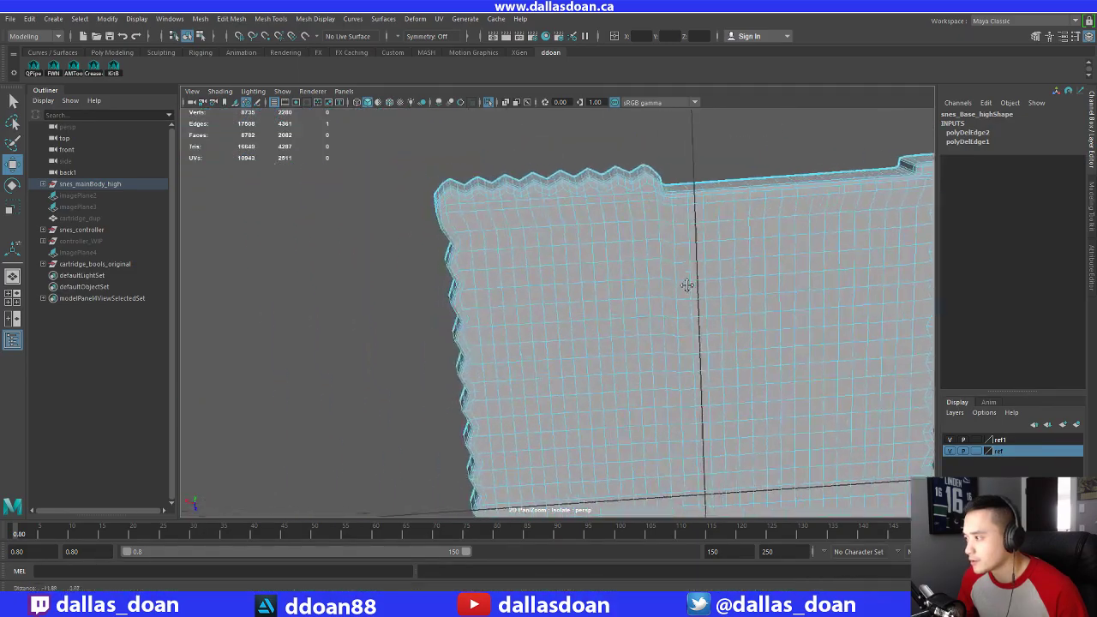
alt+drag(524, 248, 592, 274)
alt+right_drag(592, 274, 683, 204)
alt+drag(682, 203, 729, 226)
alt+right_drag(467, 245, 522, 227)
alt+drag(480, 228, 447, 223)
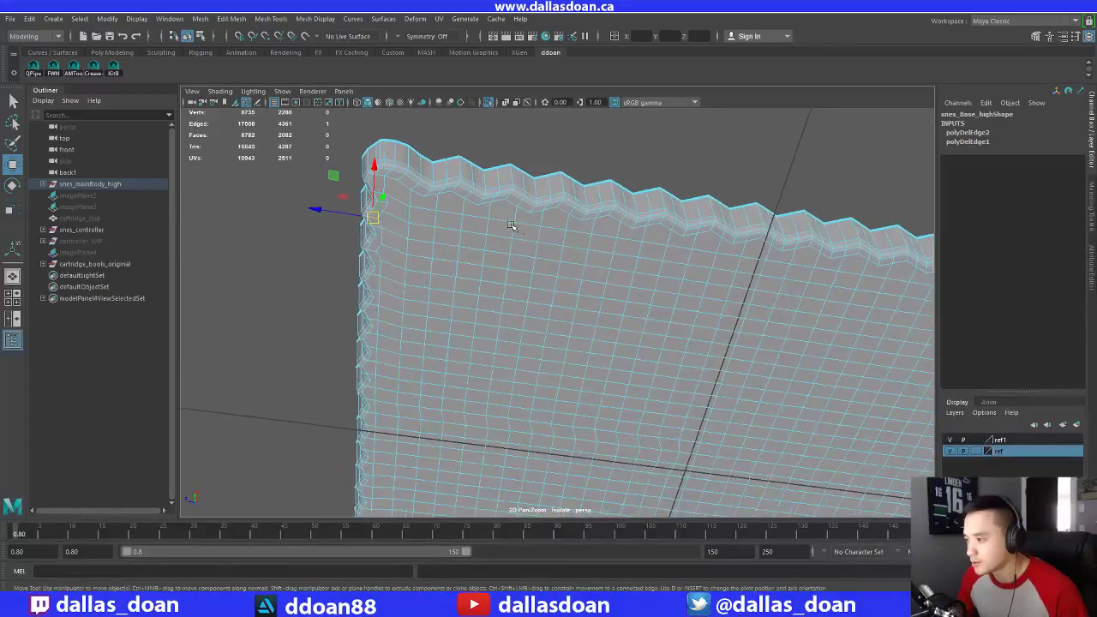
alt+middle_drag(447, 222, 498, 222)
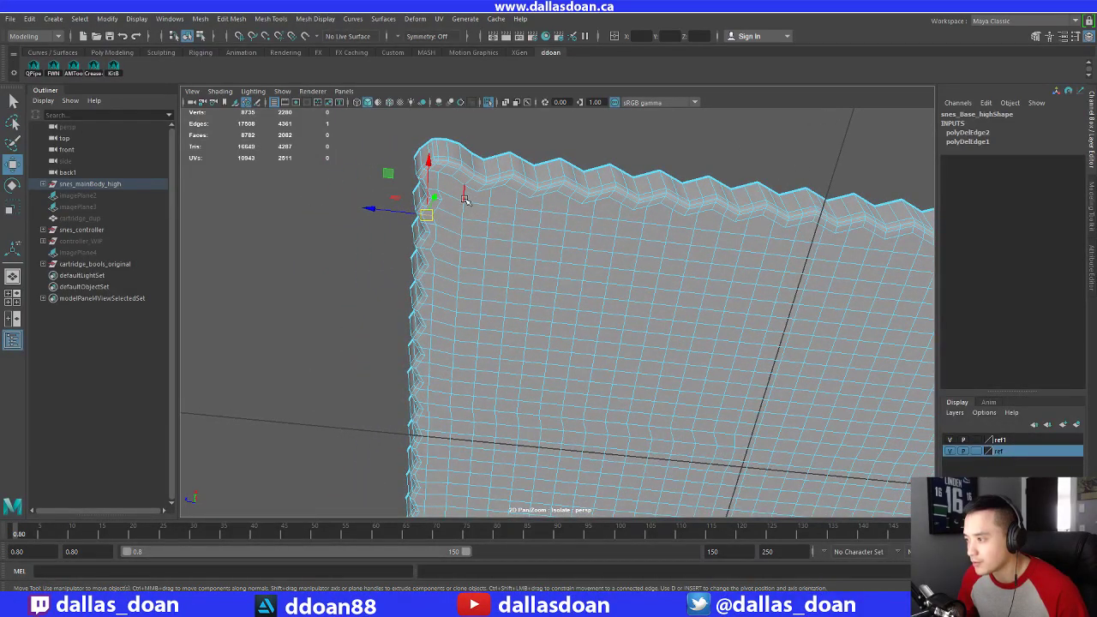
Select the first two alternate edge columns beside the corrugated side rim and delete them with their vertices
click(464, 199)
alt+drag(487, 346, 514, 299)
alt+middle_drag(514, 299, 499, 120)
double_click(436, 465)
alt+drag(492, 360, 538, 268)
alt+middle_drag(538, 269, 536, 333)
shift+click(475, 189)
alt+middle_drag(540, 418, 518, 173)
shift+double_click(478, 363)
alt+drag(509, 318, 534, 372)
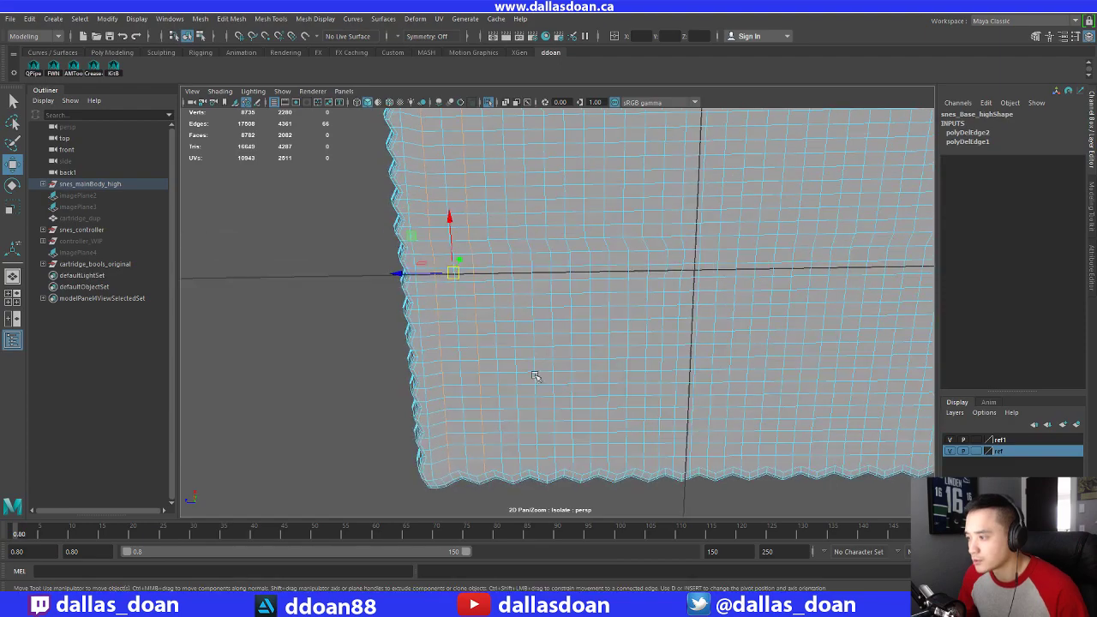
shift+right_click(482, 260)
click(484, 248)
alt+drag(537, 248, 517, 212)
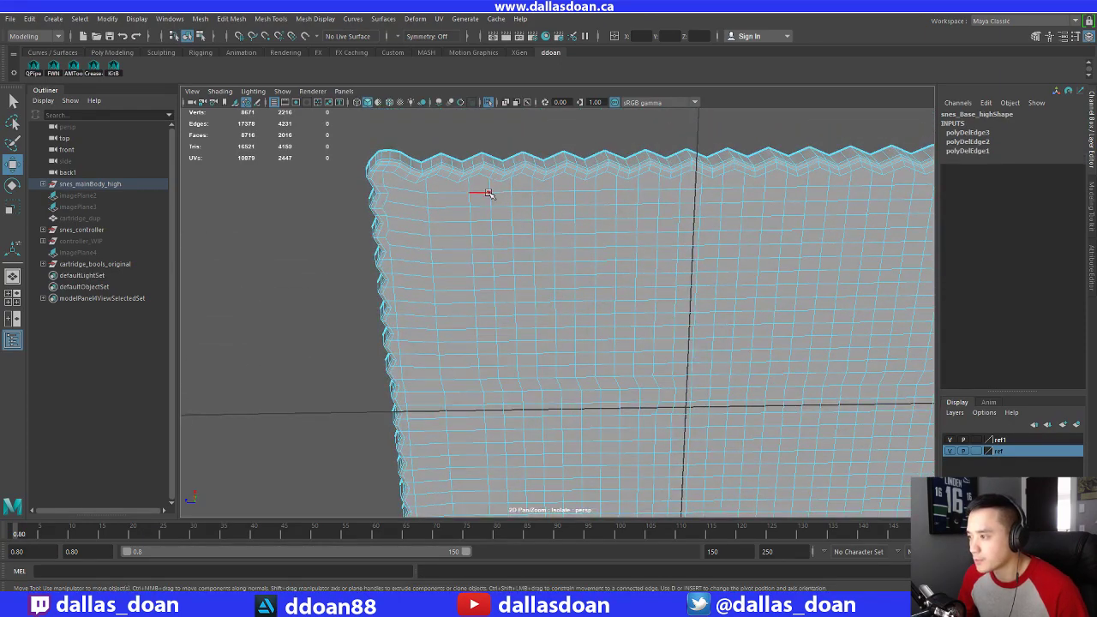
Select the next three alternate edge columns across the underside, each running from rim to rim
click(488, 189)
alt+middle_drag(555, 305, 525, 119)
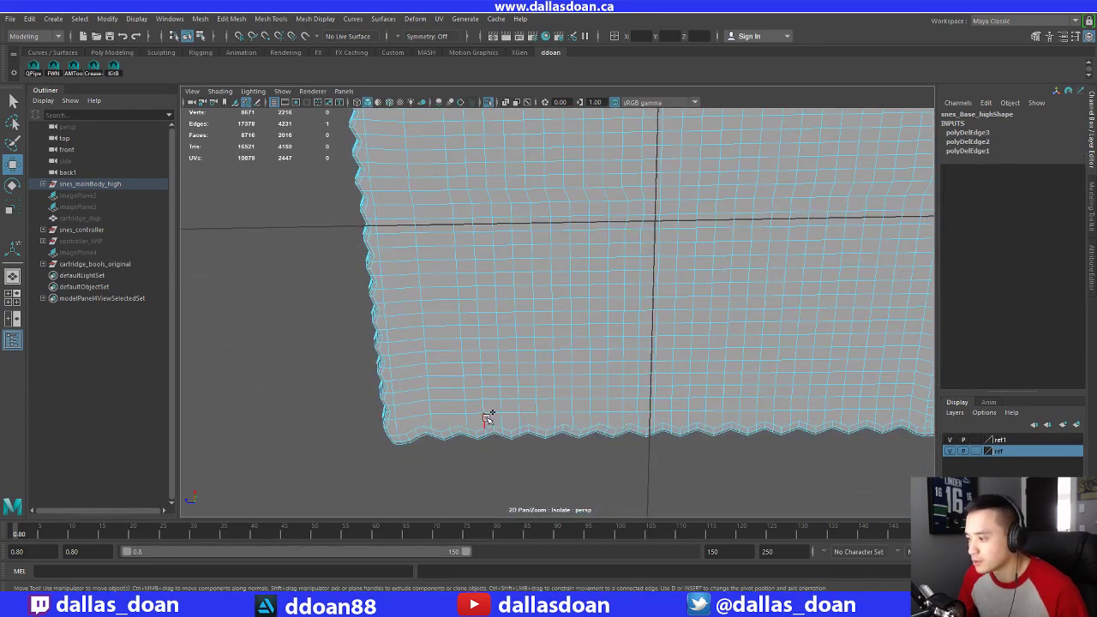
shift+double_click(487, 418)
alt+middle_drag(566, 220, 571, 394)
shift+click(504, 191)
alt+middle_drag(544, 352, 522, 146)
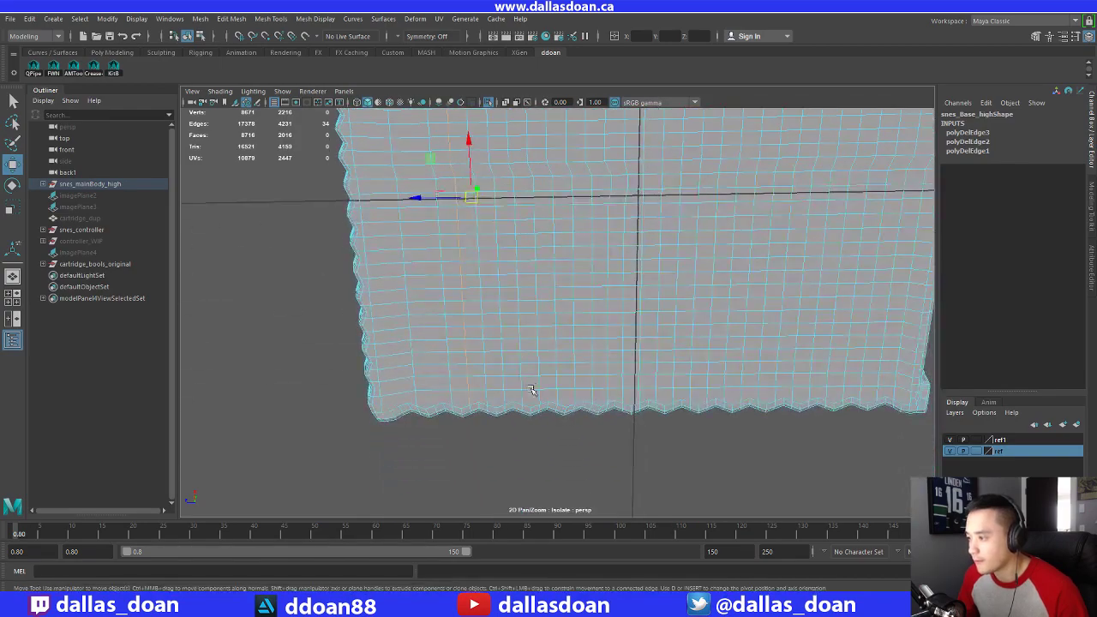
shift+double_click(504, 393)
alt+drag(565, 245, 524, 202)
shift+click(531, 202)
alt+middle_drag(567, 338, 546, 236)
alt+middle_drag(535, 459, 514, 363)
shift+double_click(508, 419)
Add two more alternate edge columns to the selection and delete all the selected columns with their vertices
alt+middle_drag(586, 269, 609, 427)
shift+click(526, 178)
alt+drag(534, 174, 587, 240)
shift+double_click(511, 433)
alt+drag(514, 421, 543, 279)
shift+click(520, 199)
alt+drag(520, 201, 531, 294)
key(Delete)
Select the next two alternate edge columns near the middle of the underside
click(525, 131)
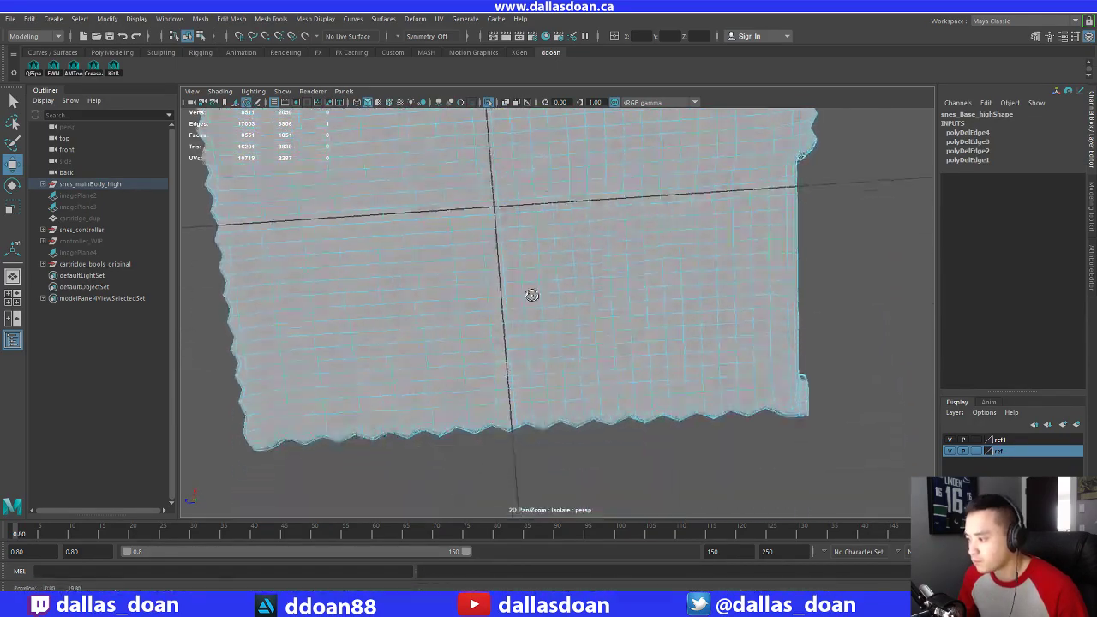
key(ctrl+z)
double_click(517, 399)
alt+drag(630, 314, 610, 279)
alt+middle_drag(610, 279, 568, 184)
shift+click(524, 171)
shift+double_click(503, 396)
Add two further alternate edge columns beyond the middle and delete the selected columns with their vertices
alt+middle_drag(556, 250, 543, 477)
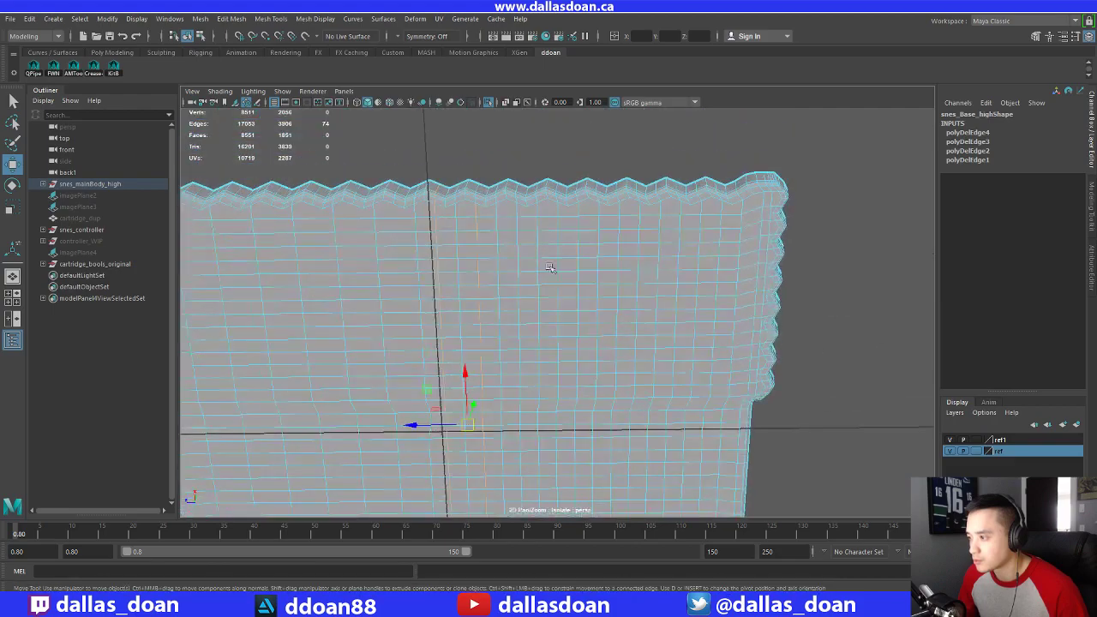
shift+click(519, 217)
key(ctrl+z)
shift+click(518, 210)
alt+middle_drag(573, 426, 548, 204)
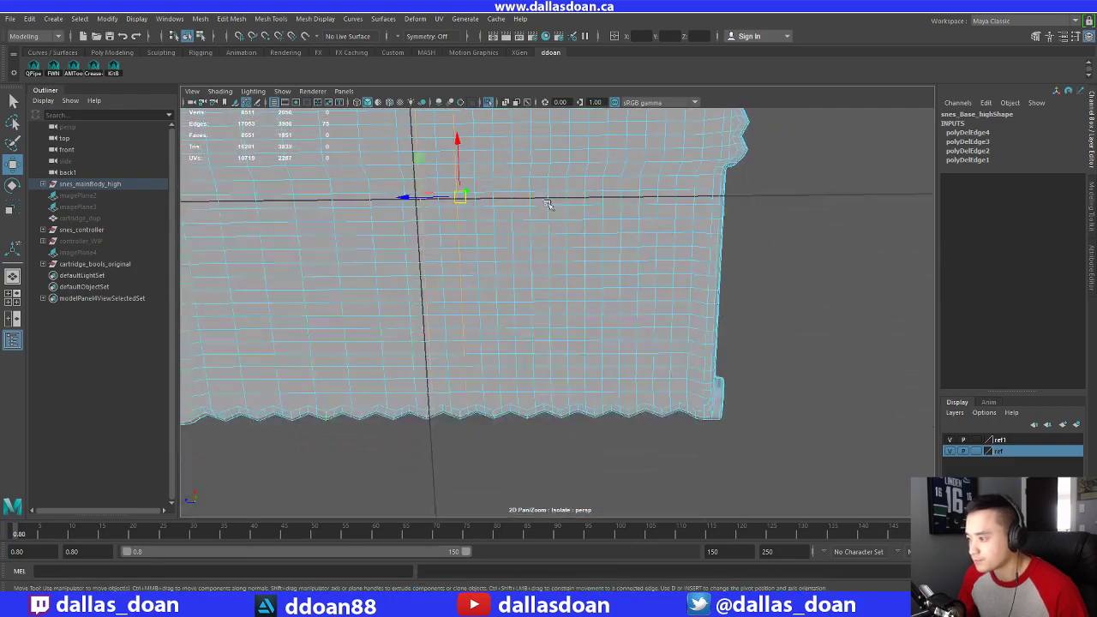
mouse_move(553, 142)
alt+middle_down()
mouse_move(551, 349)
mouse_move(540, 144)
alt+middle_up()
shift+click(531, 183)
alt+drag(511, 396, 544, 338)
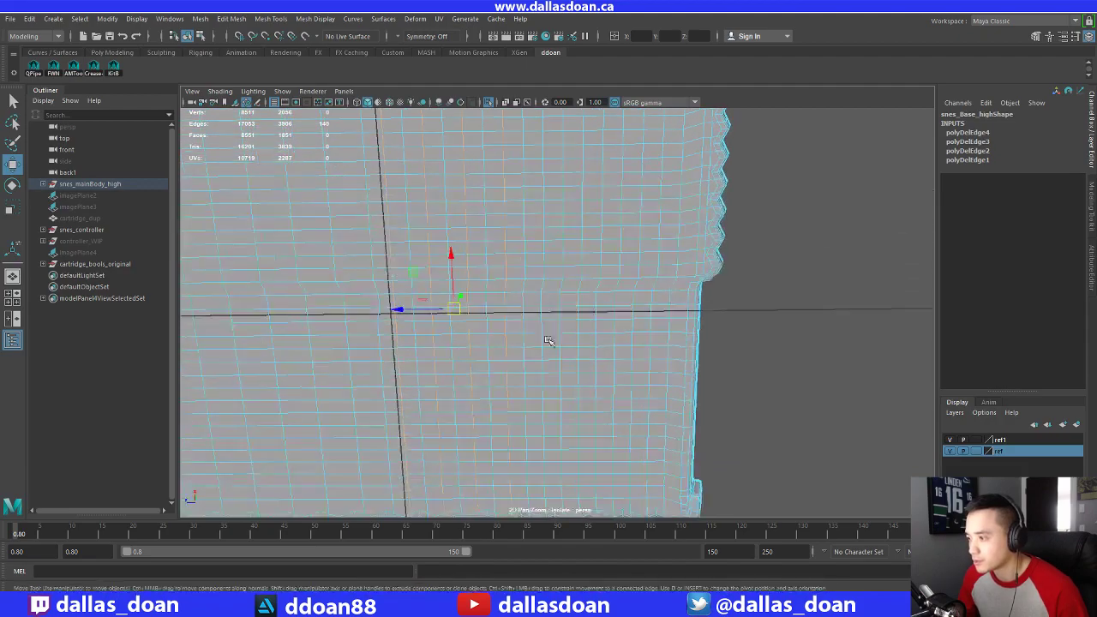
key(ctrl+BackSpace)
Delete the remaining alternate edge columns in the dense strip before the far side rim
alt+drag(548, 228, 548, 413)
alt+drag(565, 283, 570, 296)
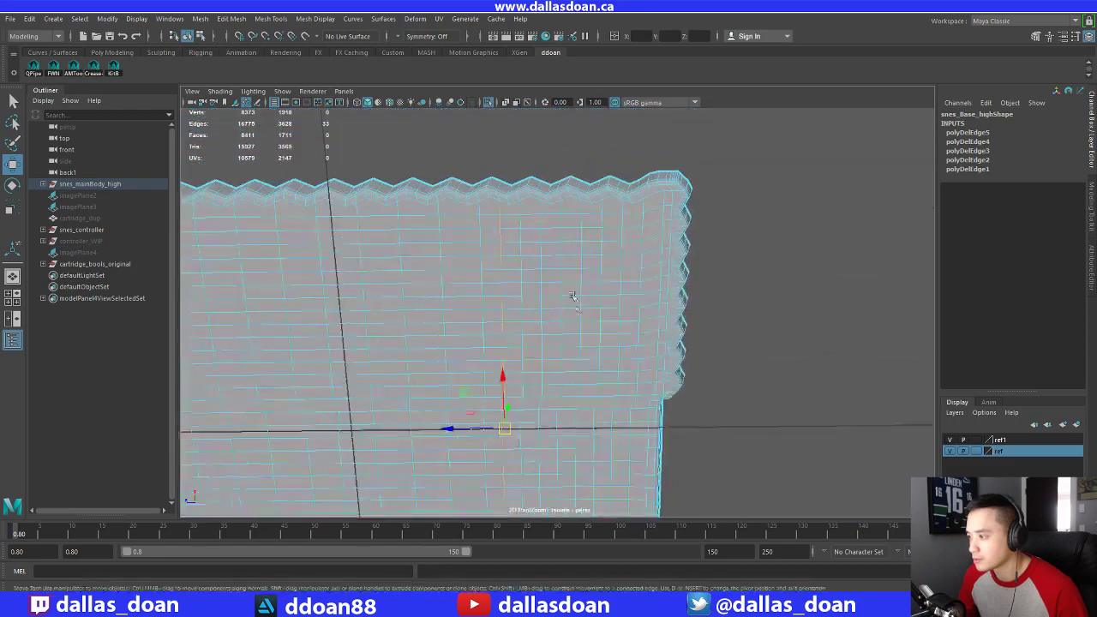
alt+drag(543, 208, 550, 313)
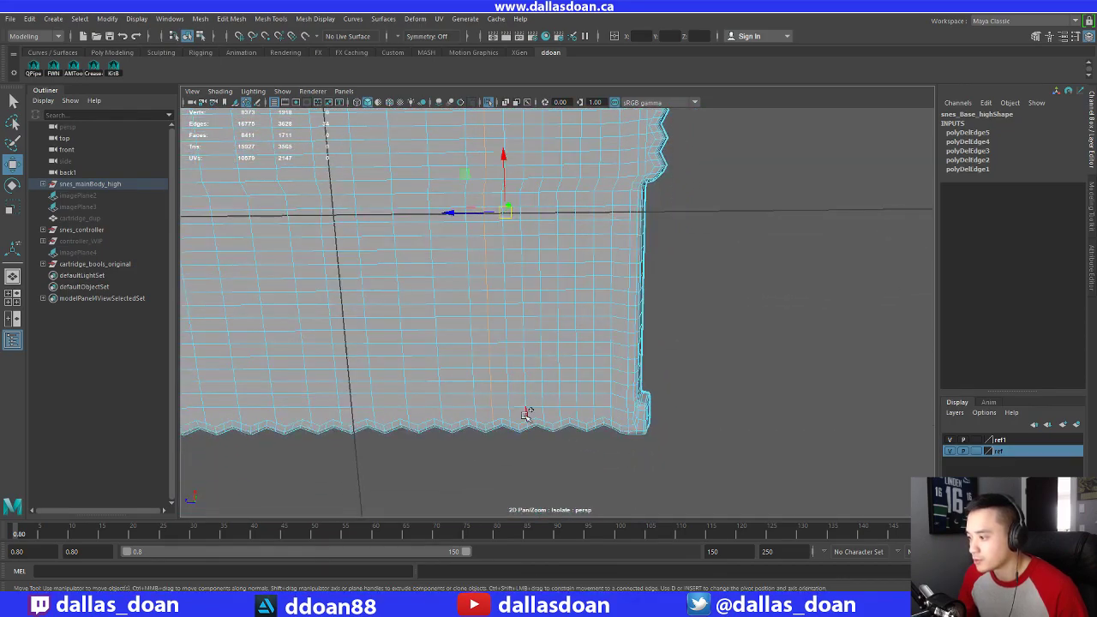
alt+drag(527, 414, 532, 387)
alt+drag(533, 426, 548, 227)
key(Delete)
alt+drag(553, 161, 585, 190)
key(Delete)
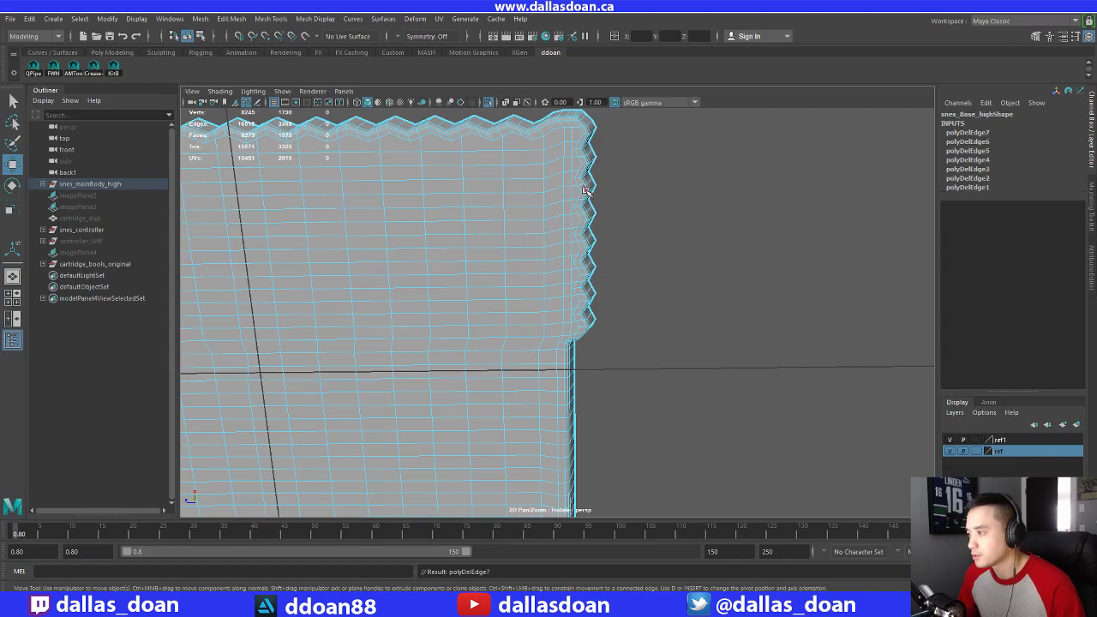
Select the edge column running just inside the far side rim, from the corner along the corrugated section
alt+drag(564, 134, 533, 308)
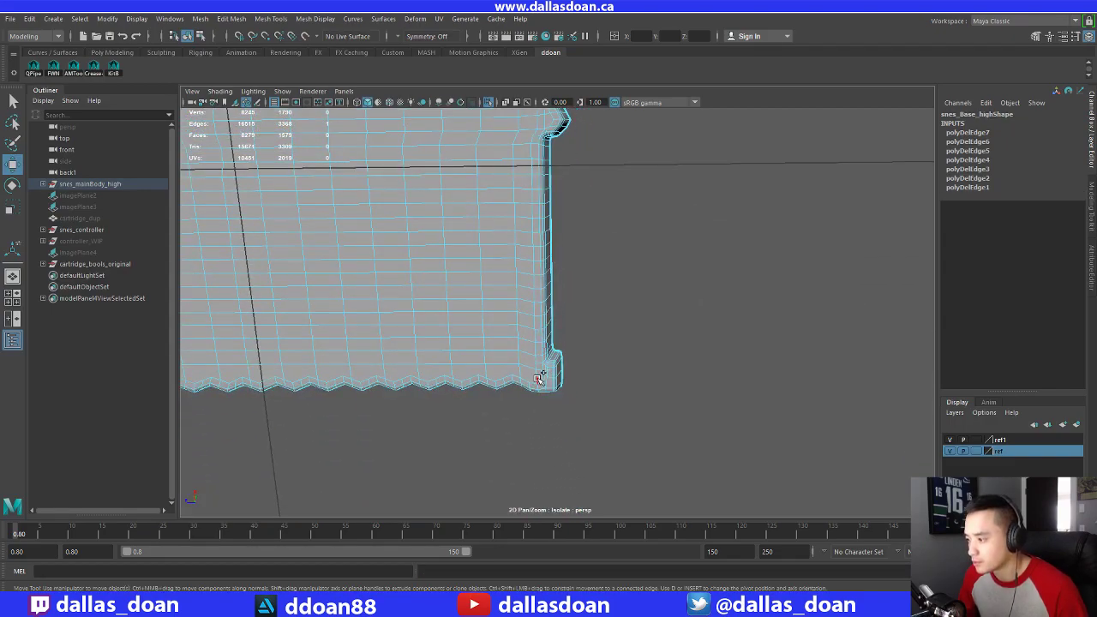
alt+drag(570, 297, 580, 325)
key(ctrl+z)
key(ctrl+z)
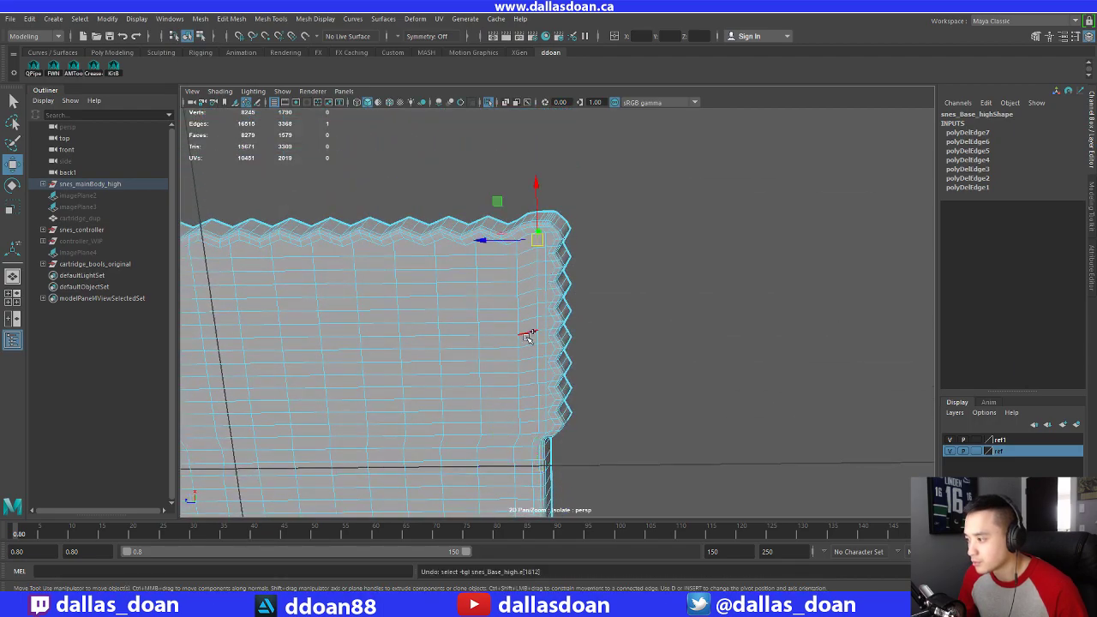
shift+double_click(539, 424)
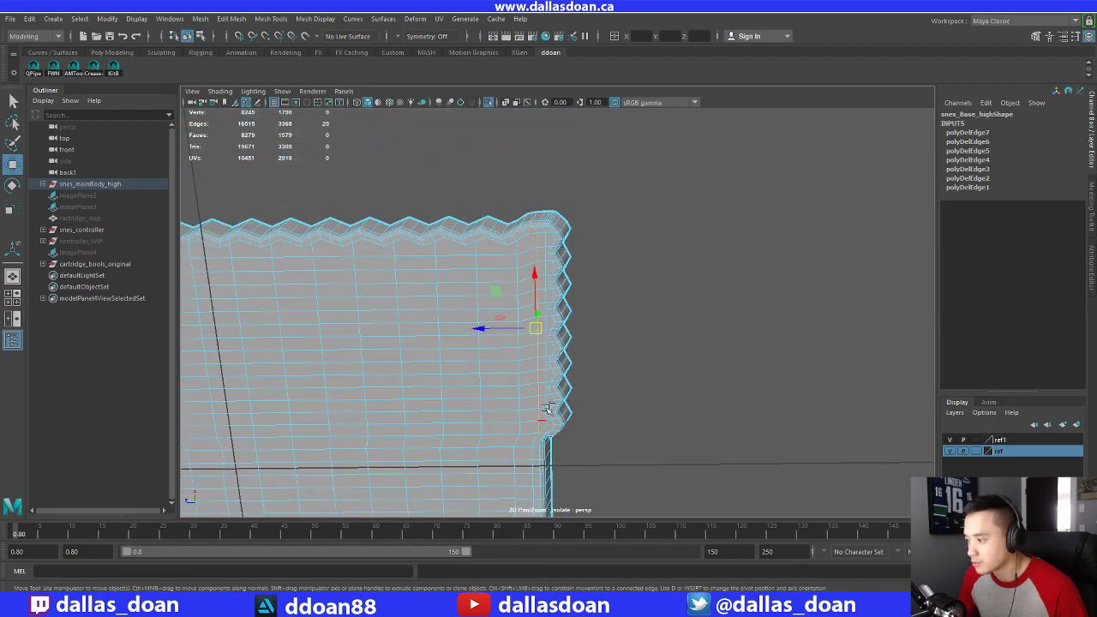
alt+middle_drag(601, 329, 607, 198)
Extend the selection along the straight rim section to the opposite corner and delete the whole edge column with its vertices
alt+middle_drag(589, 283, 583, 183)
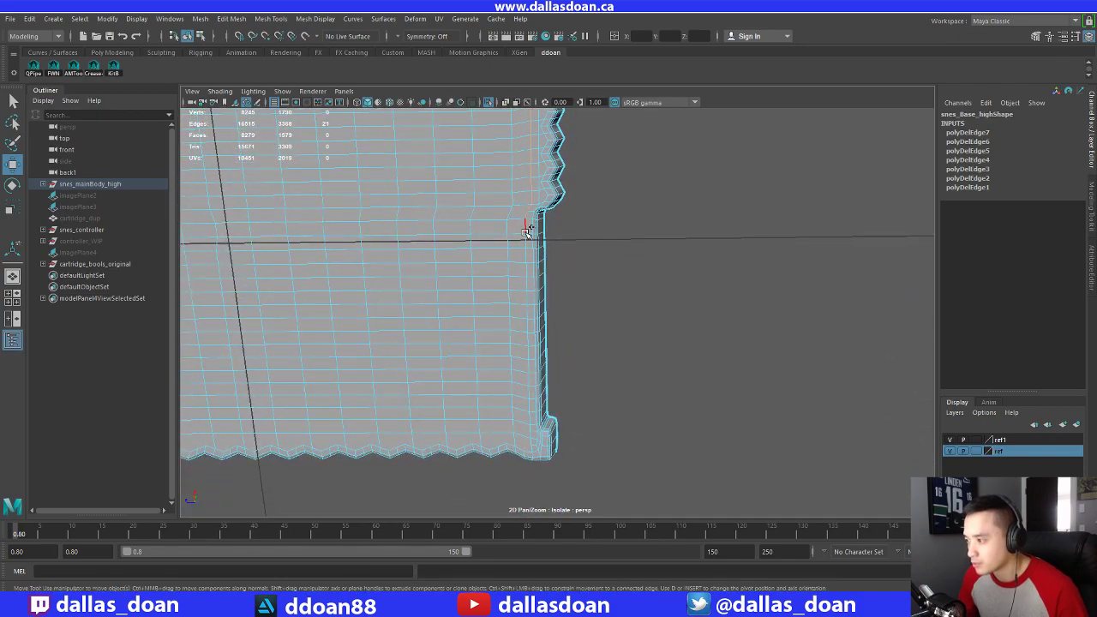
shift+click(525, 244)
shift+click(526, 257)
shift+click(527, 270)
shift+drag(527, 286, 532, 445)
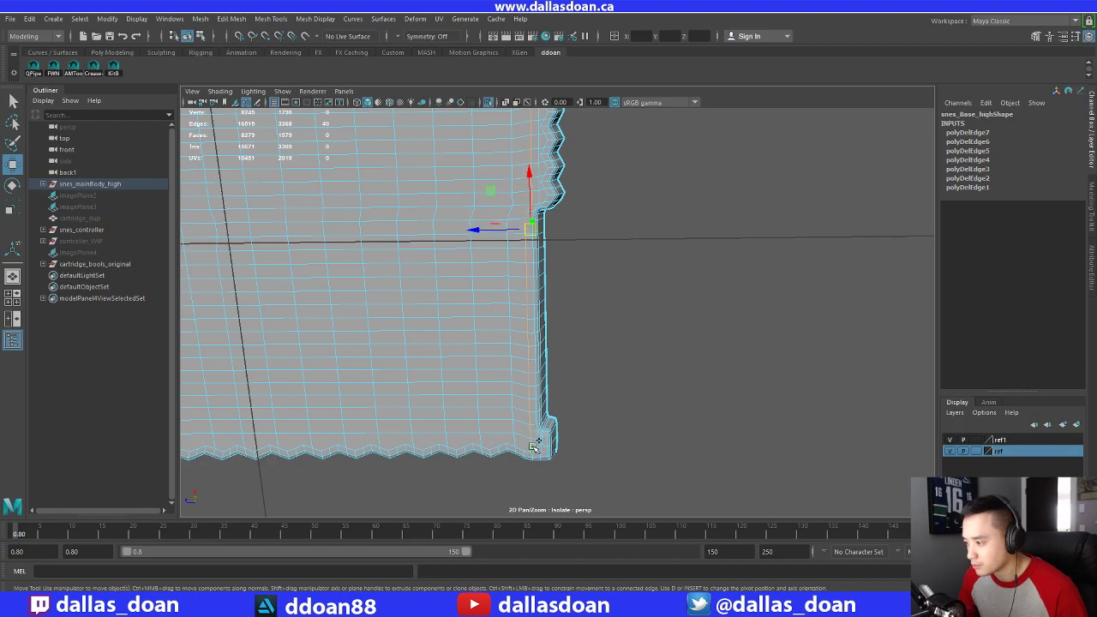
shift+right_drag(522, 358, 476, 368)
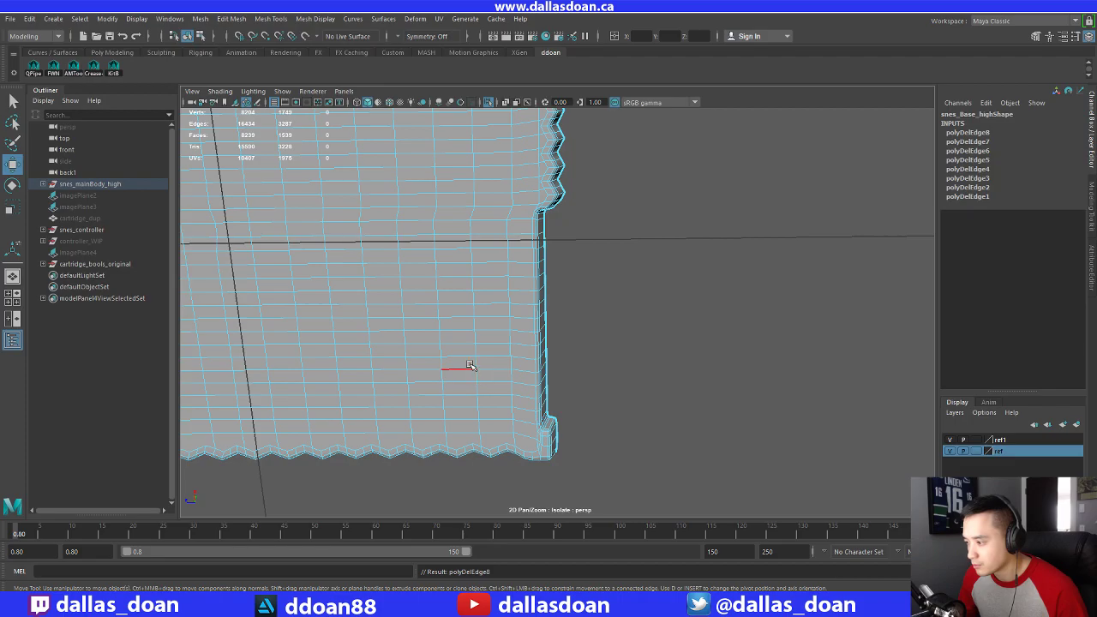
Select the lengthwise edge column nearest the corrugated side, starting from the corrugated corner of the underside
scroll(454, 343, down, 5)
mouse_move(541, 350)
alt+mouse_down()
mouse_move(469, 317)
mouse_move(431, 252)
mouse_move(553, 279)
mouse_move(467, 256)
mouse_move(583, 248)
alt+mouse_up()
scroll(493, 339, up, 3)
double_click(592, 241)
alt+drag(502, 251, 539, 277)
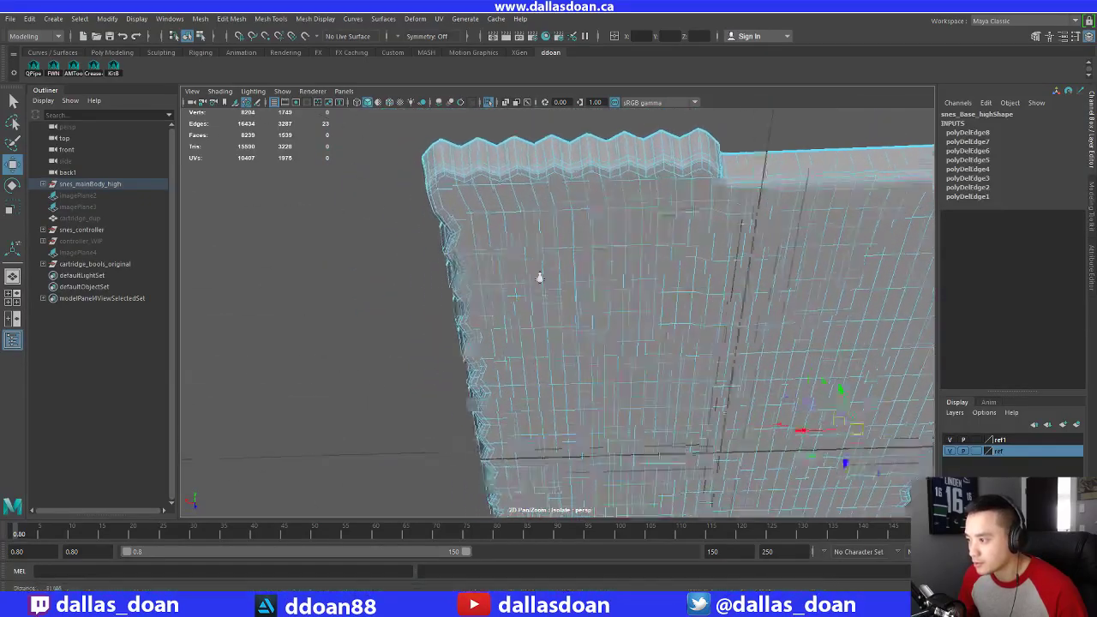
alt+right_drag(539, 276, 561, 277)
click(436, 159)
alt+middle_drag(542, 406, 542, 399)
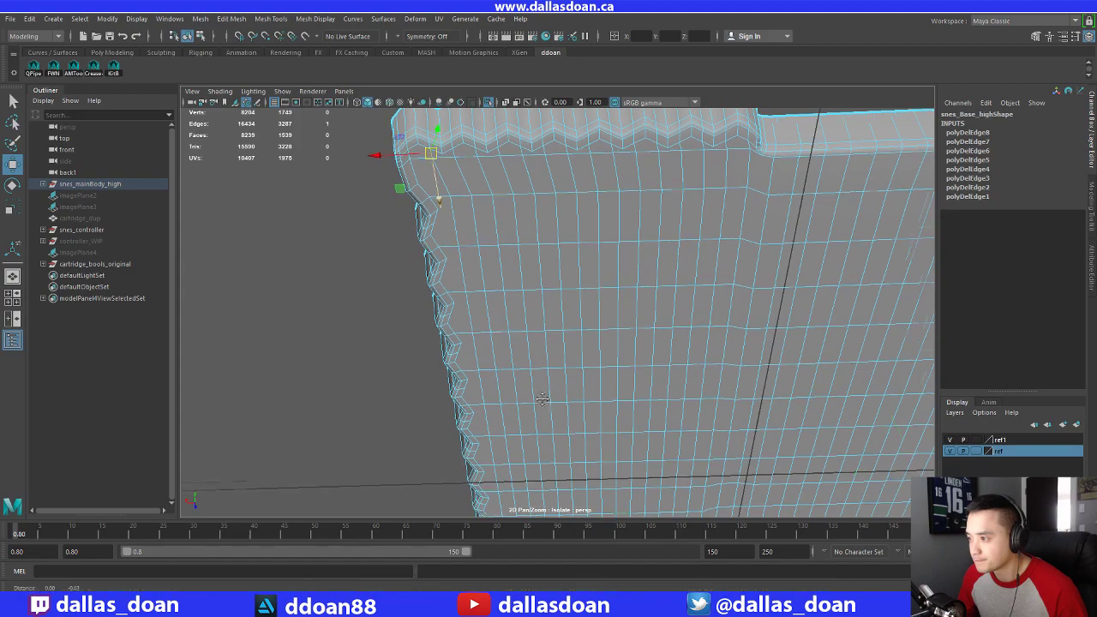
alt+drag(542, 398, 521, 412)
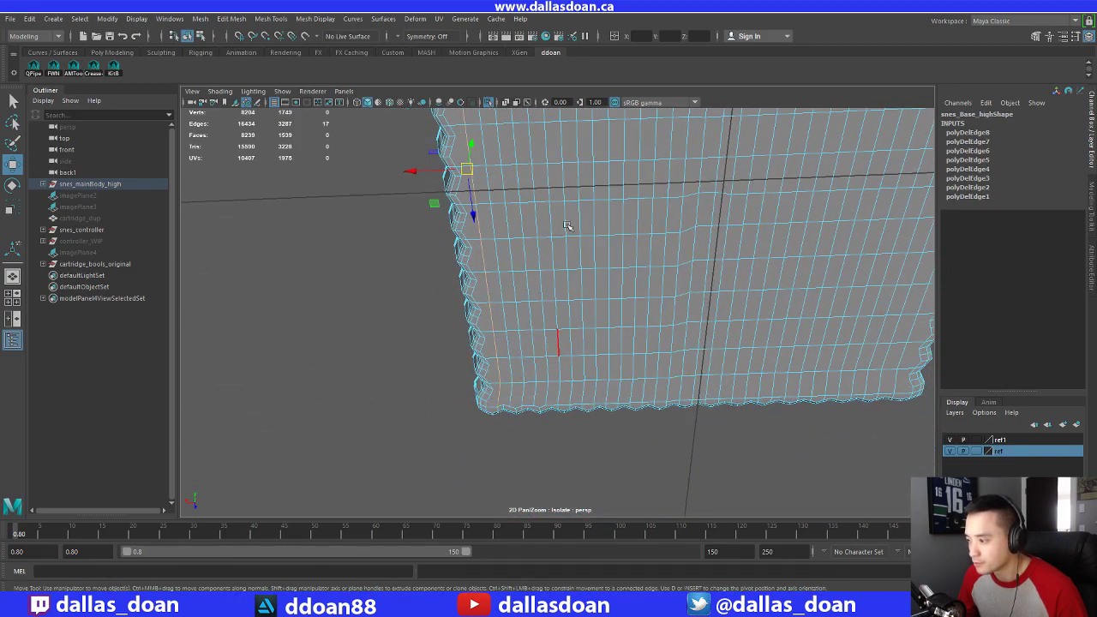
alt+drag(565, 225, 570, 236)
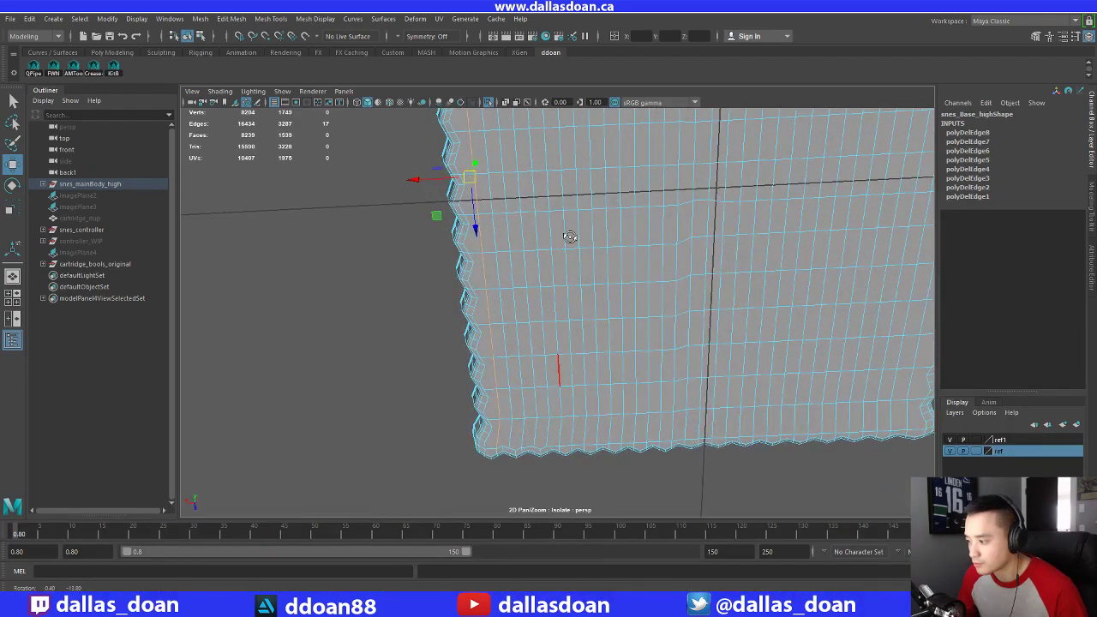
alt+drag(525, 390, 554, 314)
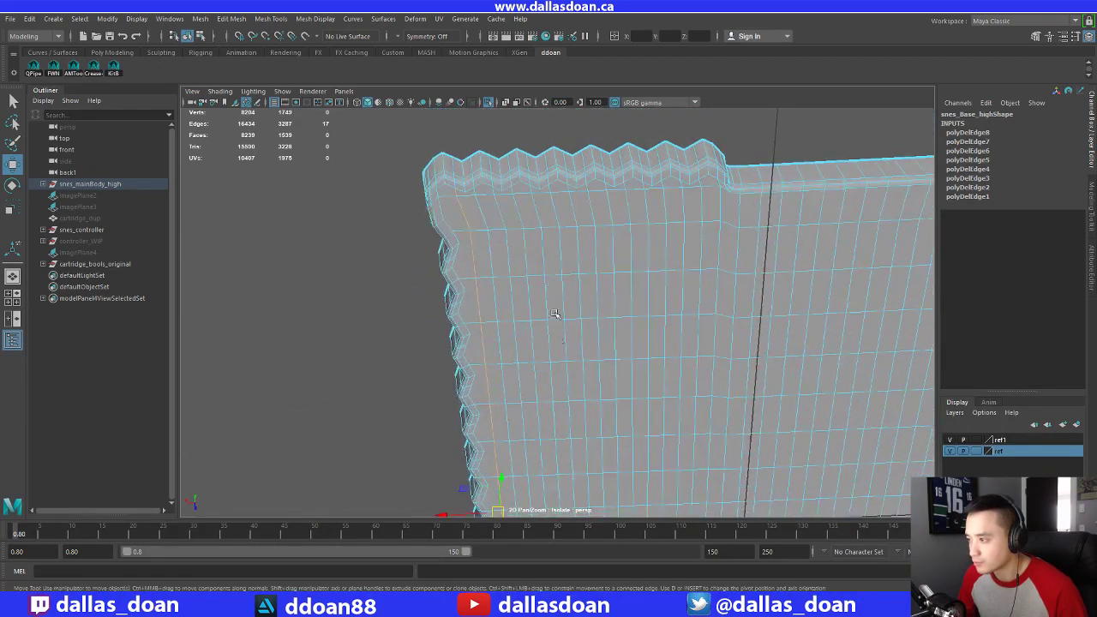
alt+drag(533, 236, 605, 152)
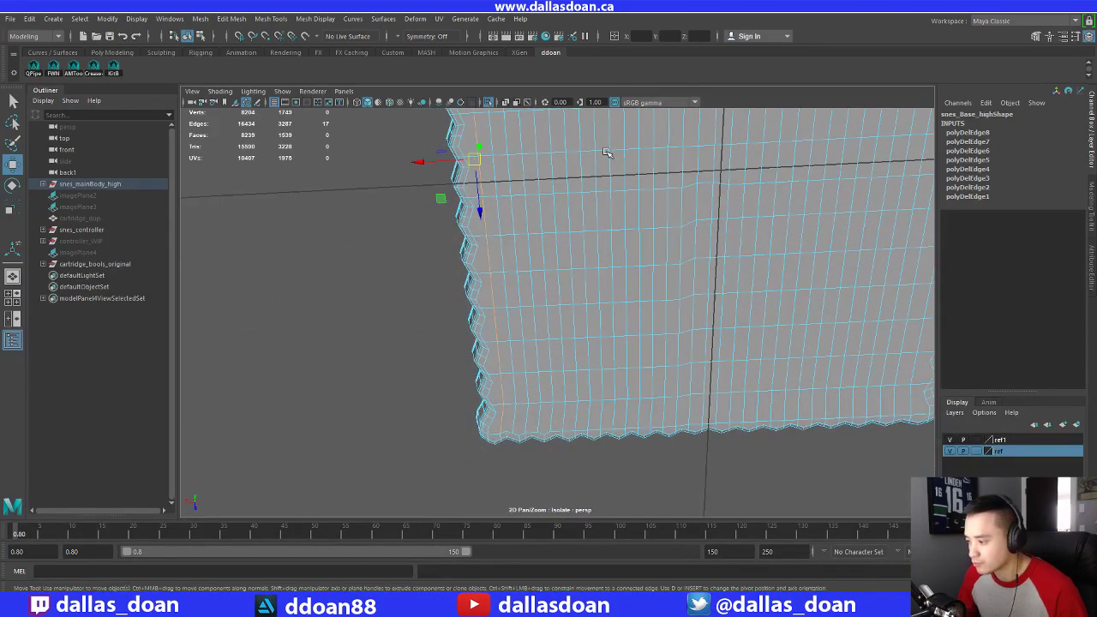
Add the short edges at both rim ends of that column to the selection
shift+click(506, 438)
alt+drag(617, 322, 564, 335)
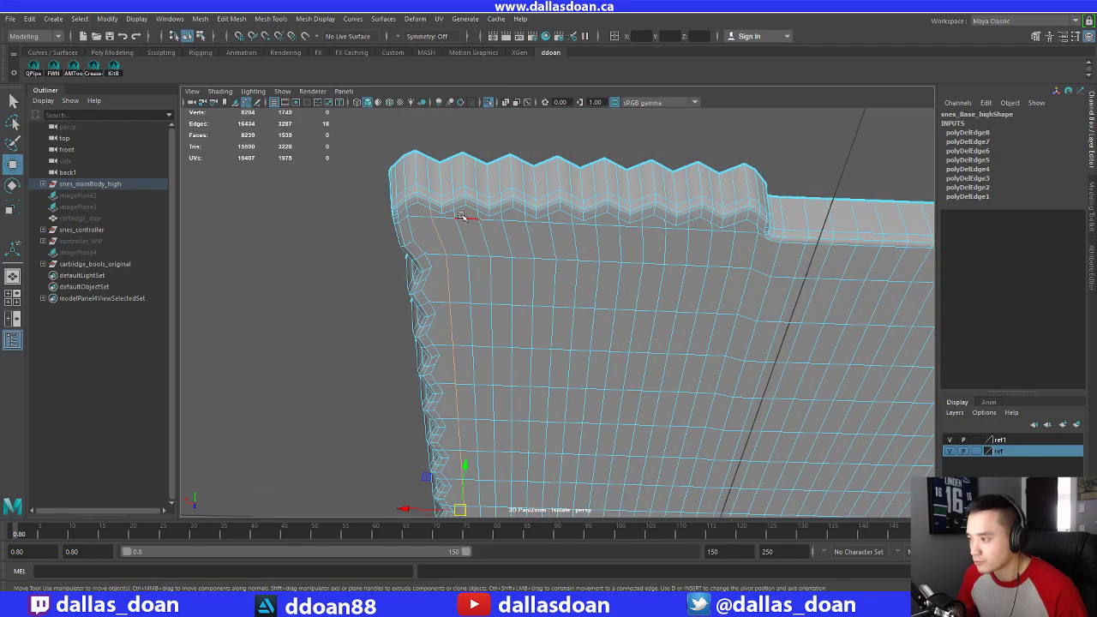
alt+middle_drag(579, 445, 573, 316)
alt+middle_drag(591, 223, 580, 347)
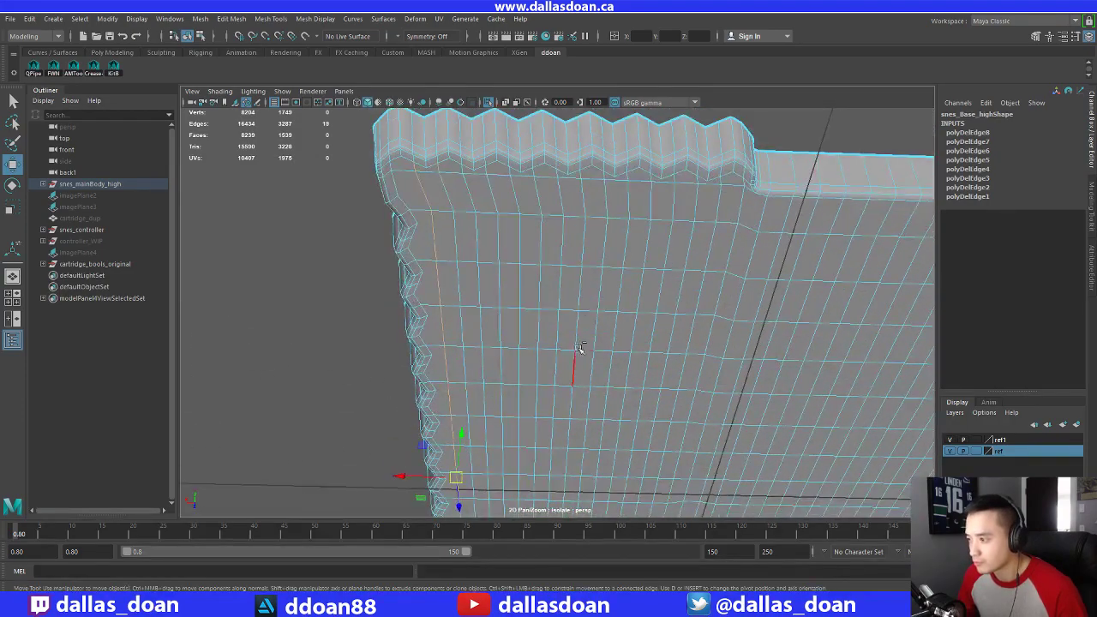
key(ctrl+z)
shift+click(463, 172)
alt+drag(534, 423, 551, 304)
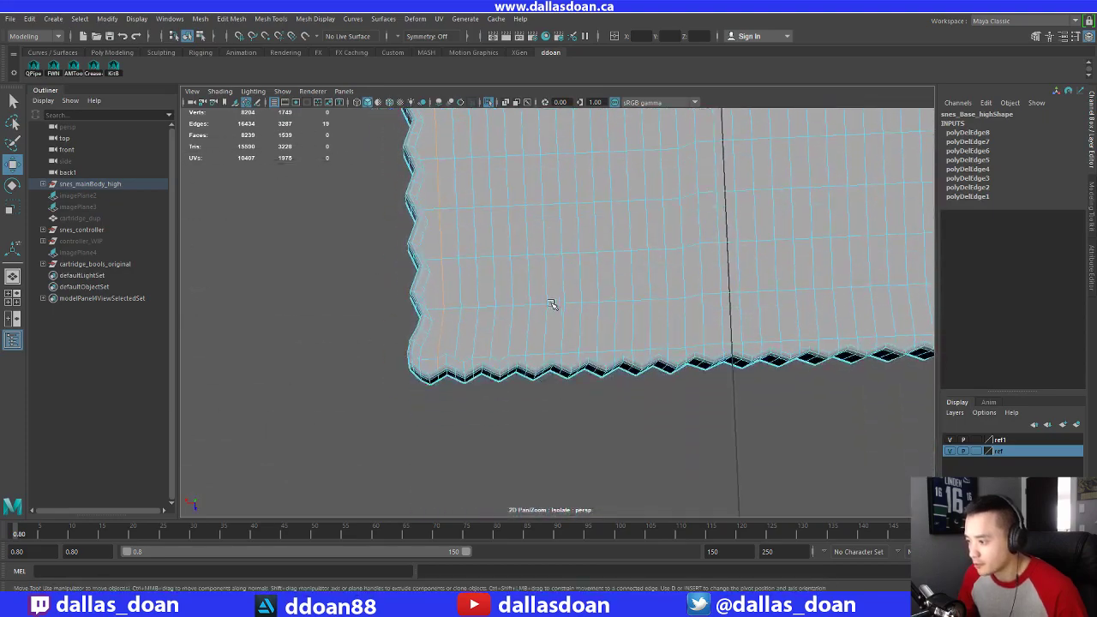
Add the second alternate lengthwise edge column to the selection, including its short edge at the corrugated rim beside the recess
shift+double_click(474, 360)
alt+drag(474, 361, 524, 226)
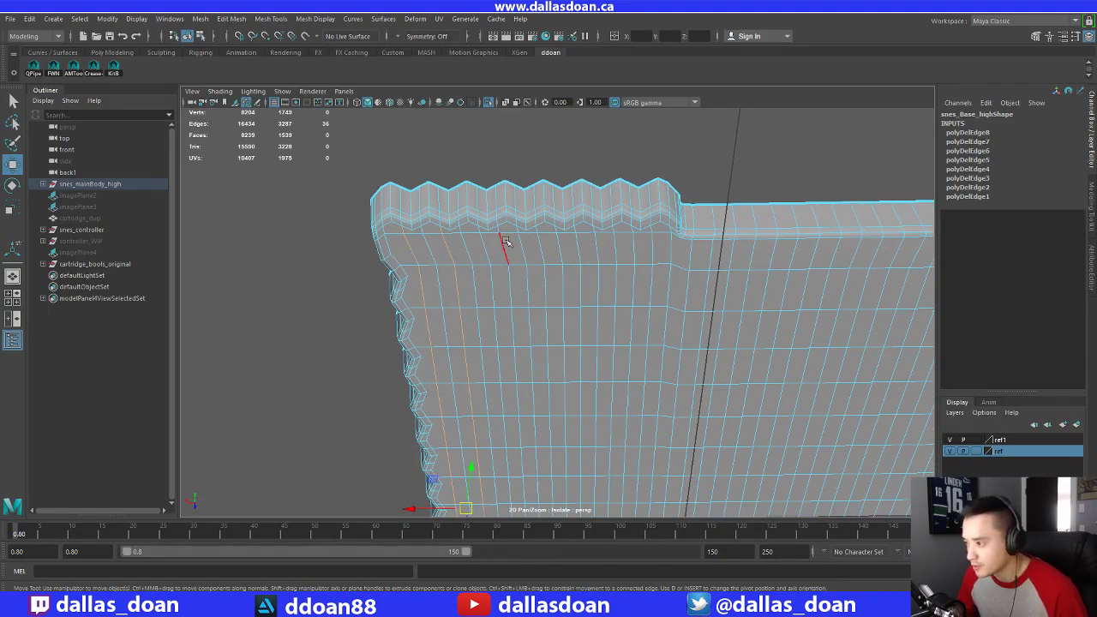
shift+click(483, 232)
alt+middle_drag(574, 351, 590, 298)
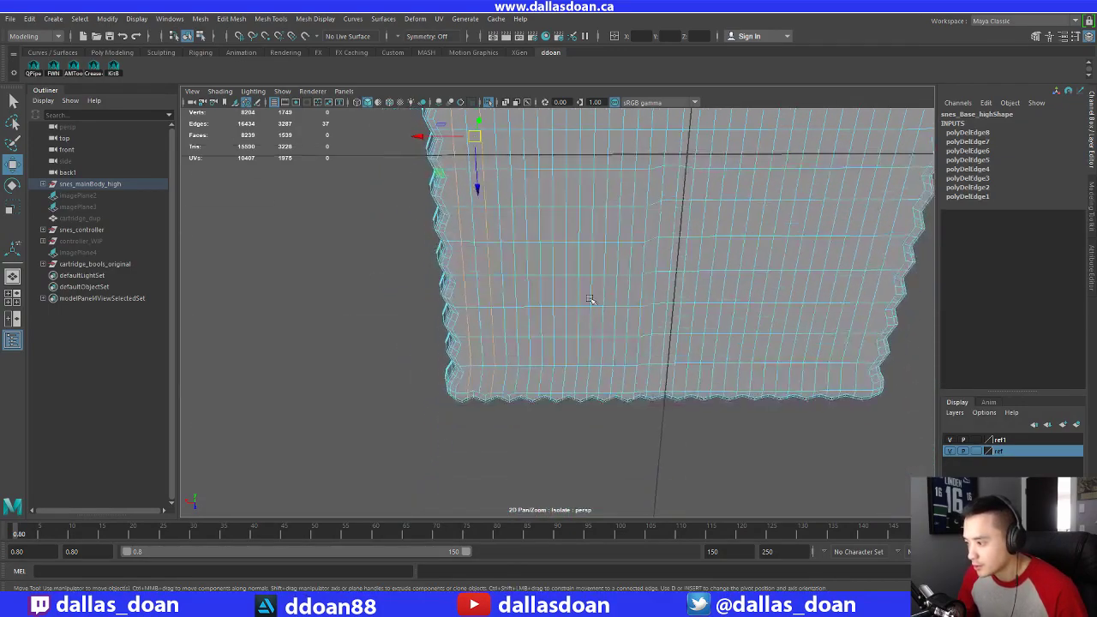
alt+drag(590, 298, 587, 268)
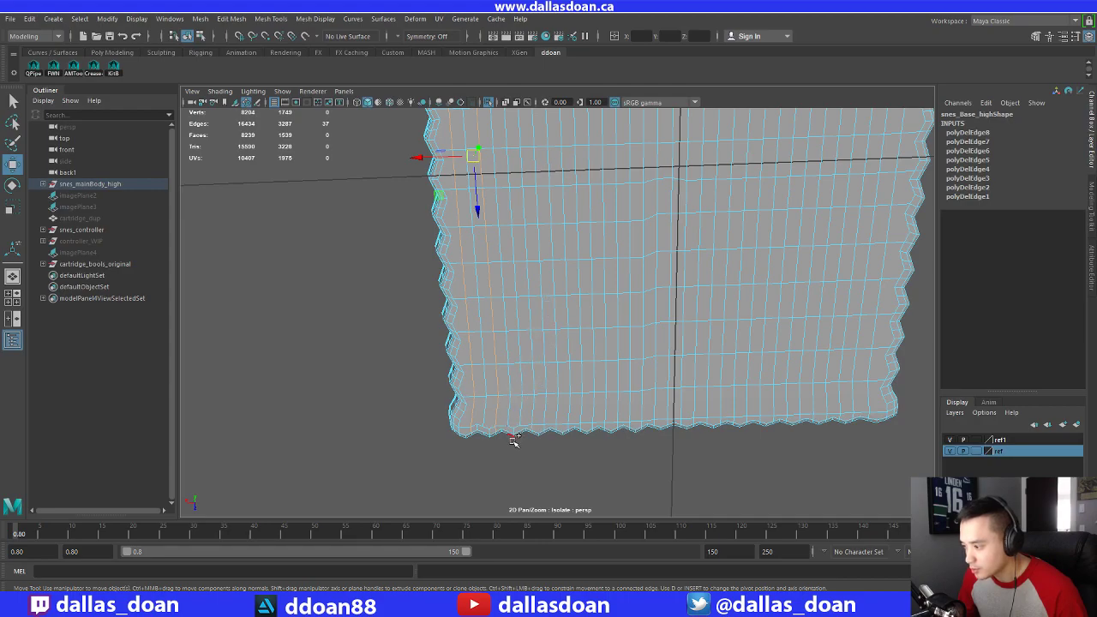
Add the third alternate lengthwise edge column and its short rim edge to the selection
shift+double_click(521, 413)
alt+middle_drag(576, 310, 577, 352)
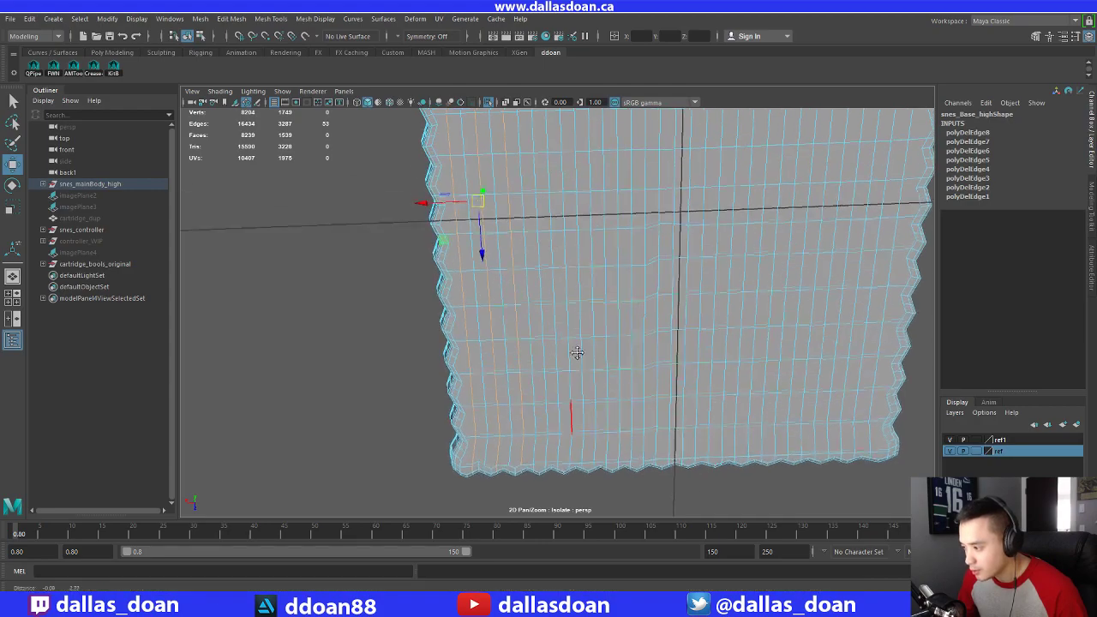
alt+middle_drag(583, 272, 585, 345)
alt+middle_drag(576, 158, 574, 309)
alt+drag(575, 310, 577, 273)
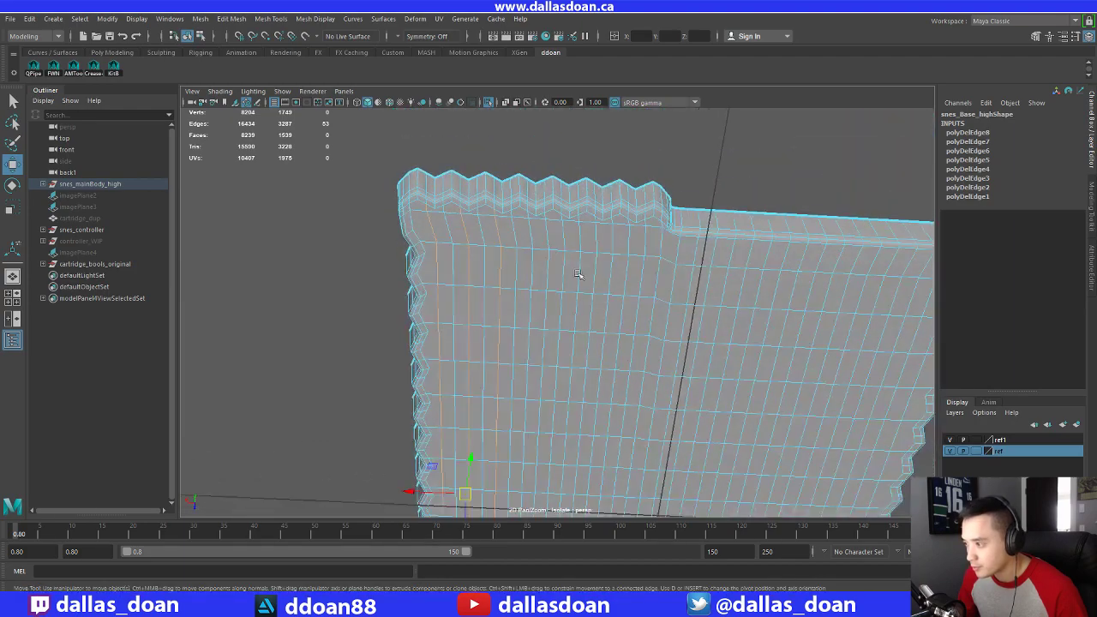
shift+click(522, 214)
alt+drag(526, 215, 538, 343)
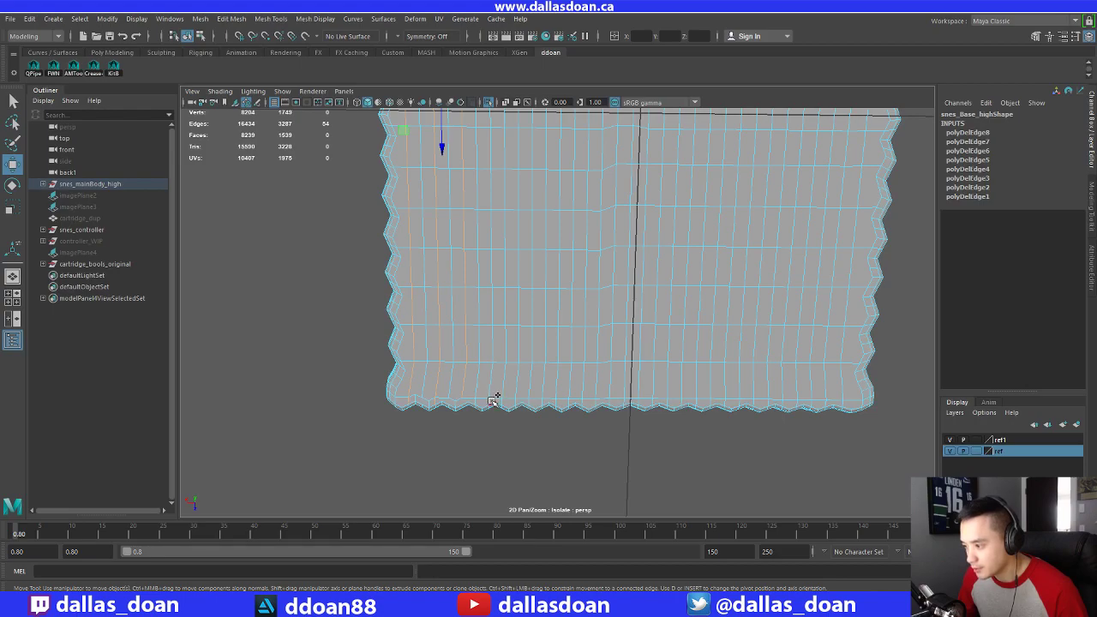
shift+double_click(493, 399)
alt+drag(534, 367, 542, 332)
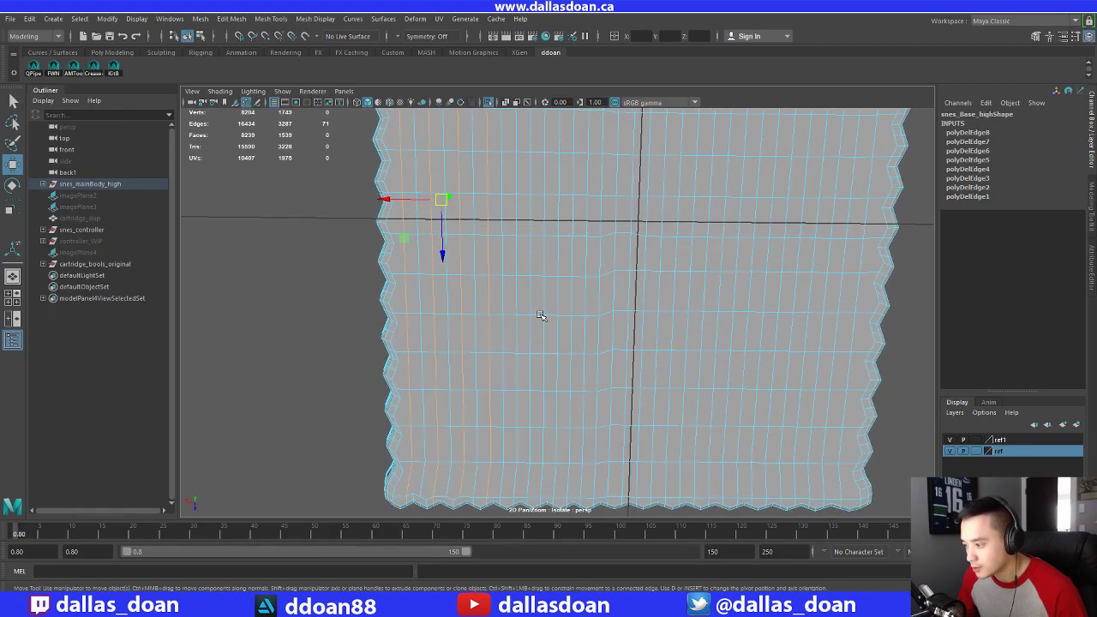
key(ctrl+z)
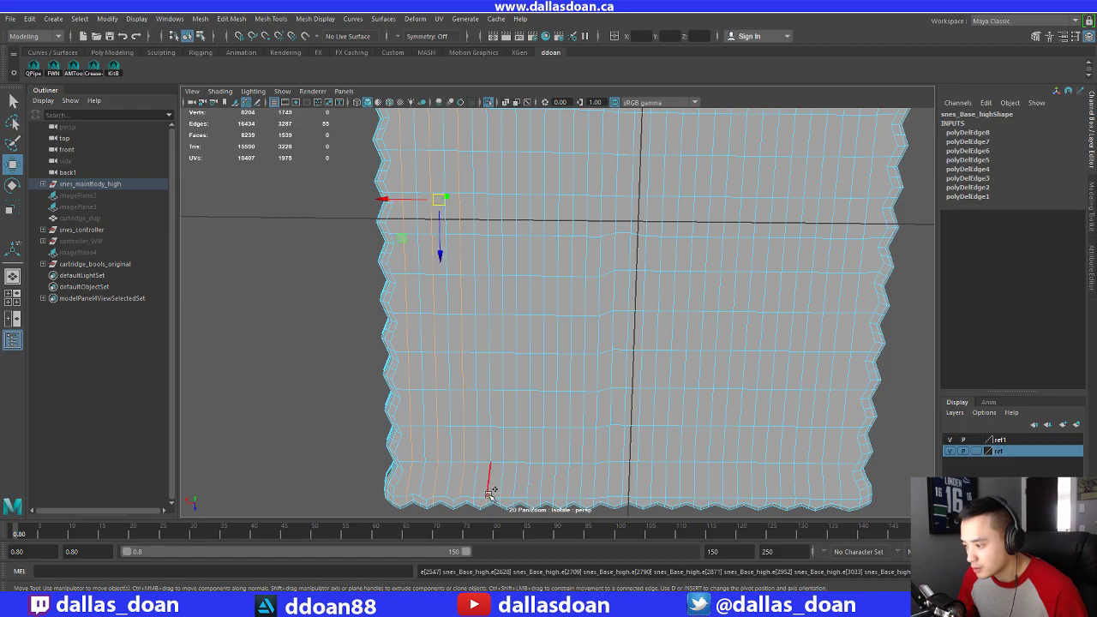
key(ctrl+z)
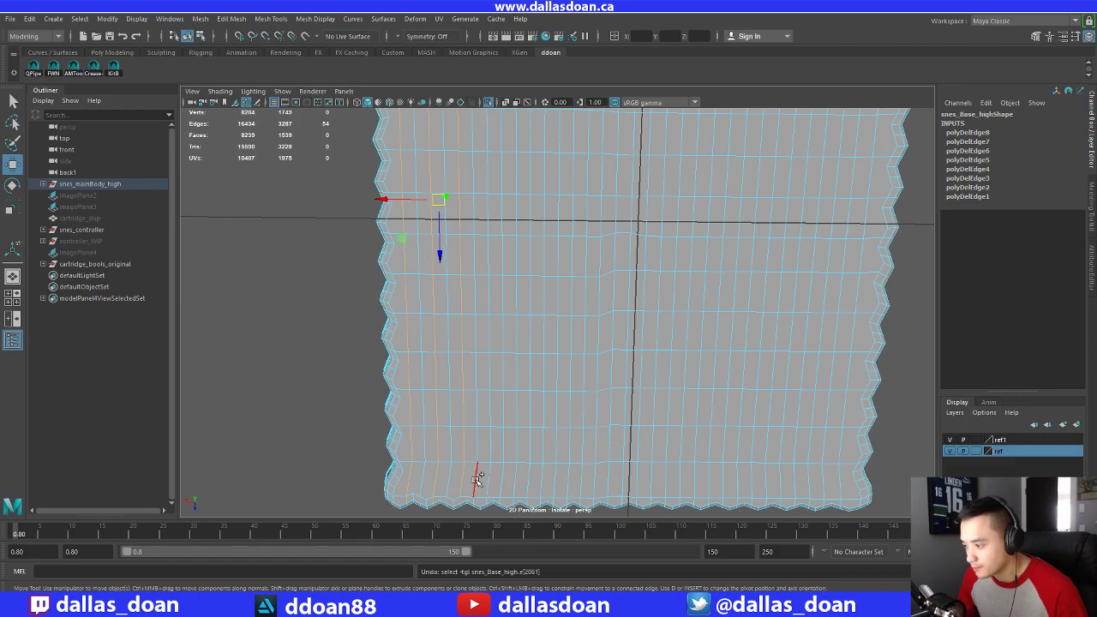
Add the fourth alternate lengthwise edge column to the selection and adjust the selected edges at its rim end
shift+double_click(488, 479)
alt+middle_drag(531, 381, 529, 438)
alt+right_drag(529, 438, 507, 441)
alt+middle_drag(510, 248, 521, 373)
alt+right_drag(521, 373, 549, 372)
ctrl+drag(442, 208, 508, 298)
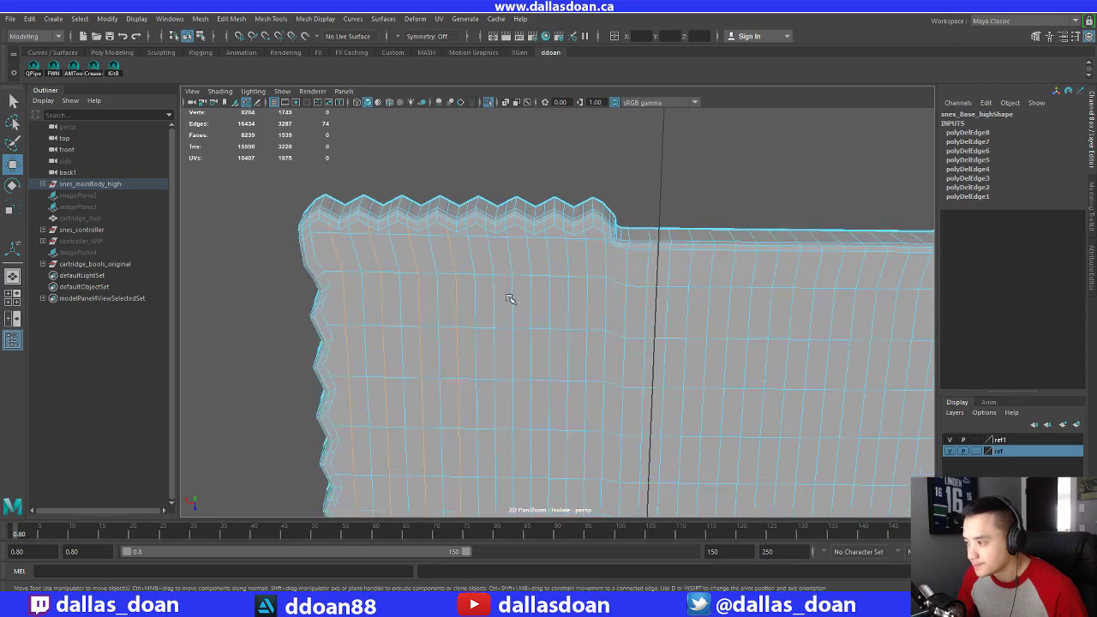
Extend the selection with further alternate lengthwise edge columns up to the last corrugations before the straight recessed rim
alt+drag(487, 232, 459, 375)
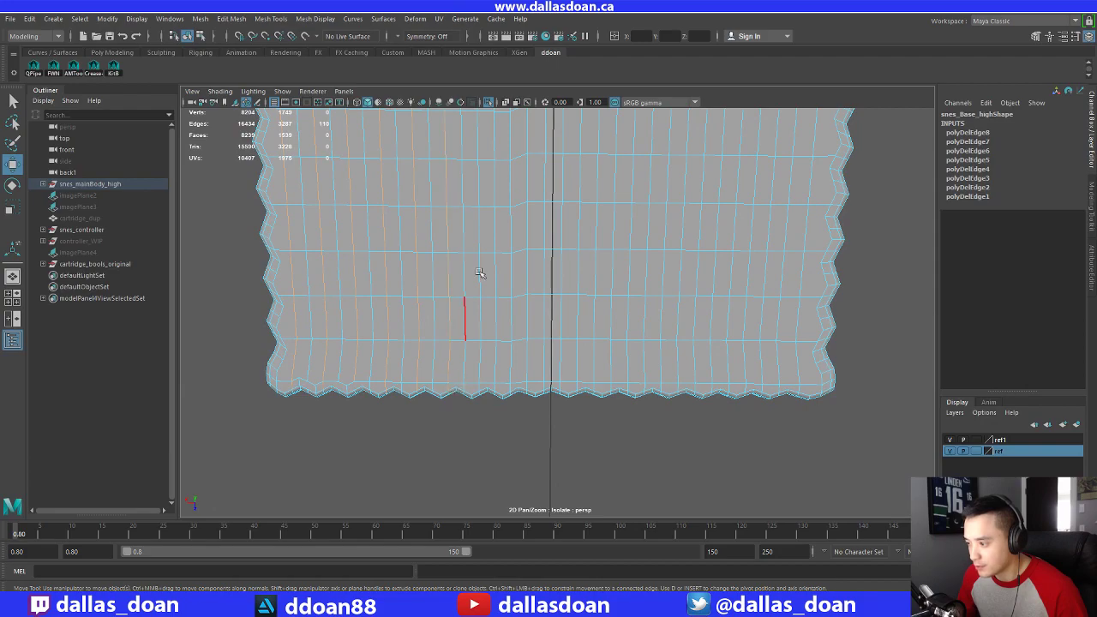
alt+drag(480, 273, 482, 347)
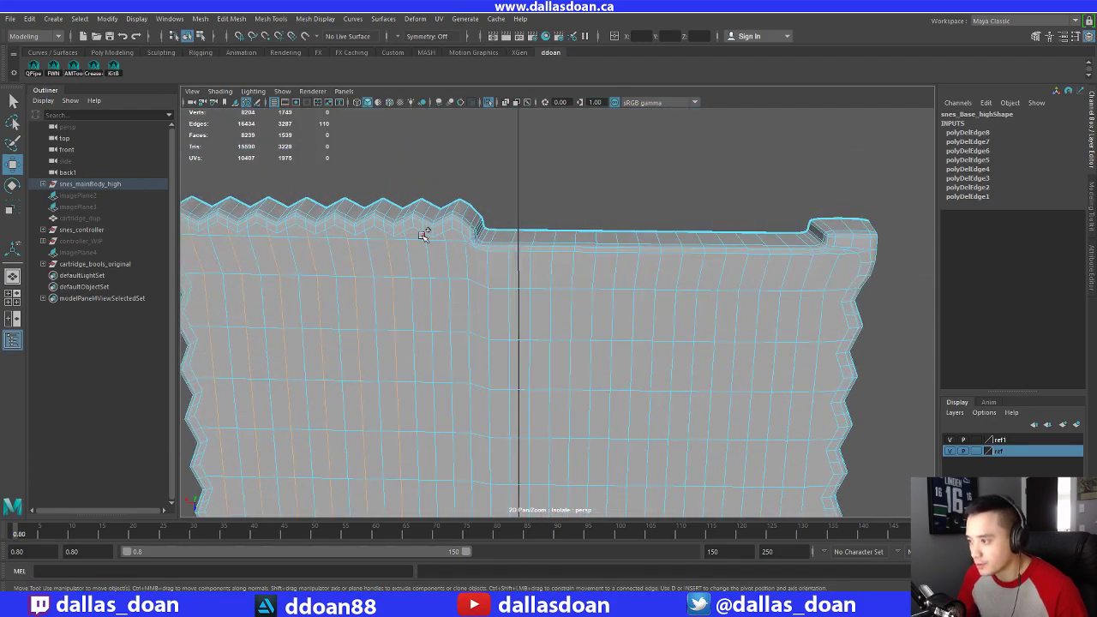
alt+drag(423, 234, 490, 302)
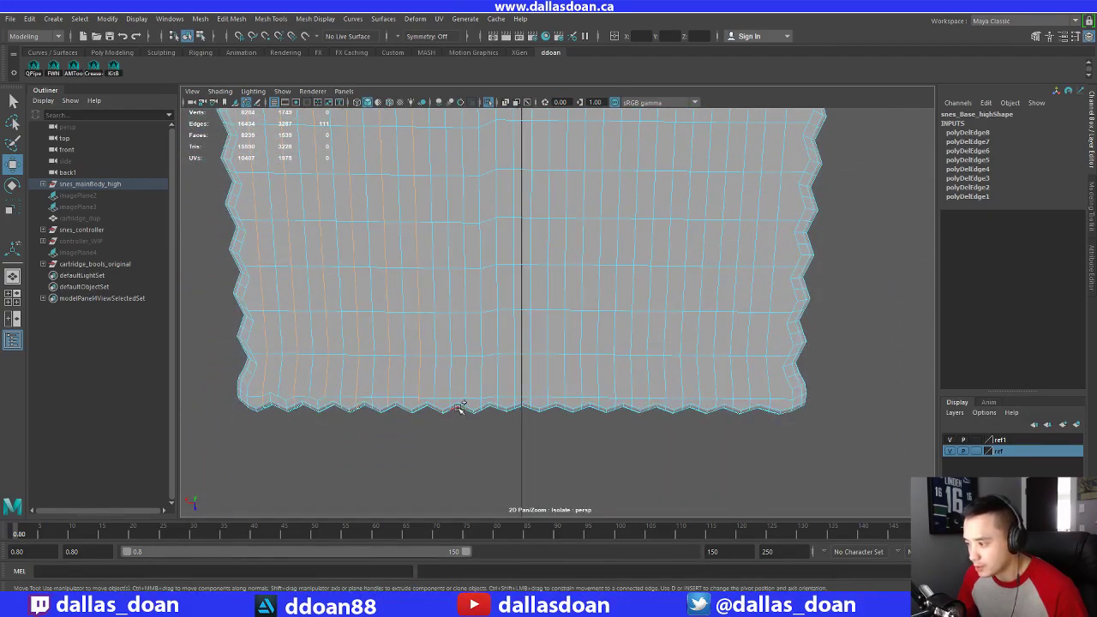
alt+drag(452, 400, 506, 377)
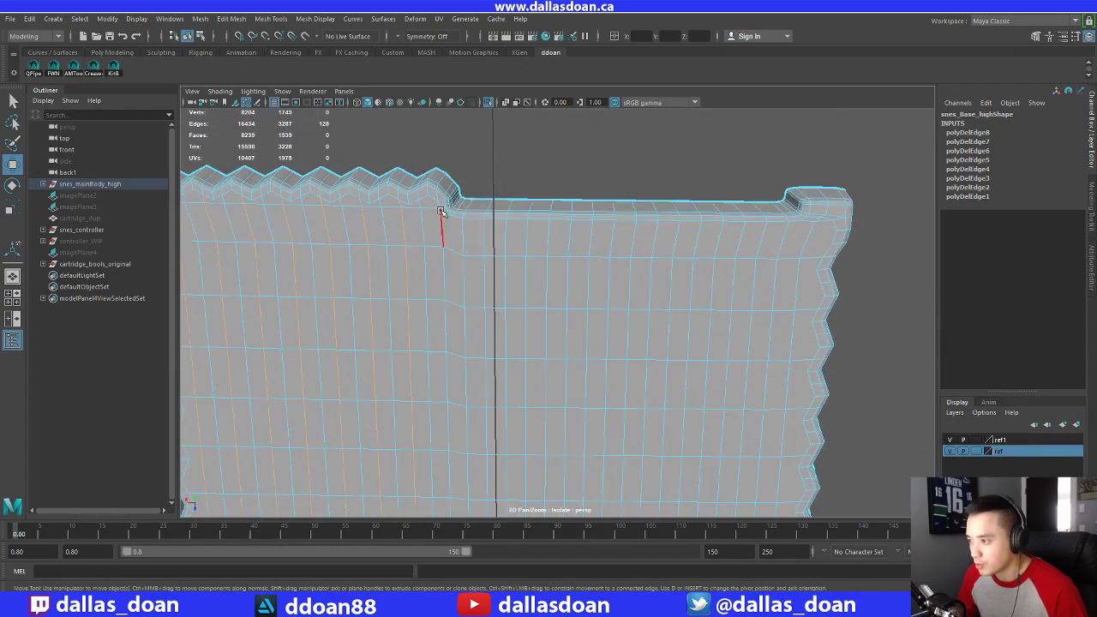
alt+drag(454, 220, 458, 212)
Add the last alternate edge column before the recessed rim and delete all selected columns with their vertices
alt+drag(510, 297, 492, 209)
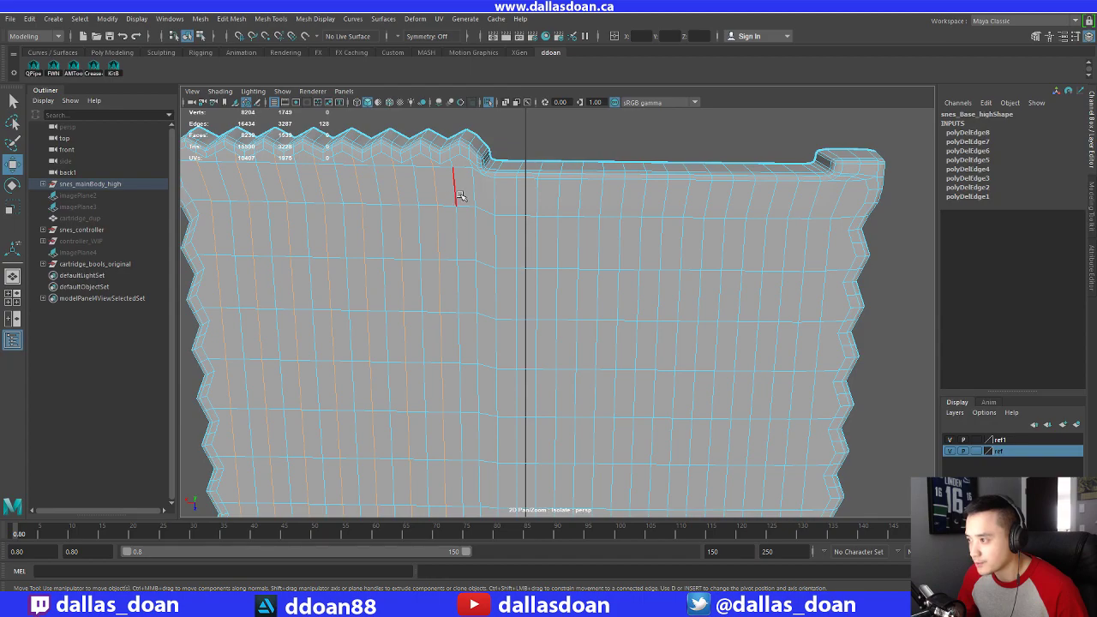
alt+middle_drag(524, 428, 522, 269)
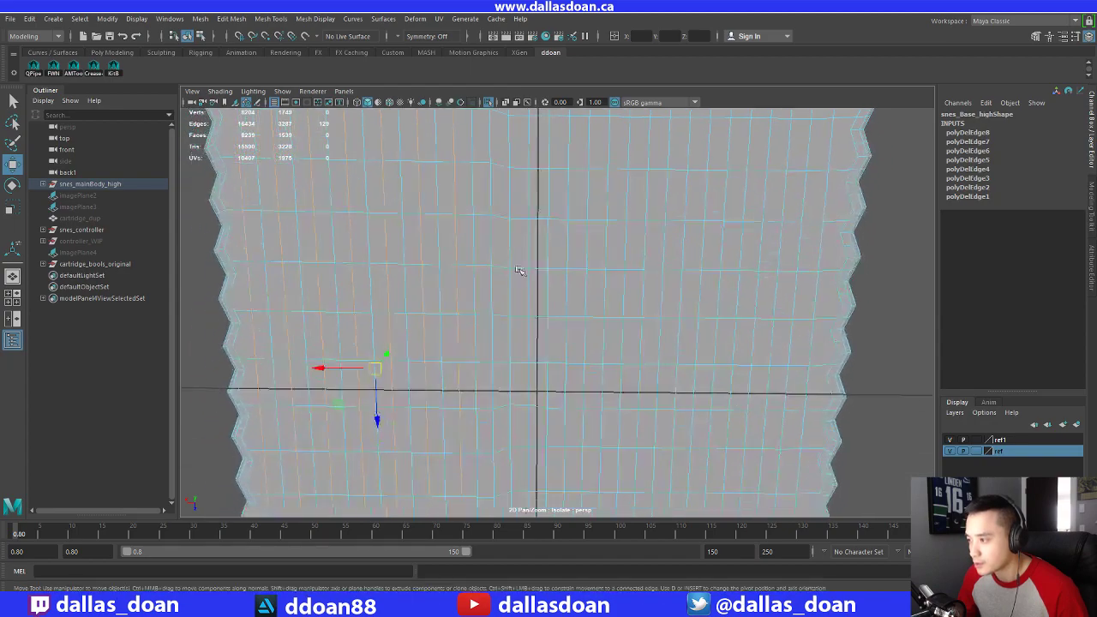
alt+middle_drag(521, 479, 504, 505)
shift+double_click(472, 341)
alt+middle_drag(548, 208, 521, 462)
alt+middle_drag(514, 348, 495, 502)
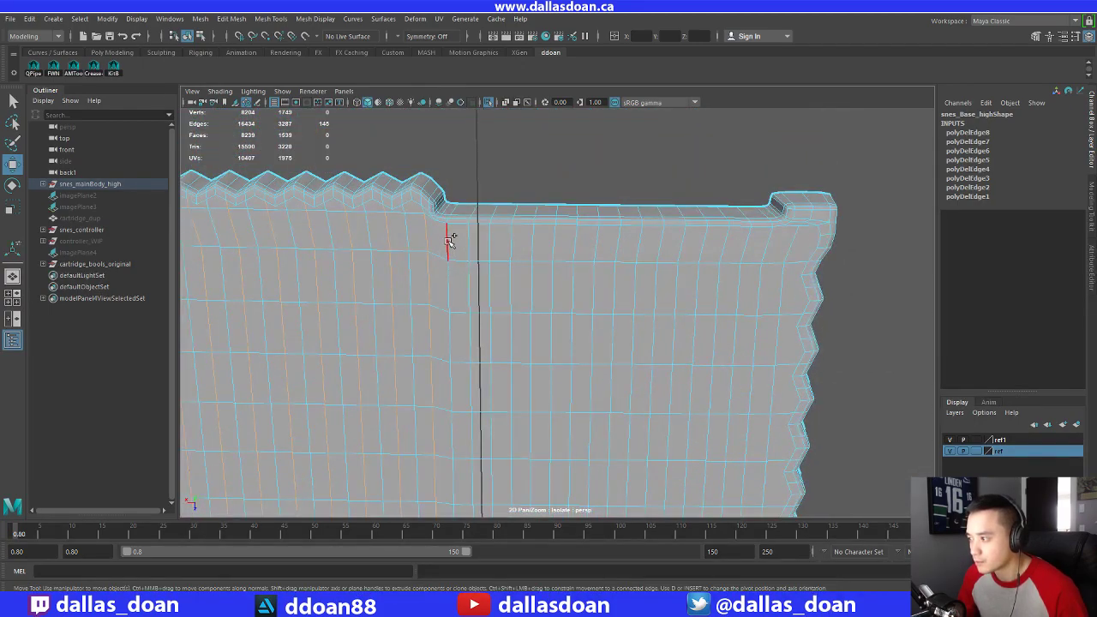
scroll(482, 242, down, 5)
alt+middle_drag(567, 454, 569, 252)
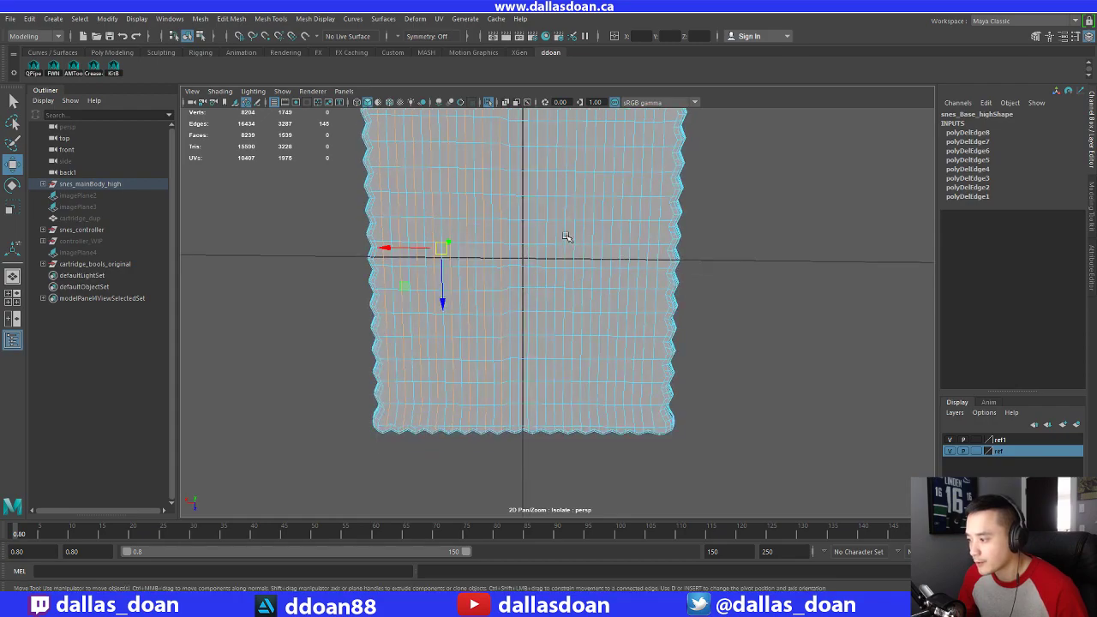
alt+middle_drag(540, 191, 521, 354)
shift+right_drag(519, 233, 468, 260)
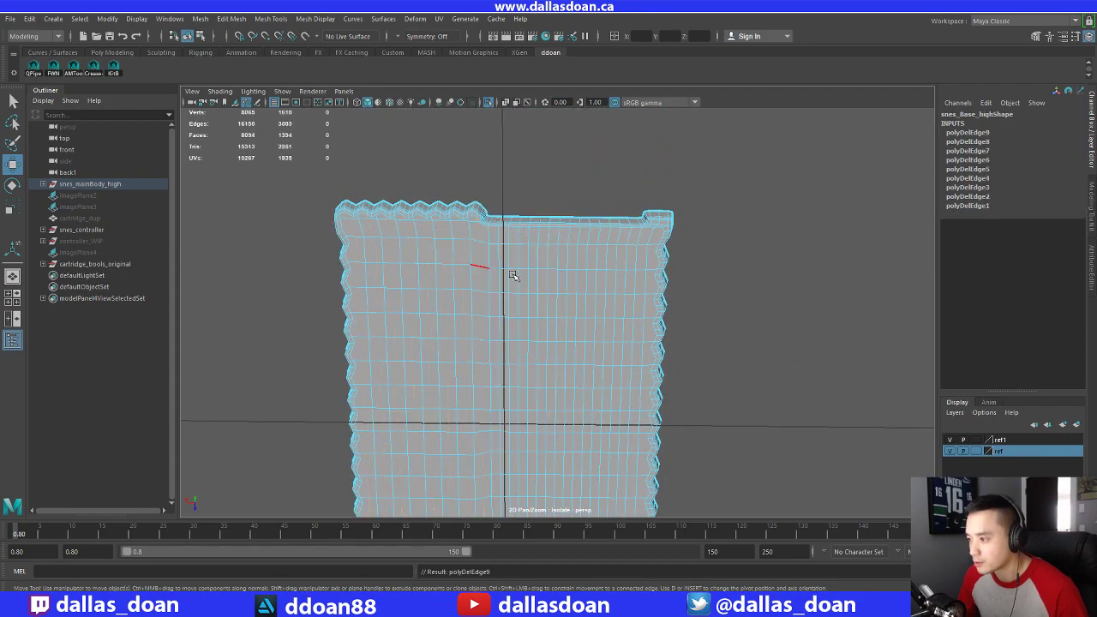
Select the full lengthwise edge column just before the centre line and delete it with its vertices
scroll(511, 245, up, 4)
alt+middle_drag(510, 245, 517, 284)
double_click(482, 245)
alt+middle_drag(523, 467, 520, 222)
alt+middle_drag(535, 401, 524, 240)
scroll(524, 241, up, 4)
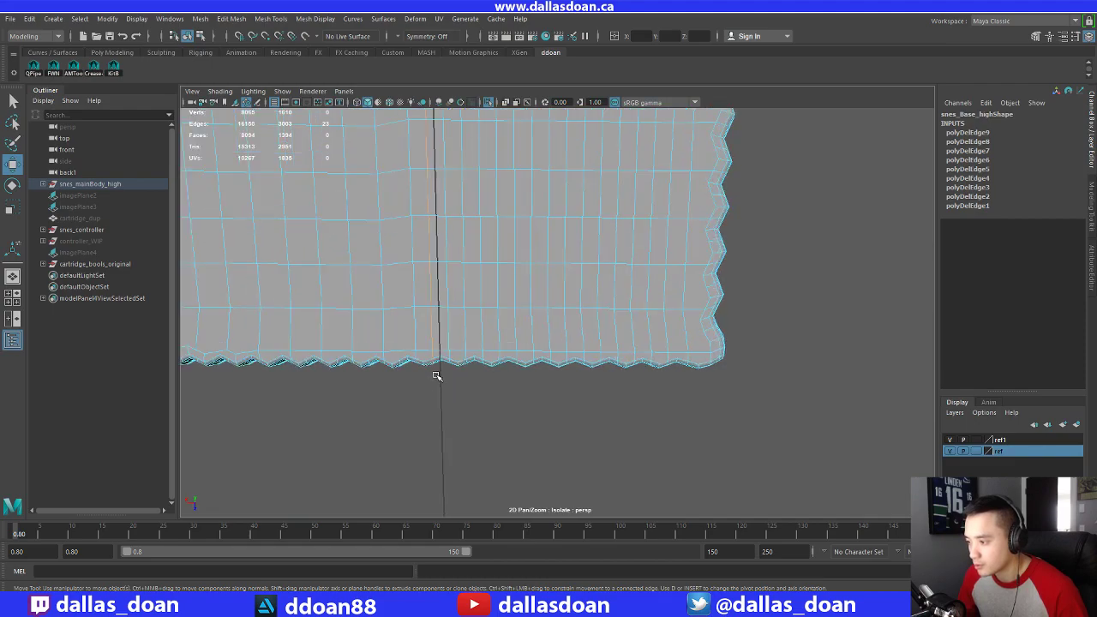
alt+drag(444, 379, 560, 367)
shift+right_drag(531, 284, 481, 296)
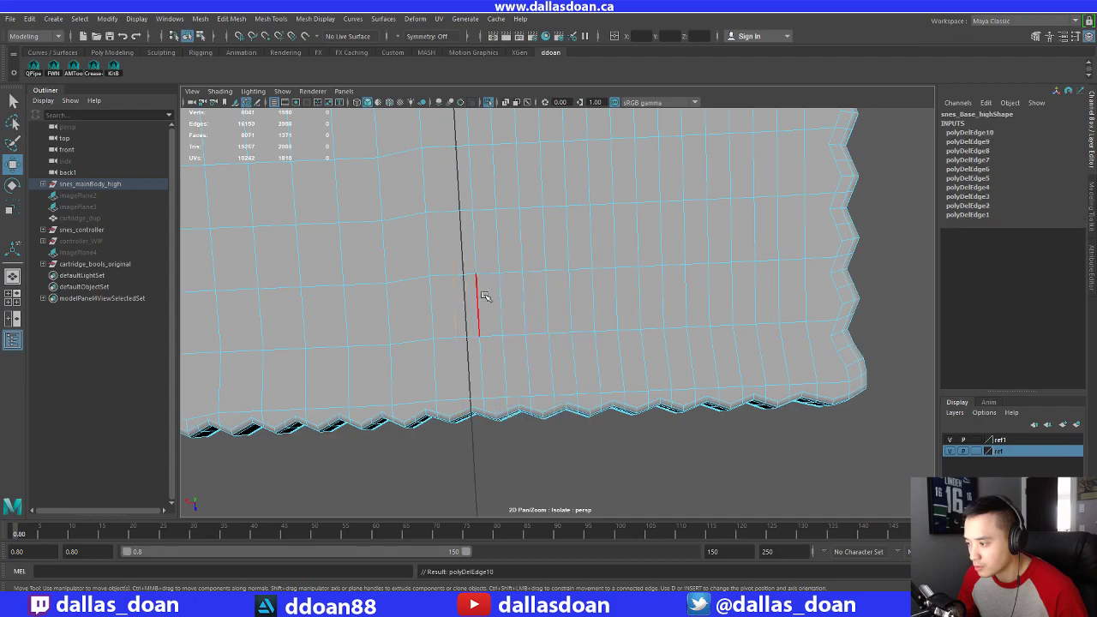
Delete the nearest remaining lengthwise edge column on each side of the centre line, together with their vertices
alt+drag(488, 306, 537, 316)
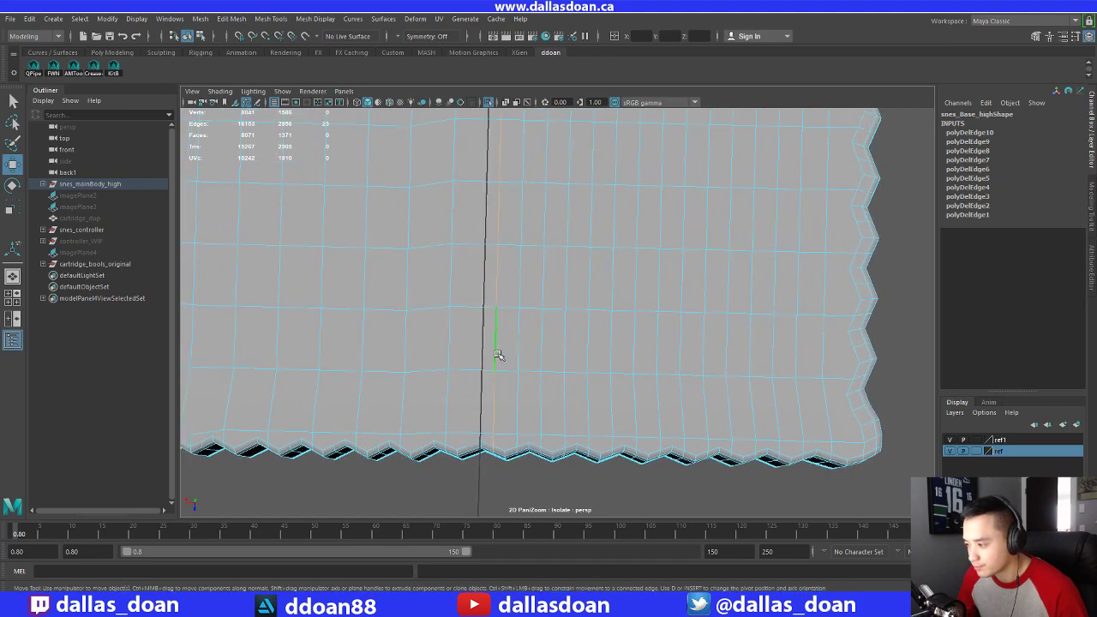
alt+drag(498, 355, 535, 331)
key(ctrl+Delete)
double_click(454, 377)
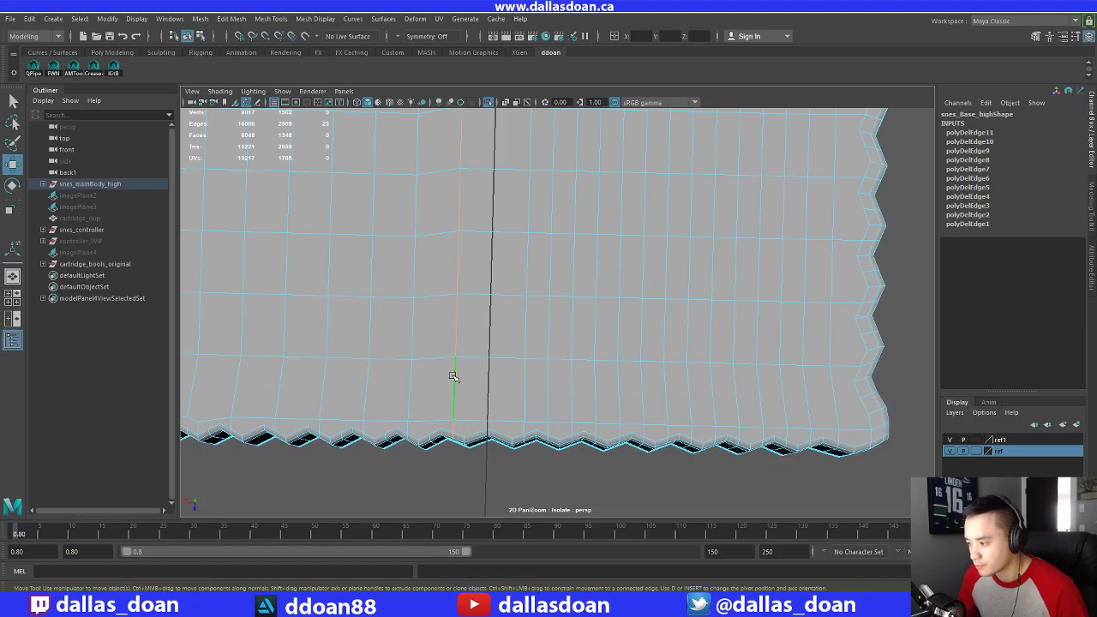
alt+drag(454, 377, 521, 317)
key(ctrl+Delete)
Delete the next edge column on the already thinned side of the centre line, plus the leftover short edges near the zigzag end
alt+drag(516, 360, 517, 426)
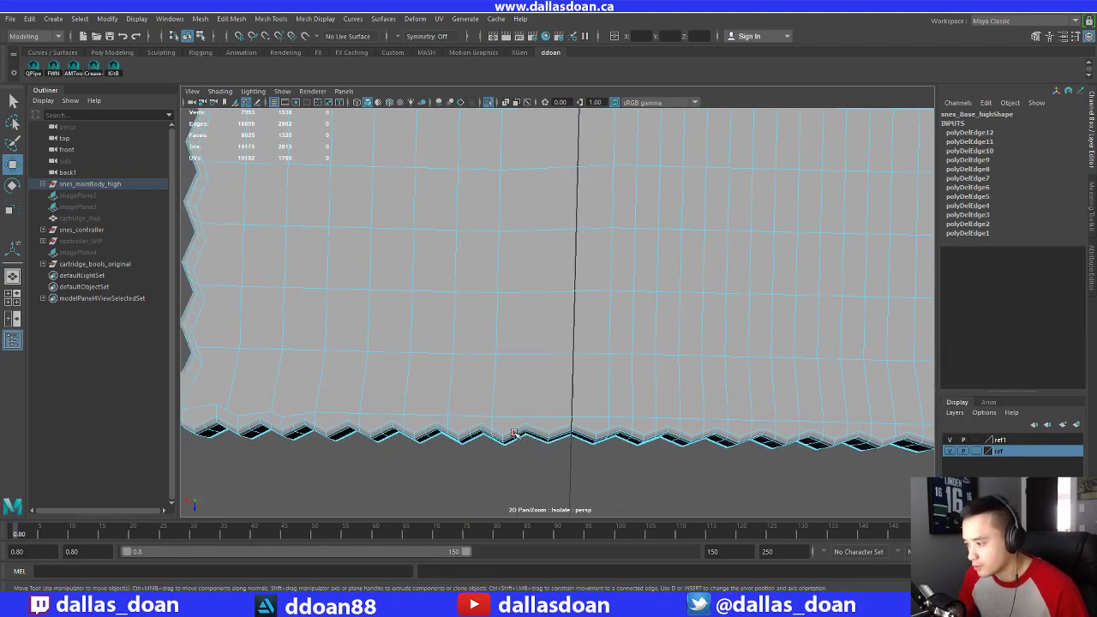
key(ctrl+Delete)
alt+drag(524, 358, 508, 421)
key(ctrl+Delete)
double_click(507, 419)
key(ctrl+Delete)
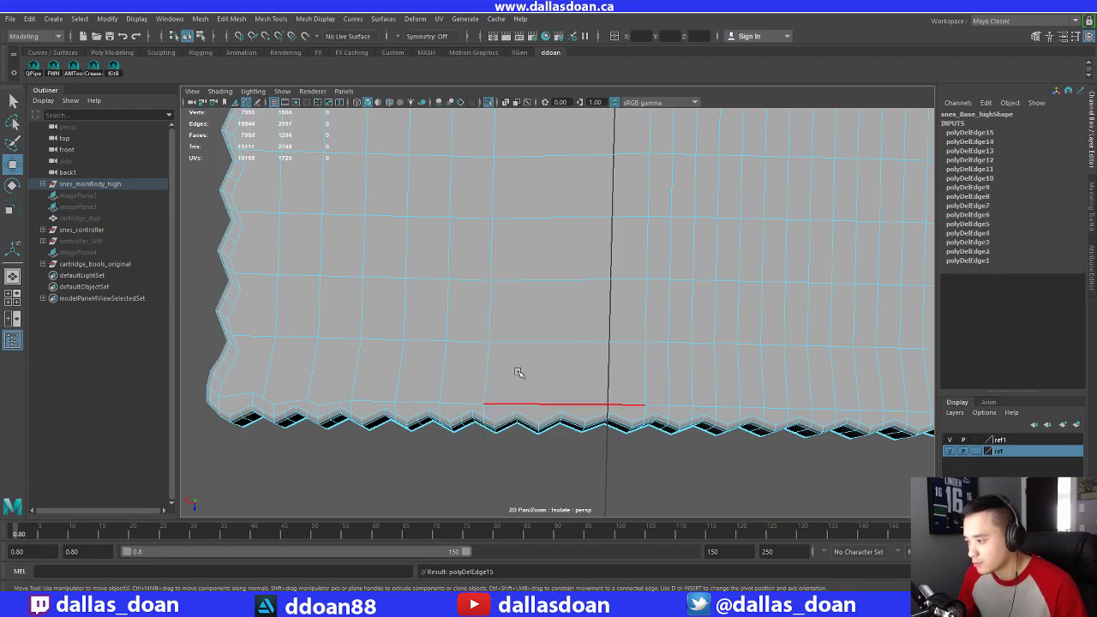
Delete the edge column now bordering the widened gap on the thinned side, together with its vertices
alt+middle_drag(515, 341, 581, 339)
double_click(552, 361)
key(ctrl+Delete)
alt+middle_drag(594, 288, 555, 512)
scroll(600, 331, down, 5)
scroll(545, 403, up, 3)
alt+drag(546, 404, 587, 312)
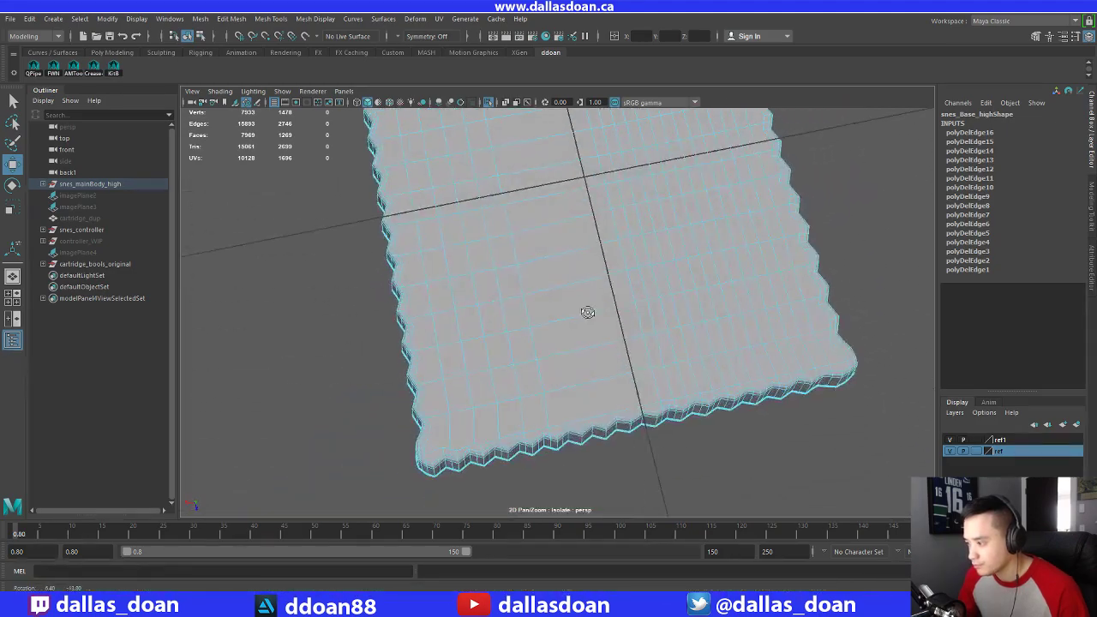
Delete the next two lengthwise edge columns bordering the widened gap on the thinned side, together with their vertices
double_click(541, 379)
alt+drag(541, 379, 564, 405)
alt+middle_drag(564, 404, 584, 319)
scroll(585, 318, down, 3)
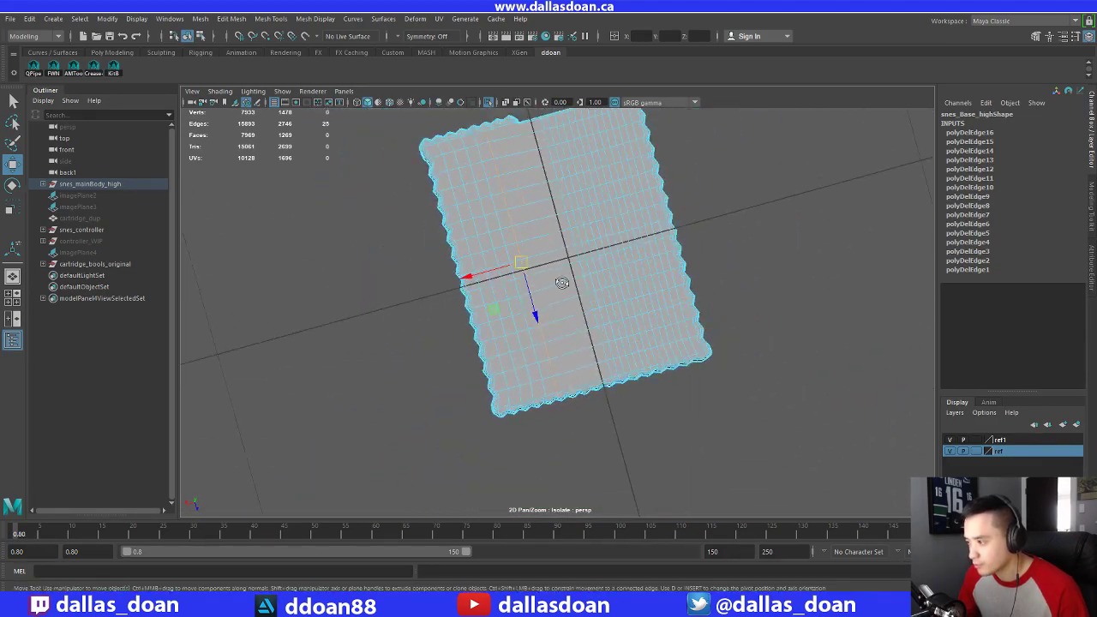
alt+drag(560, 284, 549, 244)
key(Delete)
double_click(520, 287)
key(ctrl+Delete)
alt+middle_drag(572, 385, 574, 334)
alt+drag(574, 334, 590, 300)
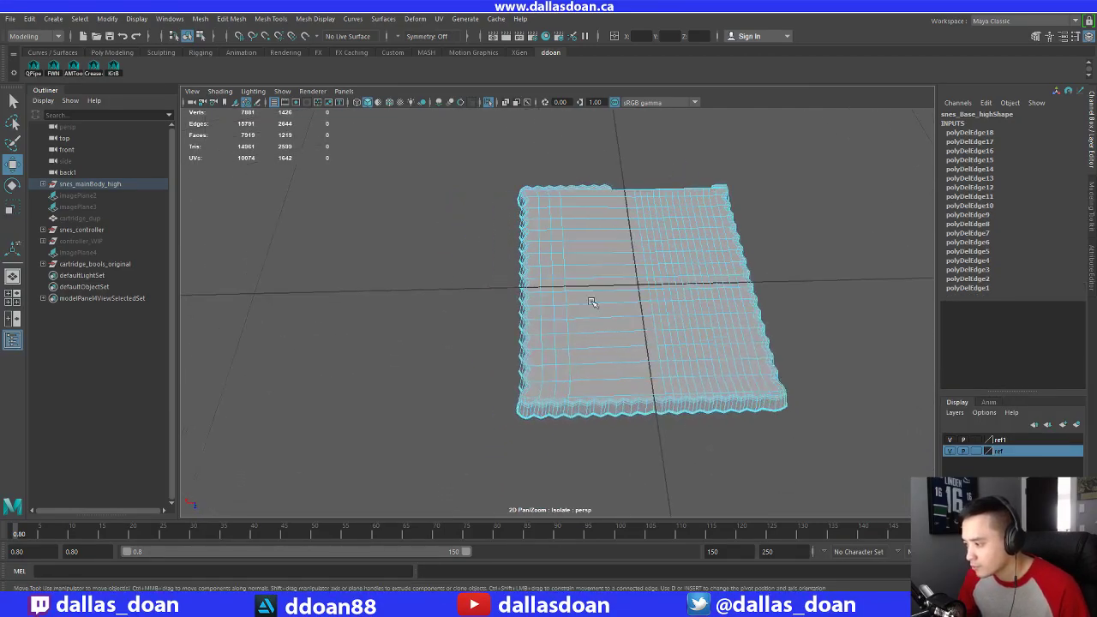
Delete two more lengthwise edge columns towards the thinned side's zigzag rim, keeping only the outermost column
scroll(590, 352, up, 4)
alt+drag(597, 413, 602, 417)
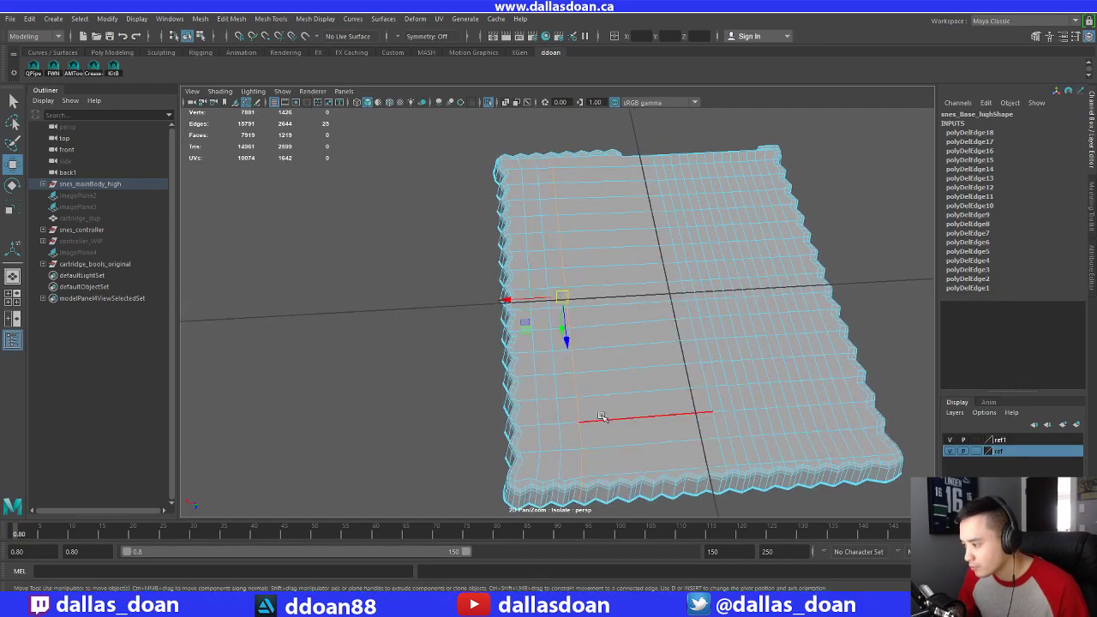
alt+drag(615, 242, 640, 248)
key(Delete)
alt+middle_drag(622, 420, 617, 260)
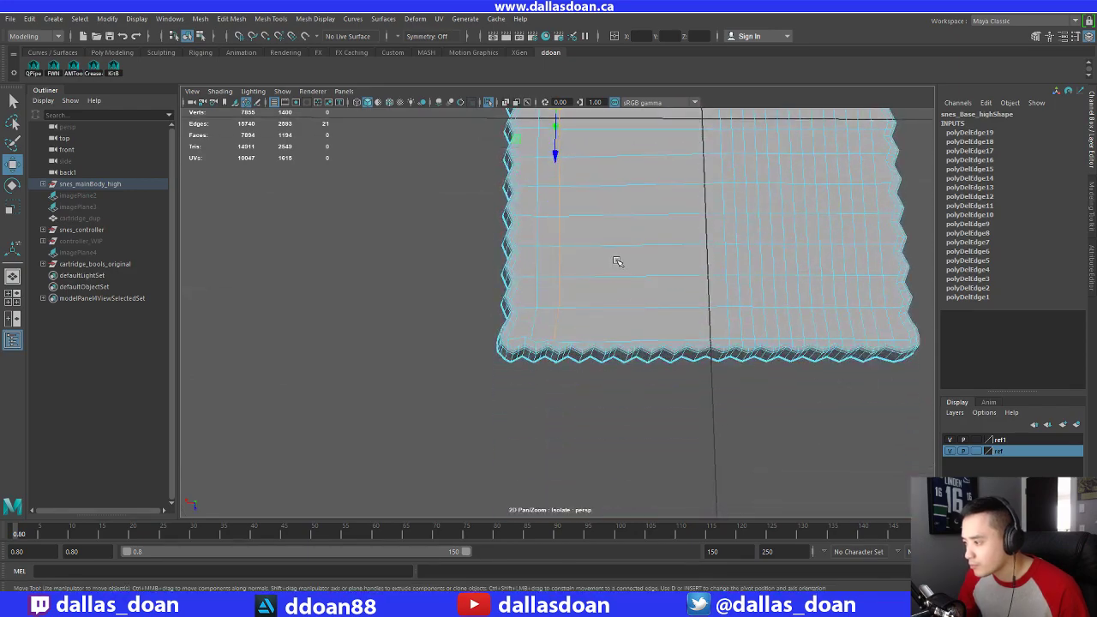
key(ctrl+Delete)
Delete the leftover short edges on the zigzag end rim near the thinned side's corner, one small group after another
alt+drag(609, 314, 571, 345)
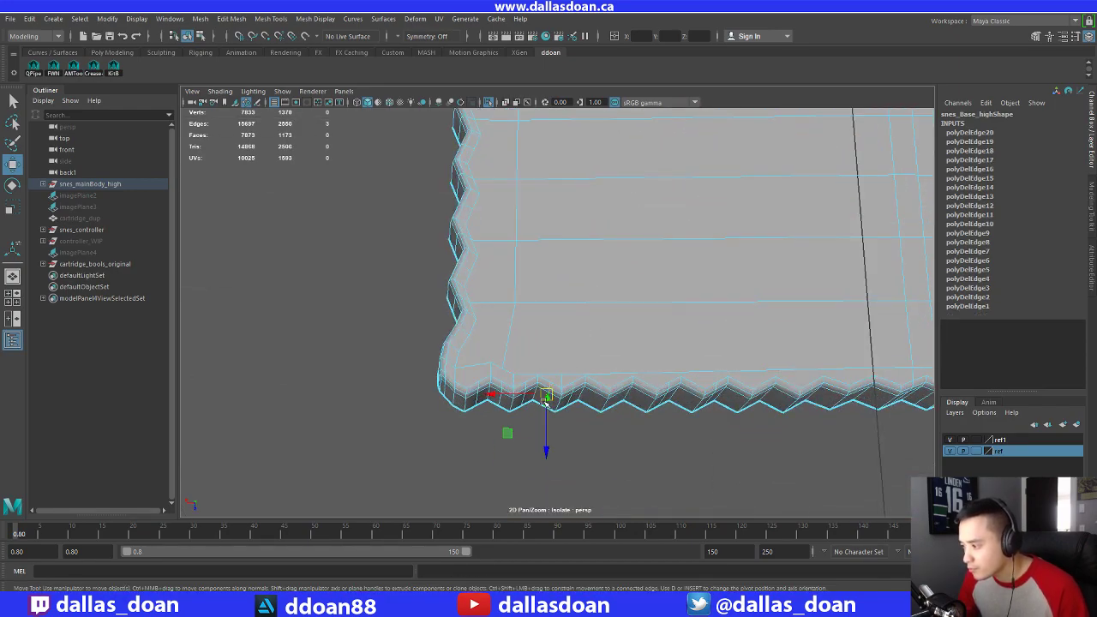
key(Delete)
alt+drag(545, 401, 536, 394)
key(ctrl+Delete)
alt+drag(650, 377, 553, 343)
key(Delete)
click(621, 358)
key(Delete)
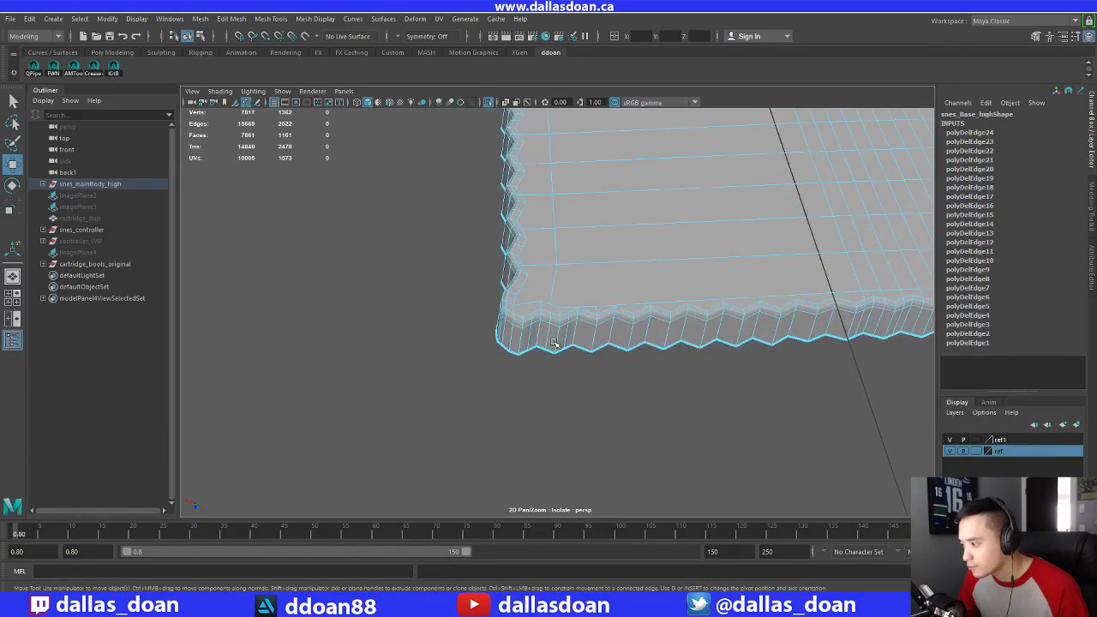
click(575, 420)
click(564, 345)
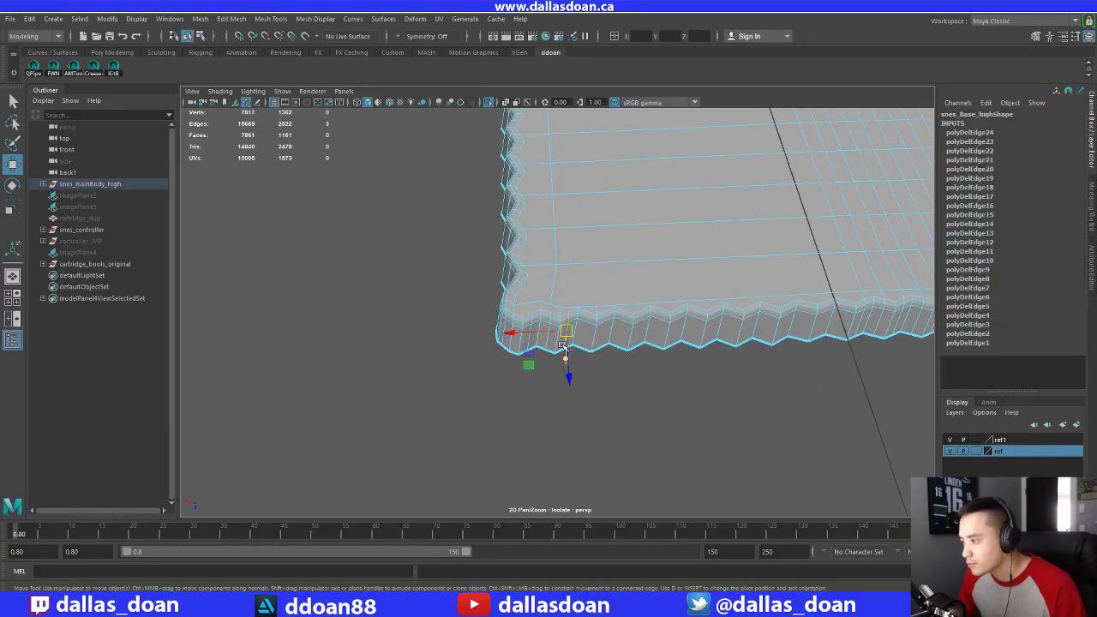
Delete the surplus edges at the lower corner of the base's scalloped border and the adjoining flat face
key(Delete)
key(Delete)
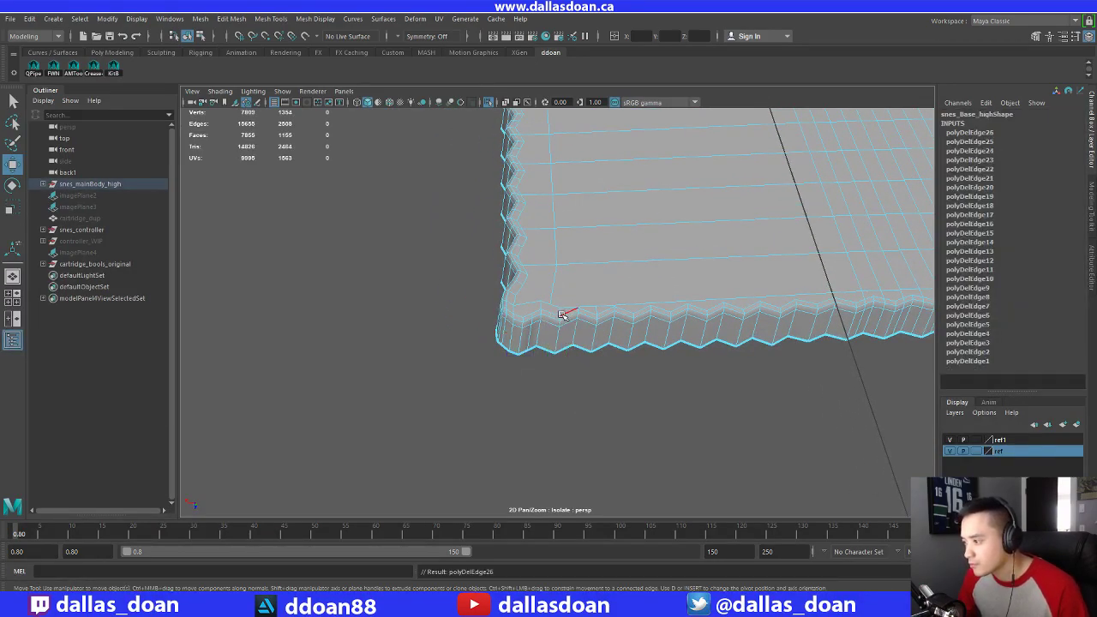
alt+middle_drag(562, 312, 549, 335)
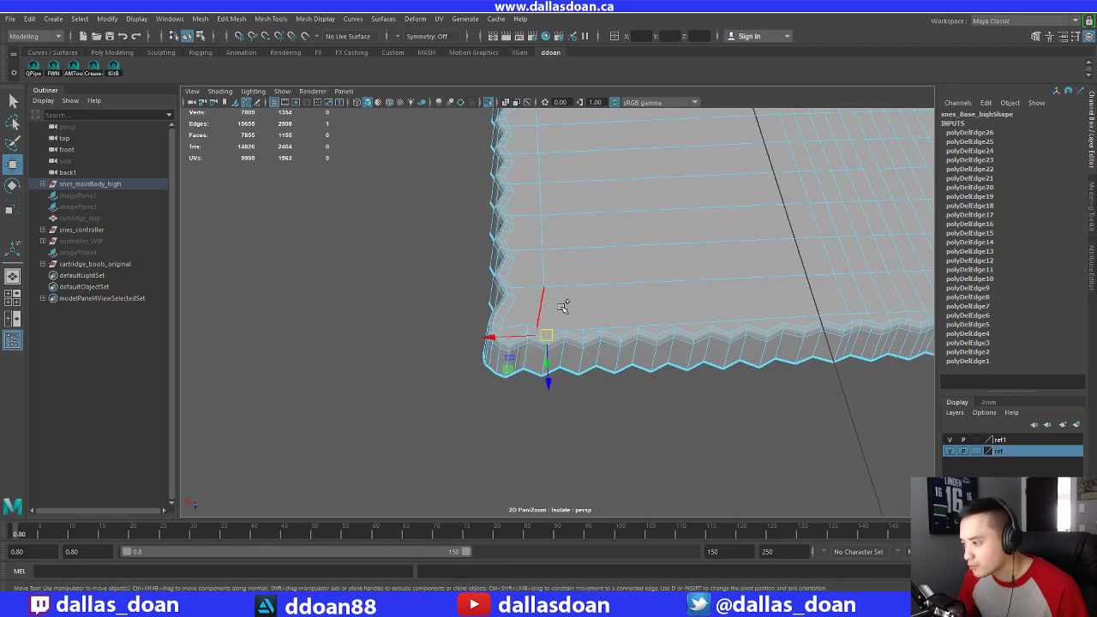
key(Delete)
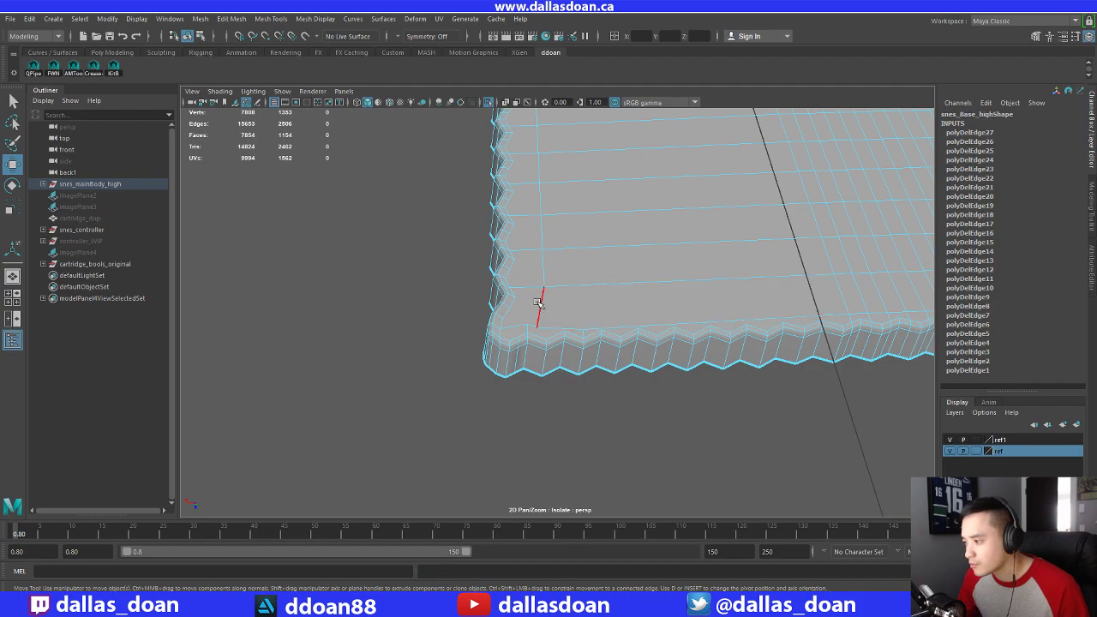
Delete the lengthwise edge loop running beside the scalloped side of the base's flat face
alt+drag(531, 327, 564, 305)
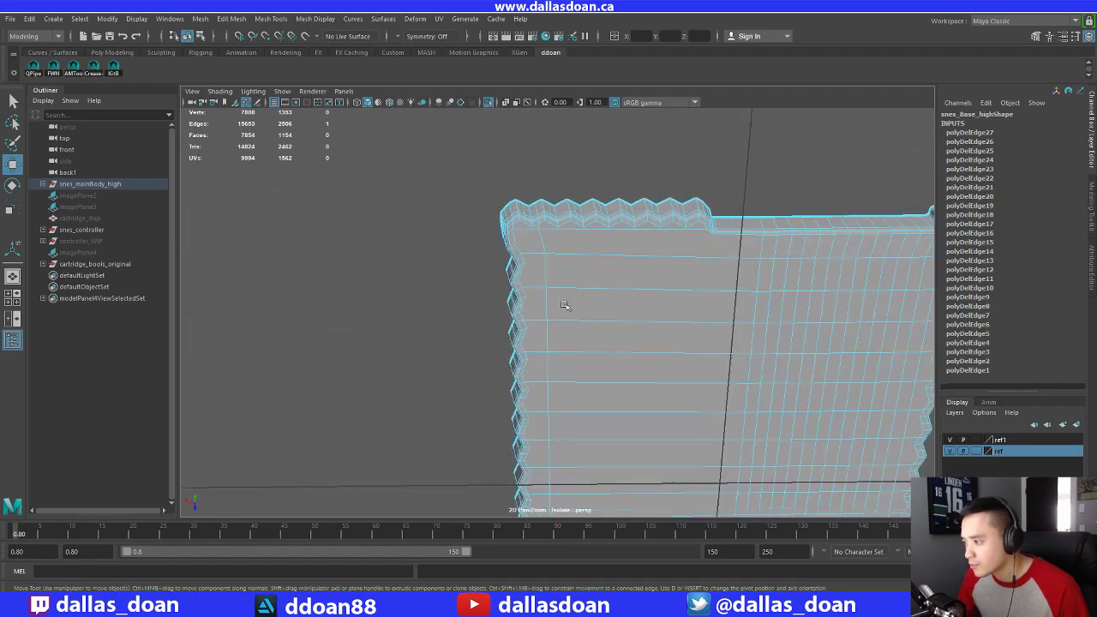
double_click(542, 247)
alt+drag(542, 247, 597, 305)
key(ctrl+Delete)
Delete the surplus short edge loops crossing the zigzag wall along the base's notched end
alt+middle_drag(609, 374, 607, 155)
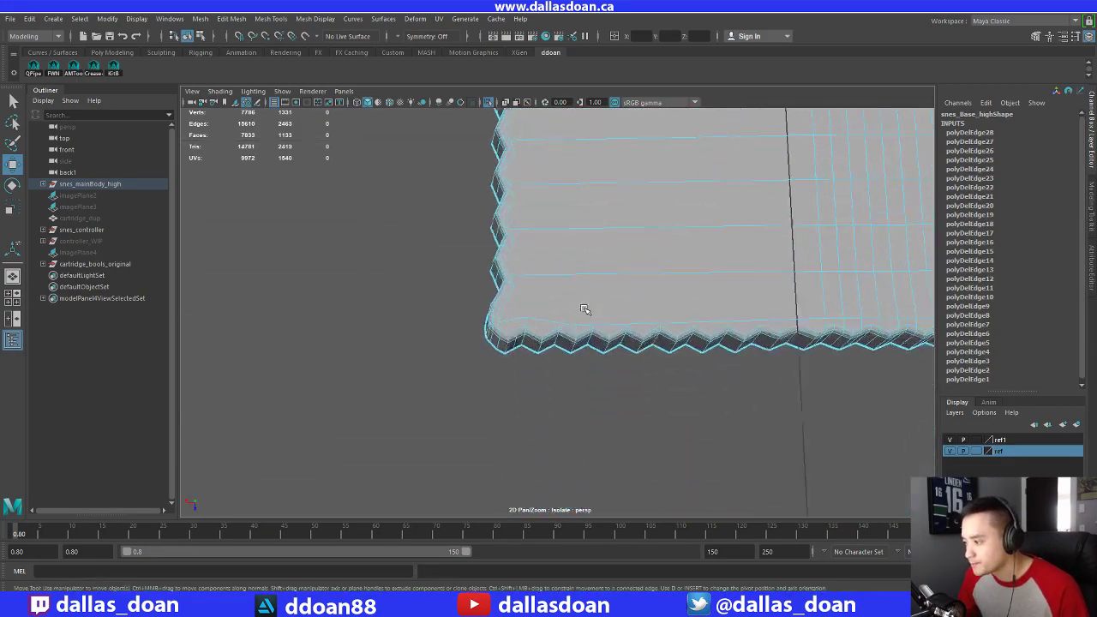
alt+drag(583, 310, 563, 329)
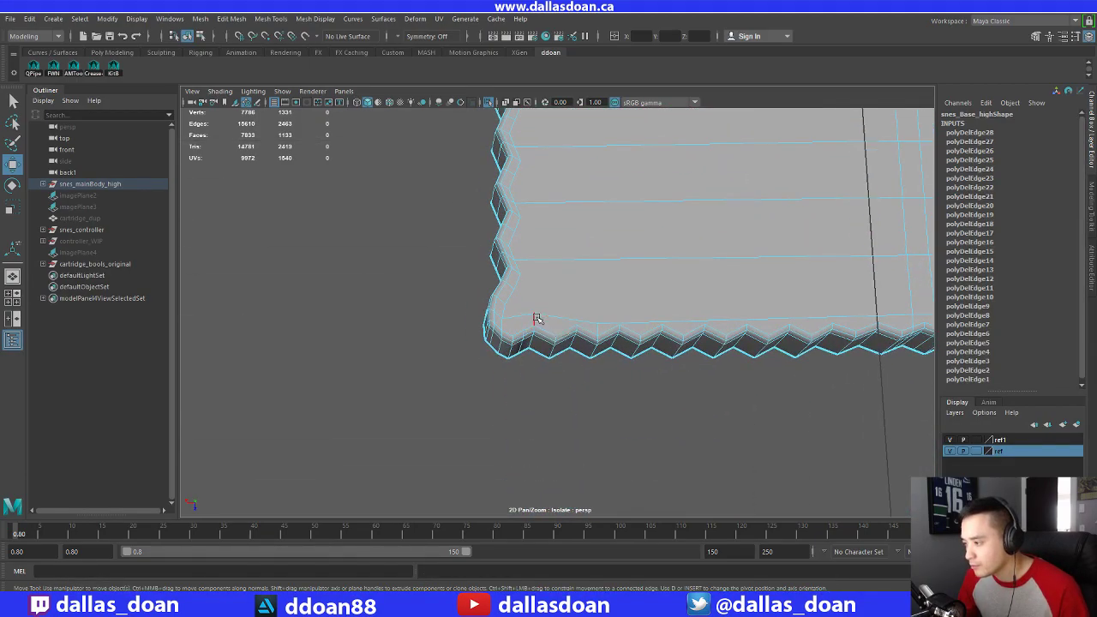
mouse_move(544, 314)
alt+mouse_down()
mouse_move(556, 323)
mouse_move(558, 355)
mouse_move(549, 319)
mouse_move(557, 342)
mouse_move(595, 351)
mouse_move(563, 308)
alt+mouse_up()
alt+middle_drag(563, 309, 512, 425)
alt+drag(512, 425, 457, 291)
double_click(465, 293)
key(ctrl+Delete)
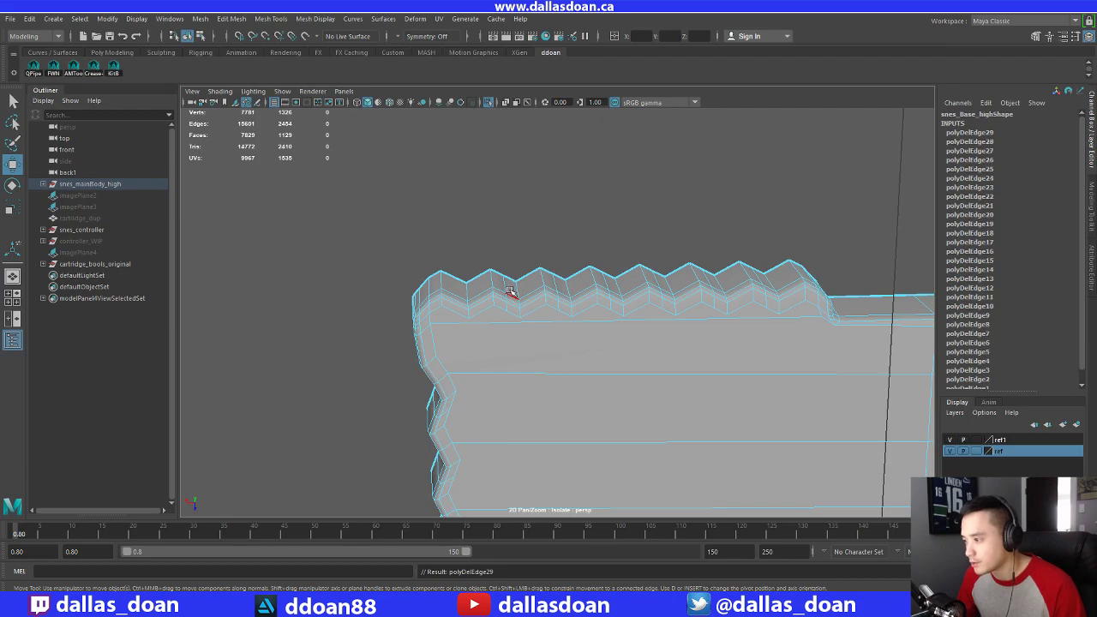
double_click(507, 287)
key(ctrl+Delete)
alt+middle_drag(594, 316, 539, 318)
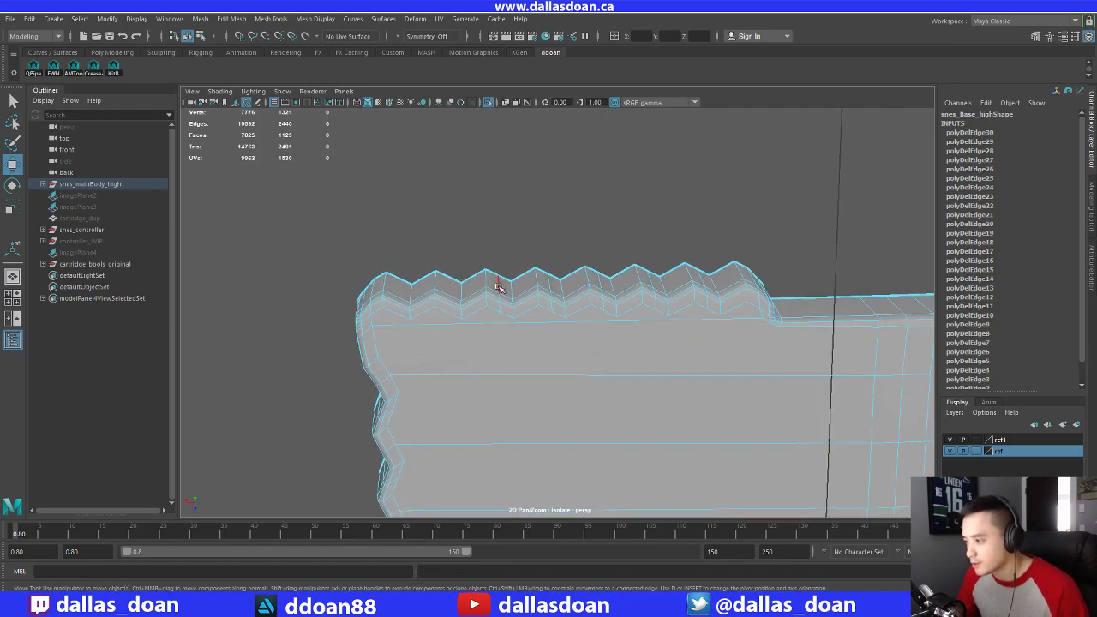
double_click(553, 286)
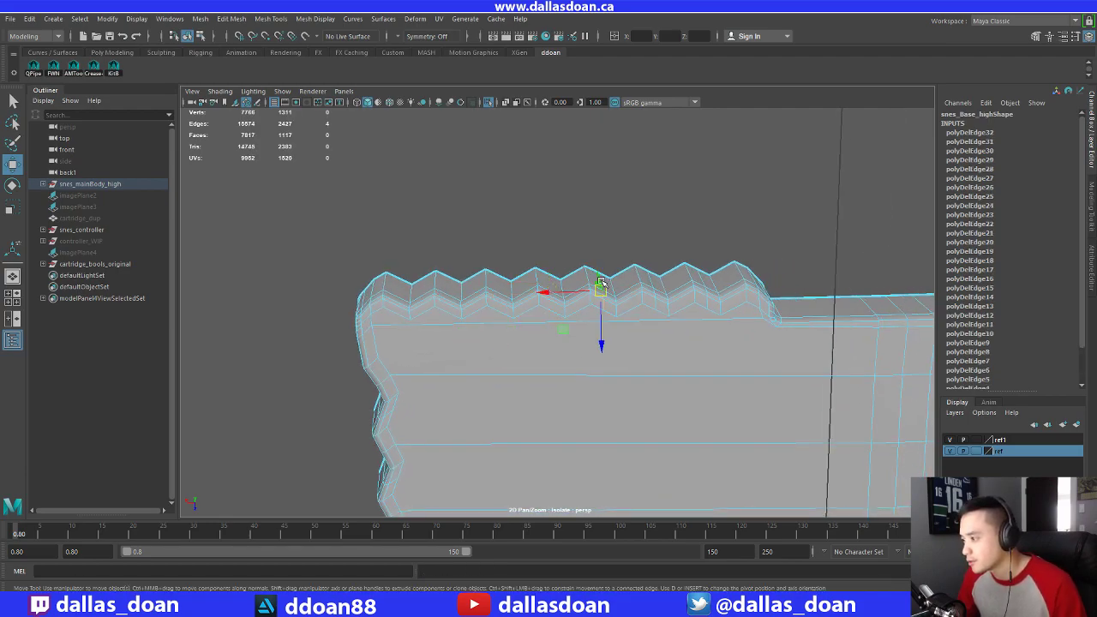
key(Delete)
Delete the densely spaced lengthwise edge loops across the base's flat face
alt+drag(602, 282, 517, 294)
alt+drag(593, 297, 561, 345)
key(Delete)
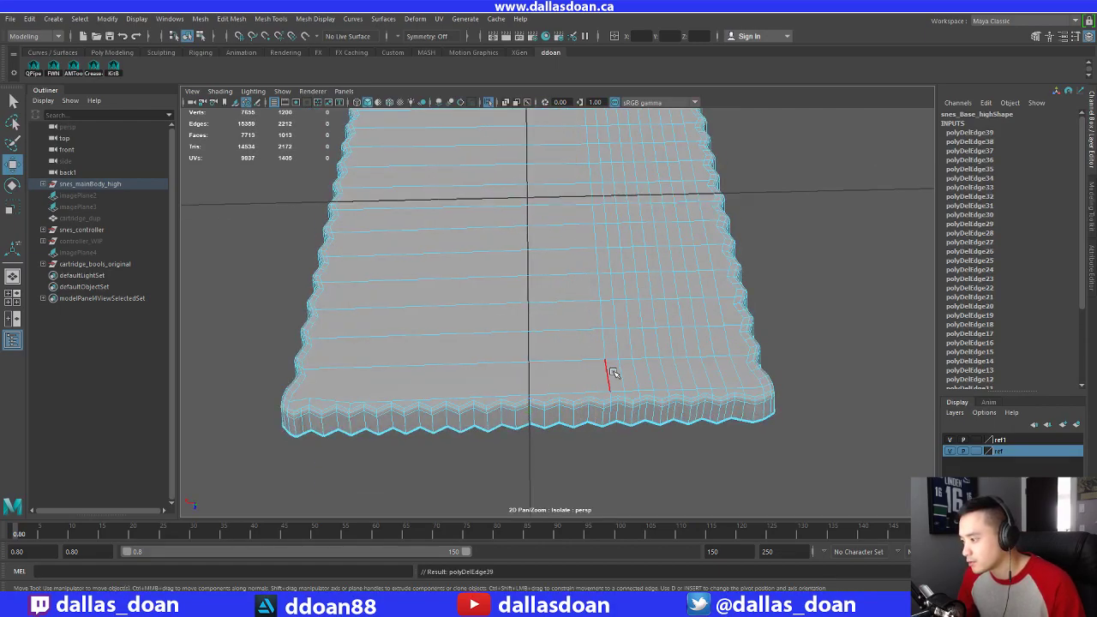
key(Delete)
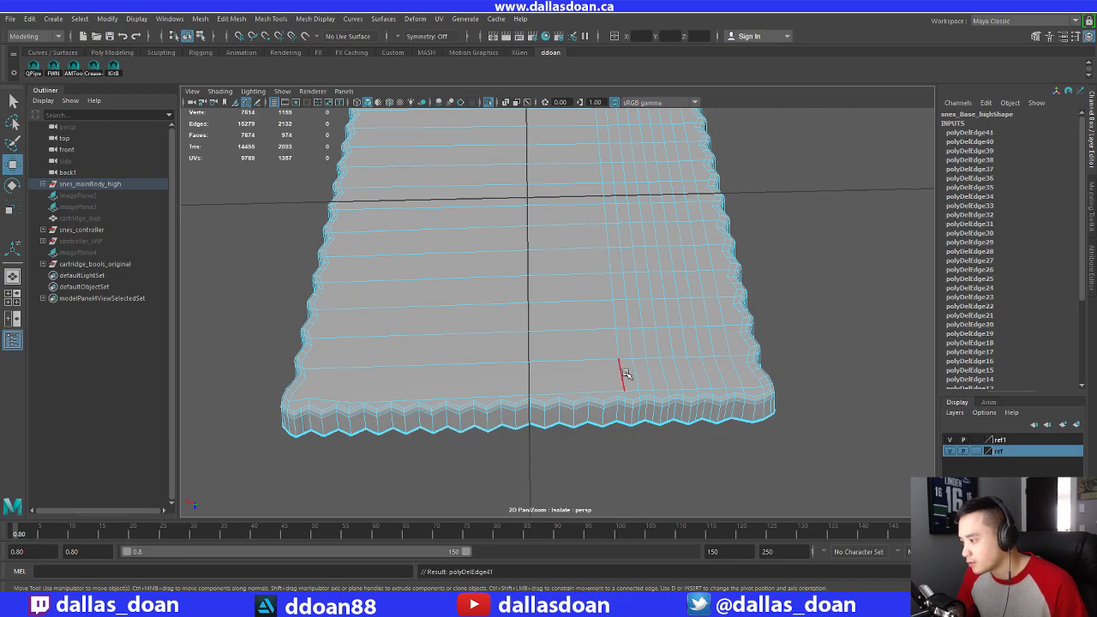
alt+drag(625, 375, 538, 326)
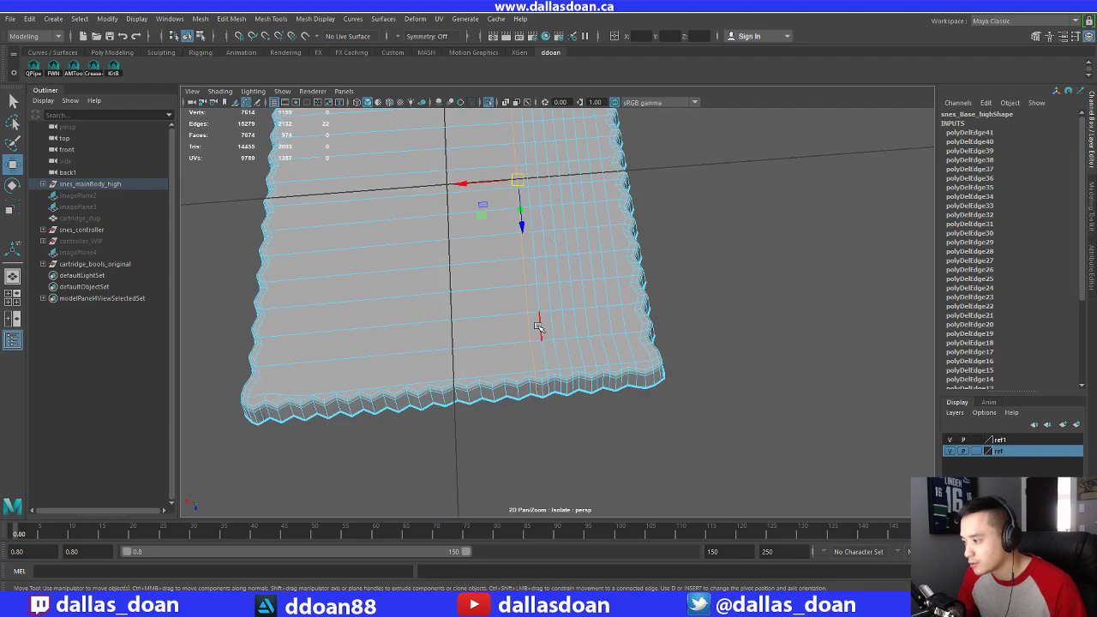
scroll(549, 342, up, 3)
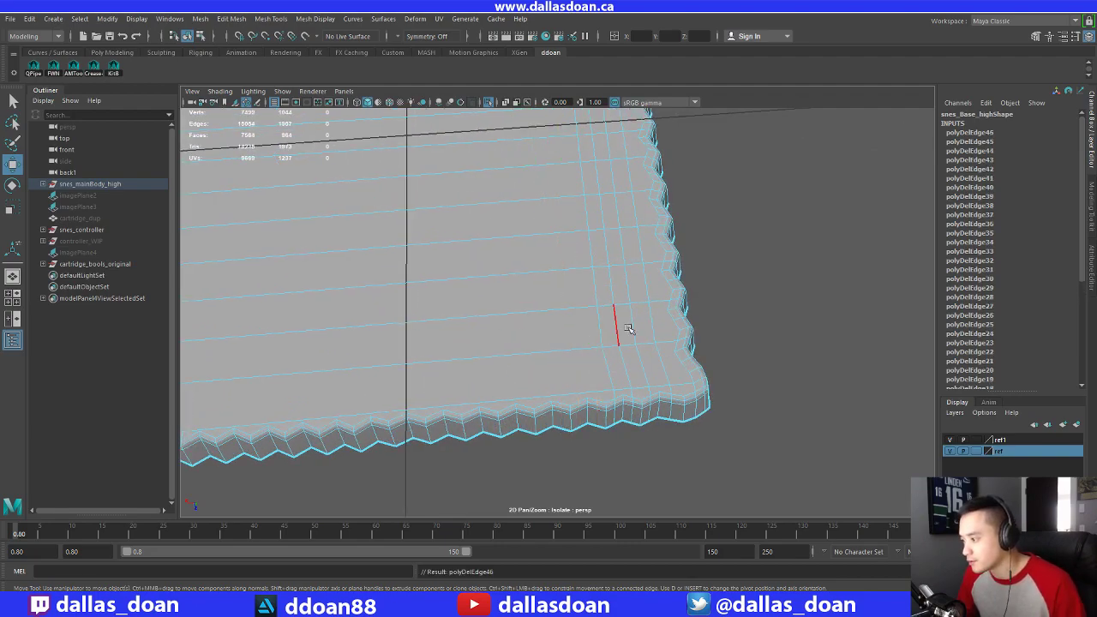
Delete the last lengthwise edge loops beside the opposite scalloped side, including those reaching the corner tab
alt+drag(628, 329, 593, 353)
key(ctrl+Delete)
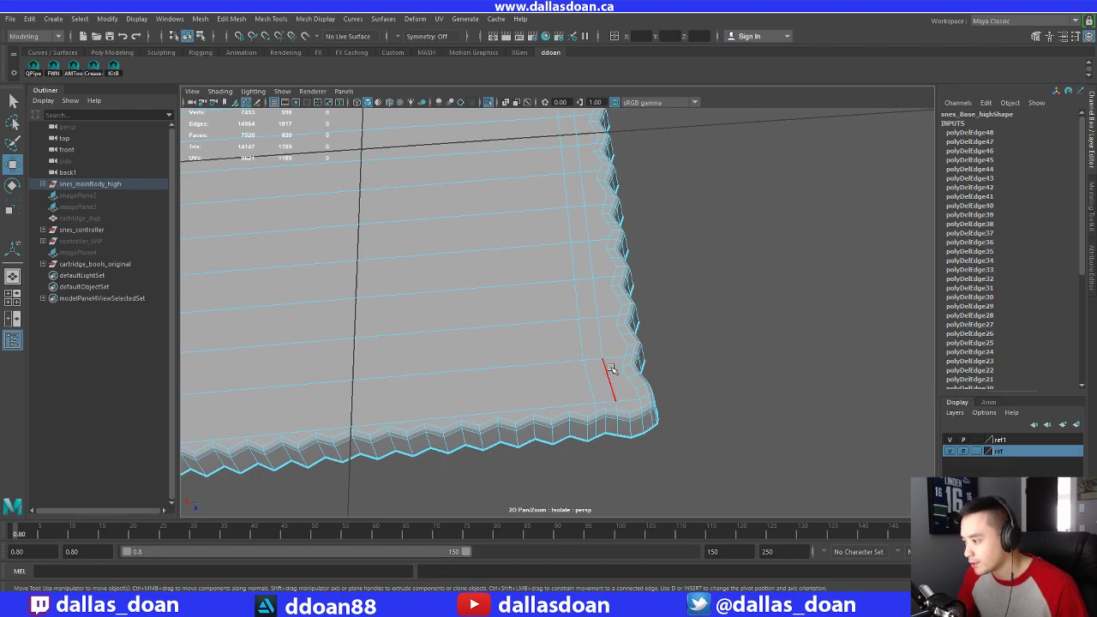
scroll(645, 369, down, 5)
alt+drag(615, 352, 574, 364)
scroll(588, 300, up, 4)
alt+middle_drag(569, 315, 557, 368)
alt+drag(560, 360, 531, 389)
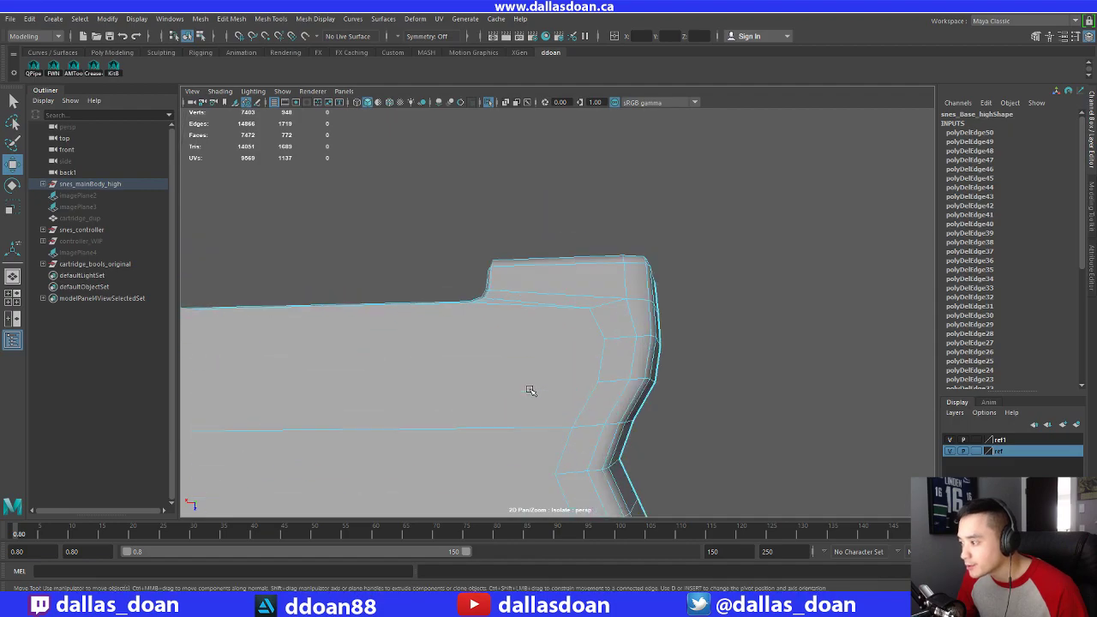
Return the base to object mode to delete its construction history, and save the scene
scroll(548, 417, down, 8)
alt+middle_drag(480, 437, 556, 341)
scroll(556, 341, up, 2)
alt+drag(556, 343, 574, 413)
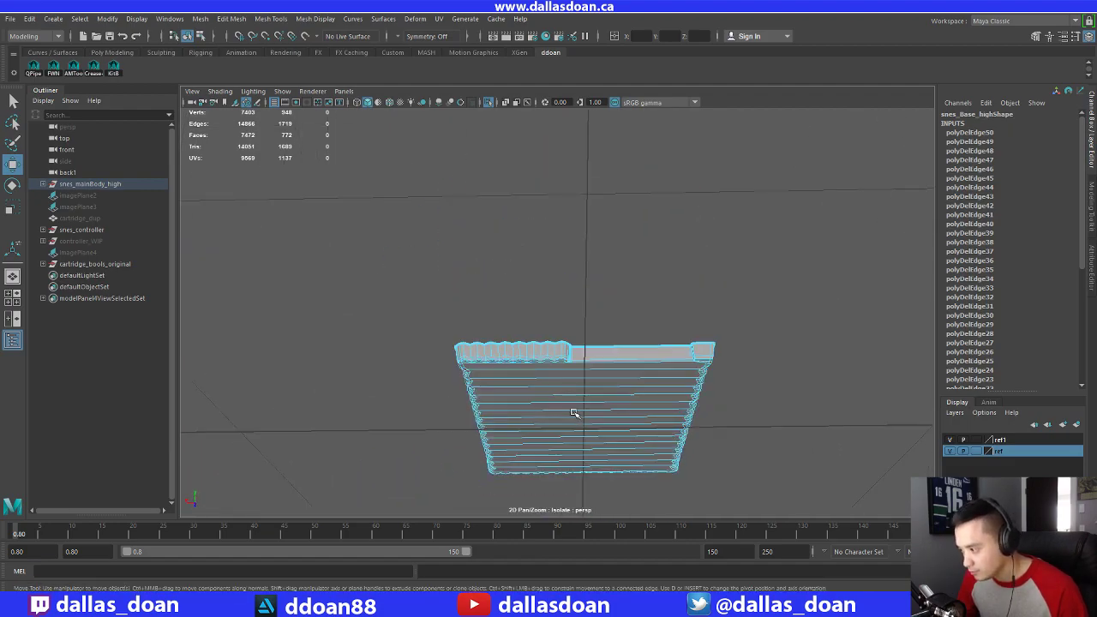
alt+middle_drag(574, 413, 572, 342)
scroll(506, 365, up, 3)
alt+drag(507, 365, 505, 340)
alt+middle_drag(504, 340, 508, 484)
right_drag(562, 276, 555, 346)
key(alt+shift+d)
scroll(565, 362, down, 3)
alt+drag(565, 359, 564, 362)
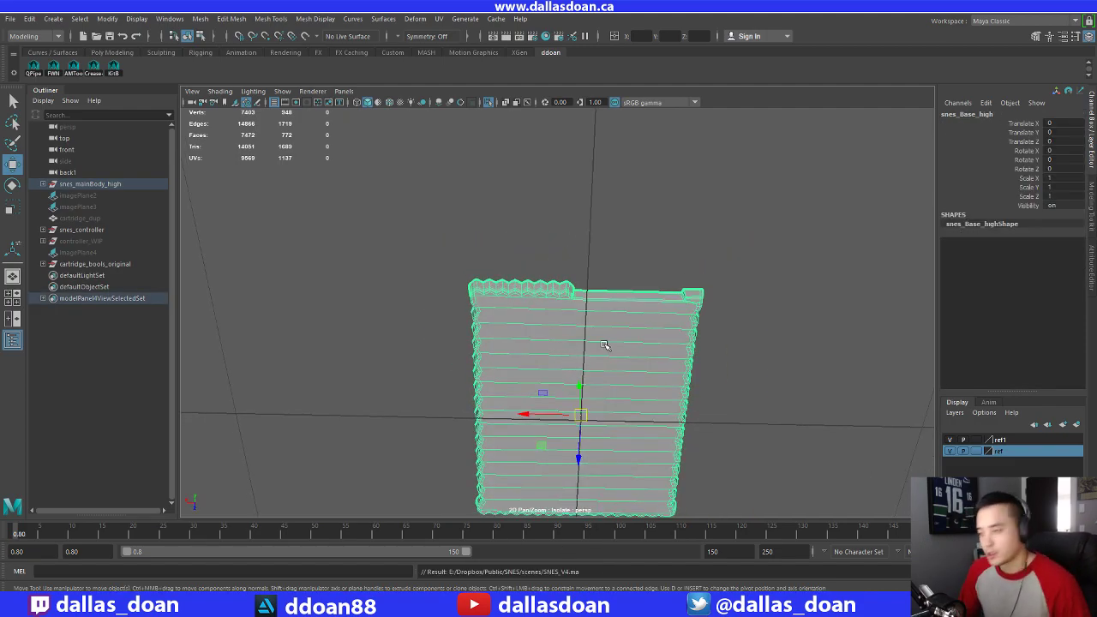
Examine the base's zigzag border and corners in vertex mode for leftover edges and vertices
scroll(509, 252, up, 6)
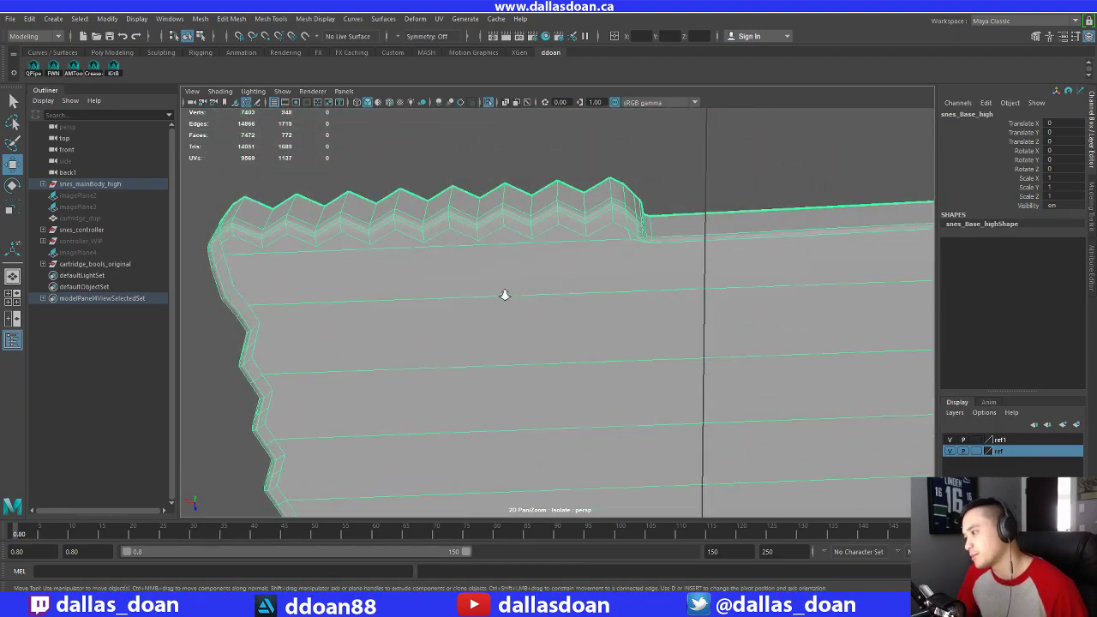
scroll(504, 295, down, 4)
alt+drag(504, 294, 608, 262)
scroll(599, 303, up, 3)
scroll(608, 263, up, 4)
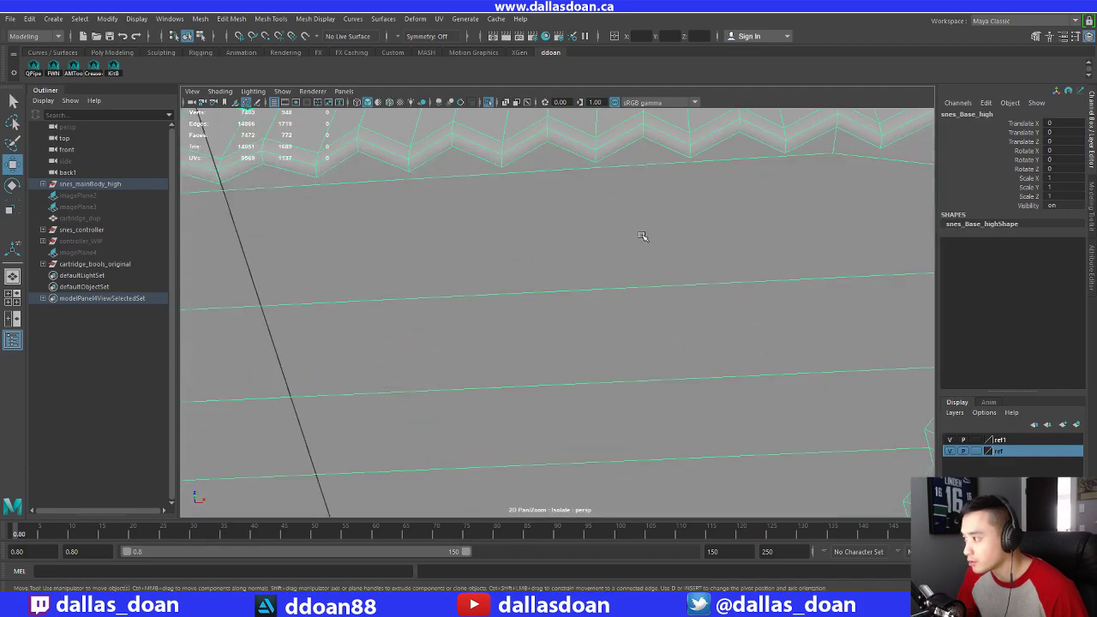
scroll(642, 237, down, 2)
right_click(624, 223)
right_drag(558, 227, 558, 229)
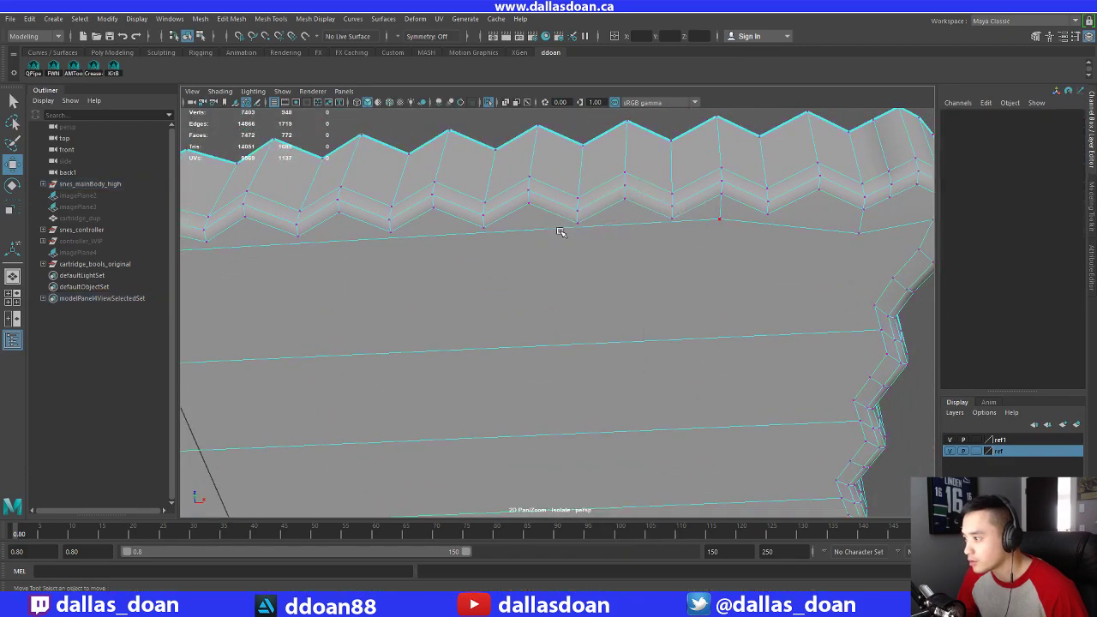
alt+drag(620, 249, 527, 297)
alt+drag(506, 245, 663, 321)
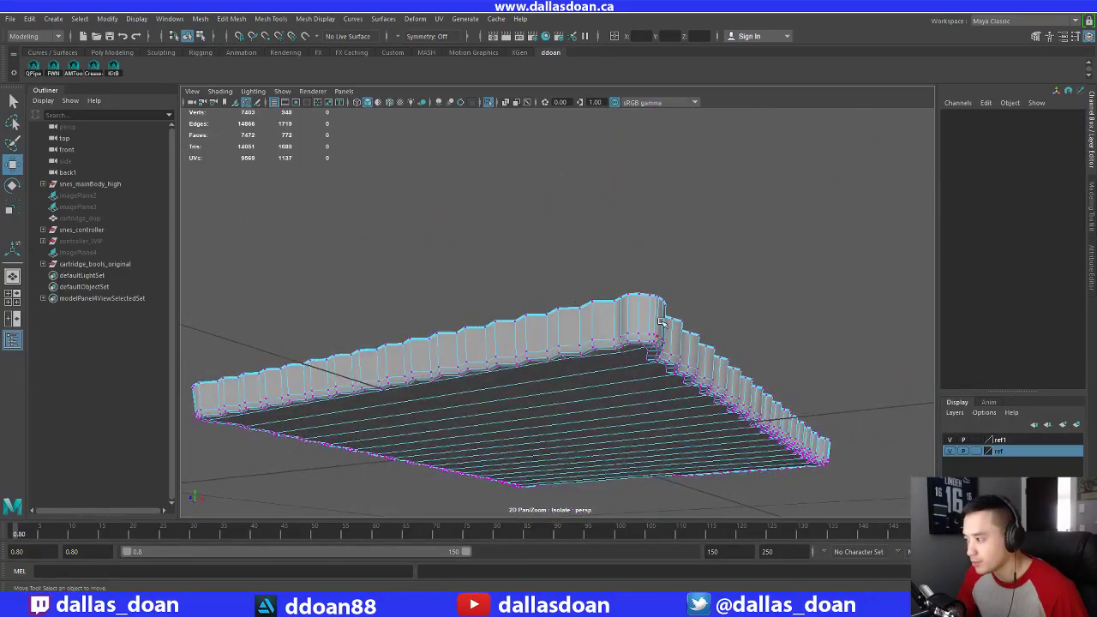
Delete two surplus edge loops on the zigzag border near the base's rounded corner
right_drag(663, 321, 653, 347)
alt+drag(653, 347, 688, 370)
right_drag(568, 255, 568, 283)
alt+drag(568, 284, 590, 290)
alt+middle_drag(590, 290, 585, 318)
alt+drag(585, 318, 487, 321)
click(458, 248)
alt+middle_drag(458, 247, 561, 285)
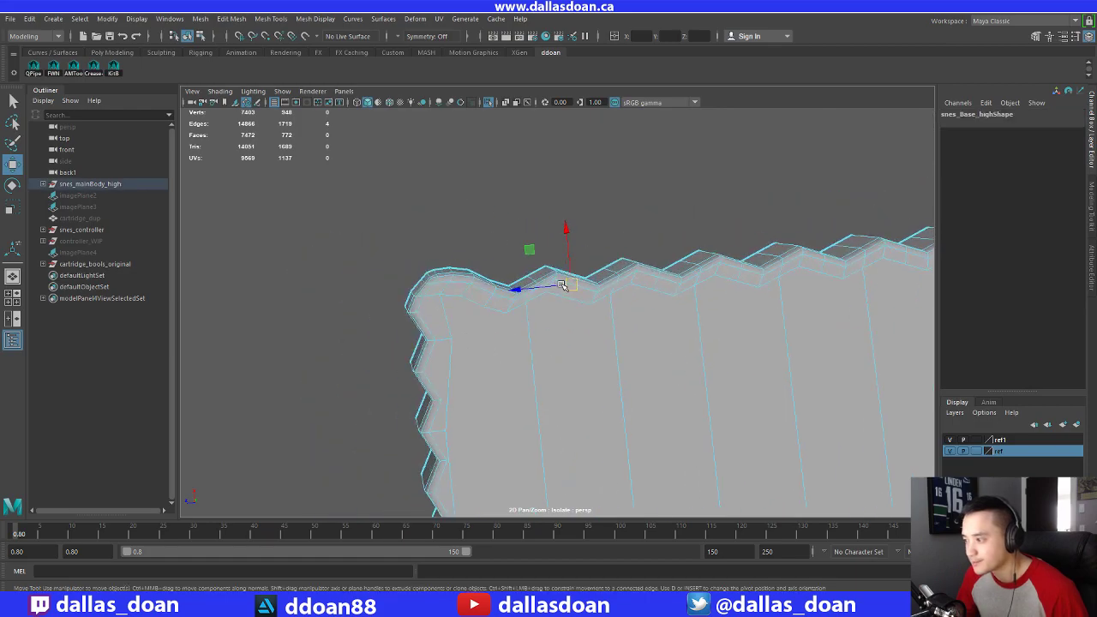
shift+right_drag(609, 312, 585, 328)
alt+middle_drag(588, 328, 554, 314)
double_click(495, 340)
key(g)
Select all the parallel edge loops spanning the base's flat face and delete them together with their vertices
alt+drag(624, 340, 552, 312)
scroll(557, 310, up, 3)
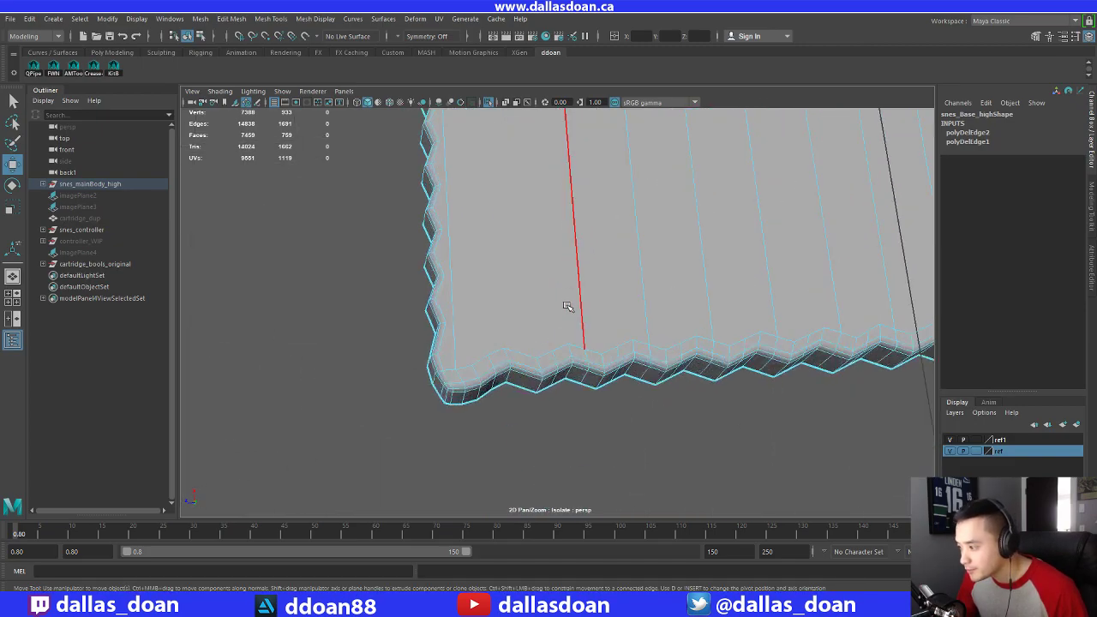
alt+middle_drag(582, 281, 552, 305)
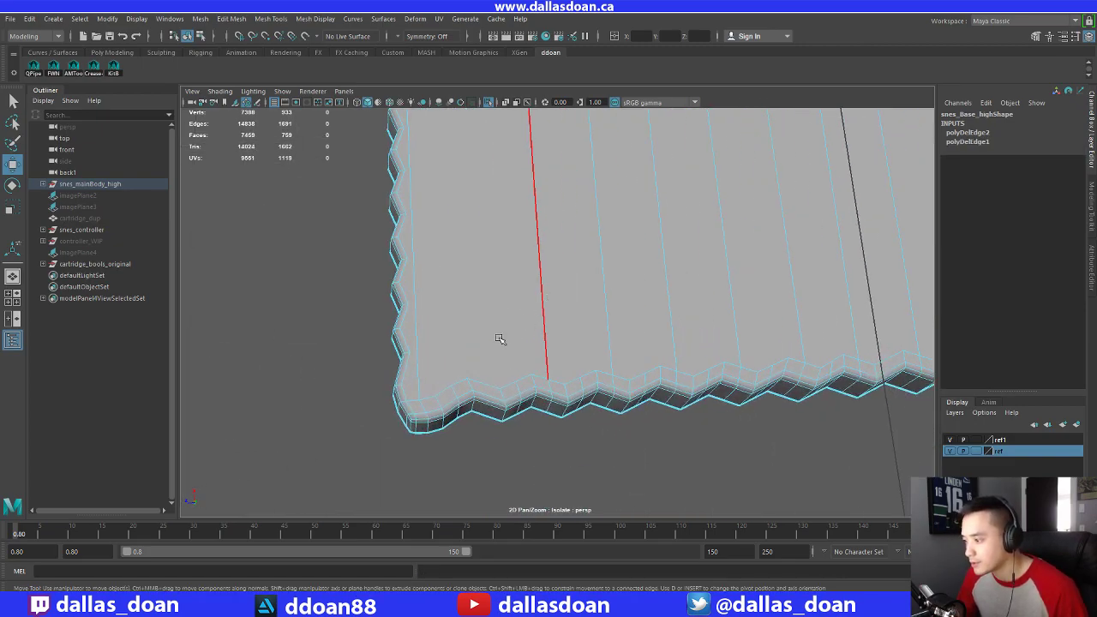
alt+drag(533, 382, 545, 259)
shift+double_click(561, 258)
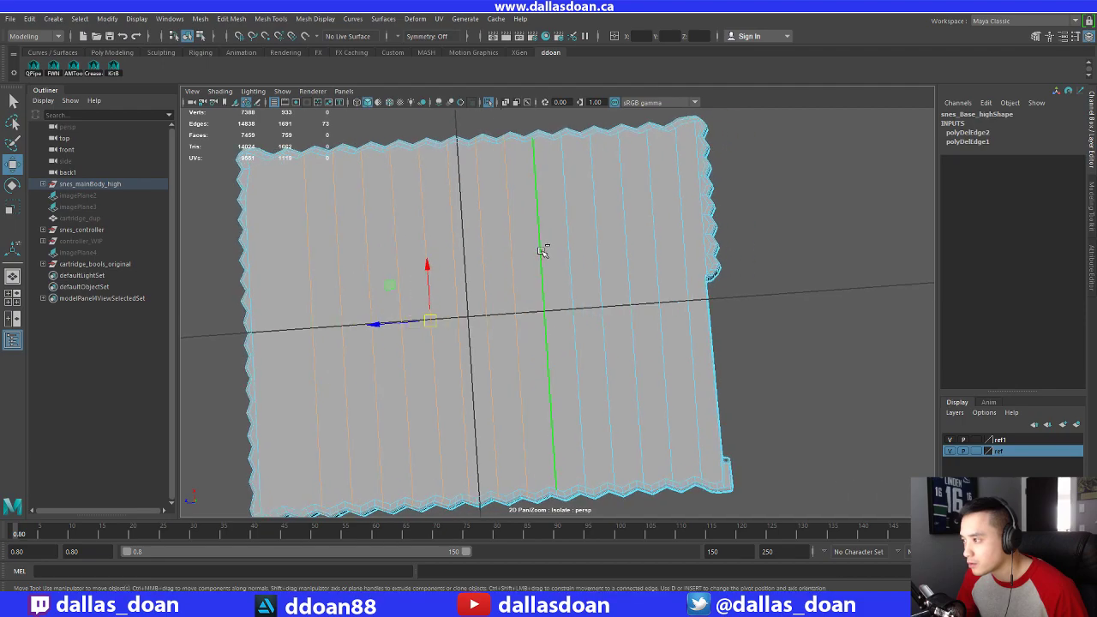
shift+double_click(562, 245)
alt+middle_drag(562, 245, 550, 252)
shift+double_click(560, 245)
mouse_move(559, 245)
alt+right_down()
mouse_move(573, 243)
mouse_move(559, 249)
alt+right_up()
shift+double_click(566, 236)
mouse_move(565, 237)
alt+middle_down()
mouse_move(554, 257)
mouse_move(570, 242)
alt+middle_up()
shift+double_click(567, 242)
key(ctrl+Delete)
Delete the surplus vertical edge loops on the wall of the base's rounded corner
alt+middle_drag(442, 313, 545, 298)
alt+right_drag(545, 298, 575, 299)
alt+drag(575, 299, 405, 237)
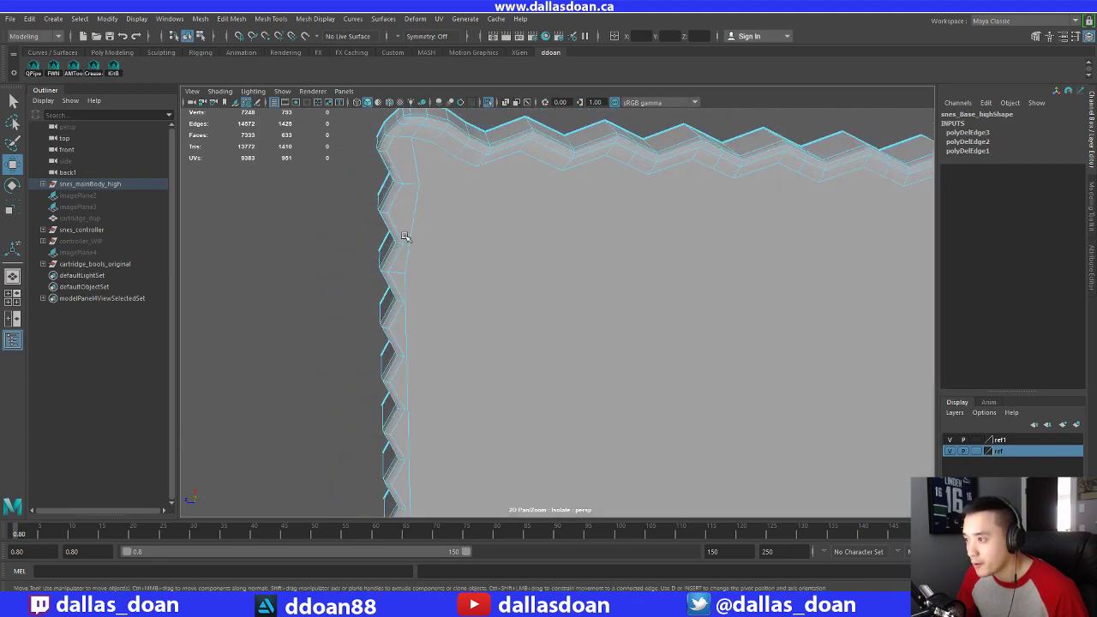
alt+drag(427, 139, 545, 284)
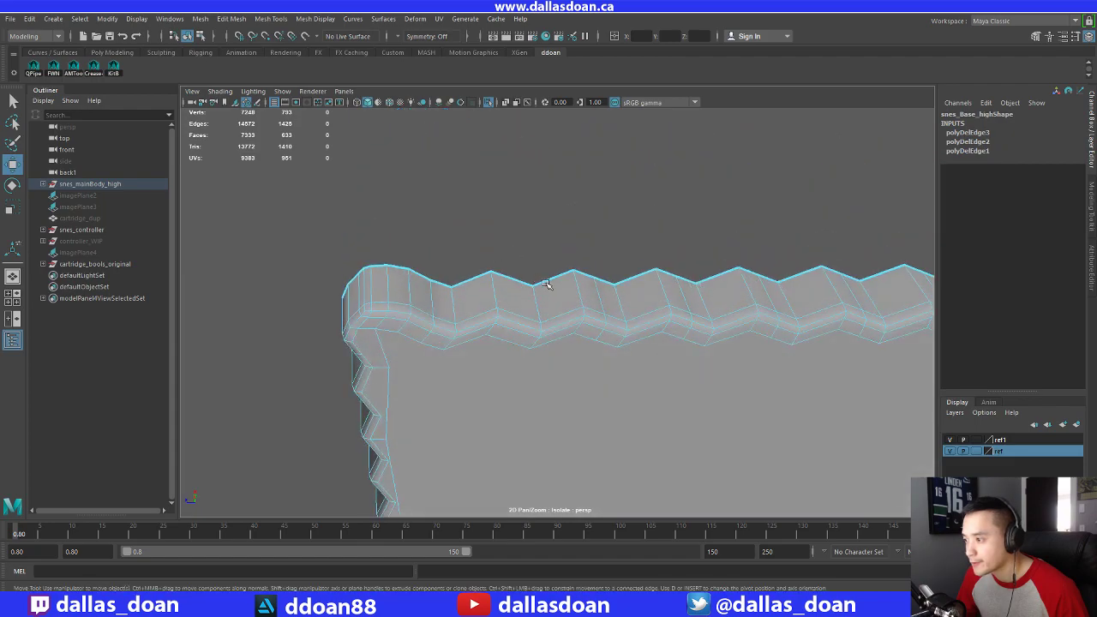
alt+drag(604, 311, 677, 308)
scroll(736, 300, up, 3)
alt+middle_drag(839, 296, 720, 259)
scroll(577, 267, up, 4)
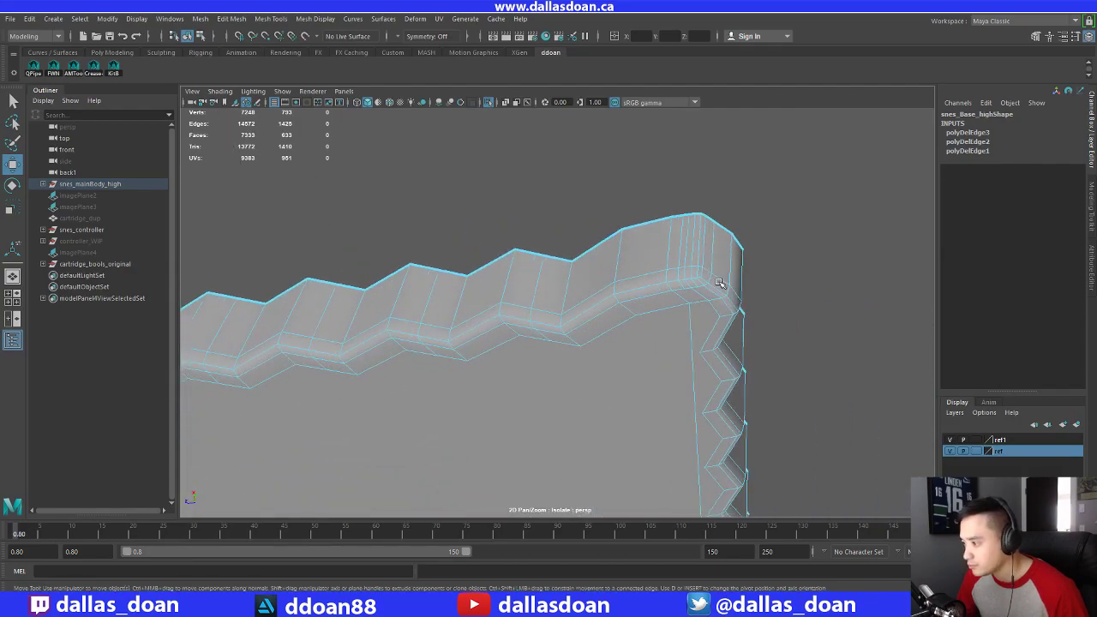
scroll(720, 259, up, 4)
alt+middle_drag(814, 246, 720, 268)
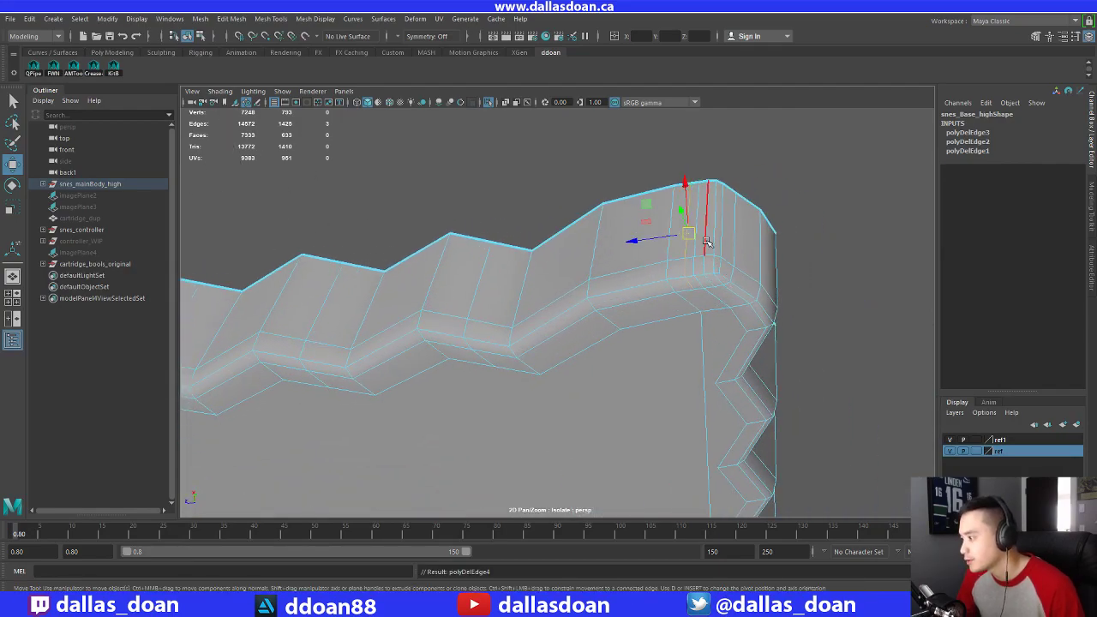
double_click(705, 238)
key(ctrl+Delete)
Delete the surplus vertical edge loops on the wall of the corner tab beside the straight recess
scroll(489, 248, down, 5)
alt+drag(729, 292, 465, 240)
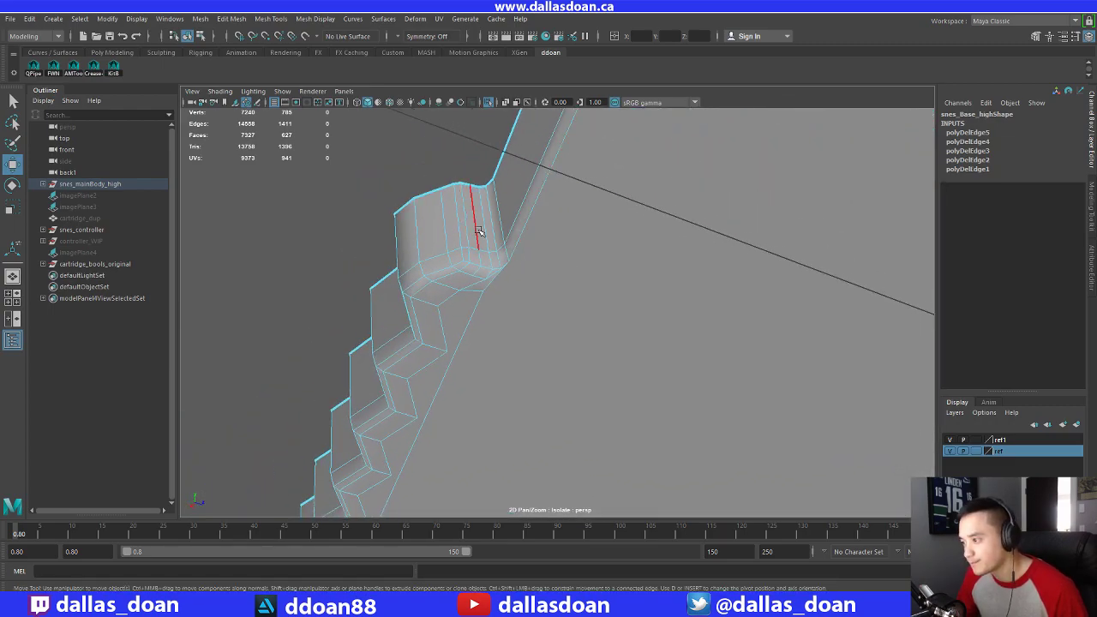
key(Delete)
click(488, 226)
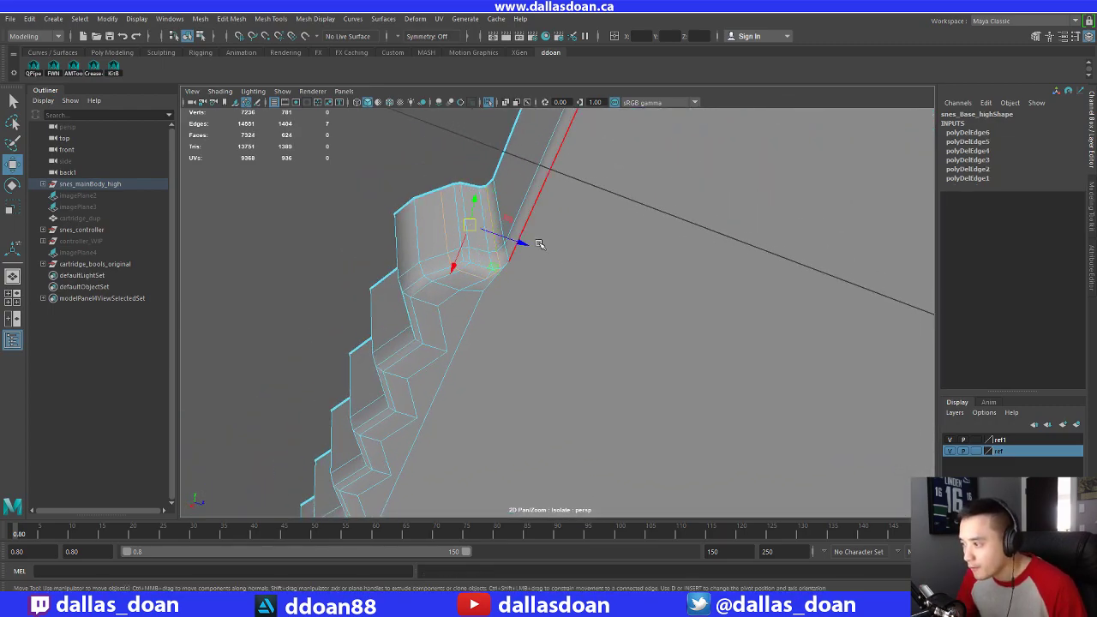
key(Delete)
key(ctrl+z)
scroll(550, 270, down, 2)
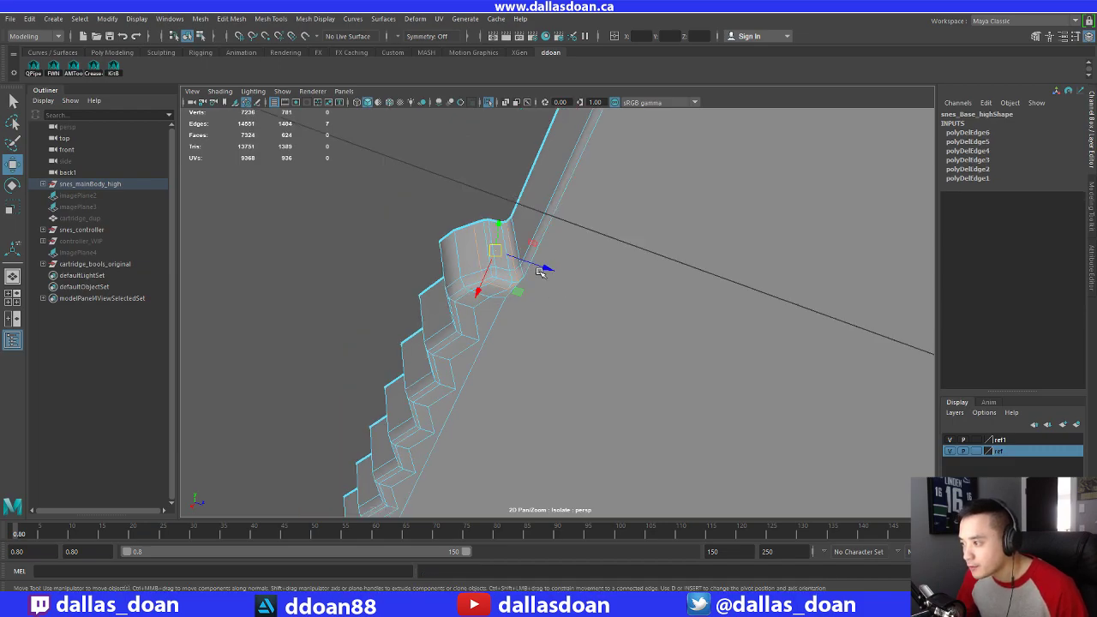
key(g)
Delete the remaining surplus edges near the base's scalloped corner
scroll(549, 272, up, 4)
alt+drag(549, 272, 587, 261)
click(688, 323)
key(Delete)
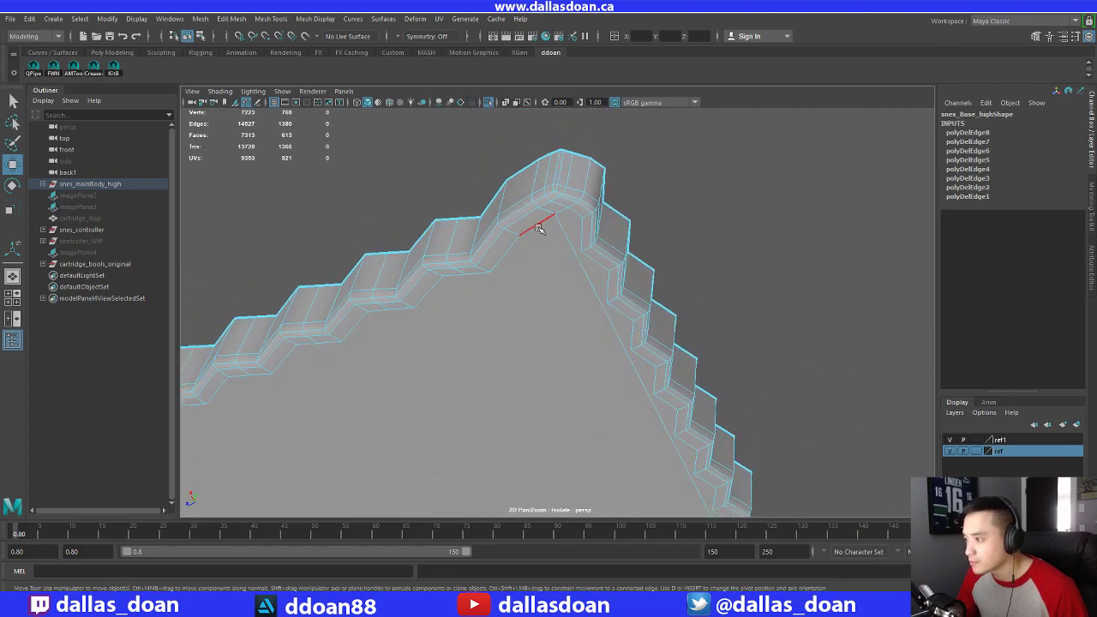
Add a connecting edge with Multi-Cut across the inner border beside the base's rounded corner
alt+drag(538, 229, 543, 233)
shift+right_drag(544, 232, 589, 244)
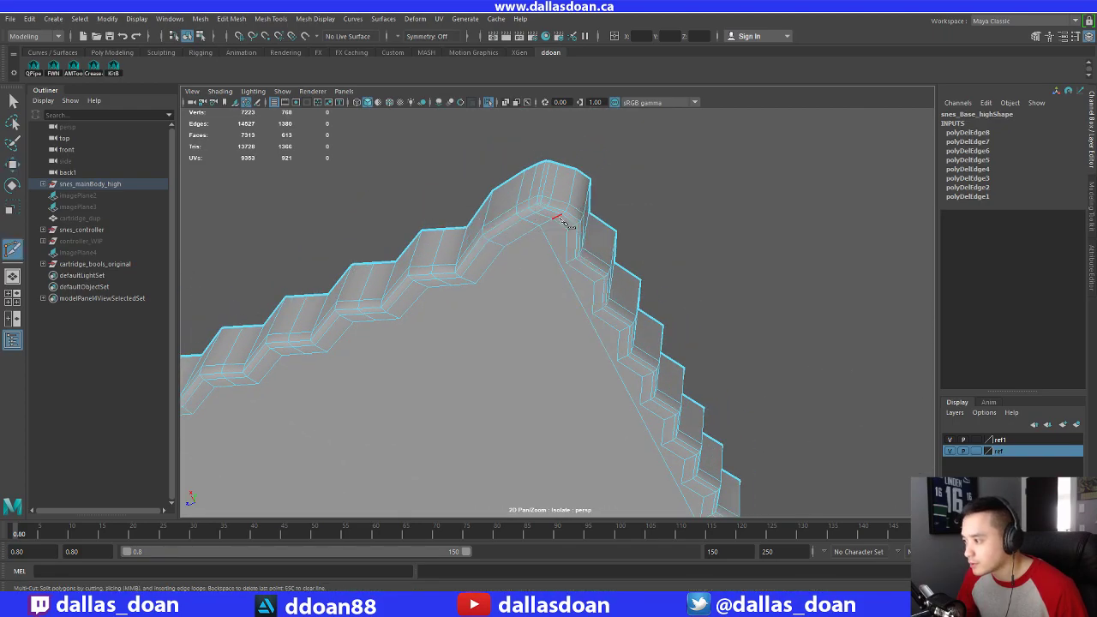
click(566, 258)
right_click(569, 260)
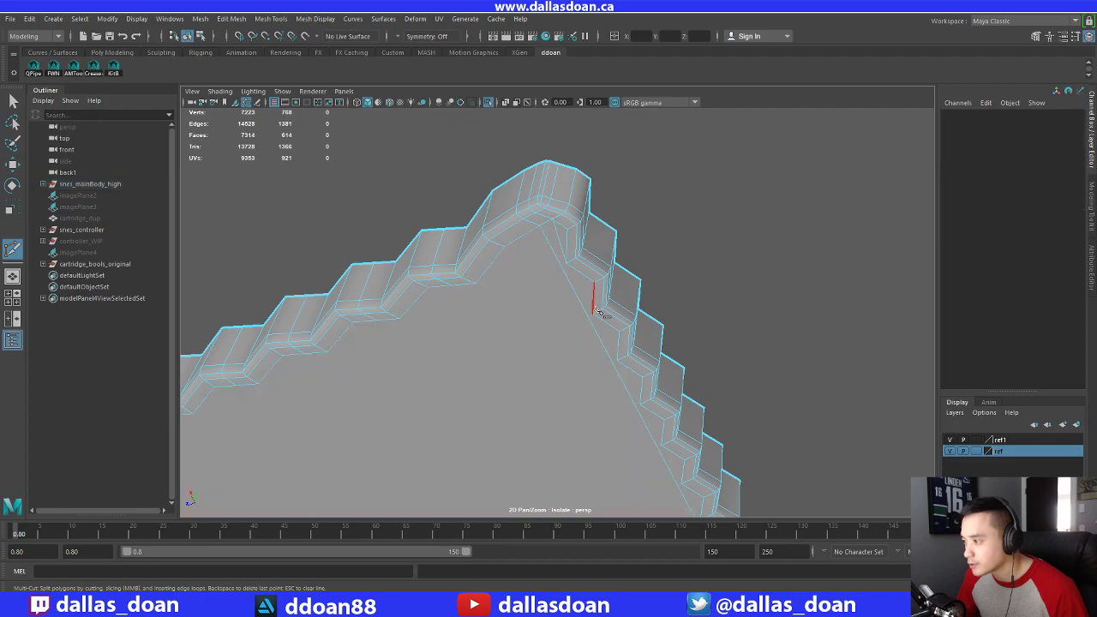
Cut edges with Multi-Cut joining neighbouring inner scallop vertices along the side border, working from the rounded corner towards the straight section
alt+middle_drag(566, 265, 557, 227)
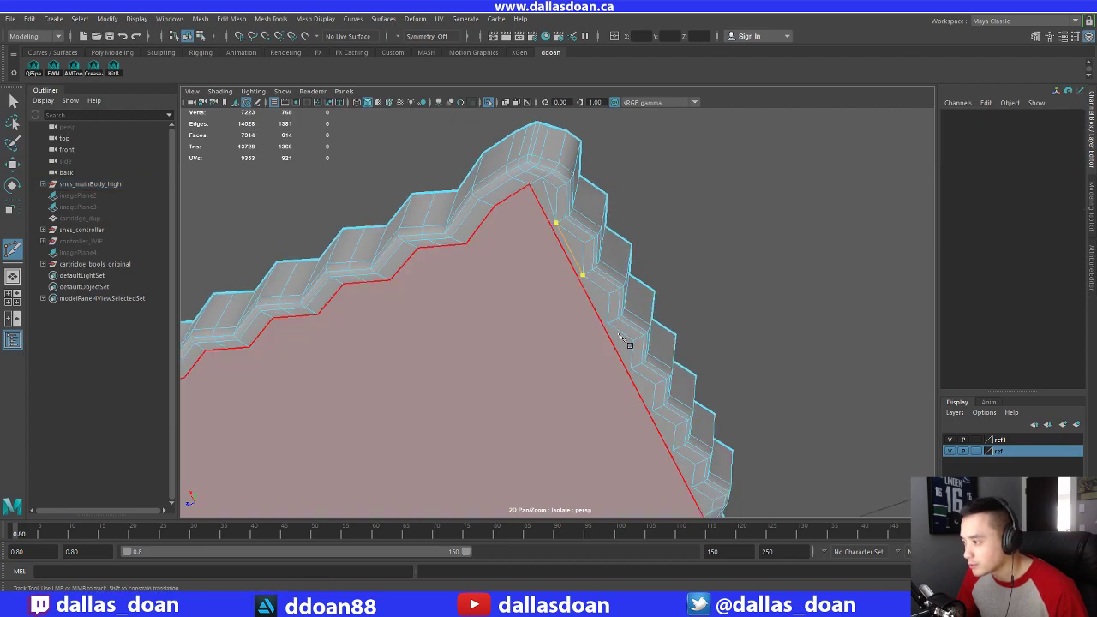
key(Return)
alt+drag(627, 342, 577, 264)
click(508, 179)
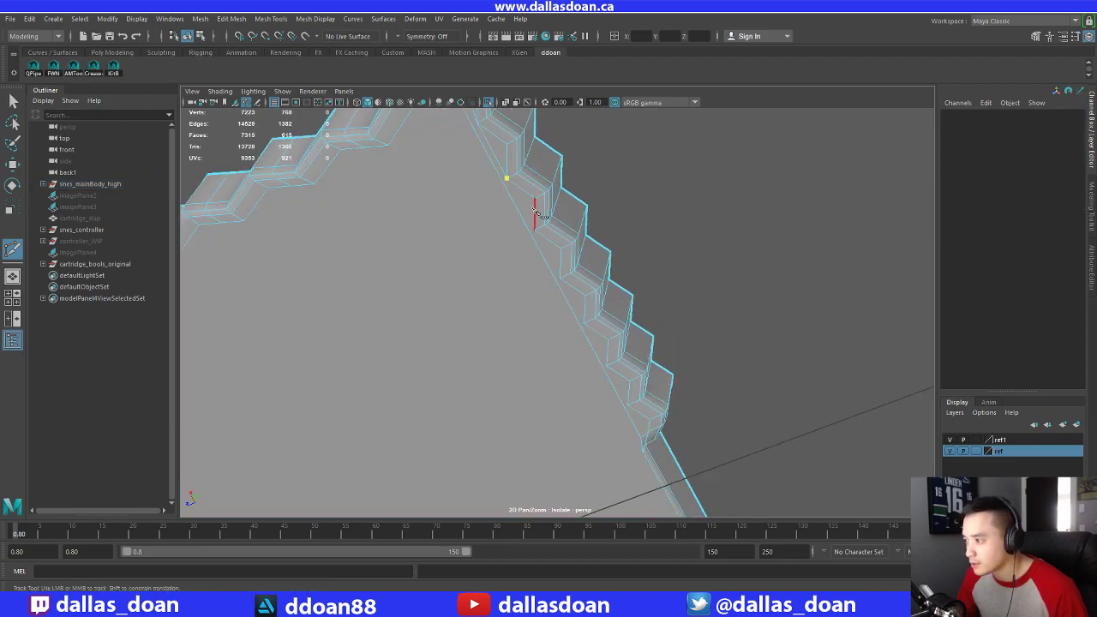
key(Return)
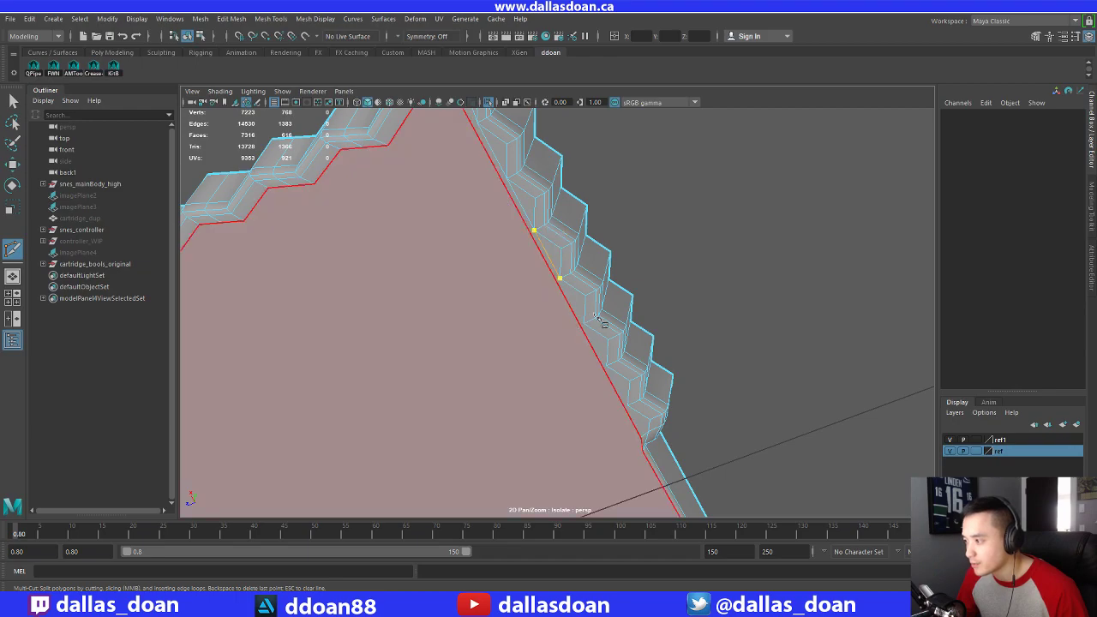
key(Return)
alt+middle_drag(597, 318, 558, 240)
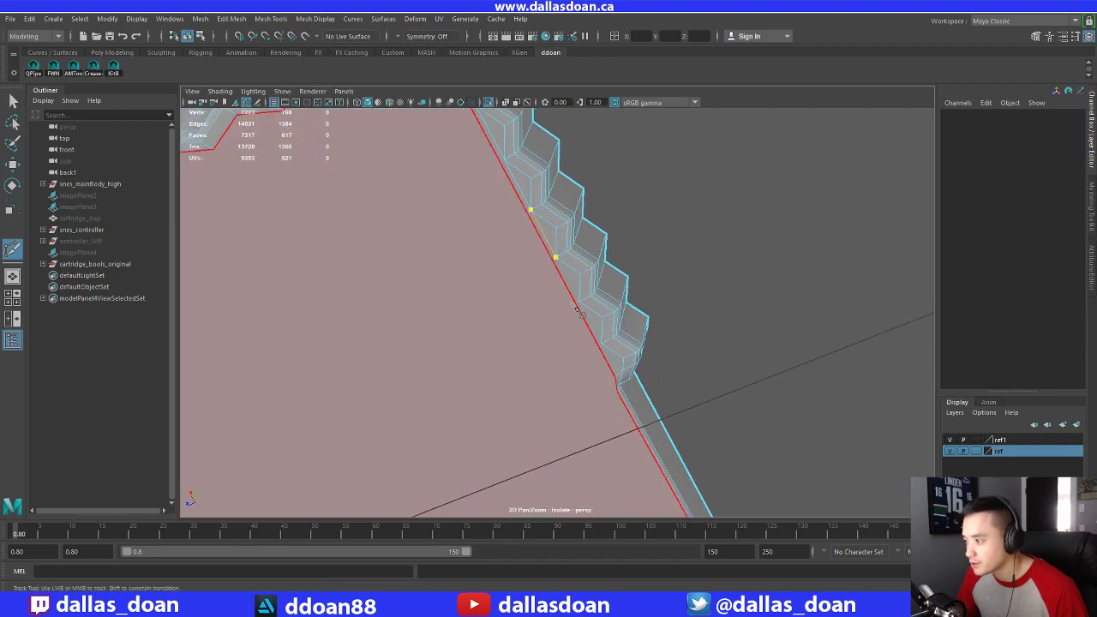
key(Return)
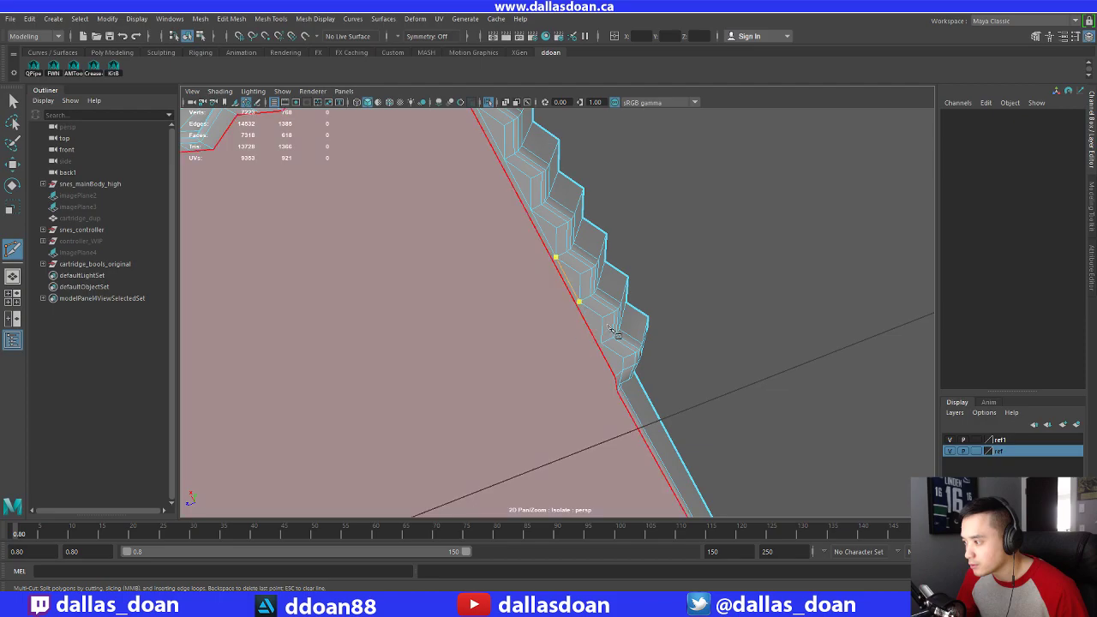
key(Return)
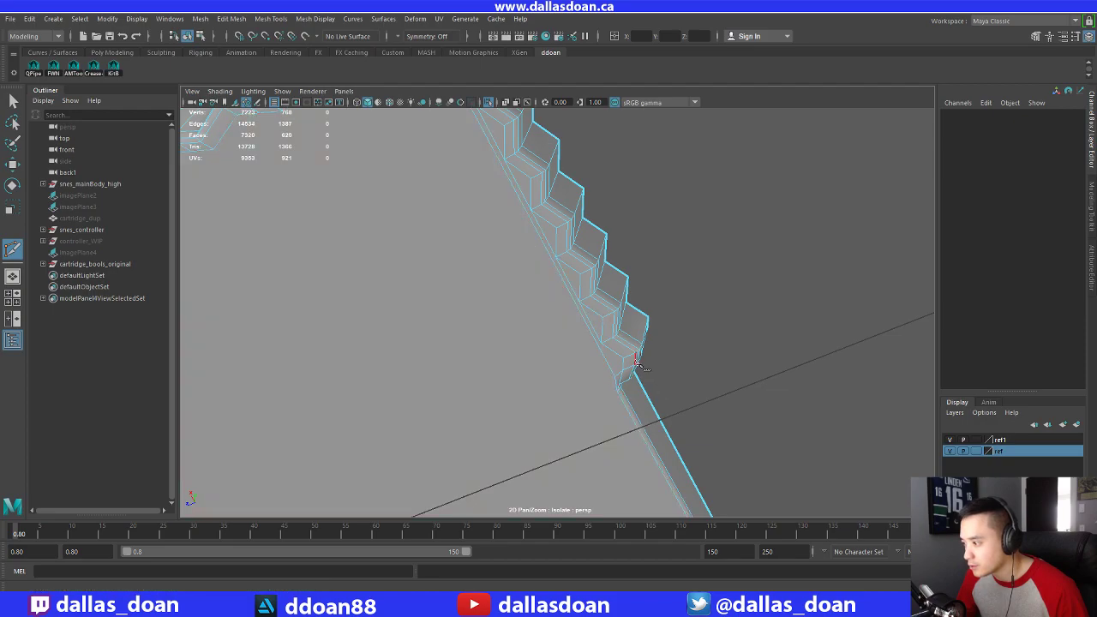
Cut a connecting edge with Multi-Cut across the last scallop before the border's straight section
alt+middle_drag(604, 336, 581, 303)
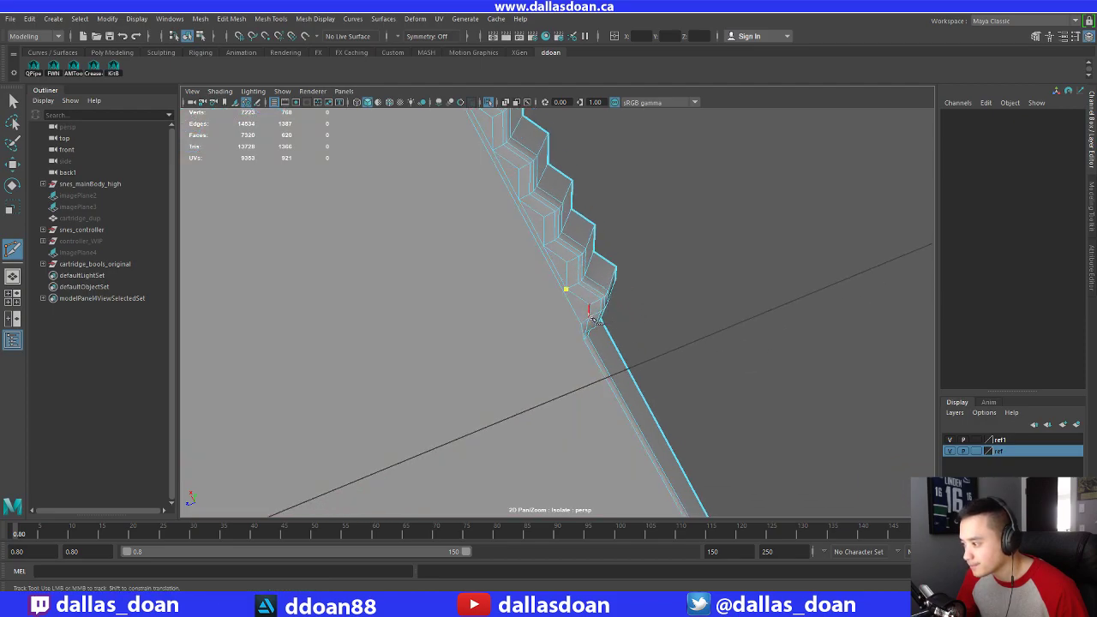
click(589, 316)
right_click(588, 317)
click(584, 340)
Try to delete the long edge and the short edge at its end along the inner side of the scallops
alt+right_drag(530, 342, 590, 394)
alt+middle_drag(590, 394, 668, 501)
key(w)
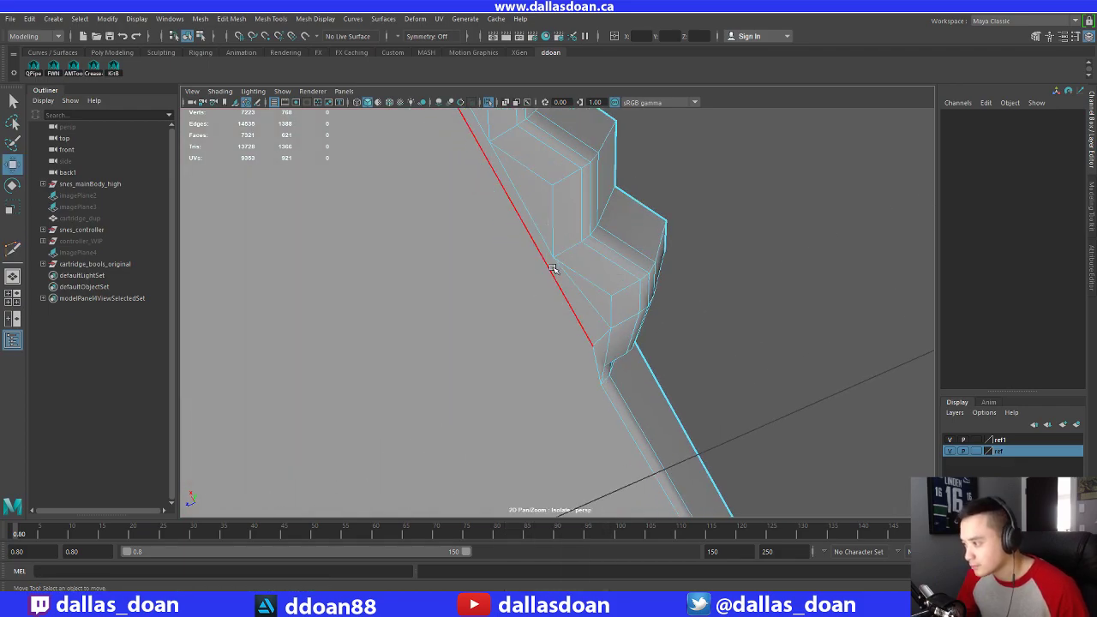
click(567, 301)
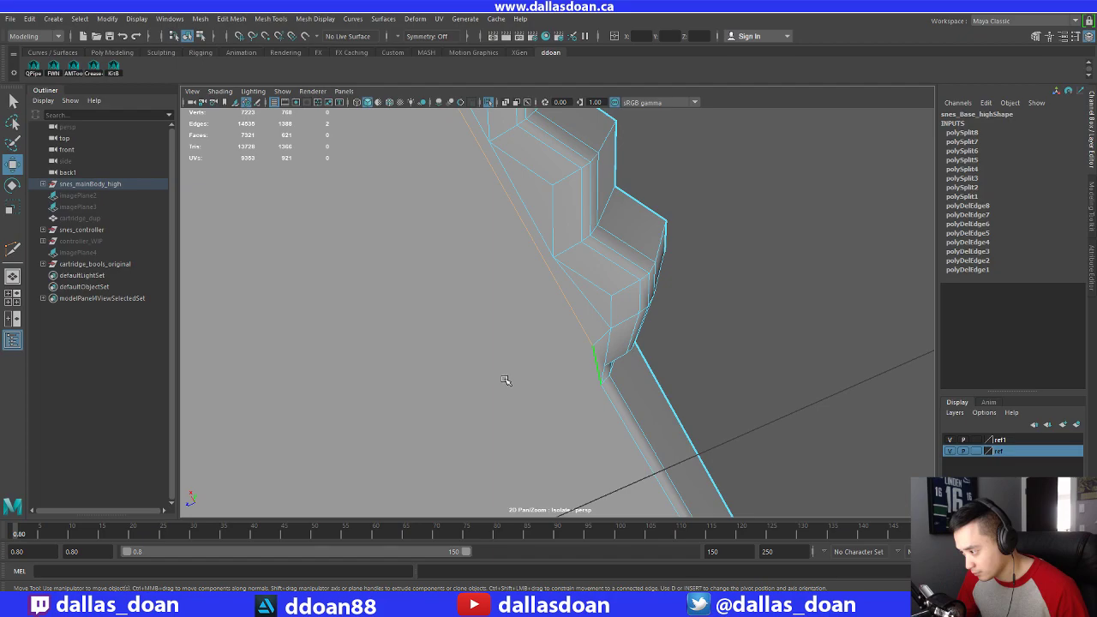
alt+drag(505, 378, 543, 371)
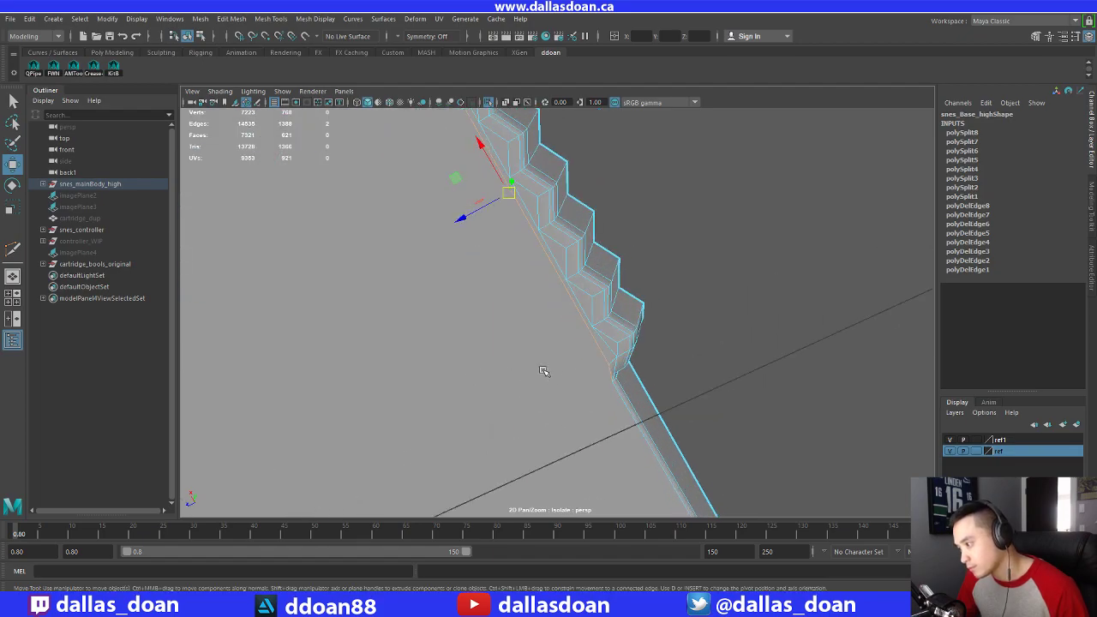
shift+right_drag(594, 354, 597, 372)
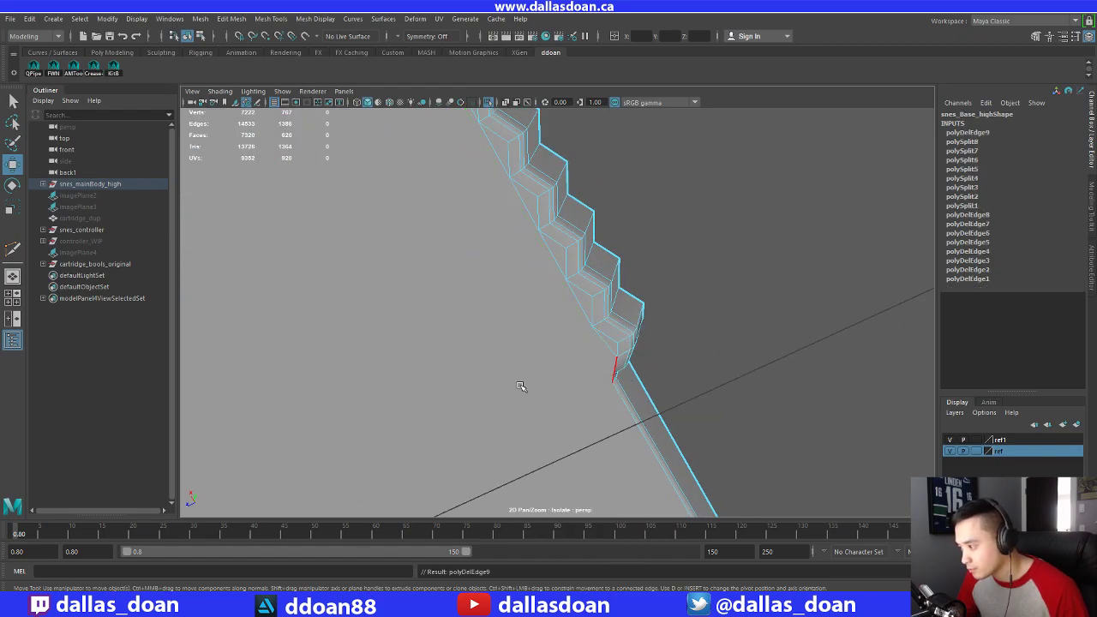
alt+drag(481, 388, 453, 347)
key(ctrl+z)
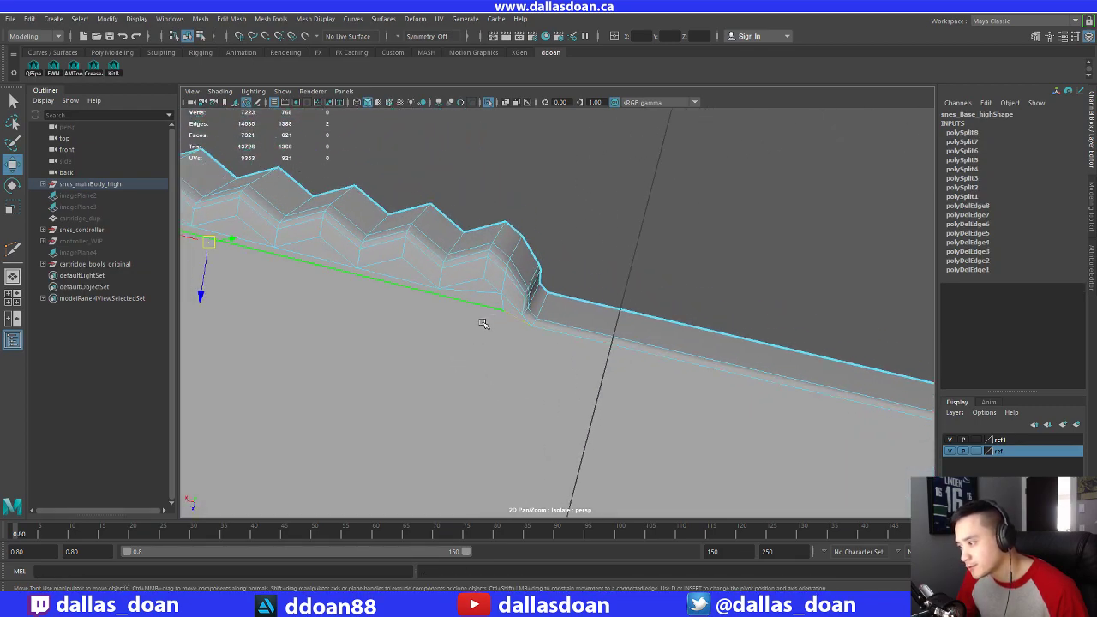
Cut an edge with Multi-Cut from the last scallop's inner vertex to the end vertex of the long inner border edge
shift+right_drag(480, 296, 463, 296)
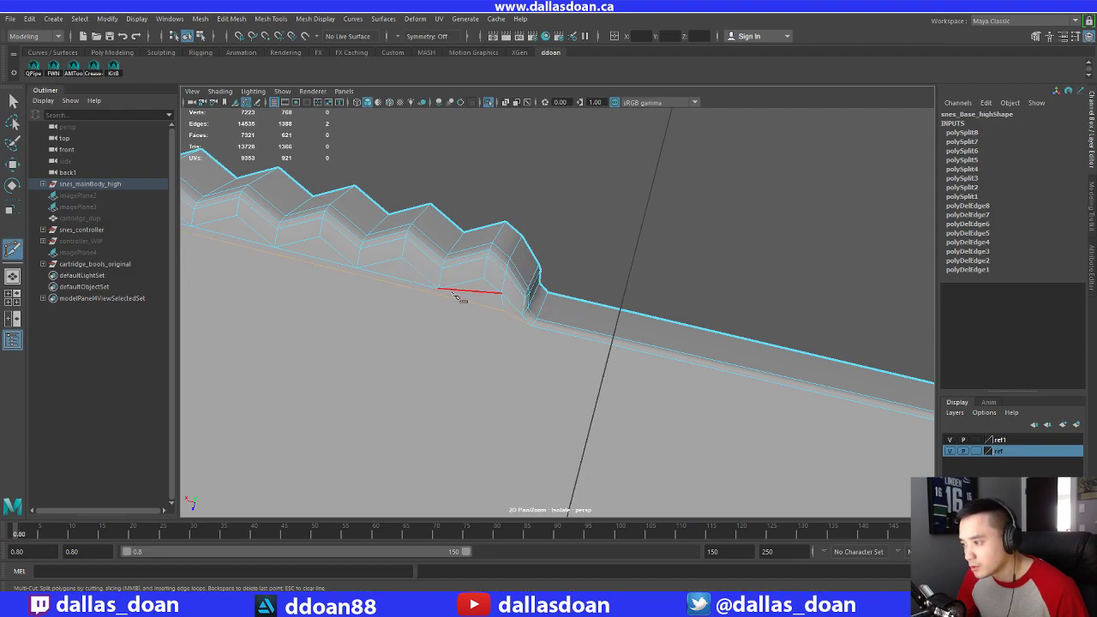
click(438, 289)
click(506, 309)
key(Return)
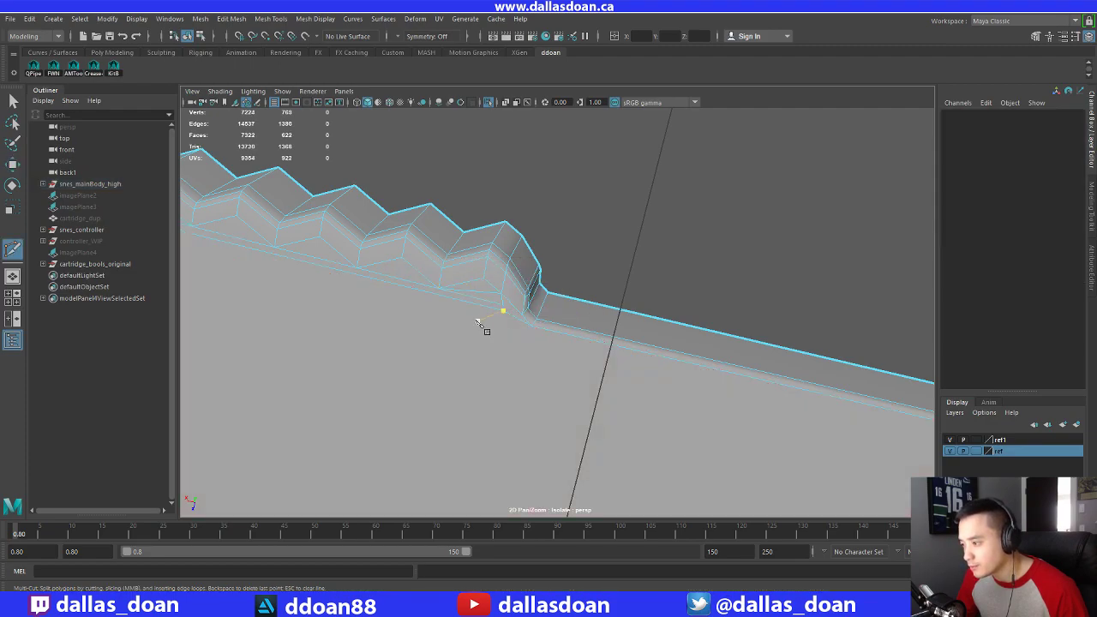
key(ctrl+z)
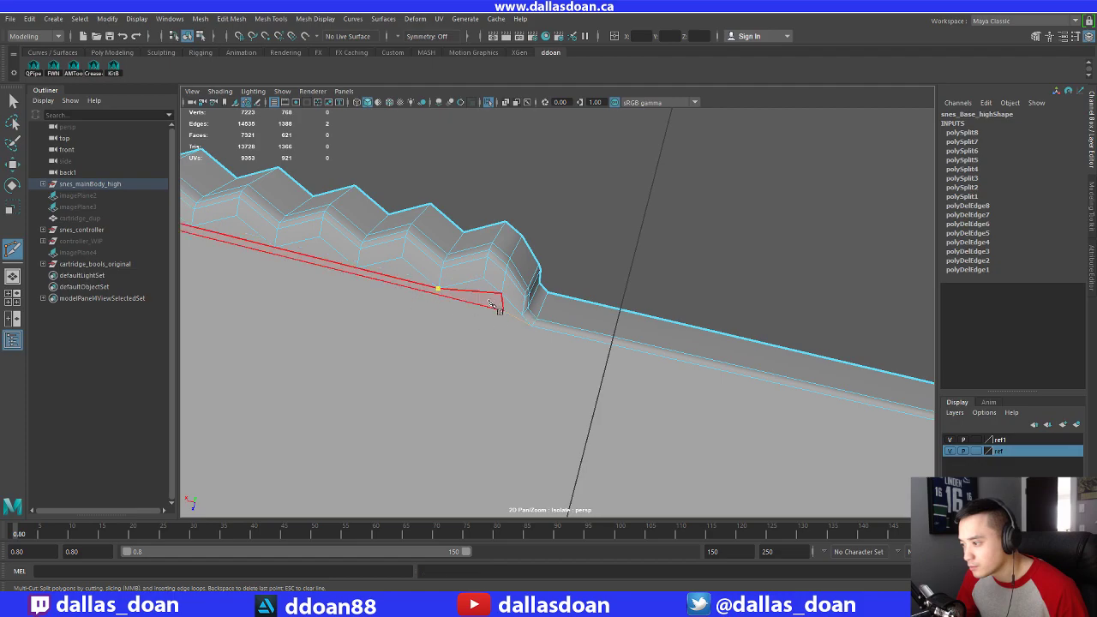
click(502, 308)
alt+middle_drag(401, 356, 589, 396)
key(w)
Delete the surplus long edge running beside the newly cut scallop edges
right_drag(508, 288, 507, 269)
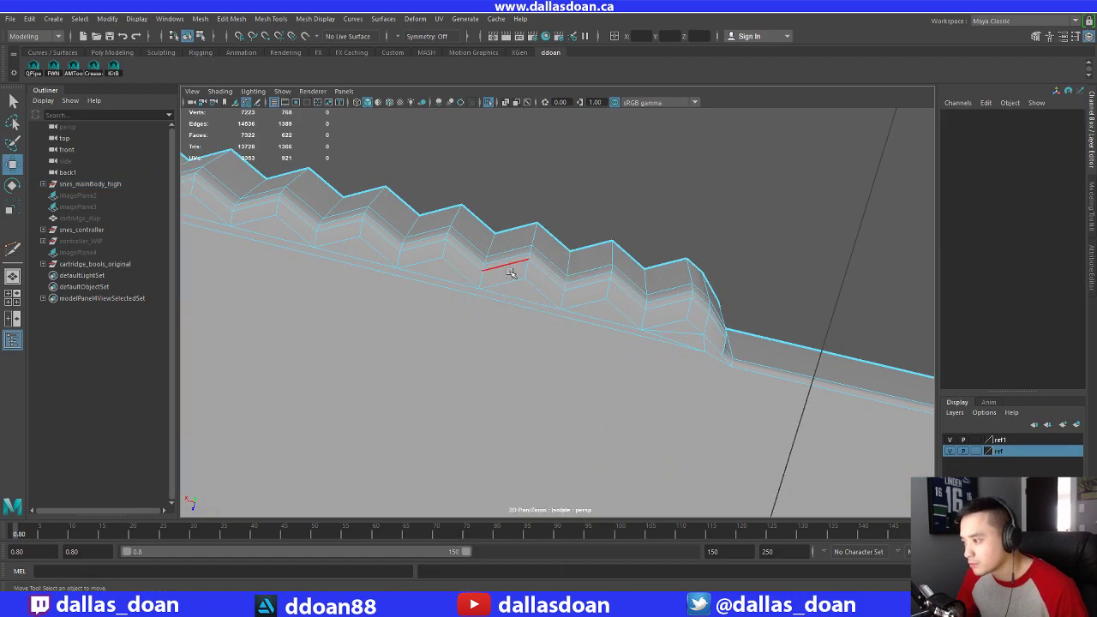
click(505, 305)
alt+middle_drag(505, 353, 488, 334)
shift+right_drag(475, 351, 464, 349)
scroll(468, 358, down, 4)
Examine the recut side border and the topology of the rounded corner at the opposite end of the scalloped edge
alt+drag(473, 357, 607, 358)
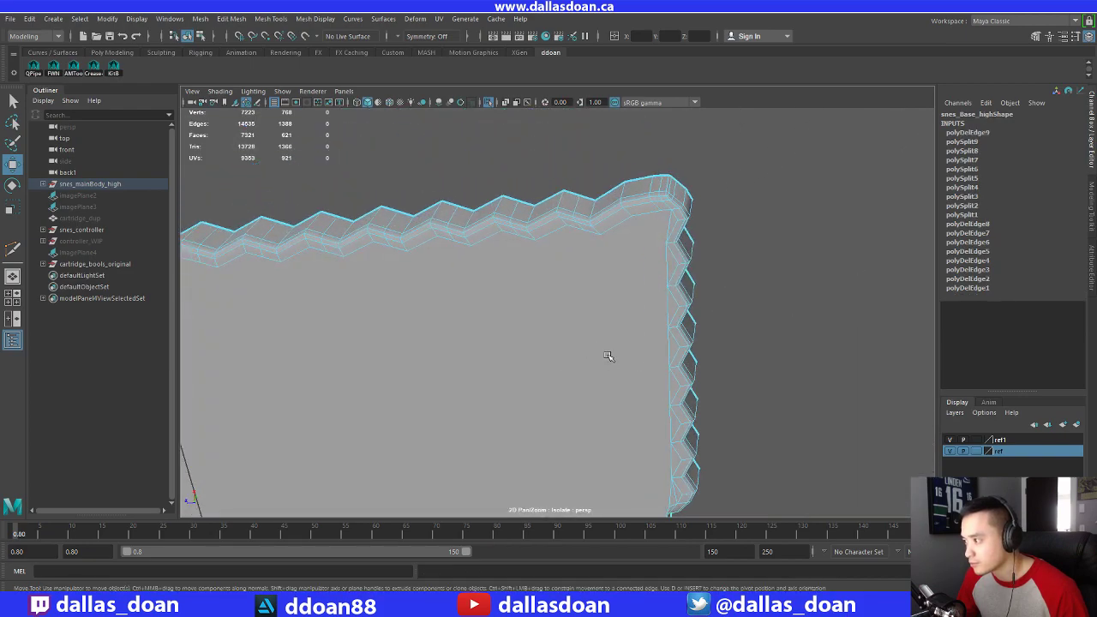
alt+middle_drag(608, 358, 615, 347)
alt+drag(609, 345, 592, 375)
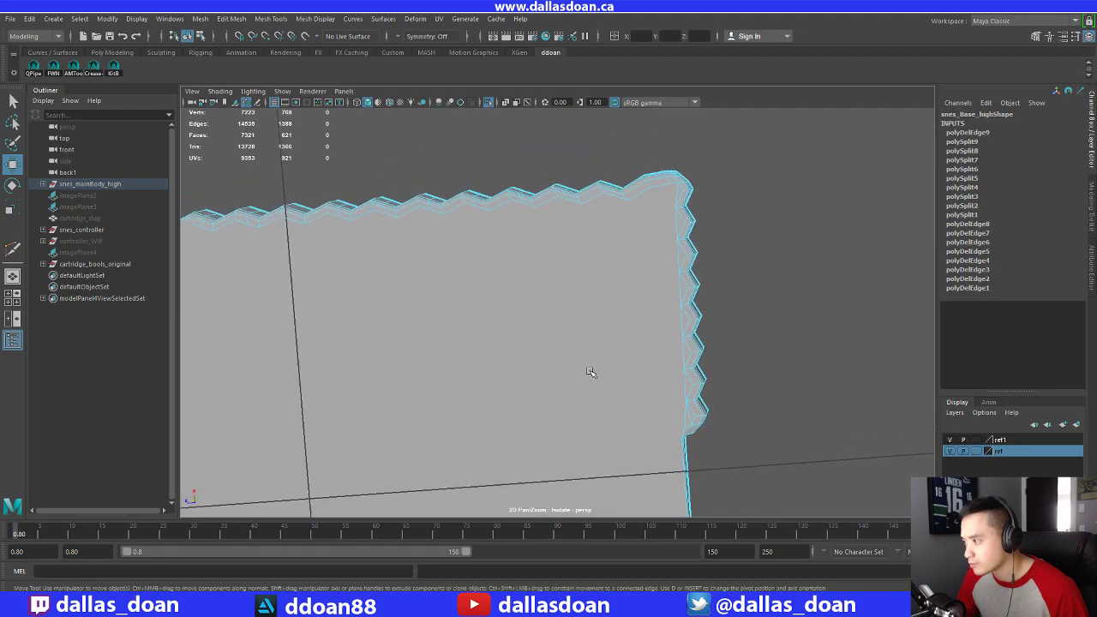
mouse_move(590, 372)
alt+middle_down()
mouse_move(639, 361)
mouse_move(617, 358)
mouse_move(656, 362)
mouse_move(588, 375)
alt+middle_up()
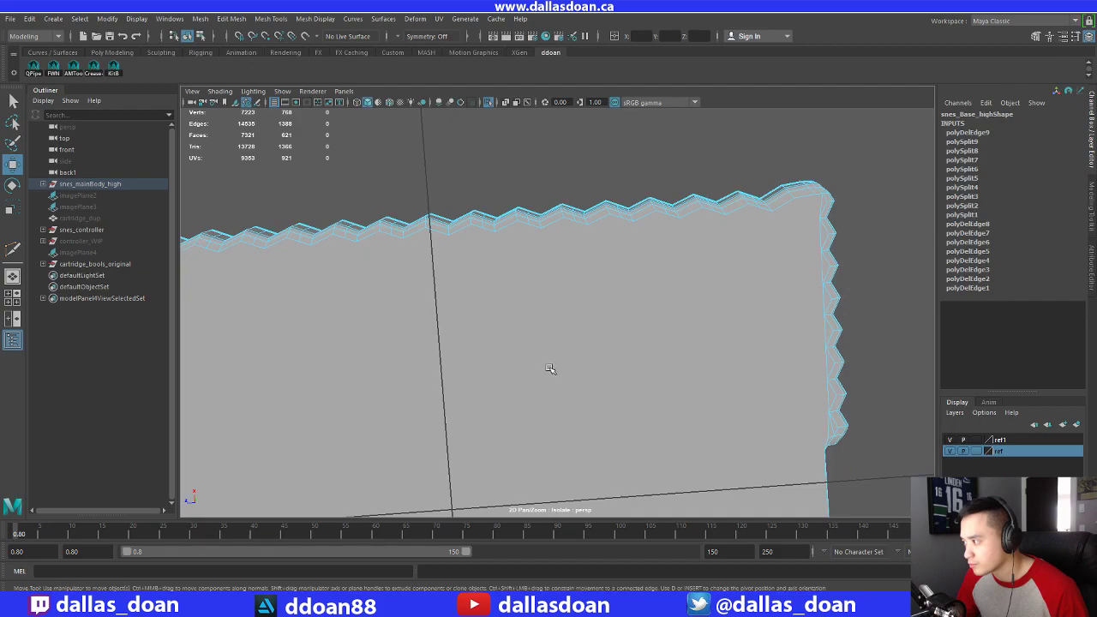
alt+middle_drag(343, 356, 526, 364)
alt+right_drag(476, 354, 552, 365)
alt+middle_drag(494, 351, 518, 367)
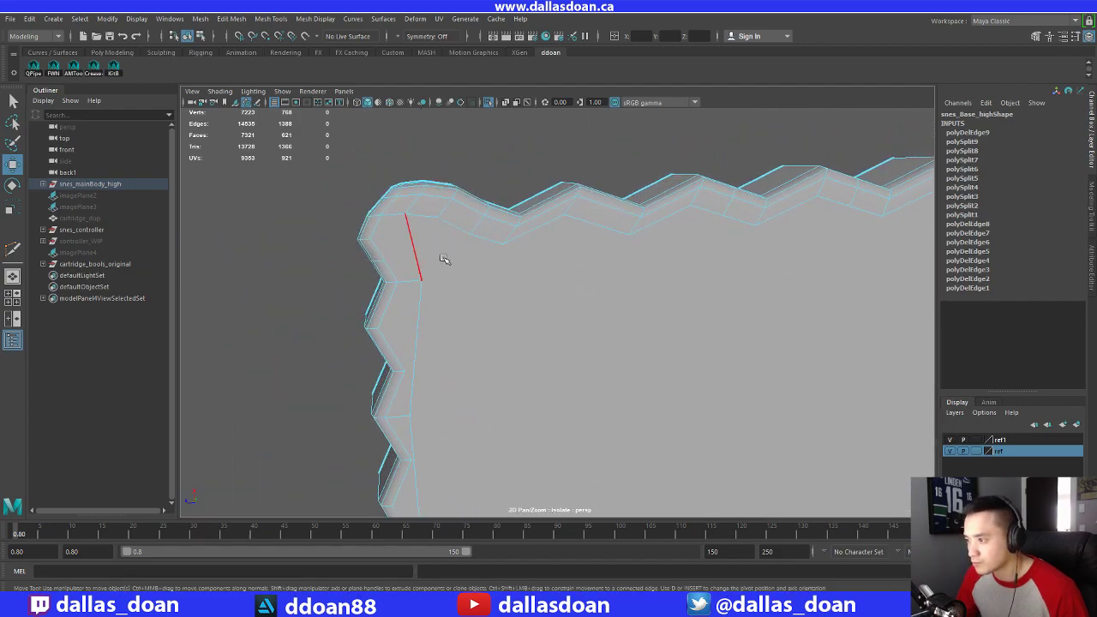
alt+drag(454, 273, 455, 280)
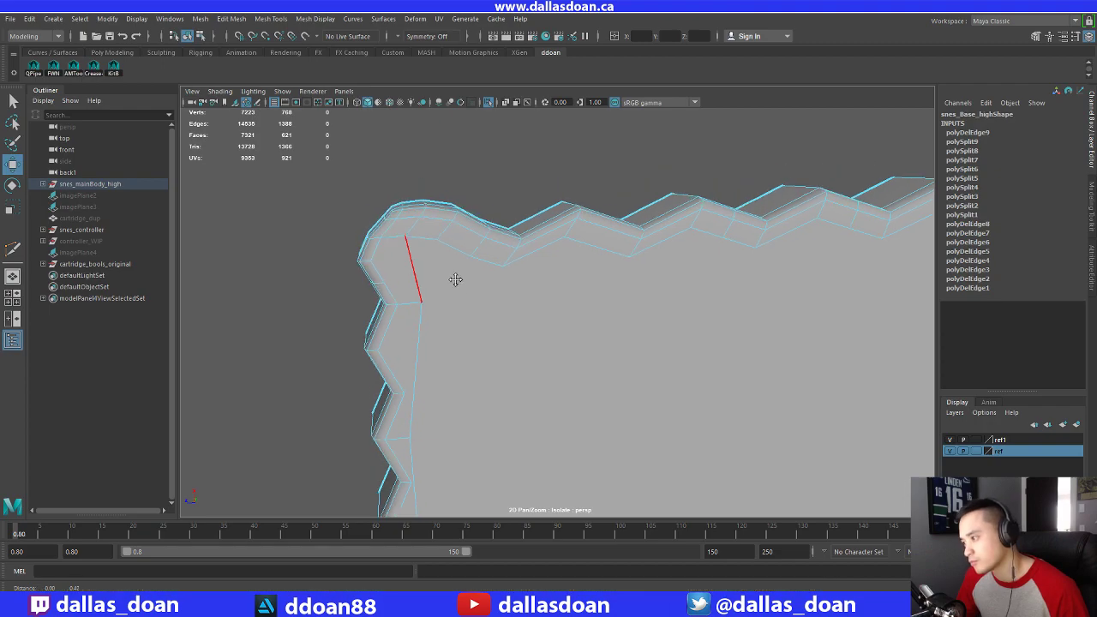
alt+middle_drag(455, 280, 448, 279)
alt+drag(449, 279, 448, 274)
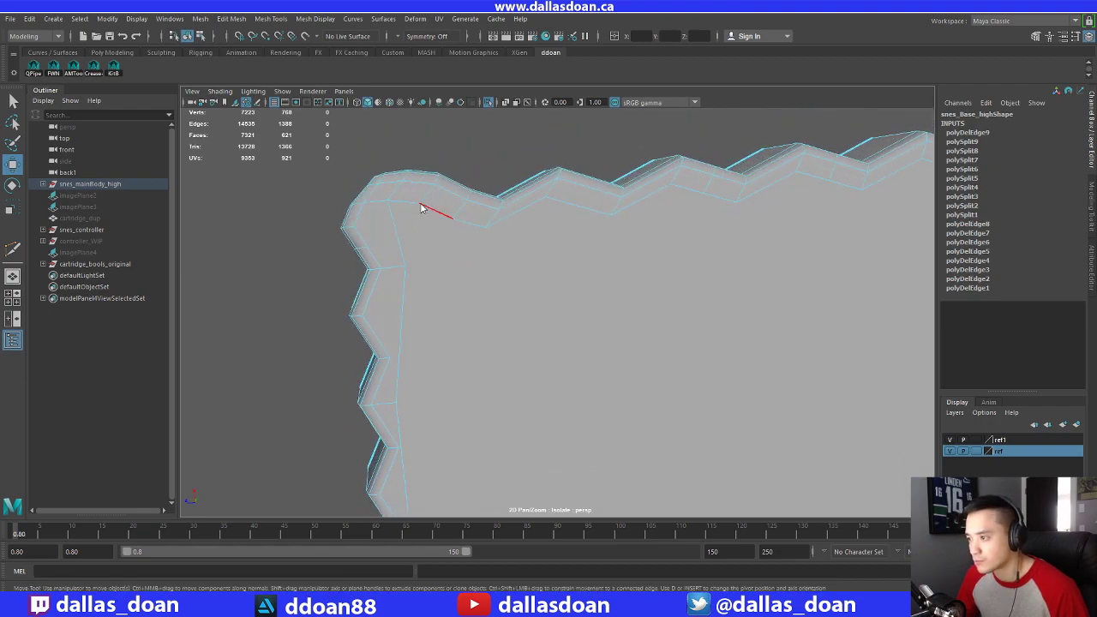
Try to cut an edge with Multi-Cut across the opposite rounded corner down to the first scallop
shift+right_drag(420, 206, 362, 214)
alt+middle_drag(408, 217, 414, 245)
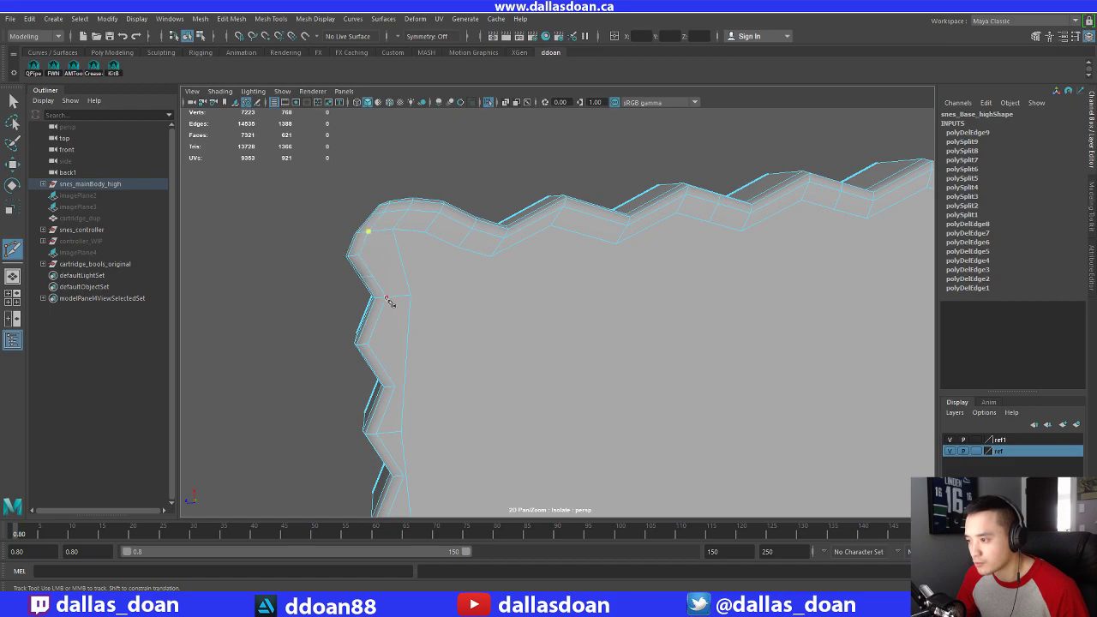
click(371, 275)
right_click(406, 325)
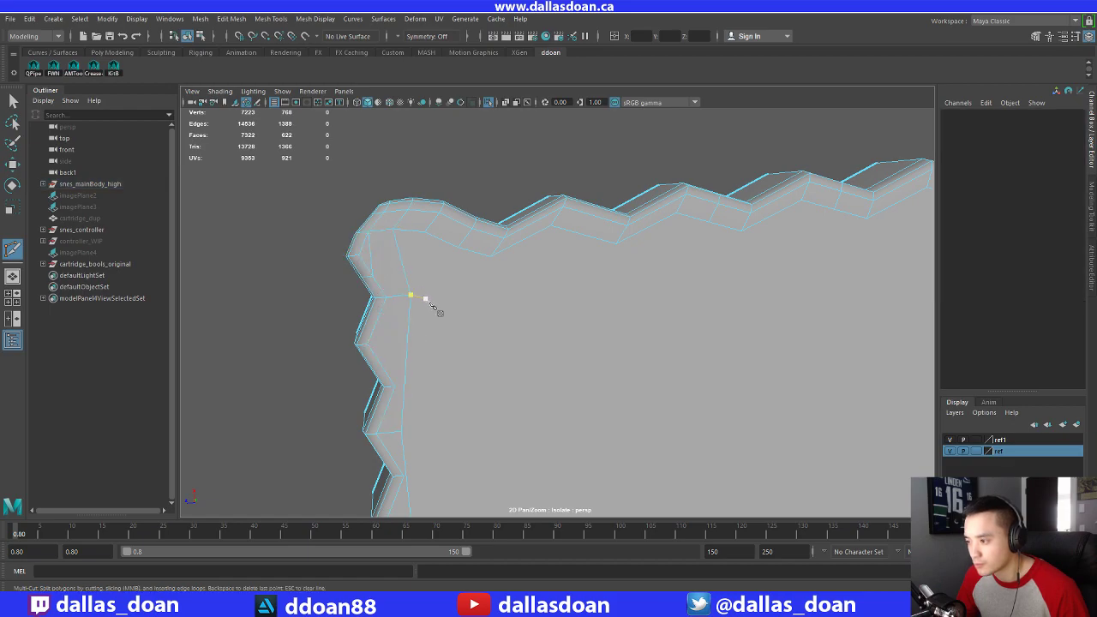
key(ctrl+z)
alt+middle_drag(407, 320, 402, 299)
click(406, 274)
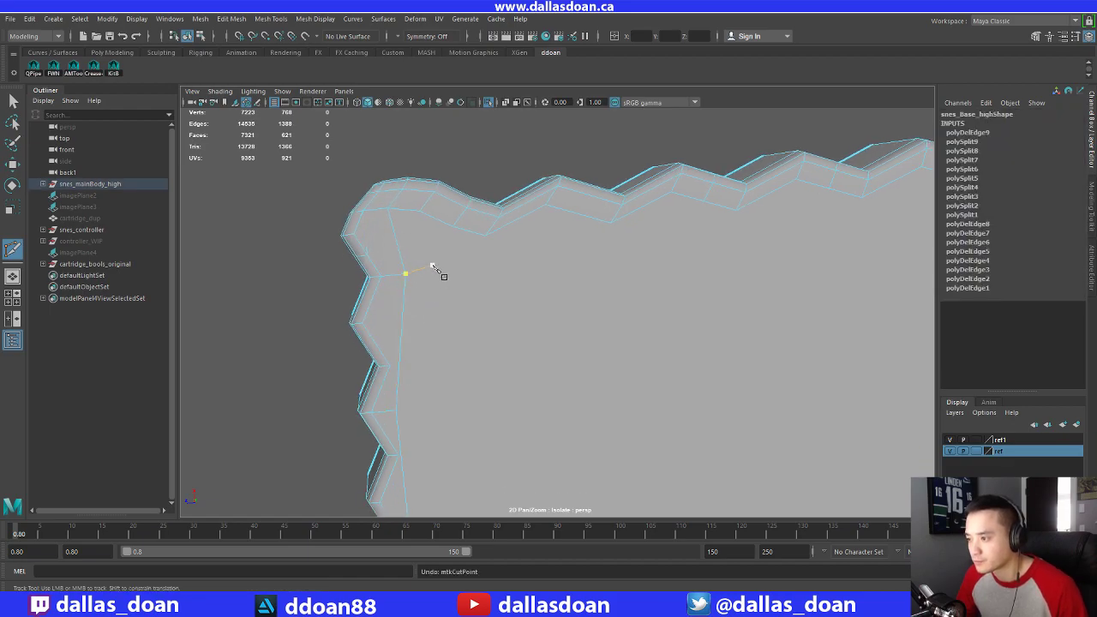
Delete the surplus edge loop crossing the border between the opposite rounded corner and its first scallop
key(w)
right_drag(379, 217, 380, 186)
double_click(363, 258)
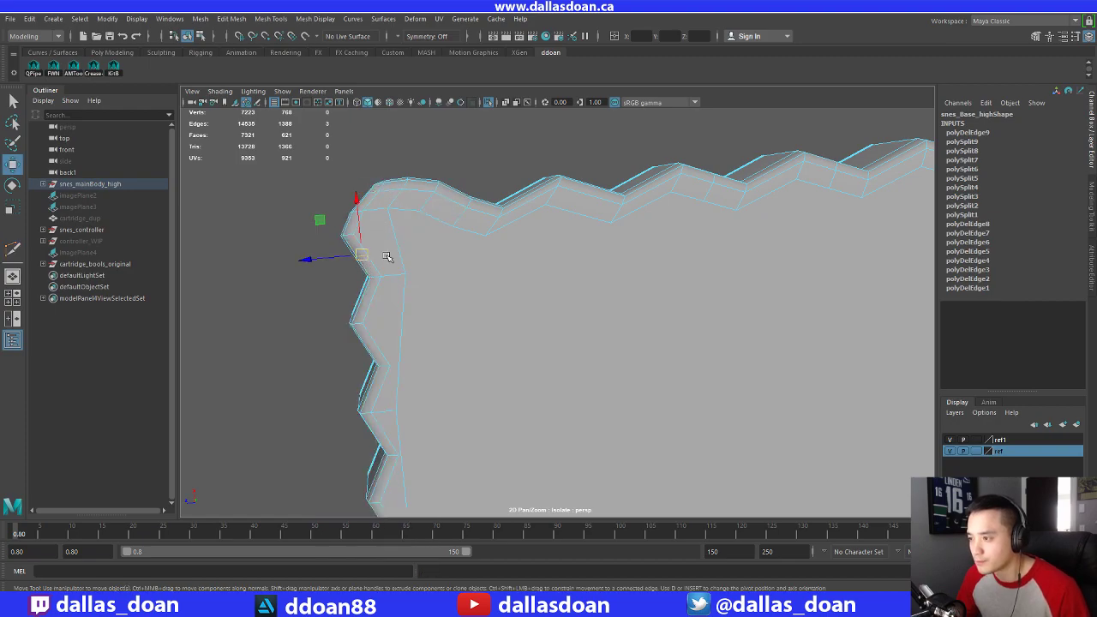
Cut edges with Multi-Cut from the opposite rounded corner to the first inner scallop vertex and on to the next one
shift+right_drag(433, 217, 365, 226)
click(378, 234)
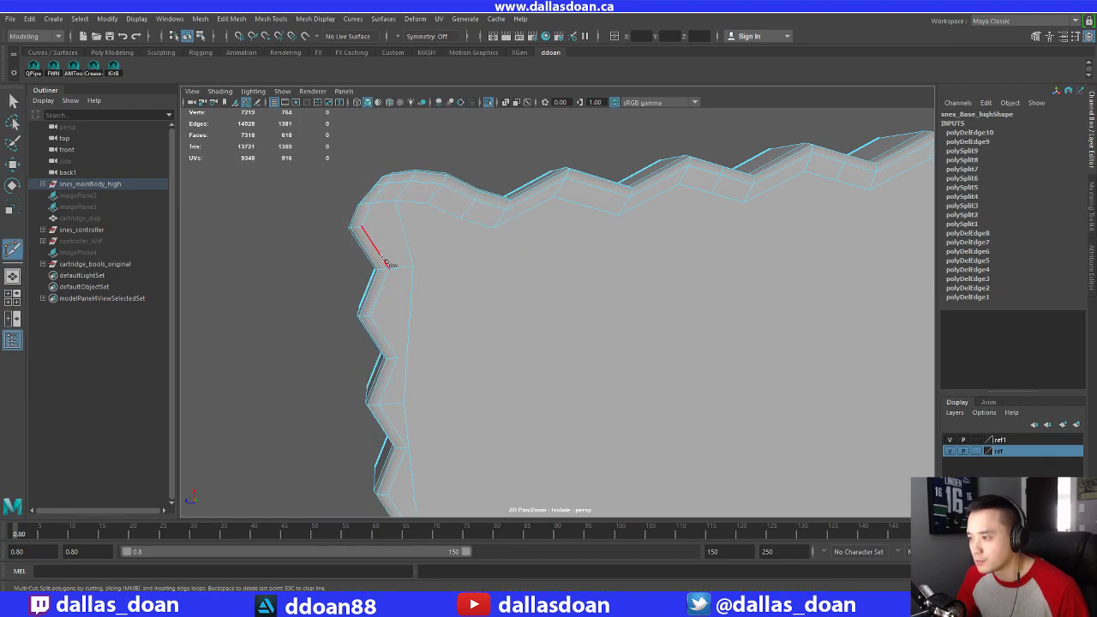
click(371, 204)
right_click(487, 273)
alt+middle_drag(424, 325, 402, 261)
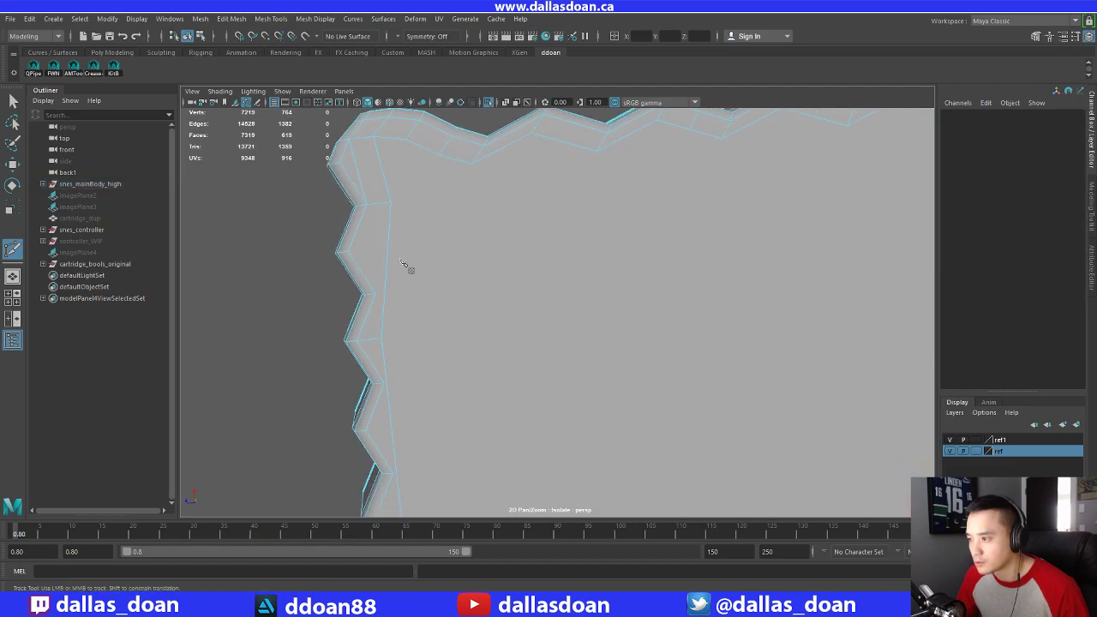
click(366, 203)
click(375, 293)
right_click(453, 332)
Cut edges with Multi-Cut linking the second inner scallop vertex through the long border edge's vertex to the third scallop vertex
alt+middle_drag(378, 358, 417, 276)
click(412, 211)
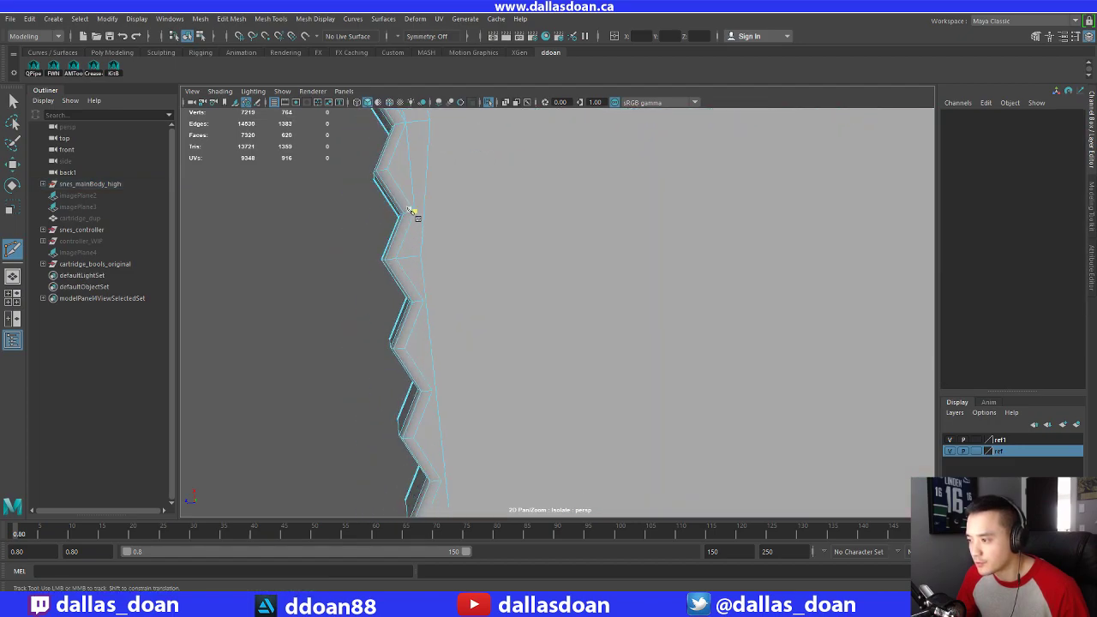
click(414, 211)
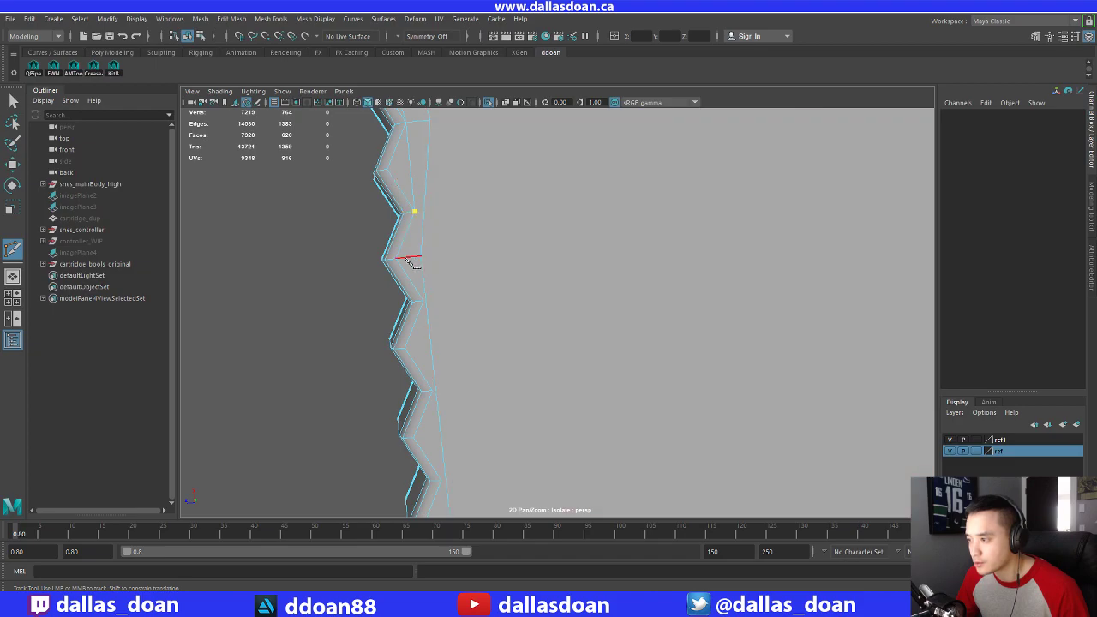
click(420, 256)
right_click(454, 308)
alt+middle_drag(453, 310, 455, 271)
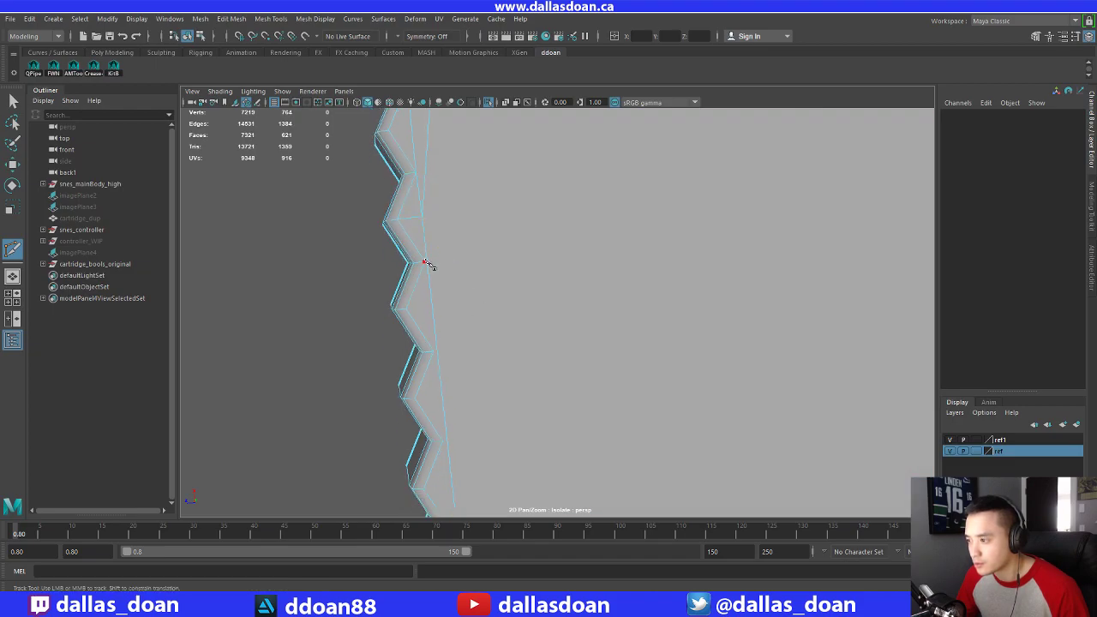
click(423, 217)
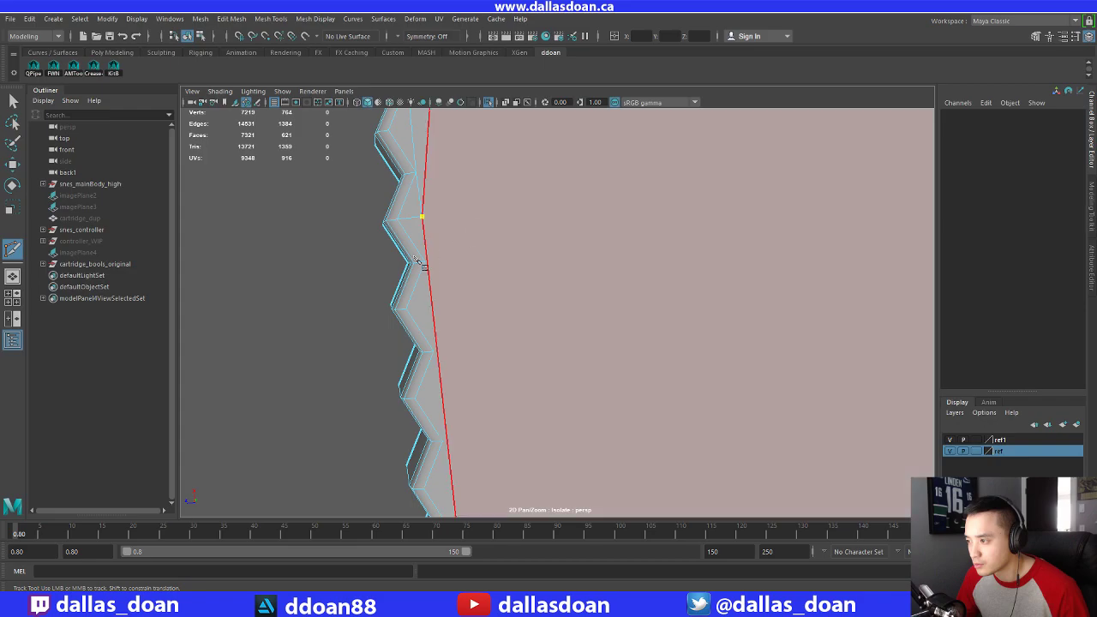
click(424, 262)
right_click(466, 301)
Connect the next two pairs of neighbouring inner scallop vertices further along this side border with Multi-Cut
alt+middle_drag(466, 304, 452, 251)
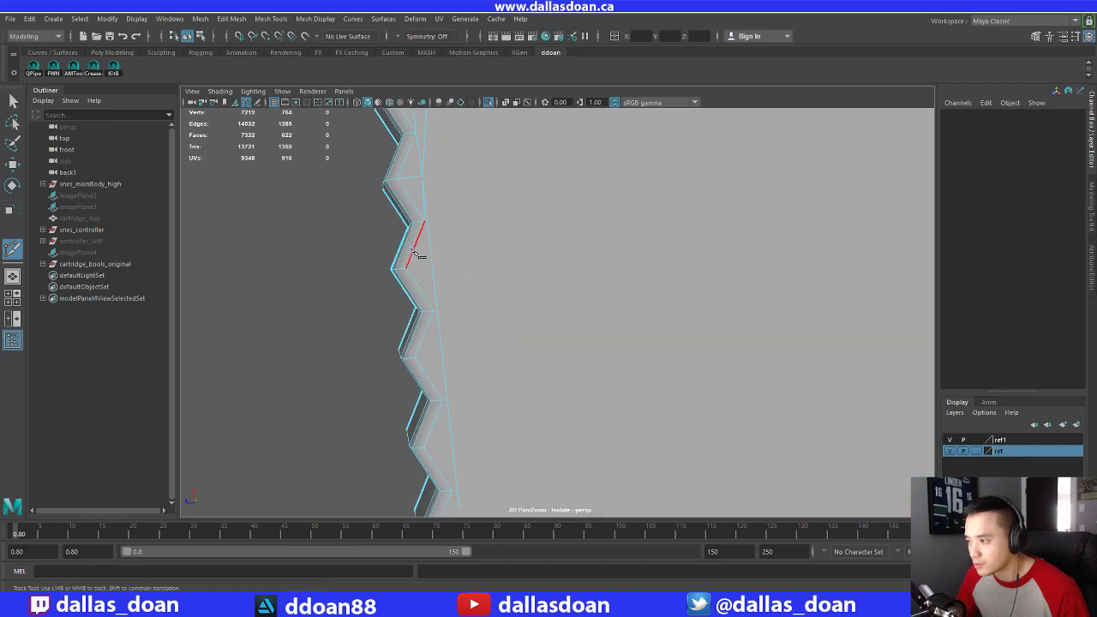
click(424, 221)
click(433, 310)
right_click(503, 361)
alt+middle_drag(500, 363, 453, 258)
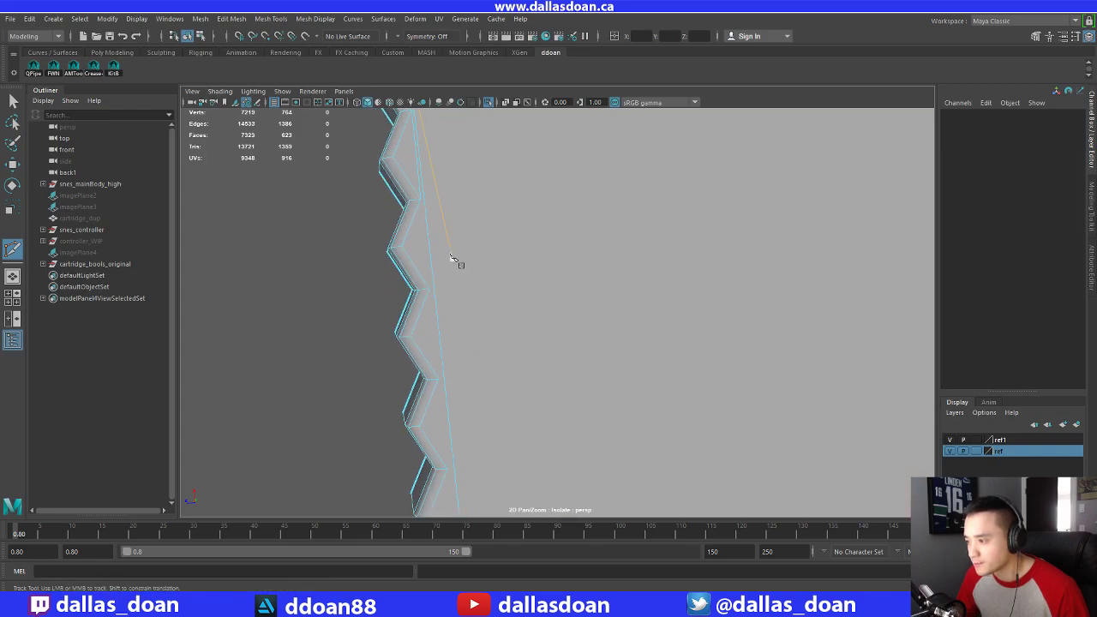
click(420, 200)
click(428, 287)
right_click(482, 327)
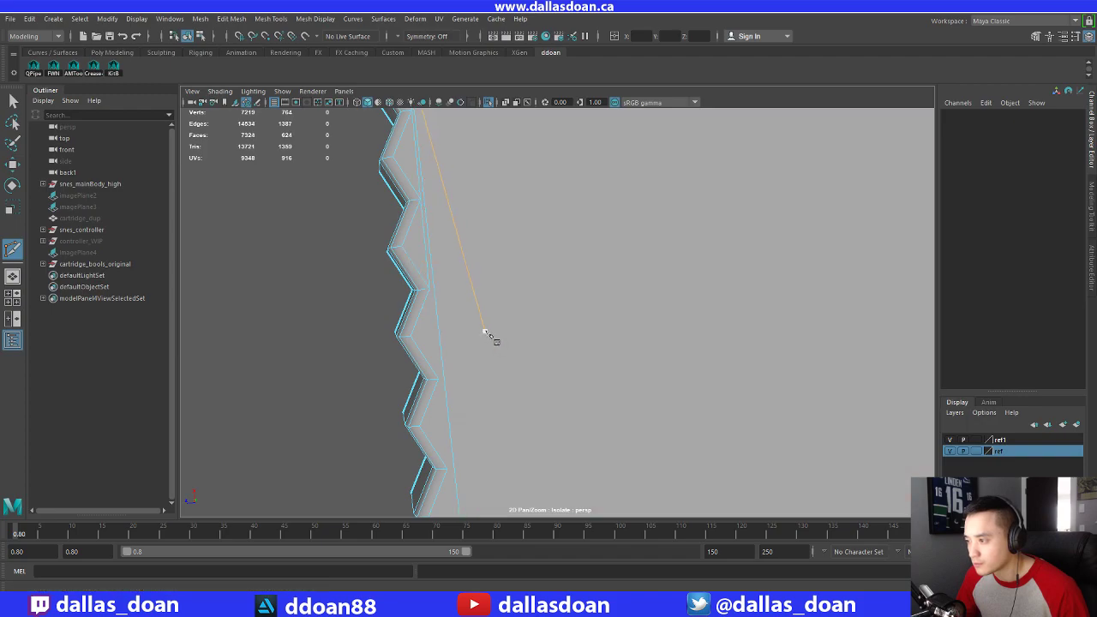
Cut two more edges with Multi-Cut between consecutive inner scallop vertices, working towards the middle of the side border
alt+middle_drag(482, 329, 477, 216)
click(432, 264)
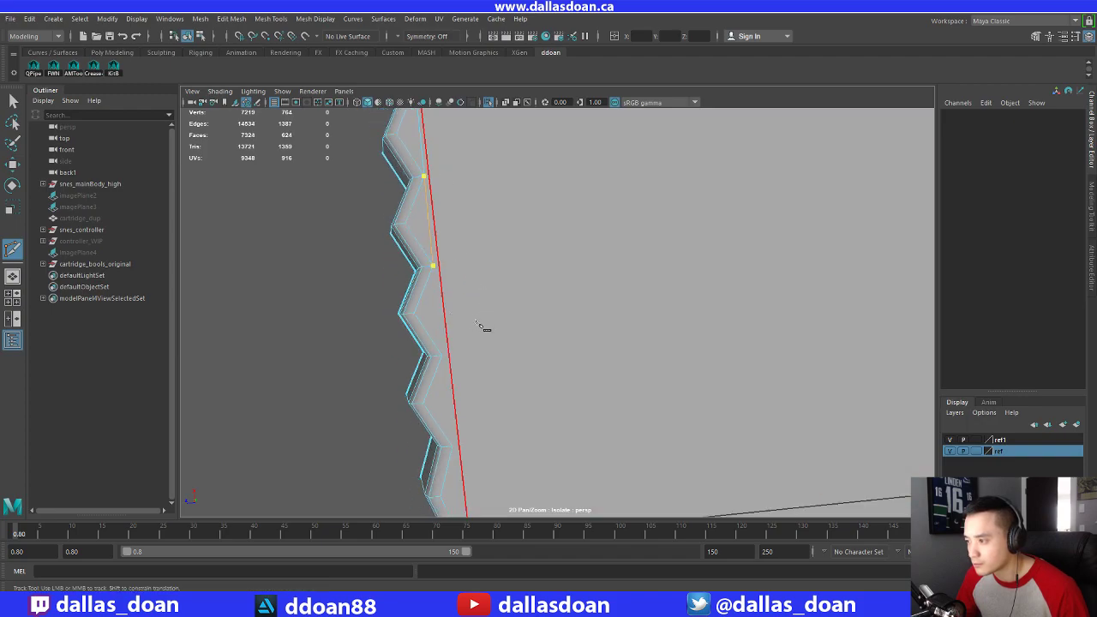
right_click(479, 324)
alt+middle_drag(479, 324, 470, 266)
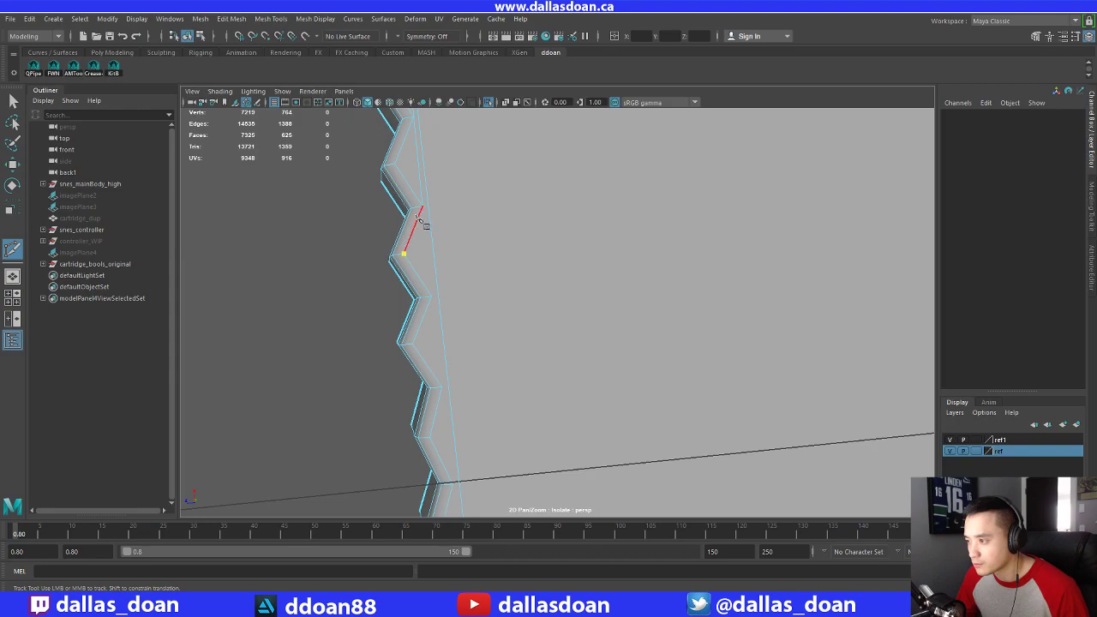
right_click(458, 248)
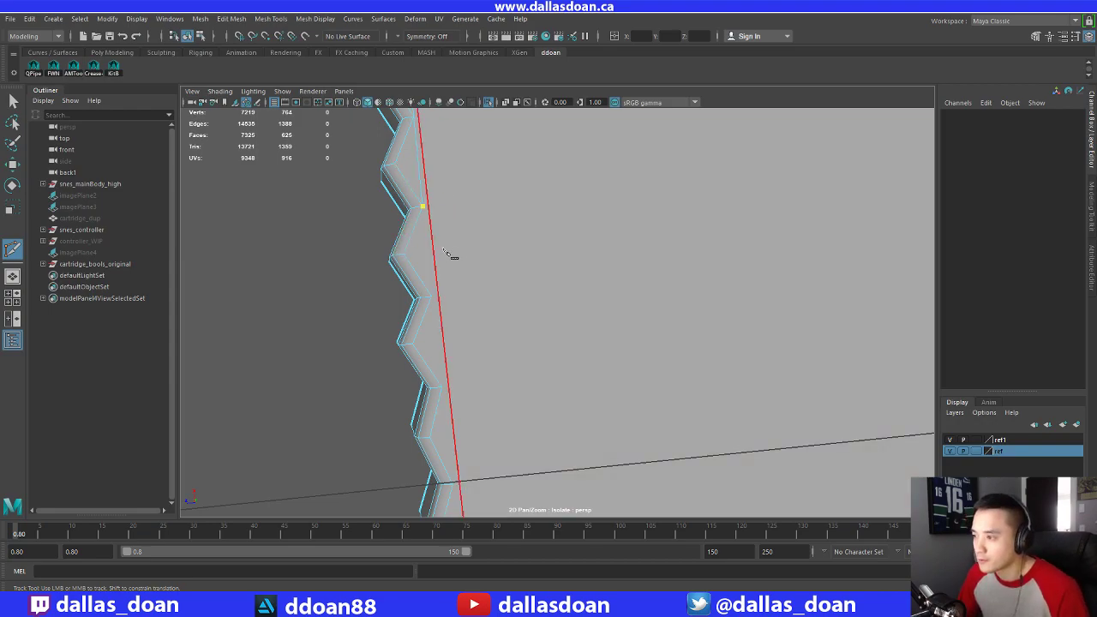
click(430, 291)
right_click(513, 369)
alt+middle_drag(514, 369, 509, 315)
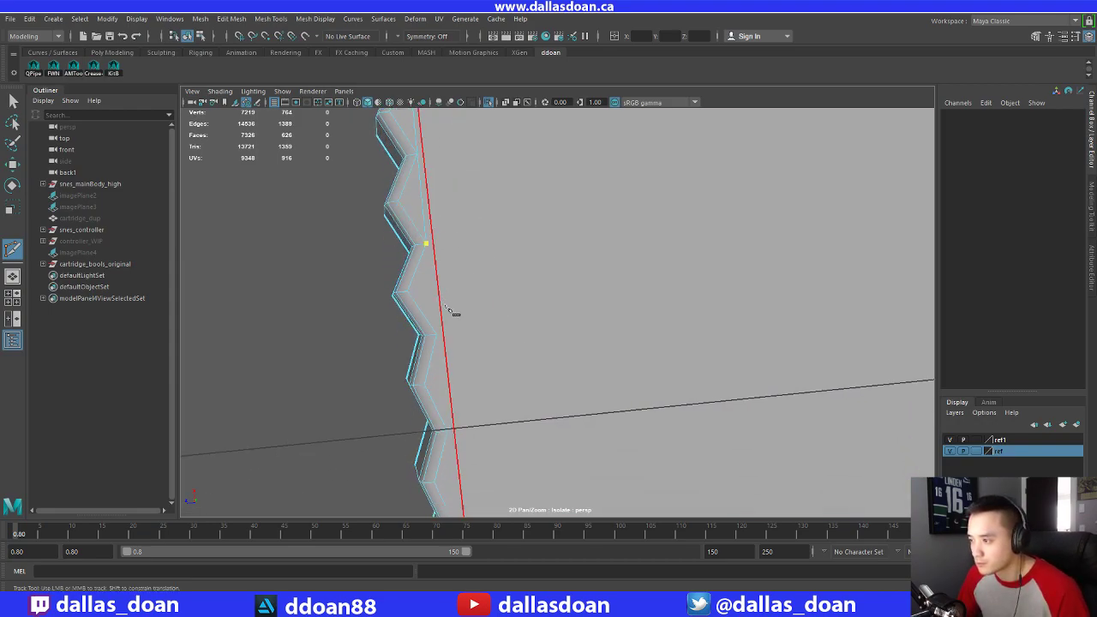
Add three Multi-Cut edges between consecutive inner scallop vertices around the grid axis at the middle of the side border
right_click(525, 379)
alt+middle_drag(524, 379, 455, 276)
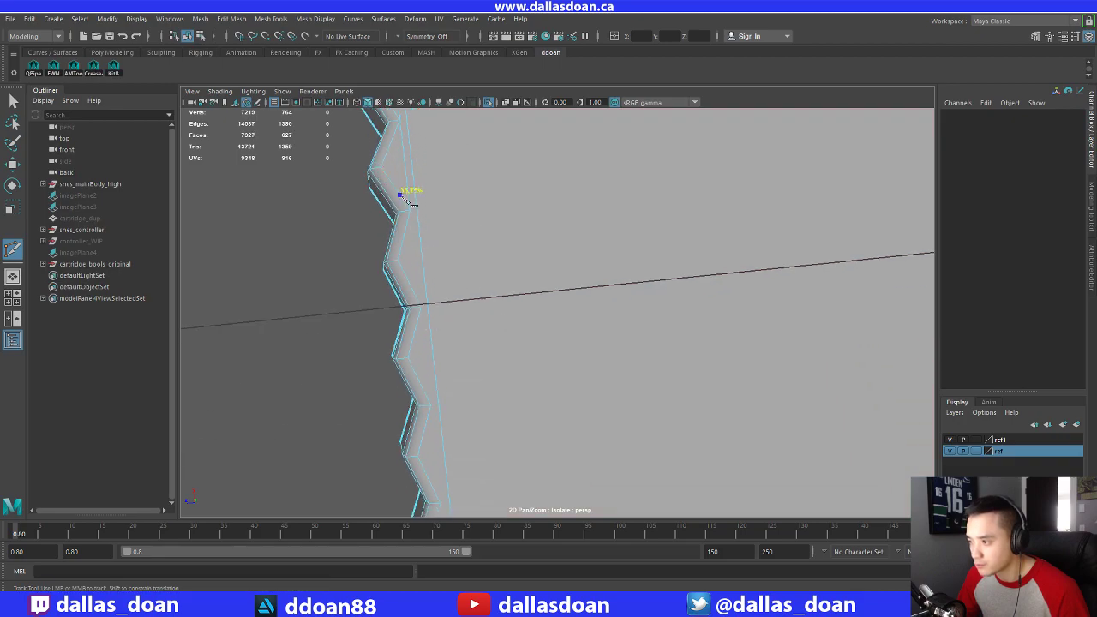
click(418, 302)
right_click(513, 349)
alt+middle_drag(512, 349, 503, 254)
click(402, 206)
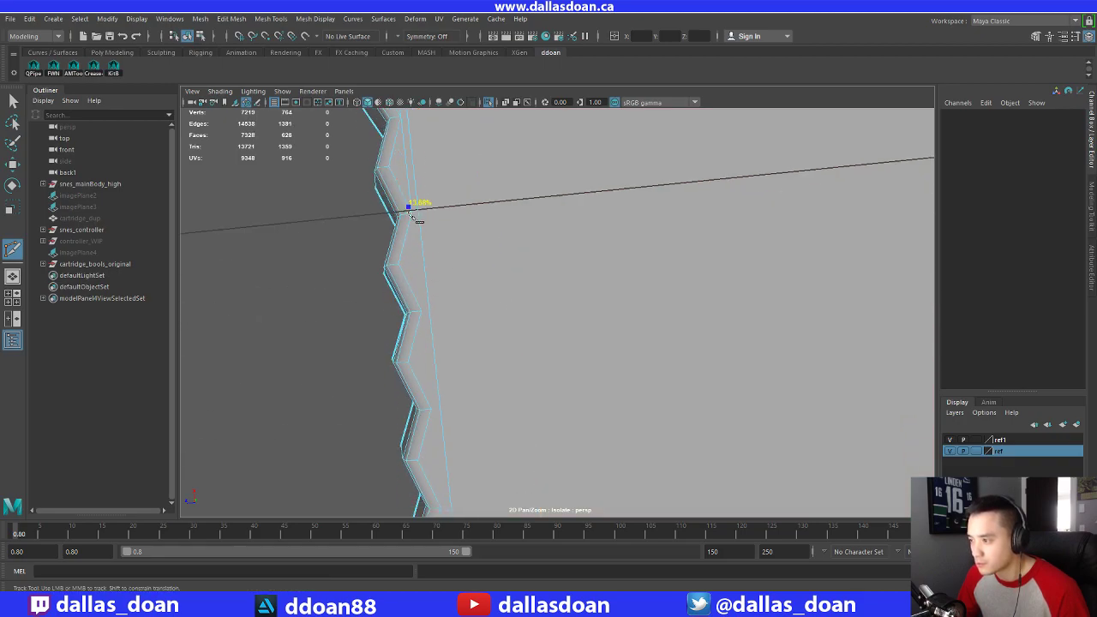
right_click(518, 344)
alt+middle_drag(518, 344, 530, 313)
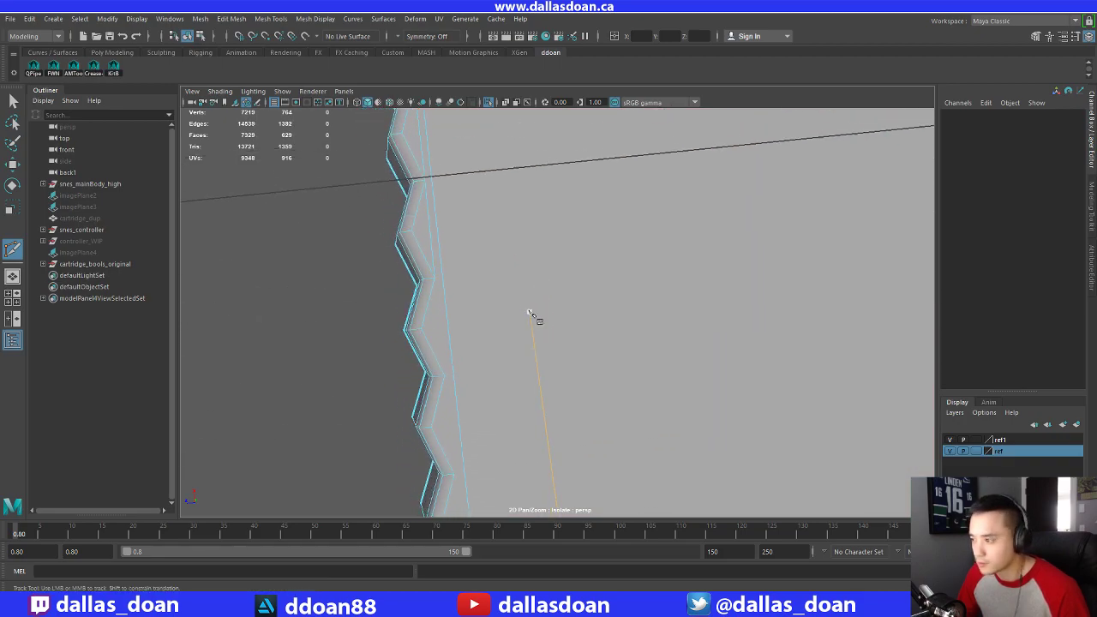
Join the next two pairs of inner scallop vertices just past the grid axis with Multi-Cut
click(432, 272)
alt+middle_drag(505, 399, 512, 266)
click(433, 292)
right_click(555, 323)
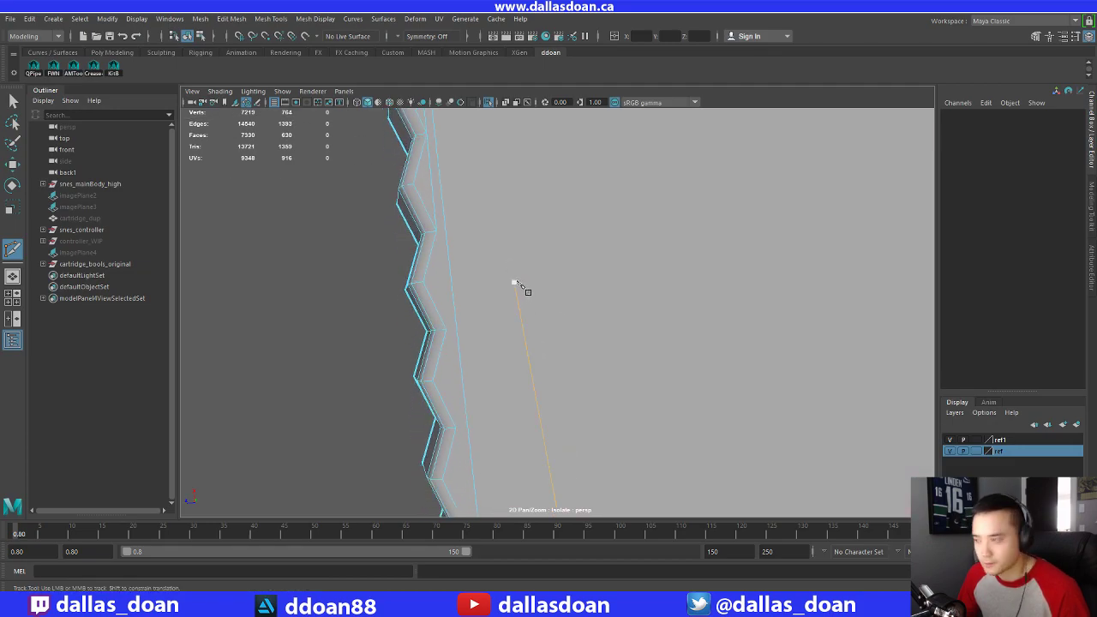
click(444, 329)
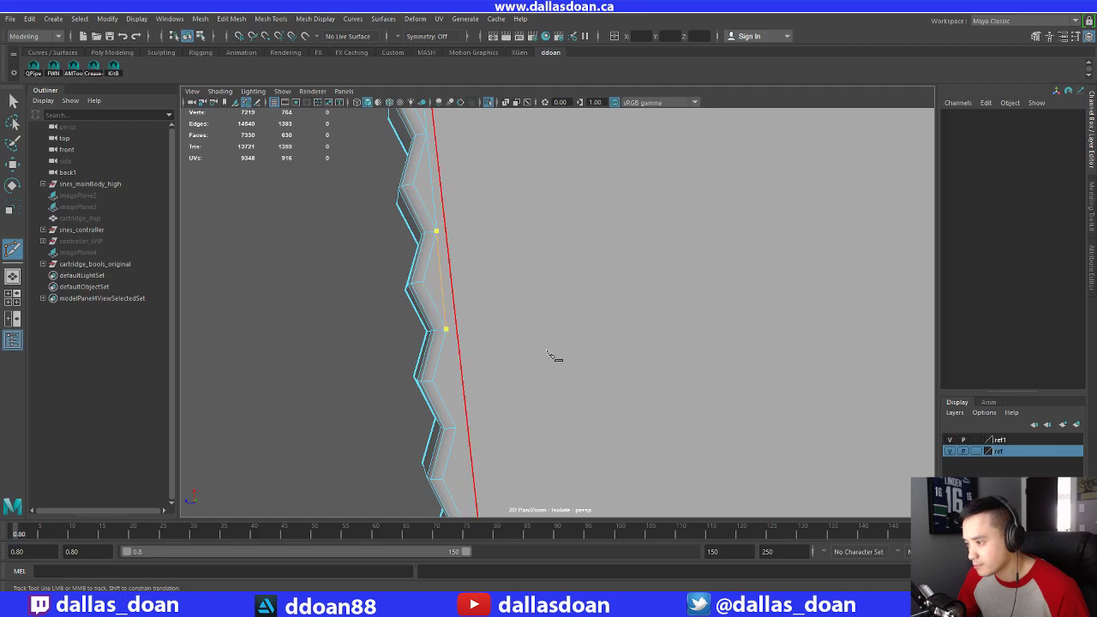
right_click(557, 353)
mouse_move(571, 322)
alt+middle_down()
mouse_move(569, 307)
mouse_move(556, 319)
alt+middle_up()
Extend the line of cuts by two more segments between inner scallop vertices towards the far rounded corner
click(436, 216)
click(445, 313)
right_click(557, 328)
click(457, 329)
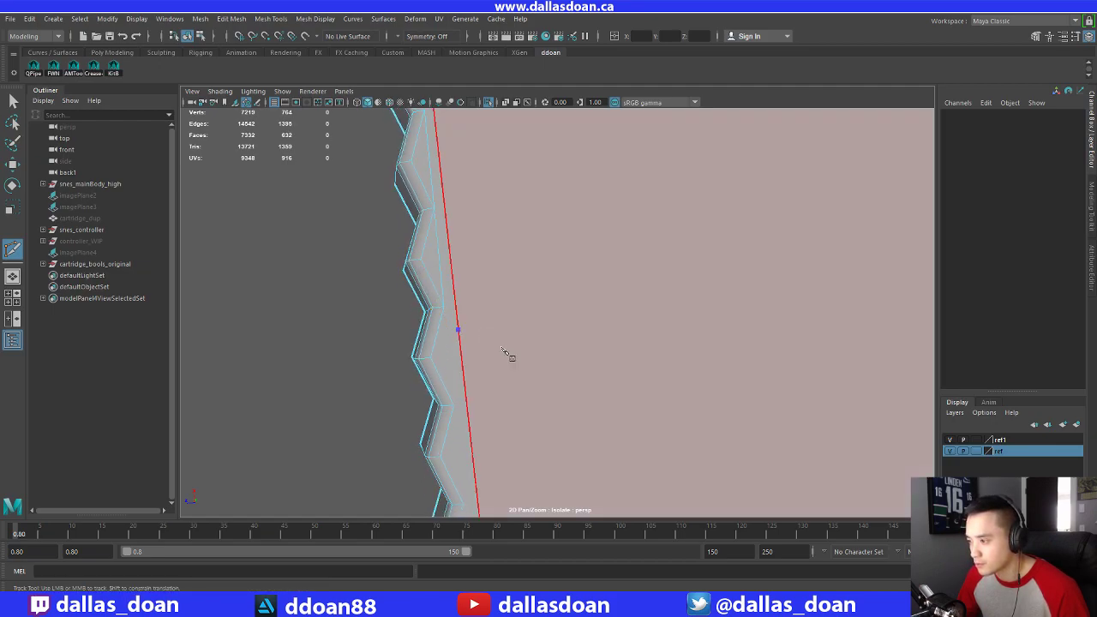
key(ctrl+z)
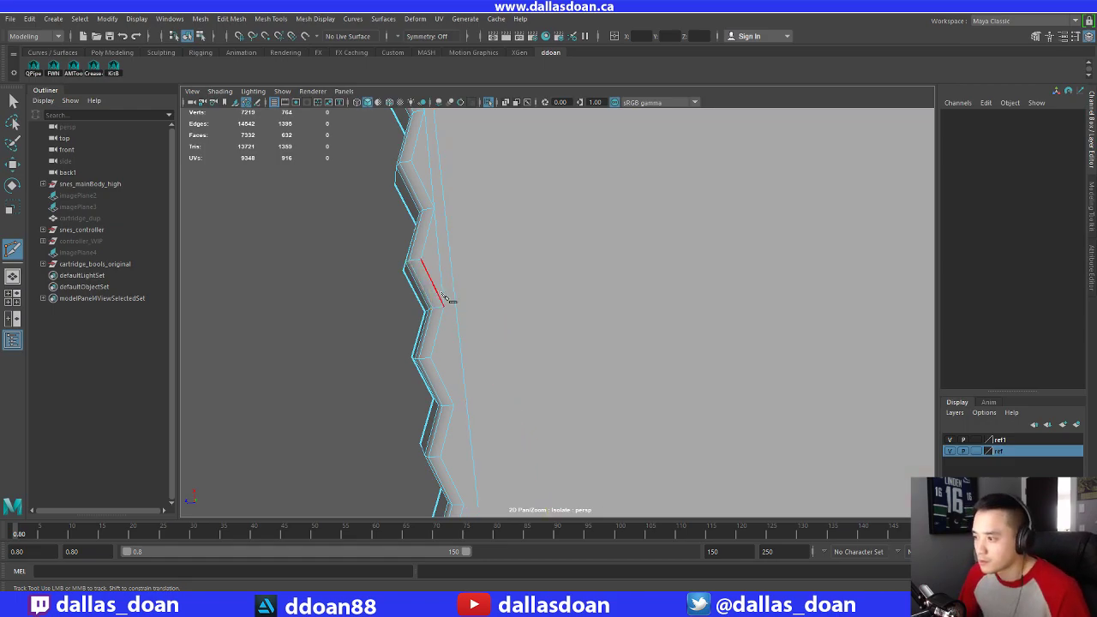
click(444, 305)
alt+middle_drag(475, 346, 492, 258)
click(473, 315)
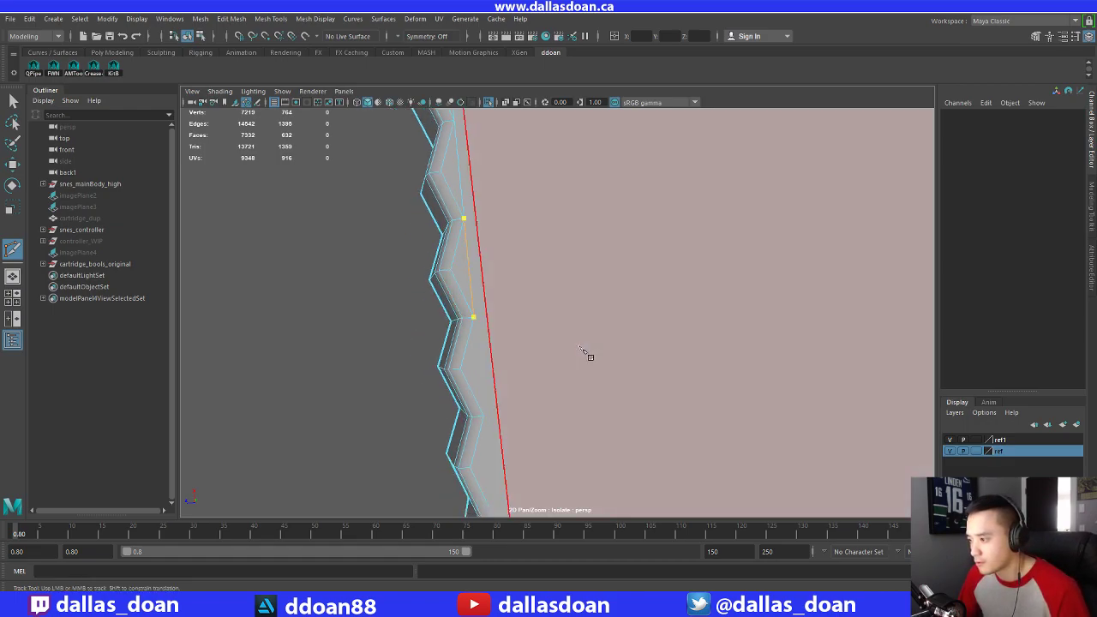
right_click(581, 347)
Complete the side border's line with three Multi-Cut edges linking the last inner scallop vertices to the rounded corner
alt+middle_drag(581, 348, 565, 300)
click(456, 263)
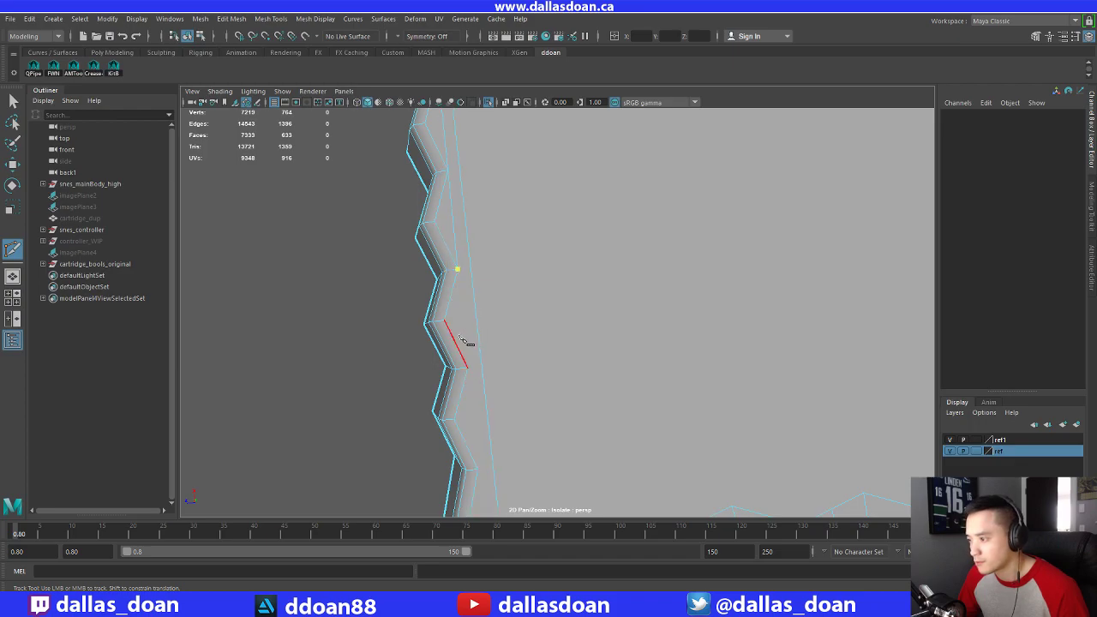
click(467, 367)
right_click(584, 456)
alt+middle_drag(584, 455, 546, 285)
click(443, 253)
click(450, 357)
right_click(566, 358)
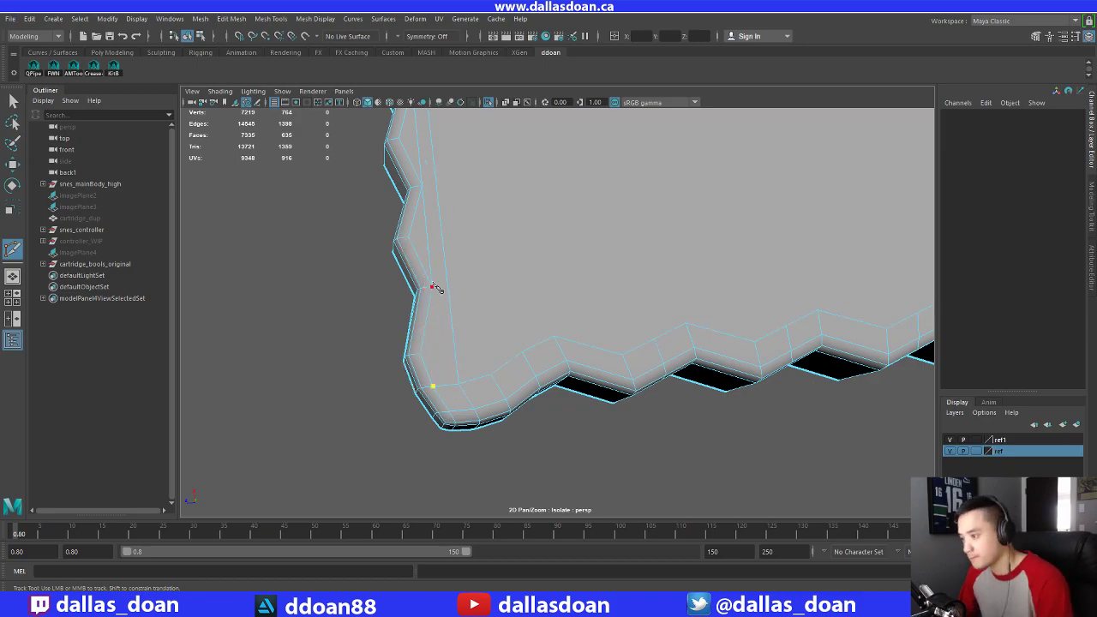
click(431, 288)
right_click(605, 241)
Delete the long surplus inner edge line running parallel to the newly cut edges along the side border
alt+middle_drag(594, 269, 586, 320)
drag(567, 313, 515, 308)
scroll(515, 308, down, 3)
mouse_move(513, 292)
alt+middle_down()
mouse_move(533, 425)
mouse_move(517, 272)
alt+middle_up()
key(w)
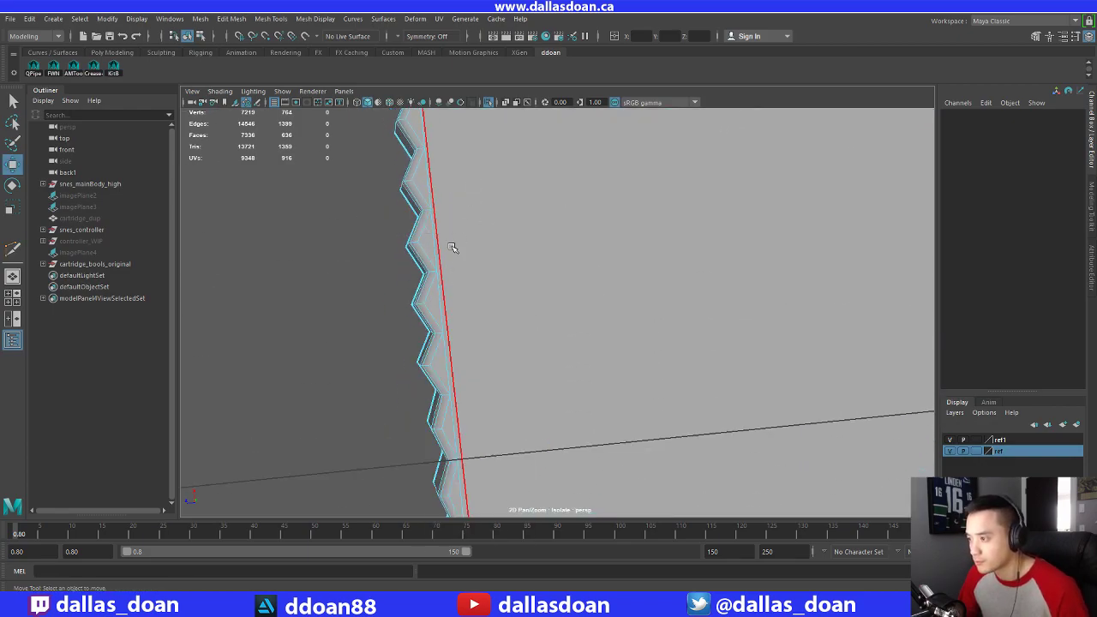
double_click(442, 257)
scroll(533, 334, down, 3)
alt+middle_drag(534, 333, 514, 174)
alt+drag(528, 233, 551, 264)
shift+right_drag(551, 244, 522, 263)
alt+middle_drag(523, 229, 539, 275)
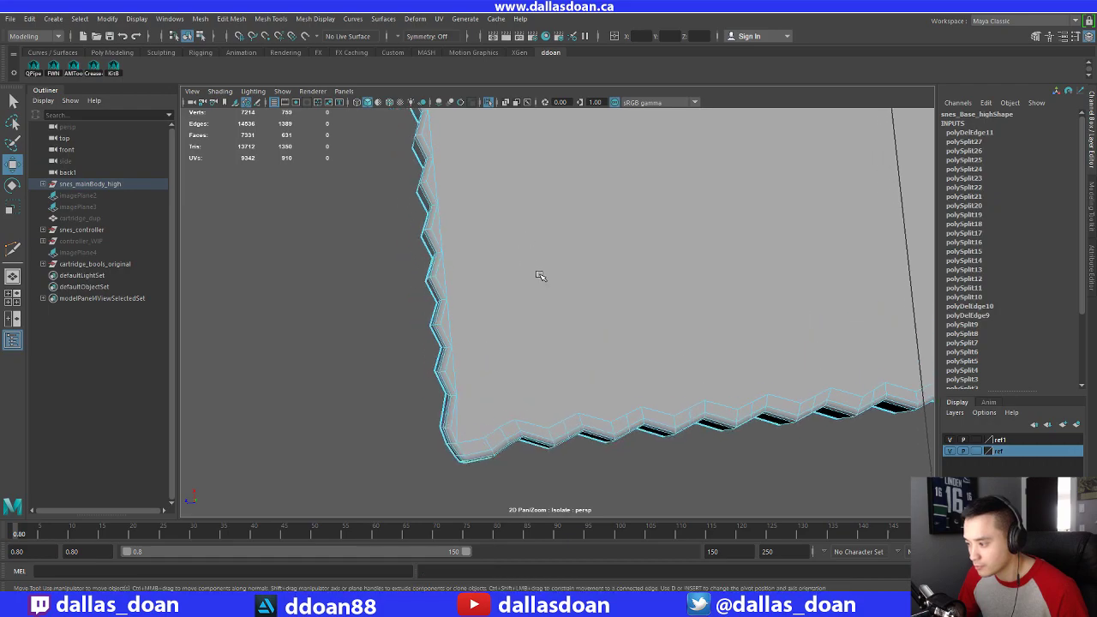
Try to merge the stray inner vertex near the opposite rounded corner into the neighbouring first inner scallop vertex
alt+drag(540, 275, 617, 314)
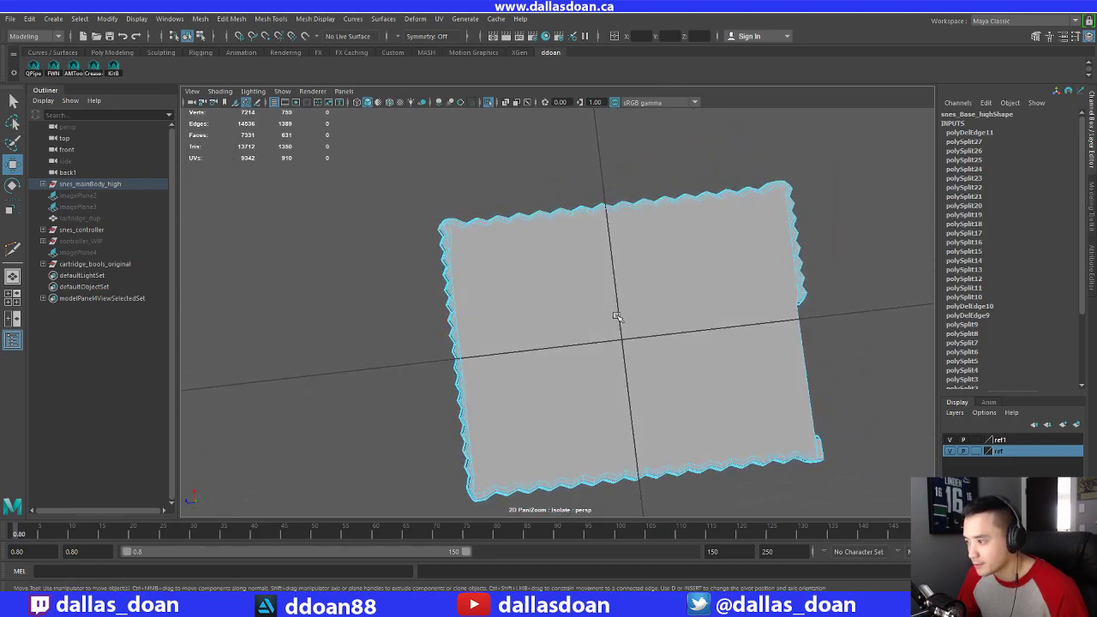
scroll(531, 343, up, 5)
alt+drag(561, 349, 511, 311)
click(463, 290)
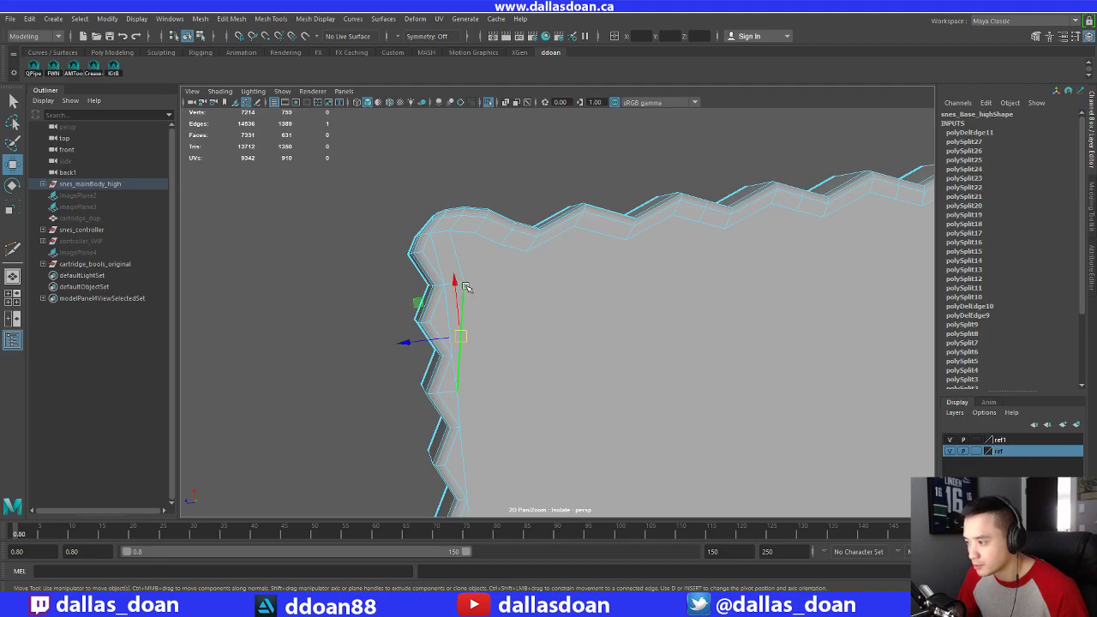
click(461, 251)
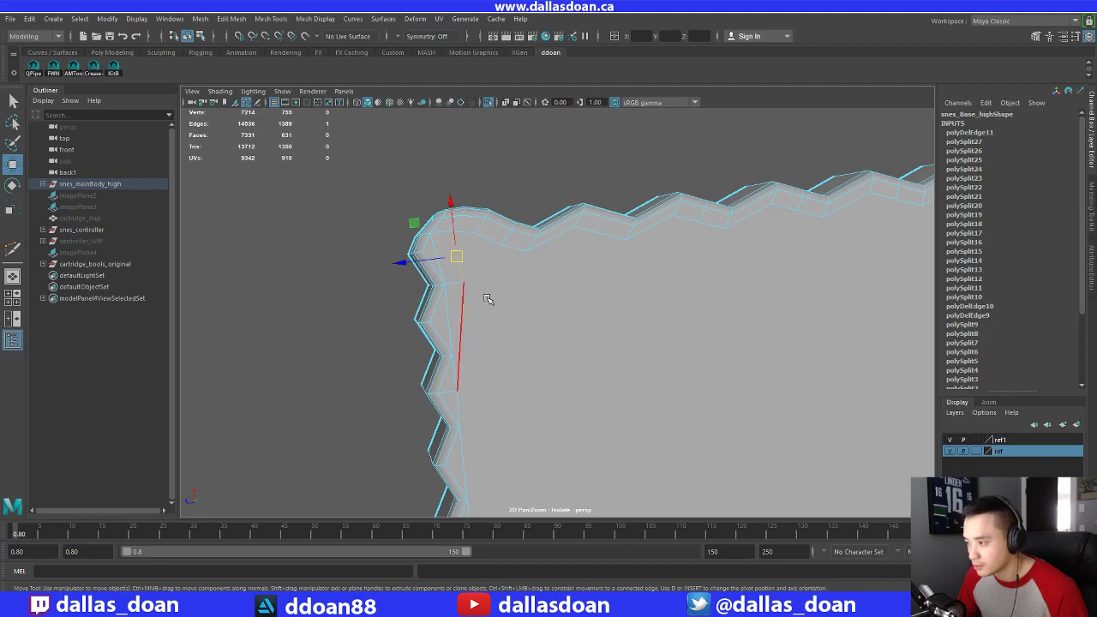
right_drag(473, 277, 473, 288)
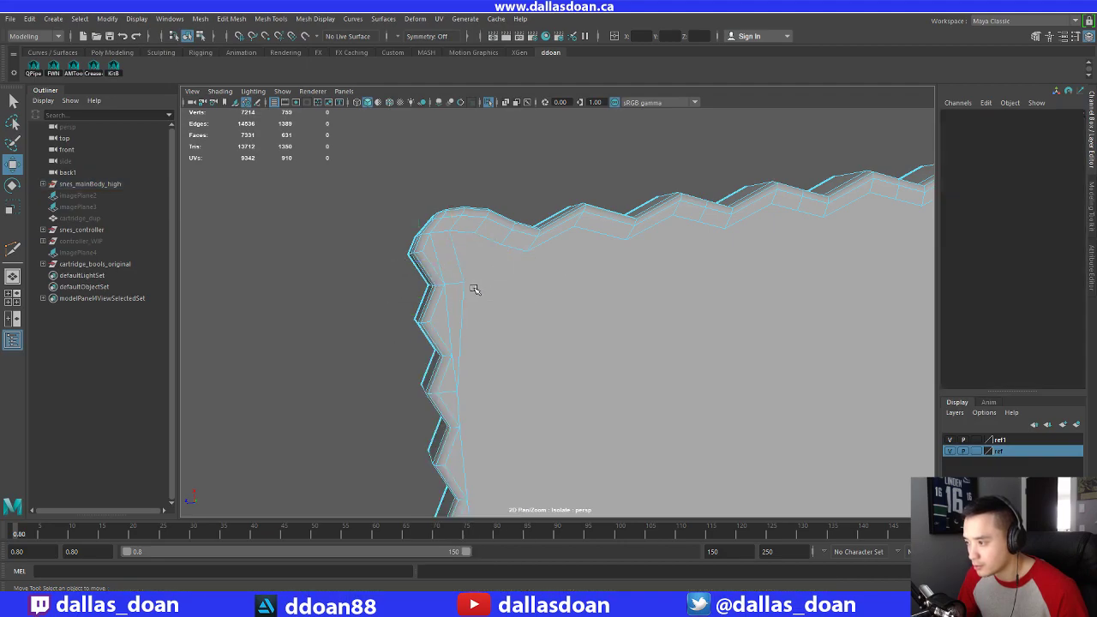
click(462, 294)
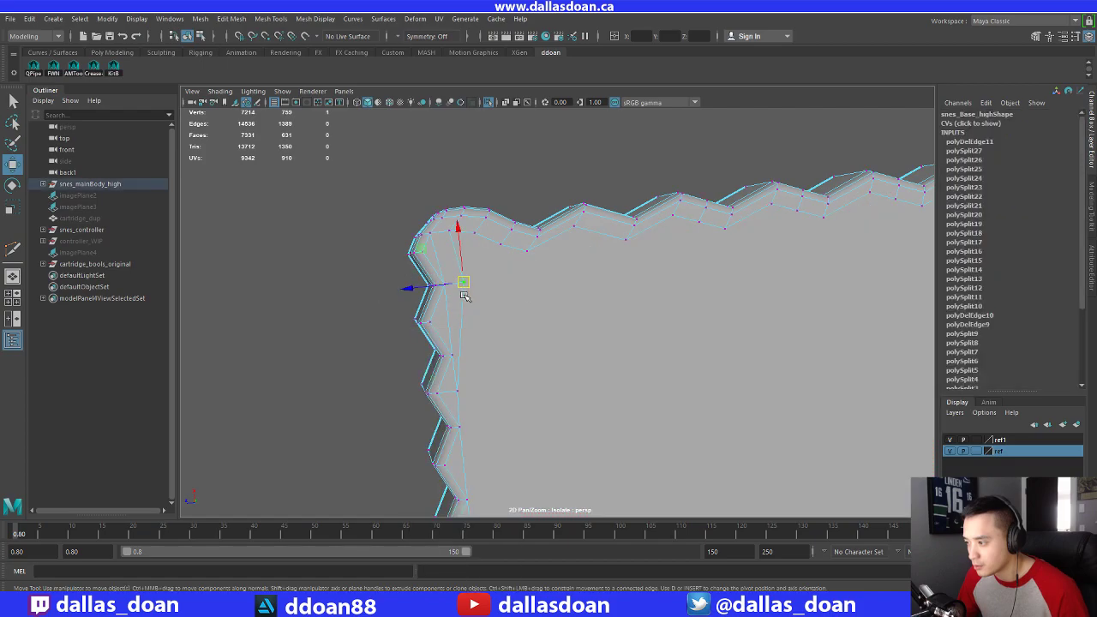
drag(460, 285, 443, 299)
click(463, 280)
shift+right_drag(546, 263, 556, 202)
alt+middle_drag(500, 252, 491, 269)
scroll(494, 272, up, 3)
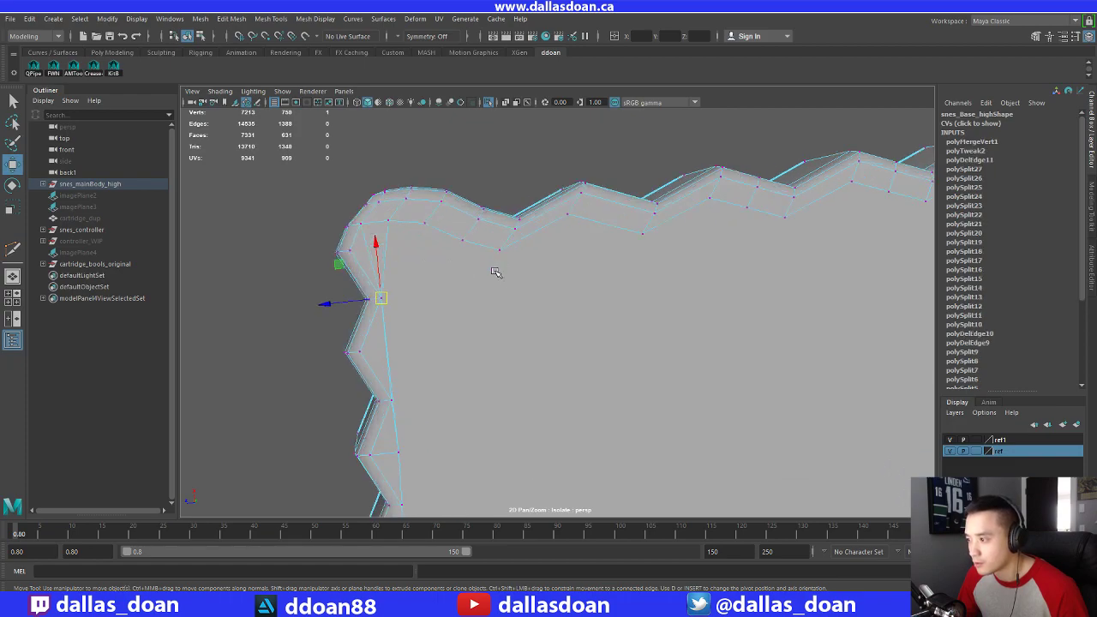
key(ctrl+z)
key(ctrl+z)
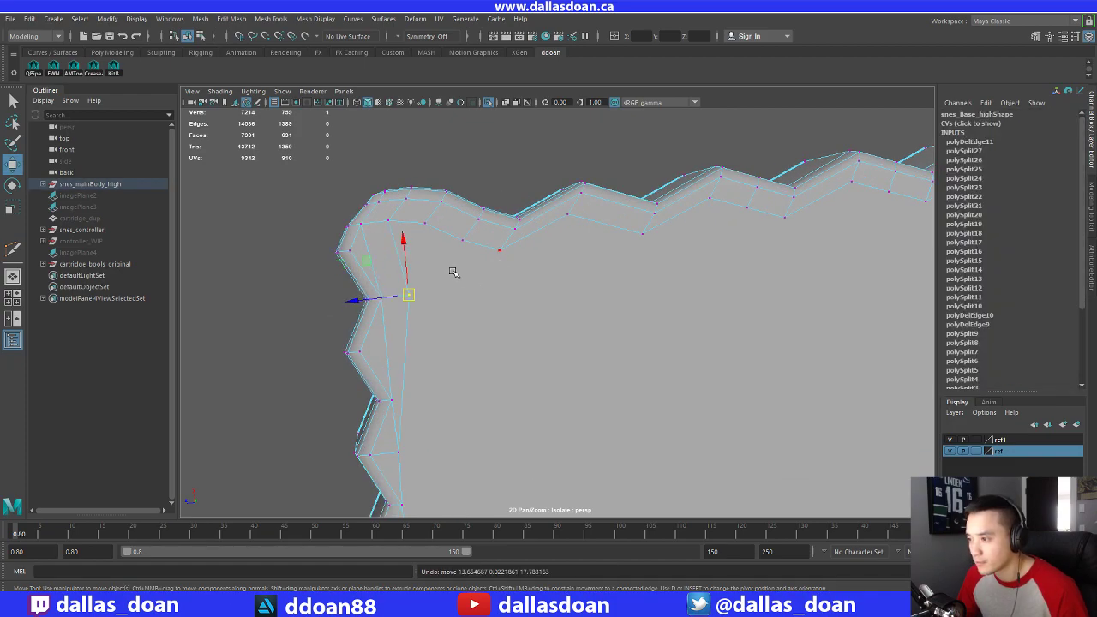
Delete the two leftover long edges meeting at the stray inner vertex beside the rounded corner
alt+middle_drag(452, 271, 456, 295)
click(445, 194)
alt+middle_drag(519, 276, 493, 226)
right_drag(392, 245, 393, 224)
click(393, 225)
shift+click(396, 296)
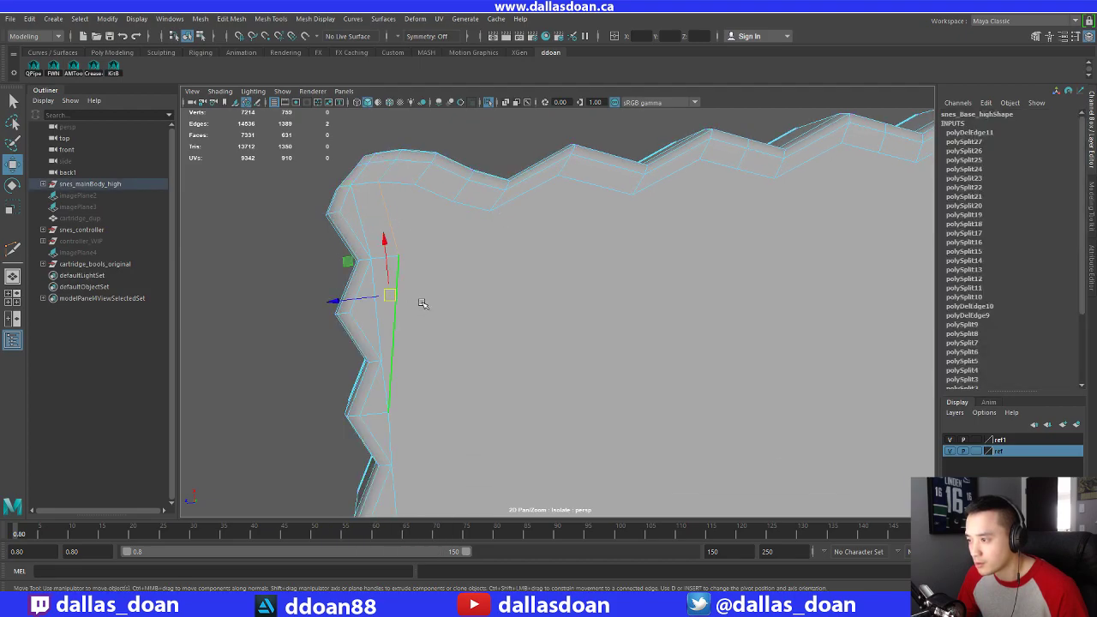
shift+right_drag(545, 256, 546, 261)
click(489, 272)
Delete the surplus edge loop crossing the border at this rounded corner, on the side of the adjacent scalloped border
alt+drag(489, 271, 545, 313)
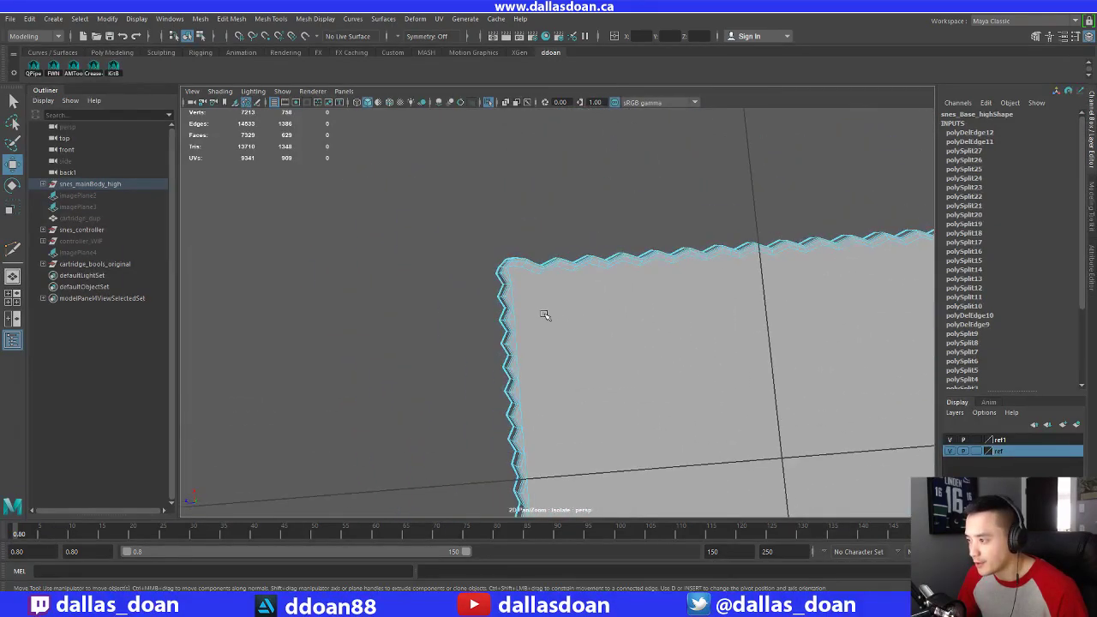
alt+middle_drag(546, 313, 620, 355)
alt+right_drag(620, 354, 748, 378)
alt+middle_drag(683, 364, 763, 392)
alt+right_drag(763, 392, 786, 383)
alt+middle_drag(786, 382, 507, 323)
alt+right_drag(507, 323, 561, 330)
alt+middle_drag(454, 308, 558, 338)
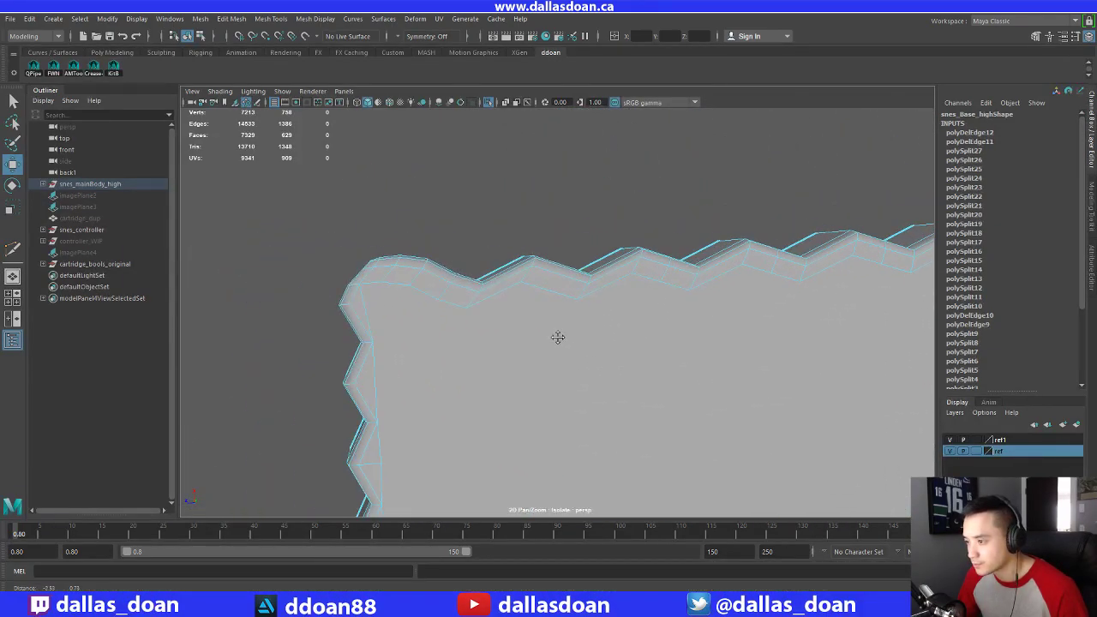
shift+right_drag(447, 305, 391, 306)
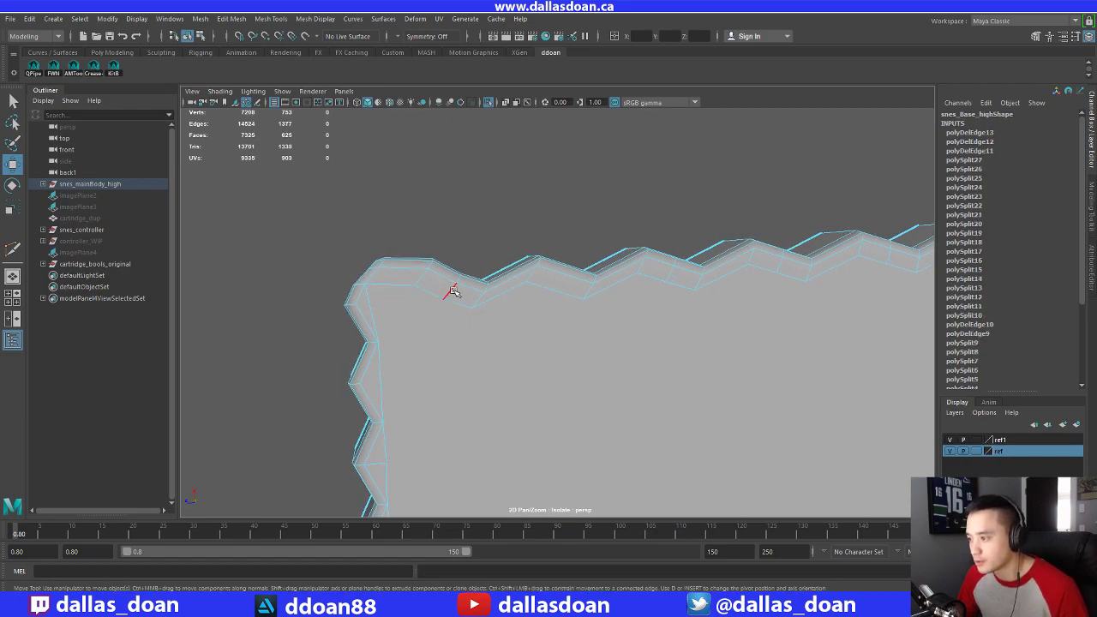
key(ctrl+z)
mouse_move(452, 294)
alt+middle_down()
mouse_move(450, 259)
mouse_move(453, 273)
alt+middle_up()
key(ctrl+Delete)
Cut three edges with Multi-Cut fanning from the side's first inner scallop vertex to the adjacent border's first inner vertices
alt+right_drag(453, 272, 458, 289)
mouse_move(343, 205)
shift+right_down()
mouse_move(374, 220)
mouse_move(347, 224)
shift+right_up()
click(345, 271)
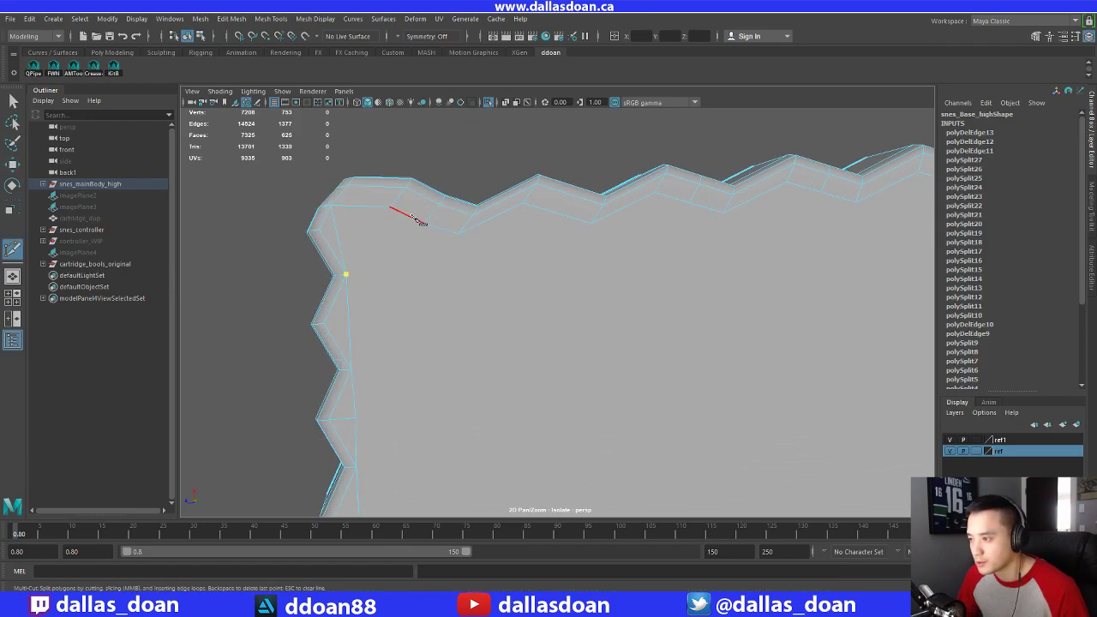
right_click(424, 238)
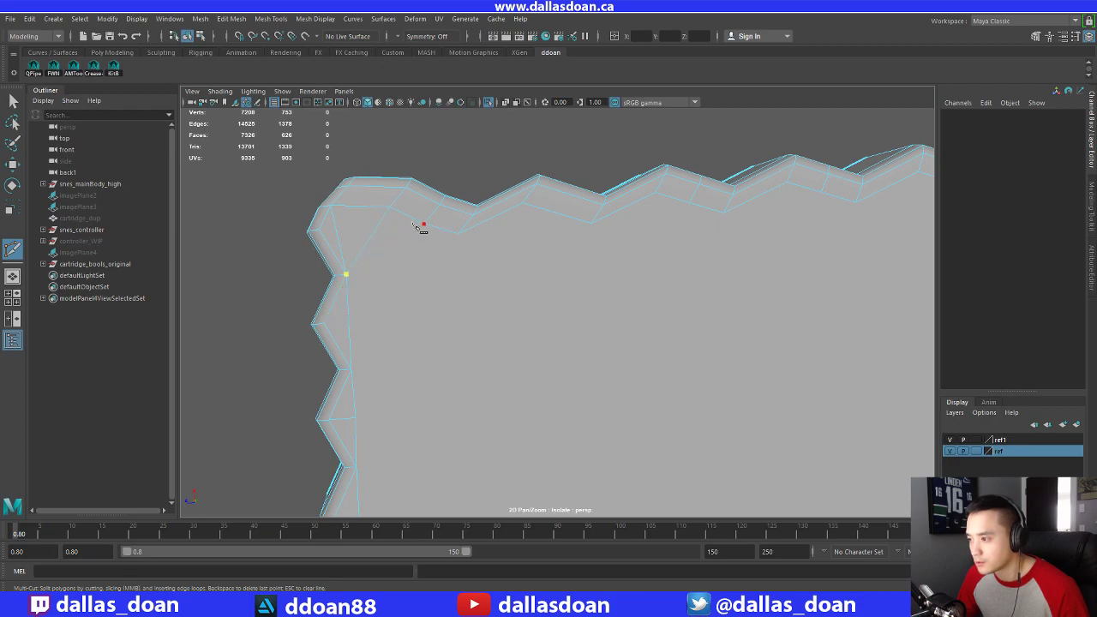
click(423, 225)
right_click(406, 254)
click(388, 208)
click(439, 230)
right_click(537, 269)
Connect the first and second inner scallop vertices of the adjacent border with a Multi-Cut edge
click(508, 227)
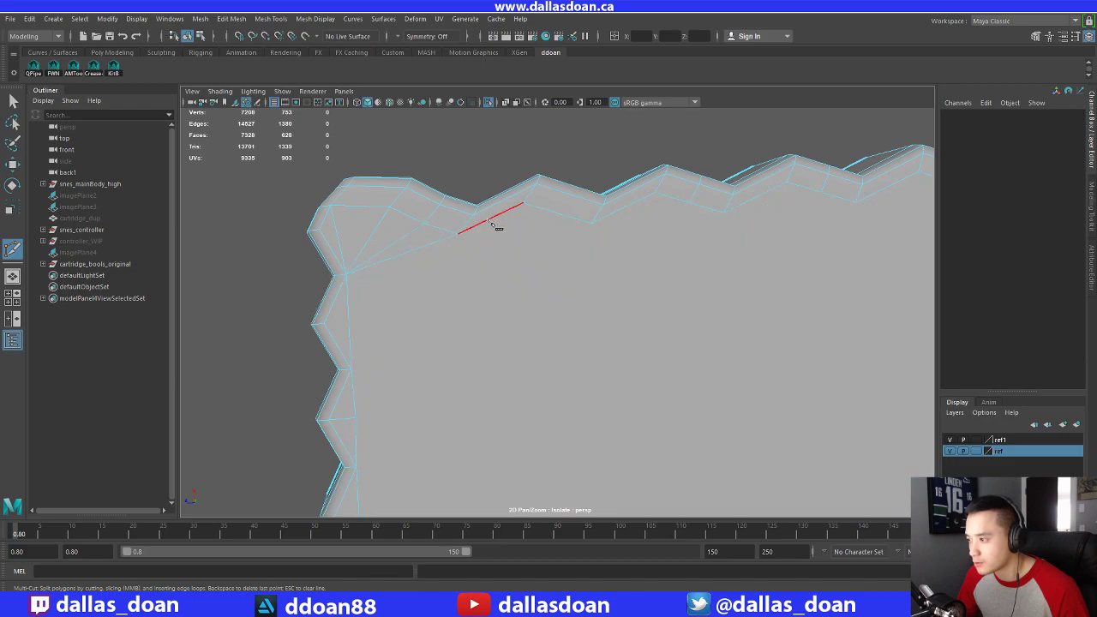
click(460, 232)
click(590, 222)
right_click(694, 241)
alt+middle_drag(698, 243, 627, 258)
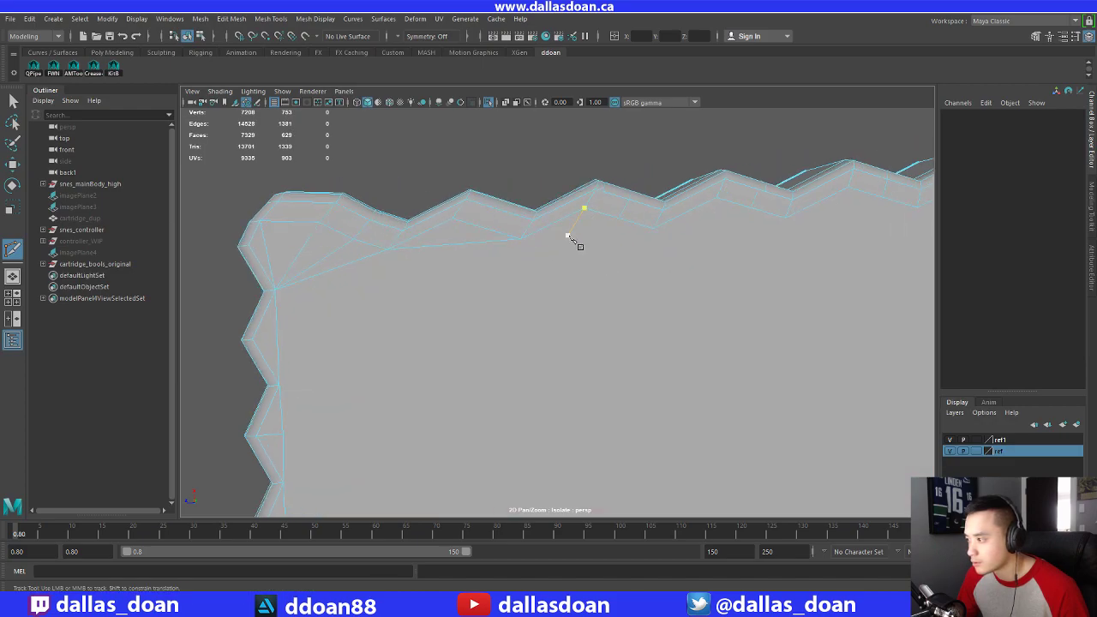
alt+middle_drag(662, 216, 580, 244)
Delete the surplus edge loop crossing the adjacent border just past its second inner scallop vertex
key(w)
right_drag(549, 230, 548, 206)
double_click(540, 238)
scroll(533, 241, up, 3)
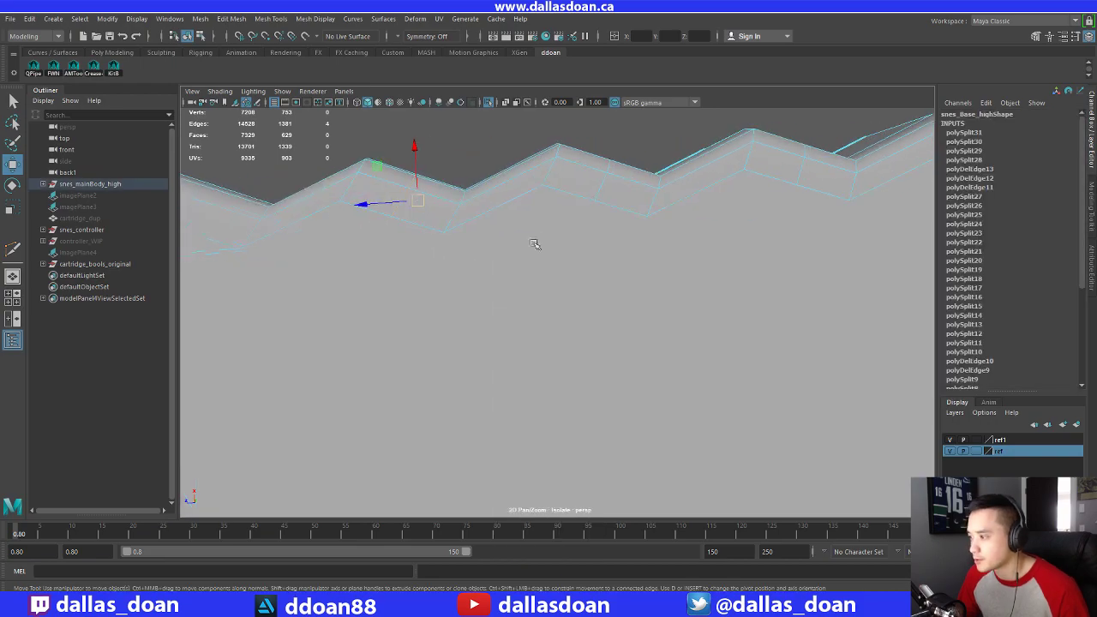
scroll(540, 243, down, 3)
alt+drag(545, 240, 654, 243)
shift+right_drag(612, 251, 532, 271)
alt+drag(540, 267, 610, 257)
Delete the surplus cross-border edge loops on the next two scallops of the adjacent border
double_click(584, 216)
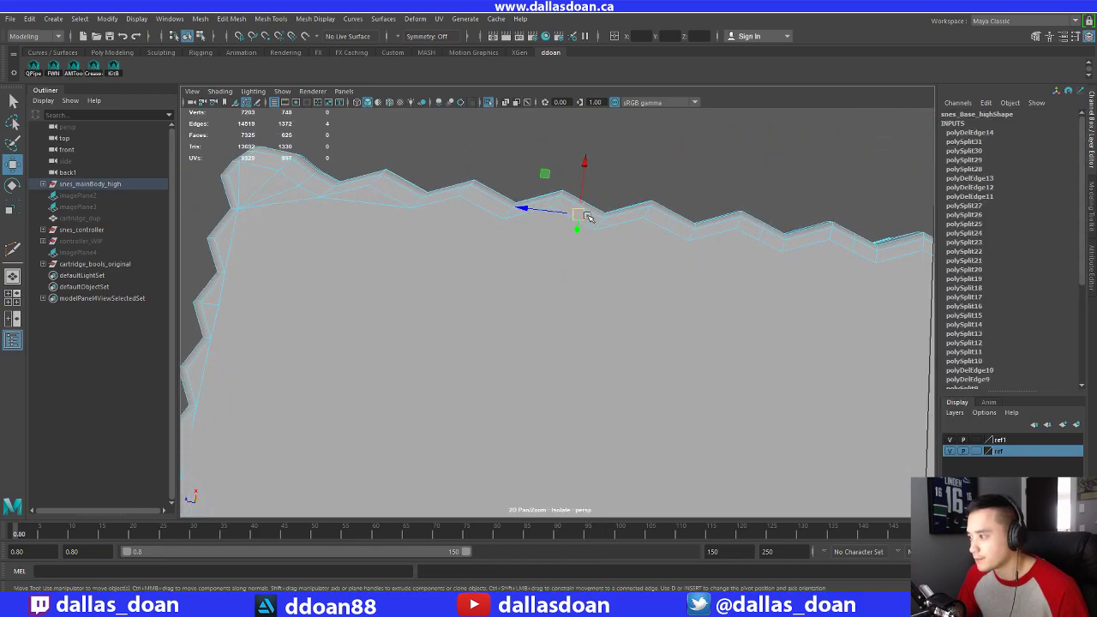
alt+drag(587, 216, 612, 247)
shift+right_drag(611, 247, 588, 262)
double_click(583, 261)
alt+drag(583, 261, 658, 237)
key(ctrl+Delete)
Select the two following surplus cross-border edge loops near the grid axis together and delete them
alt+middle_drag(658, 236, 630, 246)
alt+drag(630, 245, 530, 241)
double_click(476, 235)
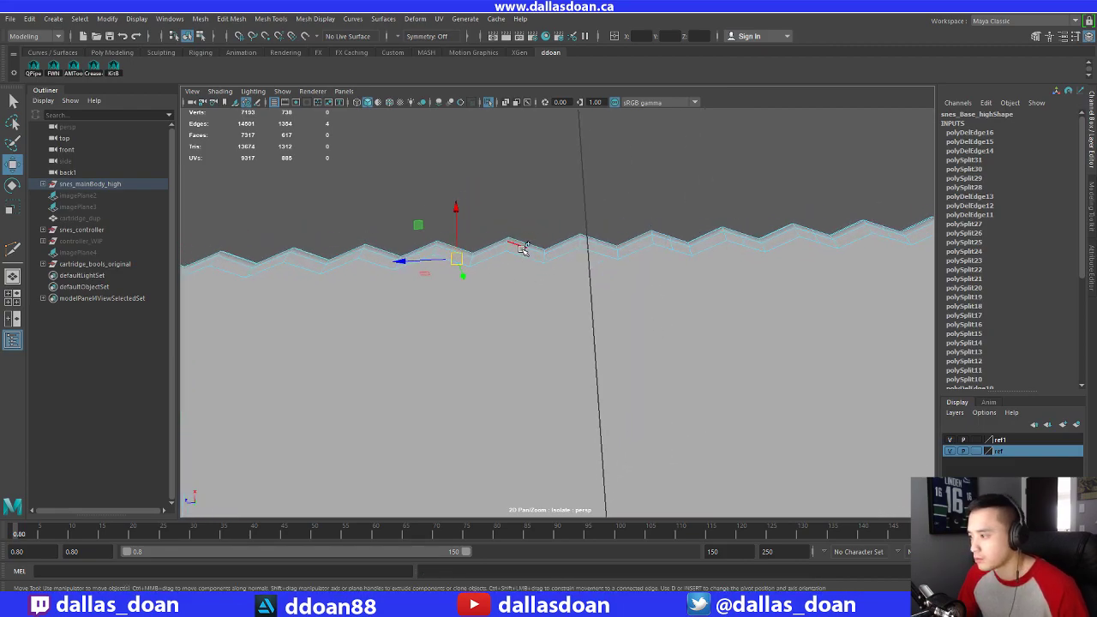
shift+double_click(523, 249)
alt+drag(603, 250, 587, 257)
key(ctrl+Delete)
Delete the next four surplus cross-border edge loops of the adjacent border, around and just past the grid axis
alt+drag(686, 246, 557, 274)
double_click(604, 260)
double_click(533, 282)
alt+middle_drag(609, 257, 534, 274)
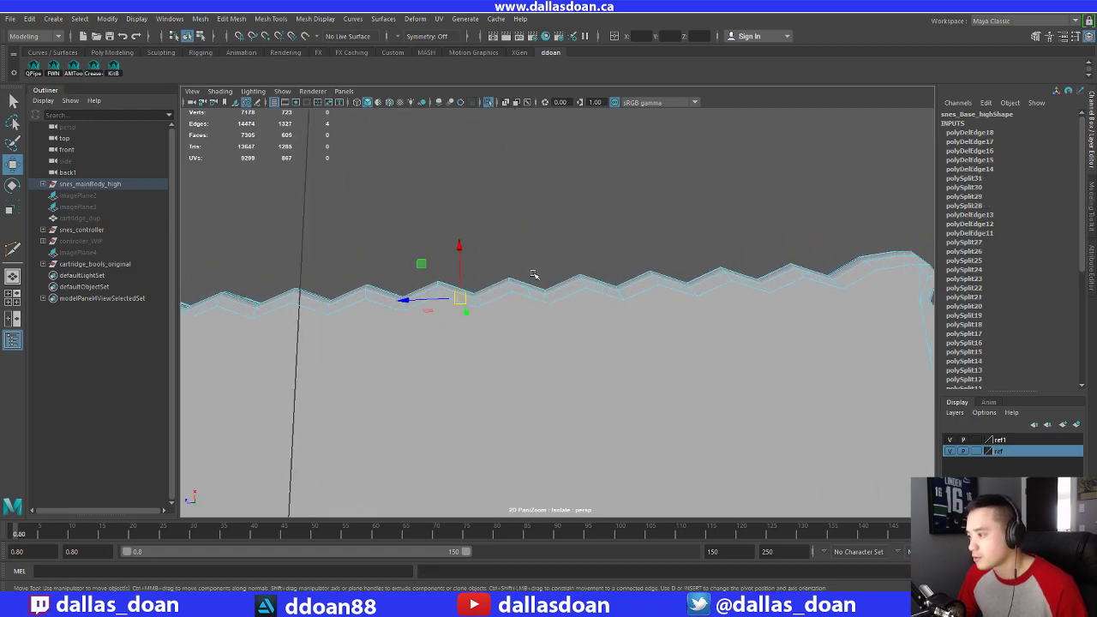
key(ctrl+Delete)
double_click(524, 296)
mouse_move(617, 256)
alt+middle_down()
mouse_move(622, 269)
mouse_move(603, 262)
alt+middle_up()
key(ctrl+Delete)
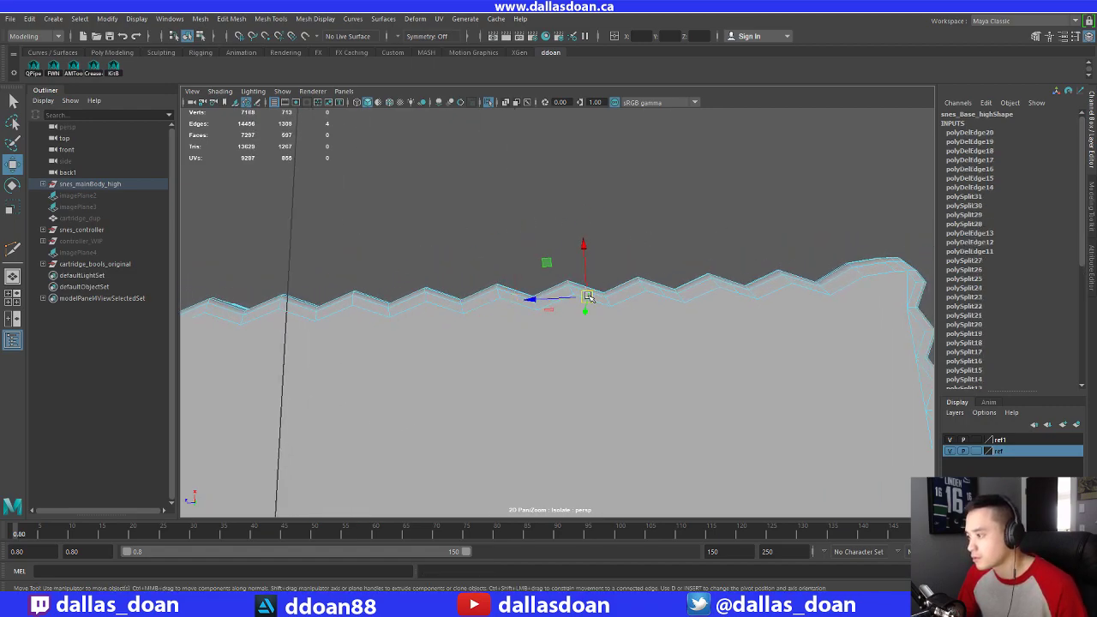
Delete the three following surplus cross-border edge loops on the scallops leading towards the far rounded corner
alt+drag(587, 296, 562, 299)
key(ctrl+Delete)
alt+drag(623, 286, 565, 296)
key(ctrl+Delete)
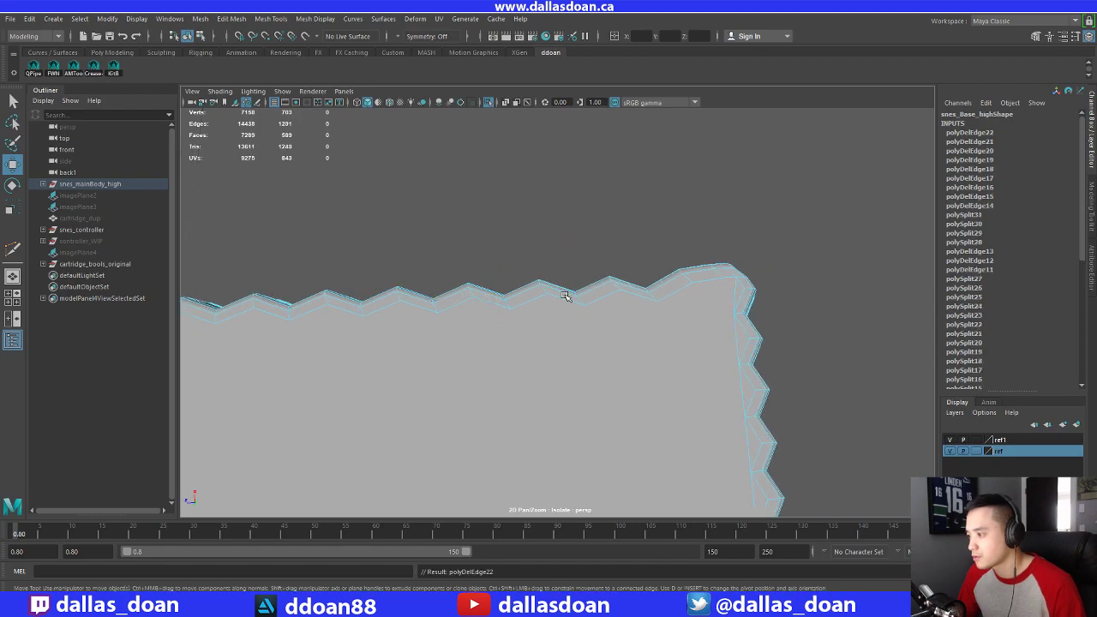
alt+middle_drag(608, 269, 592, 267)
key(ctrl+Delete)
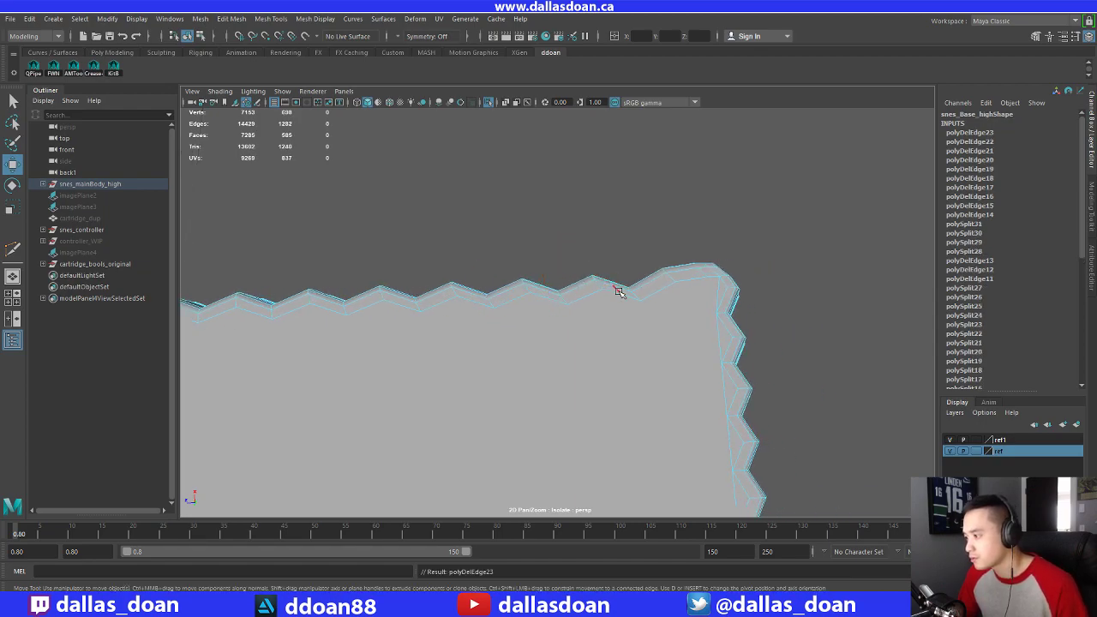
Delete the last two surplus cross-border edge loops beside the far rounded corner of the adjacent border
double_click(618, 292)
alt+middle_drag(721, 267, 616, 266)
key(ctrl+Delete)
alt+drag(612, 285, 521, 302)
click(649, 270)
key(ctrl+Delete)
Use Multi-Cut to connect the second, third and fourth inner scallop vertices of the adjacent border
shift+right_drag(554, 215, 454, 237)
alt+middle_drag(545, 218, 484, 244)
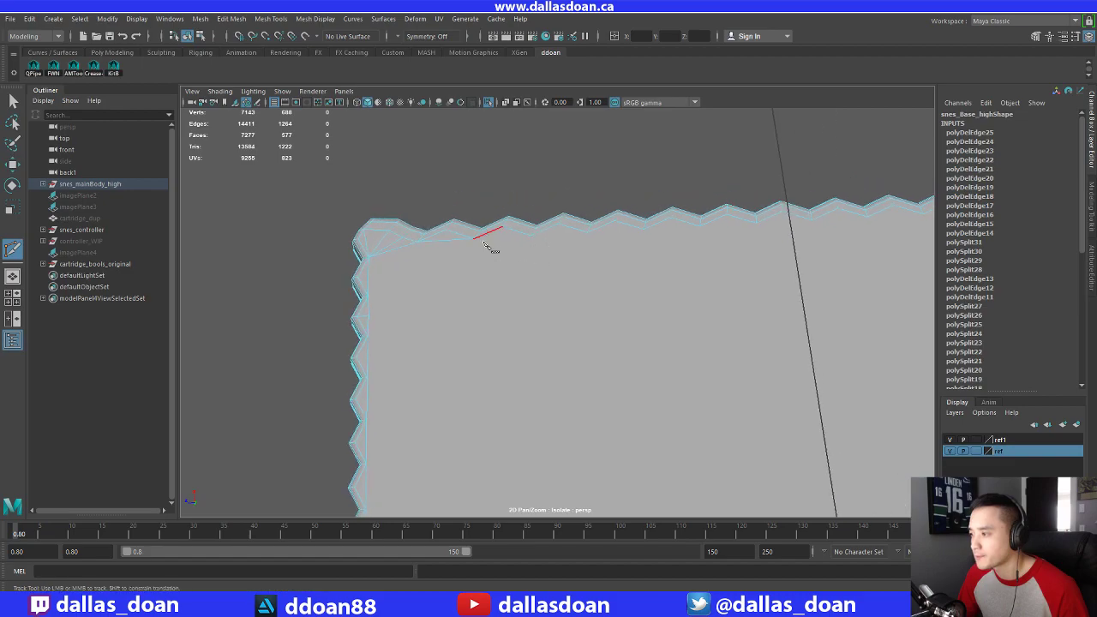
click(529, 237)
right_click(572, 253)
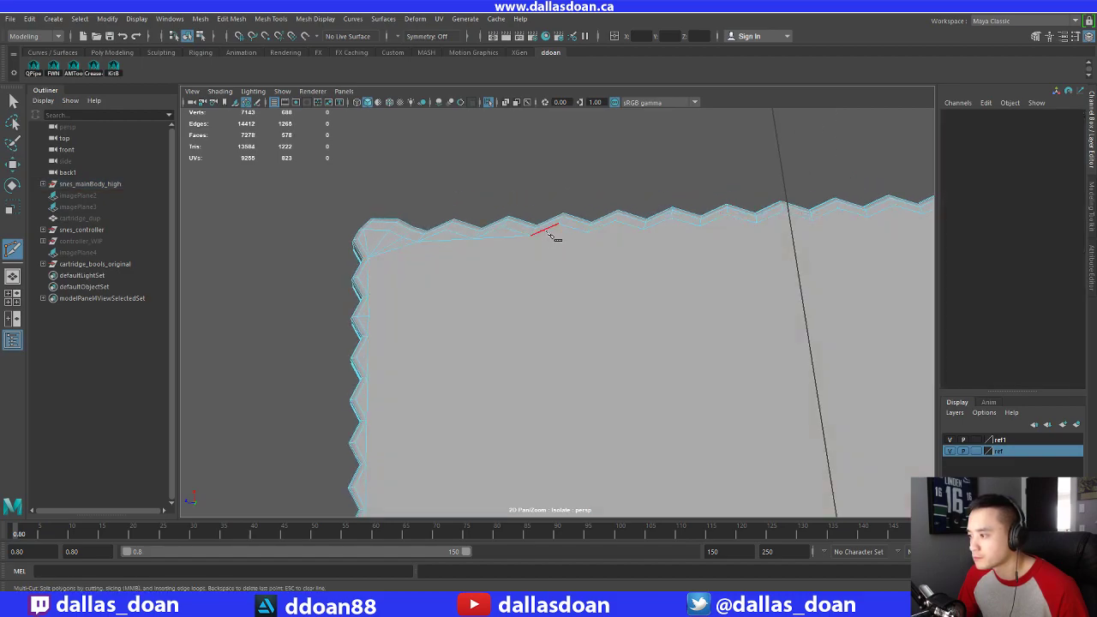
click(596, 238)
key(Return)
Extend the straight Multi-Cut line across the next two inner scallop vertices of the adjacent border
alt+middle_drag(695, 233, 588, 257)
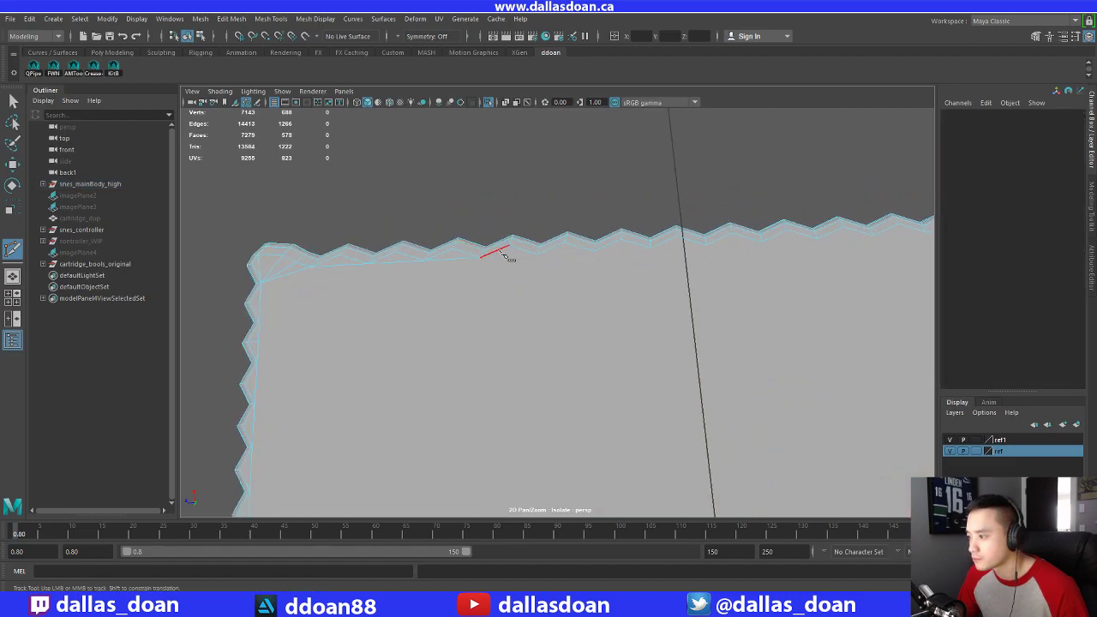
click(536, 254)
key(Return)
click(538, 253)
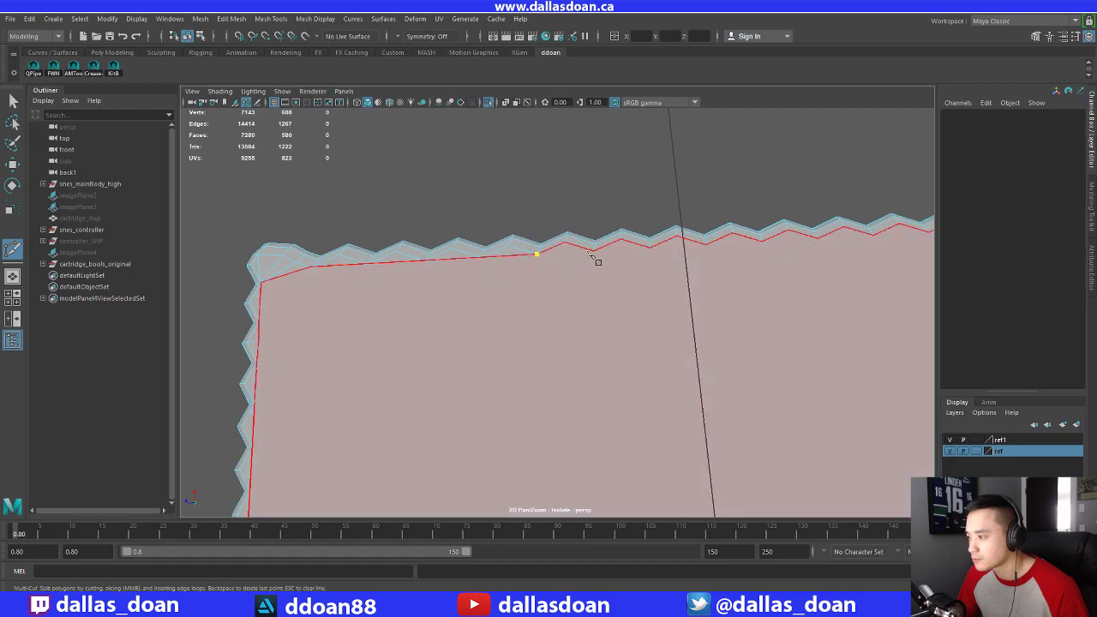
click(590, 251)
key(Return)
Add Multi-Cut edges between the neighbouring inner scallop vertices up to and across the grid axis
alt+middle_drag(641, 277, 540, 279)
click(499, 273)
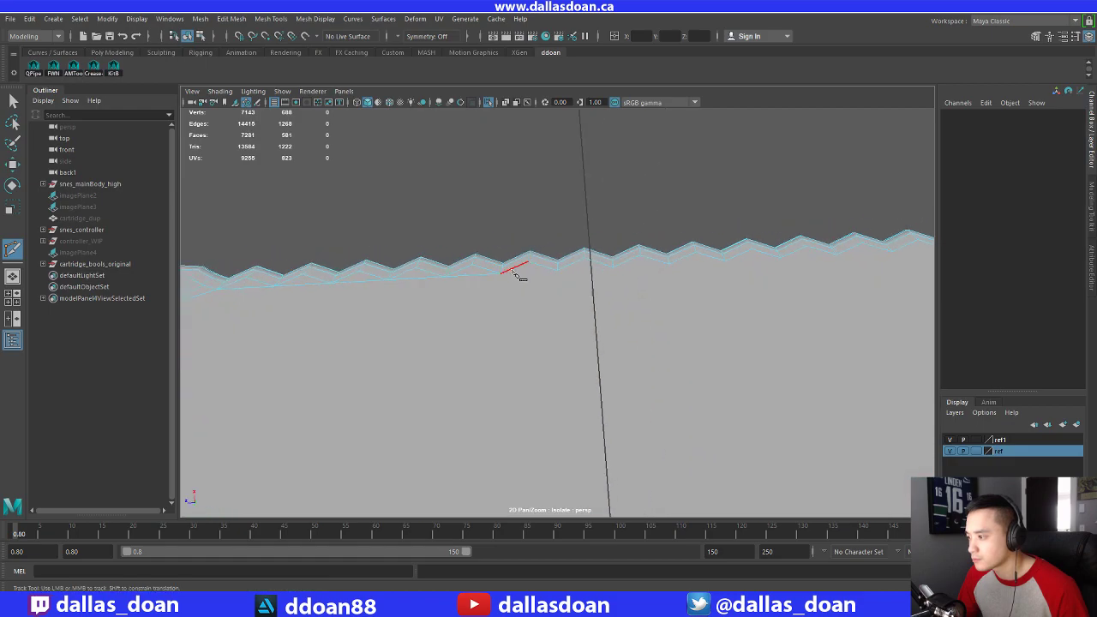
click(556, 270)
key(Return)
click(613, 266)
alt+middle_drag(631, 278, 525, 278)
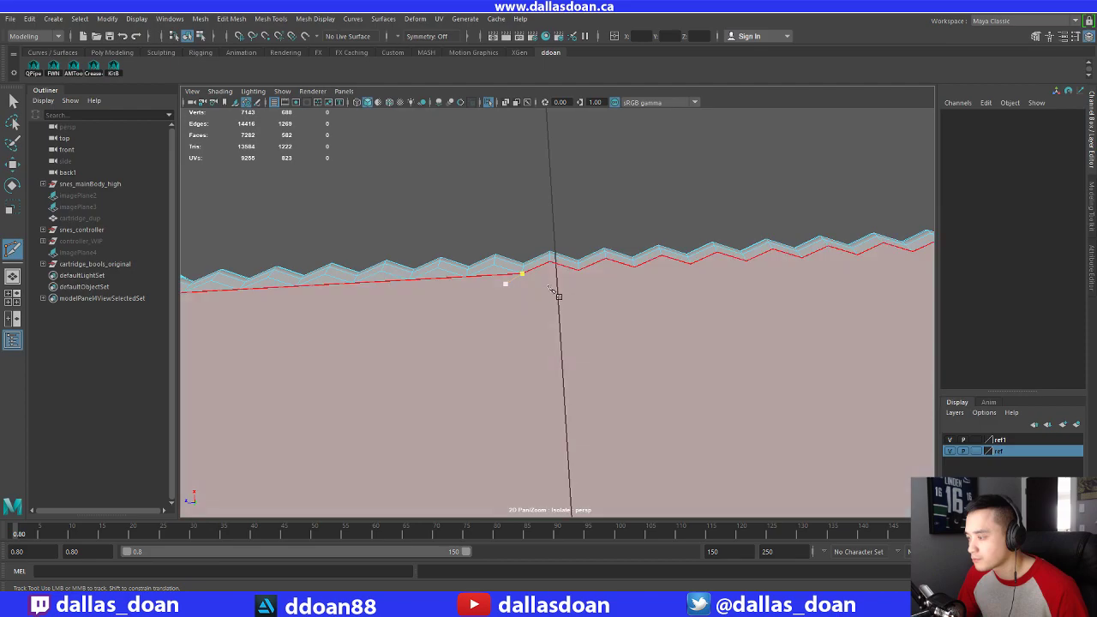
click(578, 272)
key(Return)
alt+middle_drag(545, 276, 489, 276)
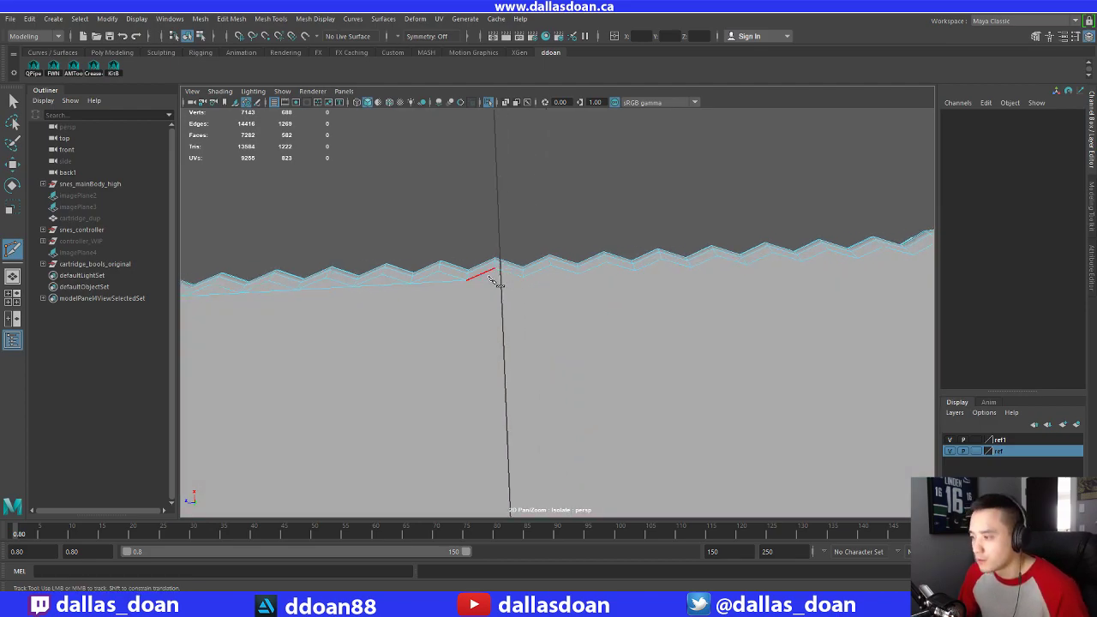
click(466, 280)
click(522, 276)
key(Return)
Connect the next two pairs of neighbouring inner scallop vertices past the grid axis with Multi-Cut edges
alt+middle_drag(609, 308, 509, 297)
click(539, 284)
key(Return)
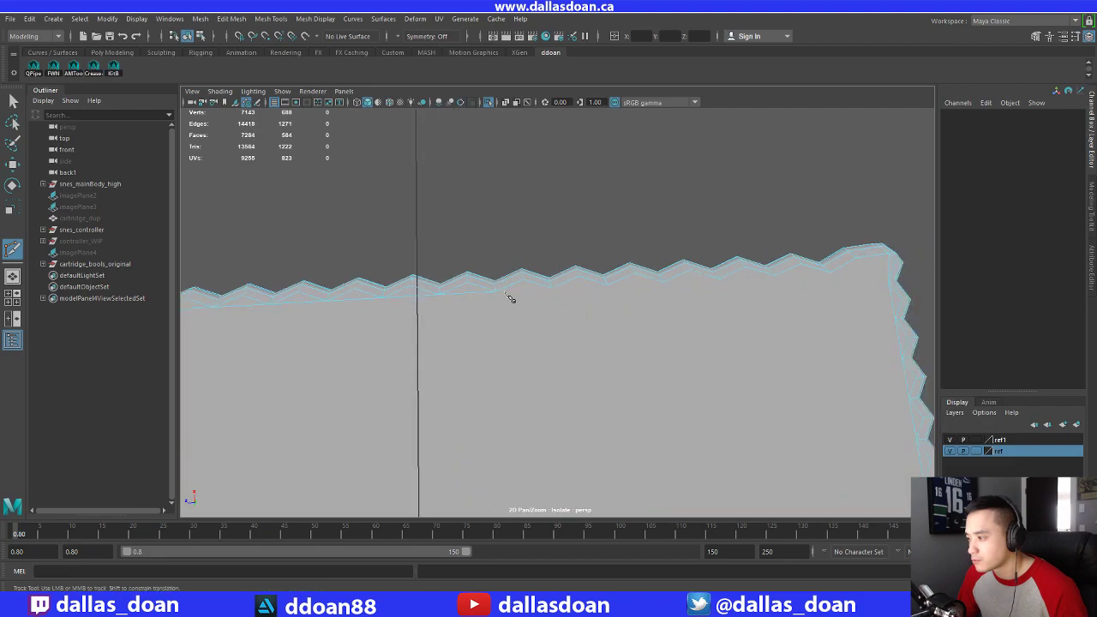
click(550, 288)
right_click(556, 290)
Continue the Multi-Cut line across three more inner scallops towards the far rounded corner
alt+middle_drag(618, 297, 531, 304)
click(552, 285)
key(Return)
click(568, 285)
key(Return)
click(567, 292)
key(Return)
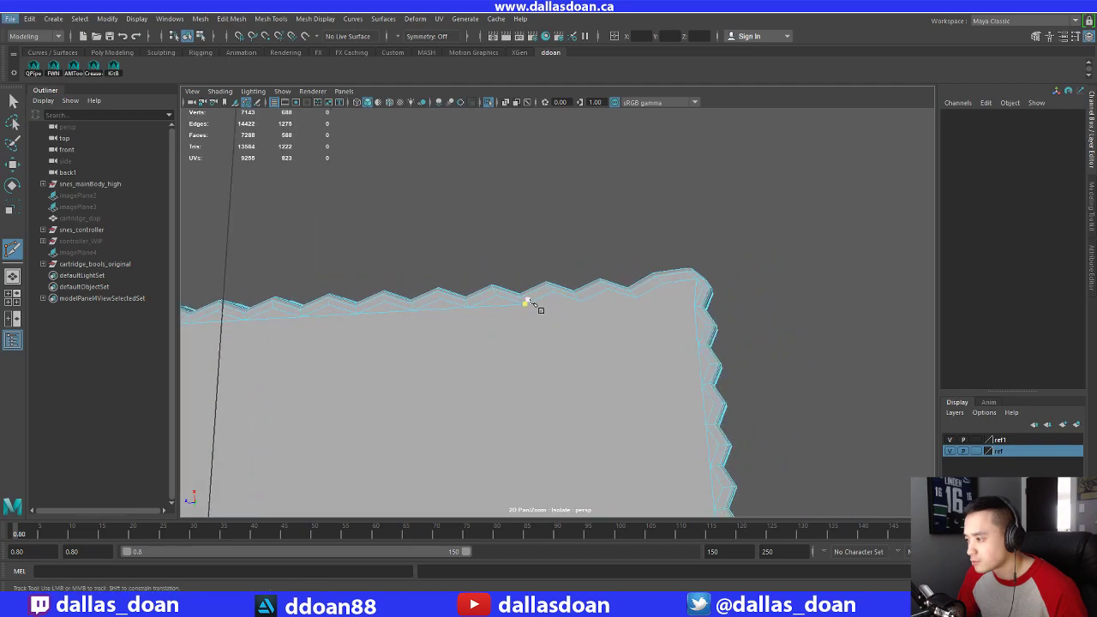
Cut the last three connecting edges between inner scallop vertices, ending beside the far rounded corner
click(567, 302)
key(Return)
alt+middle_drag(601, 319, 529, 319)
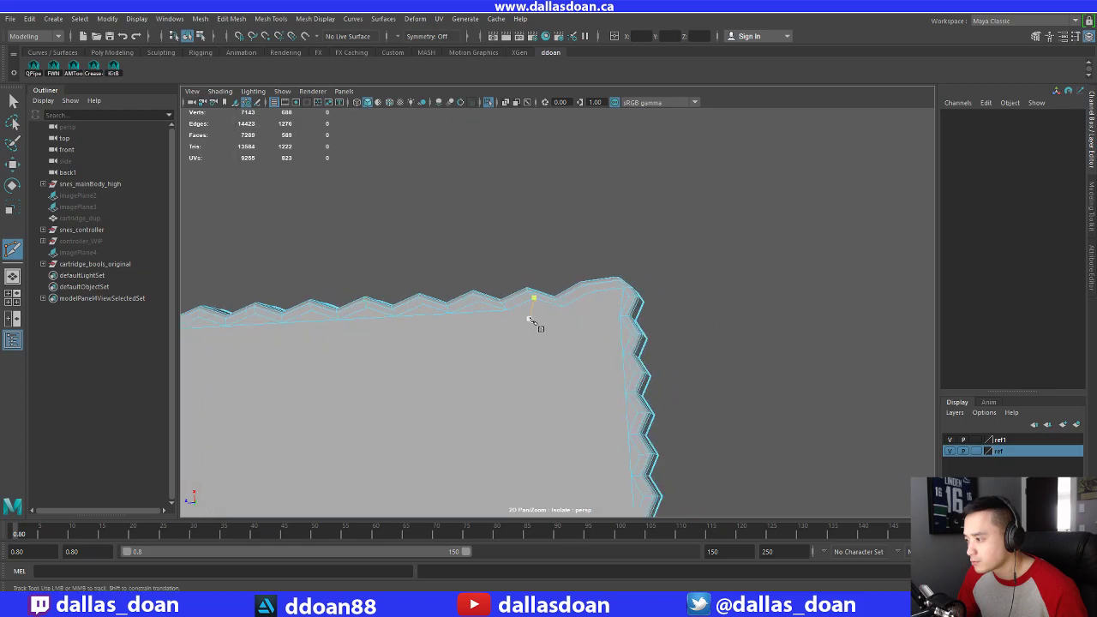
click(557, 307)
key(Return)
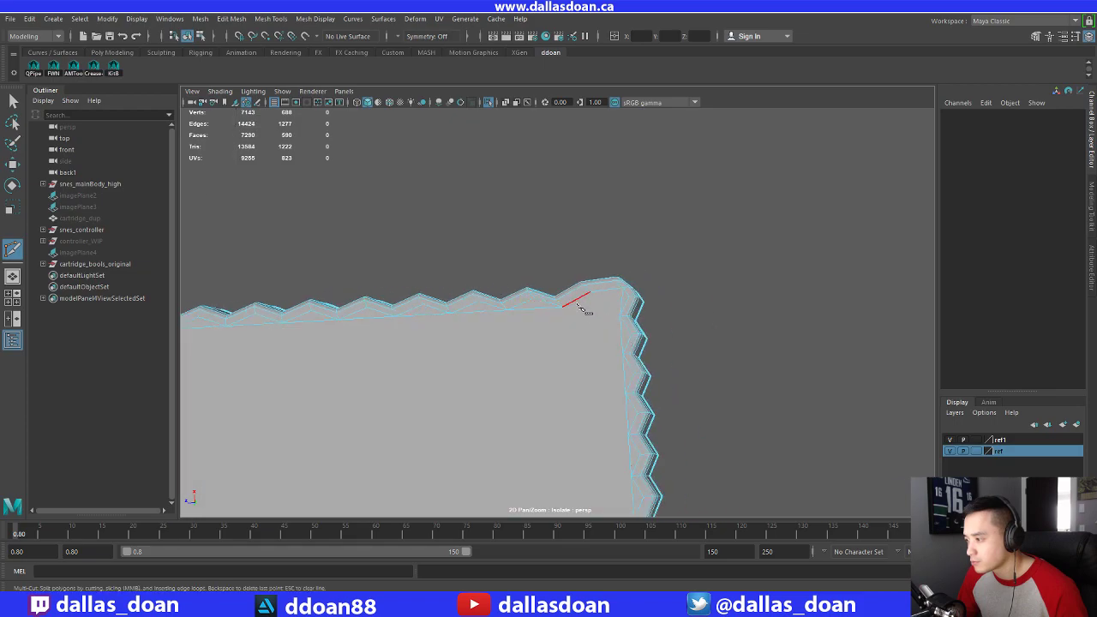
click(565, 305)
key(Return)
Delete the surplus edge loop crossing the opposite scalloped border next to its notched end corner
alt+middle_drag(533, 362, 588, 323)
scroll(609, 321, down, 4)
alt+middle_drag(539, 395, 583, 340)
alt+middle_drag(617, 378, 602, 319)
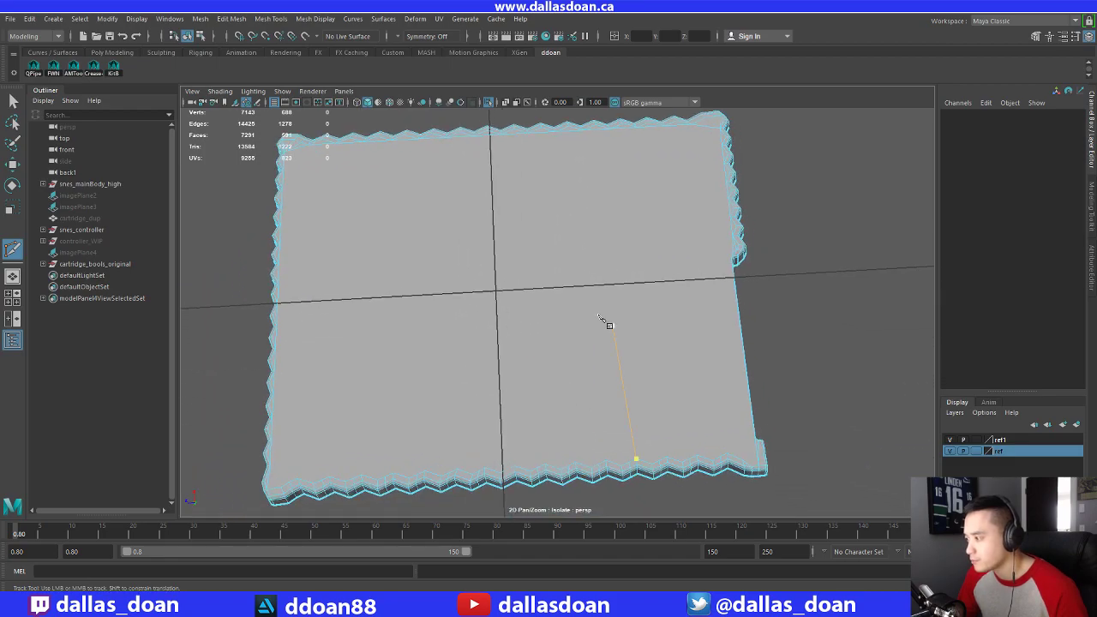
alt+drag(608, 323, 588, 311)
alt+middle_drag(577, 401, 585, 332)
scroll(585, 332, up, 4)
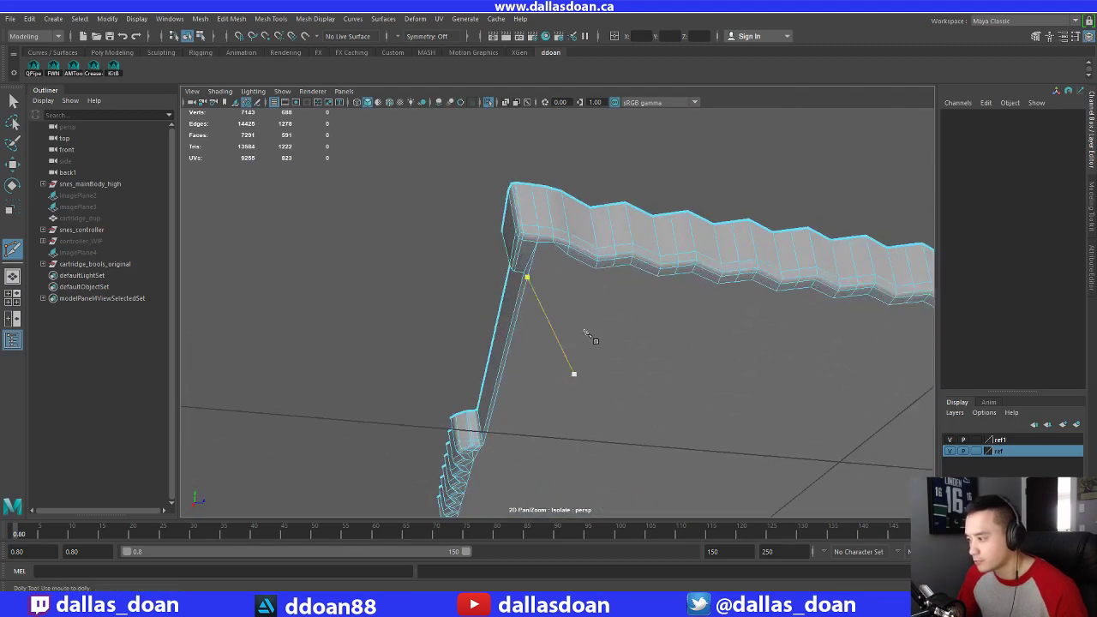
key(w)
alt+middle_drag(577, 273, 537, 299)
scroll(527, 298, up, 4)
right_drag(479, 208, 478, 184)
double_click(468, 193)
alt+drag(516, 232, 534, 294)
alt+middle_drag(534, 294, 504, 259)
scroll(503, 259, down, 4)
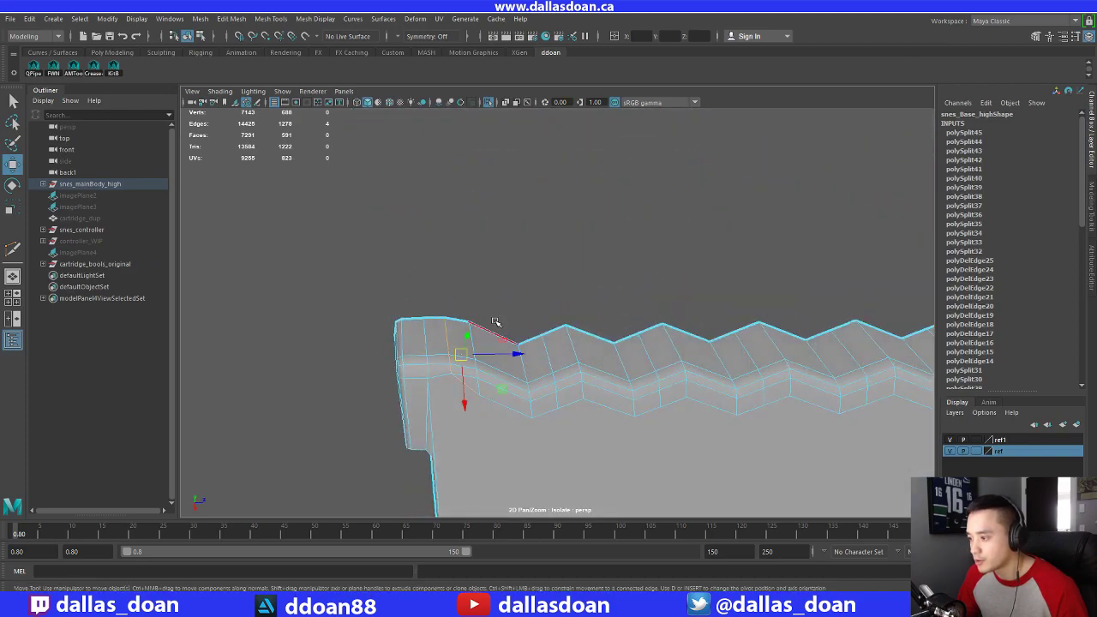
shift+right_drag(536, 340, 488, 357)
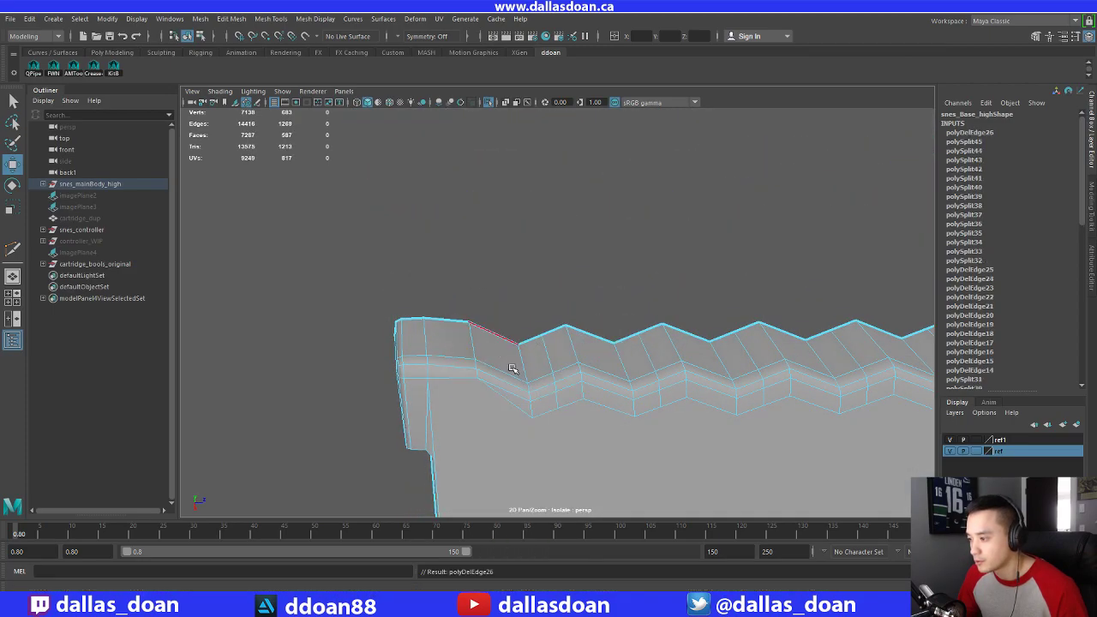
Delete the surplus cross-border edge loops on the first scallops of the opposite border
alt+drag(514, 368, 513, 329)
alt+drag(531, 281, 556, 301)
key(Delete)
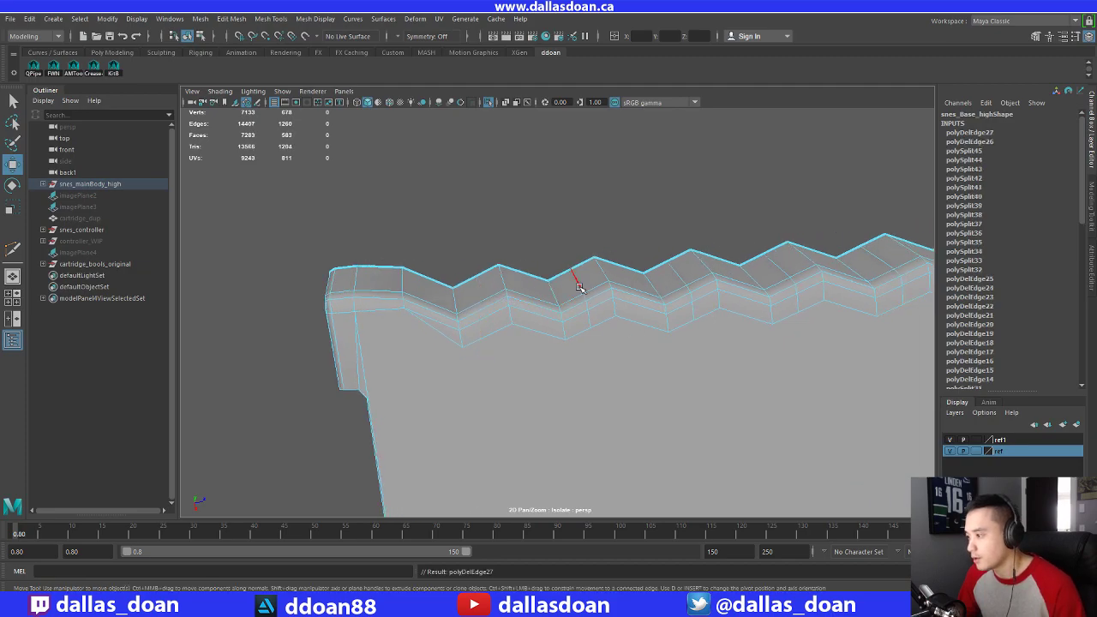
mouse_move(620, 316)
alt+mouse_down()
mouse_move(593, 310)
mouse_move(648, 294)
mouse_move(633, 317)
alt+mouse_up()
click(606, 294)
key(Delete)
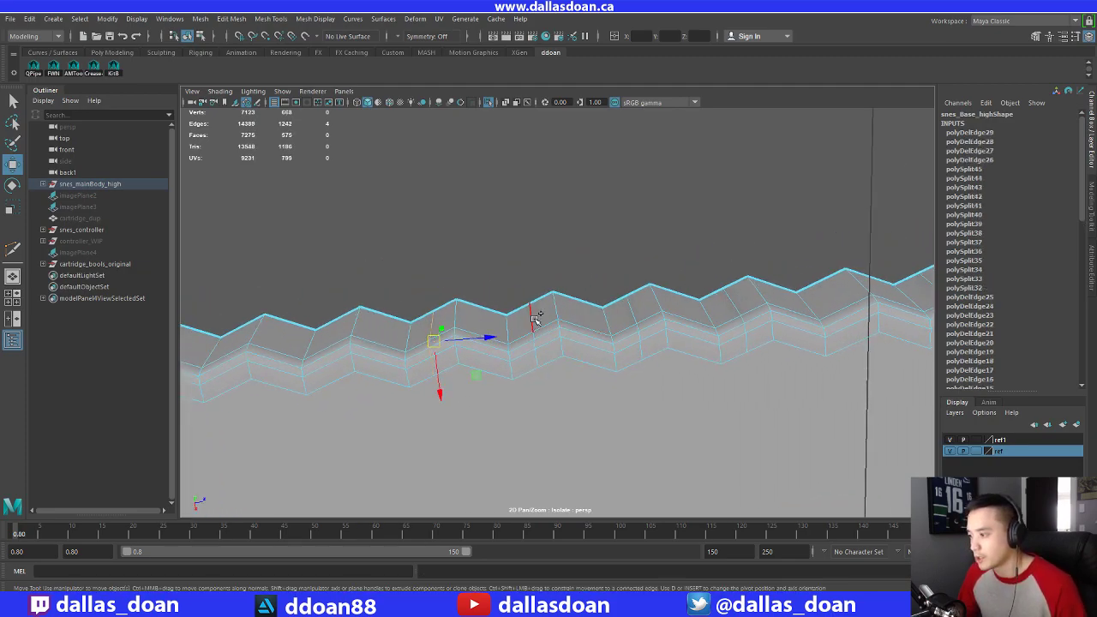
Delete the next two surplus cross-border edge loops of the opposite border, approaching the grid axis
alt+drag(533, 319, 565, 317)
key(Delete)
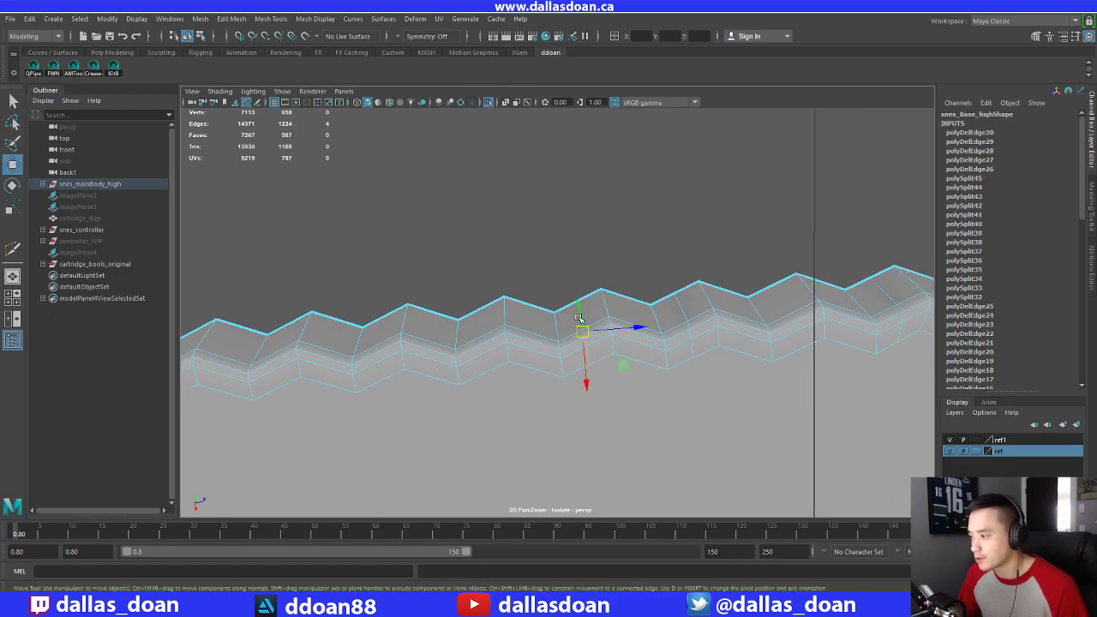
alt+right_drag(578, 318, 640, 292)
alt+drag(612, 305, 644, 313)
alt+right_drag(644, 314, 590, 312)
key(ctrl+Delete)
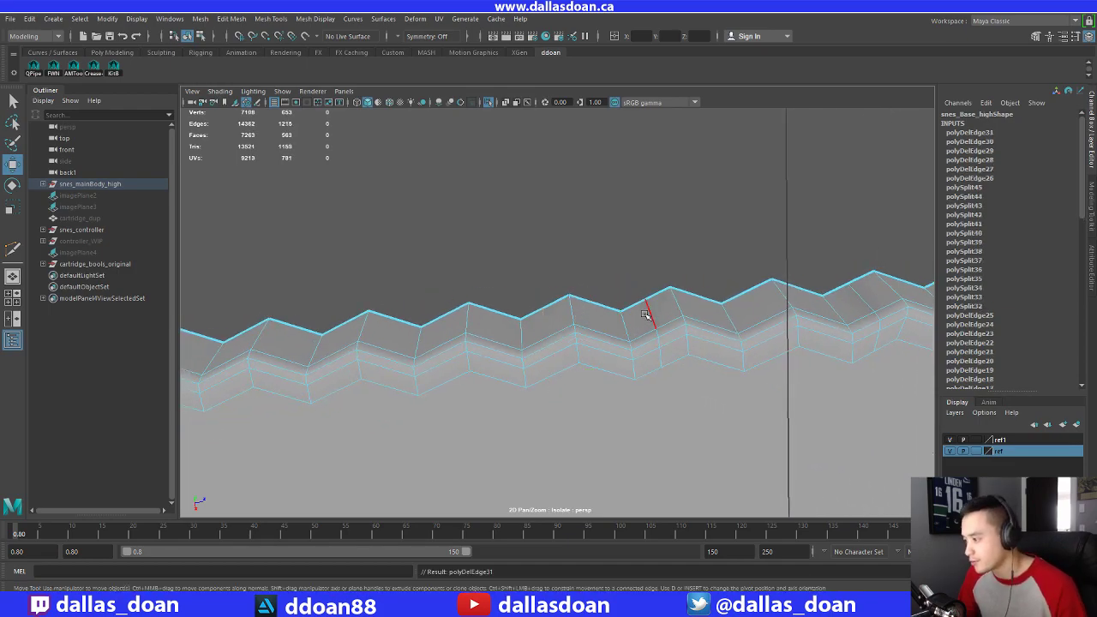
Delete the three surplus cross-border edge loops around the grid axis on the opposite border
double_click(644, 315)
alt+drag(644, 314, 692, 289)
key(ctrl+Delete)
key(ctrl+Delete)
double_click(742, 281)
key(ctrl+Delete)
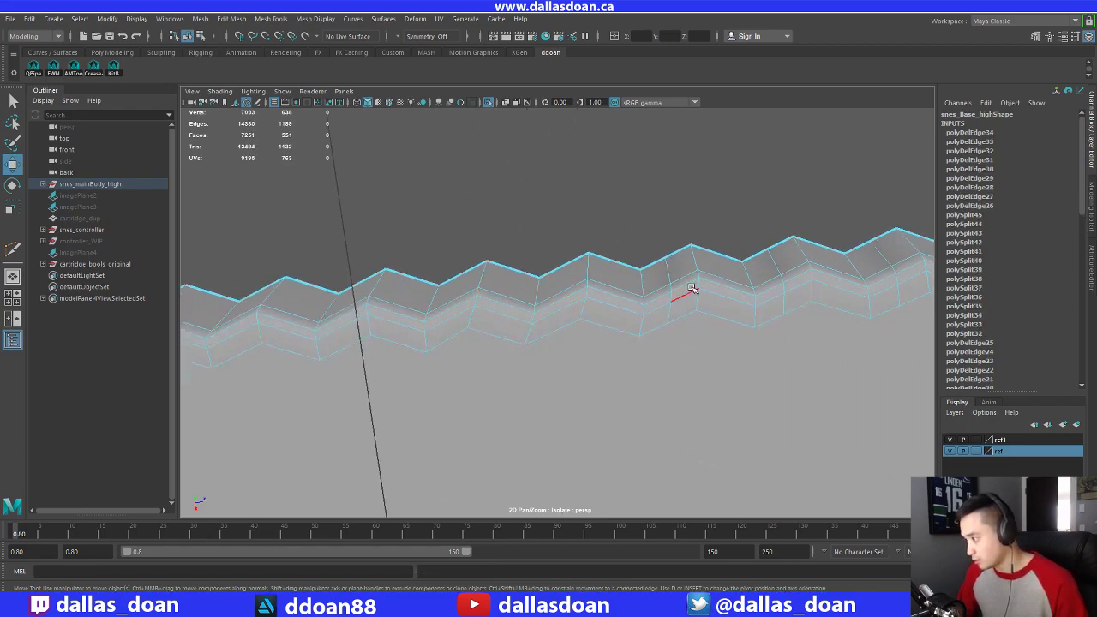
Delete two more surplus cross-border edge loops on the opposite border, past the grid axis
key(ctrl+Delete)
alt+drag(759, 302, 626, 297)
double_click(709, 279)
key(ctrl+Delete)
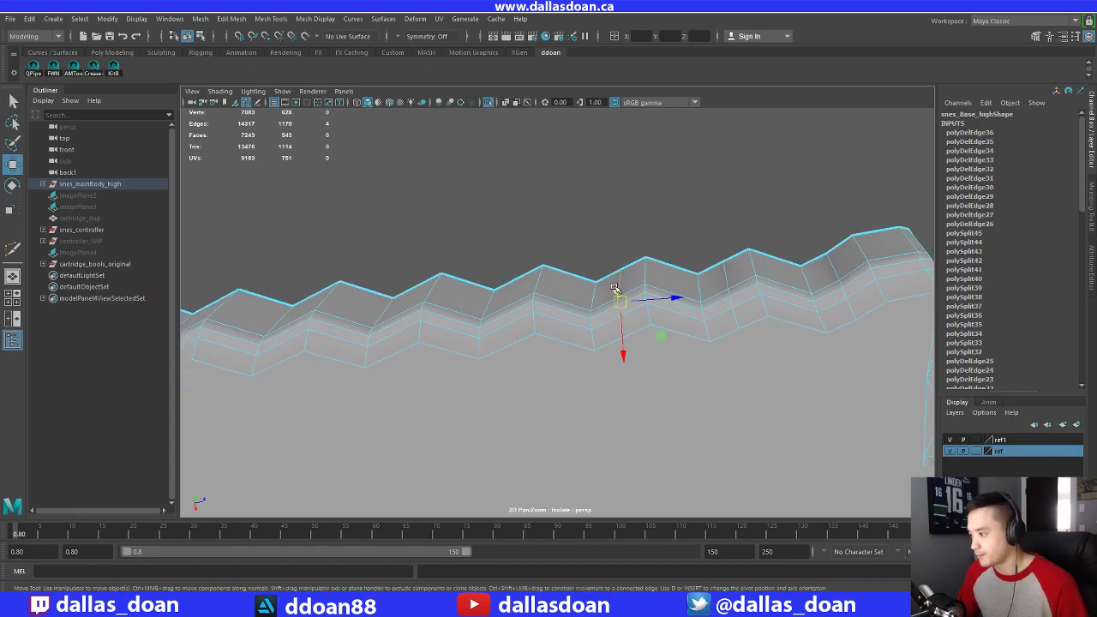
Delete the final three surplus cross-border edge loops leading up to the opposite border's far rounded corner
alt+middle_drag(615, 288, 575, 292)
key(ctrl+Delete)
double_click(682, 284)
alt+middle_drag(700, 283, 663, 288)
key(ctrl+Delete)
click(751, 275)
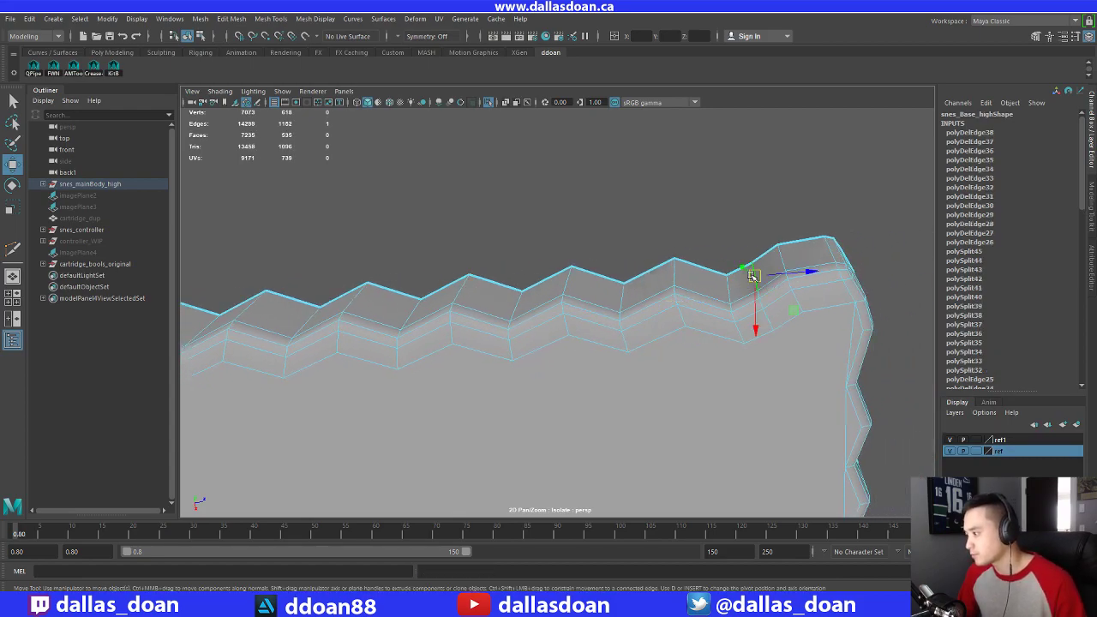
double_click(751, 275)
key(ctrl+Delete)
alt+drag(793, 297, 457, 263)
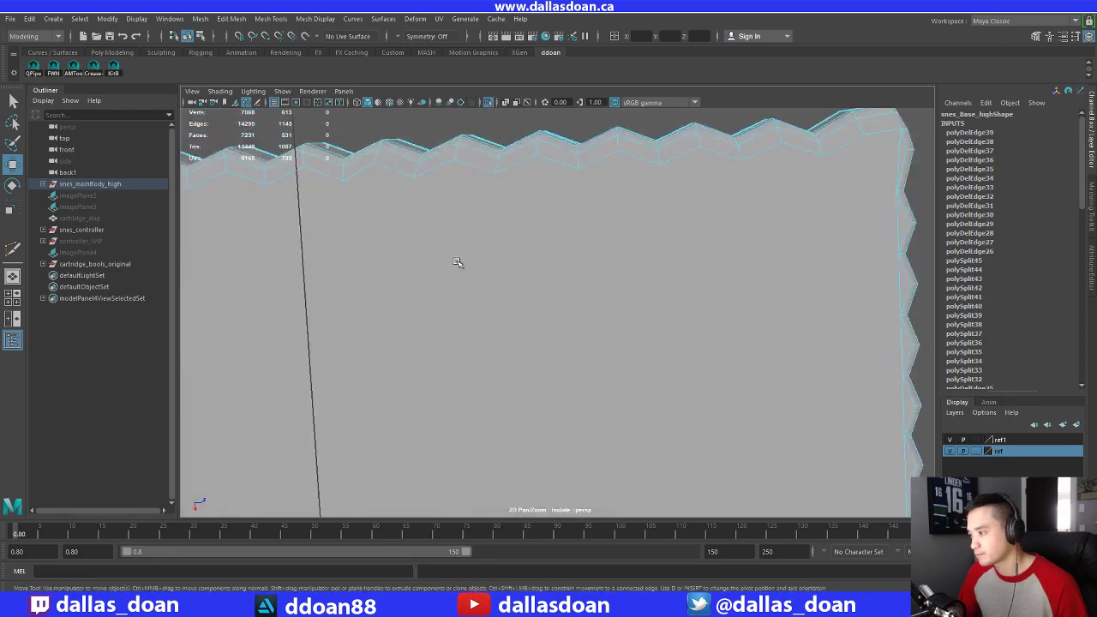
alt+middle_drag(458, 262, 580, 304)
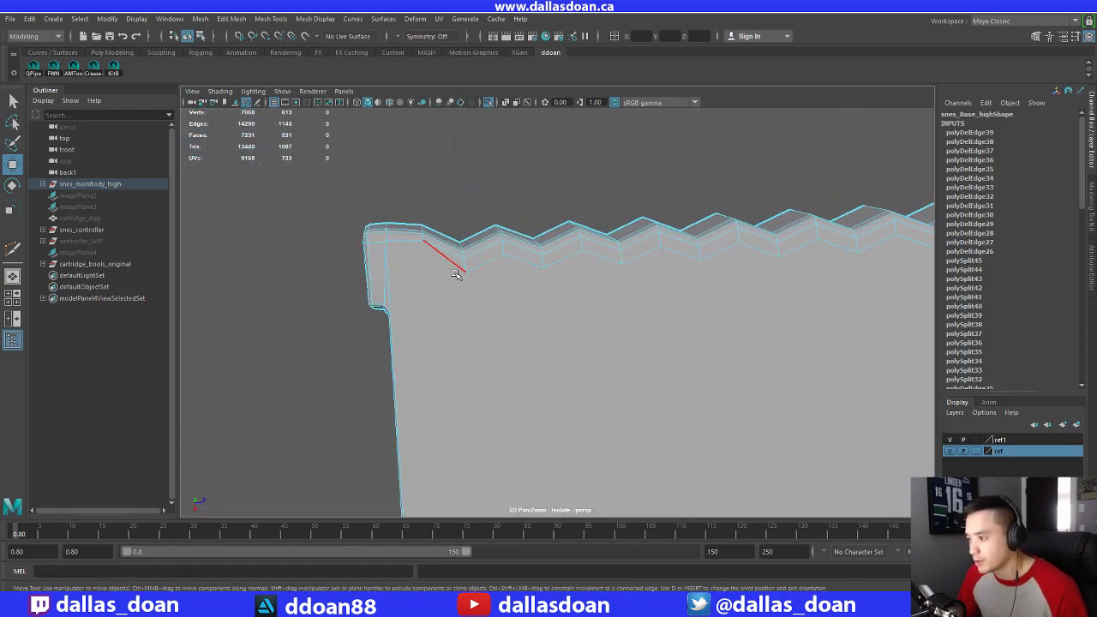
click(457, 272)
alt+drag(458, 272, 759, 268)
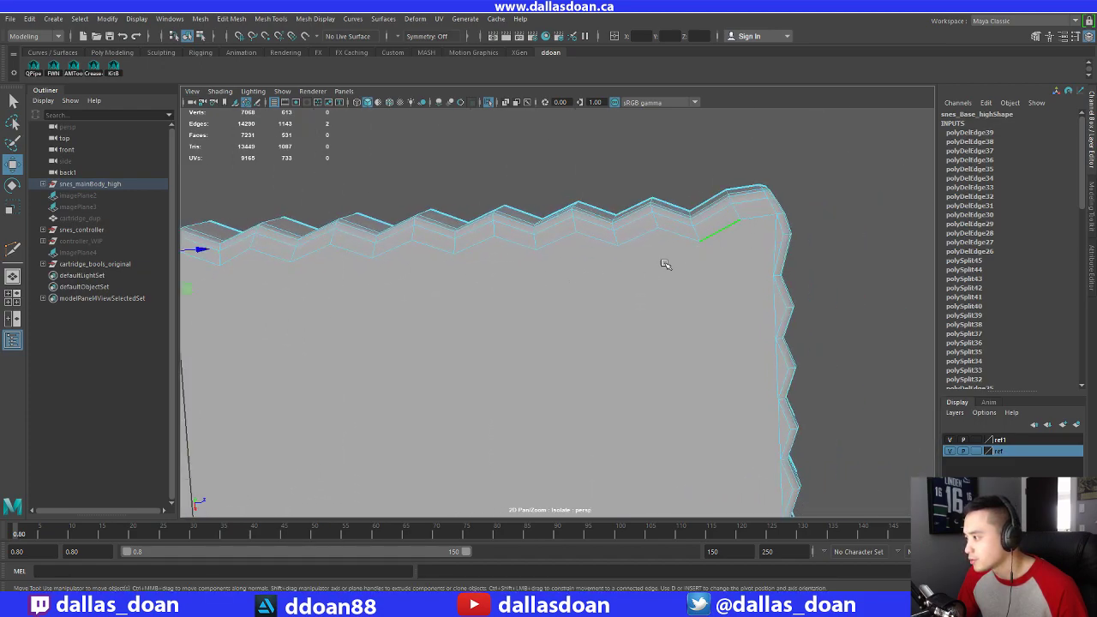
alt+drag(665, 264, 698, 298)
alt+middle_drag(304, 221, 602, 229)
alt+middle_drag(254, 303, 529, 292)
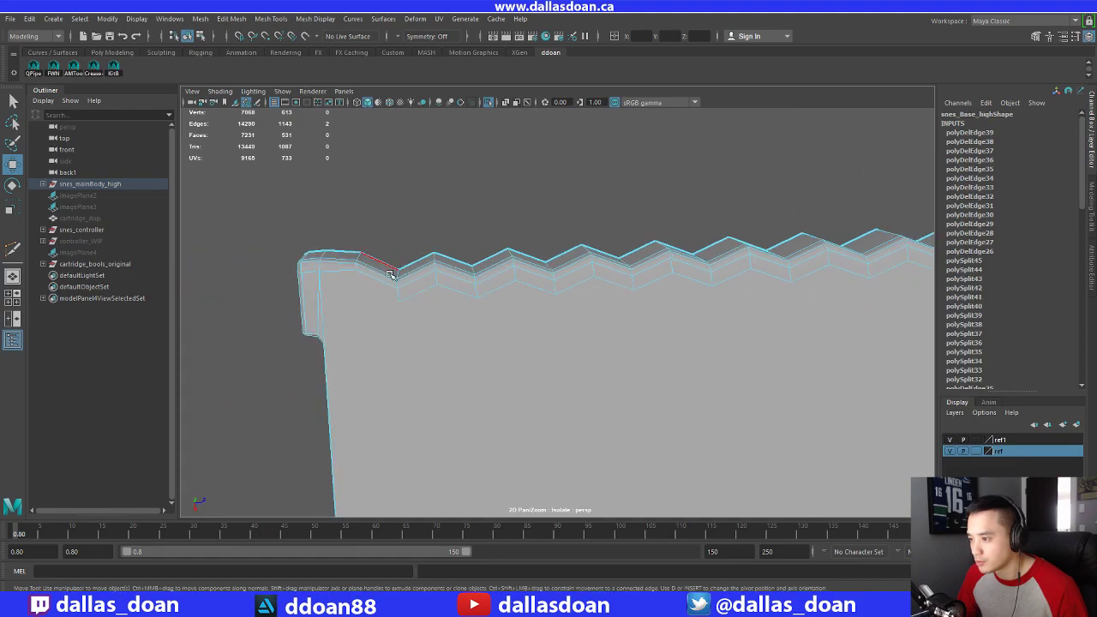
alt+drag(425, 291, 722, 276)
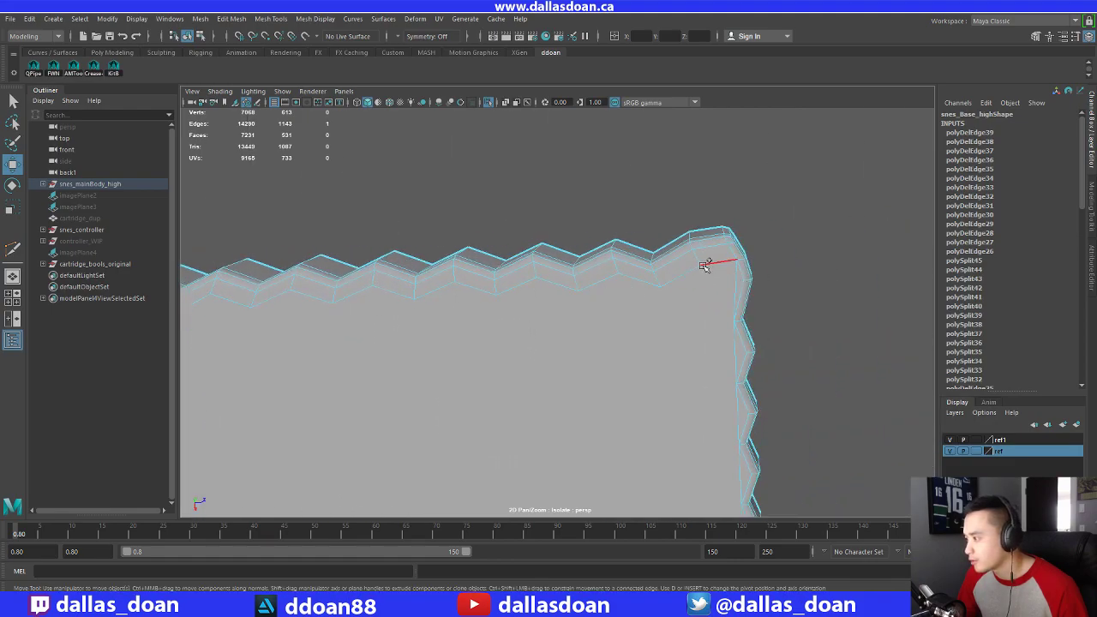
alt+middle_drag(274, 295, 888, 269)
alt+middle_drag(458, 262, 705, 257)
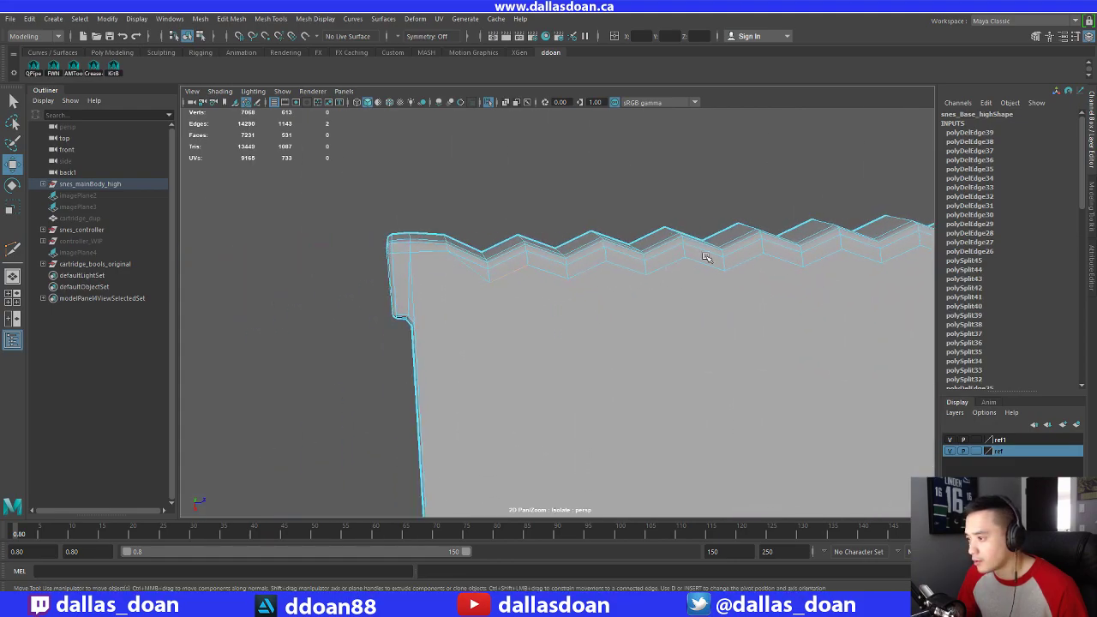
click(567, 192)
scroll(548, 248, up, 3)
click(458, 264)
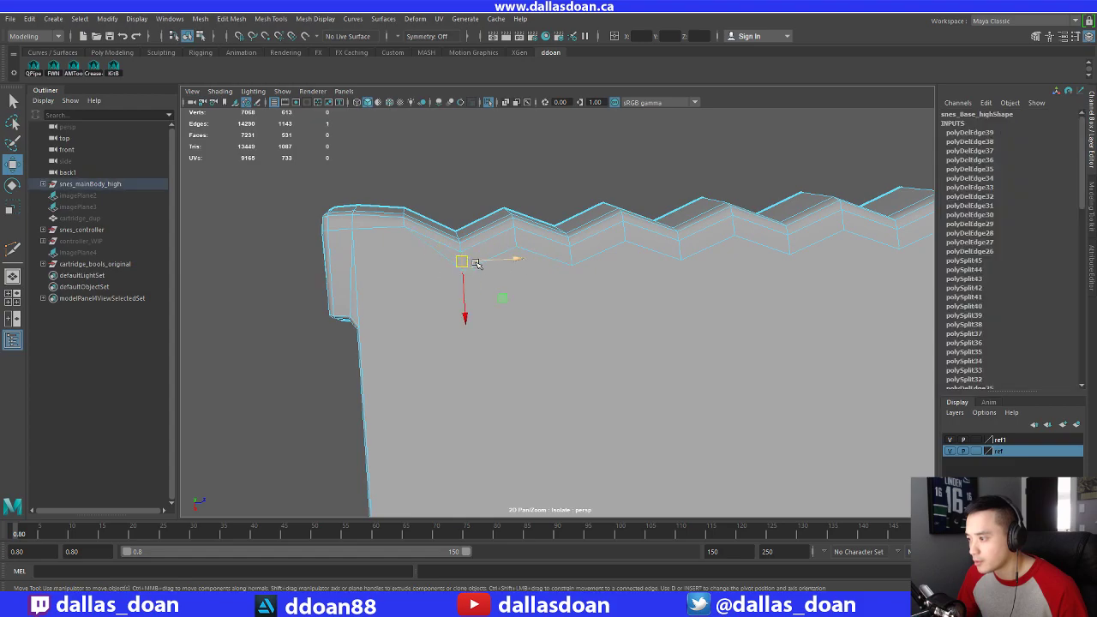
shift+click(518, 239)
shift+click(571, 247)
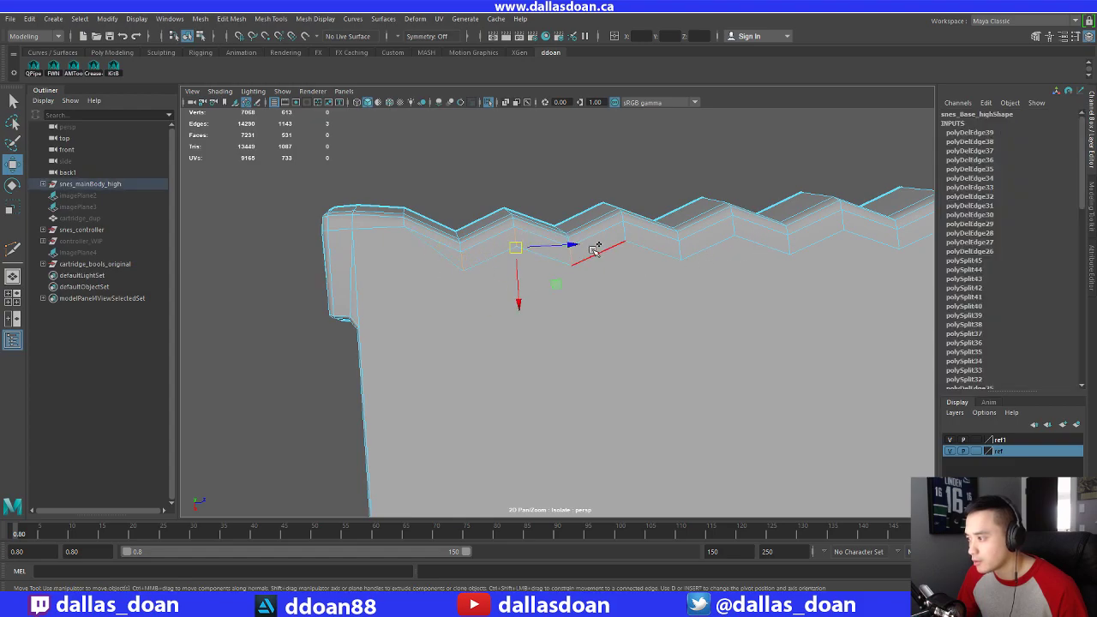
Select the inner strip of faces along the scalloped border, convert it to its contained cross edges and collapse them
right_drag(596, 235, 595, 266)
click(442, 248)
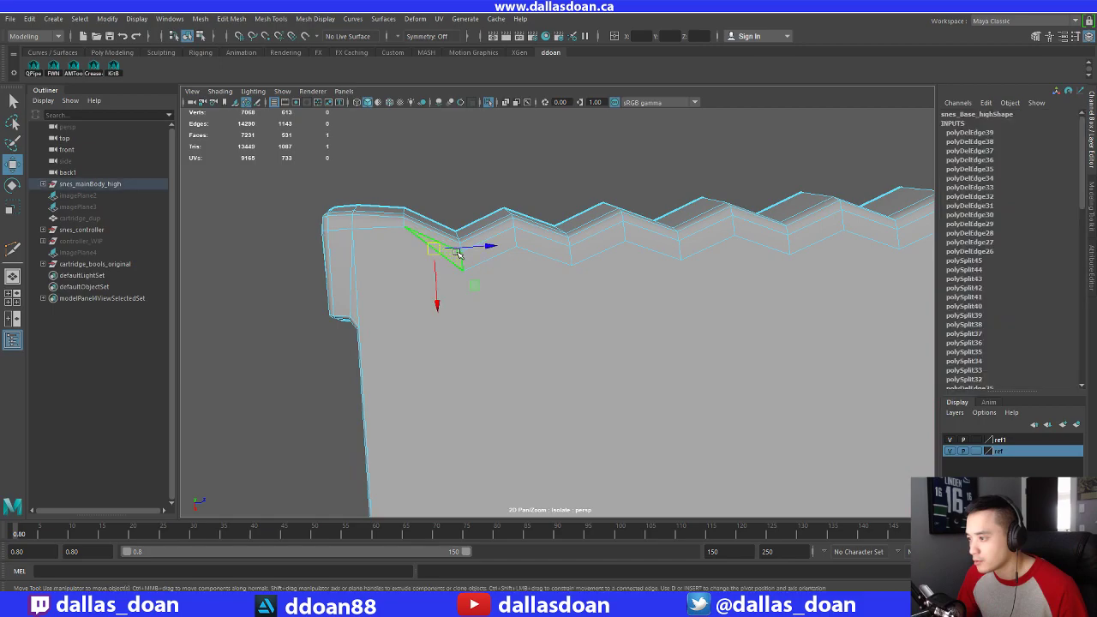
alt+middle_drag(717, 246, 564, 254)
alt+middle_drag(814, 238, 514, 253)
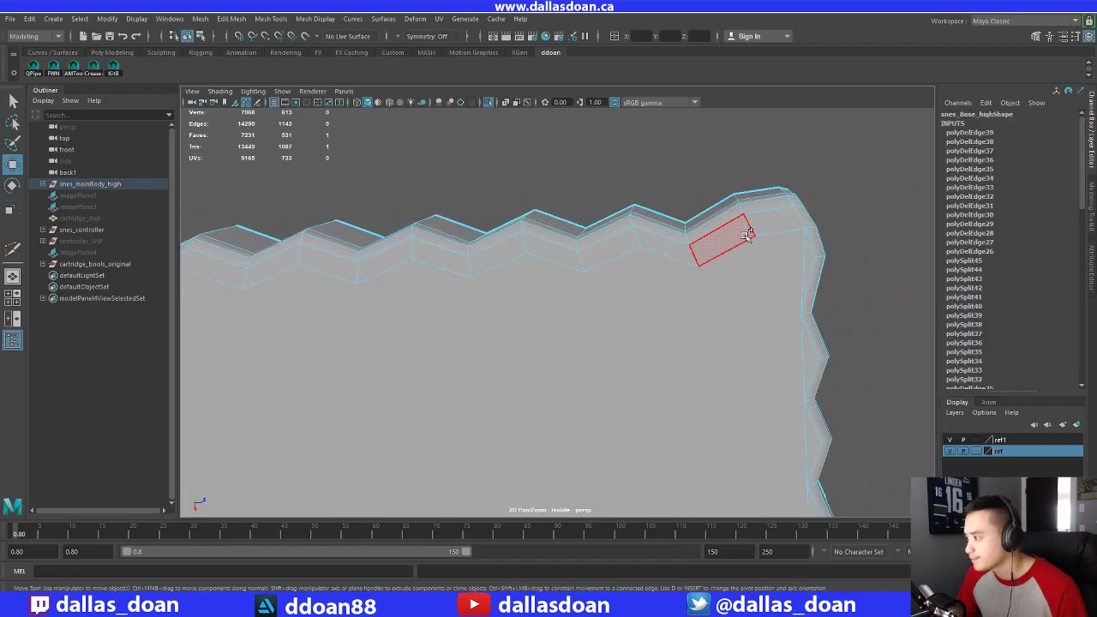
double_click(773, 223)
click(722, 238)
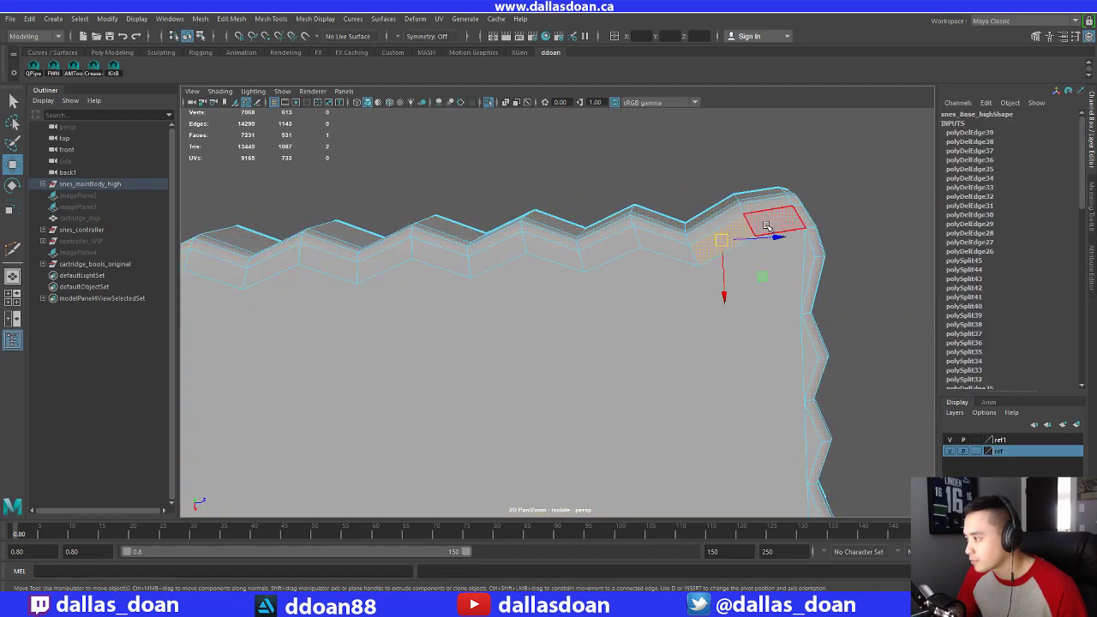
alt+drag(722, 238, 574, 240)
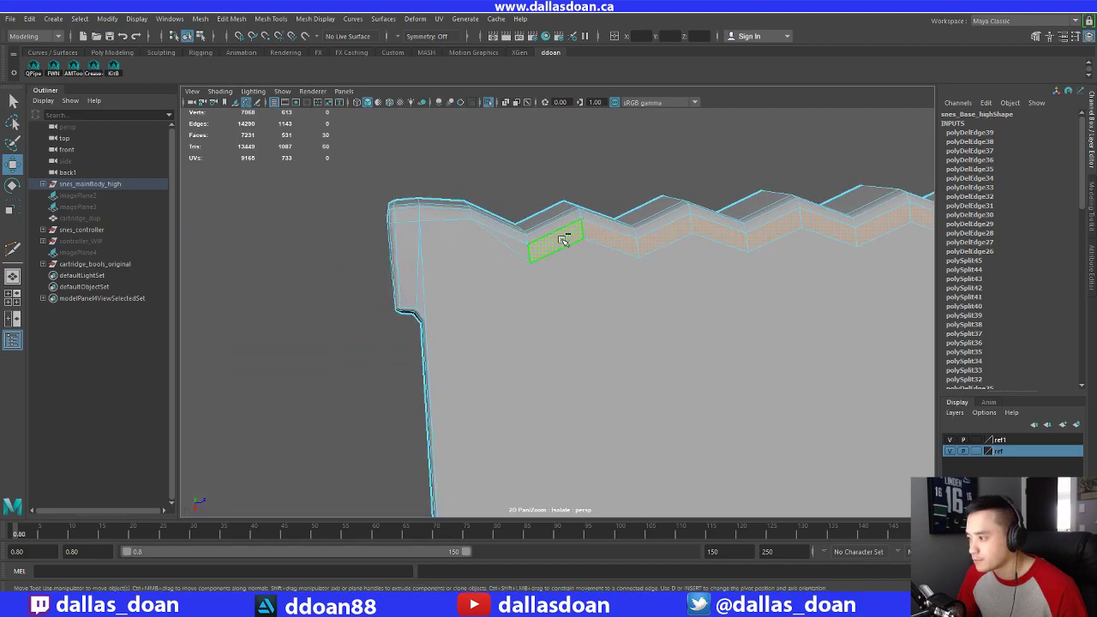
mouse_move(617, 232)
ctrl+right_down()
mouse_move(618, 194)
mouse_move(618, 222)
ctrl+right_up()
alt+drag(618, 222, 649, 244)
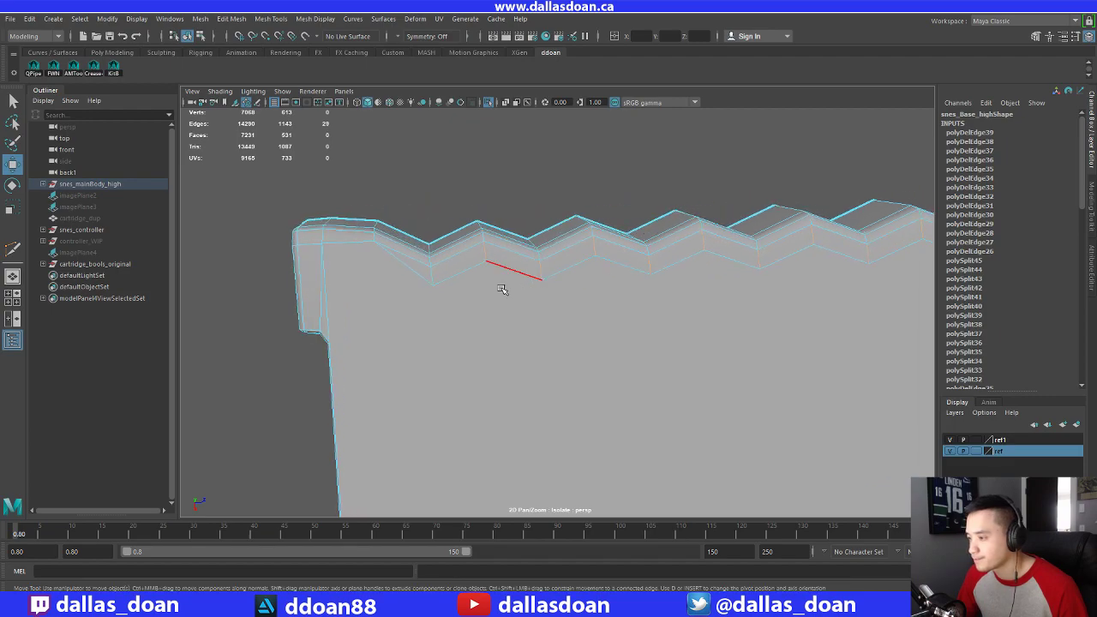
shift+right_click(577, 237)
shift+right_drag(578, 238, 645, 202)
alt+drag(663, 255, 588, 208)
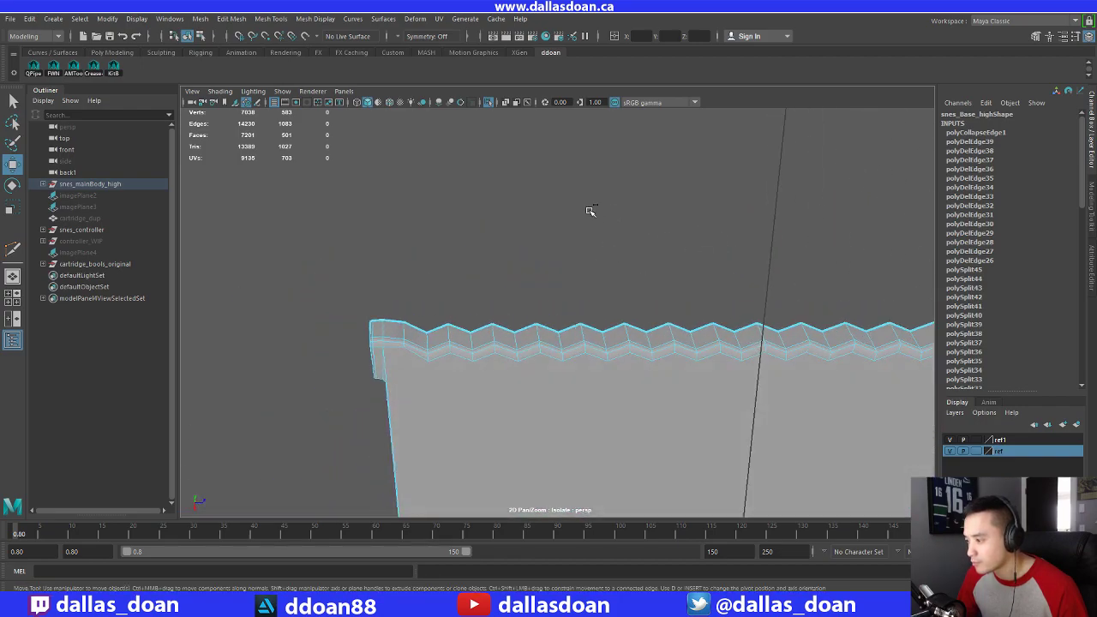
Undo the cross-edge collapse and repeat it on the same face strip
key(ctrl+z)
alt+right_drag(590, 209, 601, 228)
key(ctrl+z)
key(g)
Multi-Cut three straight edges between the inner border's low points, from the stepped corner to the third notch
alt+drag(599, 220, 608, 177)
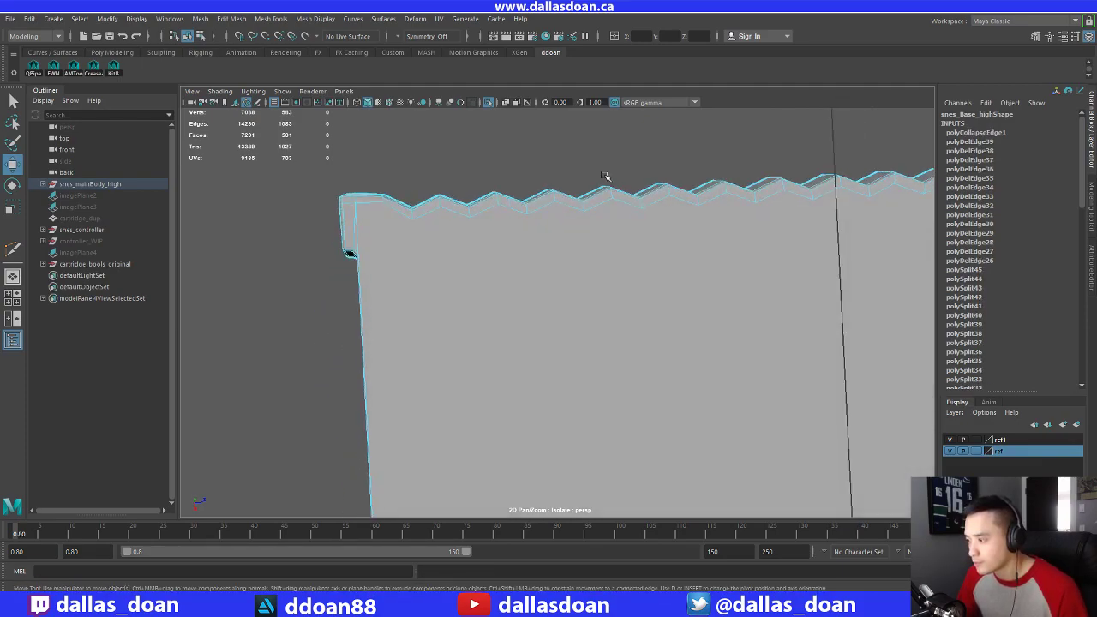
alt+right_drag(607, 176, 576, 230)
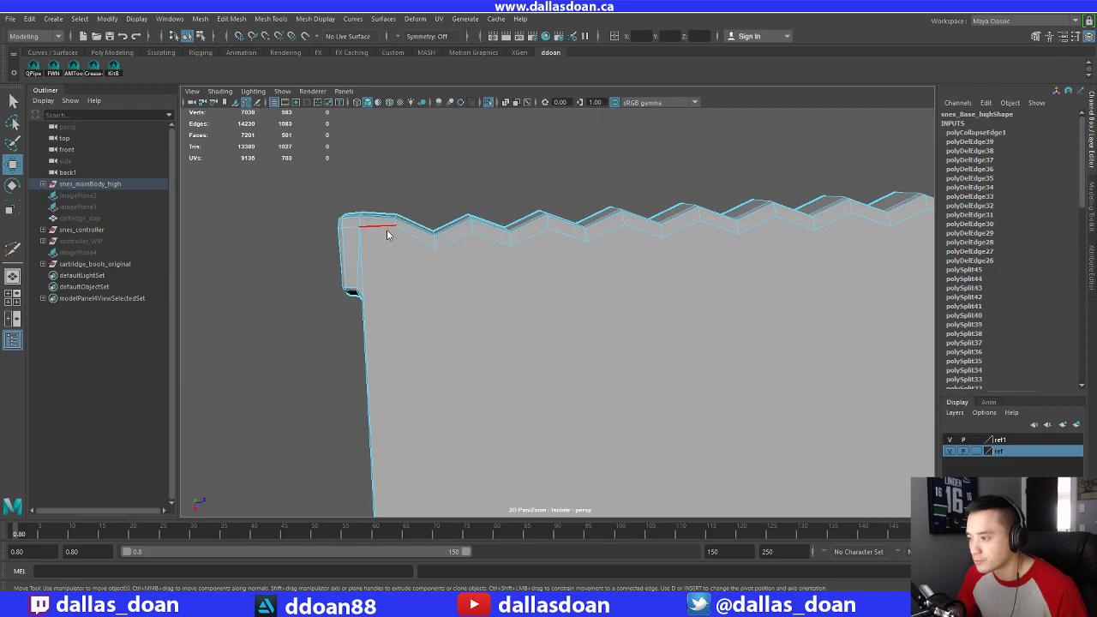
shift+right_drag(388, 232, 335, 235)
click(360, 227)
click(435, 249)
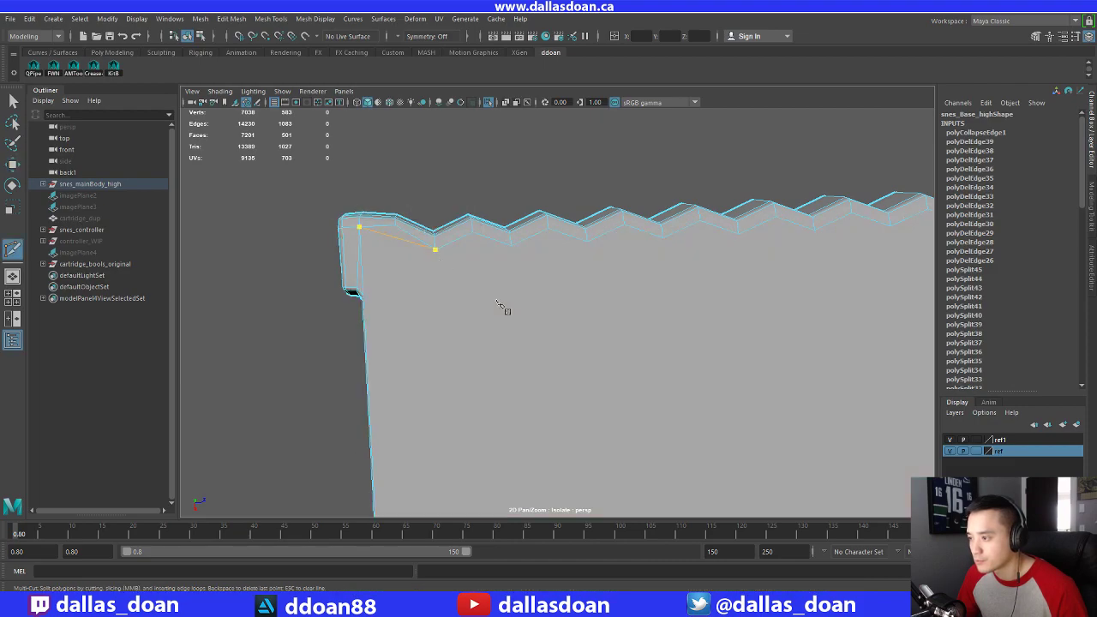
key(Return)
click(435, 250)
click(510, 246)
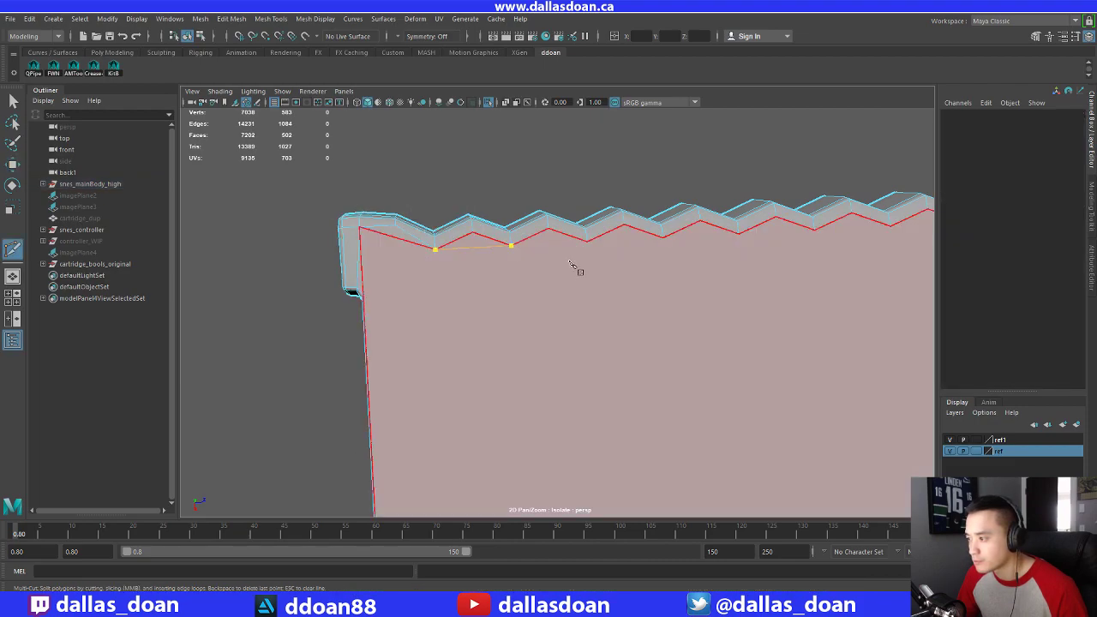
key(Return)
click(511, 246)
click(587, 240)
key(Return)
Cut two more straight edges bridging the inner scallops, from the third to the fifth notch
alt+middle_drag(657, 282, 530, 254)
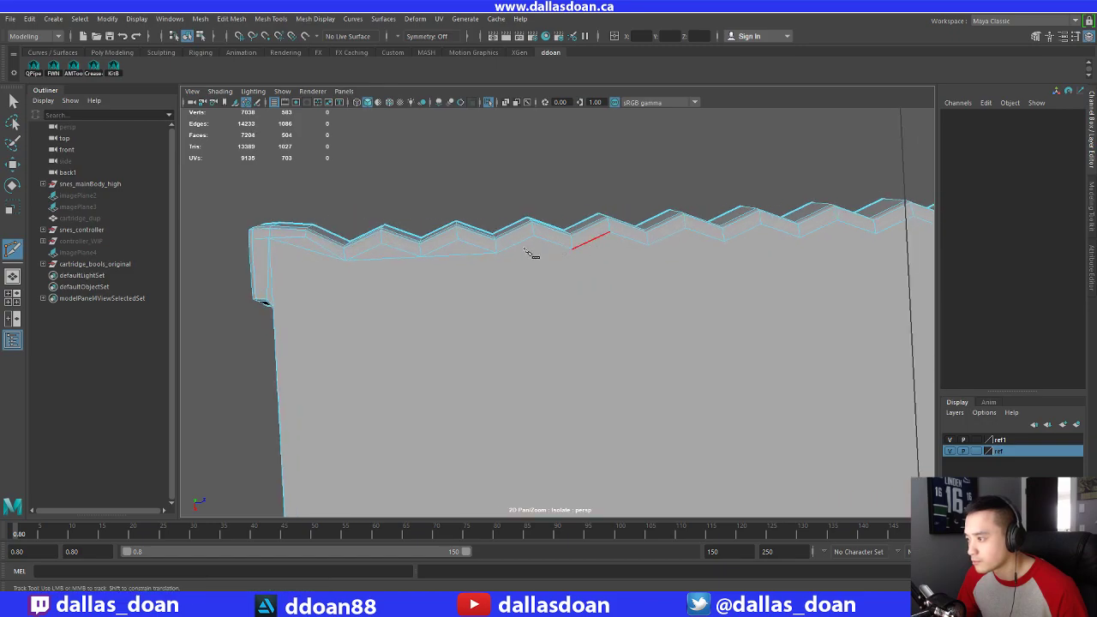
click(506, 247)
click(571, 247)
key(Return)
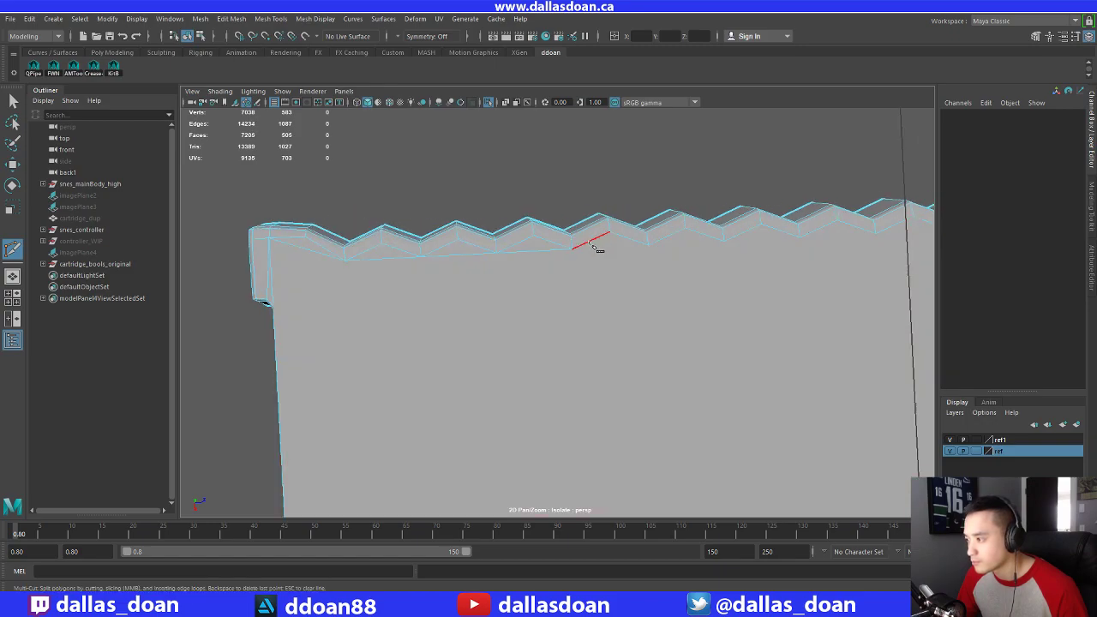
click(572, 248)
click(644, 241)
alt+middle_drag(710, 277, 582, 264)
key(Return)
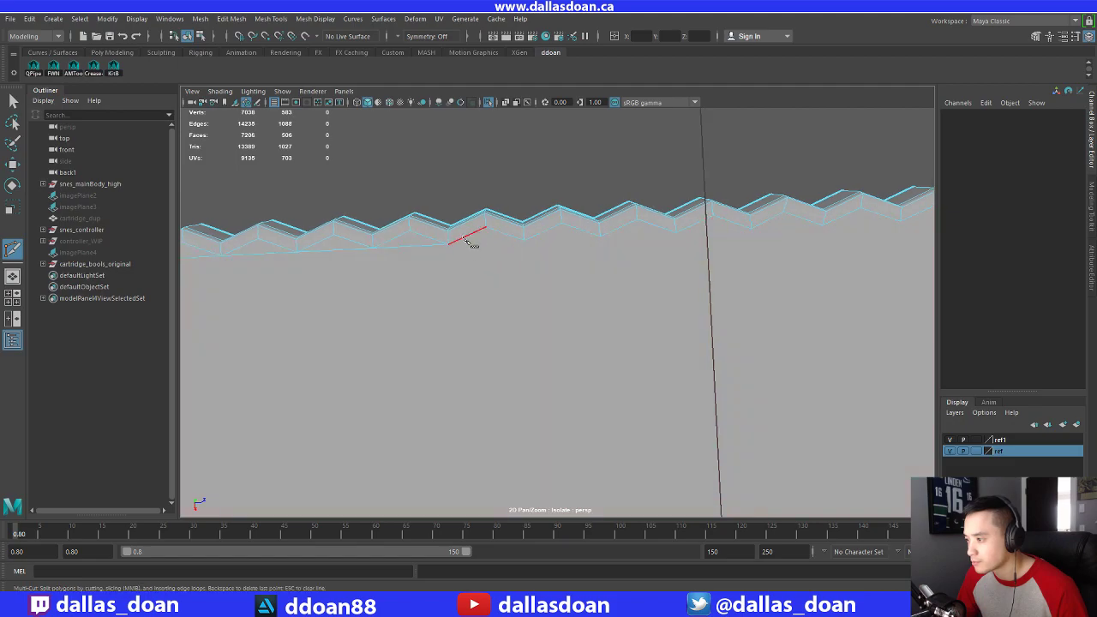
Cut the next two bridging edges between the inner notches, from the fifth to the seventh notch
click(448, 245)
click(505, 234)
key(BackSpace)
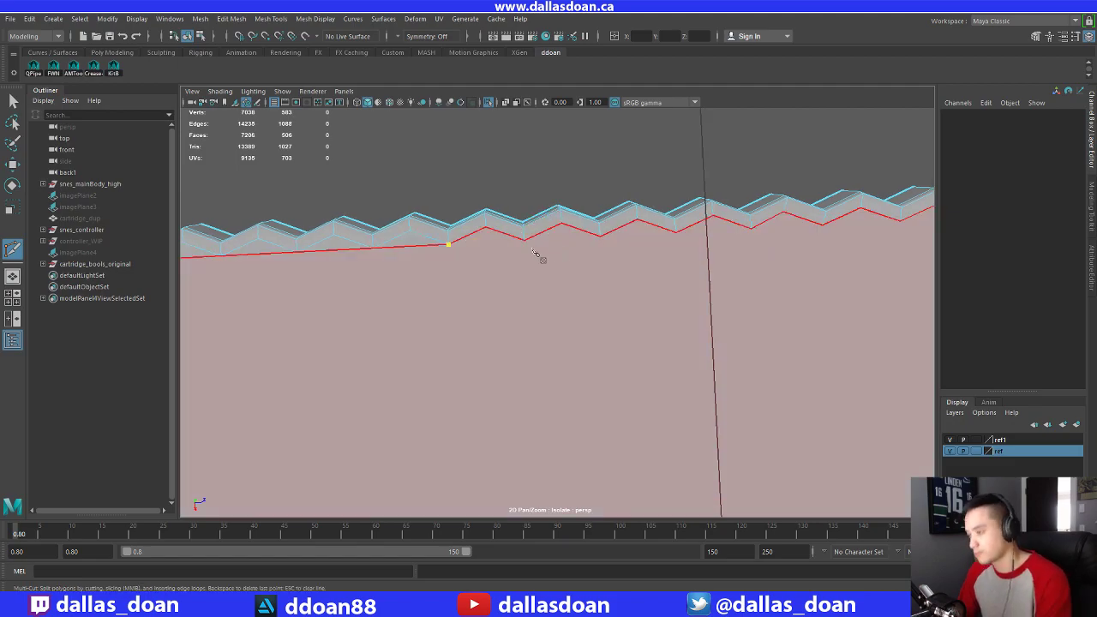
click(521, 240)
key(Return)
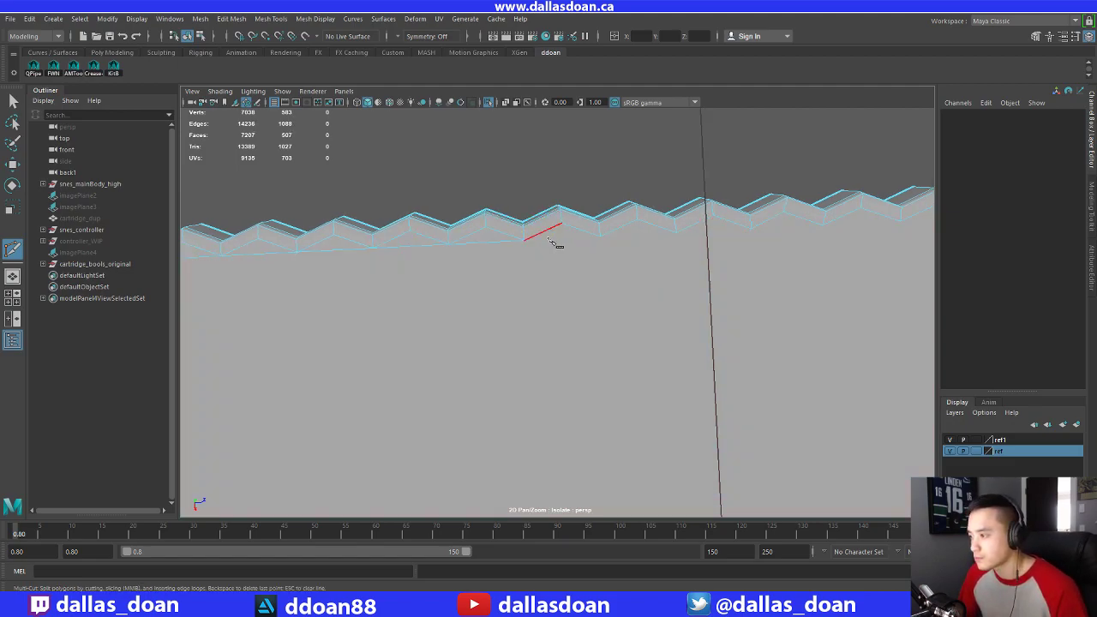
click(523, 240)
click(597, 235)
key(Return)
Cut three bridging edges between the inner notches on both sides of the grid axis
alt+middle_drag(661, 233, 473, 249)
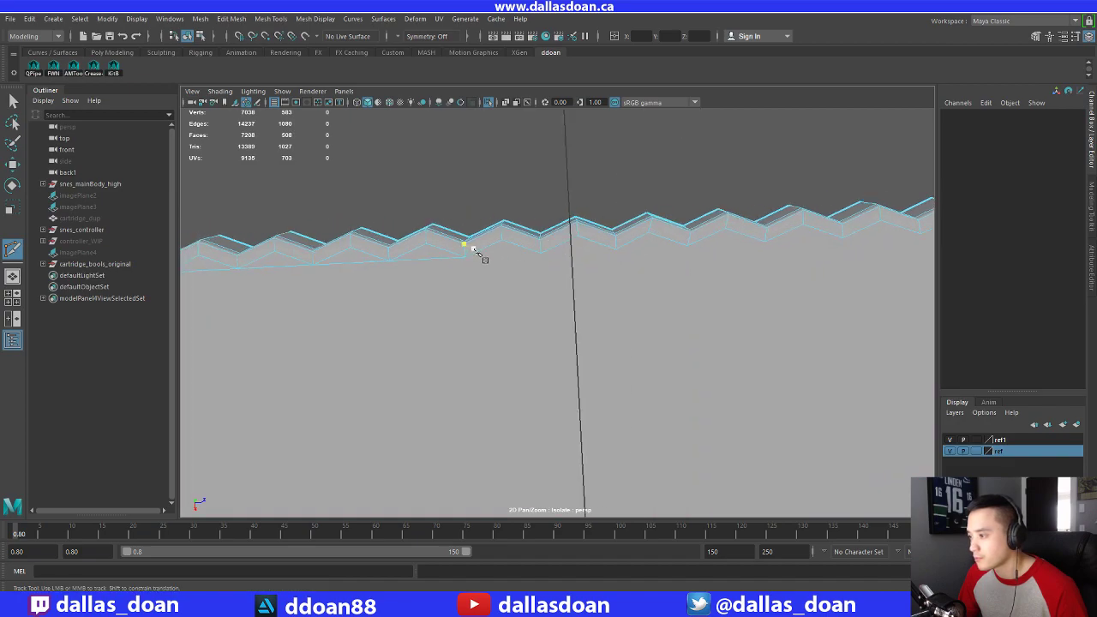
click(538, 256)
key(Return)
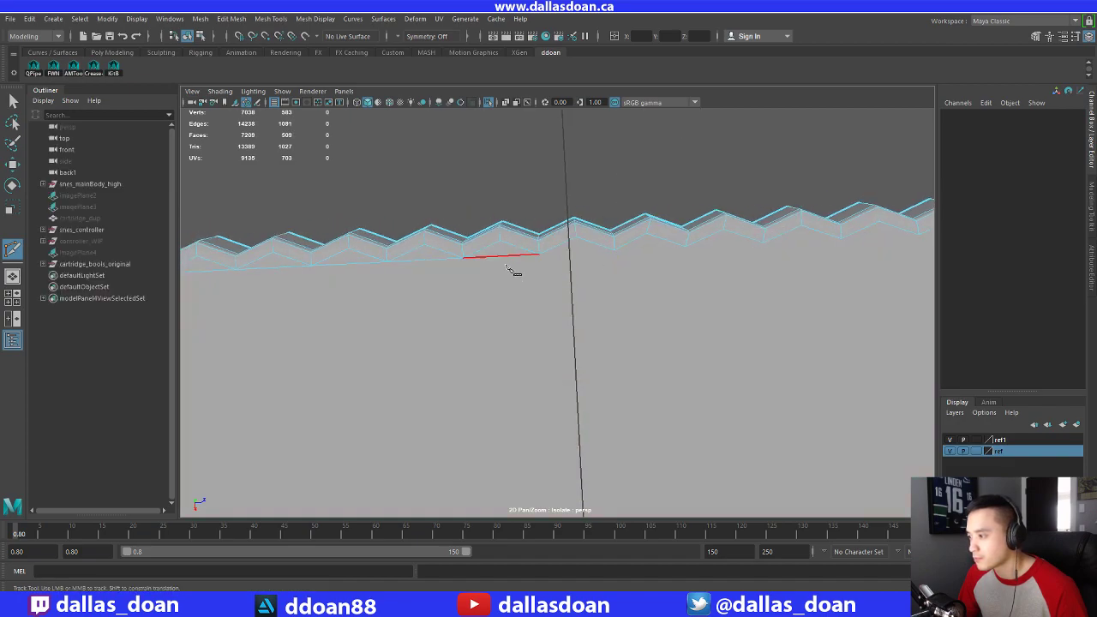
click(539, 255)
alt+middle_drag(664, 238, 571, 259)
click(522, 271)
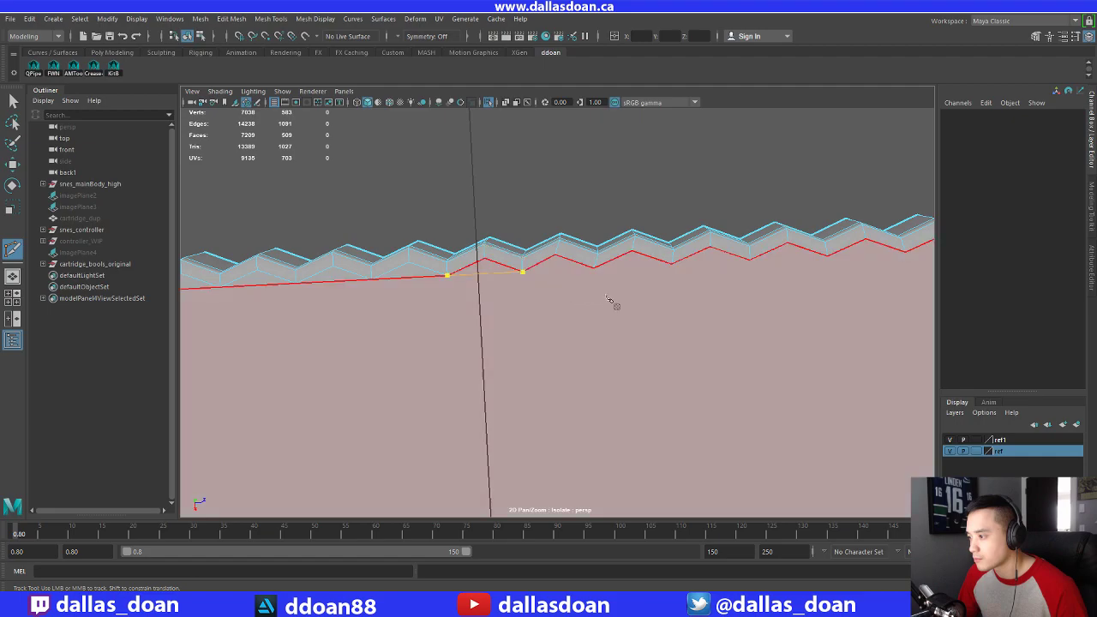
right_click(612, 303)
alt+middle_drag(612, 303, 586, 281)
click(497, 249)
click(567, 246)
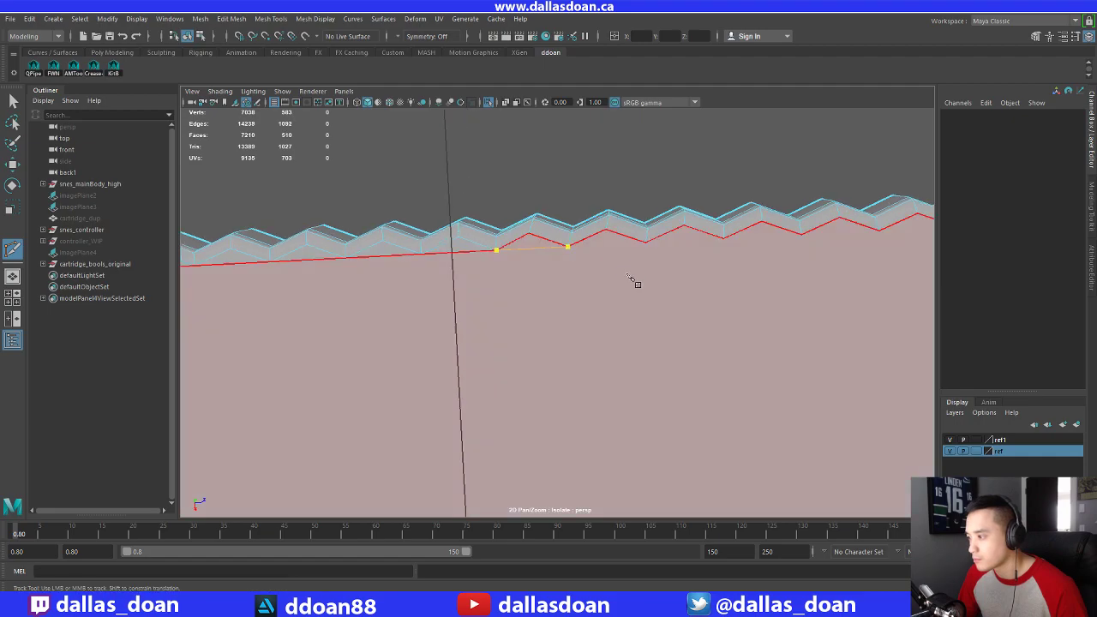
right_click(631, 276)
Cut three more bridging edges between the inner notches beyond the grid axis, heading for the rounded corner
alt+middle_drag(666, 253, 504, 237)
key(Return)
click(502, 245)
key(Return)
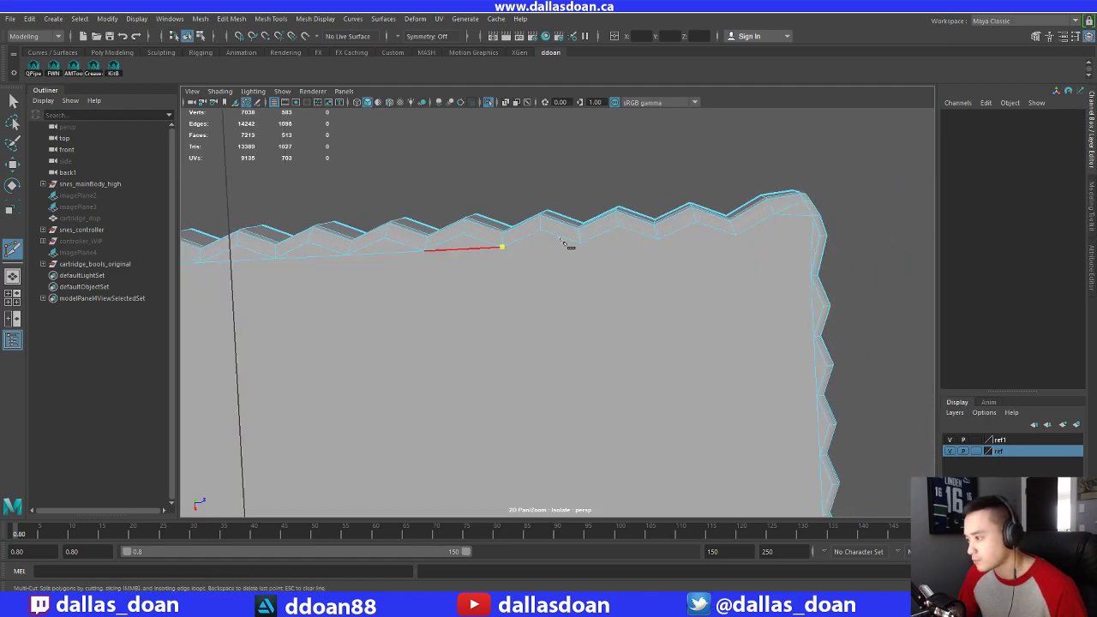
click(579, 235)
key(Return)
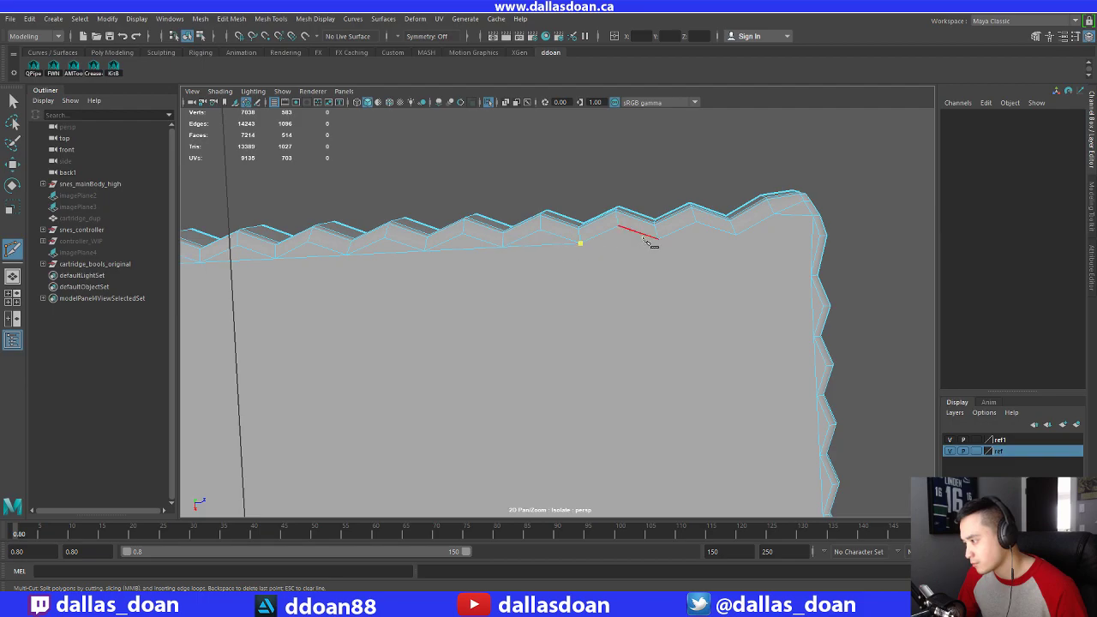
Cut the last bridging edges of this border, ending at the inner vertex of the rounded corner
click(648, 242)
key(Return)
alt+middle_drag(688, 237, 551, 252)
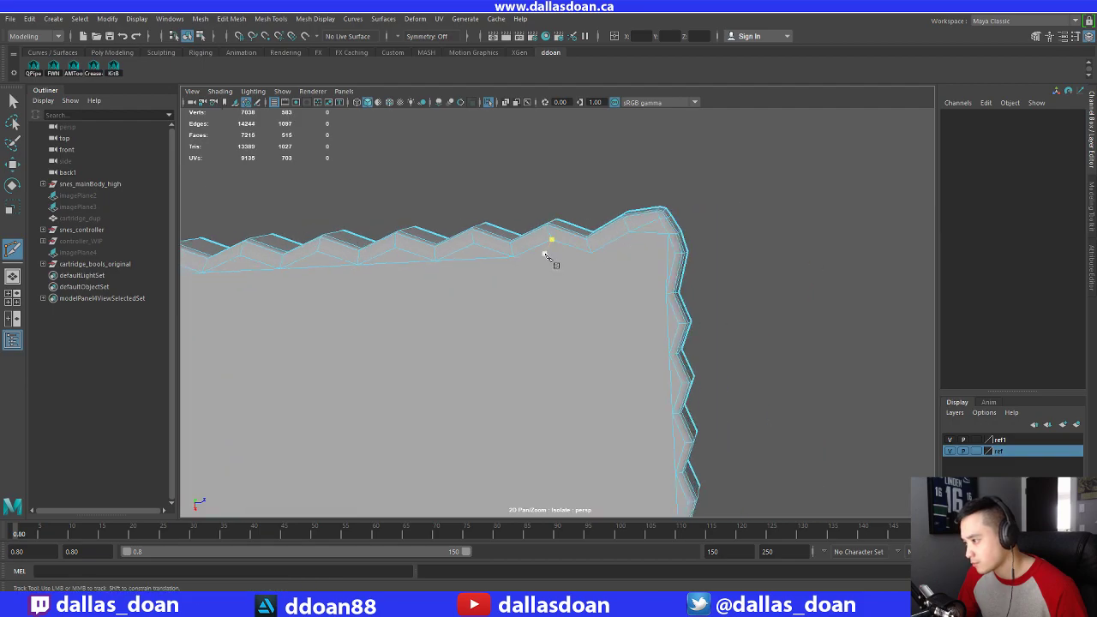
click(591, 253)
right_click(592, 253)
click(629, 232)
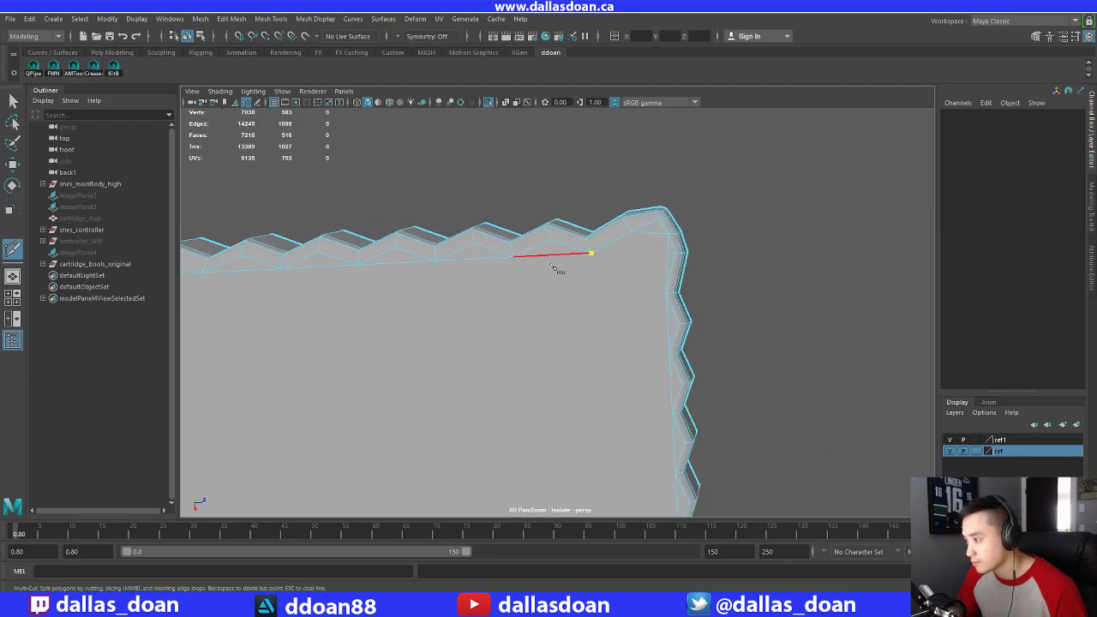
Cut a diagonal edge across the stepped corner, from its inner step vertex to the border's first notch
alt+right_drag(587, 298, 471, 338)
alt+middle_drag(471, 338, 629, 254)
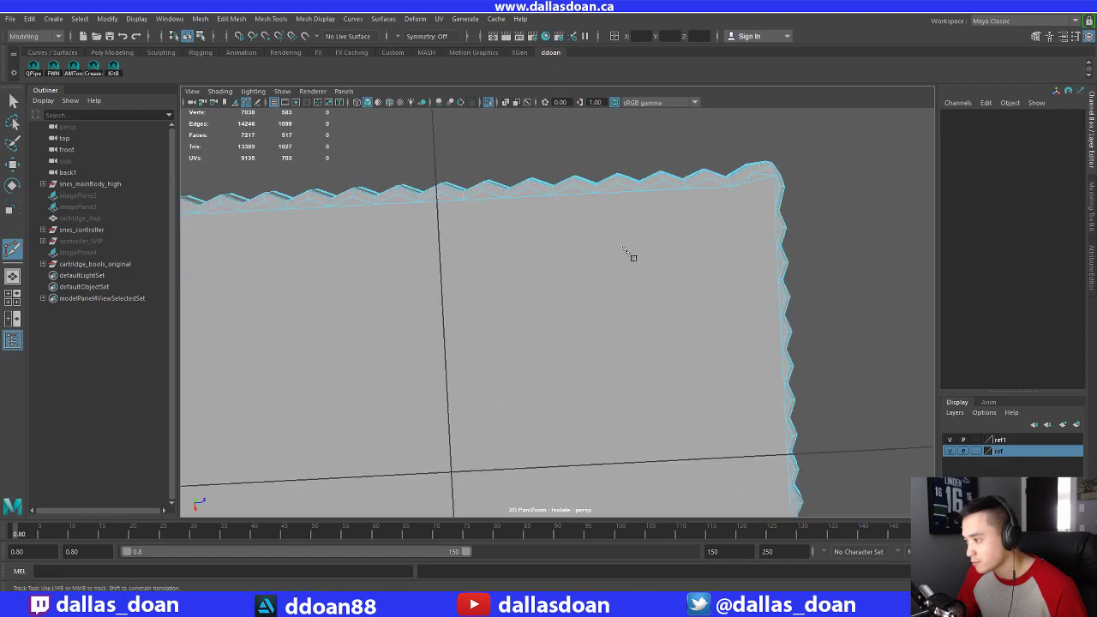
alt+right_drag(628, 254, 488, 289)
alt+middle_drag(488, 290, 608, 254)
alt+drag(509, 265, 603, 257)
alt+right_drag(420, 255, 545, 280)
click(511, 223)
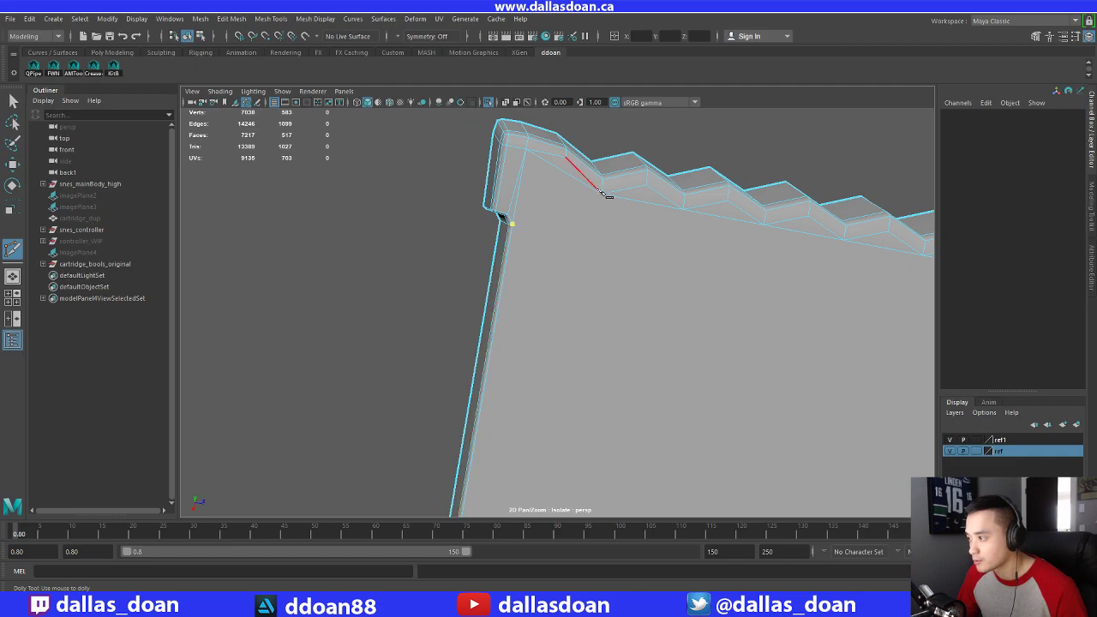
click(600, 195)
right_click(626, 252)
Cut a diagonal edge across the rounded corner, joining the nearest inner notches of the two adjoining scalloped borders
alt+drag(507, 246, 562, 237)
alt+right_drag(562, 237, 497, 241)
alt+drag(576, 239, 677, 215)
alt+middle_drag(600, 238, 411, 279)
alt+right_drag(411, 279, 351, 274)
click(568, 235)
alt+drag(592, 280, 514, 205)
alt+right_drag(514, 206, 541, 257)
alt+middle_drag(524, 296, 519, 262)
alt+middle_drag(480, 186, 488, 214)
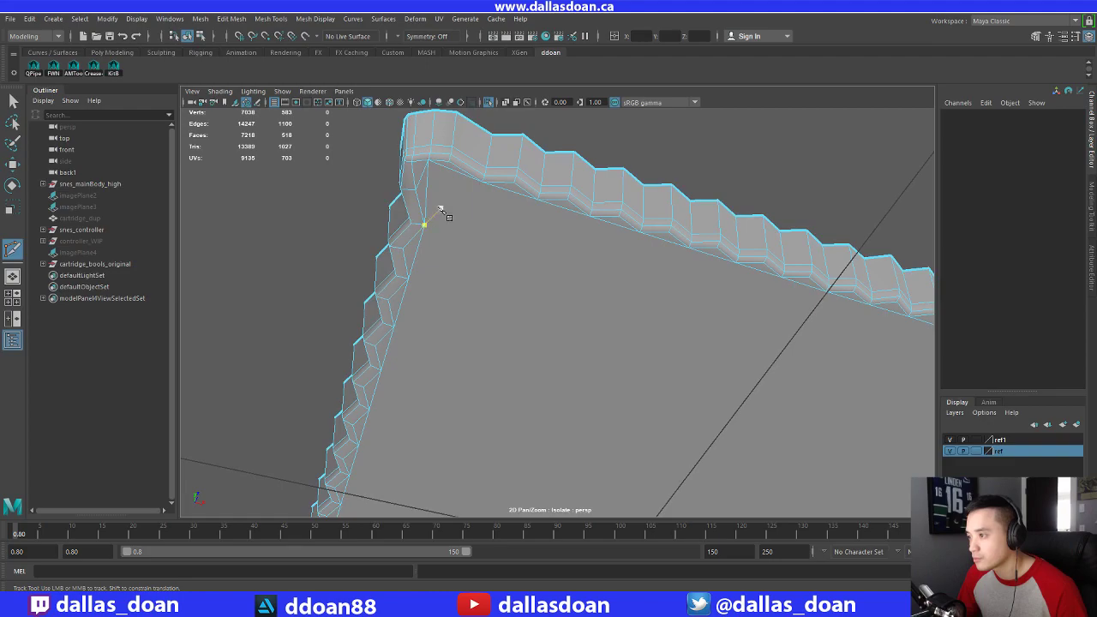
click(478, 181)
right_click(551, 223)
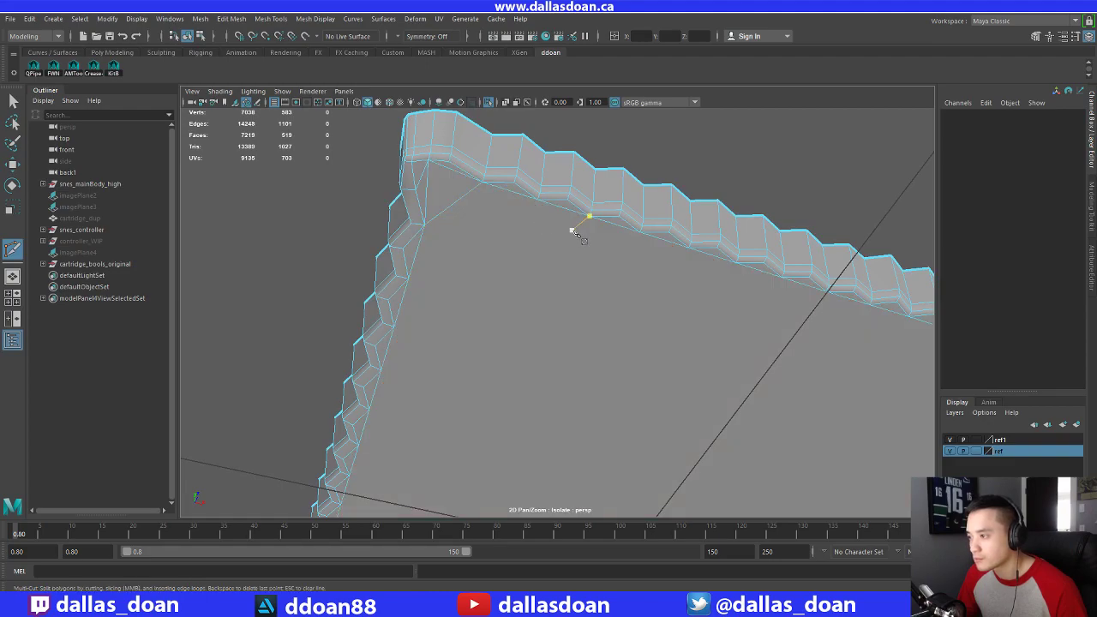
Examine the short scalloped border and the point where it steps down into the straight edge
alt+drag(572, 232, 495, 243)
alt+middle_drag(810, 154, 562, 239)
alt+drag(563, 242, 565, 271)
alt+middle_drag(729, 219, 671, 220)
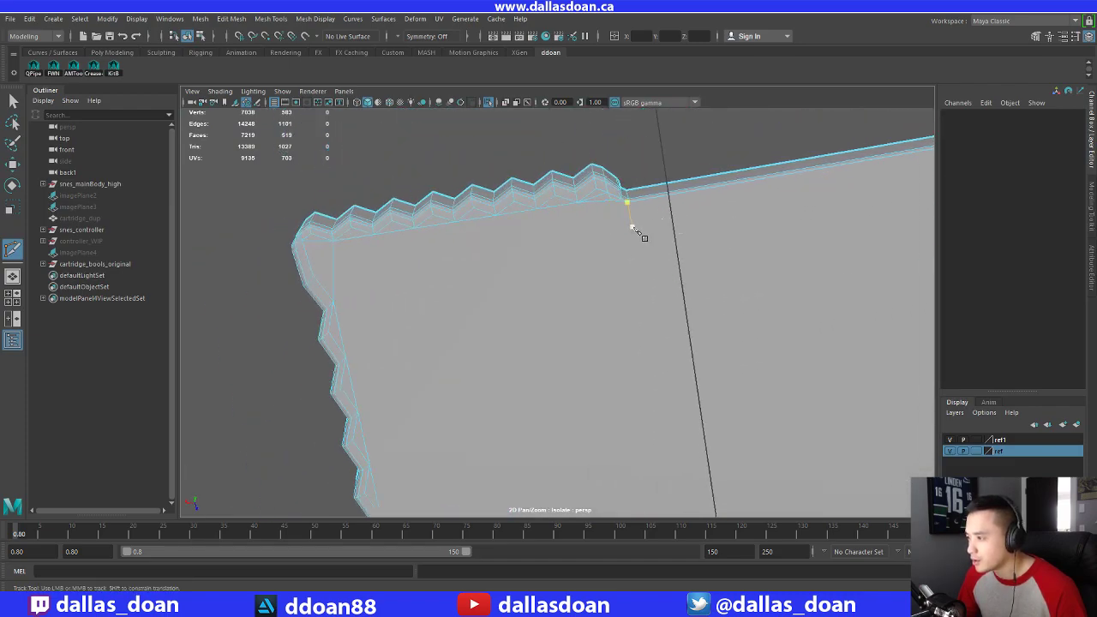
alt+right_drag(631, 228, 656, 233)
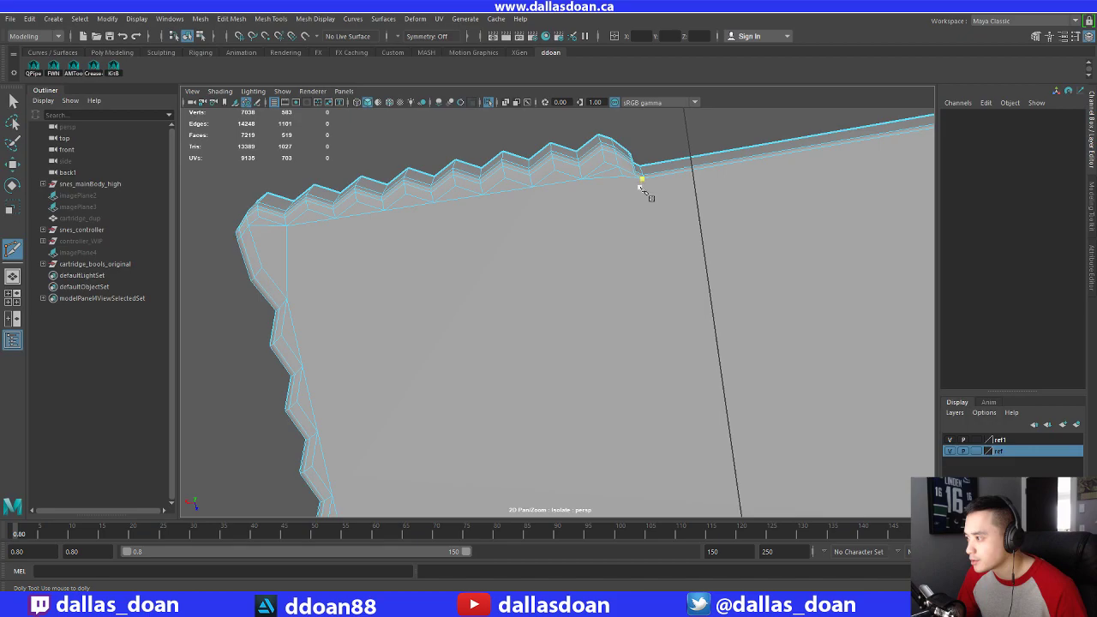
alt+middle_drag(640, 188, 621, 246)
alt+drag(588, 257, 592, 198)
alt+middle_drag(595, 190, 630, 230)
scroll(619, 237, down, 3)
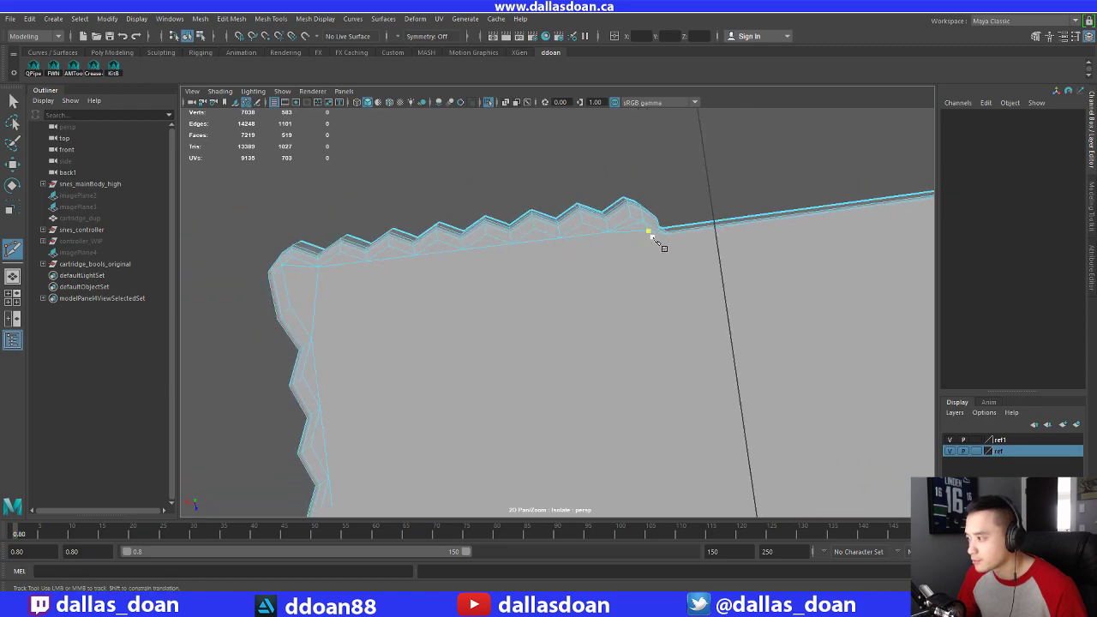
Cut a long edge across the large flat face, joining the full scalloped end border to the short scalloped border opposite
scroll(432, 283, down, 4)
alt+middle_drag(527, 353, 541, 267)
alt+drag(541, 268, 522, 254)
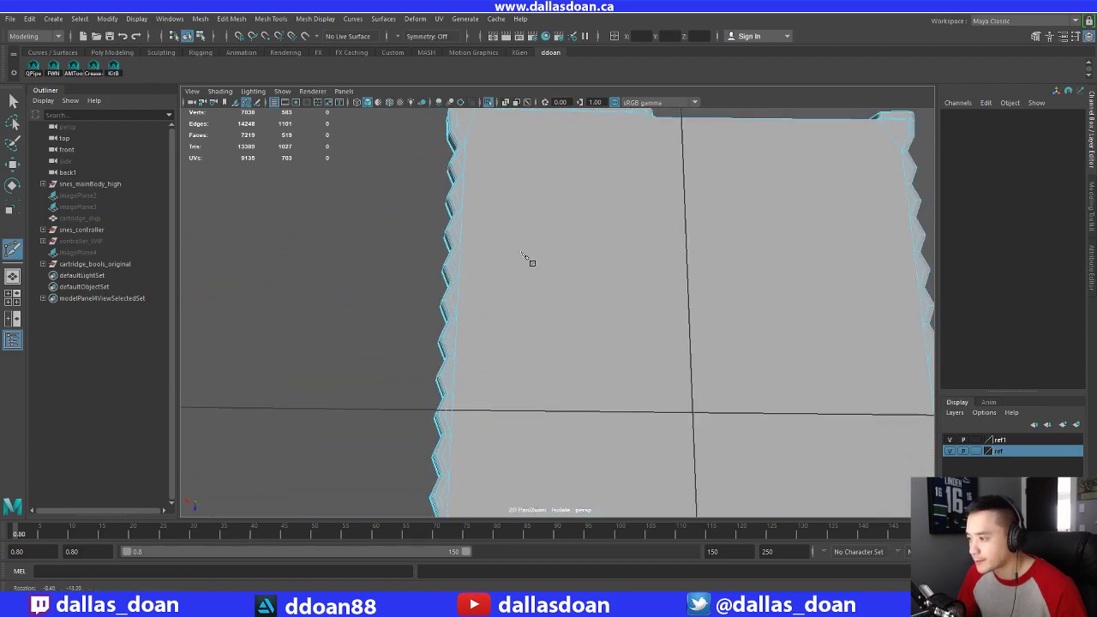
scroll(520, 255, down, 4)
mouse_move(522, 261)
alt+middle_down()
mouse_move(532, 236)
mouse_move(534, 252)
alt+middle_up()
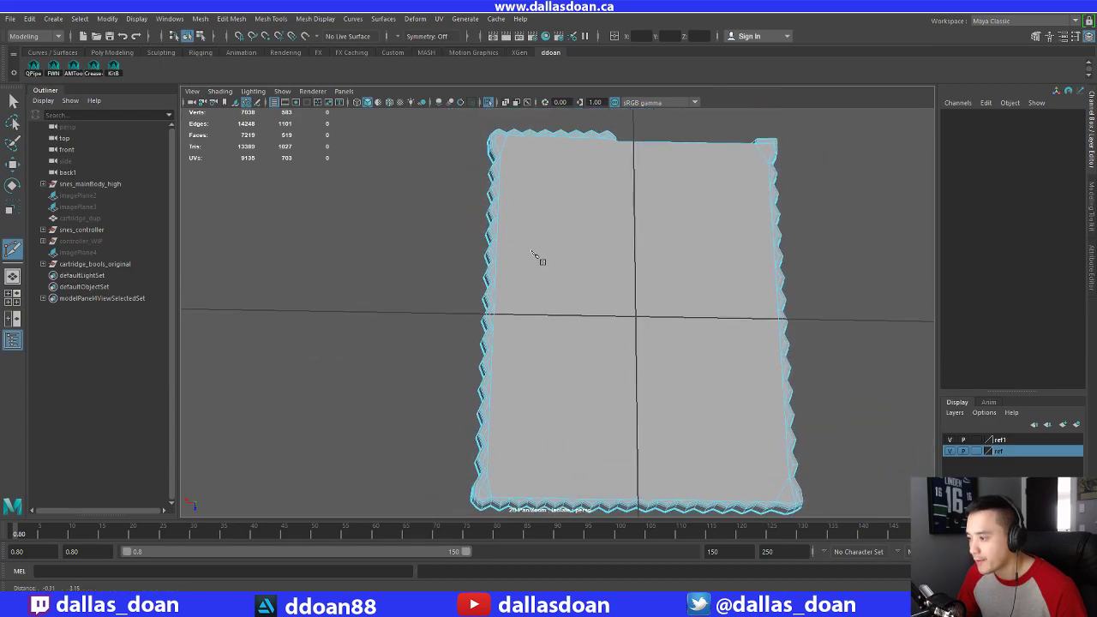
middle_drag(539, 259, 525, 189)
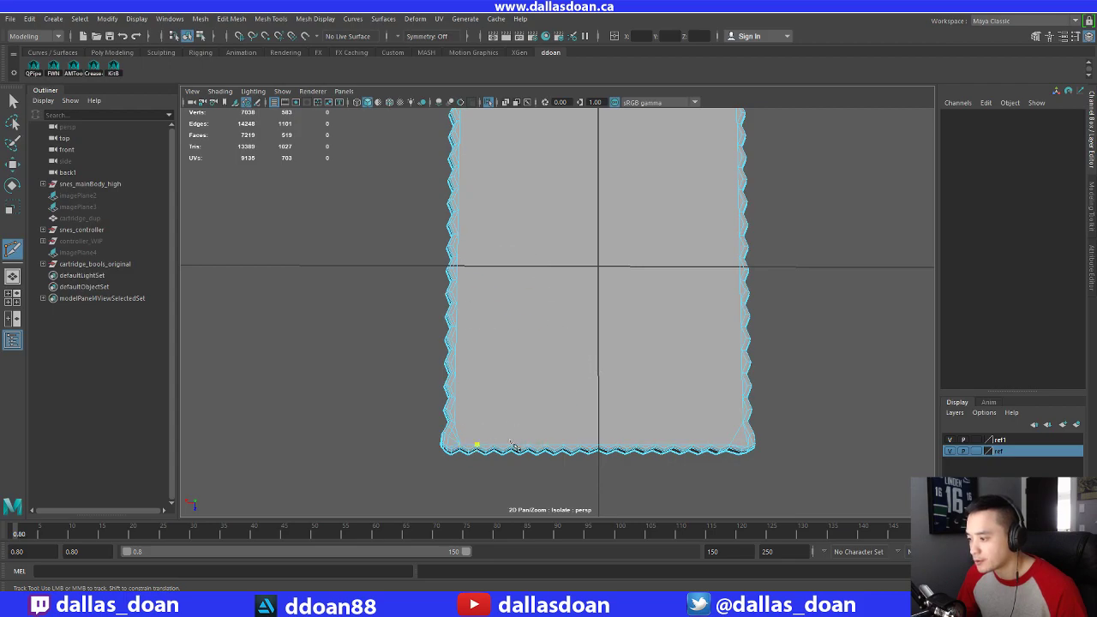
alt+middle_drag(519, 270, 511, 447)
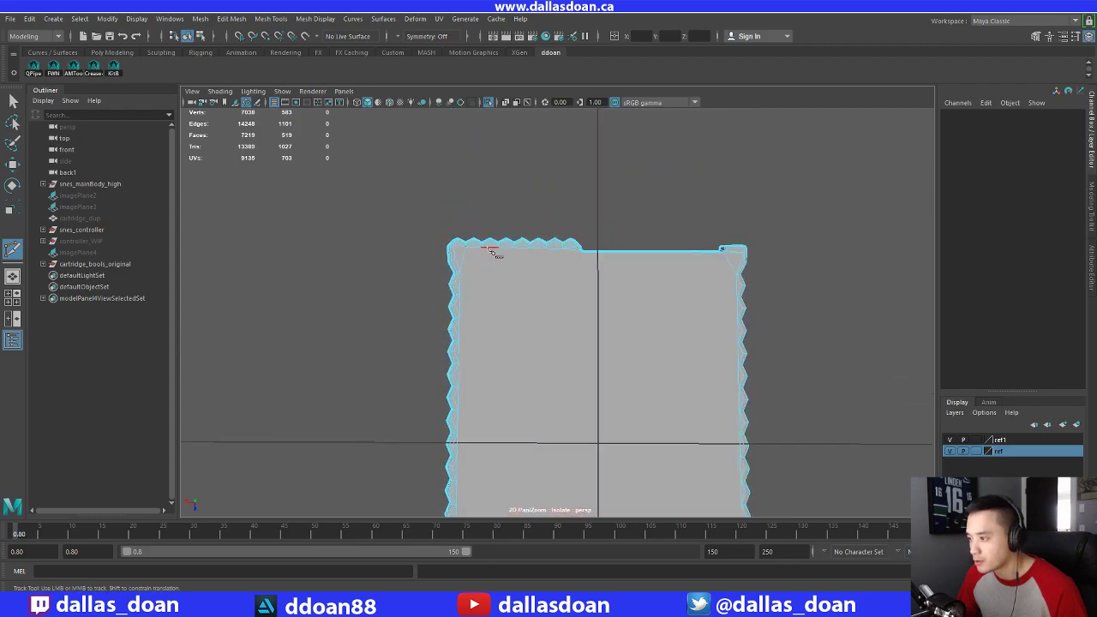
key(Return)
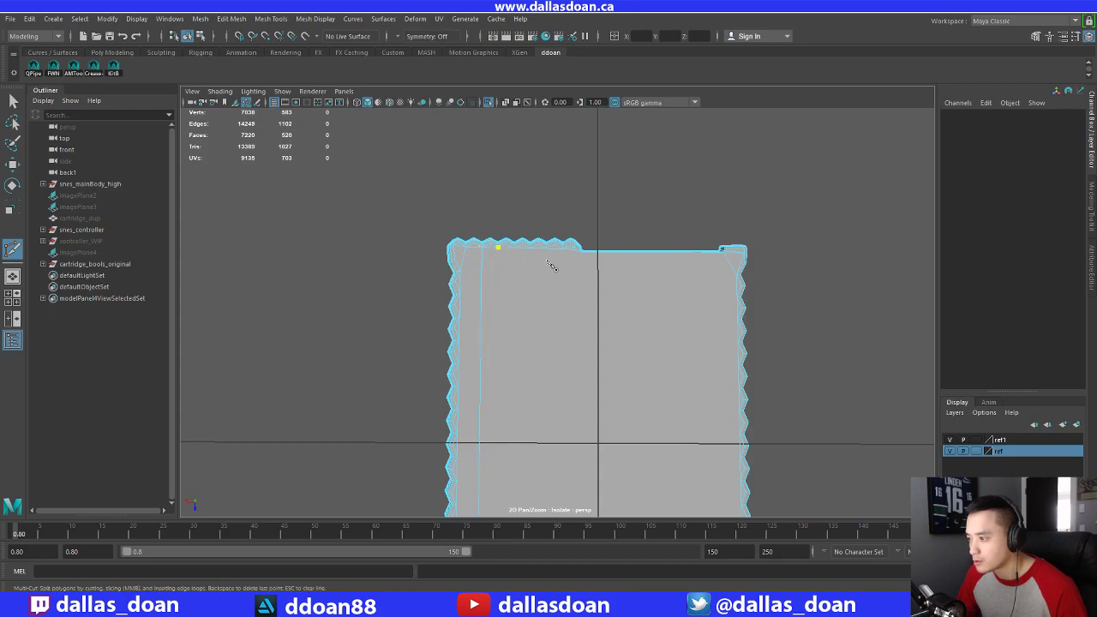
Cut a second long edge across the large flat face, joining the next notches of the full end border and the short scalloped border
alt+middle_drag(571, 429, 542, 294)
alt+middle_drag(473, 489, 507, 327)
alt+right_drag(507, 327, 627, 408)
alt+middle_drag(358, 323, 440, 338)
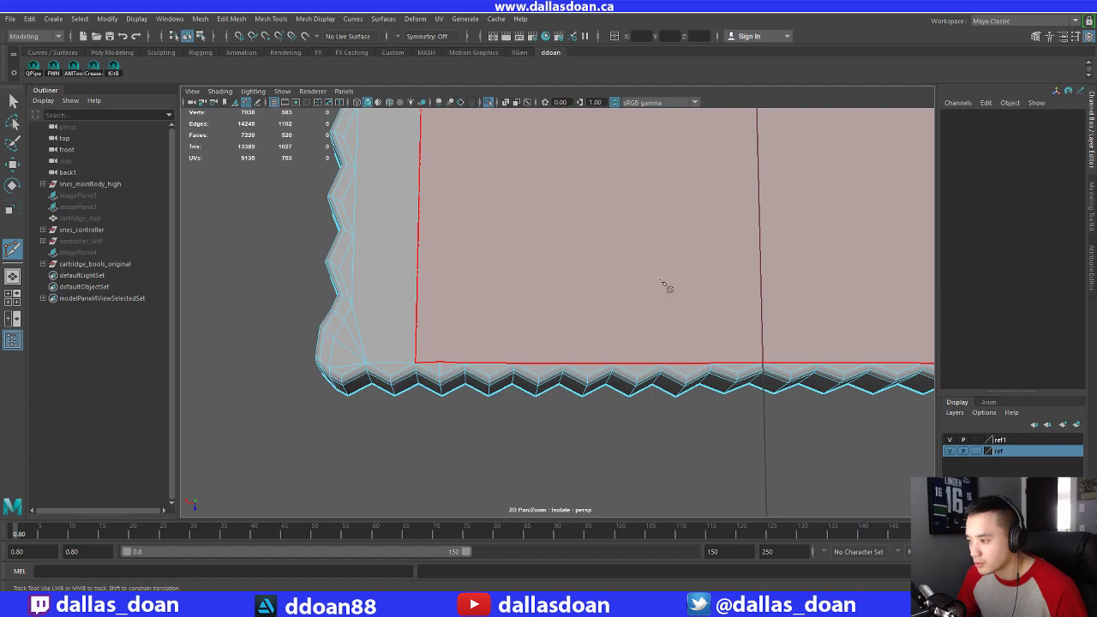
key(backslash)
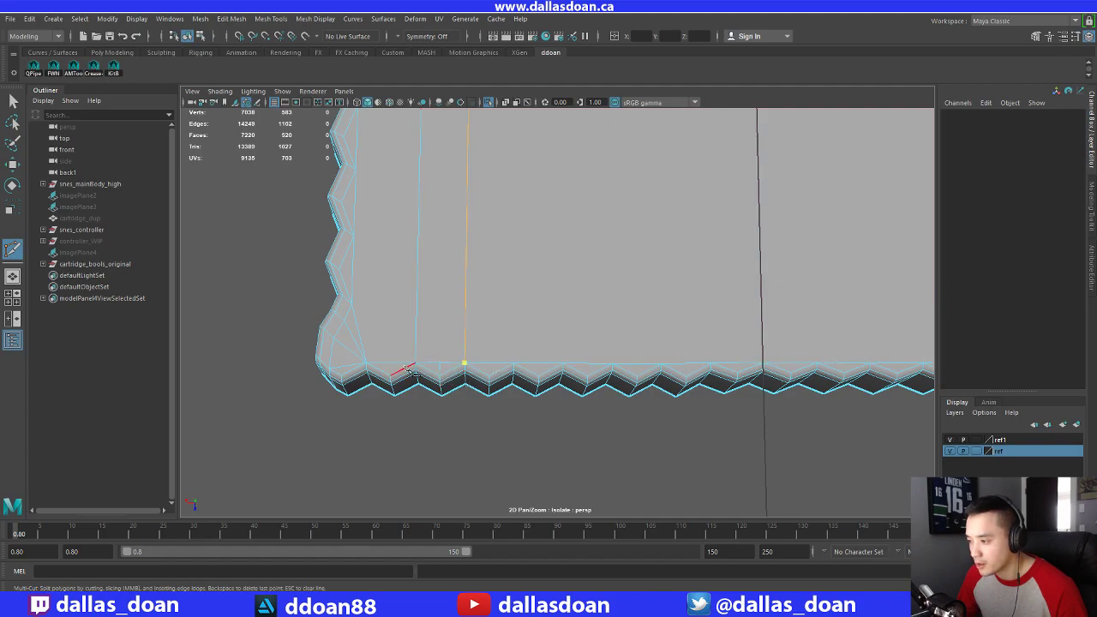
alt+middle_drag(582, 171, 596, 514)
alt+right_drag(596, 514, 603, 332)
right_click(617, 327)
alt+middle_drag(627, 411, 589, 285)
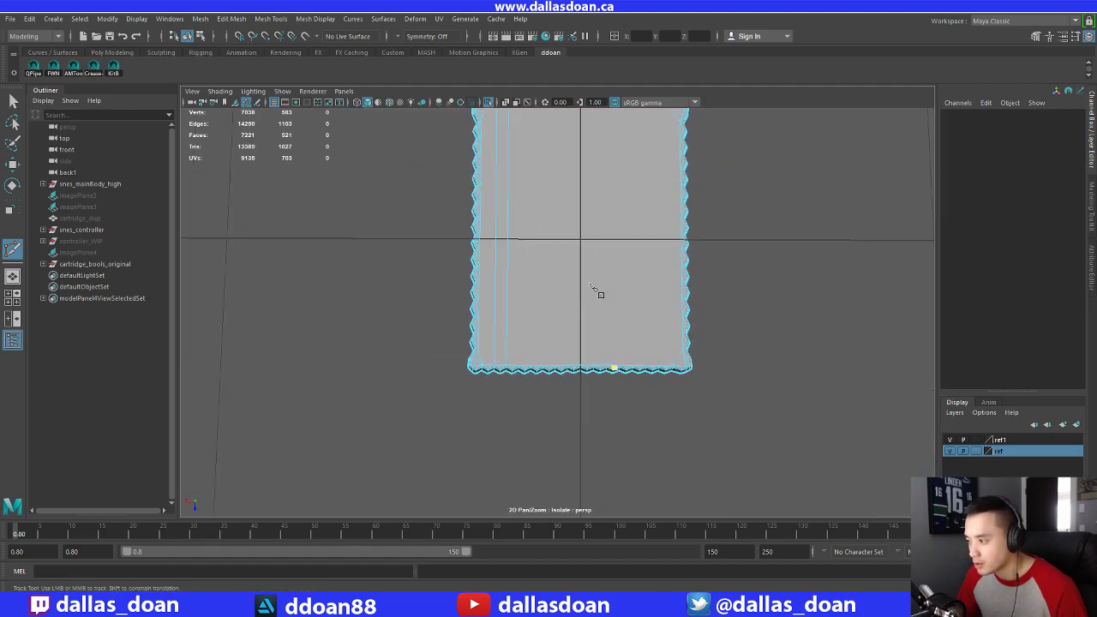
Delete the short leftover edge on the full scalloped end border between the ends of the two long cuts
alt+right_drag(589, 285, 547, 351)
alt+middle_drag(546, 351, 590, 289)
alt+right_drag(590, 288, 513, 356)
alt+middle_drag(512, 357, 578, 299)
alt+right_drag(578, 299, 623, 325)
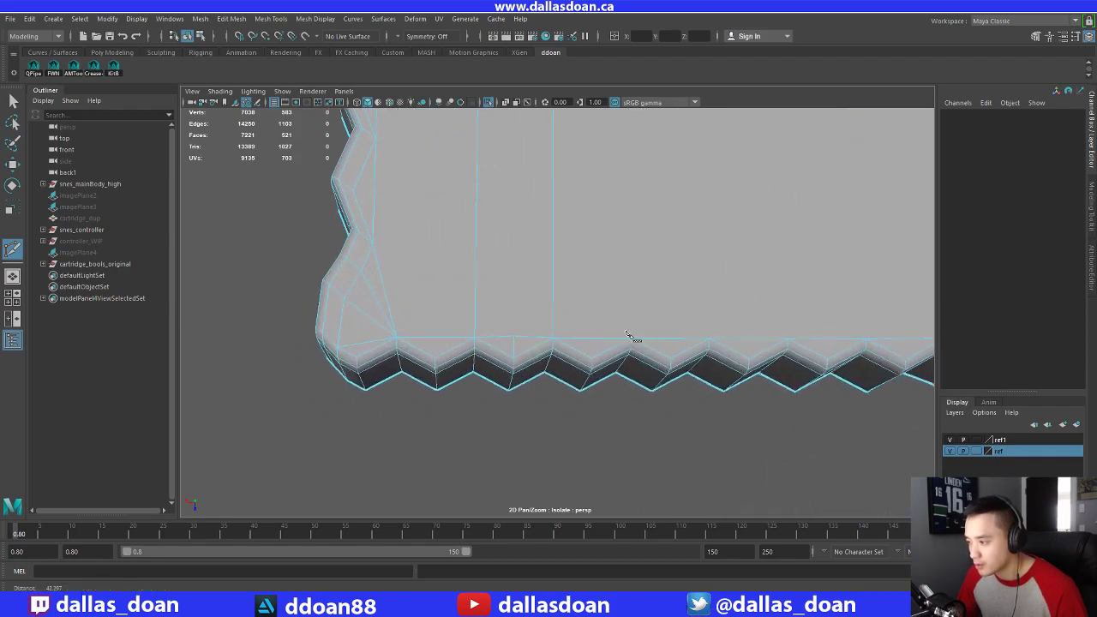
right_drag(508, 276, 505, 246)
click(513, 345)
shift+right_click(614, 263)
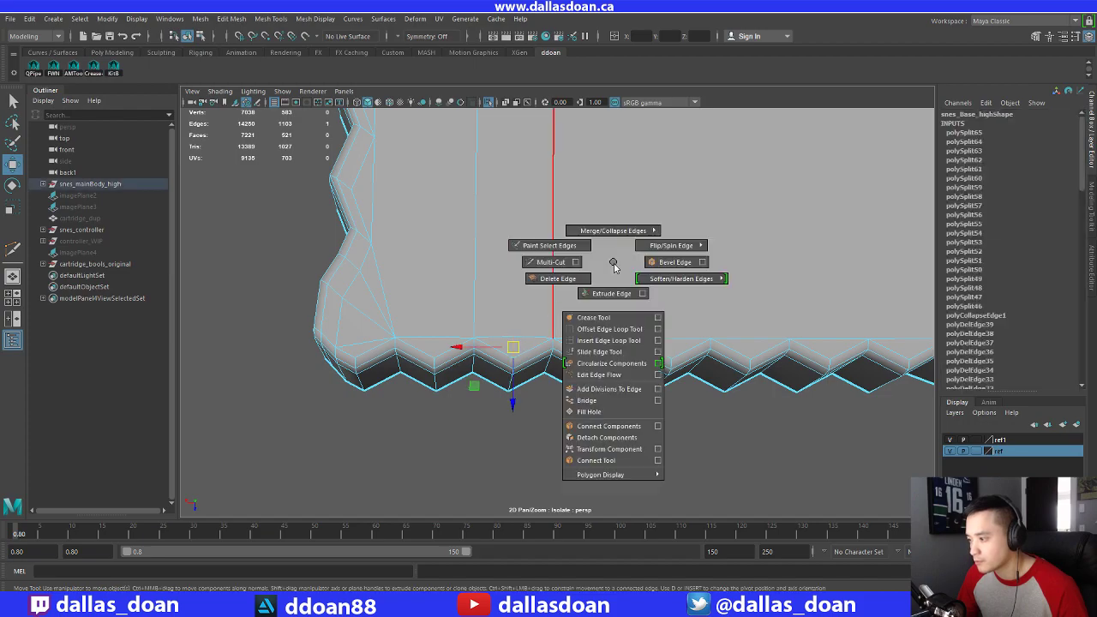
shift+right_drag(613, 266, 557, 279)
Cut a third long edge across the flat face between the next pair of facing notches on the short and full scalloped borders
scroll(563, 262, down, 5)
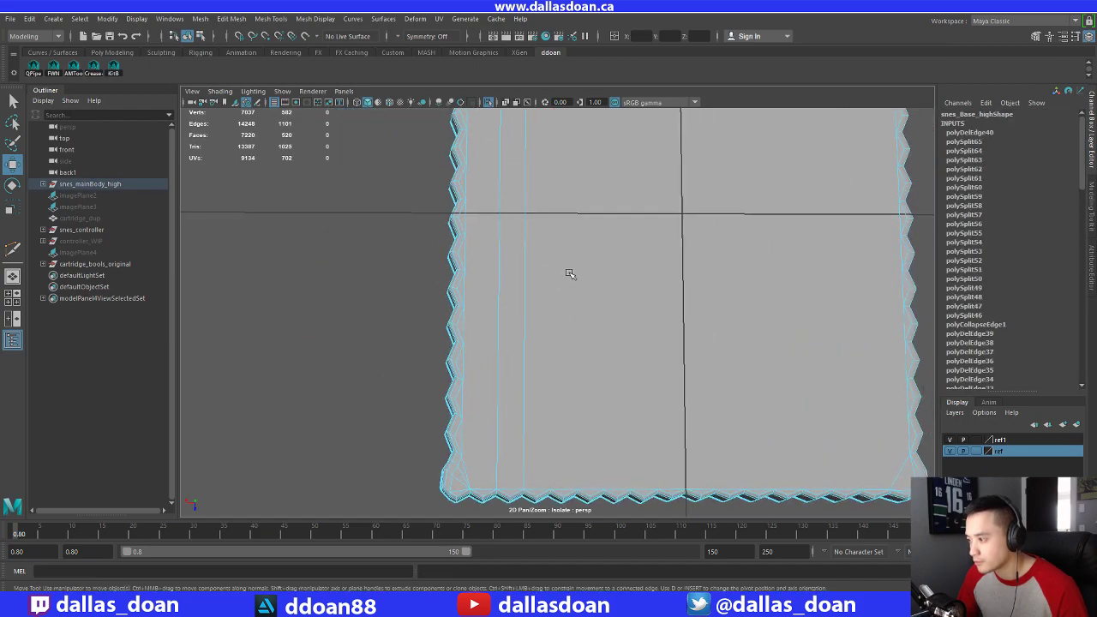
scroll(551, 293, down, 4)
scroll(536, 281, up, 3)
shift+right_drag(521, 220, 506, 183)
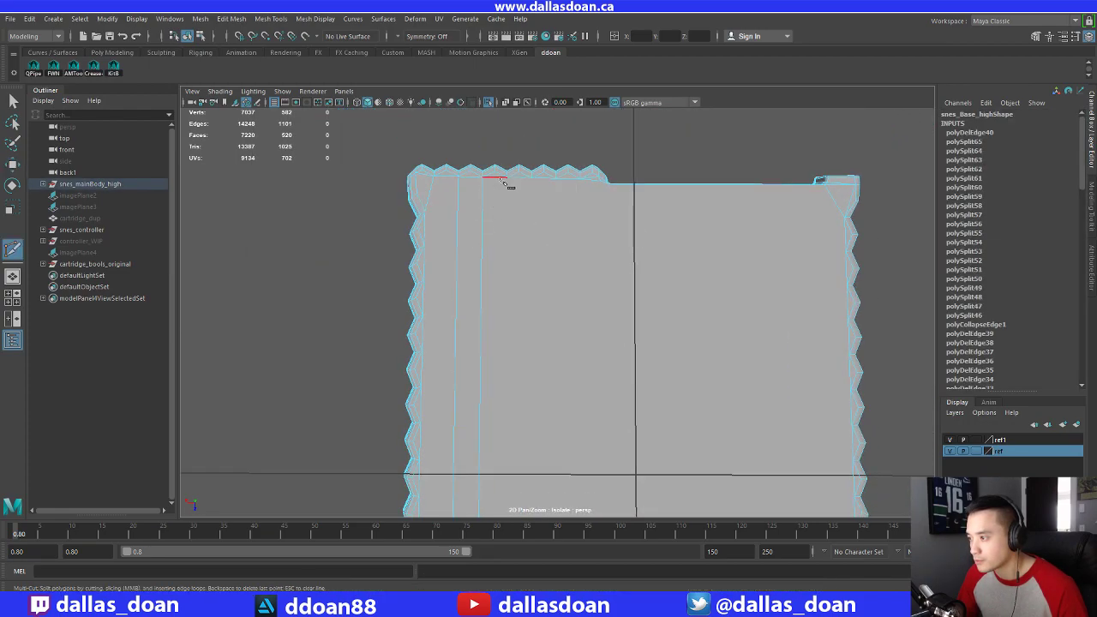
alt+middle_drag(569, 428, 532, 119)
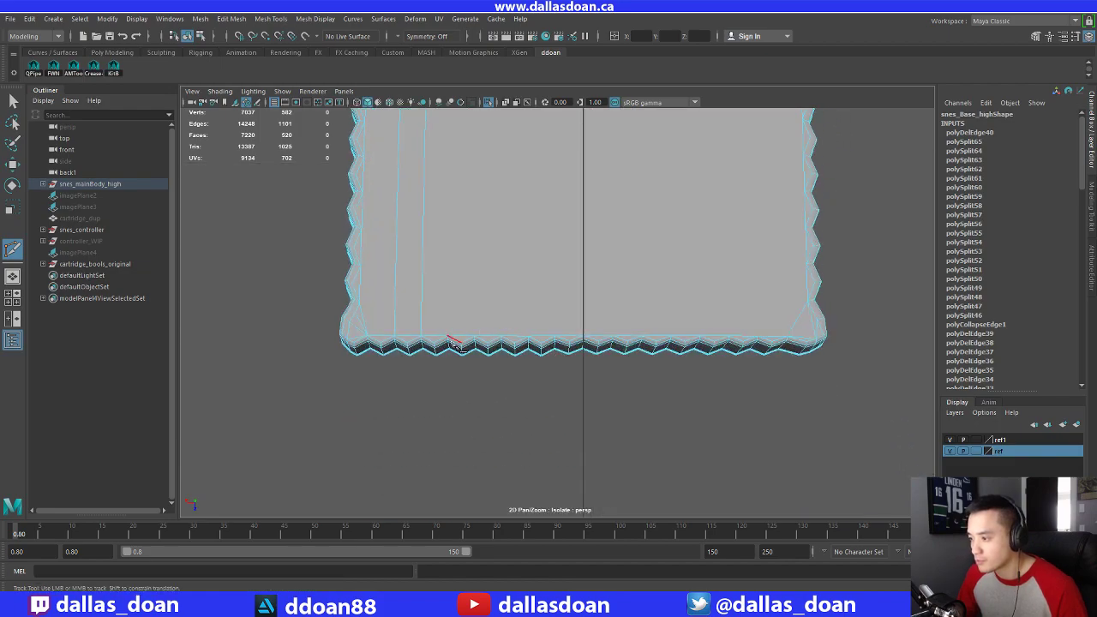
right_click(421, 322)
click(501, 335)
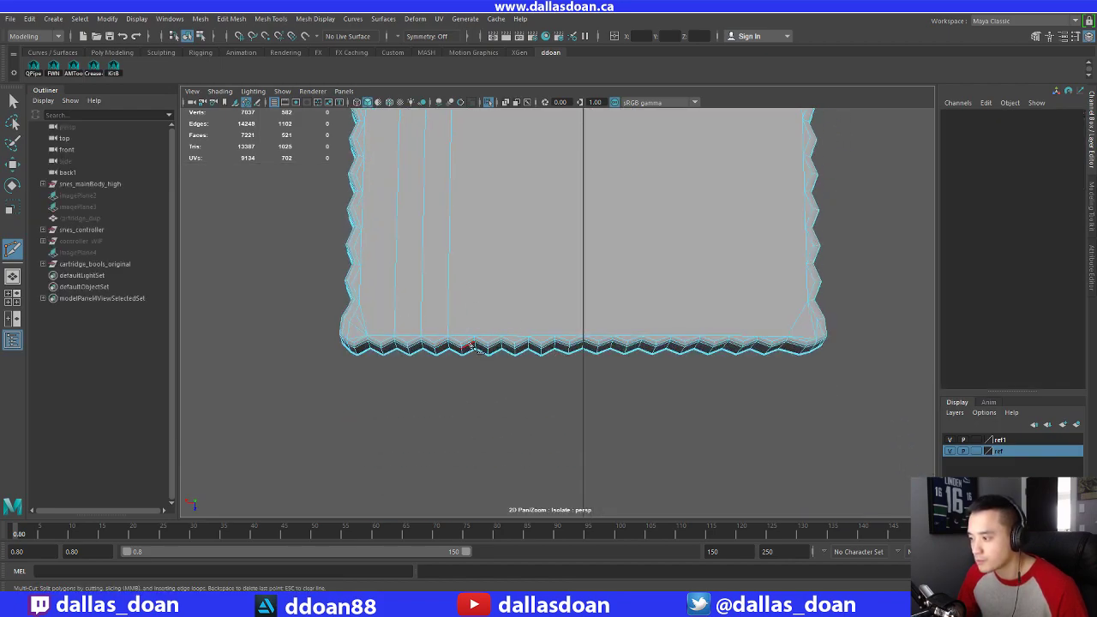
Cut two more long parallel edges across the flat face between the following pairs of facing scallop notches
alt+middle_drag(532, 141, 555, 445)
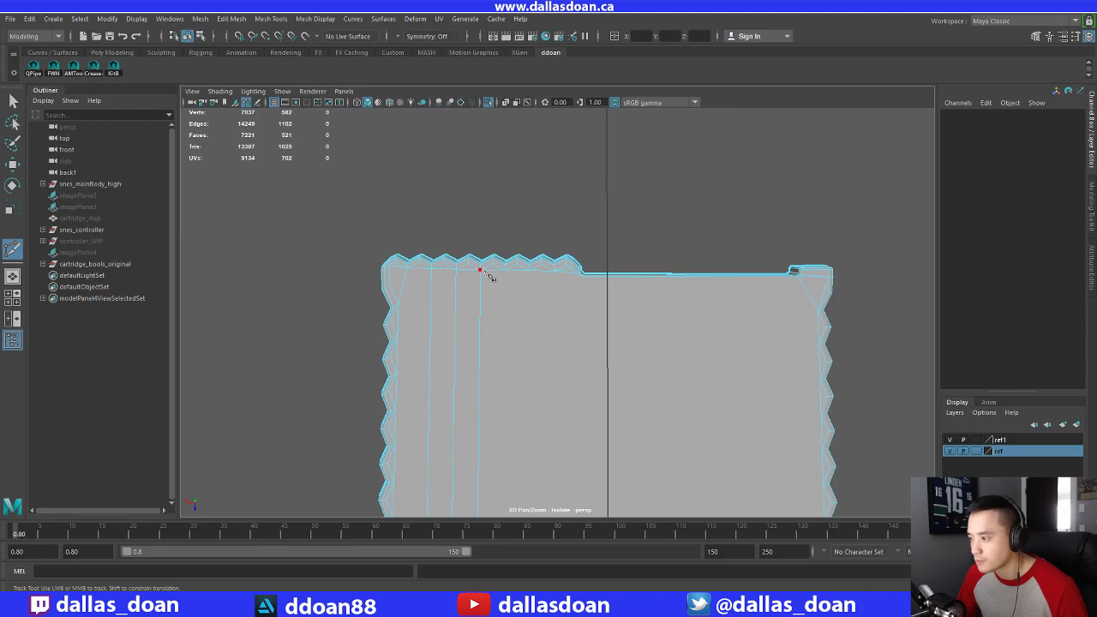
click(504, 270)
right_click(602, 312)
click(529, 272)
alt+middle_drag(605, 368, 599, 490)
right_click(663, 289)
alt+middle_drag(577, 199, 565, 332)
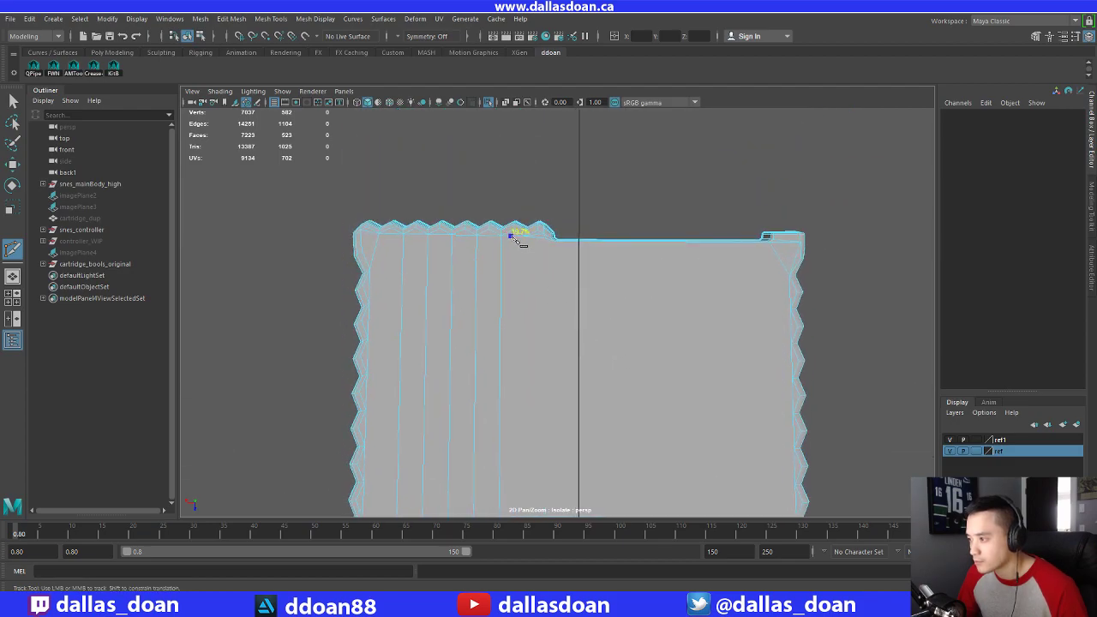
Cut another long parallel edge from the next short-border notch to its counterpart on the full end border
click(510, 236)
alt+middle_drag(615, 388, 587, 193)
alt+middle_drag(561, 382, 547, 583)
click(483, 415)
right_click(551, 313)
Cut a long edge from the last inner vertex of the short scalloped border, just before the step, to the full end border
click(503, 246)
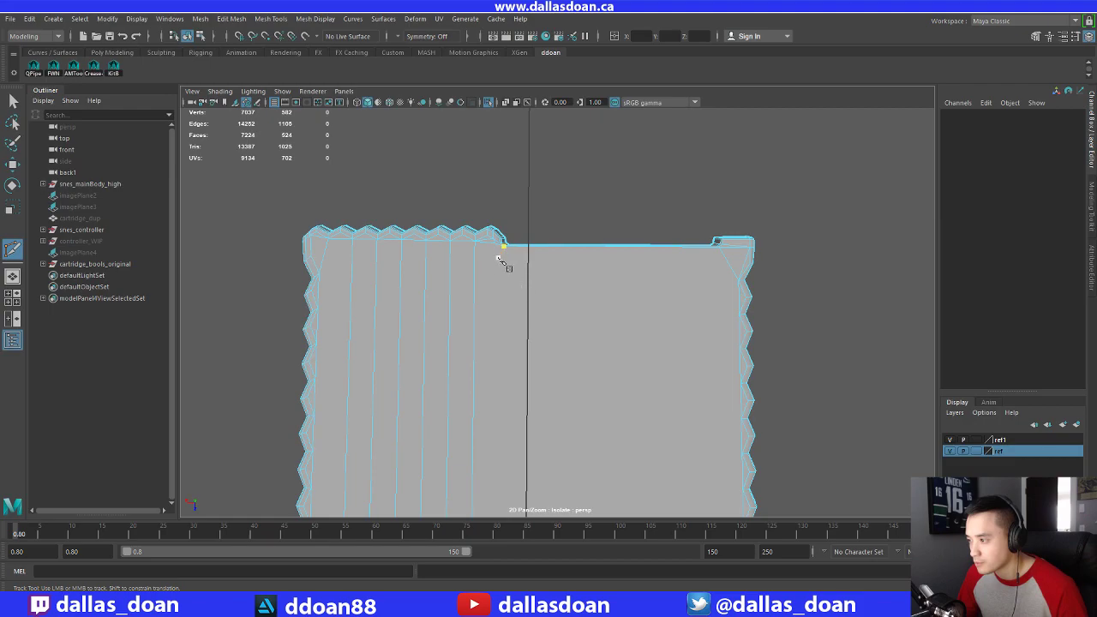
scroll(517, 285, up, 3)
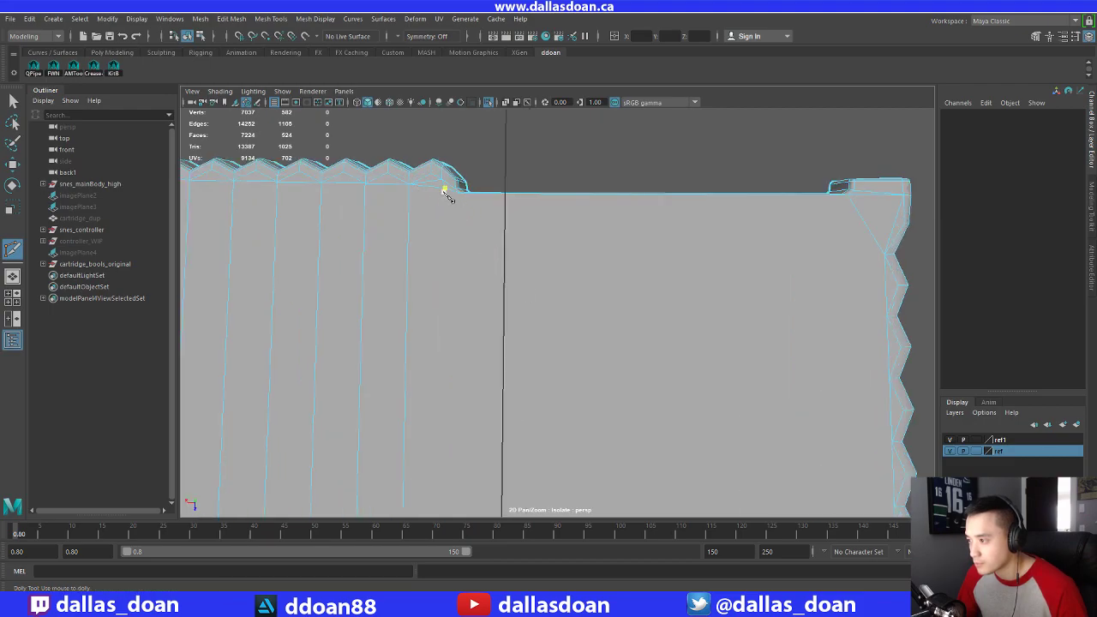
alt+middle_drag(484, 454, 485, 286)
alt+middle_drag(507, 505, 516, 320)
scroll(516, 323, down, 3)
alt+middle_drag(482, 353, 497, 232)
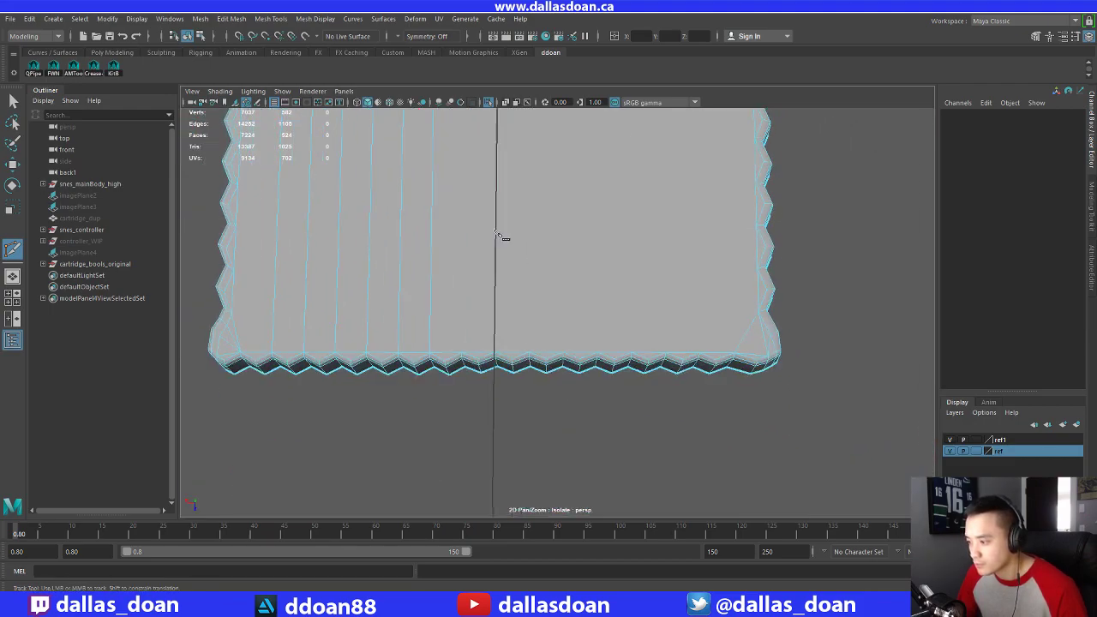
alt+middle_drag(543, 321, 499, 363)
Cut a long edge from the inner vertex of the step beside the short scalloped border to the full end border
scroll(520, 327, up, 2)
scroll(520, 326, up, 2)
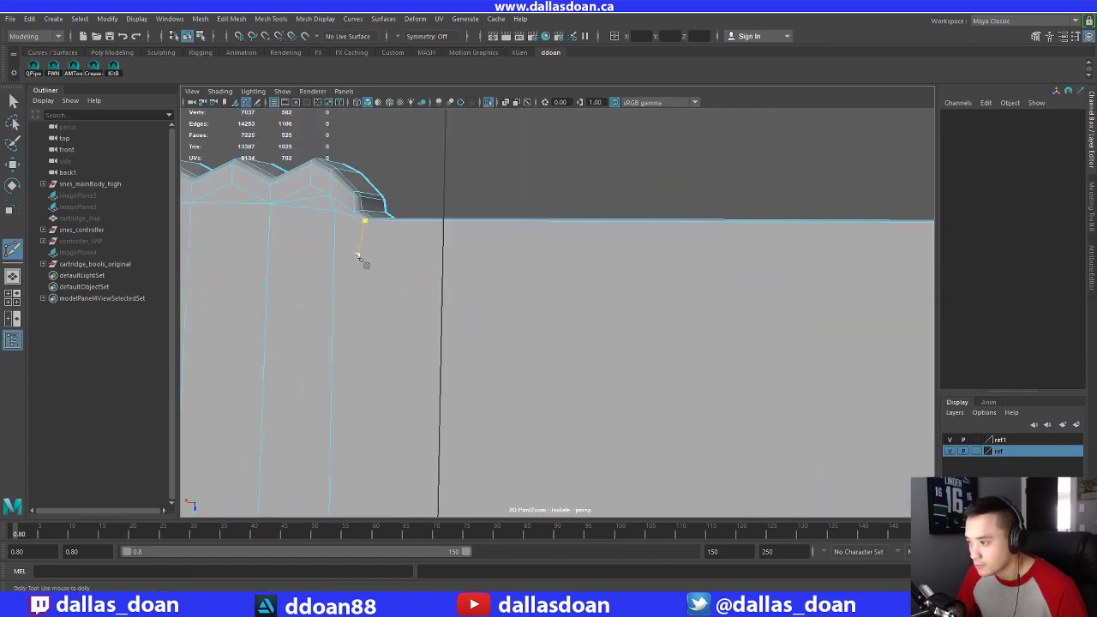
scroll(536, 265, down, 4)
scroll(617, 409, up, 4)
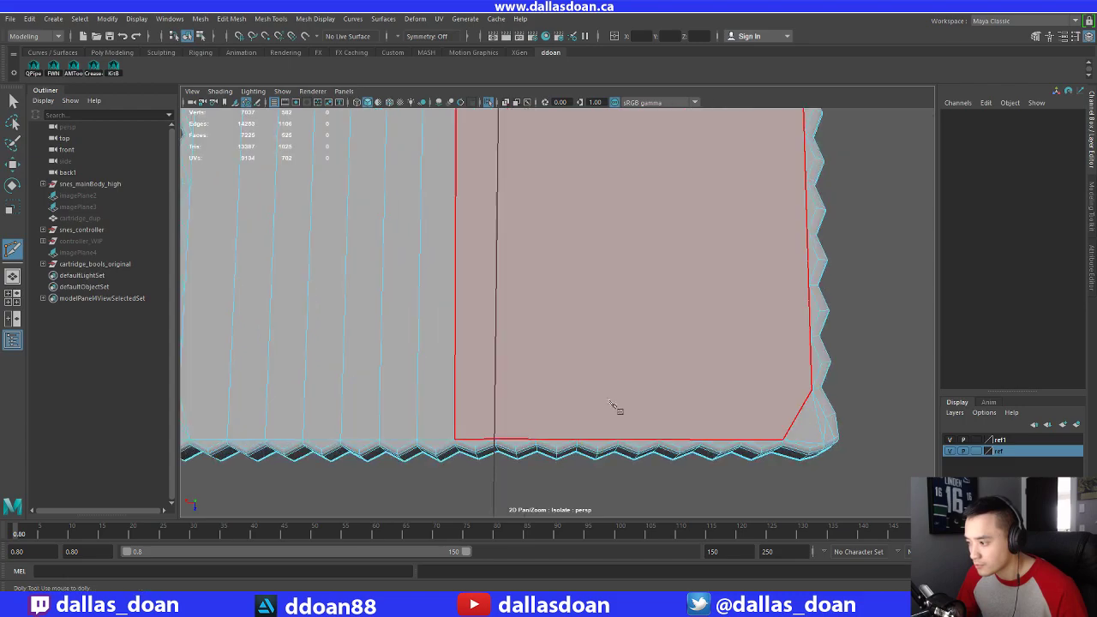
key(Return)
Cut a long slanted edge joining the step corner to the next free notch on the full end border
alt+middle_drag(545, 284, 554, 377)
click(485, 199)
alt+middle_drag(661, 501, 644, 397)
scroll(644, 397, down, 4)
alt+middle_drag(590, 500, 531, 342)
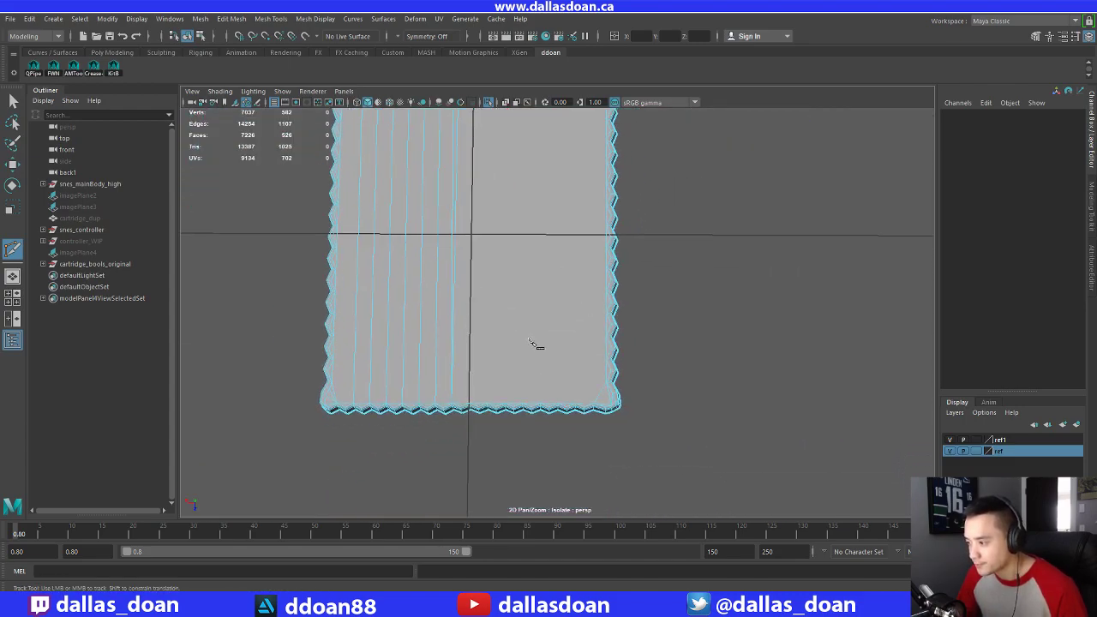
scroll(514, 373, up, 3)
alt+middle_drag(430, 455, 455, 385)
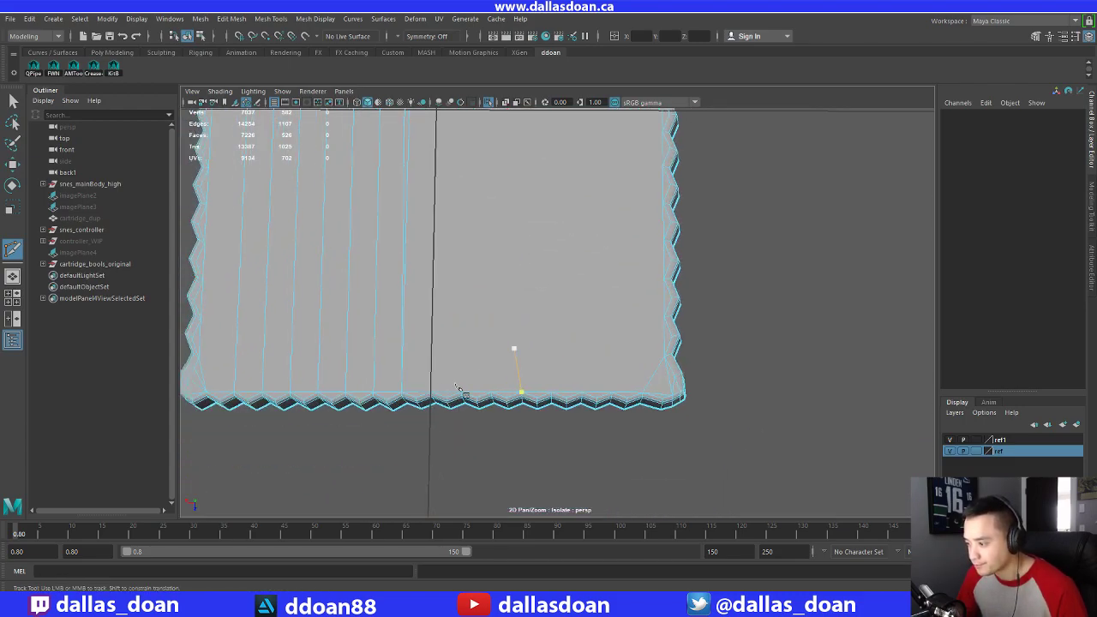
alt+middle_drag(491, 280, 514, 306)
click(481, 256)
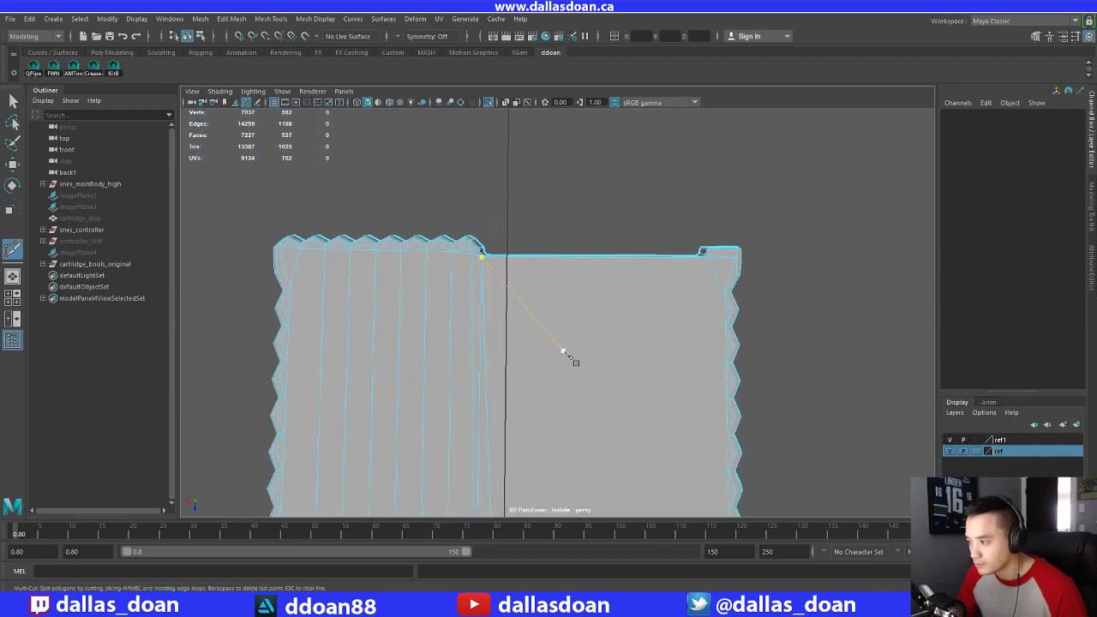
Cut a further edge fanning out from the step corner to the following notch on the full end border
alt+middle_drag(539, 355, 395, 342)
scroll(490, 287, down, 4)
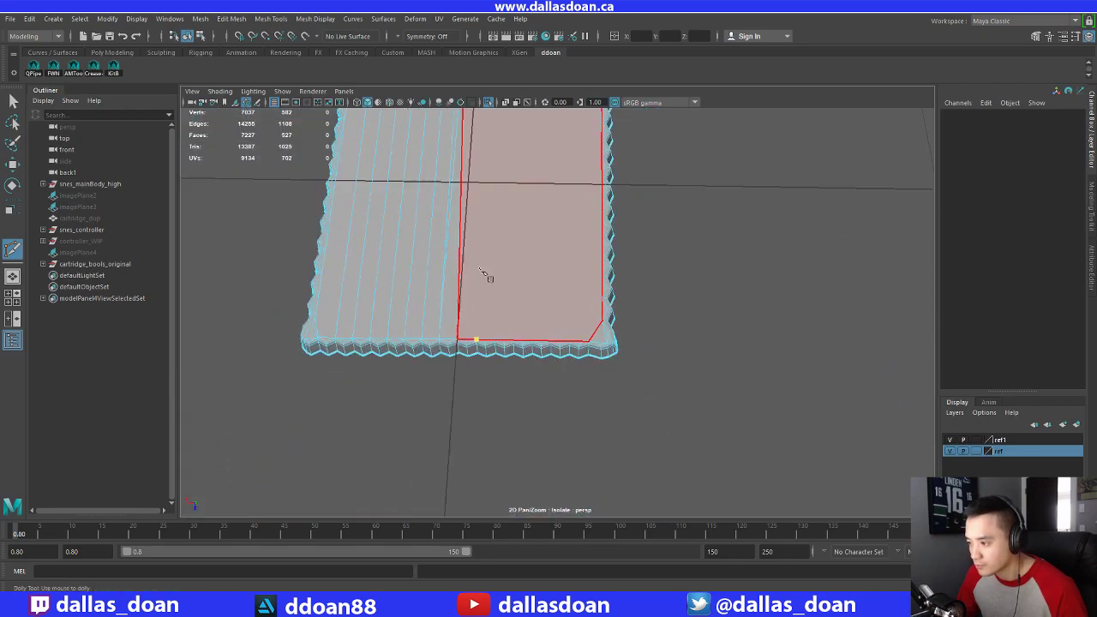
alt+drag(487, 276, 499, 319)
alt+middle_drag(502, 282, 502, 336)
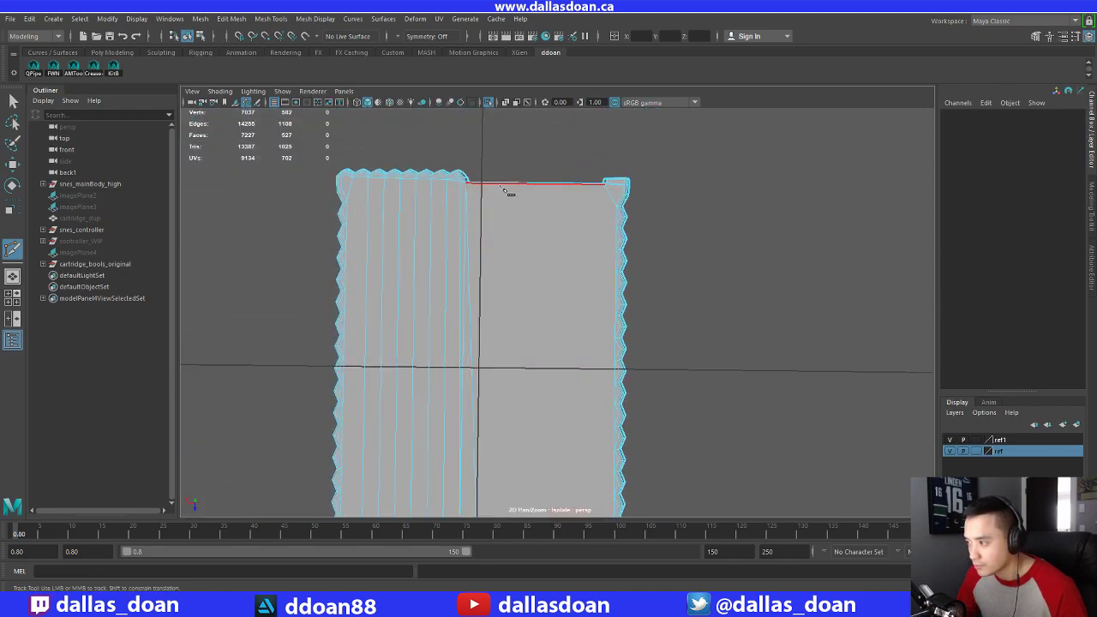
alt+middle_drag(575, 362, 524, 288)
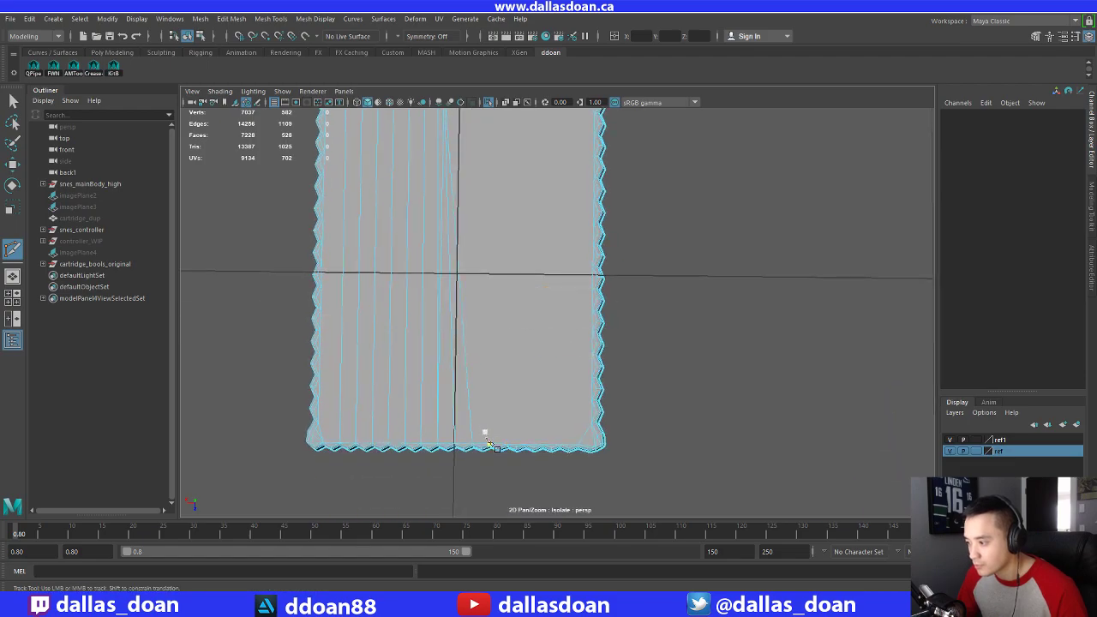
Add one more fanning edge from the step corner, ending one notch farther along the full end border
alt+middle_drag(530, 206, 556, 367)
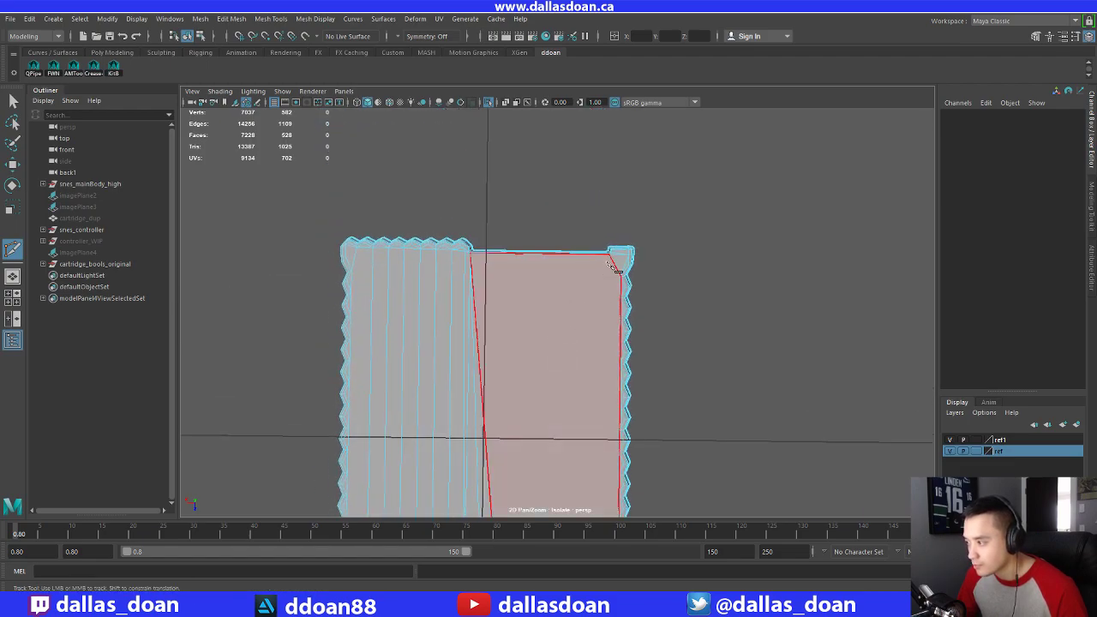
alt+drag(523, 244, 566, 249)
alt+middle_drag(565, 248, 567, 265)
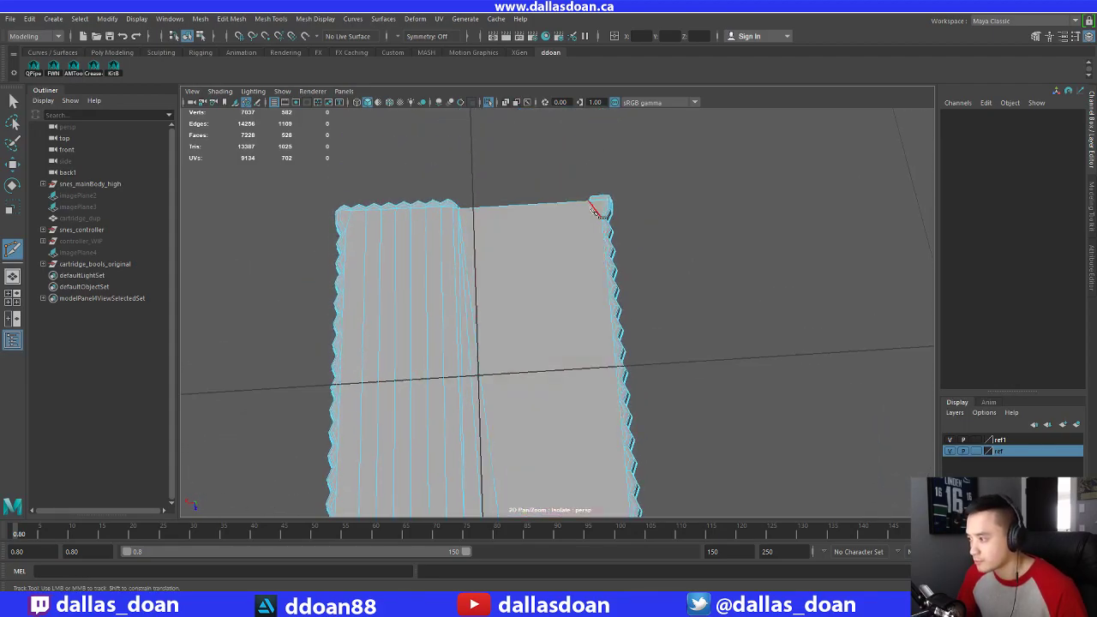
click(459, 209)
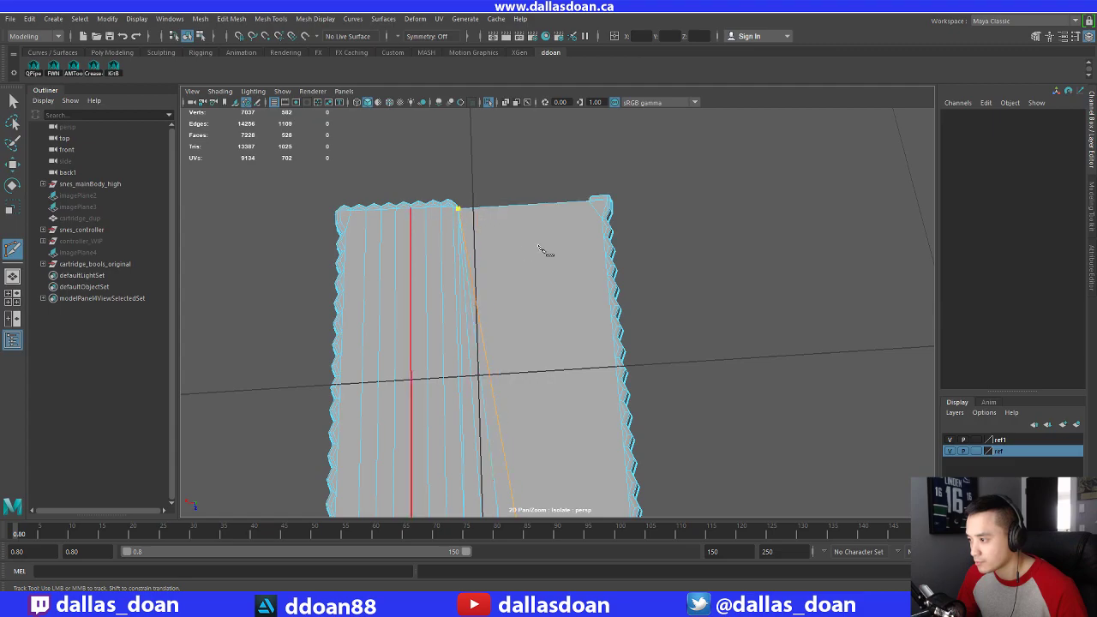
right_click(546, 254)
alt+middle_drag(562, 362, 509, 210)
click(486, 383)
Cut two long edges from the ends of the opposite stepped corner's diagonal to neighbouring notches on the full end border
alt+drag(535, 259, 528, 319)
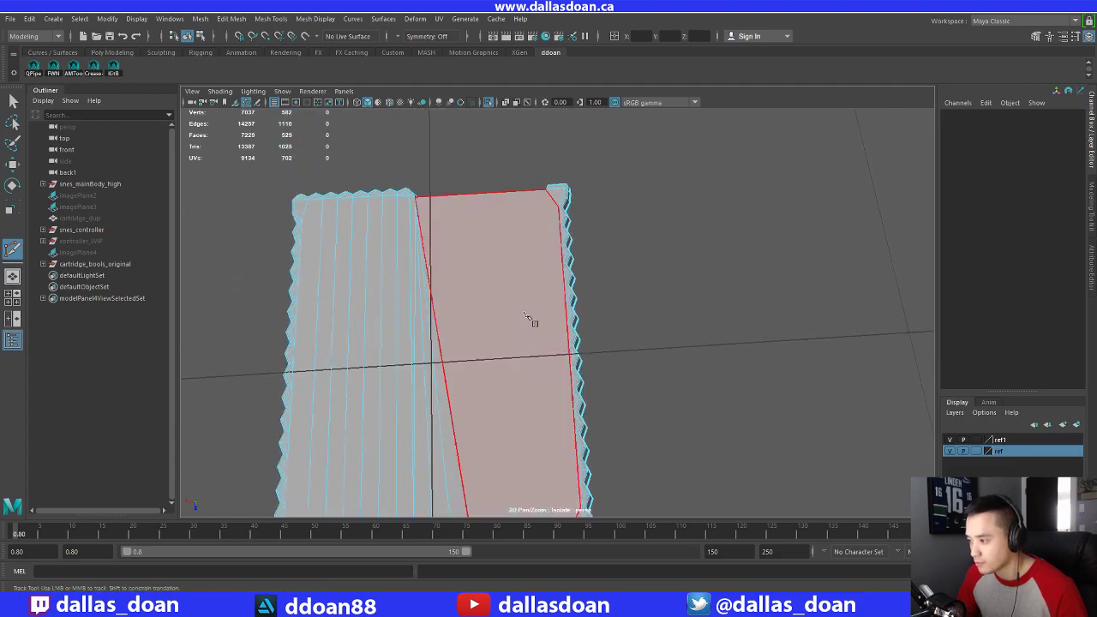
right_click(545, 309)
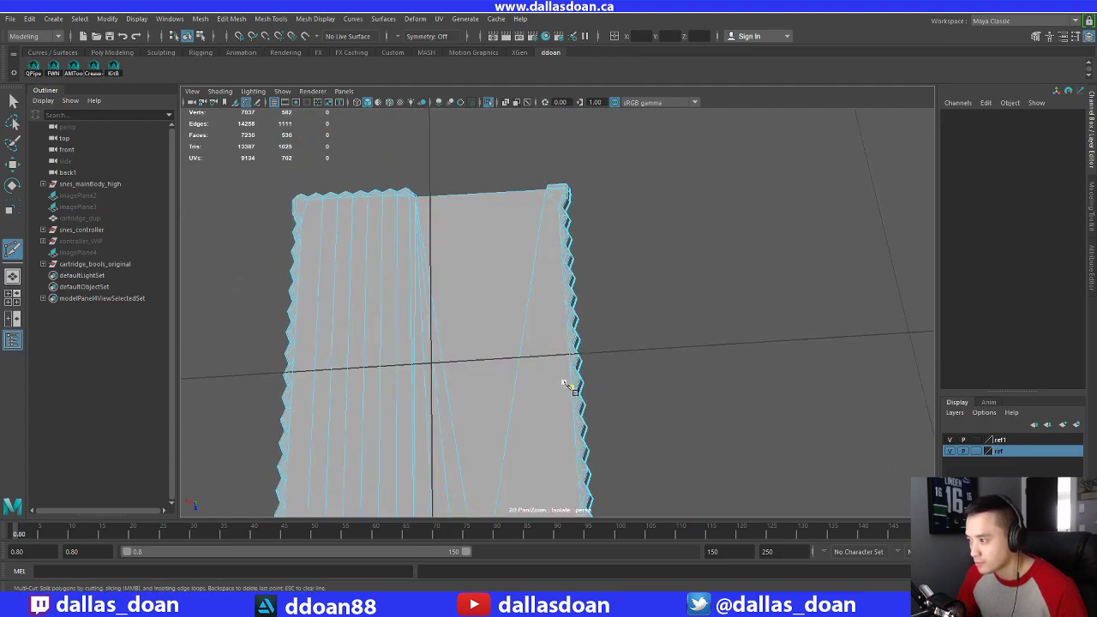
alt+middle_drag(566, 382, 534, 274)
click(495, 419)
alt+drag(530, 351, 536, 238)
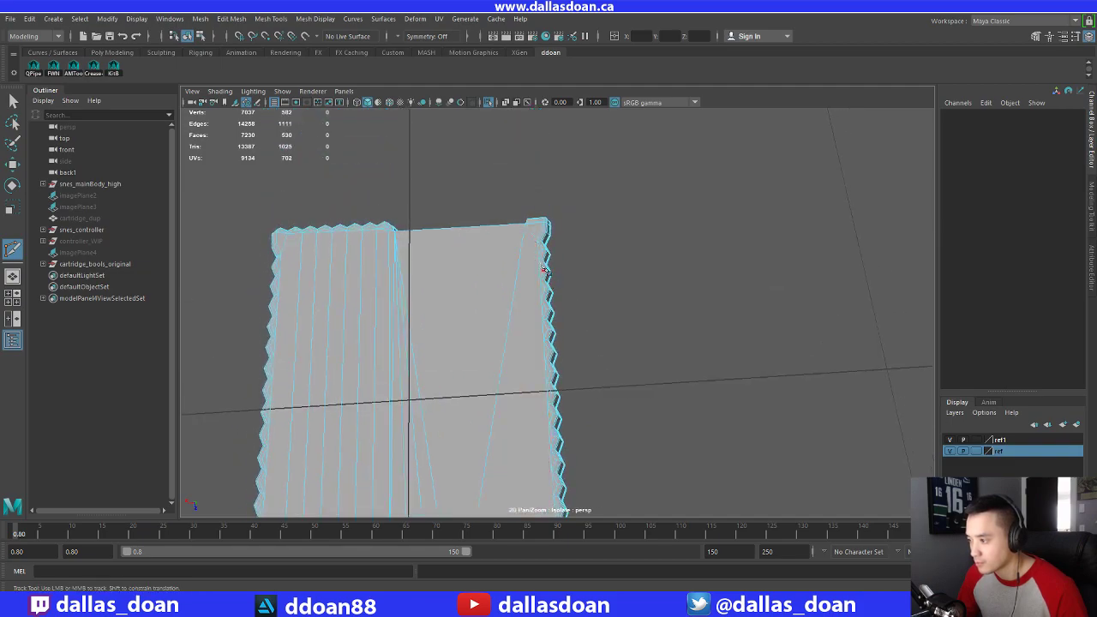
alt+middle_drag(560, 396, 545, 255)
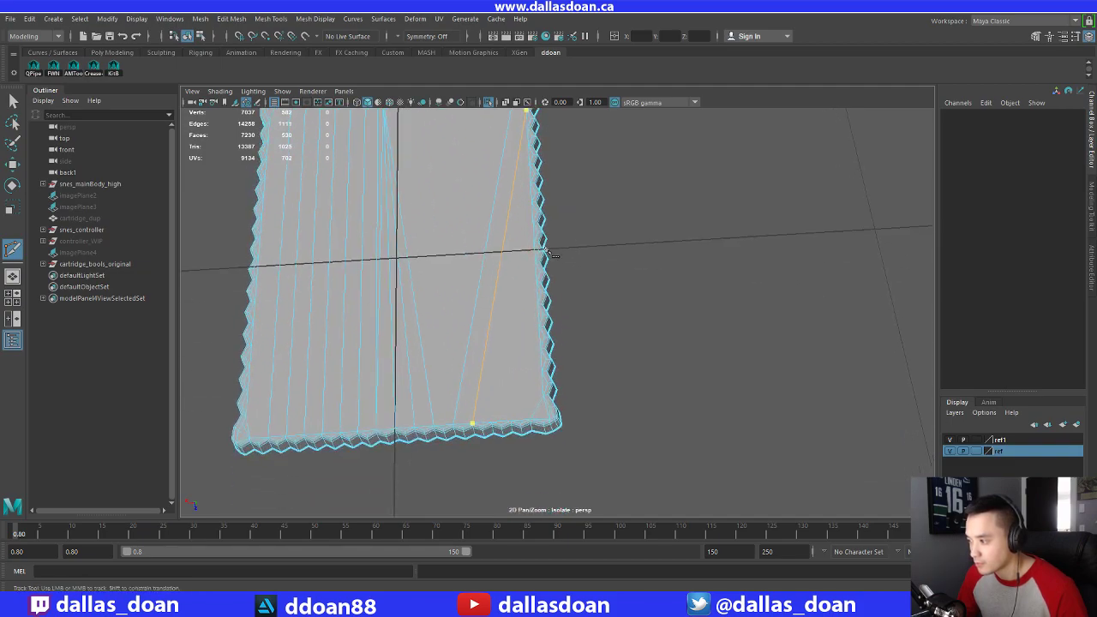
right_click(536, 303)
Cut a long edge from the next notch of the side border near the stepped corner to the full end border
click(494, 426)
alt+middle_drag(560, 209, 549, 250)
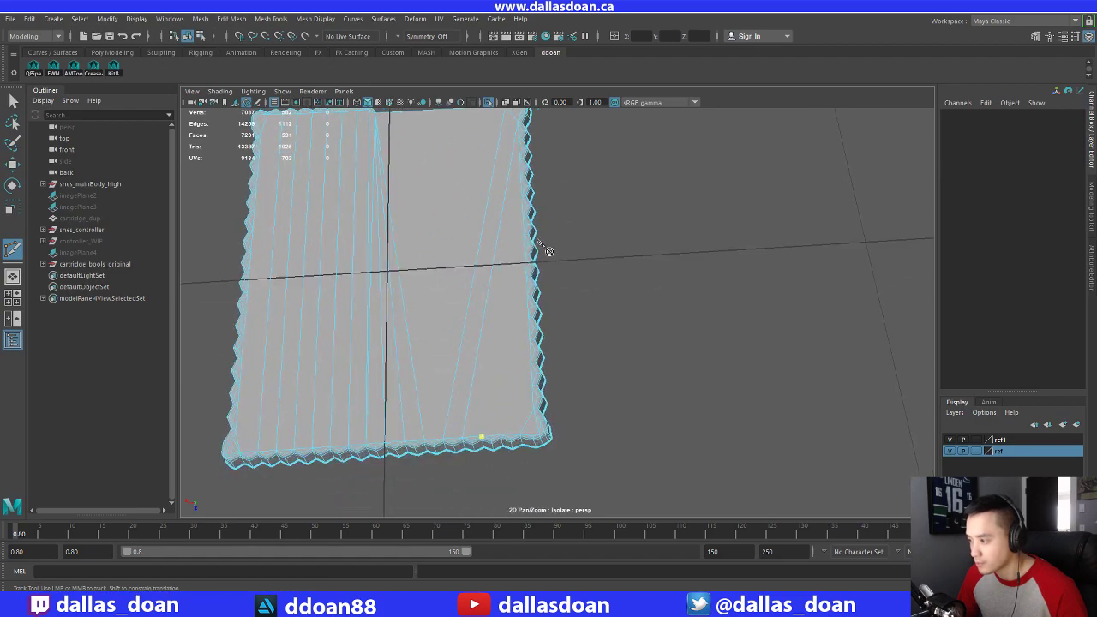
alt+middle_drag(531, 211, 525, 233)
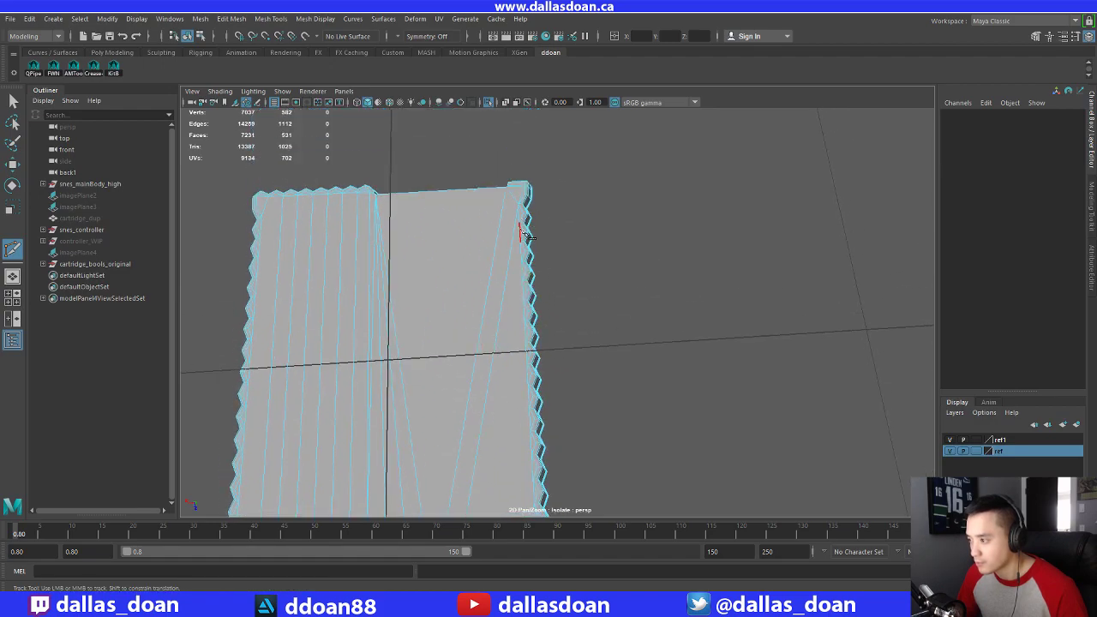
alt+middle_drag(526, 291, 524, 250)
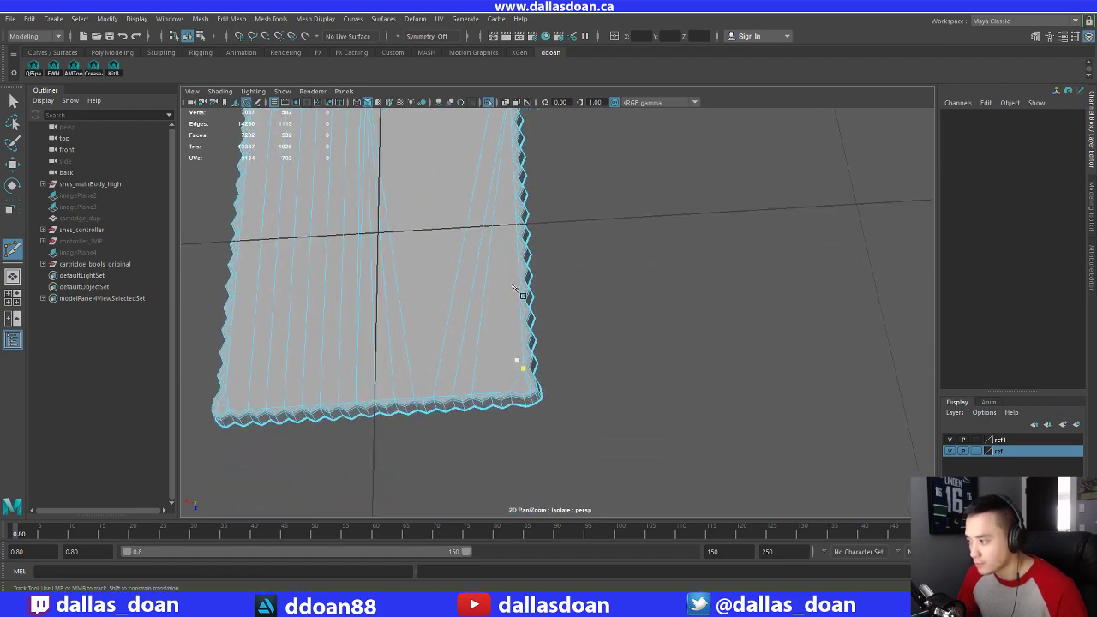
Cut two more long edges between the rounded corner's end of the face and the side-border notches near the stepped corner
key(Return)
alt+middle_drag(540, 295, 552, 394)
click(528, 200)
key(Return)
click(498, 374)
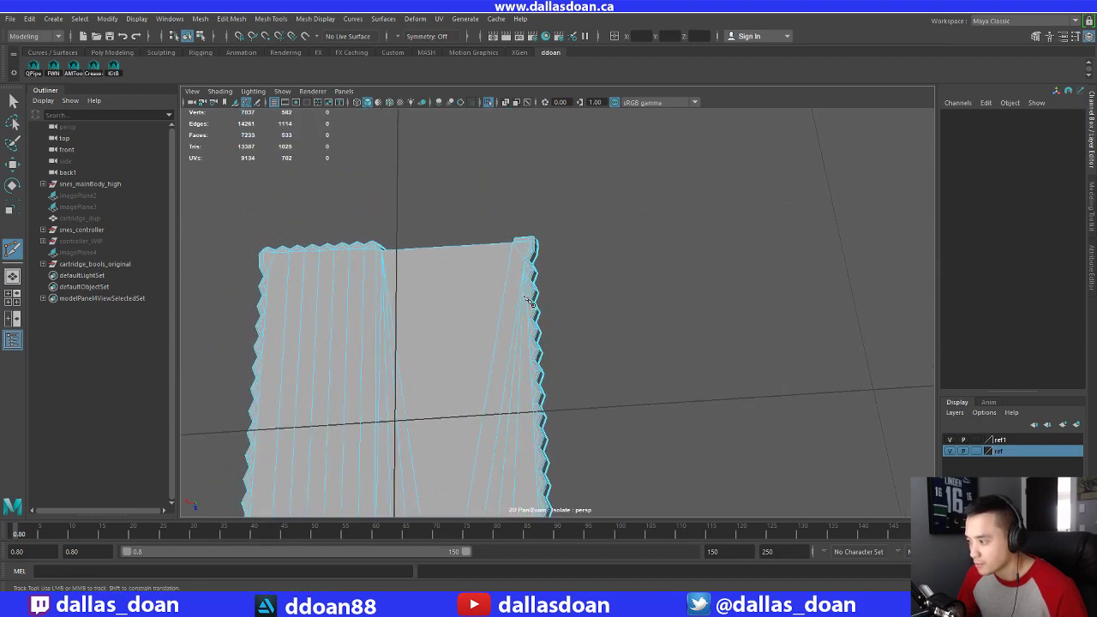
key(Return)
Try a crosswise cut across all the long edges, joining opposite side-border notches nearest the full end border
alt+middle_drag(612, 377, 595, 286)
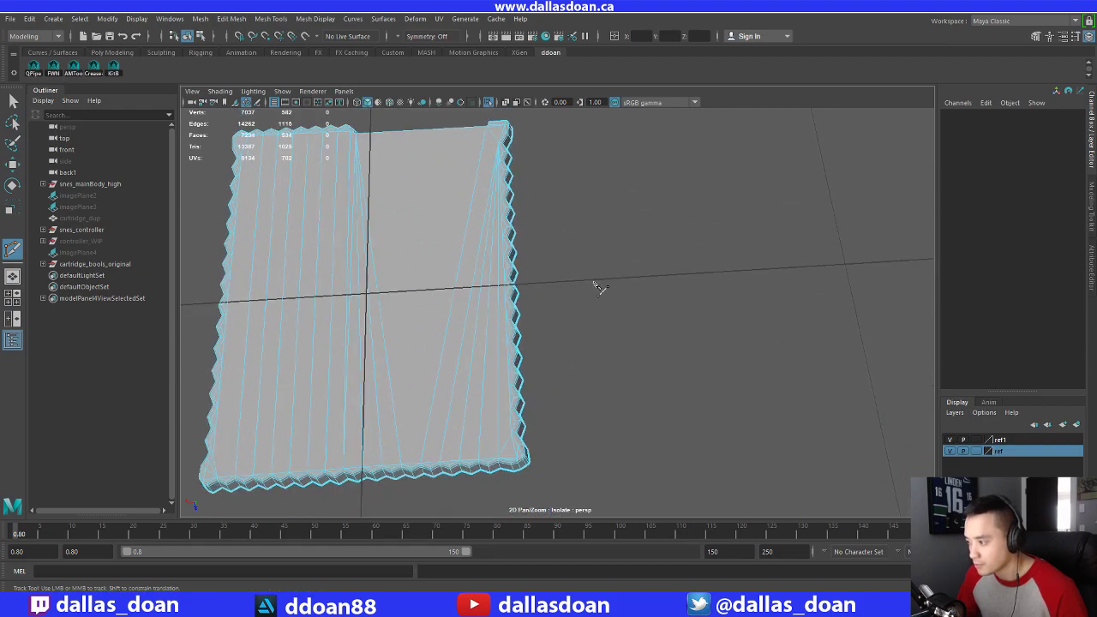
alt+drag(595, 286, 500, 313)
alt+middle_drag(501, 314, 510, 339)
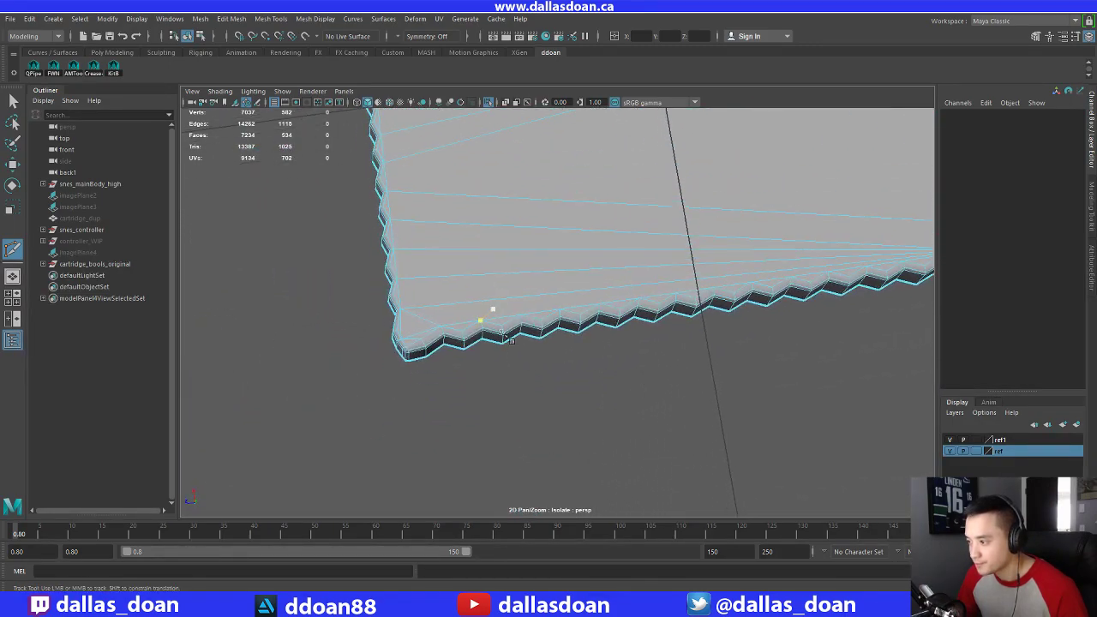
alt+drag(546, 308, 546, 340)
alt+middle_drag(546, 340, 556, 366)
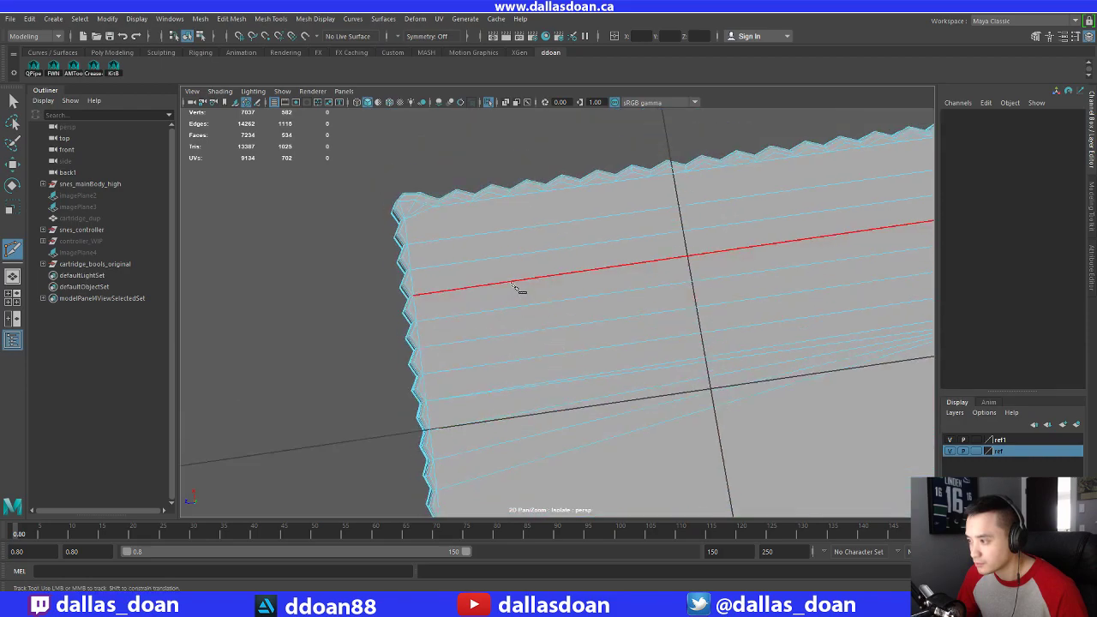
alt+drag(519, 289, 516, 269)
alt+right_drag(516, 269, 490, 260)
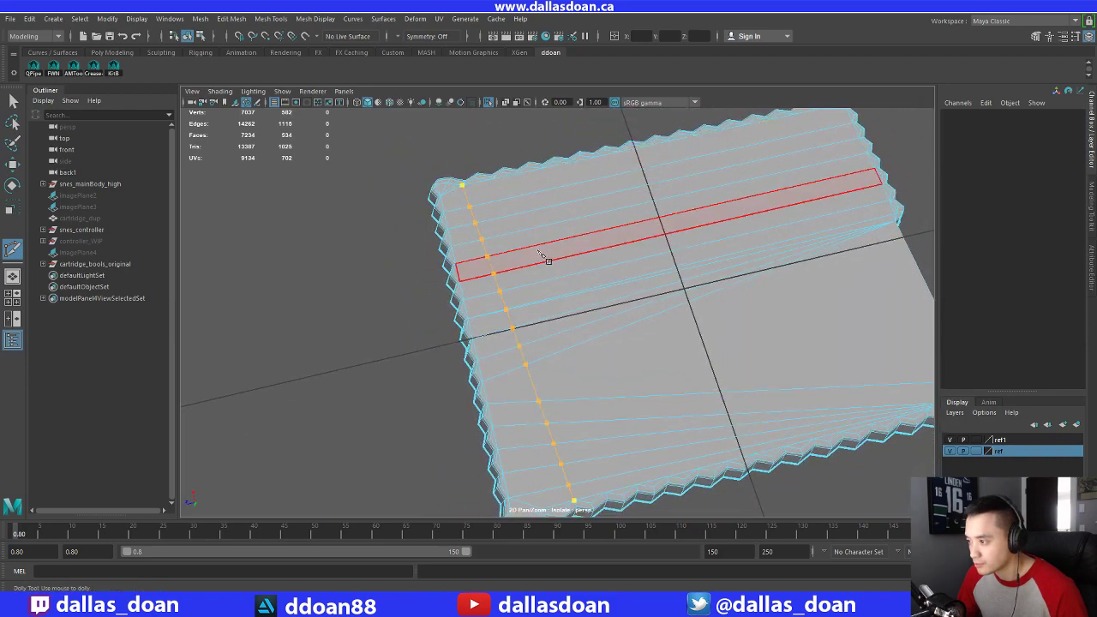
alt+middle_drag(620, 329, 597, 269)
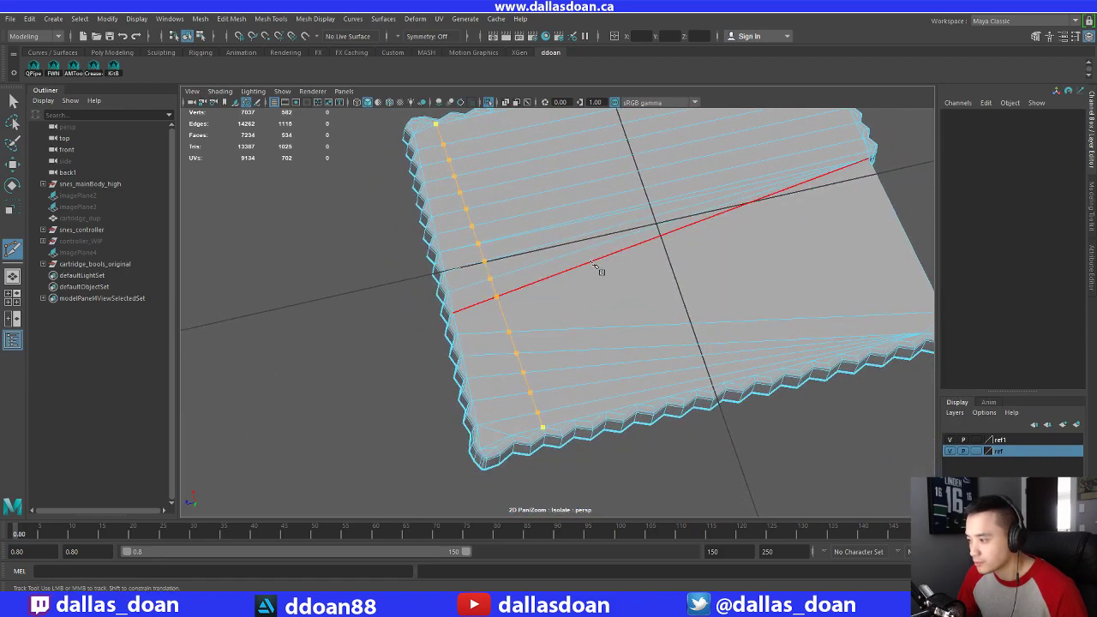
key(Return)
alt+right_drag(647, 270, 629, 272)
alt+drag(628, 272, 588, 271)
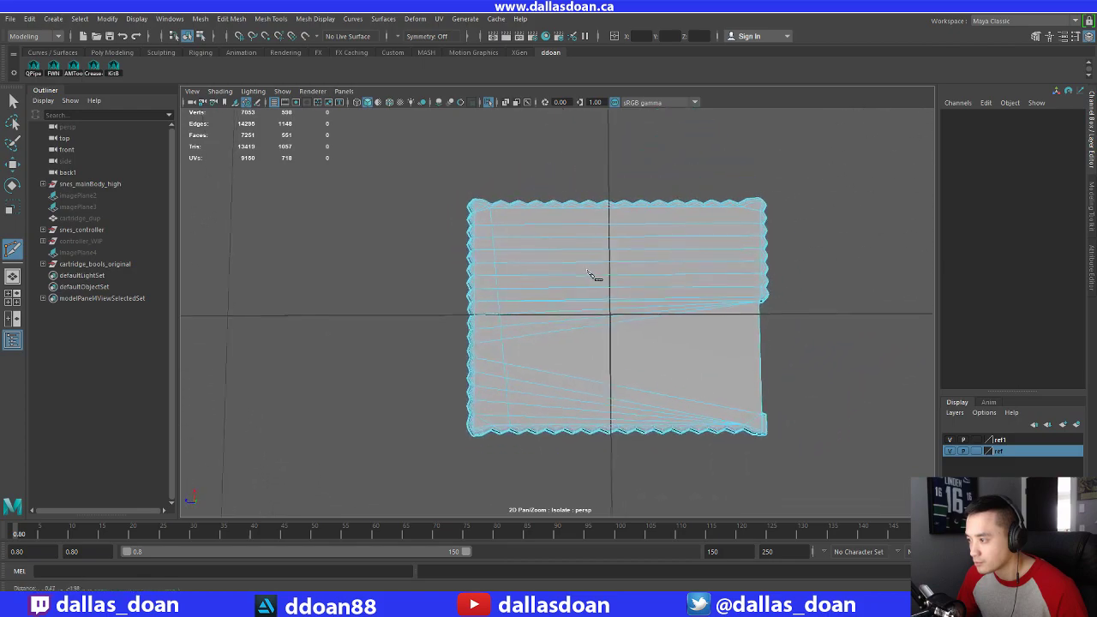
Try a second crosswise cut over the long edges, one notch farther from the full end border
scroll(591, 276, up, 2)
key(ctrl+z)
alt+middle_drag(554, 270, 544, 268)
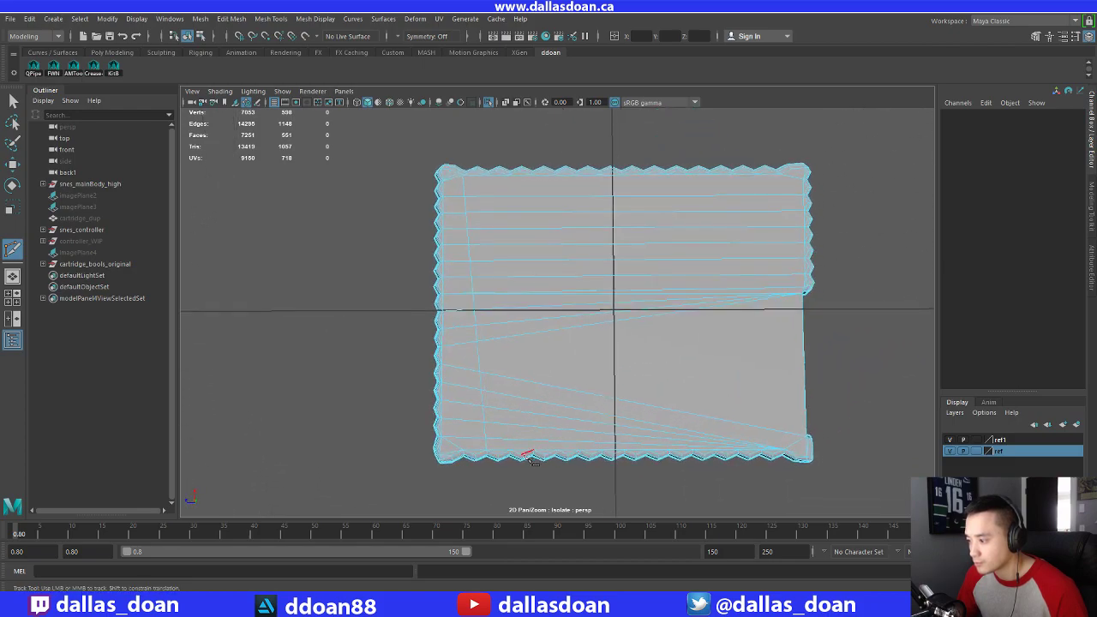
click(509, 450)
alt+middle_drag(500, 214, 504, 260)
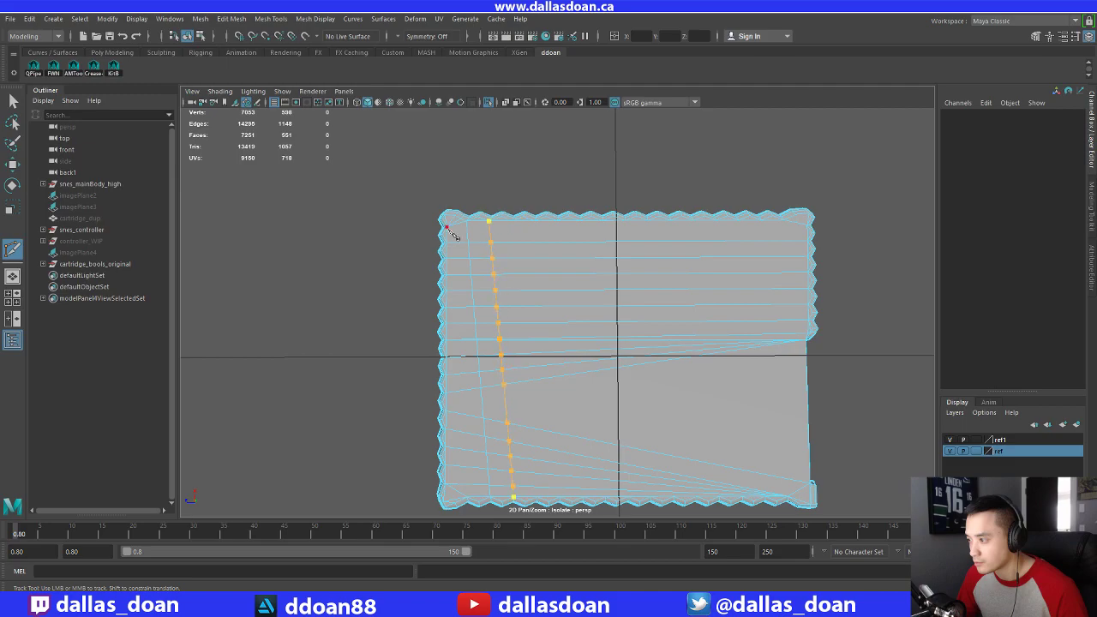
right_click(619, 331)
Try a third crosswise cut between the next pair of opposite side-border notches
alt+middle_drag(628, 346, 601, 290)
drag(494, 438, 507, 438)
alt+middle_drag(521, 277, 530, 328)
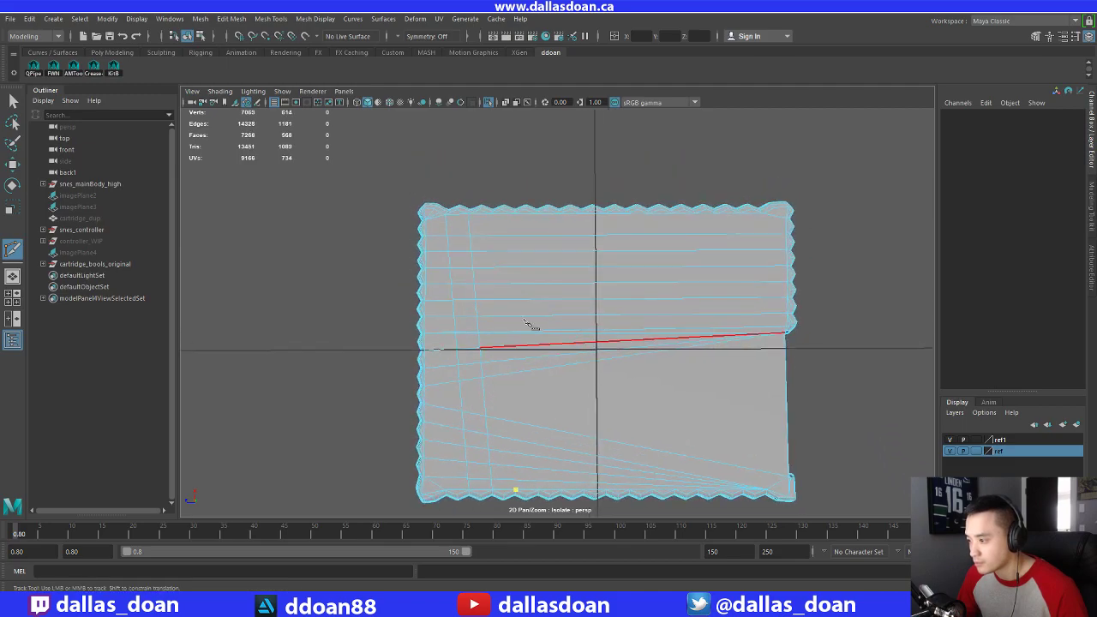
right_click(601, 348)
alt+middle_drag(603, 352, 570, 306)
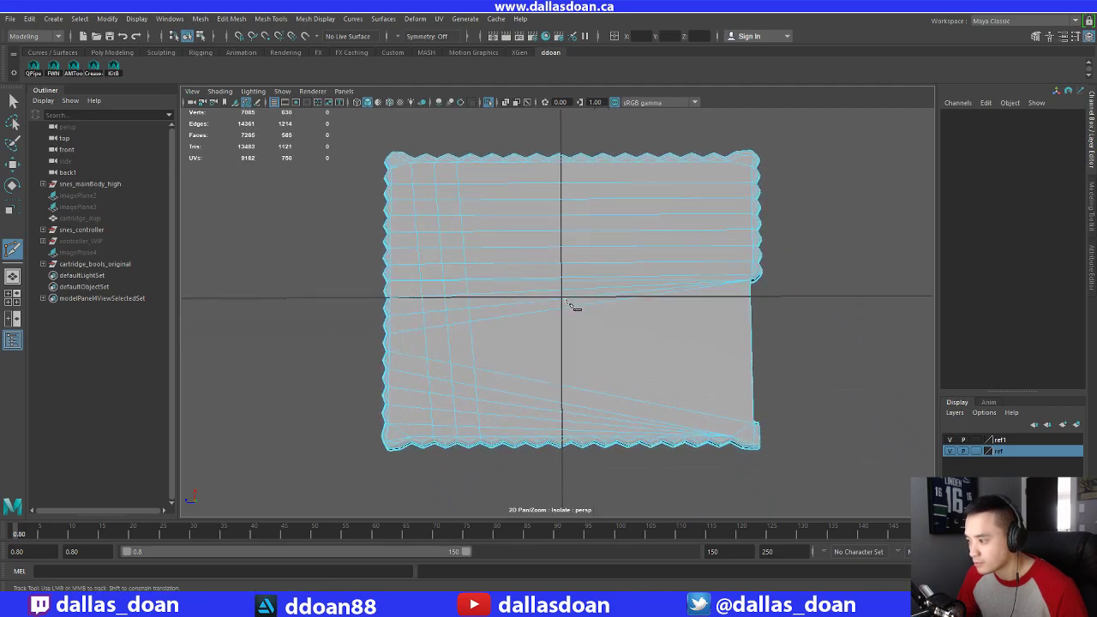
Try a fourth crosswise cut beyond the other three, running from one side border to the opposite one
alt+drag(571, 306, 568, 302)
click(596, 336)
alt+drag(596, 336, 566, 304)
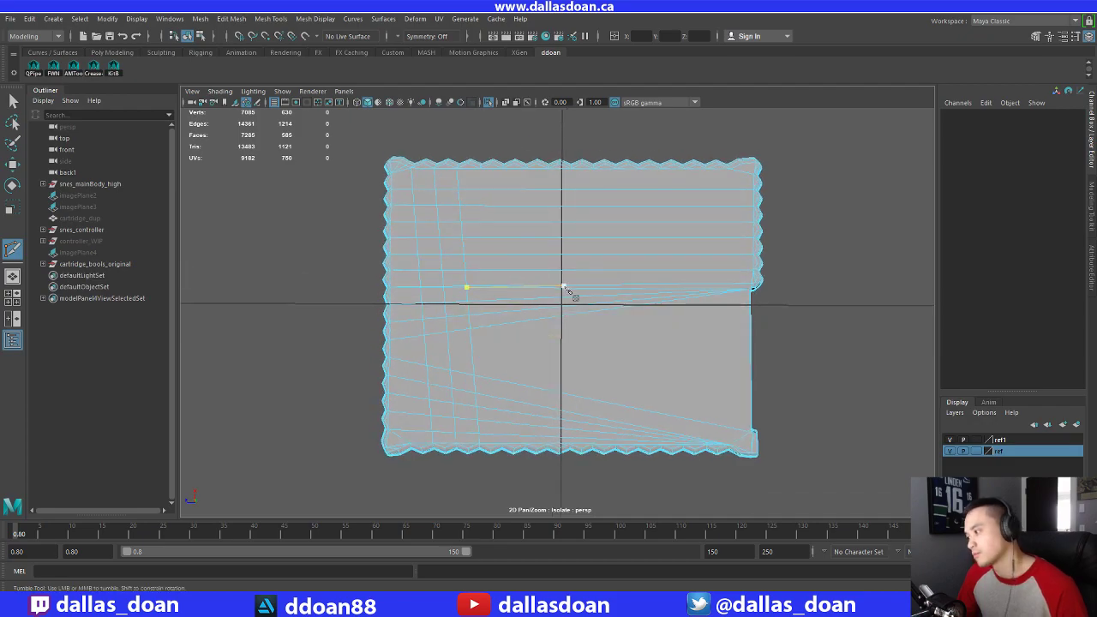
click(474, 374)
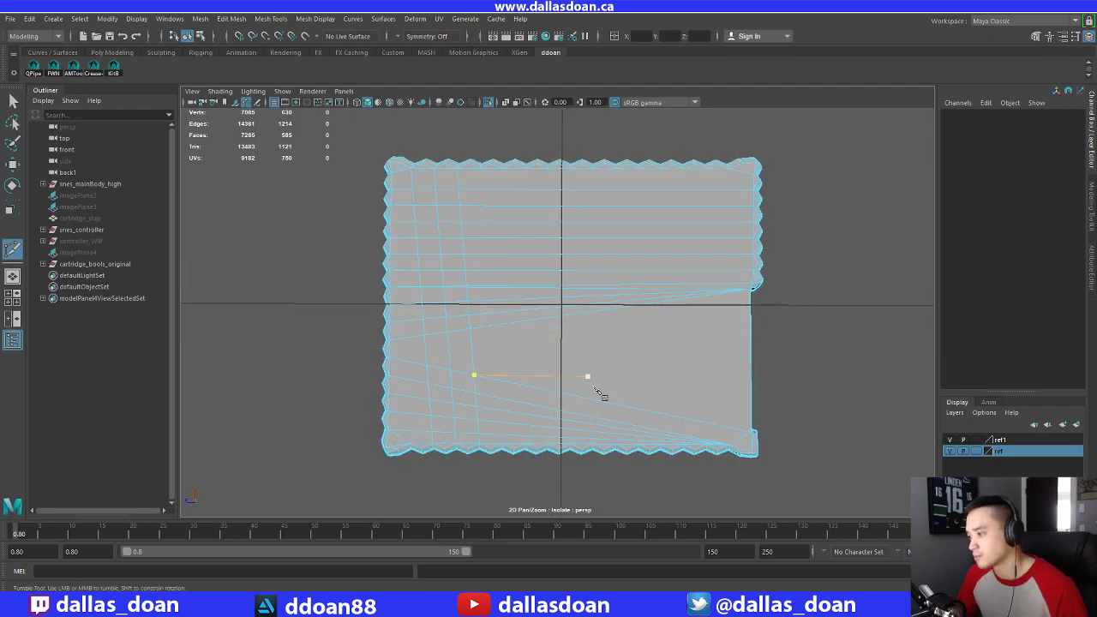
alt+middle_drag(564, 368, 546, 355)
click(500, 433)
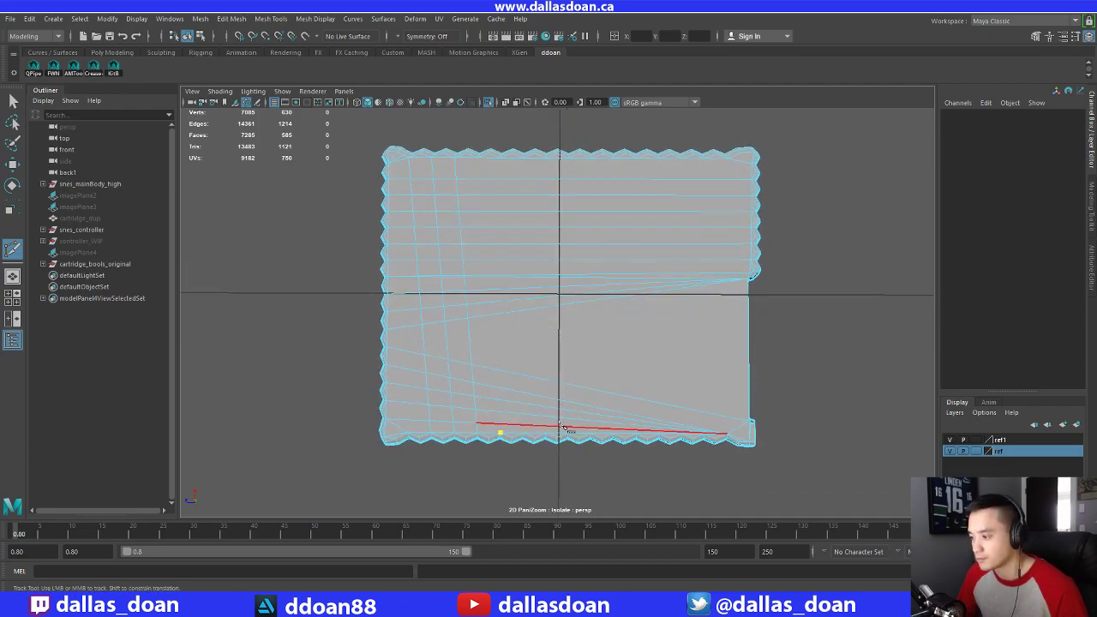
click(477, 157)
right_click(587, 298)
Undo the crosswise cuts and all the long cuts on the large flat face
alt+drag(587, 306, 655, 296)
key(ctrl+z)
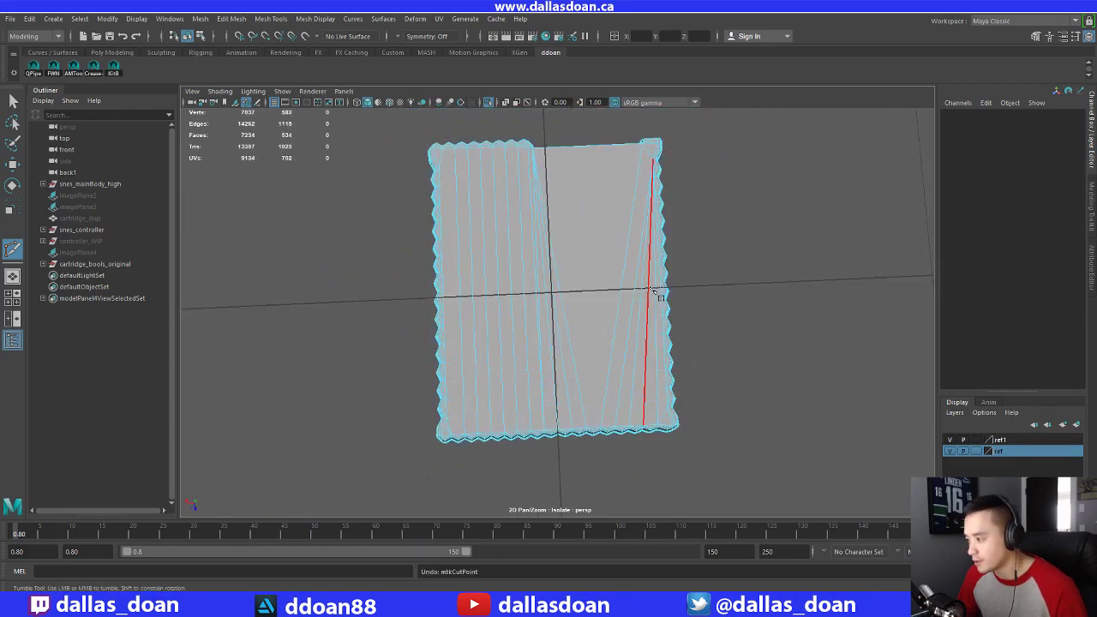
alt+middle_drag(608, 290, 514, 293)
scroll(514, 291, up, 2)
alt+middle_drag(428, 290, 474, 310)
click(472, 292)
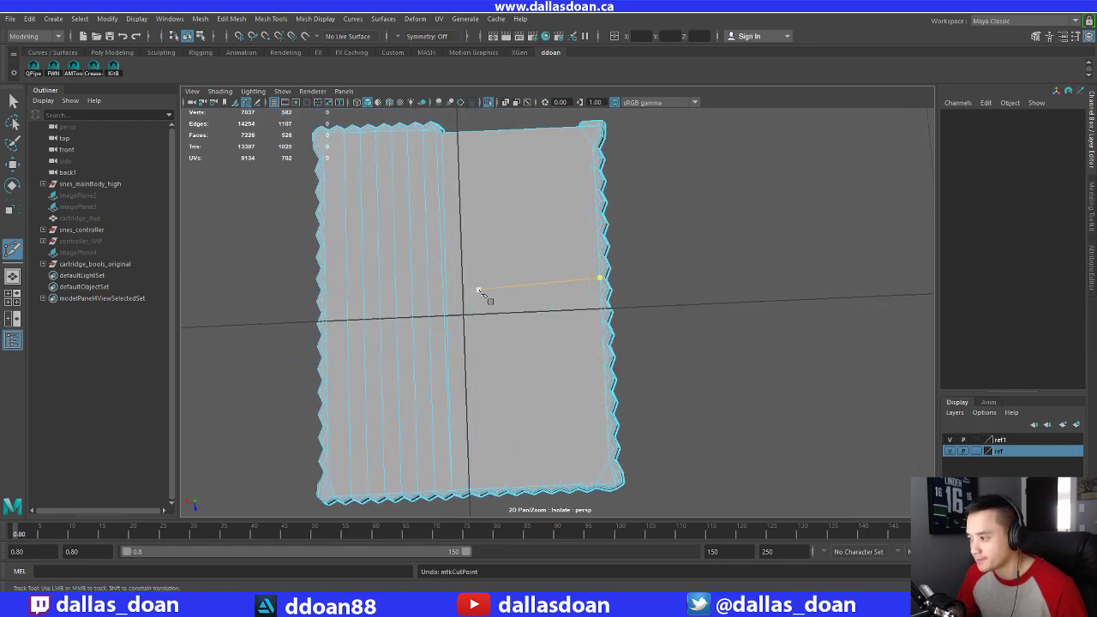
key(ctrl+z)
key(ctrl+z)
key(ctrl+z)
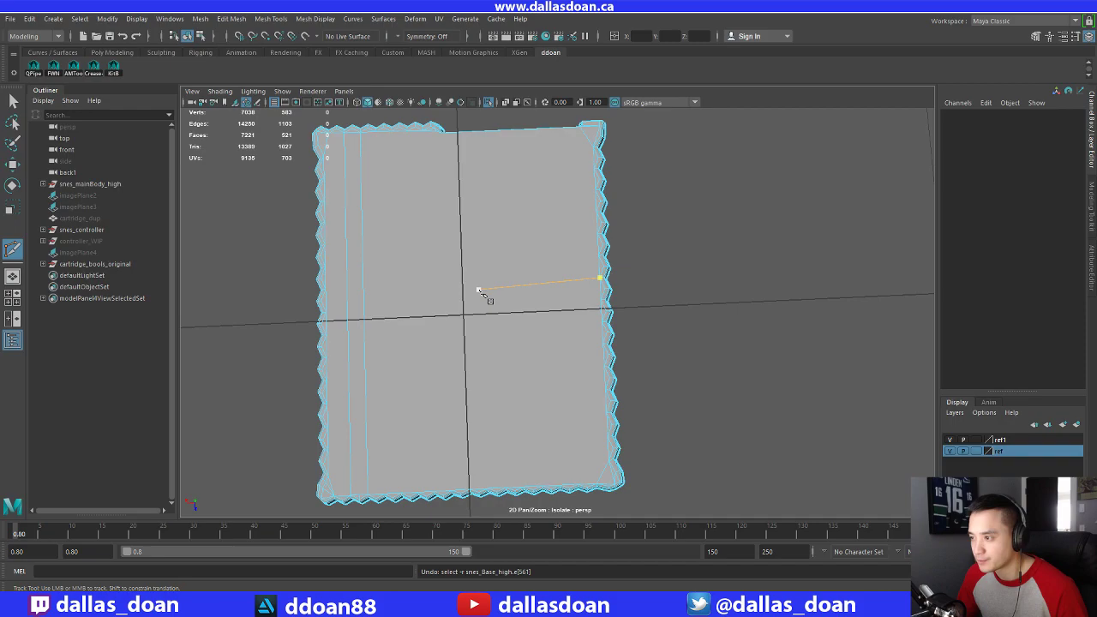
key(ctrl+z)
alt+middle_drag(443, 314, 478, 307)
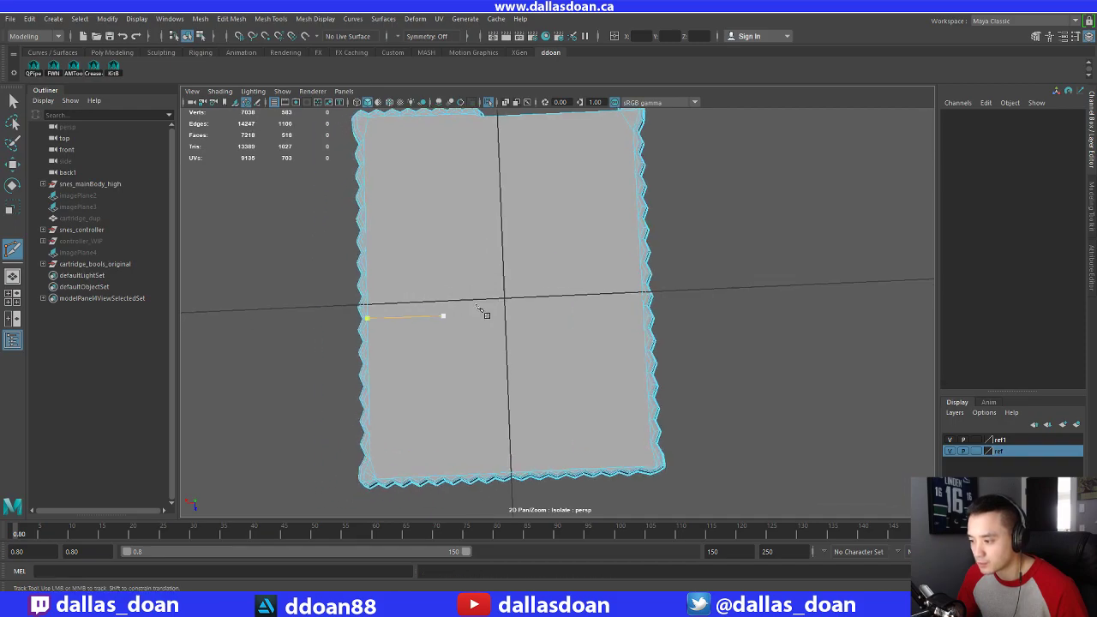
Delete the extra short edge at a scallop on the full end border near the corner
alt+middle_drag(502, 396, 534, 280)
alt+right_drag(535, 279, 495, 331)
alt+middle_drag(521, 345, 610, 302)
key(w)
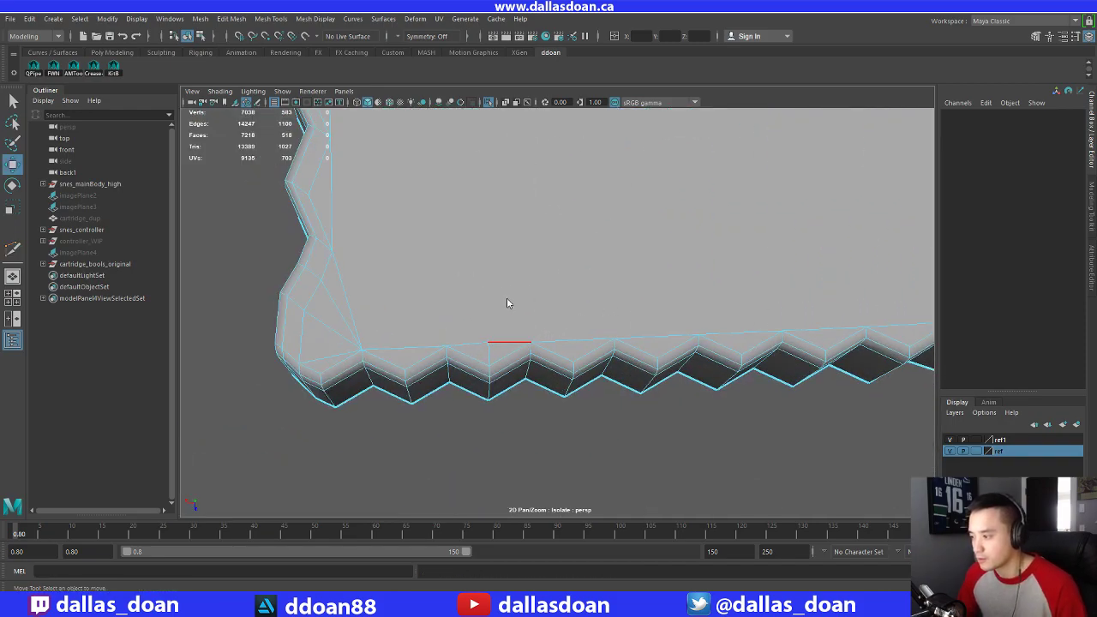
click(507, 344)
shift+right_drag(595, 268, 607, 207)
Extrude the large flat face with a Local Translate Z of -0.1 and an Offset of 0.8
alt+middle_drag(607, 207, 617, 313)
alt+right_drag(617, 314, 595, 265)
right_drag(579, 215, 579, 244)
click(579, 240)
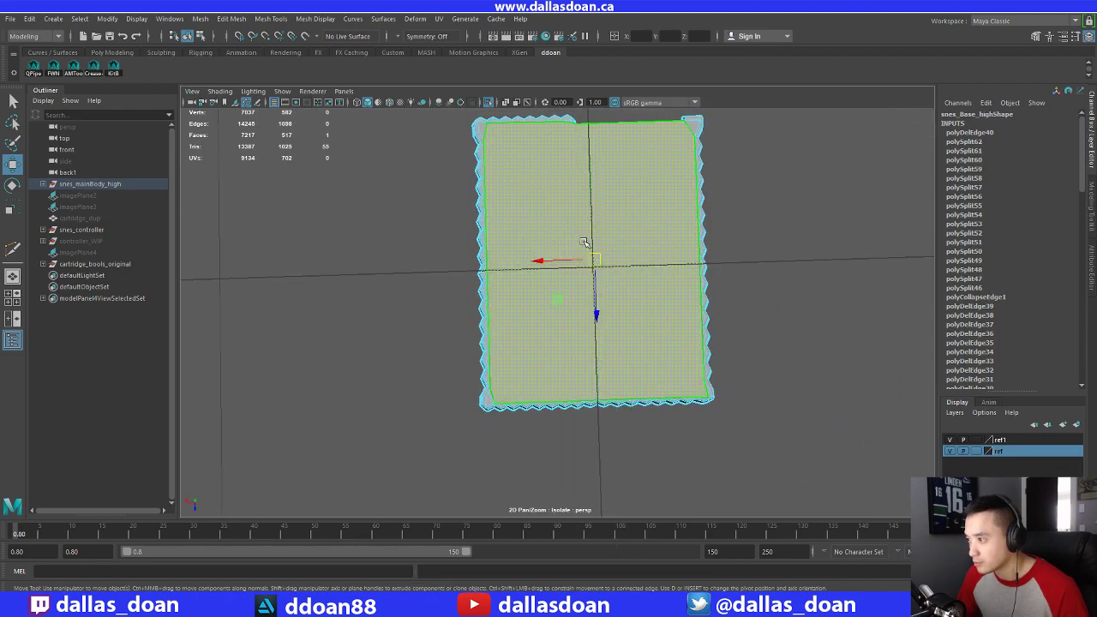
alt+middle_drag(603, 208, 584, 238)
scroll(587, 260, up, 2)
shift+right_drag(600, 204, 598, 234)
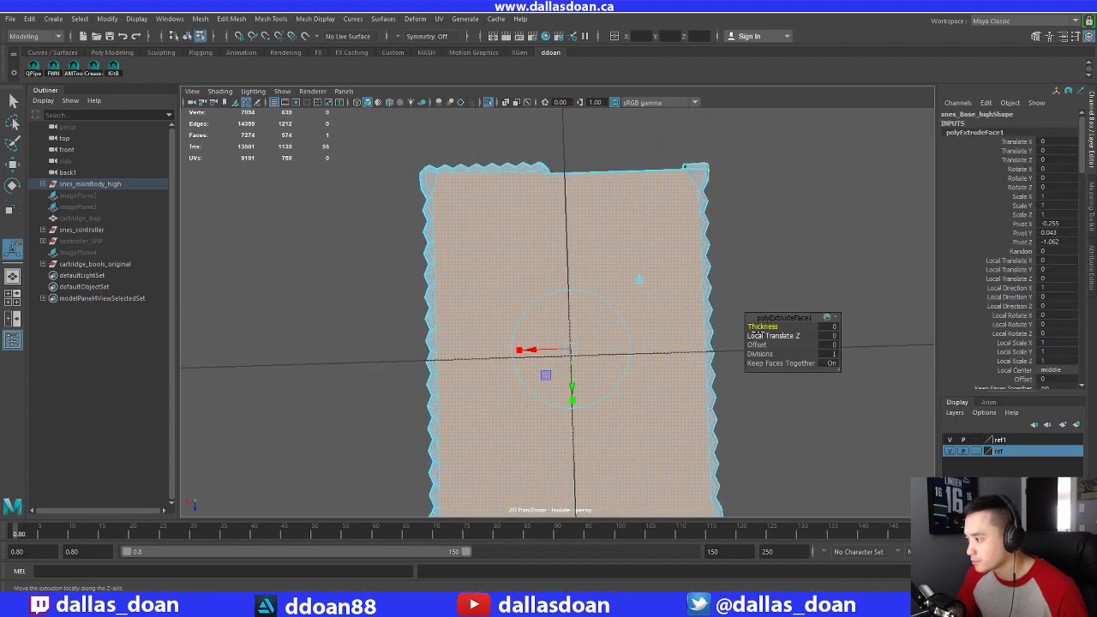
drag(759, 335, 770, 344)
key(ctrl+z)
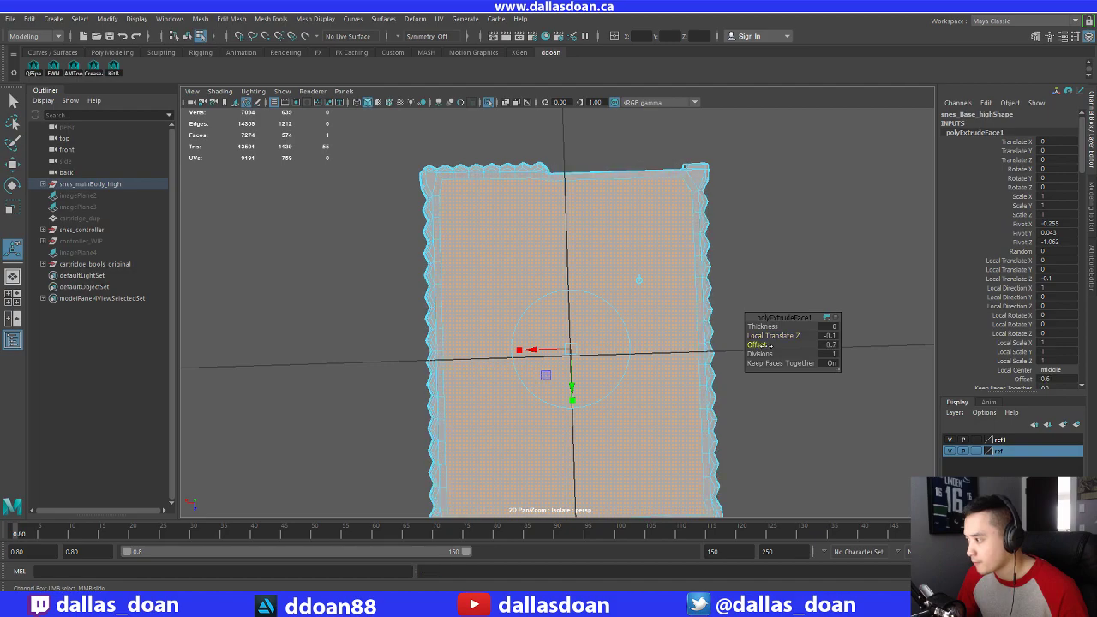
scroll(581, 291, down, 3)
alt+middle_drag(581, 291, 583, 257)
scroll(582, 260, up, 2)
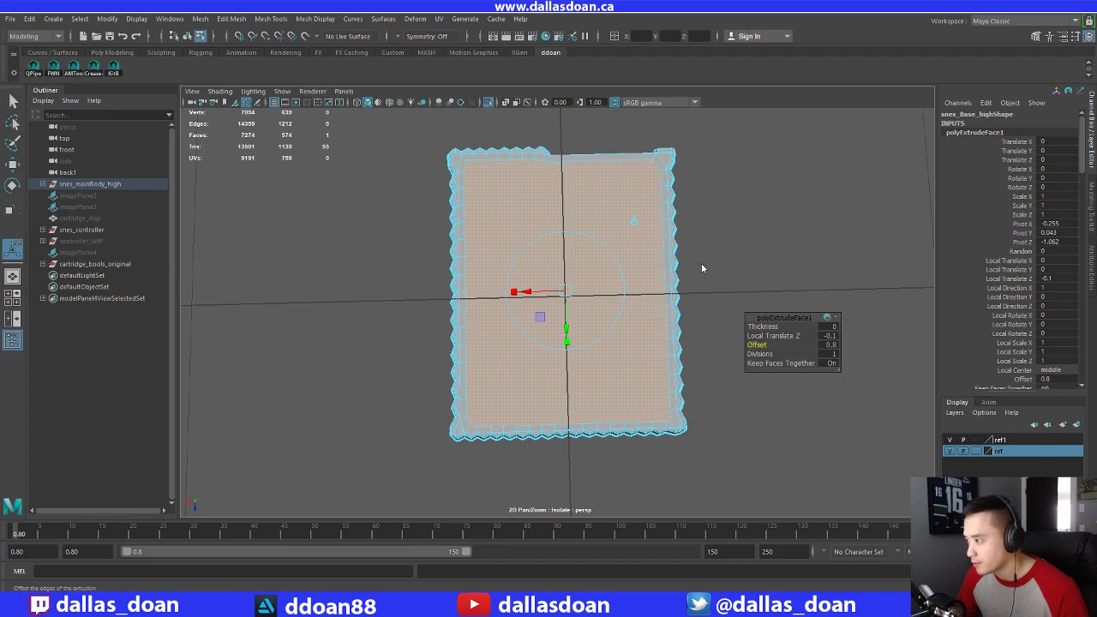
Extrude the inset flat face again with zero offset and merge its vertices to a single center point
shift+right_drag(701, 268, 697, 291)
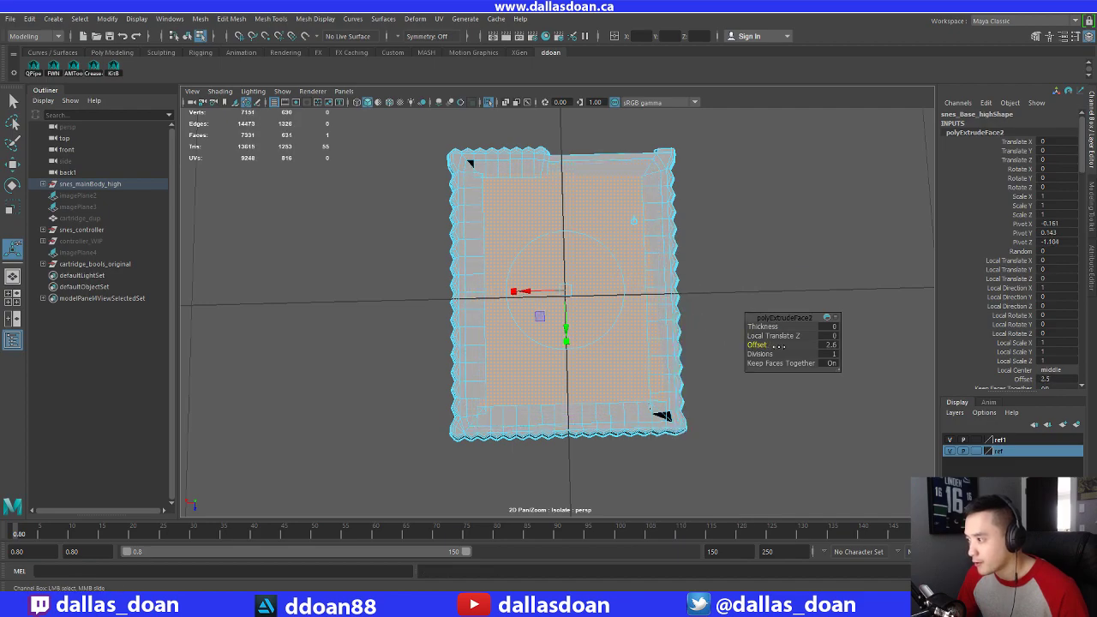
key(ctrl+z)
alt+middle_drag(547, 210, 566, 252)
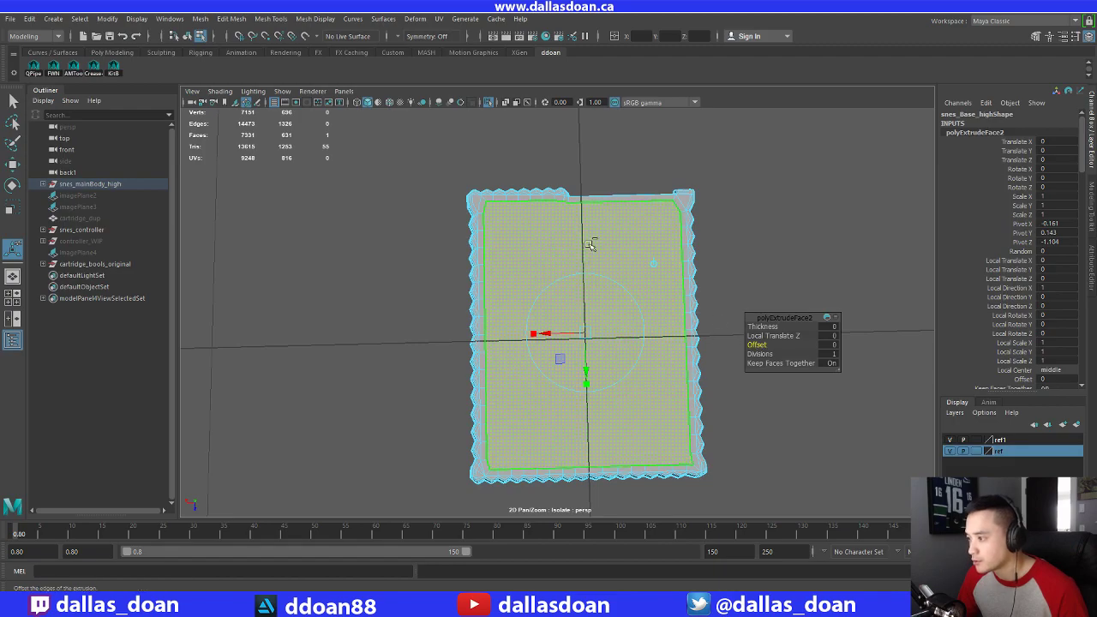
ctrl+right_drag(588, 244, 450, 232)
shift+right_drag(553, 232, 551, 172)
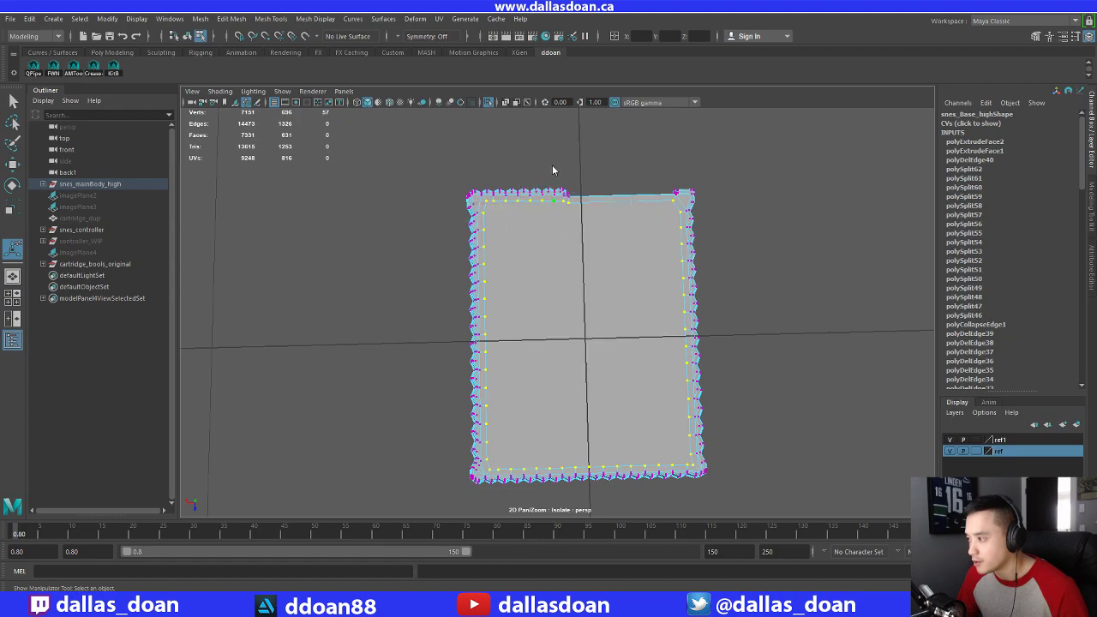
scroll(617, 298, up, 2)
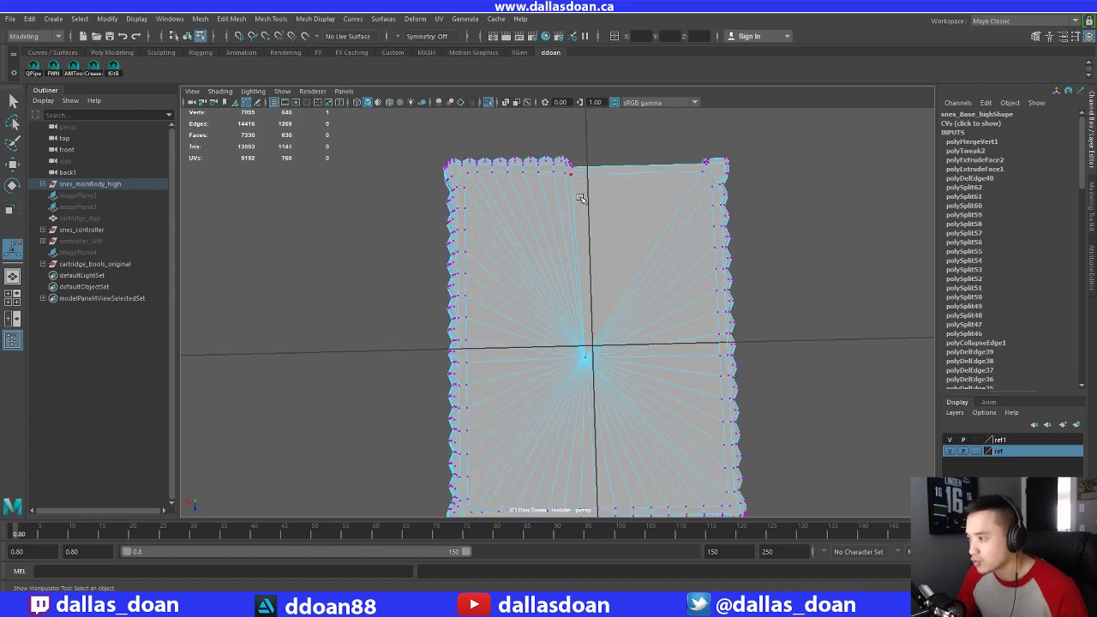
Inspect the radial fan and the inset rim of the flat face in object mode from several angles
alt+drag(581, 199, 534, 206)
right_drag(535, 206, 591, 189)
click(687, 213)
alt+drag(688, 213, 731, 250)
click(555, 222)
alt+drag(565, 237, 562, 245)
right_drag(543, 228, 570, 272)
shift+right_drag(558, 240, 622, 288)
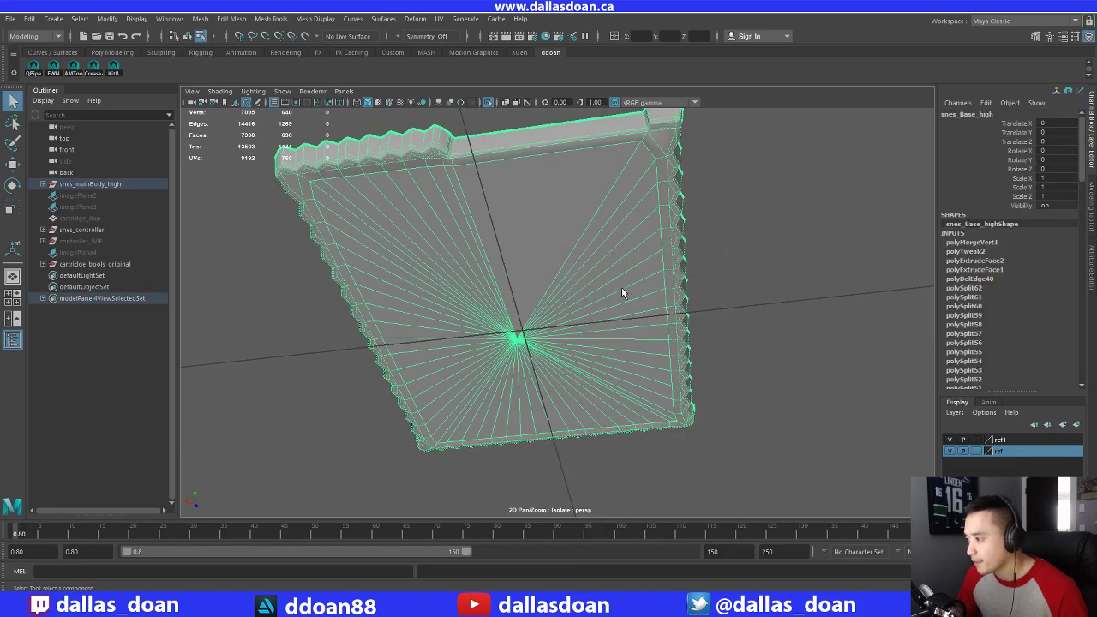
alt+drag(622, 293, 529, 252)
Select the radial fan faces inside the inset rim, convert the selection to edges and soften those edges
right_drag(484, 229, 481, 257)
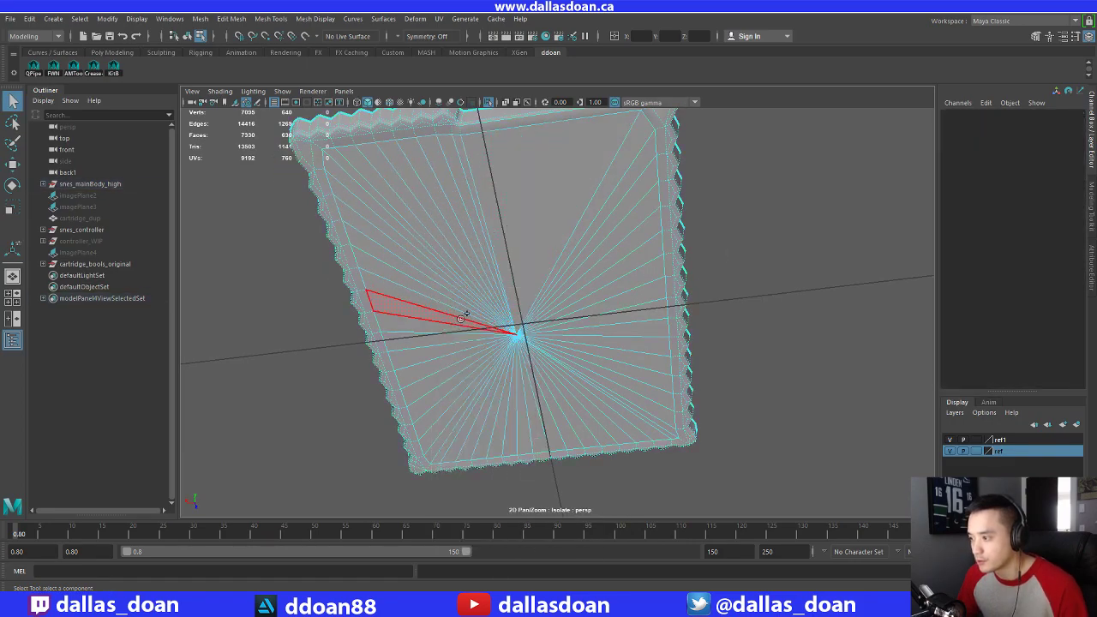
mouse_move(562, 259)
mouse_down()
mouse_move(502, 378)
mouse_move(579, 256)
mouse_move(568, 244)
mouse_up()
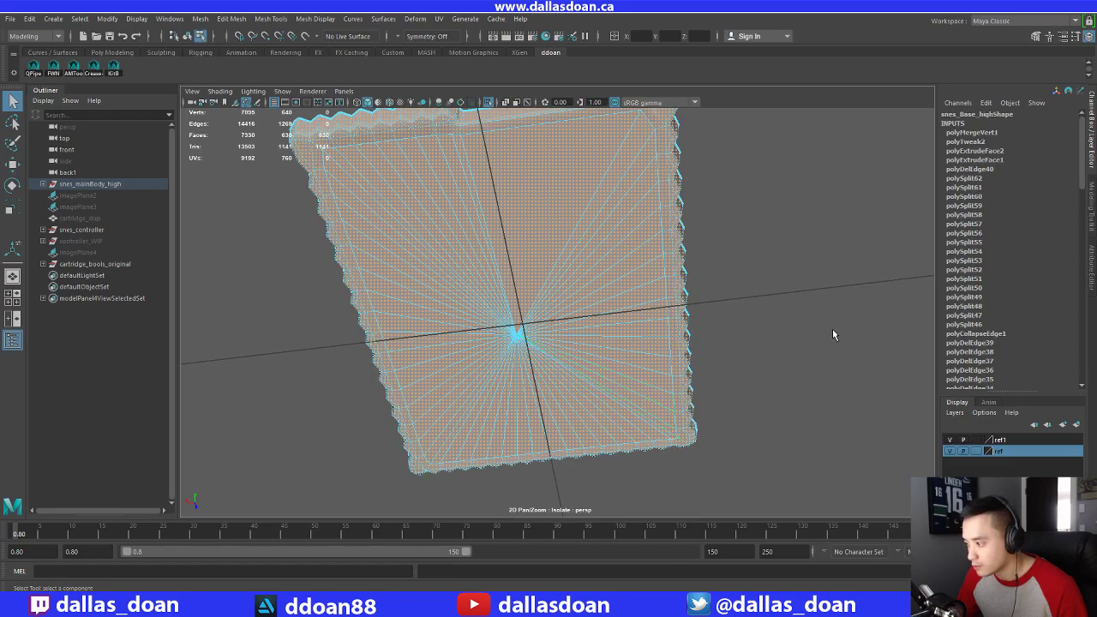
alt+drag(609, 302, 685, 288)
alt+drag(589, 326, 645, 272)
key(ctrl+z)
alt+right_drag(645, 272, 577, 330)
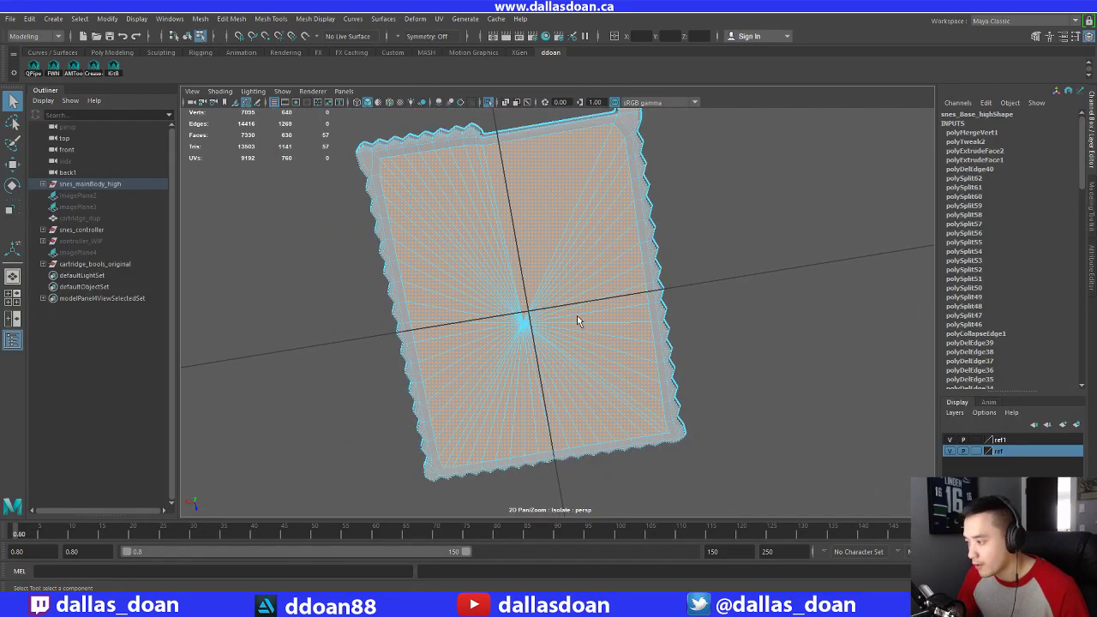
alt+drag(577, 320, 564, 315)
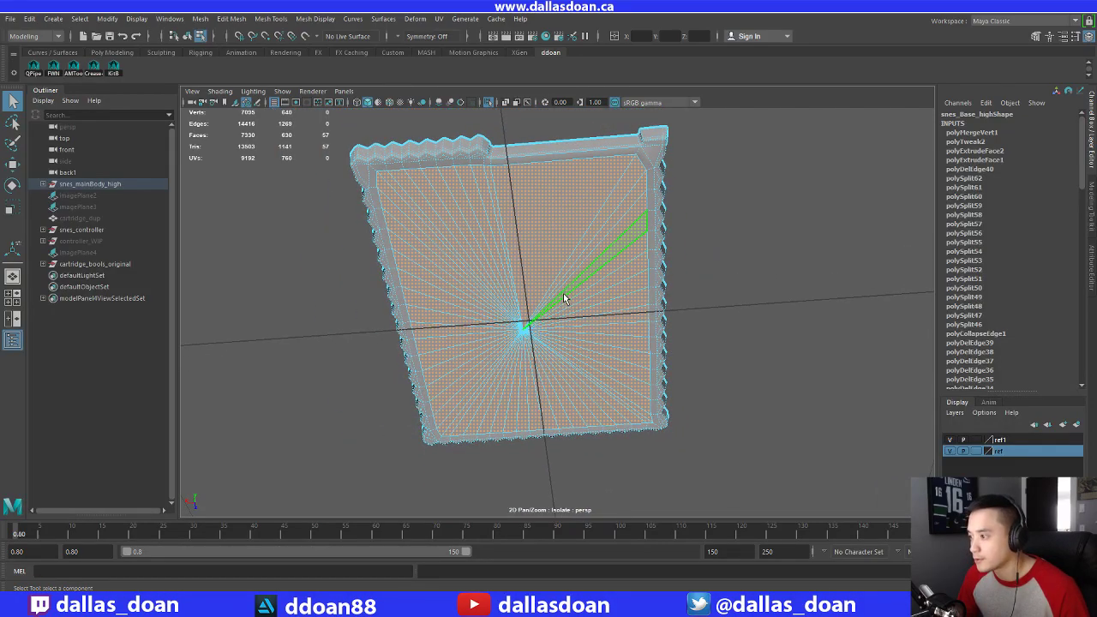
ctrl+right_click(555, 257)
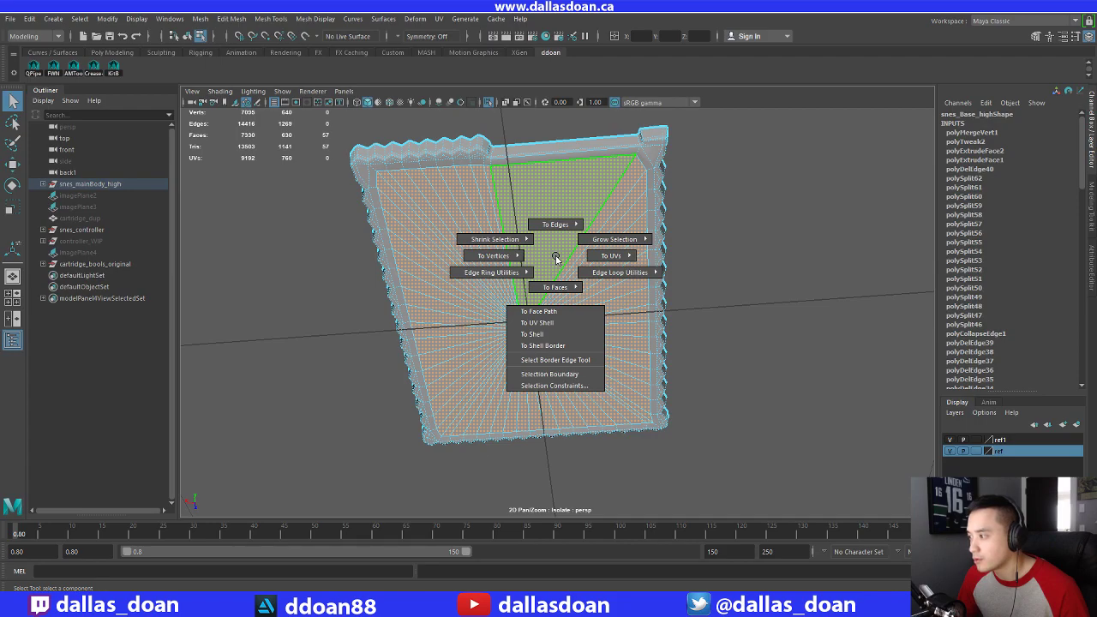
ctrl+right_drag(556, 258, 686, 274)
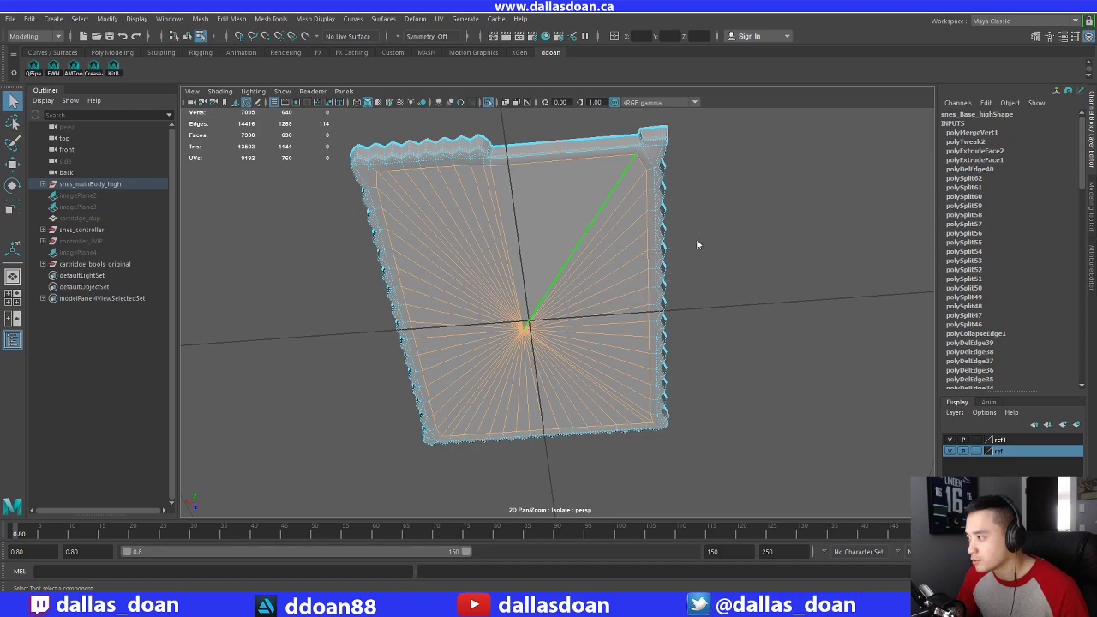
alt+drag(557, 267, 550, 235)
right_drag(548, 224, 610, 208)
click(729, 250)
Delete the construction history of the whole base mesh
scroll(671, 274, down, 2)
alt+drag(670, 274, 573, 291)
click(595, 289)
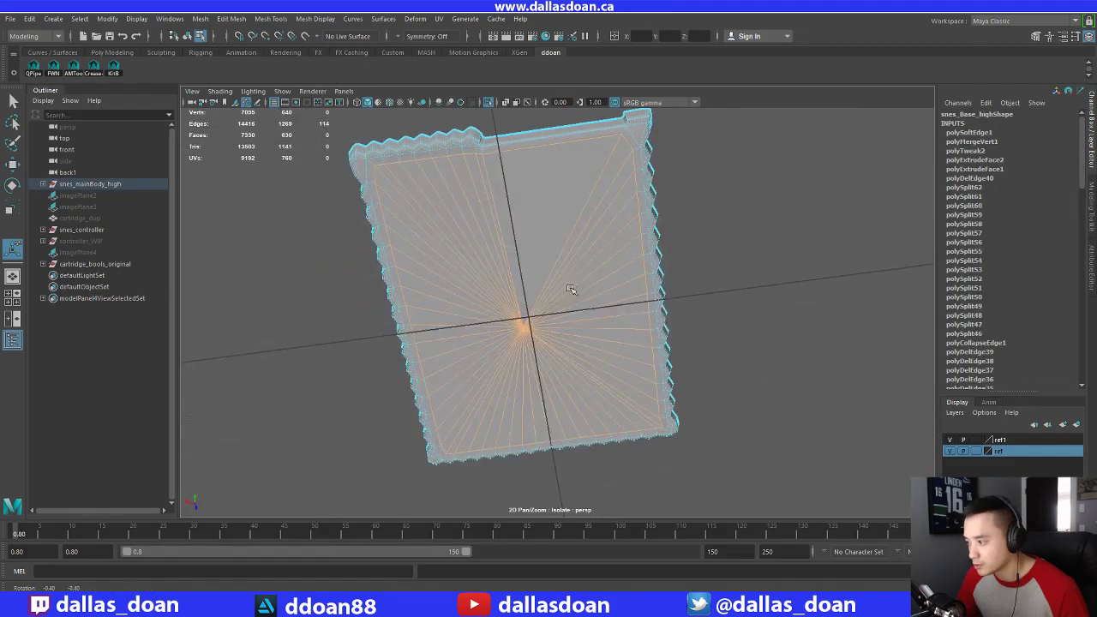
right_drag(573, 291, 579, 319)
key(alt+shift+d)
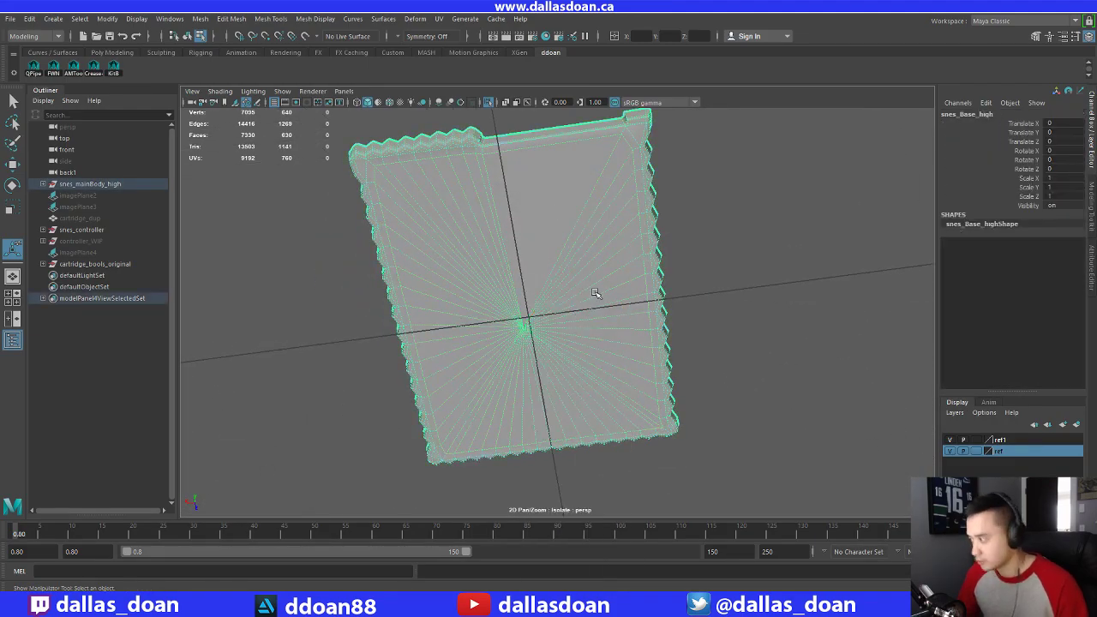
Inspect the base mesh's radial fan, inset rim and ridged sides from several angles in component and object mode
alt+drag(594, 294, 600, 333)
click(766, 259)
alt+right_drag(762, 262, 704, 272)
alt+drag(704, 273, 572, 331)
right_drag(572, 330, 600, 327)
alt+drag(599, 327, 551, 300)
click(500, 241)
scroll(514, 243, down, 3)
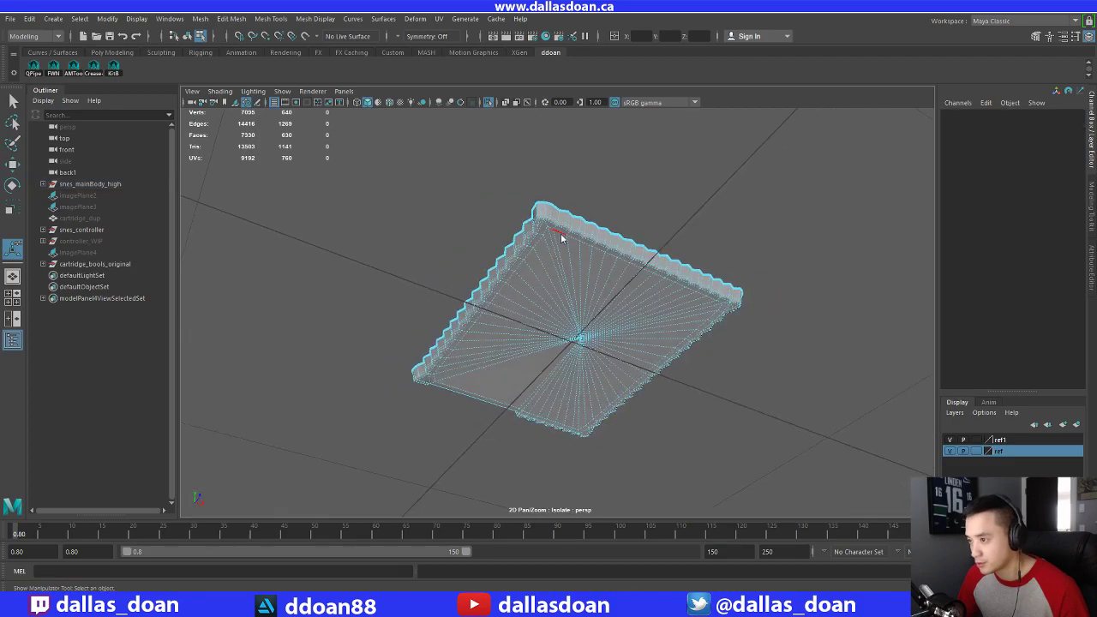
right_drag(562, 236, 555, 305)
scroll(568, 293, down, 3)
alt+drag(561, 253, 642, 299)
click(579, 274)
scroll(585, 271, up, 3)
click(677, 344)
alt+drag(677, 344, 616, 281)
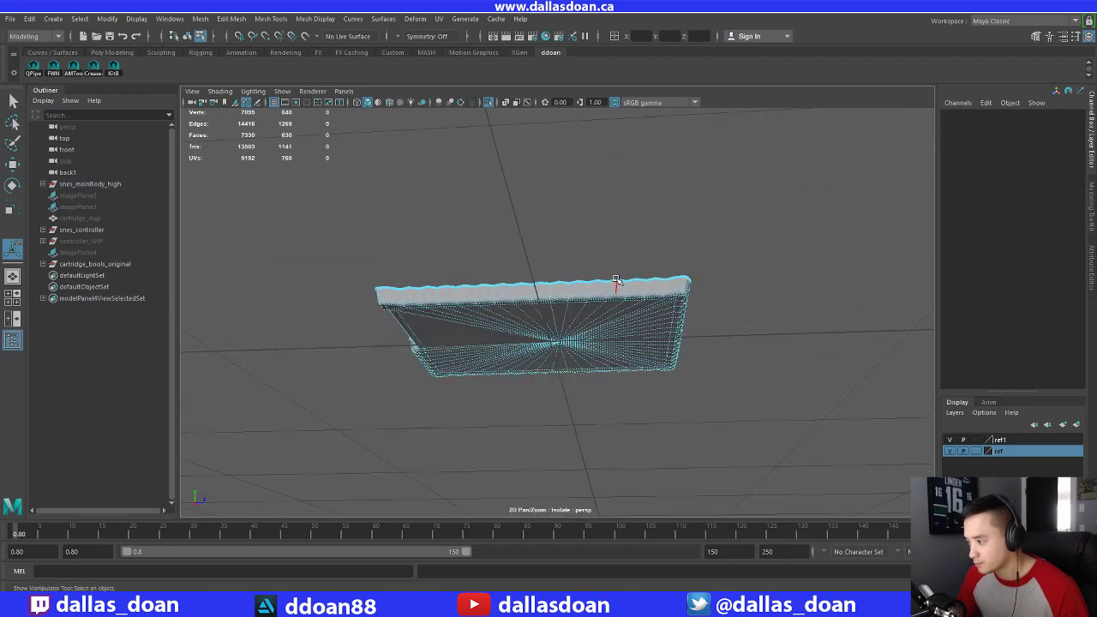
key(F8)
key(F8)
key(F8)
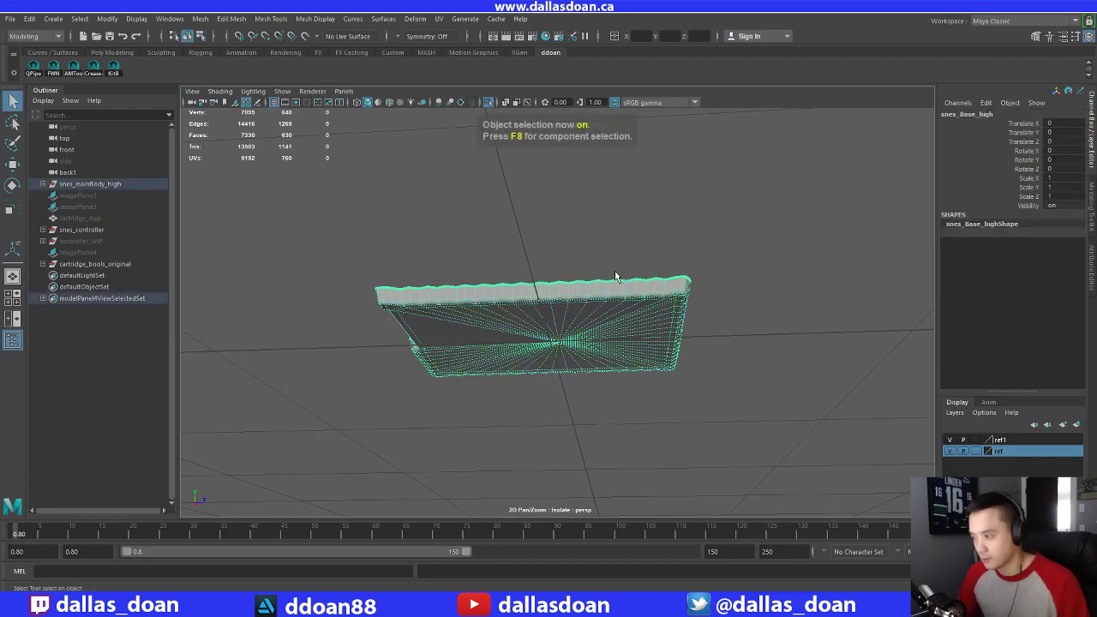
Show the whole console and examine how the base sits under the main body, with the base mesh selected
key(ctrl+1)
alt+drag(614, 270, 535, 266)
key(w)
click(512, 225)
scroll(535, 266, up, 5)
scroll(535, 269, down, 3)
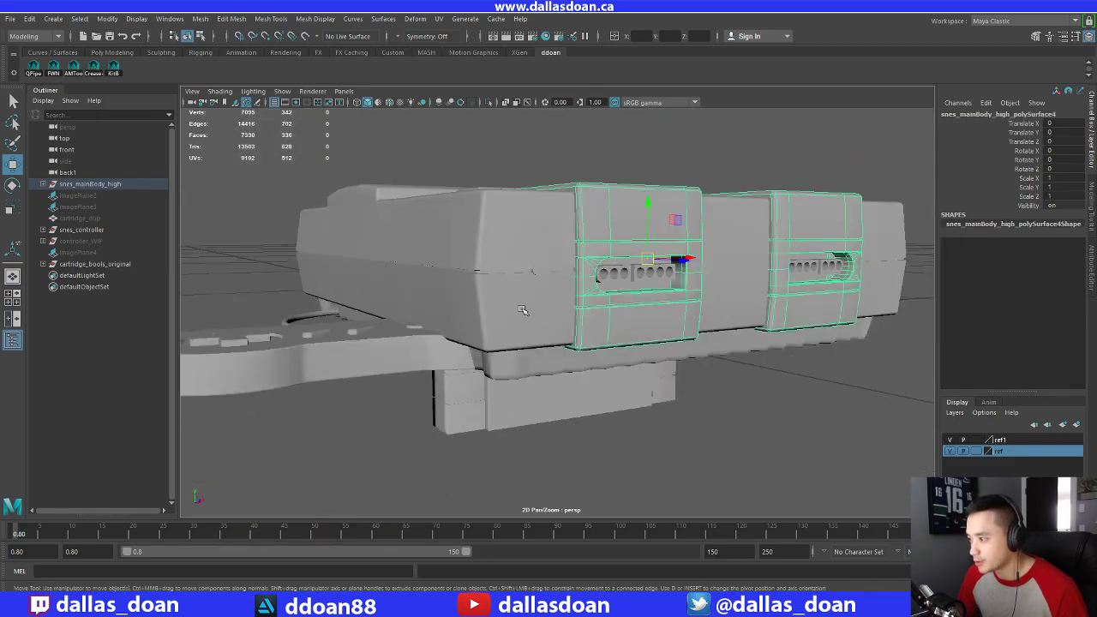
click(521, 308)
alt+drag(514, 296, 524, 275)
click(471, 232)
alt+drag(471, 232, 436, 260)
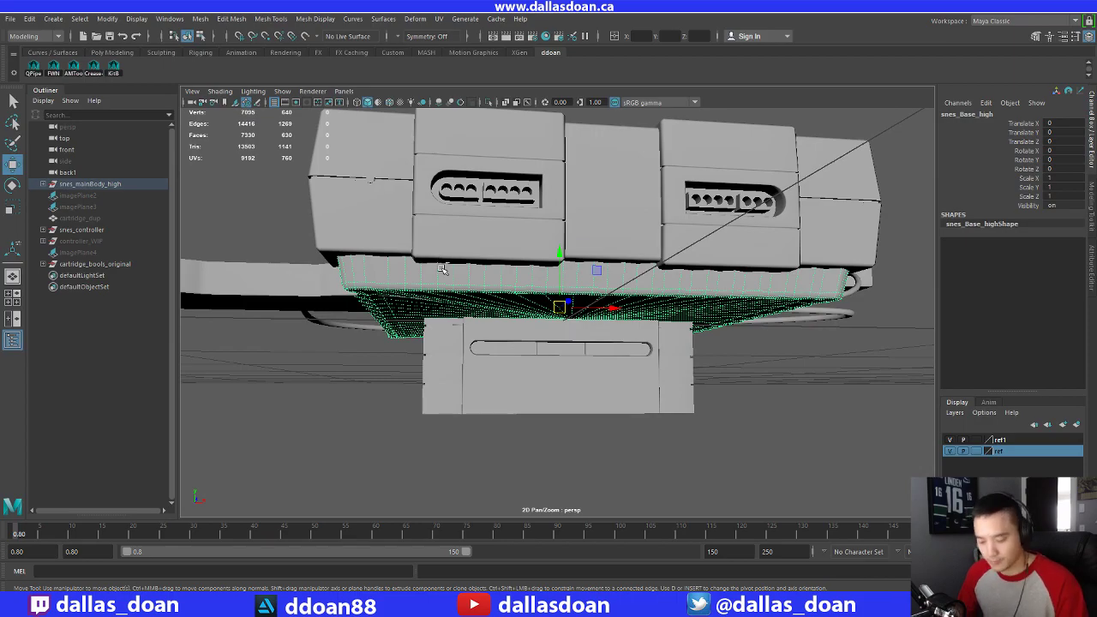
Isolate the base mesh again and select the radial fan faces inside the inset rim
key(ctrl+1)
key(f)
alt+drag(448, 259, 443, 245)
right_drag(468, 232, 470, 257)
mouse_move(600, 302)
mouse_down()
mouse_move(641, 303)
mouse_move(519, 297)
mouse_move(612, 334)
mouse_move(632, 261)
mouse_up()
alt+drag(632, 261, 623, 201)
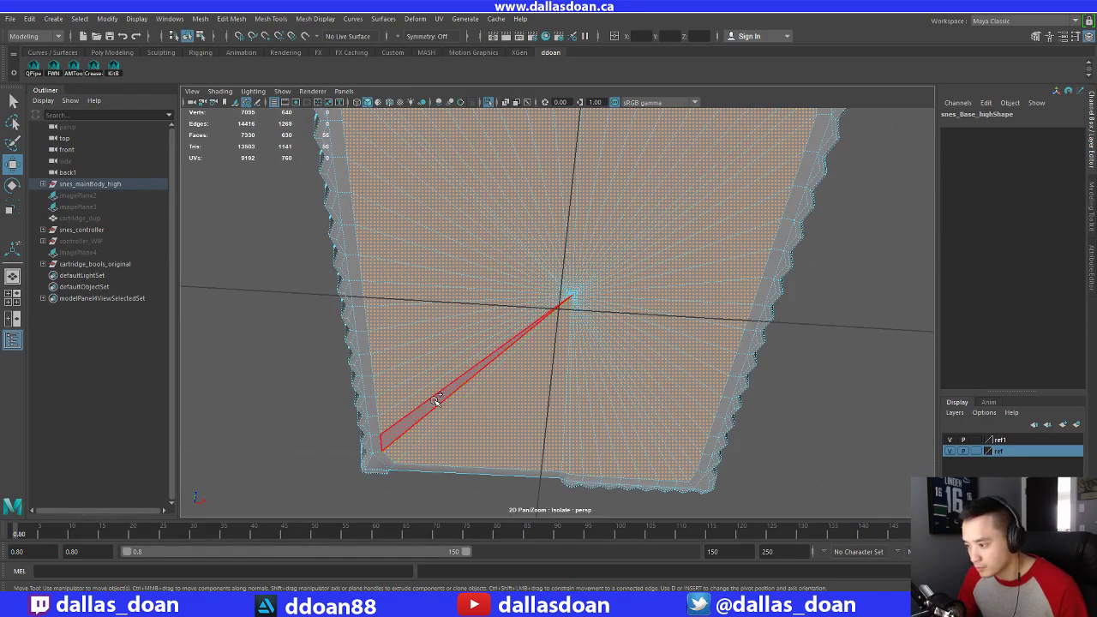
Convert the completed fan face selection to vertices and snap them vertically to the level of the base's surrounding lower-edge vertices
scroll(566, 350, down, 3)
alt+drag(585, 322, 599, 287)
ctrl+right_drag(610, 227, 539, 249)
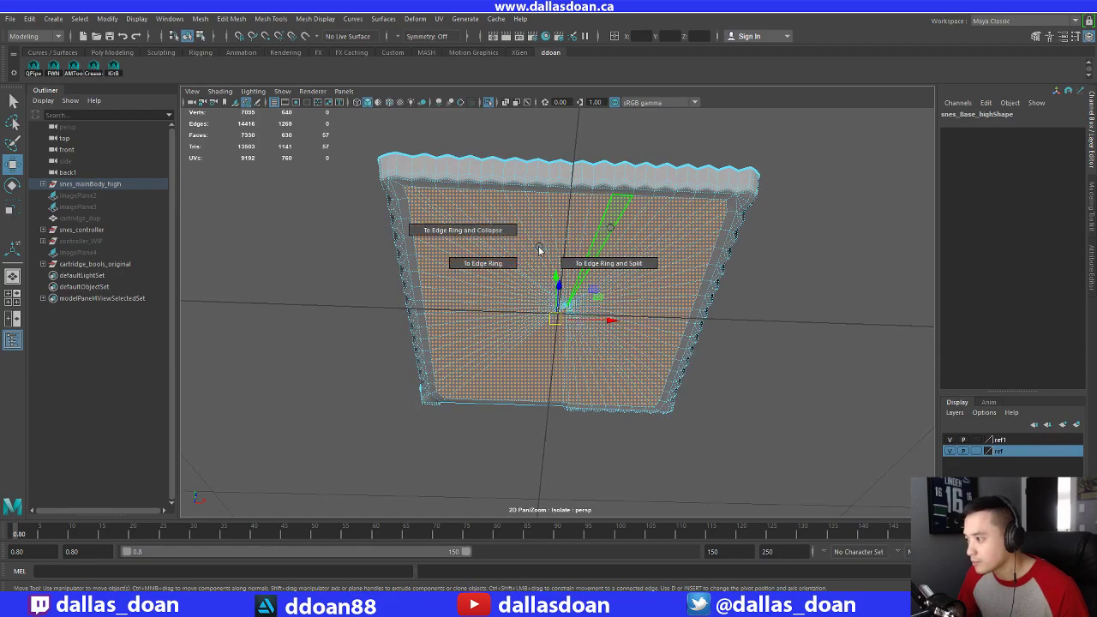
ctrl+right_drag(606, 232, 567, 233)
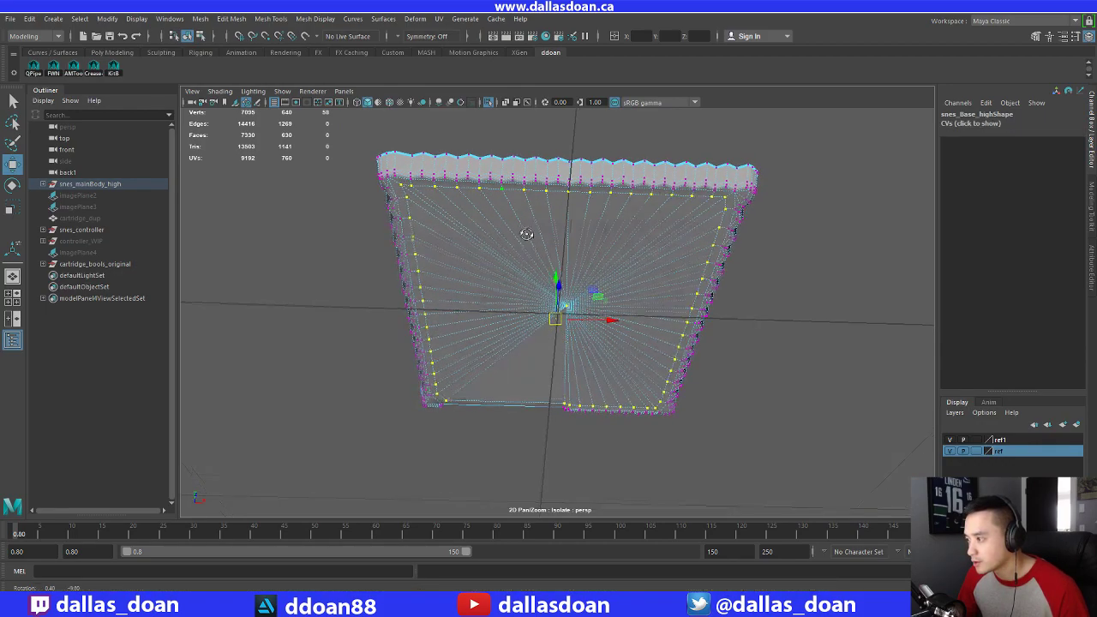
alt+drag(561, 285, 529, 229)
middle_drag(531, 208, 529, 219)
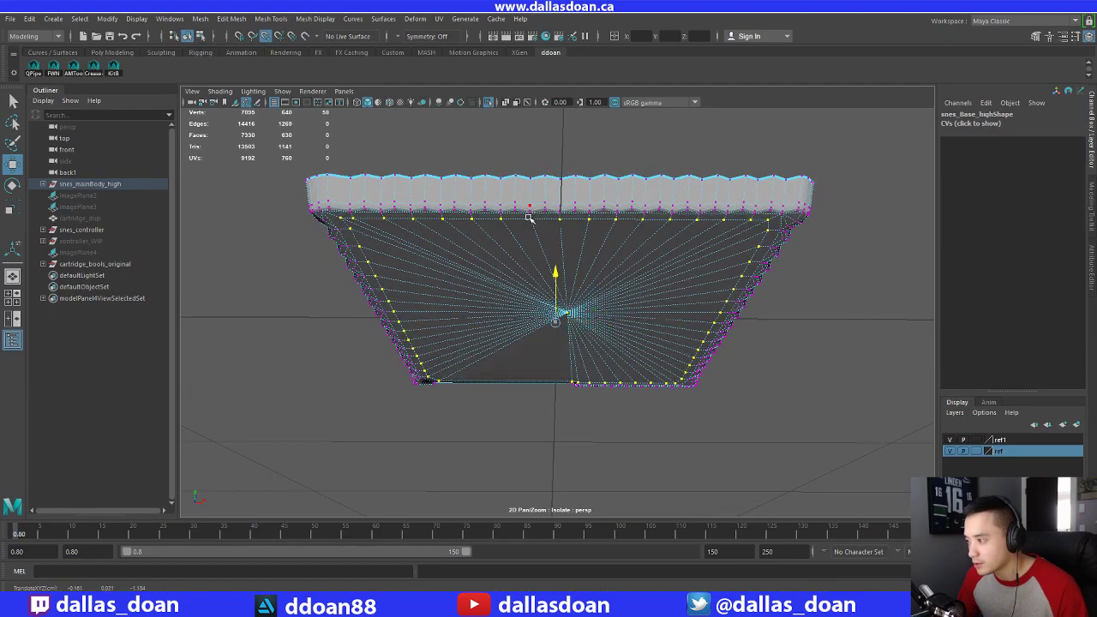
right_drag(576, 250, 632, 235)
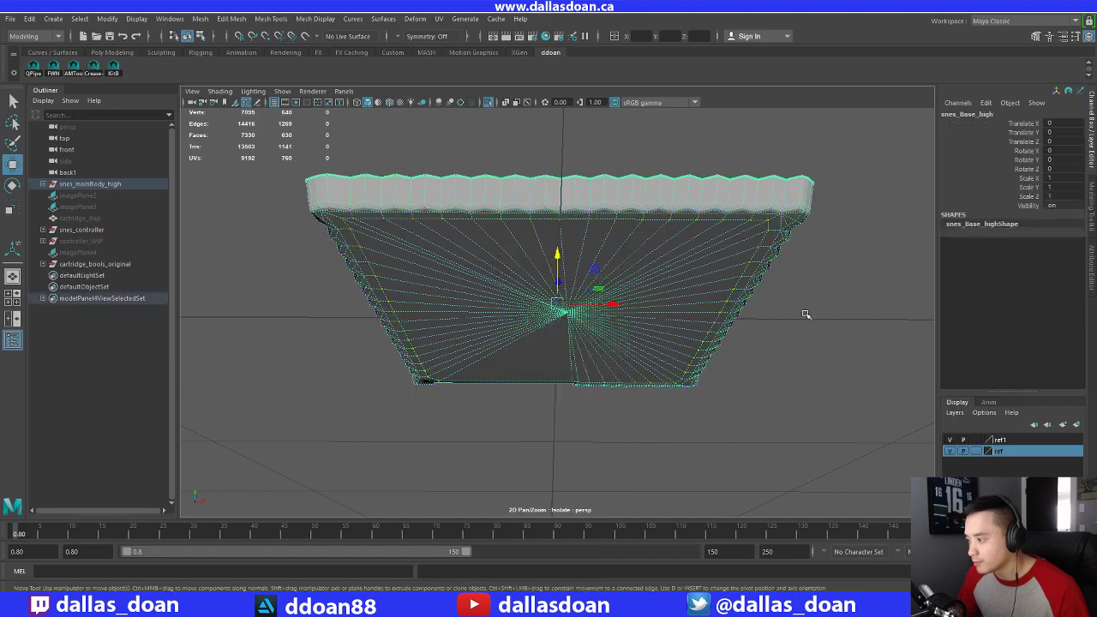
Examine the base's notched corner and inset rim up close, and bring the whole model back into view with nothing selected
click(805, 313)
alt+drag(727, 320, 711, 244)
scroll(726, 251, down, 3)
alt+middle_drag(647, 330, 698, 225)
scroll(606, 237, up, 5)
scroll(606, 238, down, 2)
click(626, 261)
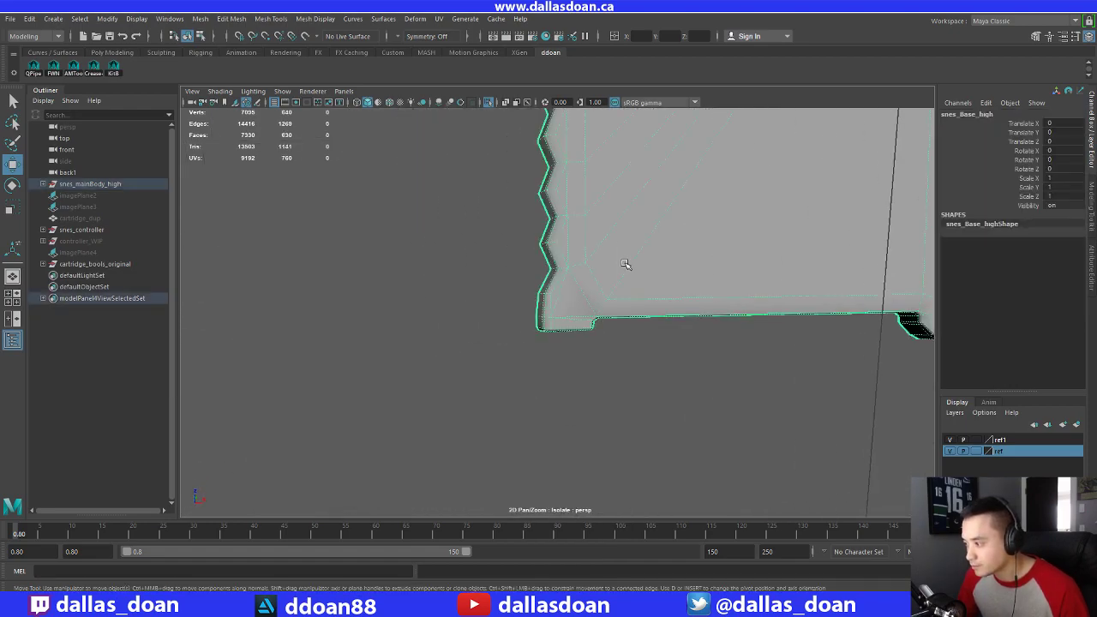
alt+drag(627, 261, 679, 305)
scroll(620, 326, up, 6)
scroll(646, 323, down, 6)
click(657, 325)
scroll(688, 277, up, 3)
click(639, 296)
click(600, 313)
click(628, 294)
key(ctrl+1)
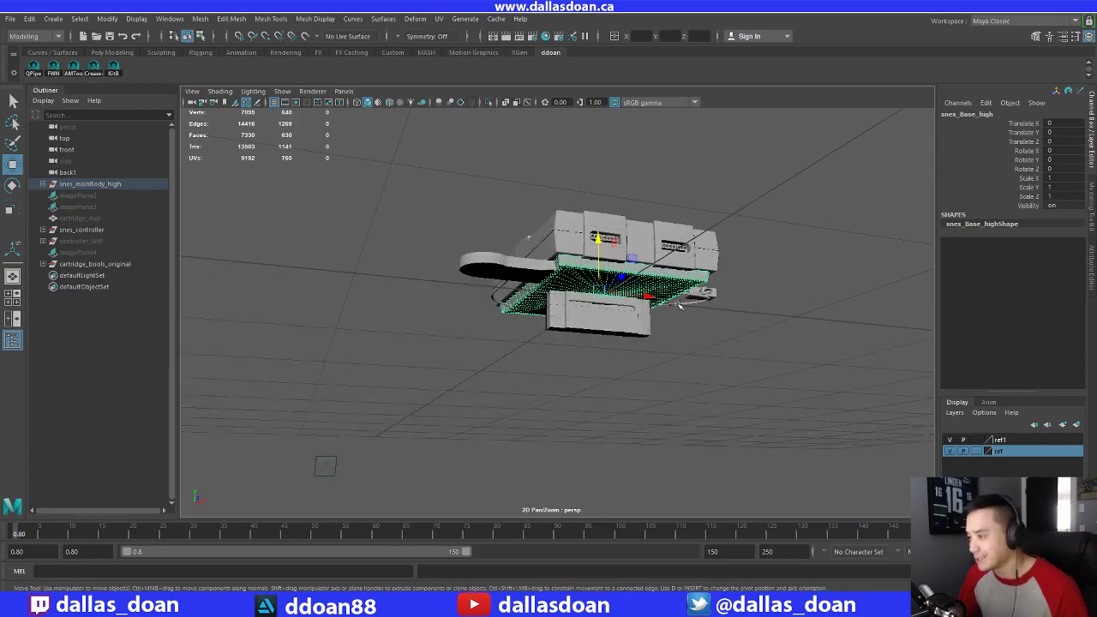
click(734, 373)
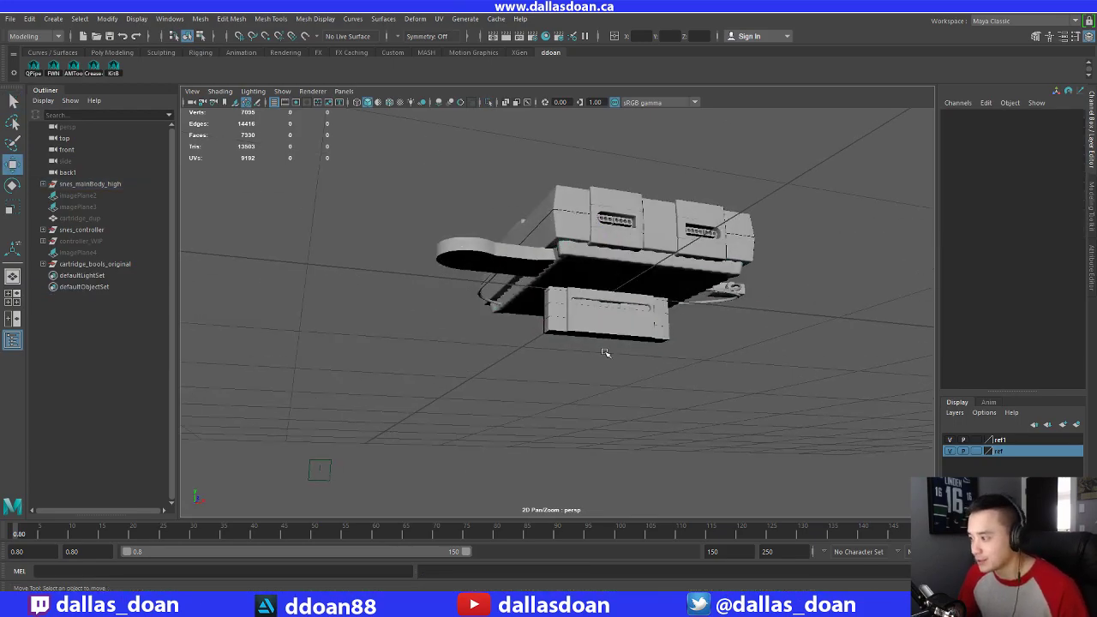
Select the controller wire and isolate it in the perspective view
alt+drag(601, 385, 626, 368)
click(509, 328)
alt+drag(439, 323, 634, 305)
key(ctrl+1)
scroll(639, 315, up, 6)
alt+drag(572, 264, 583, 286)
Frame the controller wire in the front view and isolate it there as well
key(space)
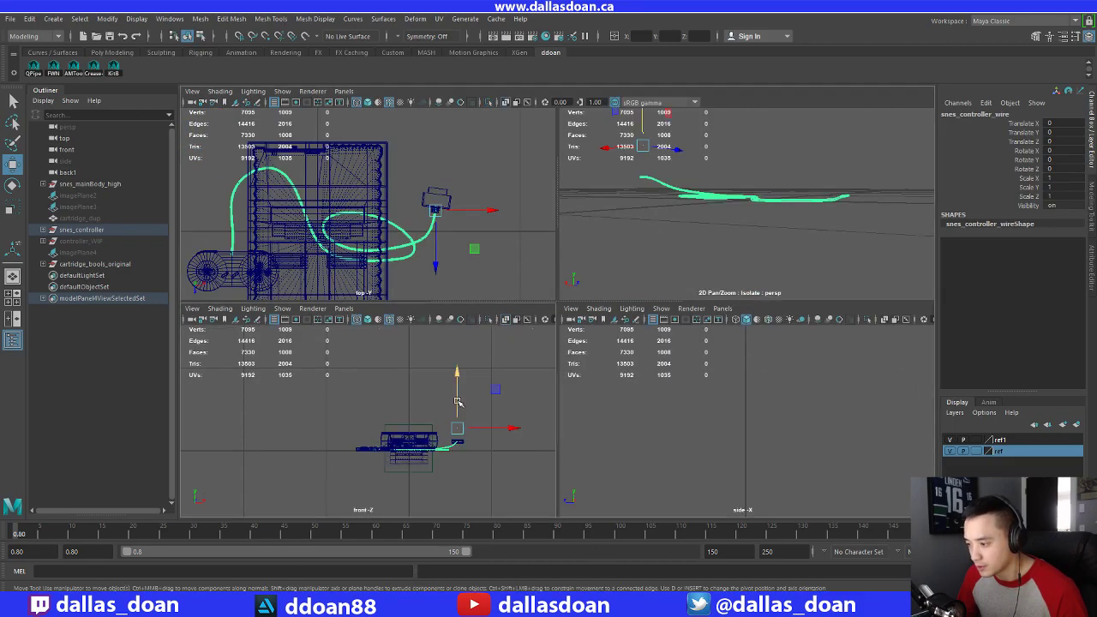
key(space)
key(f)
key(ctrl+1)
scroll(380, 340, up, 4)
alt+middle_drag(426, 336, 566, 322)
alt+middle_drag(497, 329, 426, 347)
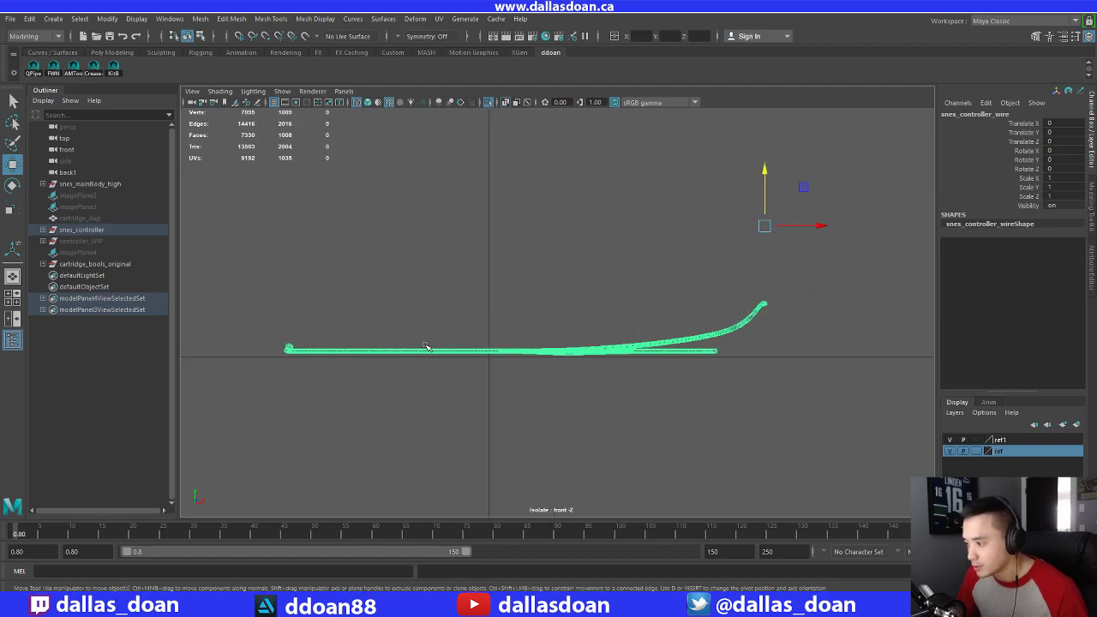
scroll(408, 294, down, 1)
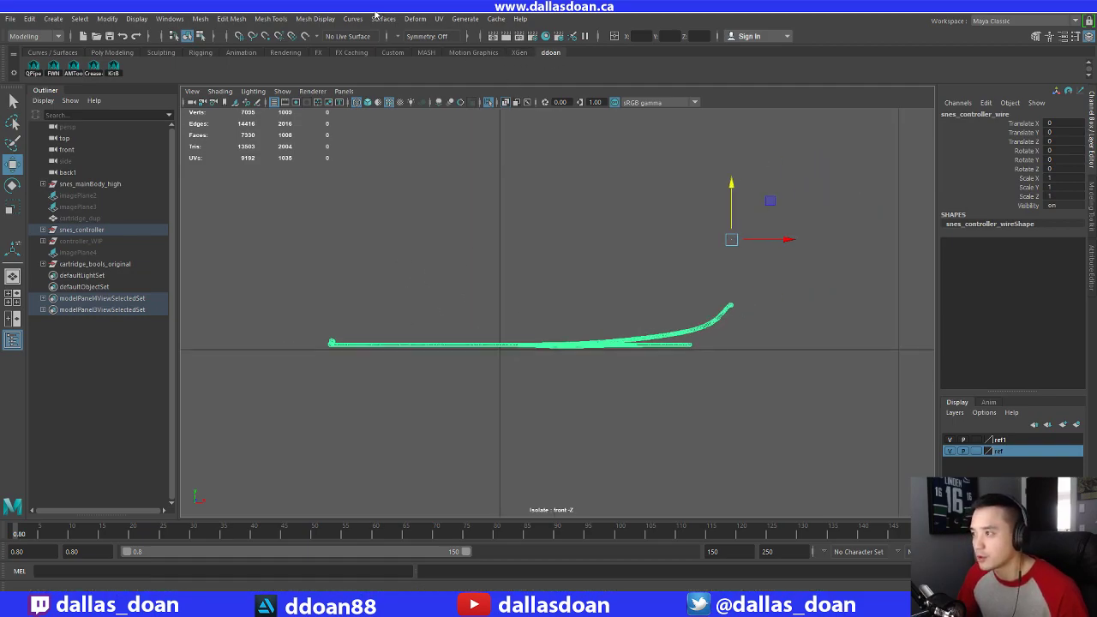
Add a lattice deformer to the controller wire and lower its bottom row of lattice points slightly
click(265, 20)
mouse_move(301, 20)
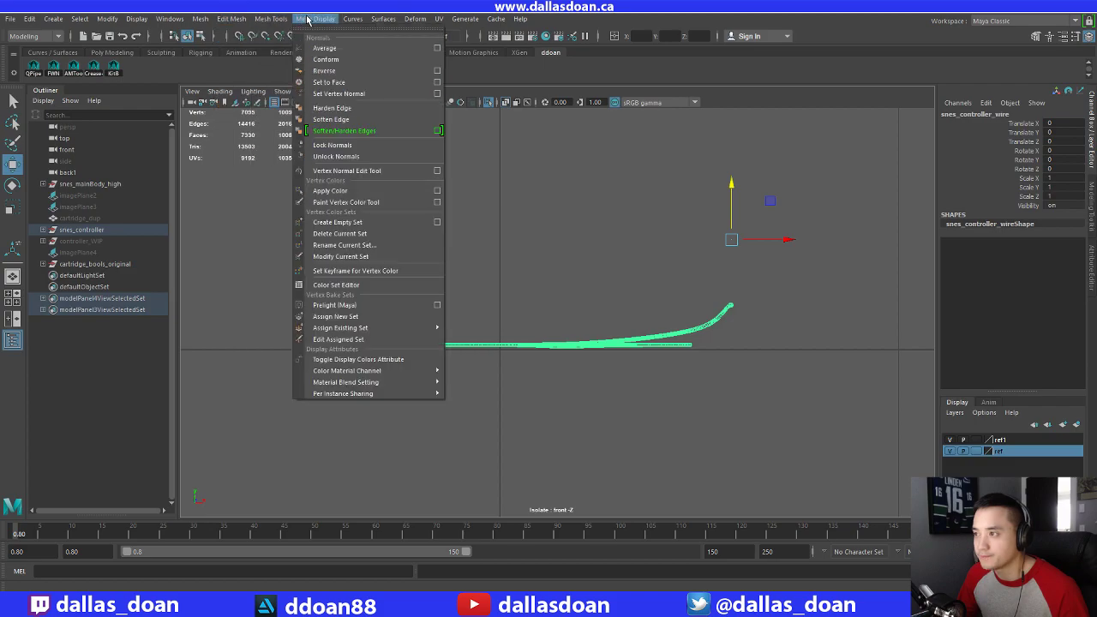
mouse_move(416, 21)
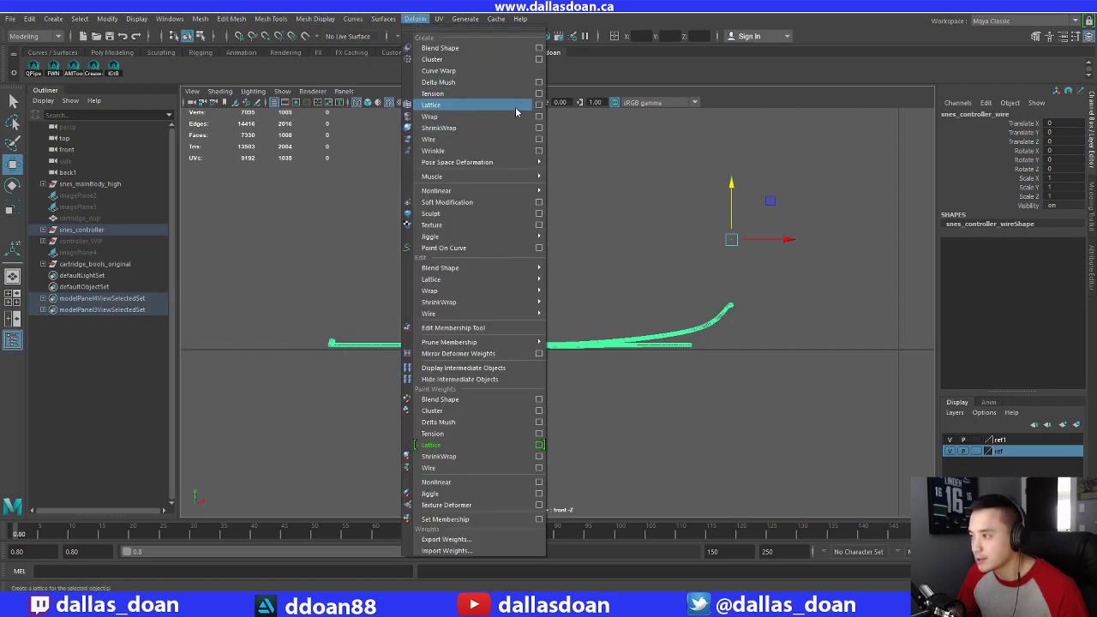
click(515, 106)
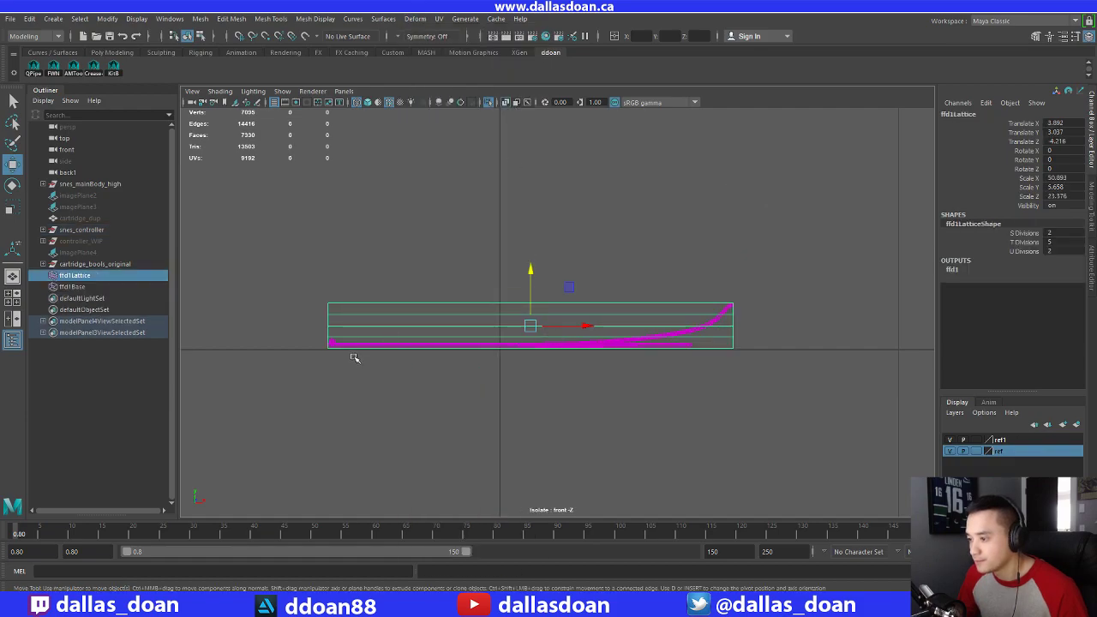
right_drag(369, 309, 335, 274)
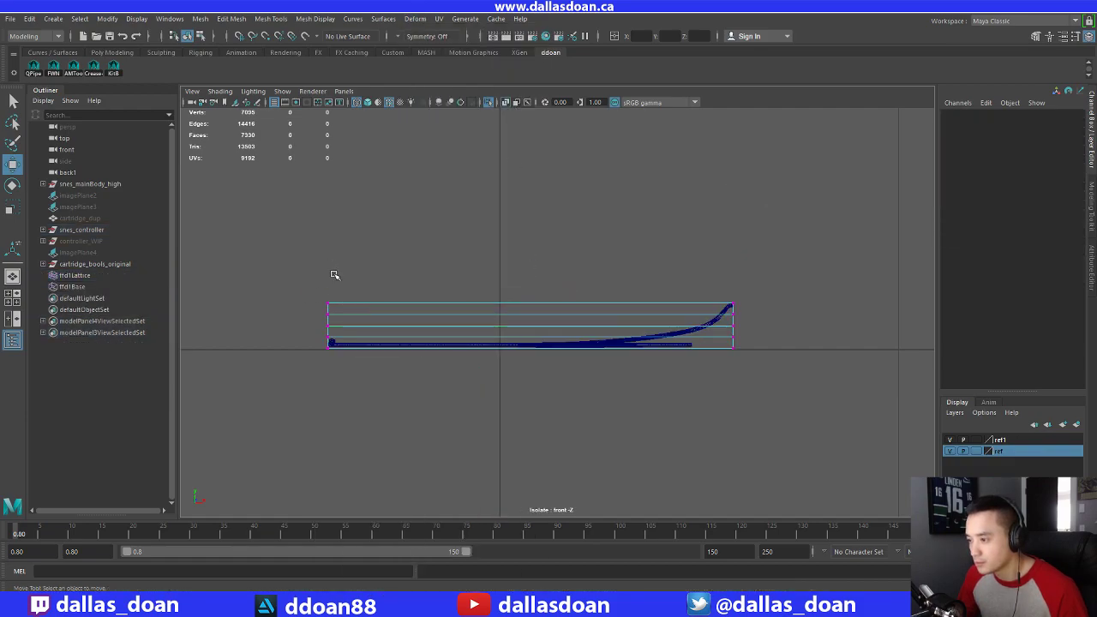
drag(244, 336, 930, 432)
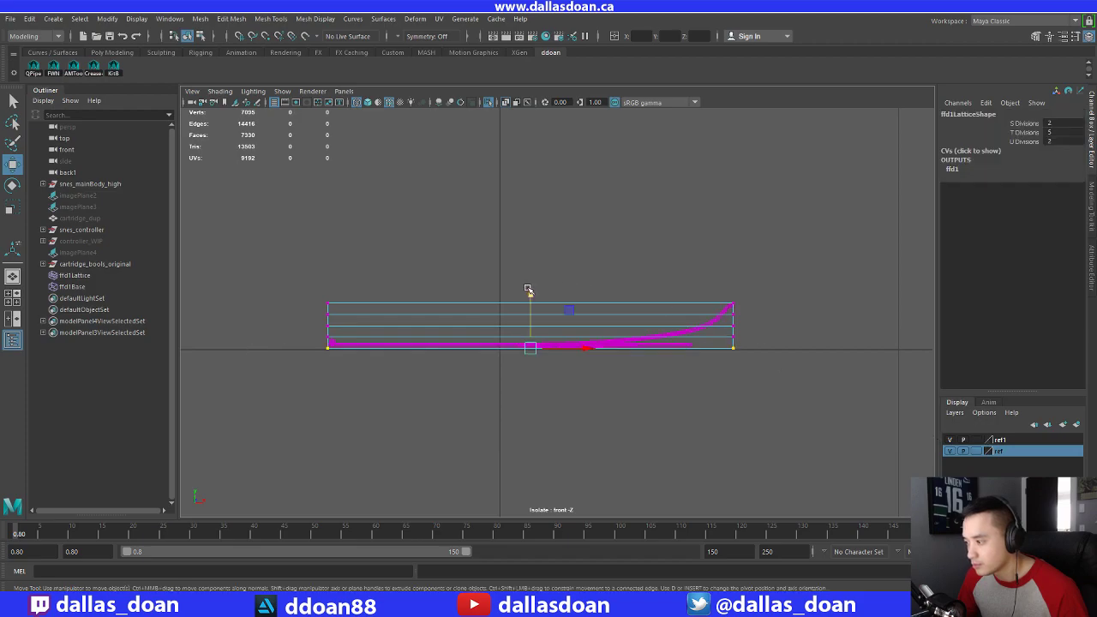
drag(527, 290, 529, 292)
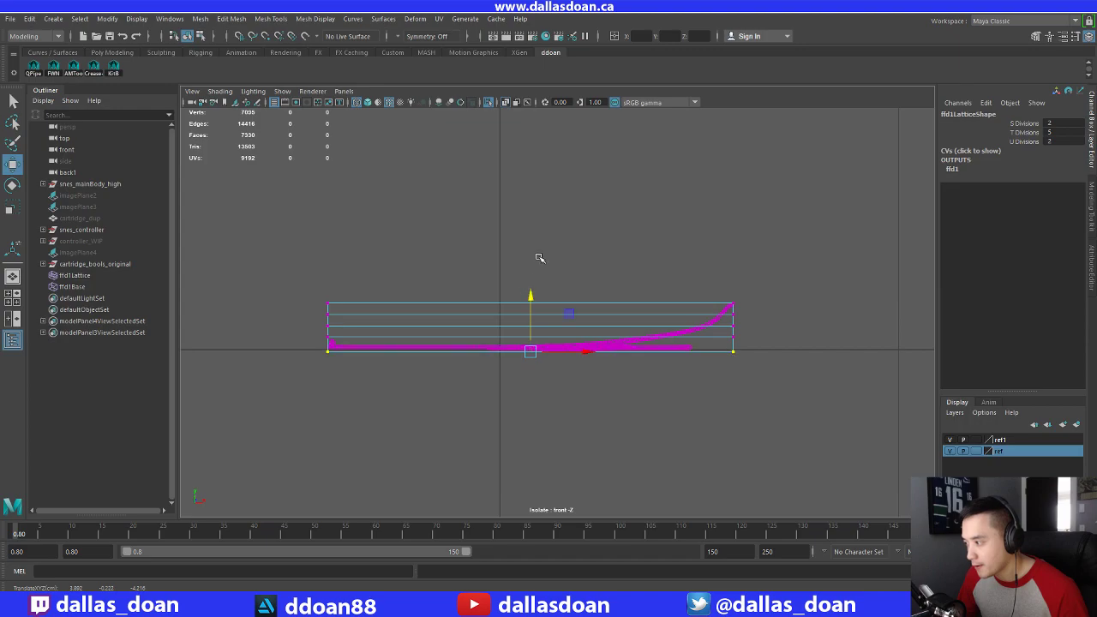
Return to the perspective view and delete the controller wire's construction history to bake in the lattice deformation
click(672, 223)
key(space)
key(space)
alt+drag(622, 249, 466, 268)
scroll(488, 264, down, 5)
alt+drag(546, 271, 337, 224)
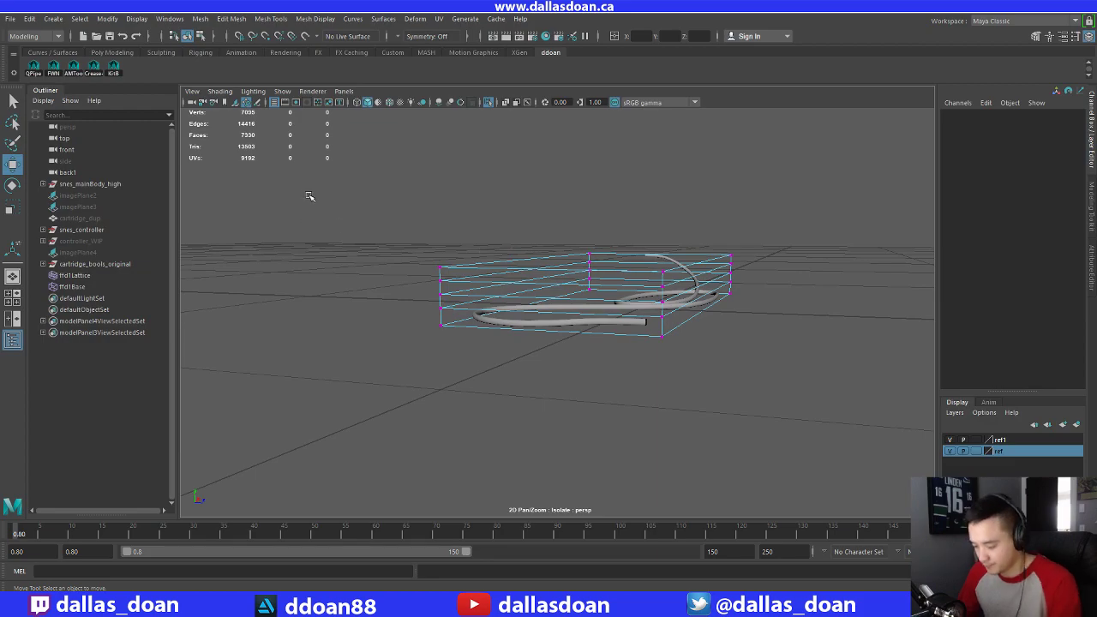
click(510, 317)
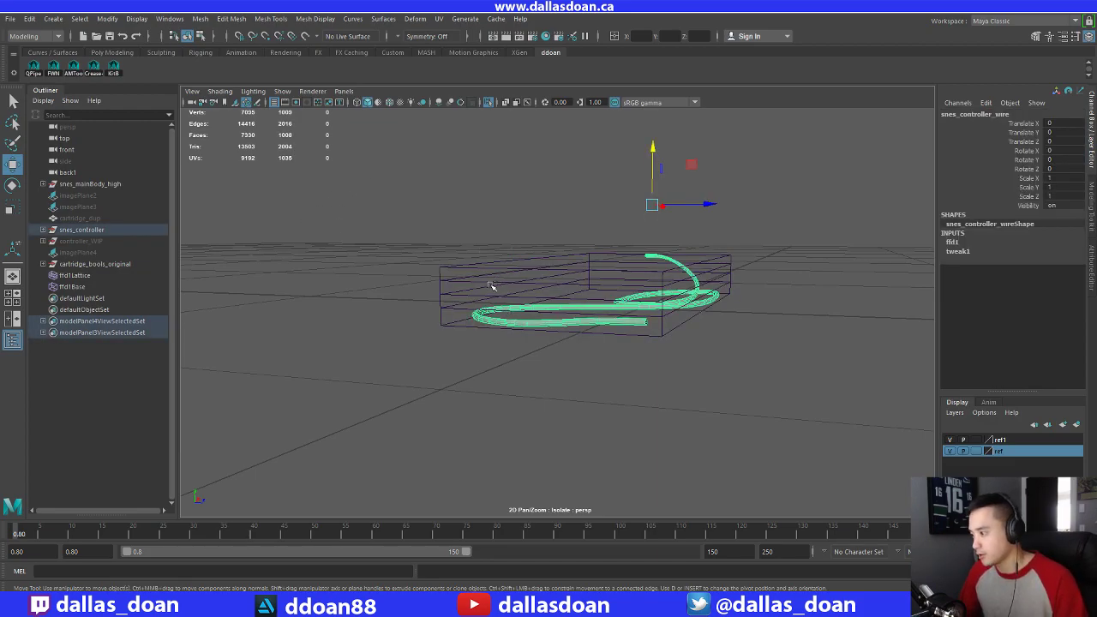
key(alt+shift+d)
alt+right_drag(522, 297, 563, 289)
alt+drag(563, 289, 584, 336)
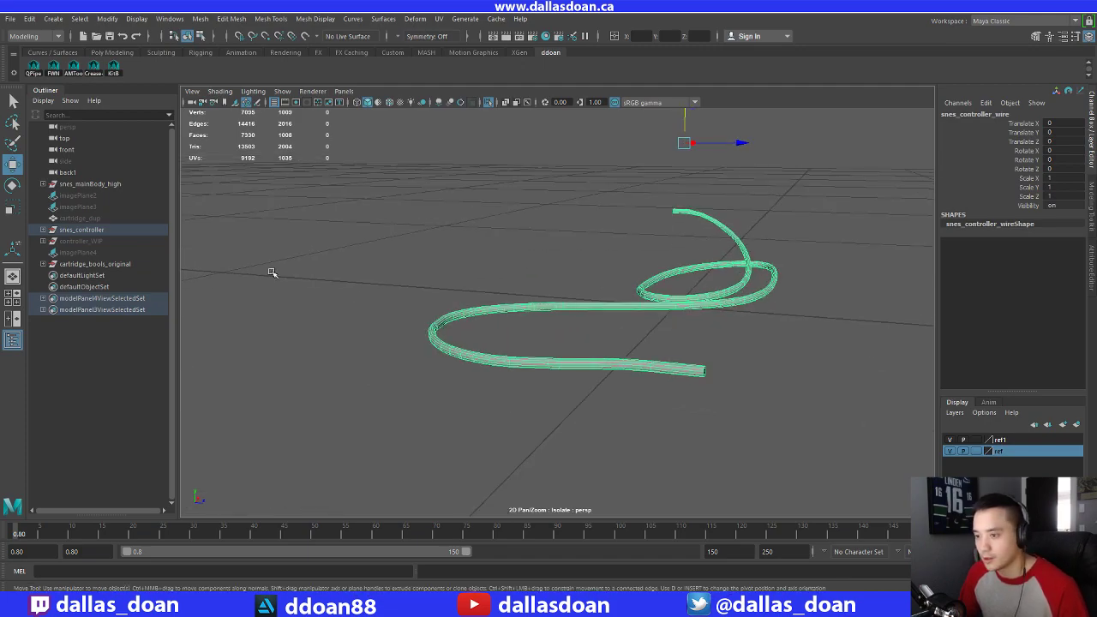
Expand the snes_controller group and delete its controller_WIP1 and snes_controller_plug1 child groups
click(43, 230)
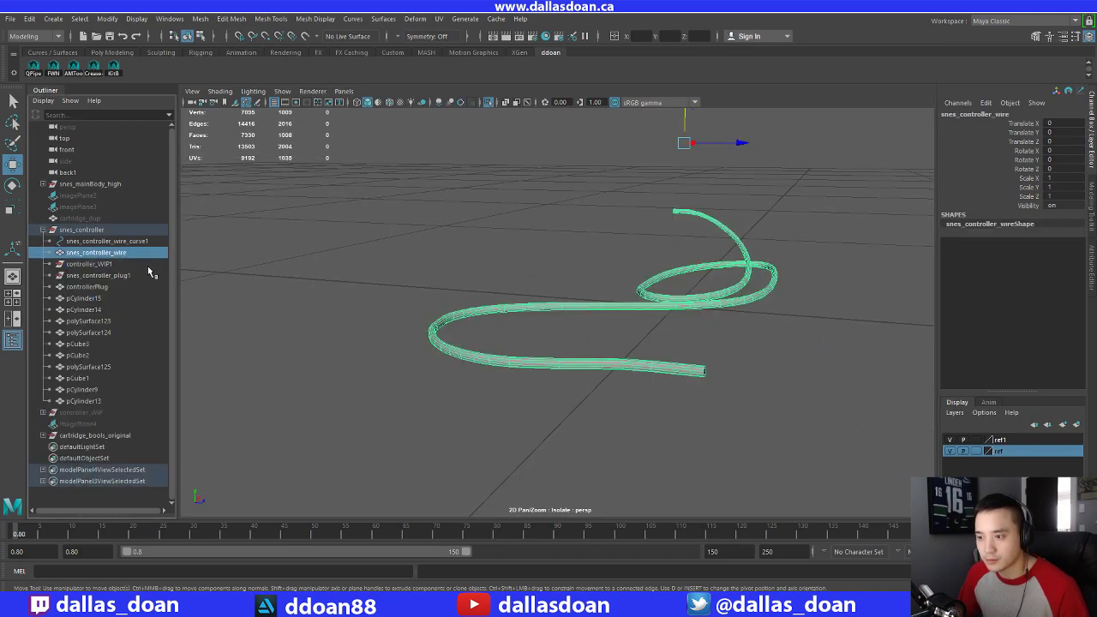
click(111, 265)
ctrl+click(111, 275)
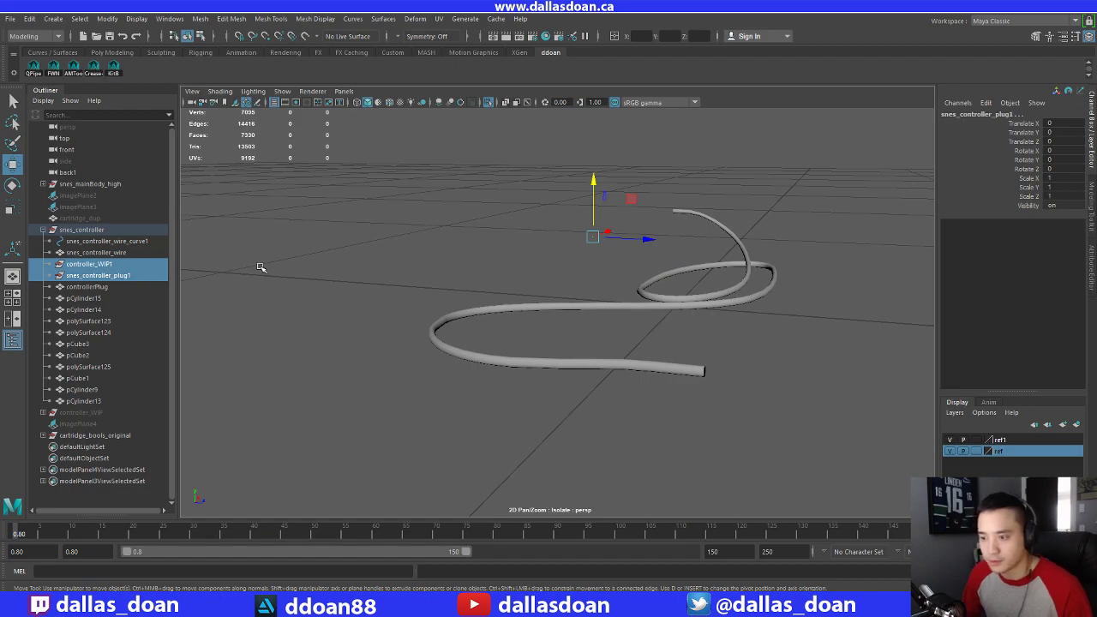
key(Delete)
Check the snes_controller group's children by selecting the wire, its curve, the plug and the cylinders one after another
double_click(108, 237)
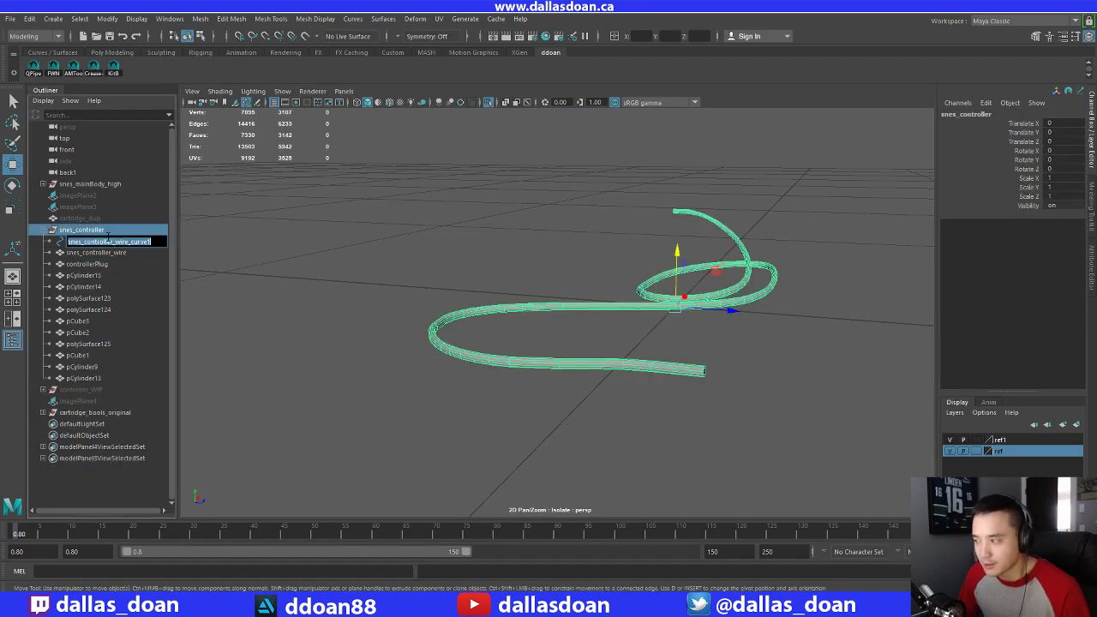
click(231, 238)
click(95, 253)
click(107, 242)
click(260, 294)
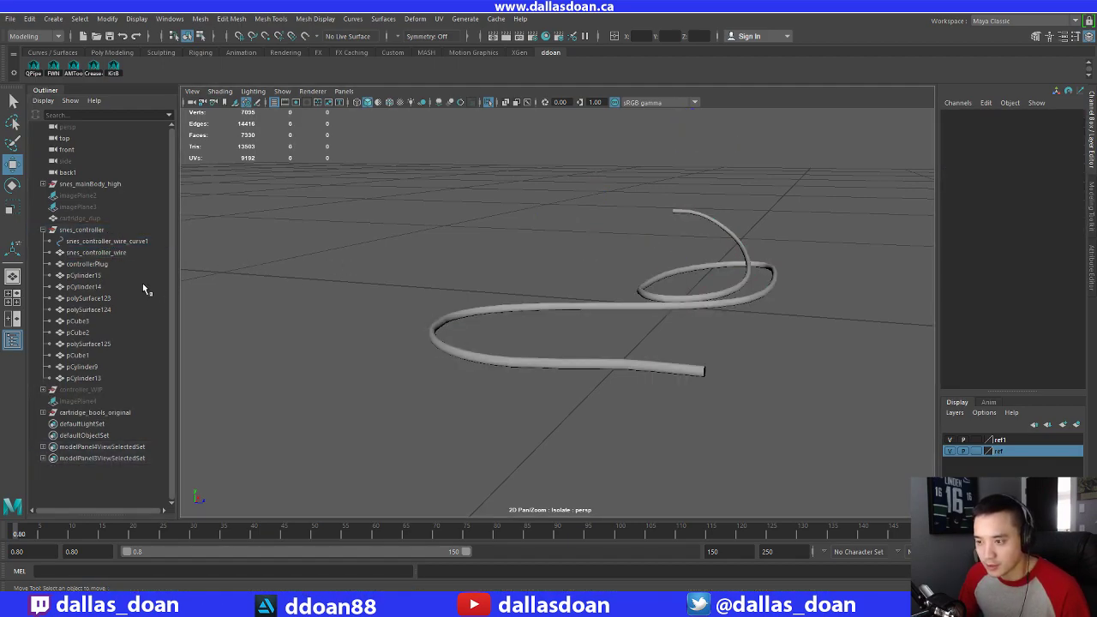
click(87, 379)
alt+drag(441, 295, 347, 267)
drag(406, 245, 461, 290)
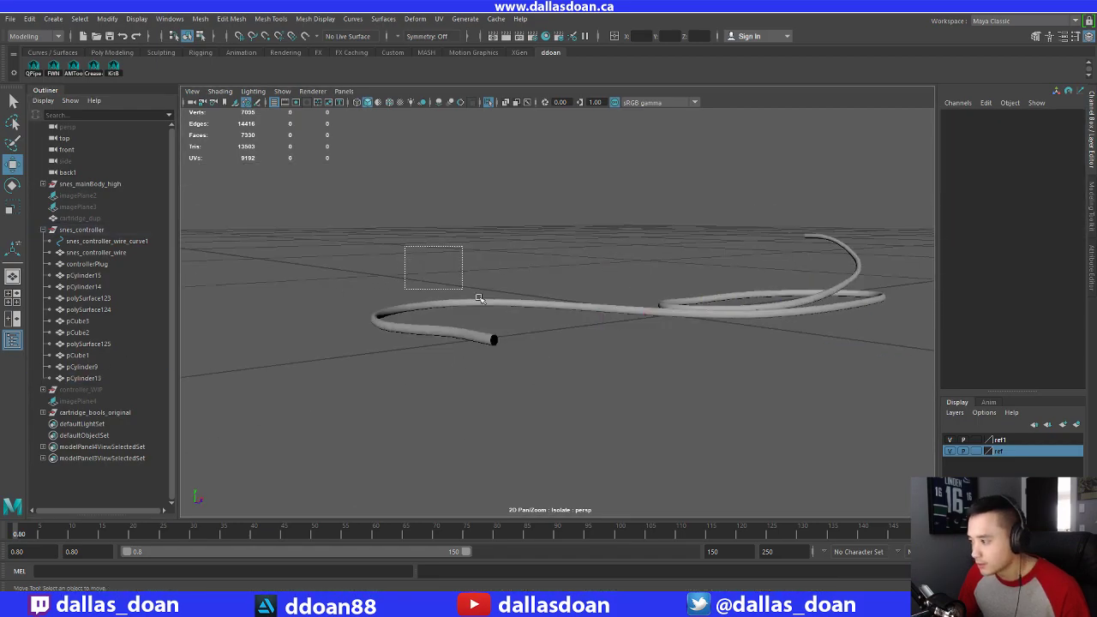
click(420, 305)
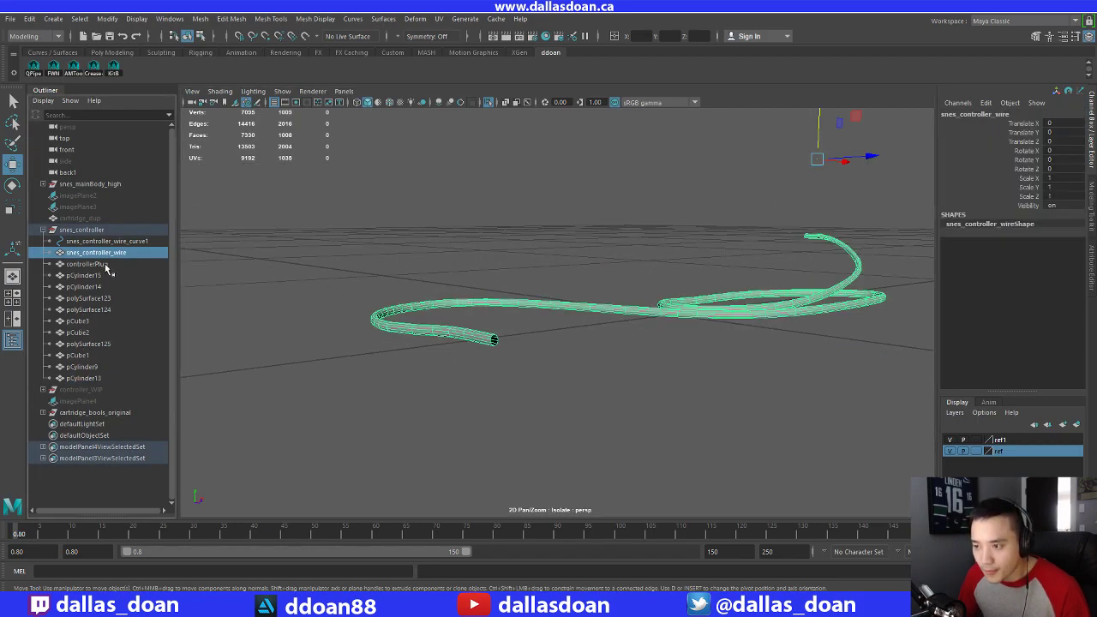
click(106, 265)
click(101, 287)
click(105, 275)
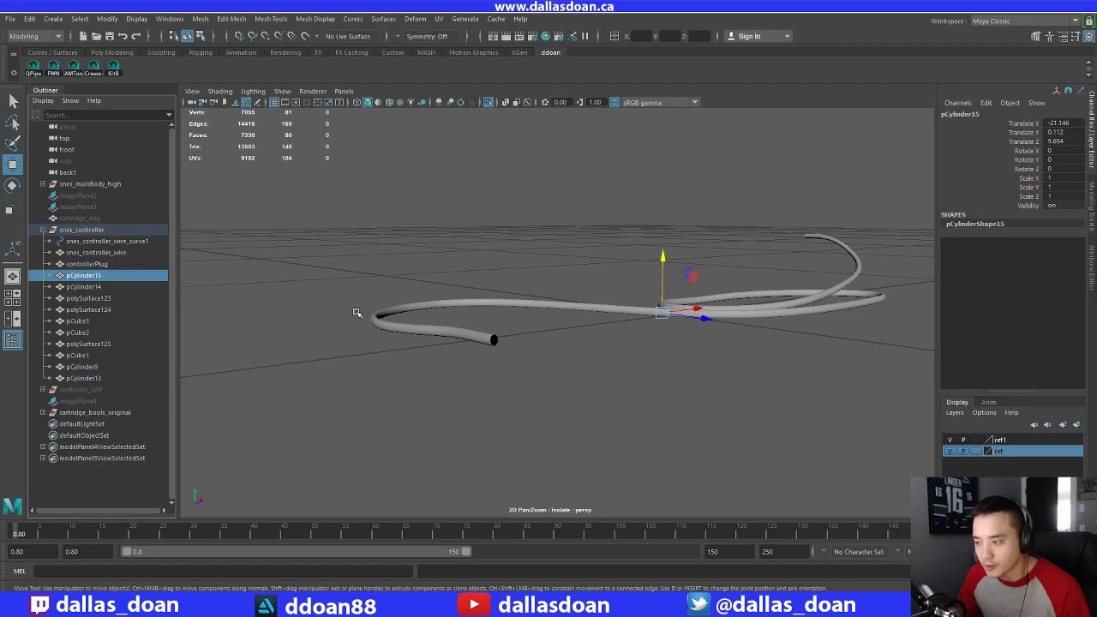
Isolate the entire snes_controller group in the perspective view, including the controller, wire and plug
click(342, 348)
key(ctrl+1)
alt+drag(380, 327, 310, 340)
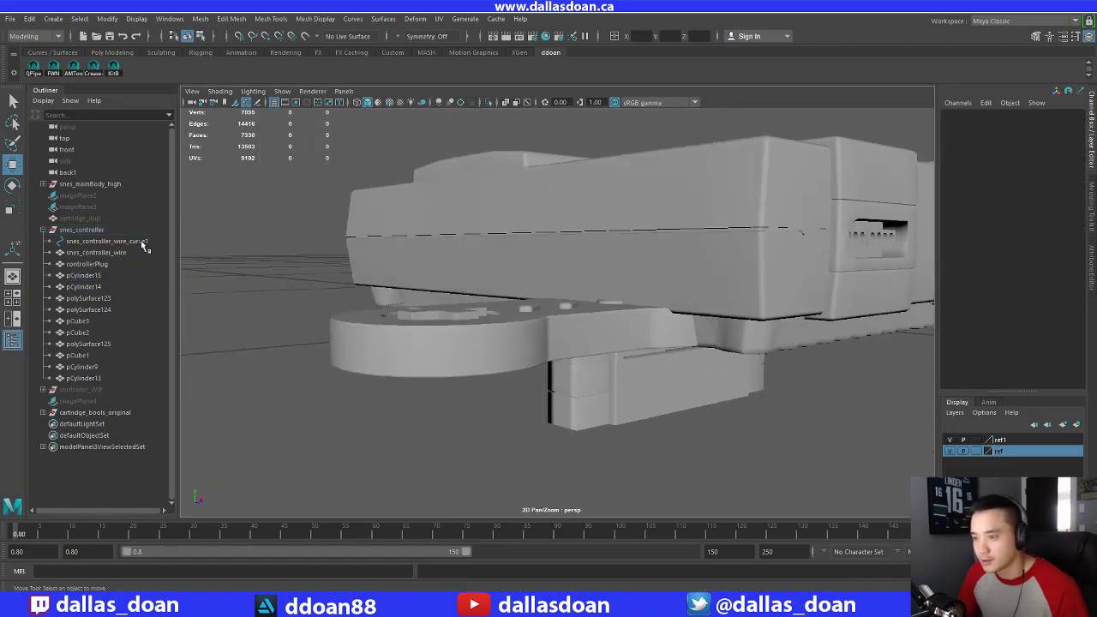
click(101, 220)
click(99, 230)
key(ctrl+1)
middle_click(307, 332)
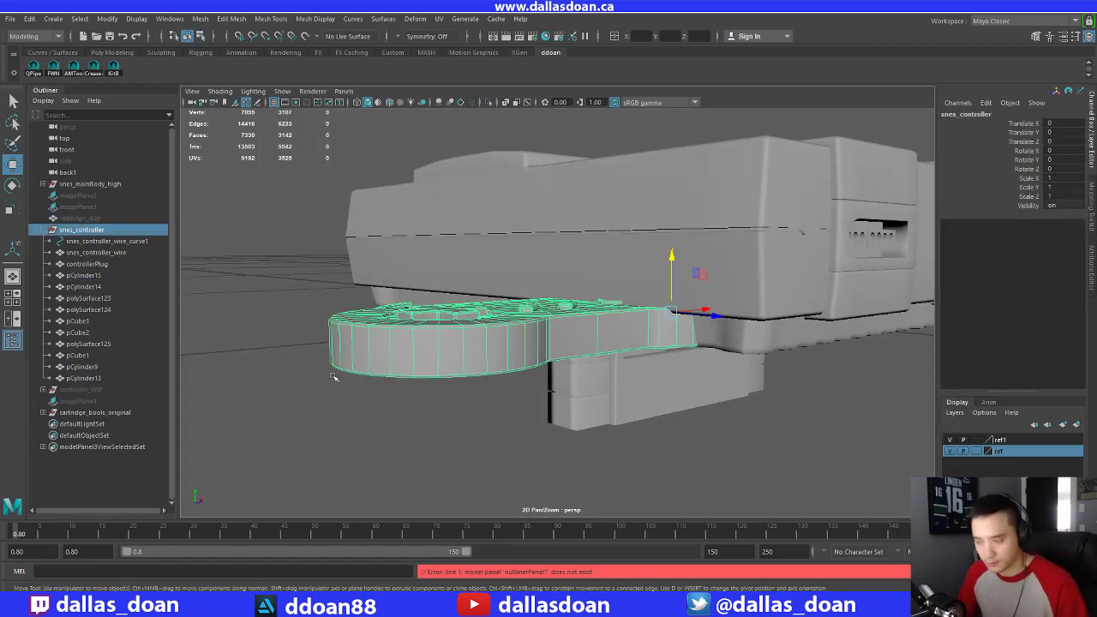
alt+drag(333, 377, 463, 300)
key(ctrl+1)
click(487, 293)
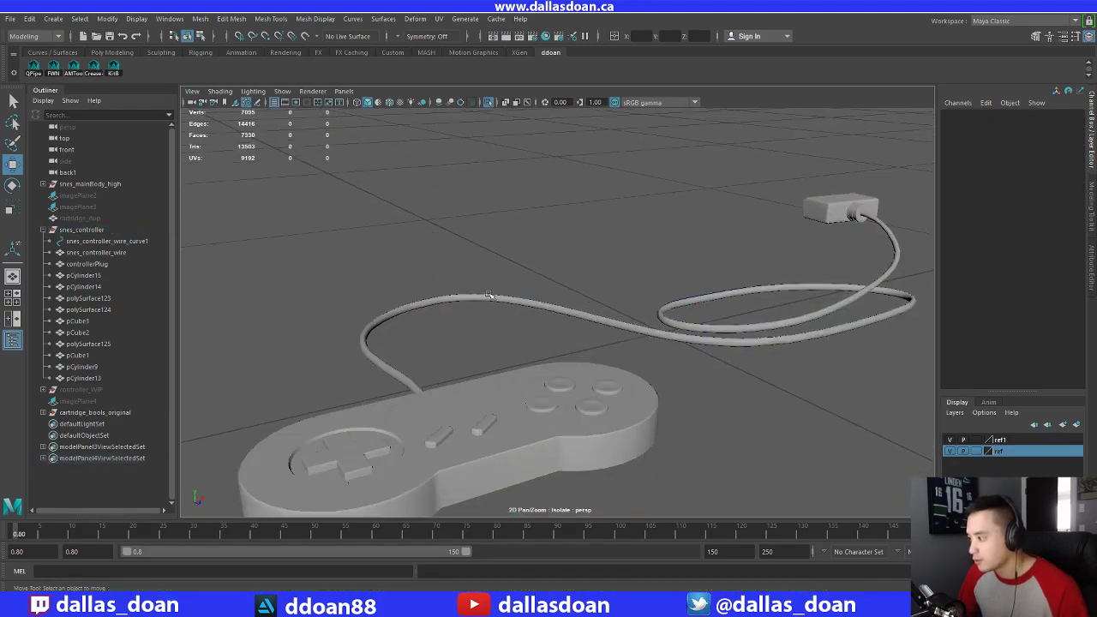
Collapse the snes_controller group, end the isolation to show the whole model, and select the snes_mainBody_high group
drag(534, 271, 678, 331)
click(522, 296)
alt+drag(522, 298, 288, 248)
click(47, 229)
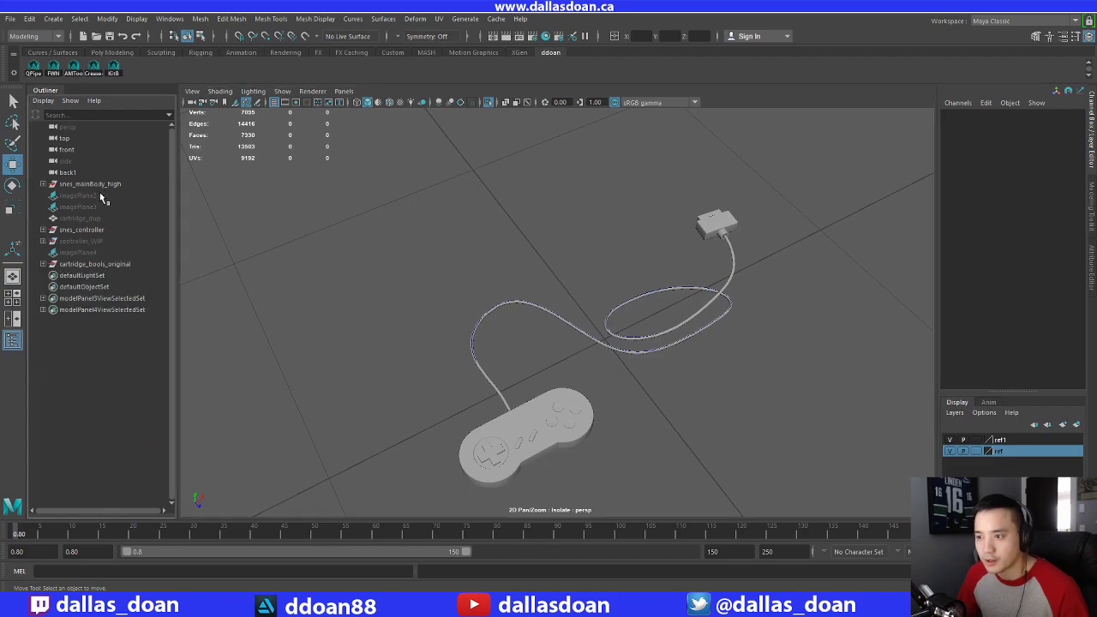
click(90, 184)
key(ctrl+1)
click(431, 202)
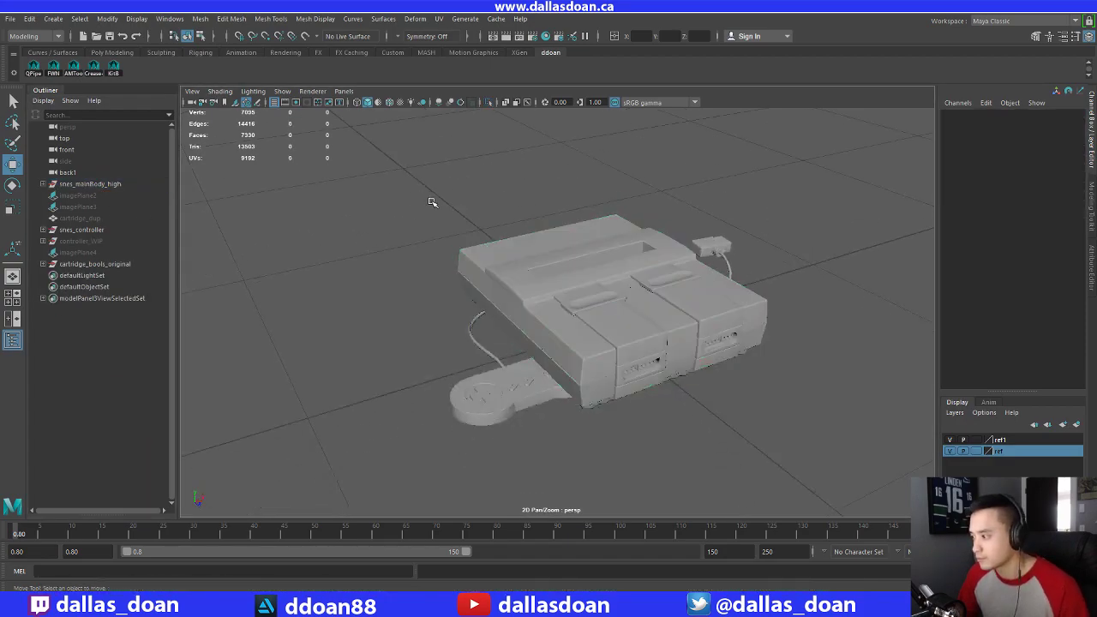
alt+drag(431, 201, 423, 210)
click(88, 184)
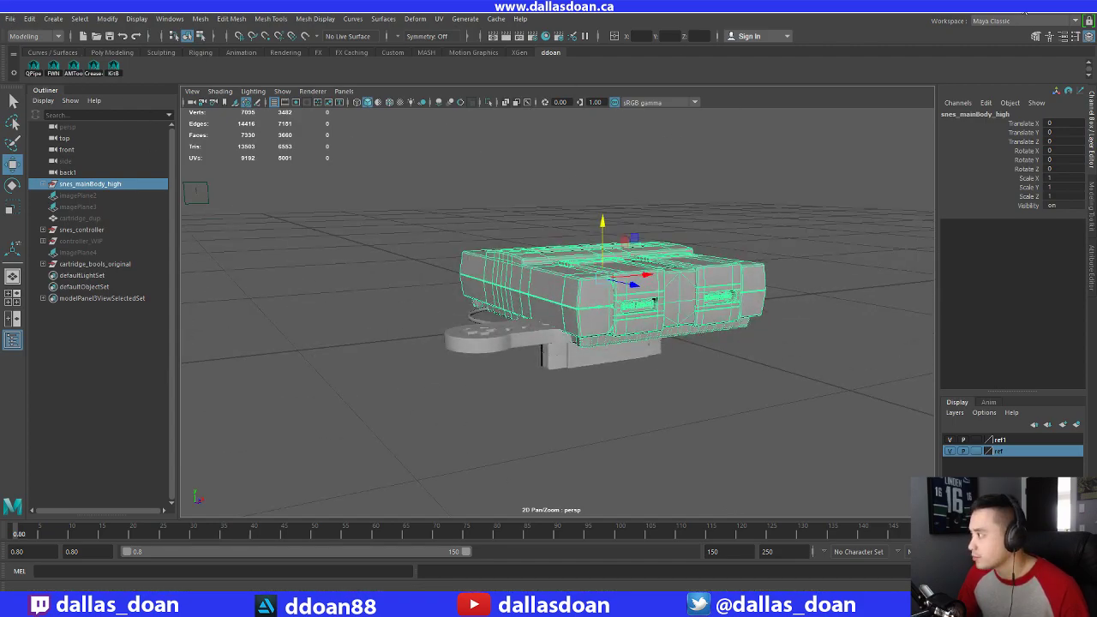
Go to the desktop and launch Marmoset Toolbag
key(super+d)
double_click(58, 86)
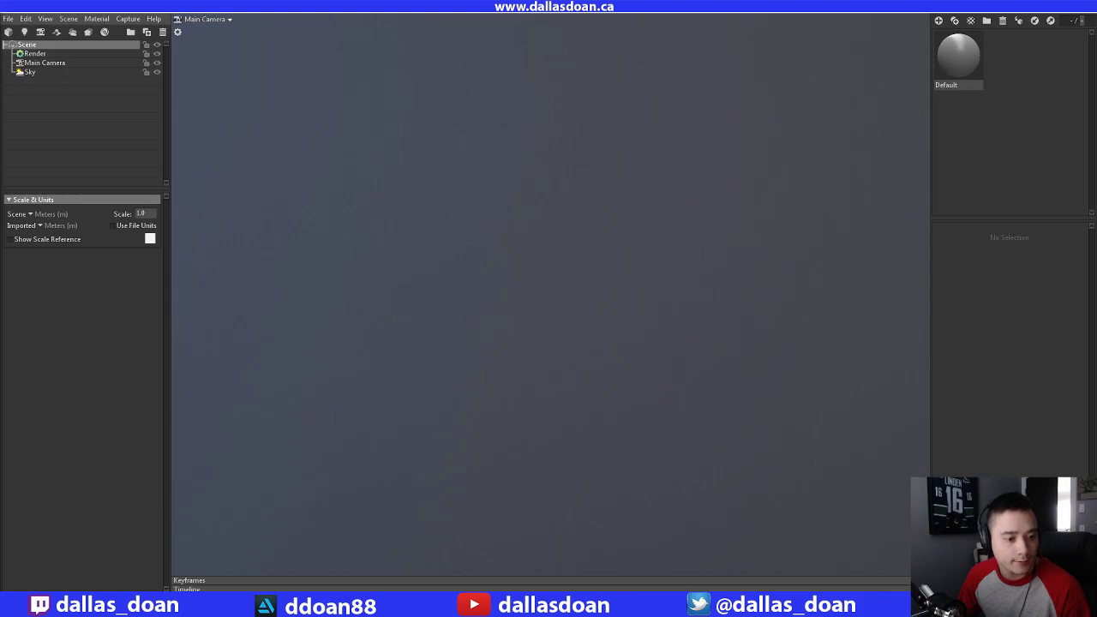
click(384, 421)
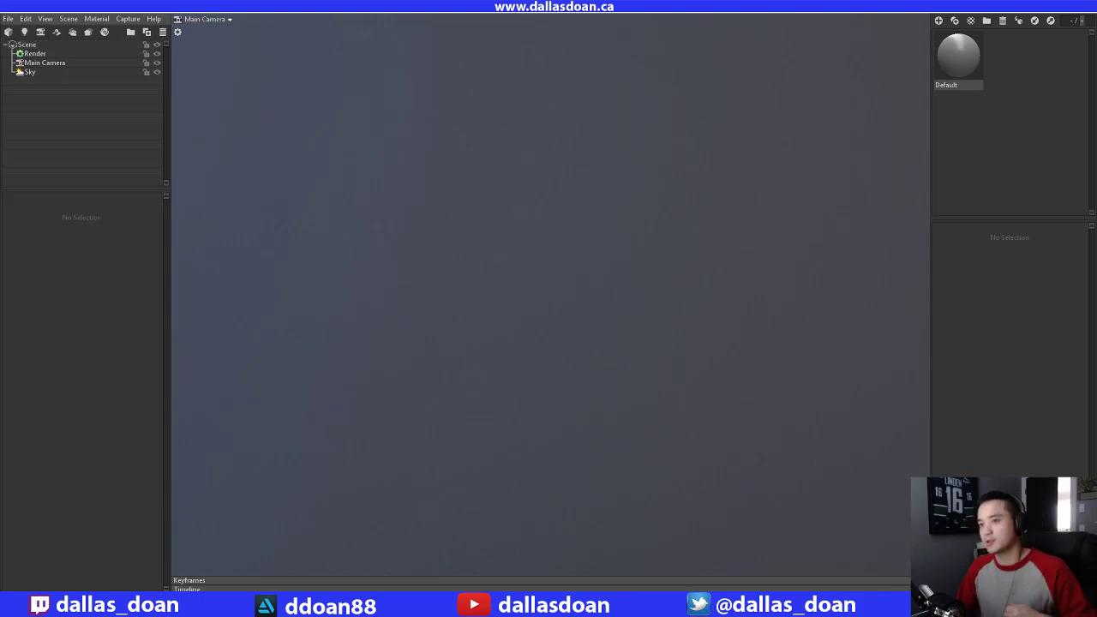
Open the recently used SNES scene with its cameras, lights and mesh references
click(7, 19)
mouse_move(103, 50)
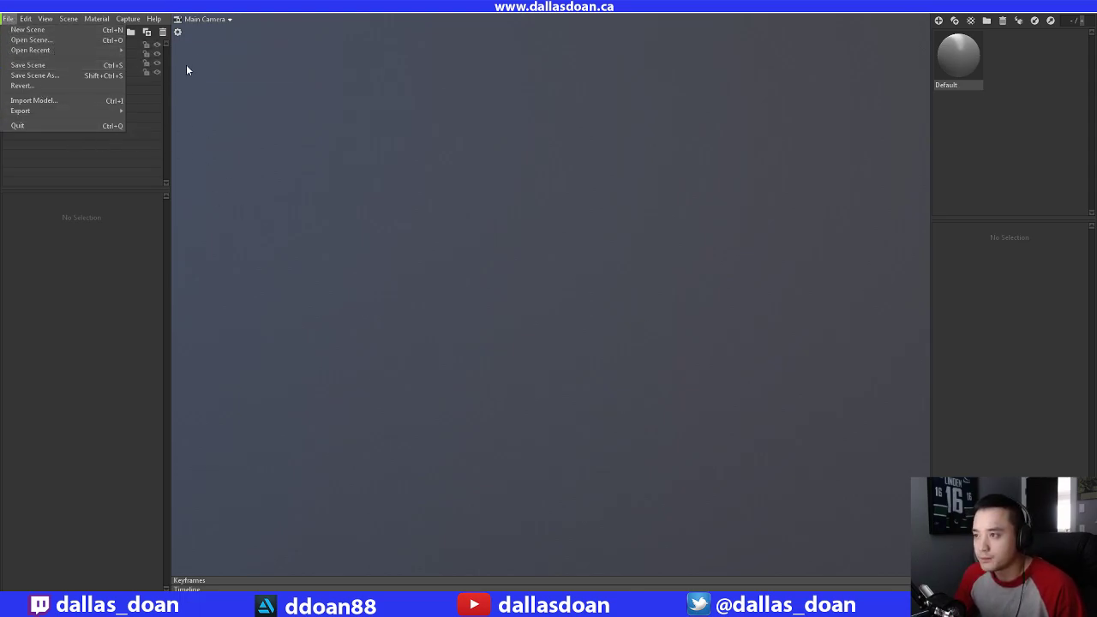
click(80, 41)
click(506, 306)
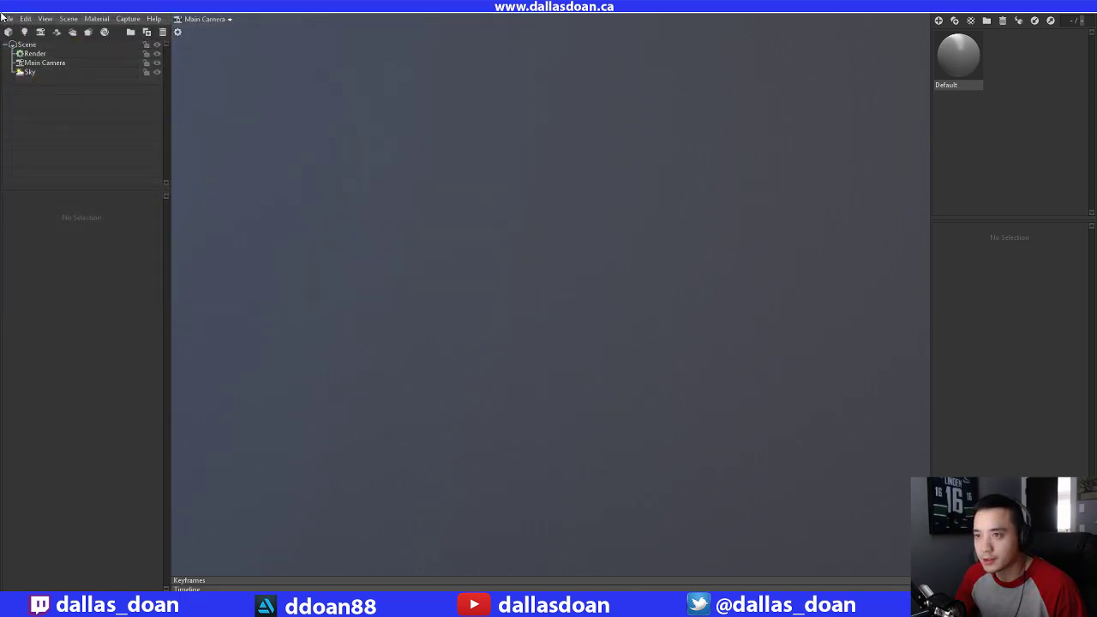
click(8, 19)
mouse_move(69, 50)
click(210, 51)
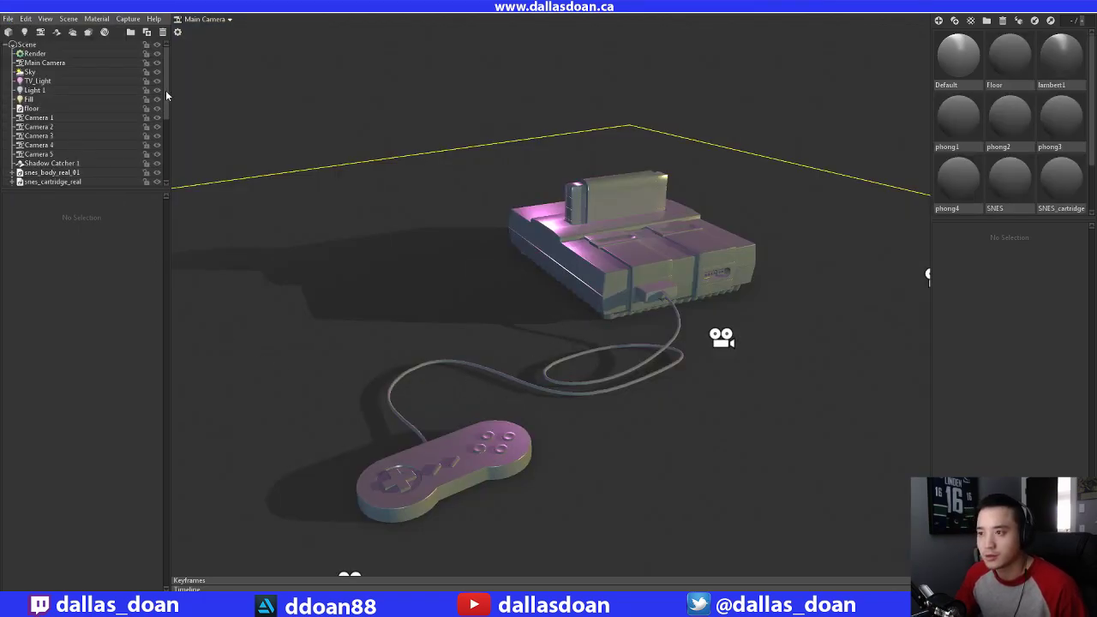
Check the parts of the snes_controller reference and the file reference of snes_body_real_01
drag(165, 90, 163, 181)
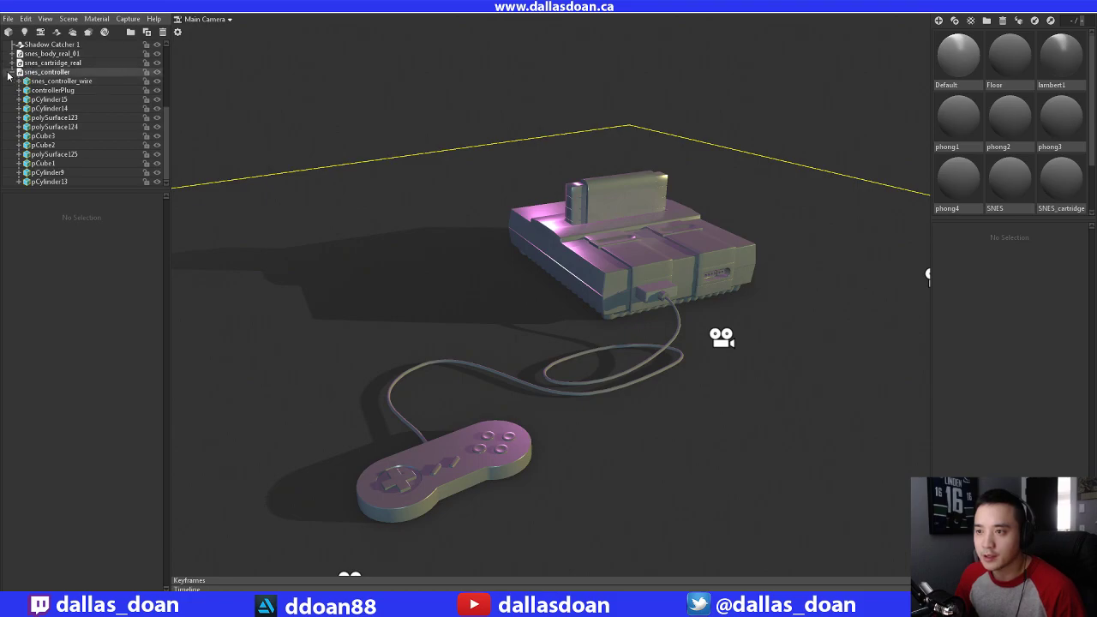
scroll(170, 104, up, 4)
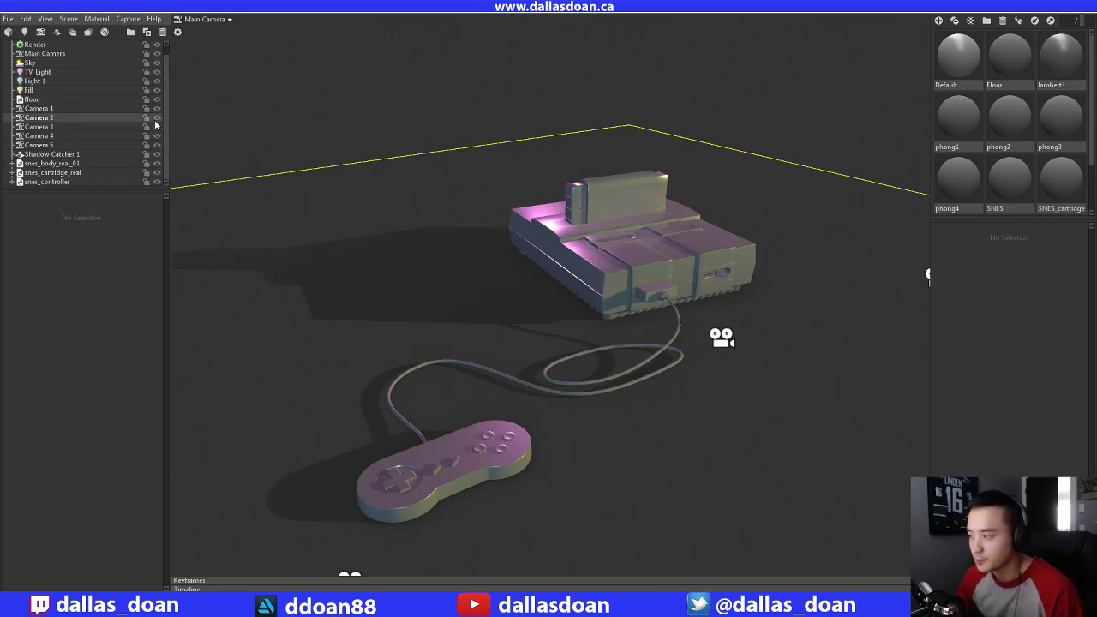
click(68, 163)
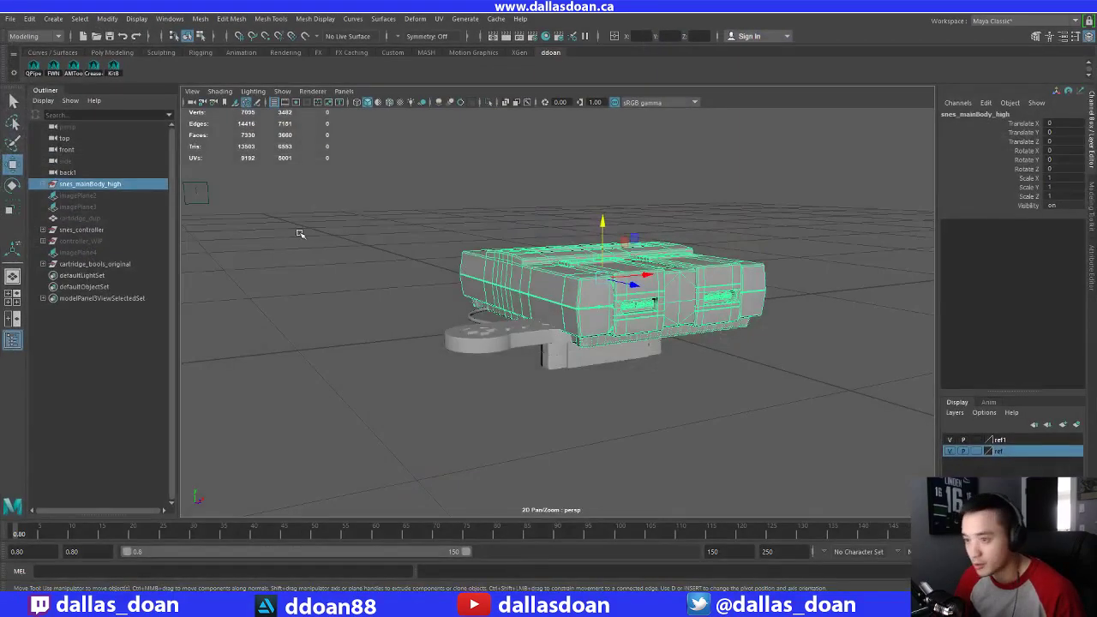
Switch to Maya and export the snes_mainBody_high group as FBX, replacing snes_body_real_01.fbx in the SNES meshes folder
click(103, 183)
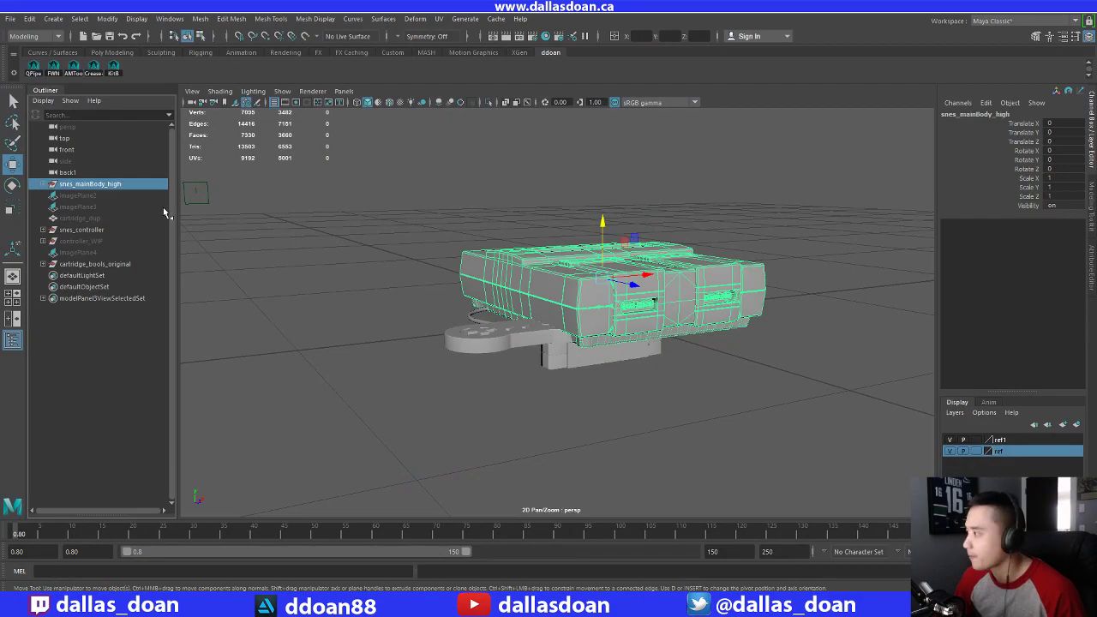
click(10, 19)
click(85, 172)
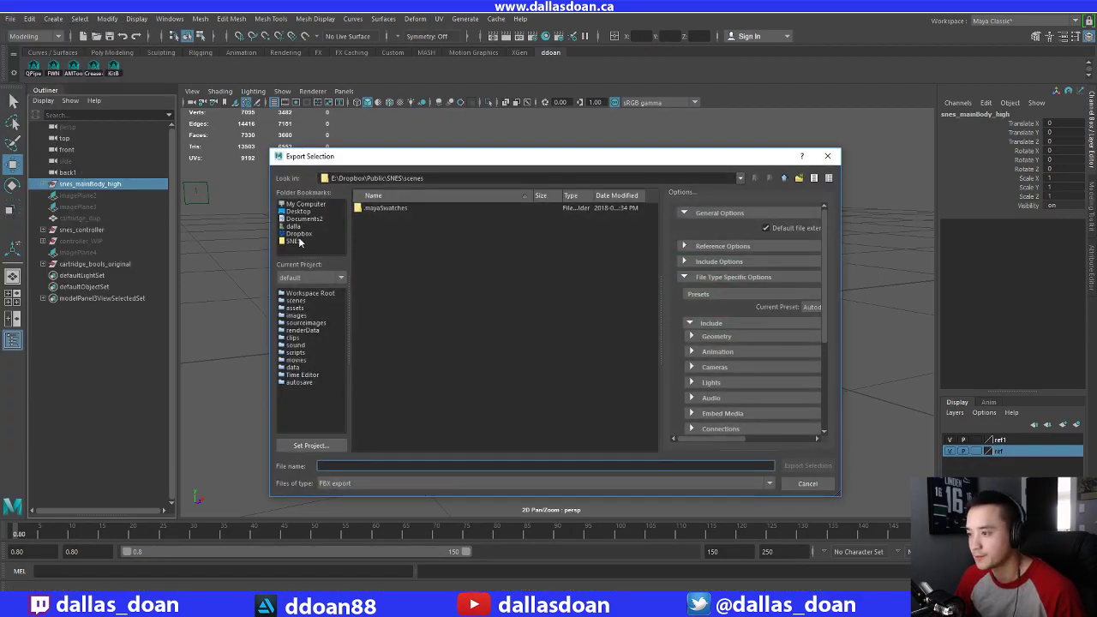
click(293, 241)
double_click(372, 210)
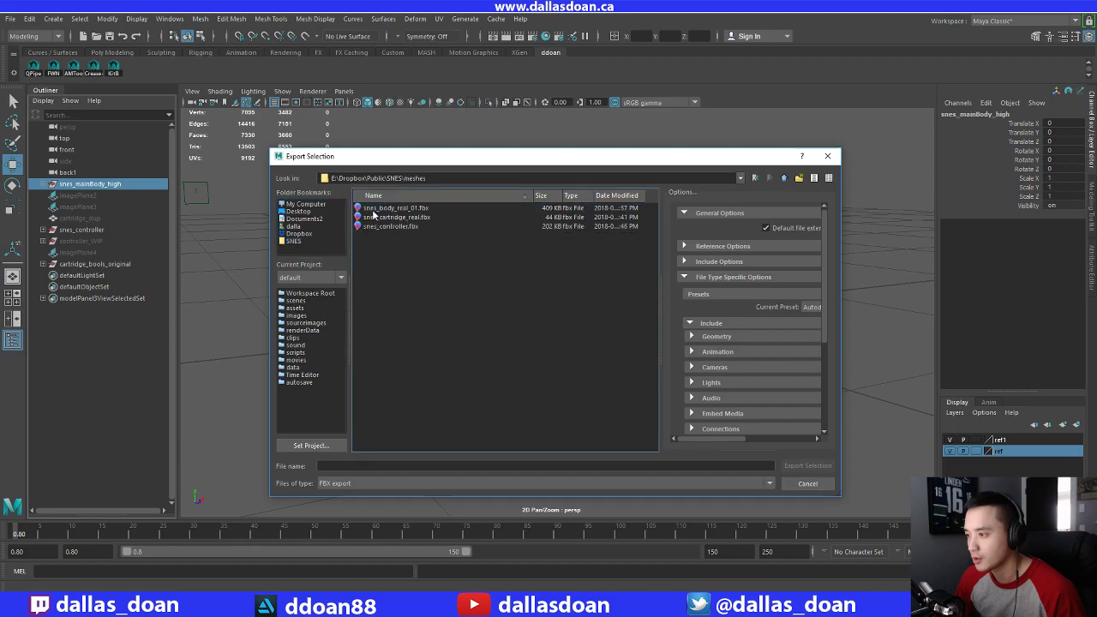
click(401, 208)
click(807, 465)
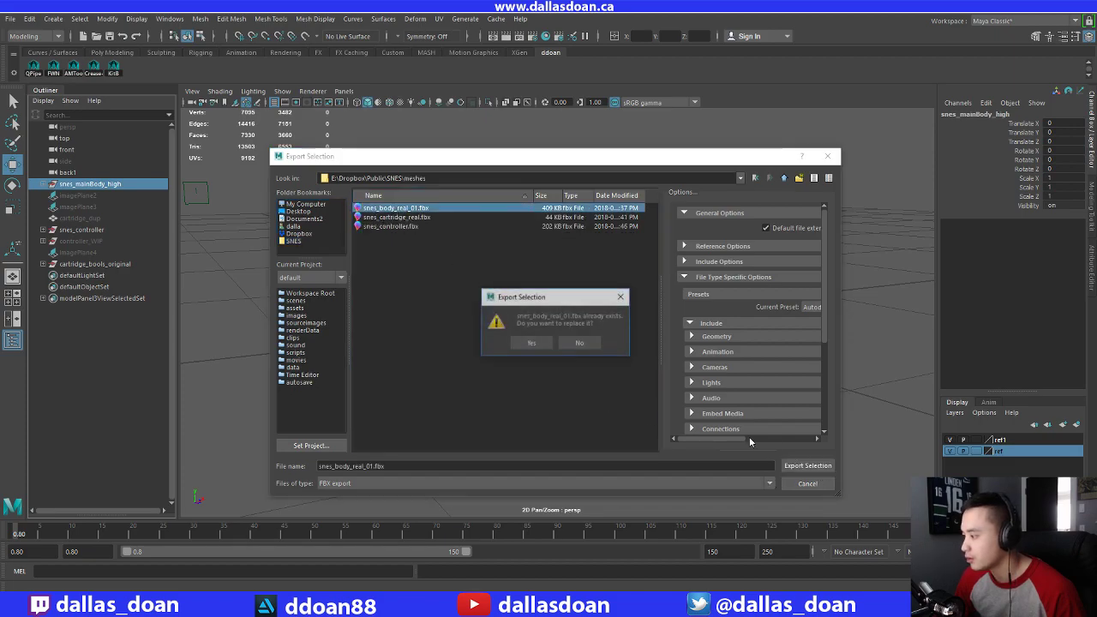
click(528, 344)
click(210, 303)
Export the snes_controller group as FBX, replacing snes_controller.fbx in the SNES meshes folder
click(85, 229)
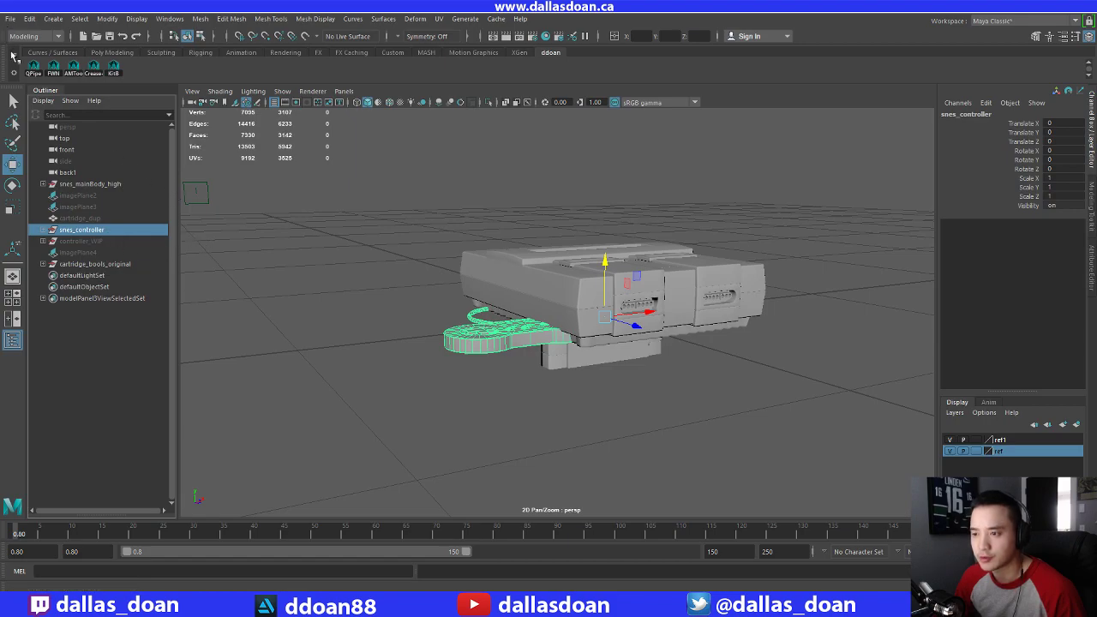
click(10, 23)
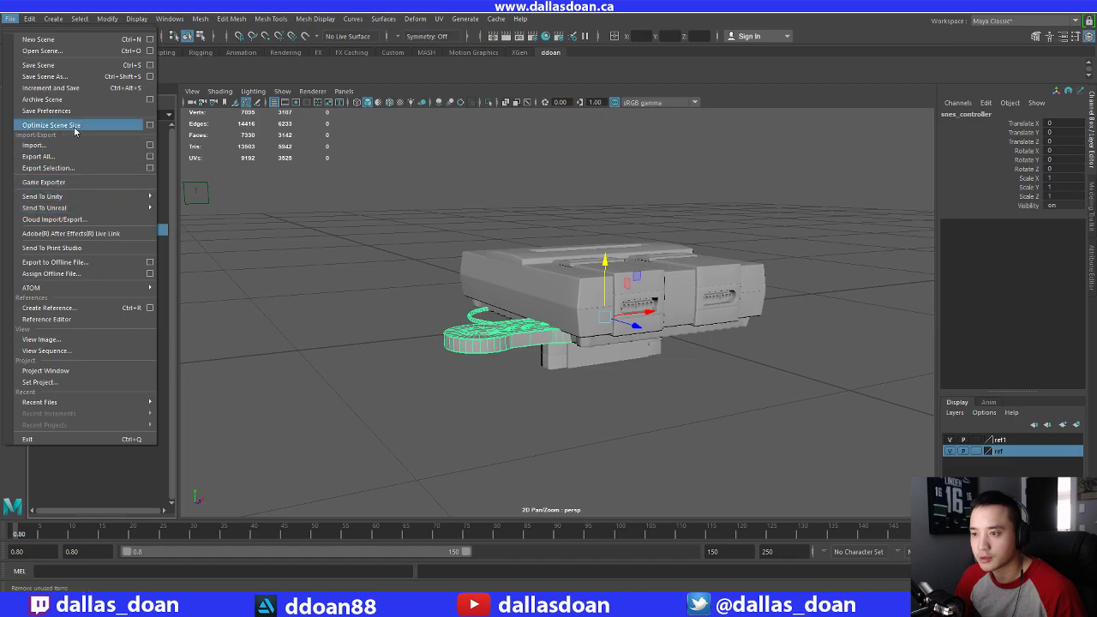
click(61, 167)
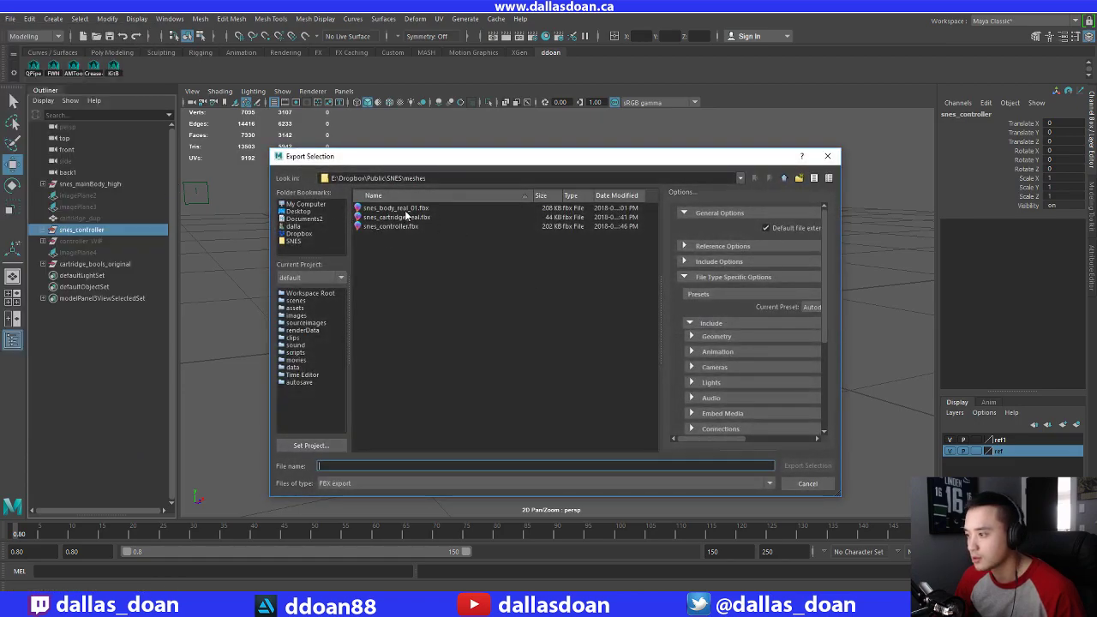
click(392, 227)
click(807, 466)
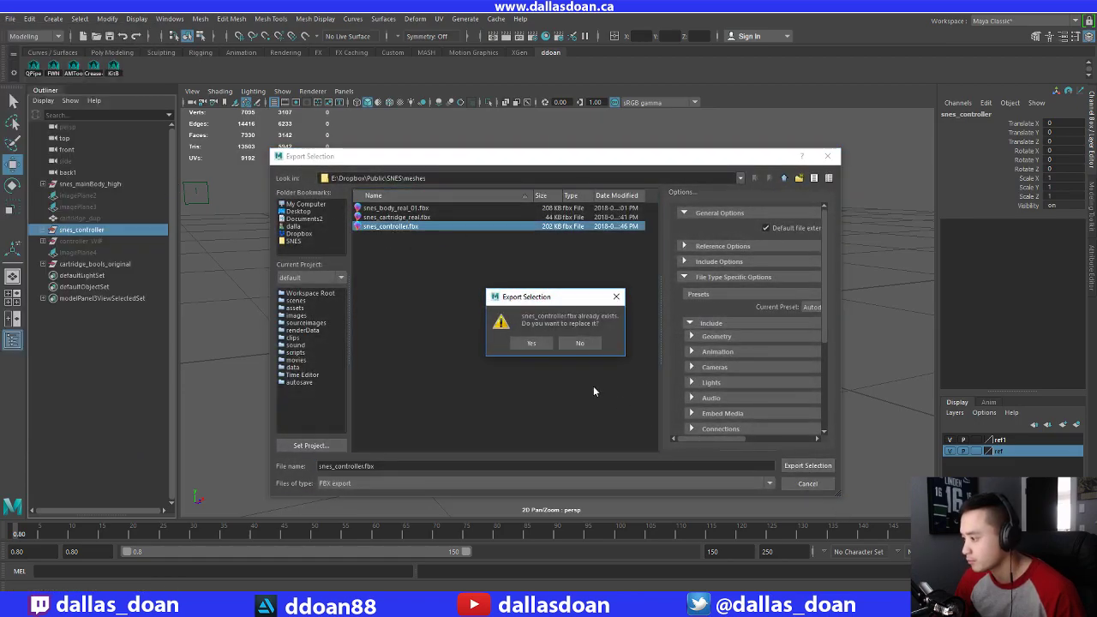
click(531, 343)
Switch to Marmoset Toolbag and lock Camera 1 through Camera 5
key(alt+Tab)
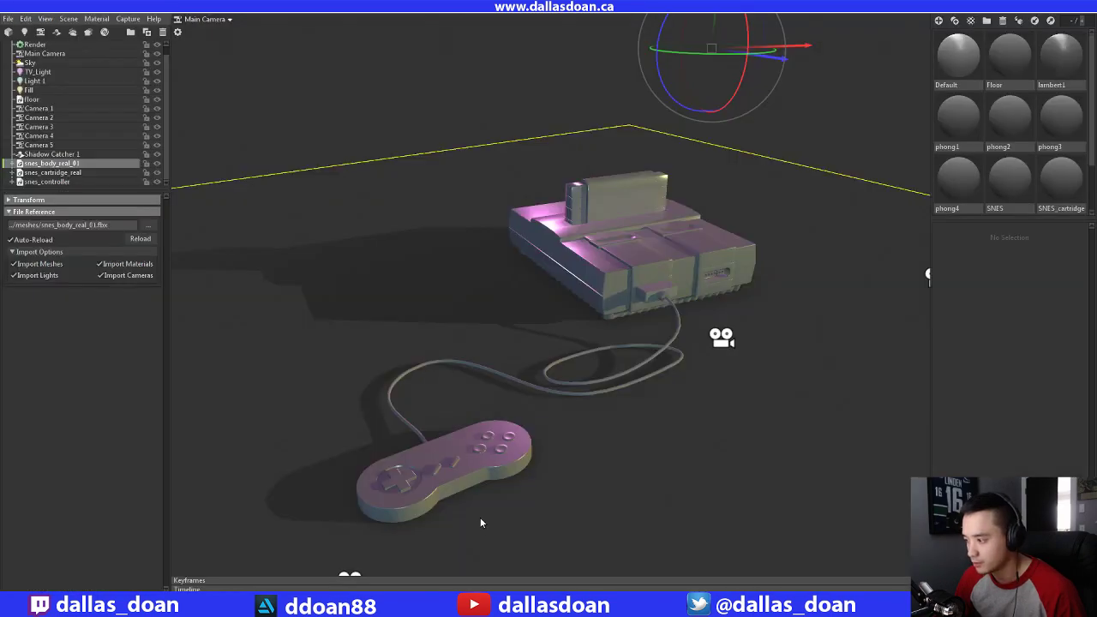
drag(587, 367, 524, 319)
scroll(531, 354, down, 5)
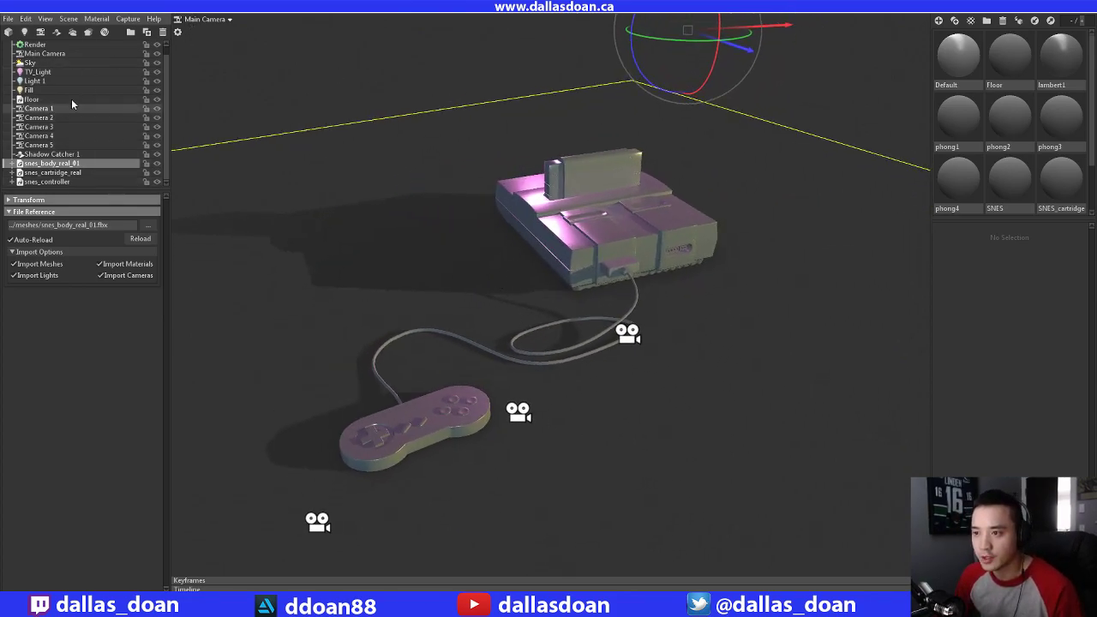
click(146, 118)
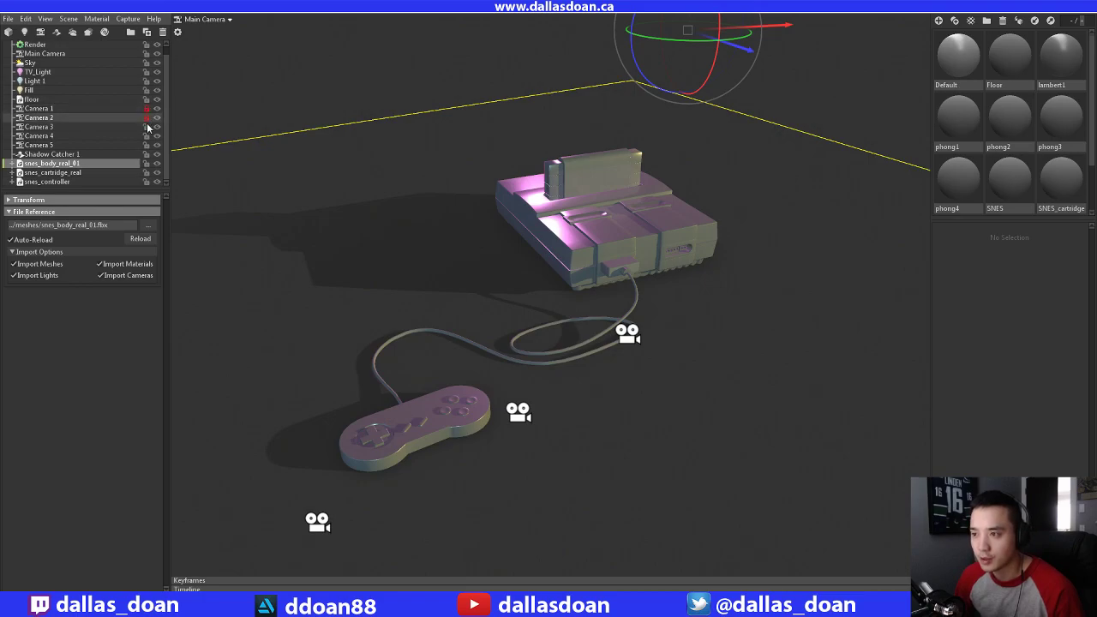
click(146, 127)
click(147, 135)
click(146, 144)
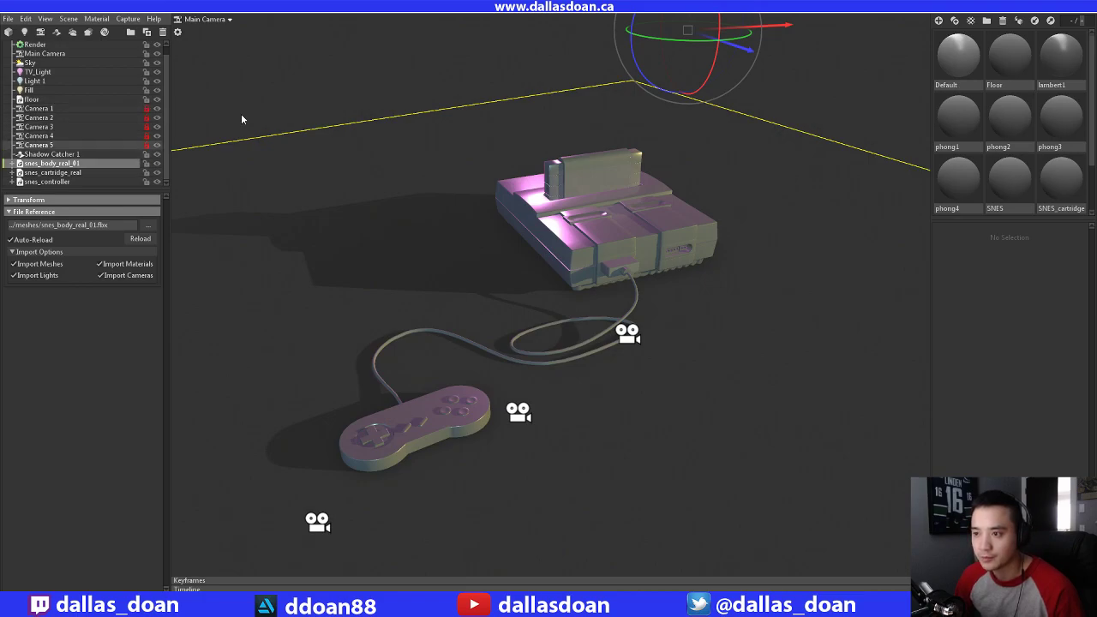
Preview the scene through Camera 1 and return the viewport to the Main Camera
drag(364, 151, 401, 153)
click(220, 23)
click(257, 30)
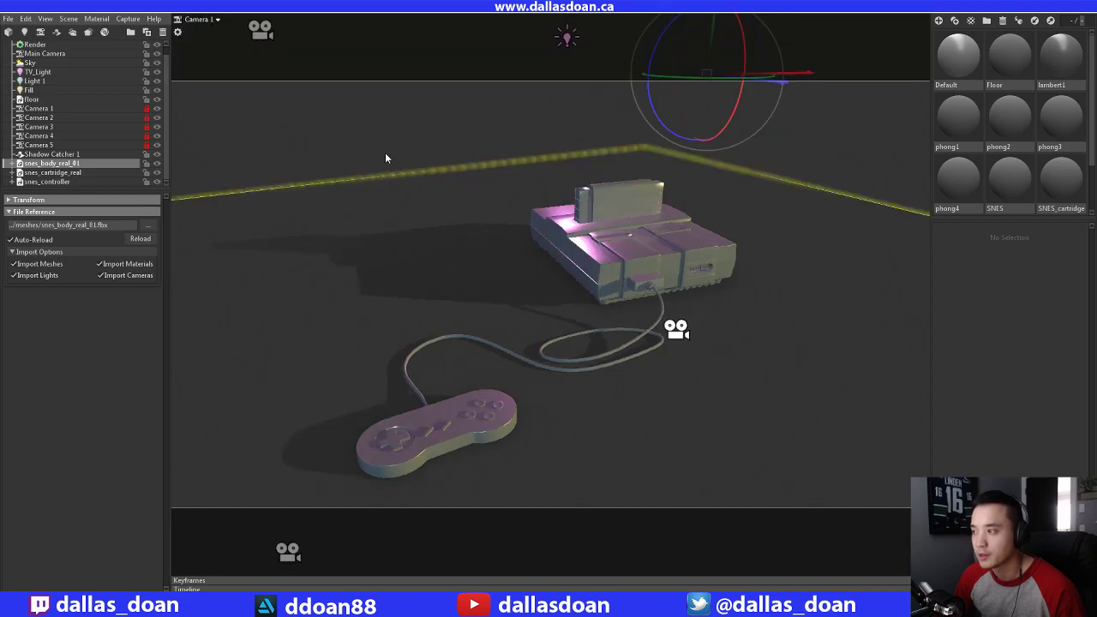
click(208, 21)
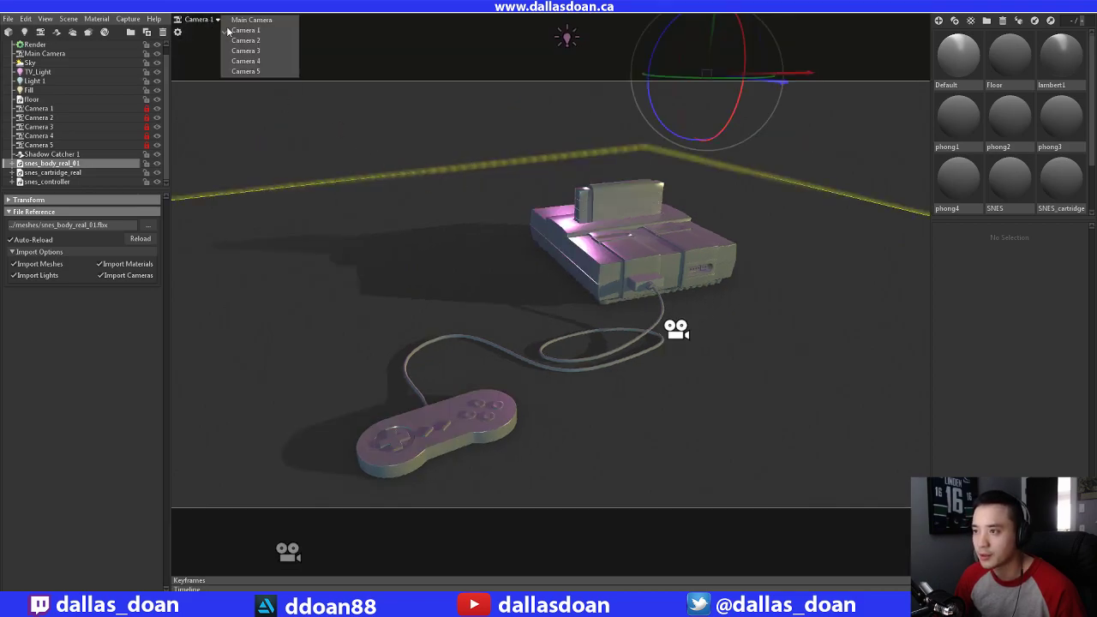
click(244, 20)
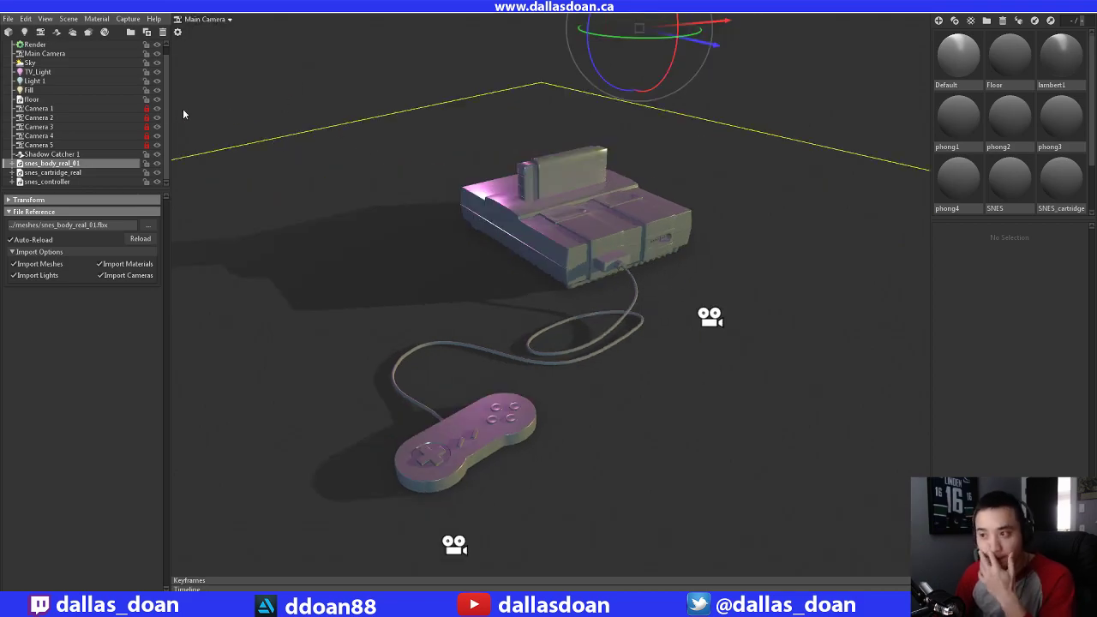
mouse_move(511, 280)
alt+mouse_down()
mouse_move(500, 264)
mouse_move(508, 286)
alt+mouse_up()
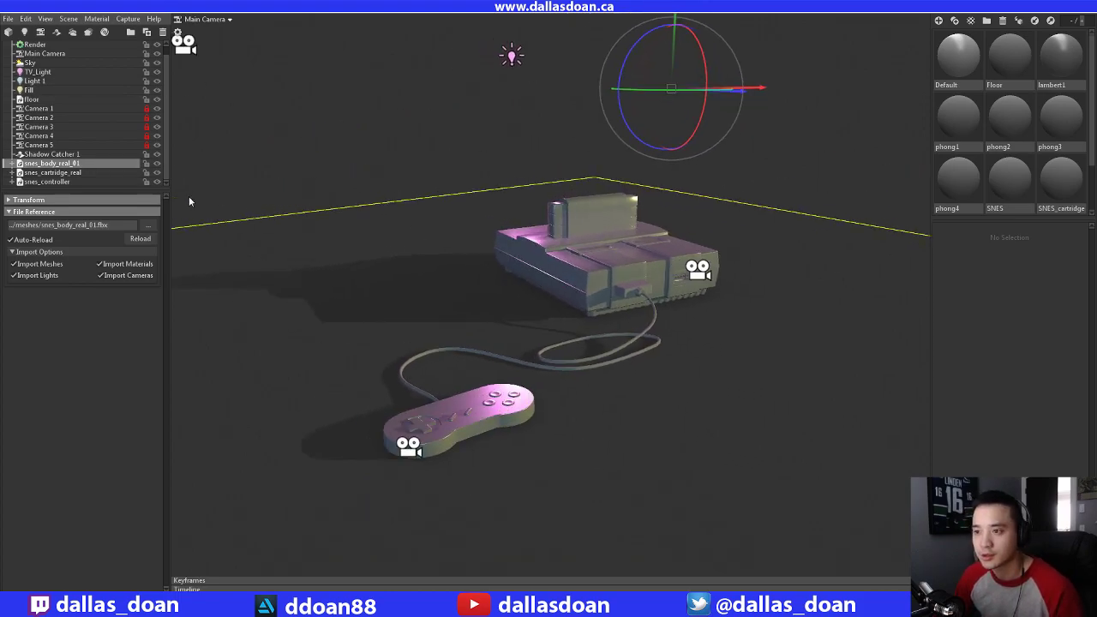
Delete the floor mesh reference from the scene
click(34, 100)
drag(420, 182, 427, 208)
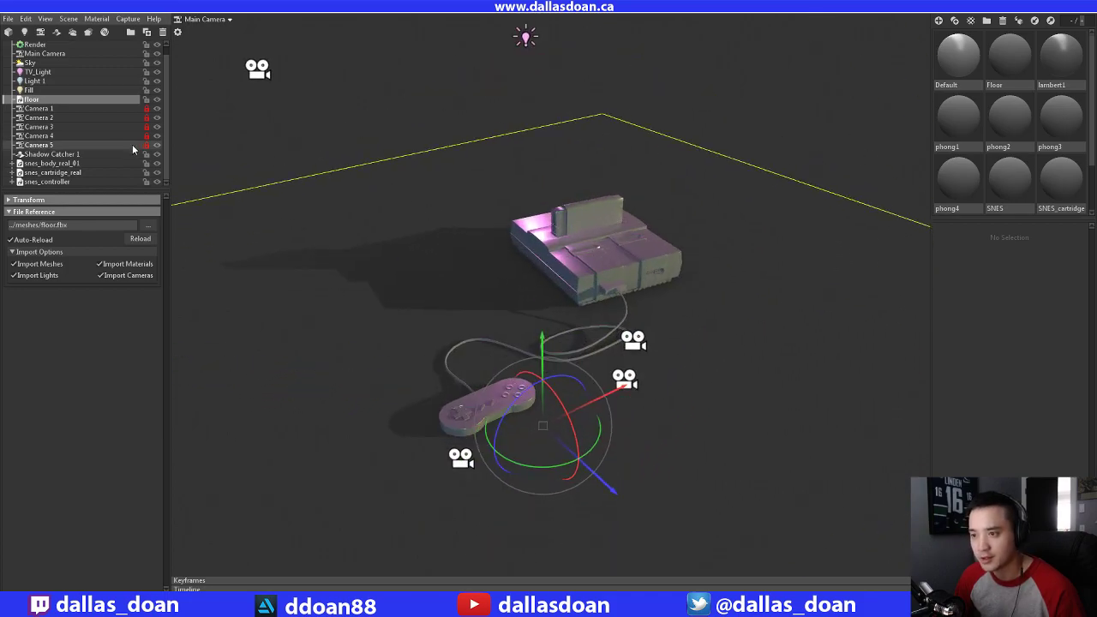
click(175, 151)
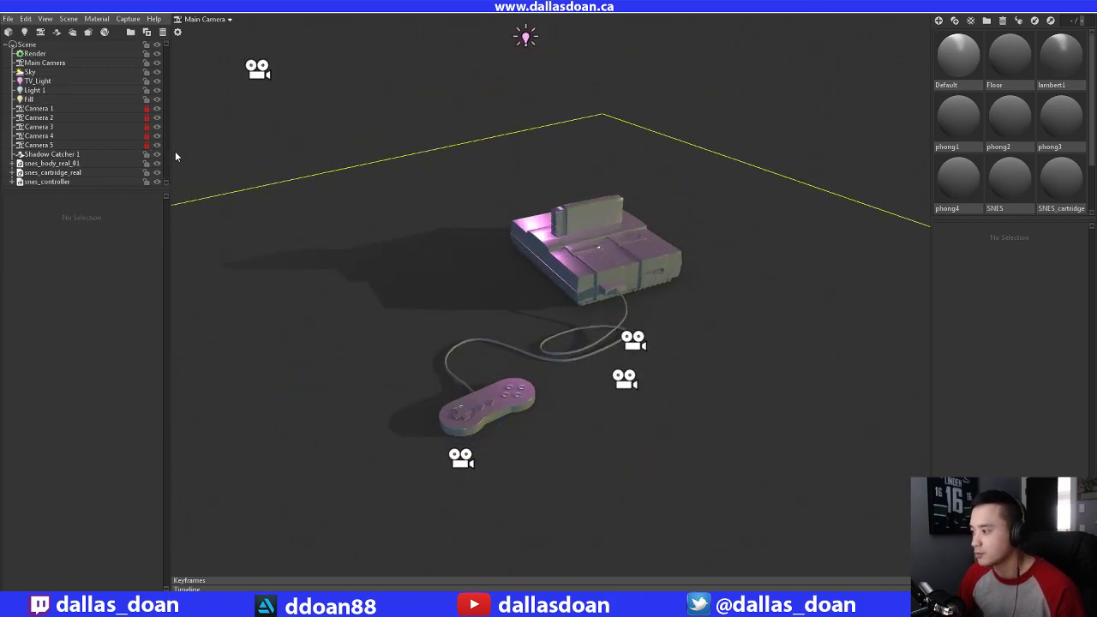
drag(202, 174, 440, 194)
Check Shadow Catcher 1 and the Camera 1 framing without the floor, ending on the Main Camera
click(52, 154)
click(361, 179)
click(224, 21)
click(249, 34)
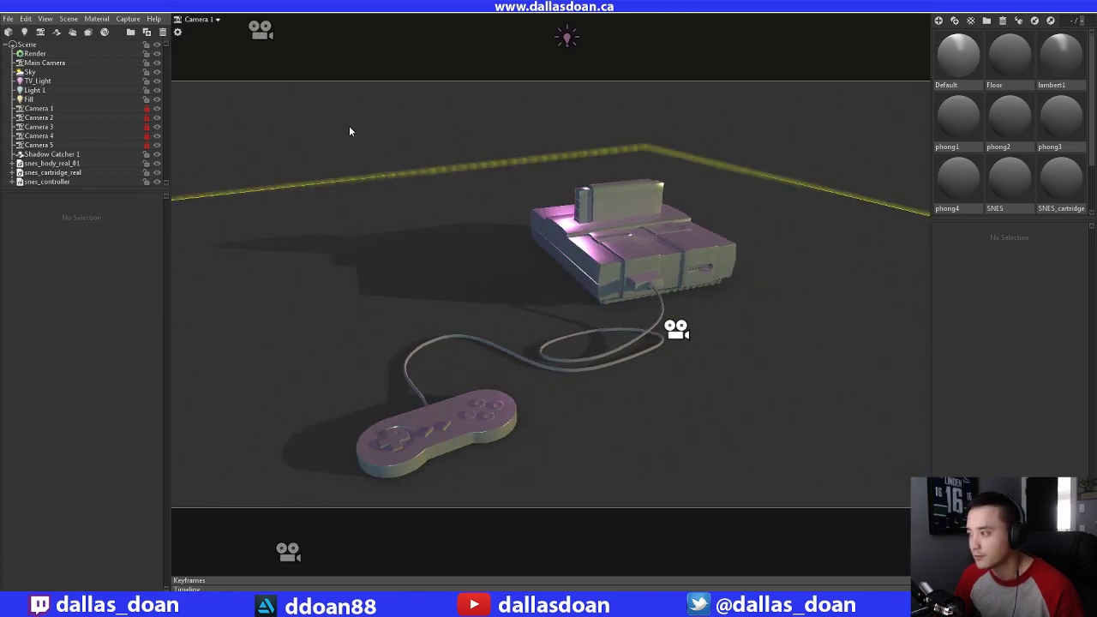
click(196, 23)
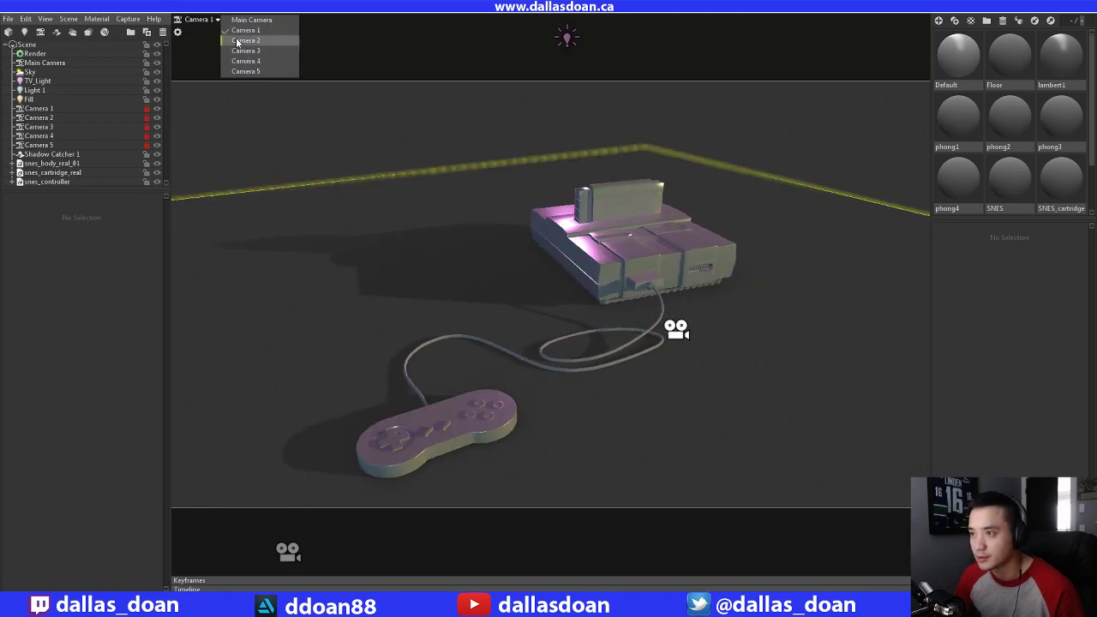
click(244, 25)
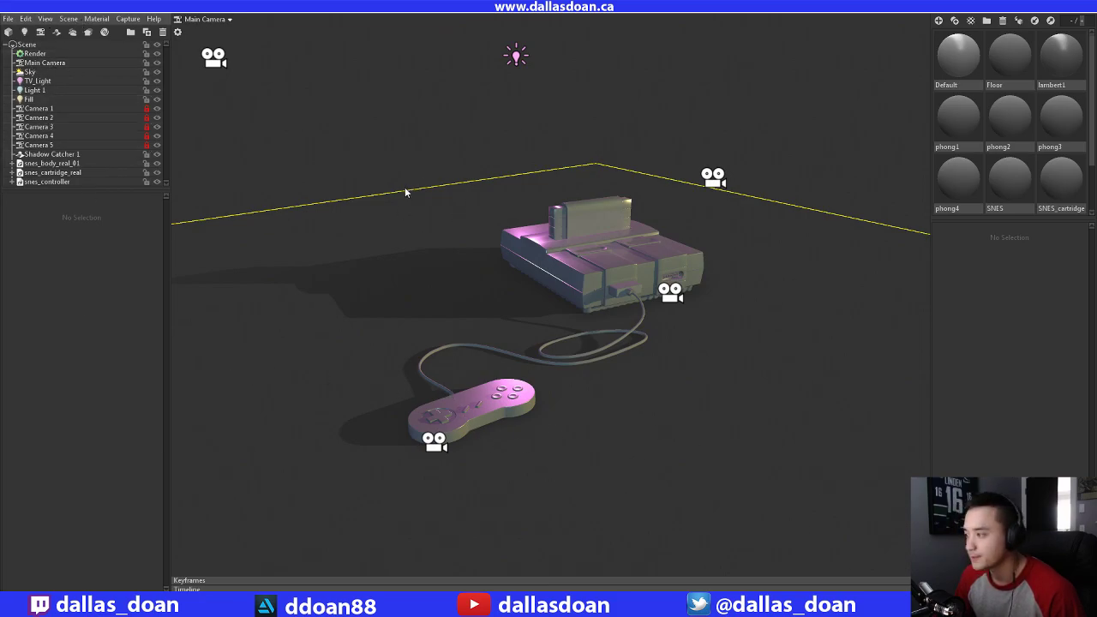
Switch to Maya and examine the console's main shell up close, leaving nothing selected
mouse_move(433, 603)
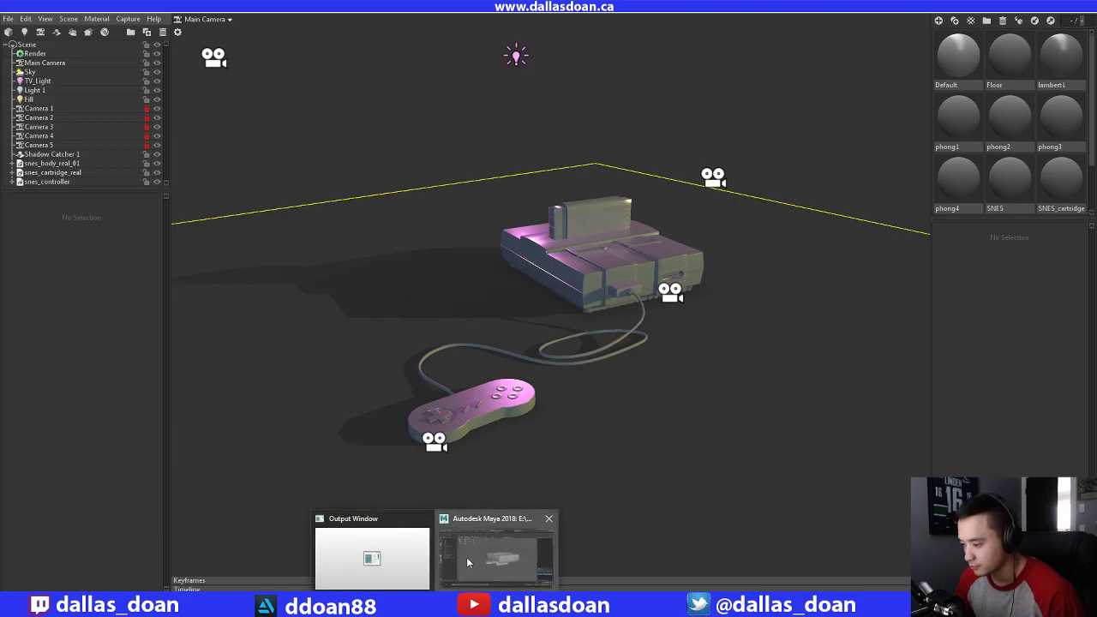
click(469, 561)
click(547, 364)
alt+drag(538, 368, 571, 413)
click(563, 368)
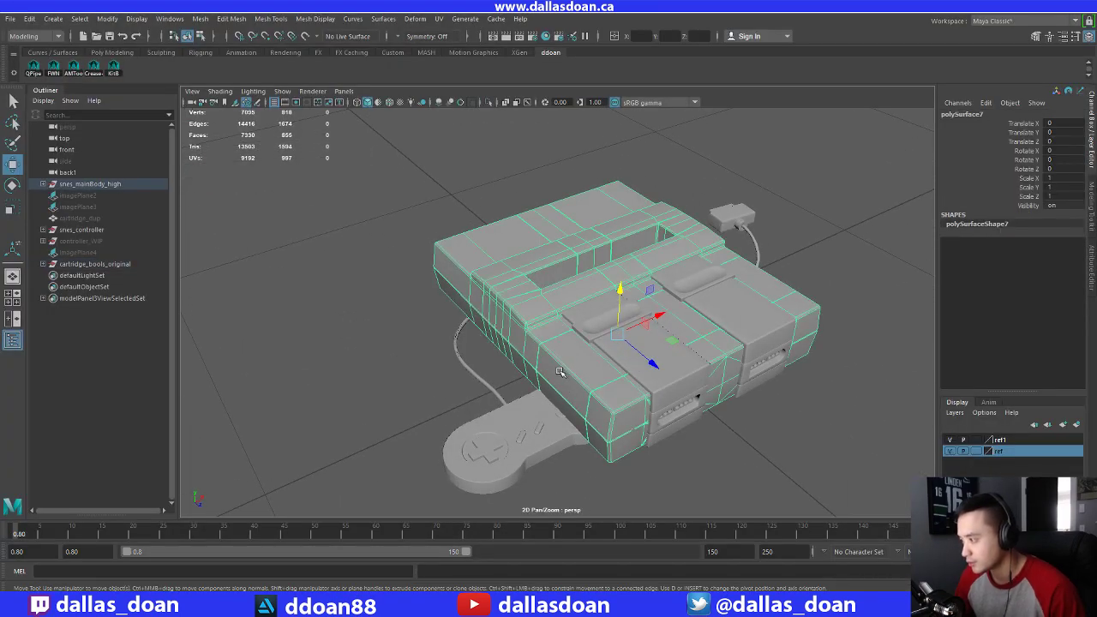
key(f)
scroll(559, 373, up, 3)
mouse_move(561, 377)
alt+mouse_down()
mouse_move(673, 361)
mouse_move(575, 374)
alt+mouse_up()
alt+right_drag(575, 374, 634, 406)
click(726, 418)
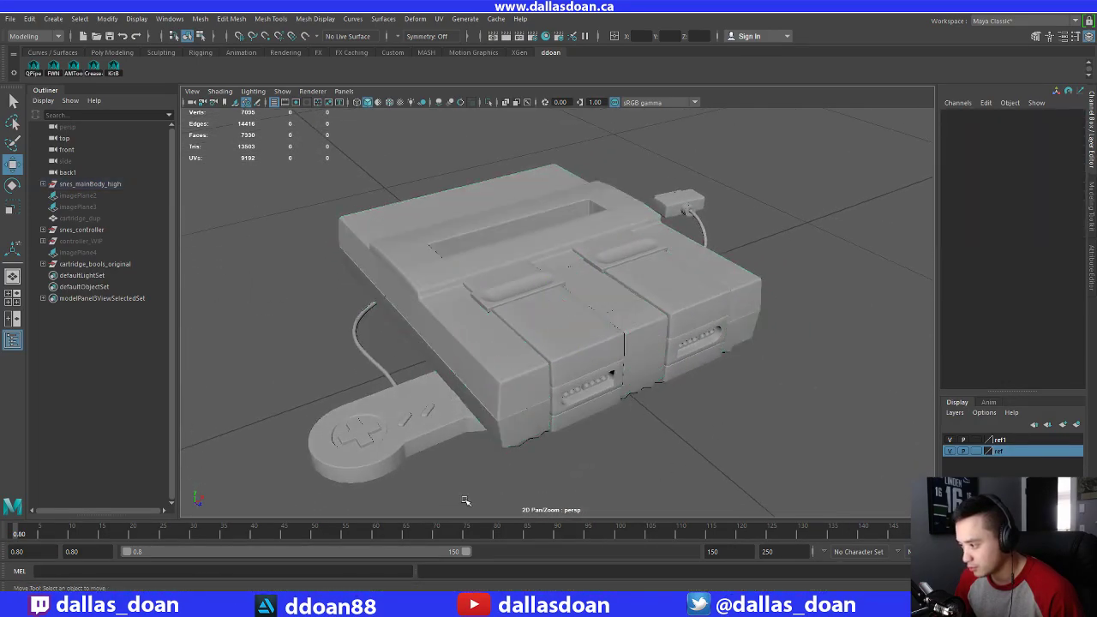
Select the controller and examine it from above together with the edge of the console
click(378, 473)
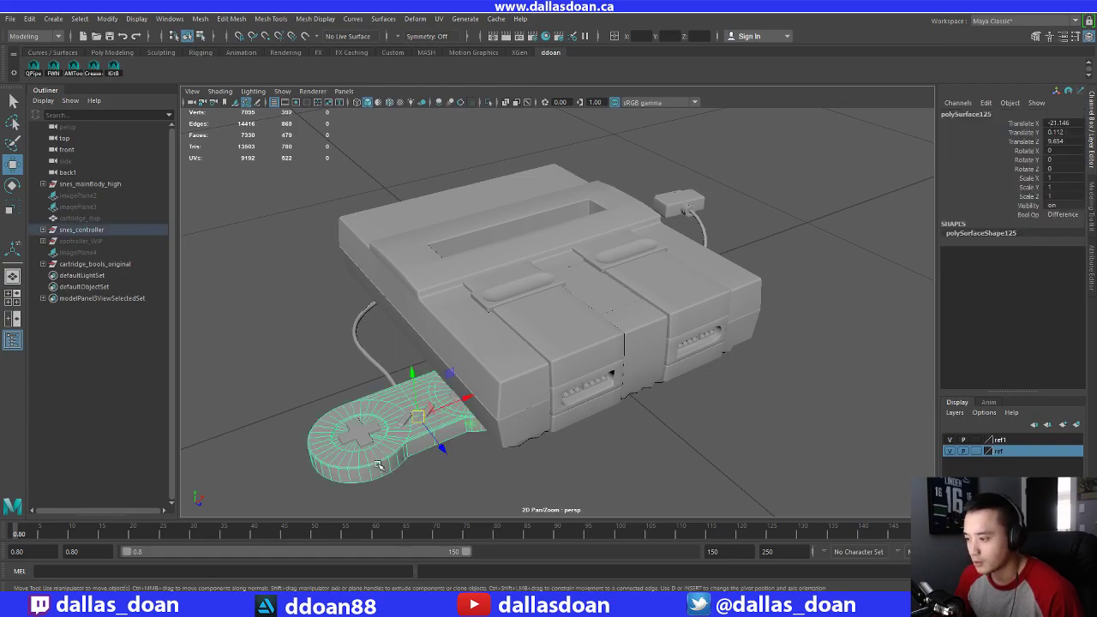
key(f)
alt+drag(443, 427, 491, 205)
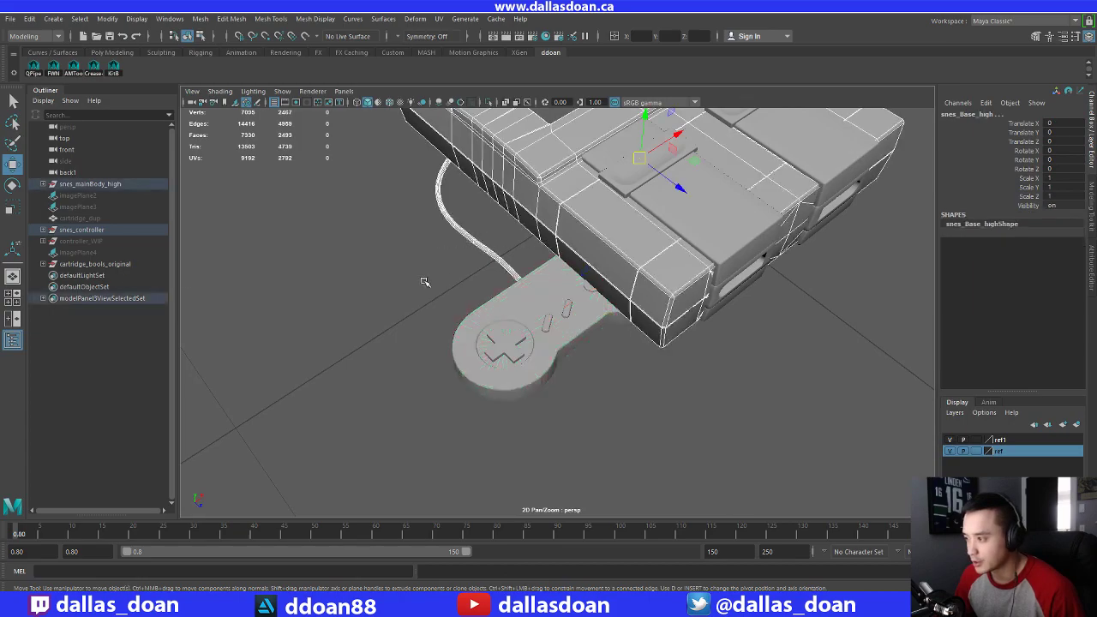
alt+drag(423, 282, 437, 330)
alt+right_drag(437, 330, 492, 343)
alt+middle_drag(493, 343, 557, 375)
Isolate the controller cable to inspect its full curve, and bring the rest of the scene back
click(550, 279)
key(ctrl+1)
alt+right_drag(548, 281, 580, 345)
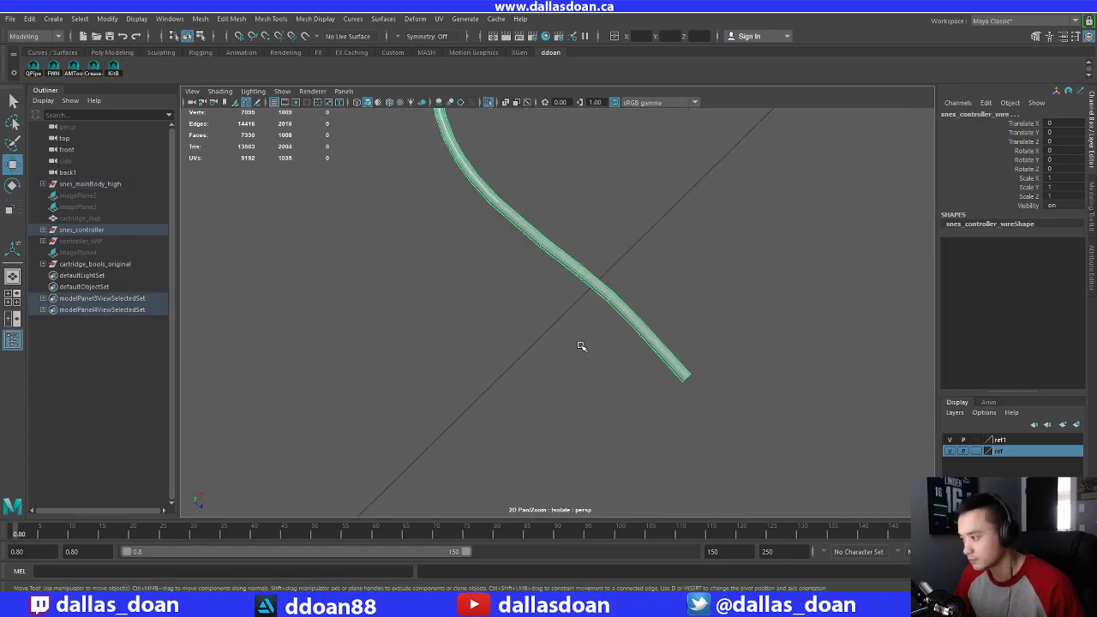
mouse_move(580, 346)
alt+mouse_down()
mouse_move(630, 328)
mouse_move(505, 311)
mouse_move(649, 318)
mouse_move(717, 335)
mouse_move(600, 338)
mouse_move(590, 303)
mouse_move(553, 307)
mouse_move(734, 326)
mouse_move(791, 364)
mouse_move(856, 326)
mouse_move(698, 345)
mouse_move(737, 341)
mouse_move(348, 345)
mouse_move(625, 225)
mouse_move(578, 287)
mouse_move(563, 334)
alt+mouse_up()
click(625, 225)
click(543, 319)
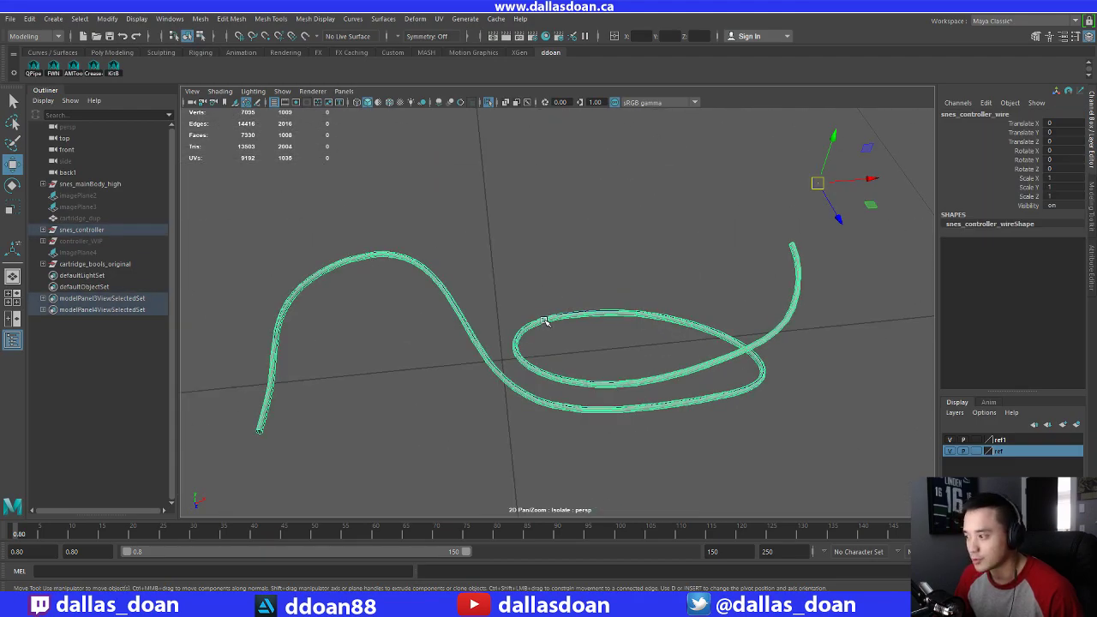
alt+drag(490, 347, 455, 371)
key(ctrl+1)
Isolate the cartridge mesh and inspect its front face and recessed slot up close
click(534, 336)
key(ctrl+1)
scroll(745, 361, up, 3)
scroll(566, 371, up, 2)
scroll(455, 371, down, 3)
click(696, 341)
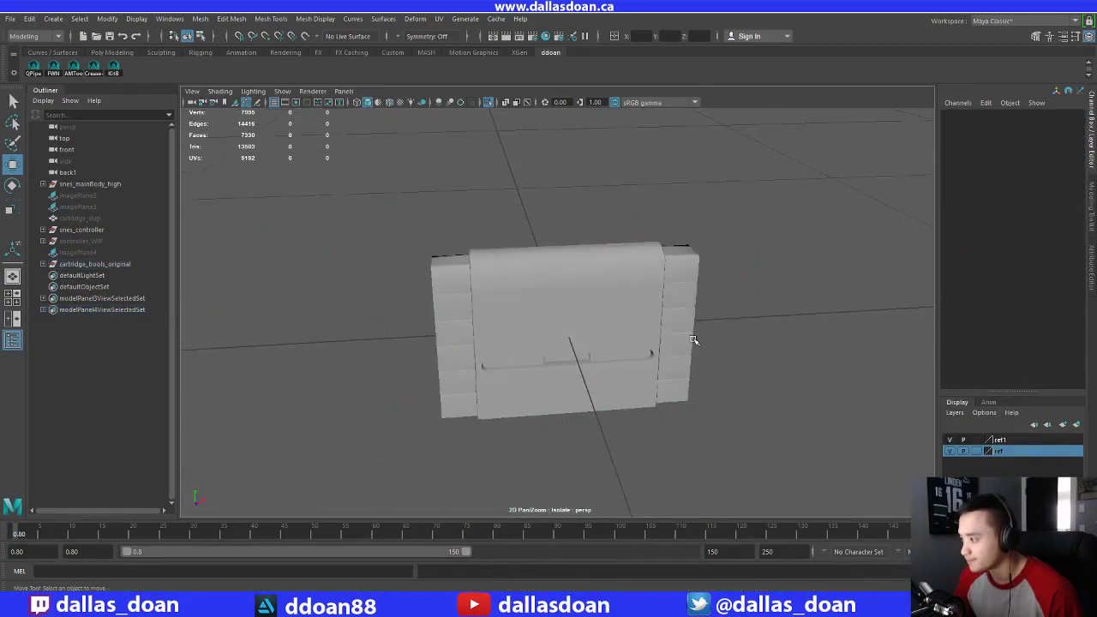
click(591, 327)
scroll(601, 333, up, 5)
scroll(602, 335, down, 5)
alt+drag(602, 335, 622, 316)
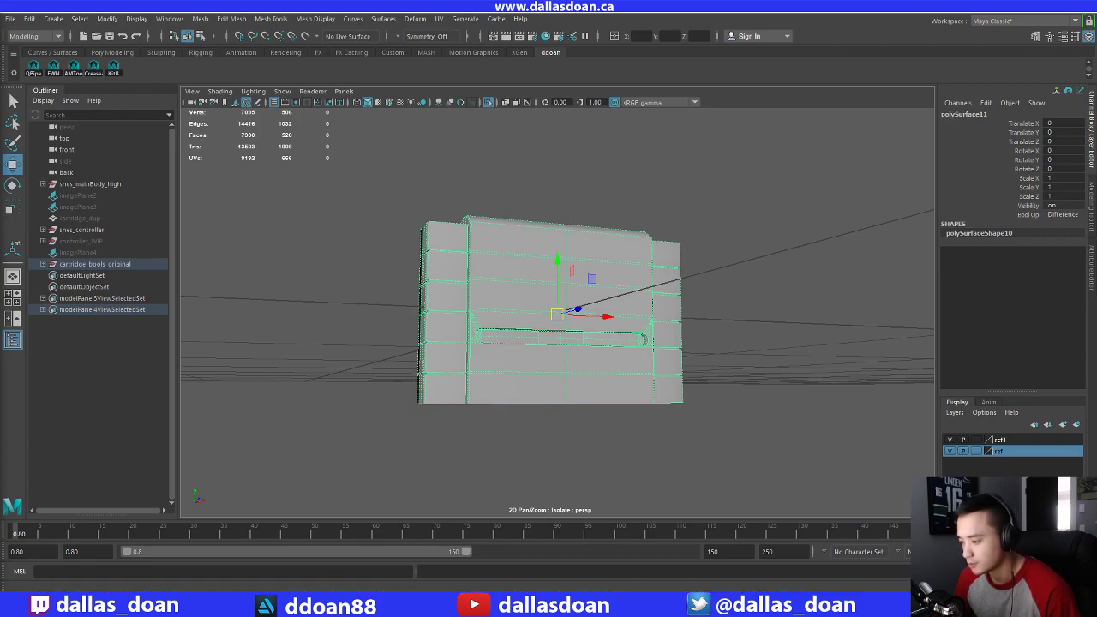
click(69, 605)
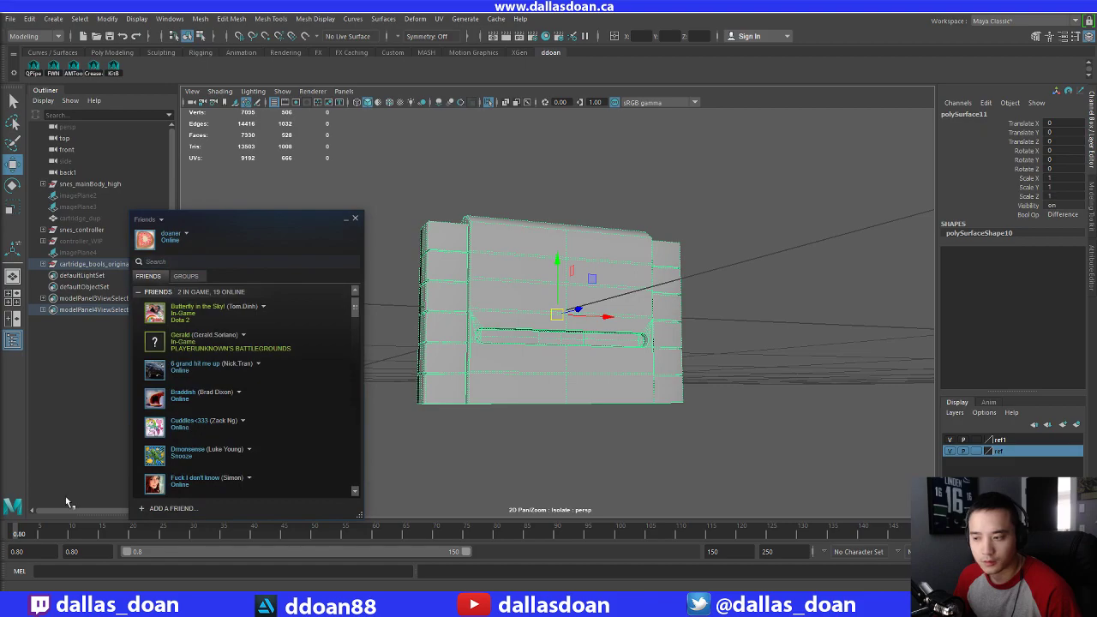
drag(235, 224, 0, 224)
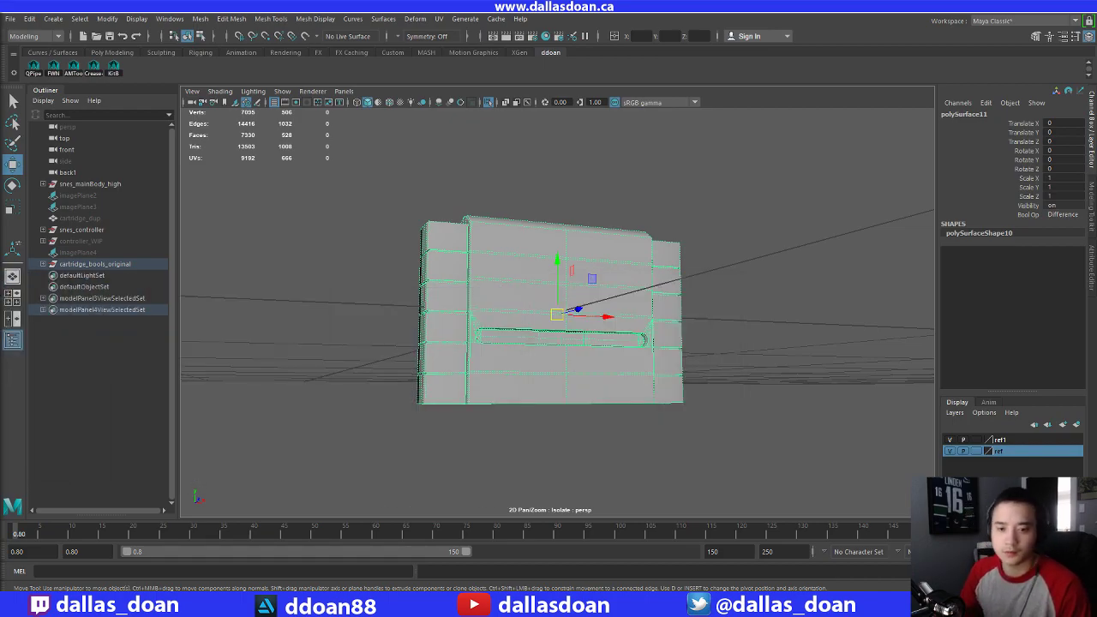
Check the selected cartridge's UV layout in the UV Editor and close the editor window
alt+drag(553, 303, 386, 235)
click(484, 191)
click(499, 277)
alt+drag(404, 286, 374, 343)
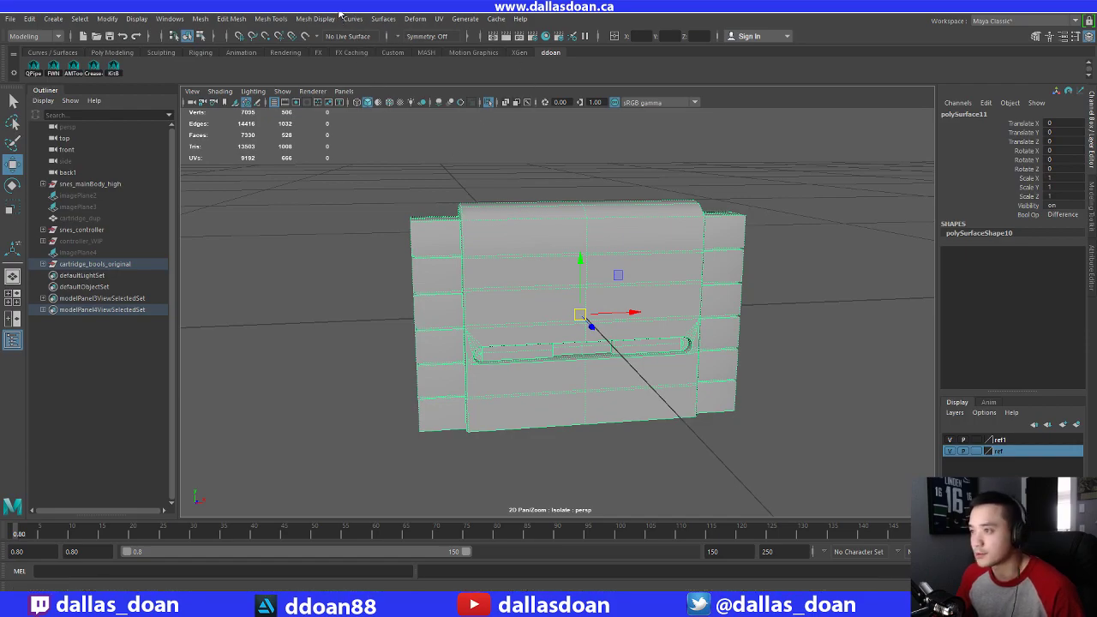
click(439, 19)
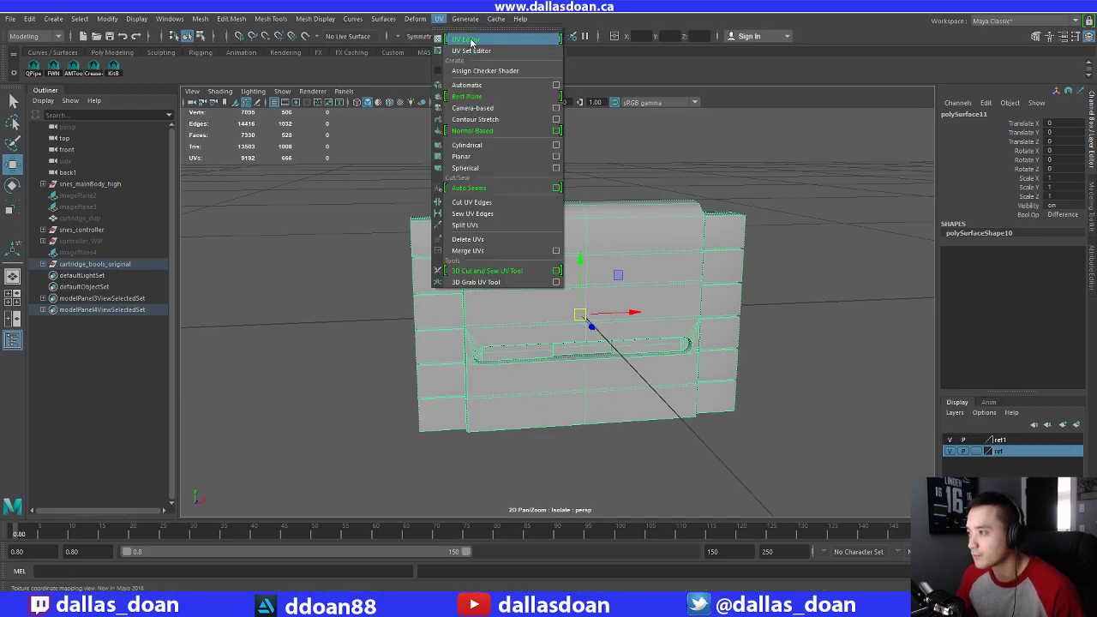
click(471, 41)
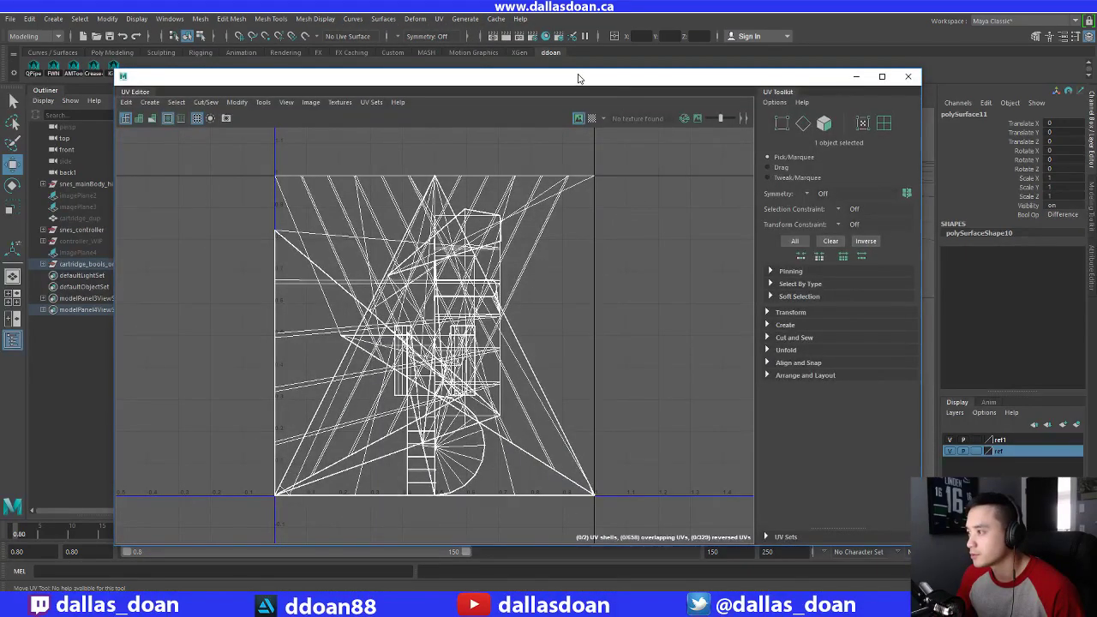
mouse_move(577, 78)
mouse_down()
mouse_move(601, 101)
mouse_move(593, 85)
mouse_up()
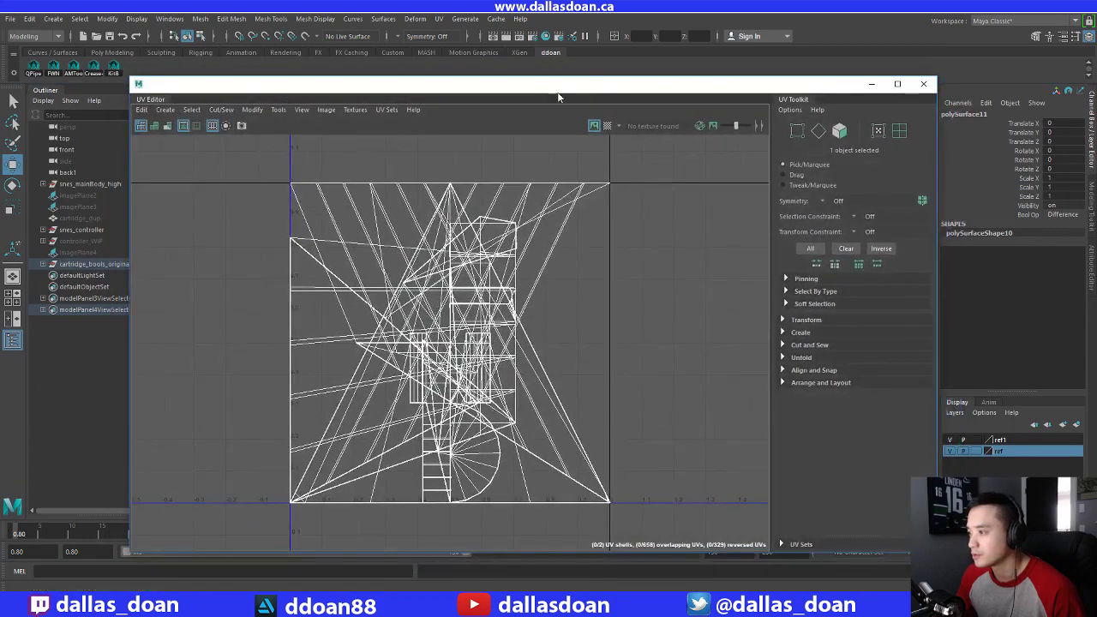
click(921, 84)
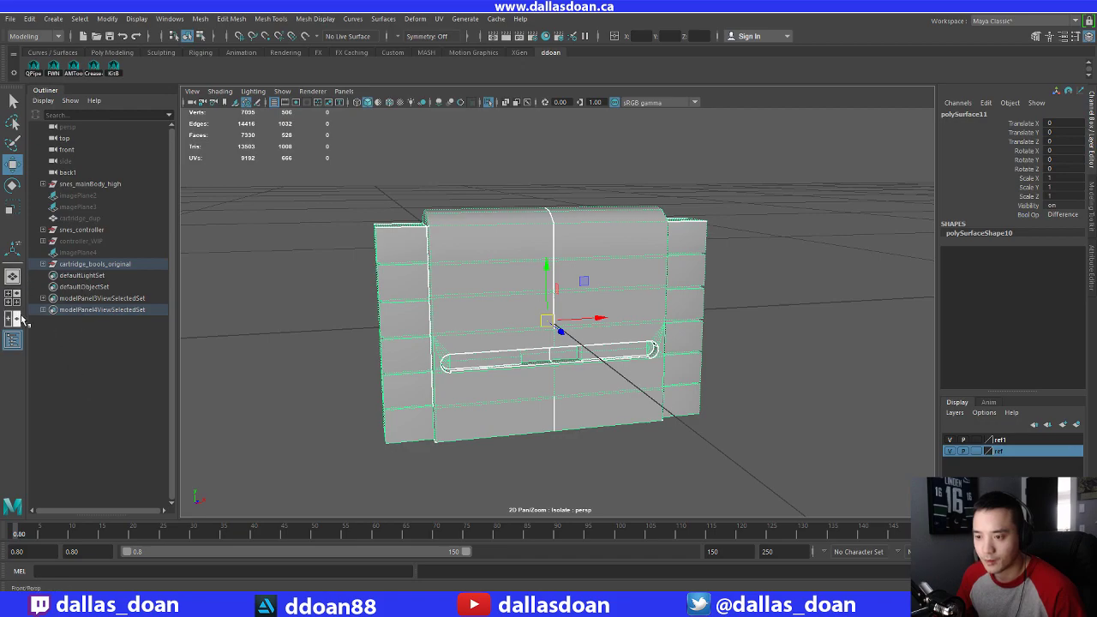
click(344, 91)
mouse_move(395, 186)
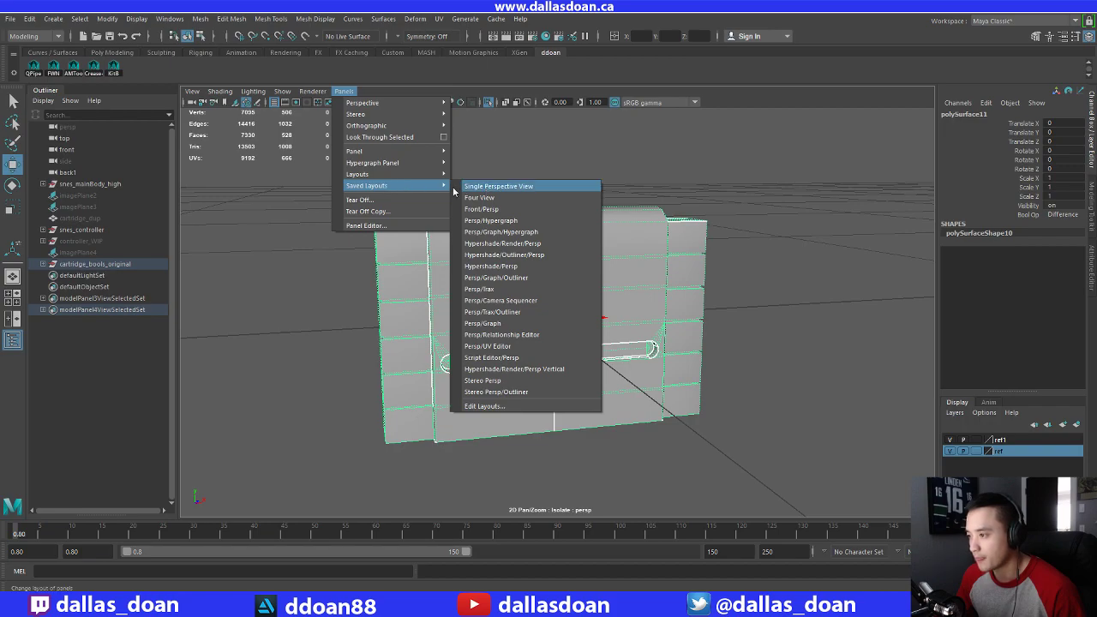
mouse_move(424, 175)
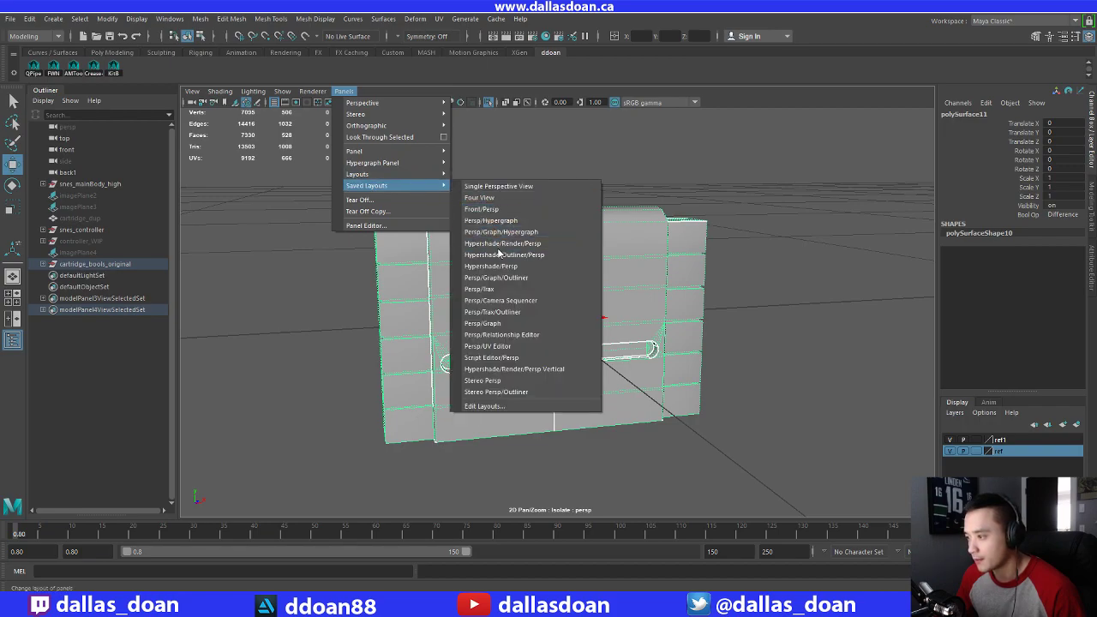
click(488, 345)
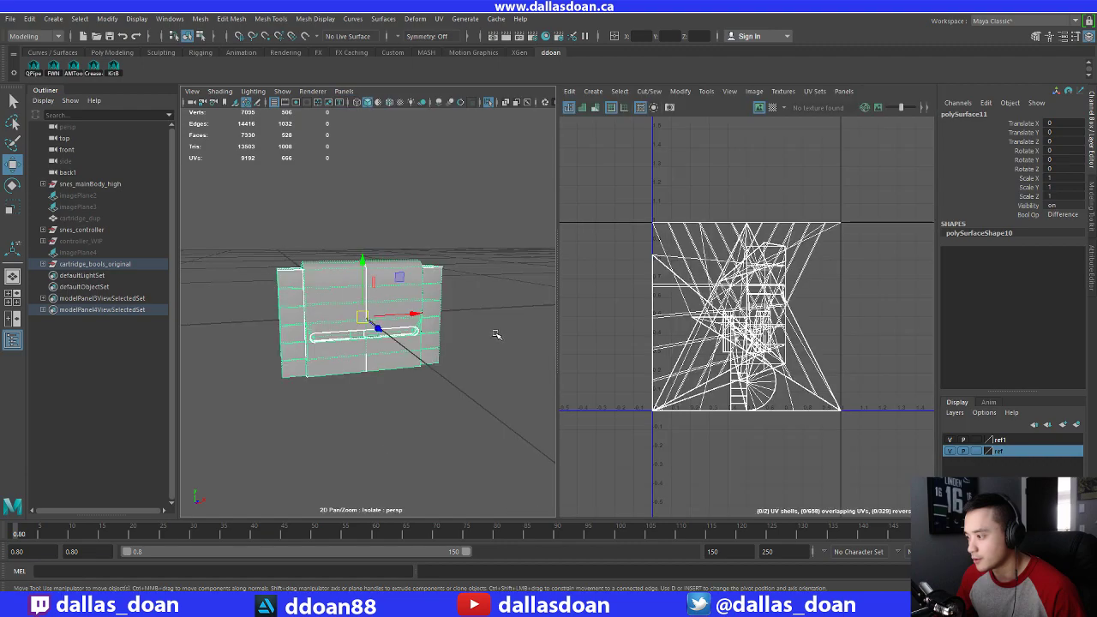
scroll(801, 257, up, 2)
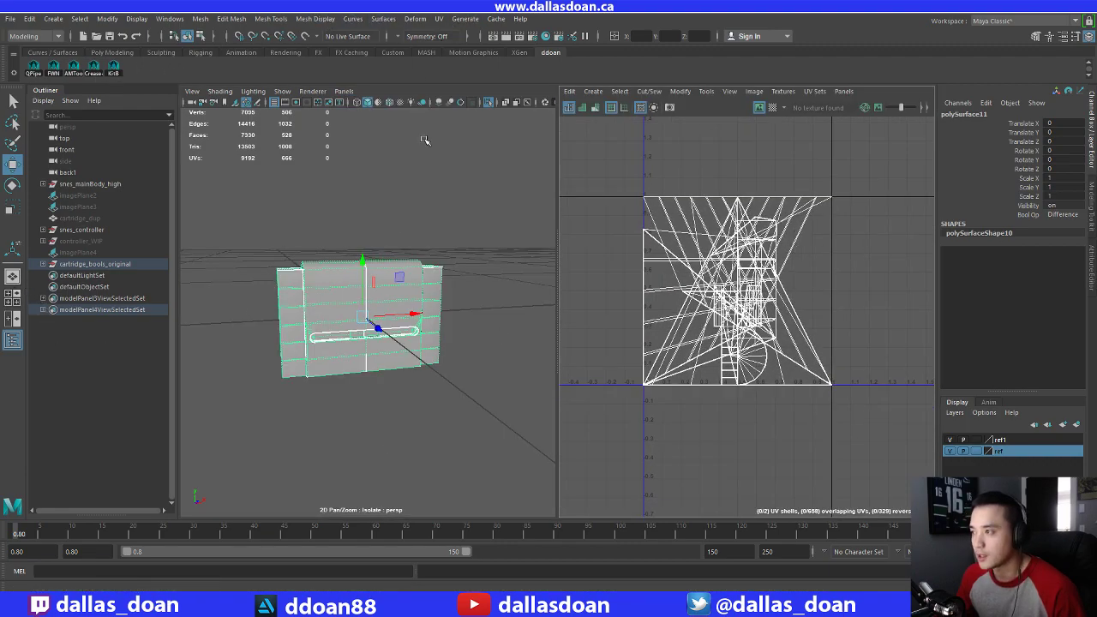
click(376, 214)
key(space)
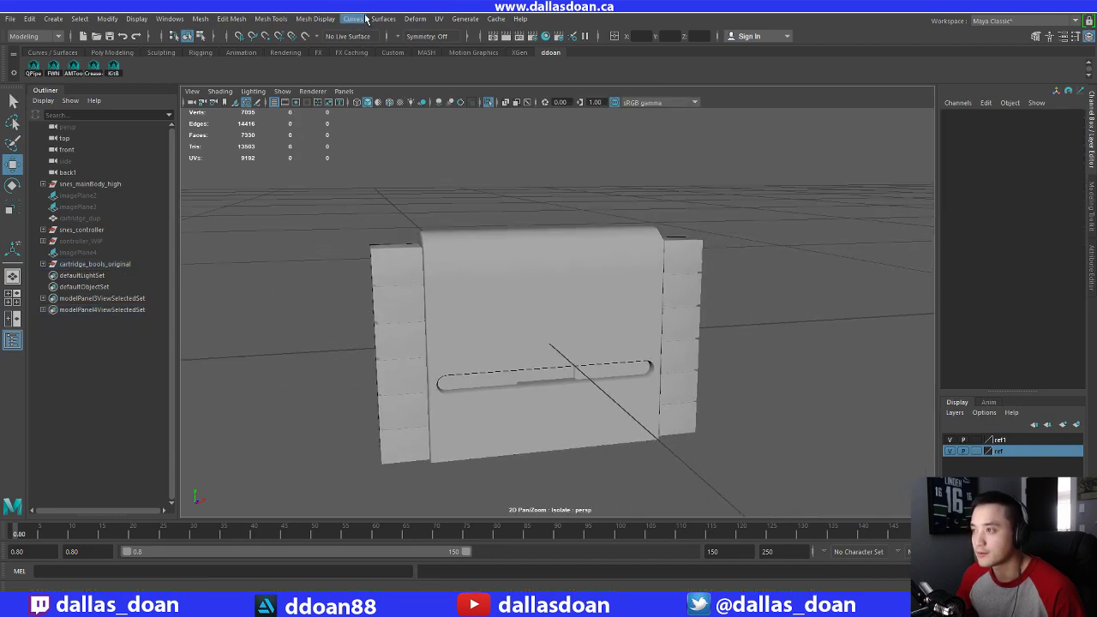
click(438, 19)
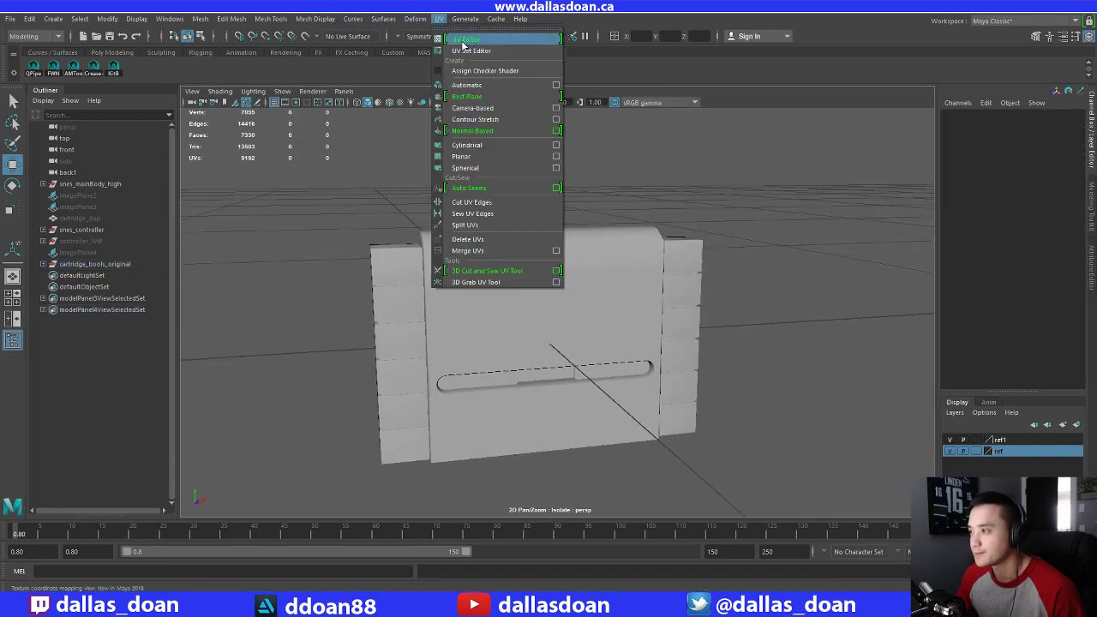
click(471, 50)
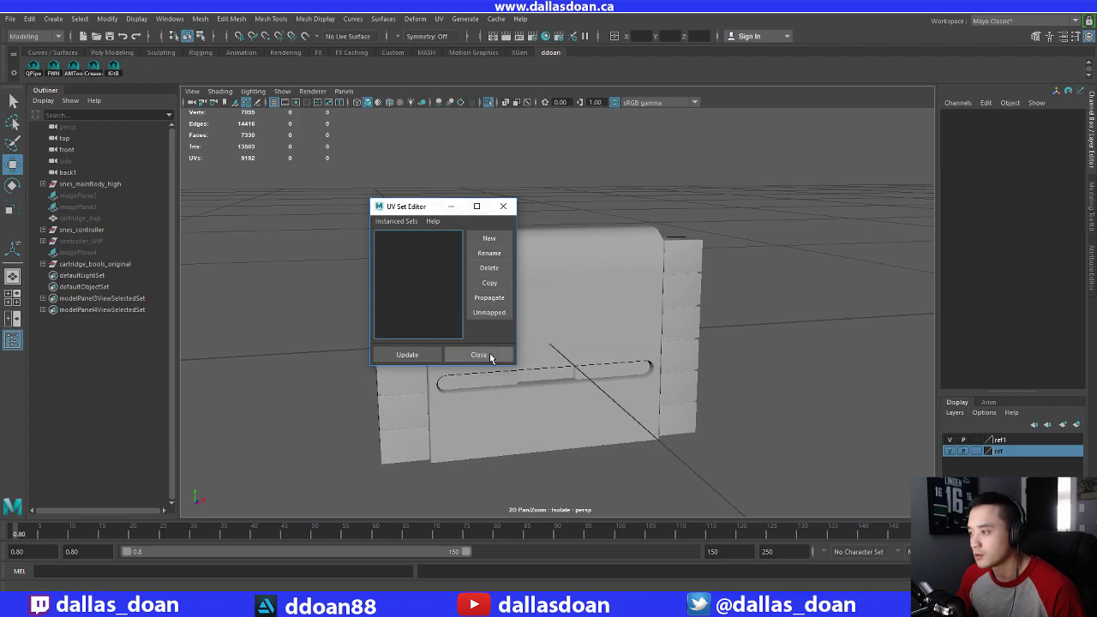
click(479, 355)
Dock the UV Toolkit beside the viewport as a side panel and close the floating UV Editor
click(437, 19)
click(470, 51)
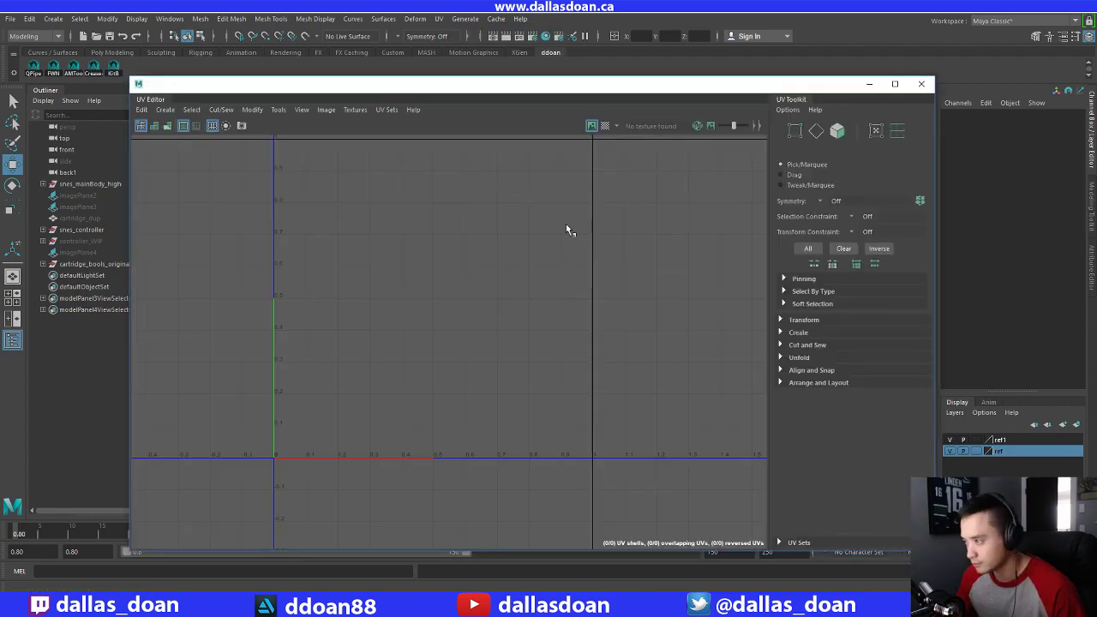
drag(805, 96, 1081, 317)
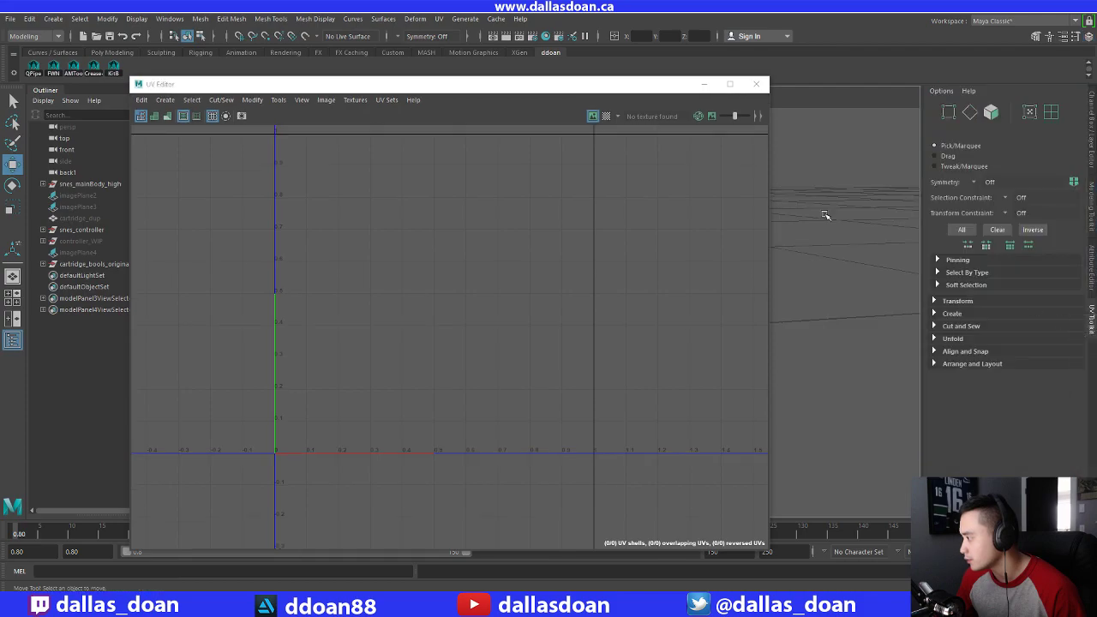
click(756, 83)
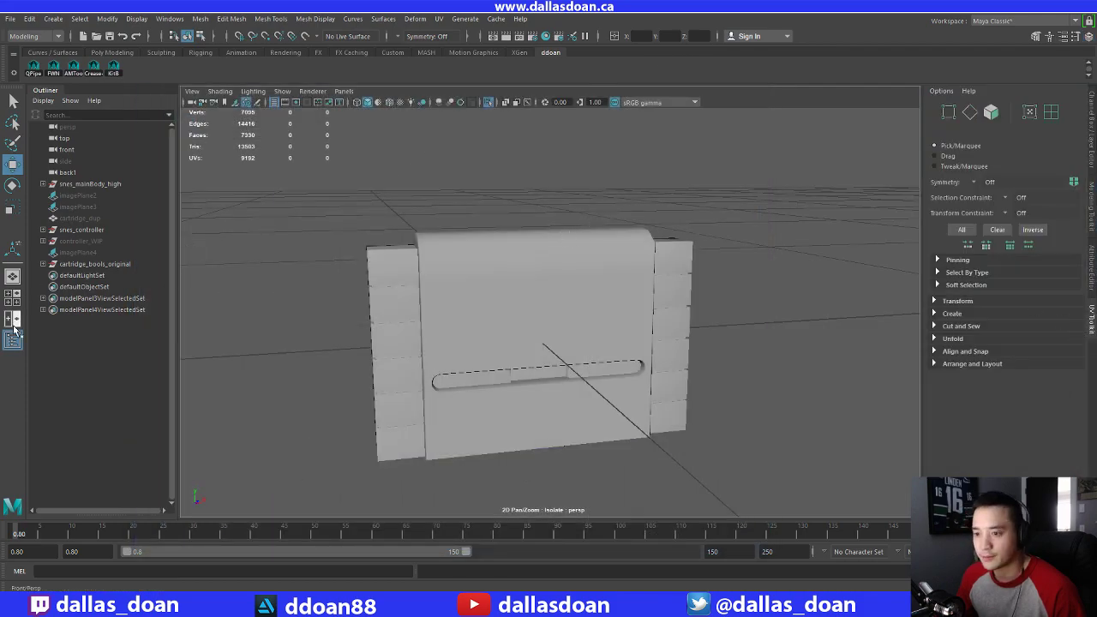
Switch to the Persp/UV Editor layout and frame the selected cartridge and its UVs side by side
click(342, 90)
mouse_move(403, 185)
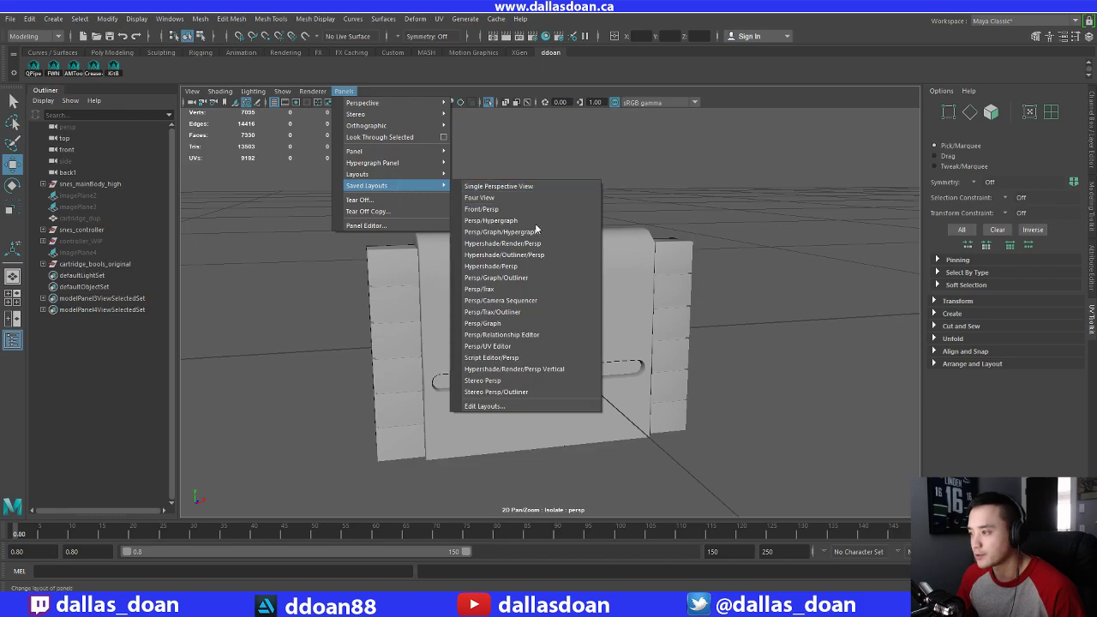
click(515, 349)
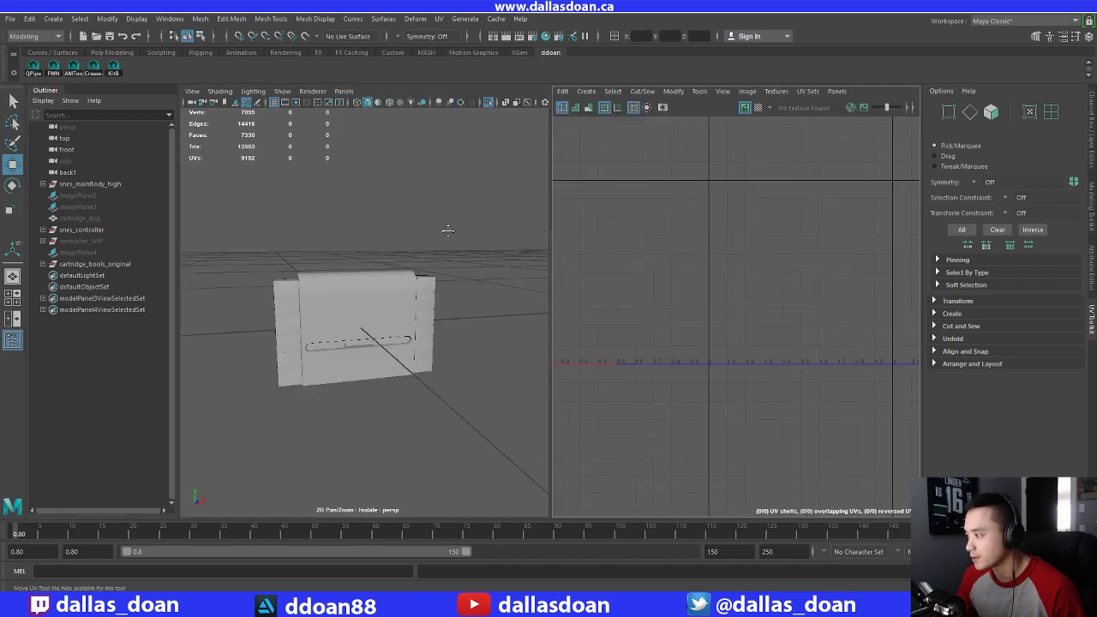
click(387, 326)
key(f)
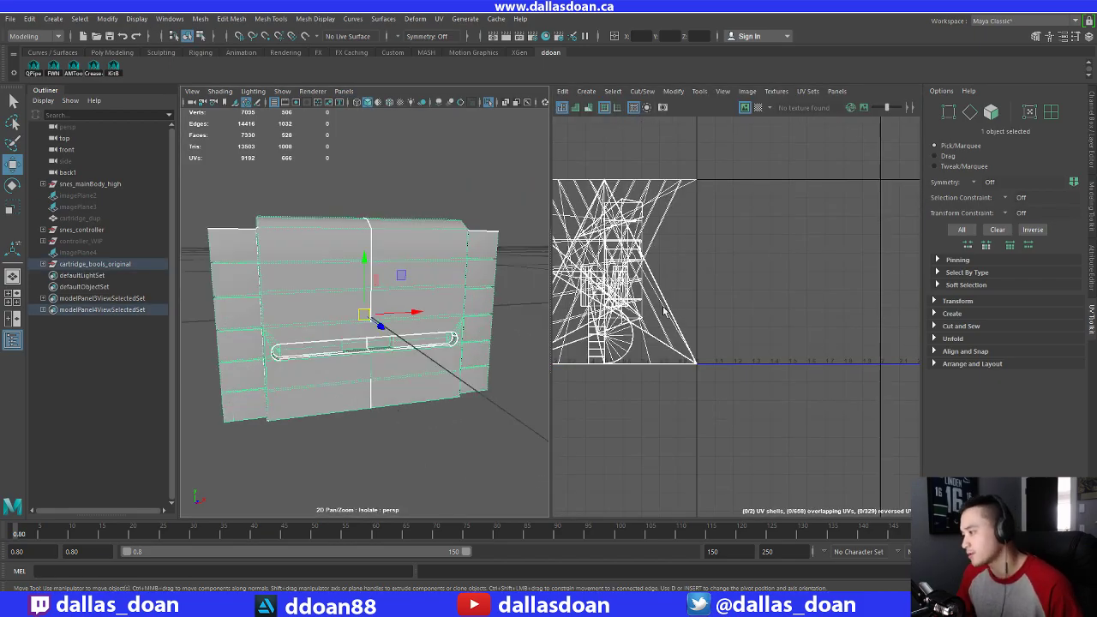
alt+middle_drag(666, 312, 818, 395)
alt+right_drag(817, 395, 848, 398)
alt+middle_drag(848, 399, 832, 360)
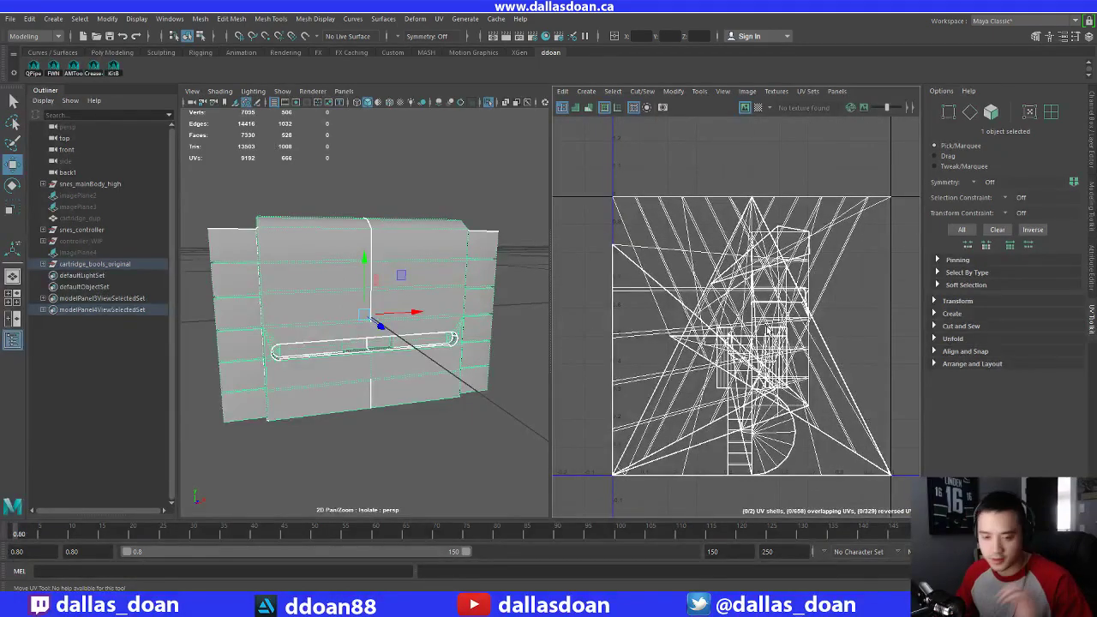
alt+right_drag(883, 280, 908, 291)
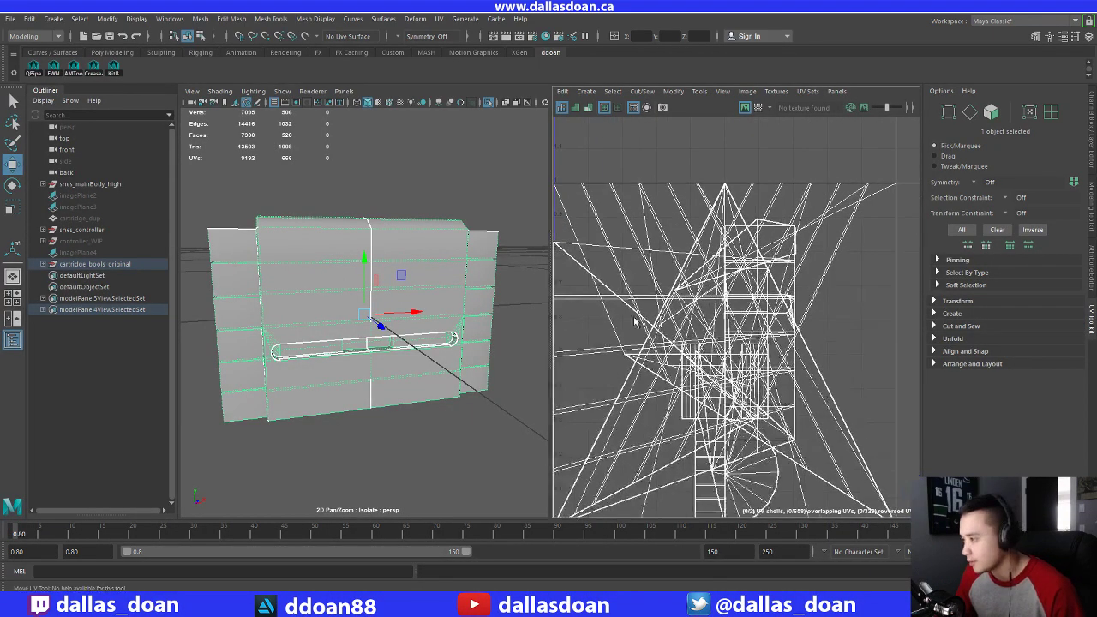
Inspect the cartridge's ribbed side edge in the perspective view and put the mesh in face selection mode
alt+middle_drag(283, 327, 401, 322)
alt+drag(279, 317, 347, 320)
alt+right_drag(347, 320, 368, 323)
alt+drag(368, 322, 338, 313)
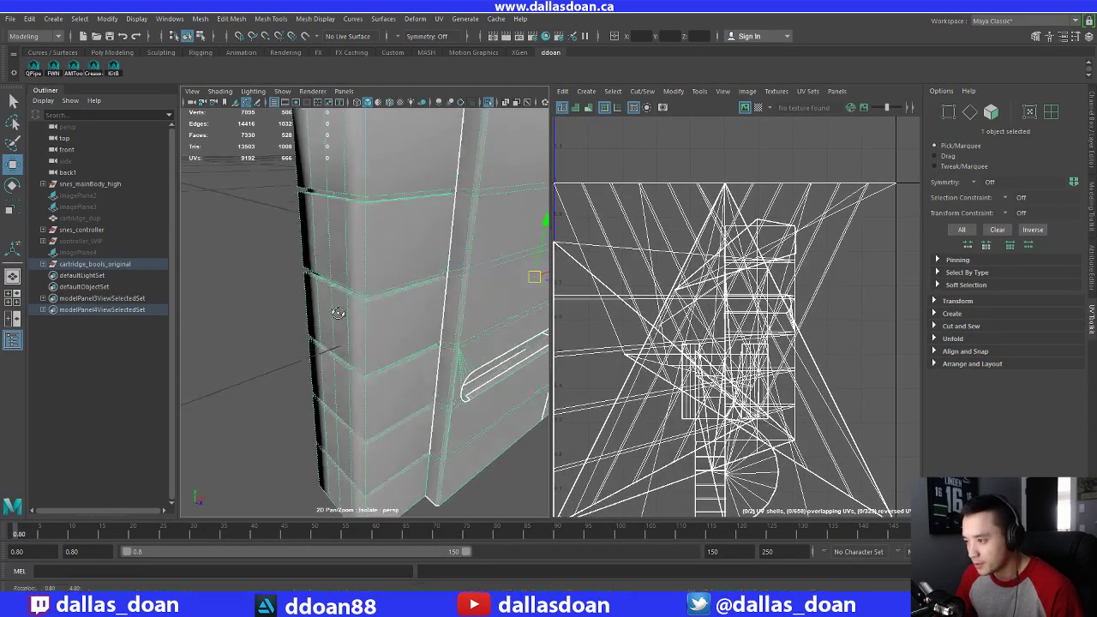
alt+drag(400, 264, 399, 243)
right_click(399, 243)
right_drag(388, 280, 389, 282)
alt+right_drag(389, 282, 377, 279)
alt+drag(377, 279, 372, 271)
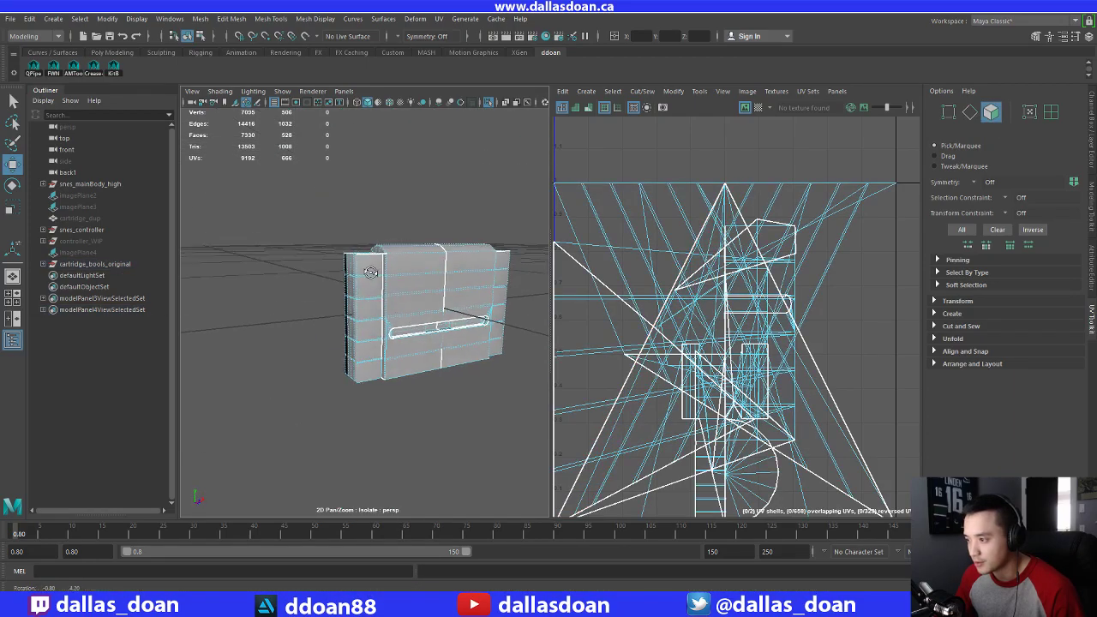
Select overlapping faces in the cartridge's UV layout to compare them with the mesh
alt+middle_drag(650, 256, 683, 216)
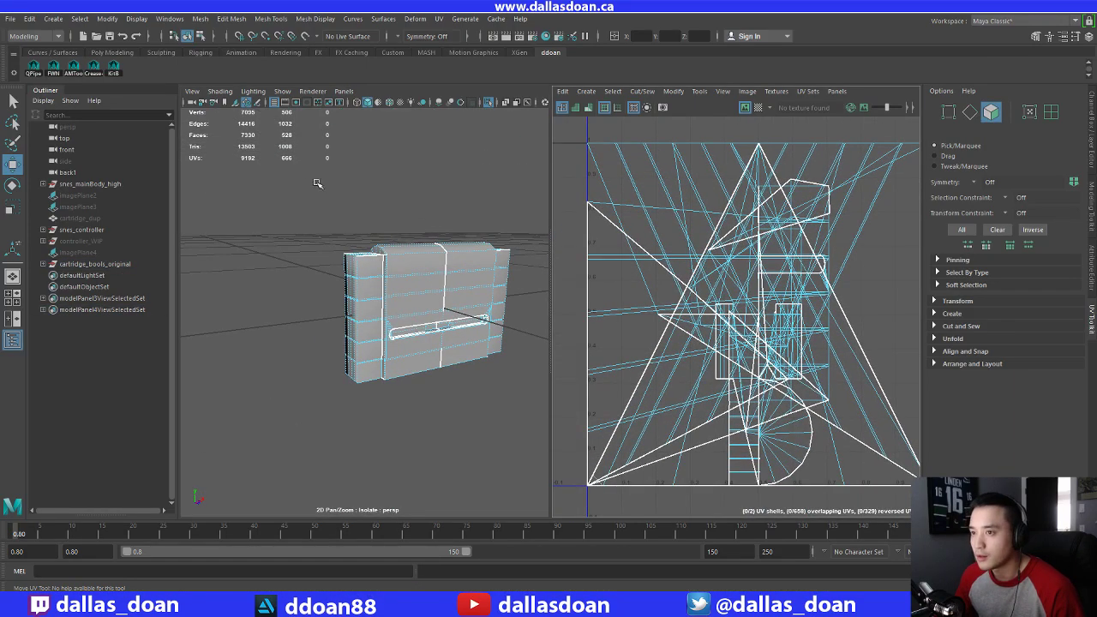
mouse_move(296, 162)
alt+mouse_down()
mouse_move(306, 186)
mouse_move(299, 168)
alt+mouse_up()
alt+right_drag(299, 167, 346, 190)
alt+middle_drag(367, 190, 349, 215)
alt+right_drag(761, 236, 728, 224)
click(699, 201)
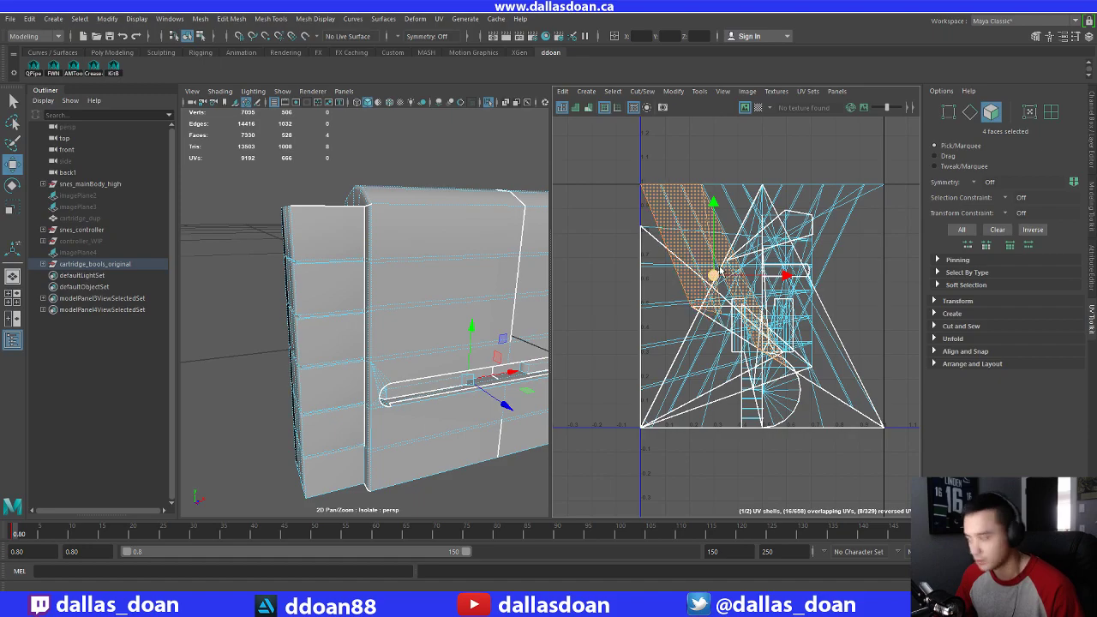
Check the cartridge's UV shells with UV shell selection and return the mesh to object selection
alt+middle_drag(720, 269, 683, 247)
click(1050, 112)
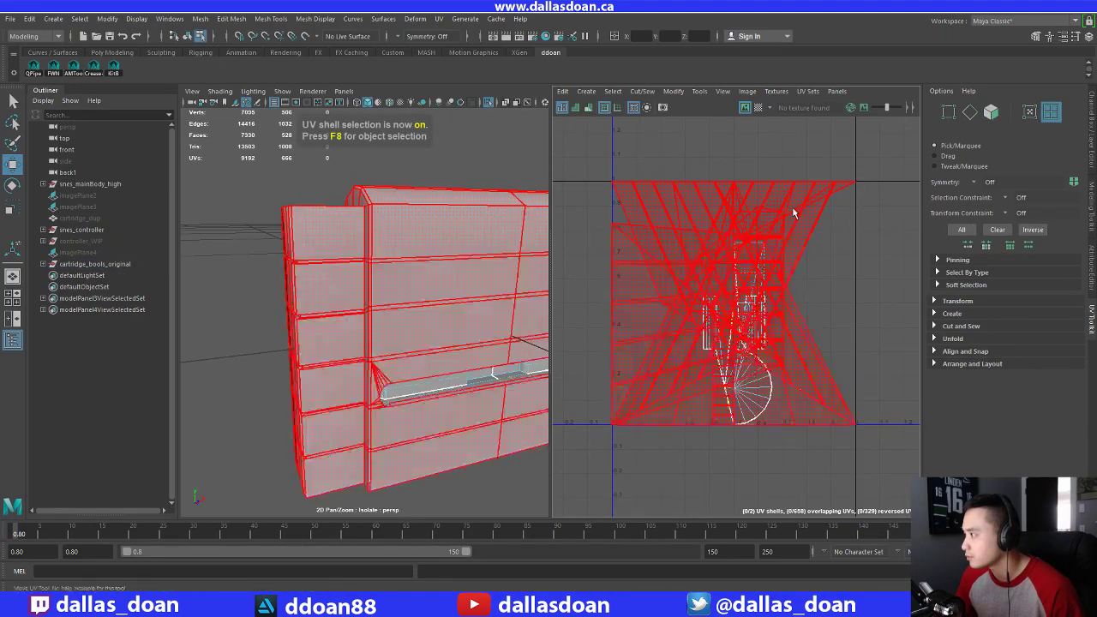
click(1033, 115)
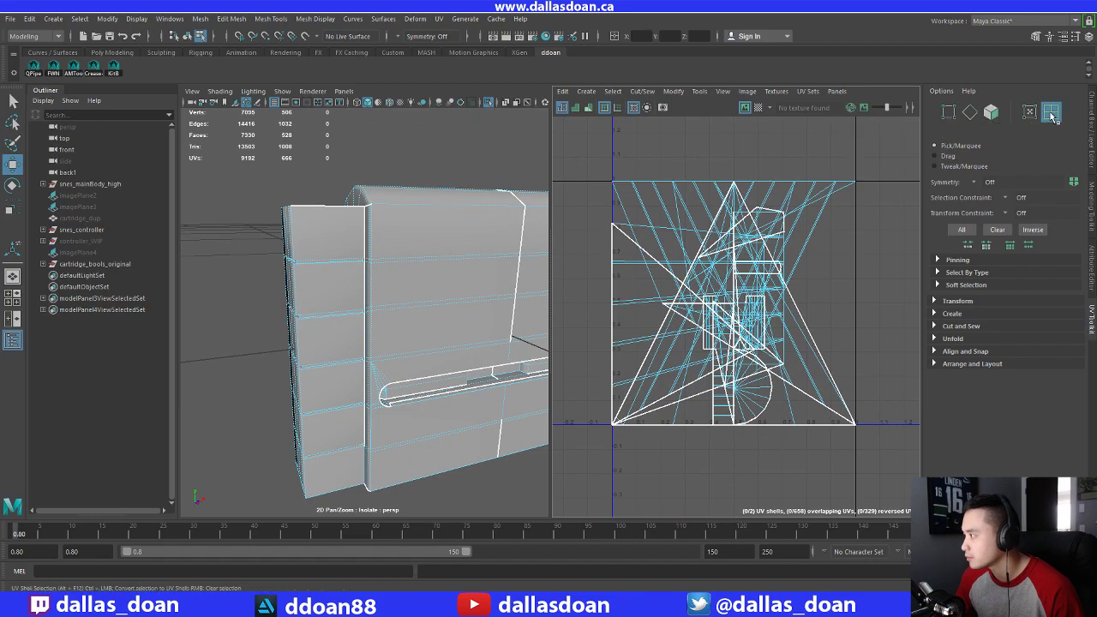
click(311, 285)
right_drag(339, 215, 329, 291)
alt+right_drag(360, 266, 345, 252)
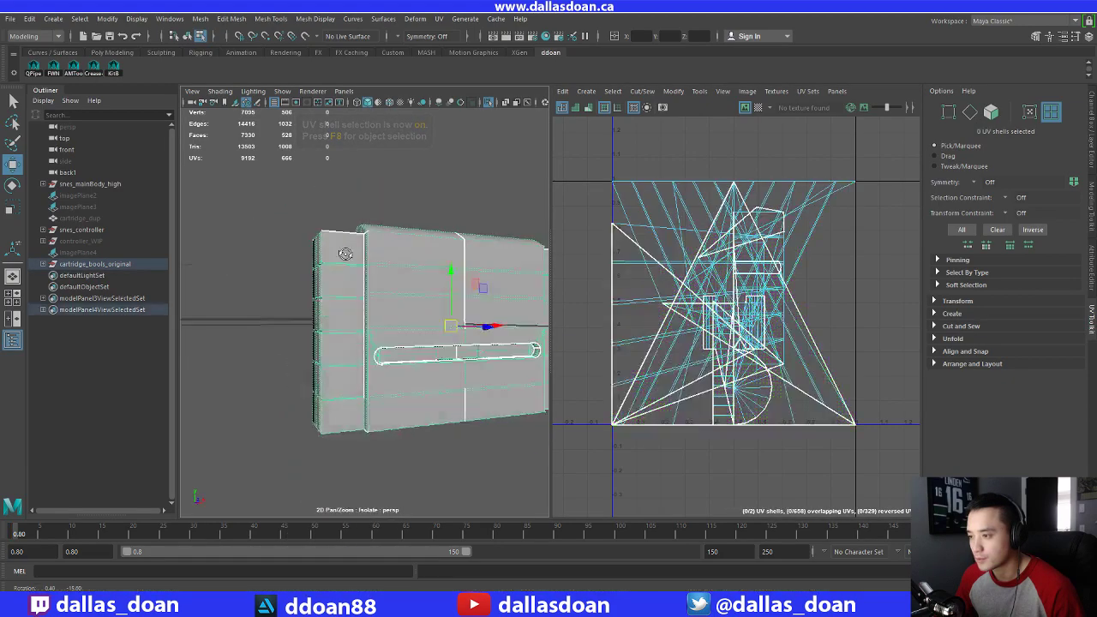
Examine the cartridge's ribbed side and front from several angles in face selection mode
mouse_move(346, 252)
alt+mouse_down()
mouse_move(364, 255)
mouse_move(354, 251)
alt+mouse_up()
right_drag(345, 276, 348, 311)
alt+right_drag(348, 311, 360, 321)
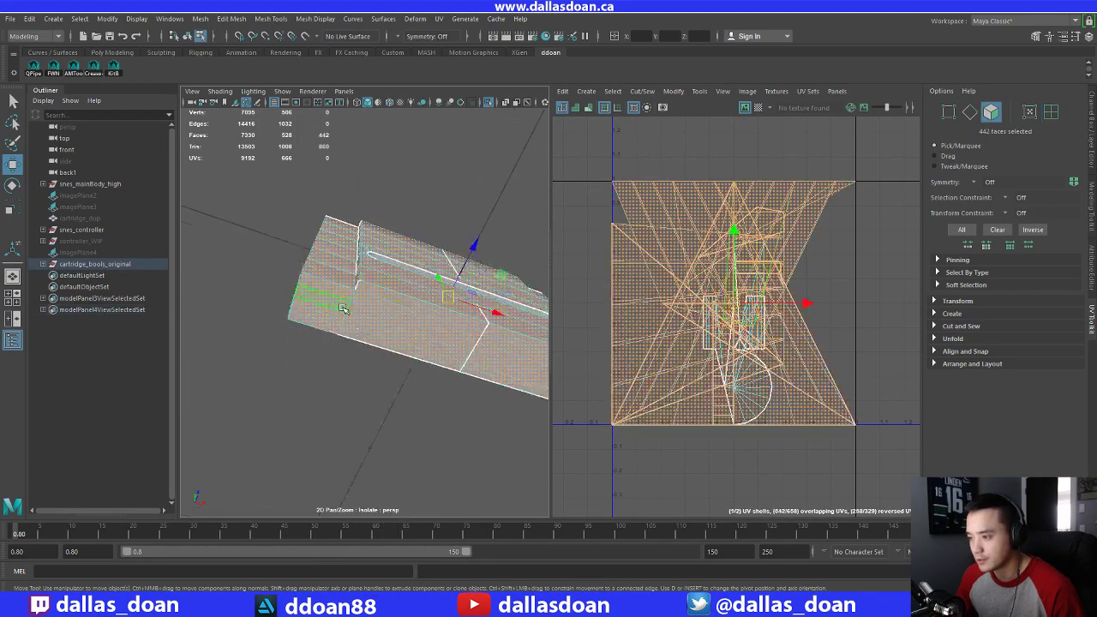
alt+drag(360, 321, 484, 415)
alt+drag(497, 352, 390, 292)
scroll(389, 291, up, 4)
right_drag(390, 292, 396, 325)
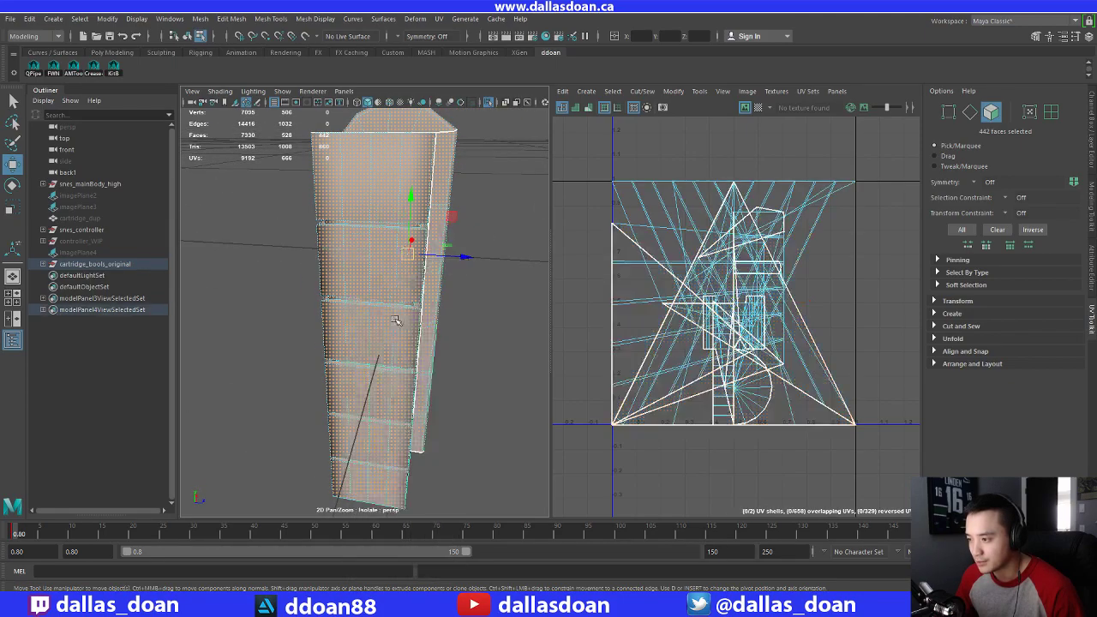
alt+drag(396, 326, 343, 302)
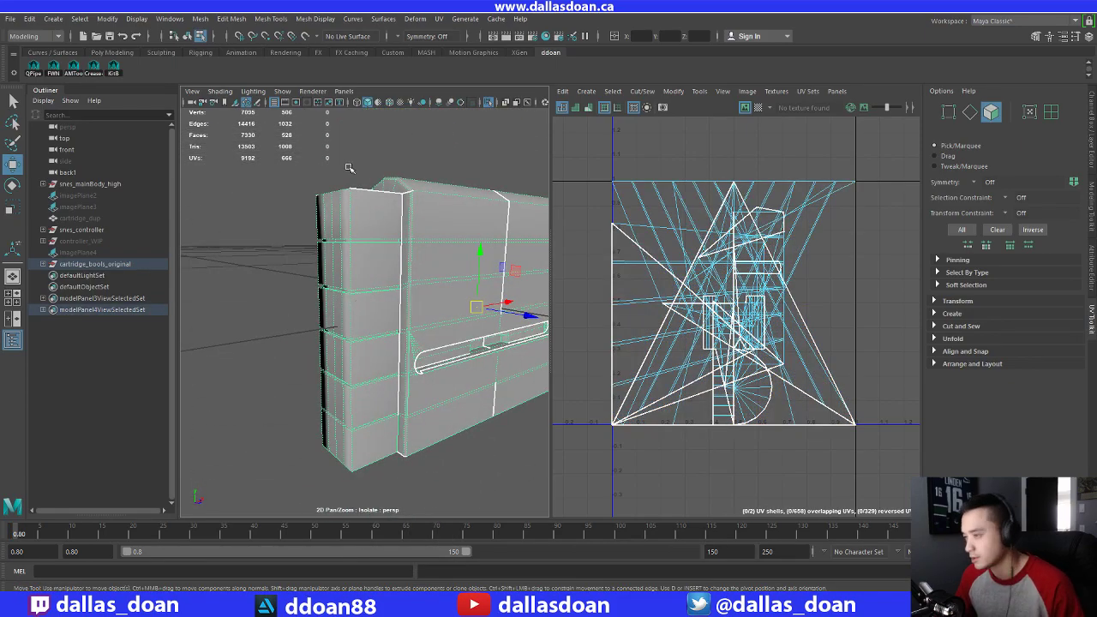
Enlarge the perspective view to the full workspace, with only the cartridge isolated and its ribbed side in view
key(space)
scroll(530, 321, down, 3)
key(ctrl+1)
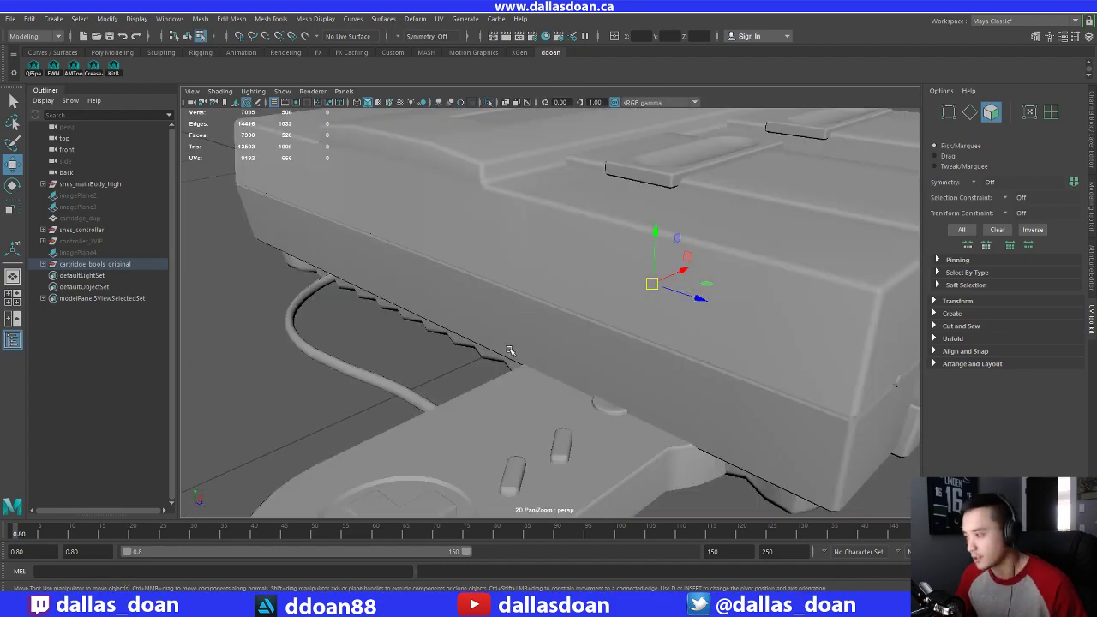
scroll(514, 343, down, 4)
key(ctrl+1)
scroll(548, 347, up, 5)
alt+drag(576, 353, 577, 292)
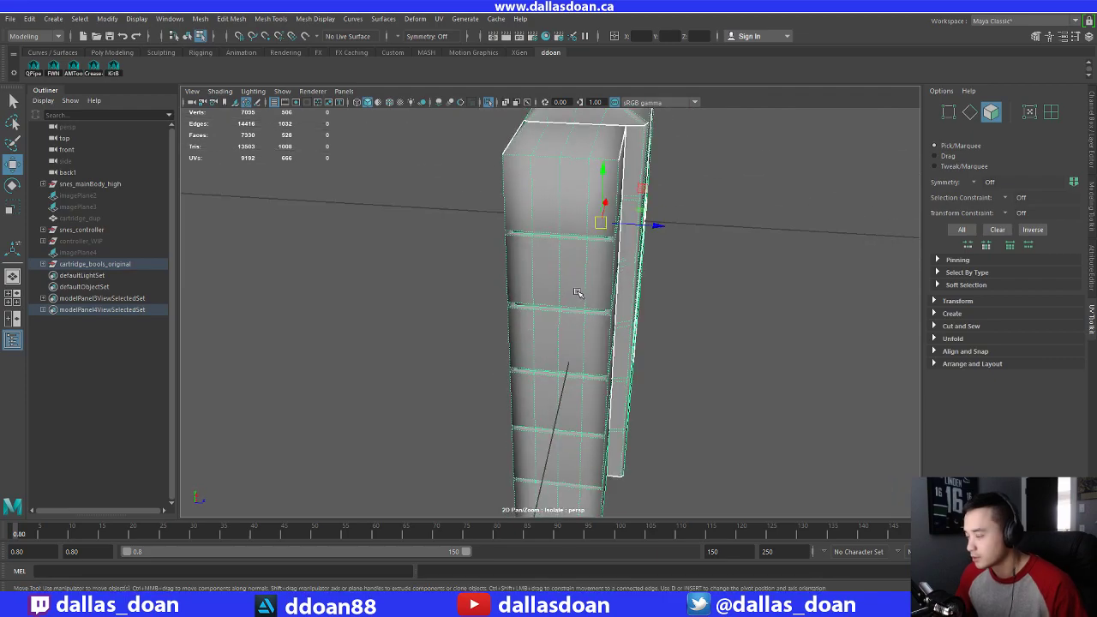
Select the three vertical edge loops running along the cartridge's ribbed side
right_drag(543, 191, 543, 160)
click(532, 195)
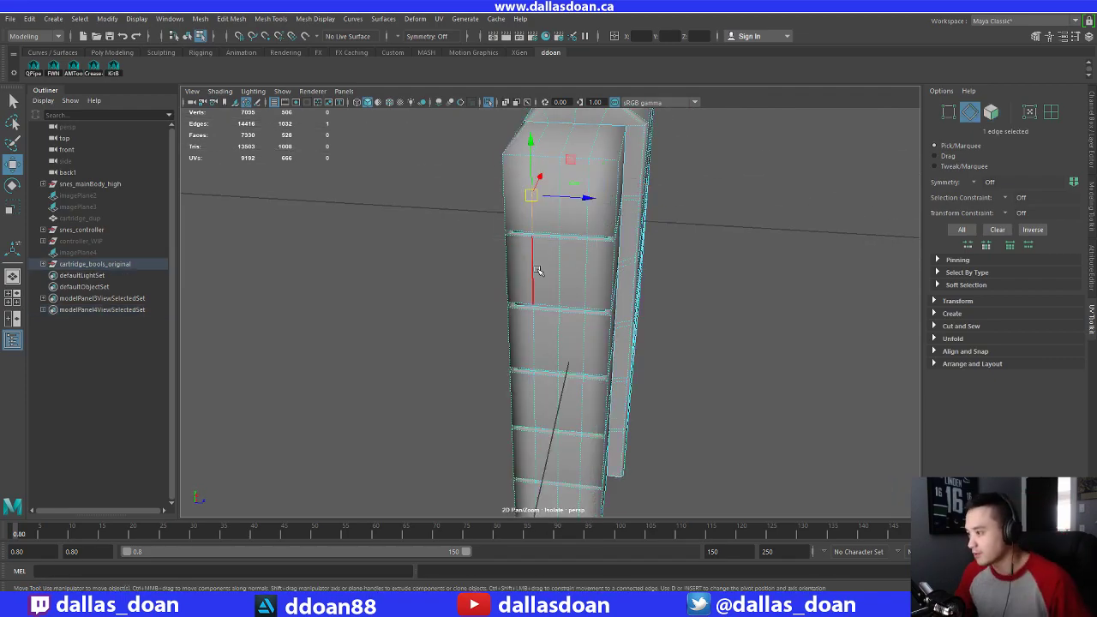
alt+drag(572, 376, 546, 291)
double_click(530, 346)
shift+right_click(549, 253)
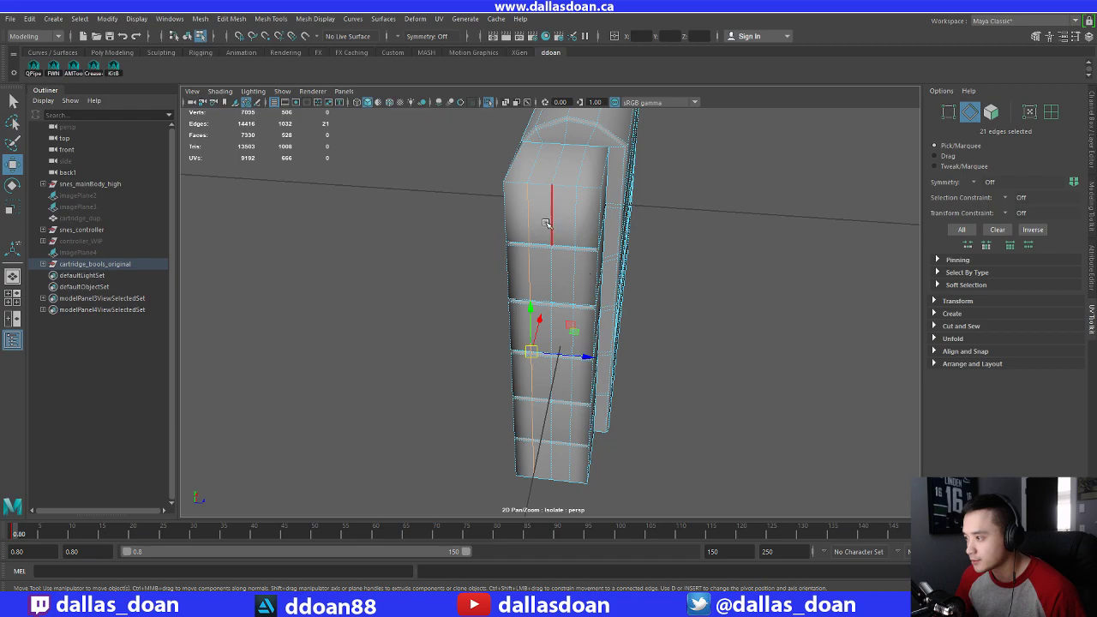
shift+click(545, 205)
alt+drag(546, 204, 555, 107)
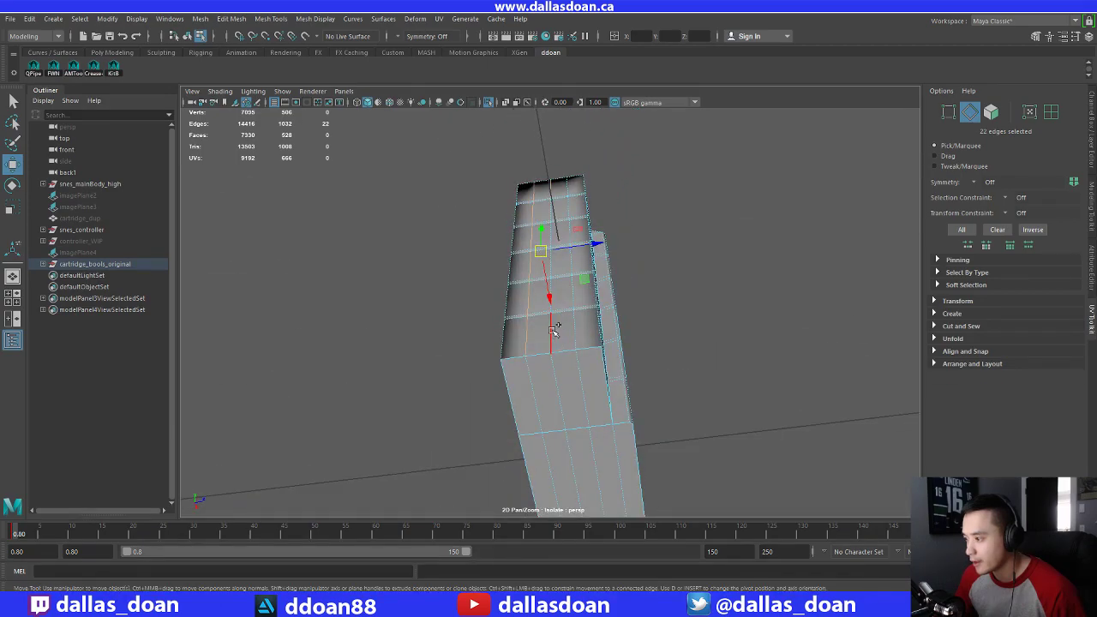
shift+double_click(552, 331)
alt+drag(553, 330, 569, 436)
mouse_move(580, 373)
alt+mouse_down()
mouse_move(557, 322)
mouse_move(567, 389)
alt+mouse_up()
shift+double_click(557, 351)
Try an edge operation on the three selected vertical loops and undo it
shift+right_drag(571, 213, 627, 181)
alt+drag(604, 192, 525, 230)
key(ctrl+z)
key(ctrl+z)
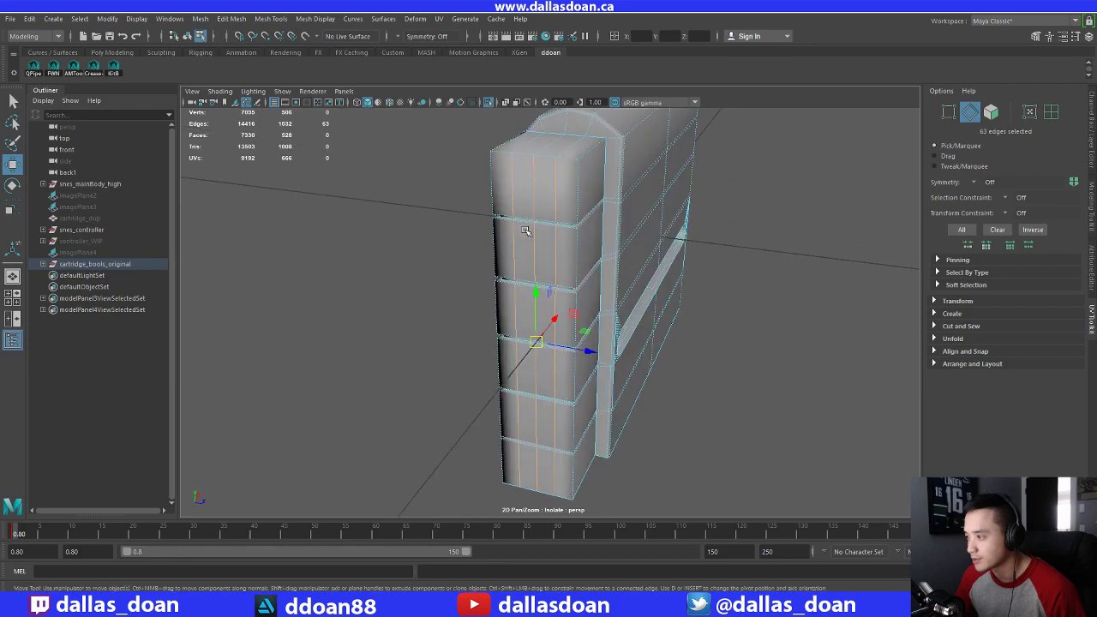
Clear the edge selection and select a single vertical edge loop on the cartridge's ribbed side
alt+drag(728, 247, 573, 322)
click(777, 178)
click(531, 368)
shift+double_click(527, 245)
shift+right_drag(536, 257, 534, 258)
alt+drag(548, 289, 569, 316)
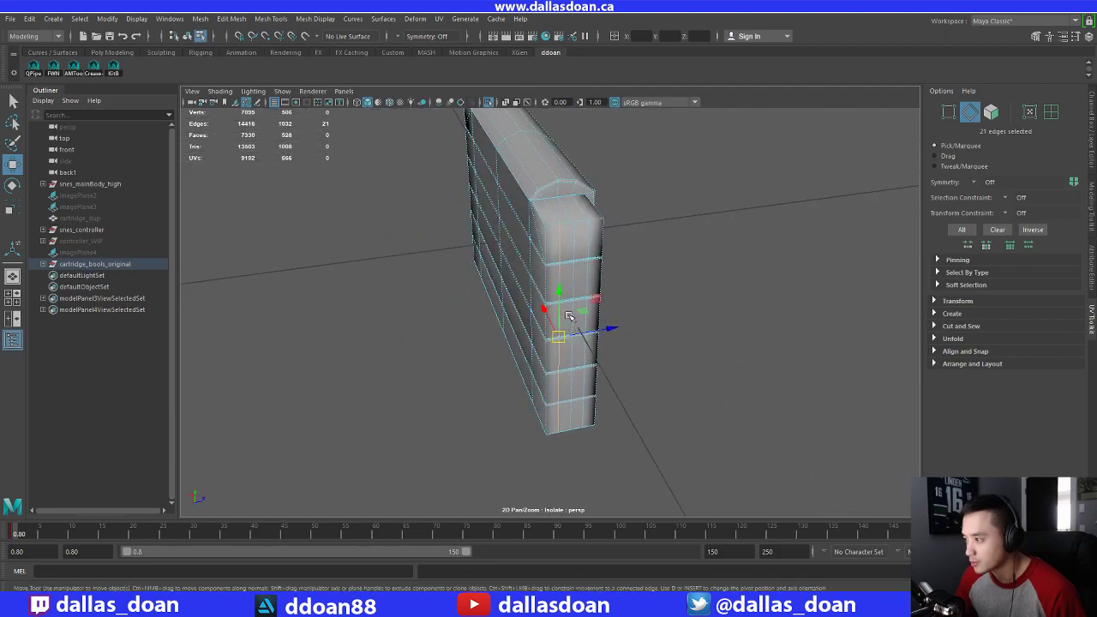
Switch to face selection and select faces on the underside of the cartridge's ribbed end
alt+drag(576, 248, 549, 223)
right_drag(553, 203, 556, 284)
alt+drag(555, 284, 549, 228)
right_drag(540, 211, 541, 252)
alt+drag(541, 253, 565, 231)
click(567, 229)
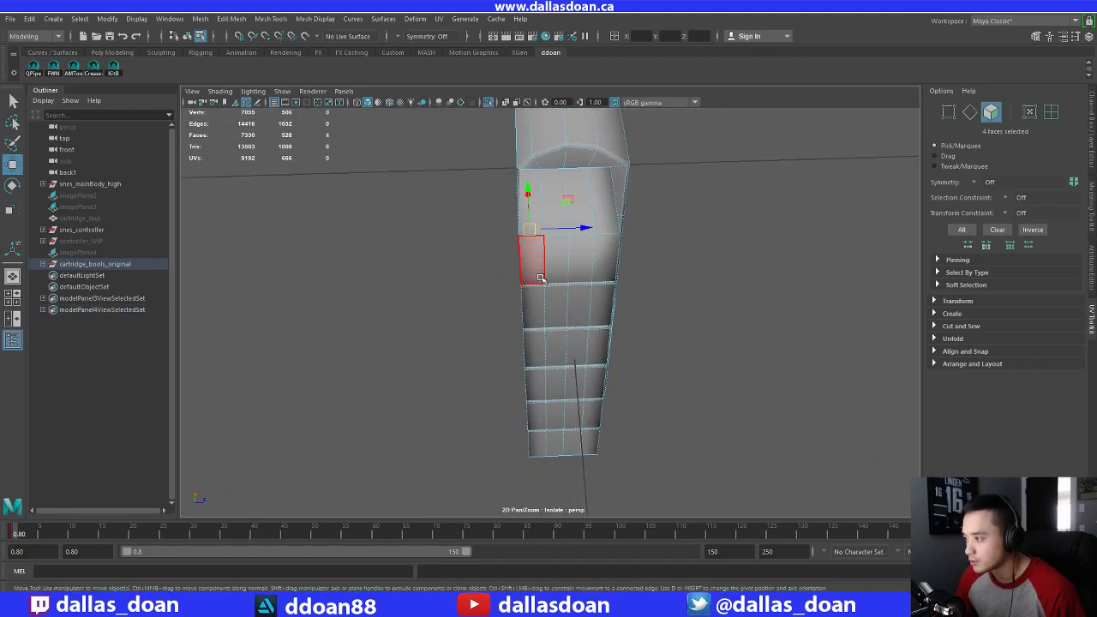
alt+drag(540, 279, 557, 304)
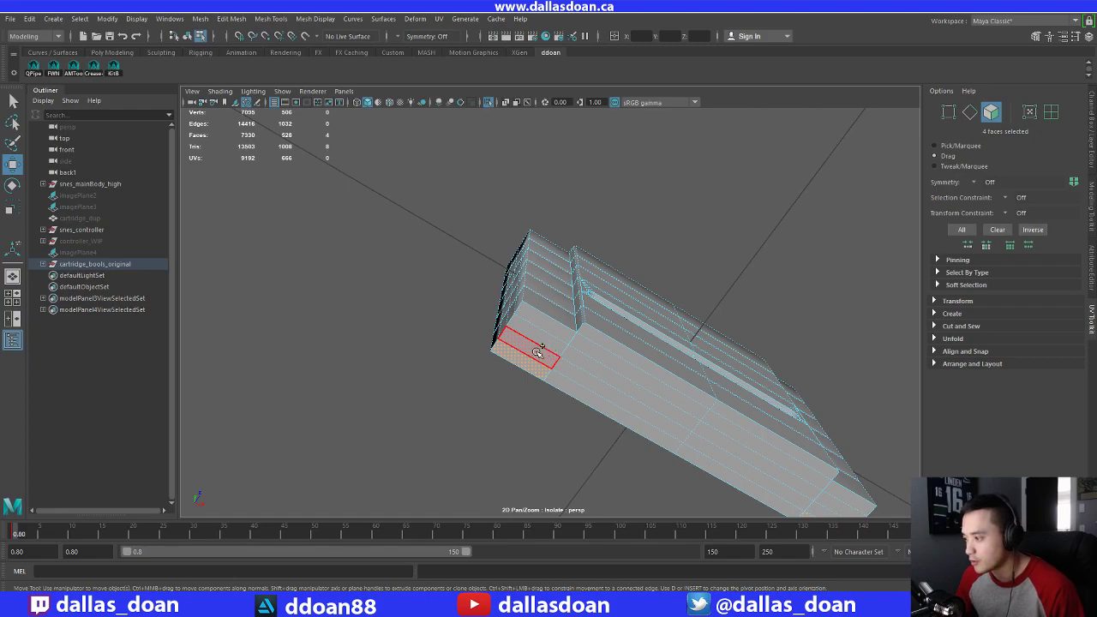
alt+drag(591, 377, 516, 290)
scroll(480, 282, up, 2)
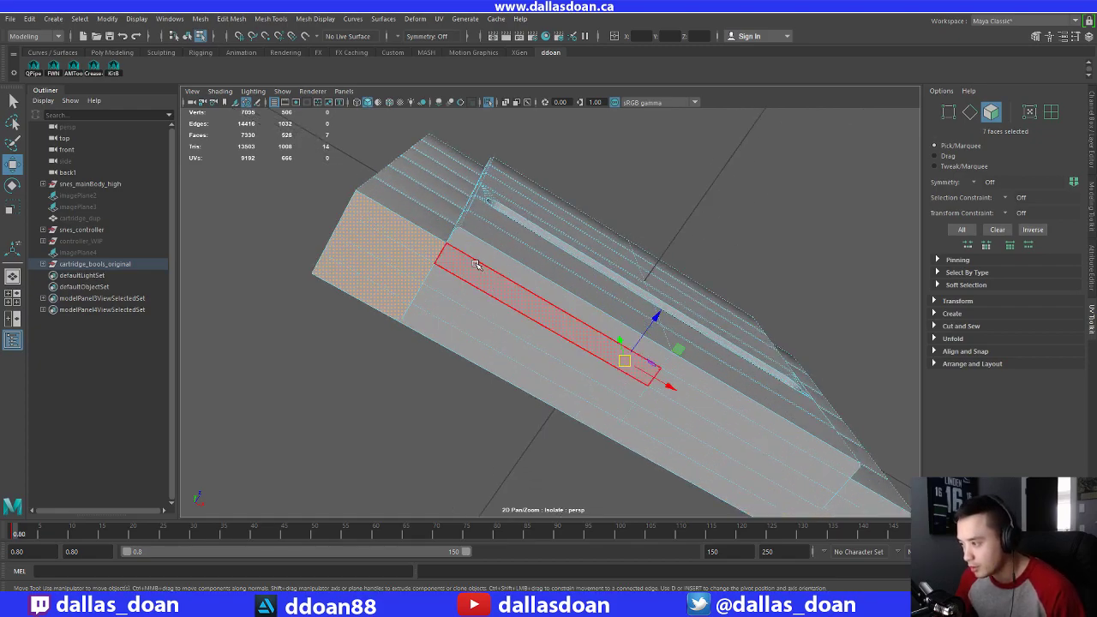
Cut additional edges into the cartridge's underside with the Multi-Cut tool and return to the Move tool
shift+right_drag(498, 233, 438, 236)
alt+drag(505, 248, 568, 315)
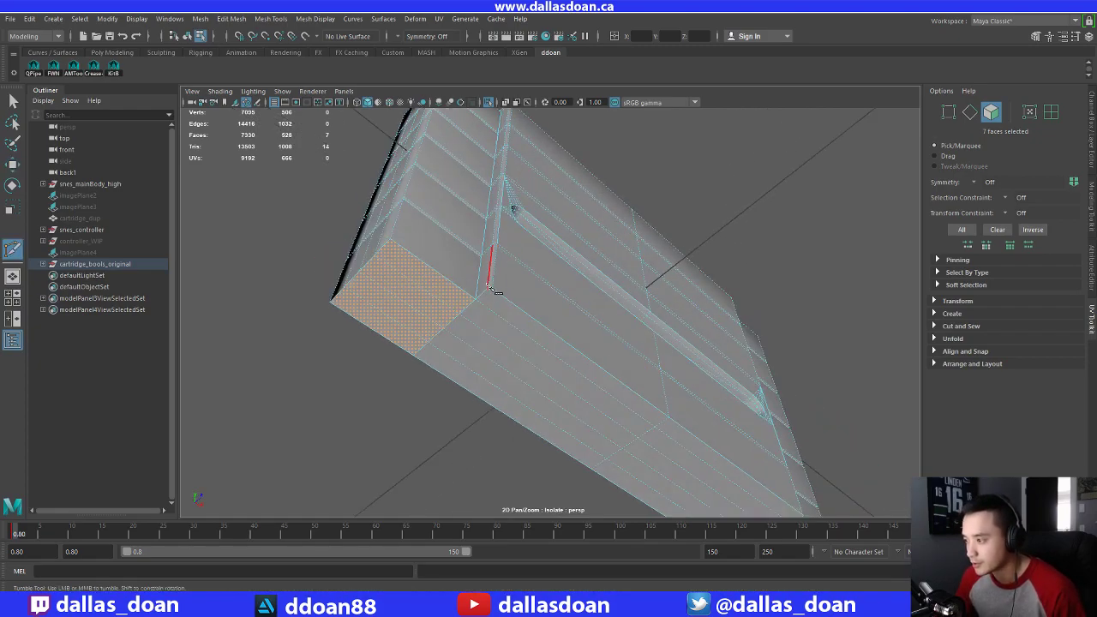
alt+drag(581, 386, 533, 345)
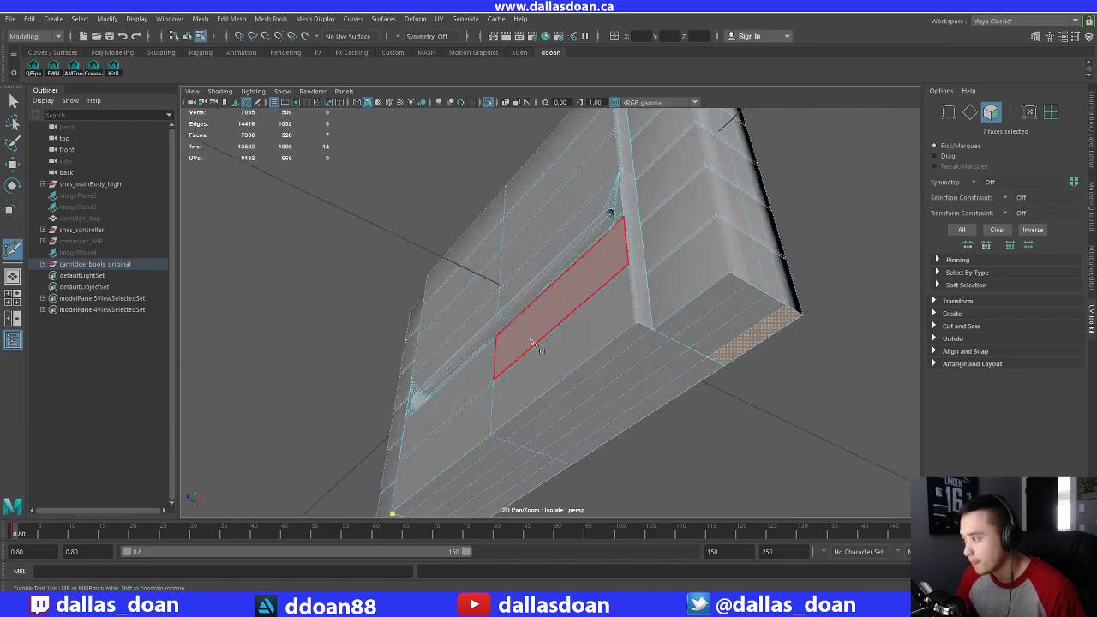
right_click(559, 299)
alt+drag(558, 302, 757, 271)
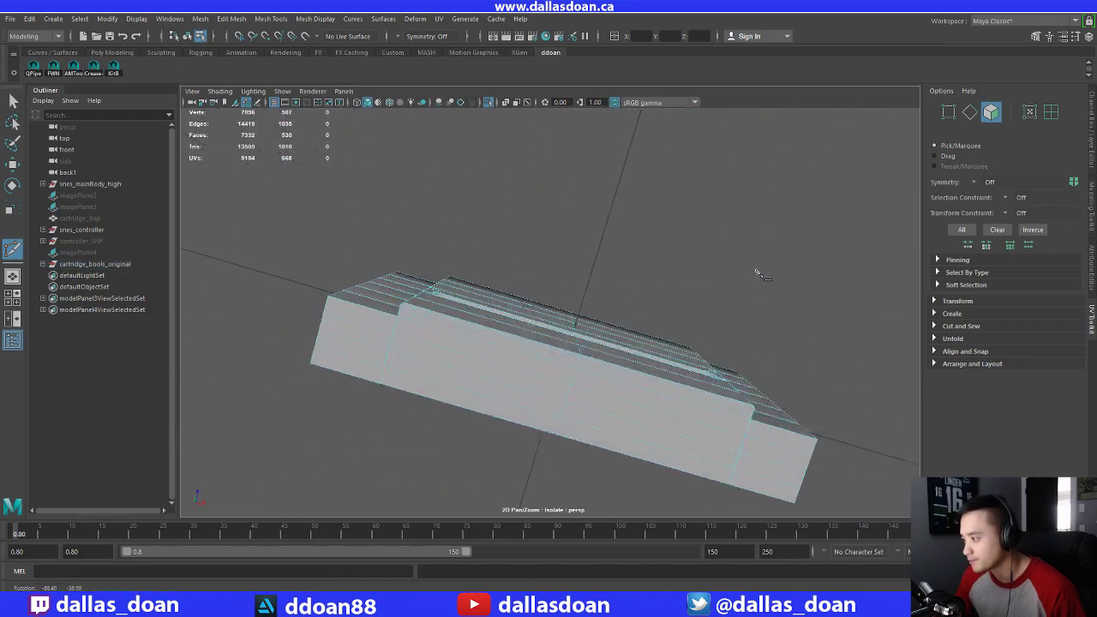
key(w)
Select the strip of four faces on the underside of the cartridge's near ribbed end
alt+drag(441, 369, 514, 305)
right_drag(514, 305, 42, 352)
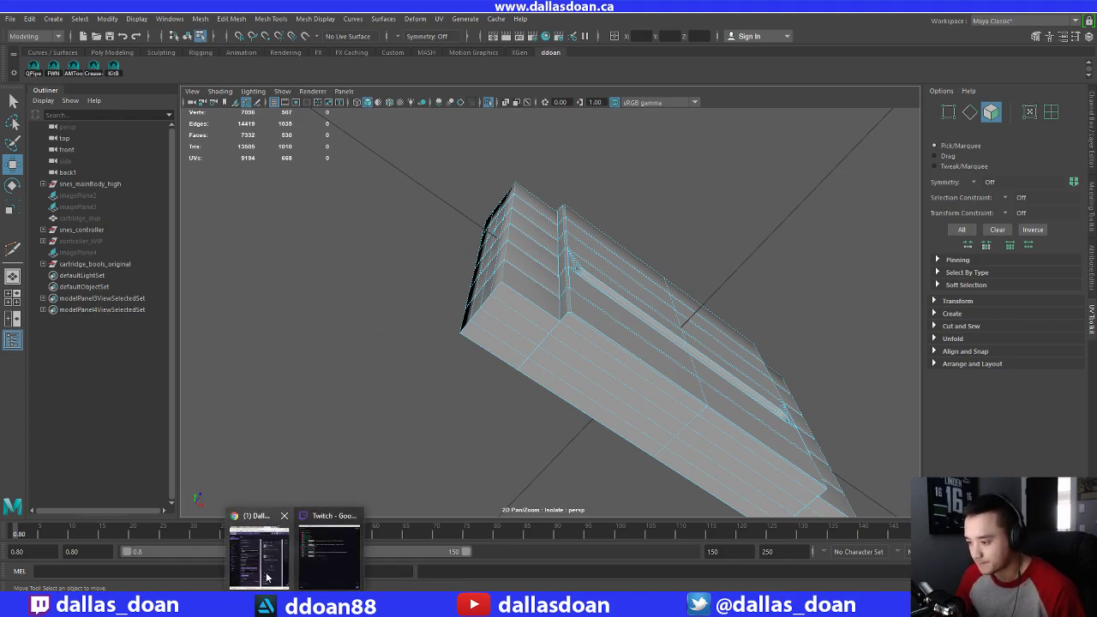
alt+drag(448, 259, 489, 275)
click(485, 268)
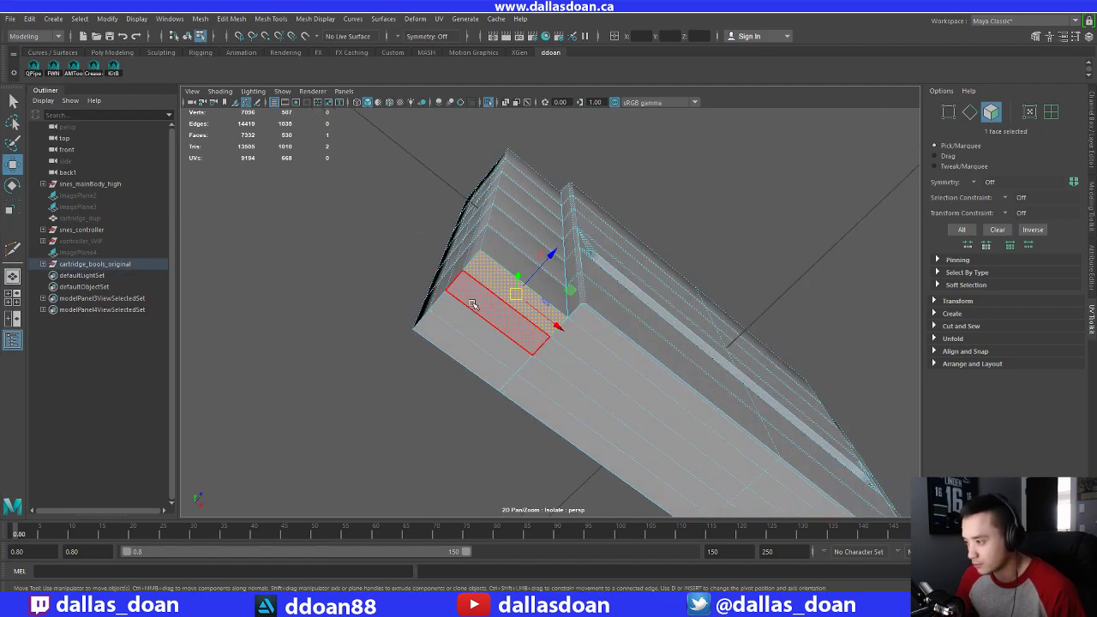
shift+double_click(495, 300)
alt+drag(520, 340, 514, 279)
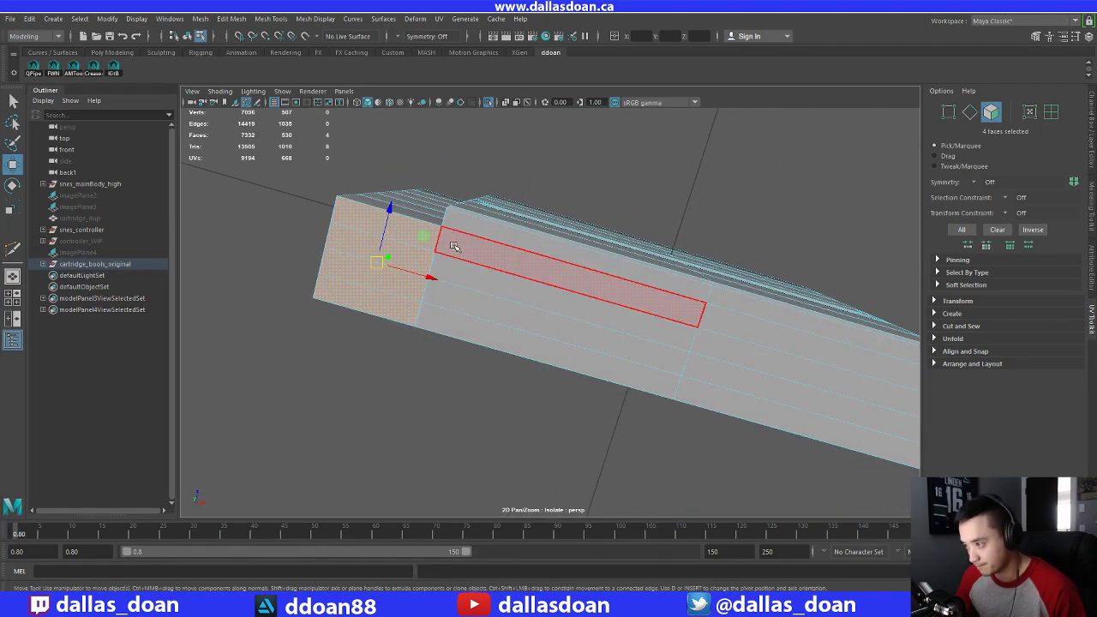
Add the underside faces of the middle section and the far ribbed end to the selection
key(Tab)
shift+drag(472, 219, 468, 330)
alt+middle_drag(769, 370, 550, 318)
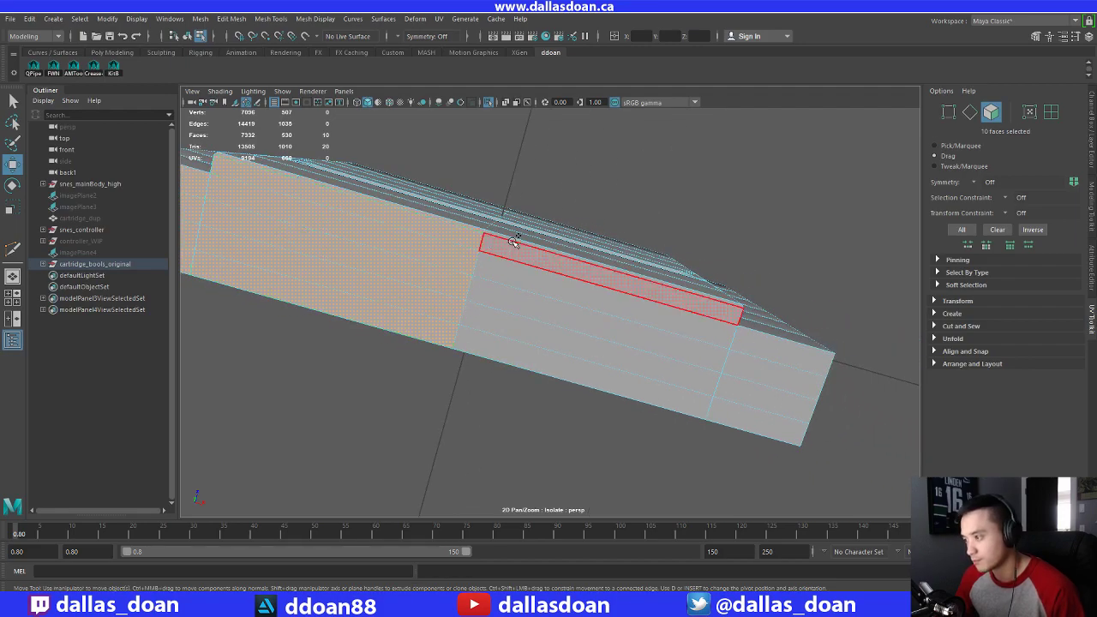
mouse_move(513, 241)
mouse_down()
mouse_move(509, 325)
mouse_move(531, 351)
mouse_move(525, 343)
mouse_up()
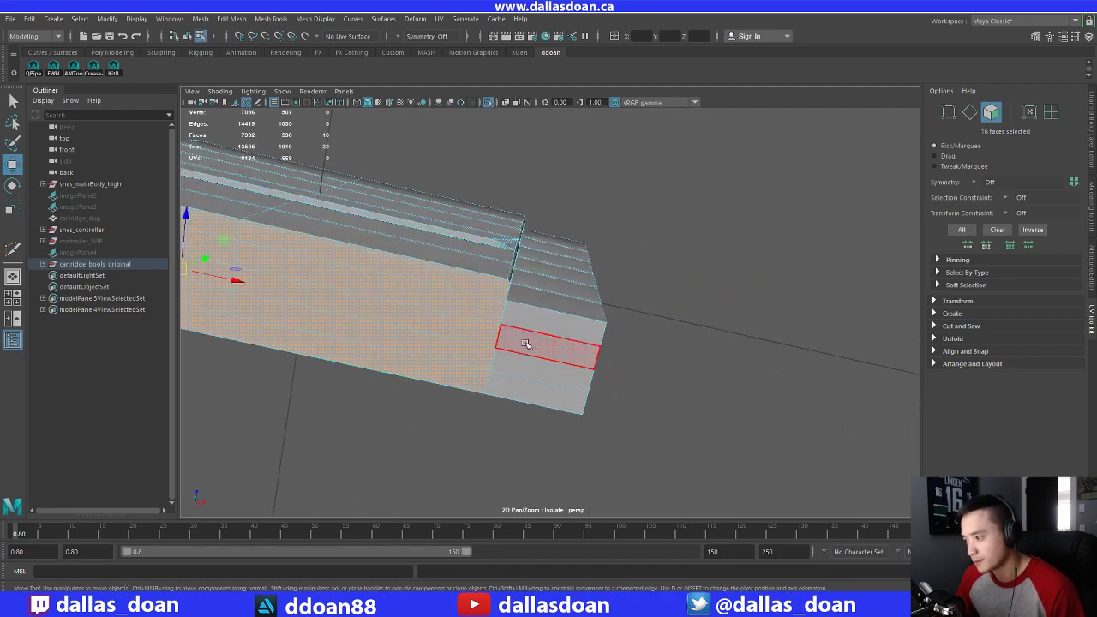
click(528, 383)
alt+drag(527, 383, 934, 322)
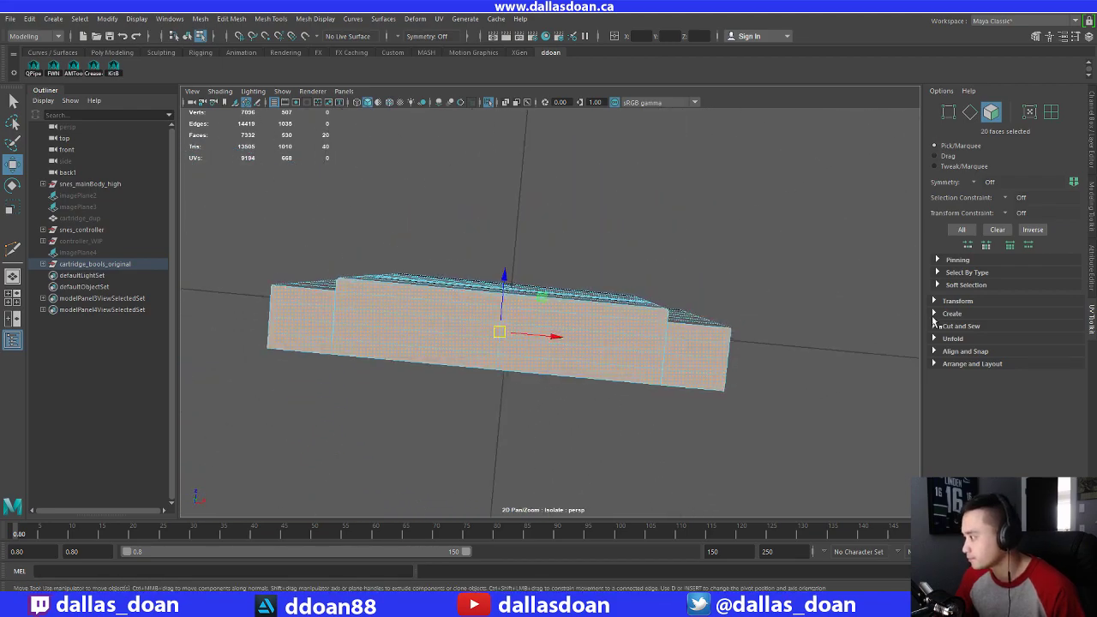
Create UVs for the selected underside faces with a Normal-Based projection
click(944, 315)
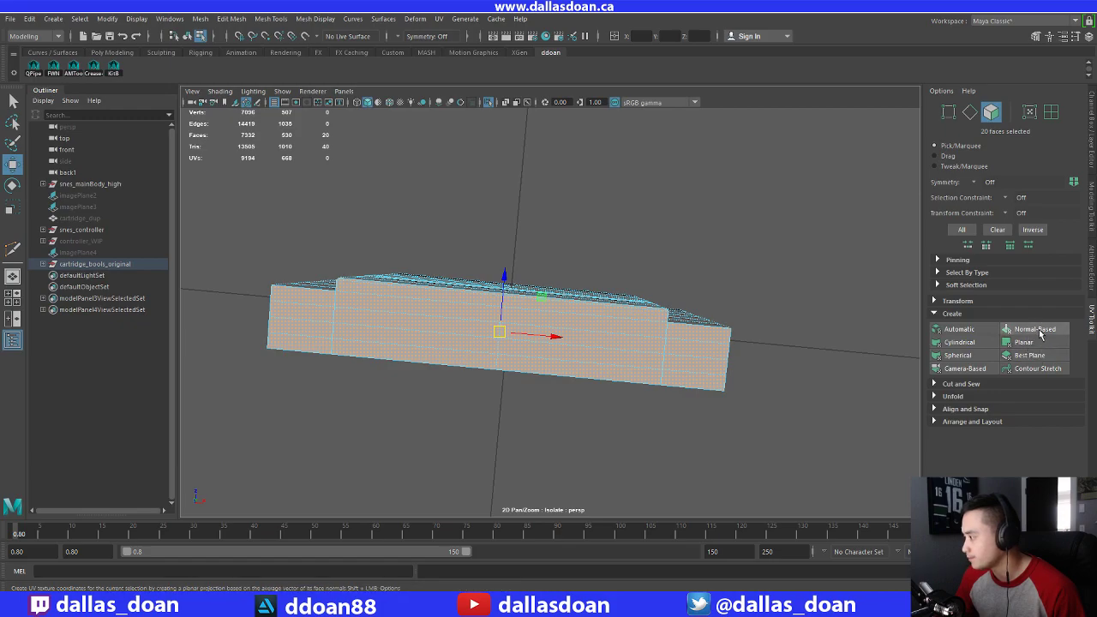
click(1039, 333)
scroll(460, 301, down, 3)
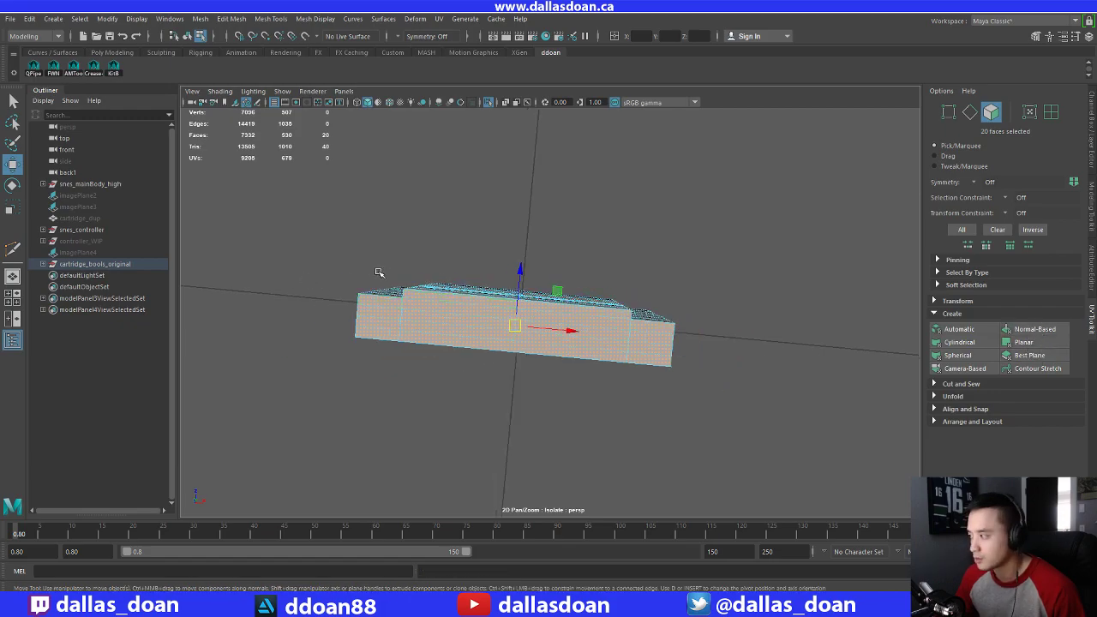
alt+drag(379, 273, 325, 257)
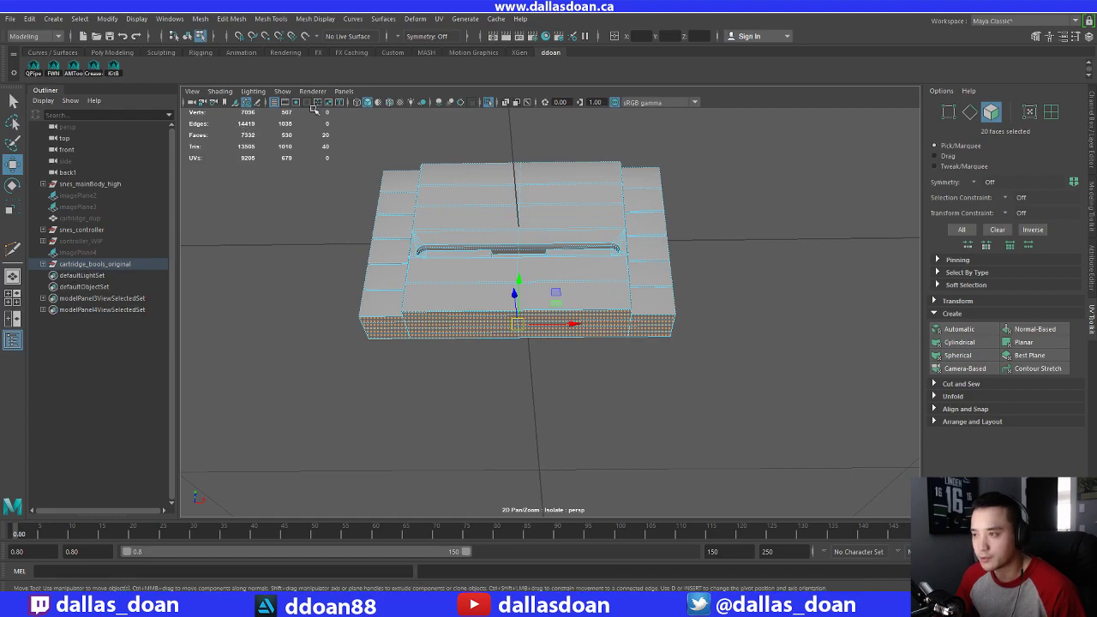
Switch to the Persp/UV Editor layout and convert the selected underside faces to UVs
click(342, 91)
mouse_move(418, 186)
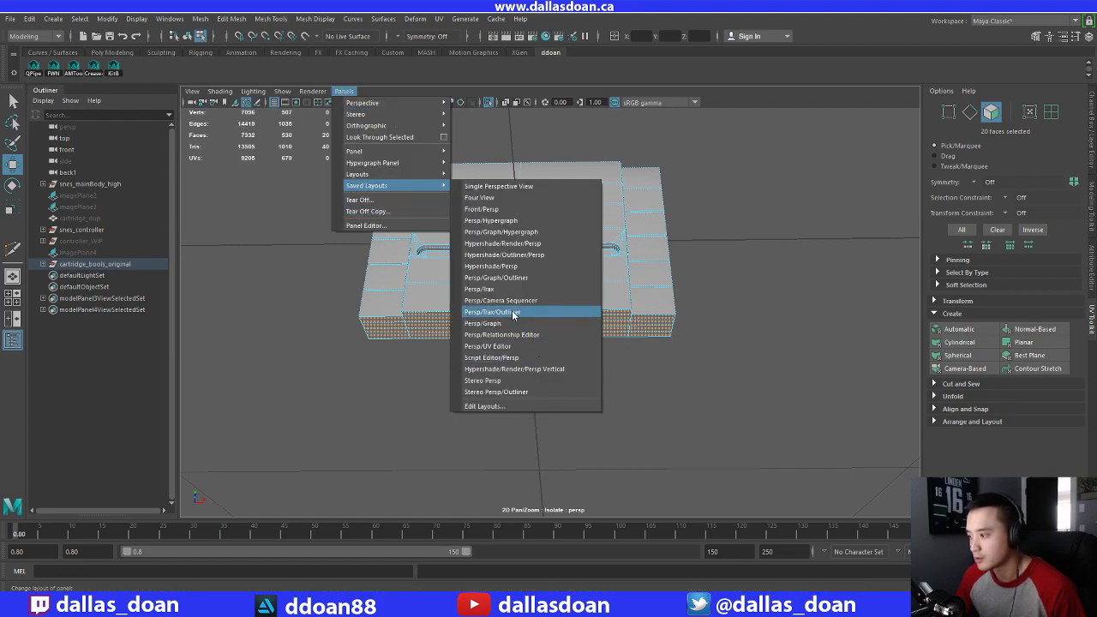
click(507, 346)
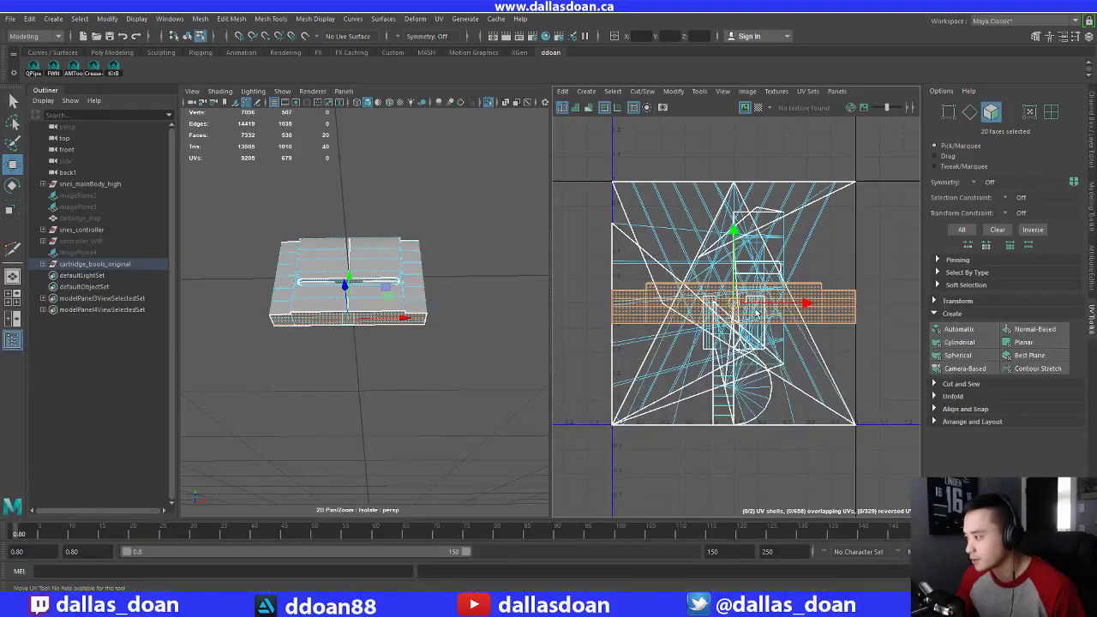
shift+right_click(722, 281)
shift+right_drag(722, 281, 871, 282)
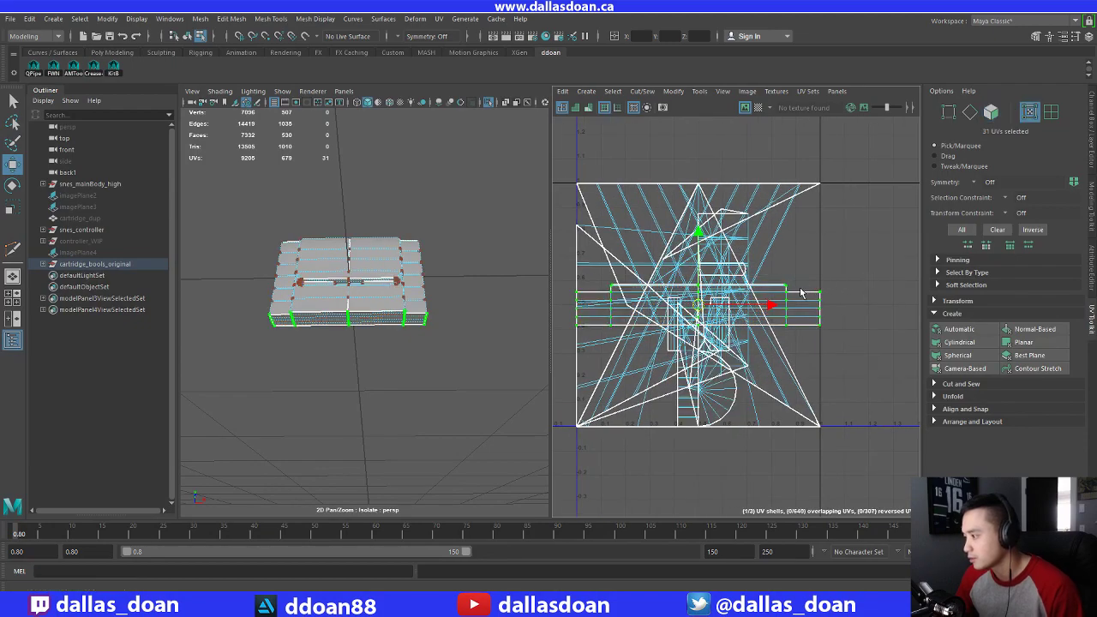
Move the underside's UV shell out of the tangled layout into the upper part of the neighbouring U2V1 tile
key(f)
scroll(741, 309, up, 5)
alt+middle_drag(740, 302, 718, 319)
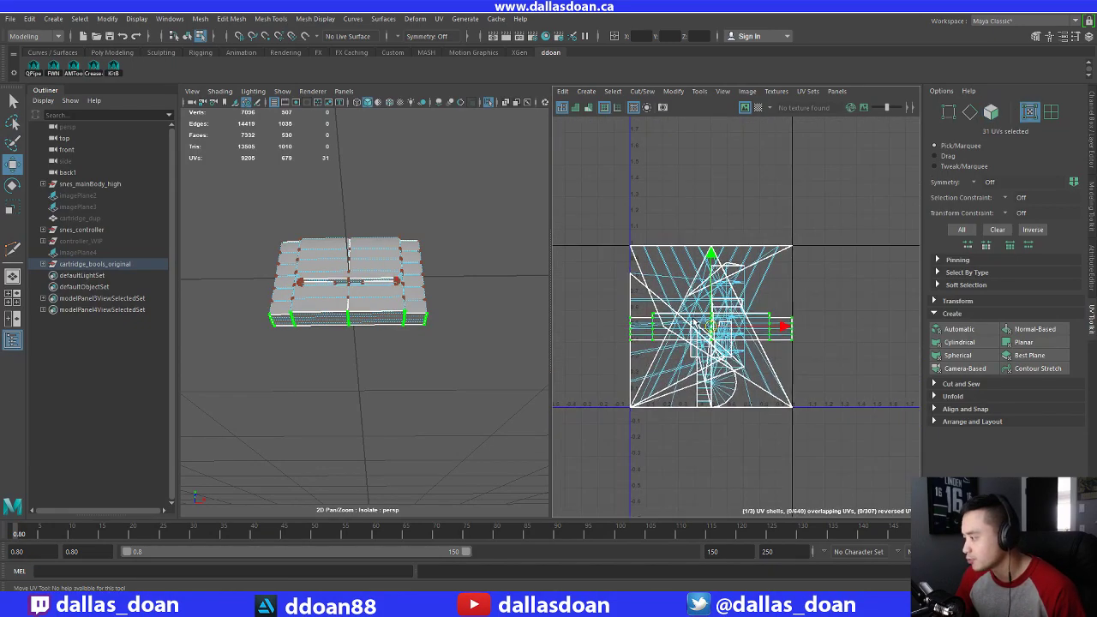
alt+middle_drag(810, 329, 737, 323)
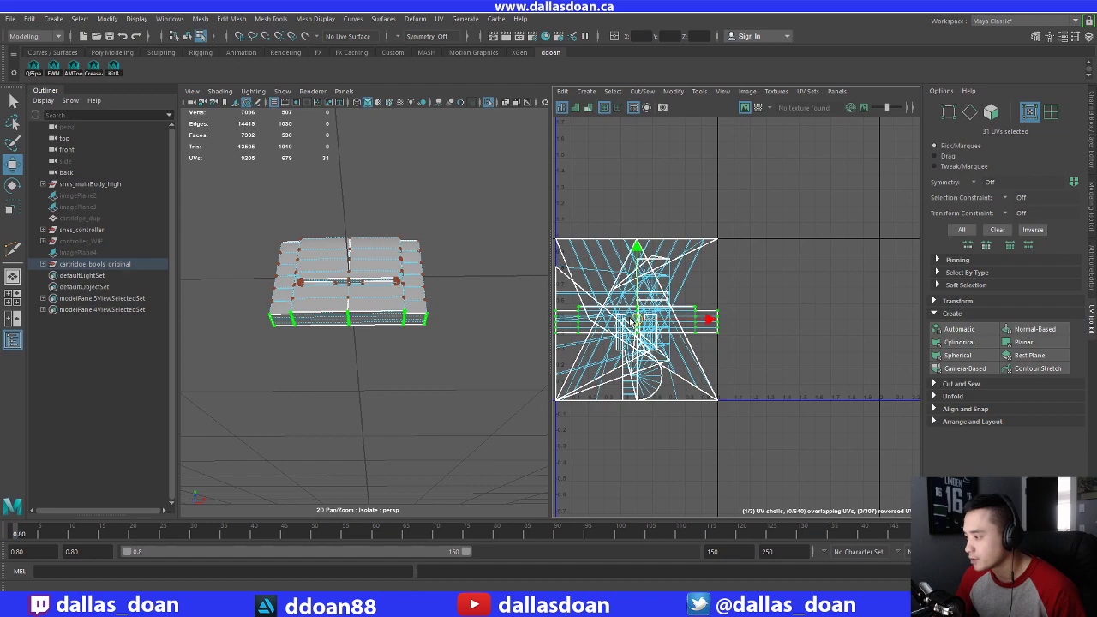
drag(629, 322, 801, 252)
scroll(351, 332, up, 3)
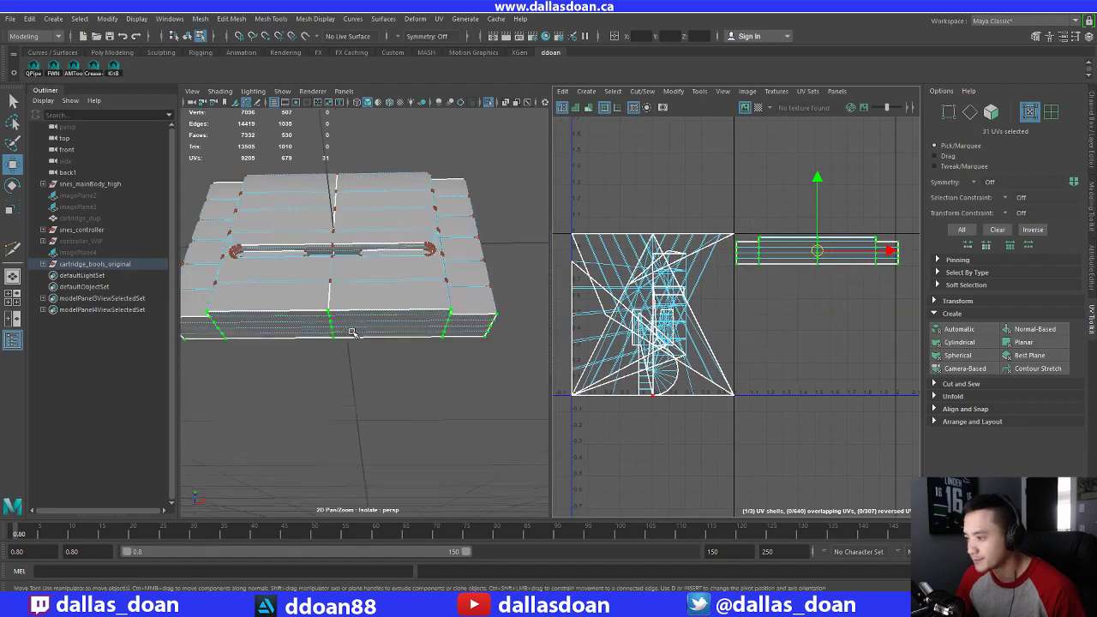
Apply the checker map to the cartridge and hide the texture image in the UV Editor
alt+drag(351, 332, 394, 280)
scroll(460, 284, down, 2)
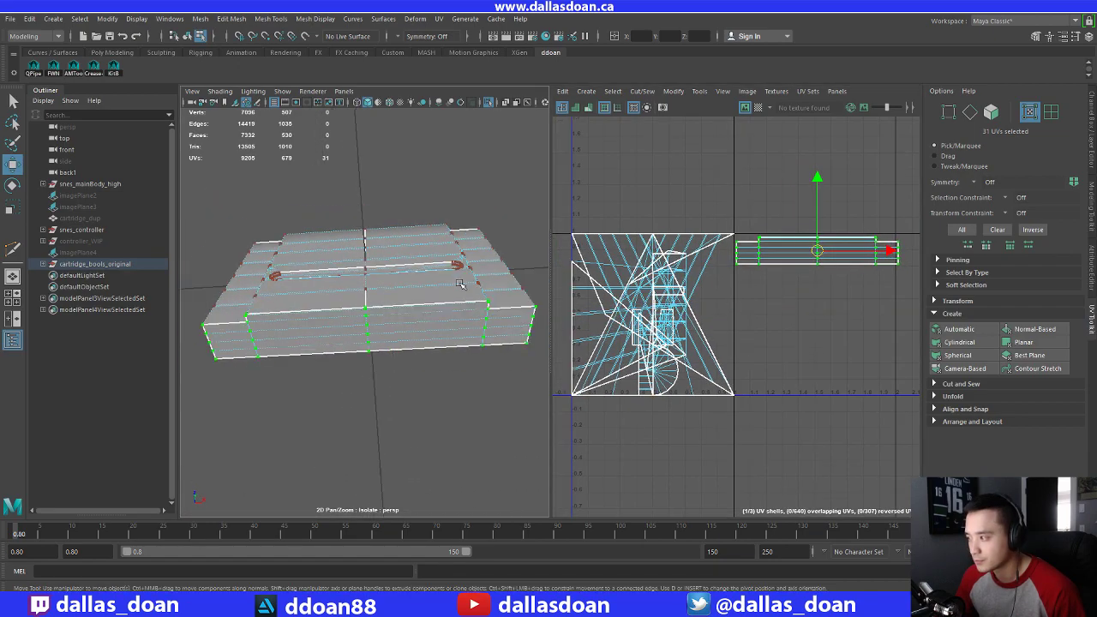
click(758, 108)
alt+drag(428, 313, 412, 287)
scroll(371, 271, up, 4)
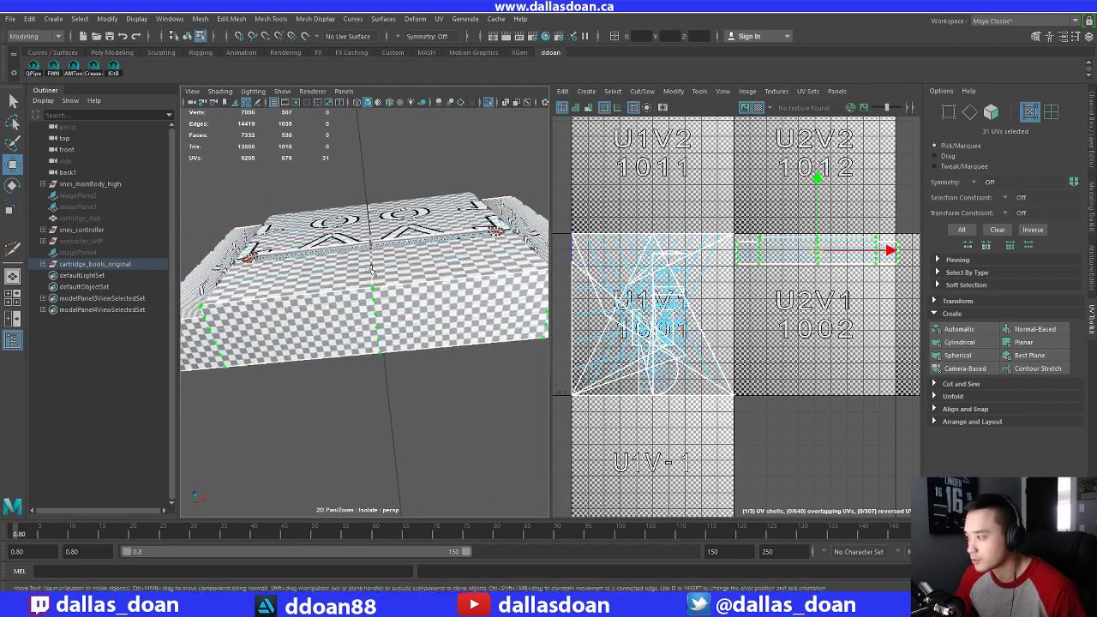
click(744, 108)
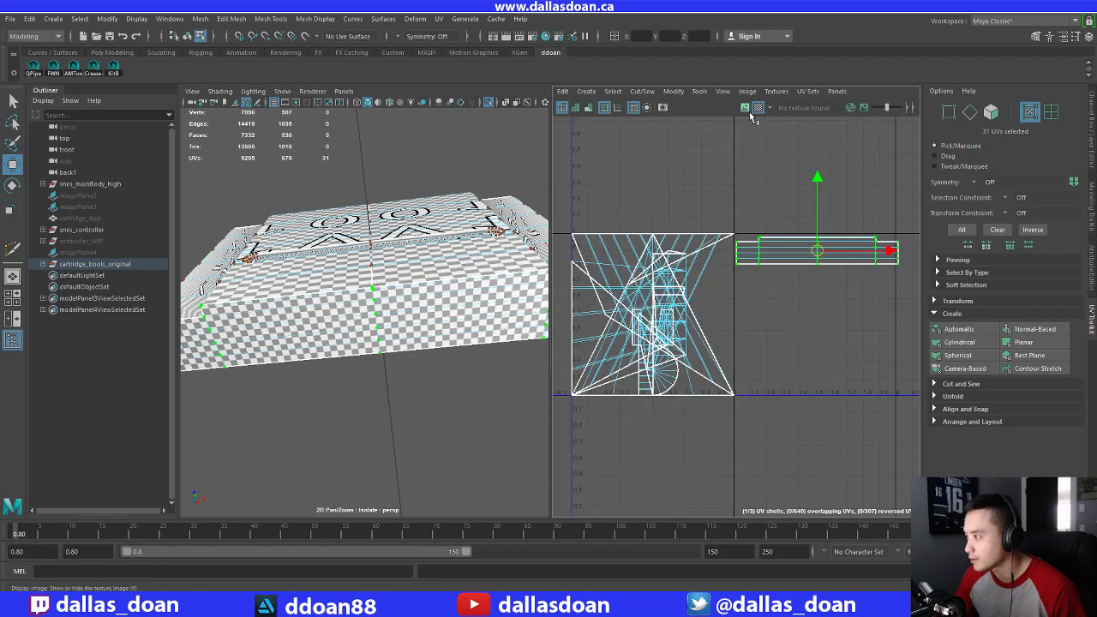
Show the checker texture image behind the UVs and dim it so the shells stand out
click(745, 107)
click(744, 107)
click(744, 107)
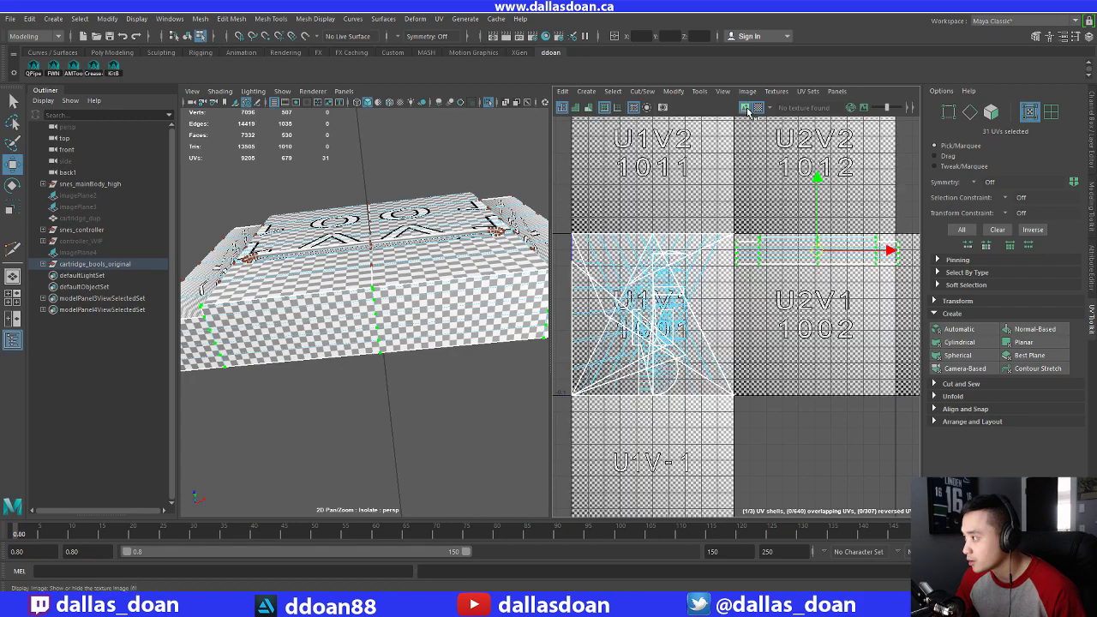
click(864, 107)
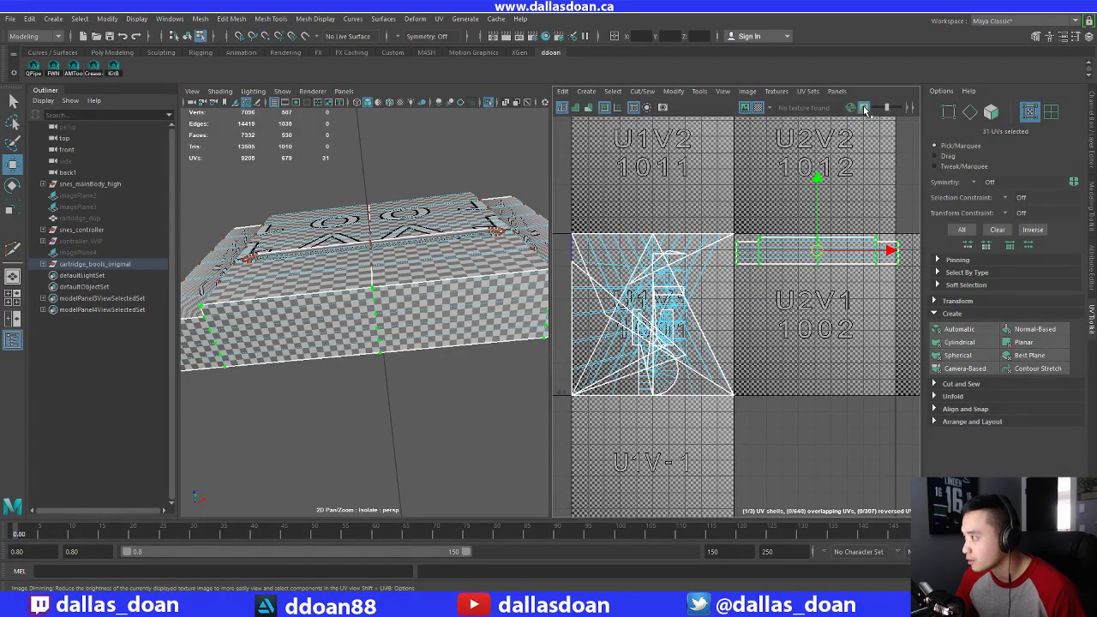
alt+middle_drag(645, 321, 694, 337)
scroll(665, 326, up, 4)
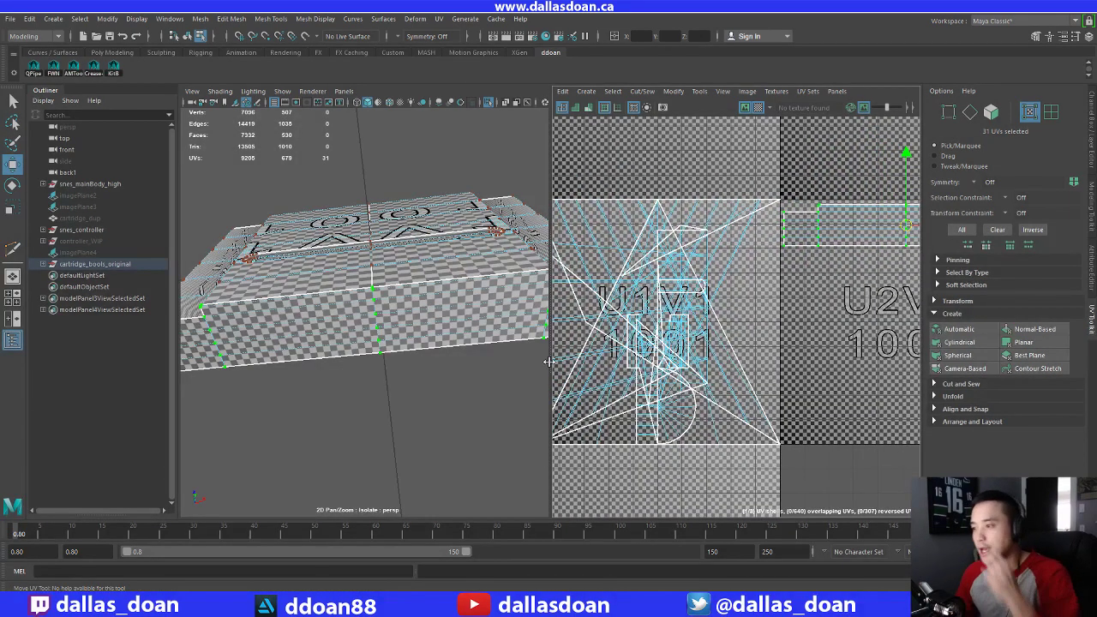
Select the six faces of the small shoulder surface at the cartridge's end and apply a normal-based projection to them
alt+drag(319, 314, 399, 210)
right_drag(395, 242, 395, 242)
alt+drag(395, 242, 391, 291)
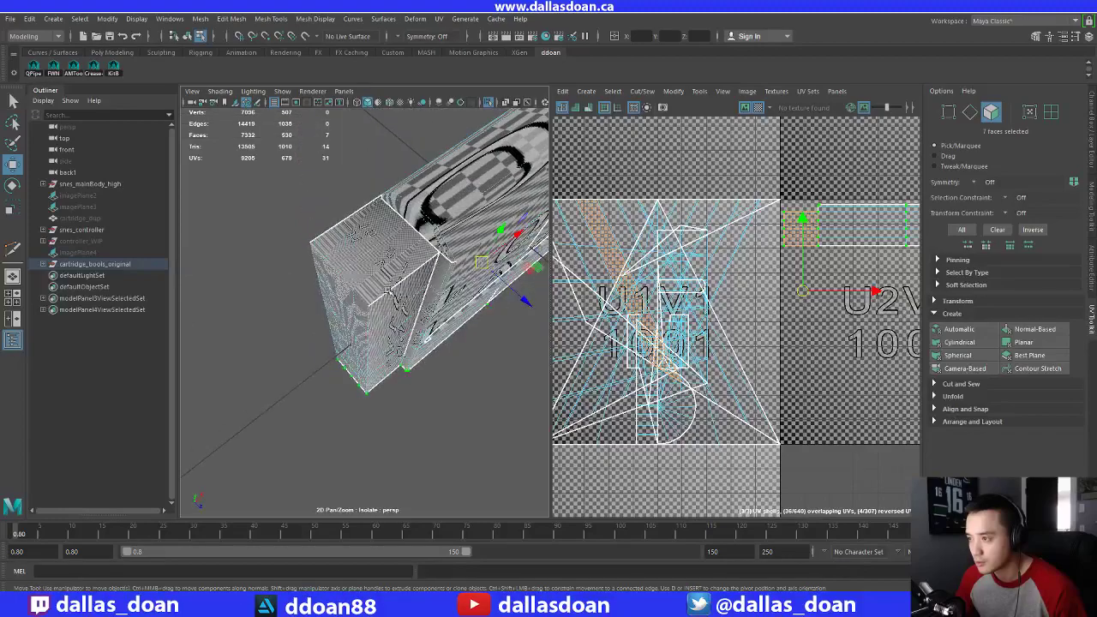
click(416, 270)
alt+right_drag(416, 270, 377, 214)
shift+click(365, 206)
shift+click(322, 199)
alt+drag(322, 199, 420, 310)
shift+click(422, 315)
shift+click(413, 278)
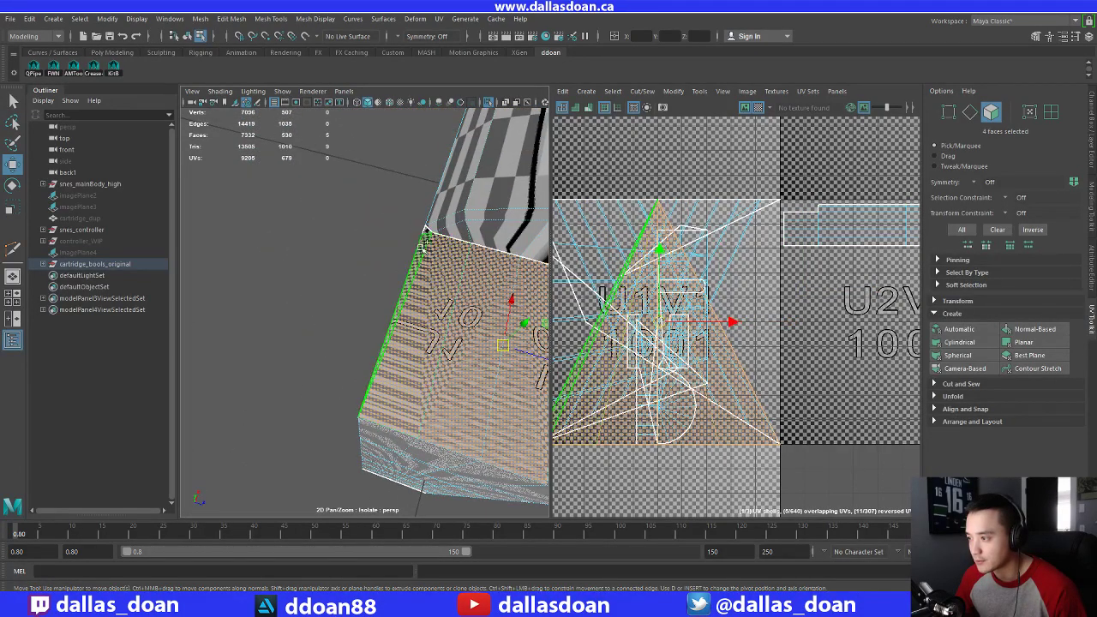
shift+click(427, 233)
alt+drag(427, 233, 377, 283)
click(1044, 329)
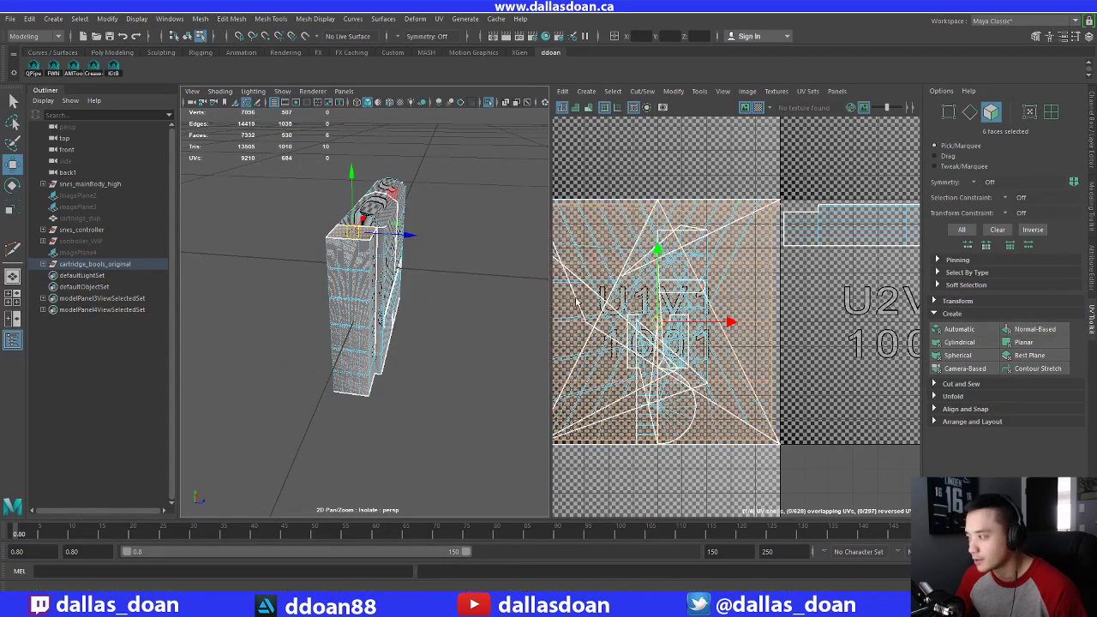
Move the shoulder surface's UV shell into tile 1002, scale it down, and place it just beneath the long strip shell
ctrl+right_drag(701, 245, 803, 254)
scroll(798, 259, down, 4)
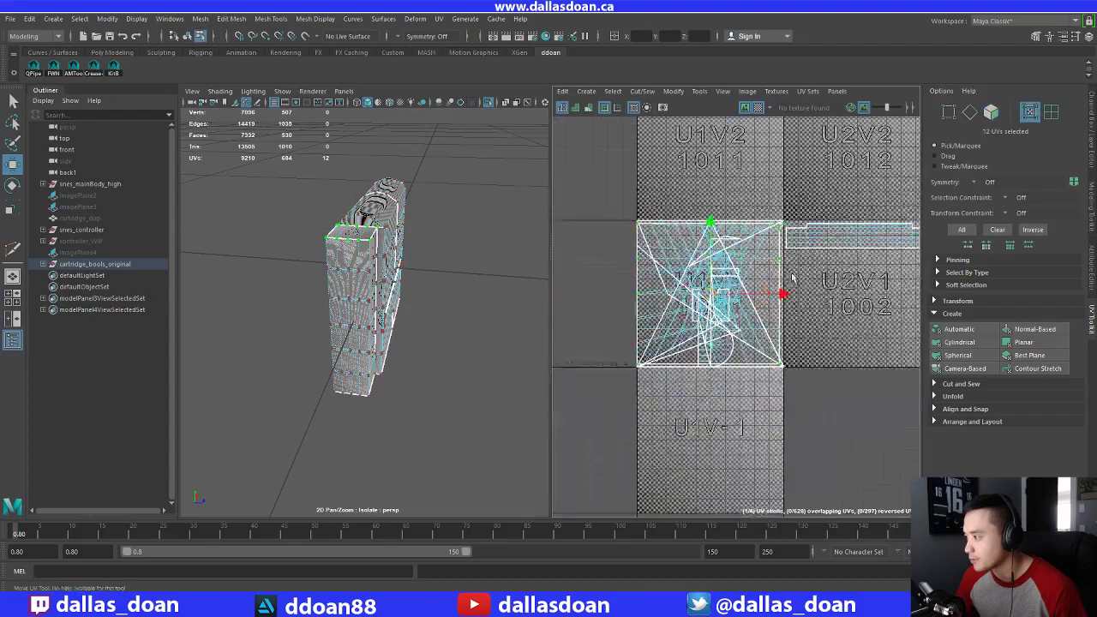
drag(718, 294, 874, 309)
alt+middle_drag(874, 309, 665, 310)
key(r)
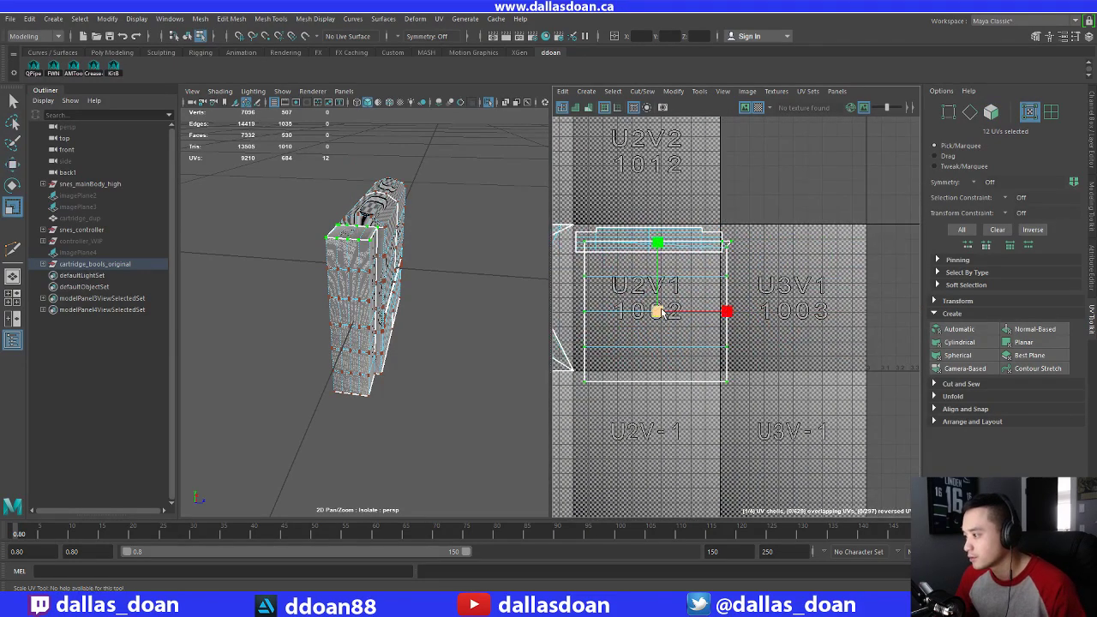
drag(664, 309, 638, 310)
scroll(737, 325, up, 4)
key(w)
drag(756, 327, 651, 256)
scroll(739, 341, up, 2)
Examine the checker pattern around the cartridge, comparing the mapped surfaces with texture borders hidden and shown
alt+drag(364, 300, 368, 321)
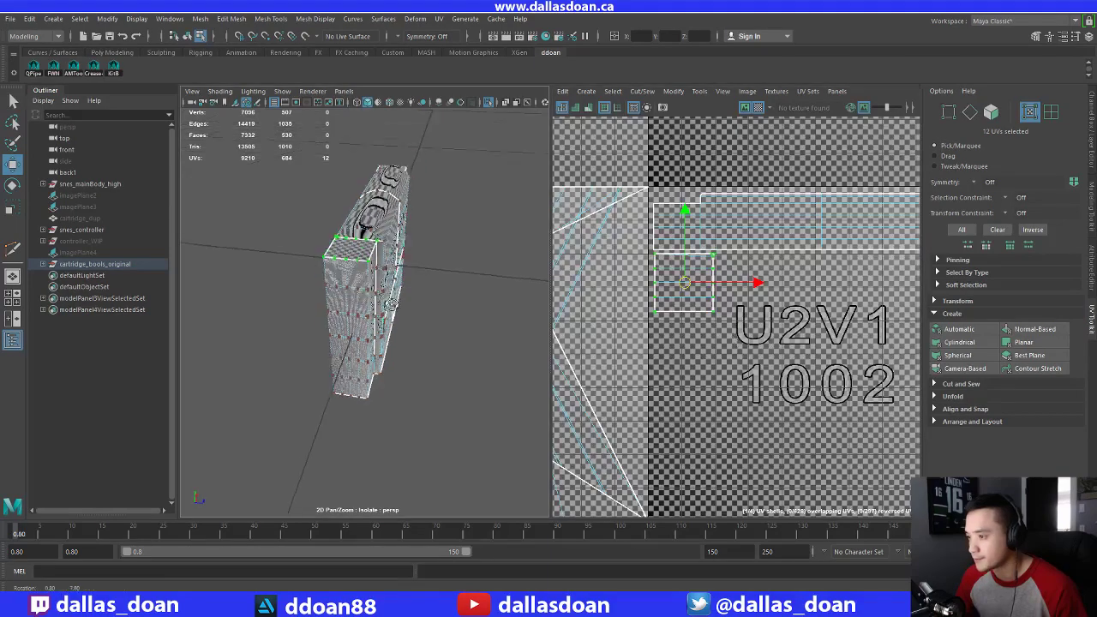
scroll(369, 321, up, 4)
alt+drag(300, 369, 505, 278)
alt+middle_drag(508, 233, 578, 254)
click(603, 108)
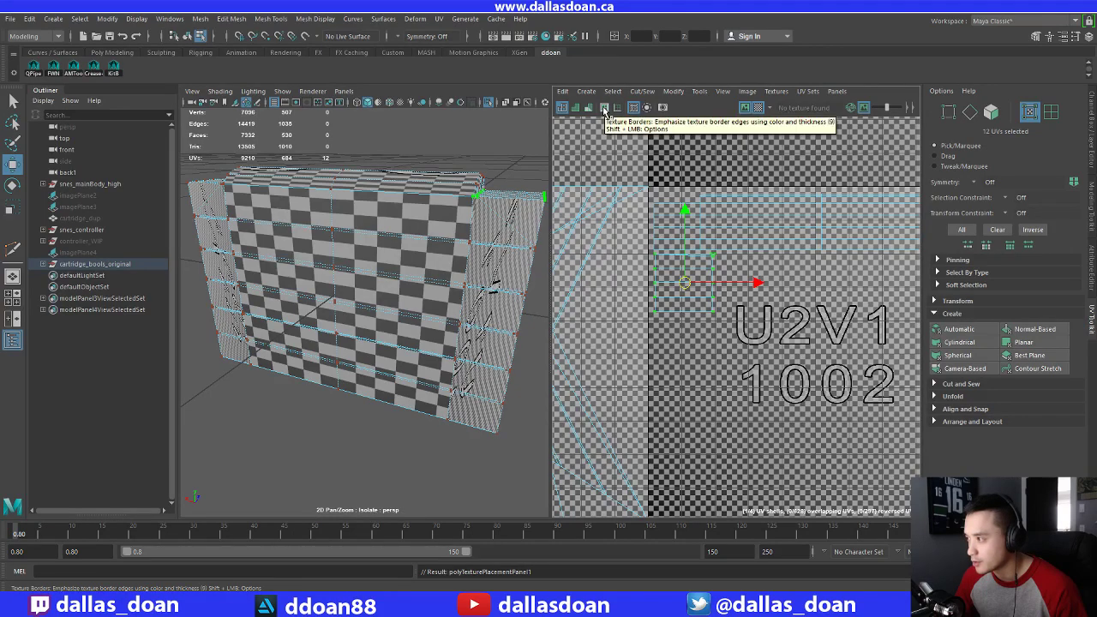
click(603, 108)
alt+drag(480, 299, 313, 304)
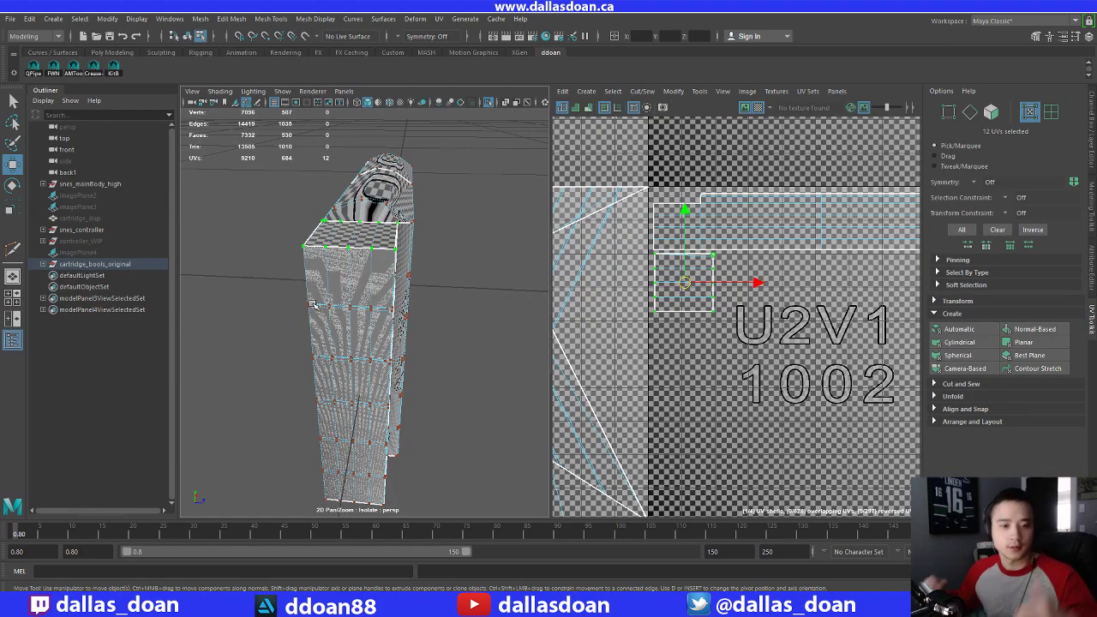
alt+drag(317, 314, 454, 343)
alt+right_drag(454, 343, 514, 366)
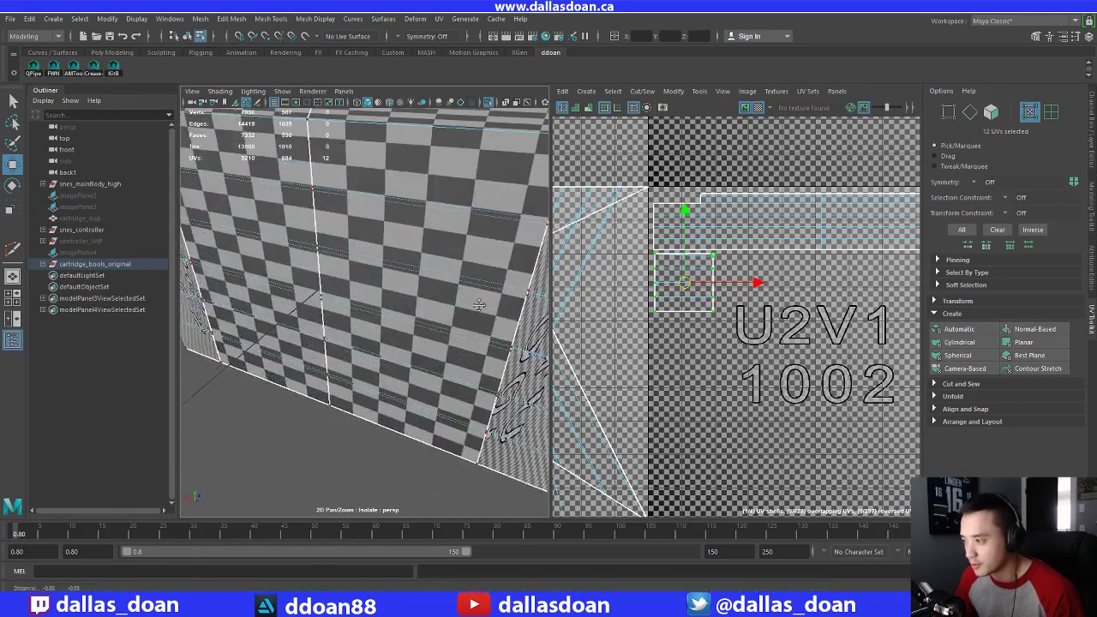
alt+drag(514, 366, 403, 312)
alt+right_drag(402, 313, 364, 304)
alt+drag(364, 304, 325, 300)
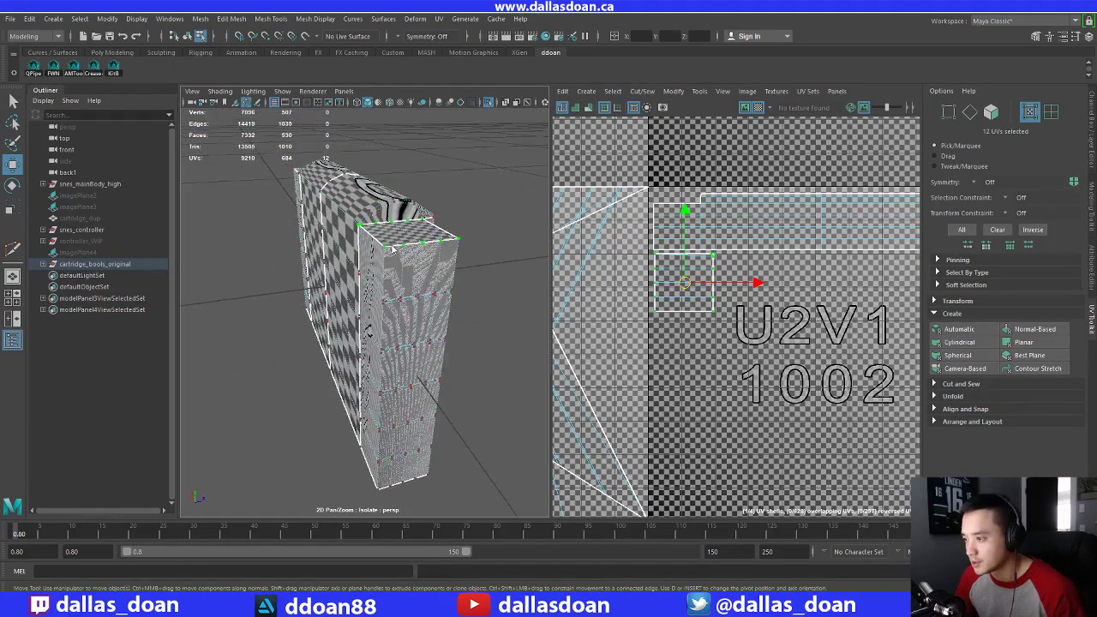
Select all faces of the cartridge's tall side wall beneath the shoulder surface, covering both planes that meet at its corner
right_drag(391, 246, 390, 270)
click(390, 270)
alt+right_drag(448, 335, 497, 354)
alt+drag(497, 354, 403, 322)
alt+drag(413, 264, 383, 360)
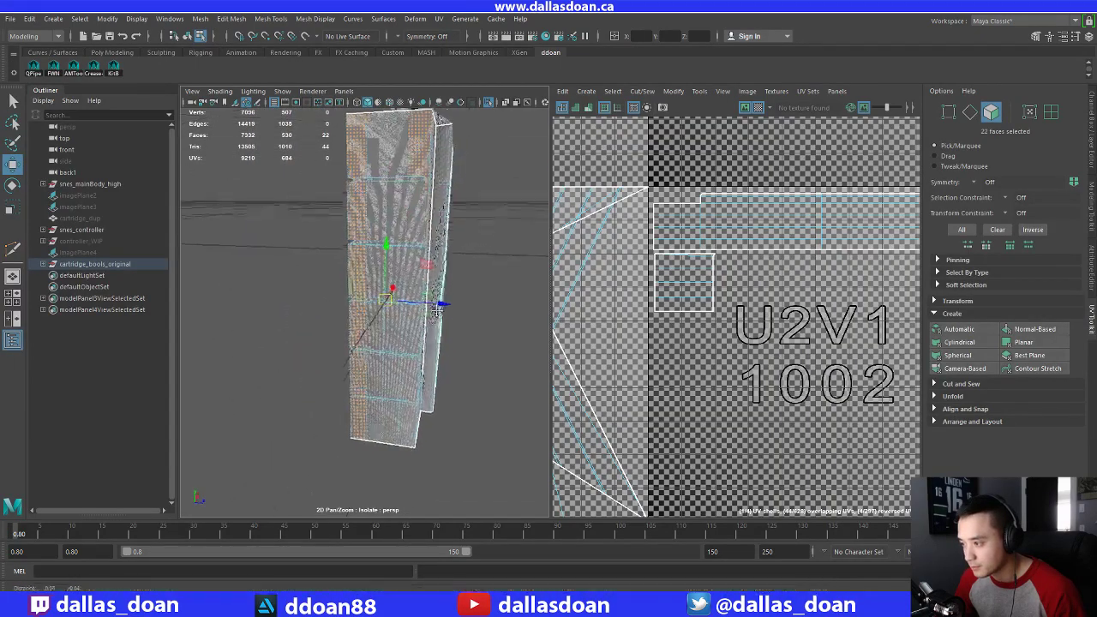
shift+click(380, 360)
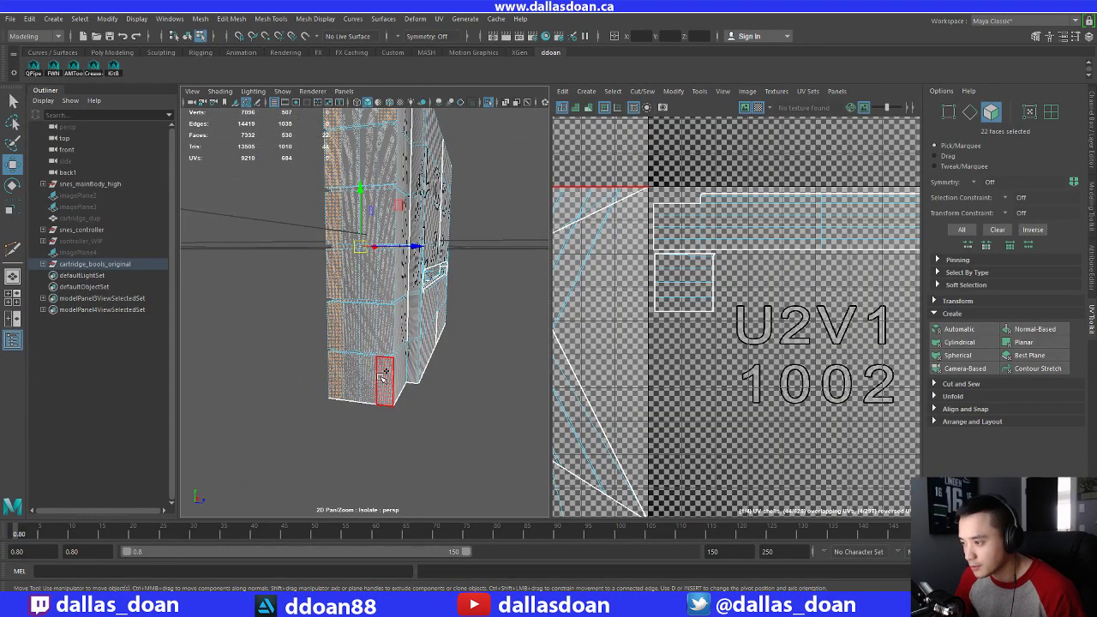
shift+double_click(383, 375)
alt+drag(383, 375, 443, 293)
shift+double_click(412, 377)
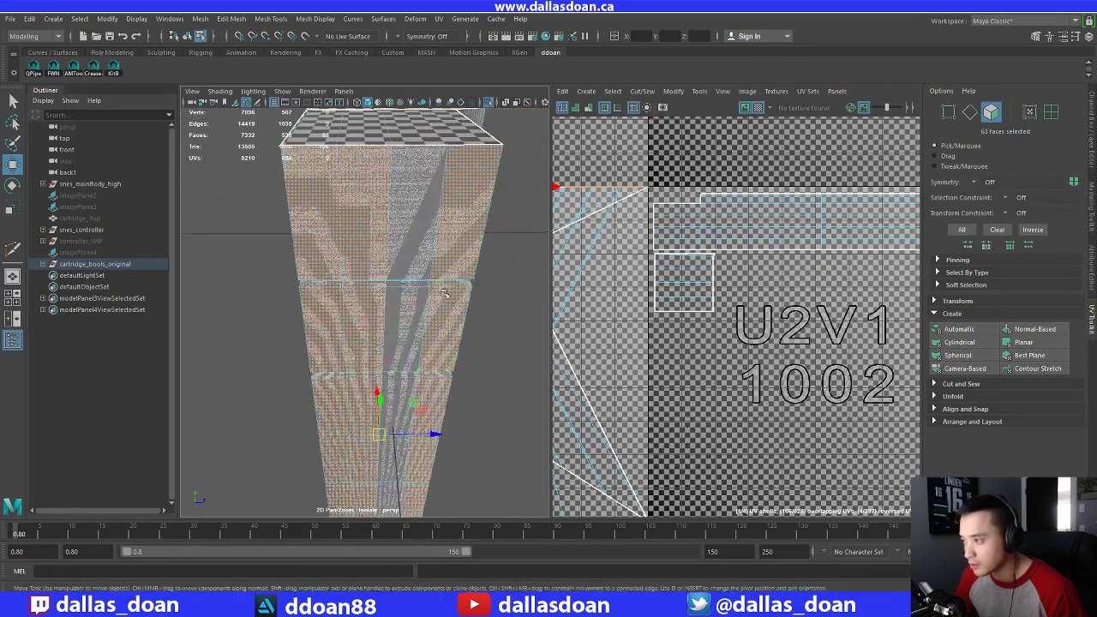
alt+drag(431, 337, 411, 416)
shift+double_click(372, 477)
alt+drag(371, 477, 531, 369)
shift+double_click(323, 374)
scroll(494, 382, down, 5)
scroll(337, 338, up, 5)
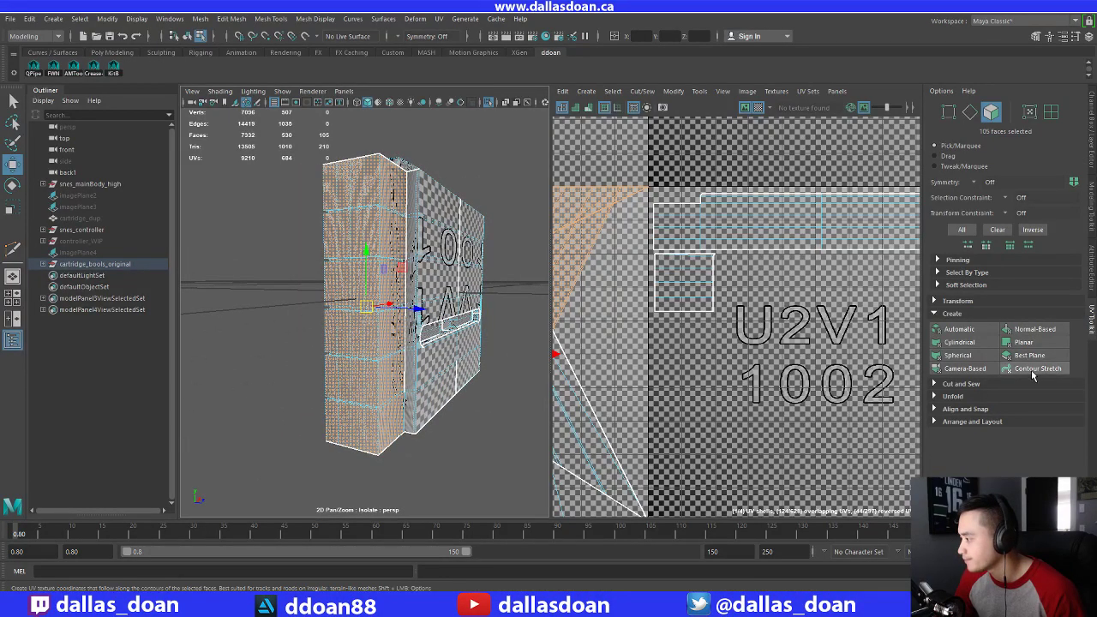
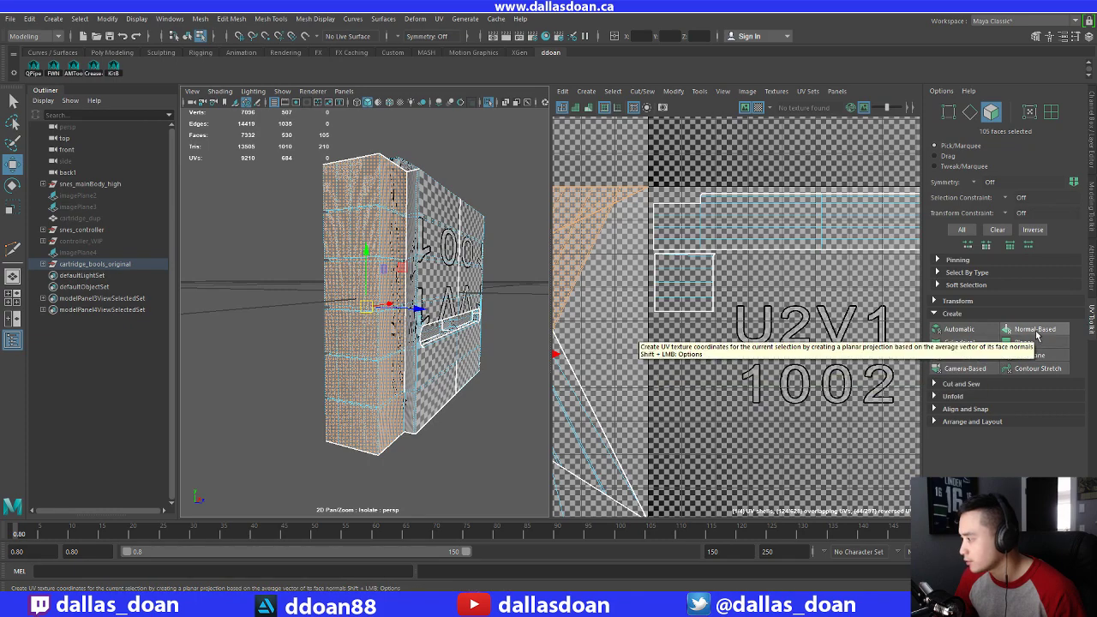
Apply a camera-based projection to the side wall and move the resulting UV shell into tile 1002
click(965, 368)
key(f)
ctrl+right_drag(717, 290, 831, 293)
alt+middle_drag(733, 324, 653, 323)
drag(681, 332, 837, 333)
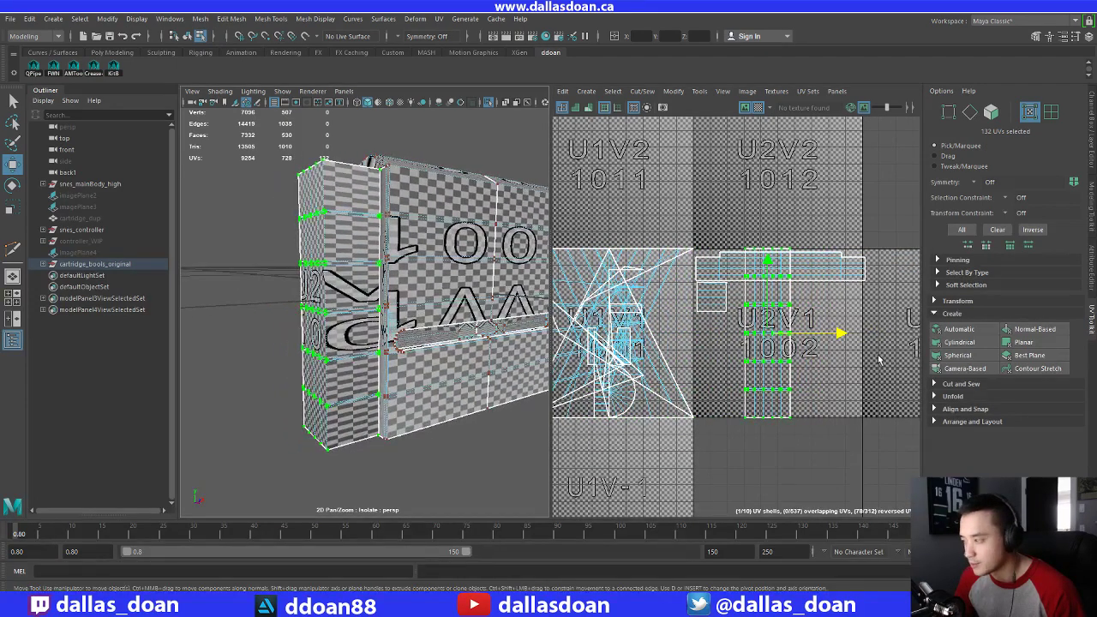
Unfold the side wall's UV shell, fixing the non-manifold geometry, and check the checker pattern on the model
scroll(729, 330, up, 3)
shift+right_drag(777, 276, 722, 274)
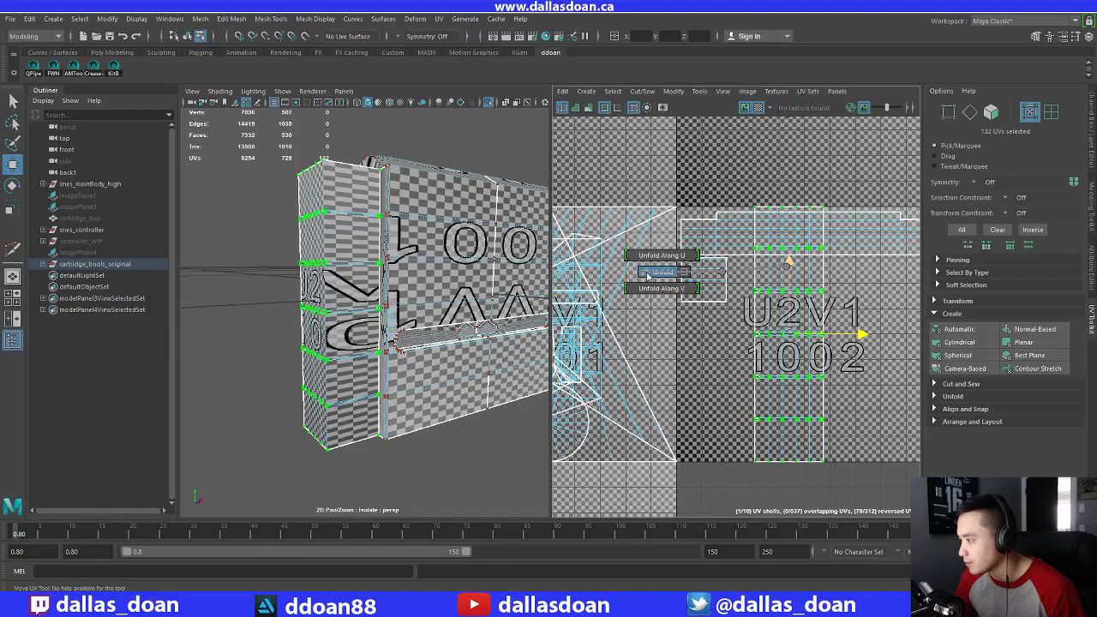
shift+right_drag(647, 275, 648, 275)
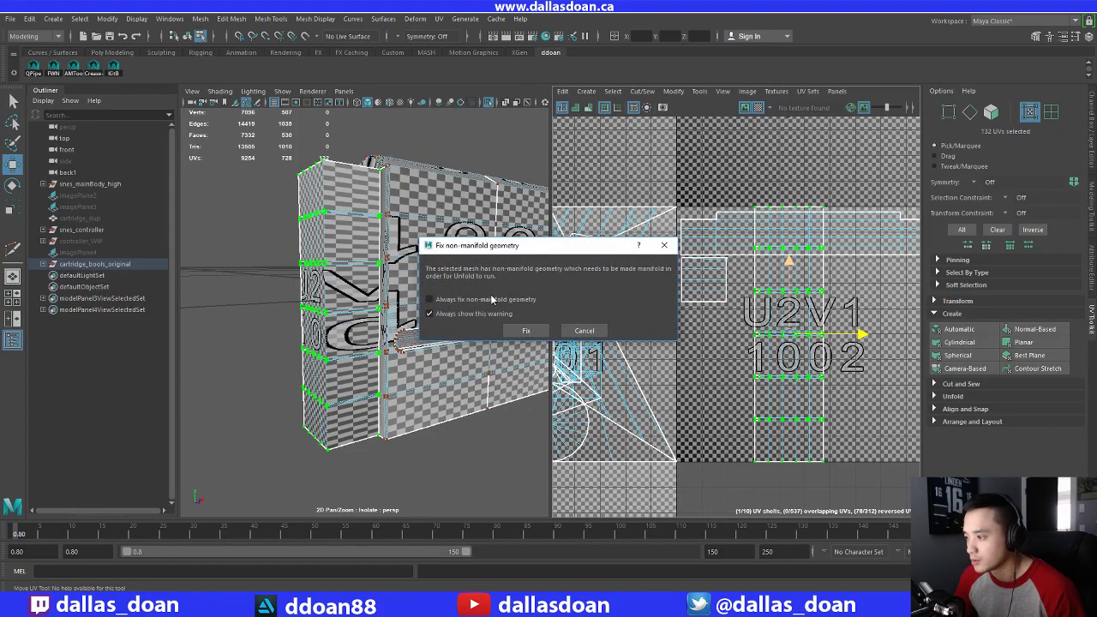
click(524, 330)
alt+drag(514, 335, 342, 343)
alt+middle_drag(832, 353, 747, 353)
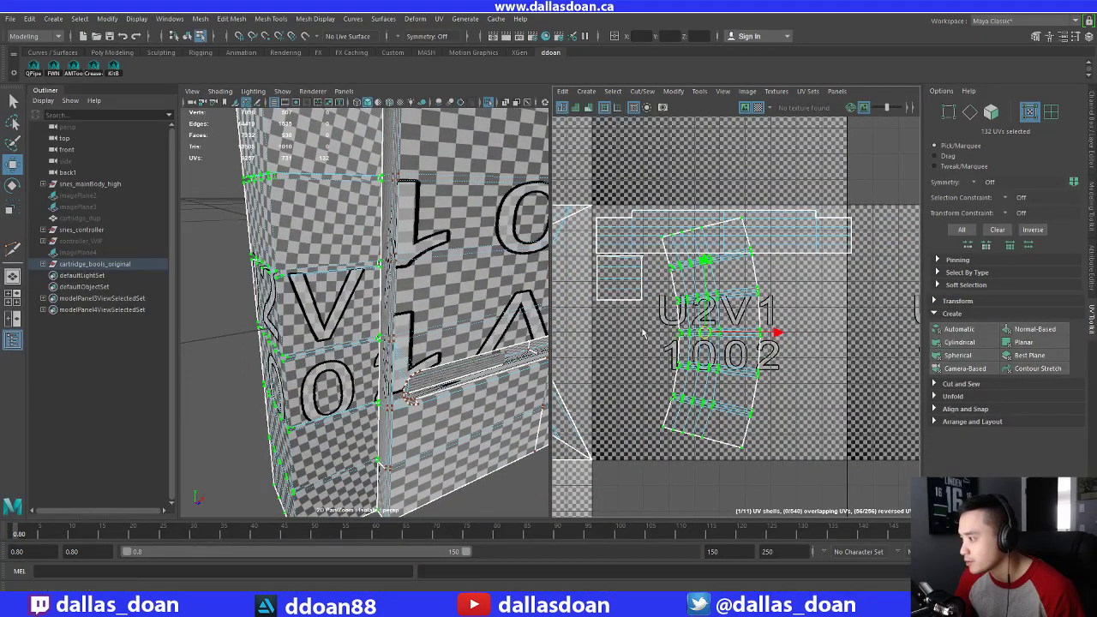
key(f)
alt+right_drag(358, 324, 439, 328)
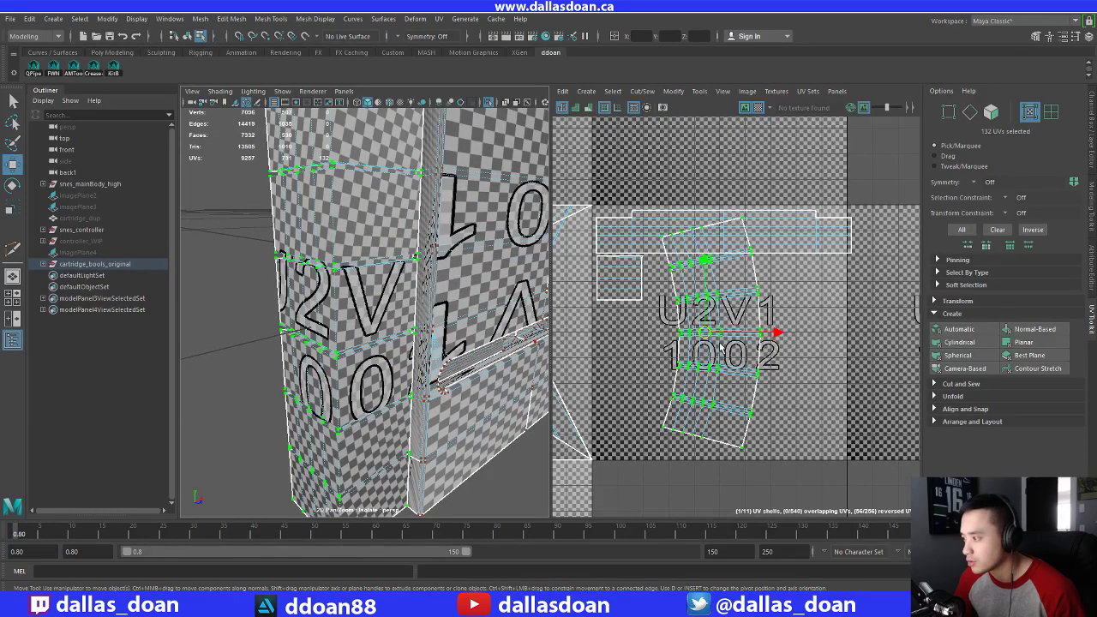
Try unfolding the side wall's UV shell with the Legacy method, and undo it
shift+right_drag(721, 347, 626, 294)
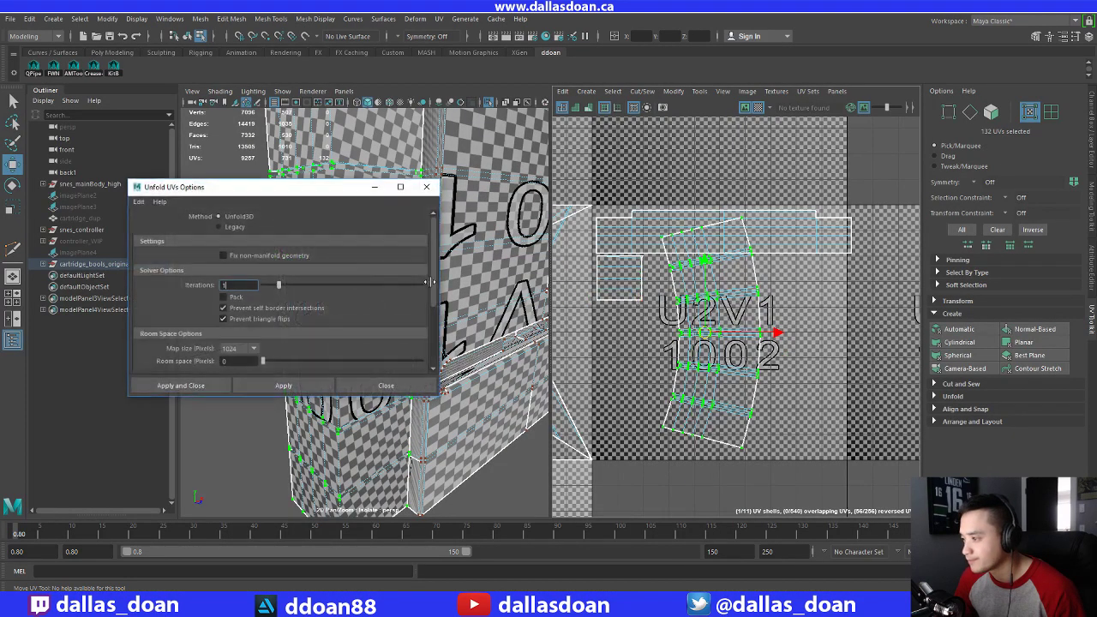
click(230, 227)
scroll(293, 277, down, 3)
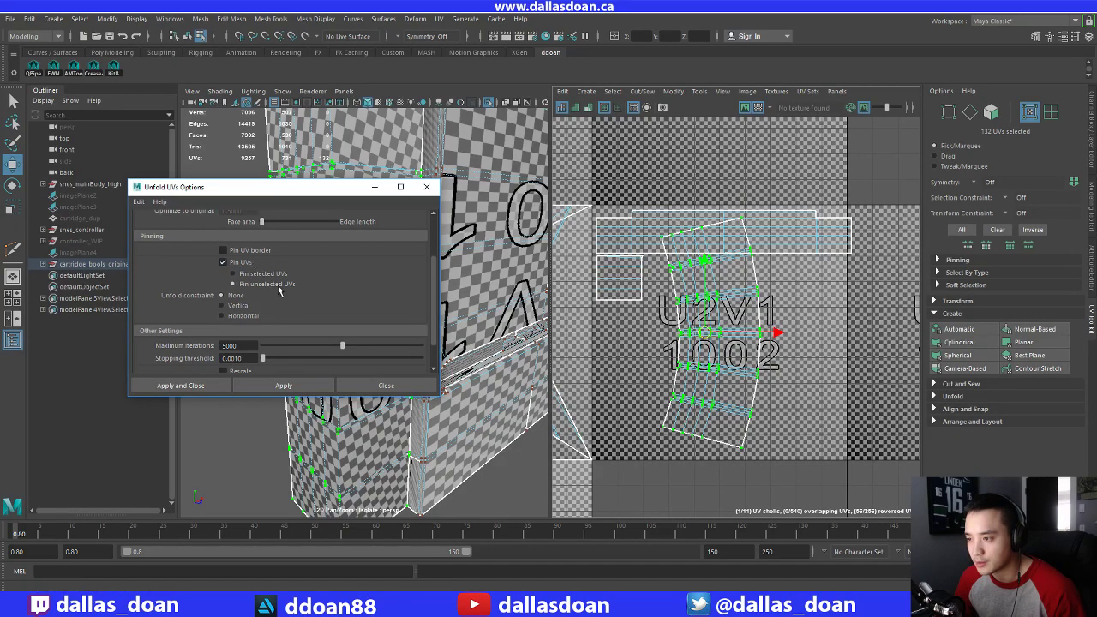
scroll(278, 291, down, 2)
scroll(264, 283, up, 2)
scroll(279, 342, down, 2)
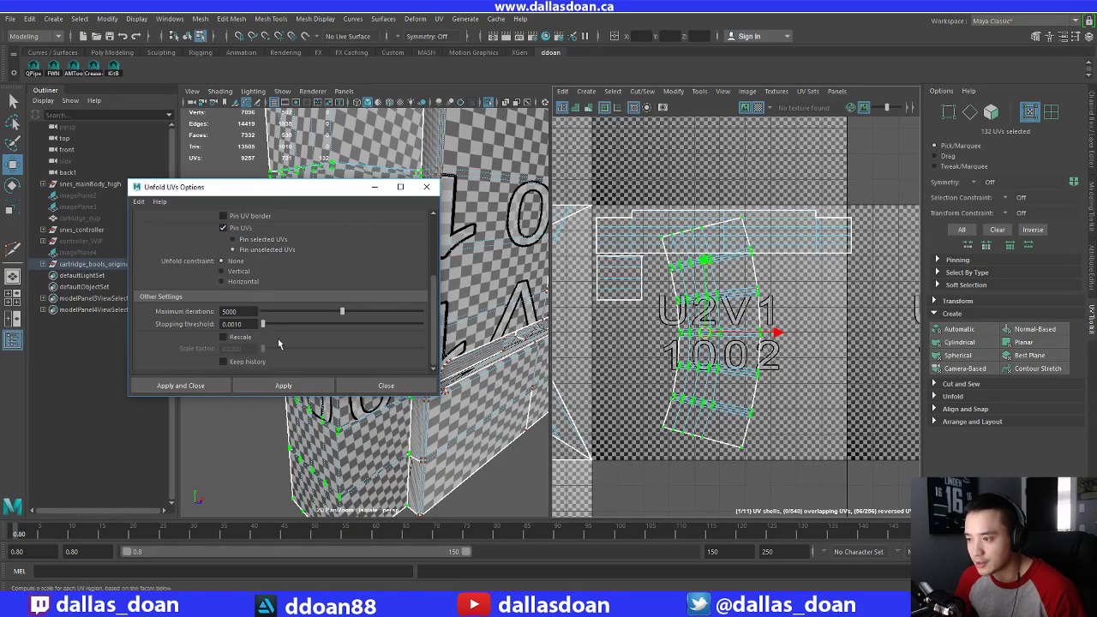
click(283, 385)
scroll(719, 377, up, 5)
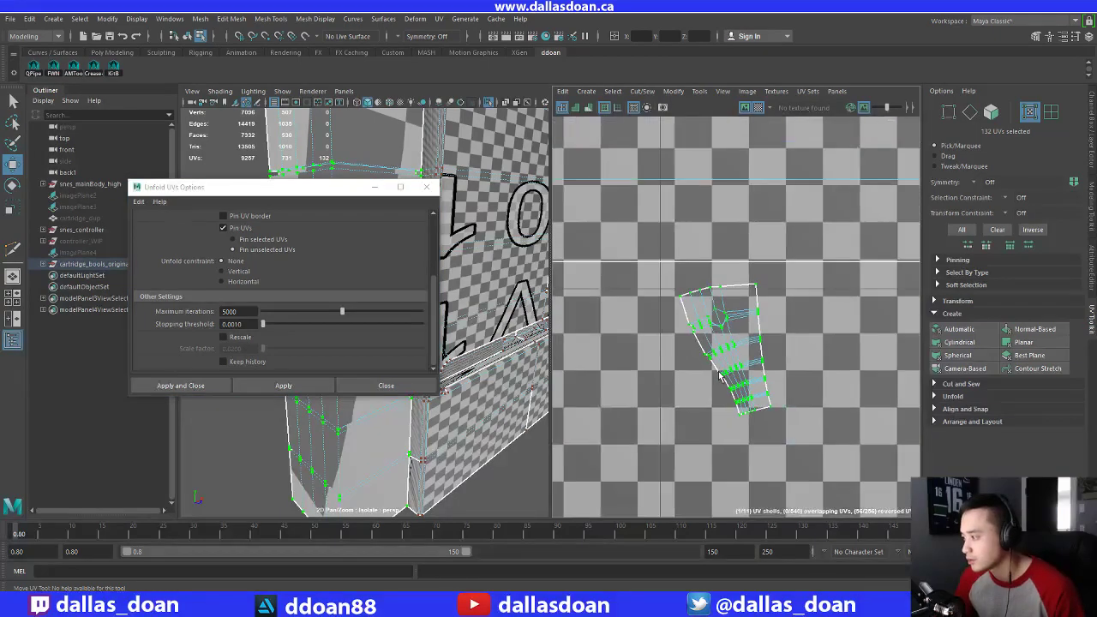
key(ctrl+z)
scroll(720, 375, down, 4)
click(424, 383)
scroll(711, 343, down, 4)
scroll(412, 333, down, 4)
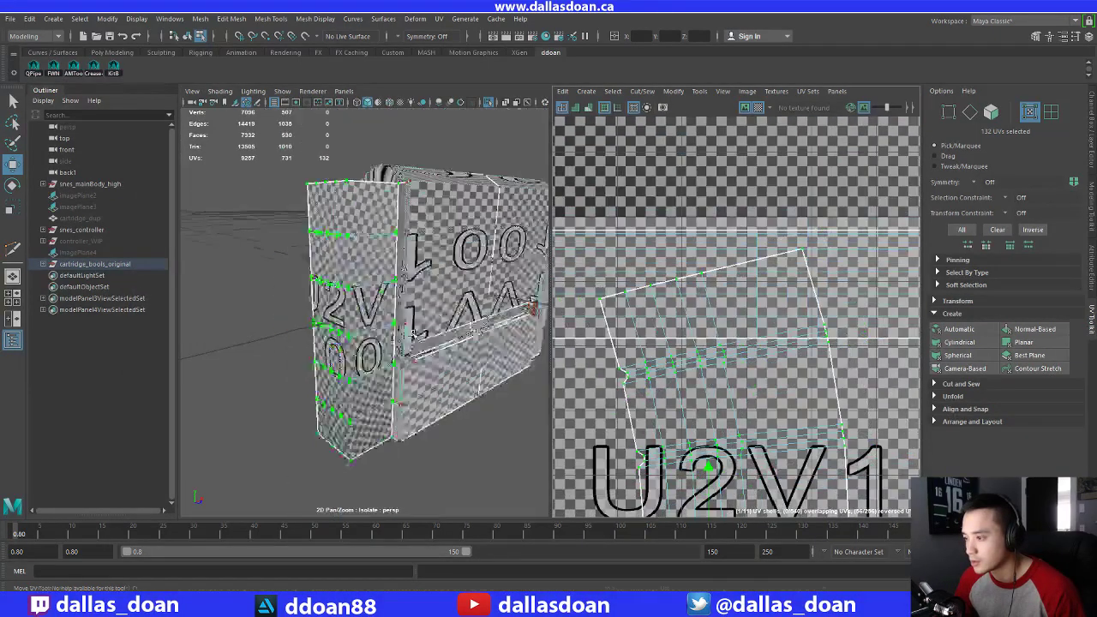
Select the full vertical corner edge line of the side wall and cut its UVs along it
scroll(413, 334, down, 4)
scroll(428, 342, up, 2)
alt+middle_drag(653, 360, 657, 258)
alt+drag(417, 338, 444, 312)
scroll(428, 300, up, 4)
right_drag(390, 197, 391, 159)
click(412, 155)
alt+drag(415, 201, 421, 225)
alt+middle_drag(403, 377, 381, 304)
shift+double_click(370, 414)
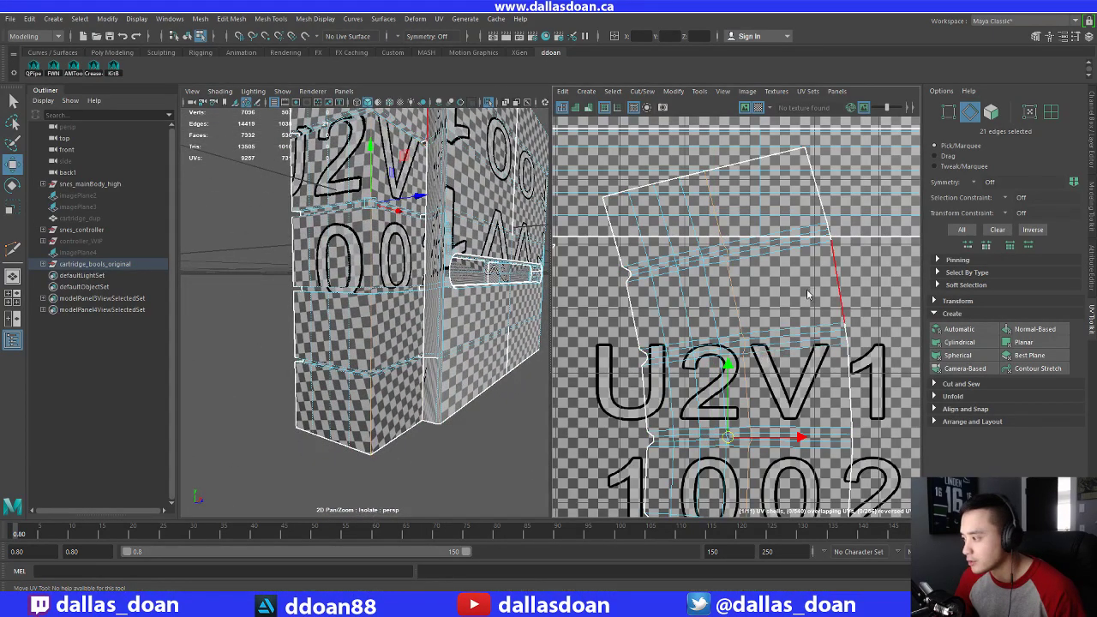
shift+right_drag(808, 291, 769, 311)
Select the half of the cut side wall shell nearest the cartridge front and move its UVs away from the other half
scroll(768, 314, down, 5)
alt+middle_drag(768, 315, 729, 279)
right_drag(729, 280, 719, 320)
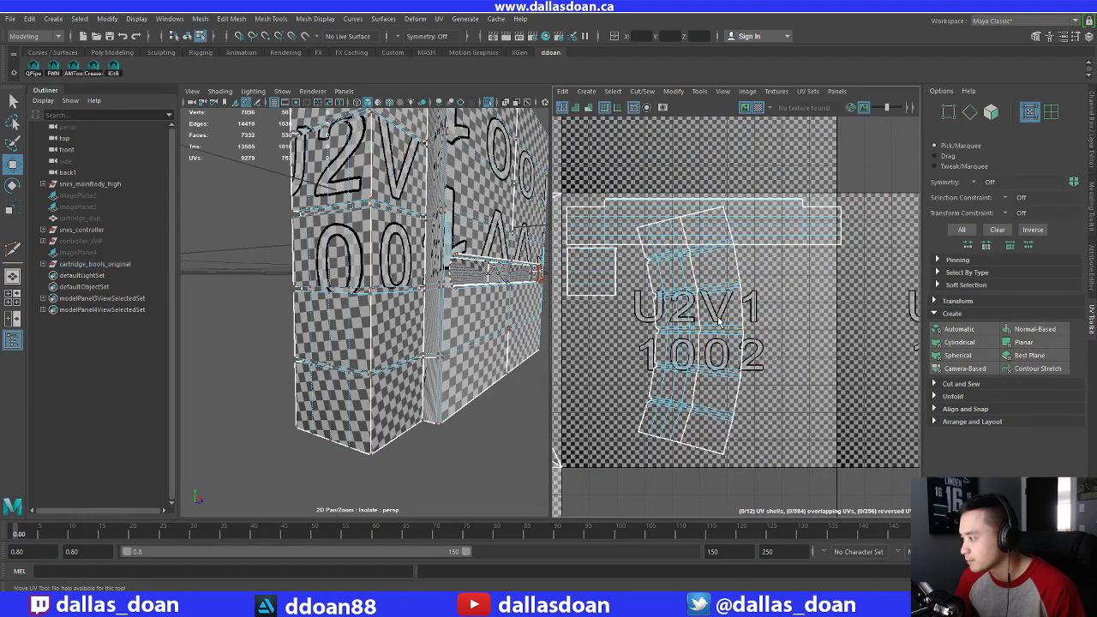
click(742, 307)
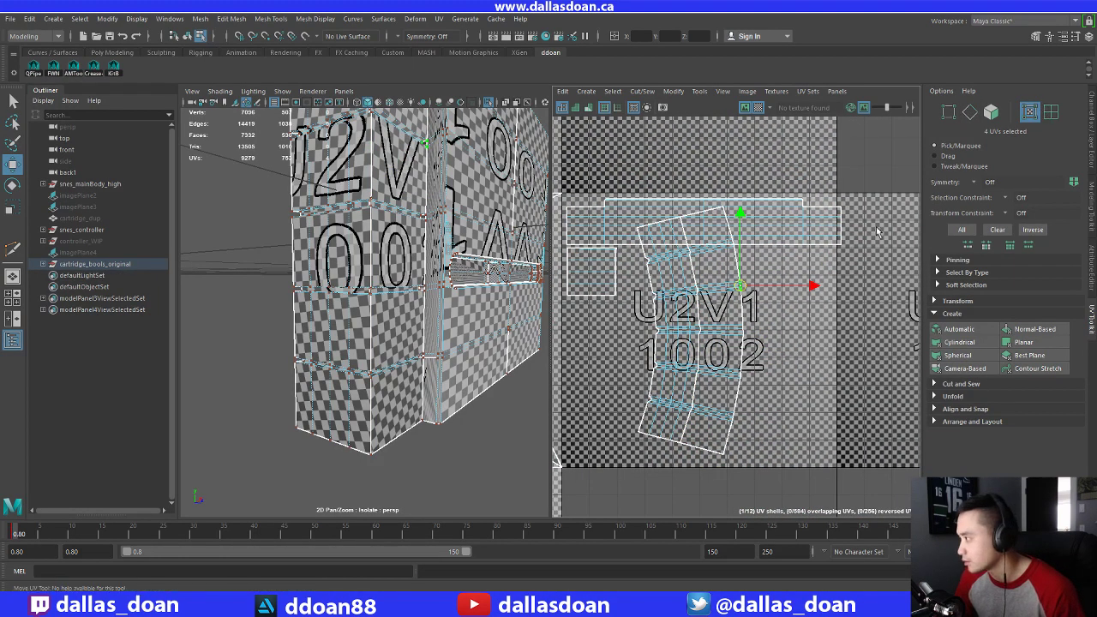
click(1050, 111)
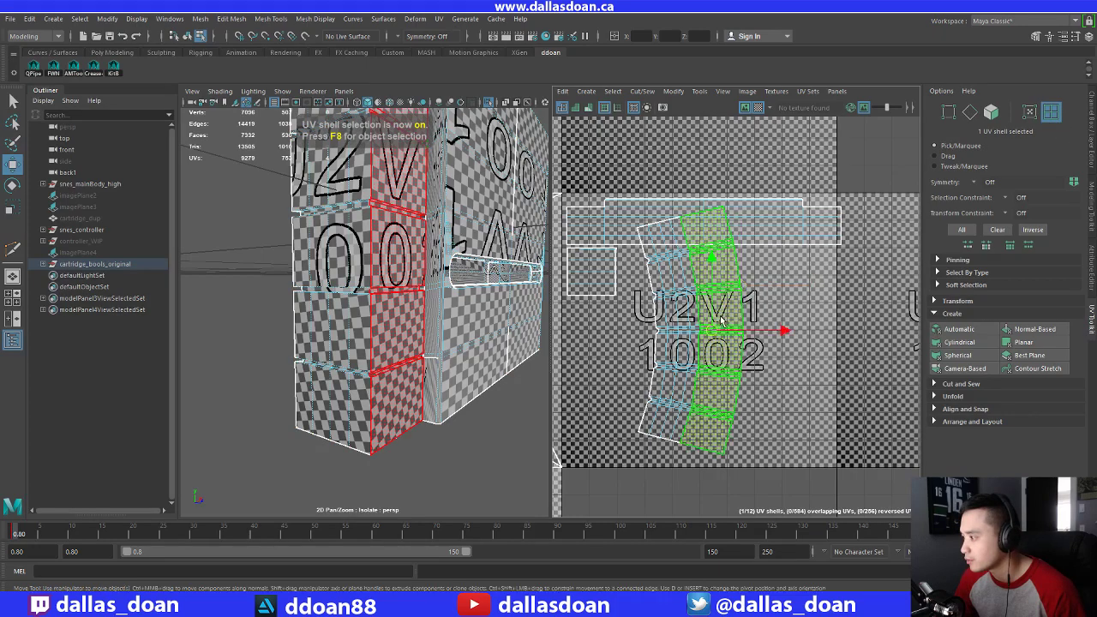
alt+middle_drag(733, 294, 735, 277)
ctrl+right_drag(734, 278, 831, 275)
alt+middle_drag(769, 288, 764, 283)
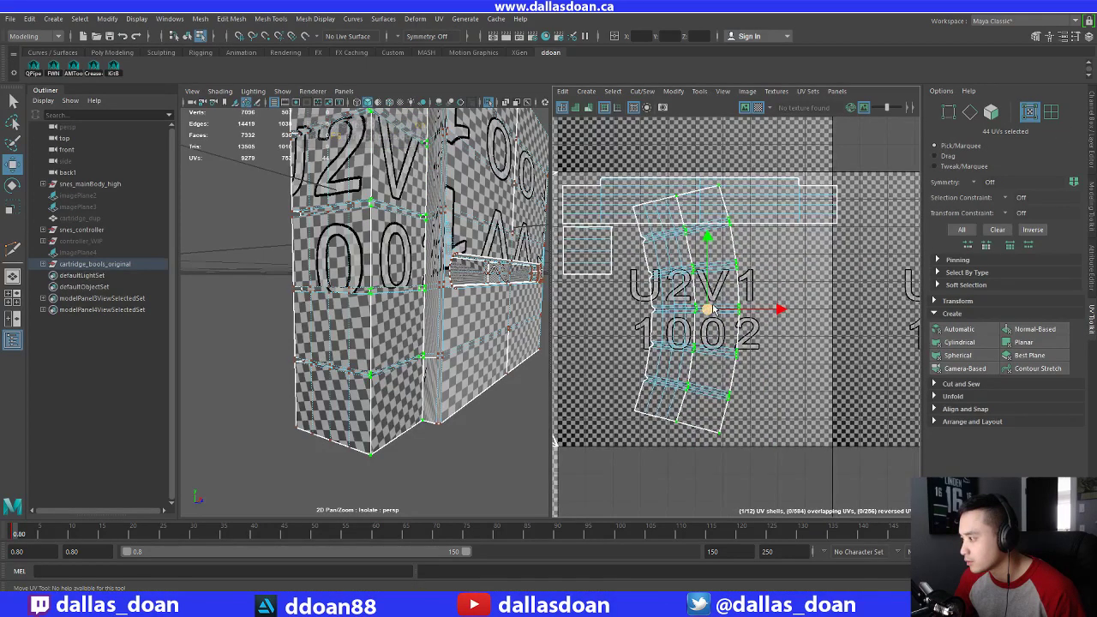
drag(707, 308, 733, 318)
Unfold the separated half of the side wall shell
shift+right_click(757, 282)
shift+right_drag(757, 282, 636, 290)
shift+right_drag(738, 298, 646, 283)
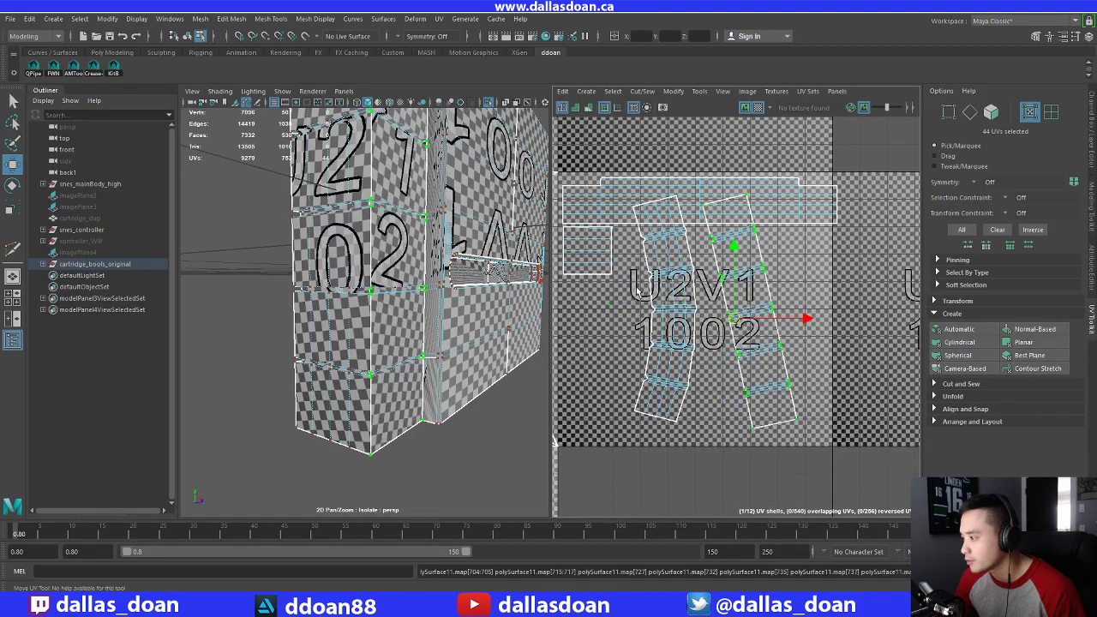
Select all UVs of the other half of the cut side wall's shell and unfold them
alt+middle_drag(643, 289, 641, 291)
drag(639, 297, 721, 322)
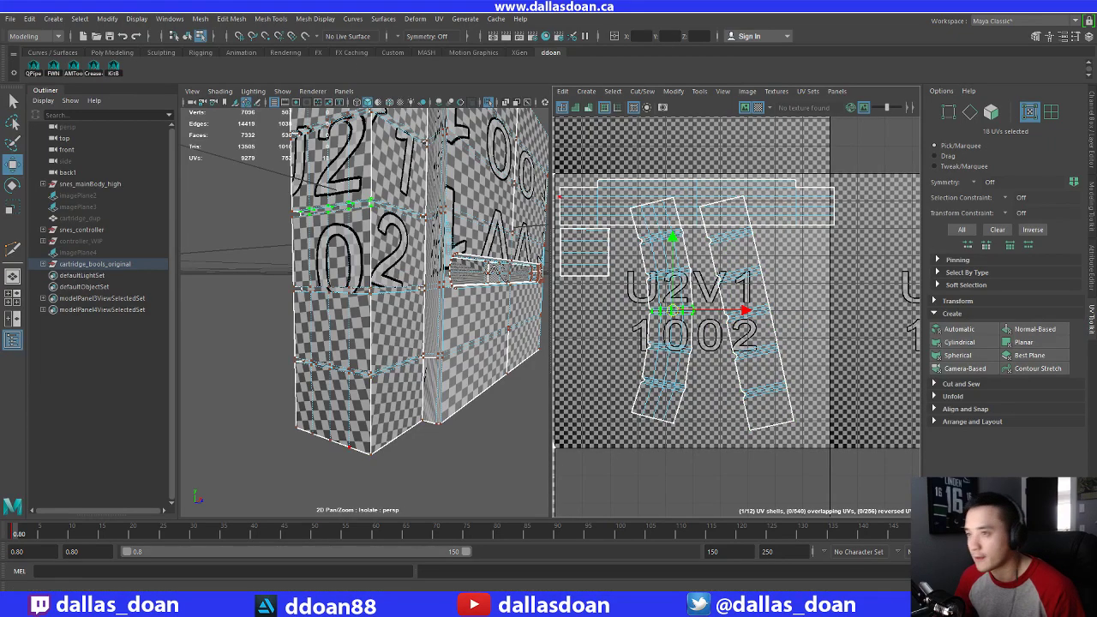
click(1050, 111)
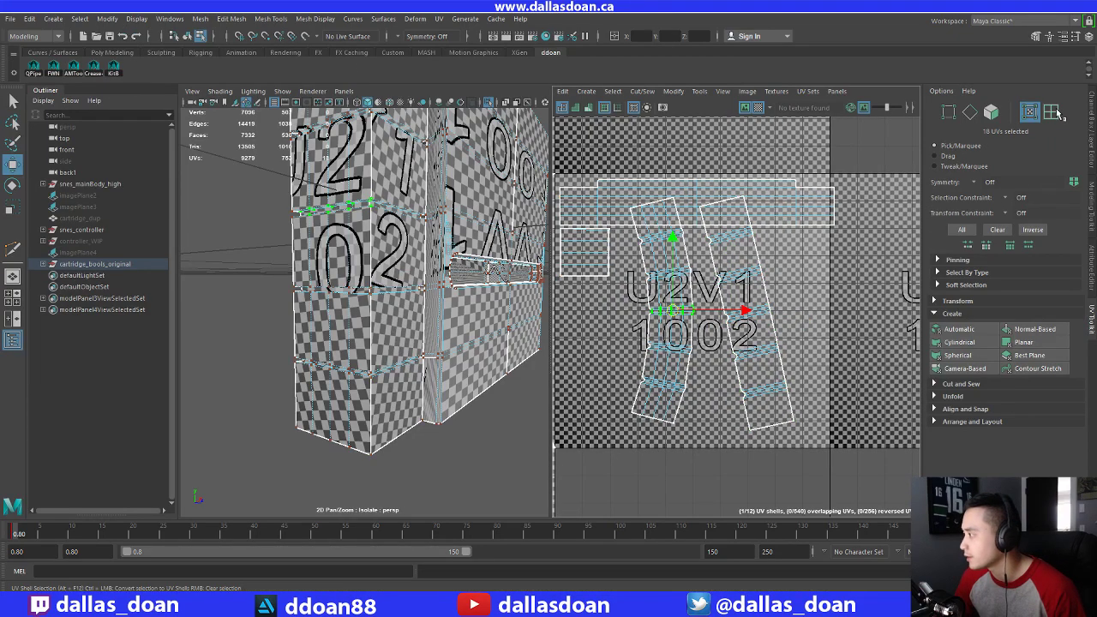
click(686, 309)
ctrl+right_click(689, 274)
ctrl+right_drag(688, 272, 802, 273)
shift+right_drag(662, 256, 632, 264)
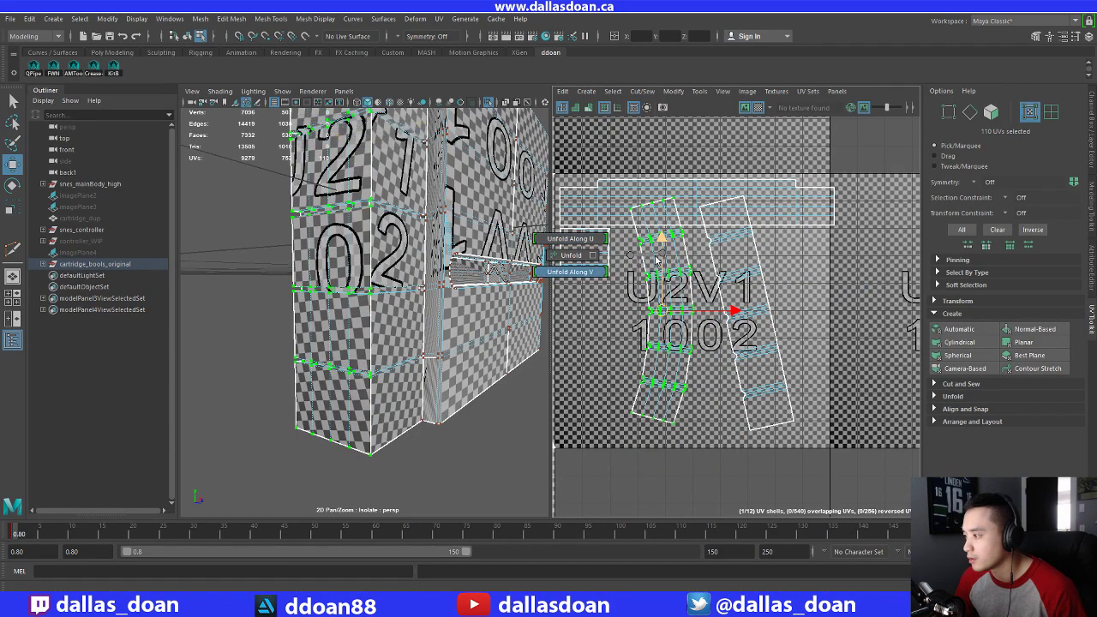
click(555, 255)
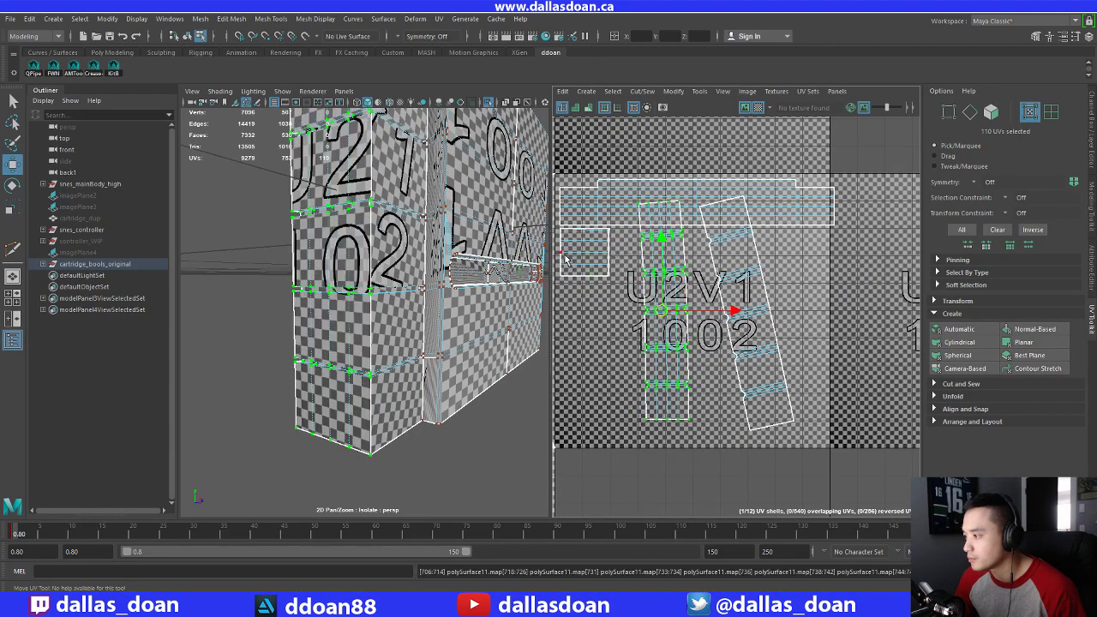
Move the newly unfolded shell away from the other half and check its checker pattern on the side wall
drag(638, 311, 617, 340)
alt+middle_drag(621, 265, 649, 257)
click(725, 274)
scroll(411, 281, down, 5)
mouse_move(403, 281)
alt+mouse_down()
mouse_move(453, 279)
mouse_move(409, 280)
alt+mouse_up()
scroll(409, 279, up, 5)
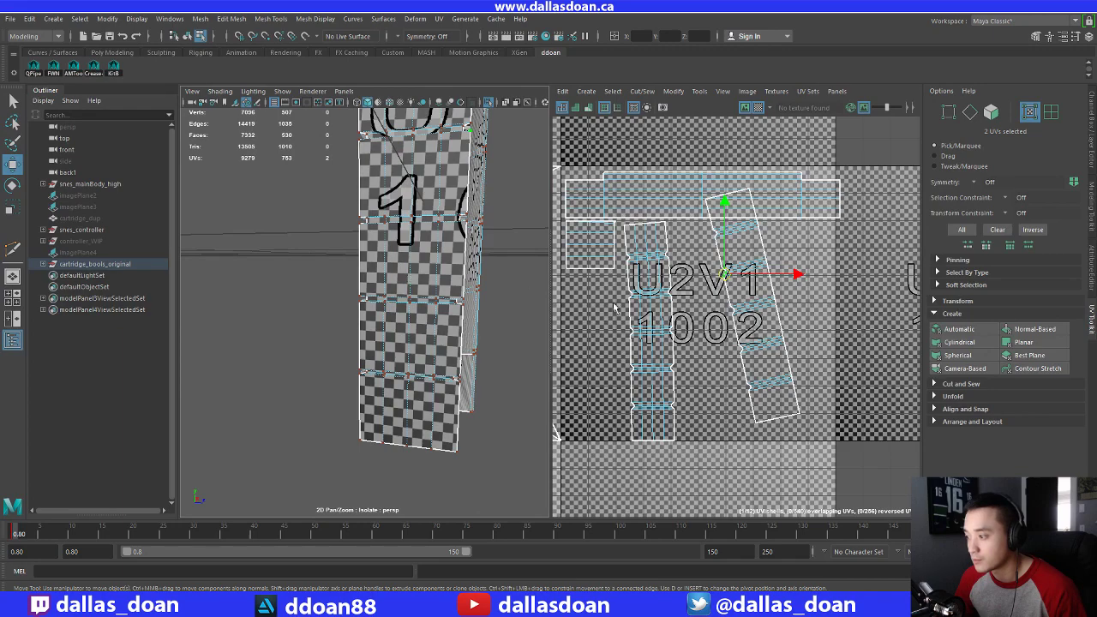
drag(650, 320, 698, 335)
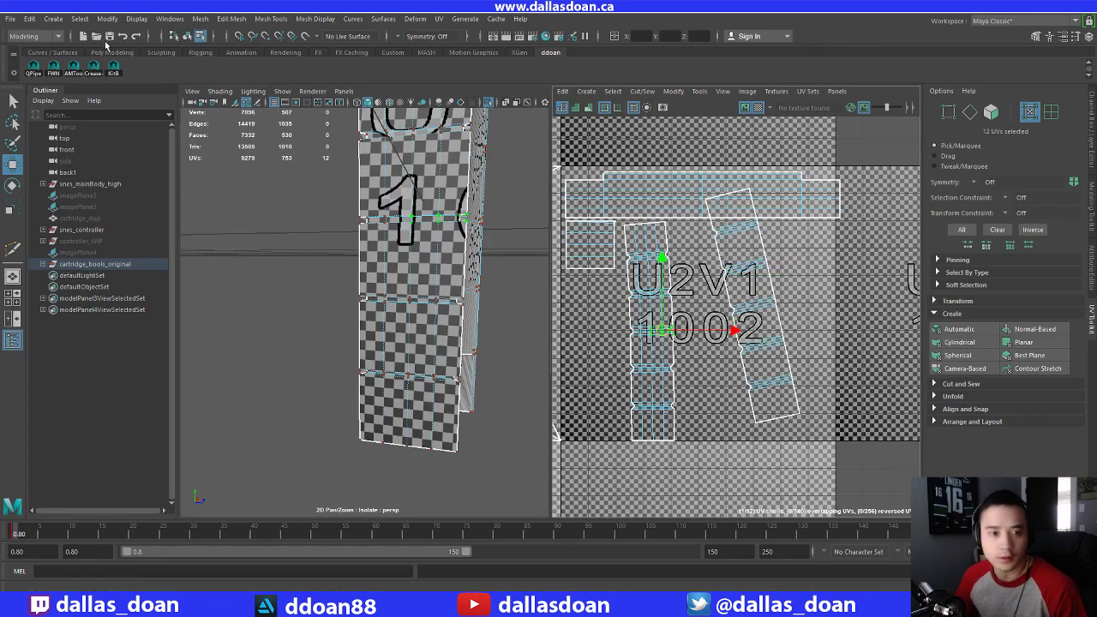
click(169, 19)
click(236, 136)
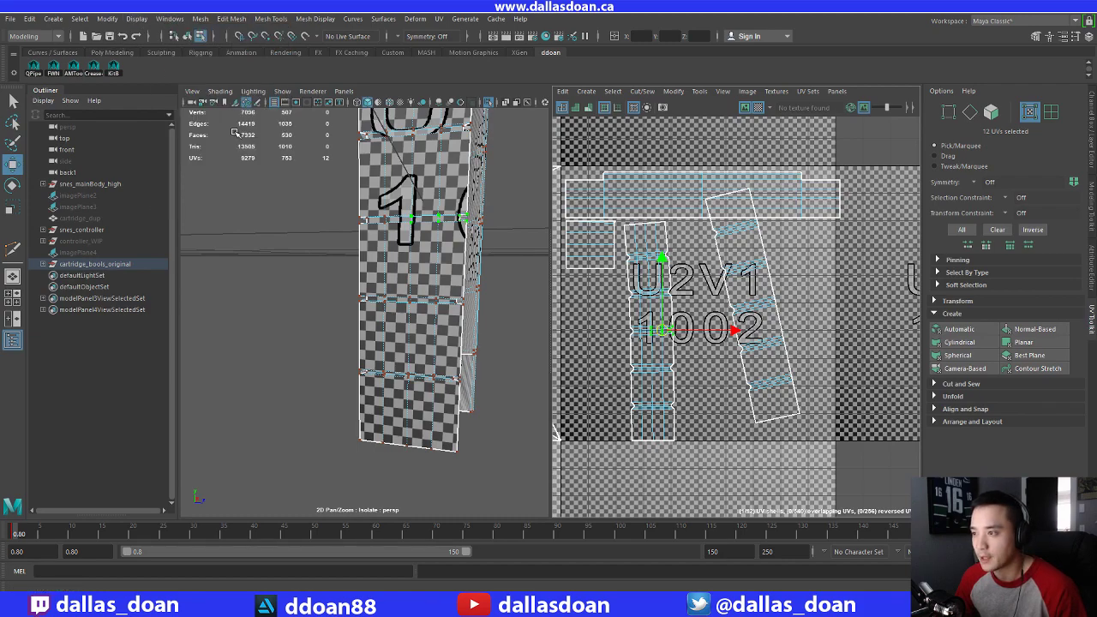
click(168, 18)
mouse_move(240, 130)
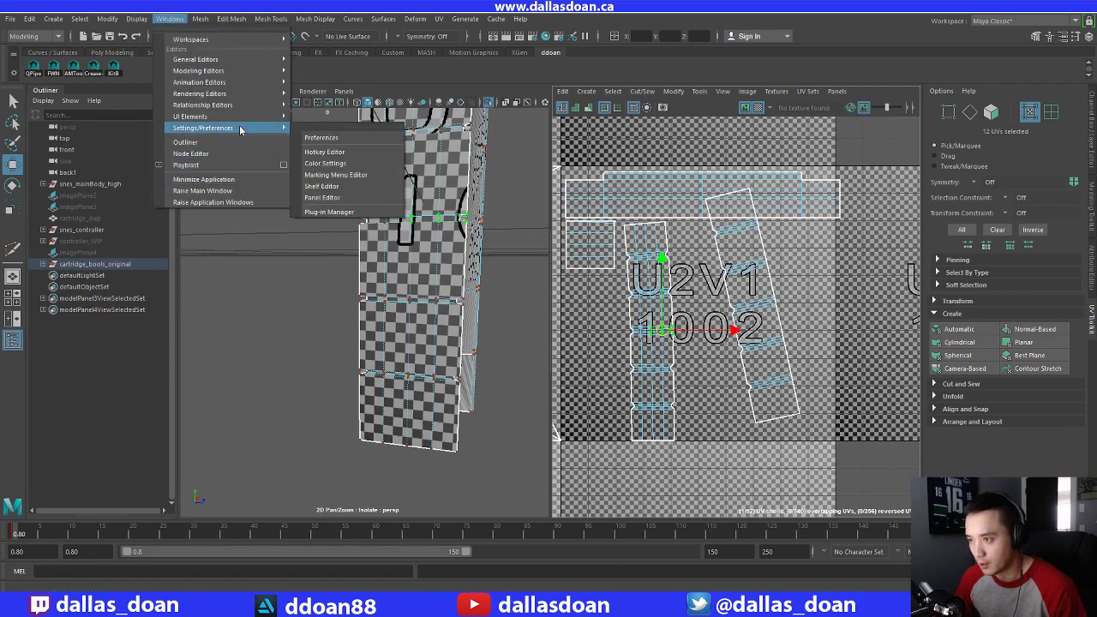
click(341, 211)
click(582, 440)
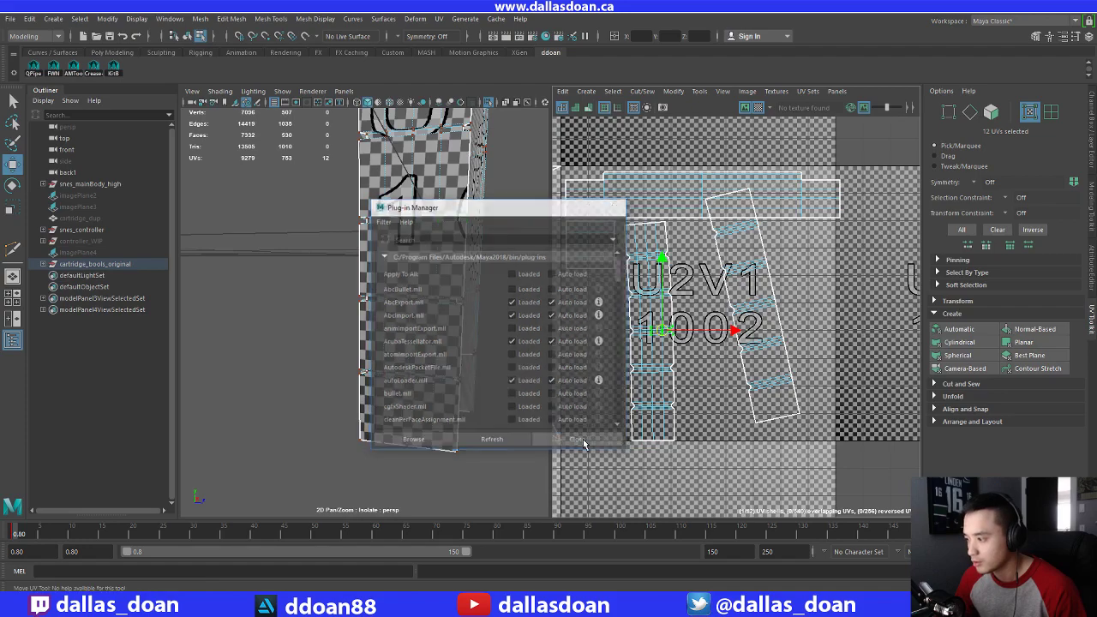
Open the Hotkey Editor and search the application commands for "to uv"
click(170, 19)
mouse_move(239, 129)
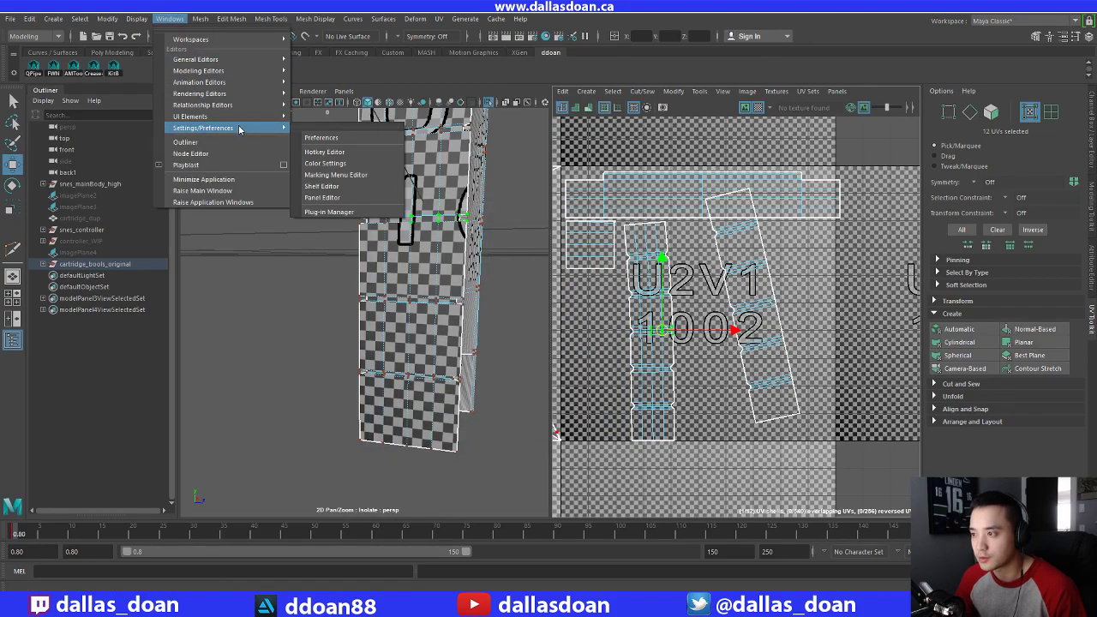
click(328, 155)
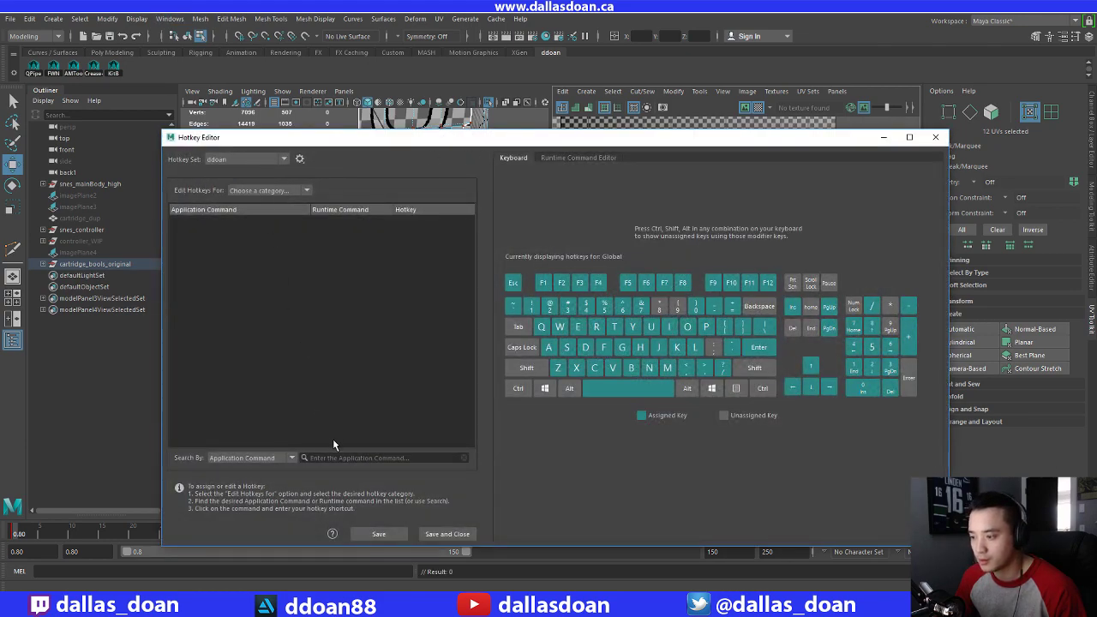
text(to)
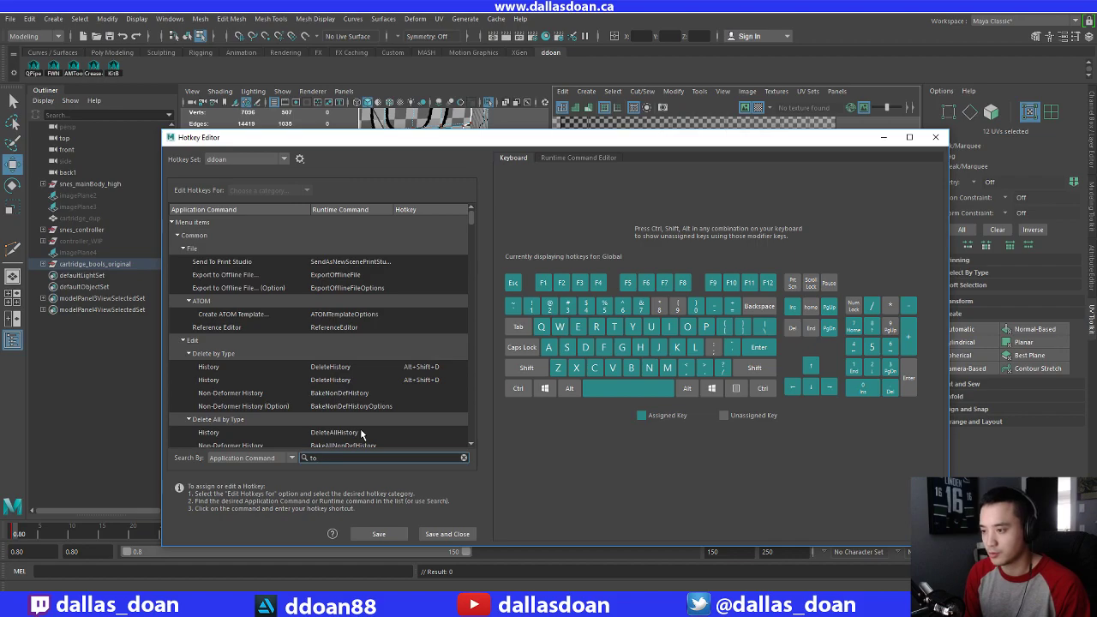
text( uv)
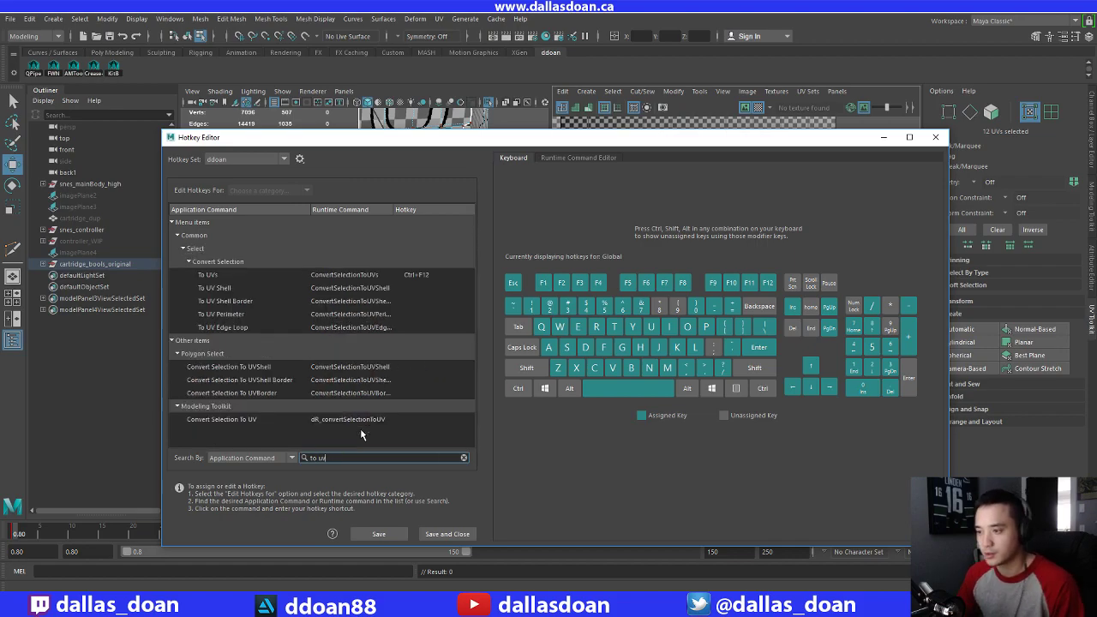
Assign the hotkey Alt+S to the To UV Shell selection conversion, and save the hotkey settings
click(236, 287)
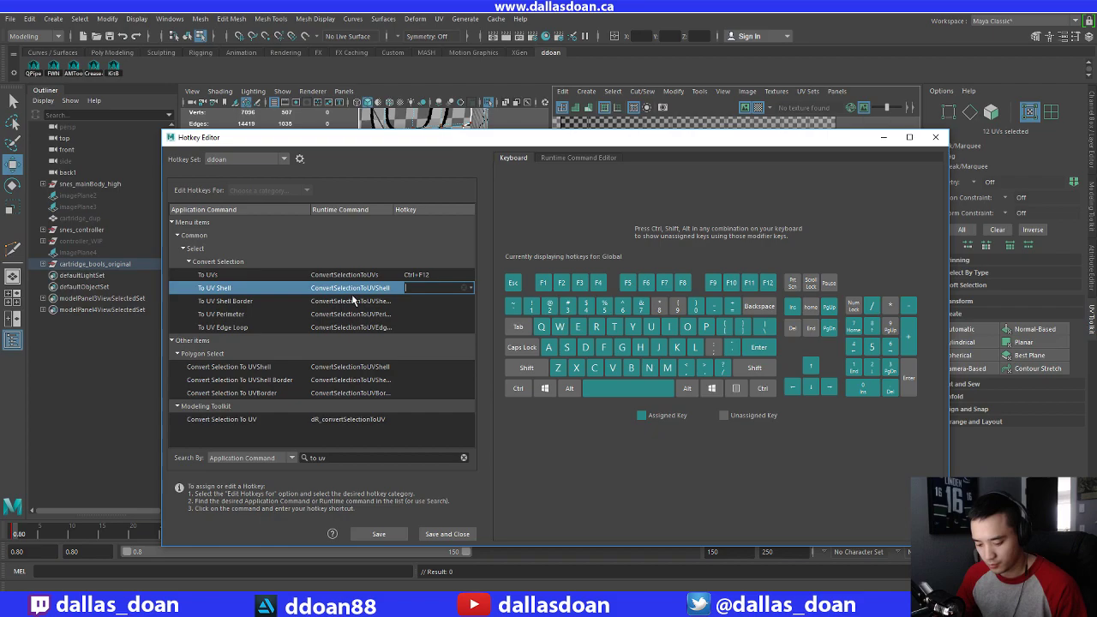
key(alt+s)
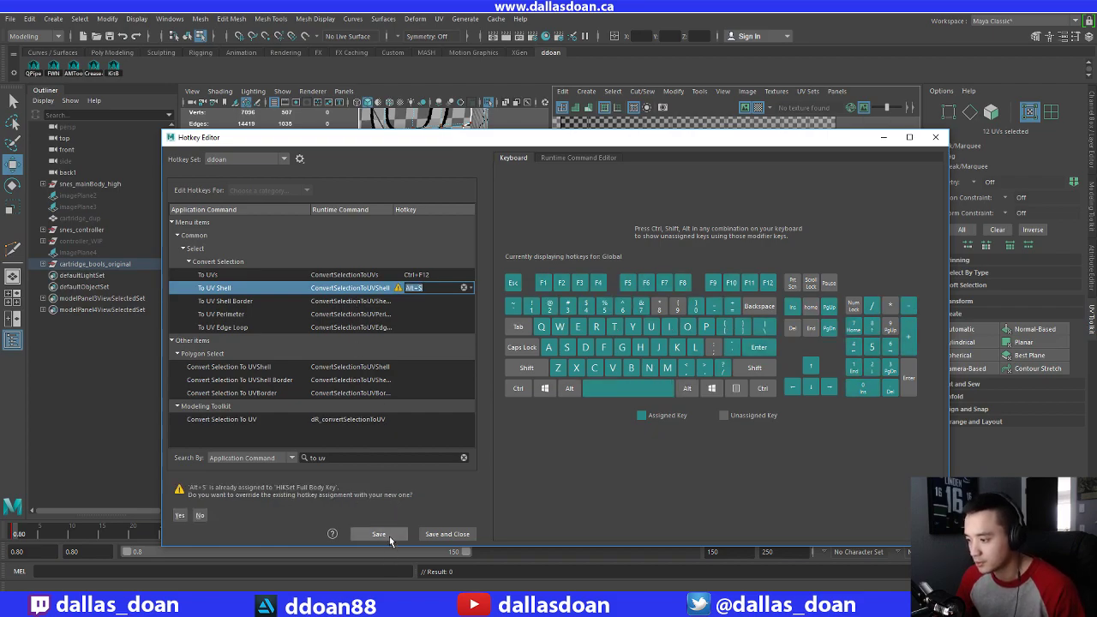
click(394, 535)
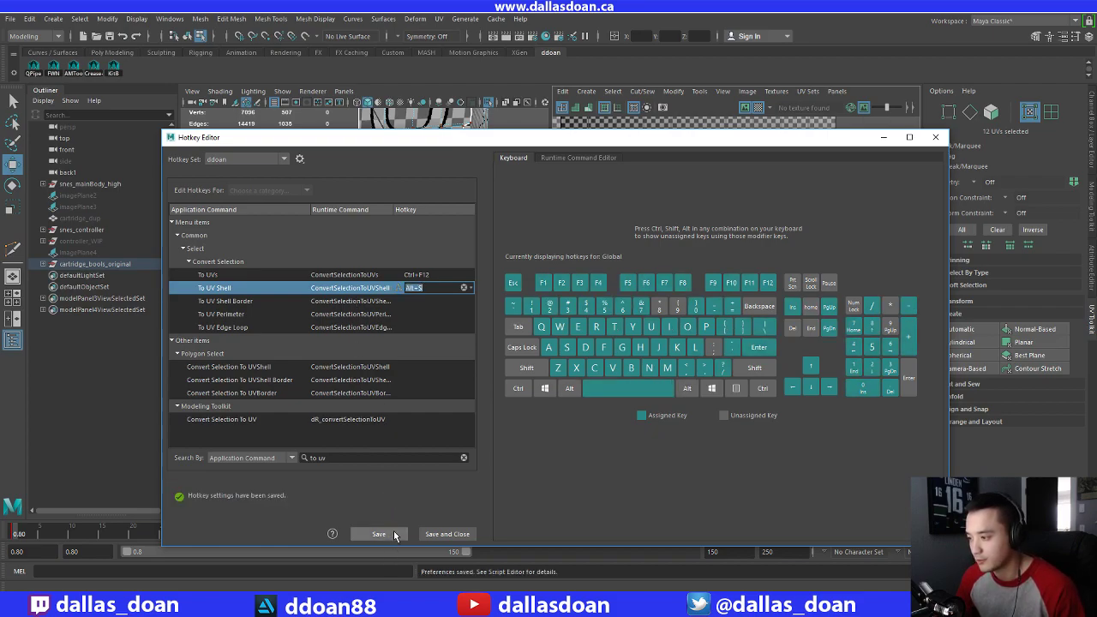
click(449, 533)
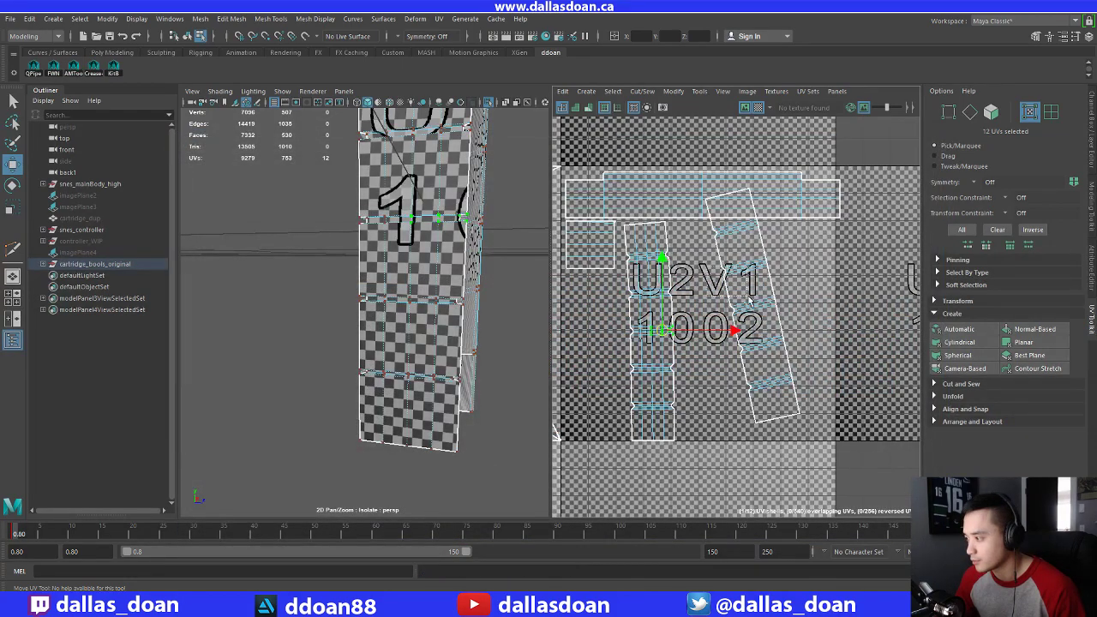
Select a few UVs of the upright side wall shell and convert the selection to the whole UV shell
drag(748, 299, 764, 317)
drag(703, 391, 624, 350)
key(alt+s)
alt+middle_drag(702, 361, 667, 363)
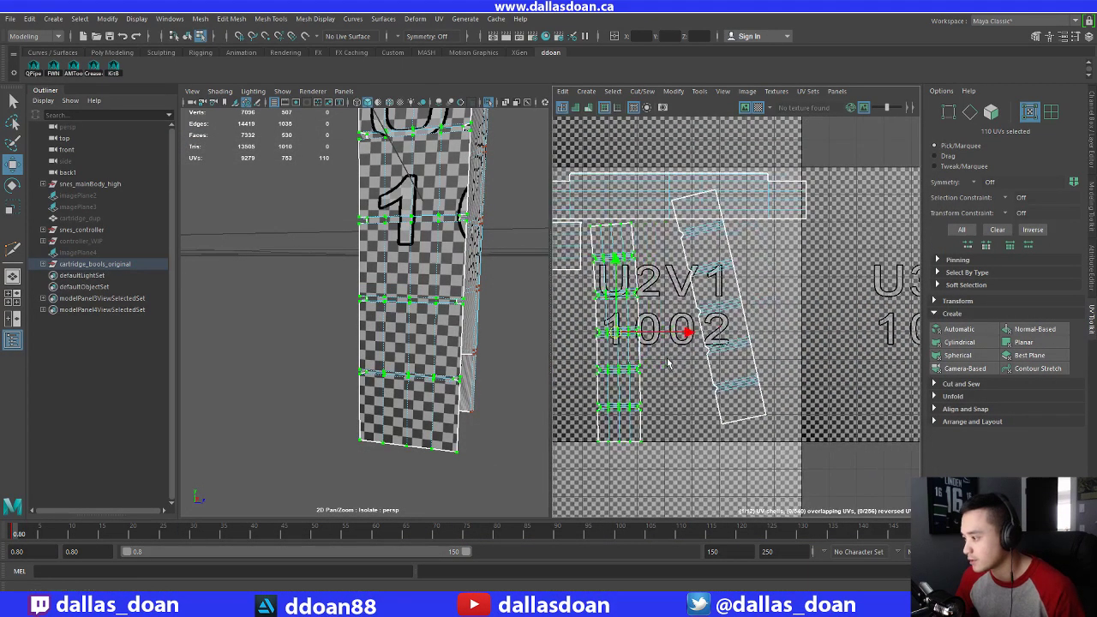
scroll(668, 365, up, 2)
alt+middle_drag(728, 325, 732, 318)
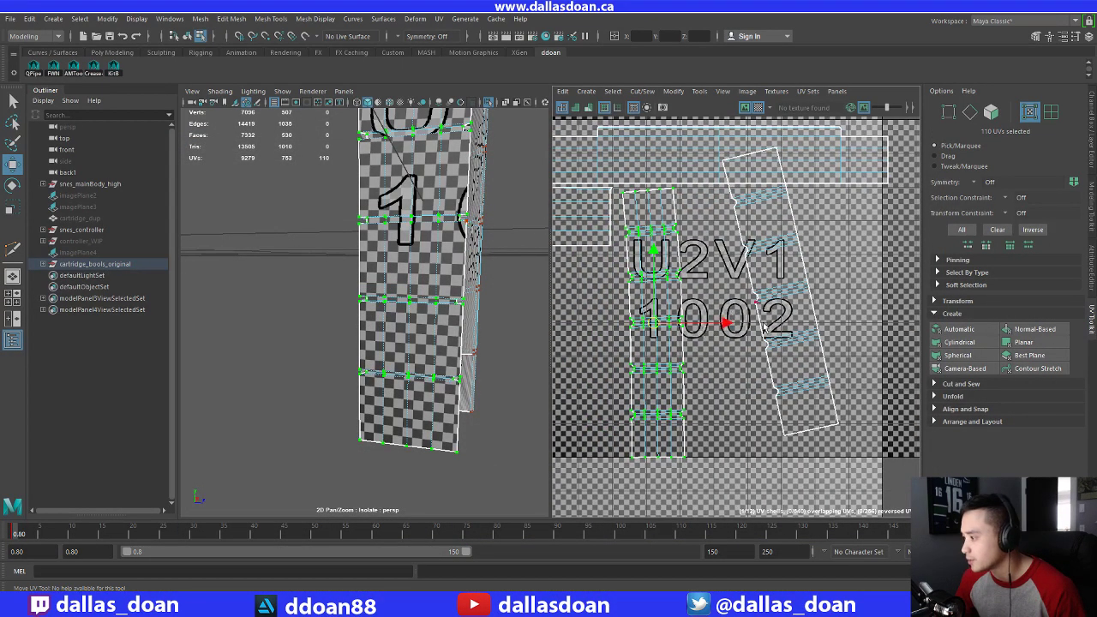
Examine the Align and Snap and the Arrange and Layout options for a way to straighten the selected shell
click(933, 409)
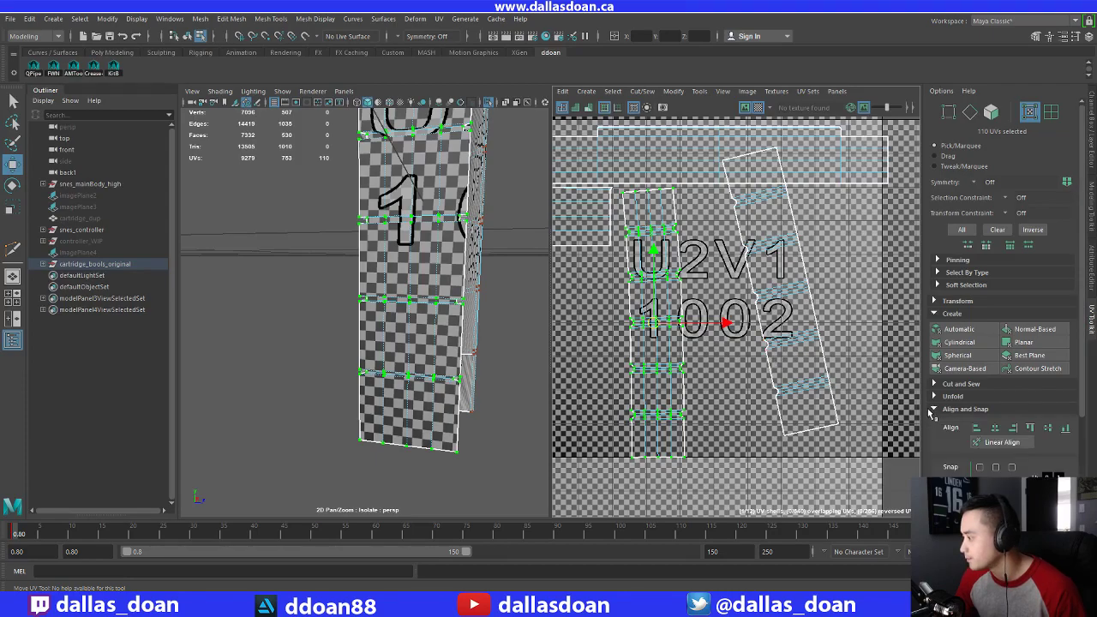
scroll(952, 420, down, 1)
scroll(953, 420, down, 1)
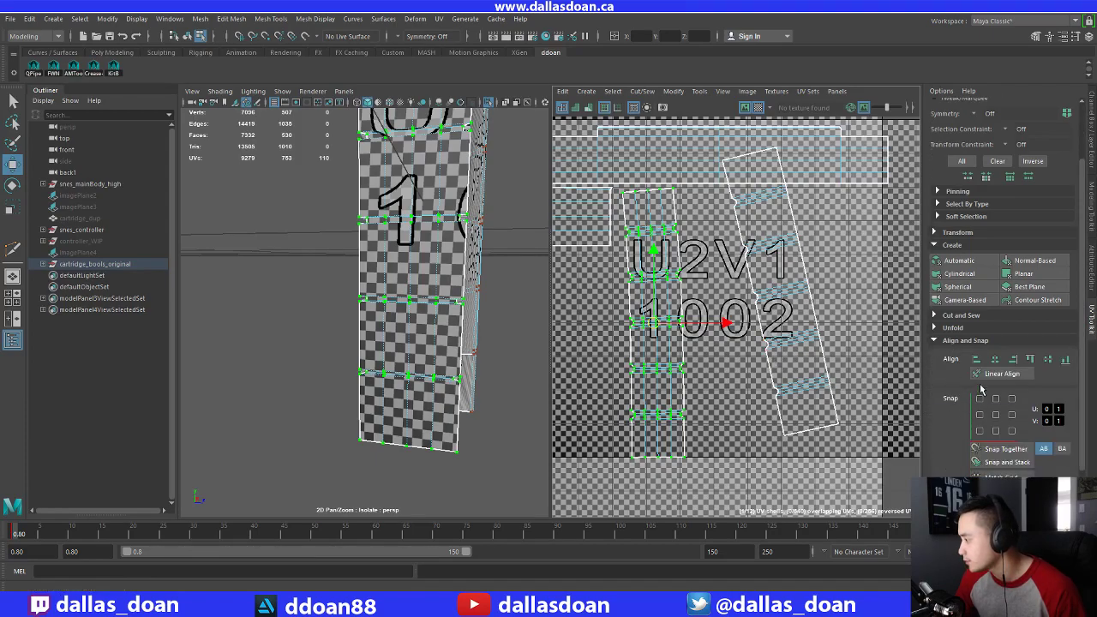
alt+middle_drag(769, 377, 733, 368)
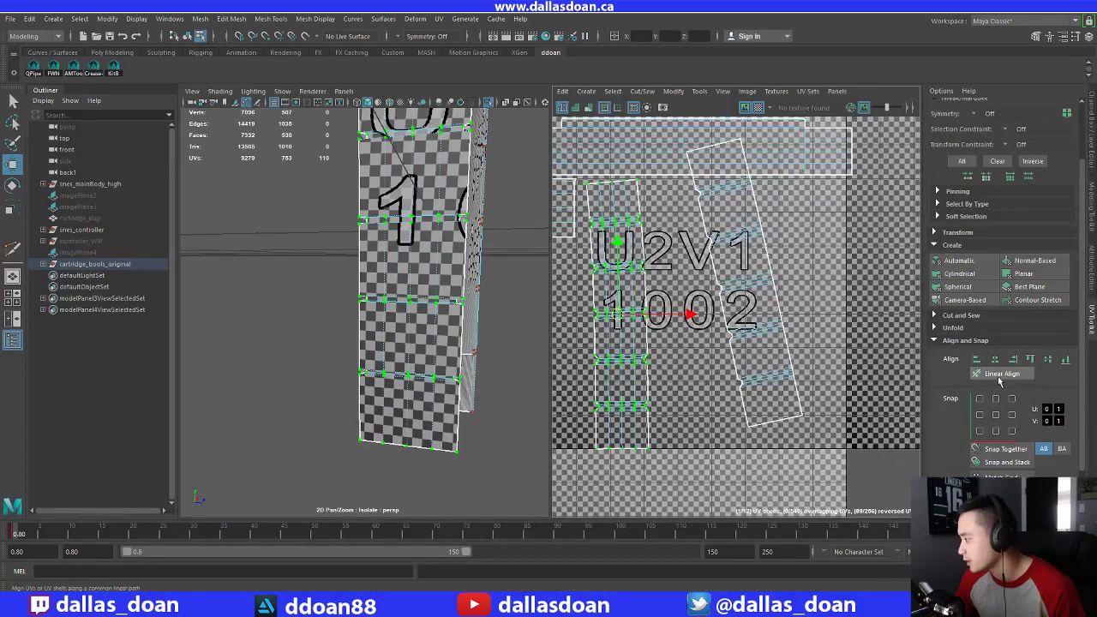
scroll(993, 381, down, 1)
alt+middle_drag(797, 317, 839, 353)
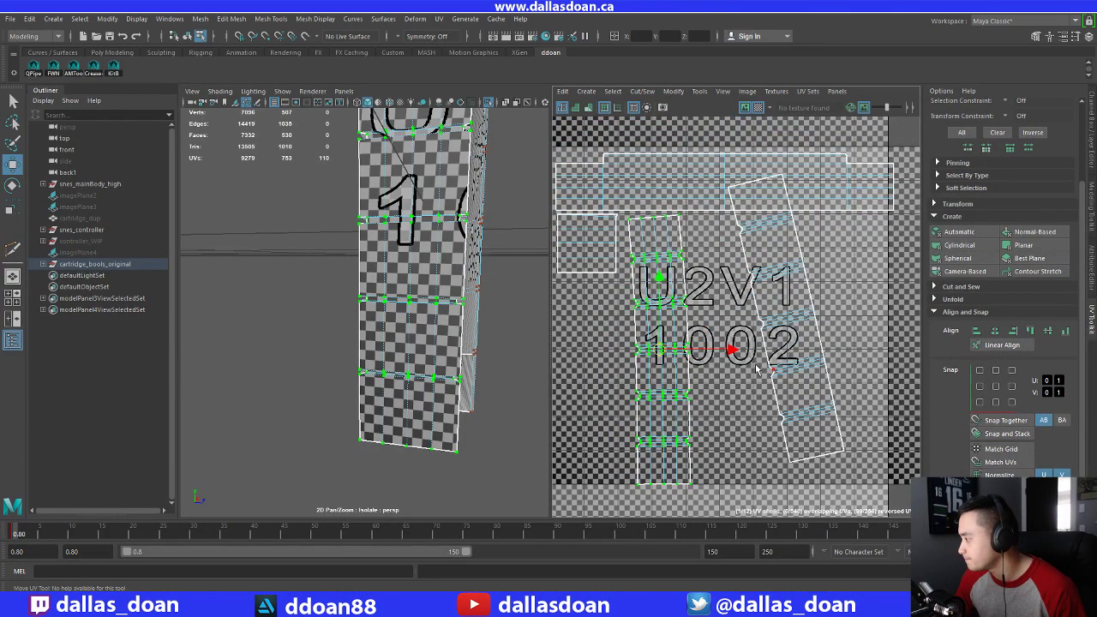
alt+middle_drag(757, 369, 779, 338)
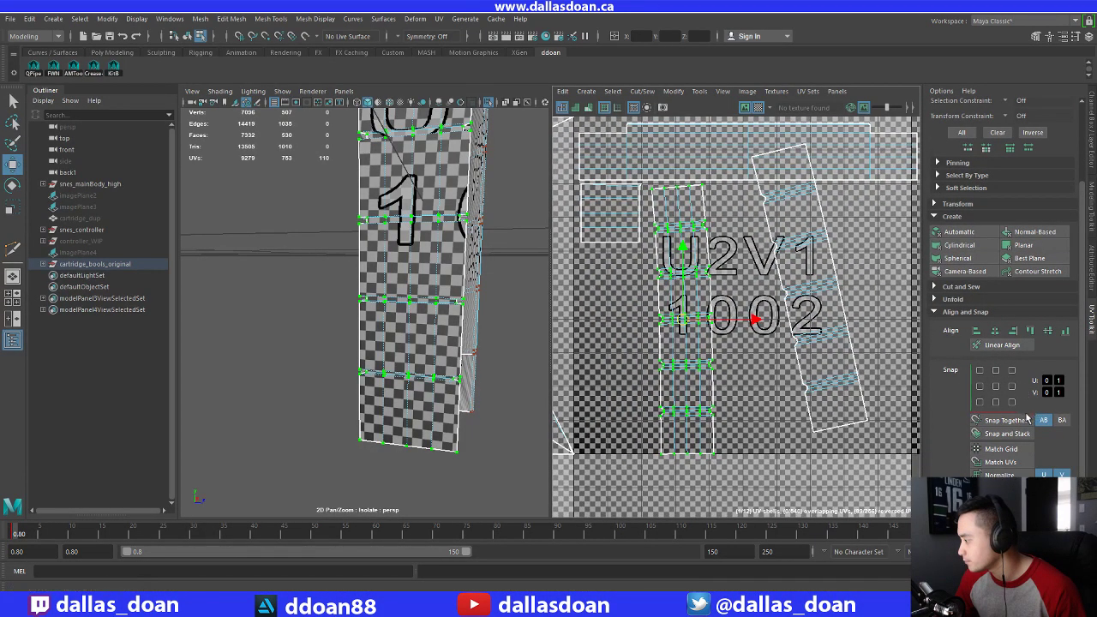
scroll(1002, 343, down, 5)
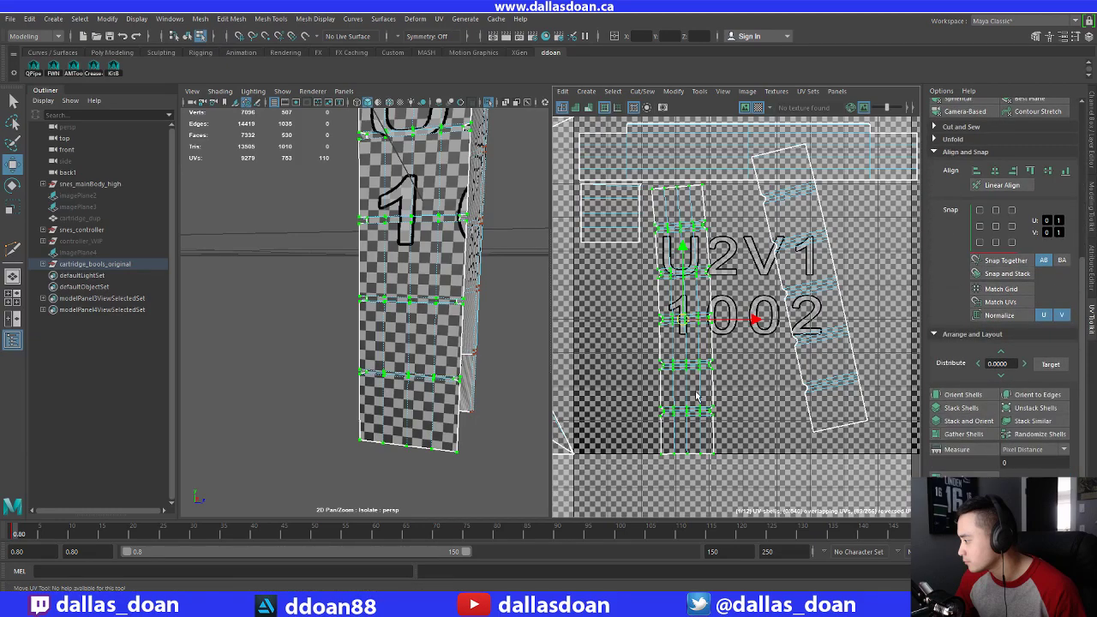
alt+middle_drag(671, 324, 652, 326)
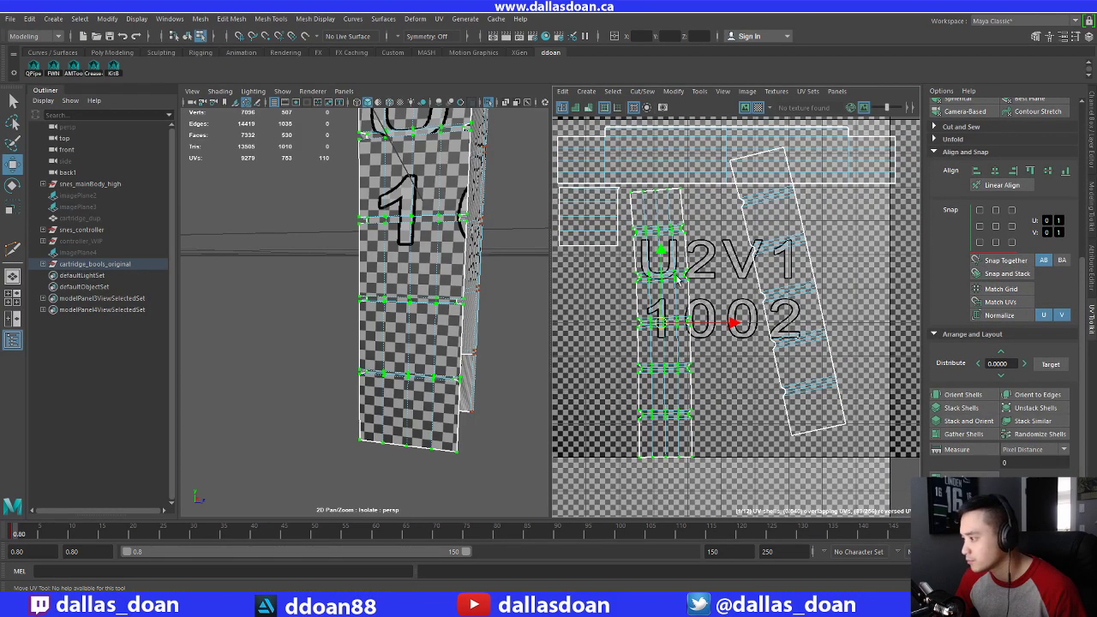
Try unfolding the selected upright side wall shell again to straighten its edges
shift+right_drag(676, 276, 628, 281)
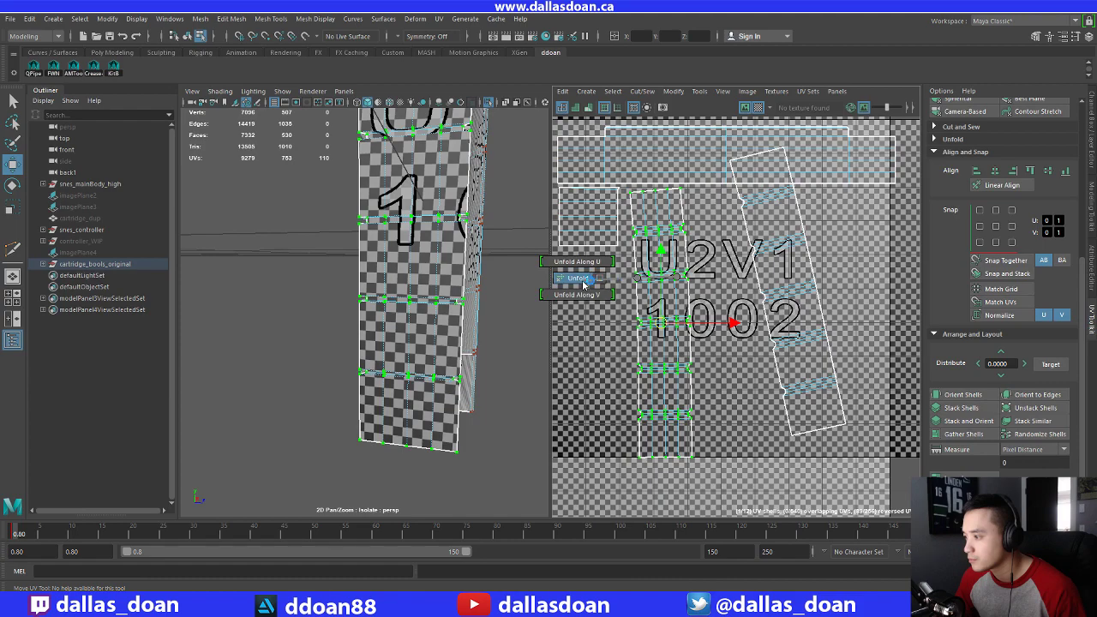
shift+right_drag(576, 269, 555, 294)
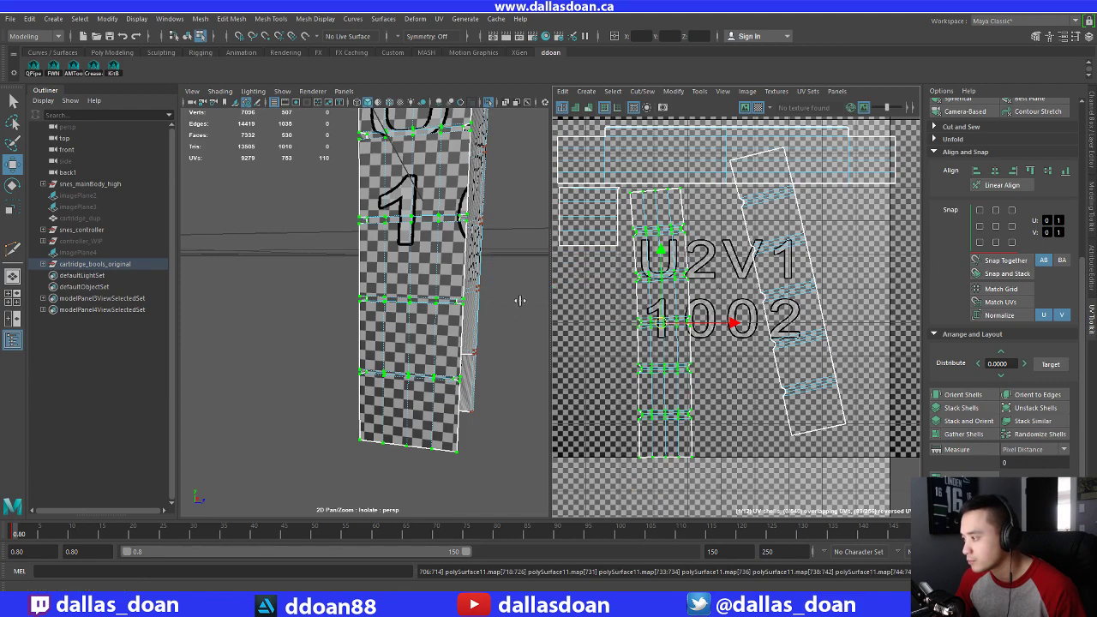
shift+right_drag(673, 271, 672, 270)
shift+right_drag(603, 270, 603, 270)
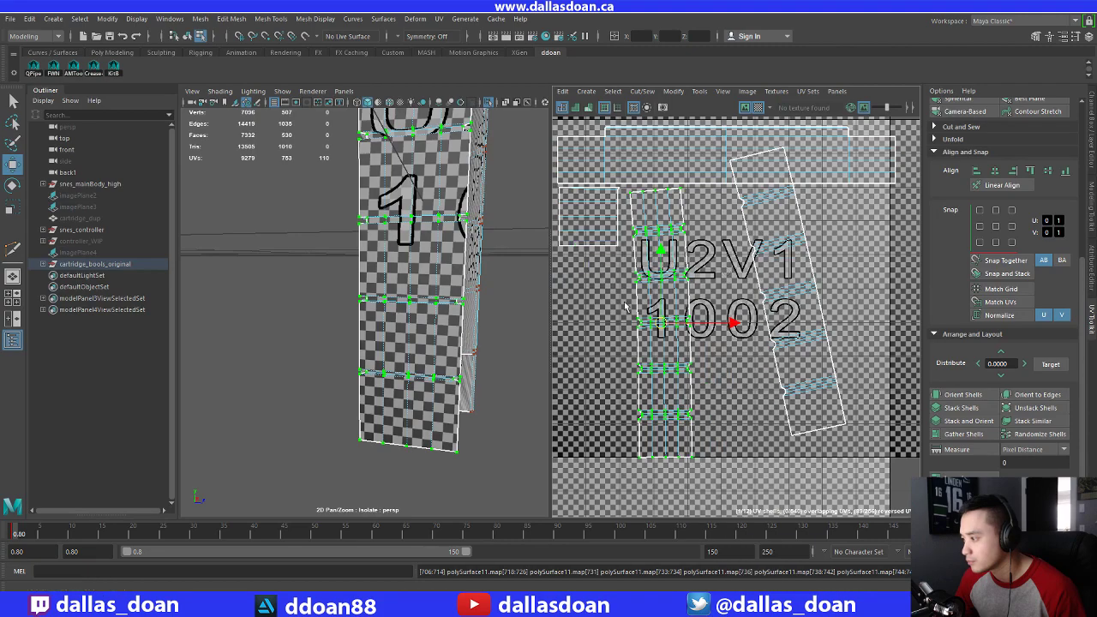
Reproject the selected upright side wall shell with a Normal-Based mapping and move it from tile 1001 into tile 1002
alt+middle_drag(703, 257, 678, 274)
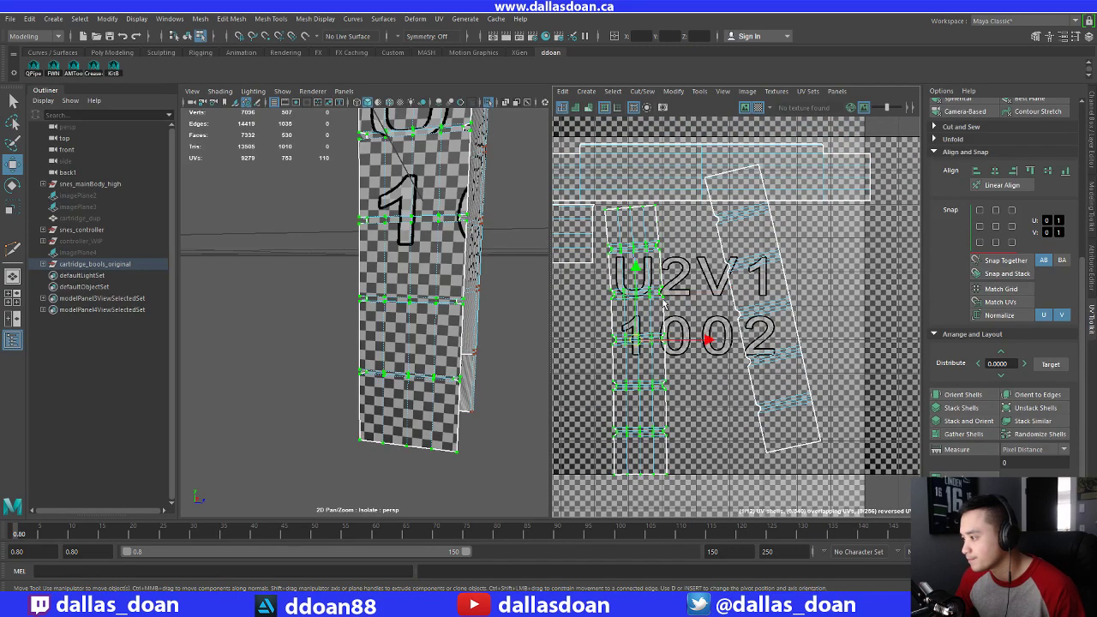
scroll(718, 330, down, 1)
scroll(1022, 265, up, 3)
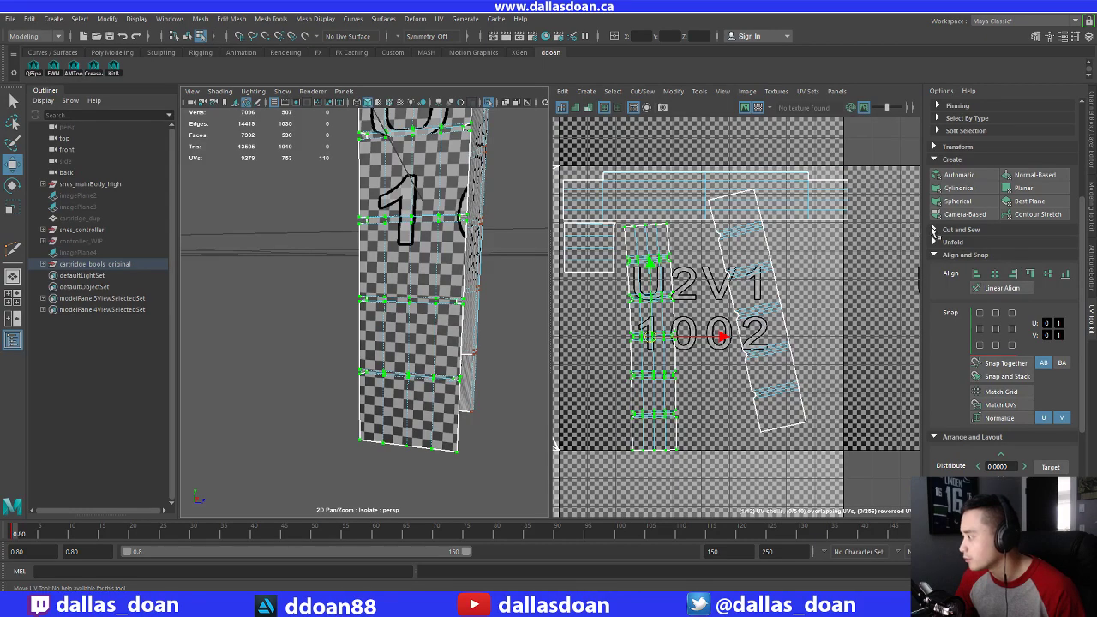
scroll(990, 228, up, 2)
click(1026, 249)
alt+middle_drag(622, 255, 733, 270)
scroll(728, 289, down, 5)
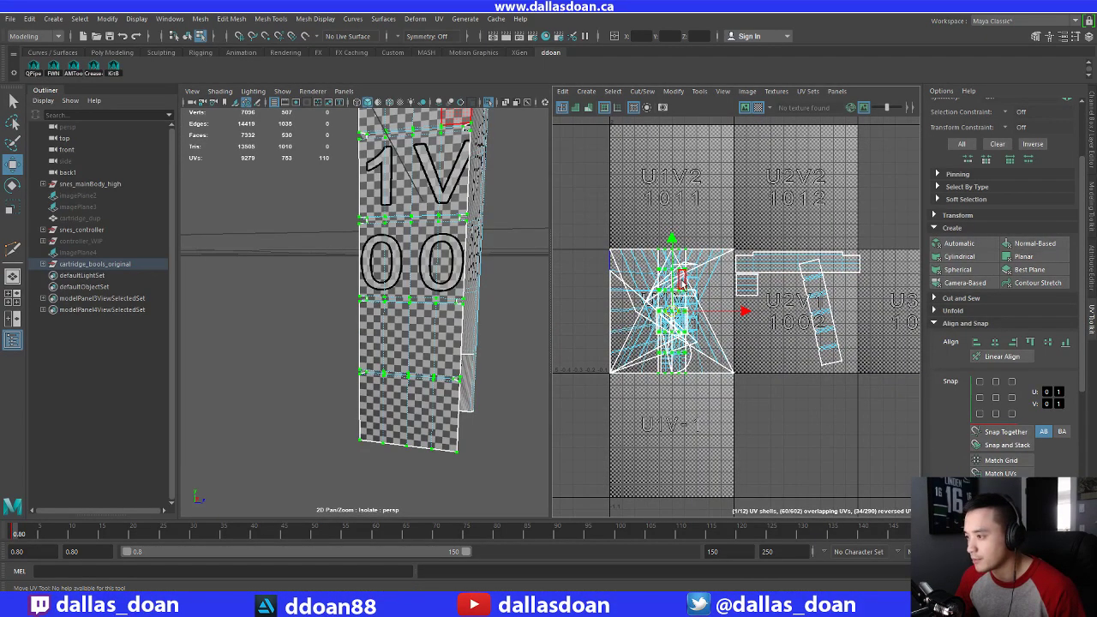
drag(747, 312, 860, 316)
scroll(859, 315, up, 5)
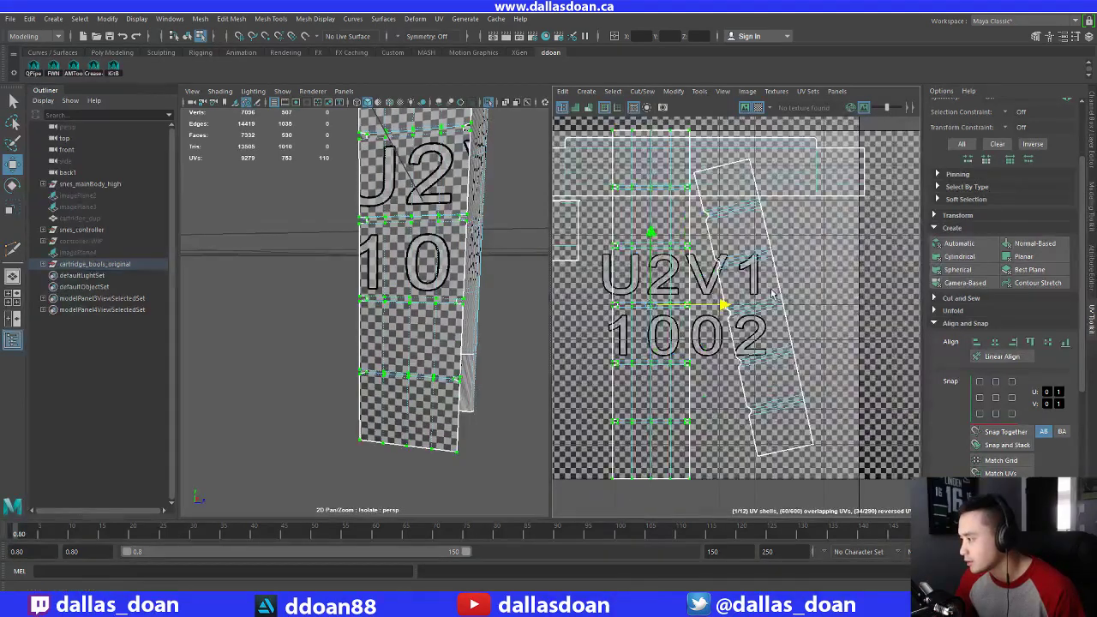
Reproject the tilted side strip shell in tile 1002 with a Normal-Based mapping
drag(744, 240, 775, 289)
double_click(775, 289)
alt+drag(480, 279, 341, 272)
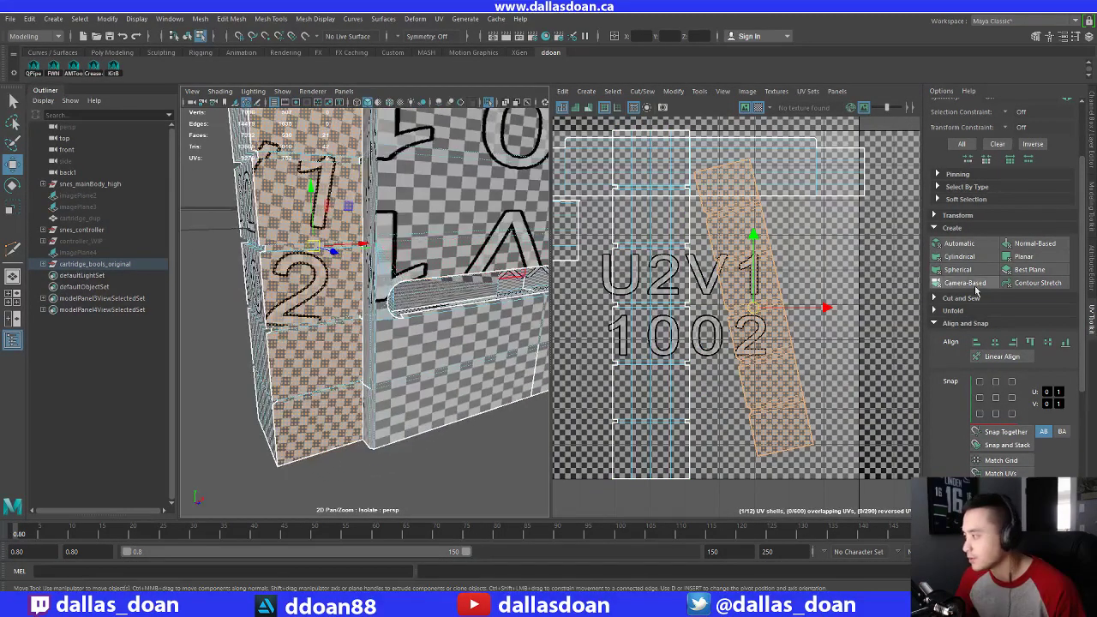
right_drag(467, 300, 422, 308)
key(ctrl+z)
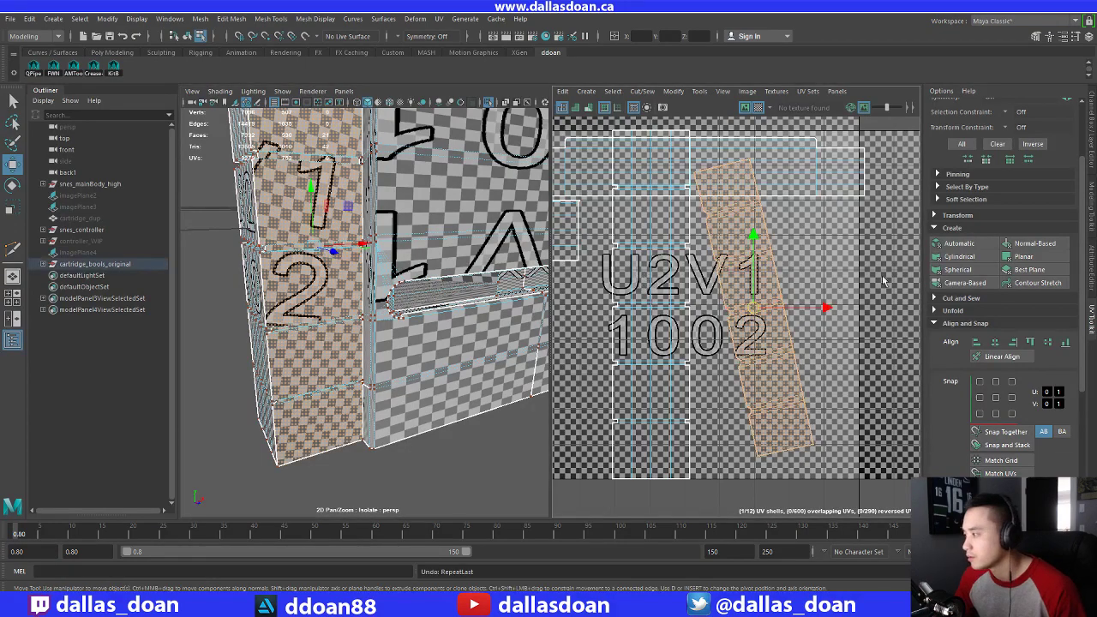
click(1027, 251)
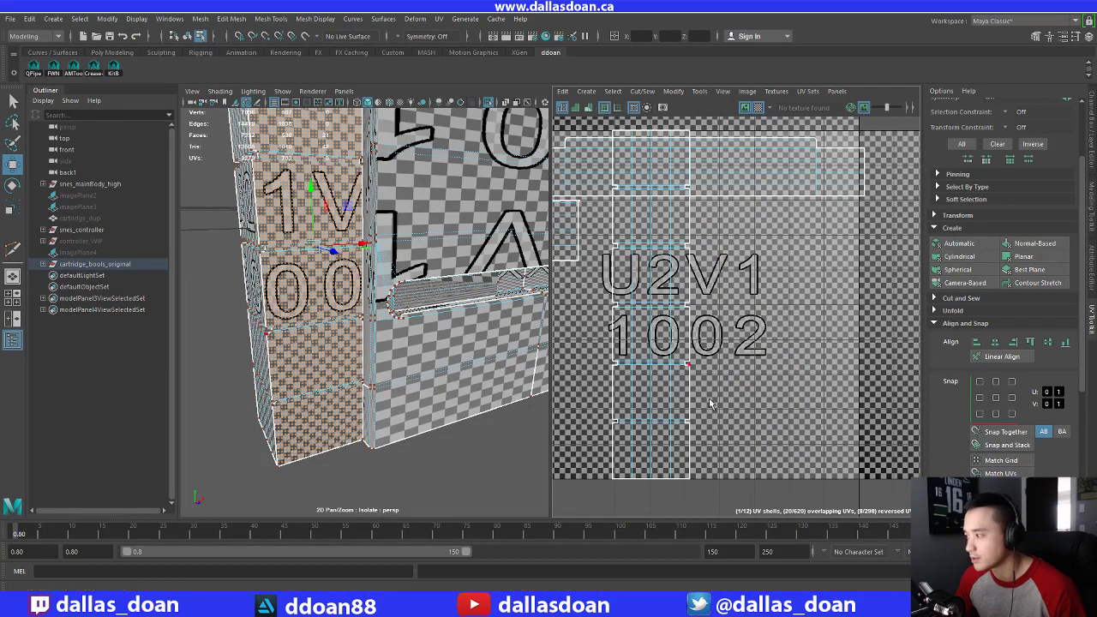
Convert the reprojected strip to UVs and move it from tile 1001 into tile 1002
alt+middle_drag(709, 403, 899, 432)
alt+right_drag(899, 433, 673, 283)
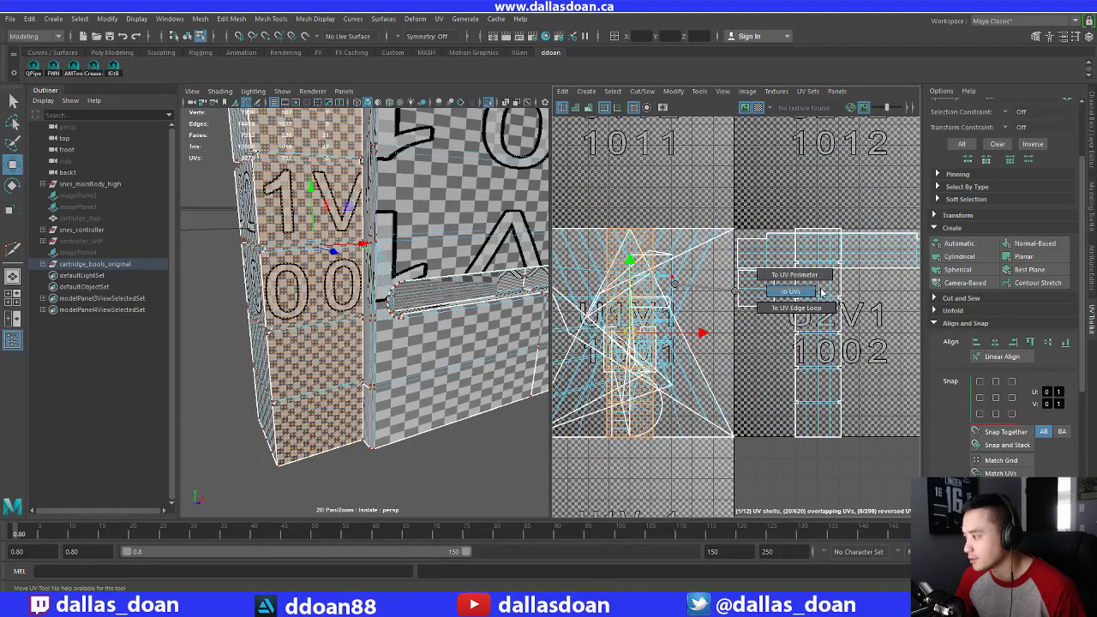
ctrl+right_drag(821, 293, 821, 293)
drag(695, 339, 1002, 341)
alt+middle_drag(869, 352, 779, 350)
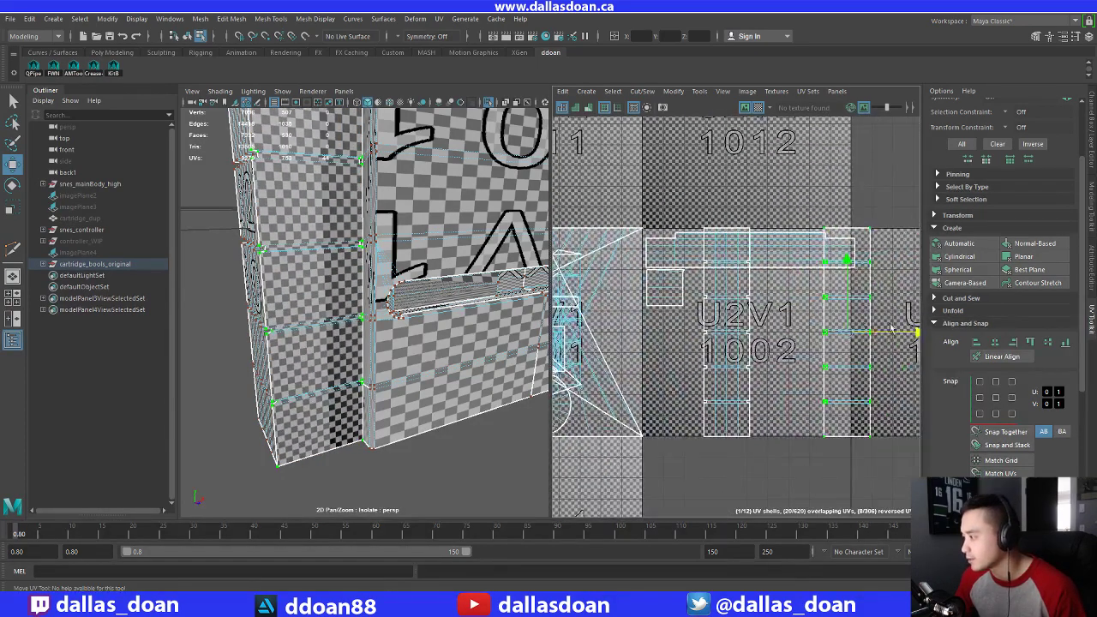
Arrange the two upright side wall shells side by side below the wide shell in tile 1002, scaled down together
drag(882, 335, 715, 333)
key(w)
alt+right_drag(714, 334, 656, 335)
alt+middle_drag(655, 336, 829, 363)
alt+right_drag(497, 304, 424, 310)
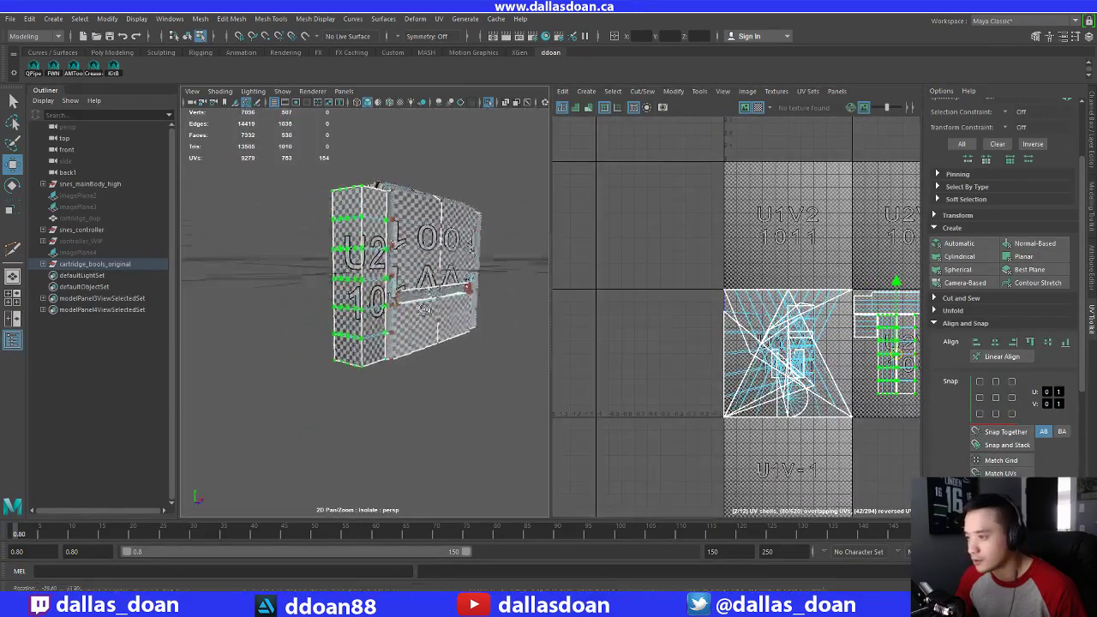
Examine the cartridge model from the front, back and sides for the next surface that needs a UV projection
alt+drag(424, 310, 522, 235)
alt+drag(368, 231, 405, 307)
alt+drag(332, 308, 422, 231)
right_drag(422, 231, 422, 261)
alt+middle_drag(368, 399, 380, 290)
alt+right_drag(380, 290, 437, 292)
alt+drag(437, 291, 394, 290)
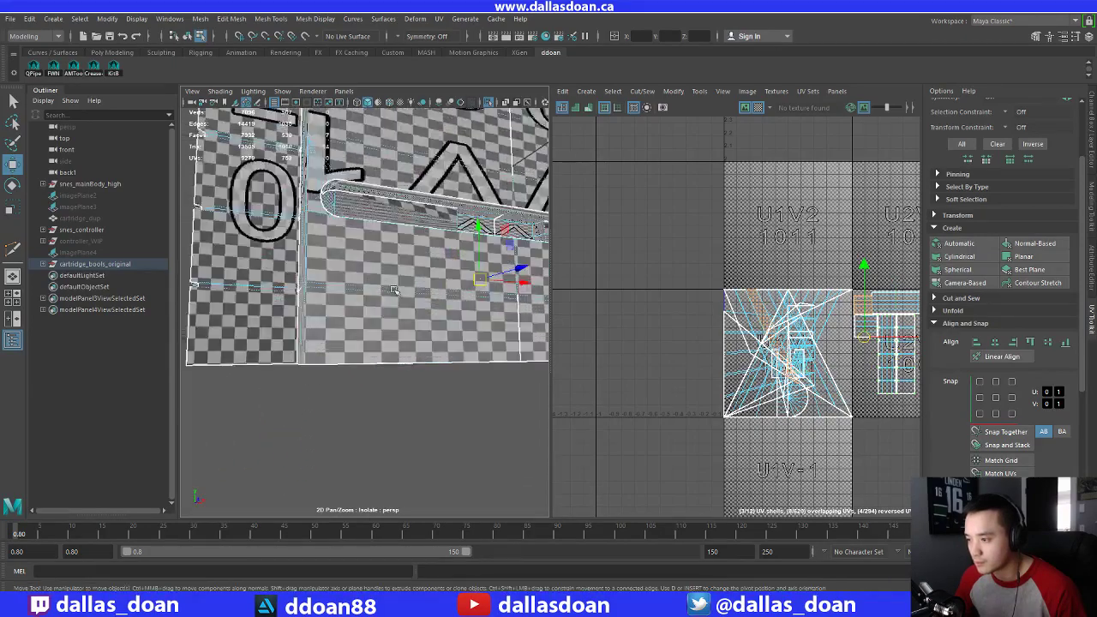
alt+right_drag(333, 322, 390, 322)
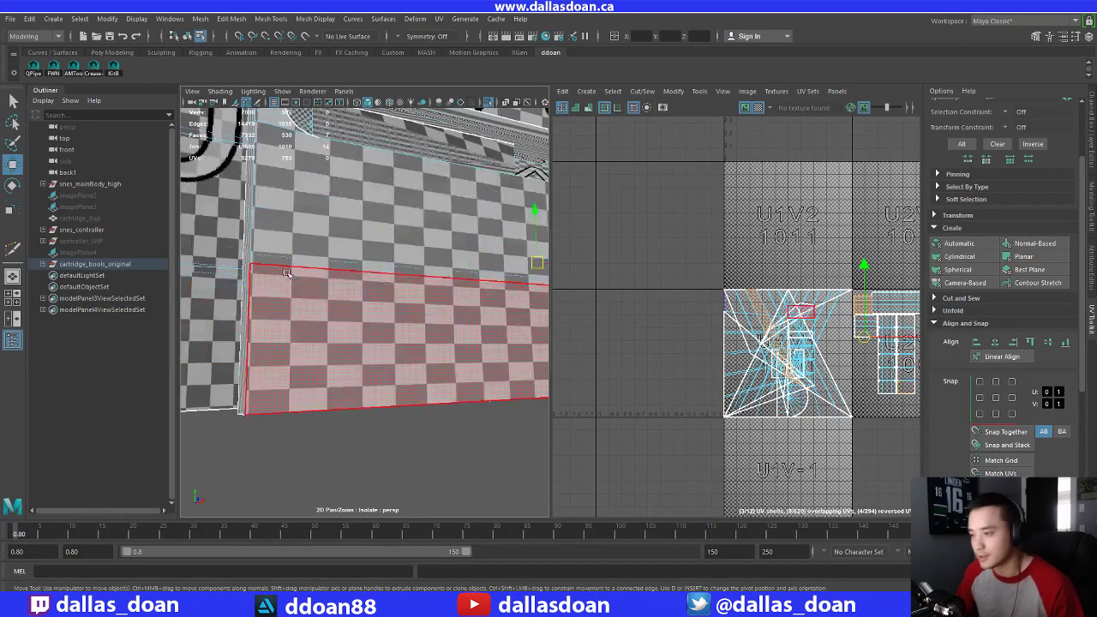
alt+drag(390, 323, 445, 319)
alt+right_drag(445, 319, 330, 321)
alt+drag(330, 322, 356, 339)
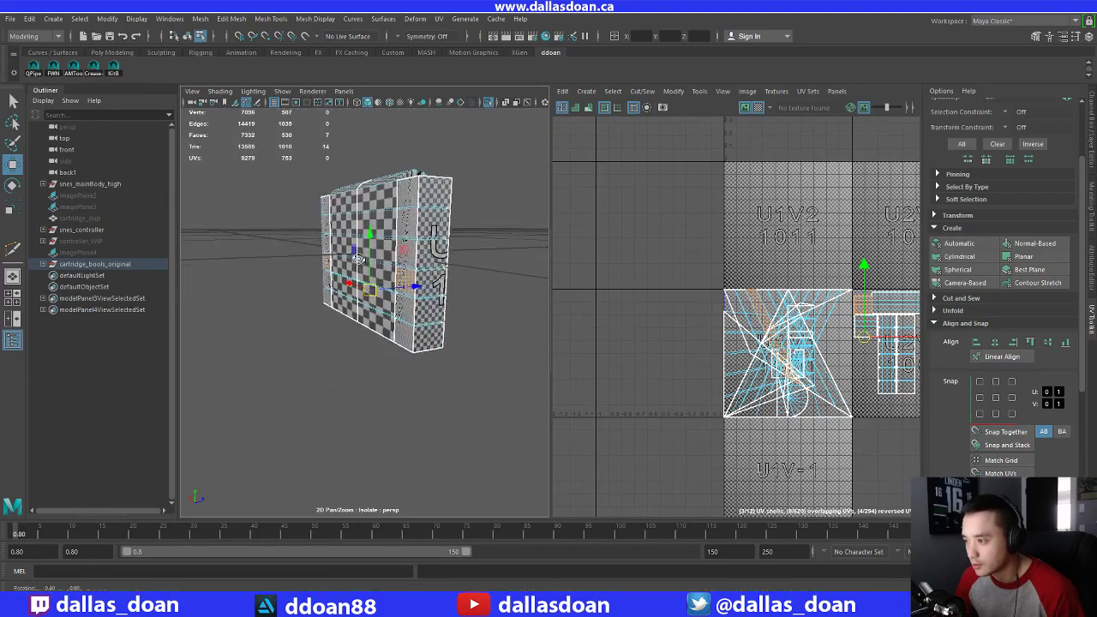
alt+right_drag(358, 259, 416, 257)
alt+drag(283, 249, 462, 261)
alt+right_drag(377, 265, 445, 273)
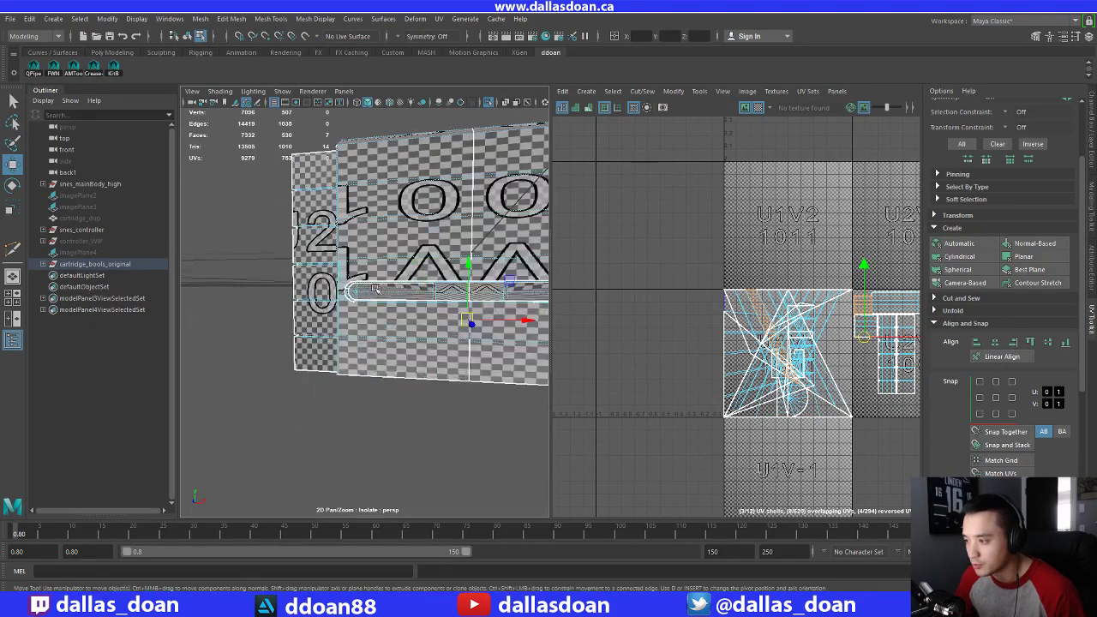
alt+drag(420, 279, 446, 279)
alt+middle_drag(445, 279, 395, 295)
alt+drag(394, 295, 313, 292)
alt+right_drag(326, 287, 394, 286)
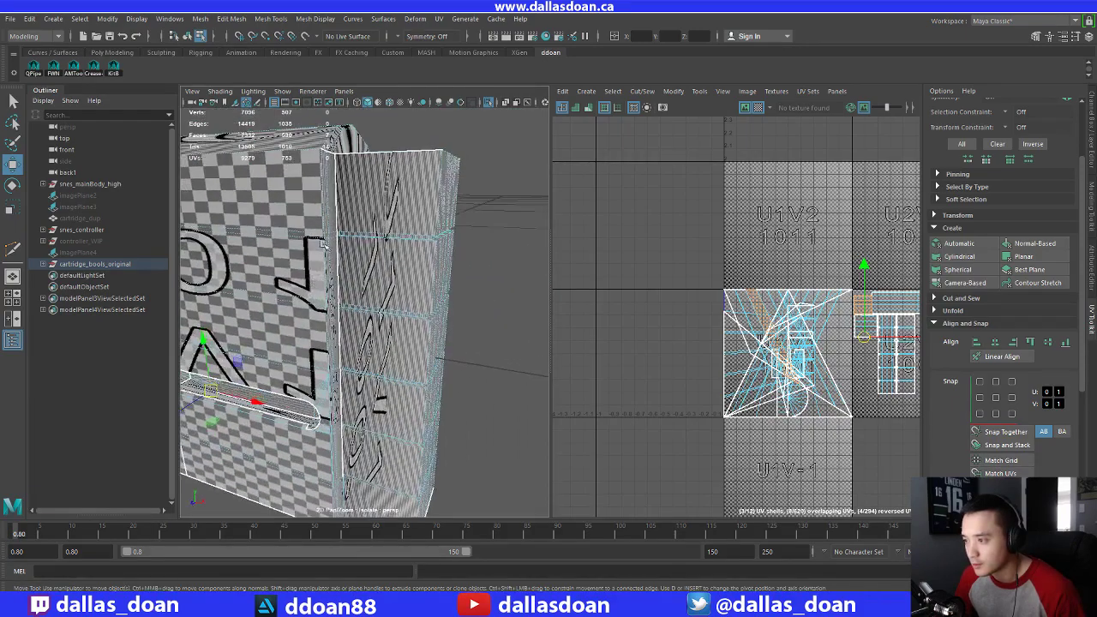
Select all faces of the stretched front strip on the opposite side wing and project them with a Normal-Based mapping
click(393, 199)
alt+drag(460, 316, 334, 377)
shift+double_click(359, 430)
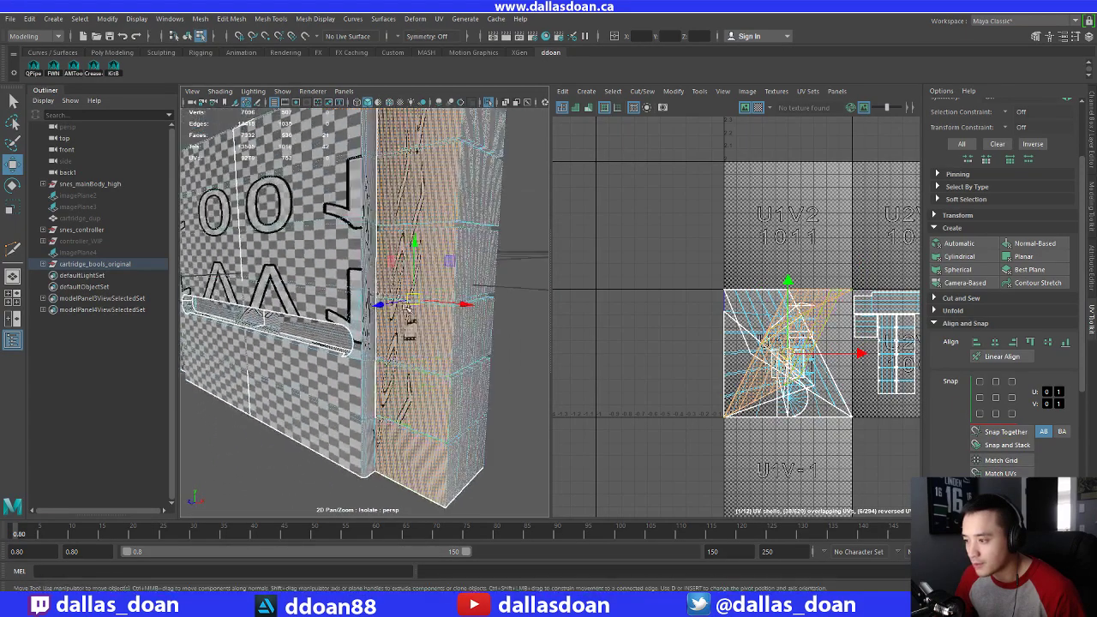
alt+right_drag(377, 360, 316, 351)
alt+drag(351, 343, 420, 319)
alt+right_drag(420, 318, 385, 322)
alt+drag(446, 321, 407, 325)
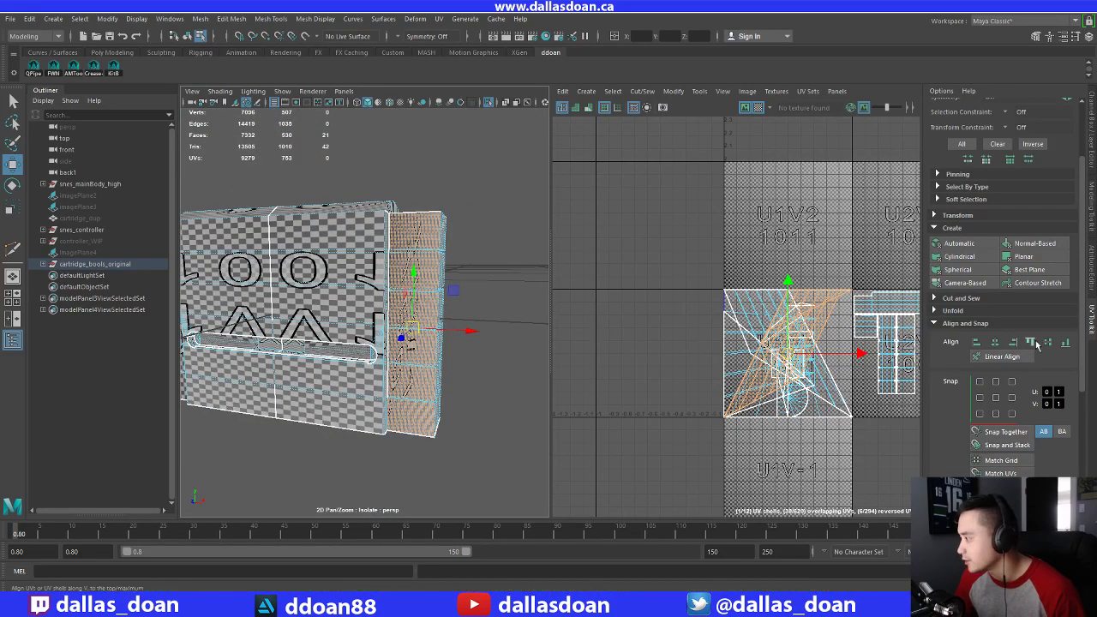
click(1025, 245)
alt+drag(497, 291, 415, 240)
click(360, 194)
alt+drag(359, 195, 403, 221)
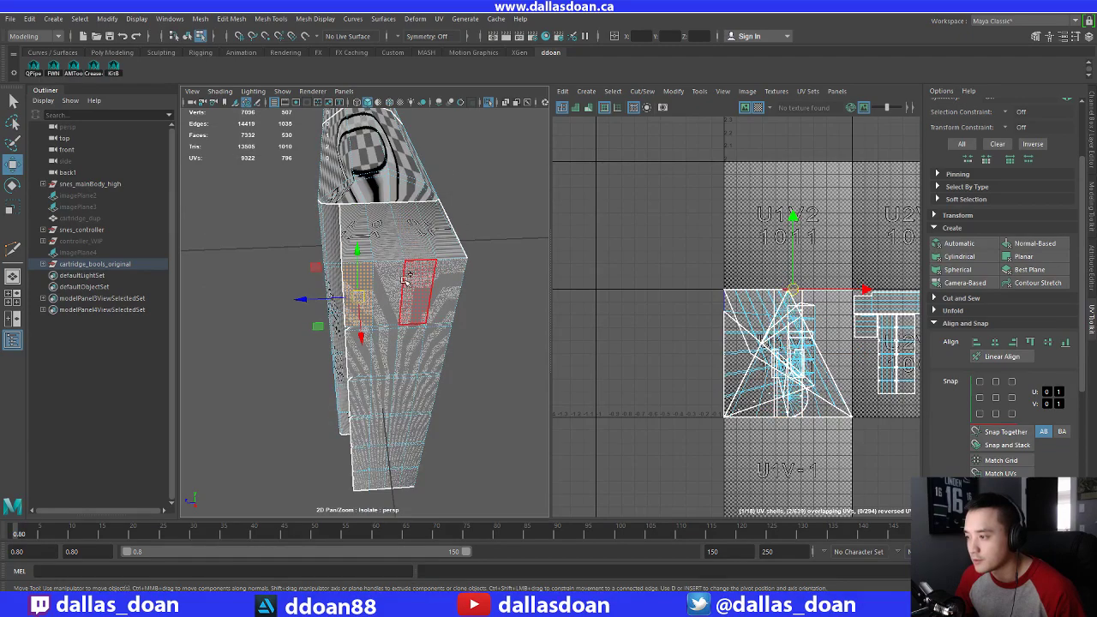
alt+drag(440, 278, 496, 211)
click(502, 208)
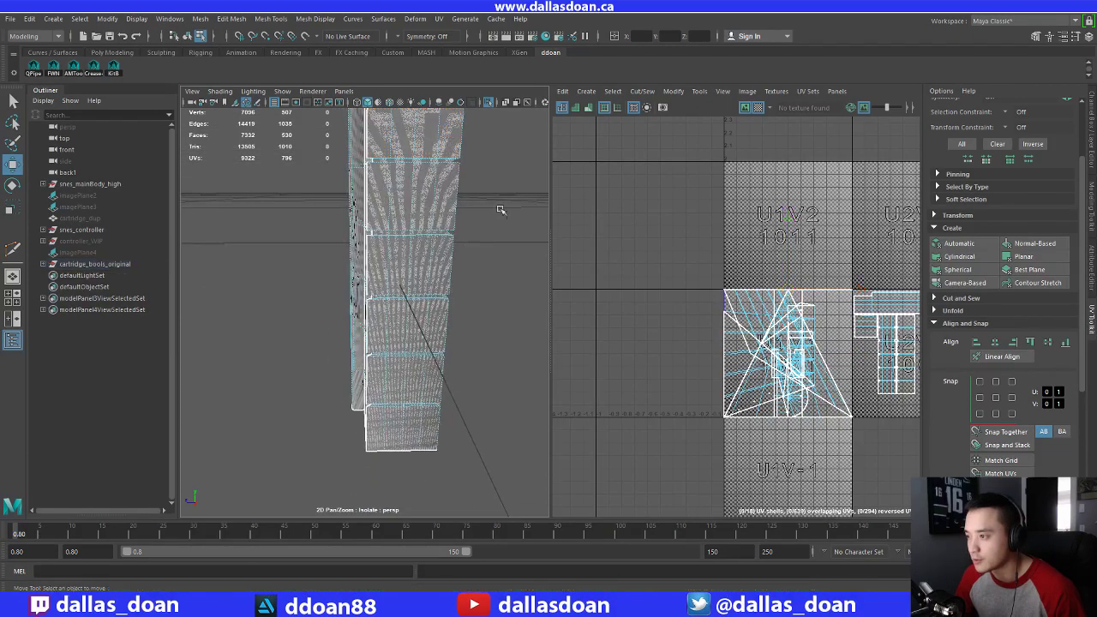
Select every face column of the opposite outer side wall and project the faces with a Normal-Based mapping
drag(426, 210, 398, 180)
click(373, 141)
alt+drag(373, 141, 464, 295)
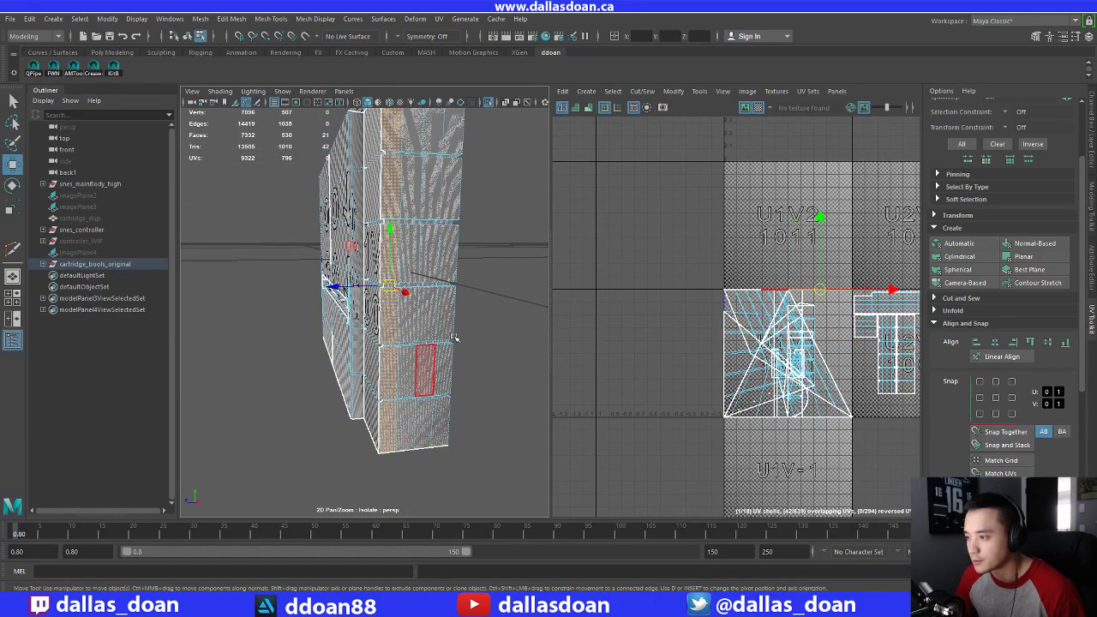
alt+drag(454, 338, 425, 156)
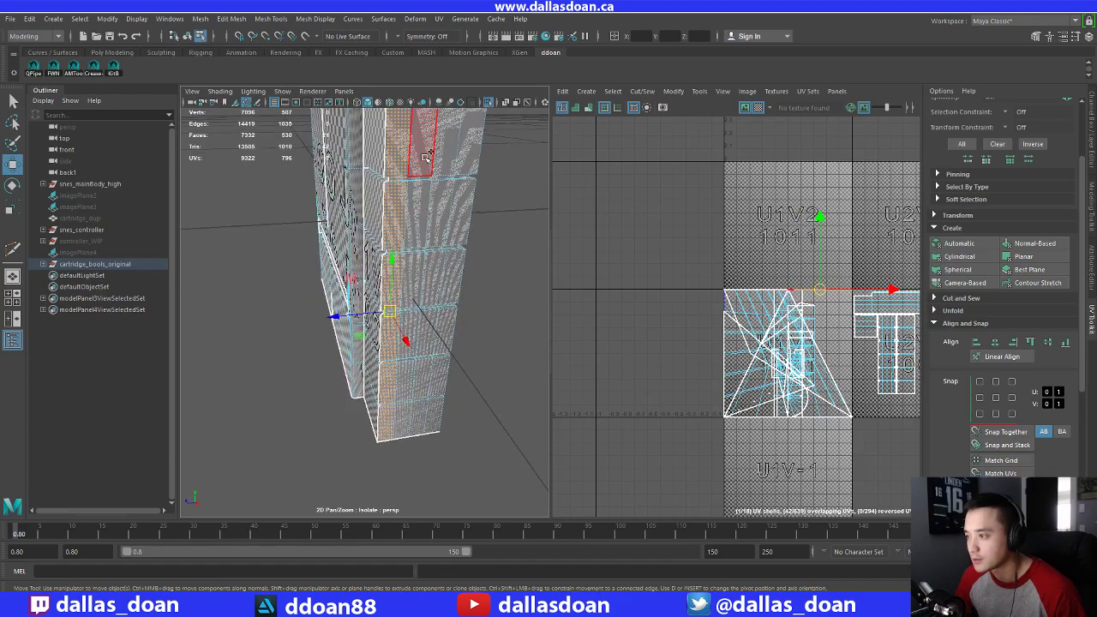
shift+double_click(408, 415)
alt+drag(408, 415, 462, 291)
shift+click(424, 225)
alt+drag(423, 226, 409, 433)
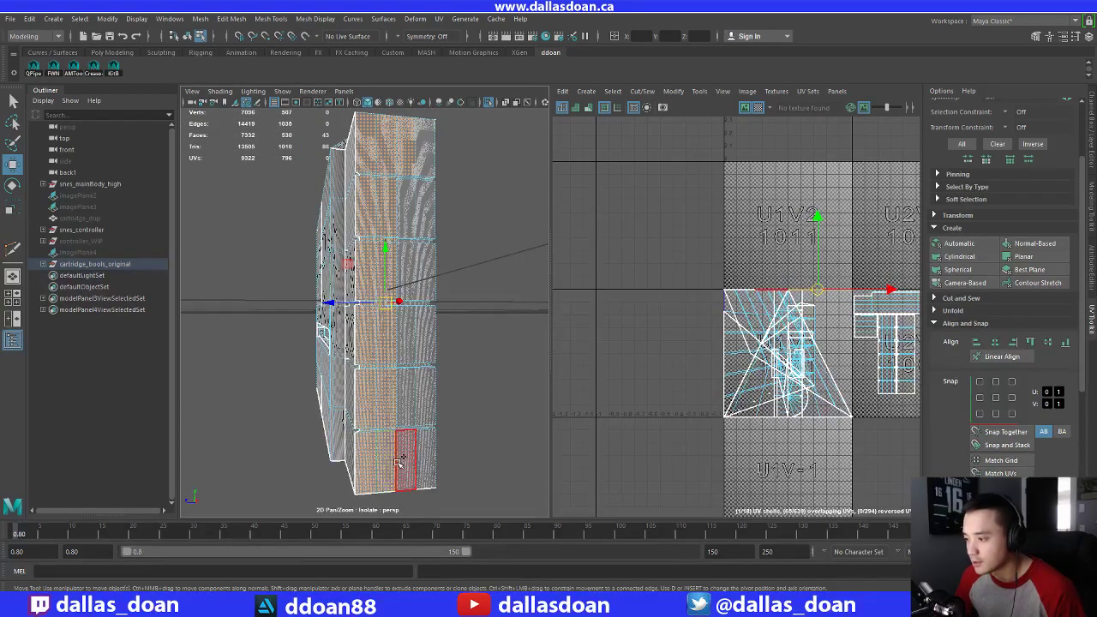
alt+drag(486, 342, 477, 272)
alt+drag(437, 227, 477, 243)
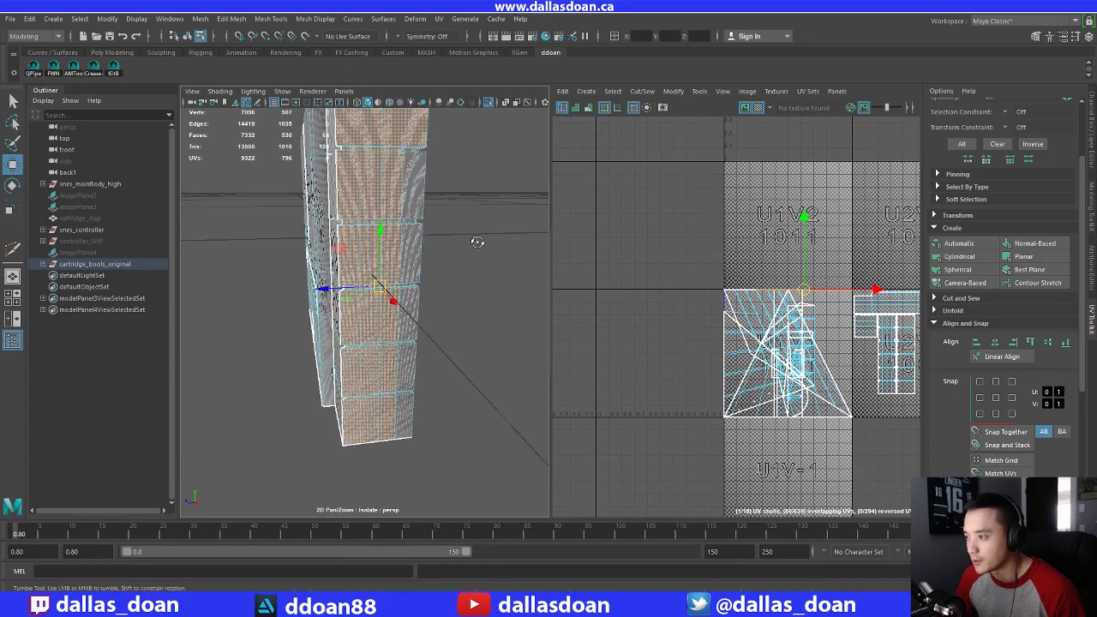
shift+double_click(412, 417)
alt+drag(466, 312, 478, 305)
key(g)
key(ctrl+z)
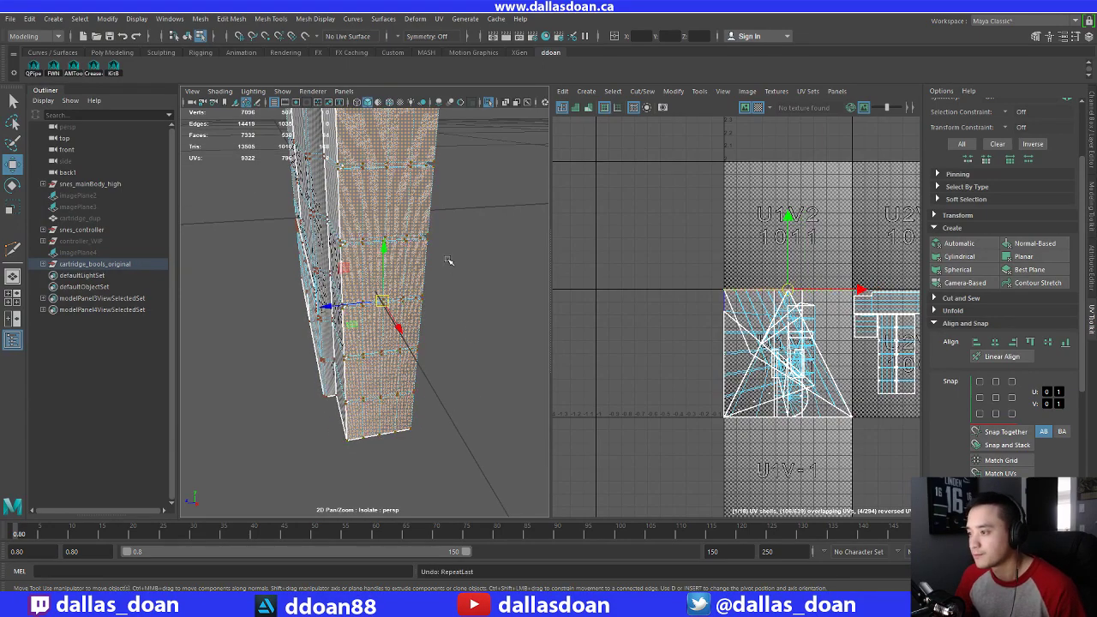
click(1045, 245)
alt+right_drag(608, 253, 593, 250)
alt+middle_drag(593, 251, 514, 225)
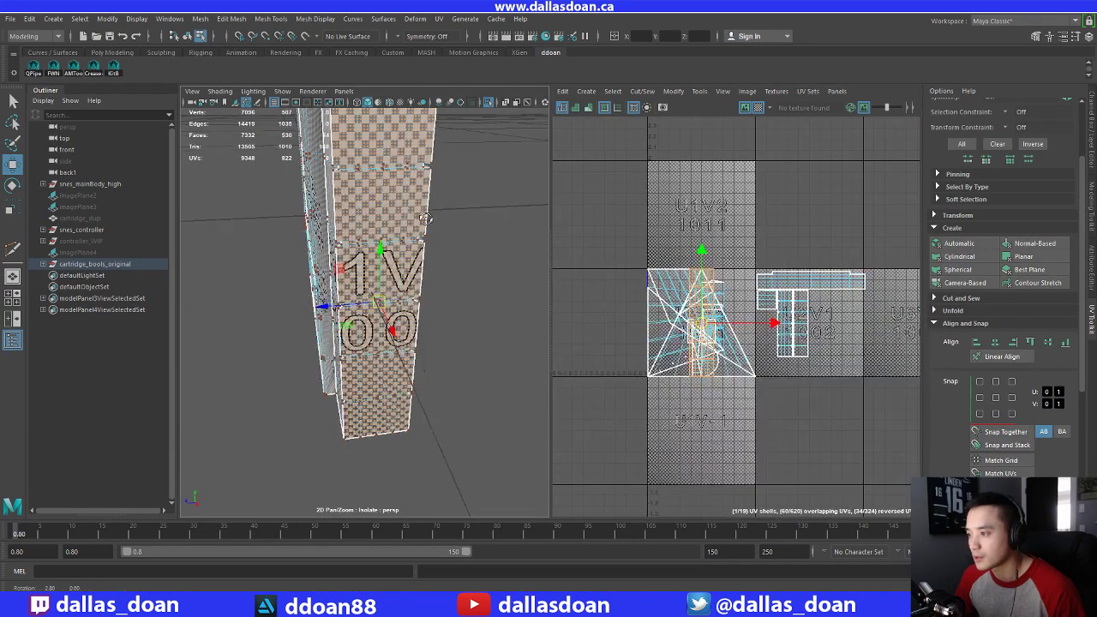
Convert the outer side wall faces to UVs and move their shell from tile 1001 into tile 1002
alt+drag(429, 249, 360, 227)
alt+right_drag(360, 227, 323, 215)
alt+drag(323, 215, 377, 231)
alt+right_drag(377, 232, 397, 233)
scroll(716, 294, up, 2)
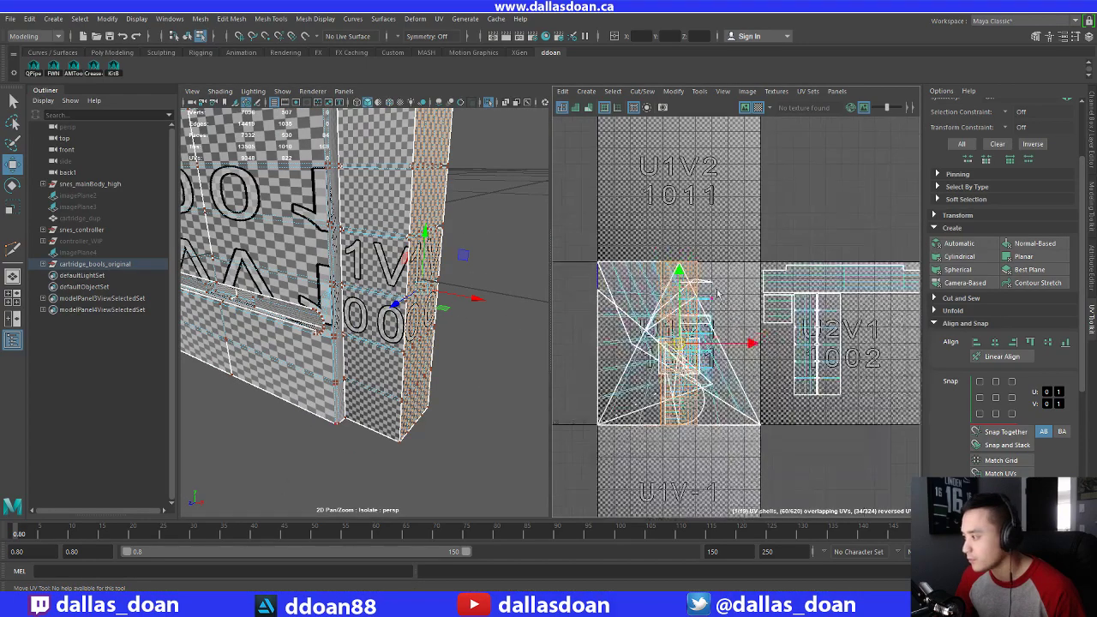
right_drag(701, 273, 789, 271)
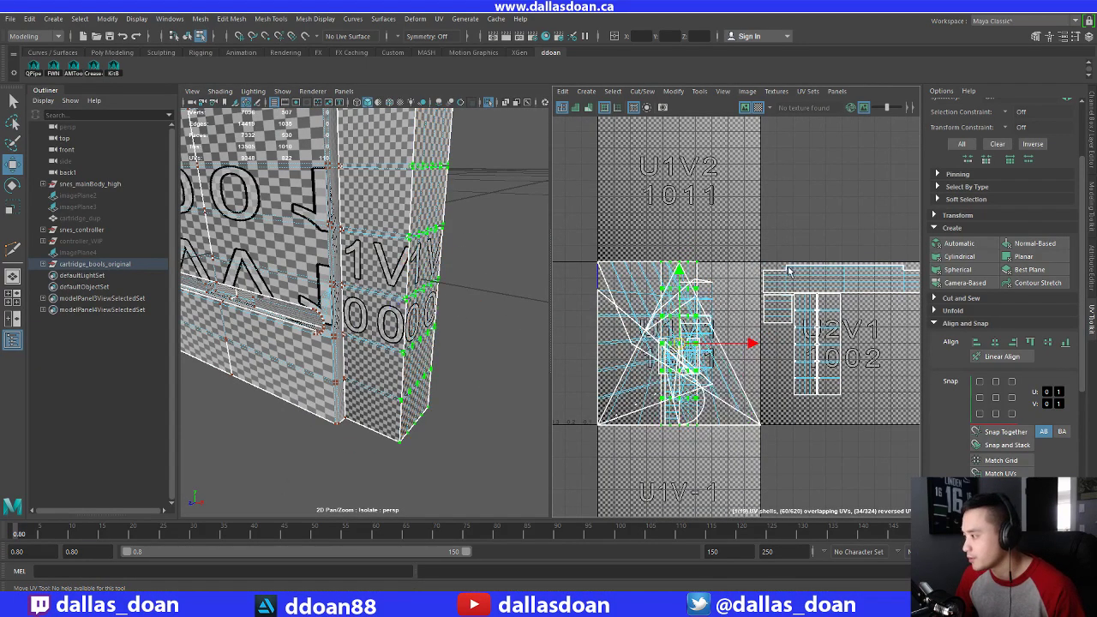
drag(681, 344, 848, 343)
alt+middle_drag(848, 343, 704, 302)
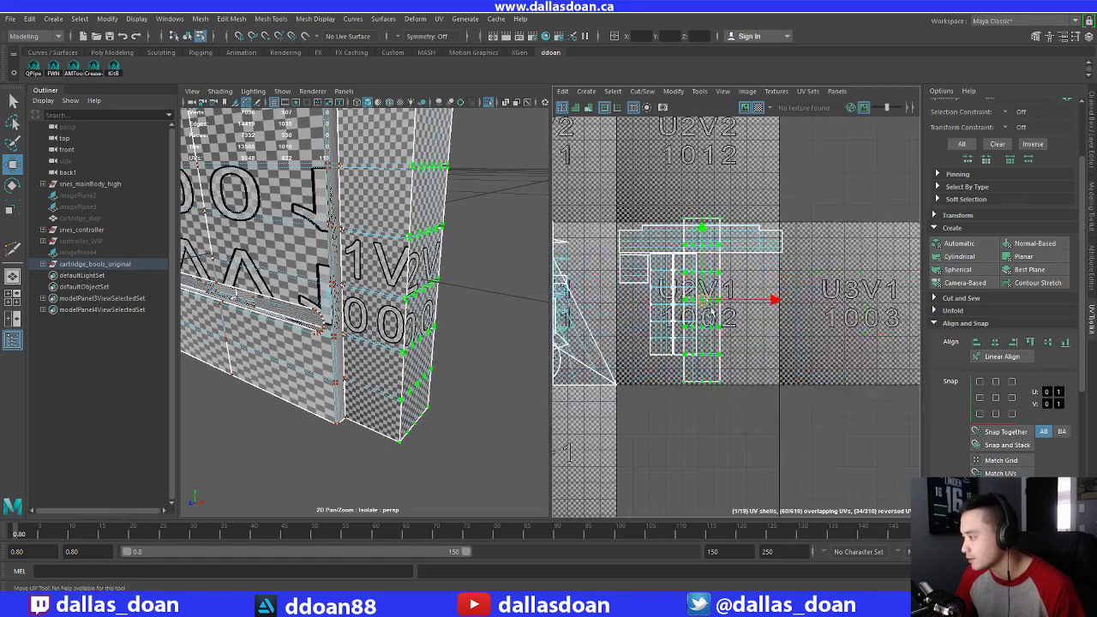
drag(704, 302, 724, 304)
alt+middle_drag(723, 303, 829, 297)
alt+drag(414, 246, 428, 250)
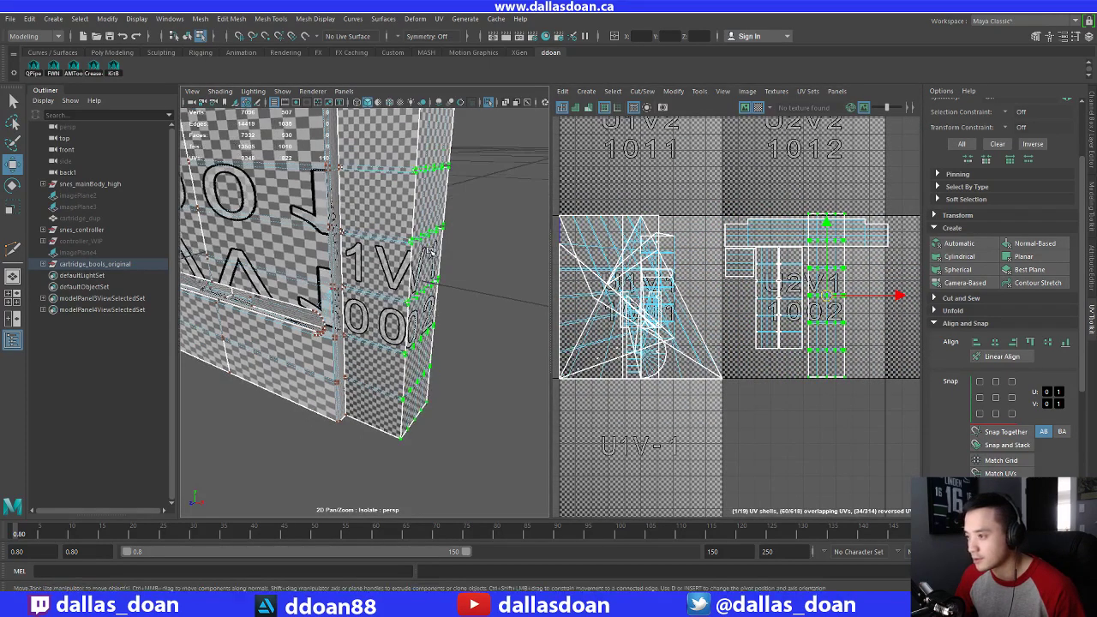
Select the front strip faces beside the outer wall, convert them to UVs and move their shell into tile 1002
right_drag(375, 197, 375, 228)
click(377, 205)
shift+double_click(377, 266)
right_drag(724, 265, 744, 268)
drag(642, 296, 848, 296)
alt+middle_drag(848, 296, 730, 293)
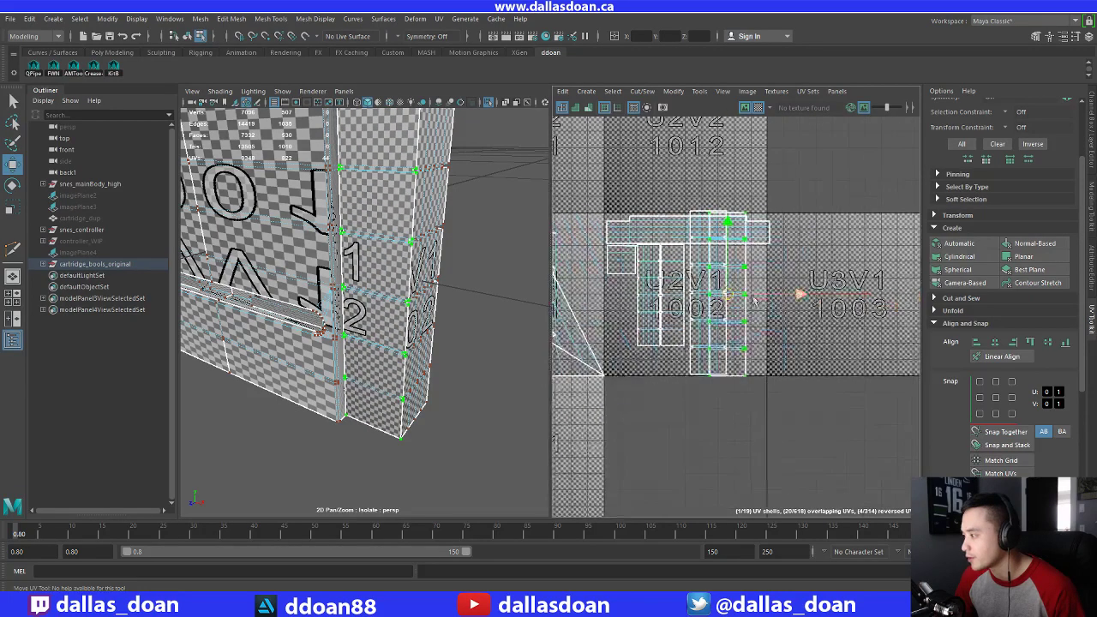
drag(729, 293, 742, 287)
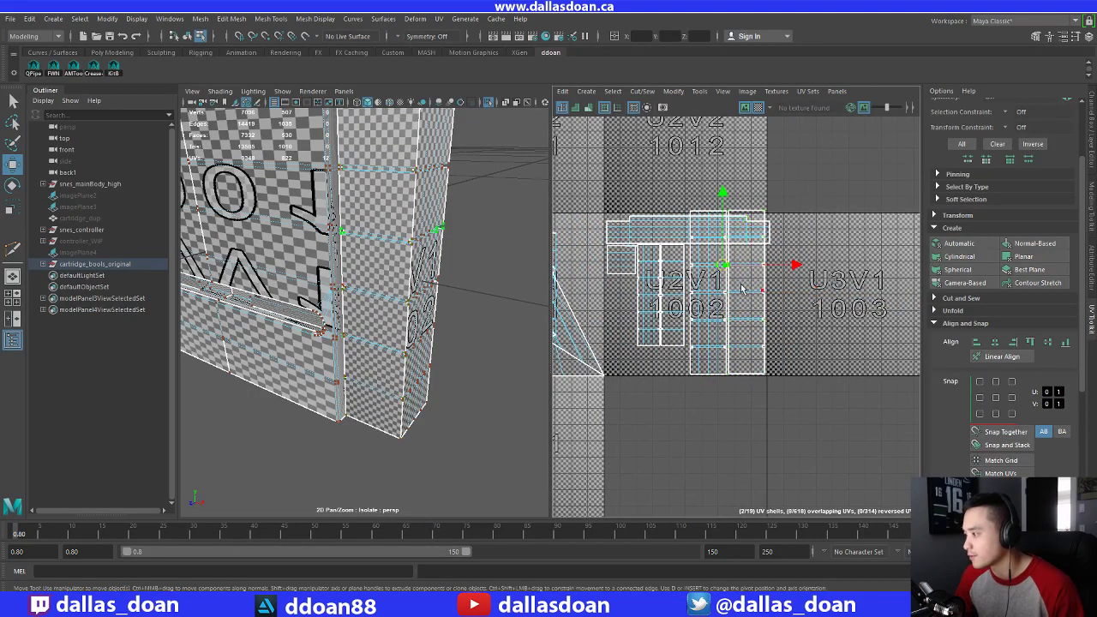
Scale down the two new upright shells together and line them up beside the other two strips in tile 1002
ctrl+right_drag(743, 287, 747, 294)
key(r)
drag(726, 293, 697, 295)
key(w)
scroll(718, 300, up, 3)
key(r)
key(w)
click(653, 450)
scroll(609, 410, down, 3)
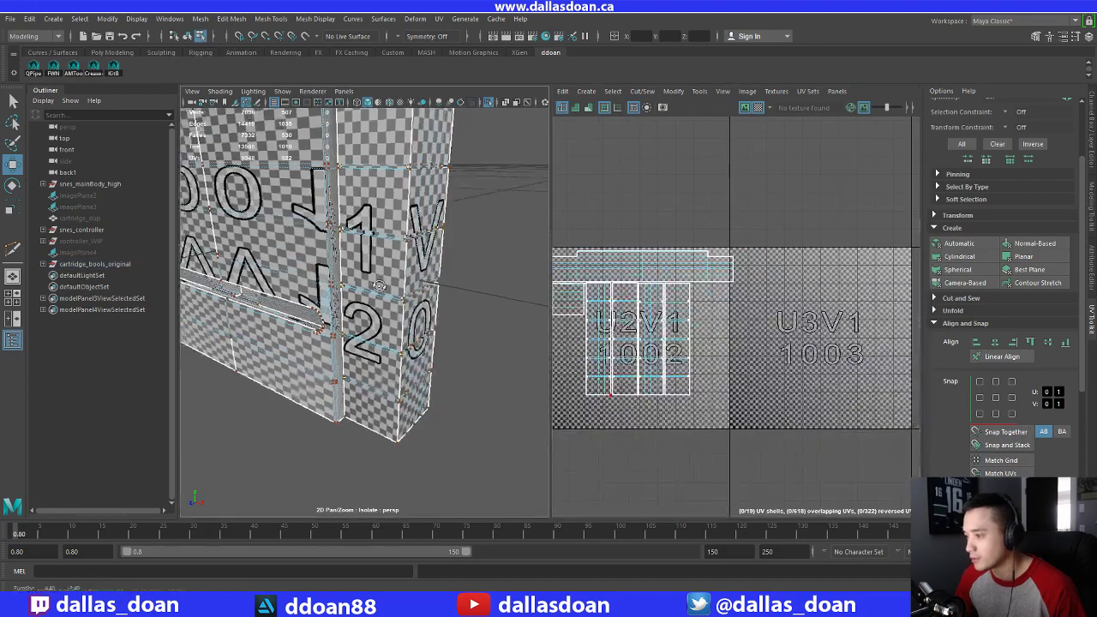
Select the end cap faces of the side wing and their face loop, project them with a Normal-Based mapping and convert them to UVs
alt+drag(322, 300, 291, 273)
scroll(291, 272, down, 5)
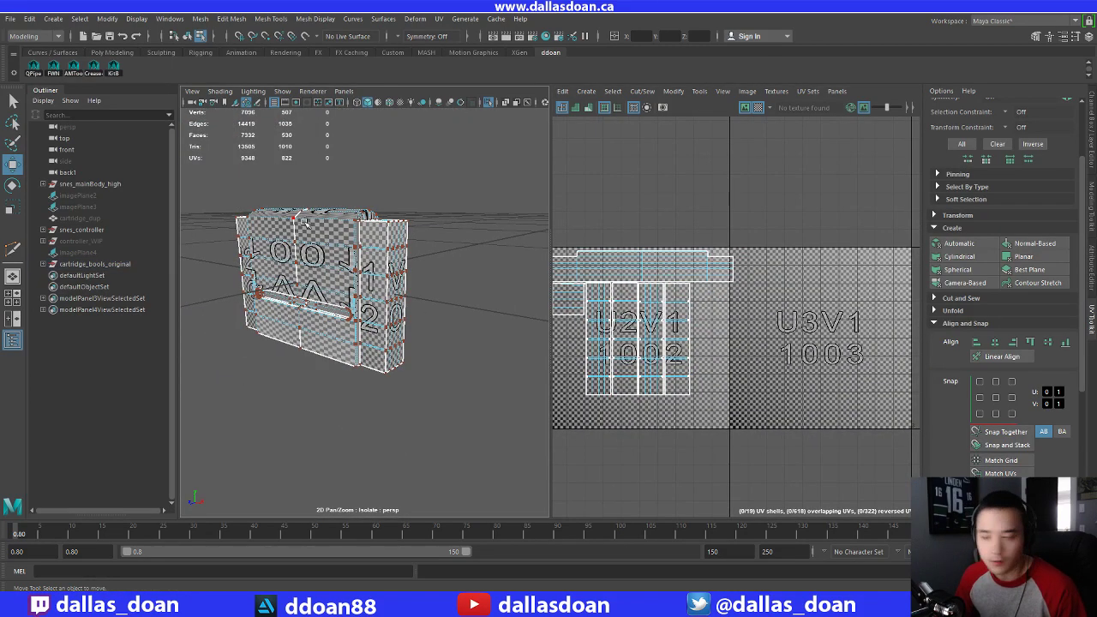
alt+right_drag(304, 222, 454, 287)
alt+drag(454, 287, 368, 255)
alt+right_drag(369, 255, 335, 243)
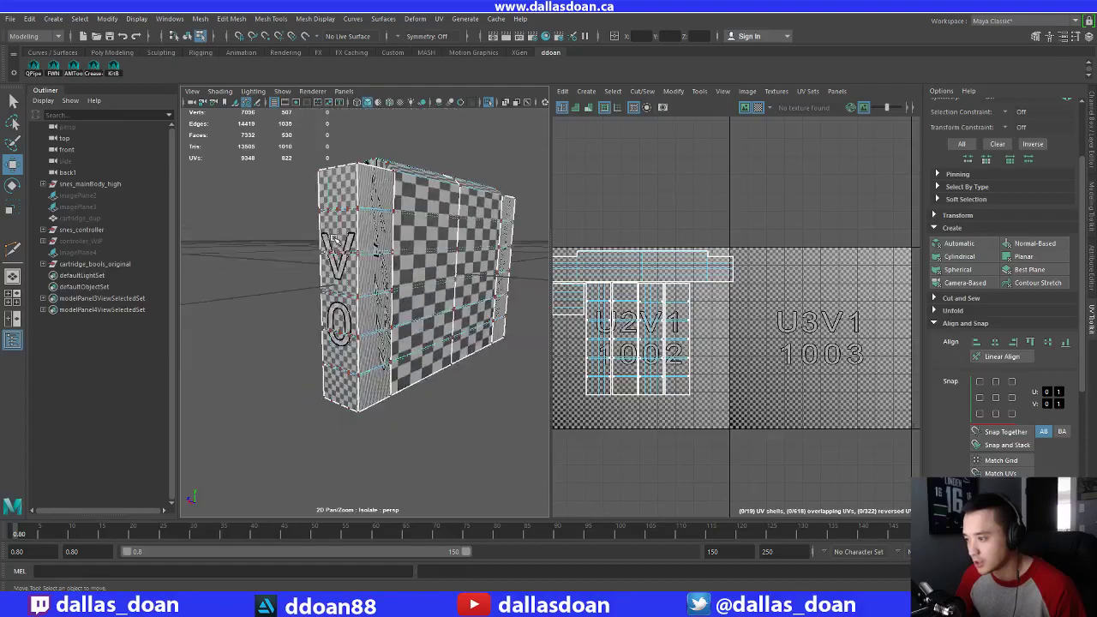
alt+drag(334, 239, 421, 299)
right_click(352, 230)
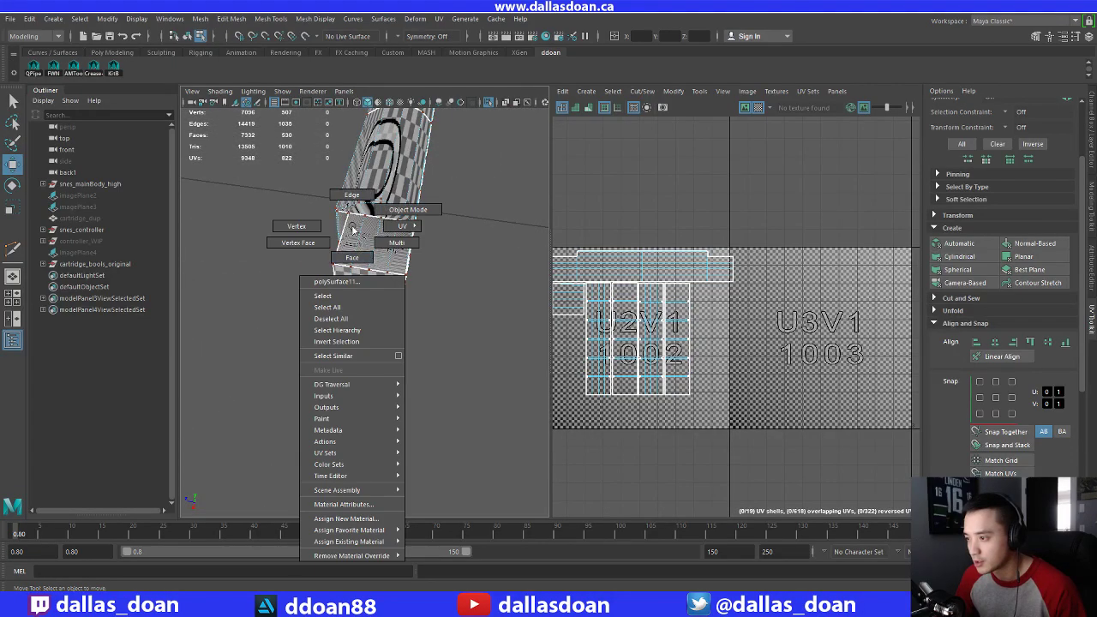
right_drag(352, 229, 352, 257)
double_click(352, 244)
alt+drag(352, 244, 376, 250)
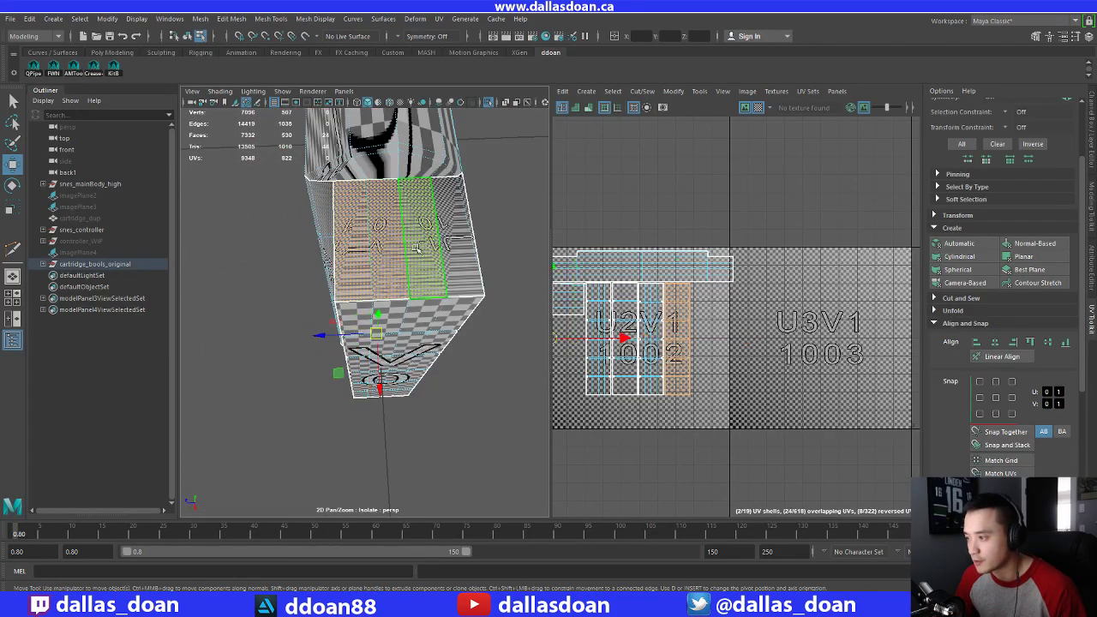
shift+click(469, 212)
alt+drag(463, 176, 478, 150)
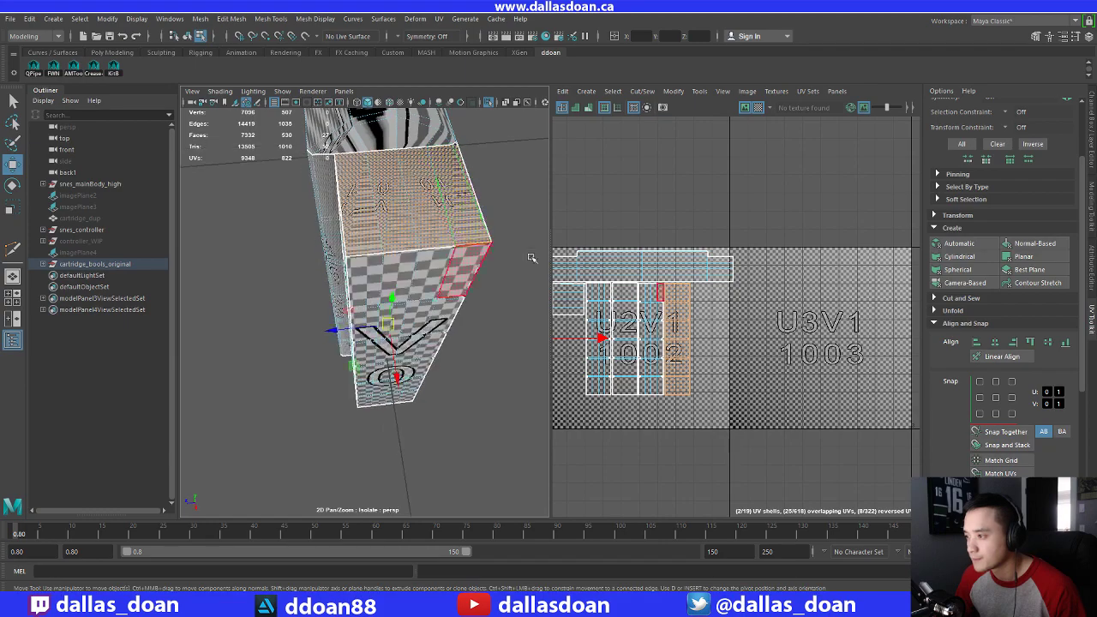
click(1056, 246)
alt+middle_drag(728, 276, 761, 289)
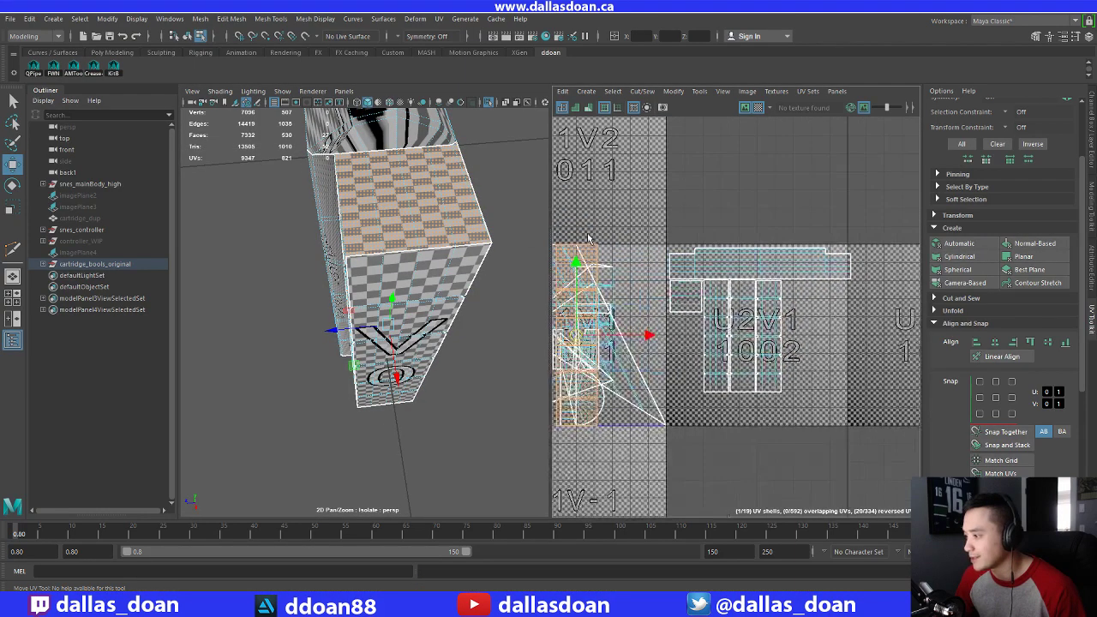
ctrl+right_drag(589, 239, 686, 236)
alt+middle_drag(620, 263, 700, 262)
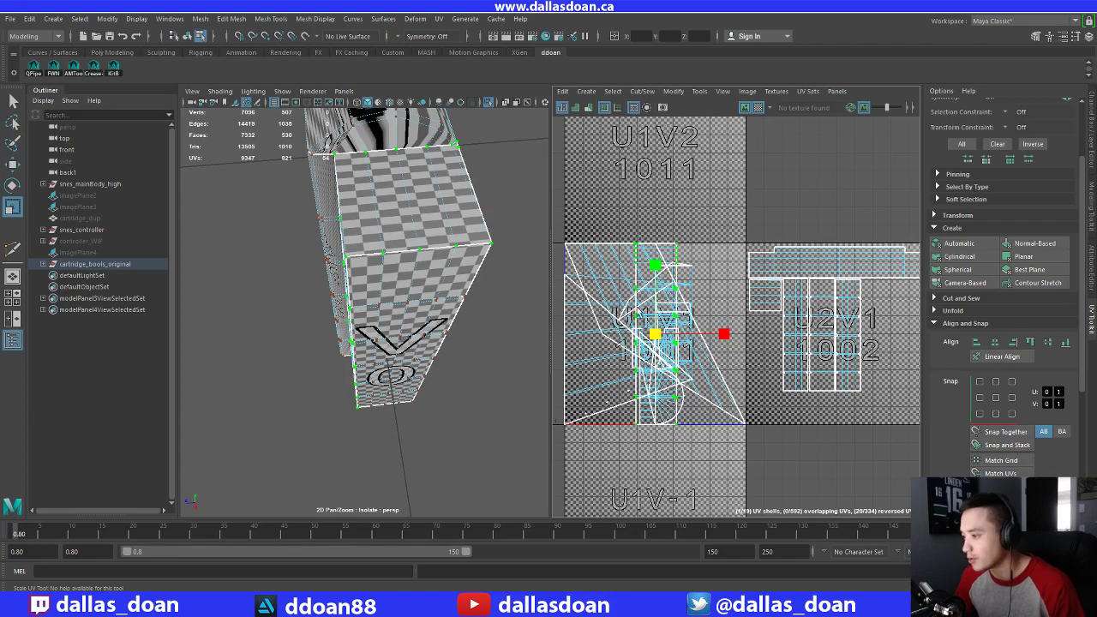
Select only the top end faces of the side wing, project them with a Normal-Based mapping and convert them to UVs
ctrl+right_drag(438, 210, 444, 257)
alt+drag(444, 257, 505, 167)
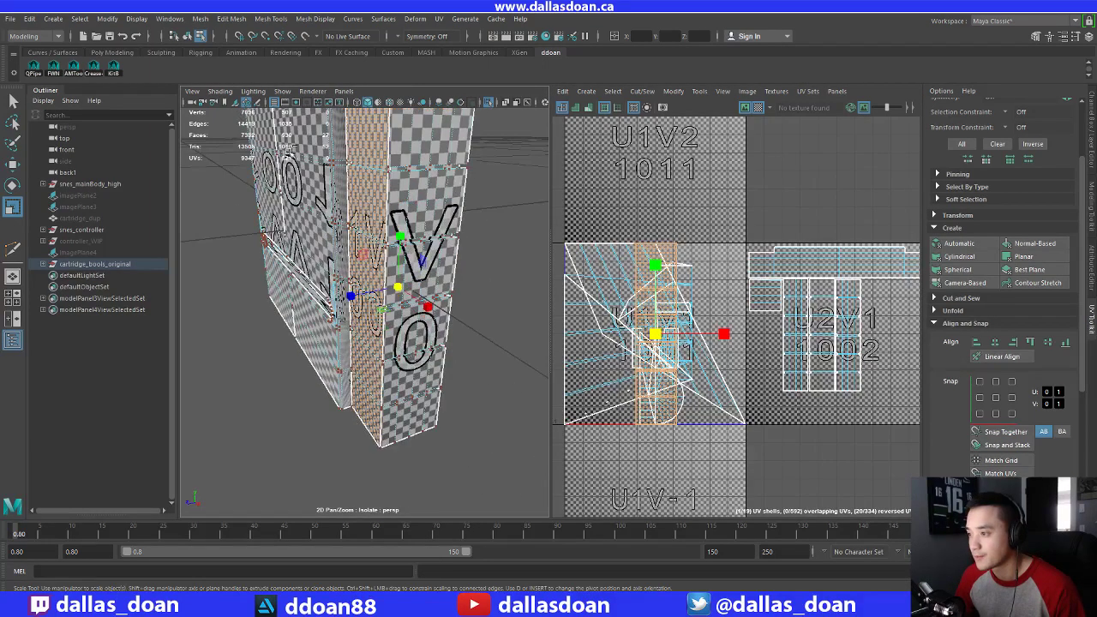
scroll(315, 350, down, 3)
right_drag(322, 201, 323, 229)
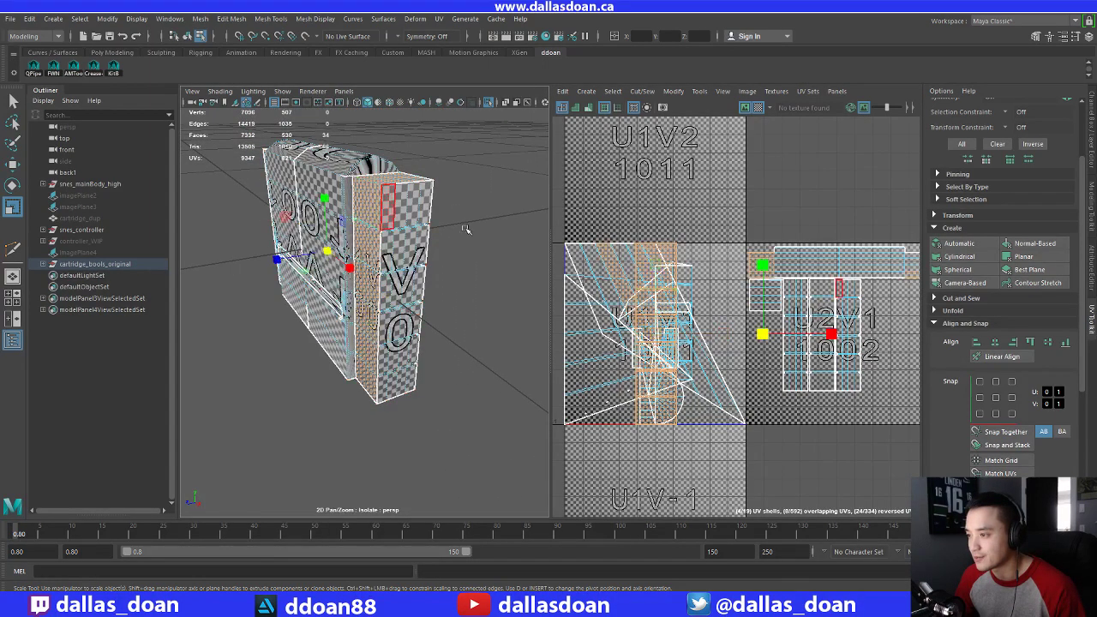
click(476, 241)
scroll(477, 244, up, 3)
alt+drag(455, 259, 446, 309)
click(396, 174)
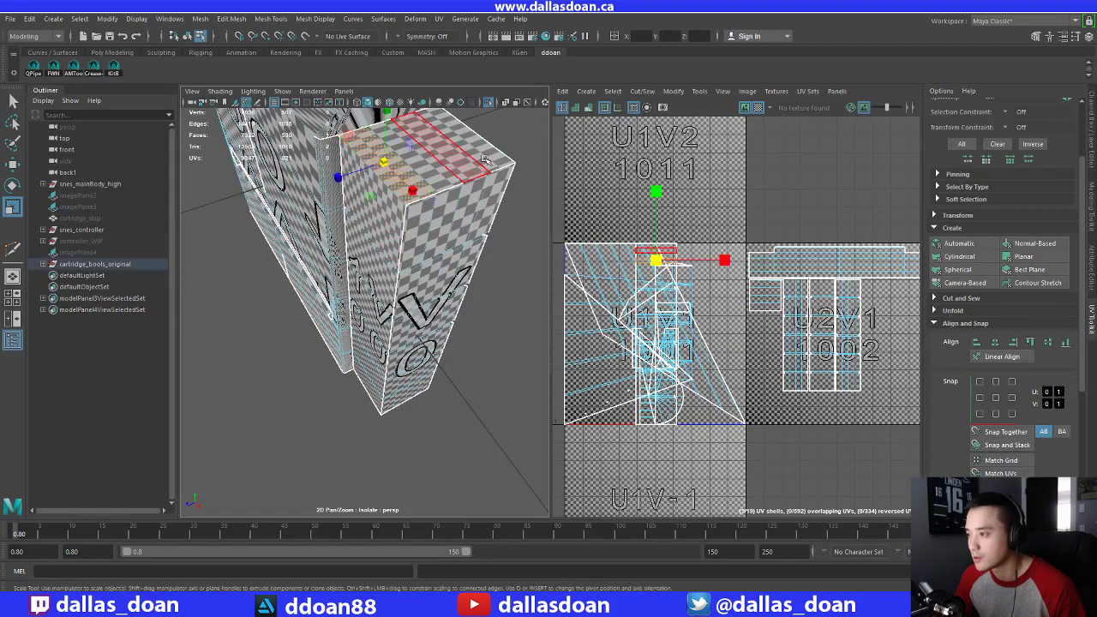
shift+double_click(495, 151)
alt+drag(526, 178, 484, 180)
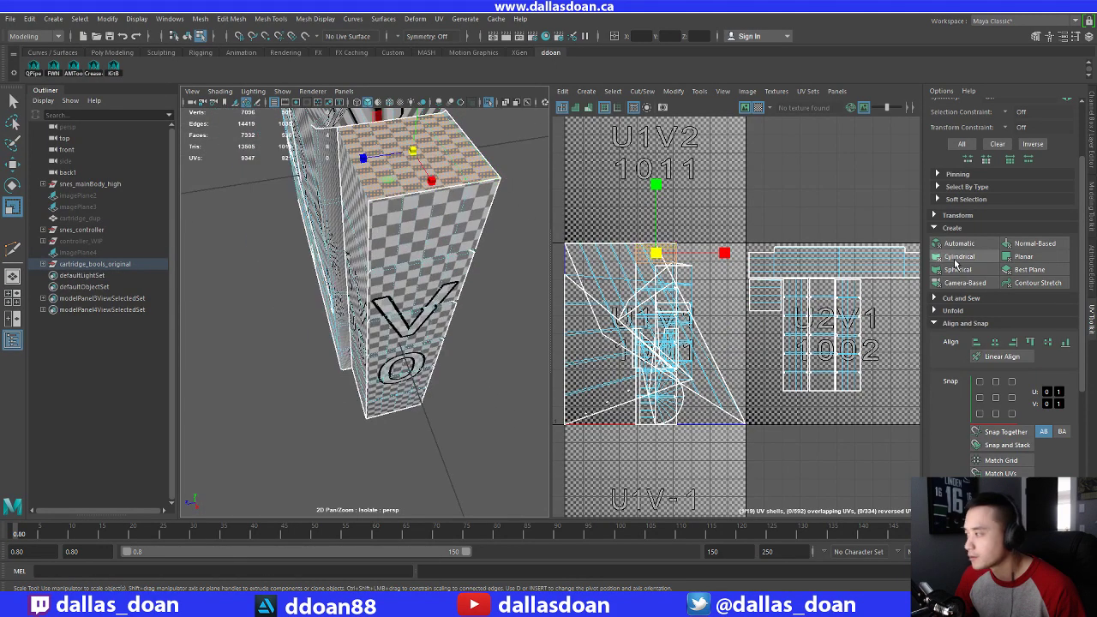
click(1053, 244)
ctrl+right_drag(676, 257, 836, 266)
Move the wing's top end shell out of tile 1001 to the border between tiles 1002 and 1003
alt+middle_drag(836, 266, 661, 257)
scroll(668, 300, down, 4)
key(w)
drag(573, 323, 718, 335)
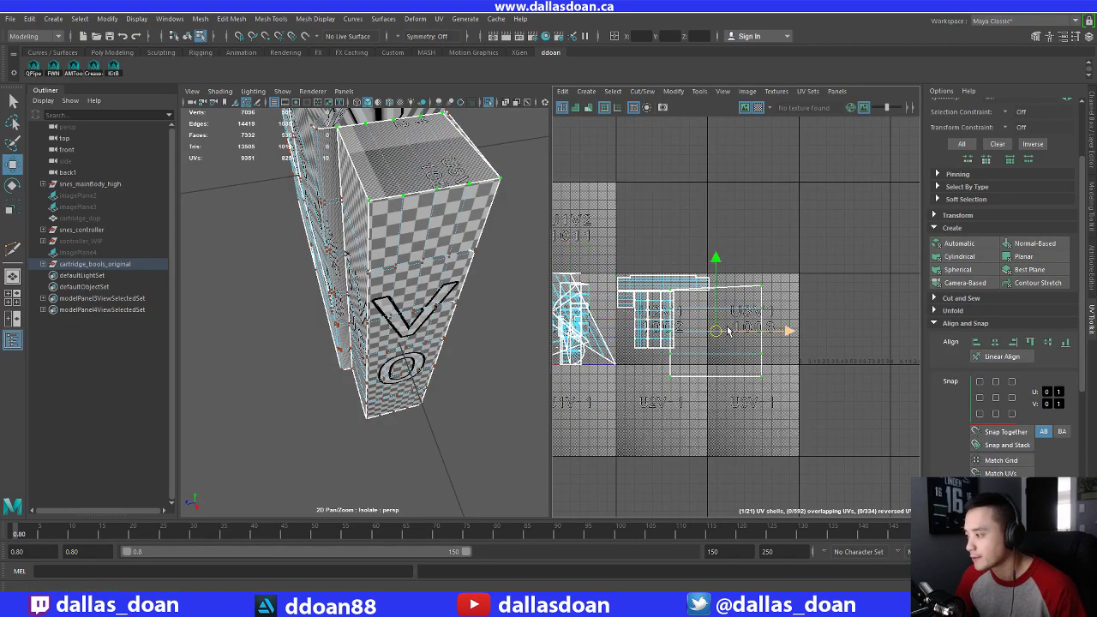
scroll(721, 333, up, 4)
alt+middle_drag(721, 333, 767, 339)
Sew the narrow corner piece beside the cartridge body onto the wing's top end shell and select the joined shell
key(f)
alt+drag(440, 246, 480, 360)
alt+middle_drag(480, 360, 424, 288)
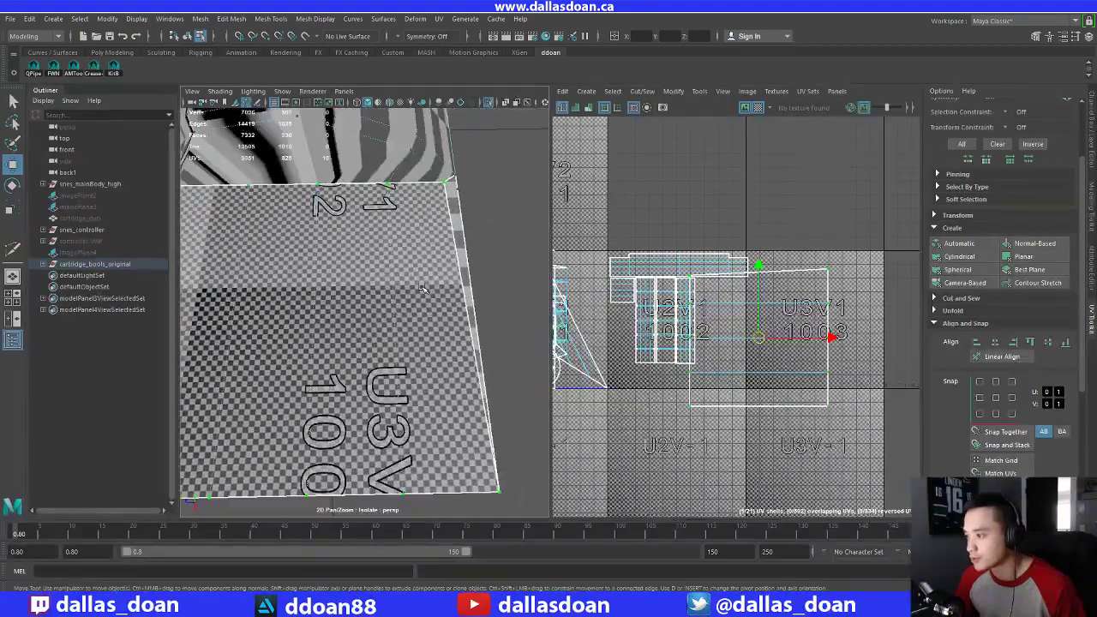
right_drag(427, 226, 429, 206)
click(445, 216)
shift+right_drag(761, 264, 759, 235)
right_drag(831, 282, 867, 285)
drag(855, 284, 802, 338)
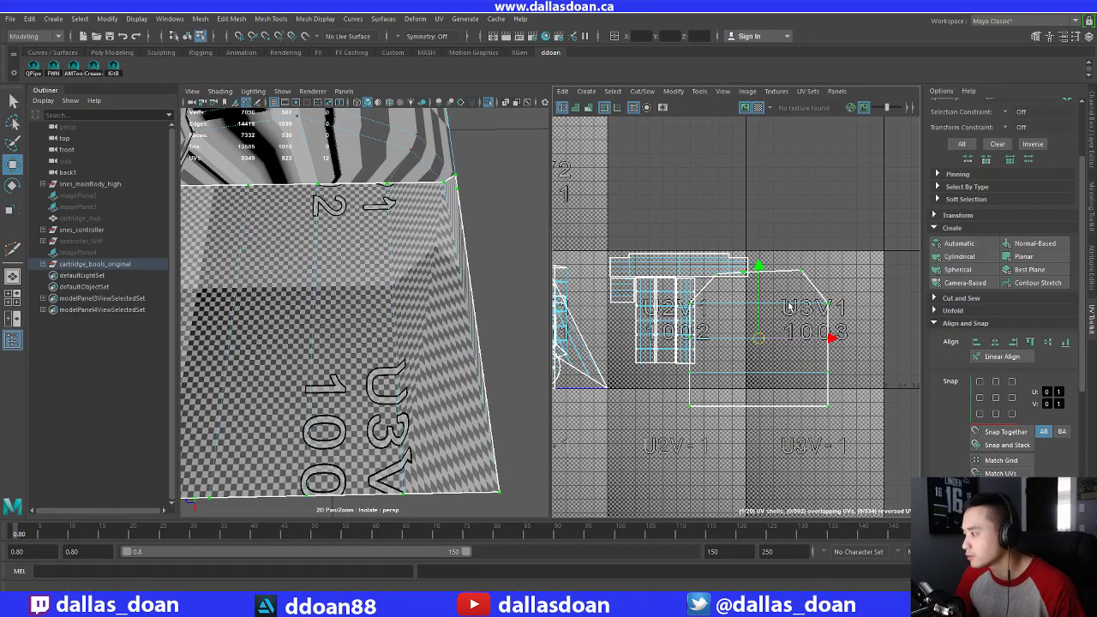
Project the joined top end shell again with a Normal-Based mapping
click(1028, 246)
scroll(734, 286, down, 3)
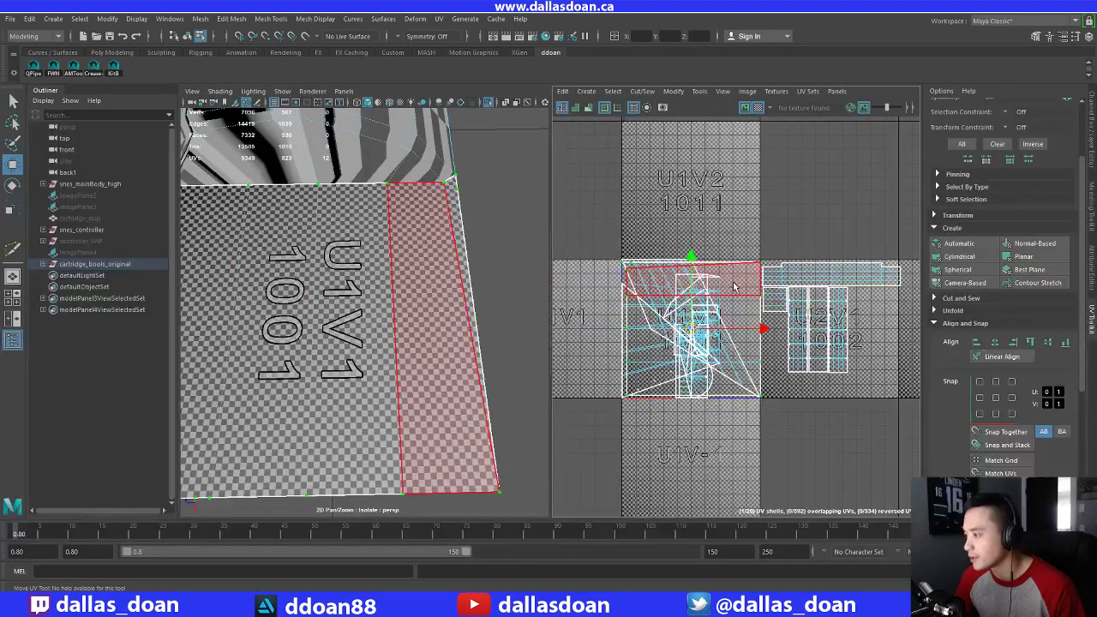
scroll(426, 290, down, 10)
scroll(434, 290, up, 5)
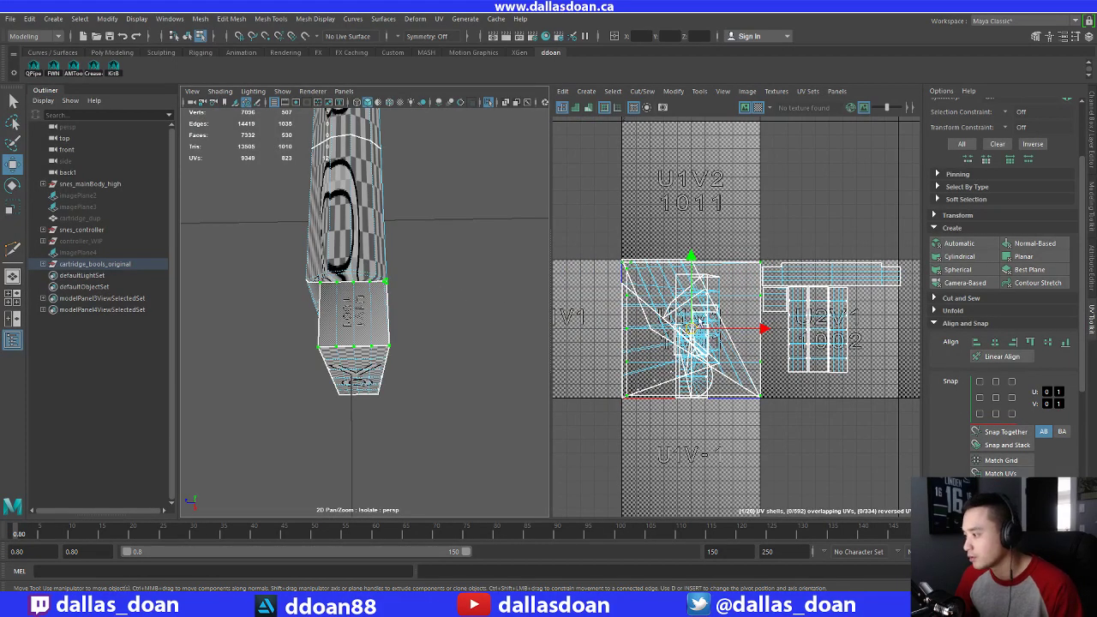
Scale down the wing's top end shell and place it beside the upright strips in tile 1002
key(r)
drag(691, 328, 811, 322)
key(w)
scroll(878, 326, up, 4)
scroll(831, 336, down, 1)
key(w)
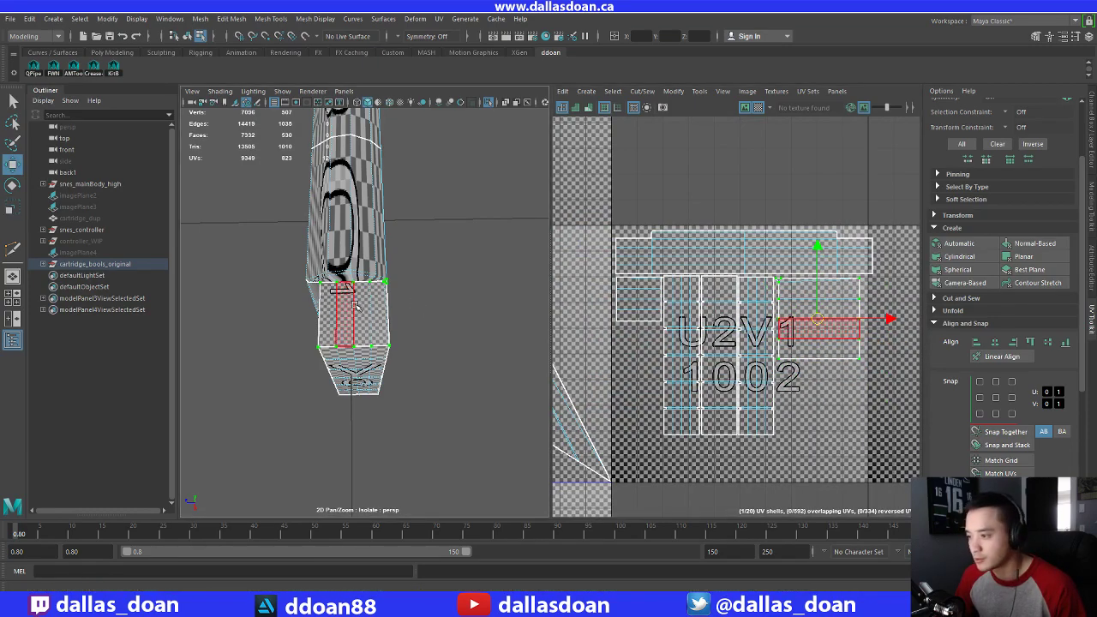
Look over the checker mapping on the cartridge's side wing and front from several angles
alt+middle_drag(599, 322, 648, 302)
alt+drag(420, 300, 483, 283)
scroll(482, 283, down, 4)
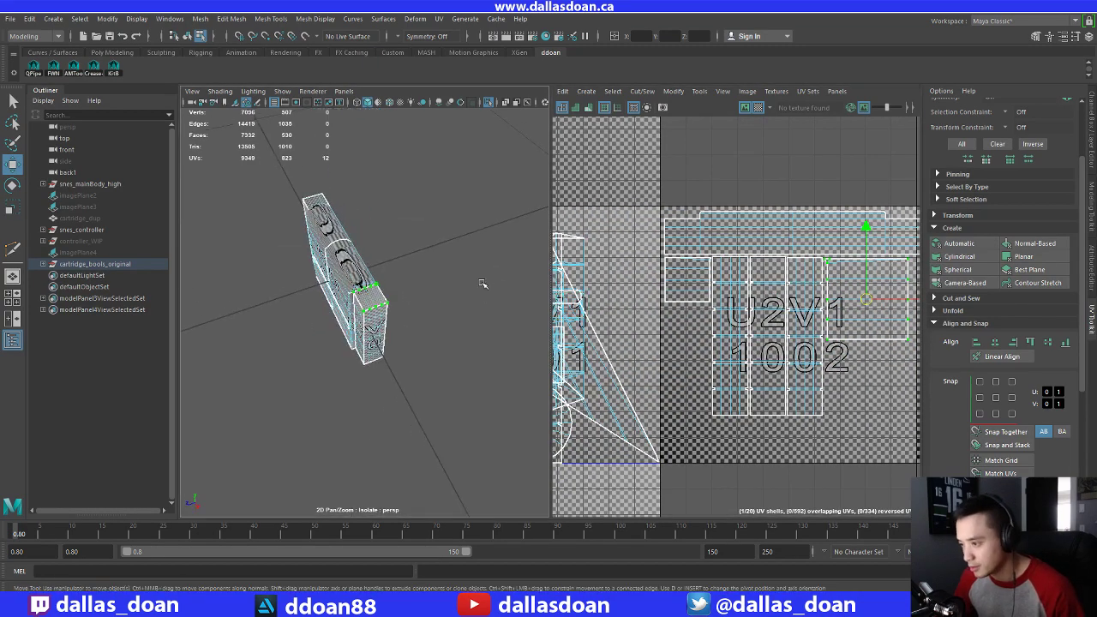
scroll(462, 278, up, 8)
alt+drag(418, 258, 445, 275)
scroll(376, 237, down, 5)
scroll(306, 265, down, 4)
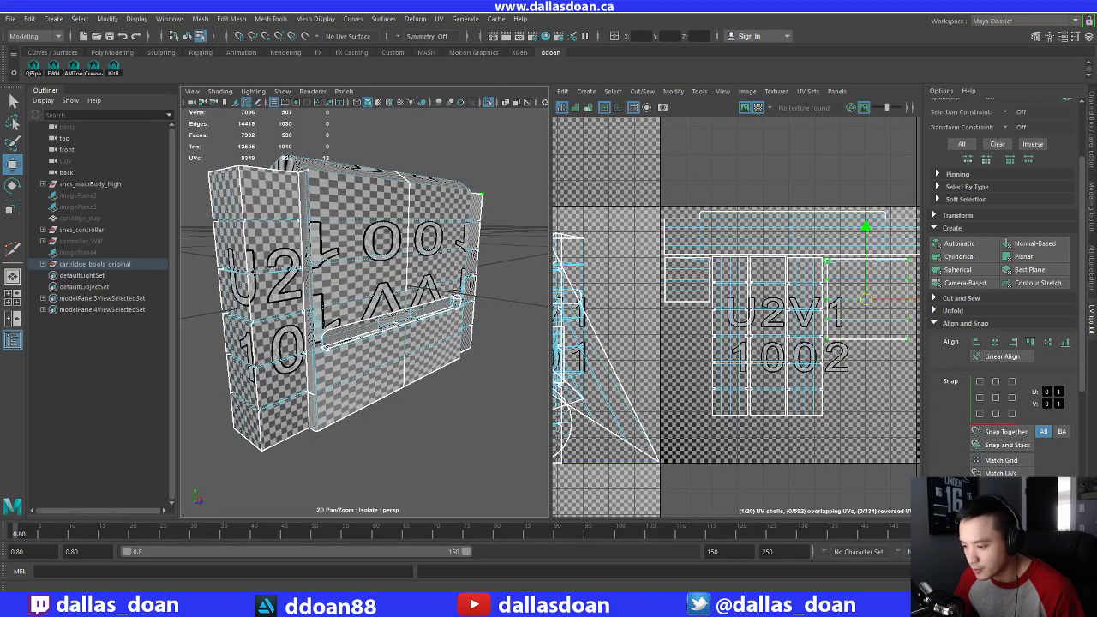
Open the SNES.pur reference board from the SNES project's ref folder and place its window over the model view
key(super+e)
click(223, 226)
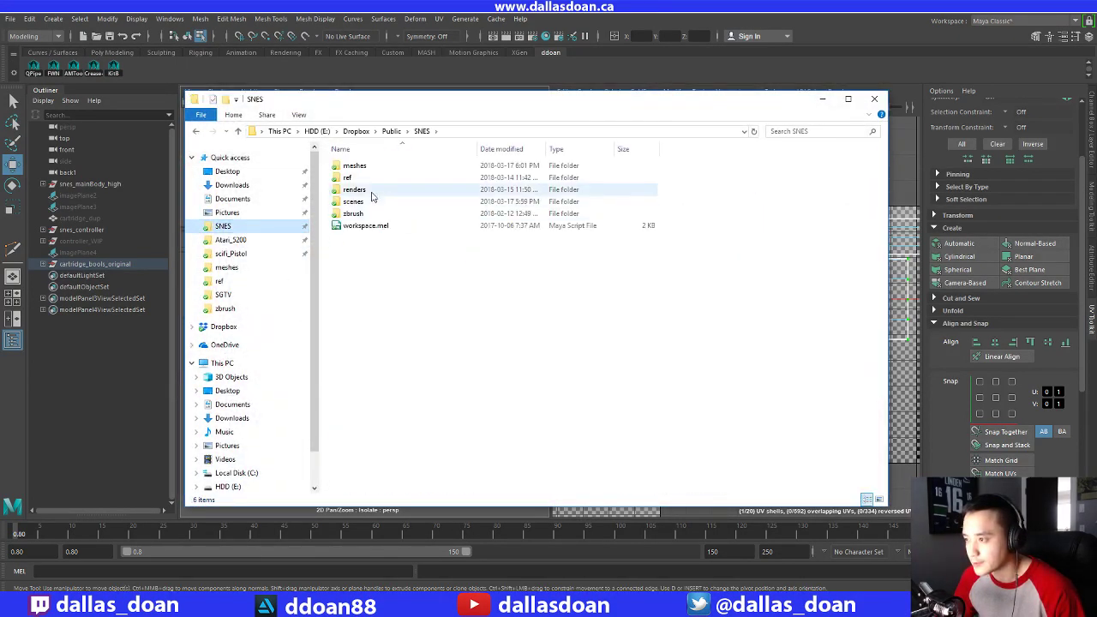
double_click(360, 177)
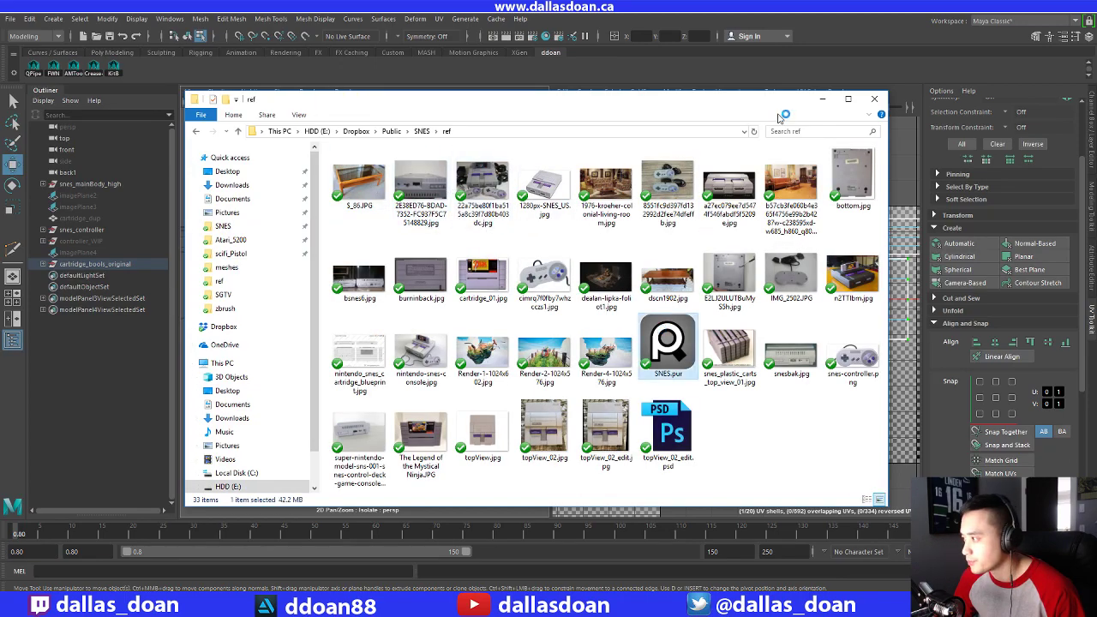
click(822, 100)
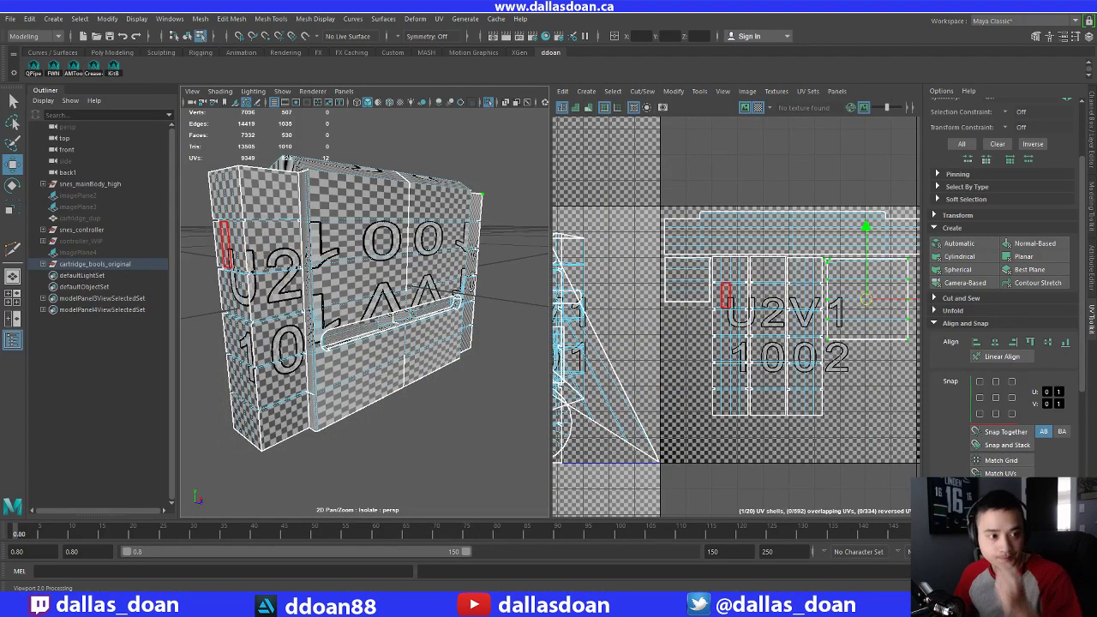
drag(0, 94, 0, 76)
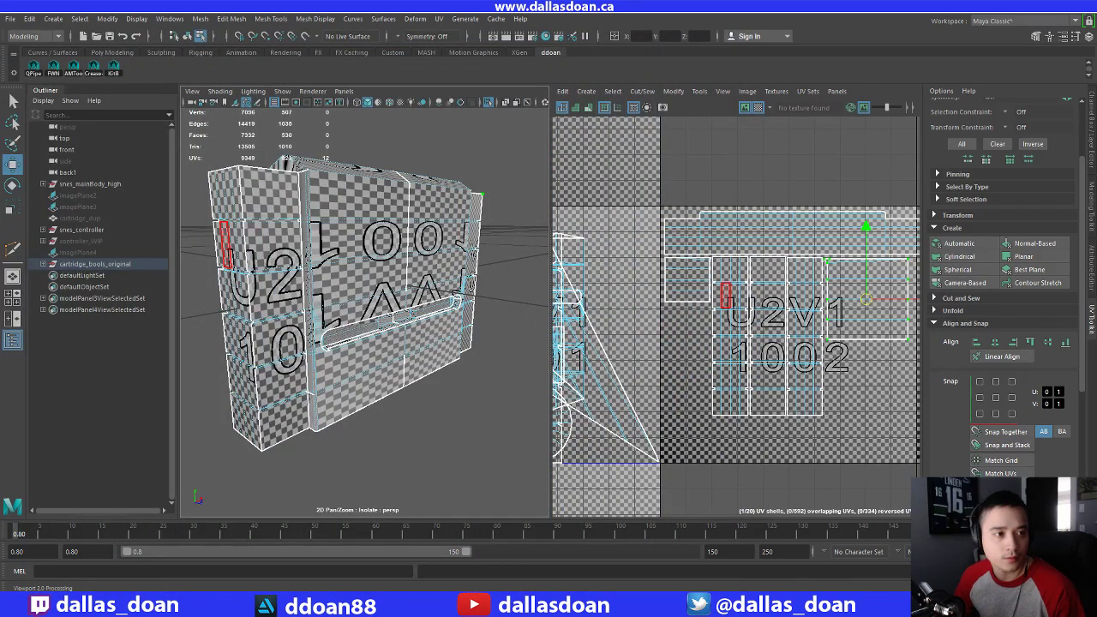
right_drag(0, 159, 485, 187)
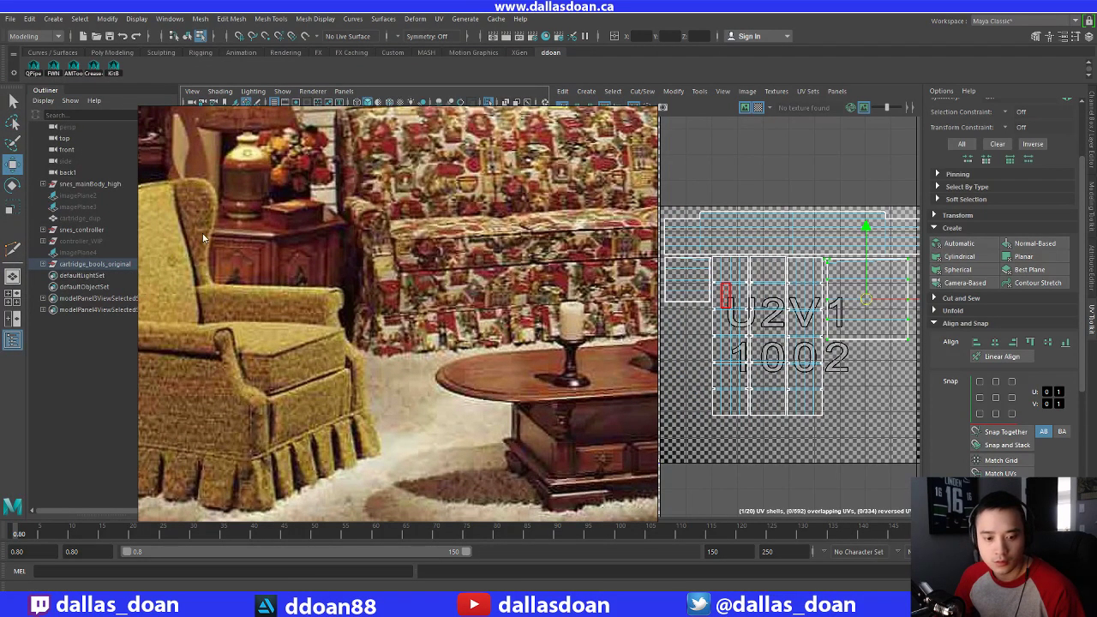
Browse the reference board, examine the front photo of a game cartridge and move the board out of the way
scroll(326, 218, down, 6)
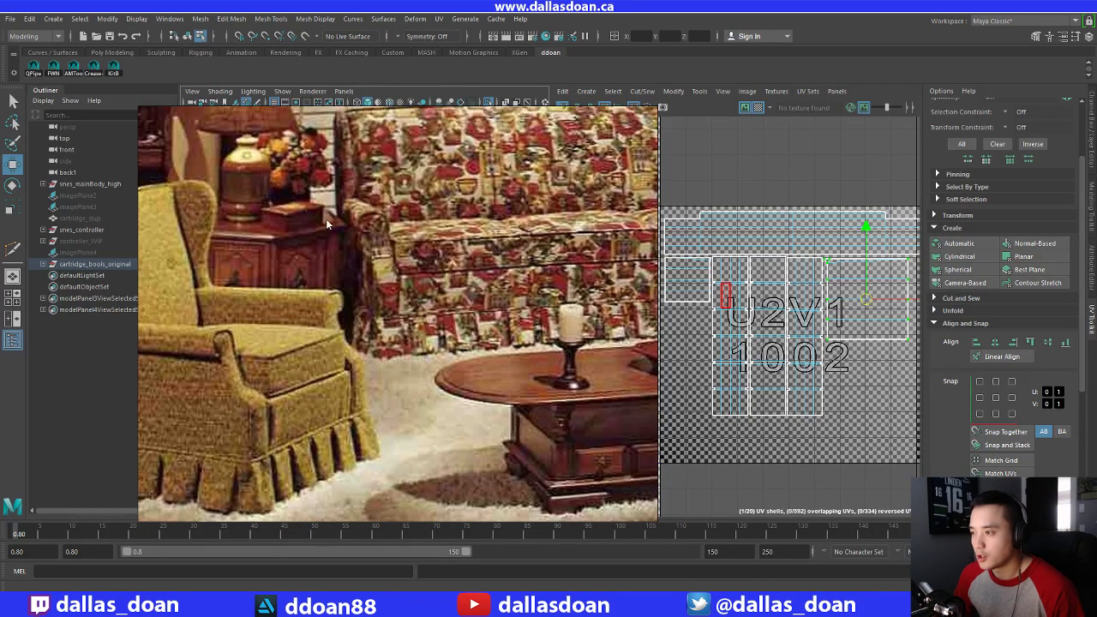
middle_drag(274, 411, 414, 344)
middle_drag(171, 293, 388, 342)
scroll(418, 219, up, 5)
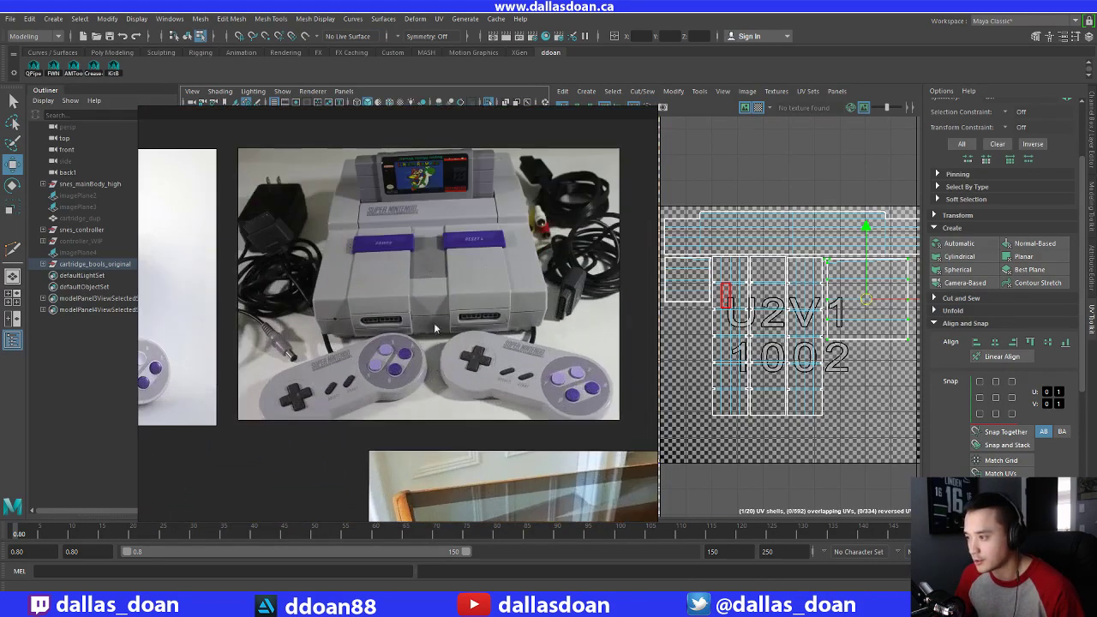
middle_drag(436, 213, 452, 346)
scroll(452, 346, up, 2)
scroll(396, 339, down, 3)
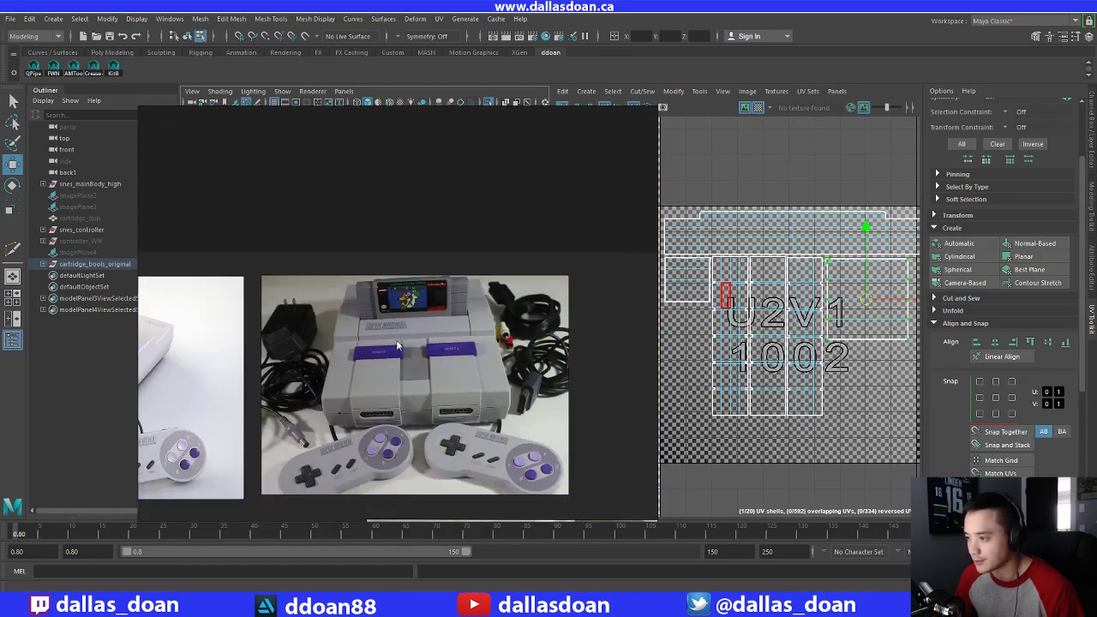
middle_drag(399, 498, 414, 120)
middle_drag(492, 365, 209, 336)
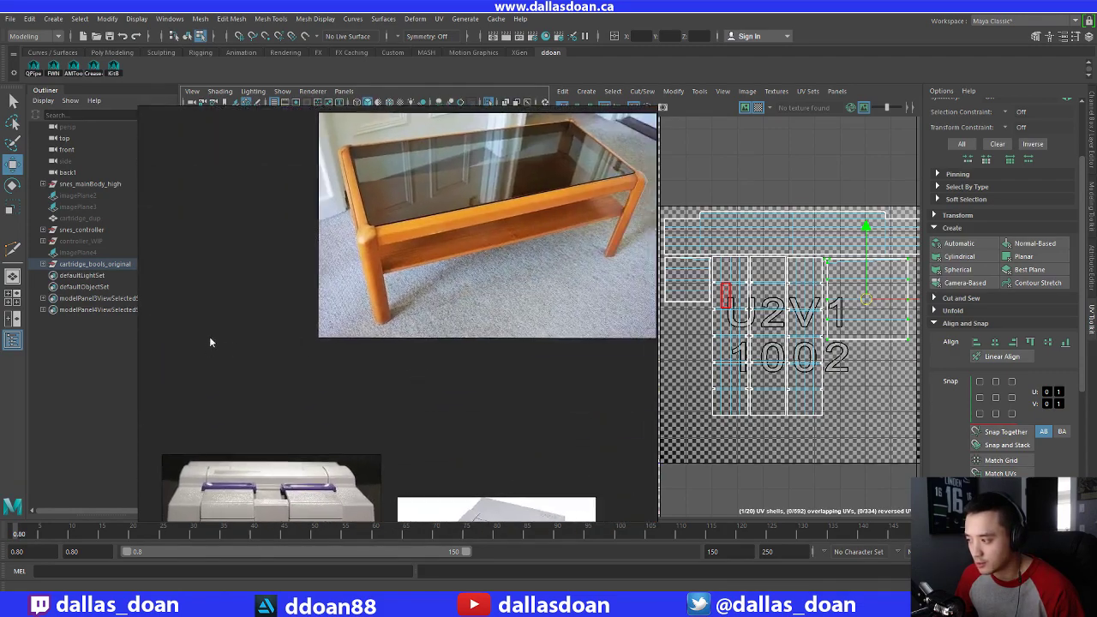
middle_drag(214, 484, 346, 190)
middle_drag(368, 444, 398, 311)
scroll(398, 311, down, 3)
scroll(398, 311, down, 6)
middle_drag(361, 356, 446, 390)
scroll(380, 269, up, 4)
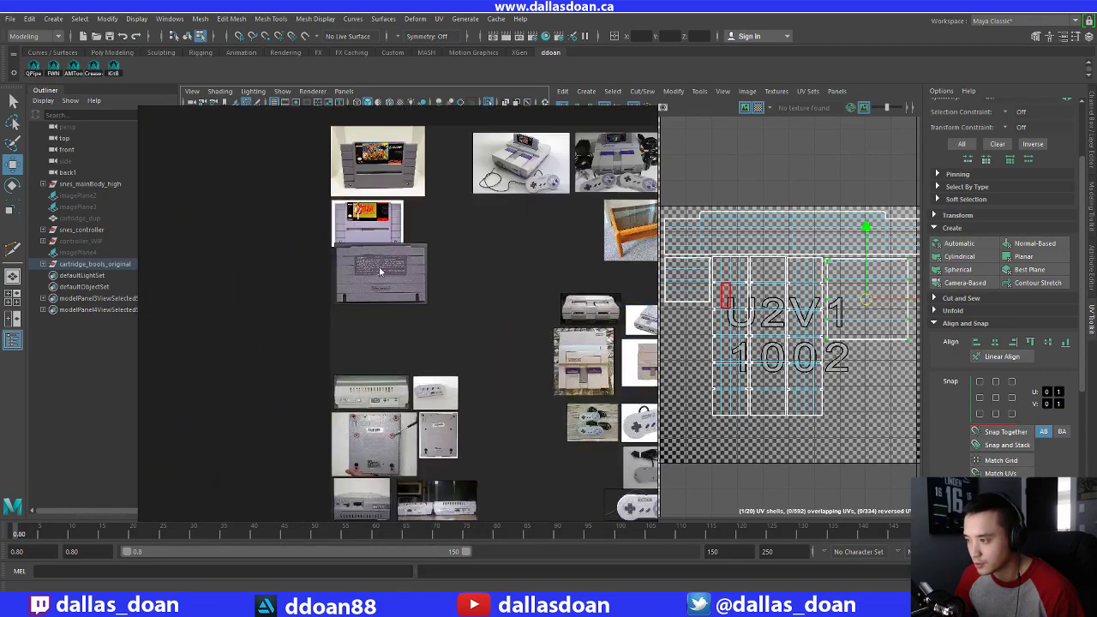
middle_drag(390, 247, 413, 382)
scroll(415, 383, up, 5)
middle_drag(396, 221, 391, 361)
scroll(391, 360, up, 3)
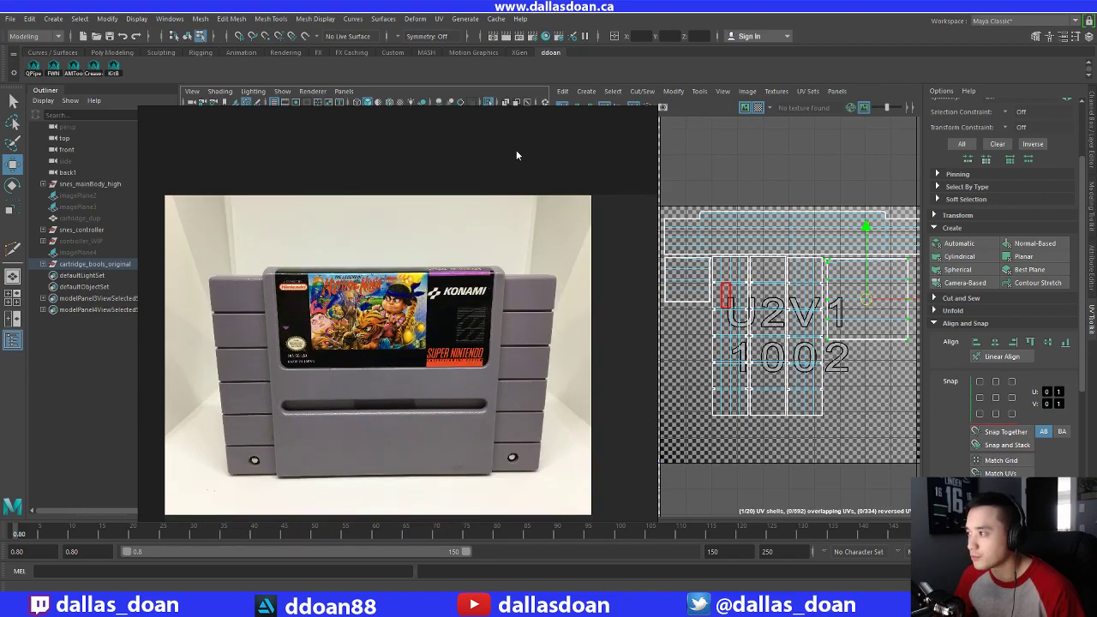
right_drag(498, 162, 0, 208)
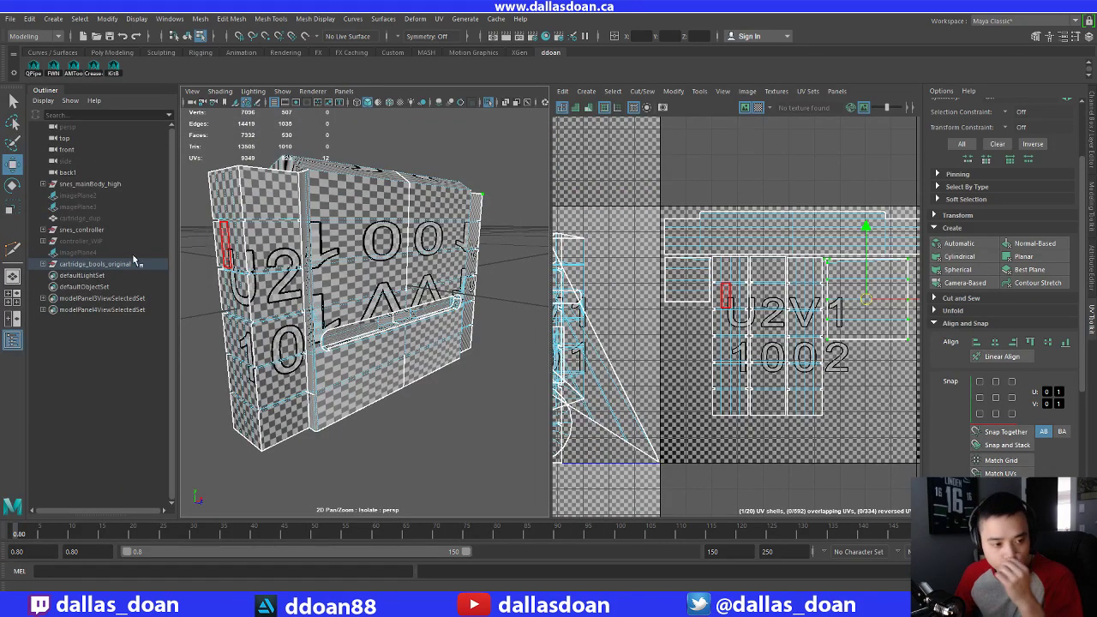
Examine the cartridge model's front, sides and back to compare the wings with the main body
click(94, 263)
alt+drag(376, 261, 317, 273)
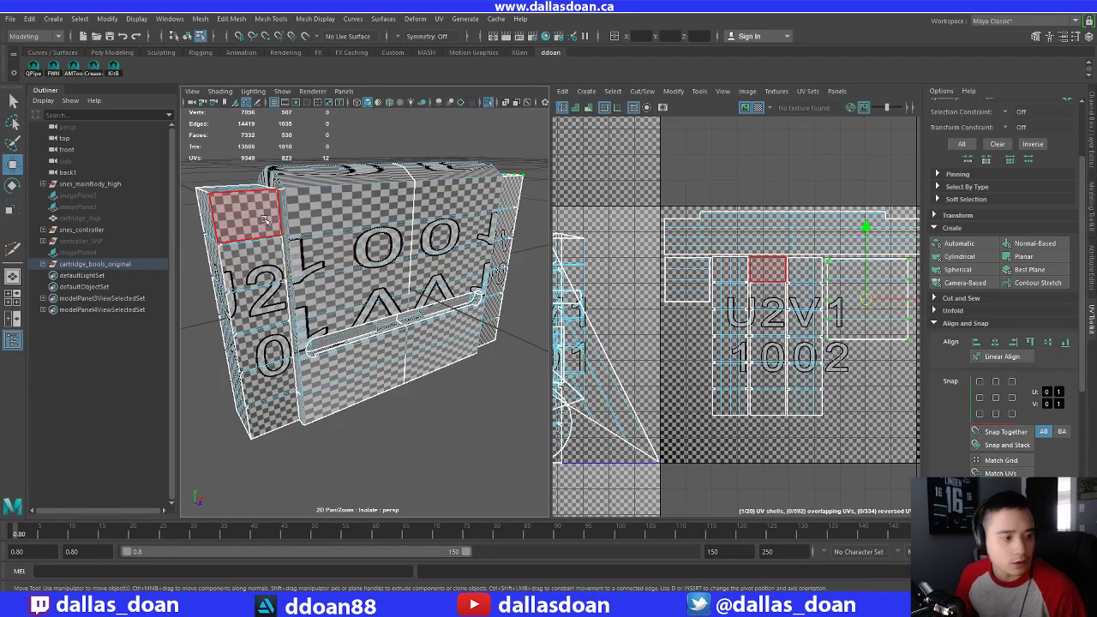
alt+drag(265, 220, 375, 221)
alt+drag(371, 208, 344, 211)
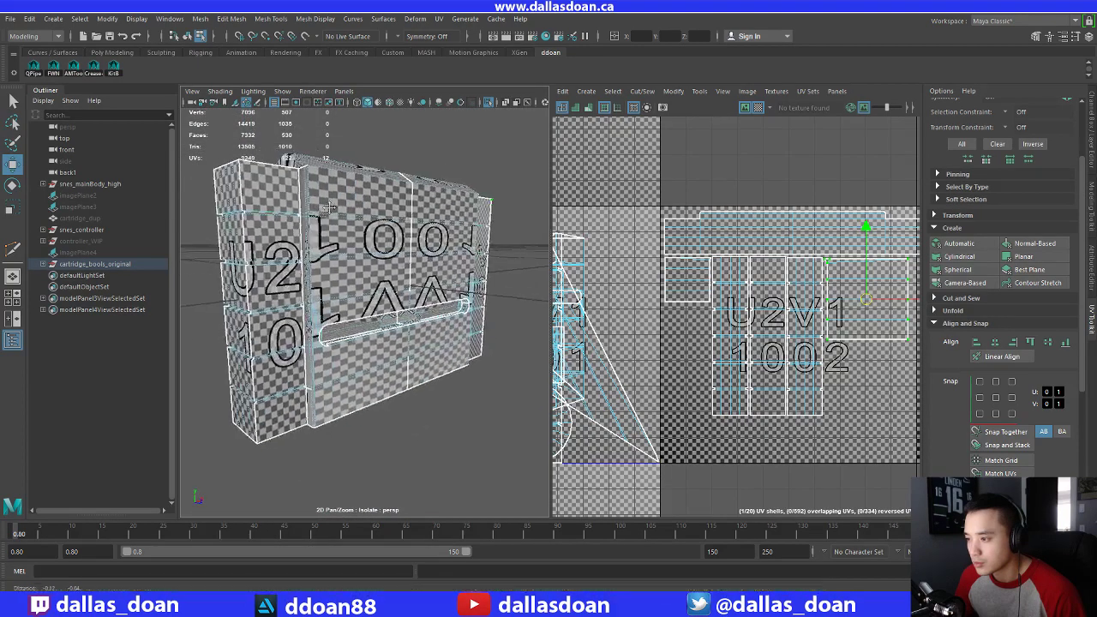
alt+right_drag(344, 211, 411, 219)
alt+drag(411, 219, 428, 224)
alt+right_drag(429, 225, 393, 230)
alt+drag(392, 229, 336, 240)
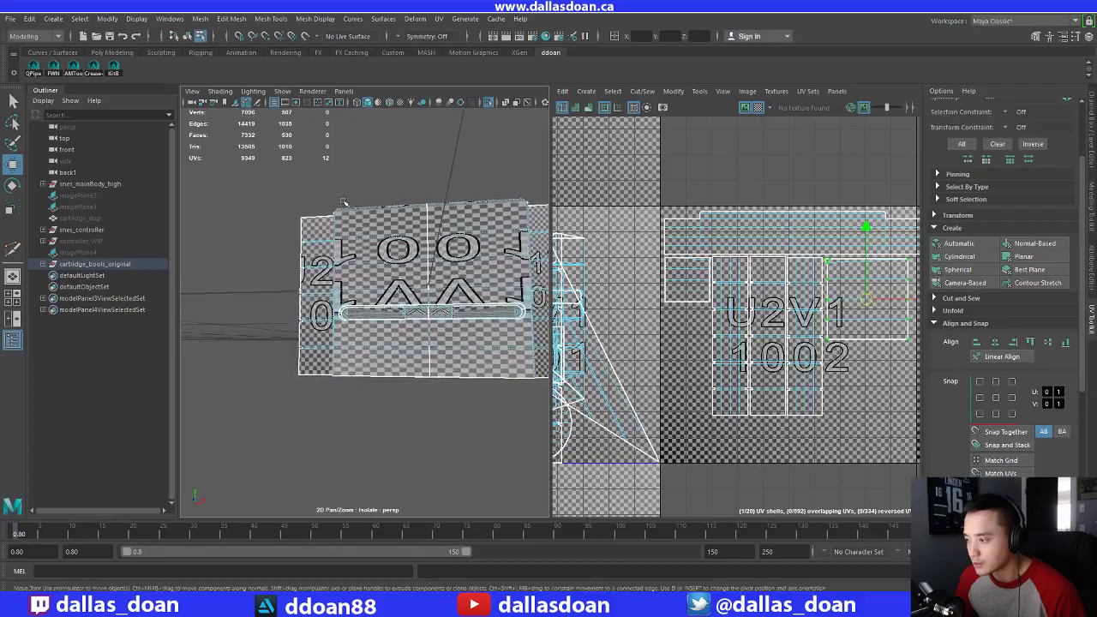
alt+right_drag(336, 239, 342, 264)
alt+drag(343, 264, 363, 247)
alt+right_drag(364, 247, 377, 248)
alt+drag(377, 248, 358, 233)
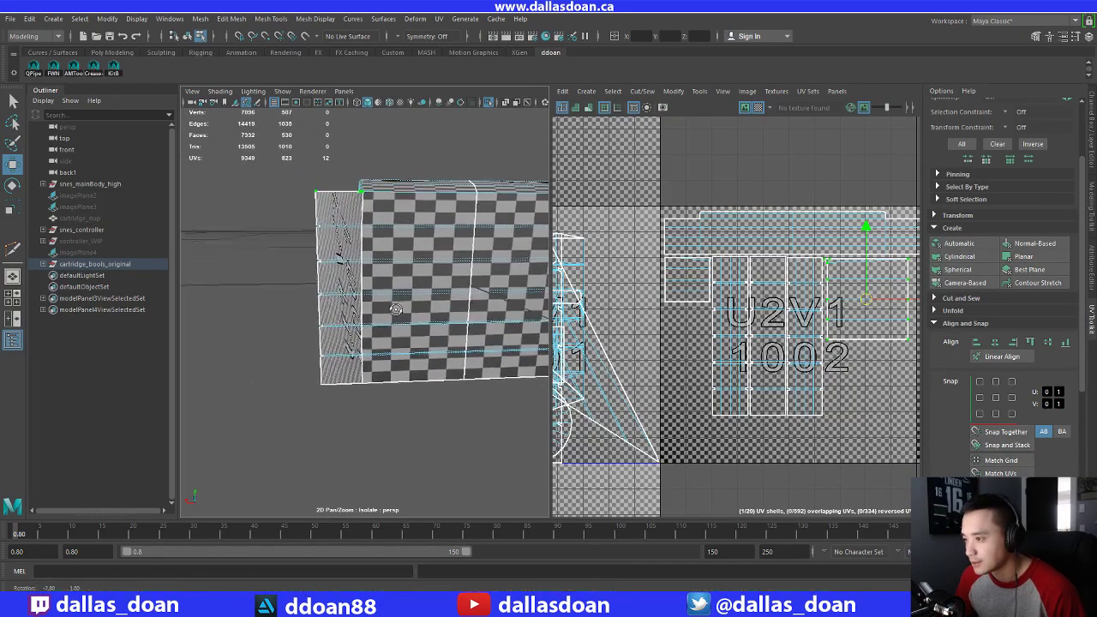
Select the full column of faces on the back of one side wing
alt+drag(345, 261, 339, 233)
right_click(339, 233)
right_drag(339, 233, 337, 261)
alt+drag(338, 261, 339, 243)
click(314, 240)
alt+right_drag(313, 268, 326, 283)
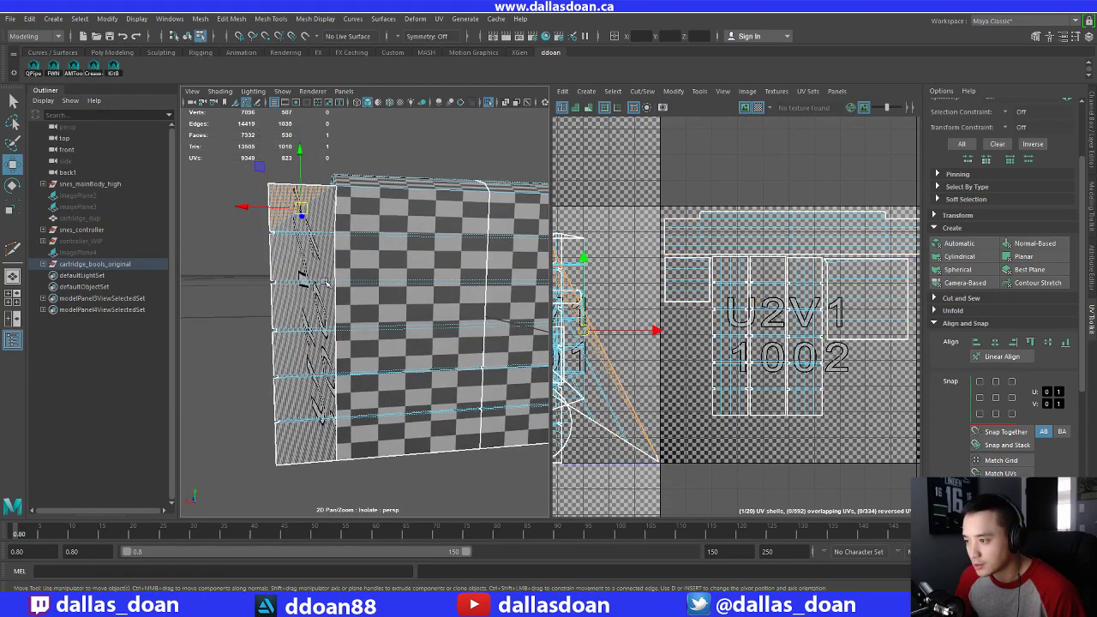
shift+double_click(311, 446)
alt+drag(324, 403, 346, 364)
alt+drag(367, 176, 383, 212)
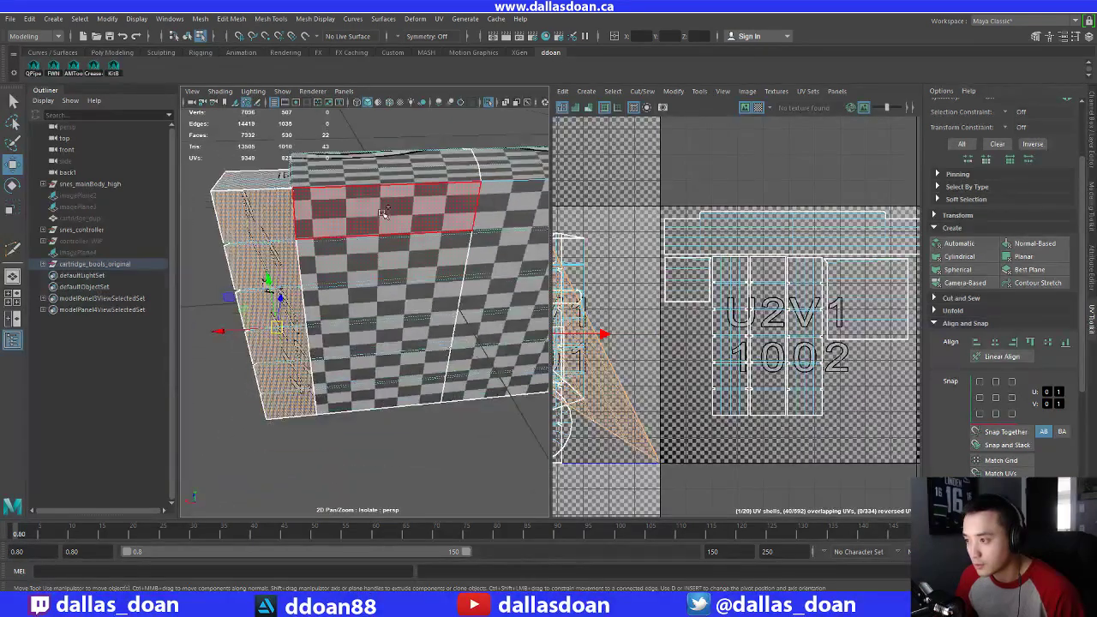
Add both halves of the main body's back and the other wing's back faces to the selection
shift+click(383, 212)
alt+drag(382, 259, 377, 233)
shift+double_click(368, 435)
alt+drag(368, 349, 326, 341)
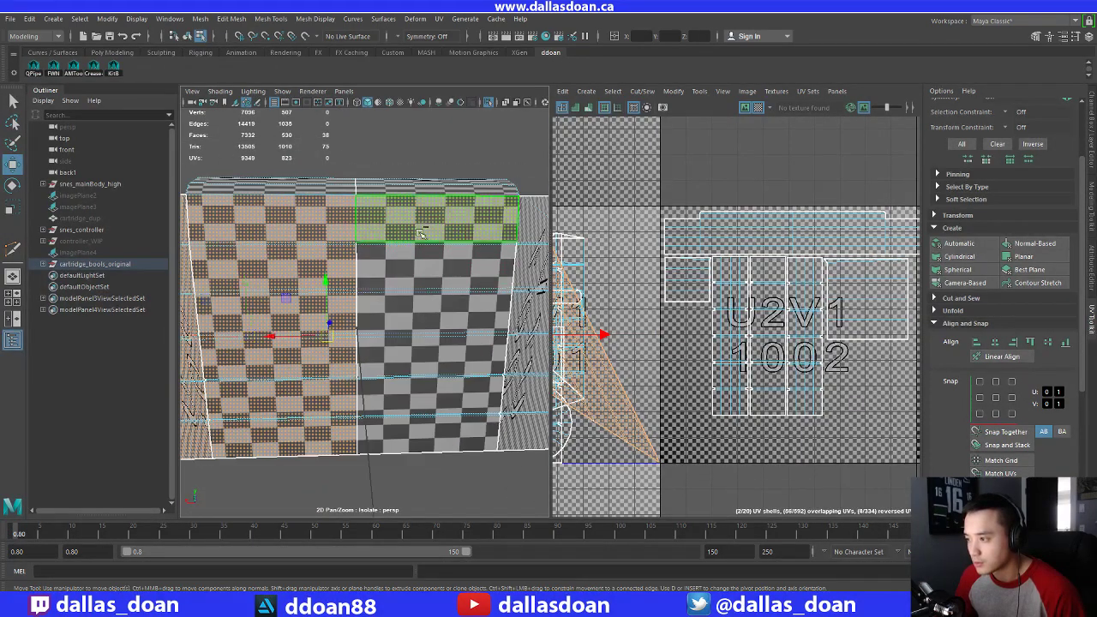
shift+double_click(419, 433)
alt+drag(419, 432, 378, 231)
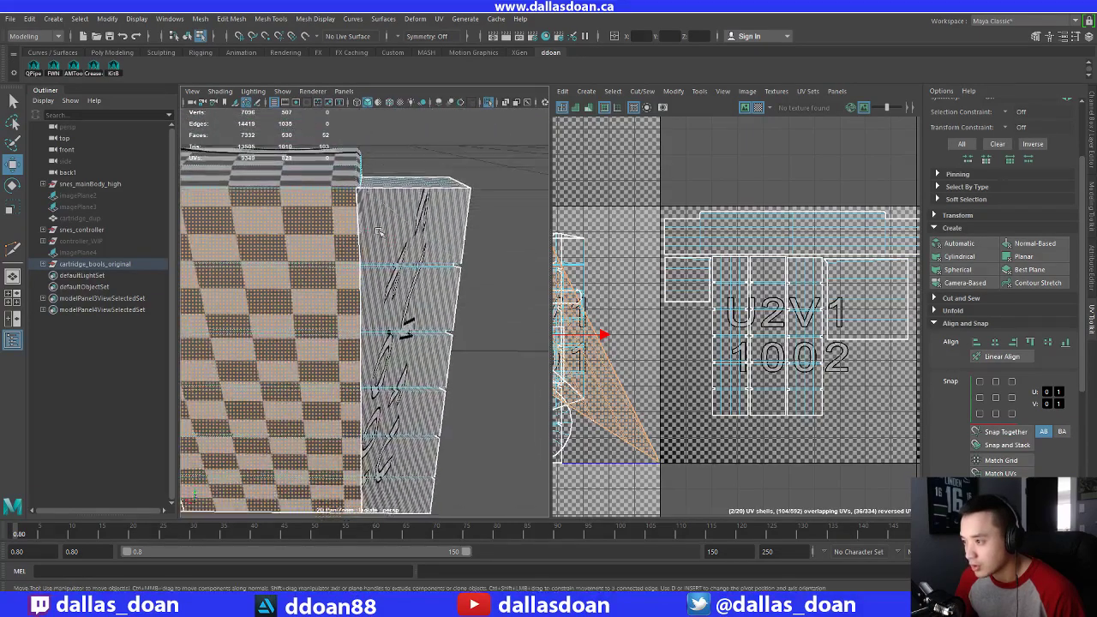
alt+drag(409, 298, 380, 219)
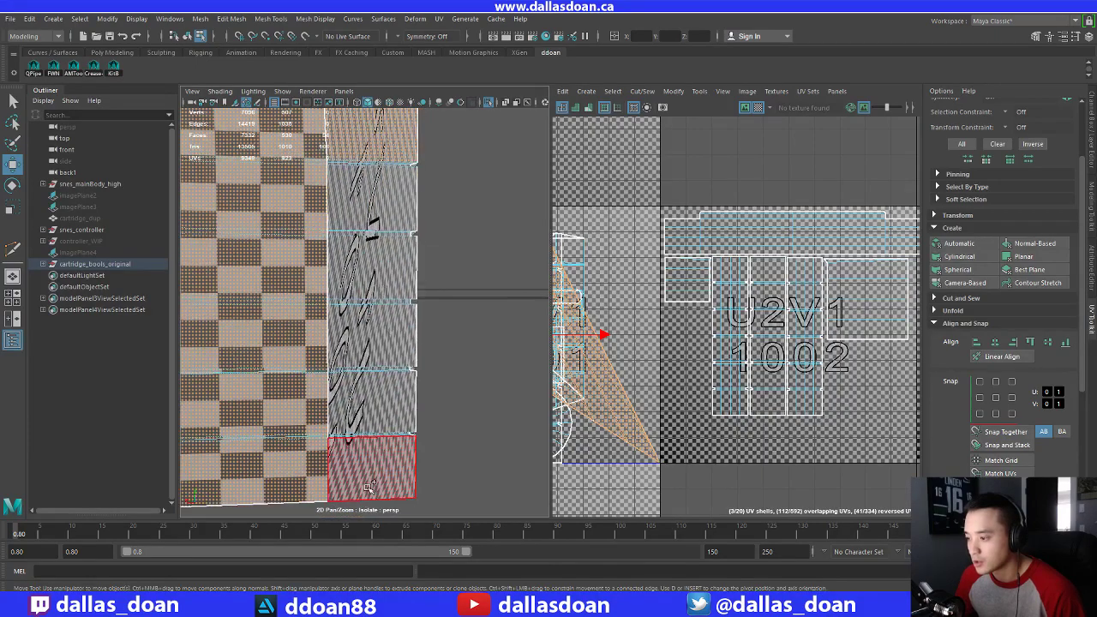
shift+double_click(368, 449)
Project the whole back of the cartridge with a Normal-Based mapping and convert the faces to UVs
scroll(368, 449, down, 5)
alt+middle_drag(368, 449, 497, 434)
alt+drag(497, 434, 492, 469)
click(1035, 246)
alt+middle_drag(629, 266, 776, 277)
ctrl+right_drag(777, 276, 898, 281)
Move the cartridge's back shell from tile 1001 over to tile 1002
scroll(789, 312, down, 5)
alt+middle_drag(698, 352, 641, 349)
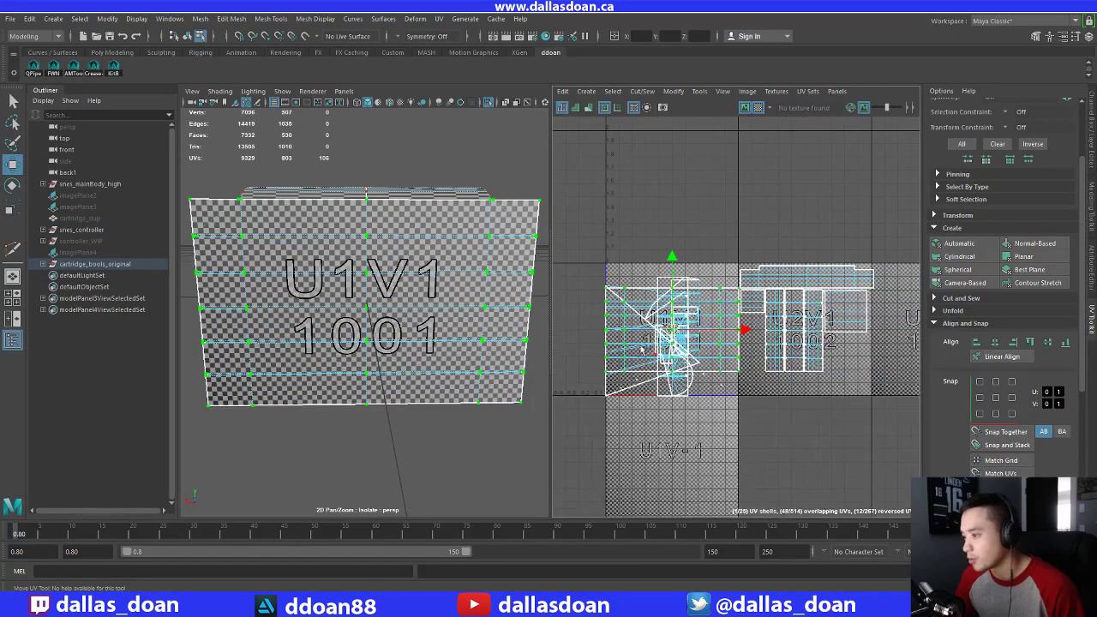
drag(673, 330, 840, 358)
alt+middle_drag(840, 357, 771, 358)
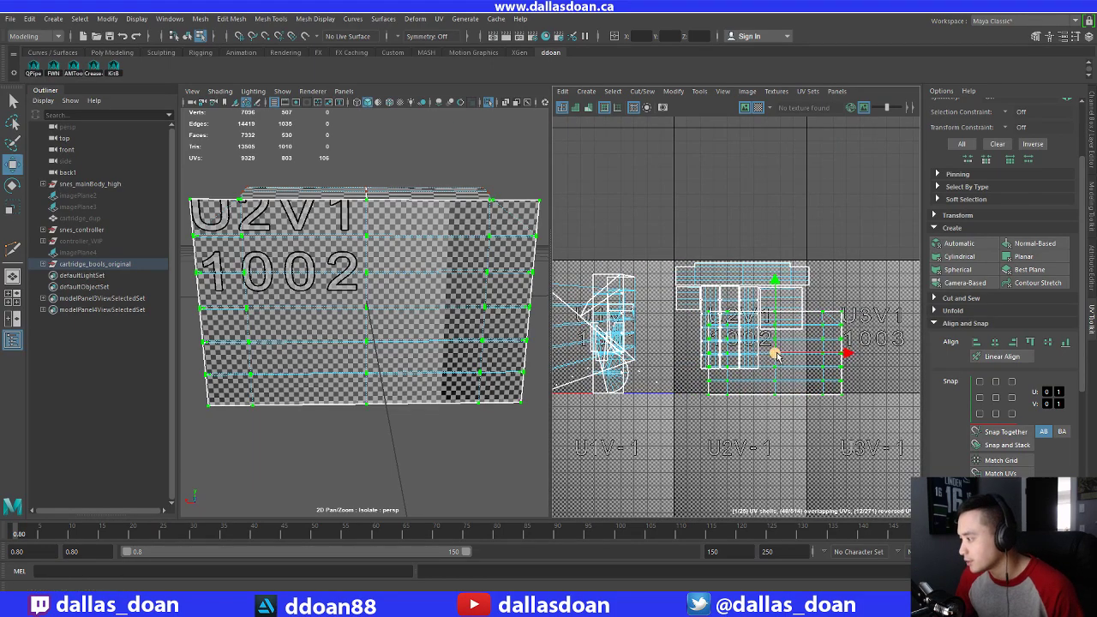
Move the cartridge's back shell out of tile 1002 into the upper part of tile 1003
drag(776, 353, 884, 322)
alt+middle_drag(884, 321, 786, 338)
drag(787, 337, 773, 323)
Select the faces of the rounded end cap above one side wing
alt+drag(343, 334, 505, 334)
alt+drag(275, 337, 329, 339)
alt+right_drag(330, 339, 367, 340)
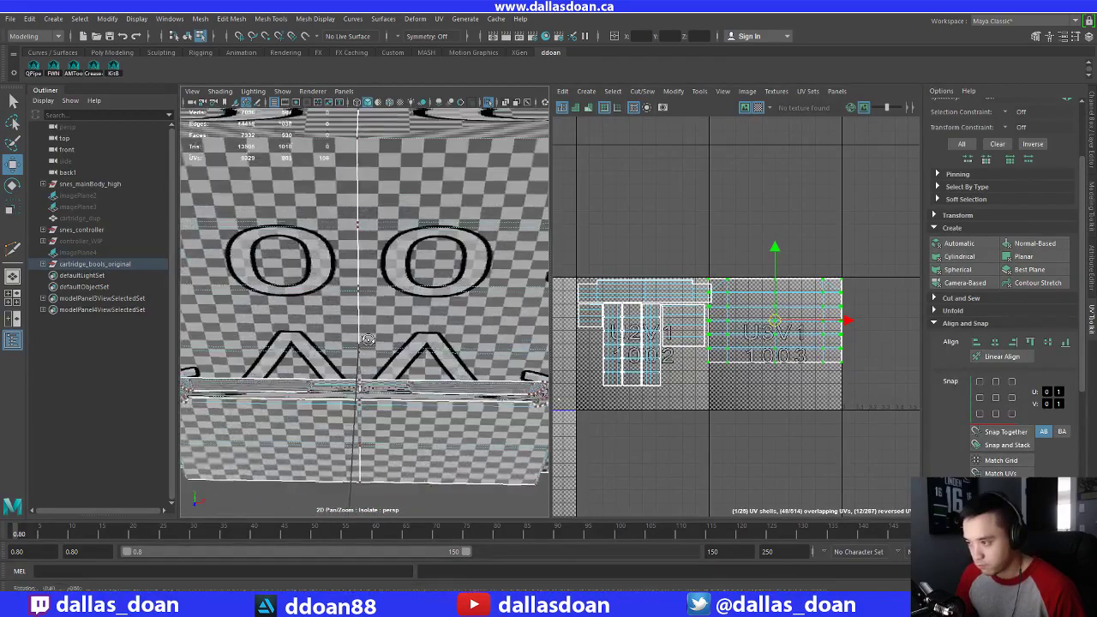
alt+drag(367, 339, 480, 221)
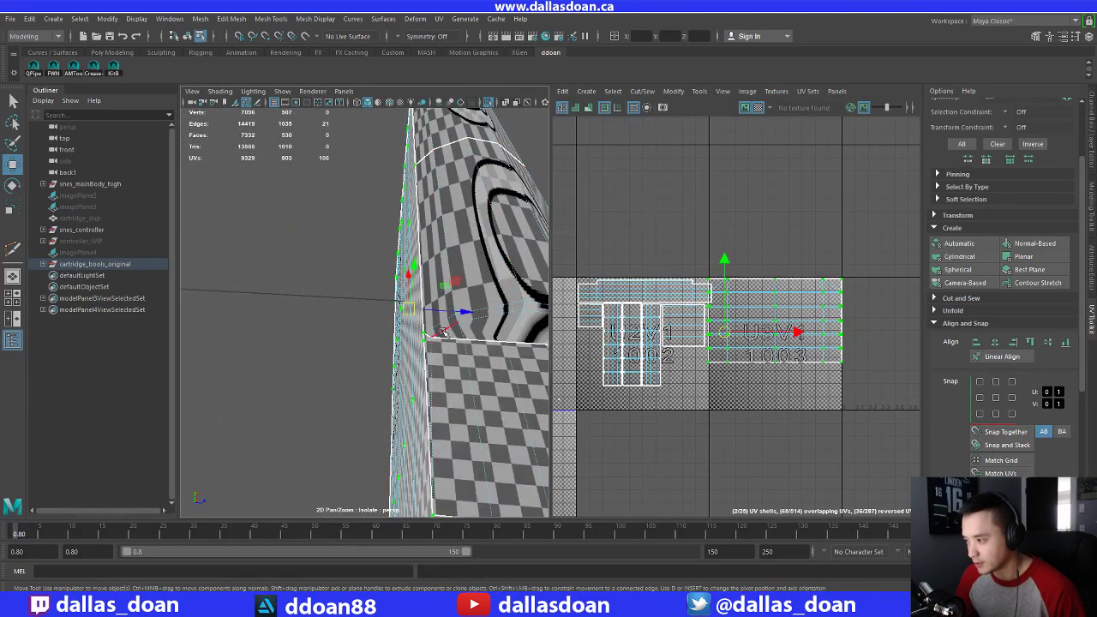
alt+drag(442, 333, 350, 287)
right_drag(347, 250, 340, 278)
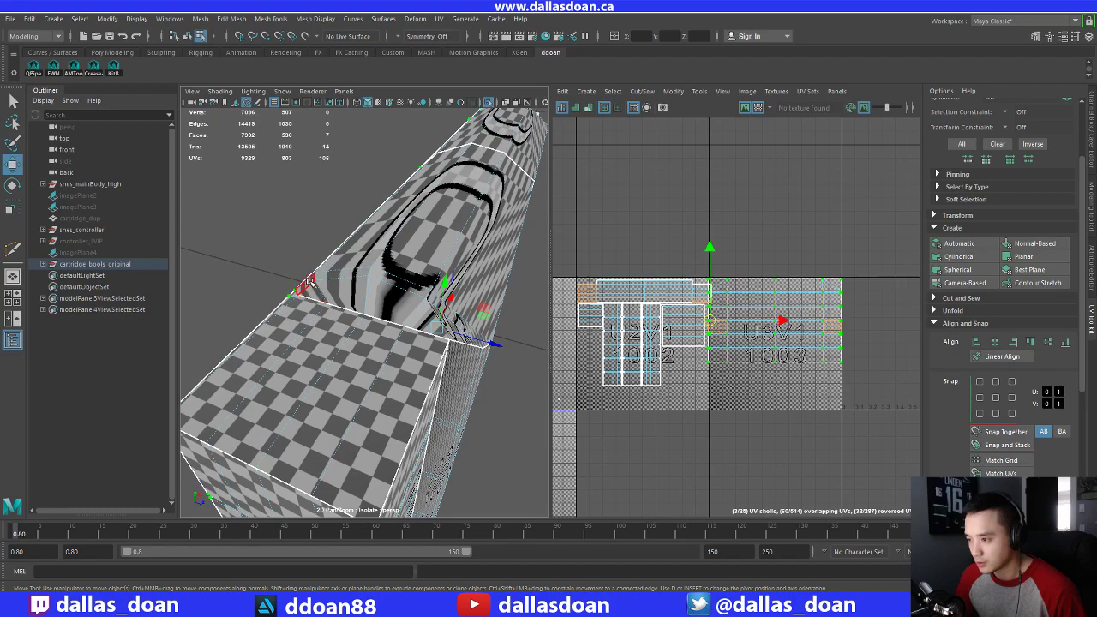
alt+drag(452, 329, 434, 309)
alt+drag(339, 240, 430, 291)
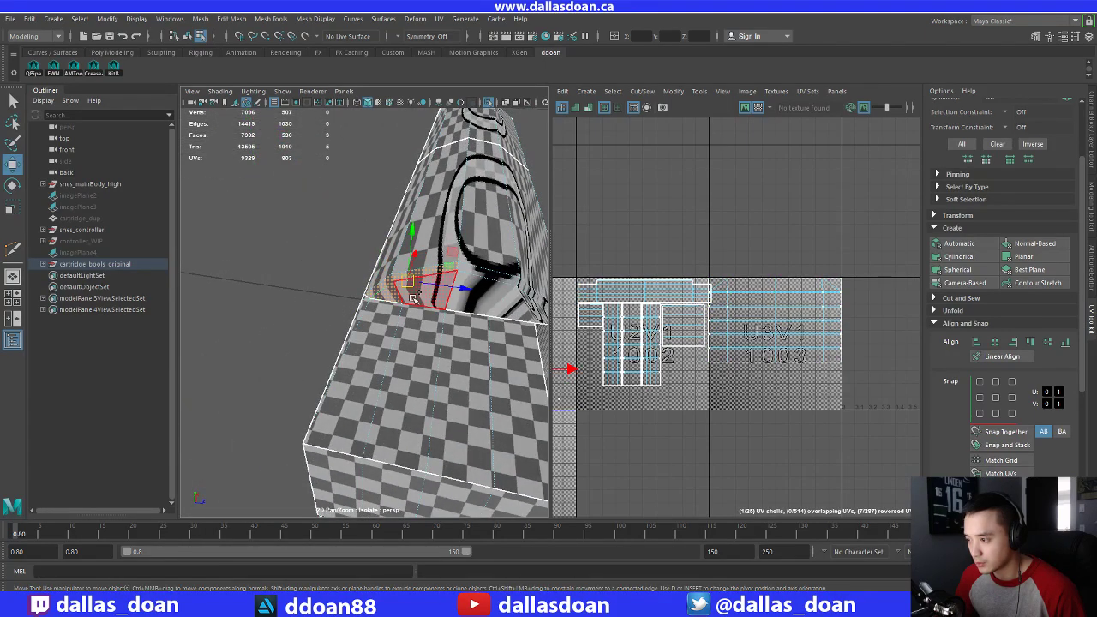
alt+drag(490, 276, 371, 261)
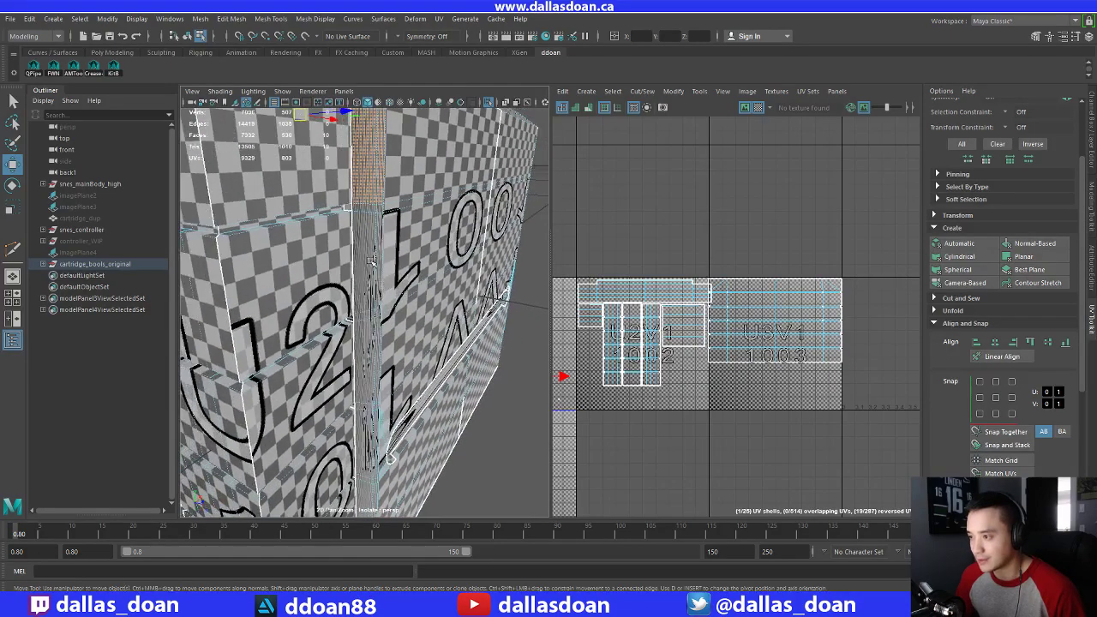
Extend the face selection down the narrow strip between the wing and main body, including the small notch faces
scroll(370, 261, up, 5)
alt+middle_drag(371, 267, 376, 231)
alt+drag(384, 197, 403, 182)
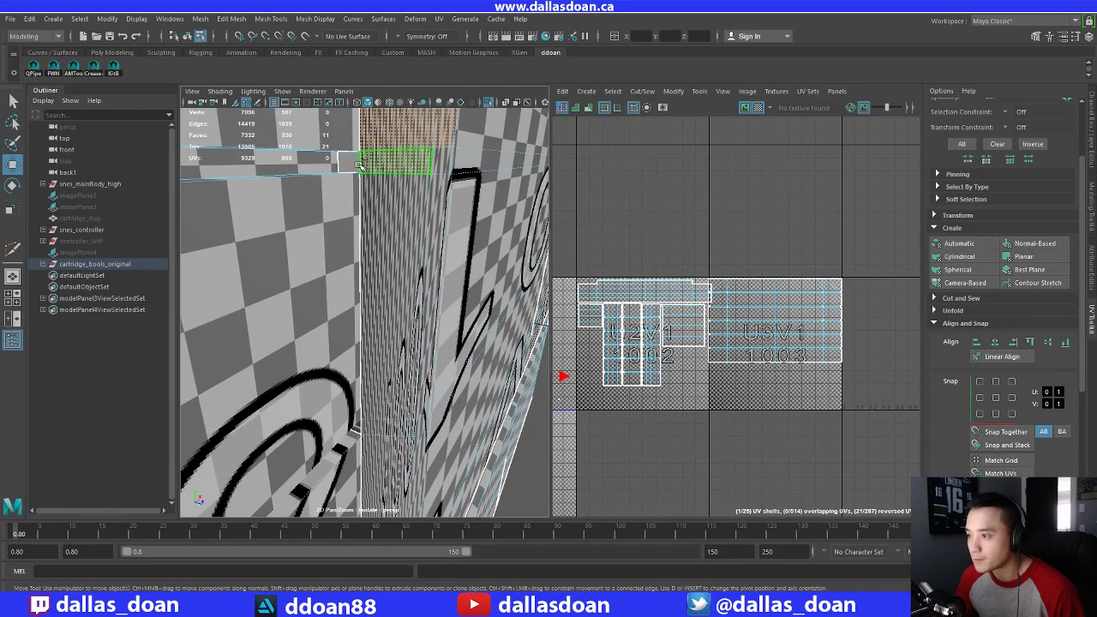
shift+click(446, 169)
shift+click(439, 184)
shift+click(410, 190)
scroll(409, 193, down, 5)
alt+drag(410, 192, 412, 229)
scroll(411, 236, up, 5)
alt+middle_drag(386, 330, 370, 181)
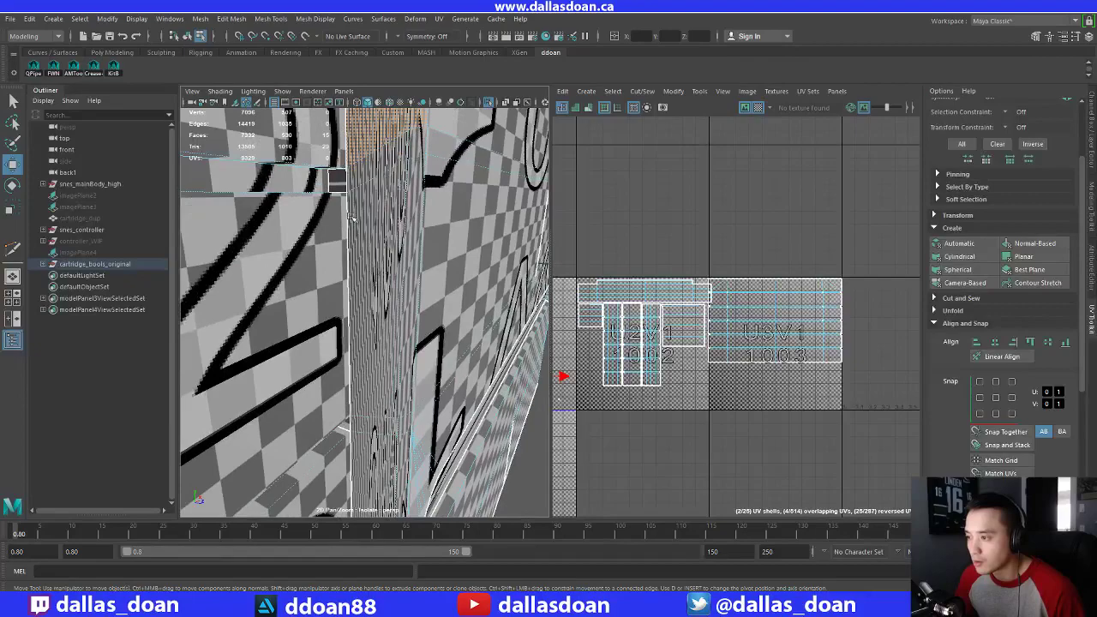
shift+click(345, 177)
Add the remaining strip and notch faces down to the cartridge's lower edge to the selection
alt+drag(392, 217, 374, 238)
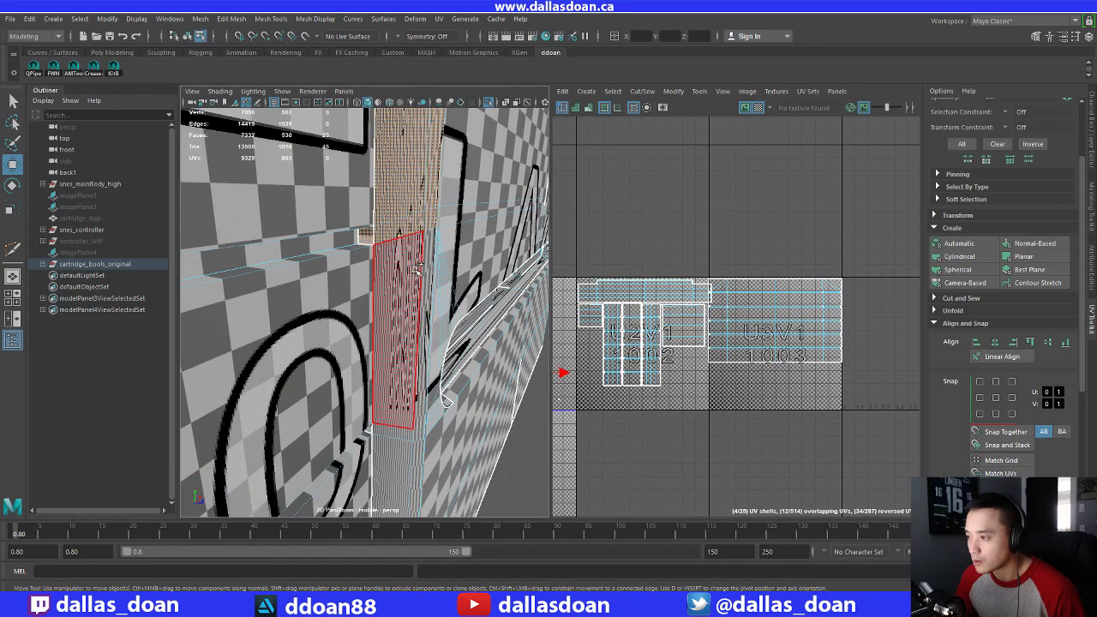
alt+drag(424, 268, 388, 245)
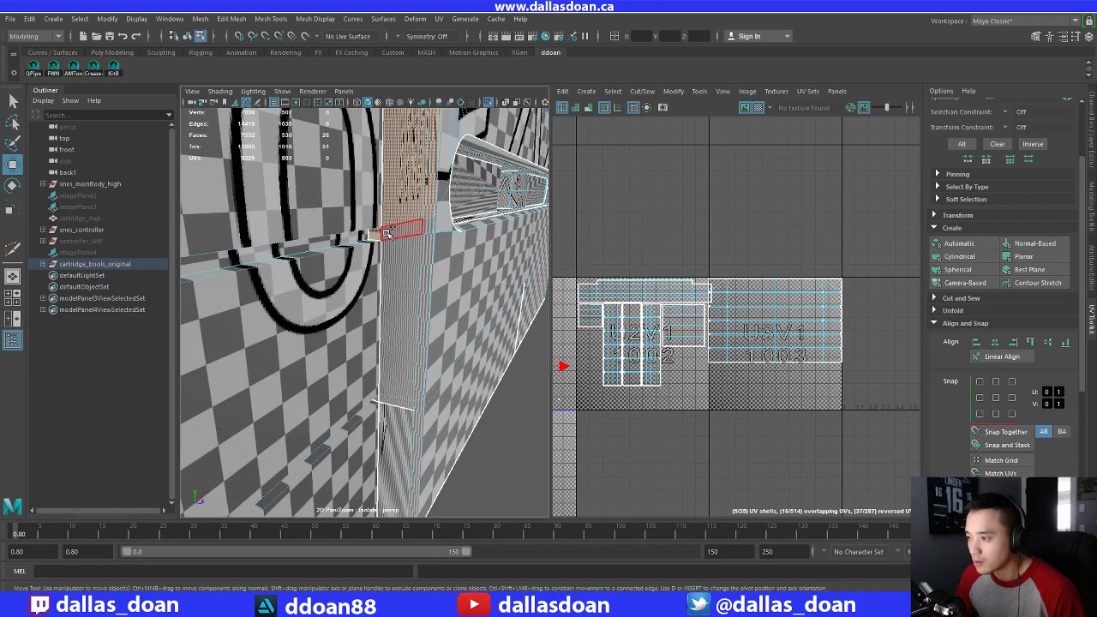
alt+drag(418, 395, 409, 291)
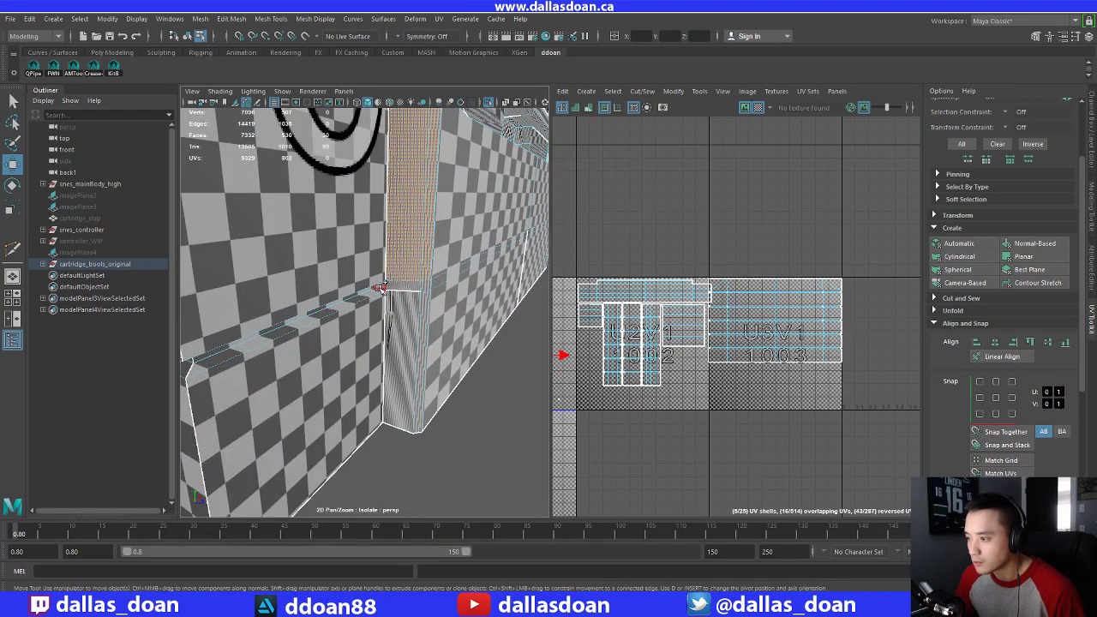
click(442, 340)
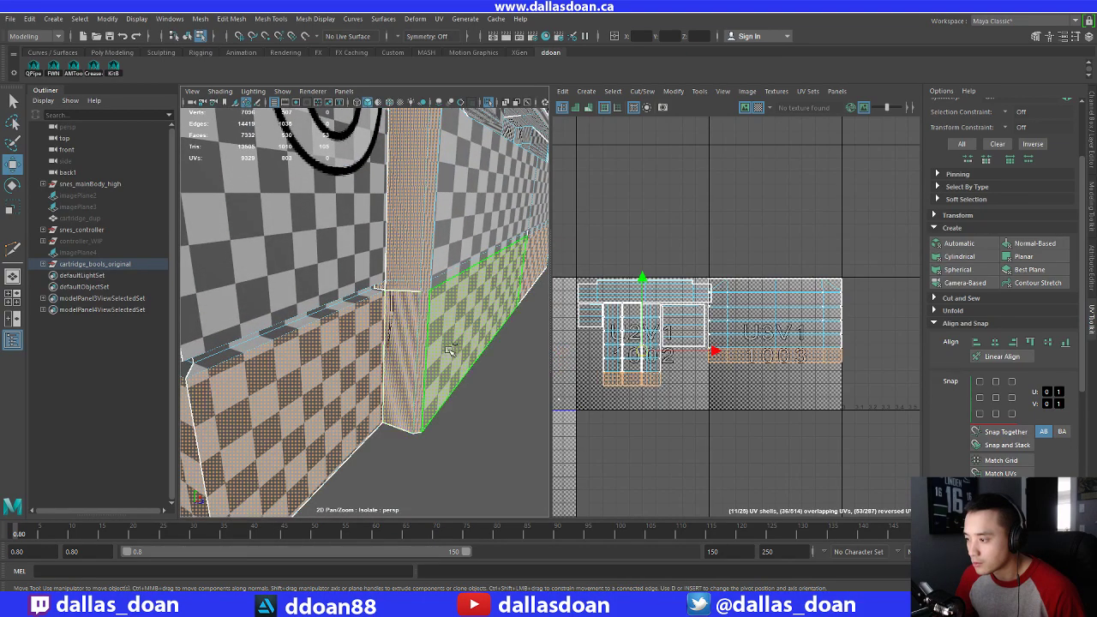
scroll(459, 356, down, 4)
alt+drag(454, 344, 430, 364)
scroll(423, 292, down, 5)
scroll(430, 363, up, 4)
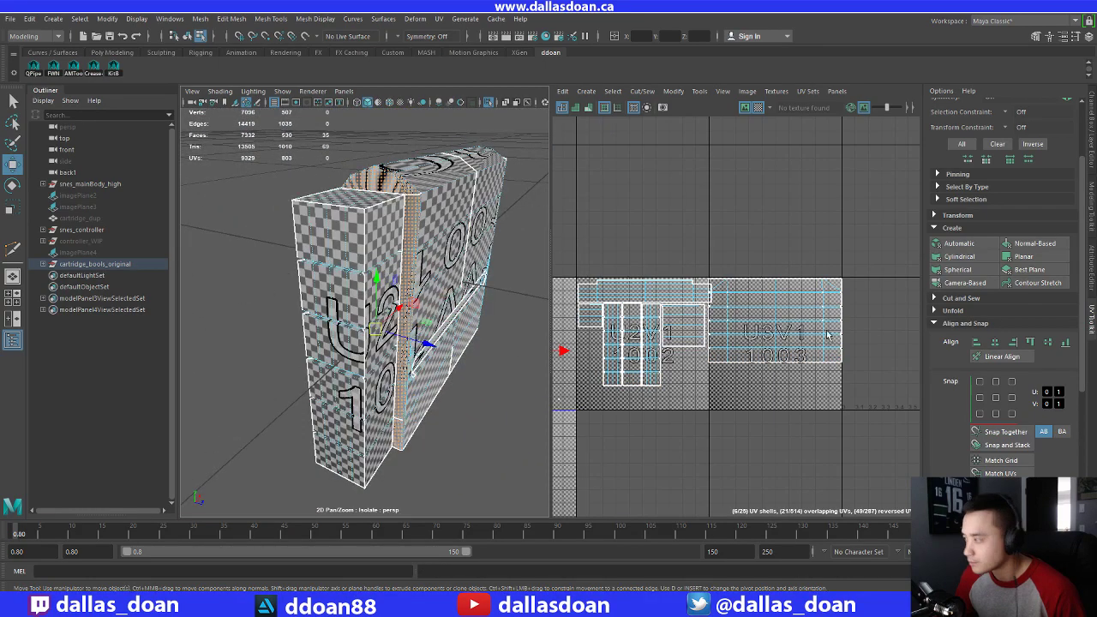
Project the selected end faces with a Normal-Based mapping, convert them to UVs and rotate the shell upright
click(1019, 244)
alt+middle_drag(557, 330, 713, 309)
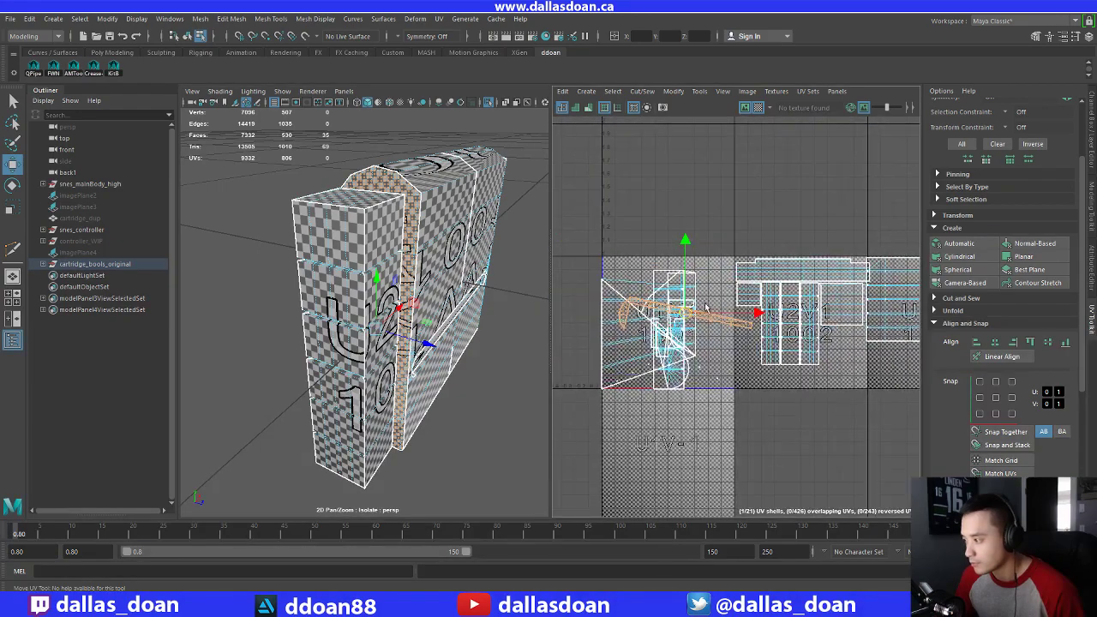
alt+drag(525, 346, 583, 318)
ctrl+right_drag(689, 291, 856, 286)
alt+middle_drag(691, 305, 632, 310)
key(e)
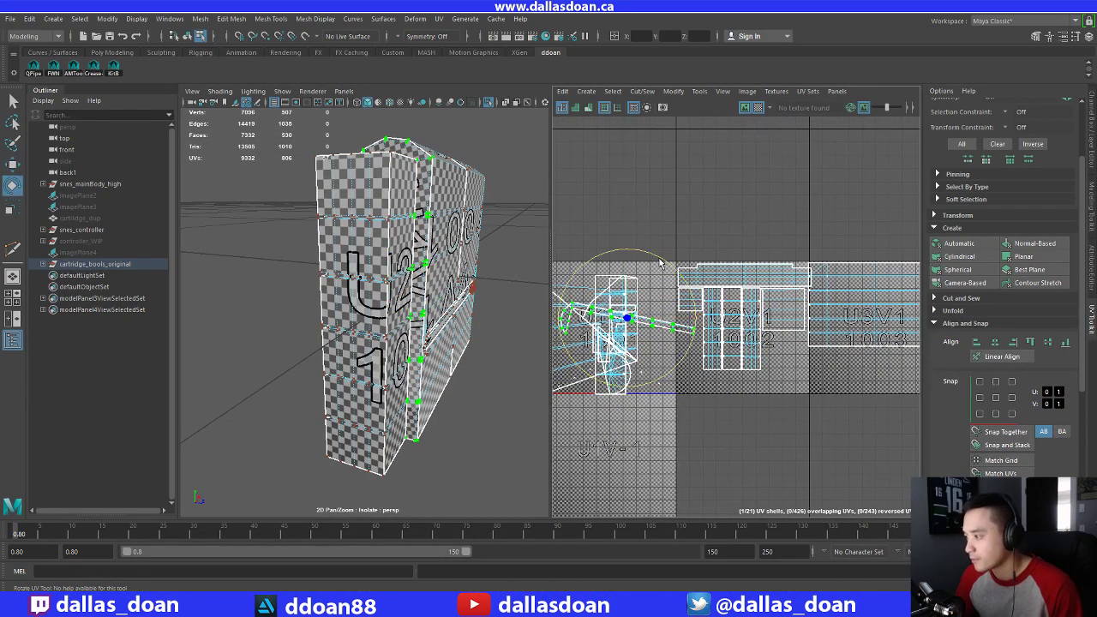
drag(660, 263, 591, 262)
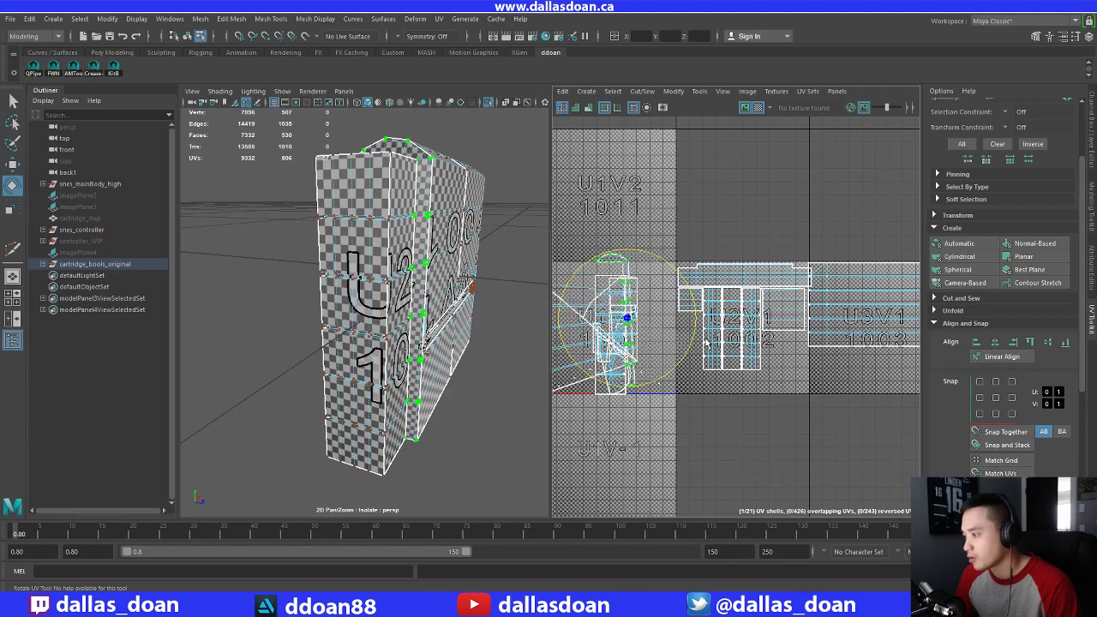
key(w)
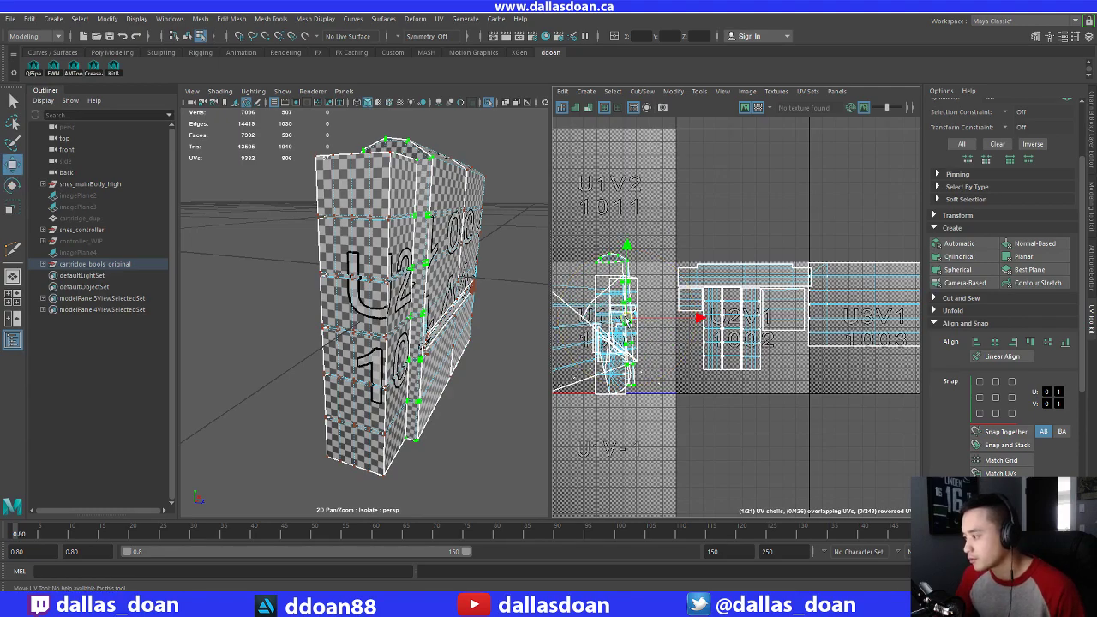
Move the rotated end shell from tile 1001 over to tile 1002
drag(628, 319, 754, 363)
alt+middle_drag(768, 345, 756, 328)
scroll(754, 326, up, 2)
alt+drag(467, 259, 418, 352)
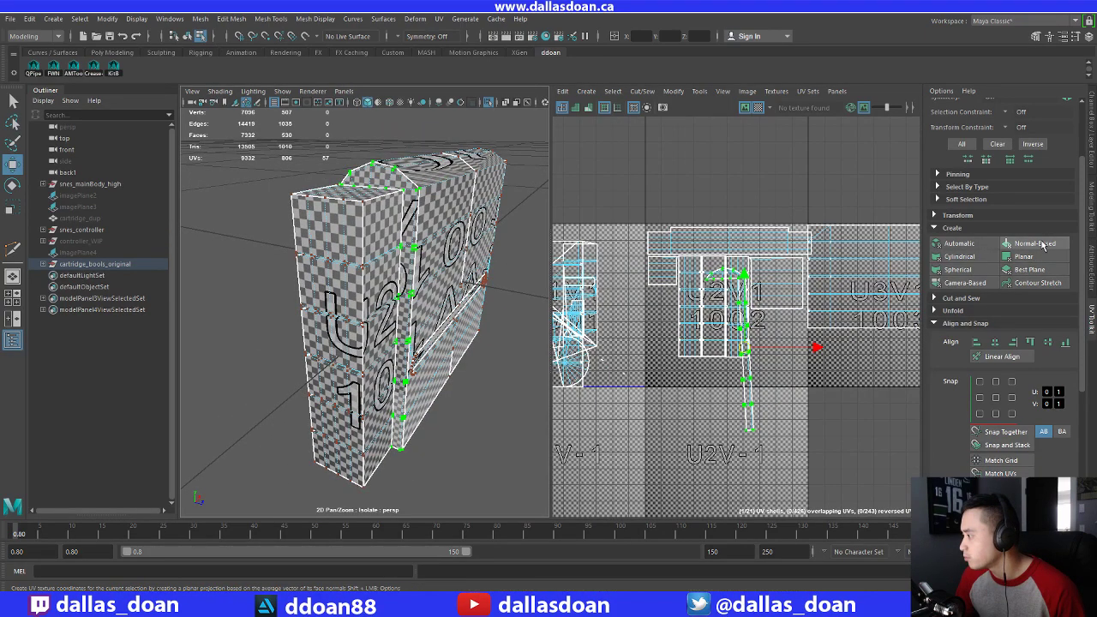
Try an Automatic projection on the end shell's UVs and undo it
click(959, 244)
click(625, 305)
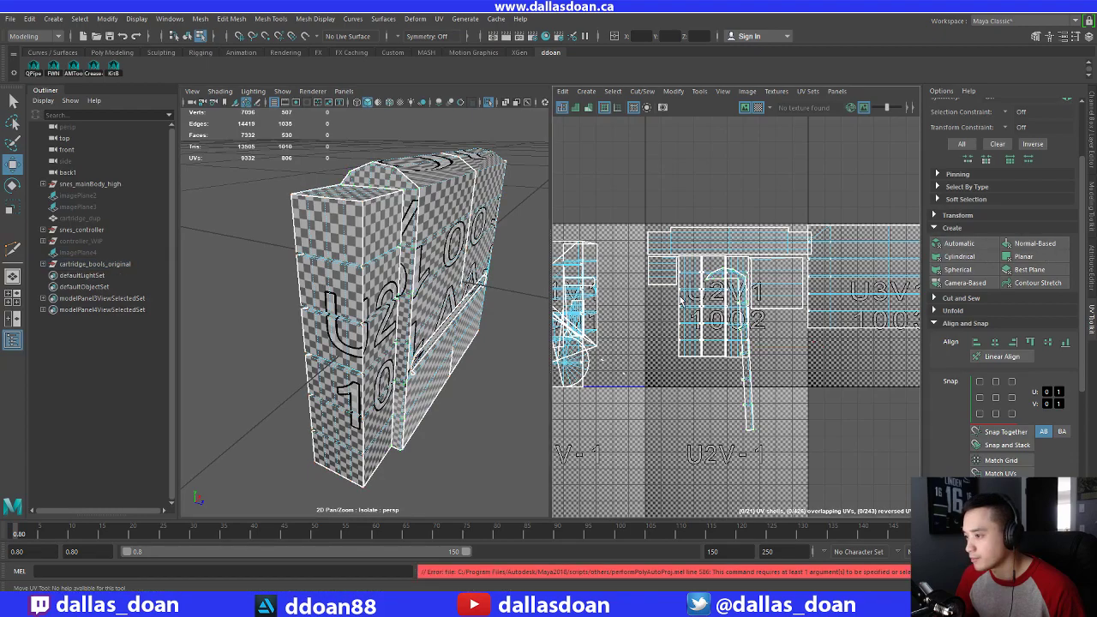
key(ctrl+z)
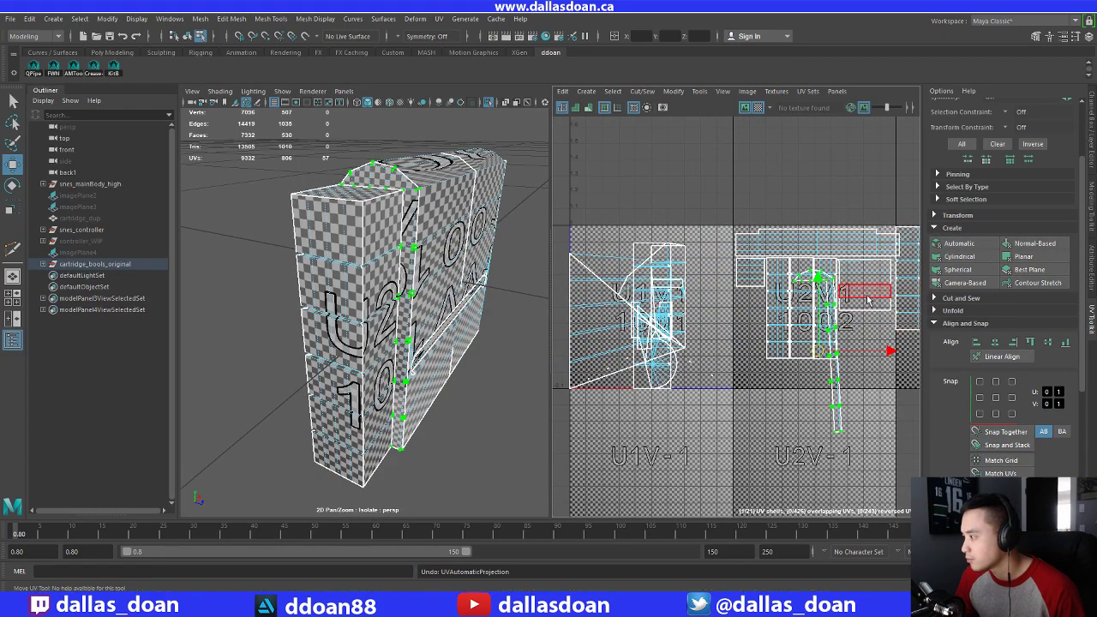
Convert the end shell's UVs back to faces and project them with an Automatic mapping
scroll(1028, 137, up, 3)
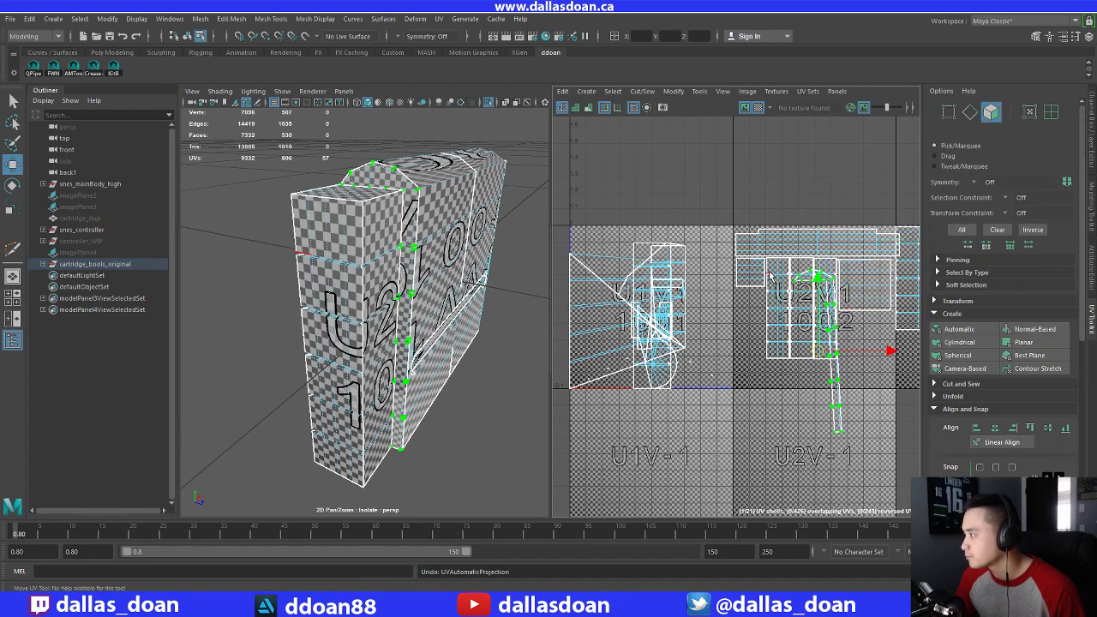
alt+middle_drag(770, 274, 700, 268)
ctrl+right_drag(761, 372, 777, 405)
click(964, 330)
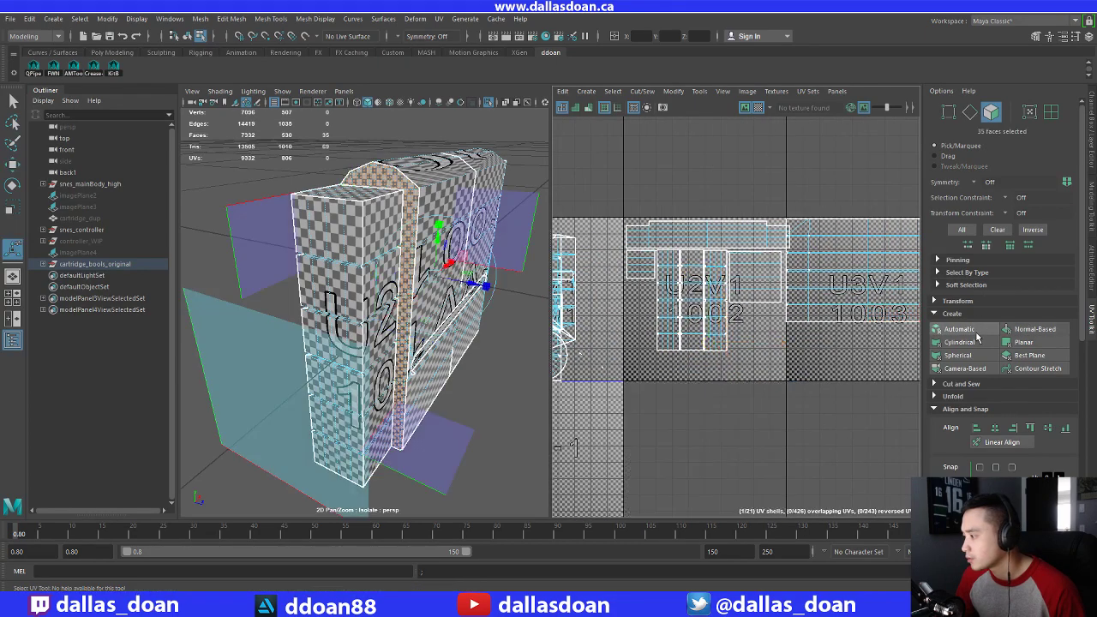
Convert the end faces to UVs and move their shell from tile 1001 into tile 1004
alt+middle_drag(680, 305, 837, 316)
ctrl+right_drag(671, 241, 680, 271)
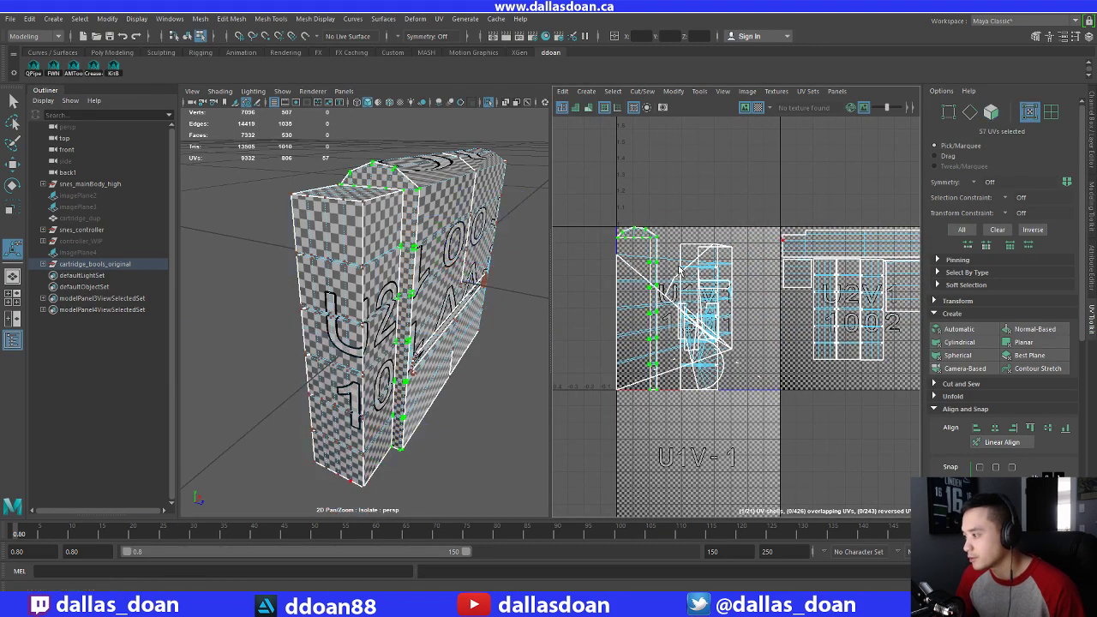
drag(698, 309, 969, 307)
alt+middle_drag(967, 306, 798, 293)
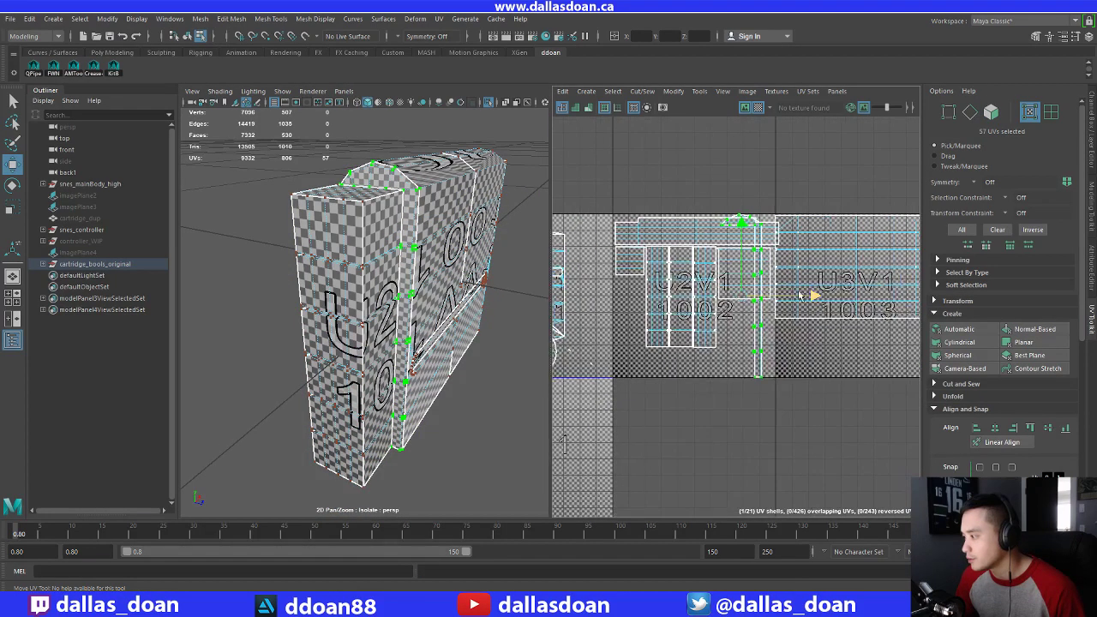
drag(758, 300, 716, 375)
alt+middle_drag(861, 299, 746, 321)
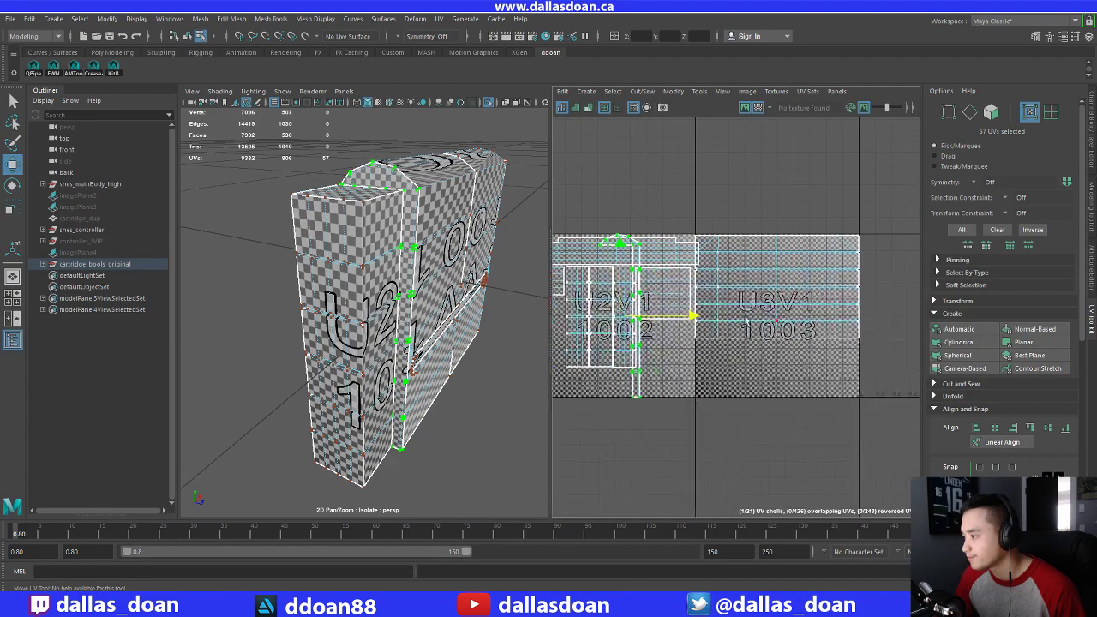
drag(683, 320, 943, 296)
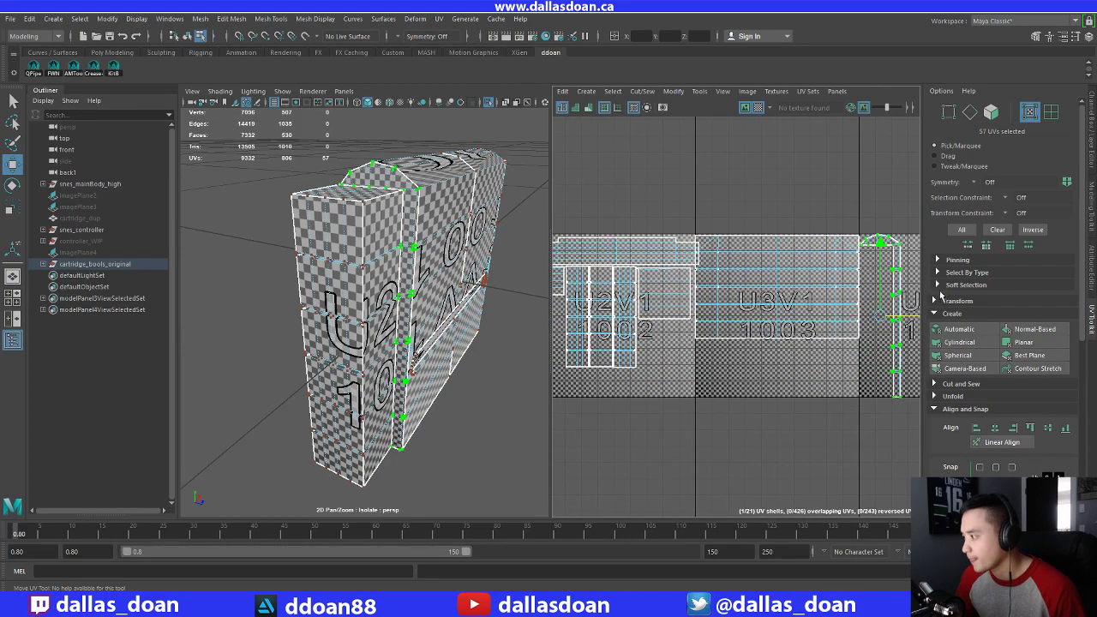
alt+middle_drag(814, 284, 698, 313)
scroll(753, 299, up, 3)
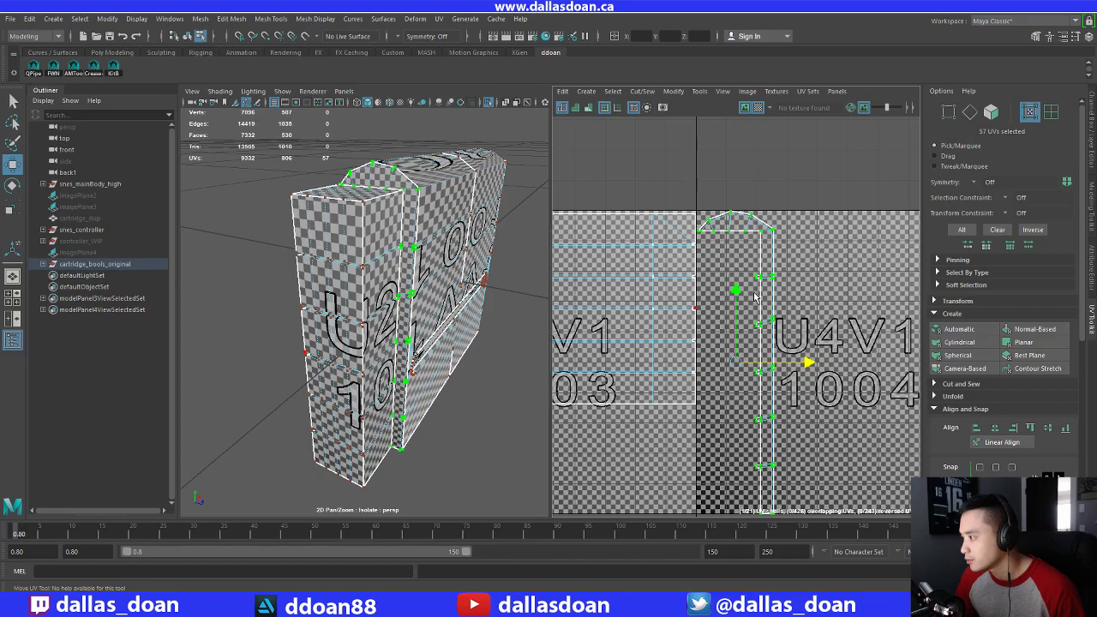
Cut an edge between existing vertices at the outer corner of the rounded end cap with Multi-Cut
alt+drag(390, 287, 420, 300)
alt+right_drag(420, 300, 385, 244)
alt+middle_drag(385, 244, 368, 300)
alt+right_drag(368, 300, 428, 283)
alt+drag(428, 266, 437, 288)
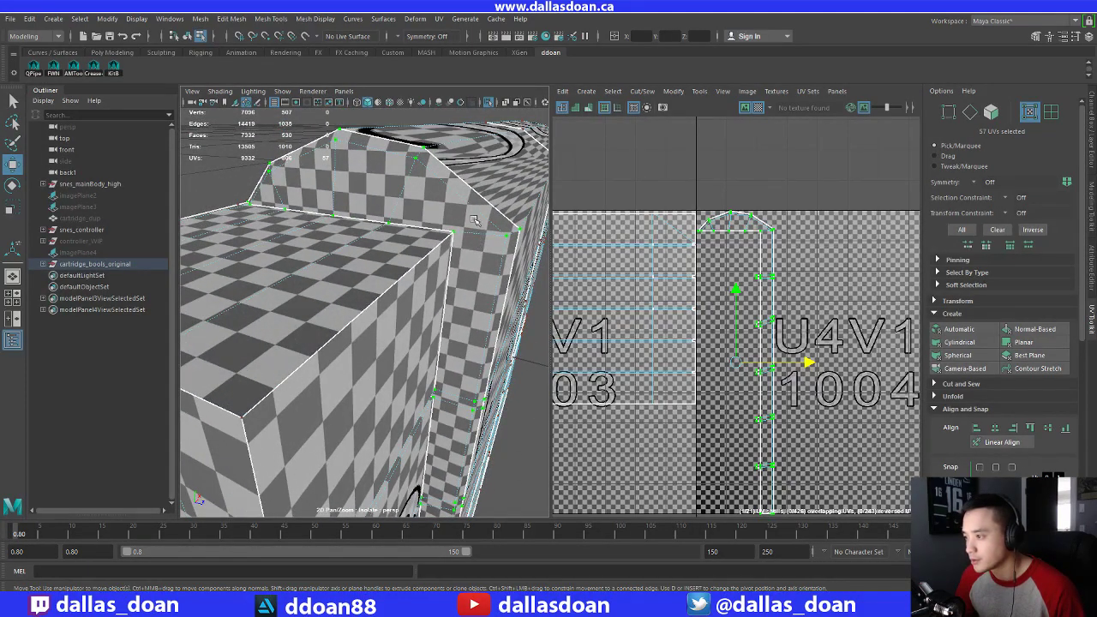
shift+right_drag(475, 220, 412, 222)
right_drag(475, 211, 480, 281)
alt+drag(481, 283, 412, 239)
shift+right_drag(406, 217, 343, 220)
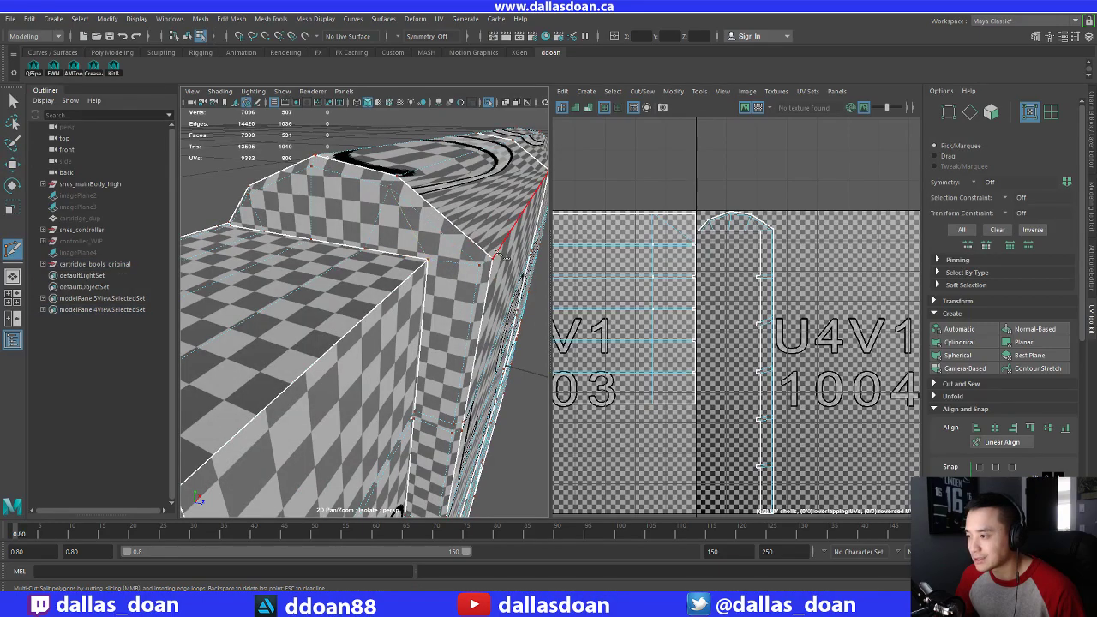
Cut the matching corner edge on the rounded end cap at the cartridge's opposite end and leave Multi-Cut
alt+right_drag(497, 253, 492, 294)
mouse_move(784, 279)
alt+middle_down()
mouse_move(777, 264)
mouse_move(797, 269)
alt+middle_up()
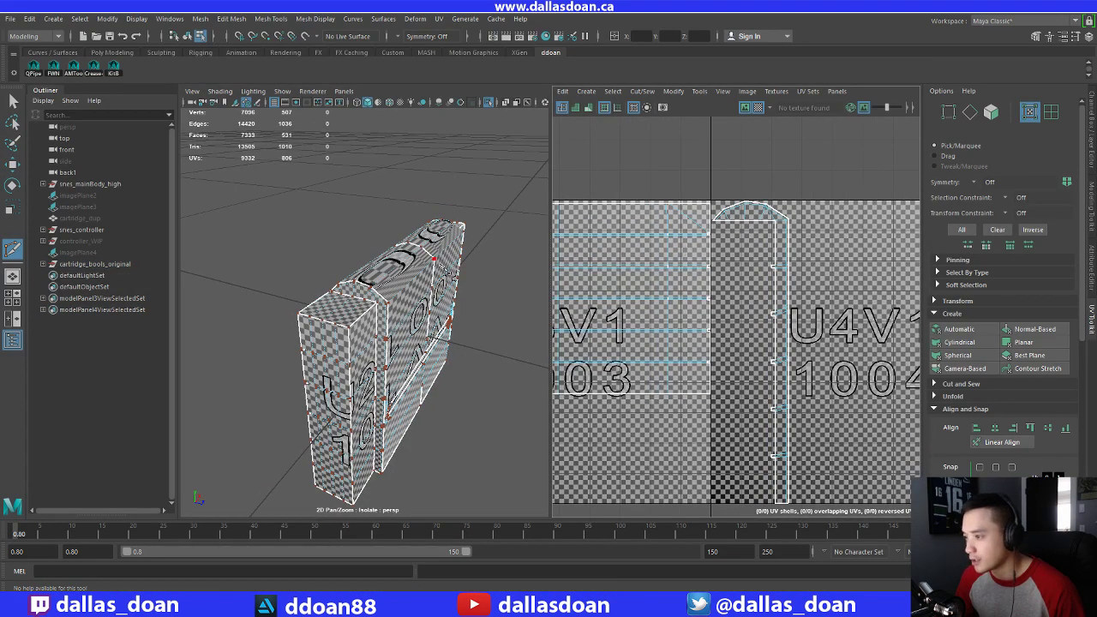
alt+drag(443, 270, 501, 269)
alt+right_drag(377, 257, 334, 188)
alt+middle_drag(327, 162, 331, 294)
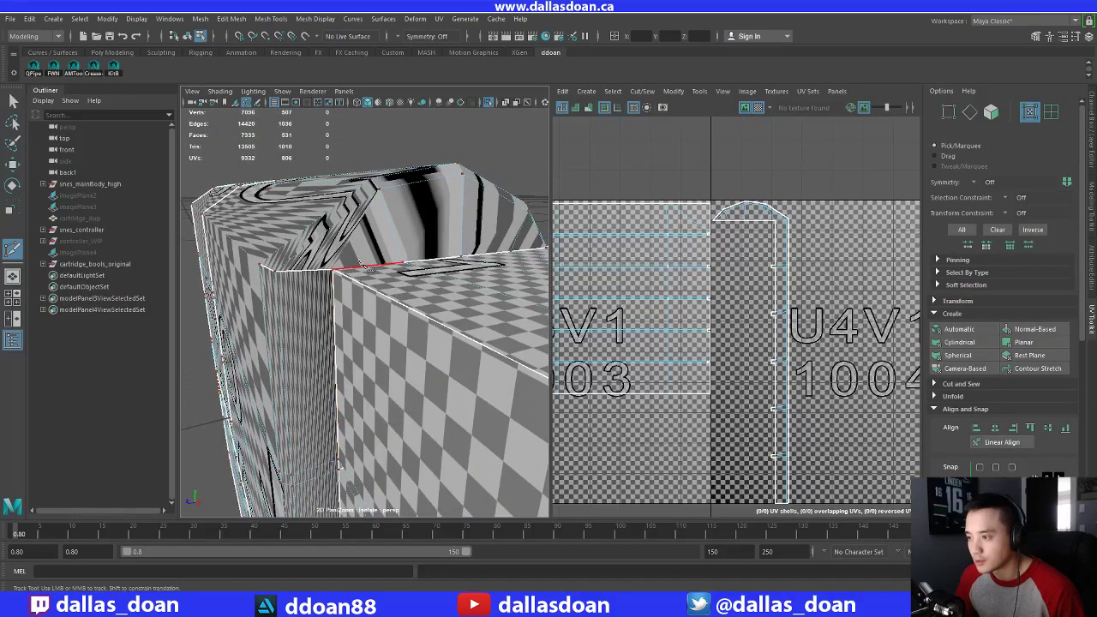
alt+right_drag(382, 287, 338, 283)
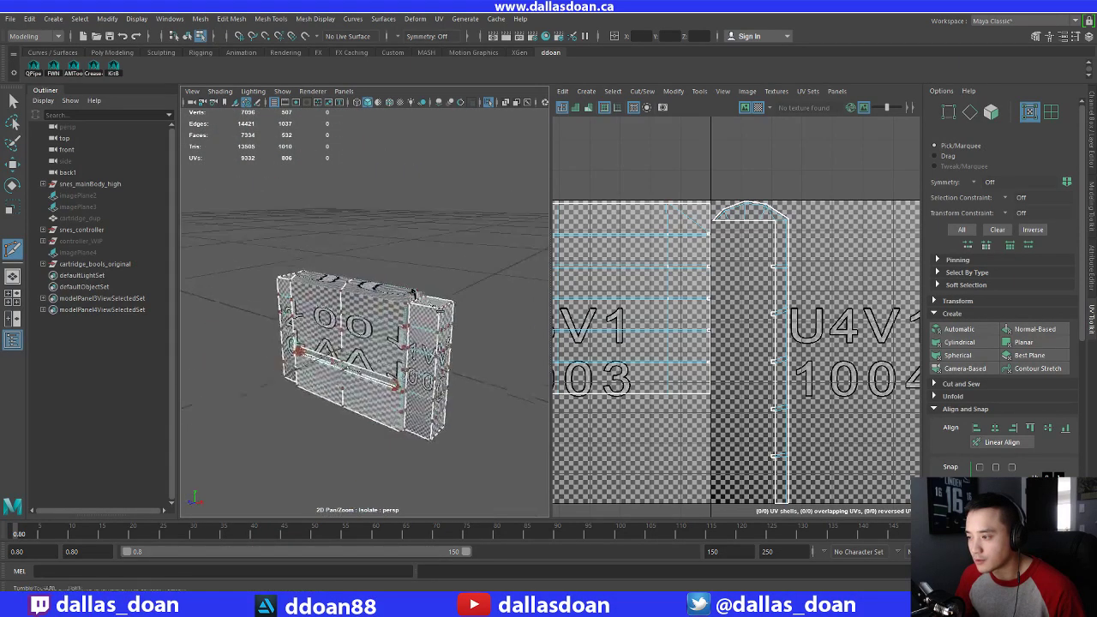
alt+drag(368, 287, 439, 291)
key(w)
Select the faces across the rounded cap at the cartridge's opposite end
click(789, 266)
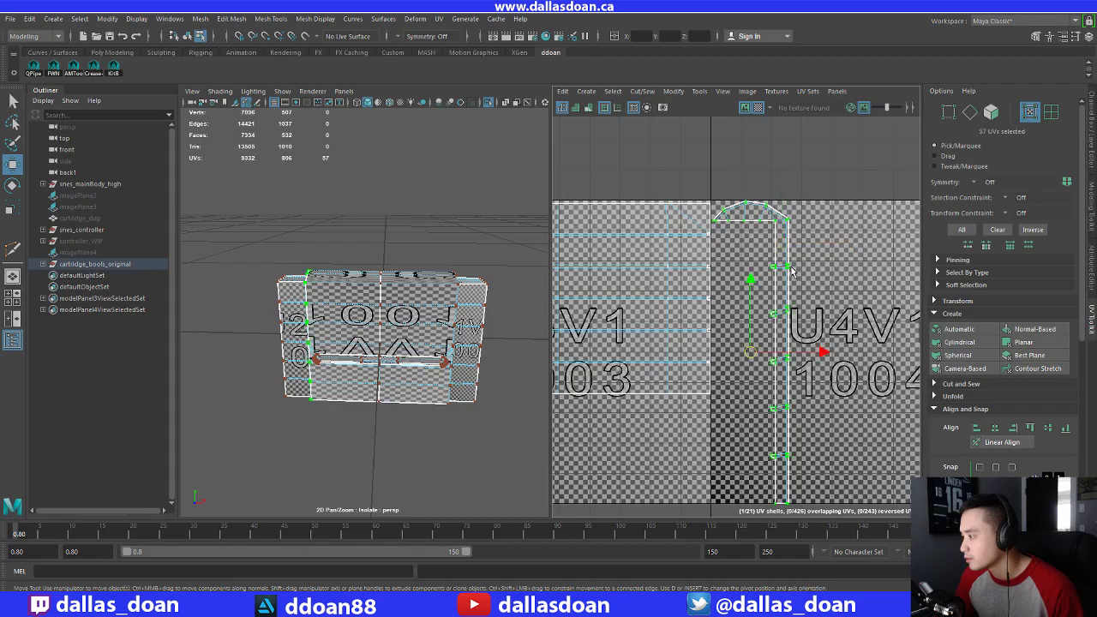
alt+middle_drag(832, 346, 844, 305)
alt+right_drag(845, 306, 815, 307)
alt+middle_drag(815, 307, 836, 327)
alt+right_drag(369, 332, 420, 331)
alt+drag(377, 330, 329, 326)
alt+middle_drag(778, 317, 813, 316)
mouse_move(383, 306)
alt+right_down()
mouse_move(342, 304)
mouse_move(402, 301)
alt+right_up()
alt+drag(463, 300, 334, 290)
right_drag(354, 239, 355, 268)
alt+drag(420, 259, 347, 276)
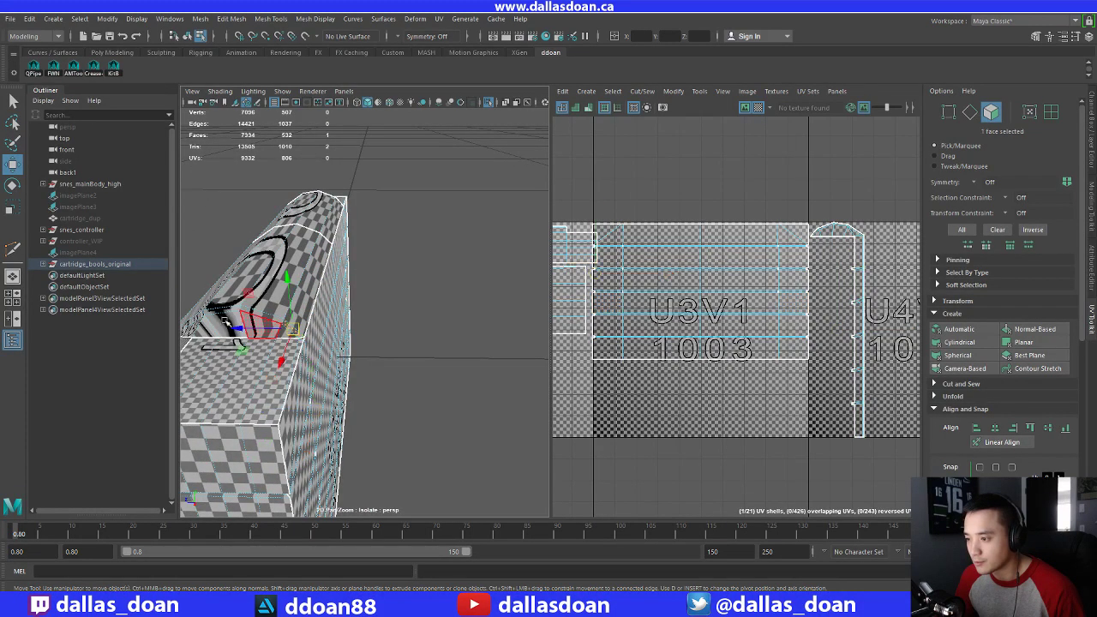
alt+drag(227, 324, 275, 319)
alt+middle_drag(276, 319, 367, 313)
alt+right_drag(367, 313, 416, 310)
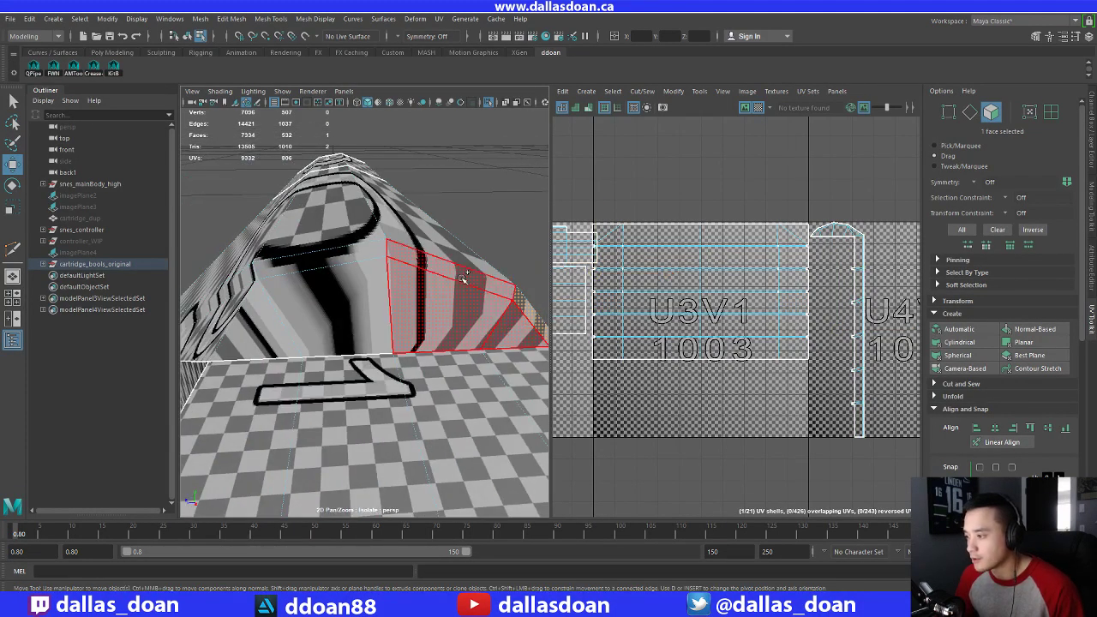
shift+drag(462, 277, 334, 273)
Extend the face selection from the rounded cap down the narrow end strip to the cartridge's lower edge
alt+drag(266, 300, 487, 308)
mouse_move(424, 285)
alt+mouse_down()
mouse_move(369, 293)
mouse_move(348, 314)
mouse_move(476, 312)
mouse_move(403, 293)
mouse_move(365, 297)
alt+mouse_up()
shift+click(390, 239)
alt+drag(389, 239, 369, 230)
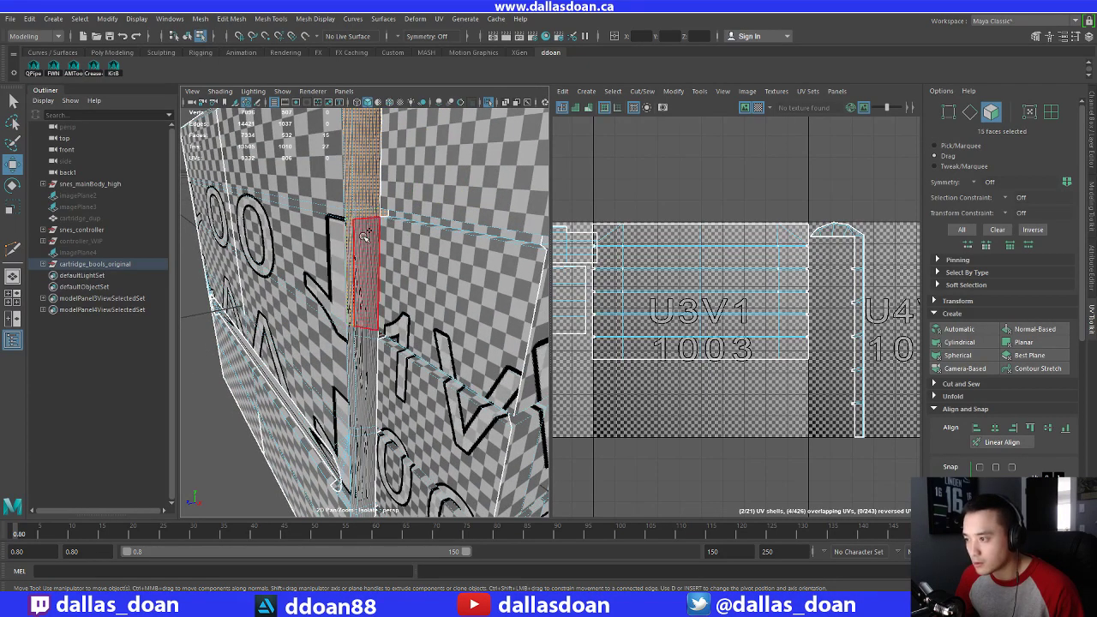
alt+drag(364, 236, 392, 304)
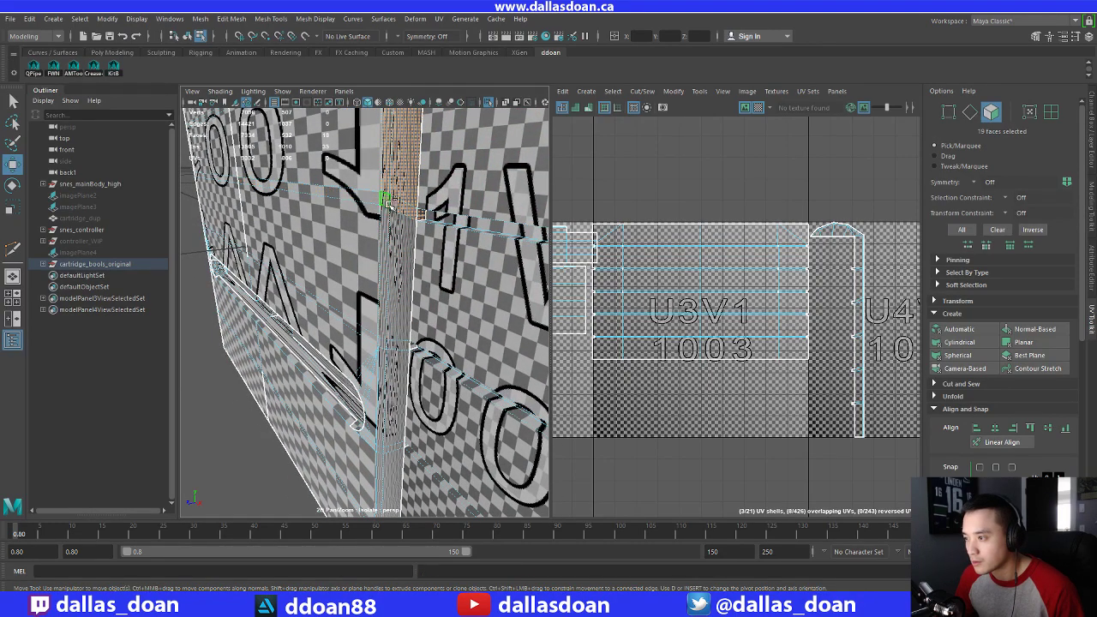
shift+click(402, 233)
alt+drag(402, 233, 433, 248)
shift+click(407, 236)
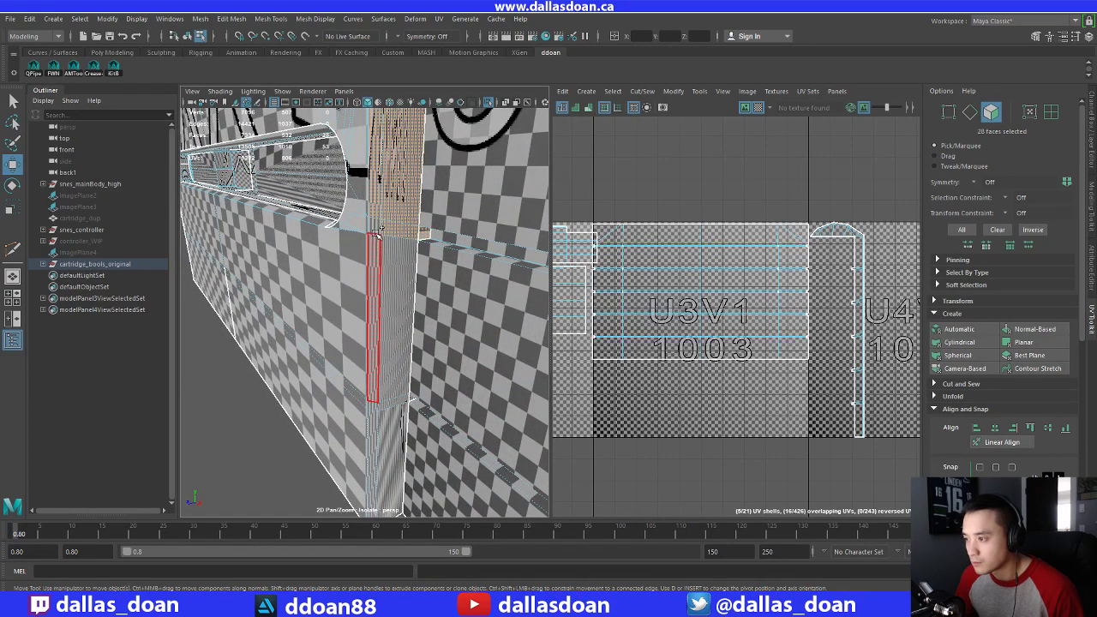
shift+click(421, 250)
alt+drag(422, 250, 426, 254)
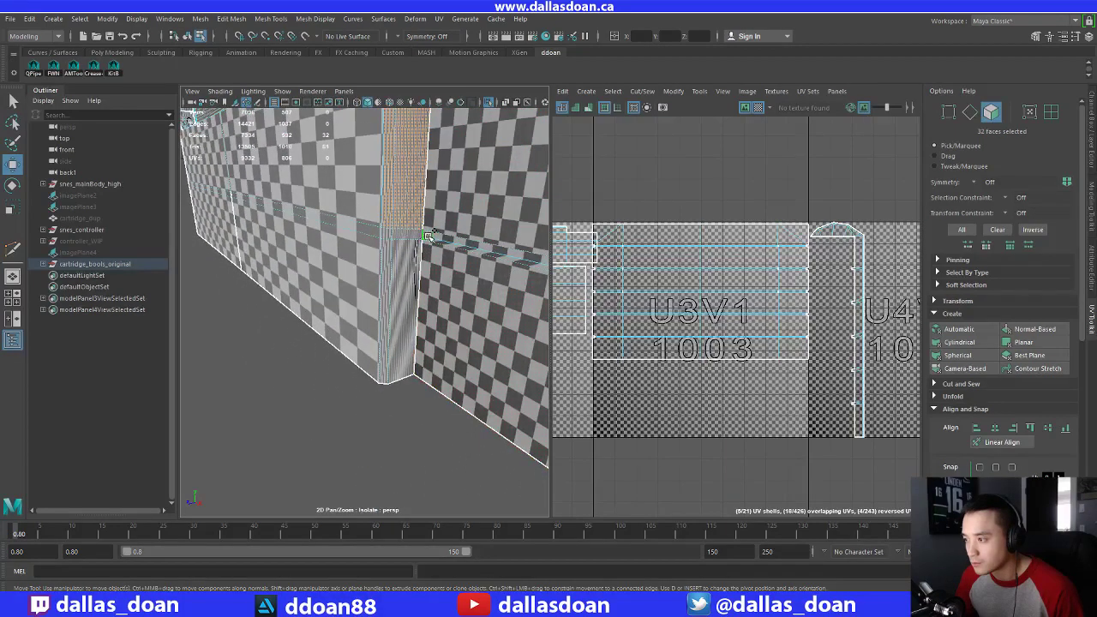
shift+click(396, 259)
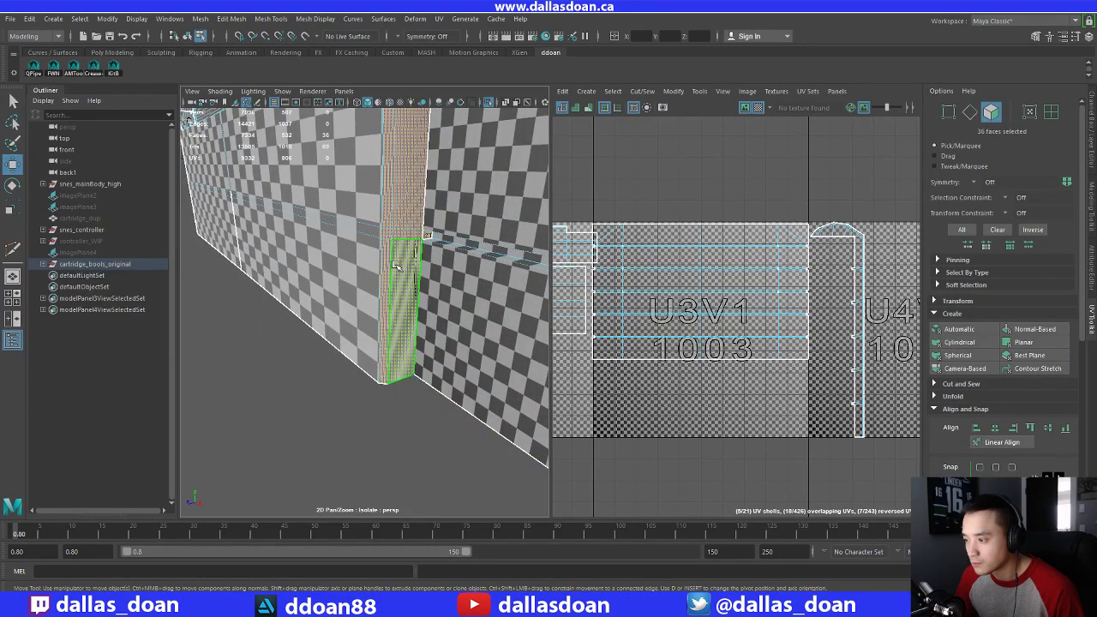
alt+drag(396, 259, 355, 253)
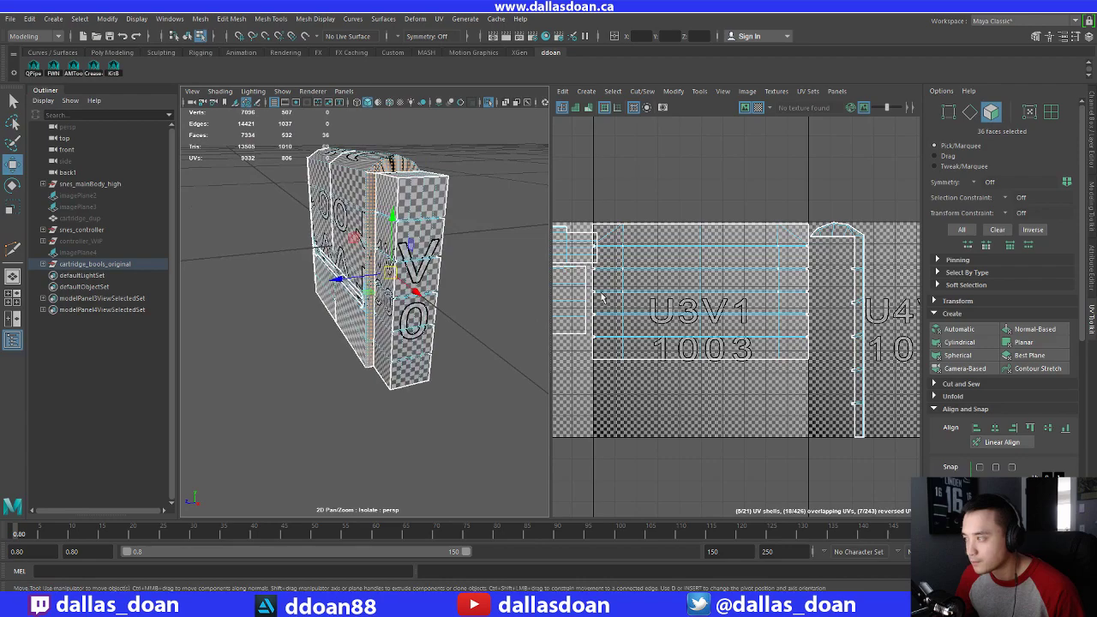
Apply an Automatic UV projection to the selected end faces
click(958, 329)
scroll(793, 345, down, 2)
scroll(794, 344, down, 1)
alt+middle_drag(793, 344, 883, 329)
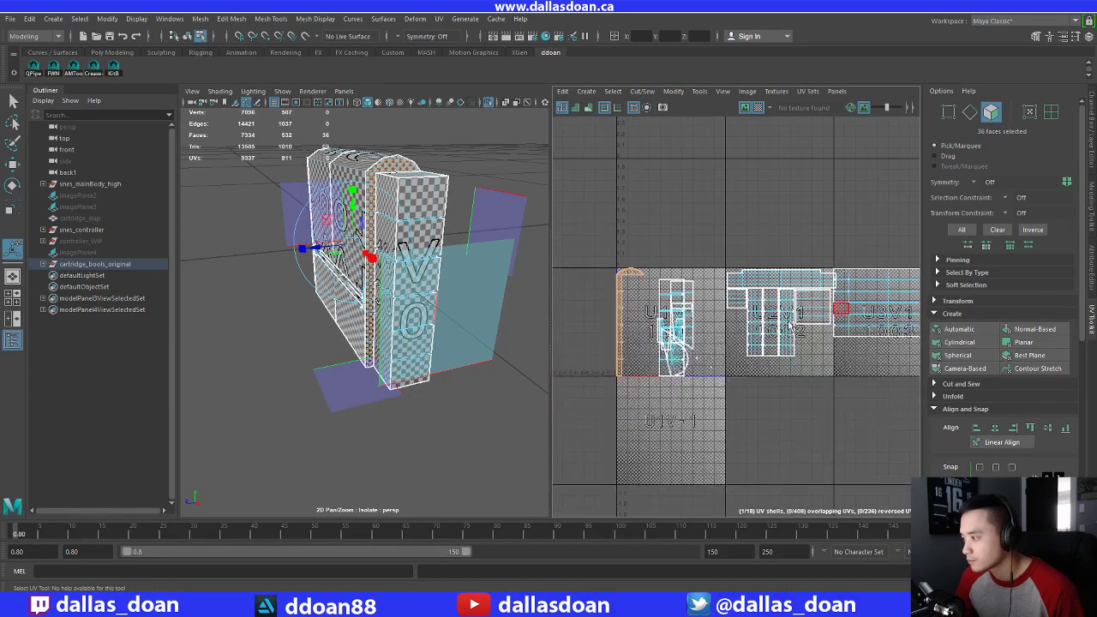
Convert the end faces to UVs and move their shell from tile 1001 into tile 1004 beside the matching end shell
ctrl+right_drag(608, 255, 664, 256)
alt+middle_drag(790, 317, 715, 319)
key(w)
scroll(716, 319, down, 1)
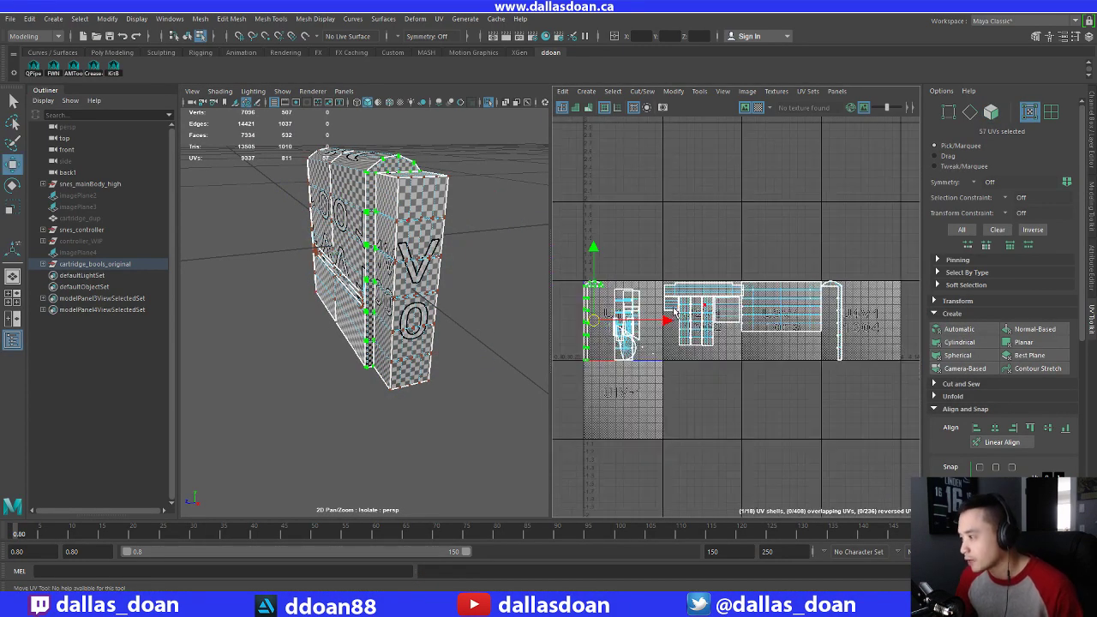
drag(660, 318, 919, 317)
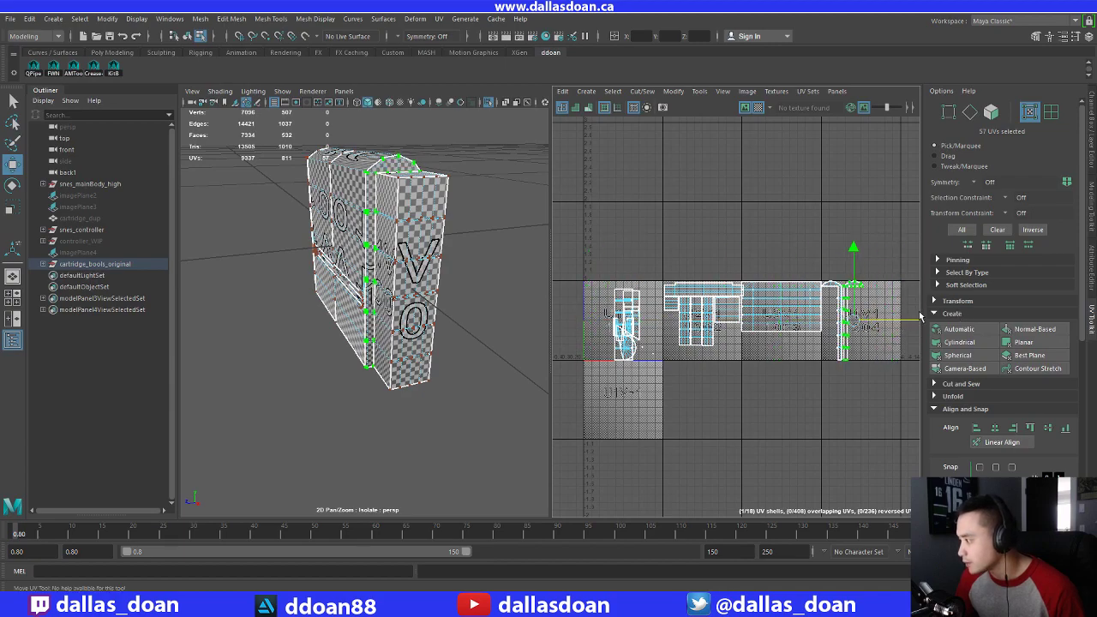
Select the UVs of both end shells in tile 1004 and optimize them
scroll(904, 292, up, 5)
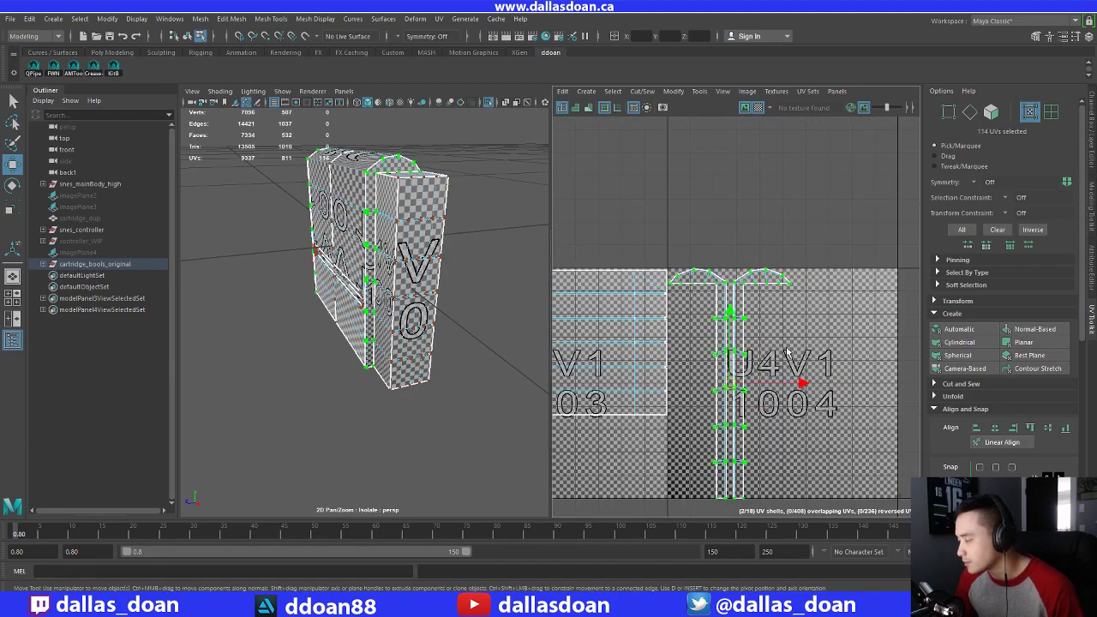
alt+middle_drag(787, 351, 781, 314)
scroll(970, 379, down, 4)
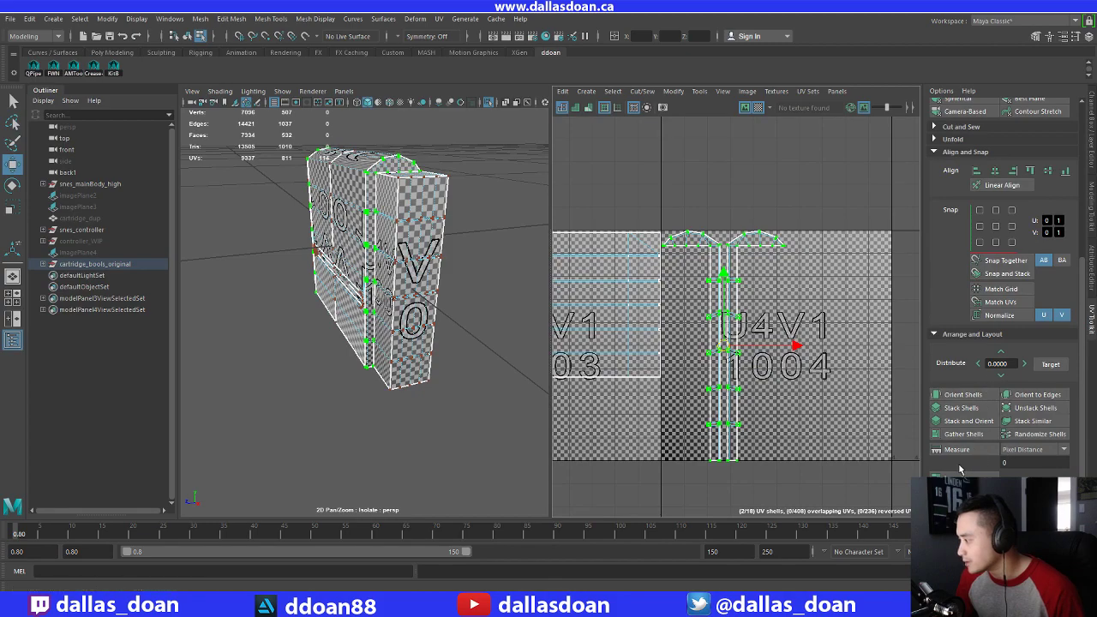
scroll(963, 375, up, 4)
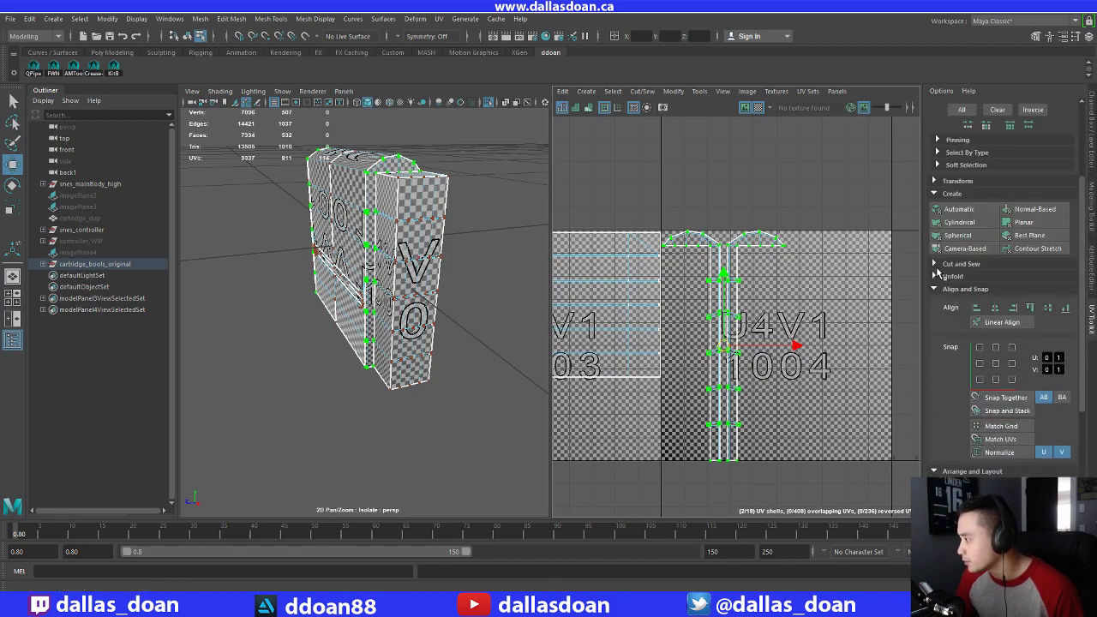
click(938, 274)
click(970, 293)
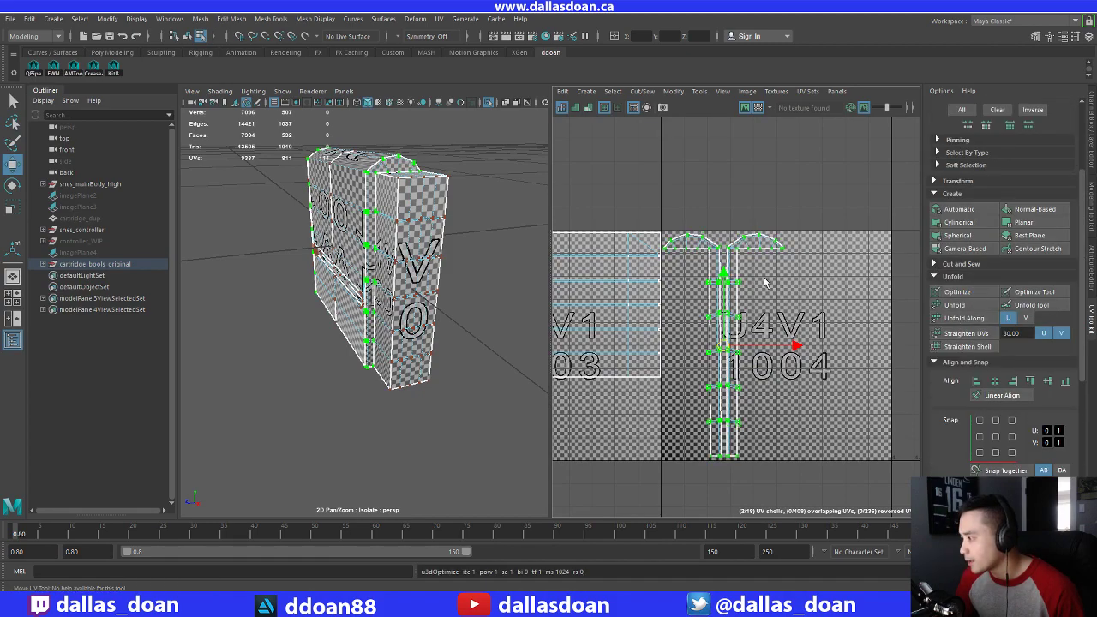
Undo the optimization of the two end shells and apply Optimize to them again
scroll(728, 300, up, 3)
scroll(742, 274, up, 1)
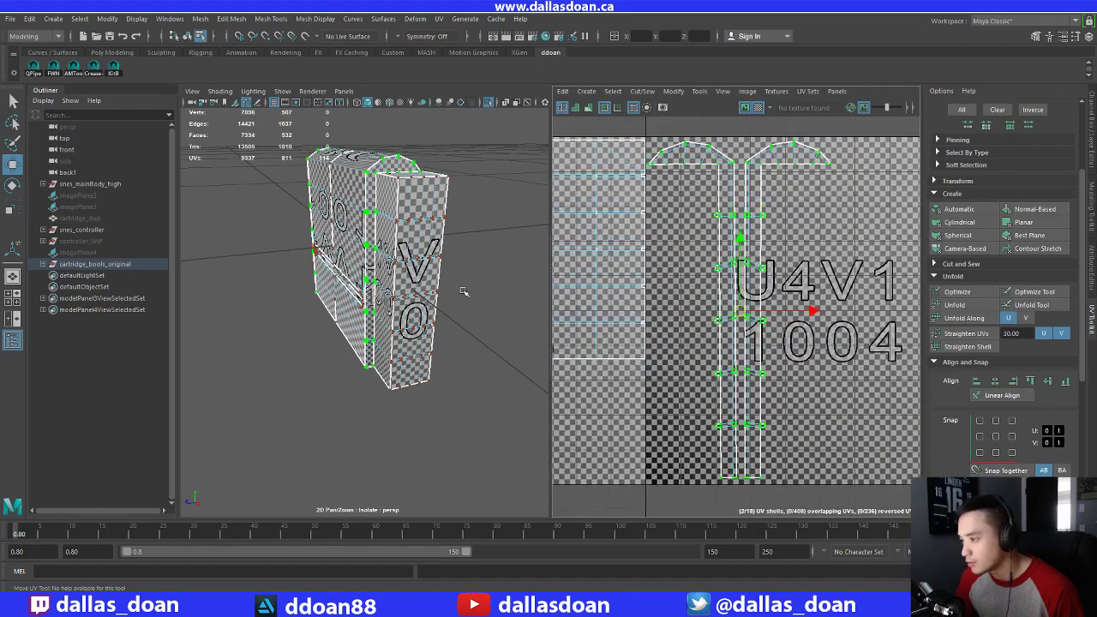
scroll(420, 287, up, 4)
mouse_move(426, 260)
alt+middle_down()
mouse_move(413, 266)
mouse_move(422, 261)
alt+middle_up()
alt+middle_drag(773, 291, 774, 310)
key(ctrl+z)
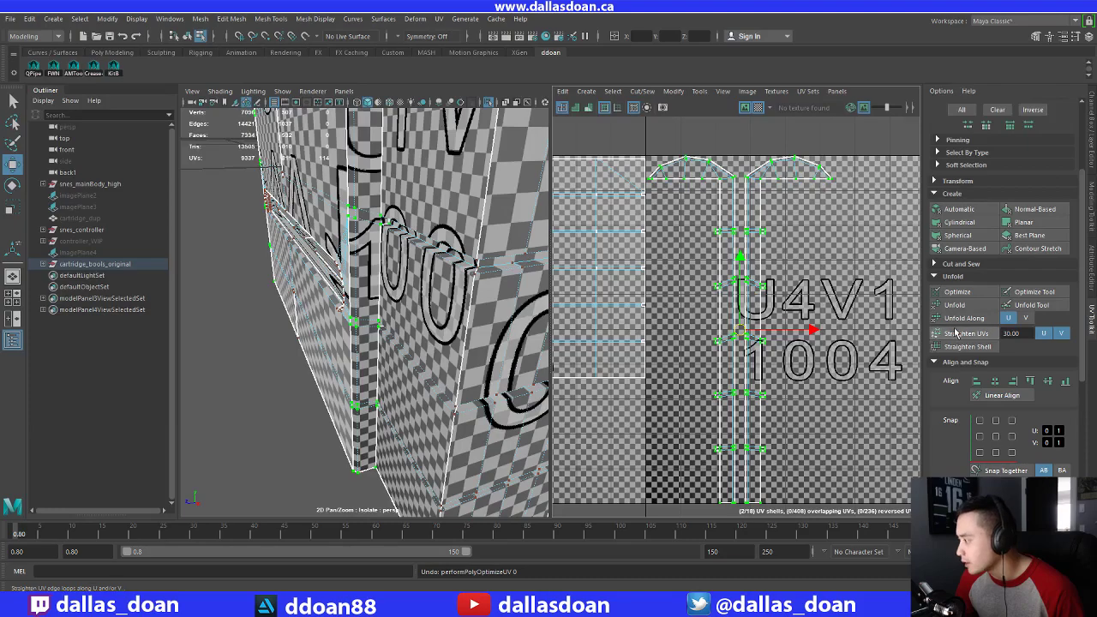
click(970, 297)
alt+middle_drag(771, 298, 777, 305)
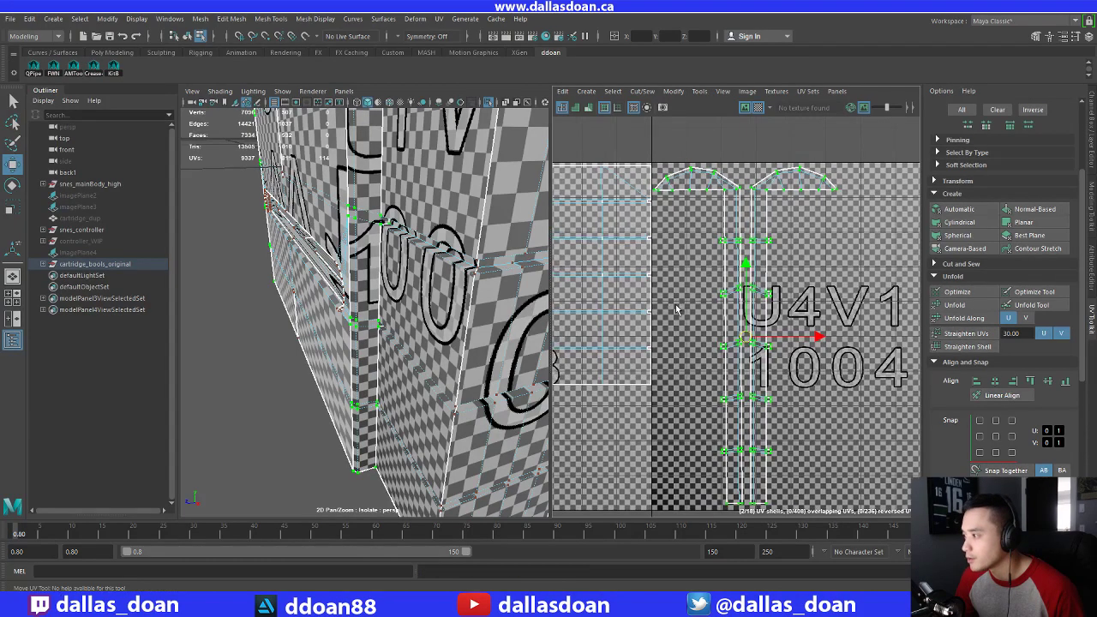
Switch to face selection and select the upper long inner face of the recessed slot on the cartridge
scroll(411, 285, down, 6)
alt+drag(385, 287, 386, 241)
scroll(421, 283, up, 6)
scroll(428, 262, down, 6)
right_drag(352, 197, 360, 269)
alt+drag(369, 270, 296, 261)
scroll(420, 266, up, 6)
alt+right_drag(278, 264, 331, 269)
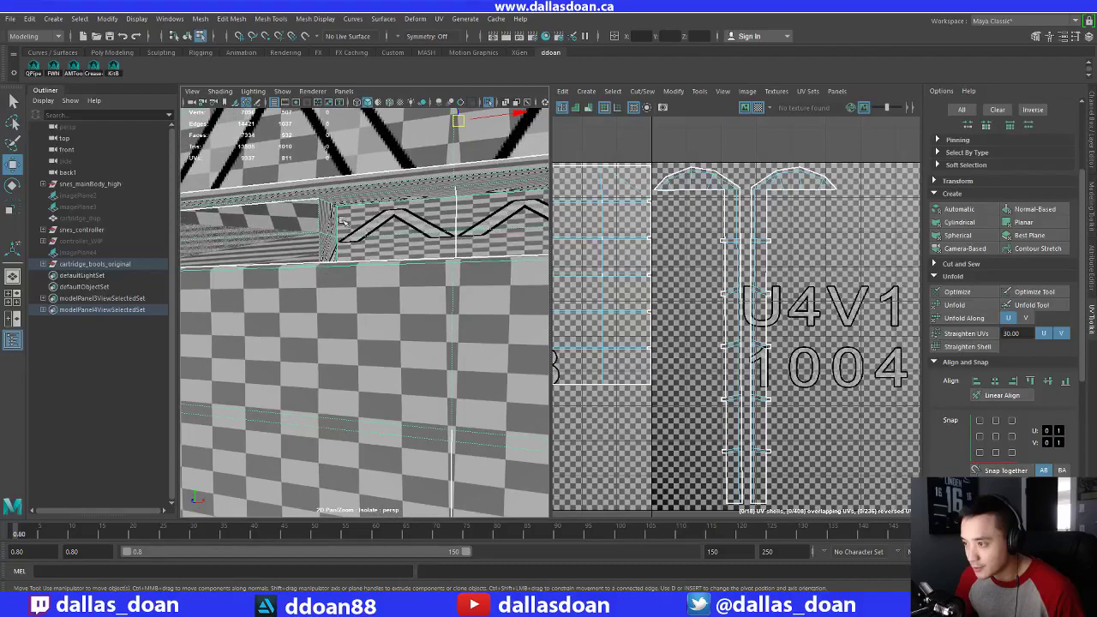
right_drag(352, 204, 354, 228)
click(312, 237)
key(f)
Add the inner faces of the slot's first rounded end and the lower long inner face to the selection
alt+drag(409, 259, 436, 260)
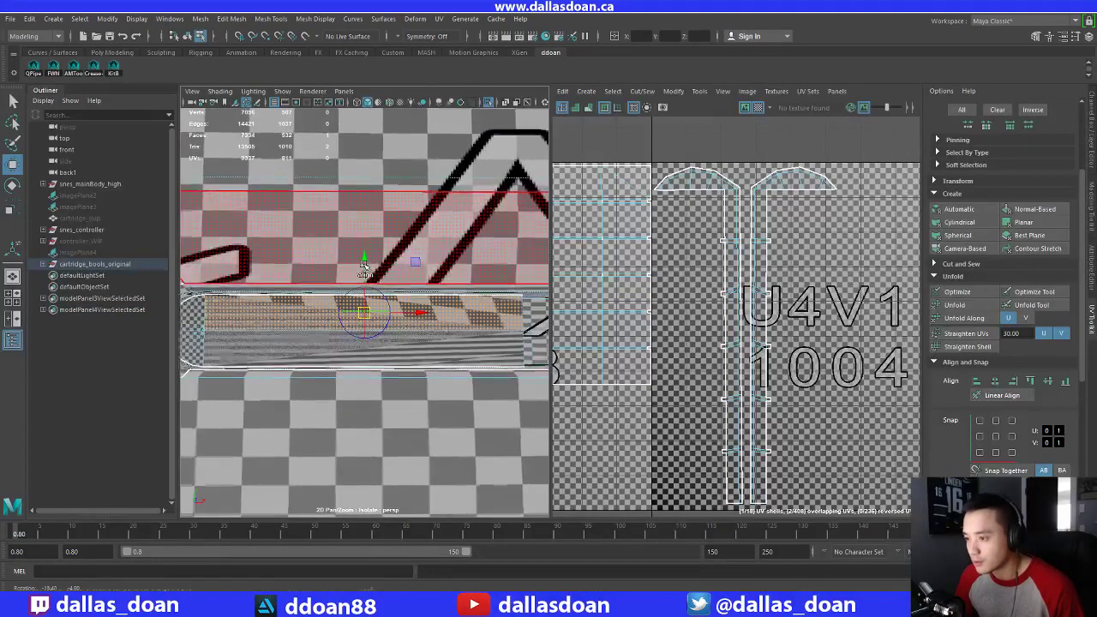
alt+right_drag(437, 261, 394, 266)
alt+middle_drag(248, 318, 329, 314)
alt+right_drag(257, 314, 316, 313)
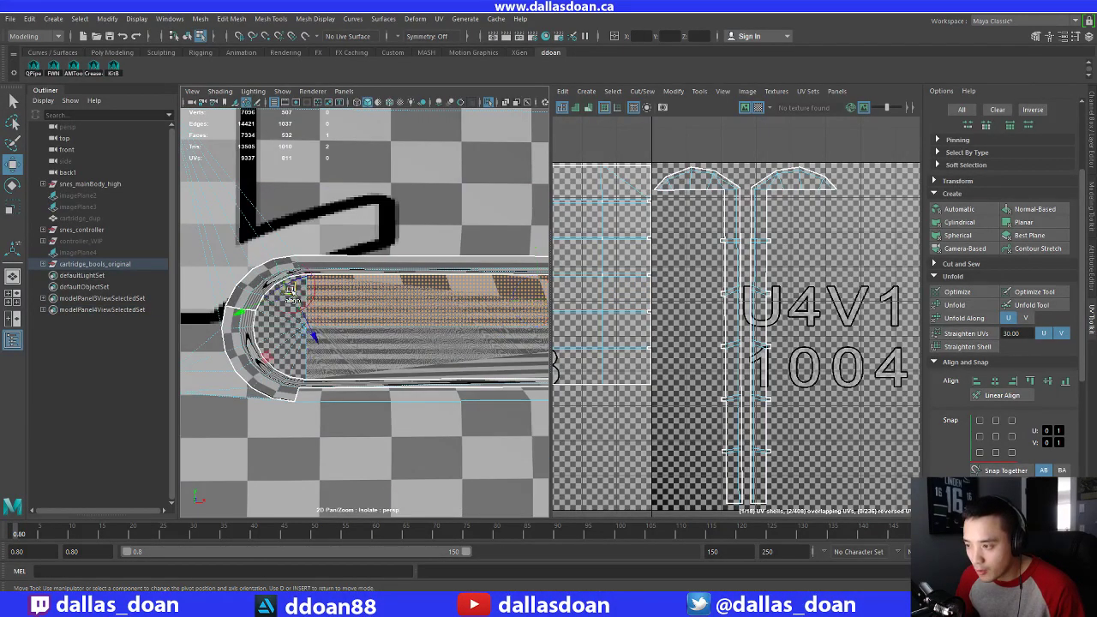
key(d)
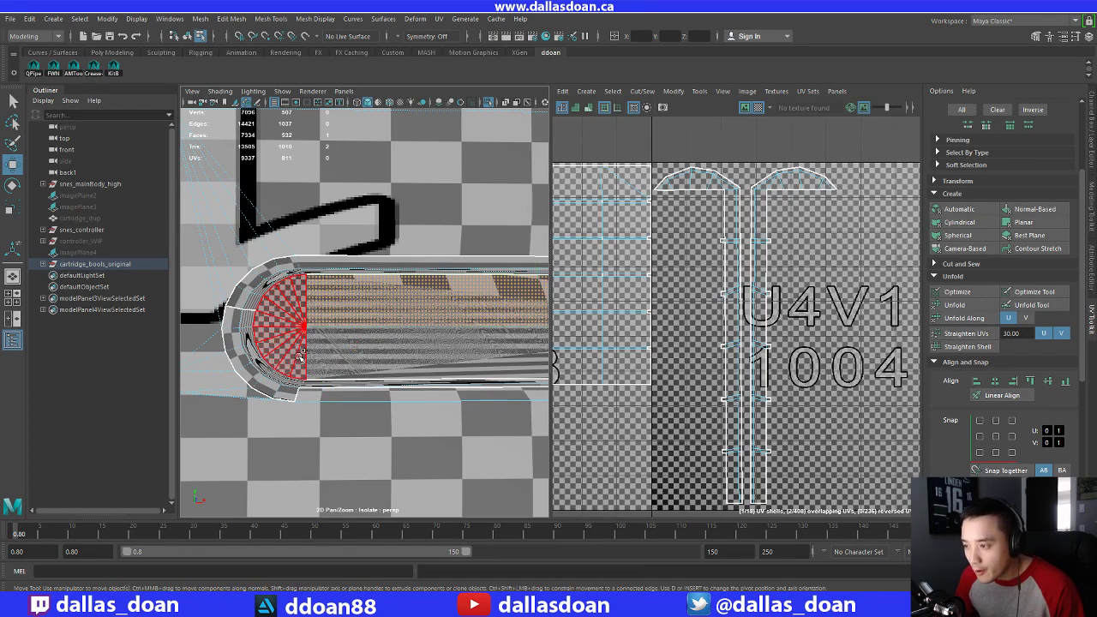
alt+drag(358, 342, 293, 304)
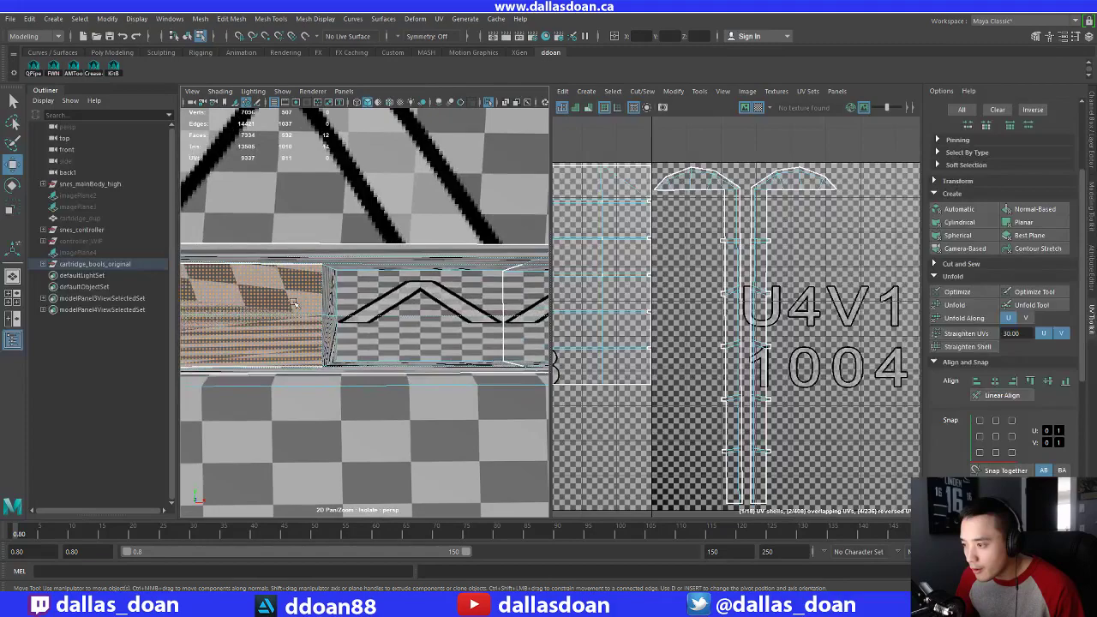
Add the slot's middle inner faces, its remaining long faces and the opposite rounded end to the selection
alt+drag(385, 305, 325, 316)
alt+right_drag(325, 315, 368, 311)
alt+drag(369, 310, 407, 303)
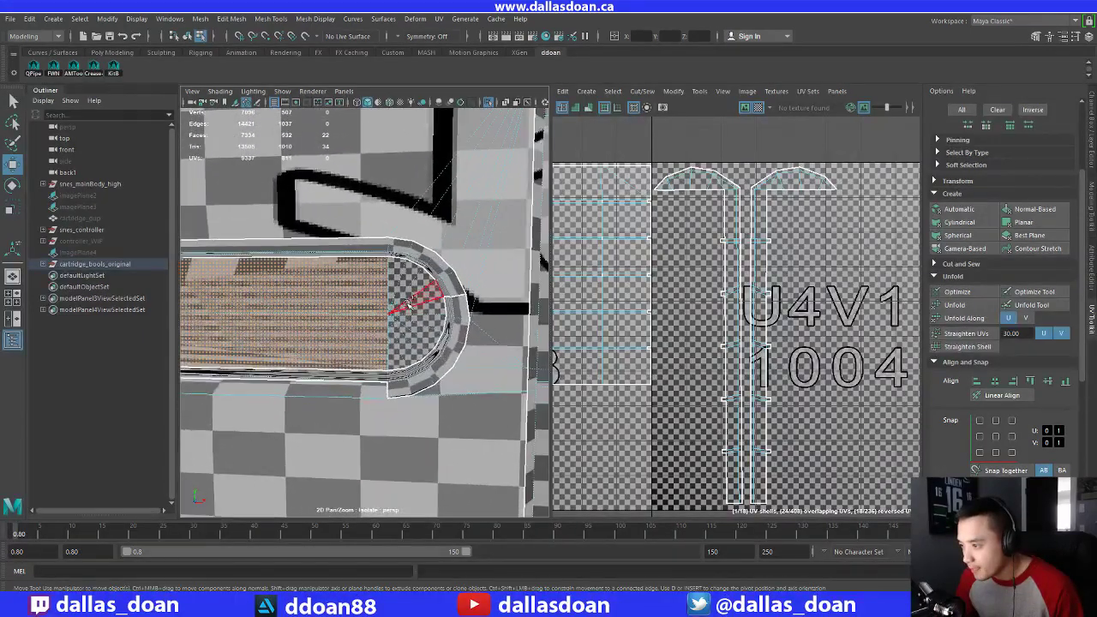
alt+drag(404, 358, 376, 325)
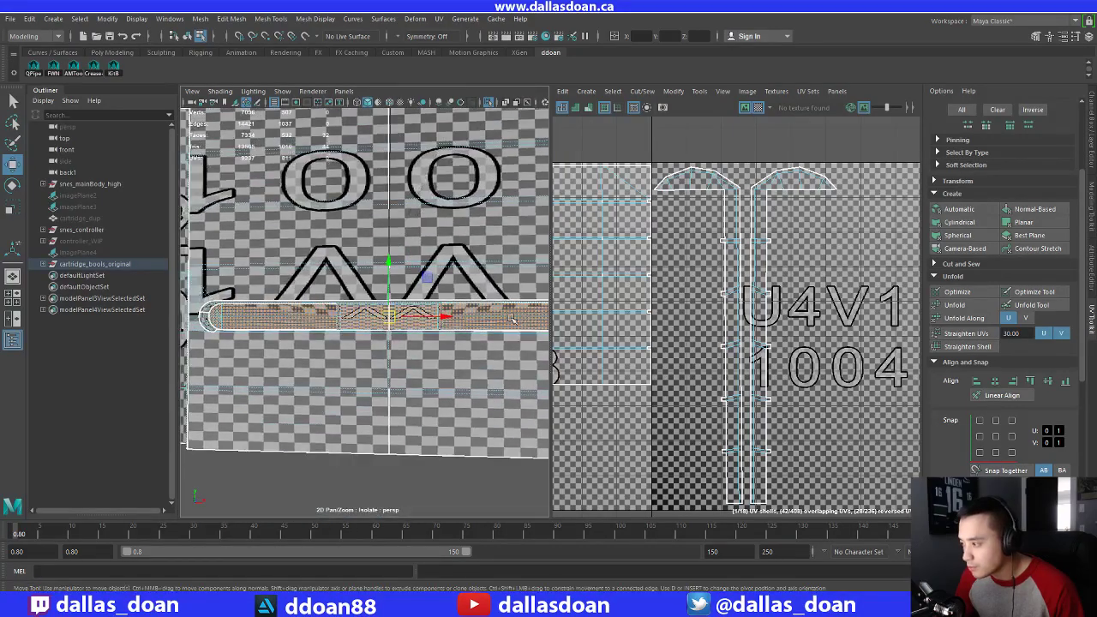
alt+middle_drag(447, 310, 392, 311)
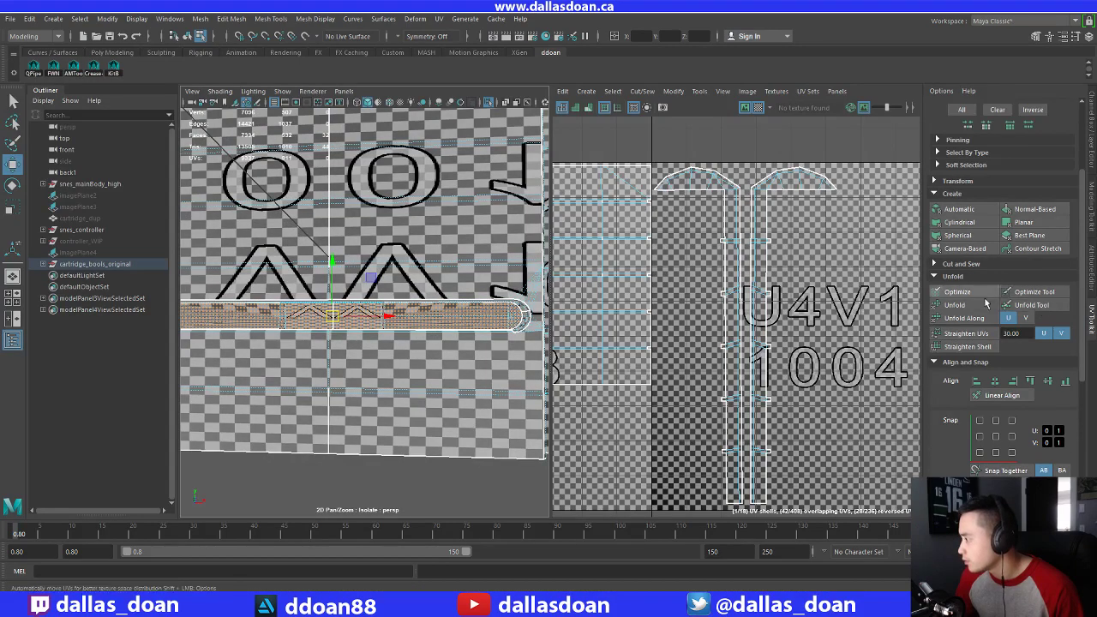
Apply a Normal-Based projection to the slot's inner faces and move the resulting shell from tile 1001 into tile 1002
scroll(985, 304, up, 3)
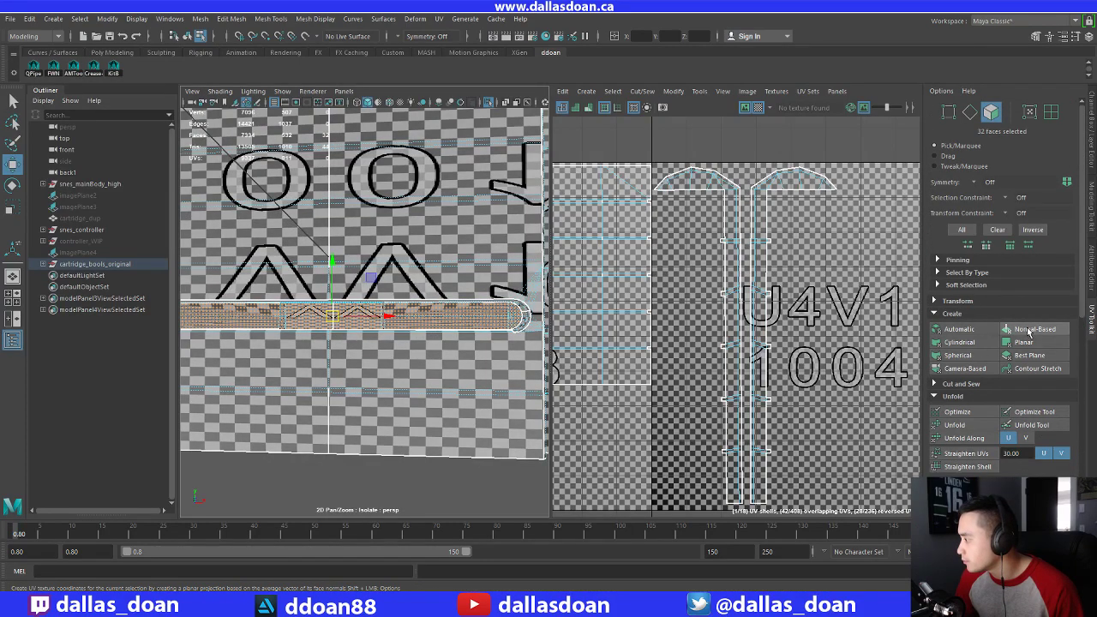
click(1028, 330)
key(f)
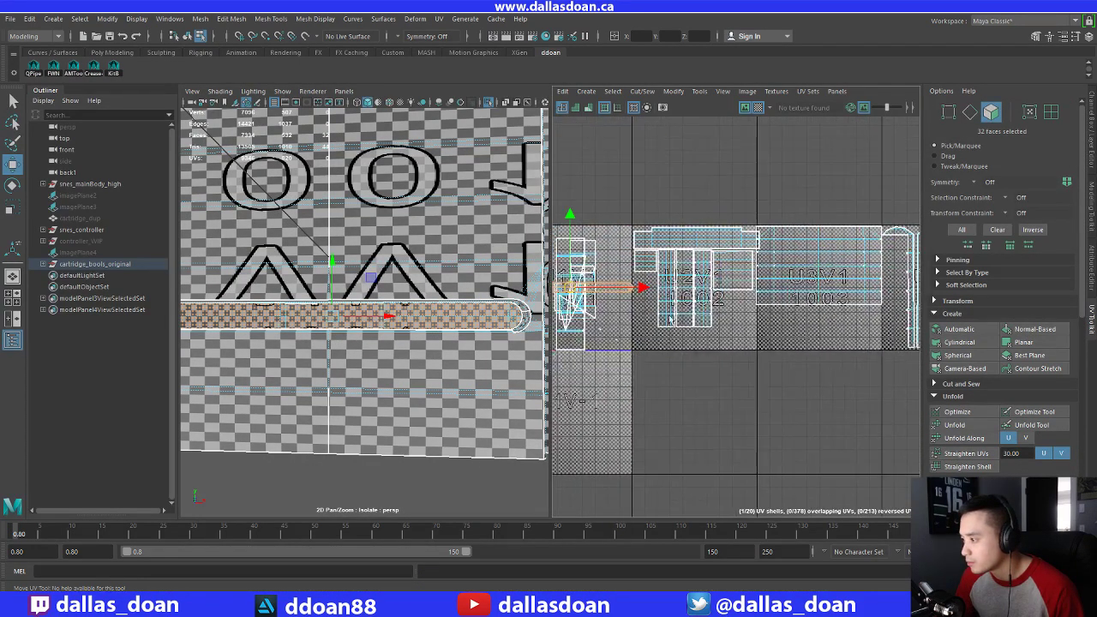
alt+middle_drag(642, 318, 733, 328)
ctrl+right_drag(707, 301, 852, 310)
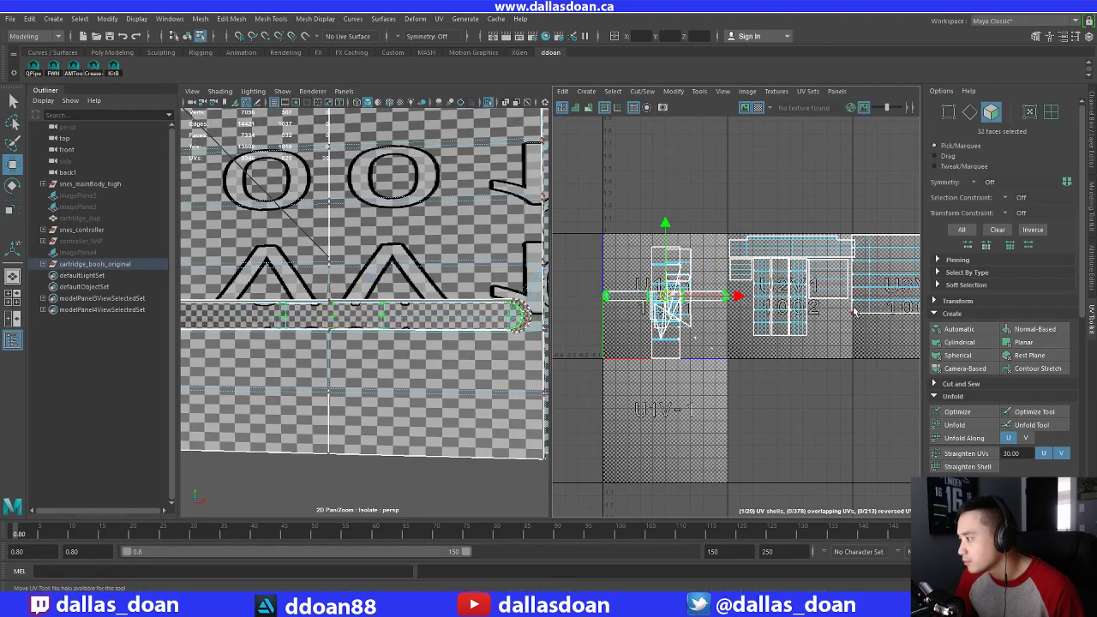
drag(665, 296, 814, 338)
Reposition the long slot shell just beneath the upright shells in tile 1002, clear of them
alt+drag(347, 304, 552, 317)
scroll(800, 342, up, 3)
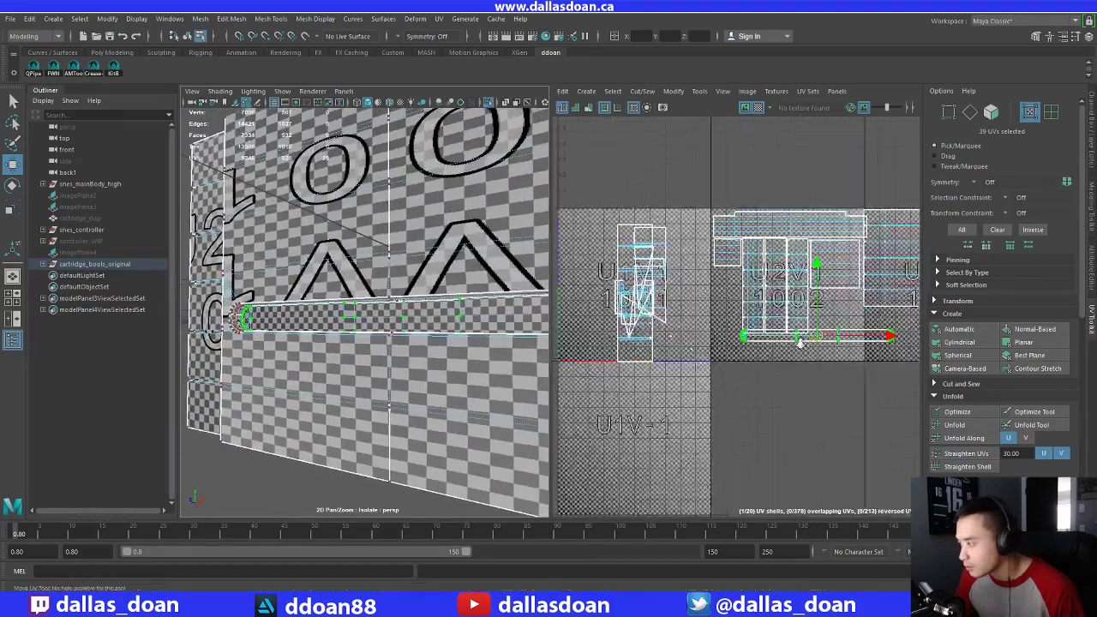
alt+middle_drag(800, 343, 709, 350)
scroll(656, 377, up, 3)
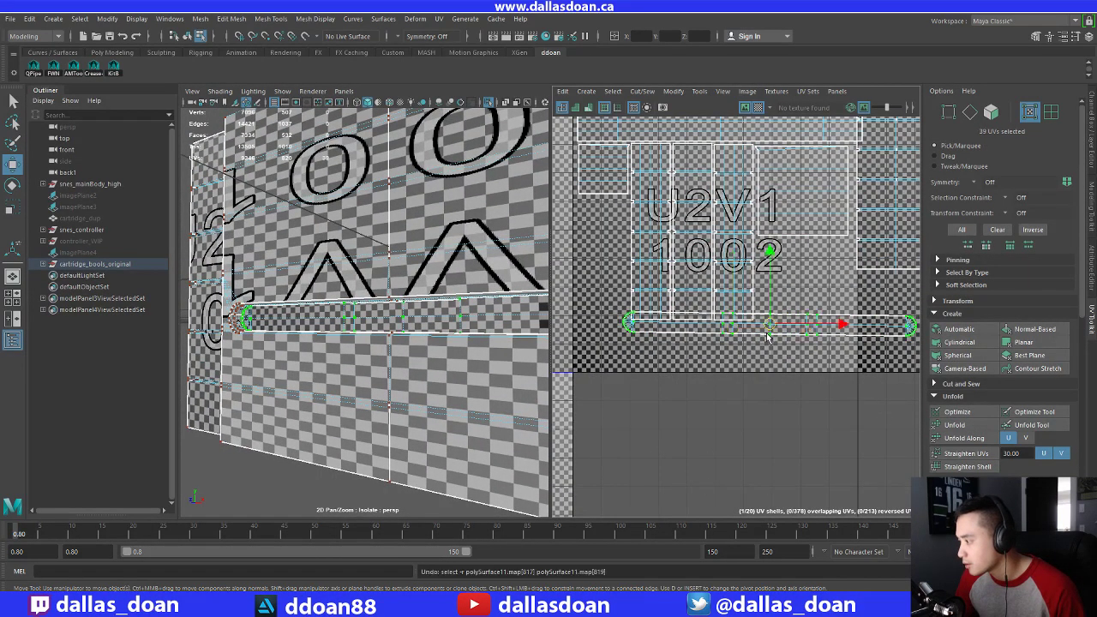
drag(770, 332, 729, 343)
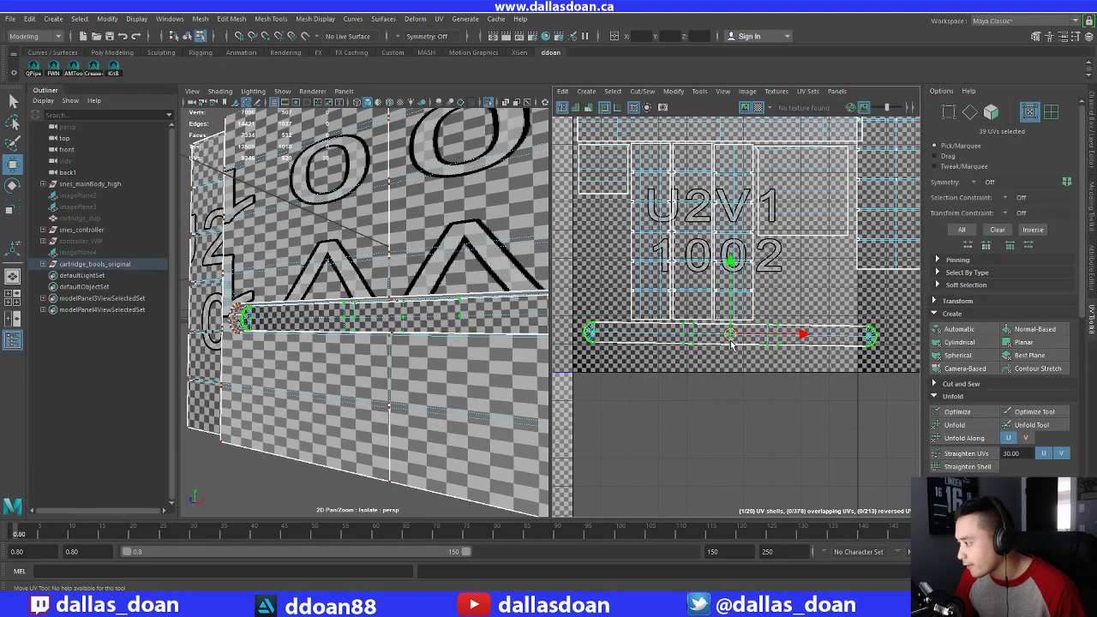
scroll(729, 343, up, 4)
scroll(800, 353, down, 2)
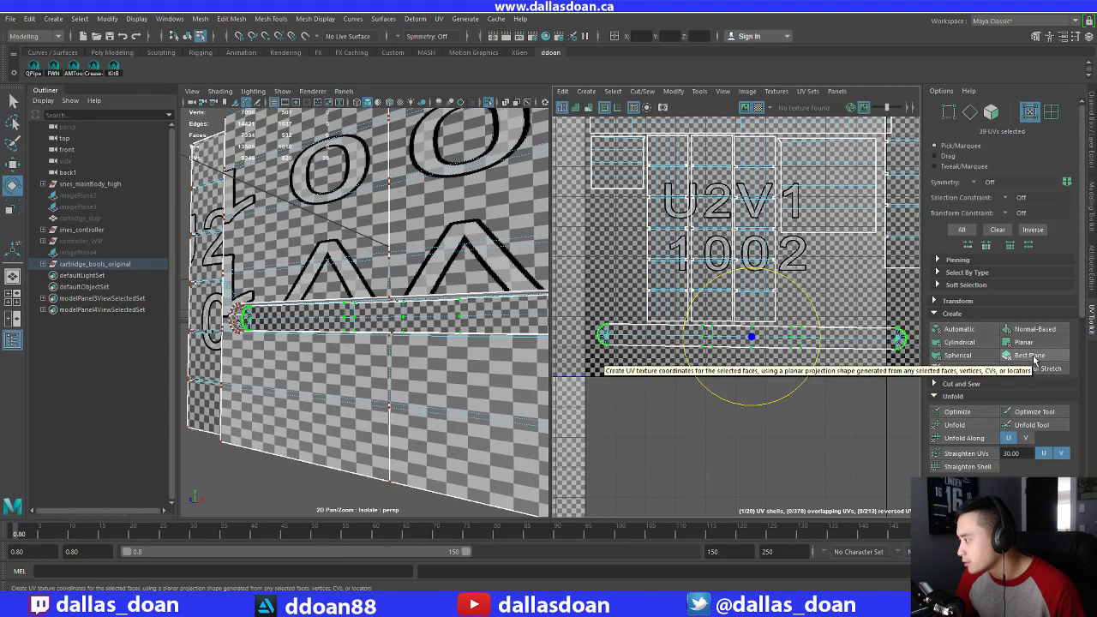
Switch to UV shell selection and select the long slot shell in tile 1002
click(979, 332)
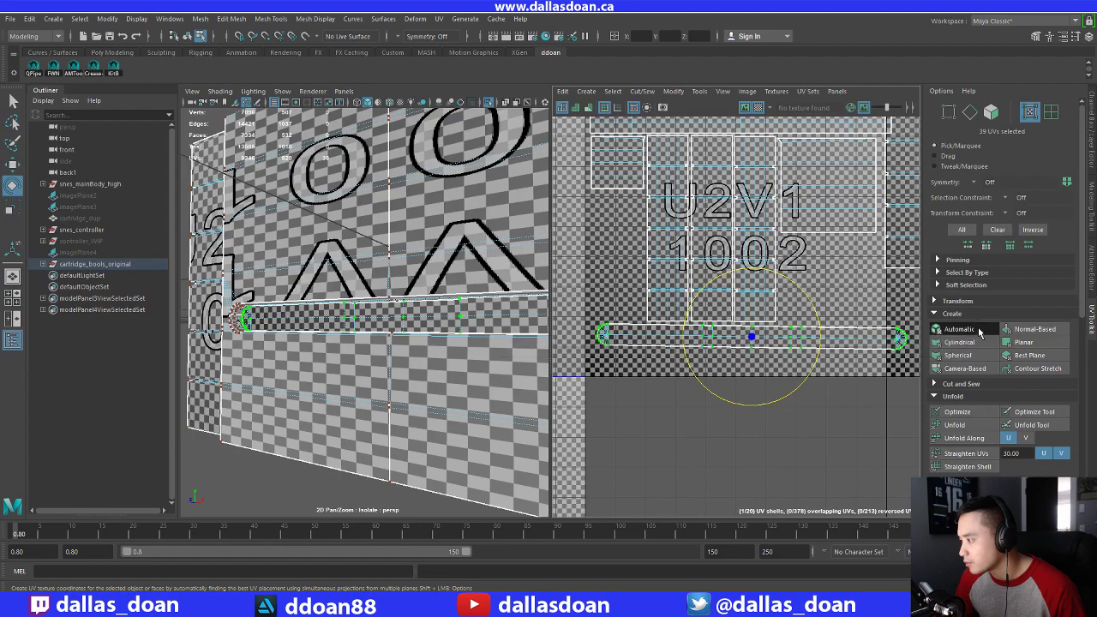
click(657, 334)
click(1047, 118)
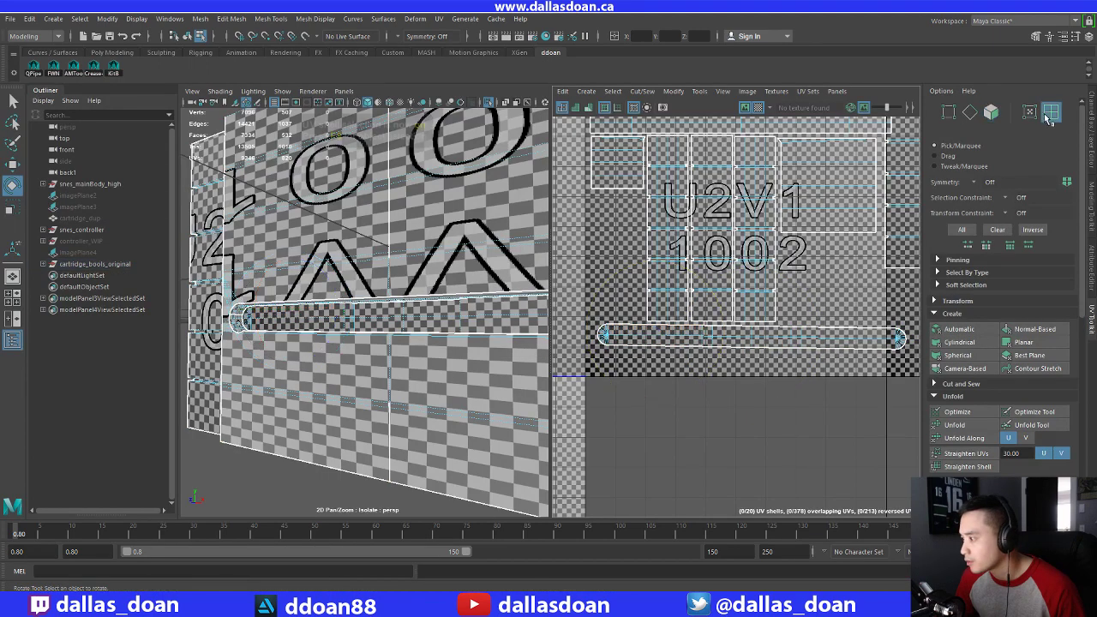
click(751, 335)
ctrl+right_drag(750, 337, 789, 312)
Try an Automatic projection on the slot shell, and undo it
click(965, 331)
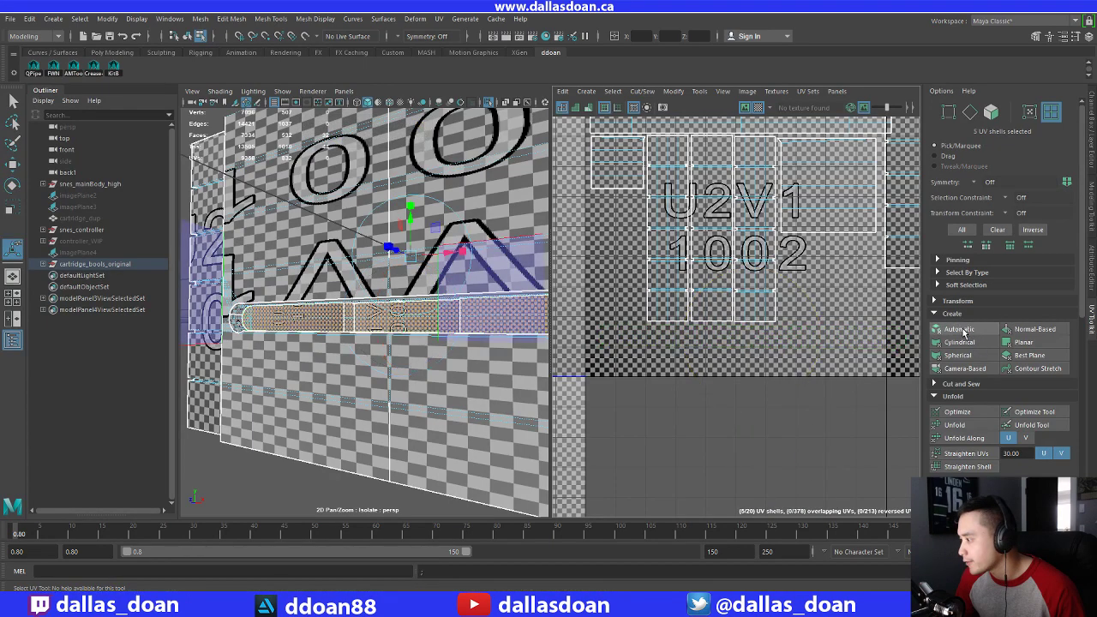
scroll(687, 296, down, 6)
alt+middle_drag(679, 298, 742, 304)
scroll(738, 305, up, 2)
key(ctrl+z)
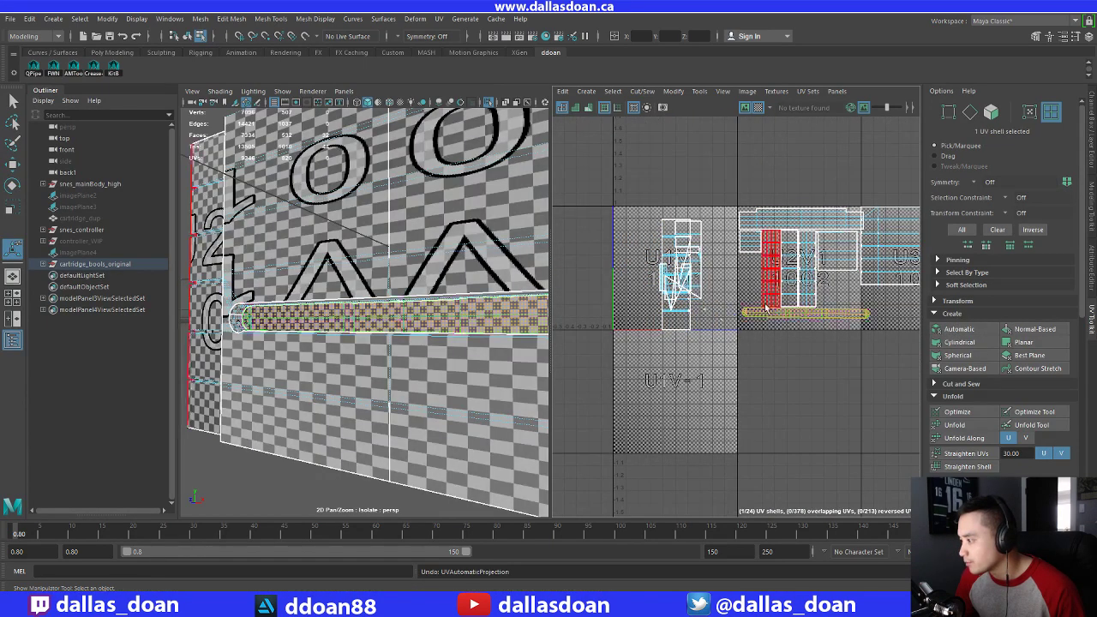
Convert the long slot shell's selection to UVs in tile 1002 and rotate the shell slightly so it lies level
key(w)
alt+middle_drag(850, 328, 766, 318)
ctrl+right_drag(765, 318, 796, 316)
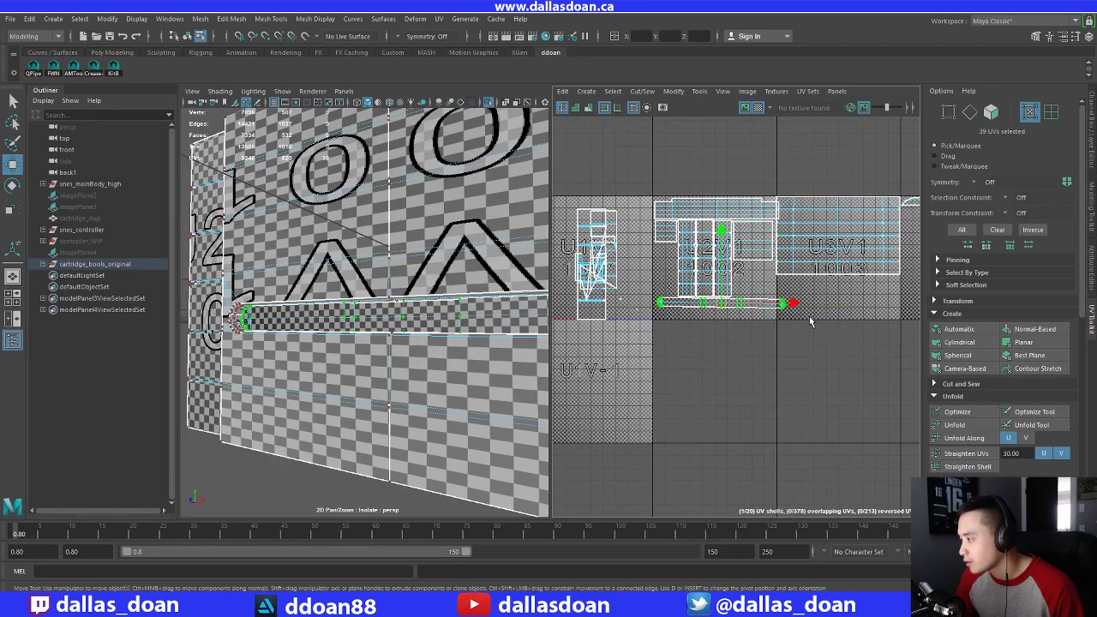
scroll(744, 336, up, 4)
alt+middle_drag(745, 340, 803, 363)
alt+drag(445, 342, 510, 345)
scroll(751, 349, down, 2)
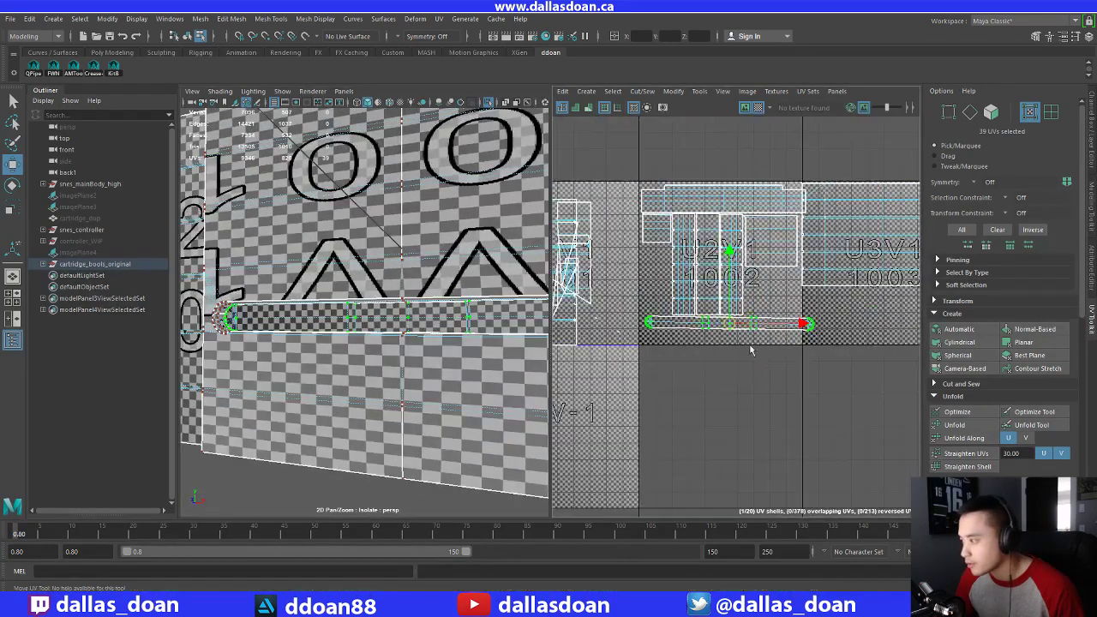
alt+middle_drag(750, 350, 726, 345)
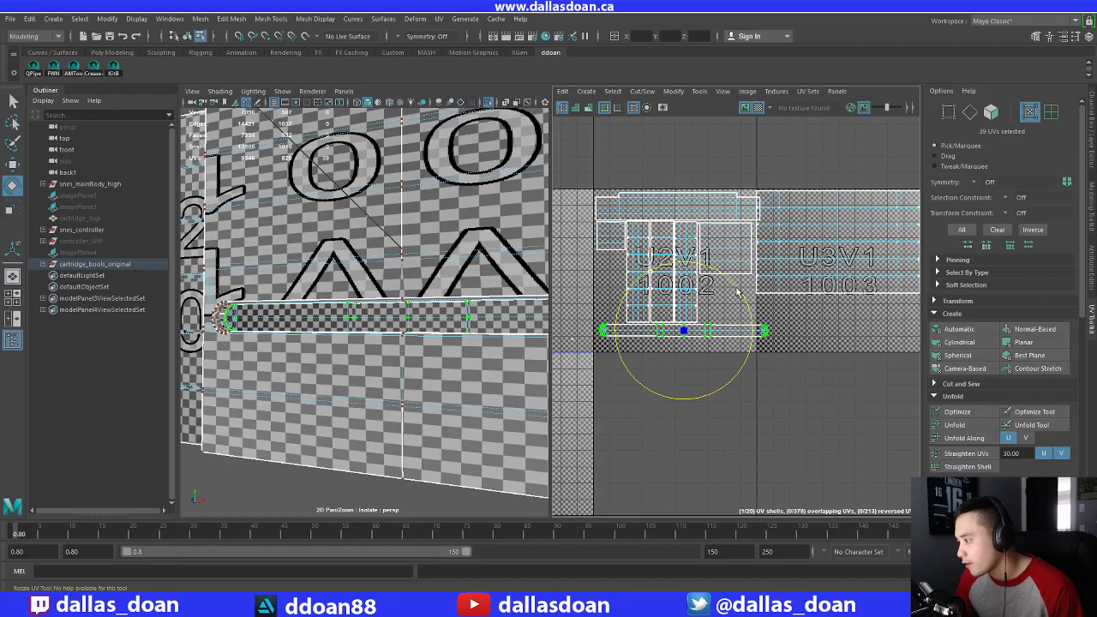
drag(737, 292, 739, 293)
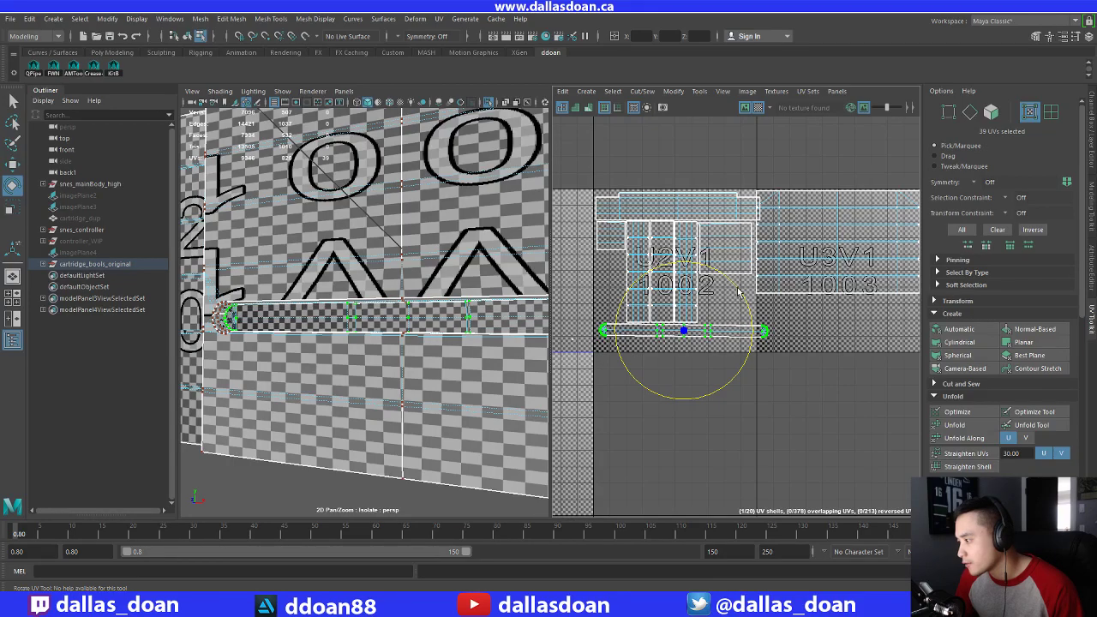
alt+right_drag(735, 312, 849, 315)
Scale the long slot shell down and move it from tile 1002 to just beneath the large shell in tile 1003
double_click(802, 314)
alt+middle_drag(812, 318, 691, 362)
scroll(755, 335, down, 6)
key(f)
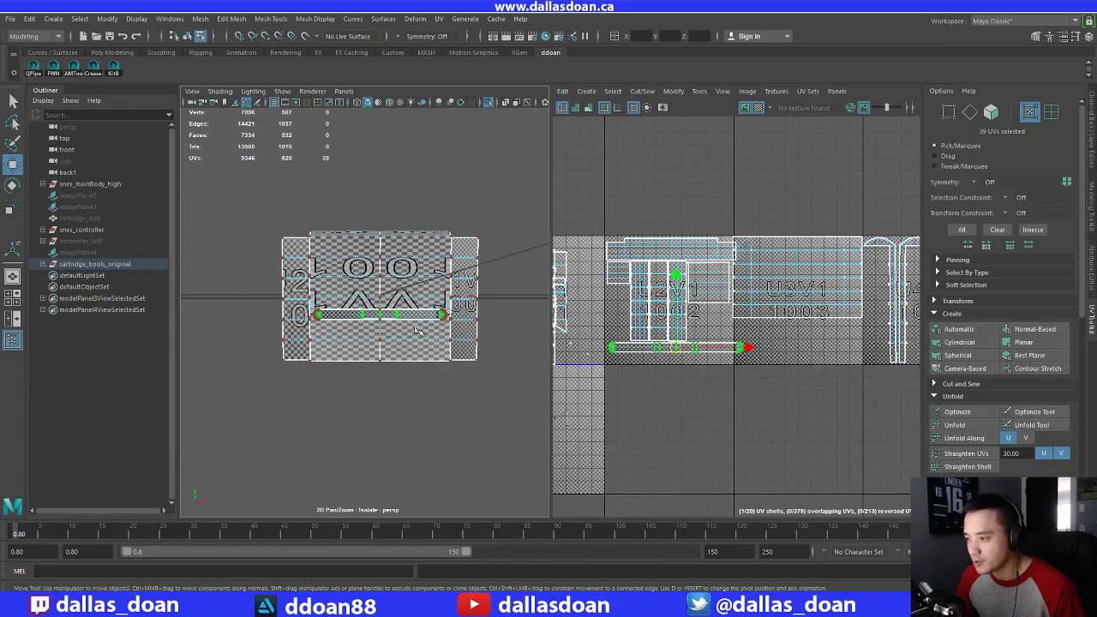
key(r)
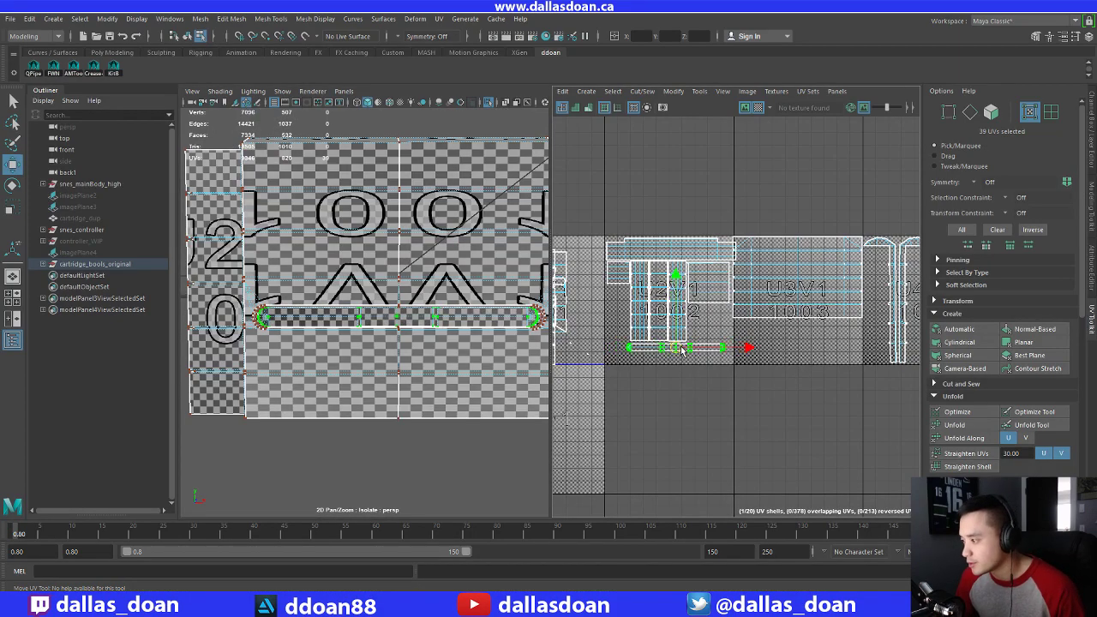
drag(685, 350, 793, 343)
alt+middle_drag(793, 342, 768, 347)
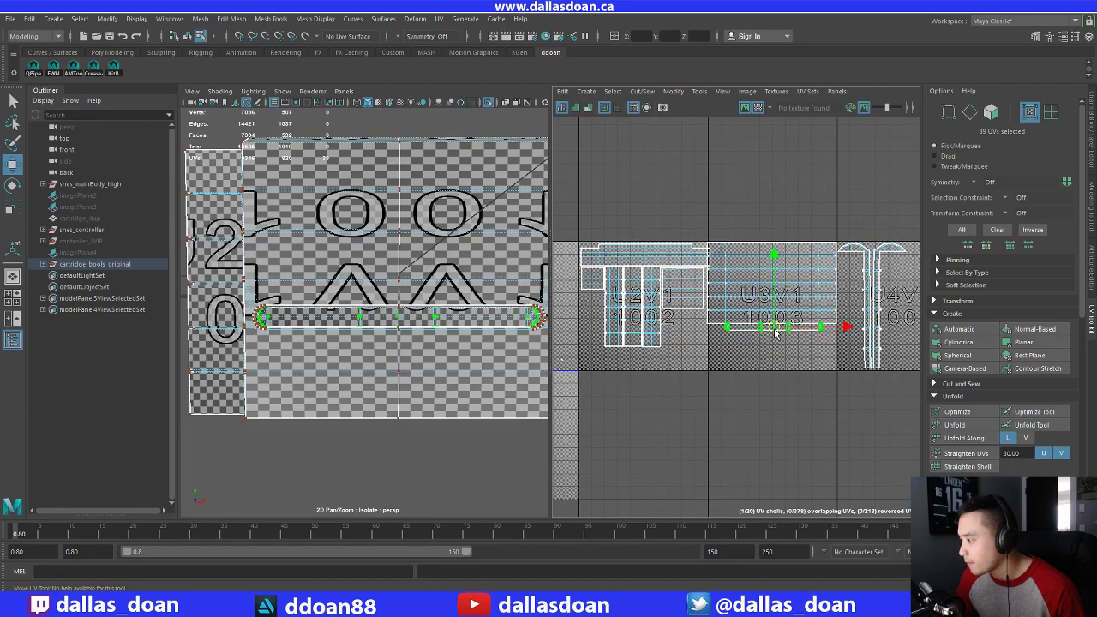
Select the large back panel's shell faces and examine which of the slot's rim faces belong to it
scroll(399, 317, down, 3)
alt+drag(399, 318, 466, 317)
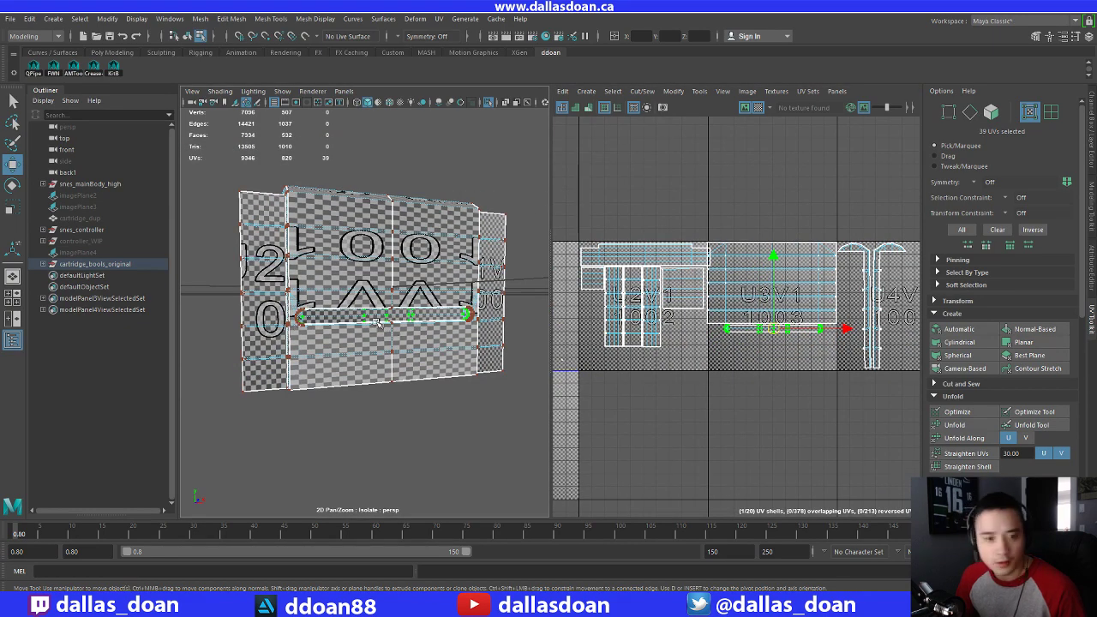
alt+middle_drag(378, 323, 468, 325)
scroll(468, 325, up, 5)
alt+drag(377, 308, 416, 313)
scroll(428, 300, down, 5)
alt+middle_drag(433, 298, 385, 292)
right_drag(375, 310, 335, 248)
alt+drag(429, 265, 385, 223)
scroll(343, 283, up, 4)
mouse_move(299, 287)
alt+middle_down()
mouse_move(443, 296)
mouse_move(300, 284)
mouse_move(318, 294)
alt+middle_up()
scroll(300, 287, up, 5)
alt+drag(318, 294, 313, 353)
scroll(307, 324, up, 3)
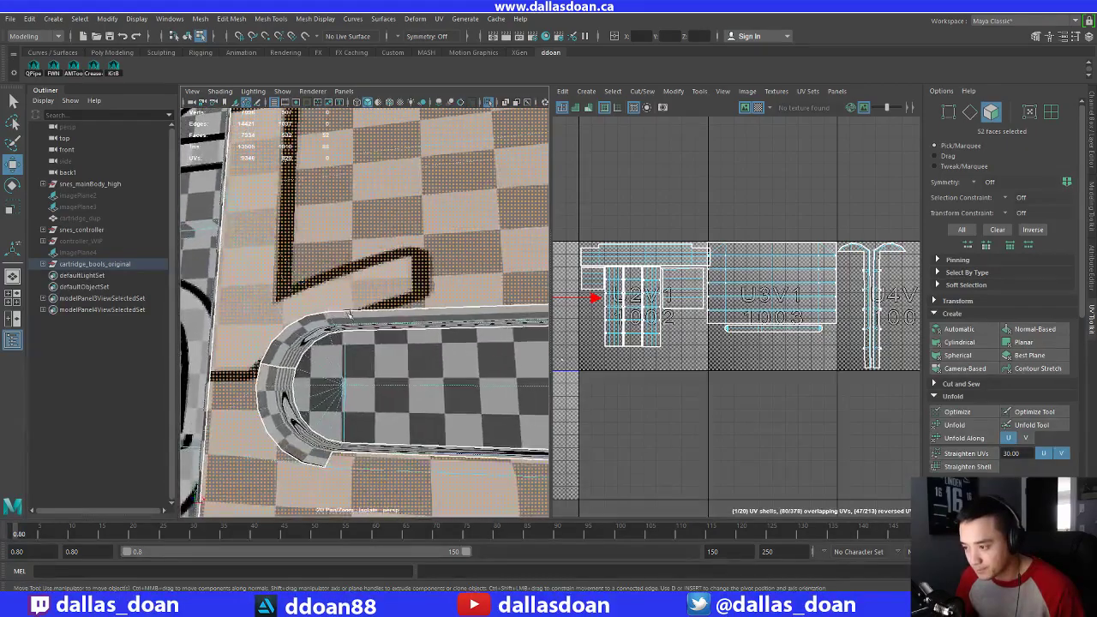
alt+middle_drag(313, 353, 311, 289)
alt+drag(311, 289, 416, 305)
Cut the UVs along the two long edges between the slot's lower rim and the back panel
right_drag(412, 279, 413, 246)
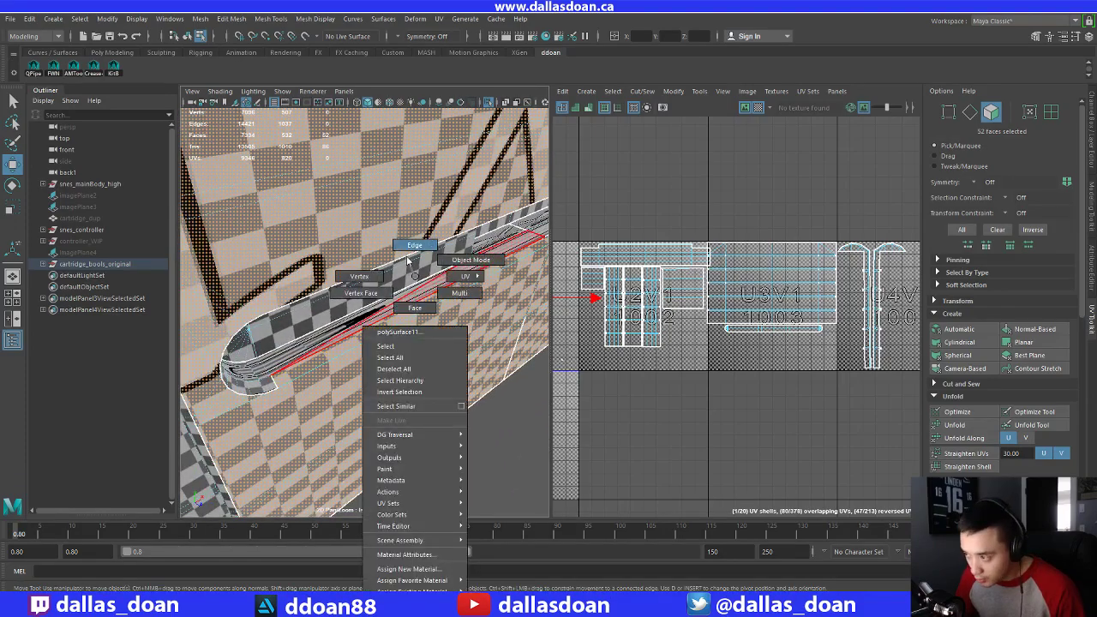
click(414, 302)
alt+drag(429, 297, 417, 280)
alt+middle_drag(406, 246, 477, 260)
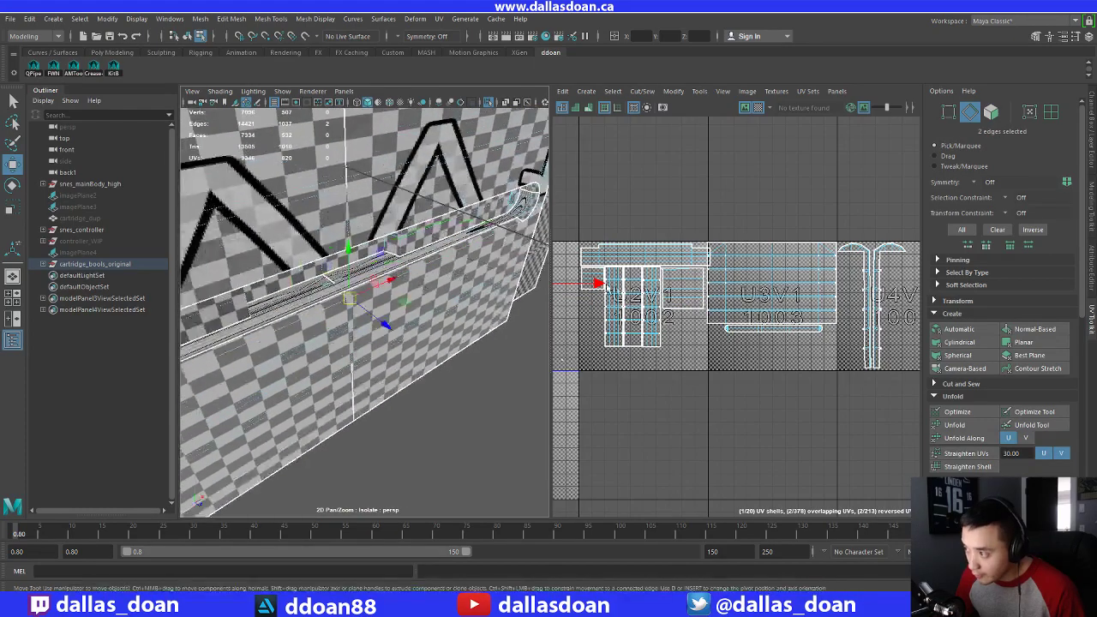
shift+right_drag(839, 274, 794, 285)
Select the back panel's shell faces without the slot rim and apply an Automatic projection to them
alt+drag(383, 286, 443, 283)
right_drag(385, 198, 385, 229)
click(378, 206)
double_click(378, 206)
key(f)
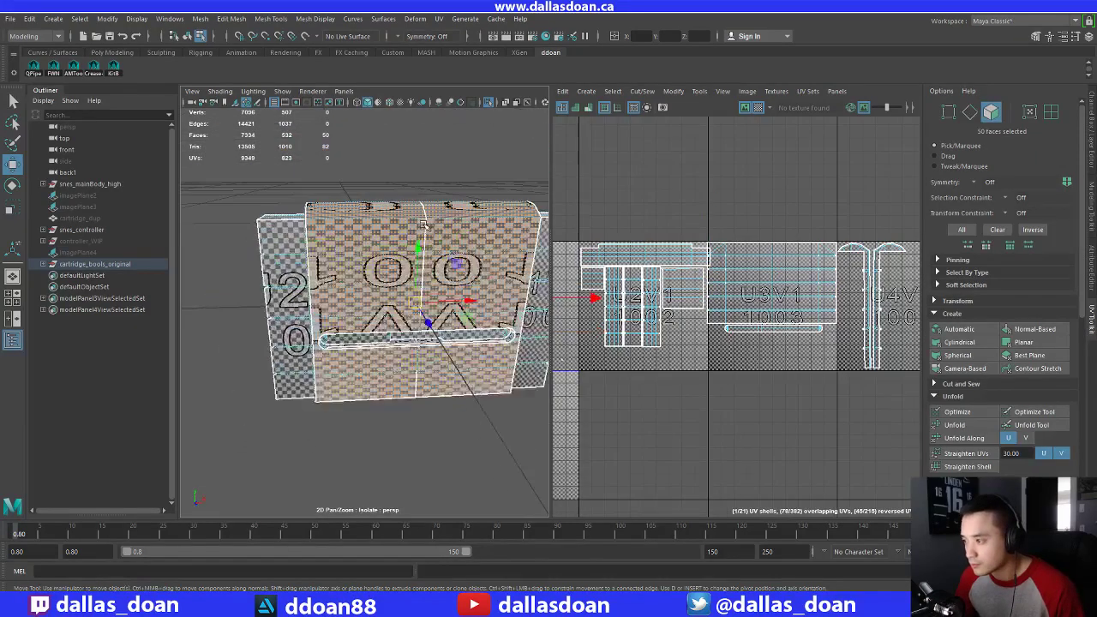
alt+drag(374, 247, 317, 204)
alt+middle_drag(317, 204, 413, 213)
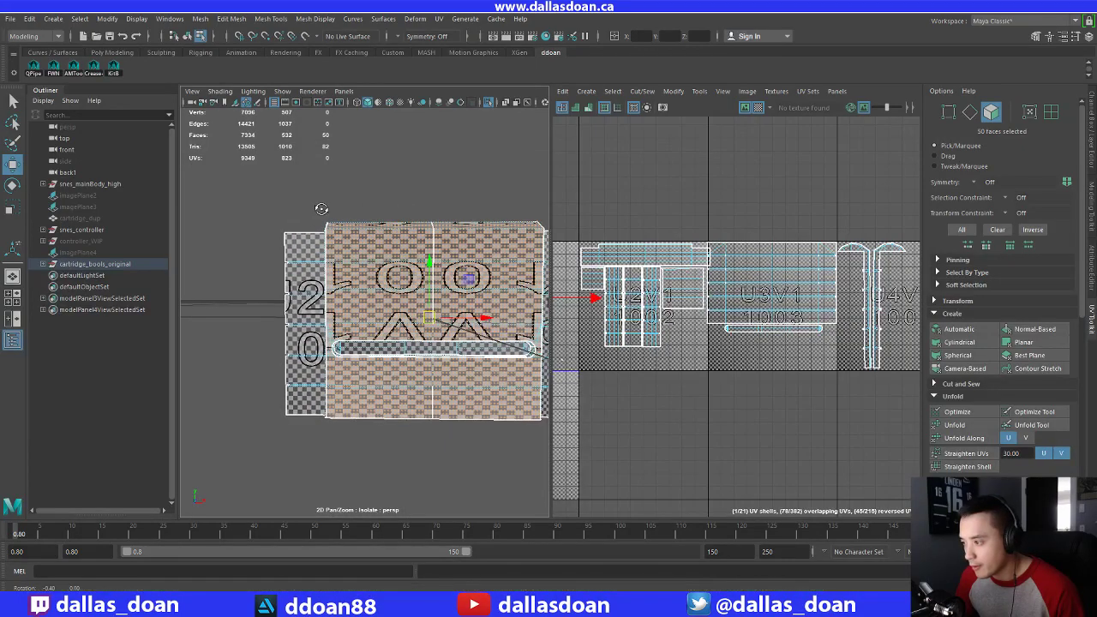
alt+middle_drag(754, 283, 715, 287)
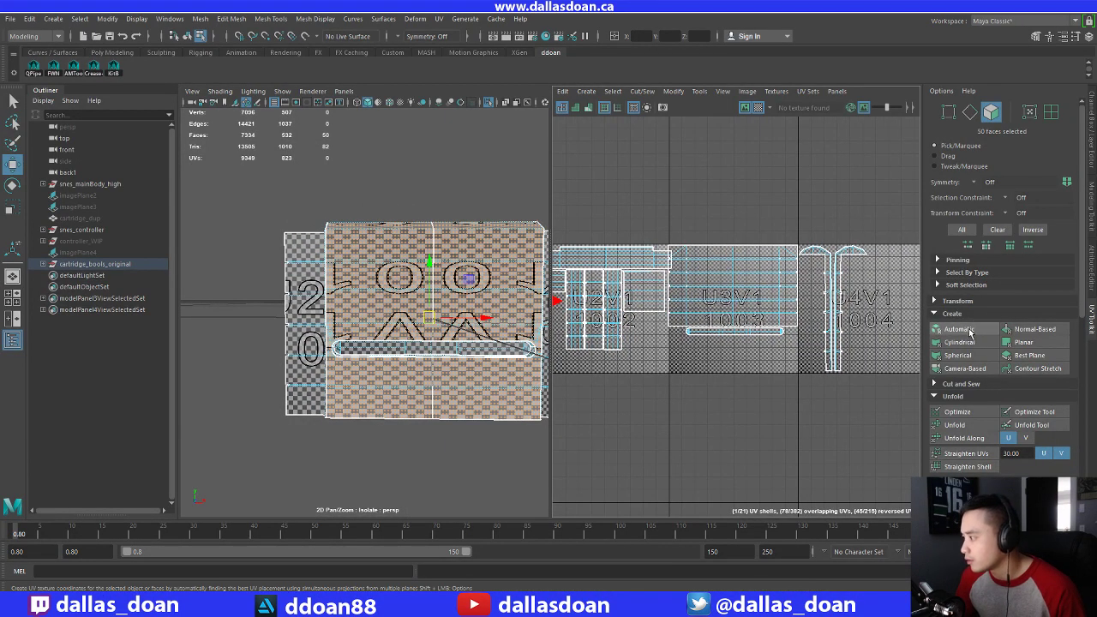
click(969, 332)
scroll(768, 279, down, 3)
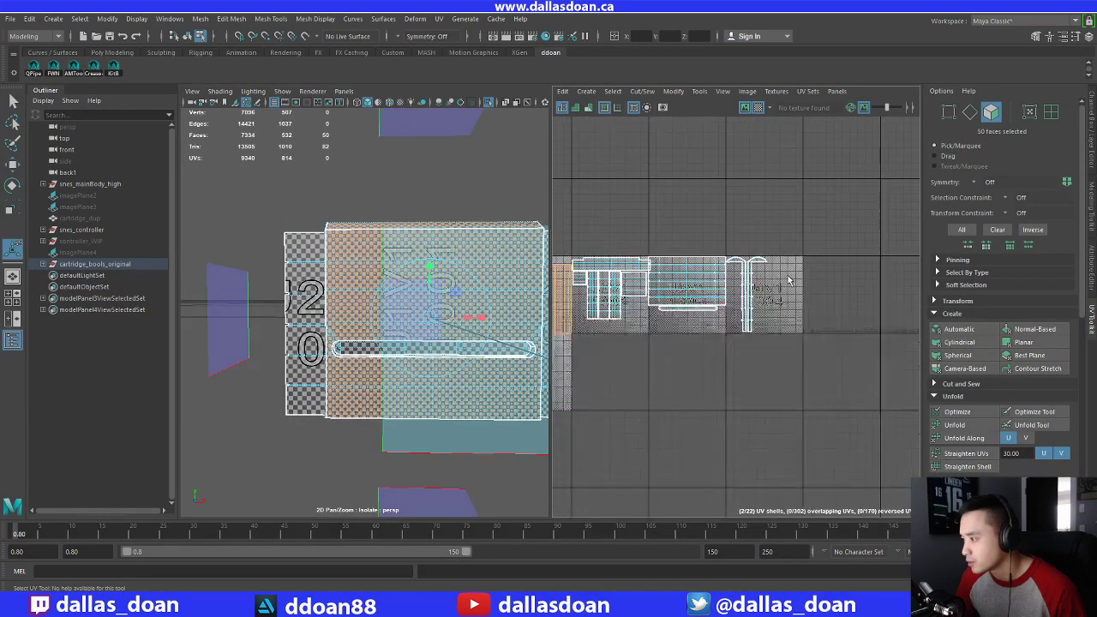
Convert the projected back panel faces to UVs and move them from tile 1001 down into the U1V-1 tile
scroll(768, 278, up, 4)
alt+middle_drag(768, 278, 858, 268)
ctrl+right_drag(753, 249, 883, 255)
alt+middle_drag(728, 318, 686, 254)
drag(660, 253, 662, 377)
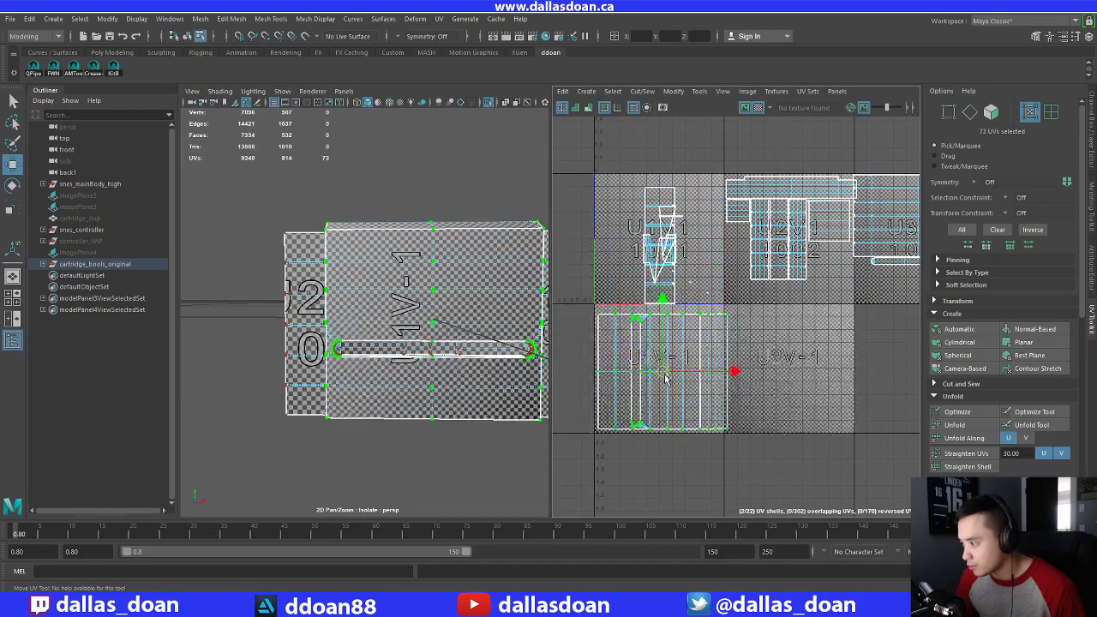
Move and sew the two edges along the back panel's upper border to join its two projected shells
alt+drag(479, 326, 435, 293)
right_drag(385, 209, 385, 178)
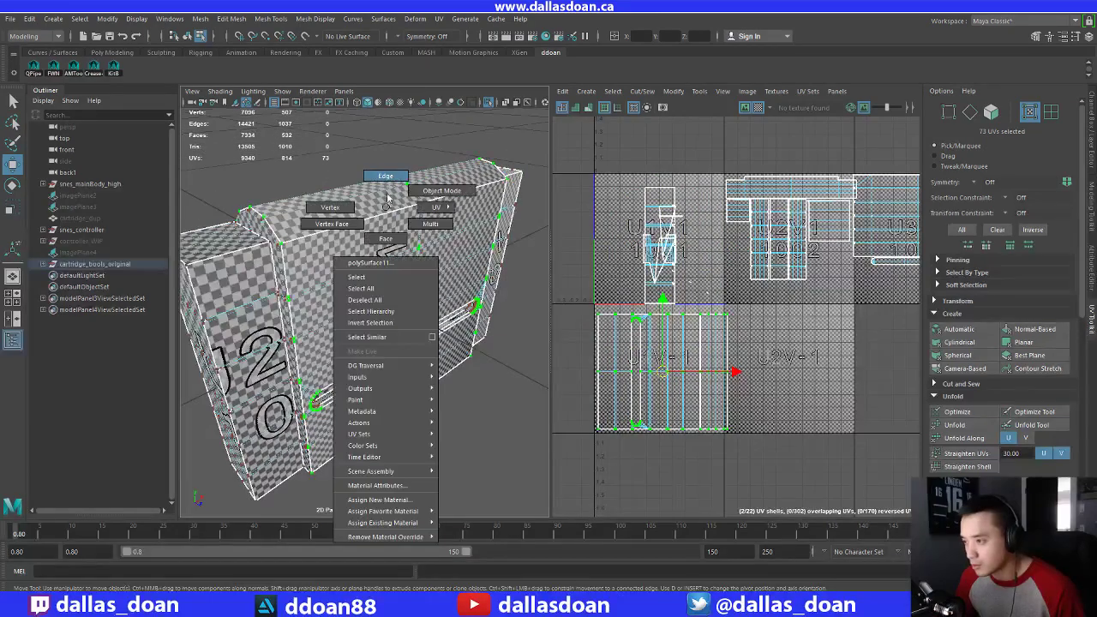
click(363, 219)
shift+click(458, 191)
shift+right_drag(726, 205, 735, 173)
Select the joined back panel shell's UVs and move them from the U1V-1 tile into the U2V-1 tile
alt+middle_drag(714, 348, 706, 320)
right_drag(630, 304, 692, 318)
scroll(600, 315, down, 4)
alt+middle_drag(705, 290, 682, 272)
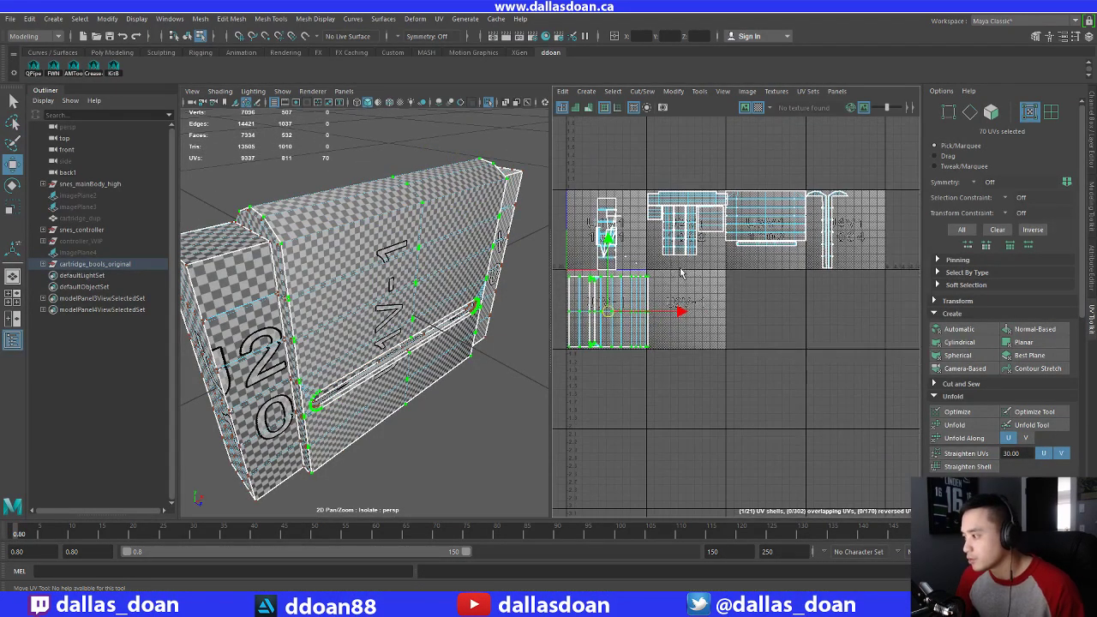
drag(607, 311, 686, 305)
Select the slot's upper rim and wall faces and examine where their shell borders run around the rounded ends
scroll(299, 274, up, 5)
alt+drag(369, 300, 411, 267)
scroll(299, 274, down, 5)
scroll(296, 270, up, 6)
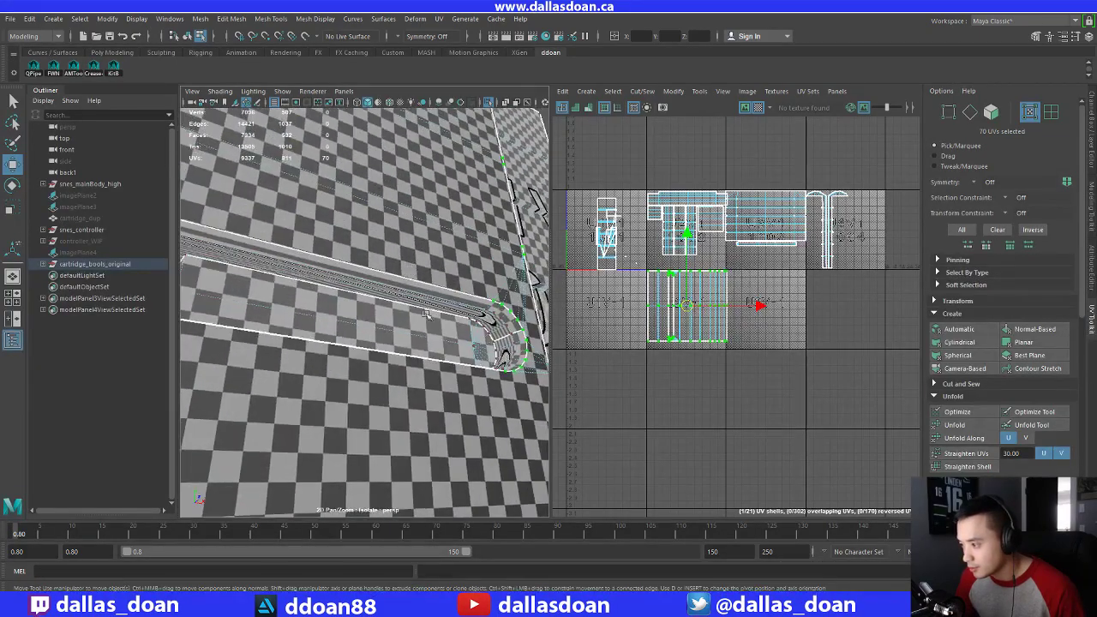
right_drag(424, 277, 427, 308)
double_click(428, 297)
alt+drag(429, 297, 523, 292)
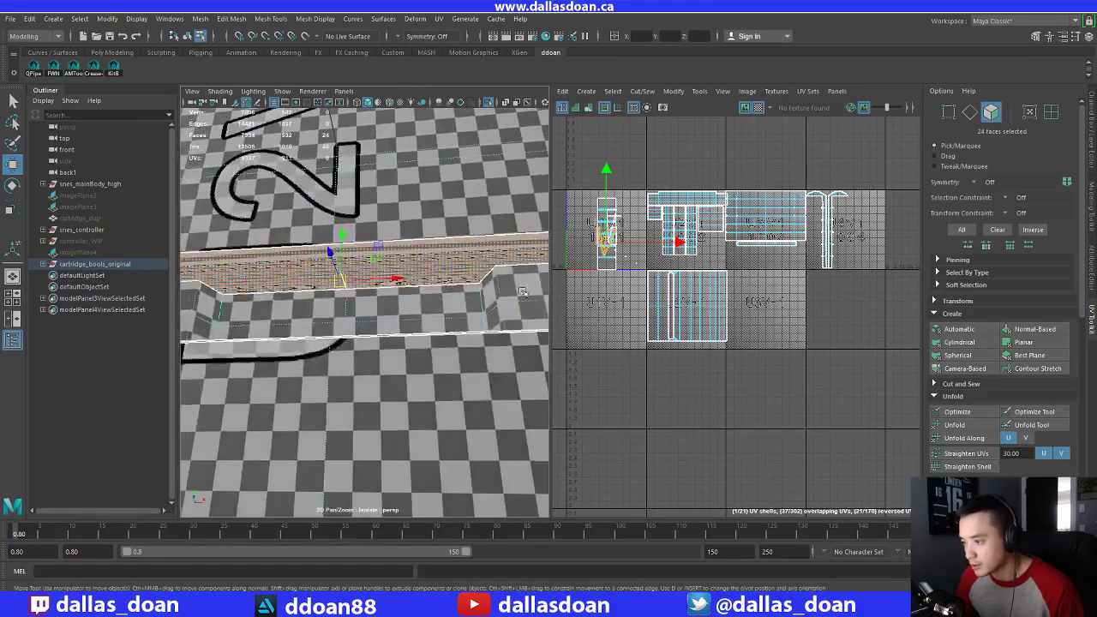
alt+drag(342, 275, 380, 302)
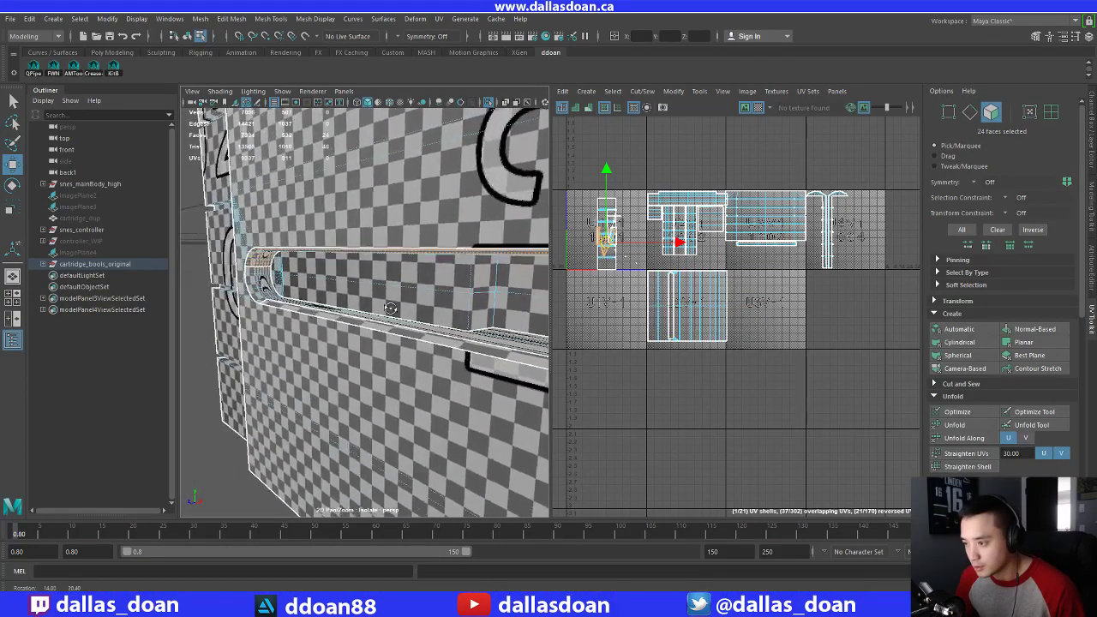
alt+drag(317, 292, 426, 289)
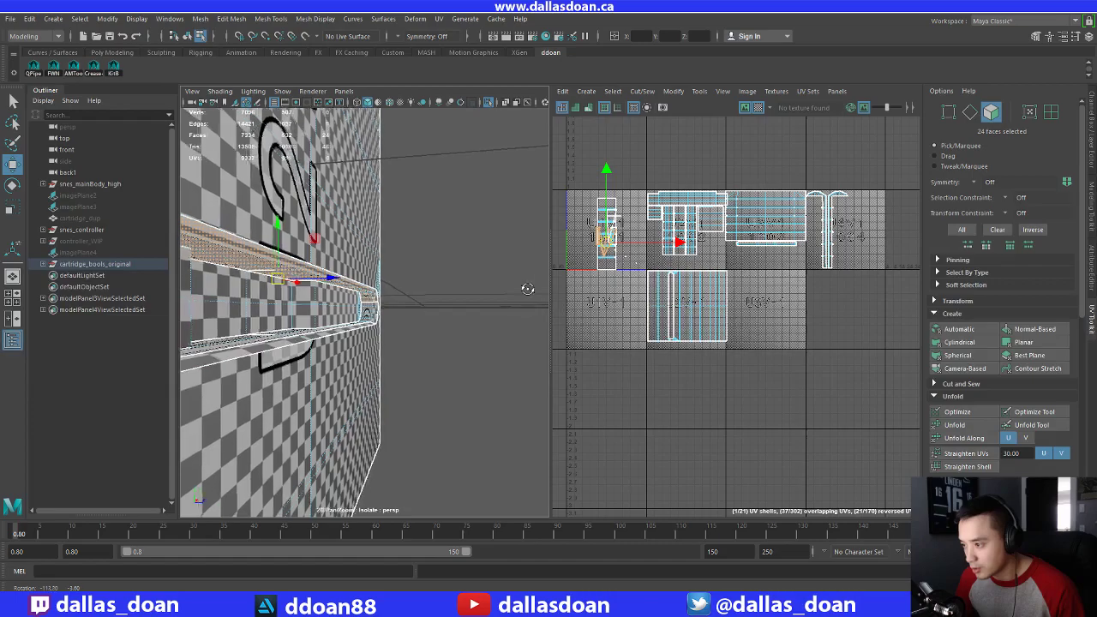
alt+middle_drag(240, 282, 441, 162)
alt+drag(440, 162, 372, 279)
alt+right_drag(372, 279, 306, 283)
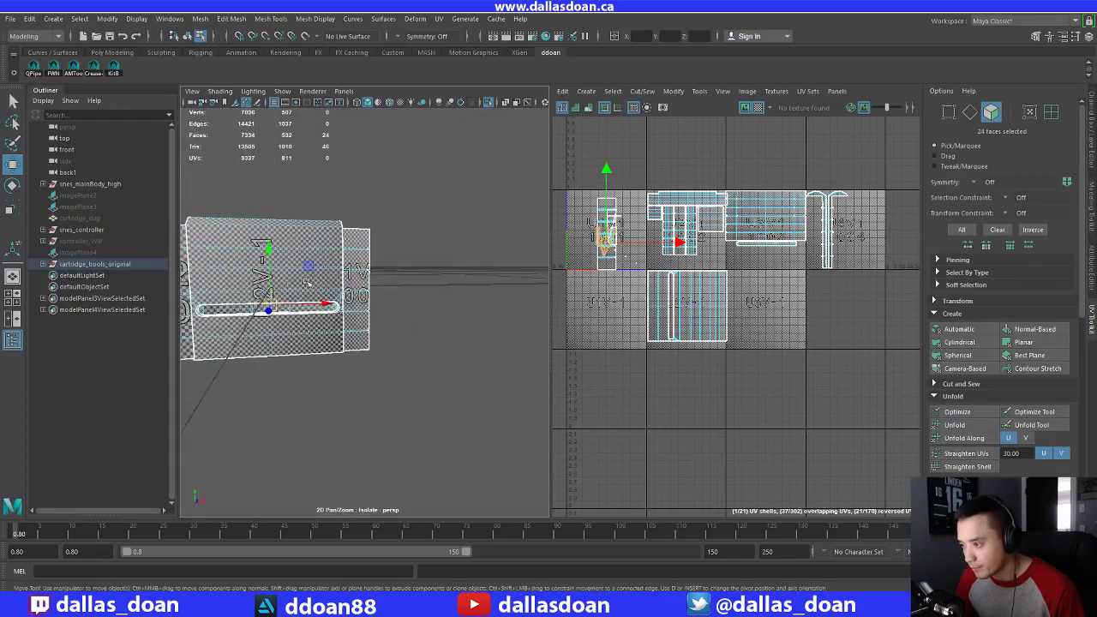
alt+right_drag(383, 293, 434, 270)
alt+drag(434, 271, 447, 288)
Cut the UVs along two edges across the rim and wall at the middle of the slot's rounded end
alt+right_drag(447, 288, 465, 225)
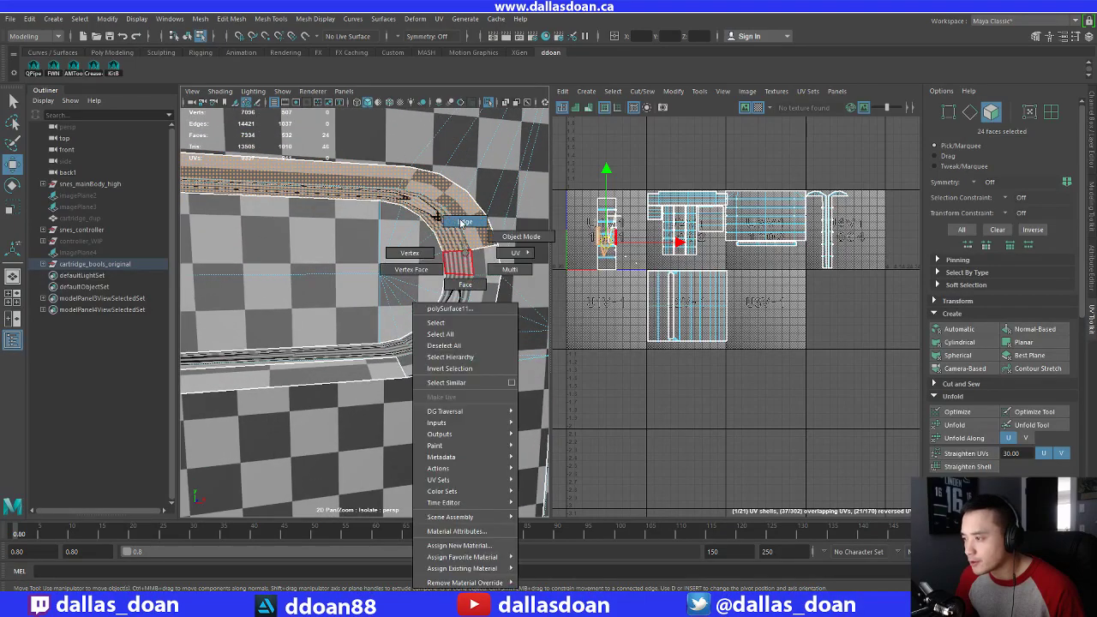
click(460, 275)
alt+drag(488, 259, 480, 217)
shift+right_click(435, 221)
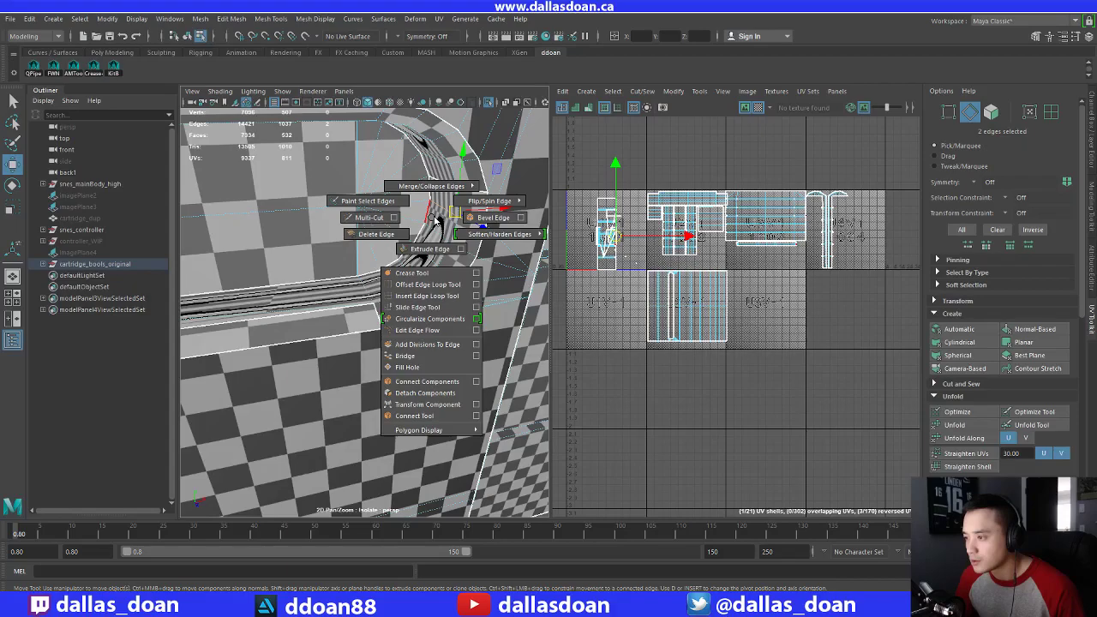
alt+middle_drag(765, 256, 755, 272)
alt+middle_drag(862, 337, 922, 339)
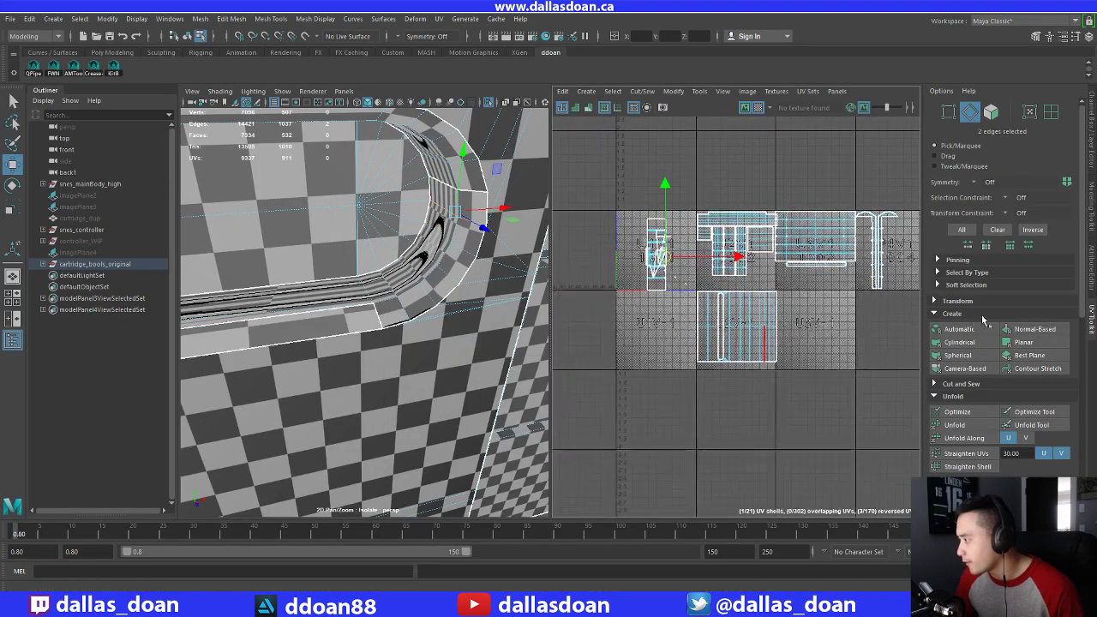
shift+right_drag(736, 233, 682, 234)
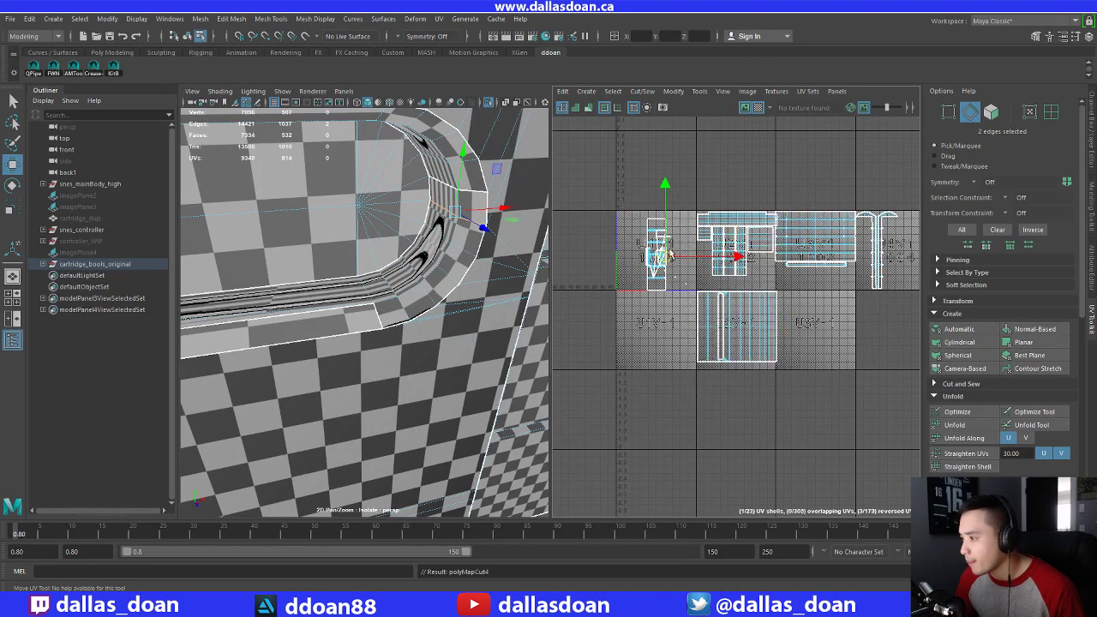
Move and sew the two edges of the neighbouring old seam at the same rounded end
alt+middle_drag(440, 193, 455, 200)
shift+click(499, 198)
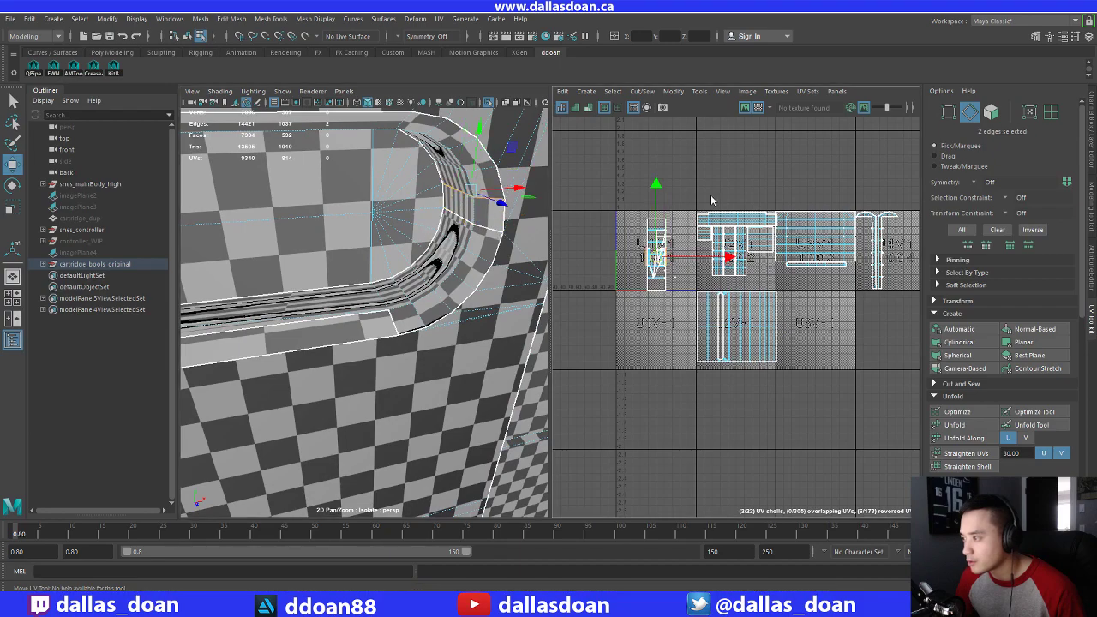
shift+right_drag(712, 198, 712, 173)
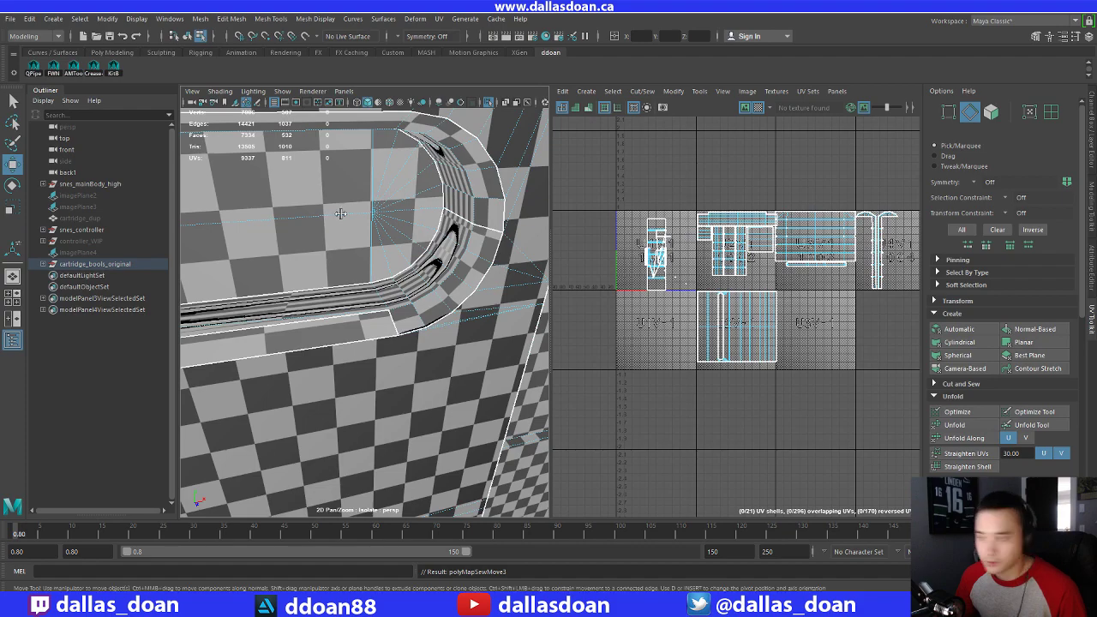
Cut the UVs along two edges across the rim and wall at the slot's opposite rounded end
alt+drag(377, 230, 482, 252)
alt+middle_drag(385, 274, 531, 266)
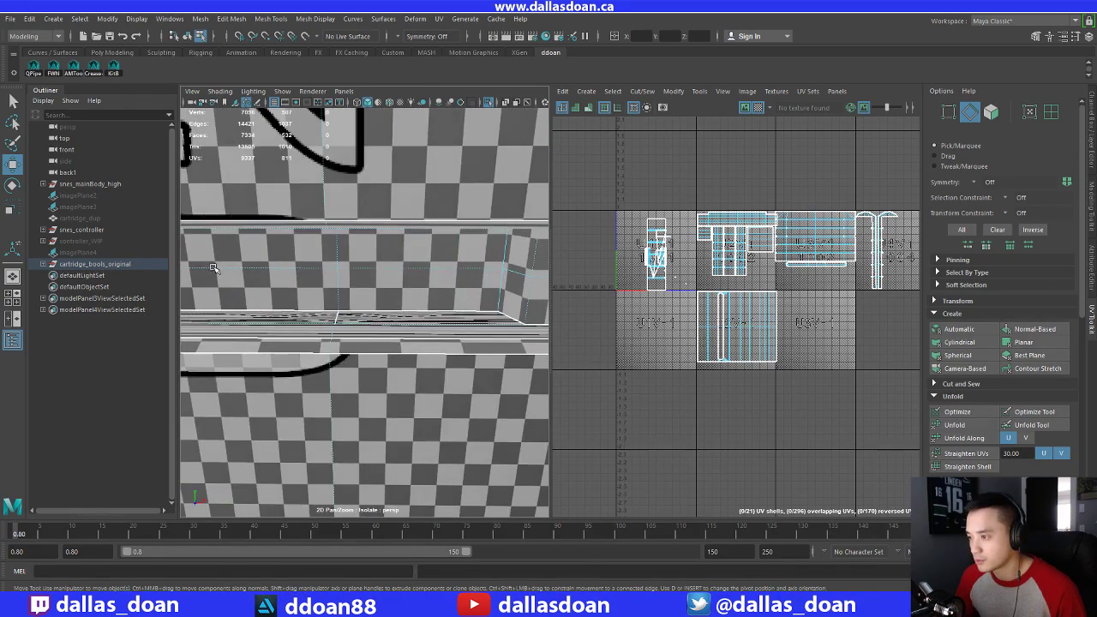
alt+middle_drag(411, 249, 606, 246)
alt+middle_drag(360, 257, 514, 270)
alt+drag(322, 266, 386, 296)
scroll(333, 287, up, 5)
scroll(321, 292, down, 2)
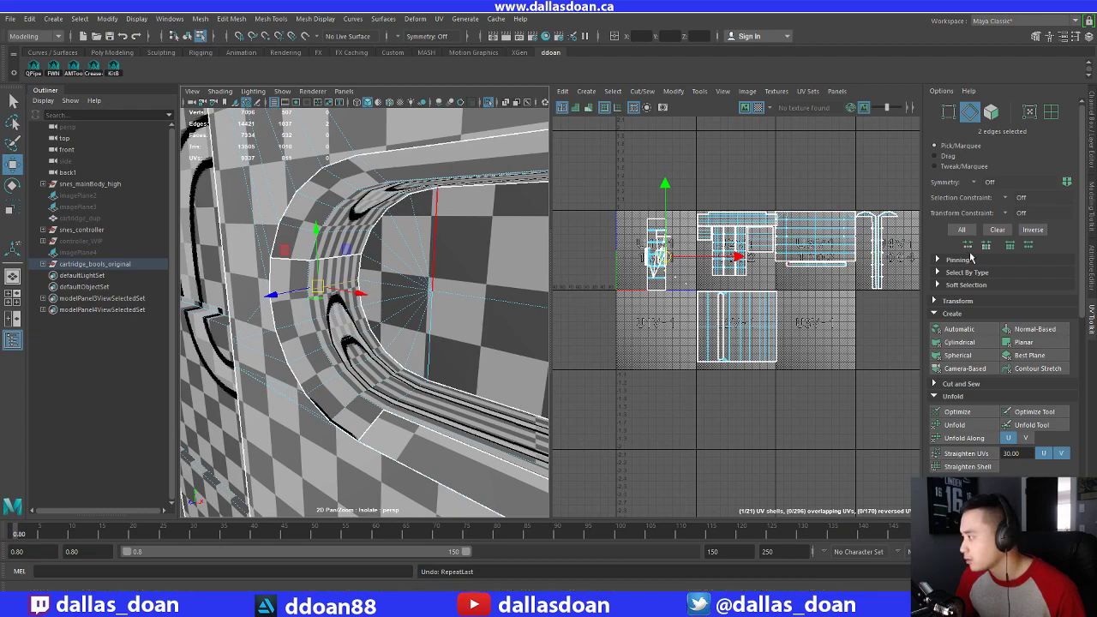
click(953, 384)
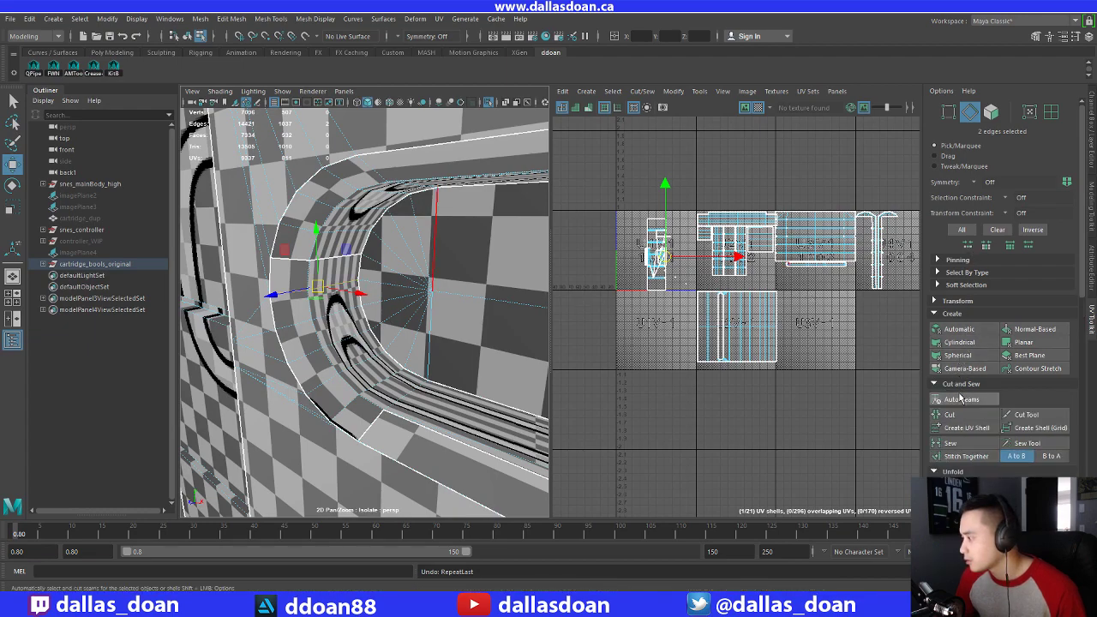
click(951, 415)
Join the adjacent old seam at the opposite end with Move and Sew in place of a plain Sew
alt+drag(297, 257, 402, 264)
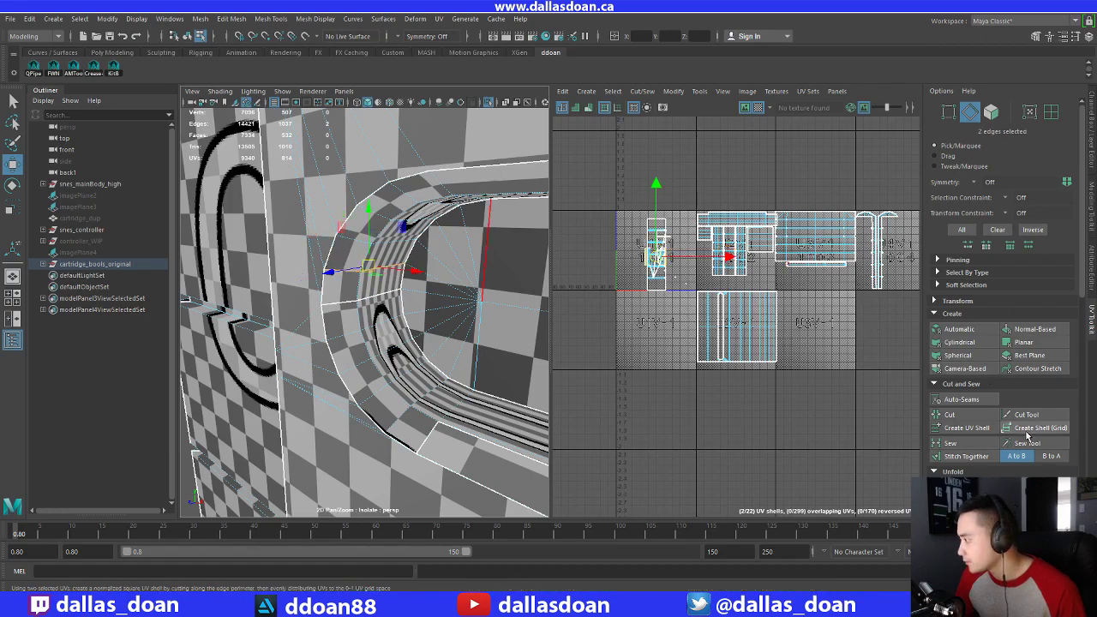
click(962, 444)
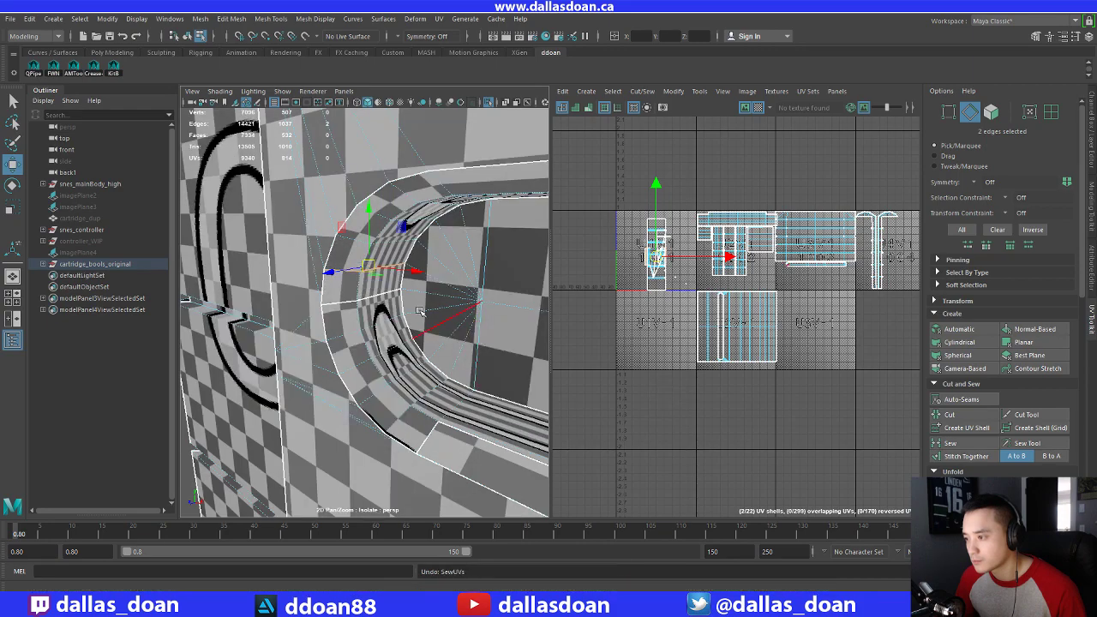
shift+right_click(678, 257)
click(684, 226)
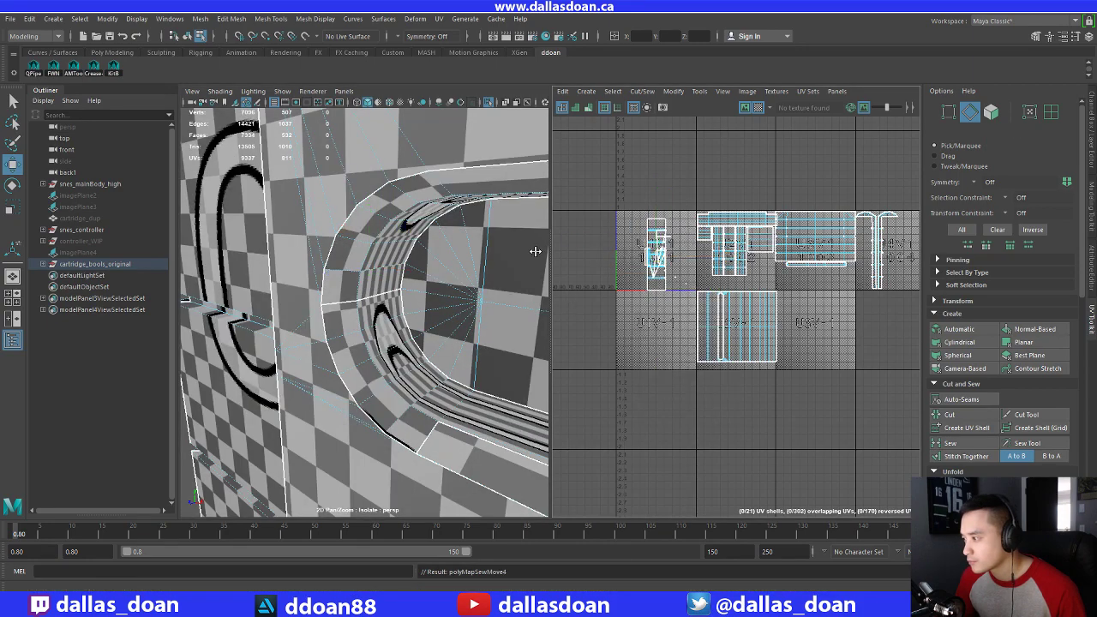
Select the loop of inner-wall faces along the slot's upper half and apply a Normal-Based projection
alt+drag(533, 245, 312, 246)
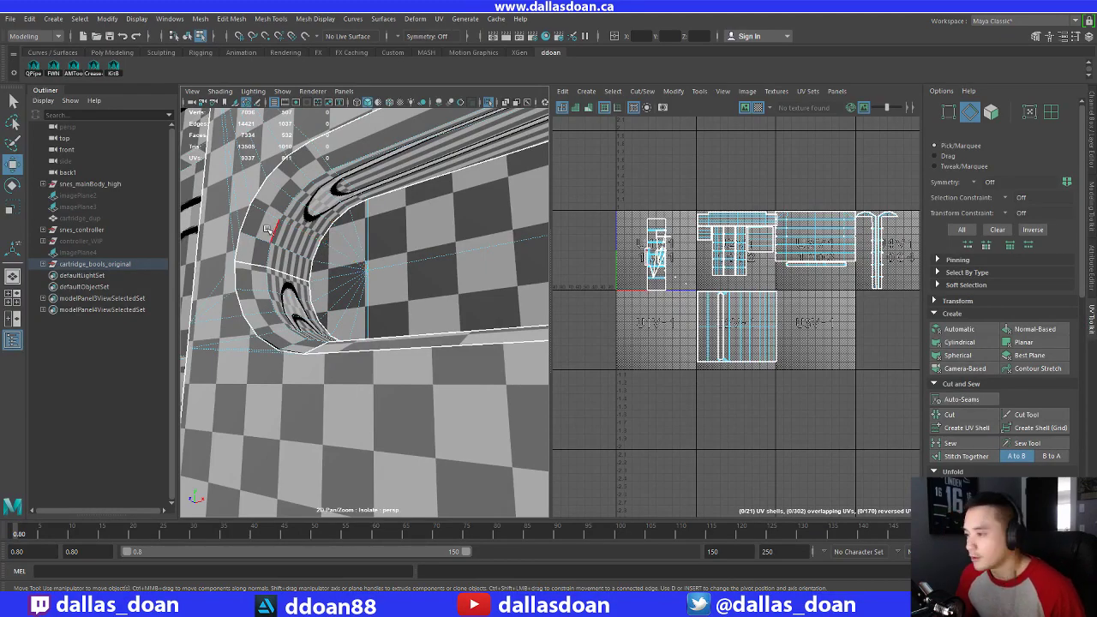
alt+drag(267, 230, 368, 249)
alt+right_drag(368, 249, 291, 245)
alt+middle_drag(480, 257, 343, 248)
alt+drag(411, 249, 514, 248)
alt+middle_drag(514, 249, 411, 257)
alt+drag(377, 257, 446, 261)
alt+middle_drag(446, 261, 420, 266)
right_drag(417, 276, 418, 307)
double_click(420, 300)
mouse_move(419, 300)
alt+mouse_down()
mouse_move(446, 279)
mouse_move(437, 287)
alt+mouse_up()
alt+right_drag(437, 287, 360, 287)
alt+drag(360, 287, 402, 292)
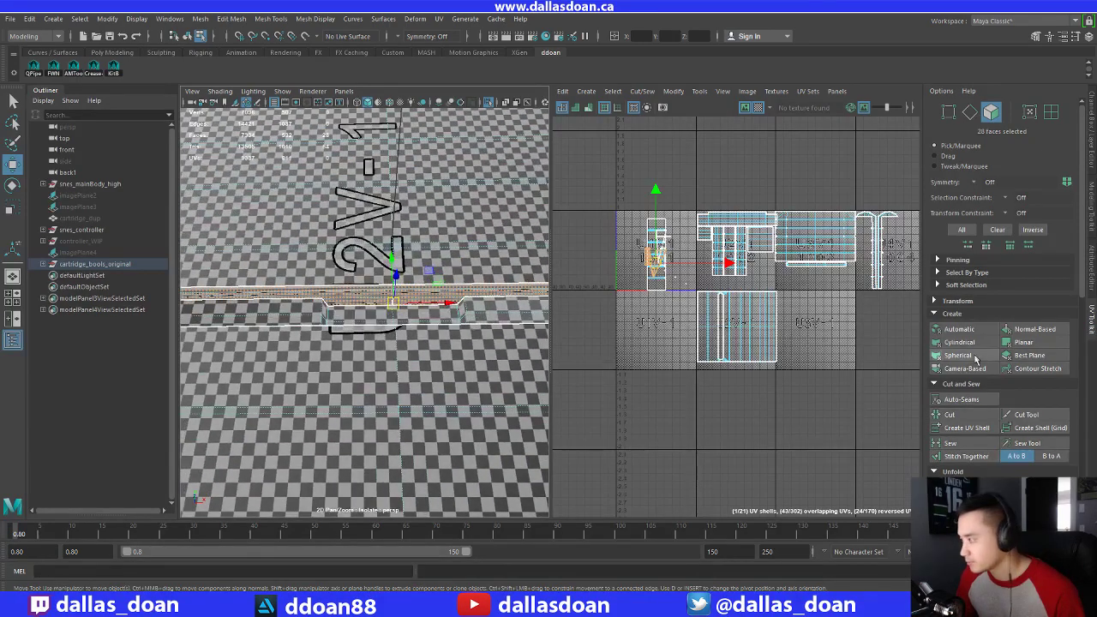
click(1034, 328)
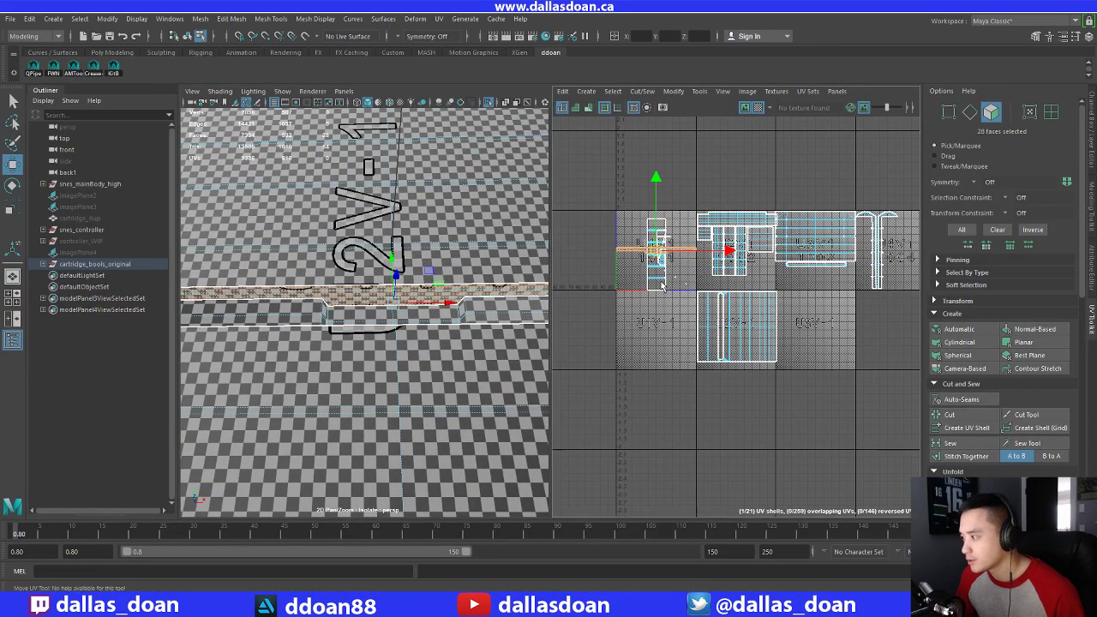
Convert the projected upper-wall faces to UVs and move their shell into tile U3V1, below the rounded slot shell
scroll(662, 286, up, 5)
ctrl+right_drag(712, 222, 764, 221)
scroll(734, 255, down, 4)
drag(685, 249, 807, 333)
alt+middle_drag(806, 333, 729, 319)
drag(729, 319, 837, 267)
scroll(838, 267, up, 2)
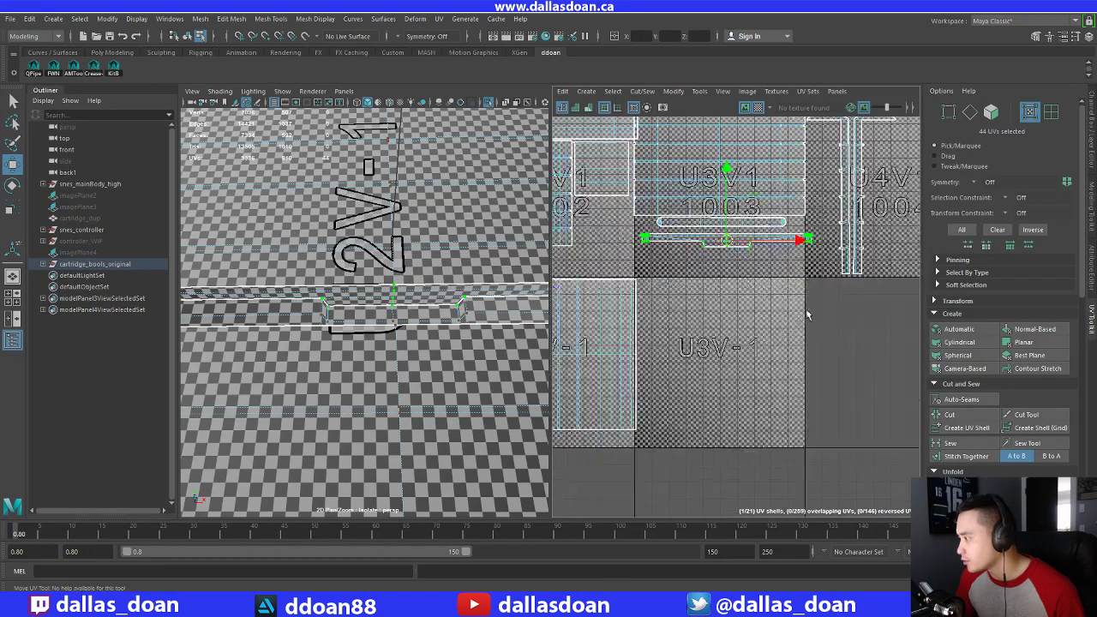
Rotate the upper-wall shell slightly, scale it down and position it close beneath the rounded slot shell within U3V1
scroll(957, 451, down, 3)
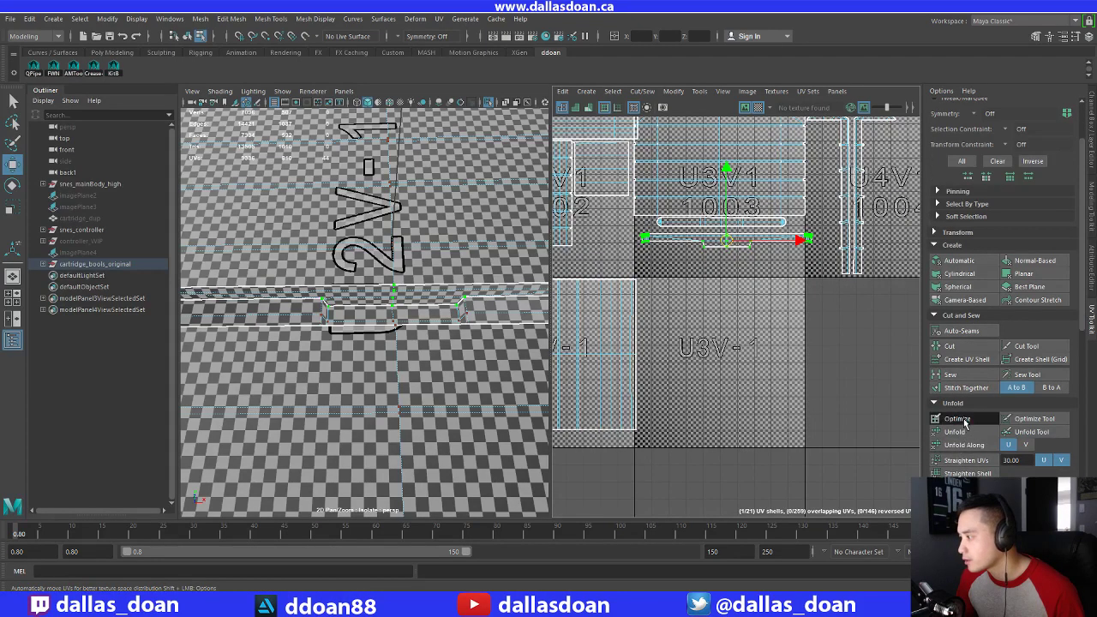
scroll(694, 265, up, 2)
key(e)
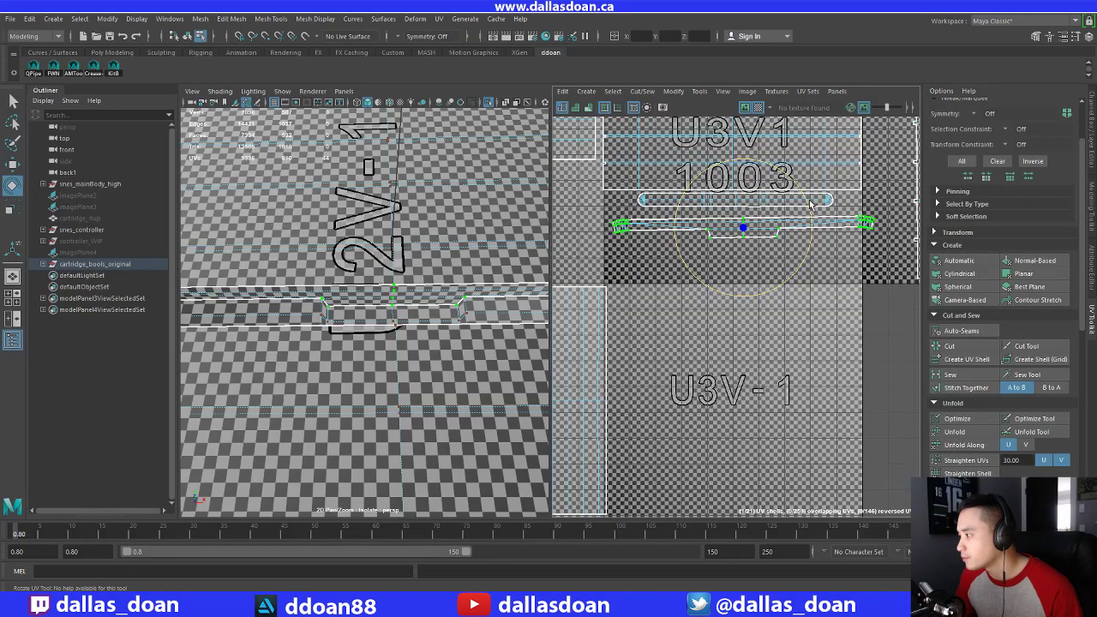
drag(810, 203, 810, 204)
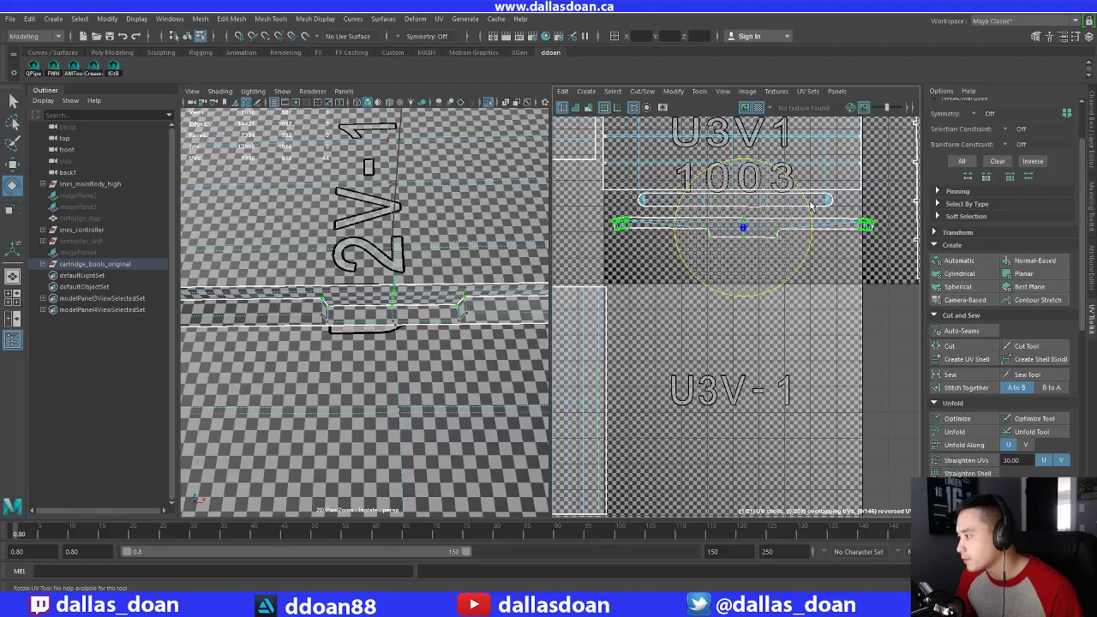
key(w)
drag(742, 230, 730, 220)
key(r)
key(w)
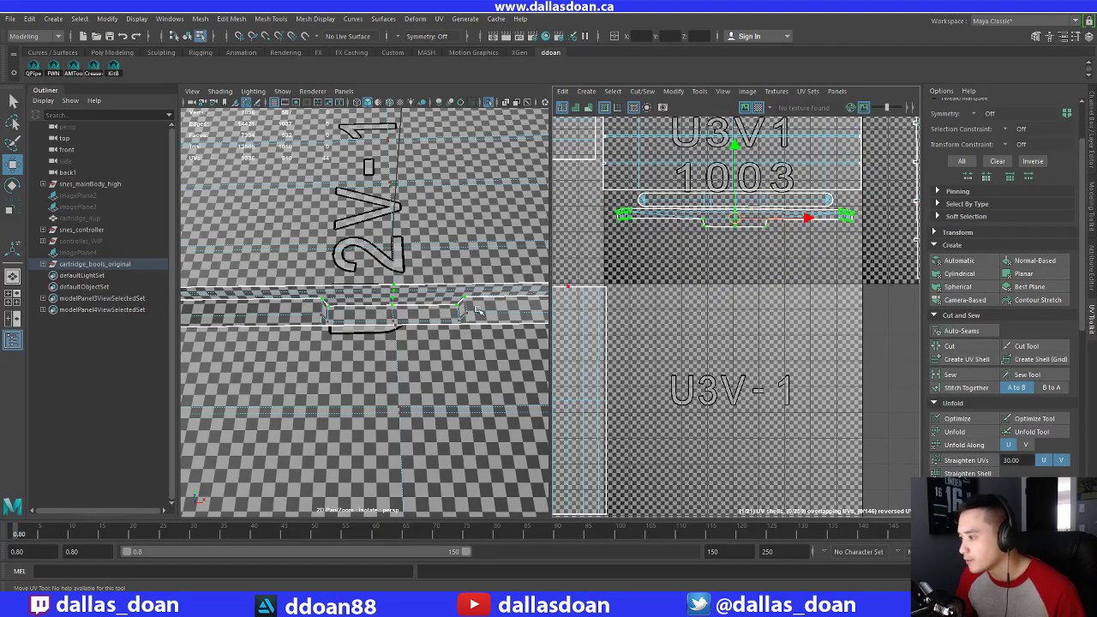
Select the loop of inner-wall faces along the slot's lower half and apply a Normal-Based projection
alt+drag(478, 311, 388, 258)
right_drag(389, 256, 391, 273)
alt+drag(391, 272, 539, 364)
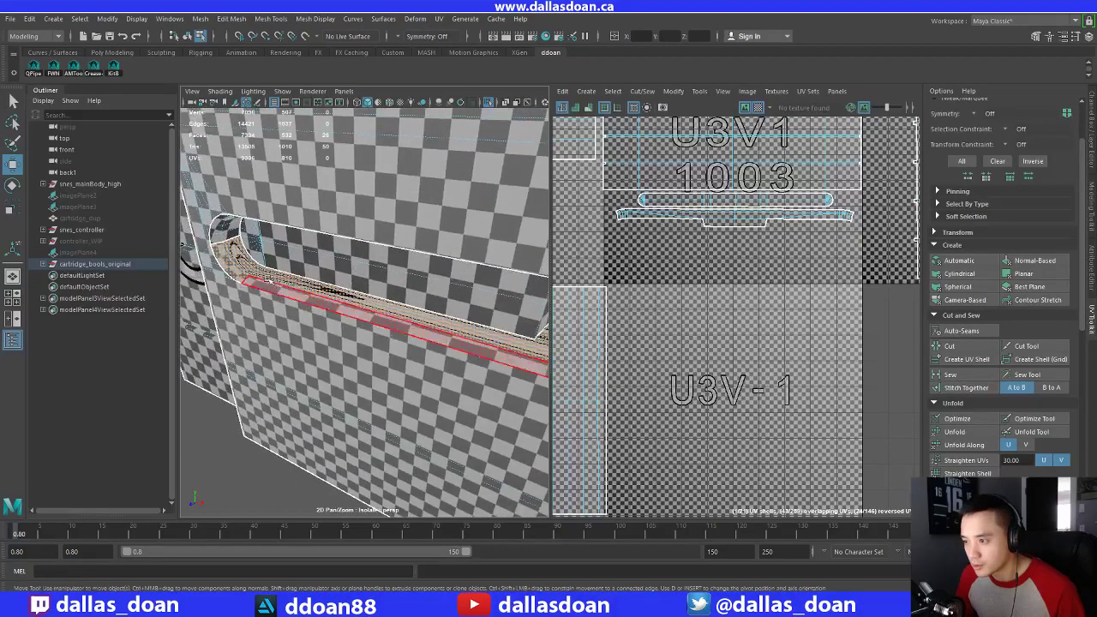
click(251, 269)
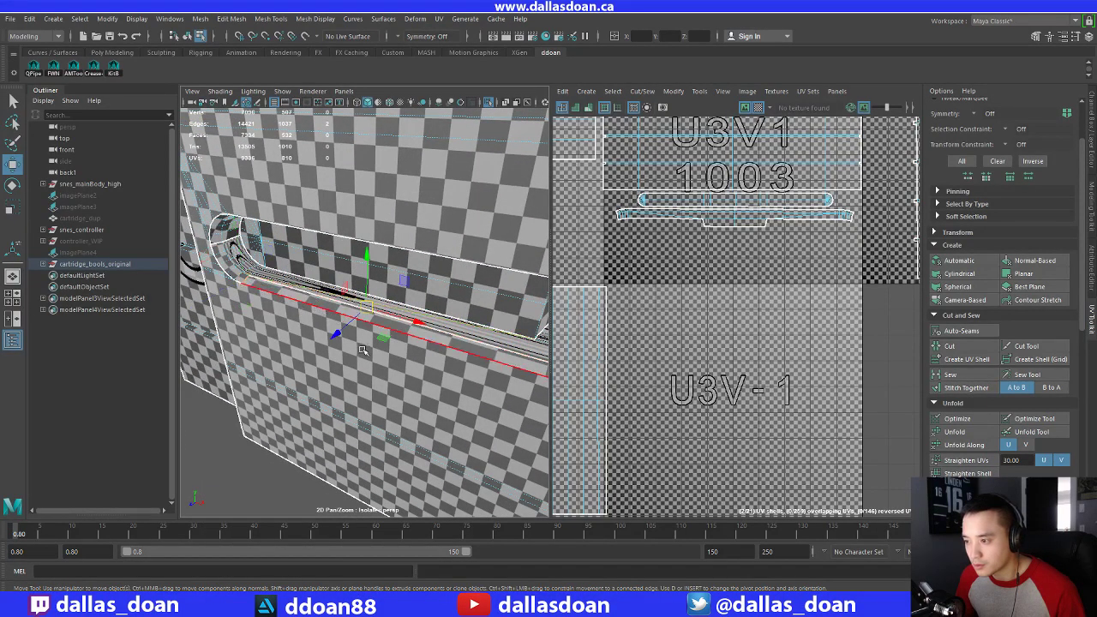
scroll(321, 287, down, 4)
alt+drag(321, 287, 432, 335)
key(ctrl+z)
key(ctrl+z)
key(ctrl+z)
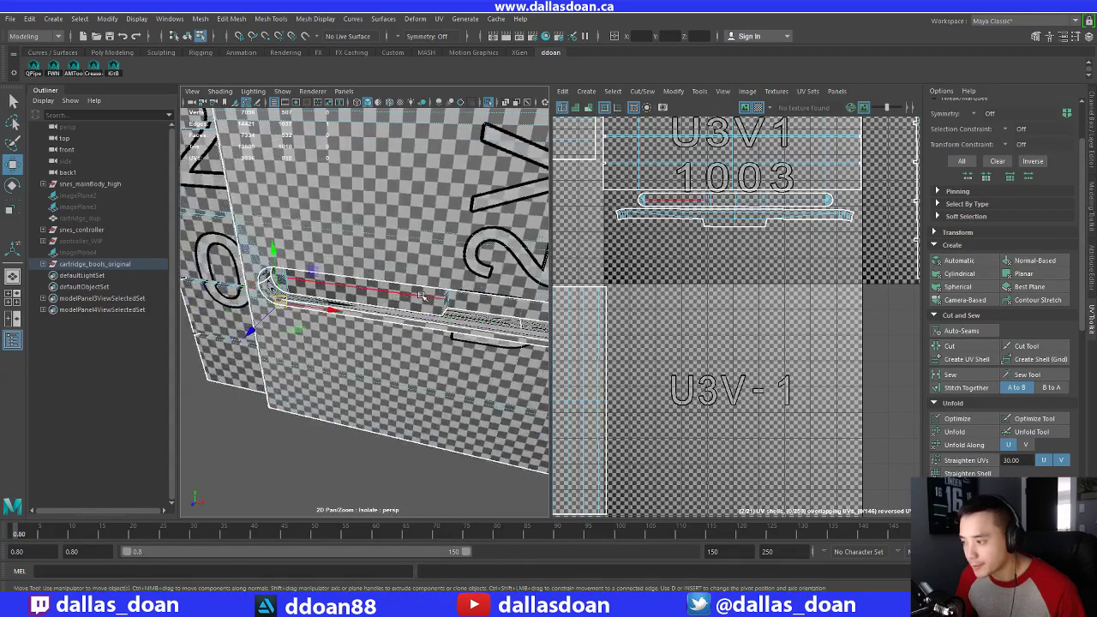
shift+click(360, 314)
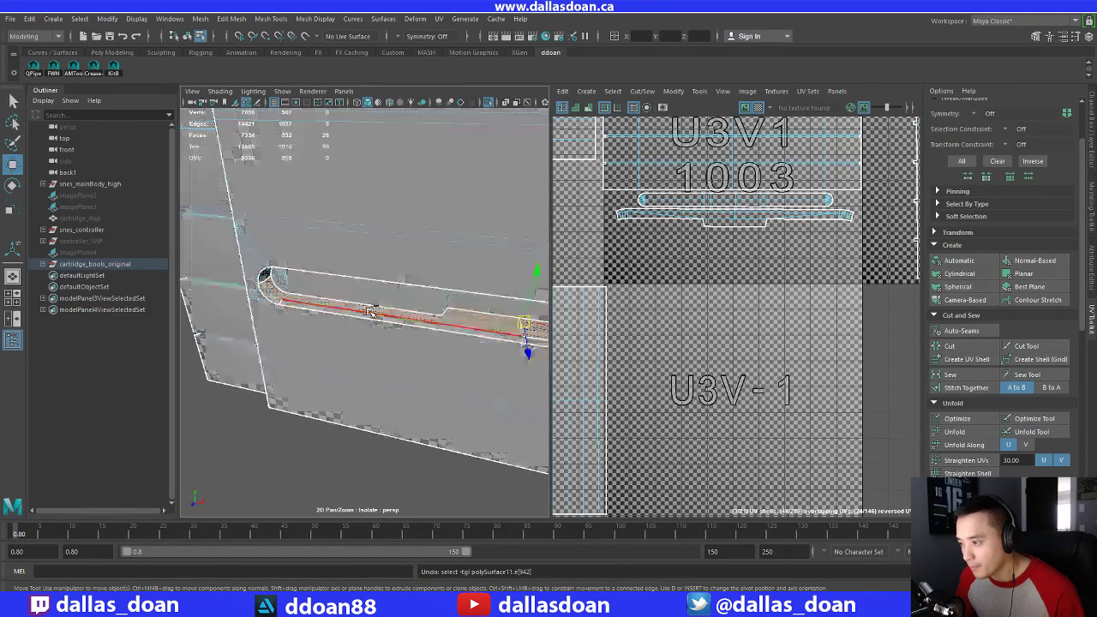
shift+right_drag(376, 310, 381, 323)
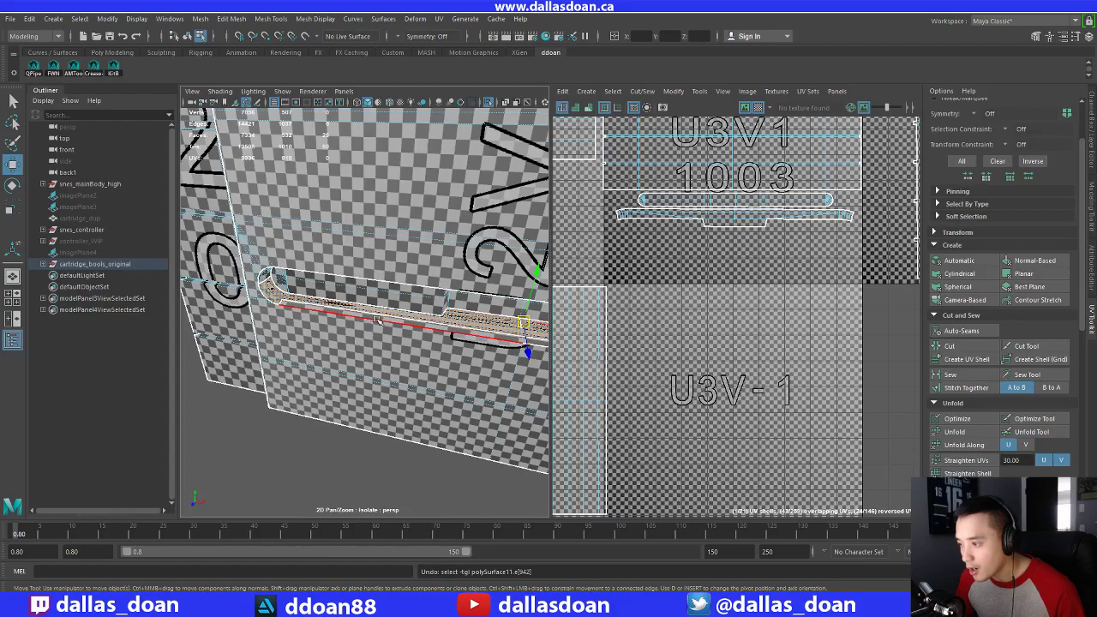
scroll(1055, 221, up, 2)
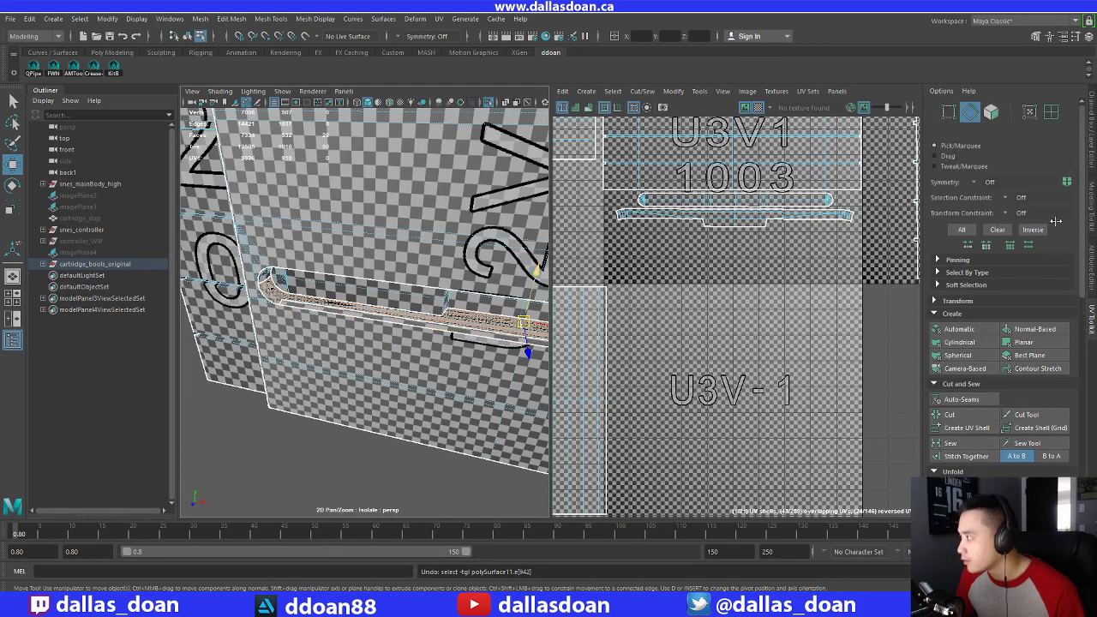
click(992, 113)
alt+drag(448, 335, 480, 295)
shift+click(449, 304)
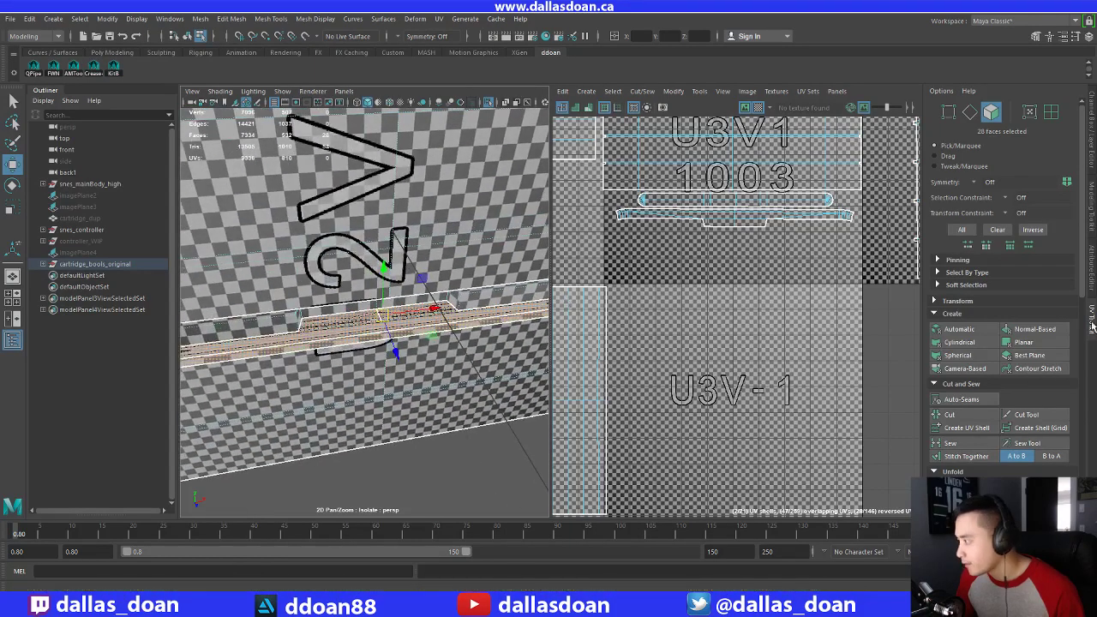
click(1024, 330)
Convert the projected lower-wall faces to UVs and move their shell into tile U3V1, beneath the upper-wall shell
scroll(799, 293, down, 5)
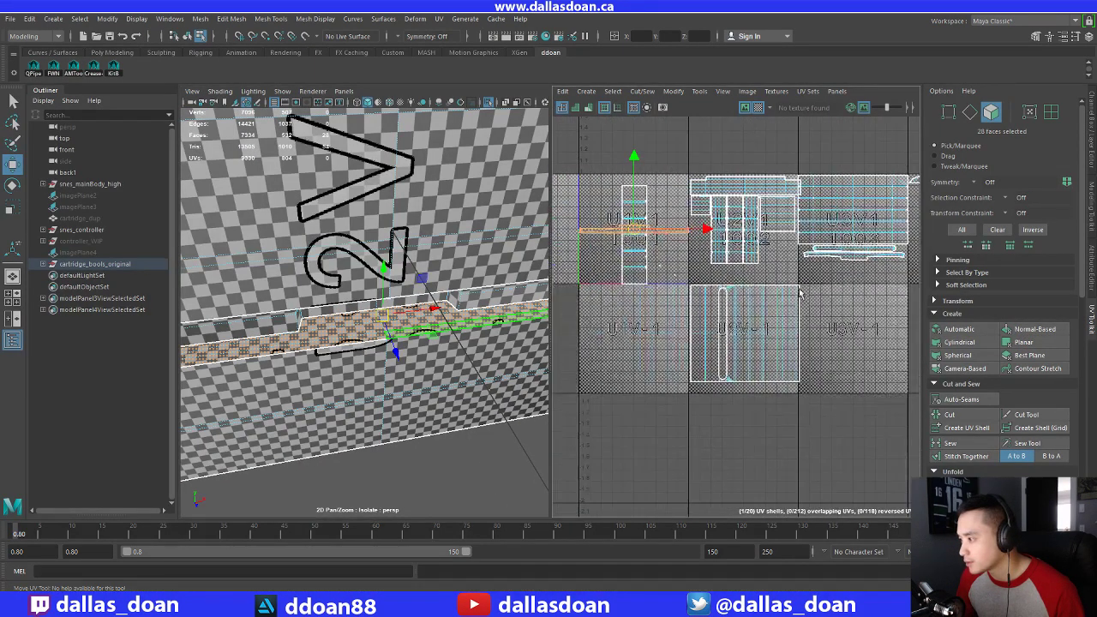
ctrl+right_drag(624, 228, 755, 240)
drag(634, 229, 797, 276)
alt+middle_drag(835, 271, 810, 285)
scroll(754, 284, up, 3)
click(716, 285)
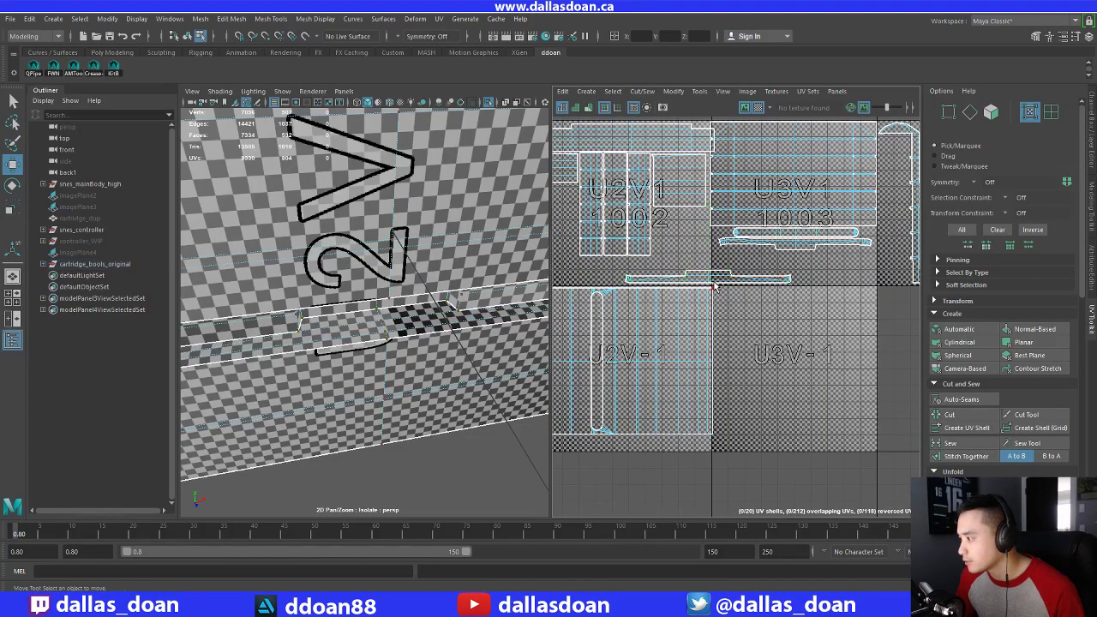
key(ctrl+z)
drag(709, 280, 791, 264)
alt+middle_drag(791, 264, 787, 263)
scroll(959, 428, down, 2)
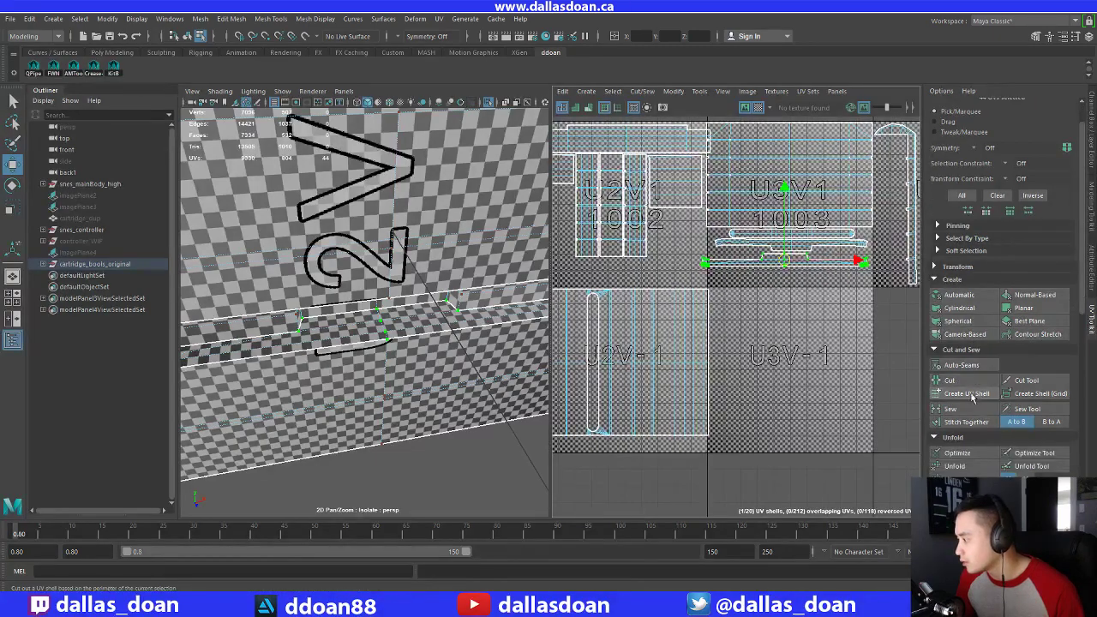
Nudge the lower-wall shell sideways so it sits inside the edge of tile U3V1
scroll(818, 240, up, 4)
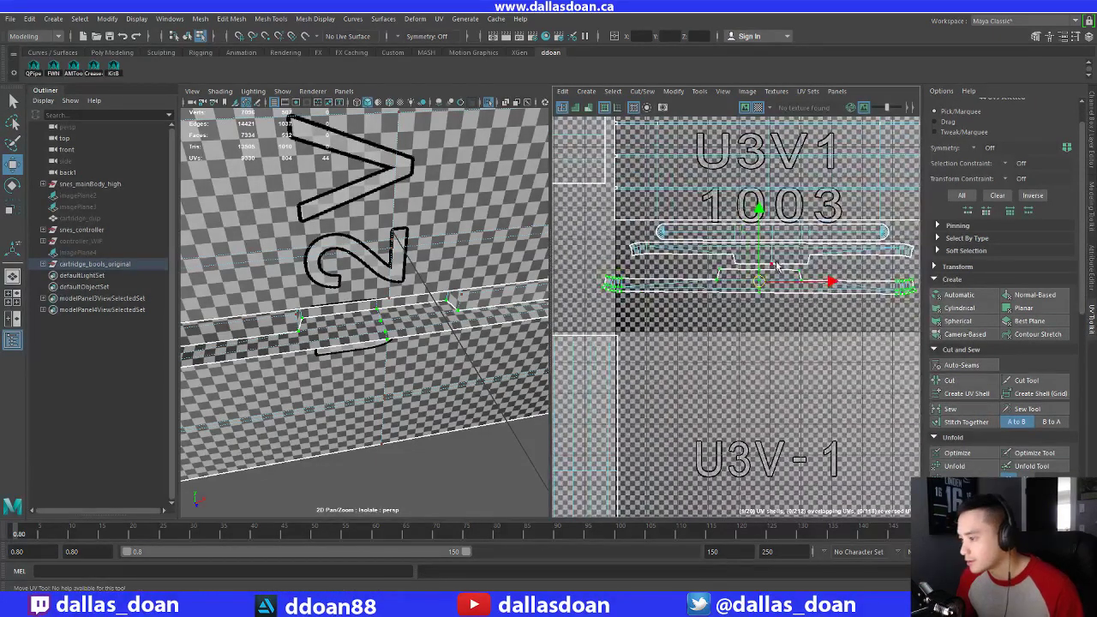
key(e)
key(w)
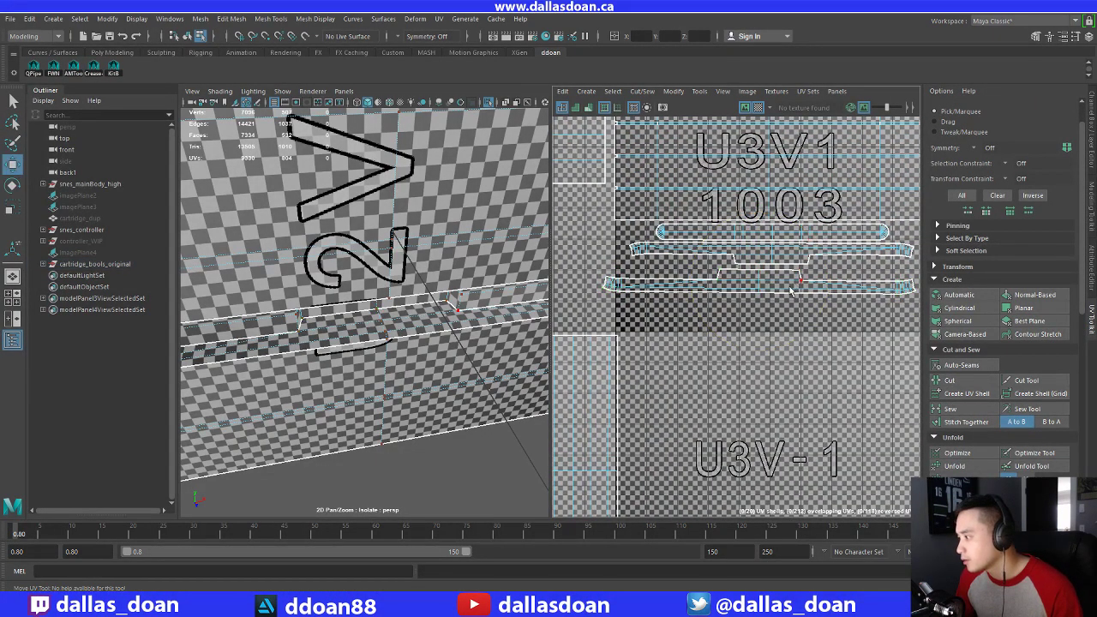
alt+middle_drag(810, 269, 751, 279)
drag(699, 292, 710, 291)
Move the narrow ladder-shaped shell from tile U1V1 into tile U3V-1, beside the large back-panel shell
alt+drag(411, 257, 366, 266)
alt+middle_drag(701, 311, 824, 351)
scroll(839, 317, down, 4)
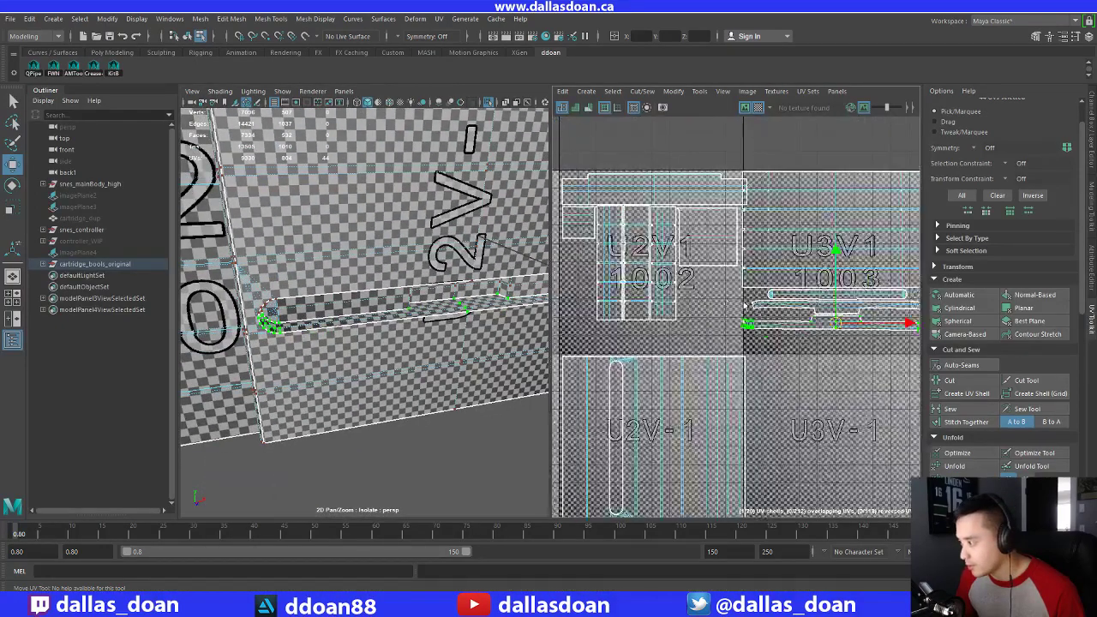
alt+middle_drag(601, 290, 846, 305)
alt+middle_drag(683, 301, 731, 308)
drag(716, 237, 762, 270)
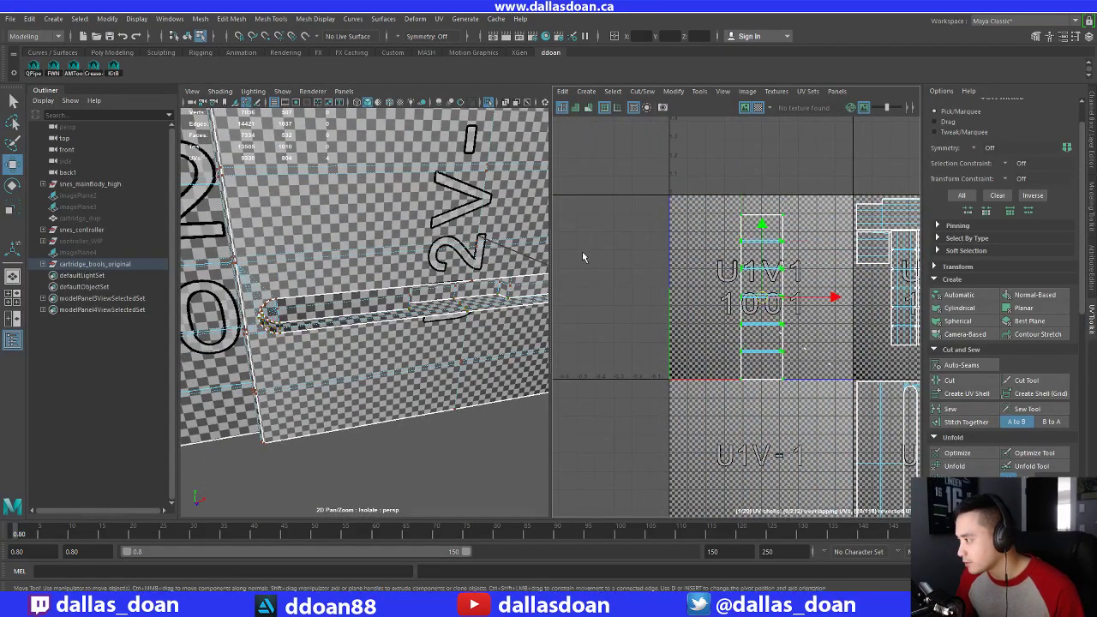
key(f)
alt+drag(355, 266, 336, 243)
scroll(642, 257, down, 2)
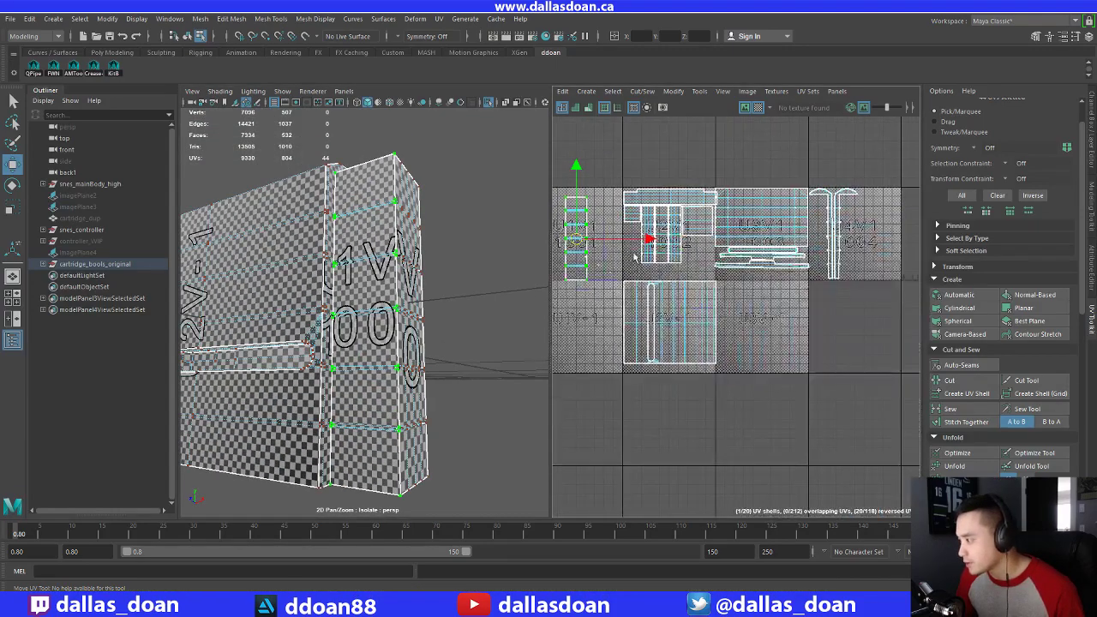
drag(572, 240, 727, 325)
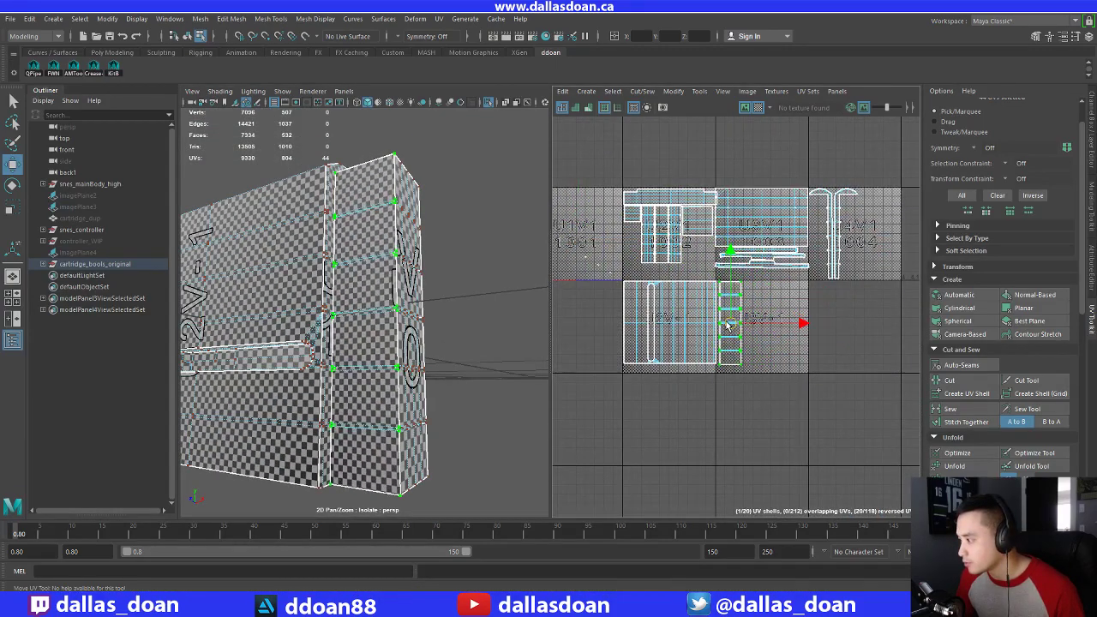
Select the tiny UV shells left in tile U1V1 and look for them on the cartridge
scroll(324, 276, down, 4)
alt+drag(324, 277, 502, 282)
scroll(271, 291, up, 6)
scroll(430, 304, down, 6)
scroll(738, 293, up, 4)
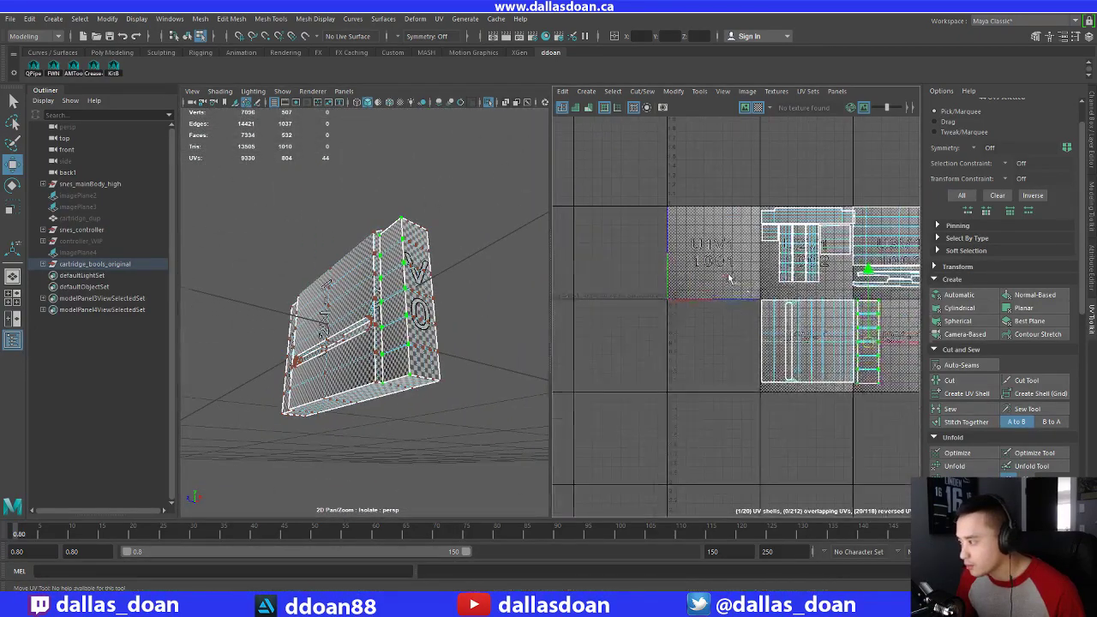
drag(739, 293, 778, 332)
key(f)
alt+drag(343, 284, 454, 283)
scroll(441, 318, down, 6)
scroll(729, 290, up, 9)
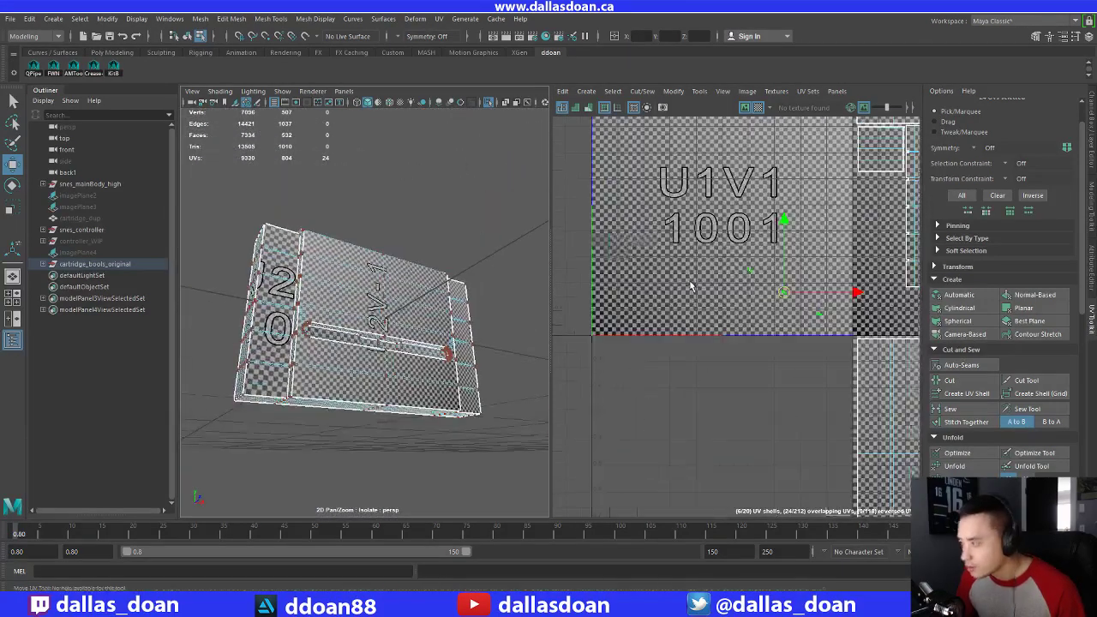
alt+middle_drag(749, 261, 703, 247)
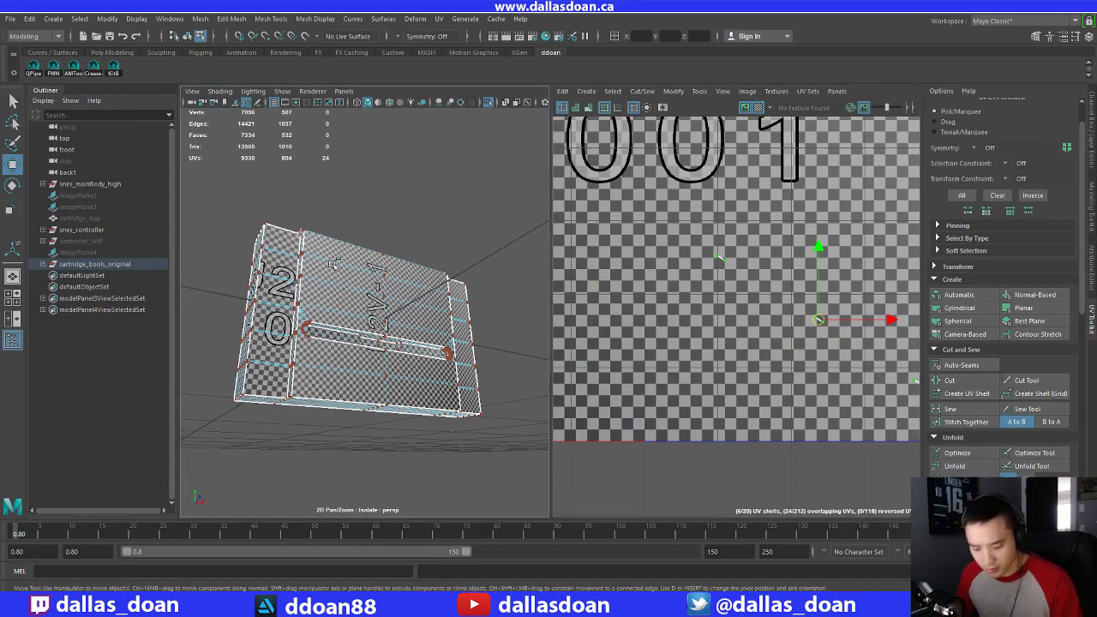
Examine the cartridge areas containing the tiny shells' UVs, toggling isolation and returning to object selection
key(ctrl+1)
key(ctrl+1)
alt+drag(395, 316, 401, 339)
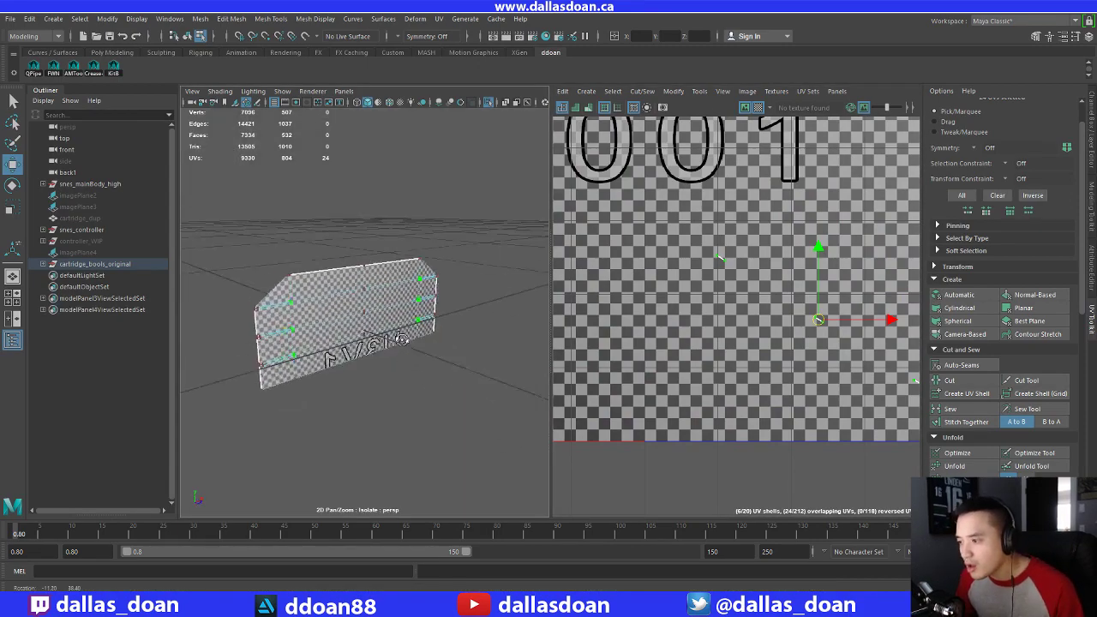
scroll(488, 333, up, 5)
alt+middle_drag(481, 330, 377, 344)
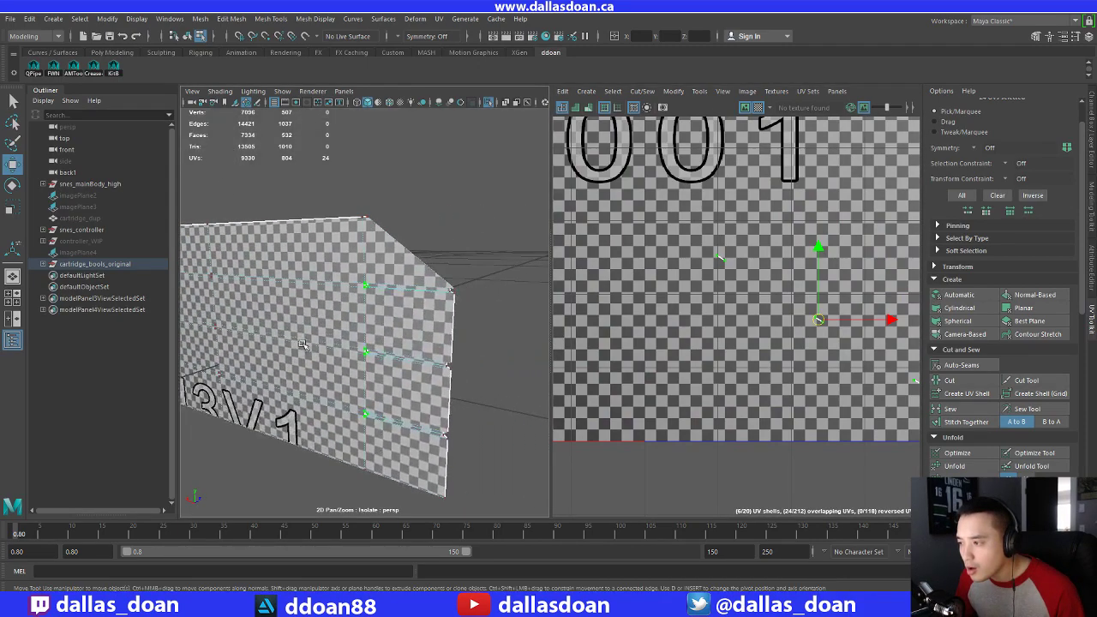
alt+drag(377, 345, 308, 347)
scroll(307, 349, up, 4)
scroll(306, 350, down, 5)
key(ctrl+1)
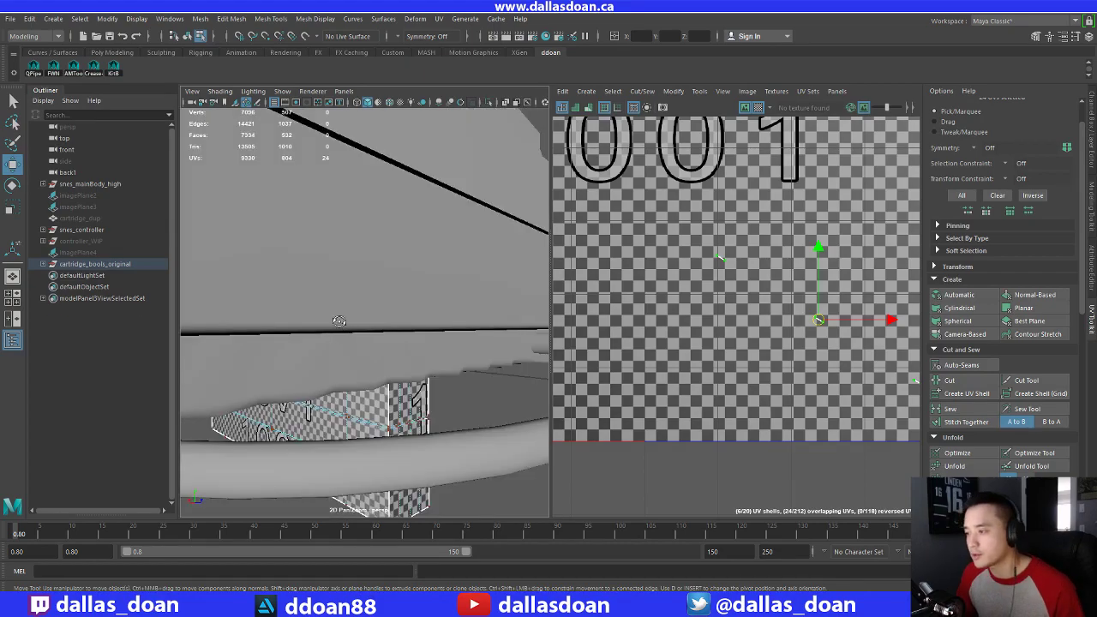
key(F8)
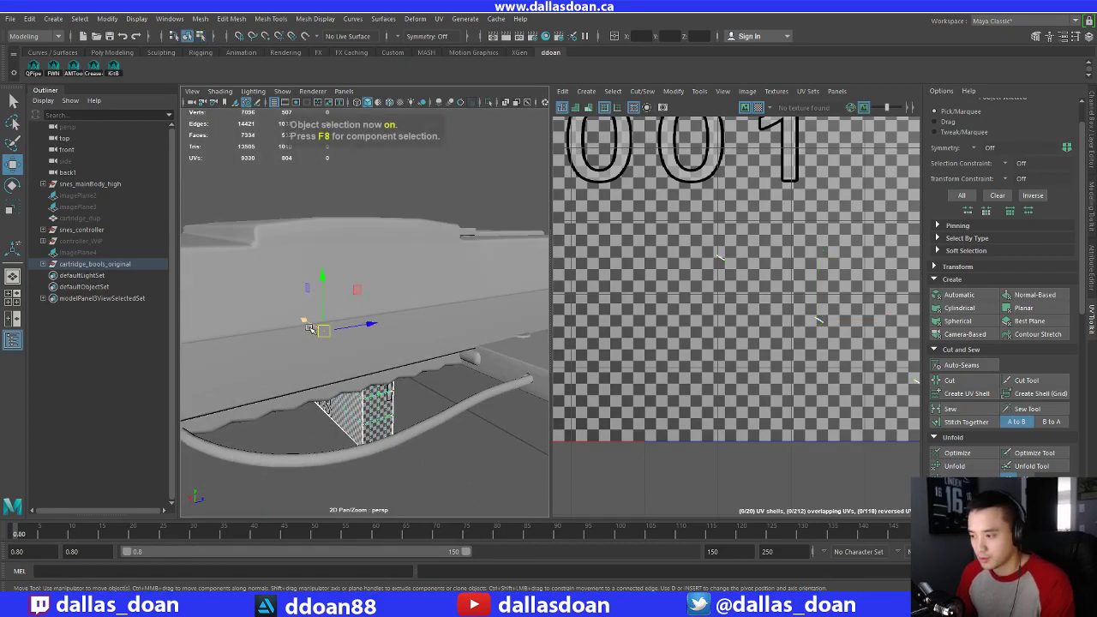
key(ctrl+1)
Inspect the edges of the small stepped notch on the cartridge's wall up close
scroll(313, 302, up, 4)
alt+drag(313, 302, 418, 266)
scroll(419, 250, down, 5)
scroll(426, 266, up, 4)
scroll(415, 265, up, 3)
right_drag(402, 269, 403, 240)
scroll(415, 265, up, 6)
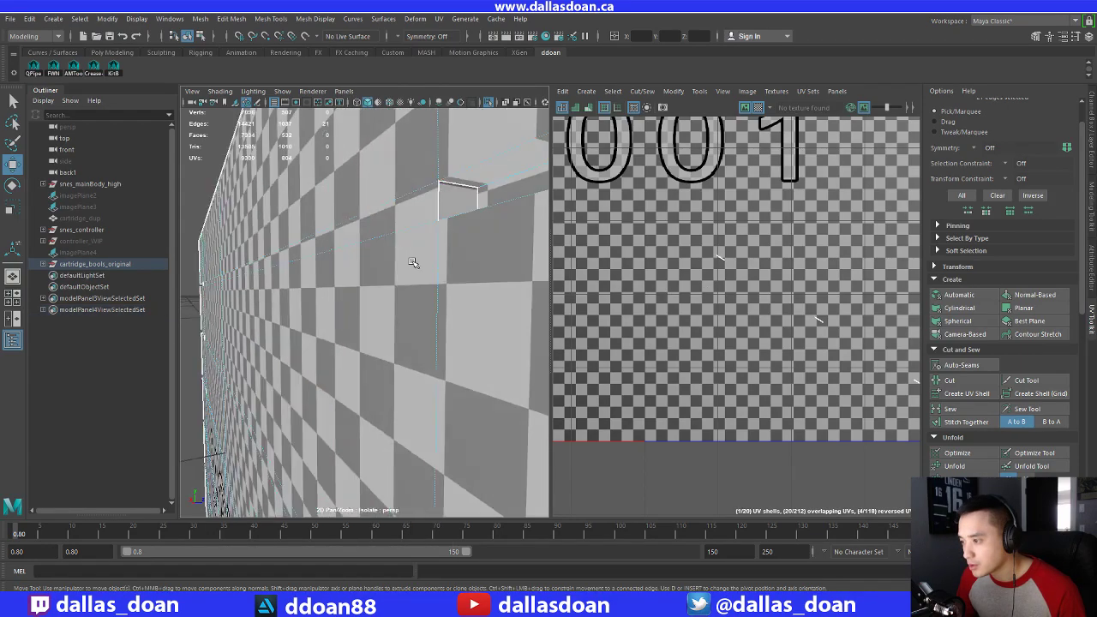
scroll(424, 266, down, 3)
alt+drag(424, 265, 415, 275)
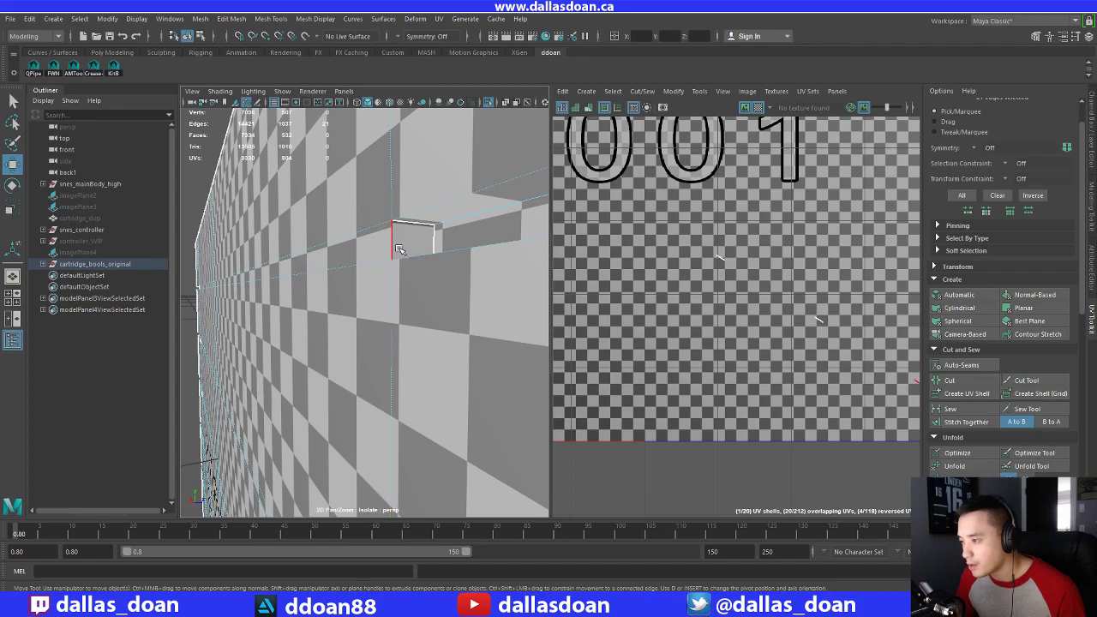
Try to select the small notch's faces on the cartridge wall, and clear the selection
right_drag(419, 225, 417, 253)
click(427, 240)
scroll(428, 241, down, 6)
alt+drag(429, 242, 416, 242)
double_click(413, 234)
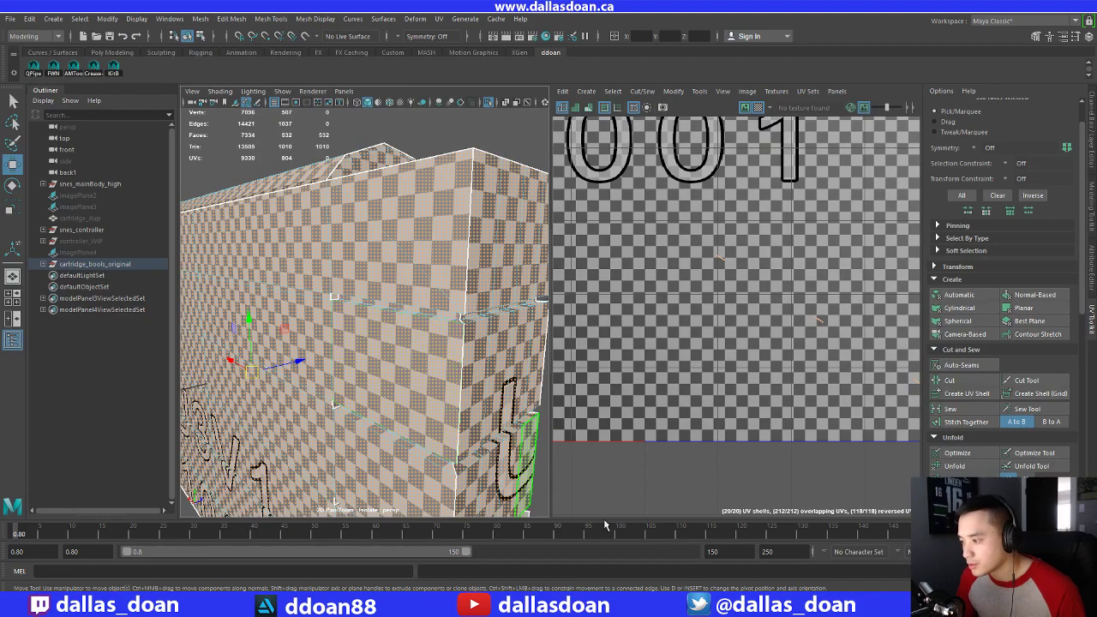
click(612, 488)
alt+drag(445, 352, 420, 197)
scroll(694, 316, down, 5)
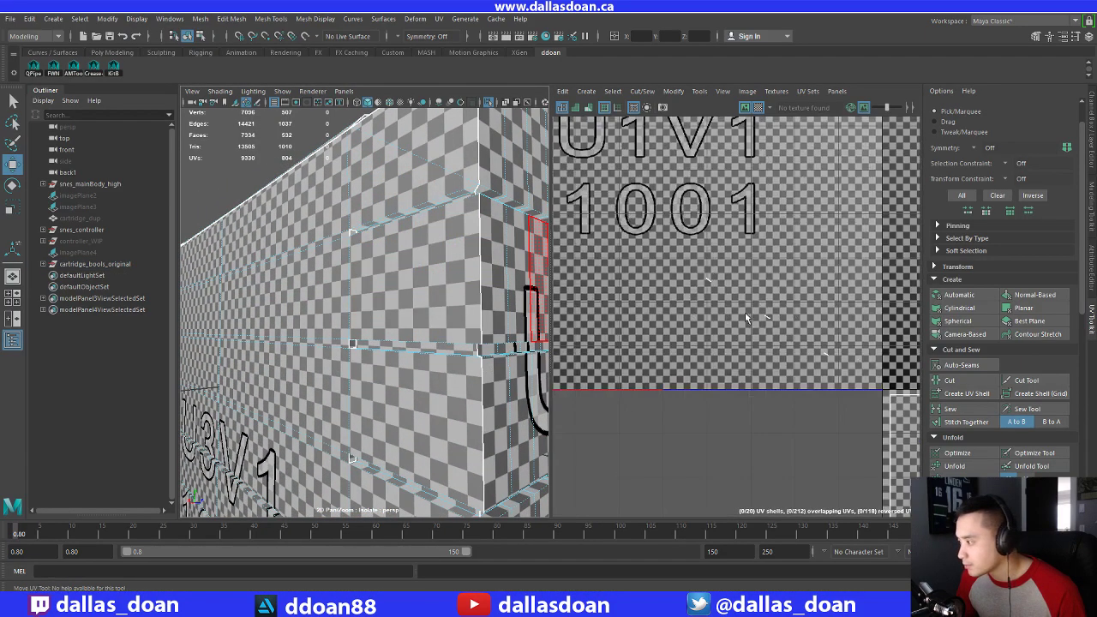
Select the tiny UV shells in tile U1V1 and re-map their faces with an automatic projection
scroll(707, 293, down, 4)
drag(604, 226, 755, 361)
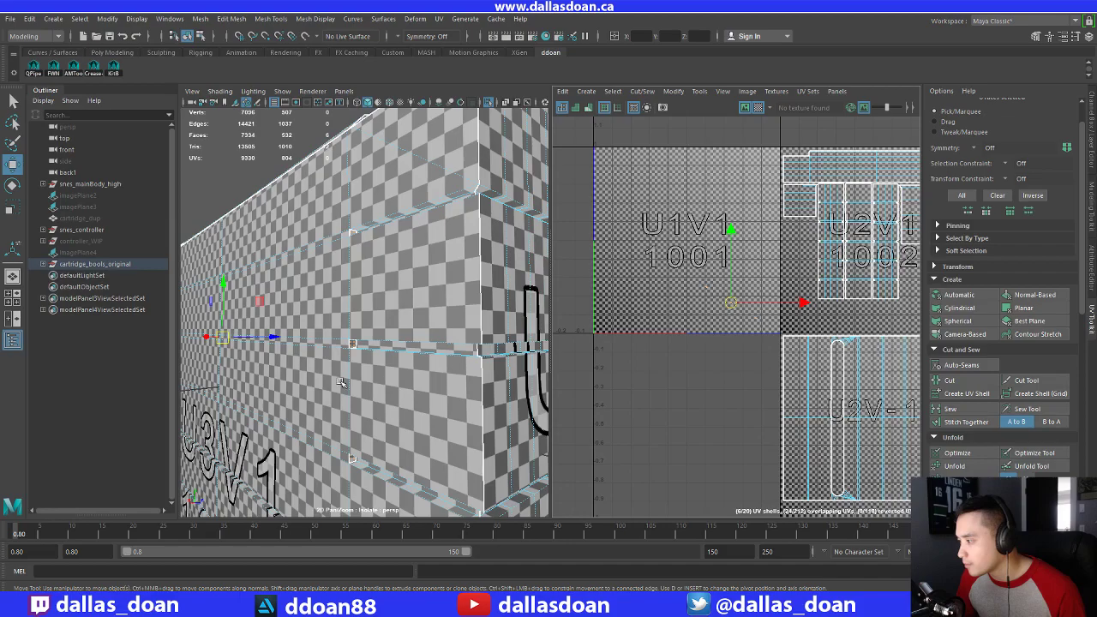
key(f)
alt+drag(340, 383, 297, 380)
scroll(297, 379, up, 5)
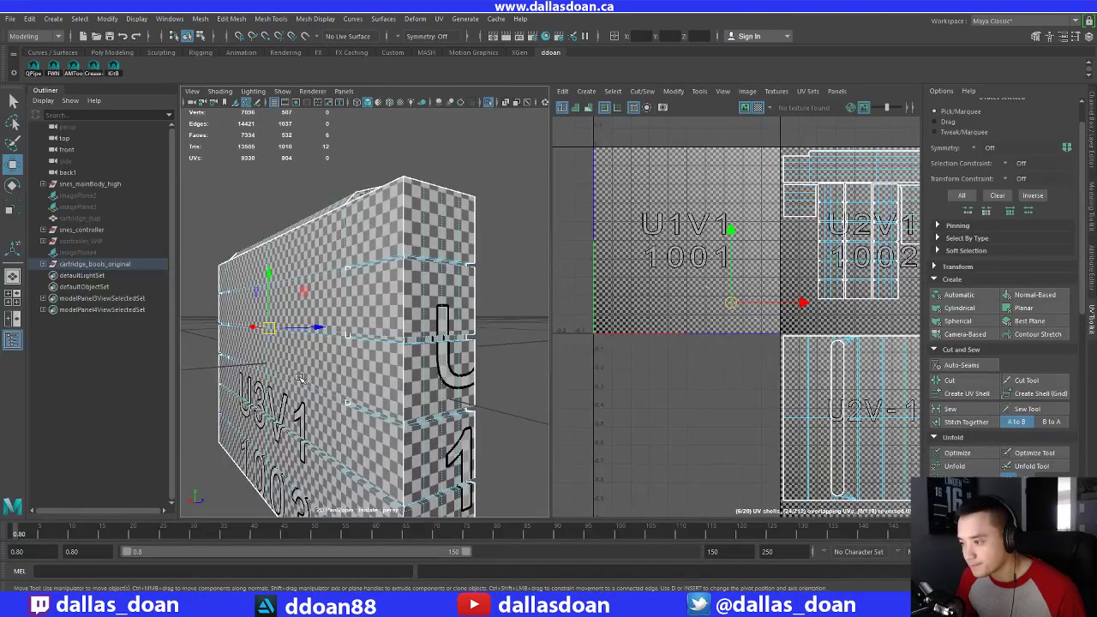
alt+middle_drag(744, 295, 696, 308)
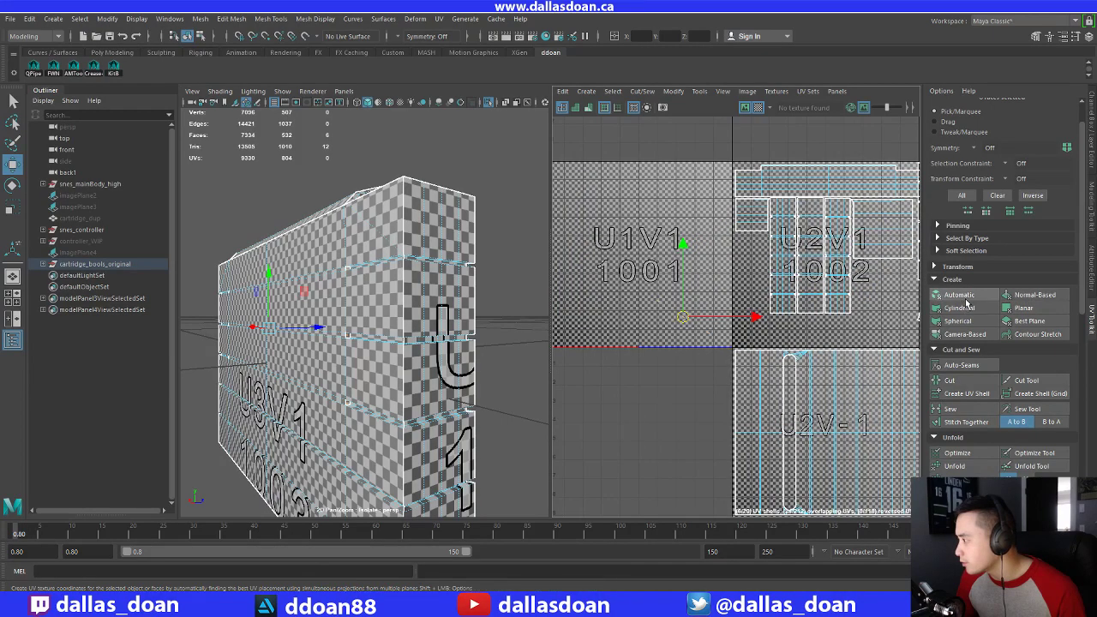
click(933, 309)
Select all UVs of the newly projected shells in tile U1V1 and try to scale and move them
alt+middle_drag(582, 296, 638, 312)
ctrl+right_drag(649, 262, 619, 215)
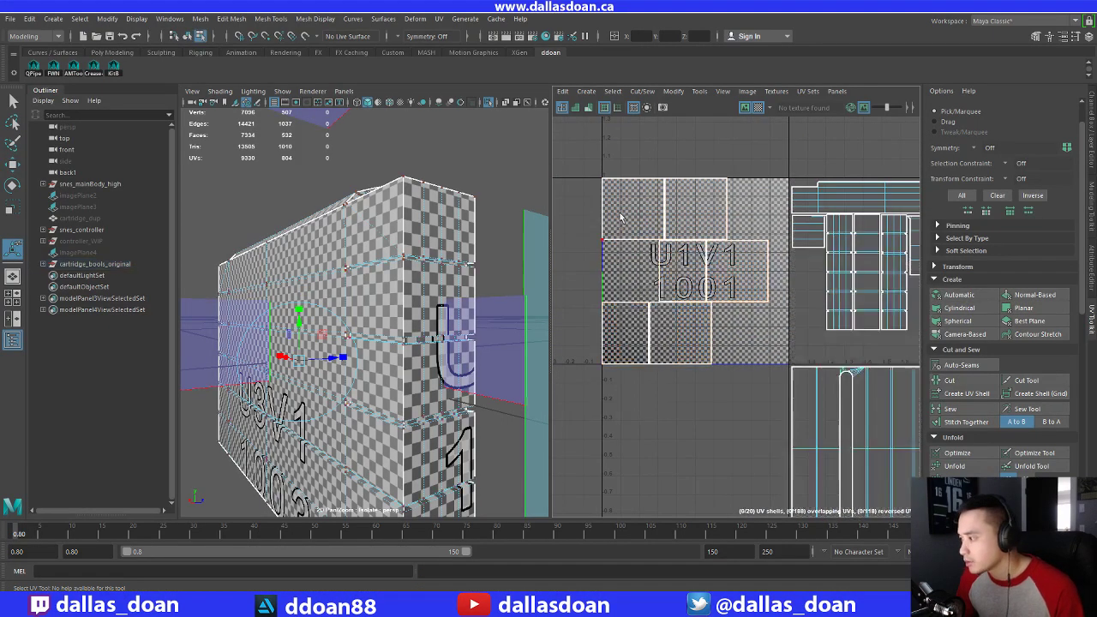
key(r)
right_drag(662, 268, 669, 273)
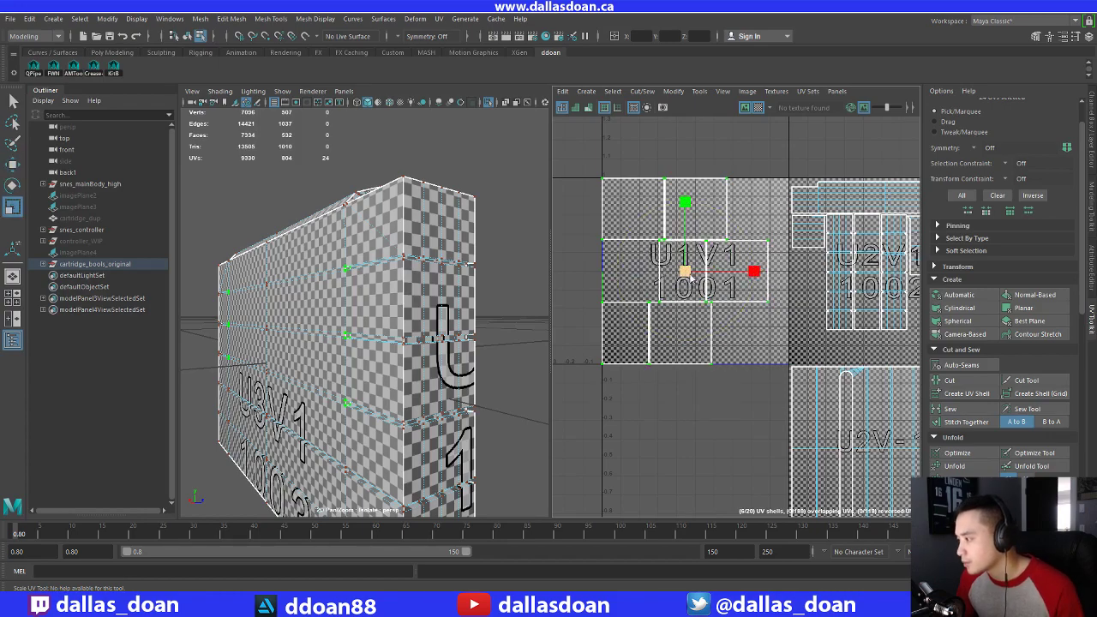
key(w)
key(r)
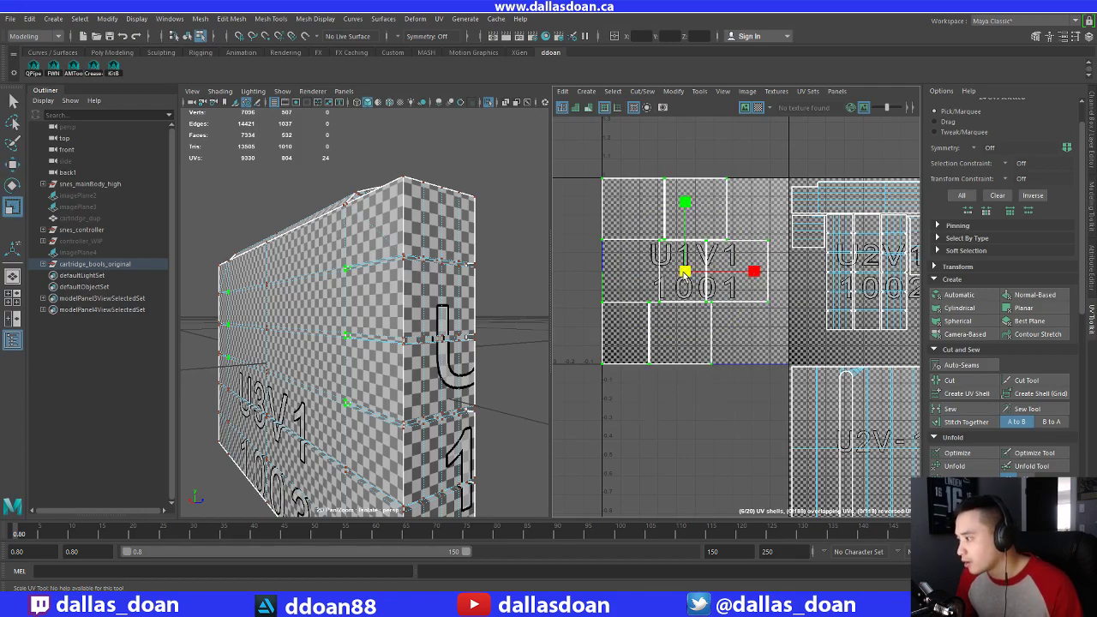
key(w)
drag(683, 272, 677, 281)
scroll(690, 286, down, 3)
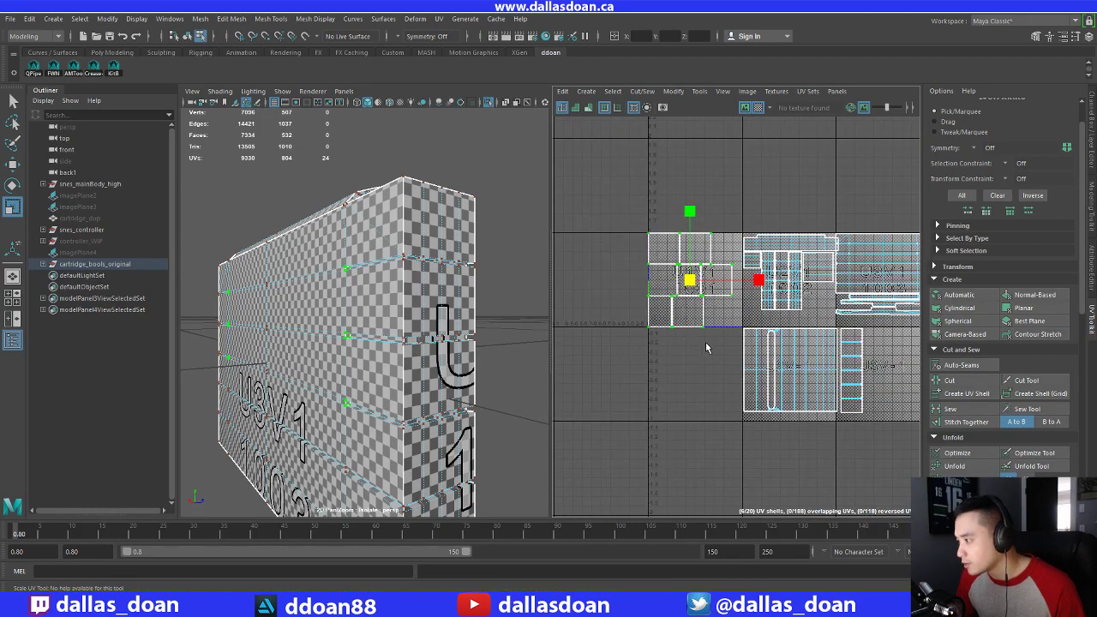
Retry the move, rotate and scale tools on the selected shells in tile U1V1
key(w)
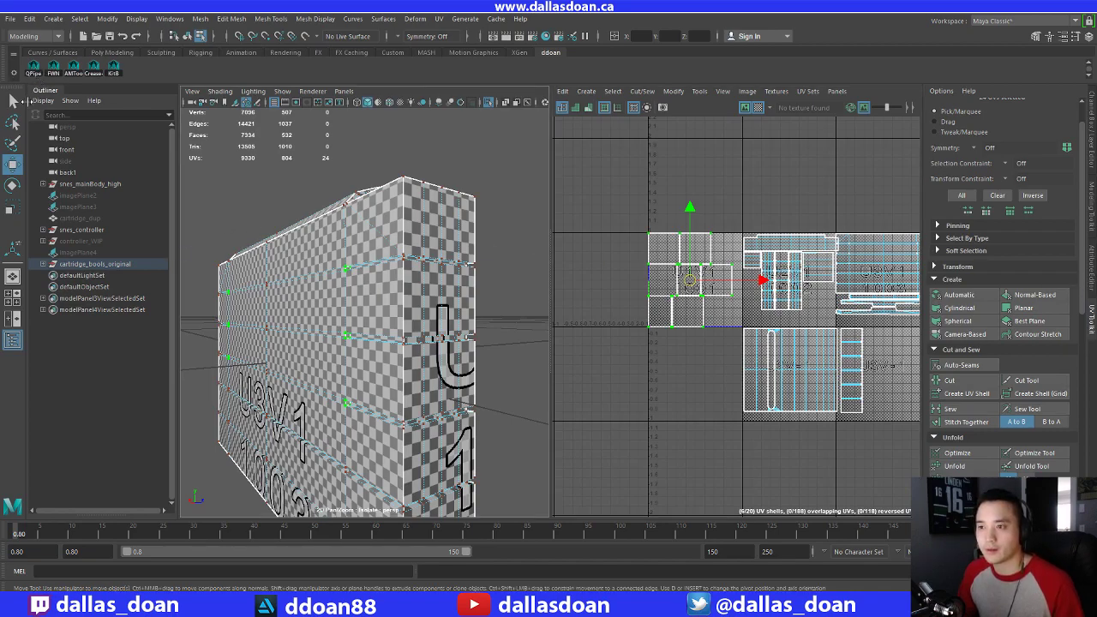
click(12, 102)
right_drag(593, 199, 553, 194)
key(e)
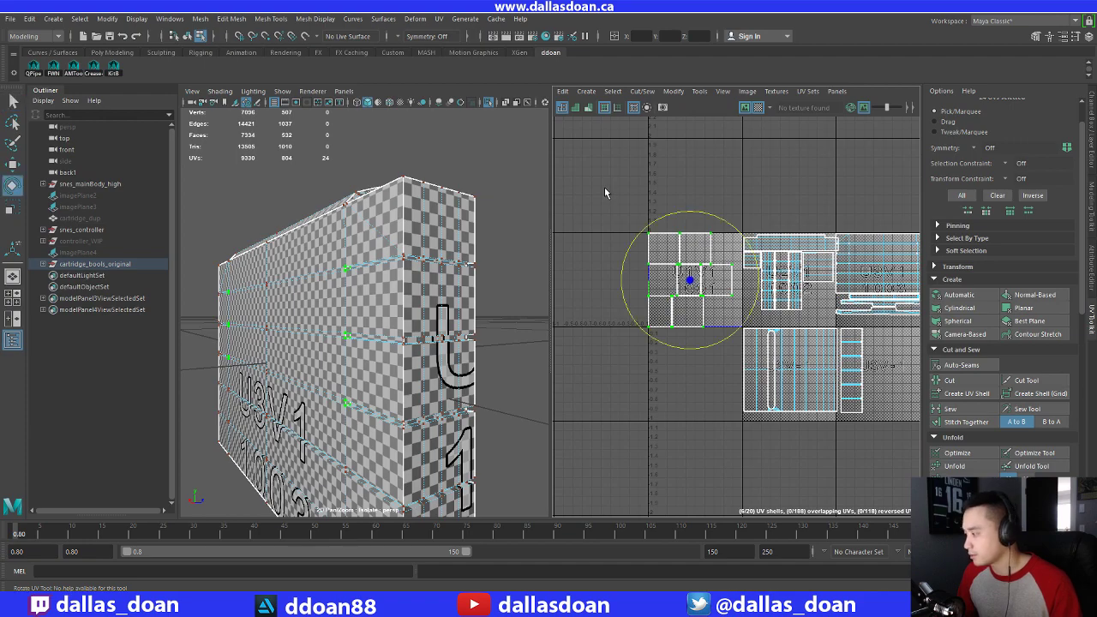
key(w)
key(e)
key(r)
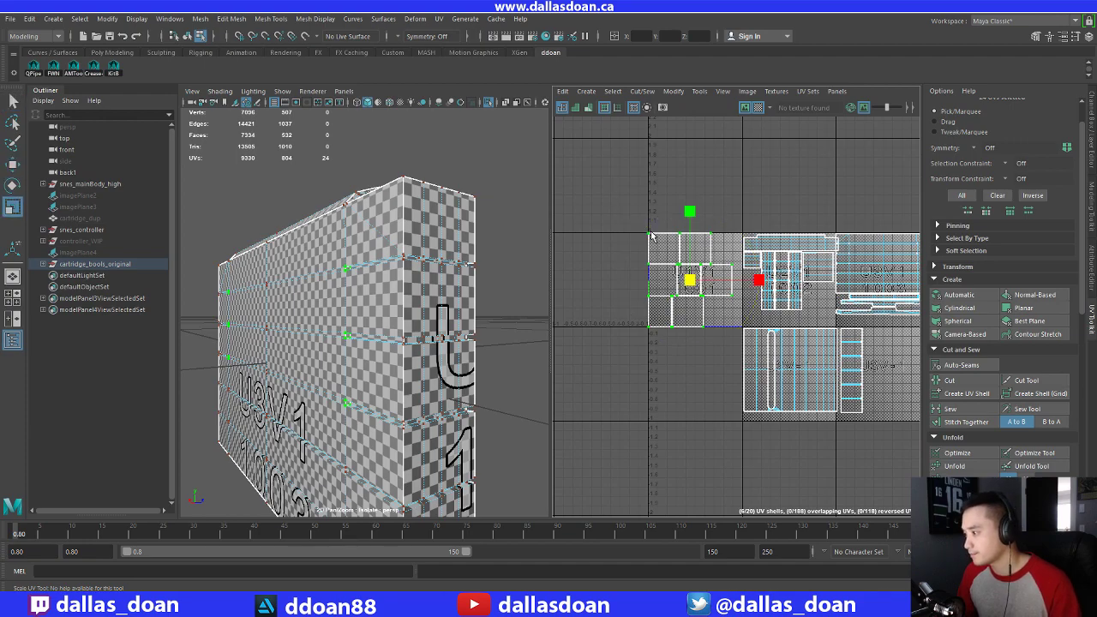
key(w)
click(689, 283)
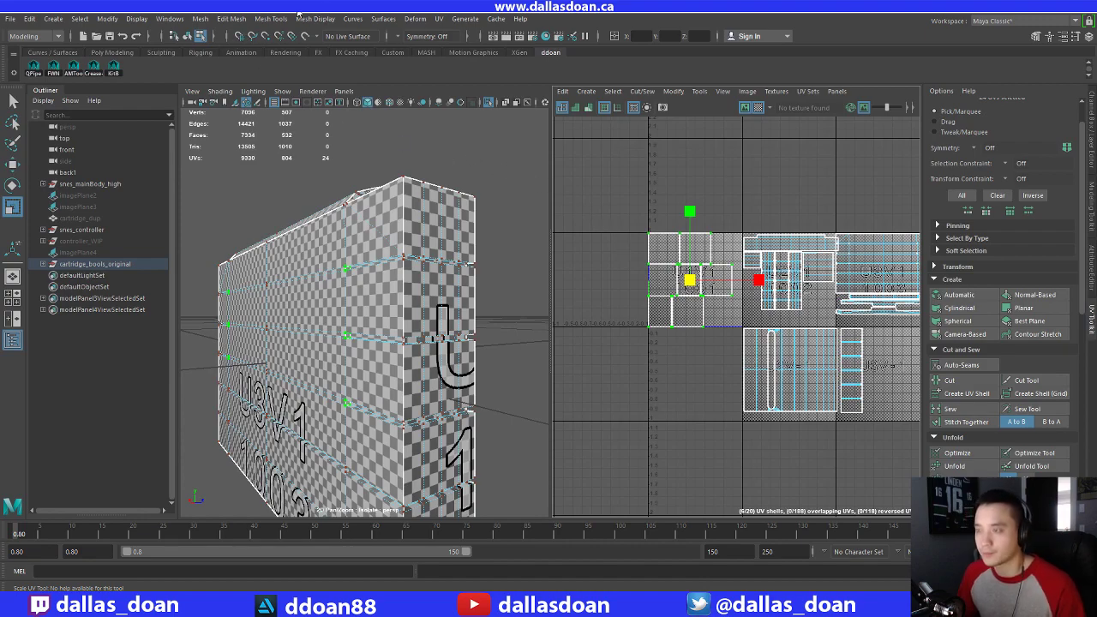
Save the scene with the projected shells and exit the program
key(ctrl+s)
scroll(771, 182, up, 5)
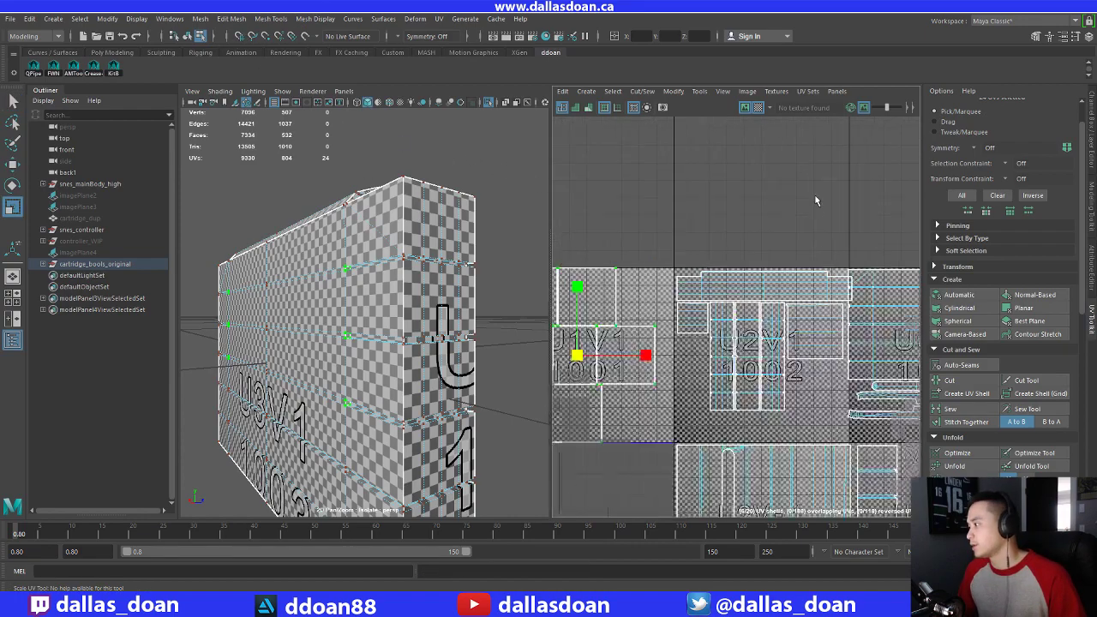
scroll(778, 227, down, 5)
right_click(713, 164)
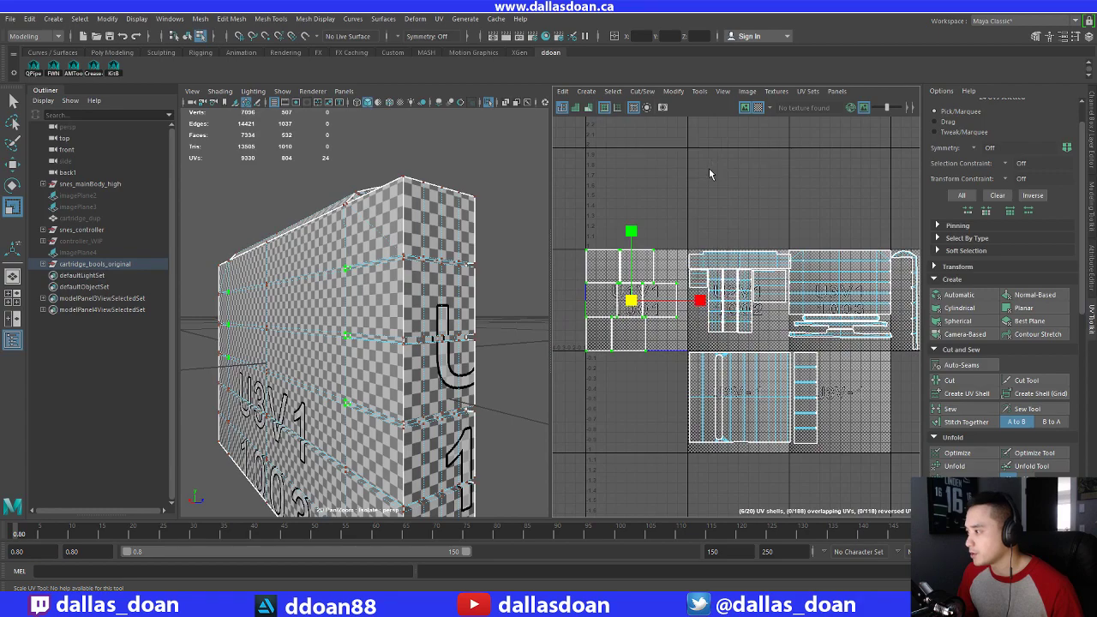
right_click(705, 181)
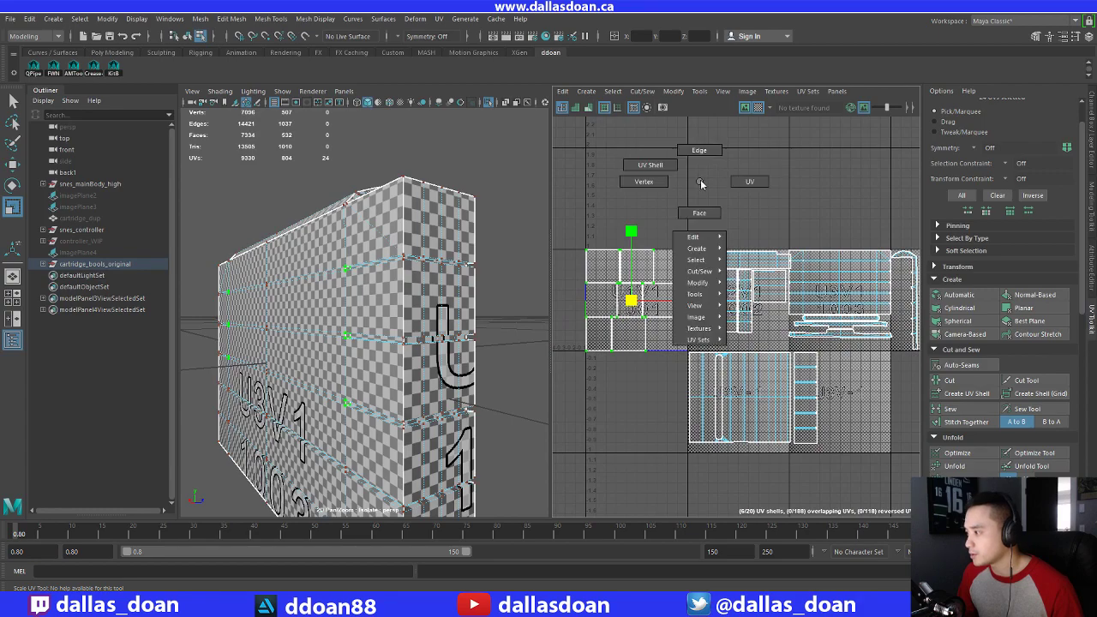
click(631, 300)
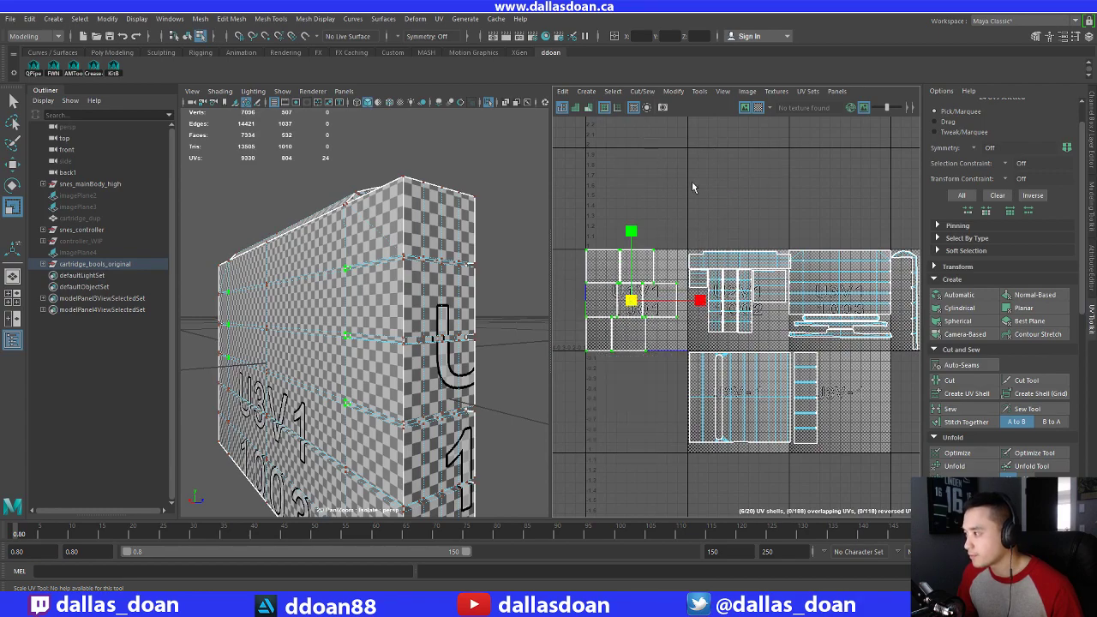
key(ctrl+q)
click(500, 306)
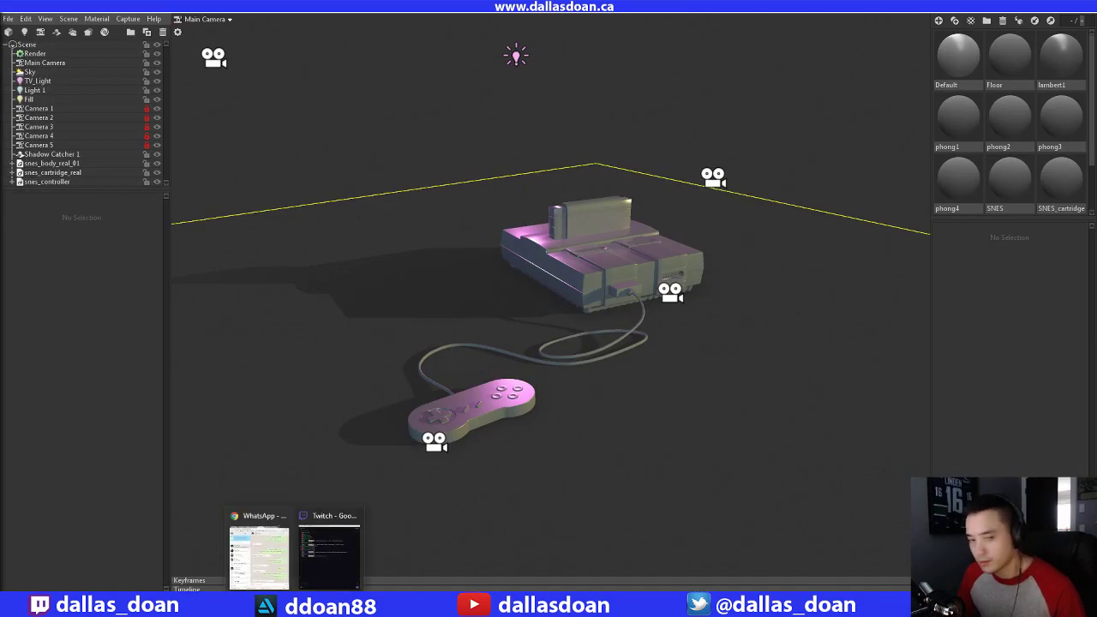
click(488, 485)
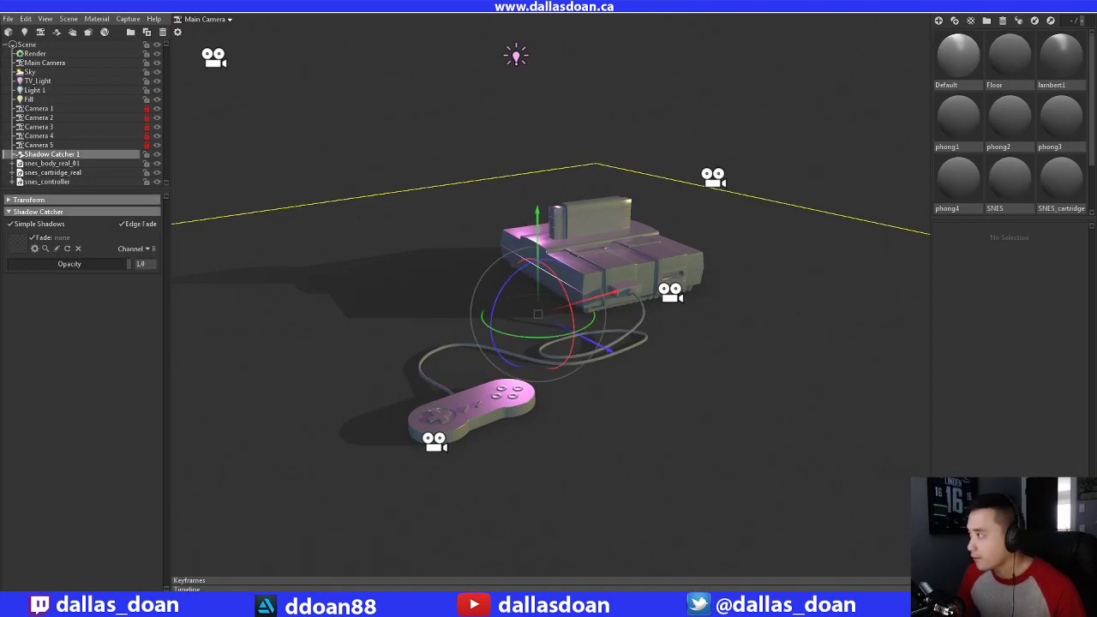
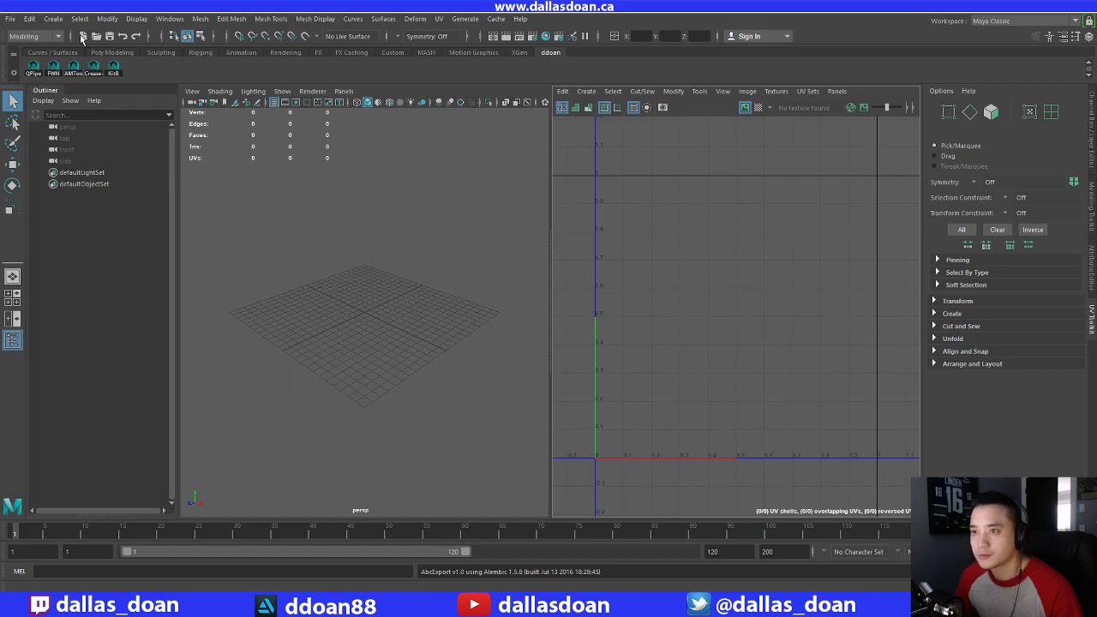
Reopen the recent scene SNES_V4.ma in a fresh Maya session
click(10, 19)
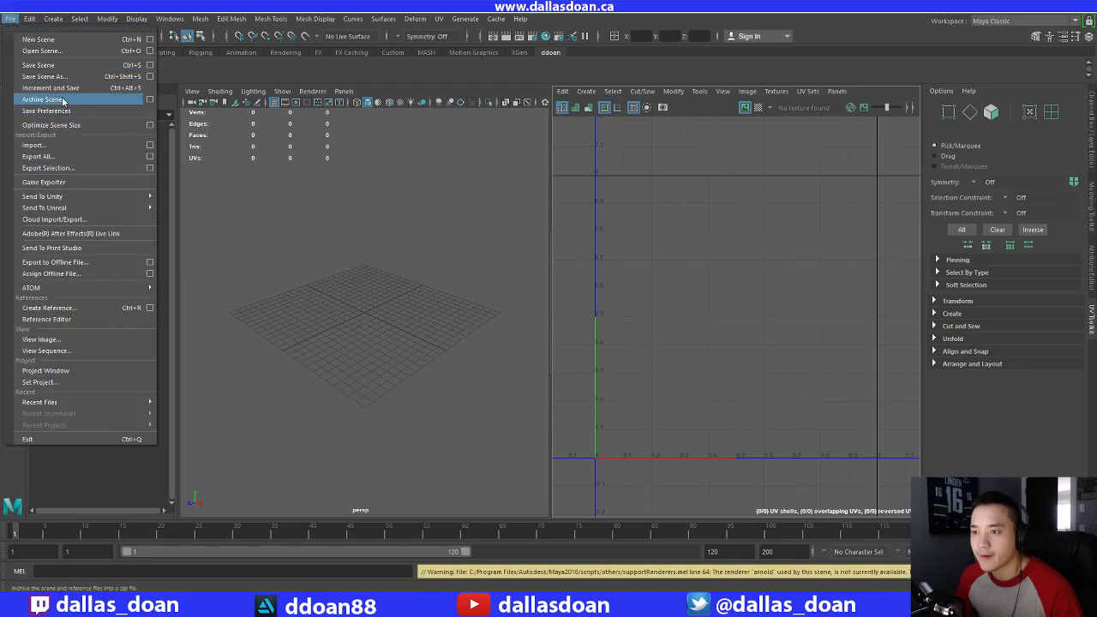
mouse_move(128, 402)
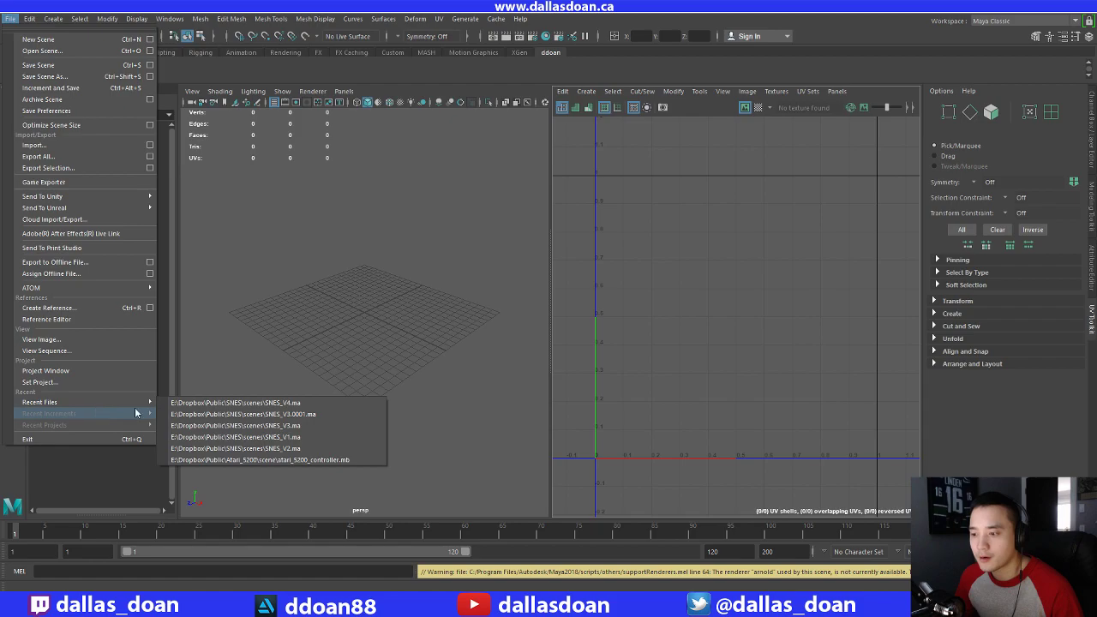
click(227, 401)
click(559, 304)
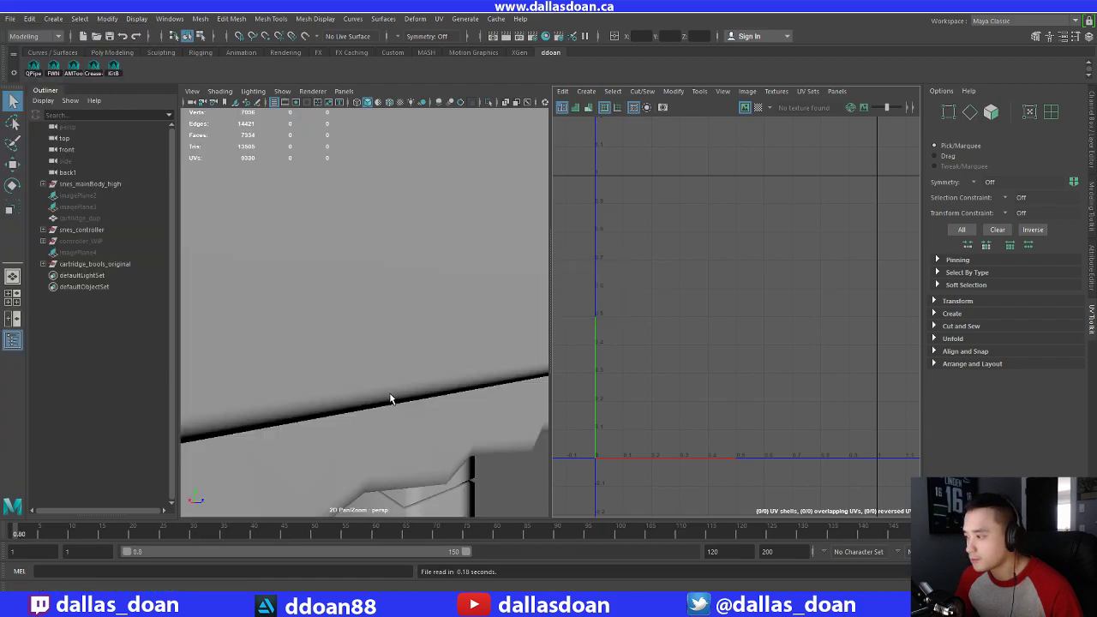
Select the cartridge model, isolate it and frame it in the perspective view
alt+drag(387, 396, 373, 360)
click(373, 359)
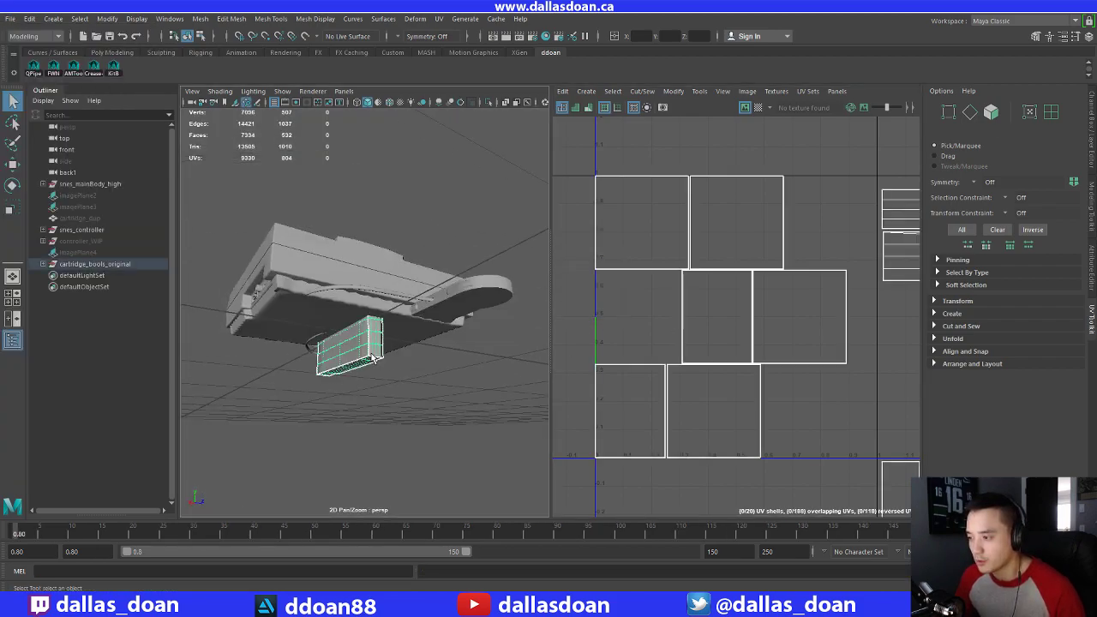
key(ctrl+1)
key(f)
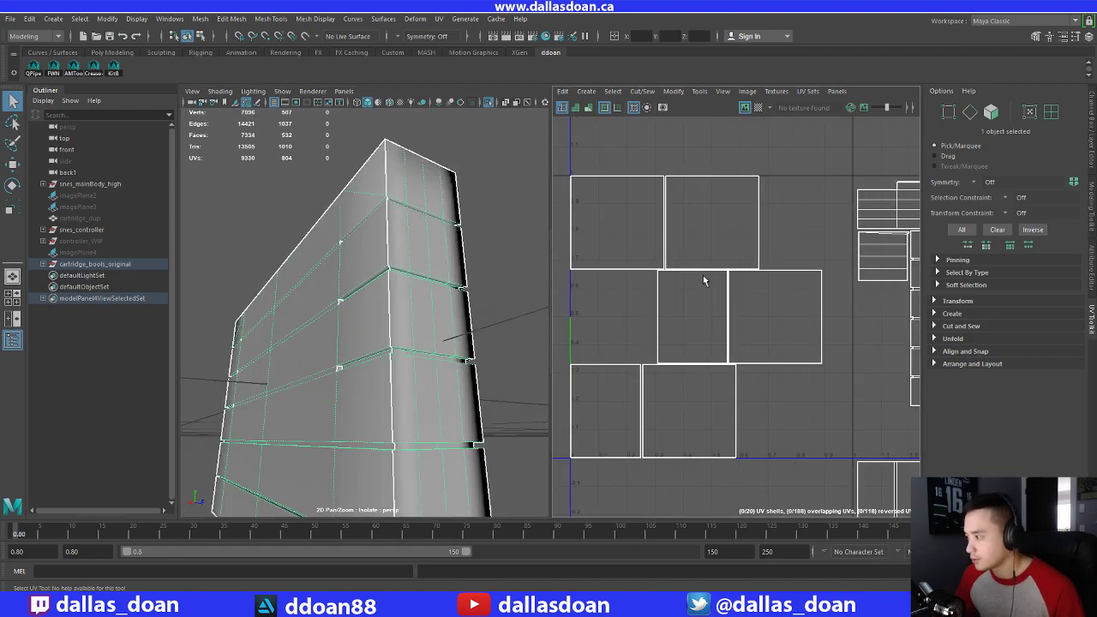
Scale the projected shells in tile U1V1 down and move them into the free space in tile U2V1
right_drag(700, 273, 744, 278)
scroll(718, 375, down, 4)
alt+middle_drag(718, 374, 641, 365)
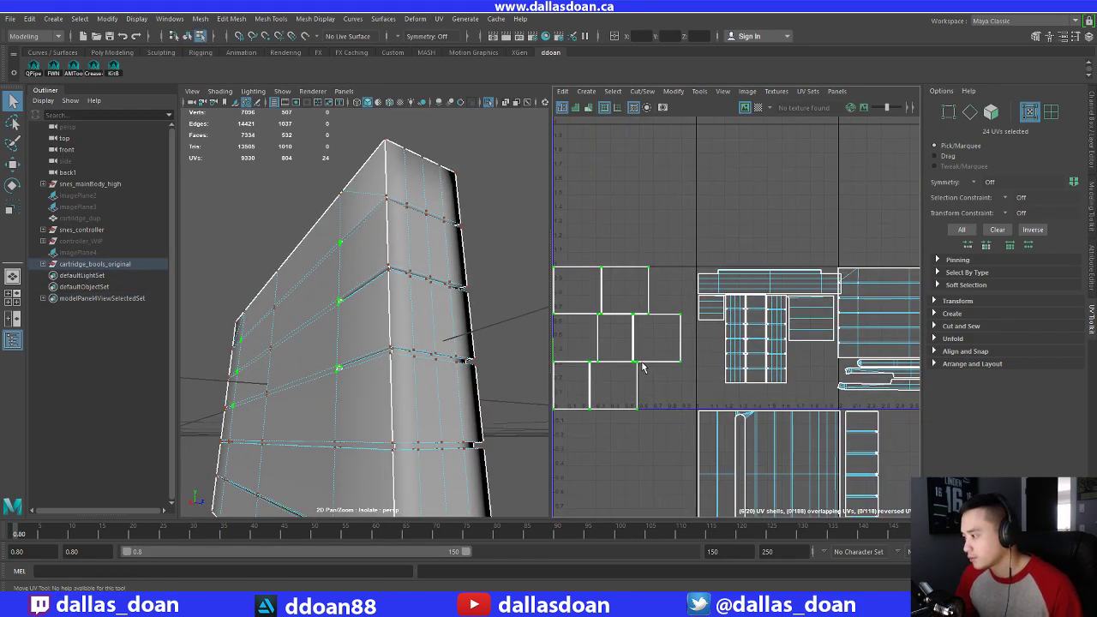
key(r)
drag(616, 341, 738, 361)
scroll(629, 398, down, 1)
key(w)
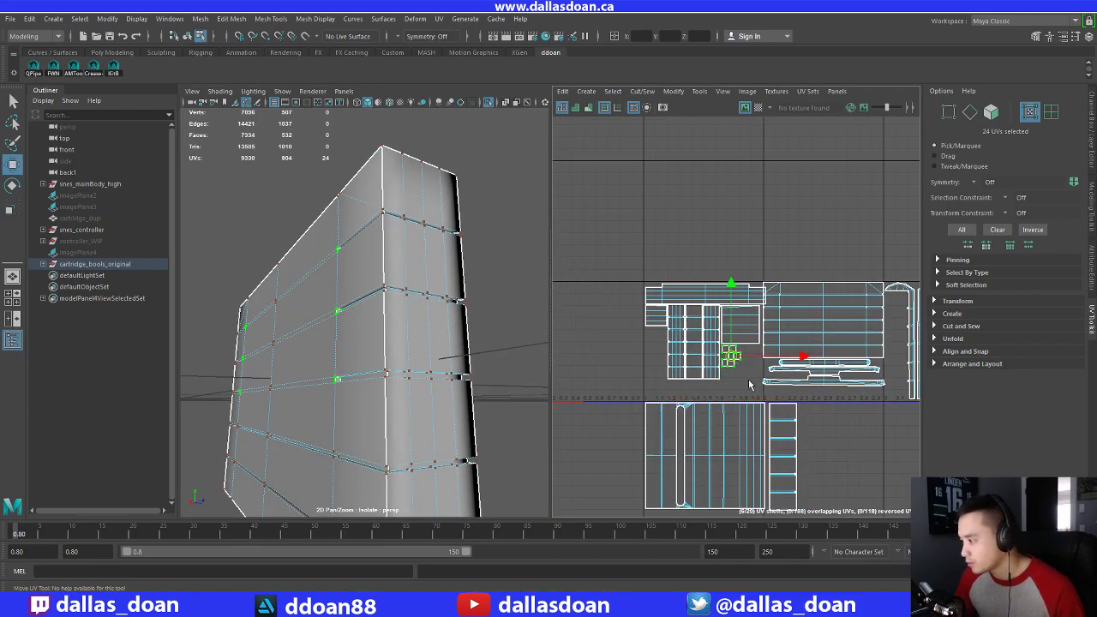
Select all of the cartridge's UVs and turn on the checker map display
alt+middle_drag(783, 443, 729, 399)
scroll(729, 399, down, 5)
drag(597, 281, 838, 463)
key(f)
alt+drag(461, 402, 380, 326)
click(757, 108)
scroll(355, 331, up, 4)
scroll(379, 326, up, 4)
scroll(788, 406, up, 4)
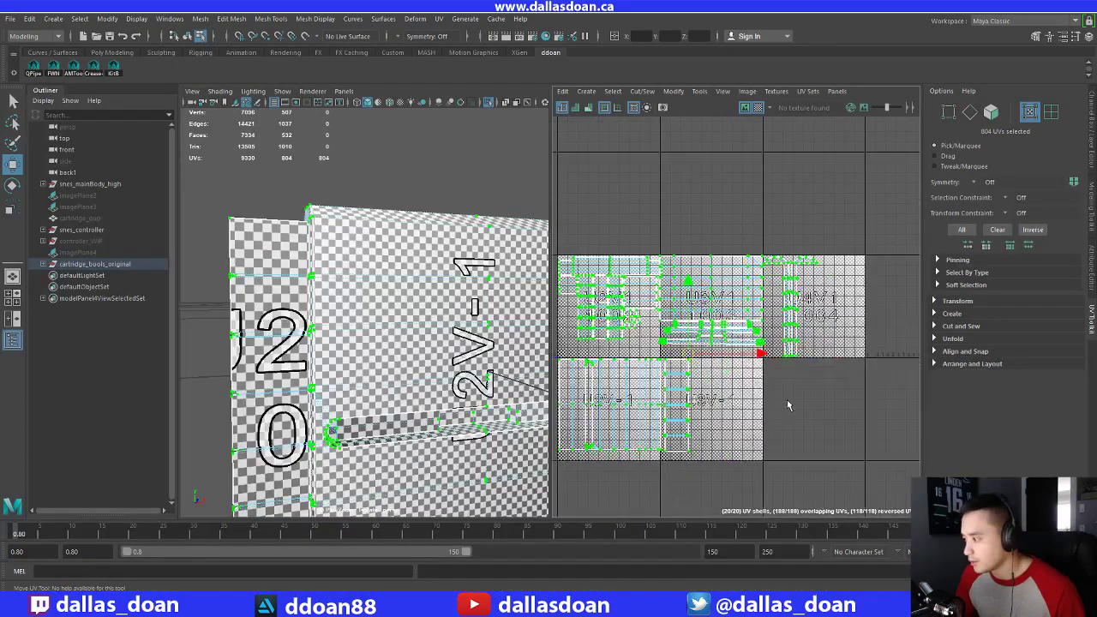
scroll(761, 351, down, 2)
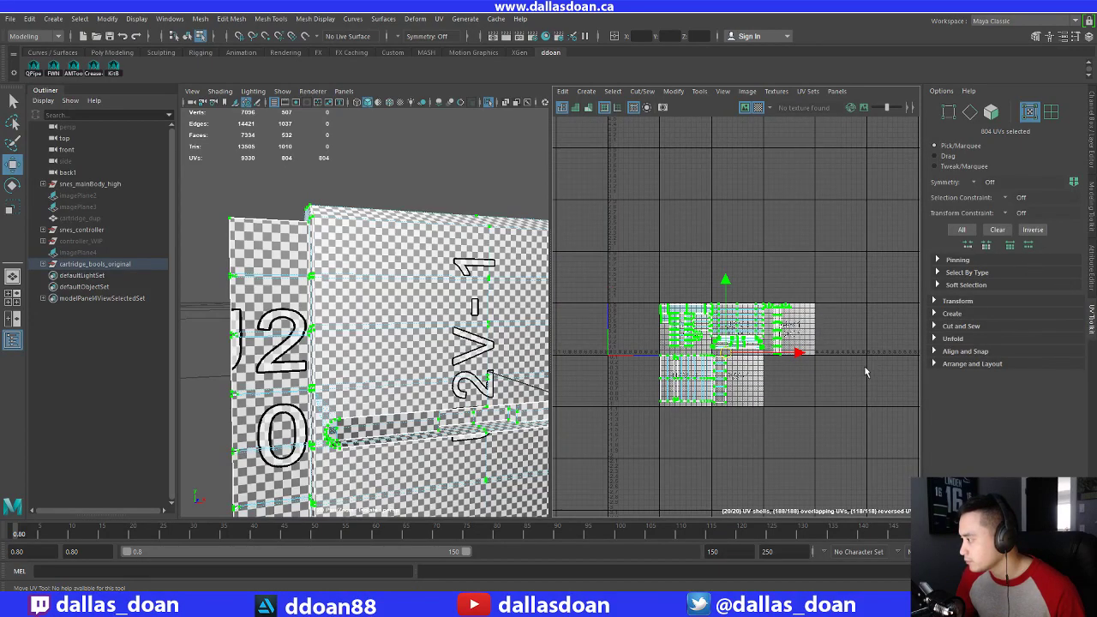
scroll(864, 372, up, 4)
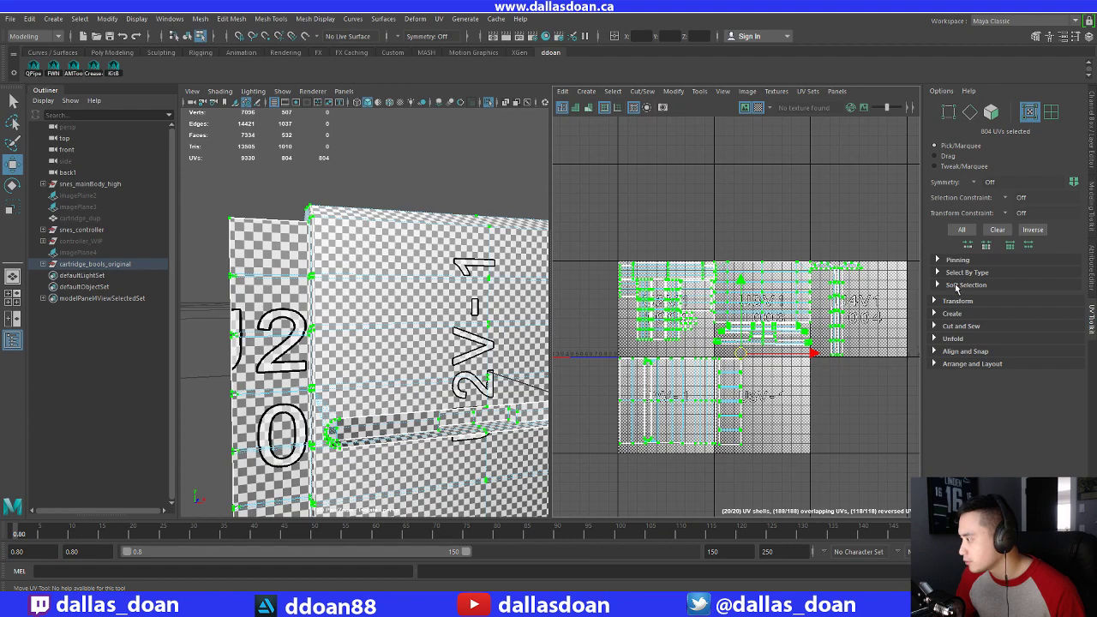
Set the texel density of all selected UVs to 32 px/unit with a map size of 512
click(1090, 221)
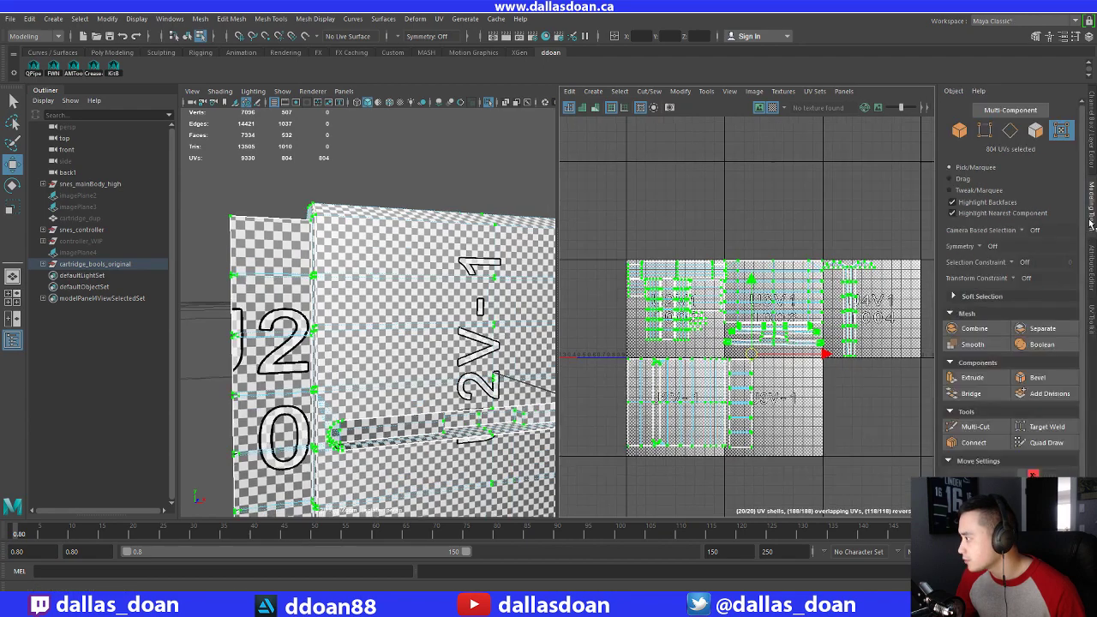
click(1089, 161)
click(1092, 323)
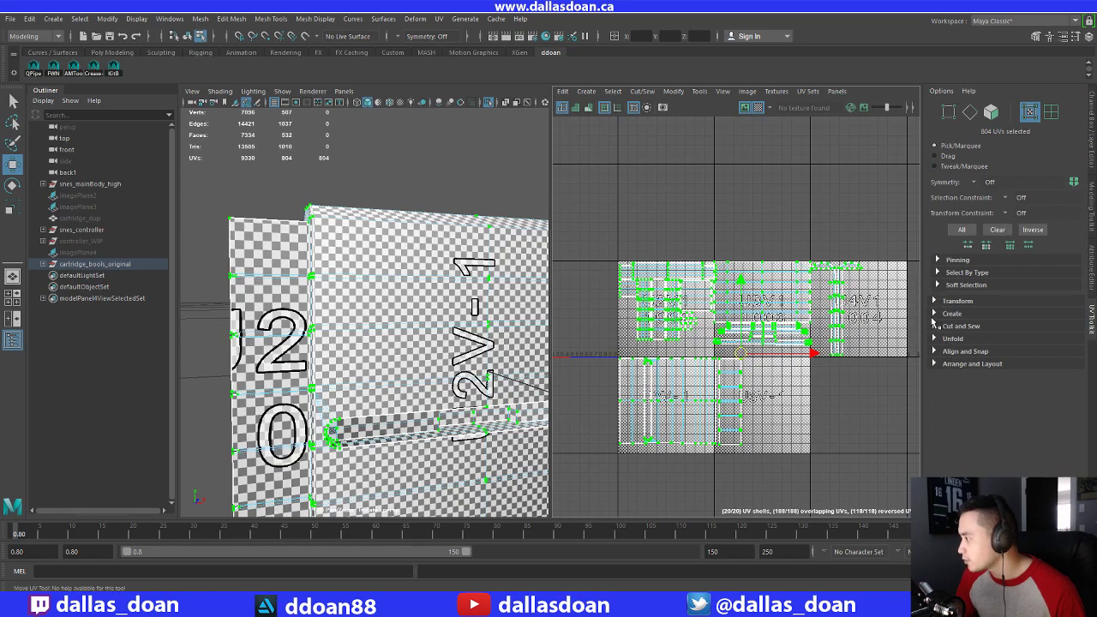
click(936, 304)
scroll(951, 377, down, 5)
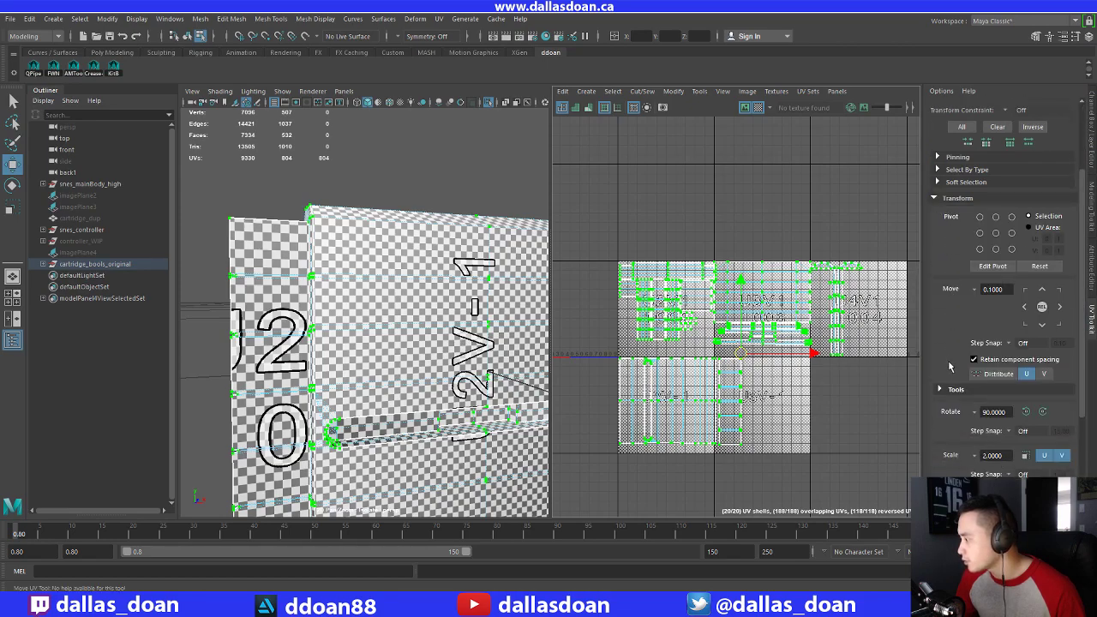
click(1057, 408)
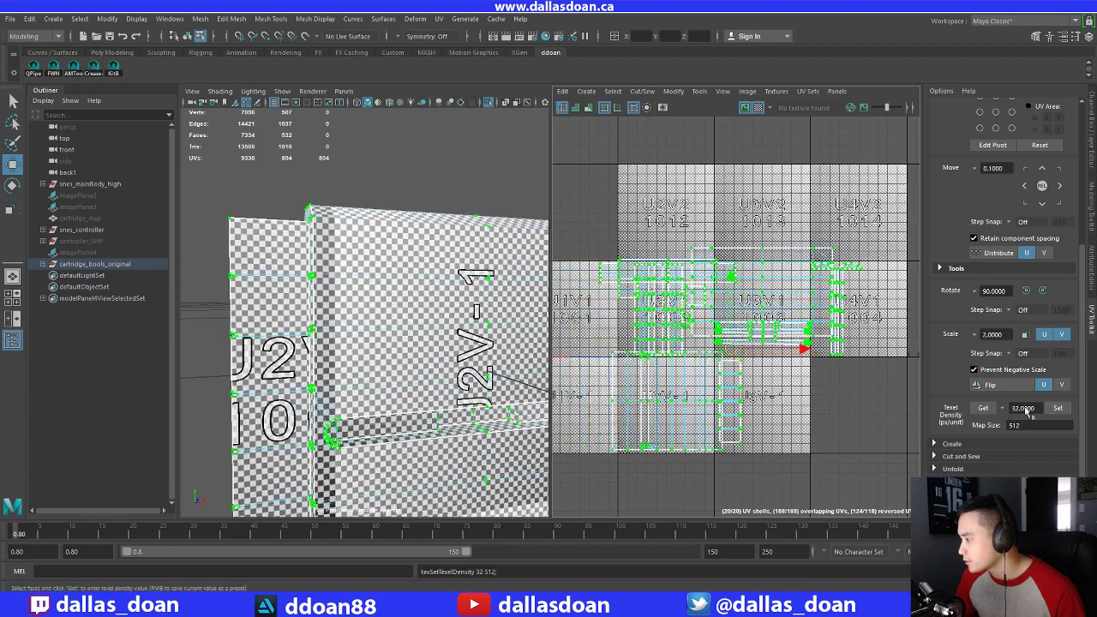
Set the texel density of all the cartridge's UVs to 32 px/unit with a map size of 2048
alt+drag(452, 367, 404, 347)
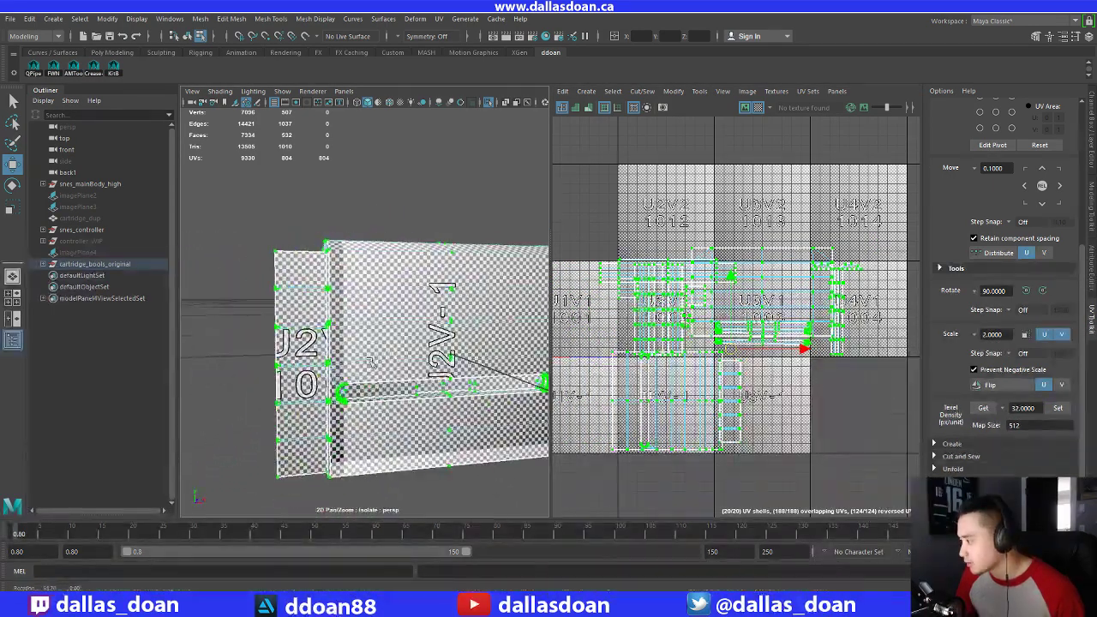
alt+middle_drag(405, 348, 348, 343)
scroll(350, 343, down, 5)
alt+drag(353, 344, 346, 340)
scroll(352, 340, up, 5)
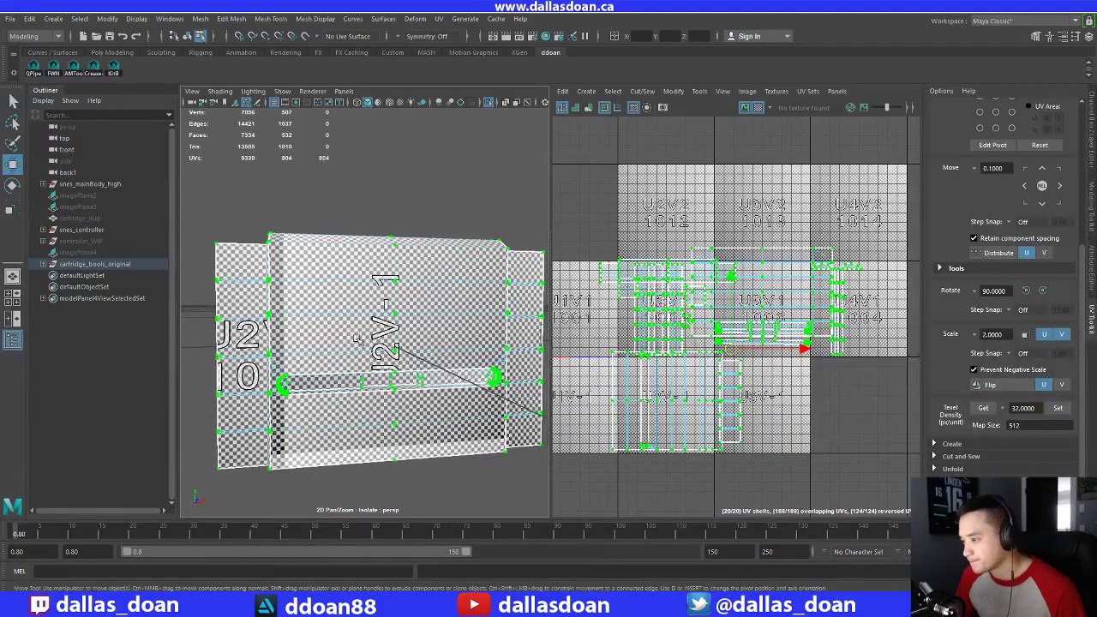
double_click(1054, 426)
mouse_move(341, 342)
alt+mouse_down()
mouse_move(322, 360)
mouse_move(320, 347)
alt+mouse_up()
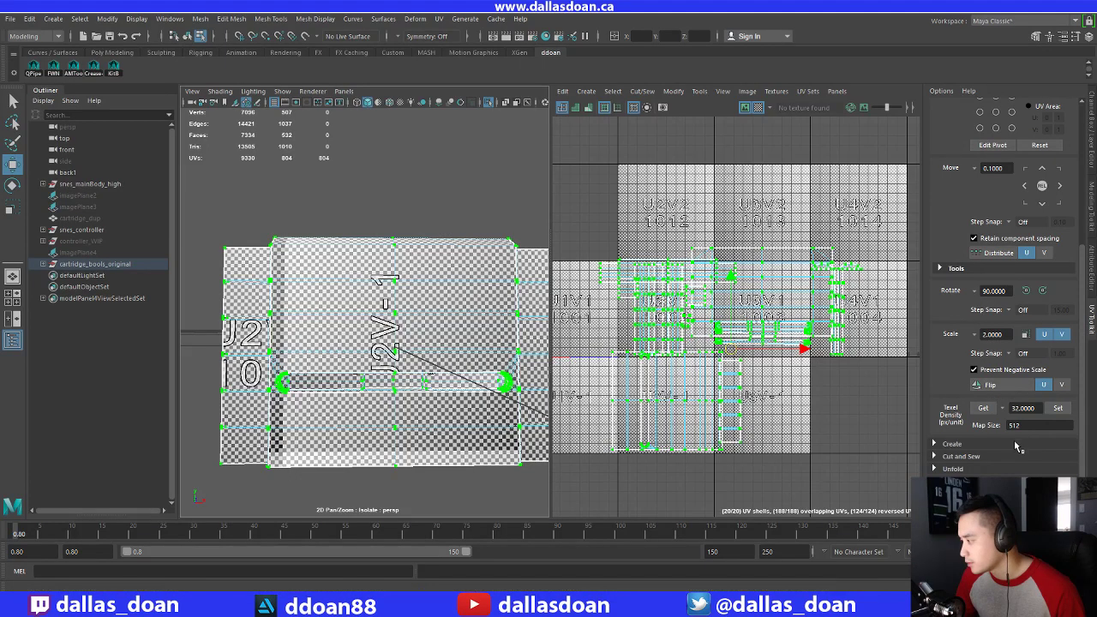
scroll(469, 337, down, 3)
alt+drag(370, 342, 573, 382)
scroll(400, 360, up, 3)
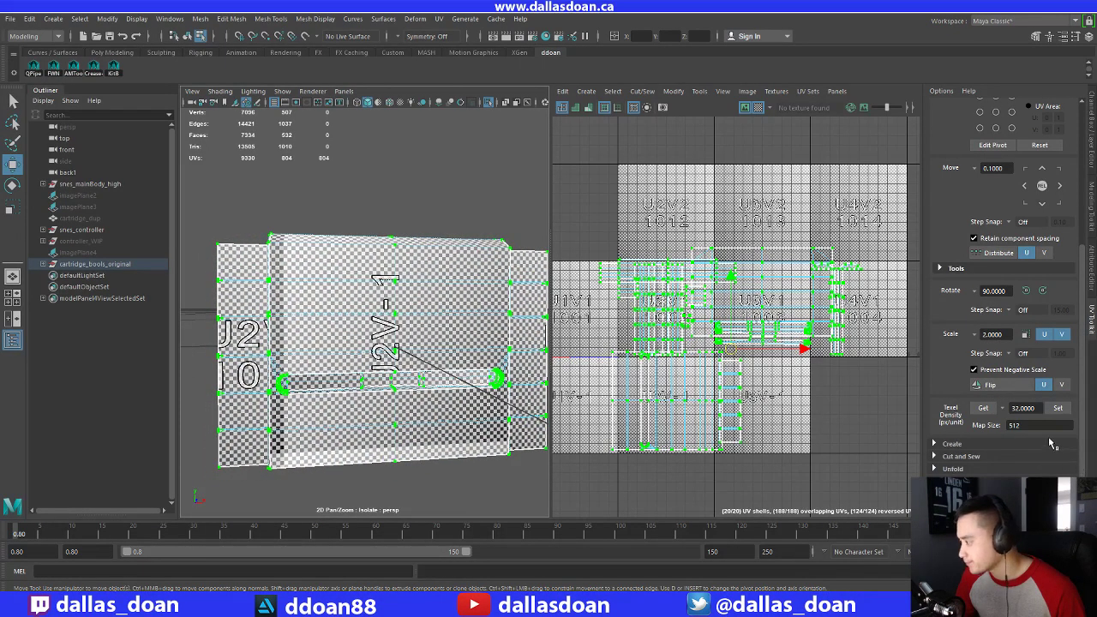
drag(1034, 425, 966, 428)
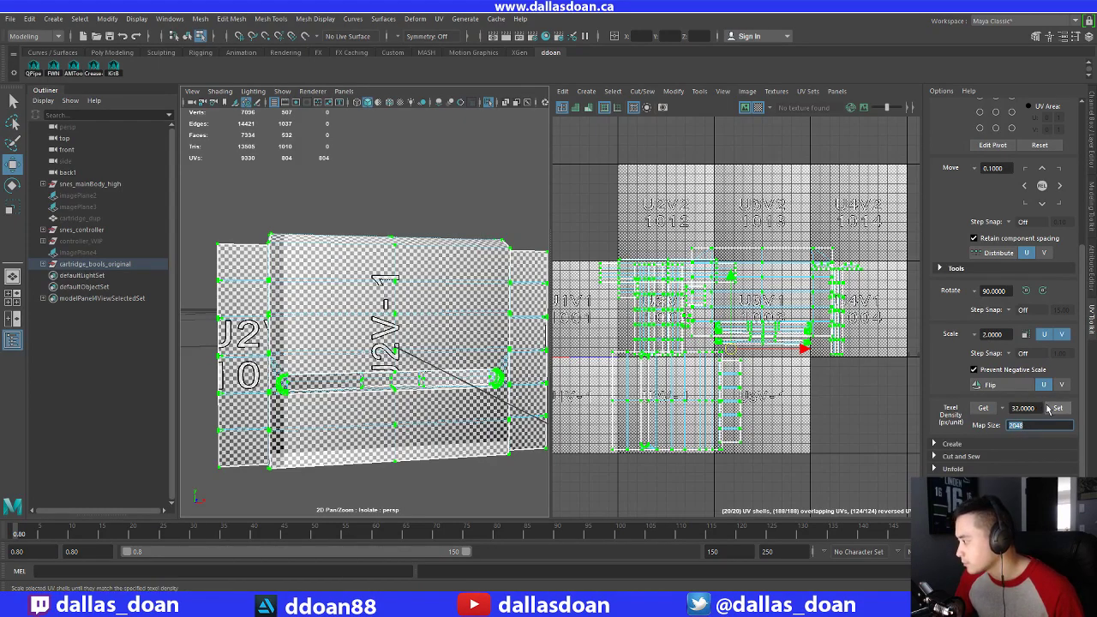
click(1057, 409)
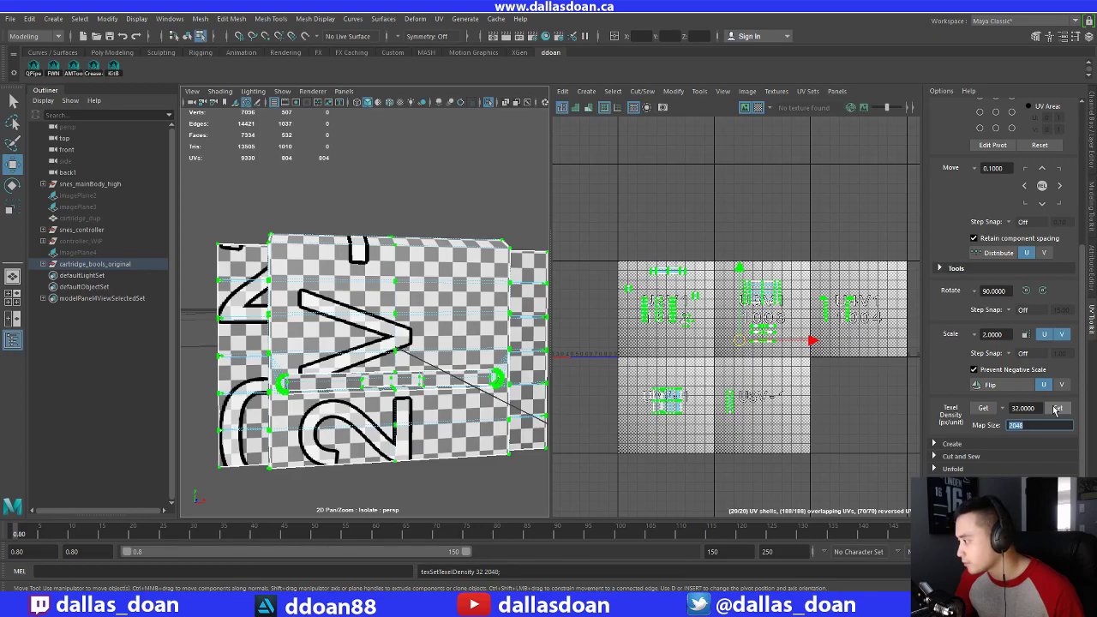
Examine the checker size and consistency across the cartridge's front, side and top faces in the perspective view
scroll(454, 346, up, 5)
scroll(441, 364, down, 5)
alt+drag(430, 373, 472, 359)
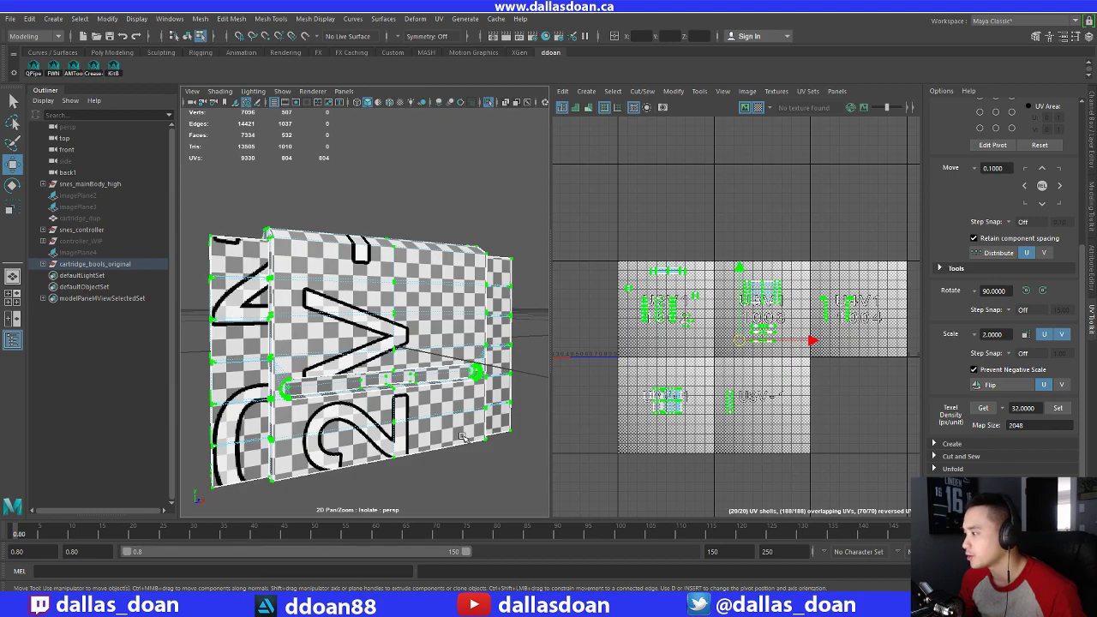
scroll(462, 438, up, 5)
scroll(436, 394, down, 5)
alt+drag(433, 397, 393, 411)
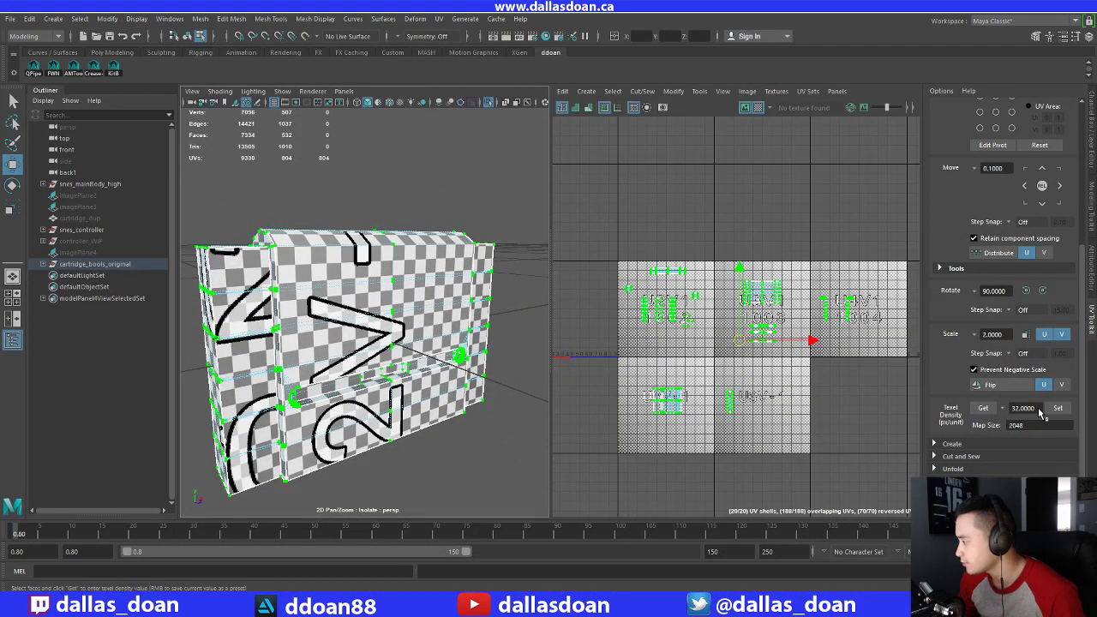
scroll(742, 394, up, 2)
scroll(741, 394, down, 3)
Lay out all the cartridge's UV shells together in tile U1V1 using Layout UV
shift+right_click(769, 293)
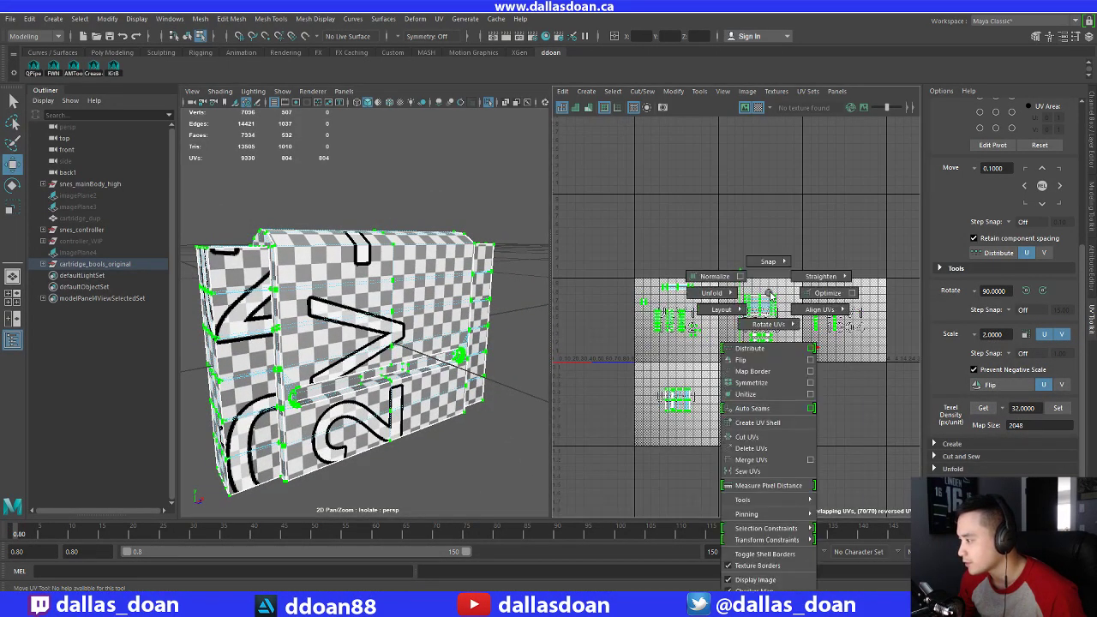
shift+right_drag(730, 306, 650, 330)
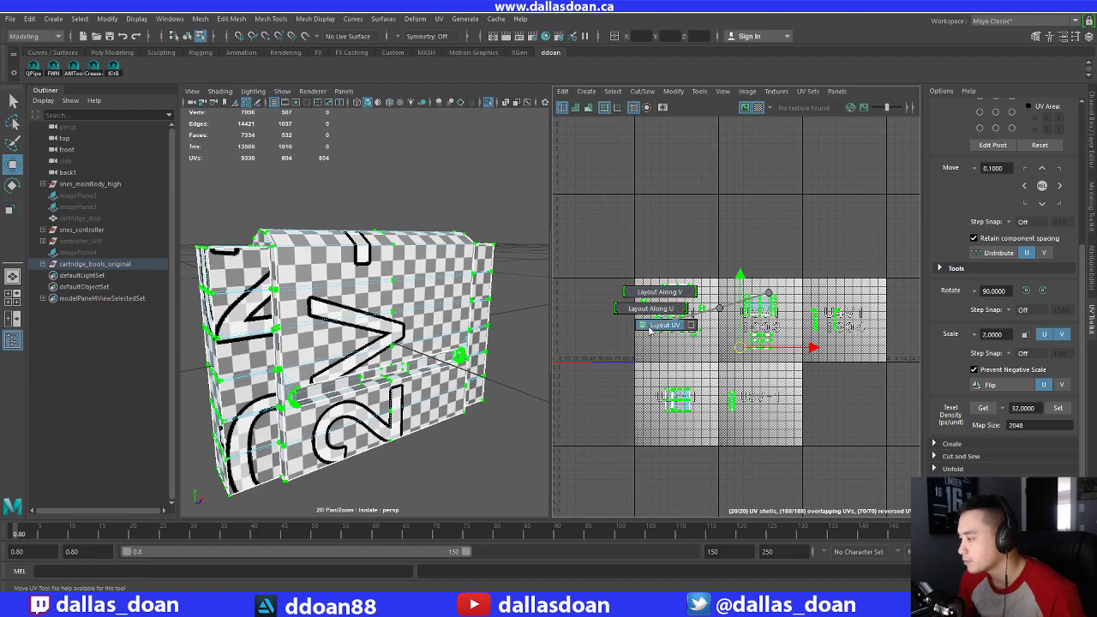
shift+right_drag(650, 330, 649, 330)
scroll(780, 385, up, 5)
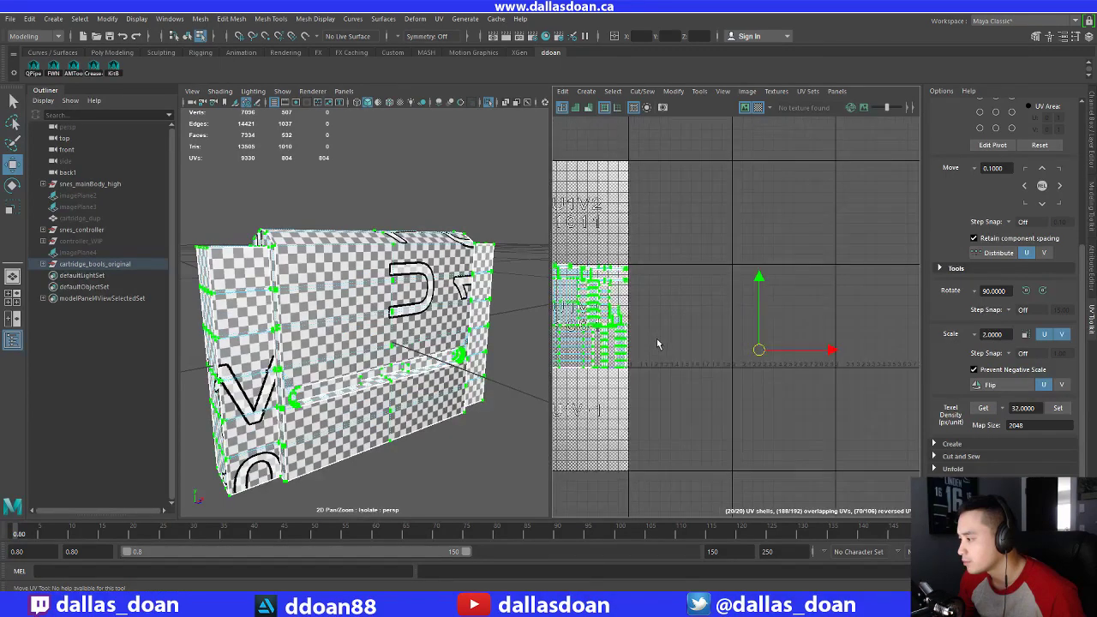
alt+middle_drag(735, 365, 662, 352)
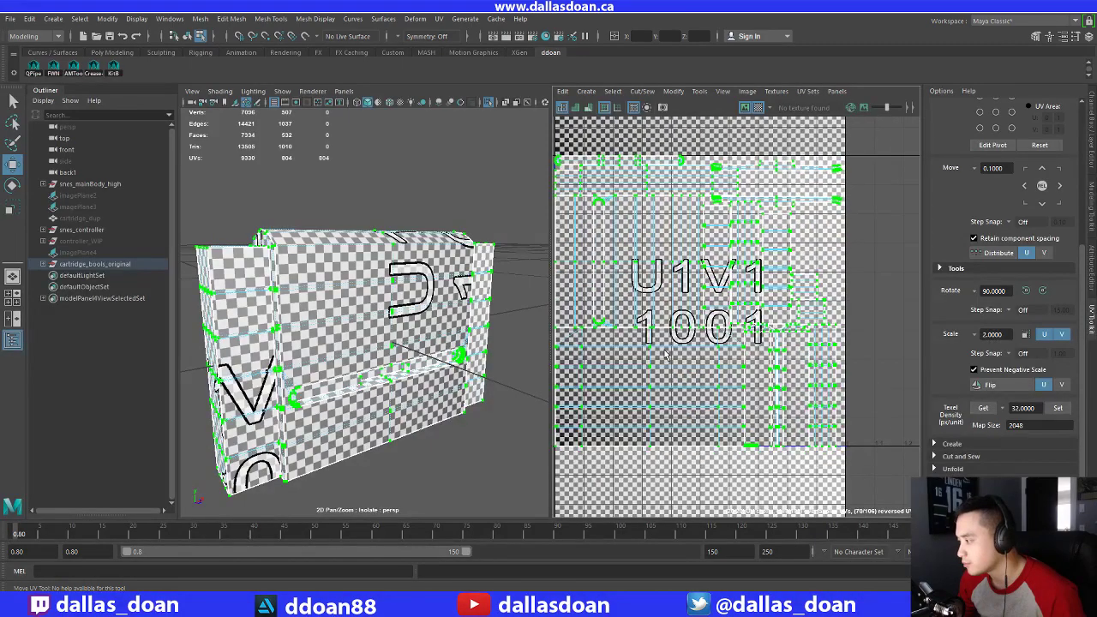
scroll(814, 351, down, 5)
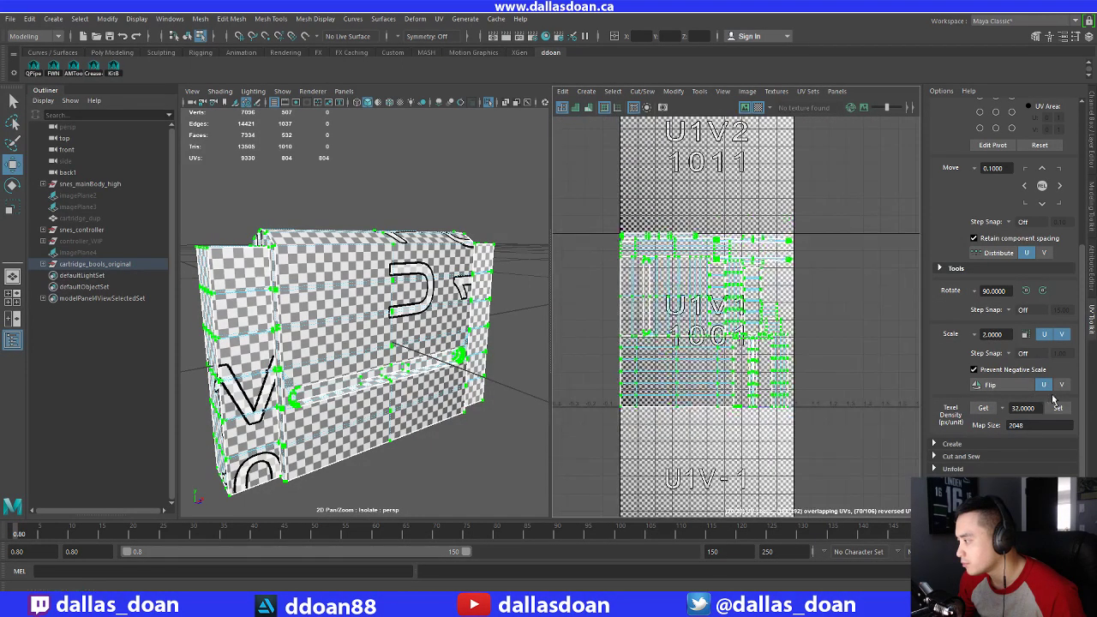
Try reapplying the 32 px/unit texel density at map size 2048 to the laid-out shells, and undo it
click(1057, 407)
scroll(753, 365, up, 4)
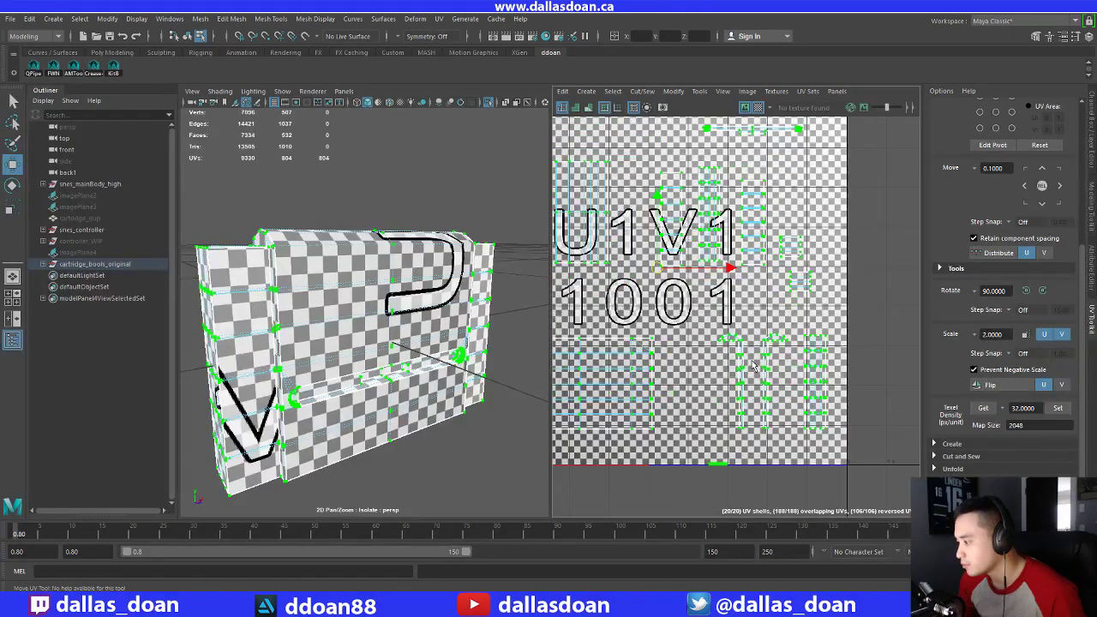
alt+drag(411, 352, 480, 360)
scroll(385, 350, up, 2)
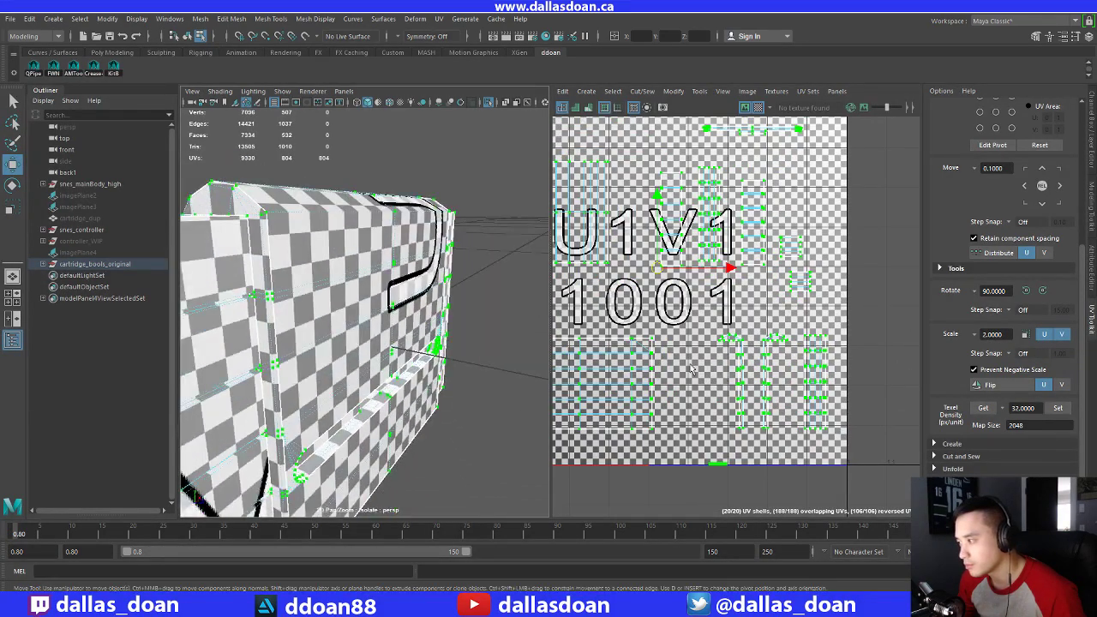
scroll(706, 386, down, 3)
alt+middle_drag(706, 386, 778, 408)
scroll(777, 407, up, 1)
key(ctrl+z)
scroll(763, 397, down, 2)
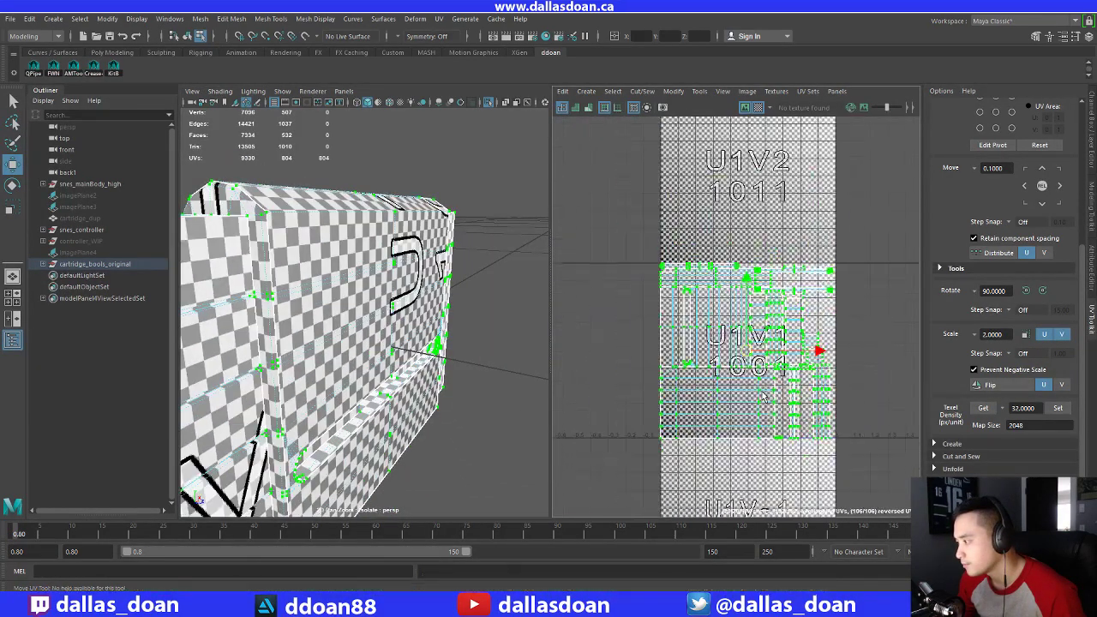
Clear the UV selection and return the cartridge to object mode
alt+middle_drag(872, 323, 860, 322)
click(849, 320)
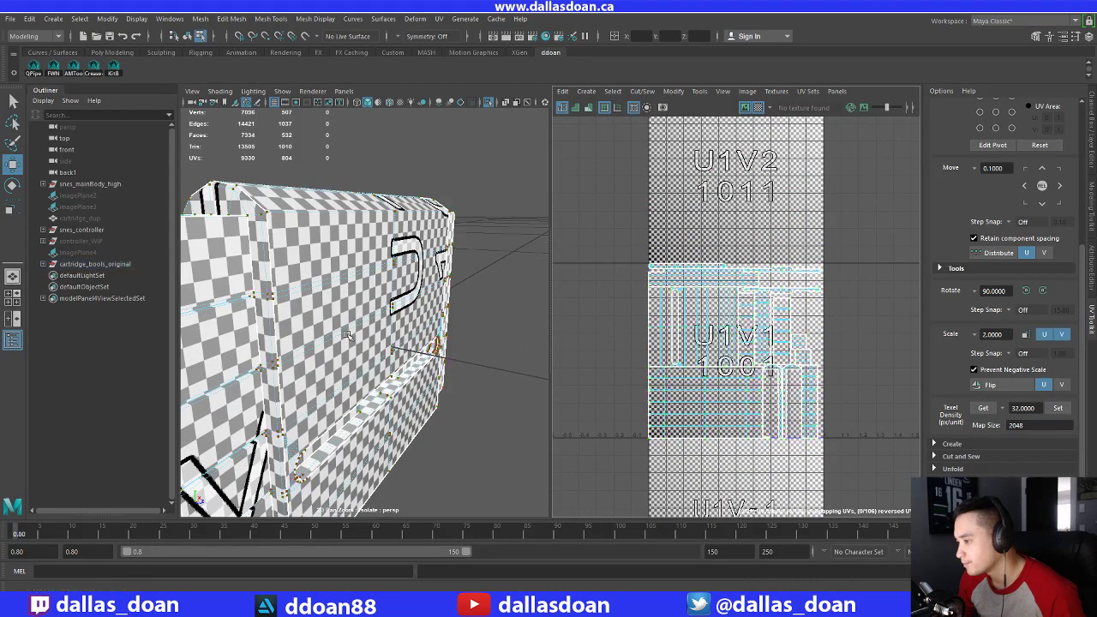
alt+drag(497, 334, 434, 330)
right_drag(418, 281, 417, 345)
scroll(418, 344, down, 5)
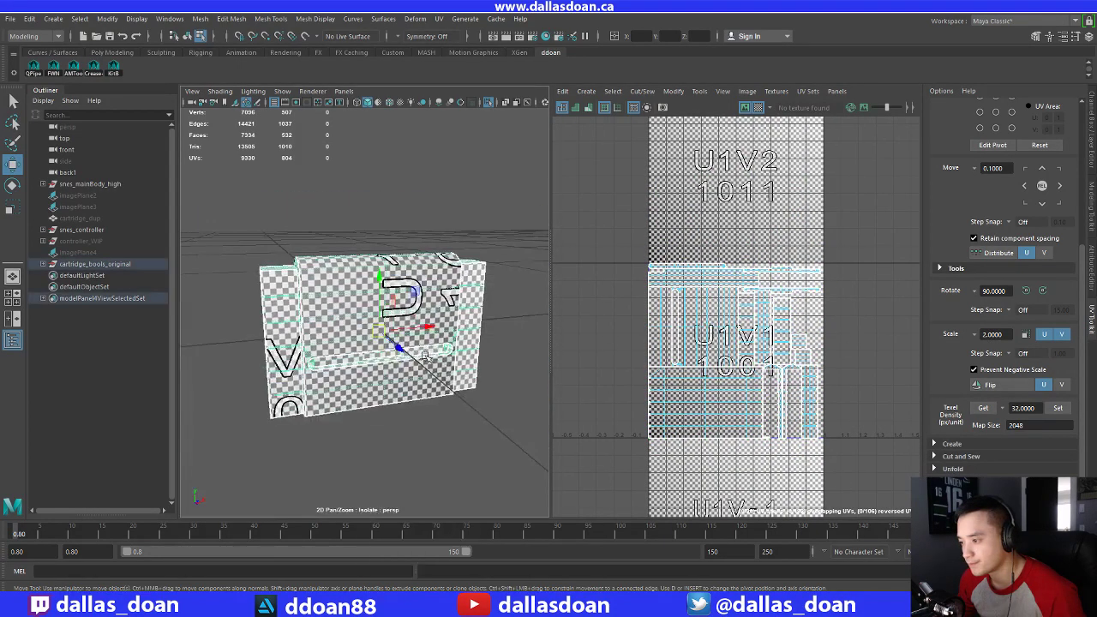
Inspect the checker pattern on the laid-out cartridge from several angles in the perspective view
alt+drag(454, 333, 460, 332)
click(506, 339)
alt+drag(523, 347, 495, 346)
right_drag(365, 276, 353, 350)
alt+drag(387, 344, 422, 399)
alt+drag(322, 314, 414, 334)
scroll(491, 361, down, 2)
click(489, 321)
scroll(489, 321, up, 5)
right_drag(415, 334, 433, 341)
scroll(433, 341, down, 4)
right_drag(424, 277, 426, 348)
alt+drag(426, 348, 431, 355)
Turn off the checker map, deselect the cartridge and maximize the perspective view
click(757, 108)
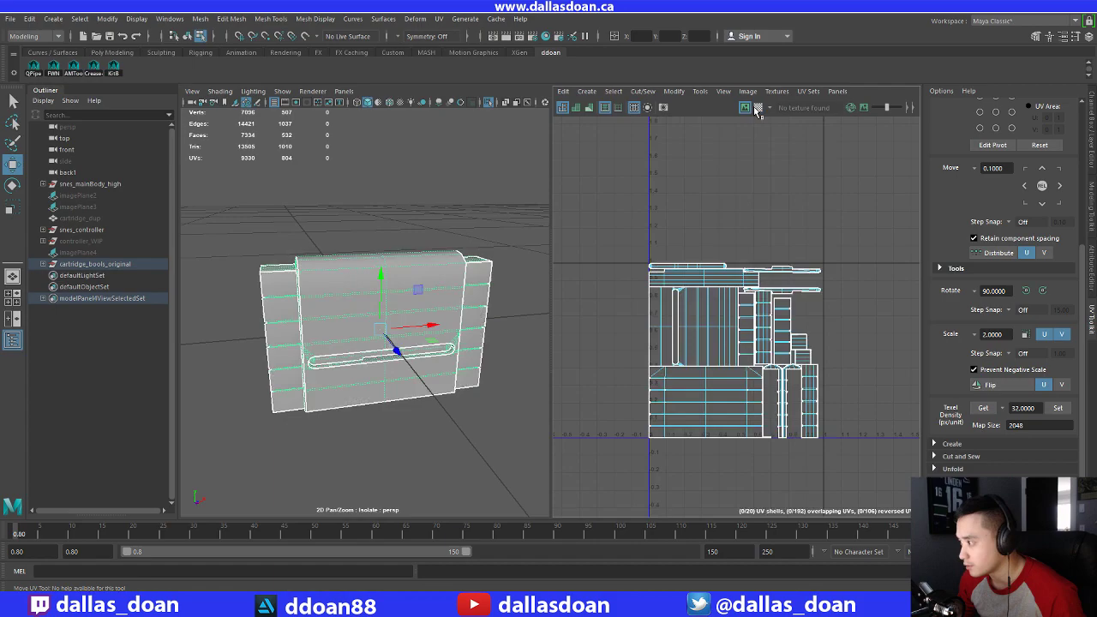
click(470, 219)
key(space)
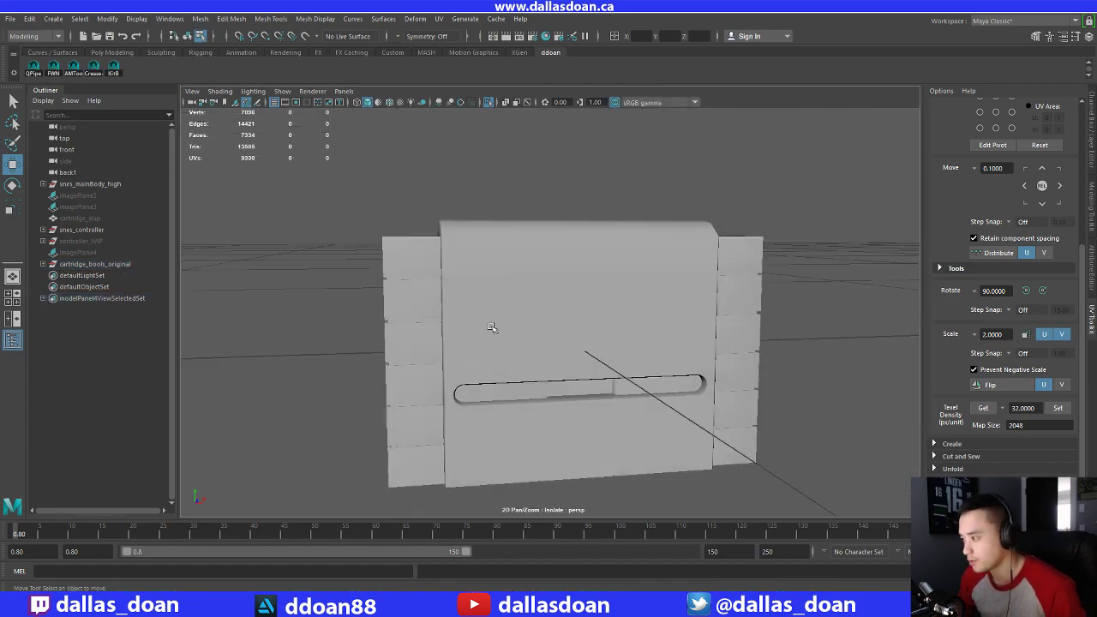
Switch to object selection and turn off isolation to show the whole SNES scene
click(753, 300)
key(F8)
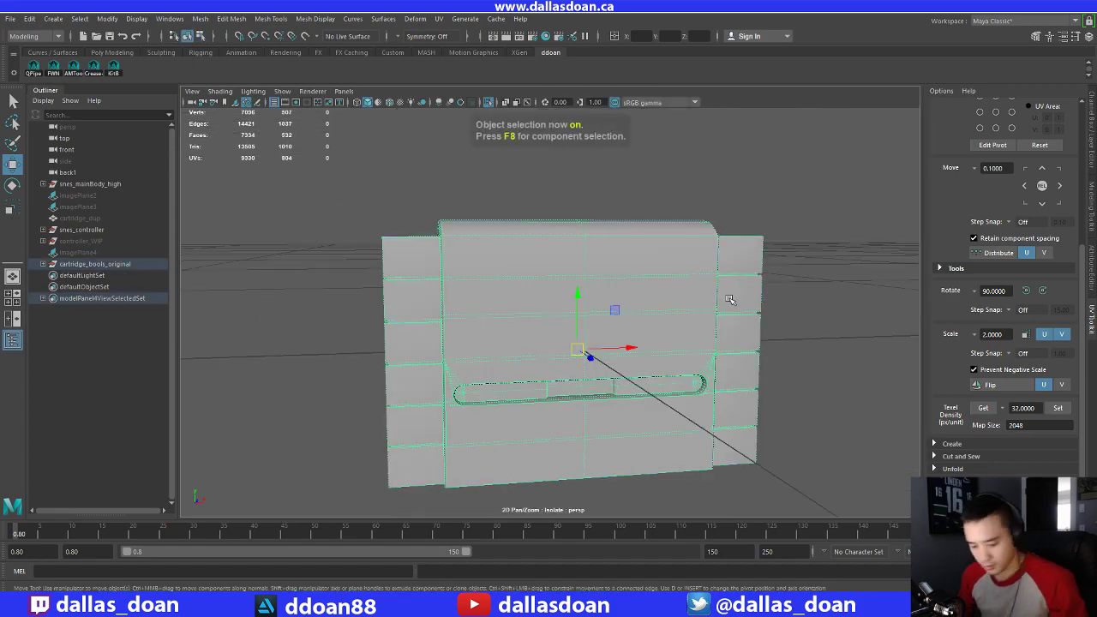
key(ctrl+1)
alt+right_drag(733, 299, 701, 320)
alt+drag(700, 320, 731, 362)
click(802, 324)
alt+drag(604, 407, 580, 348)
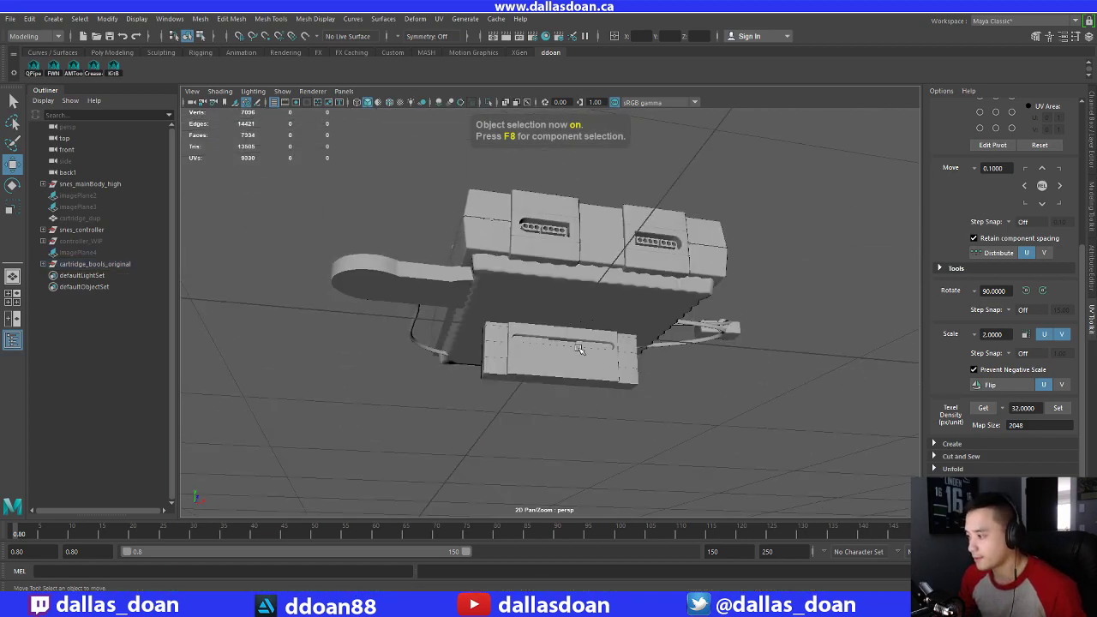
Select the cartridge_bools_original object beneath the console
click(586, 354)
alt+right_drag(589, 360, 660, 362)
alt+drag(659, 362, 568, 335)
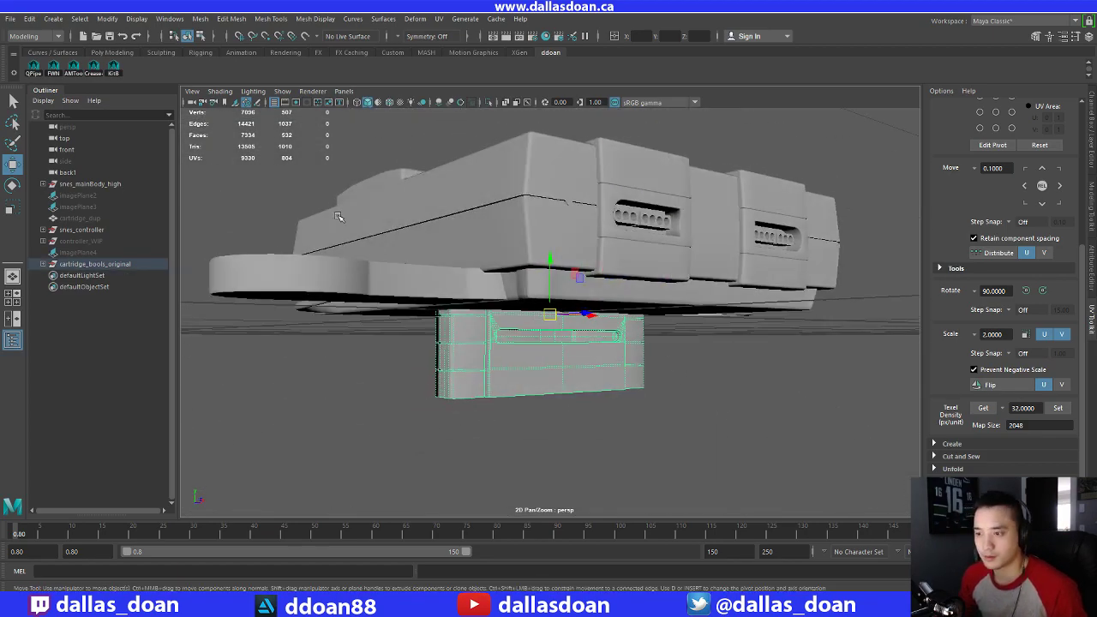
double_click(126, 265)
click(104, 263)
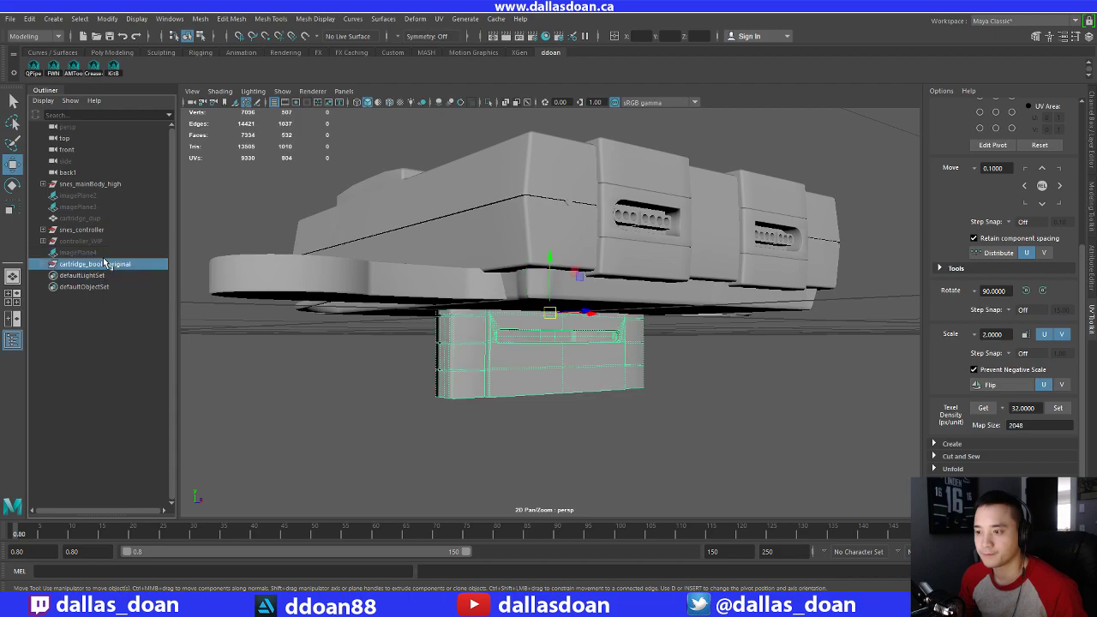
Export the selected cartridge as FBX to the SNES meshes folder over an existing mesh file
click(11, 18)
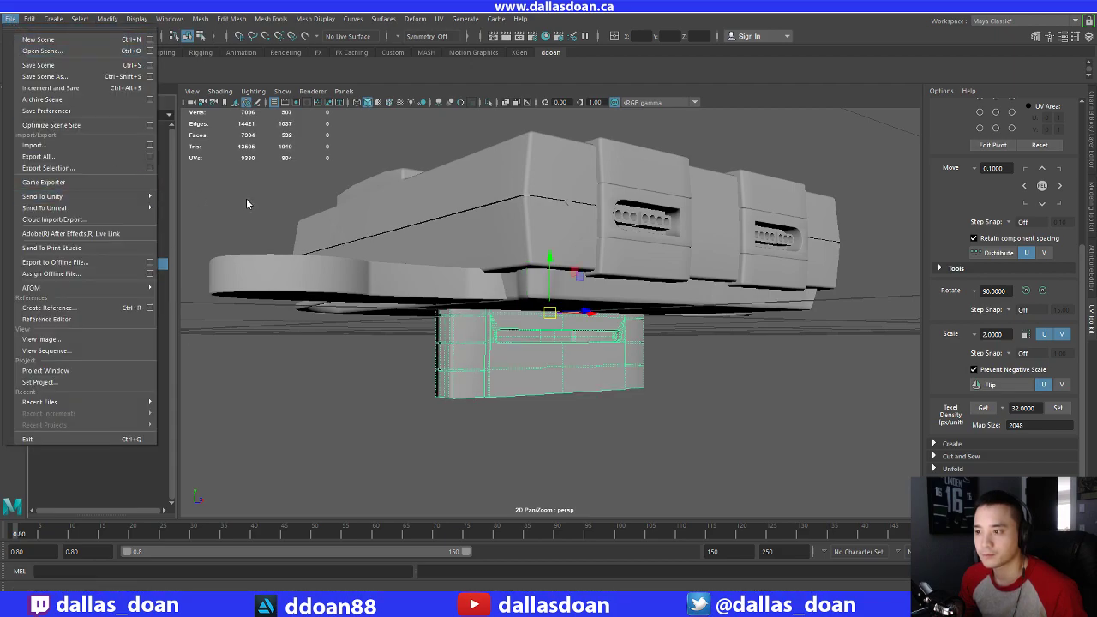
click(48, 168)
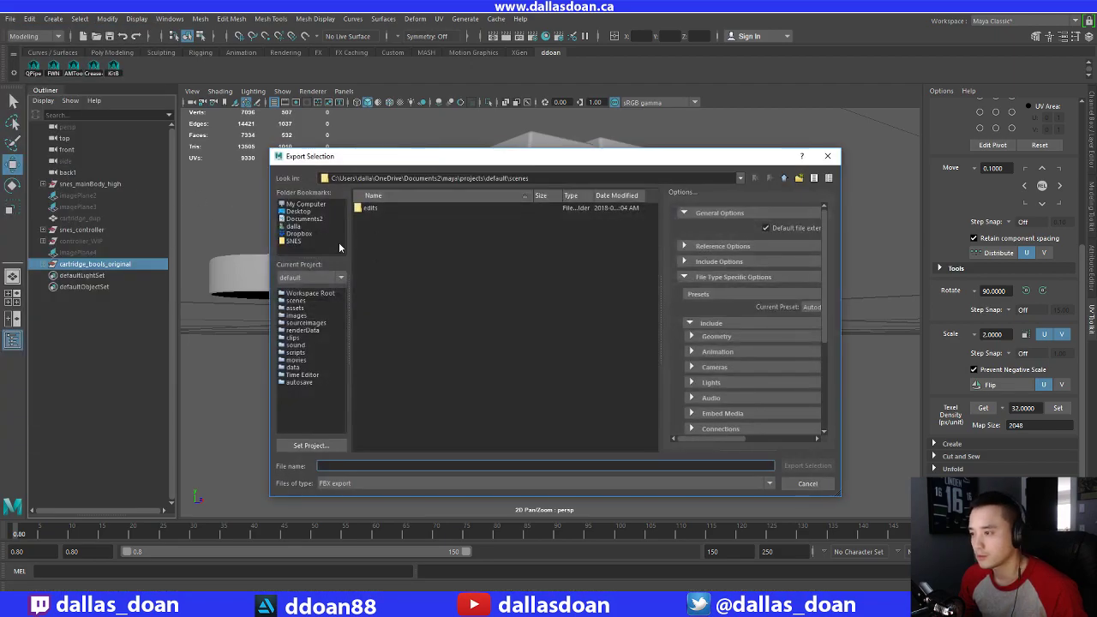
click(293, 241)
double_click(374, 208)
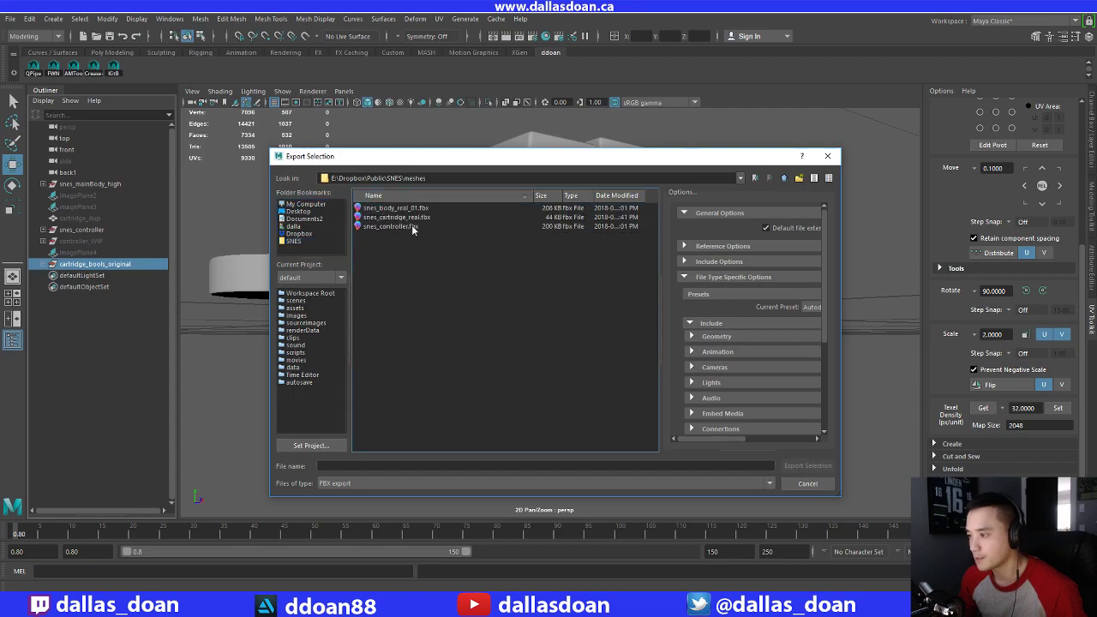
click(411, 226)
click(807, 465)
click(530, 343)
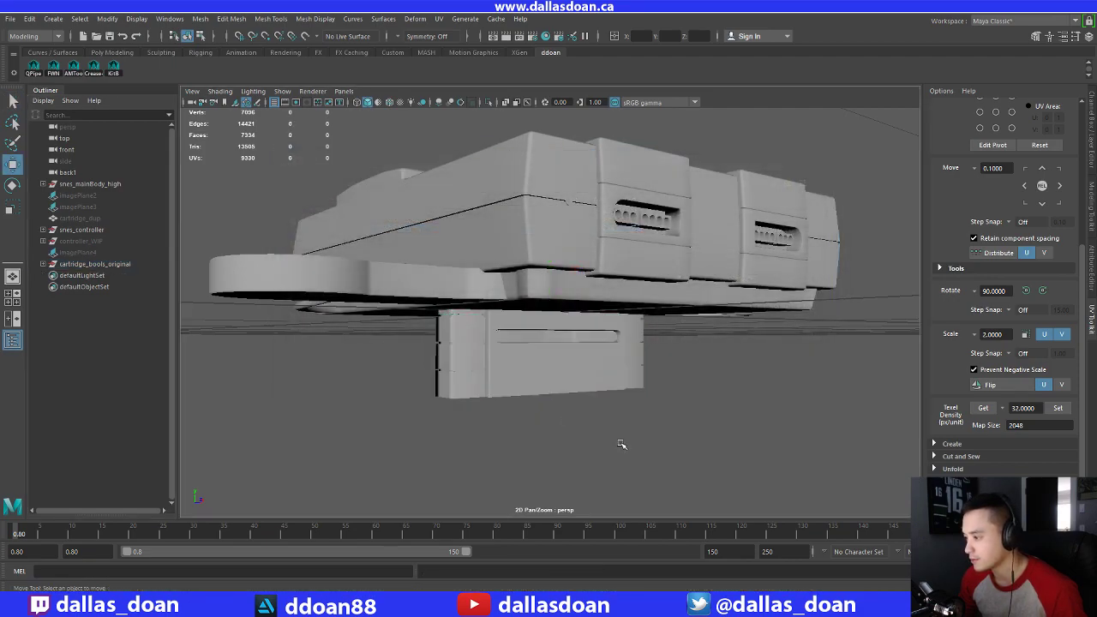
Switch to Marmoset Toolbag to view the SNES scene from the main camera, and return to Maya
key(alt+Tab)
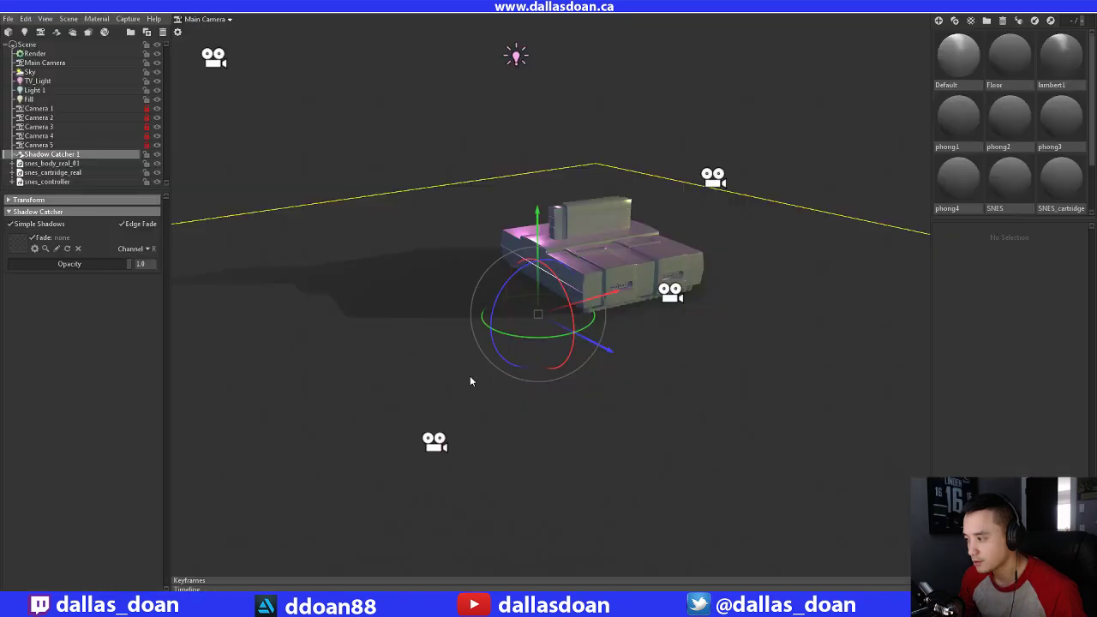
drag(429, 352, 532, 515)
click(555, 569)
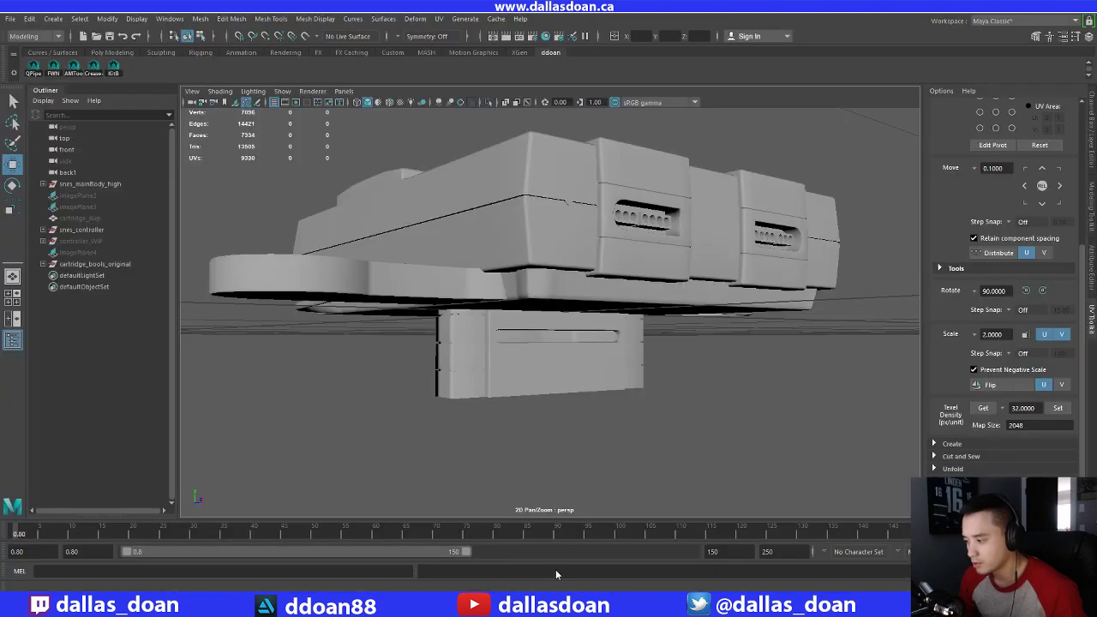
Select the cartridge_bools_original group, and browse to the SNES meshes folder in File Explorer
click(97, 265)
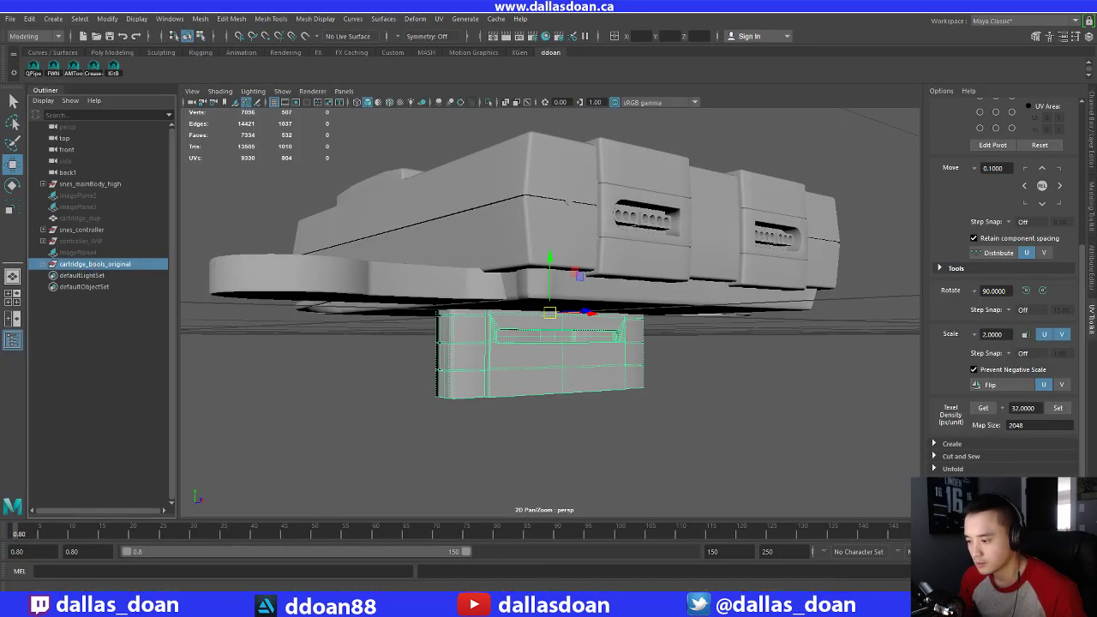
key(alt+Tab)
click(423, 133)
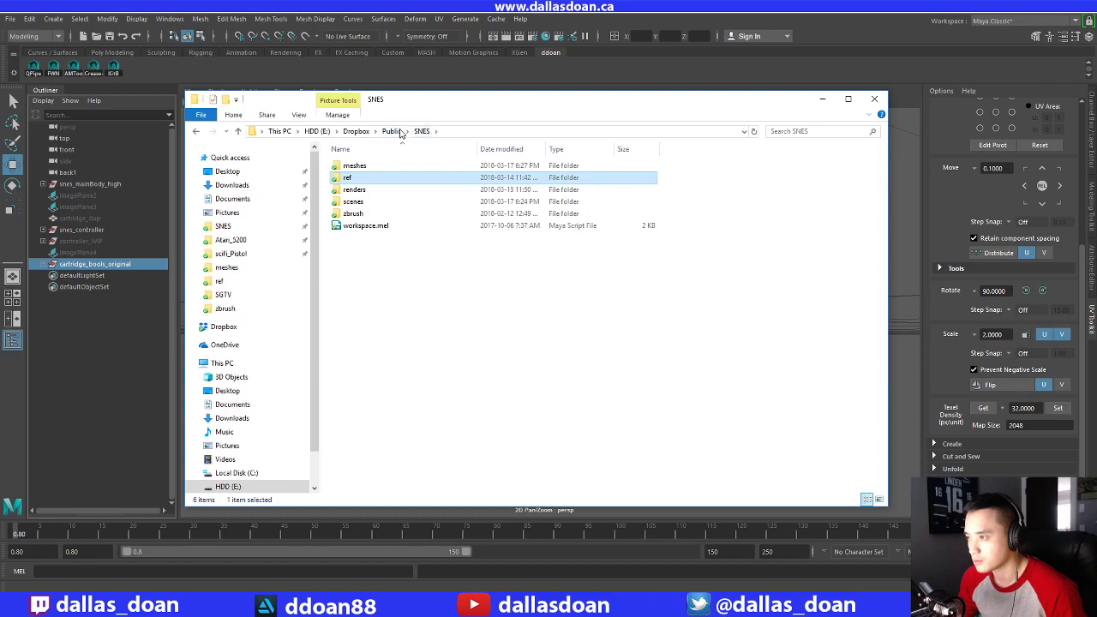
click(392, 133)
scroll(377, 386, down, 3)
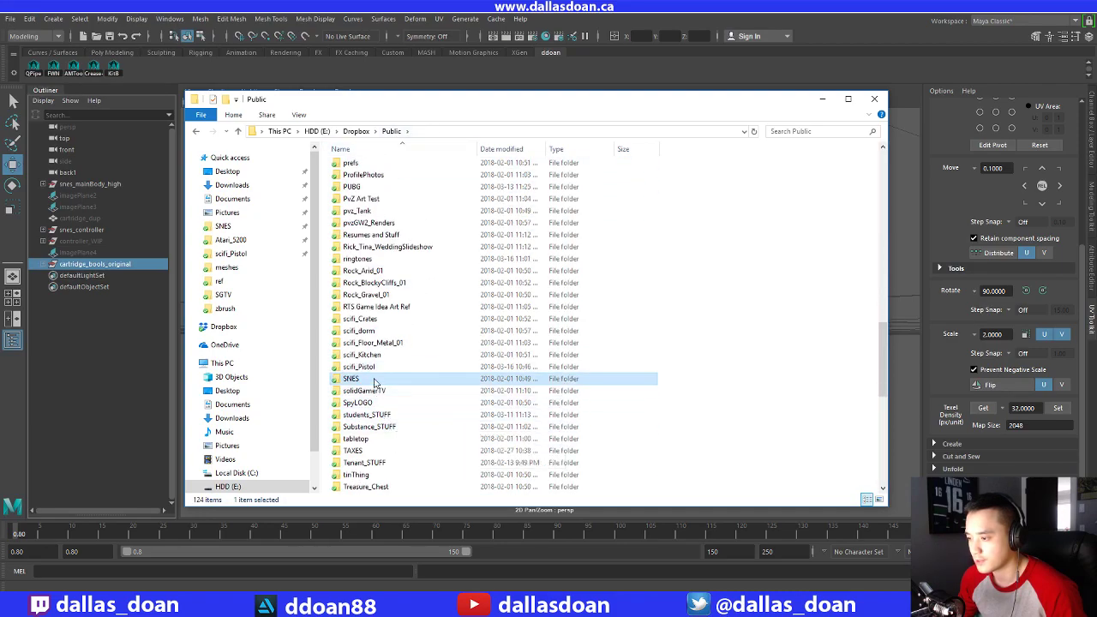
double_click(368, 379)
click(362, 167)
double_click(362, 168)
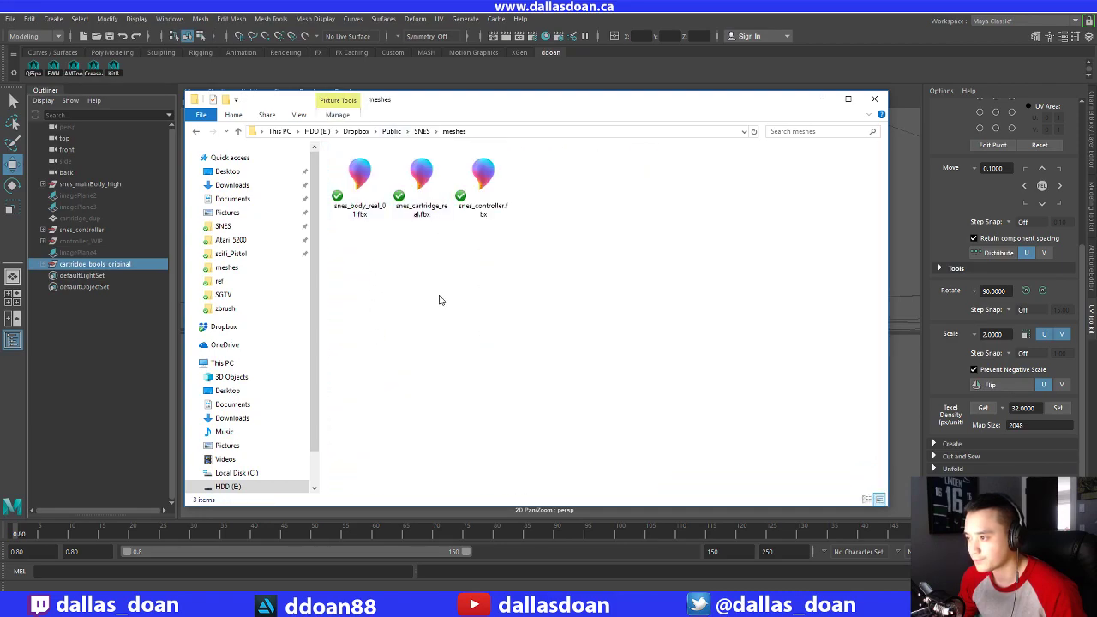
List the mesh files with details, replace the Date column with Date modified, and sort the files by it
click(299, 115)
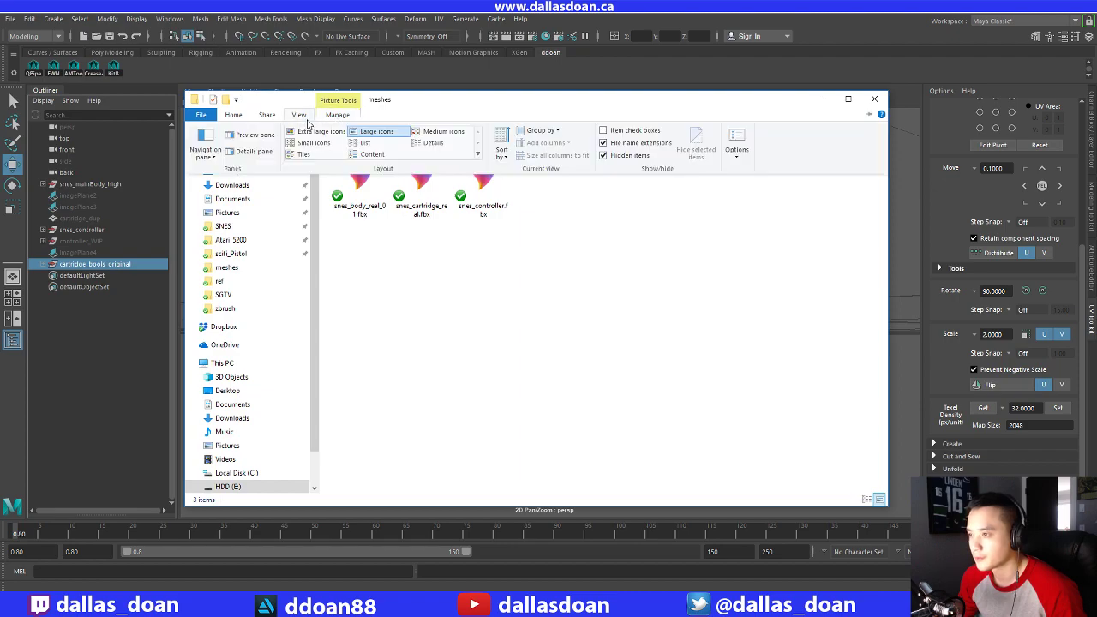
click(432, 143)
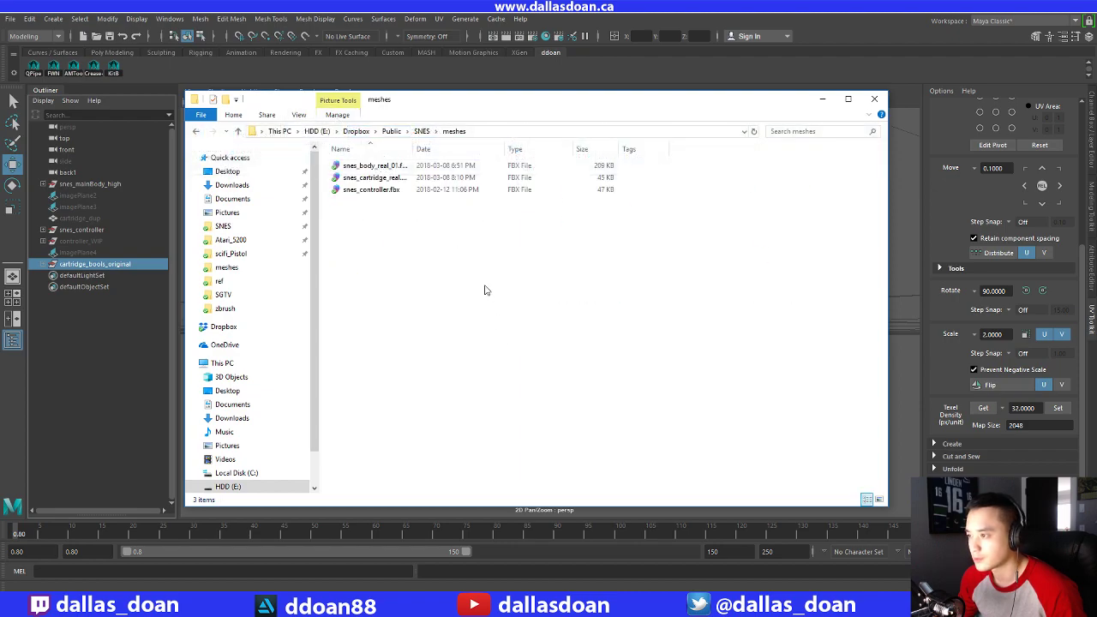
double_click(414, 148)
right_click(505, 149)
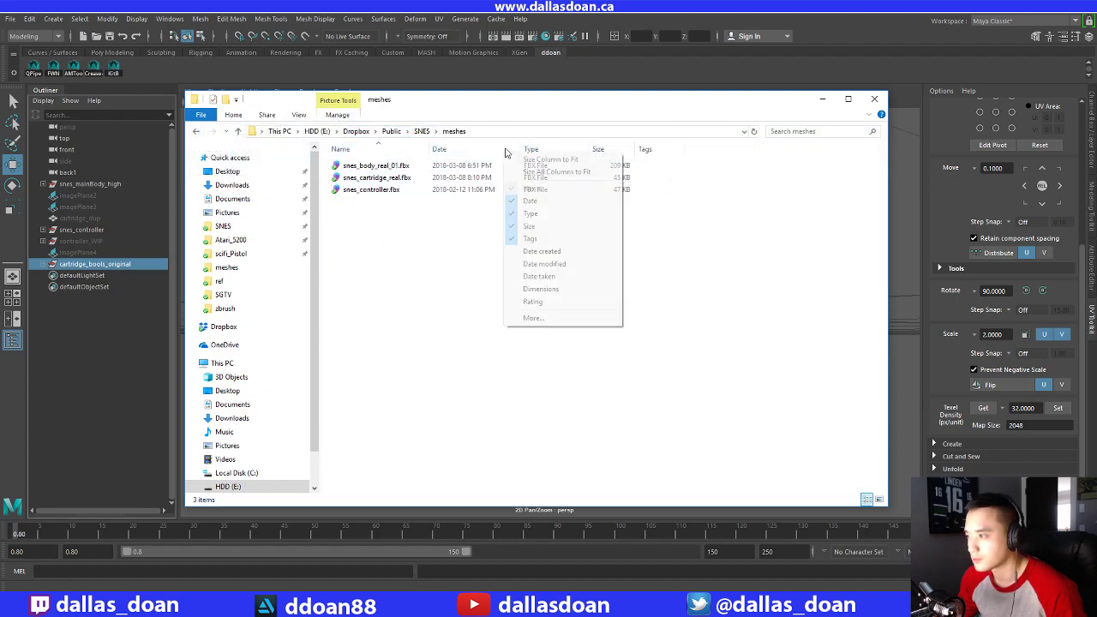
click(568, 267)
drag(709, 149, 436, 149)
right_click(549, 149)
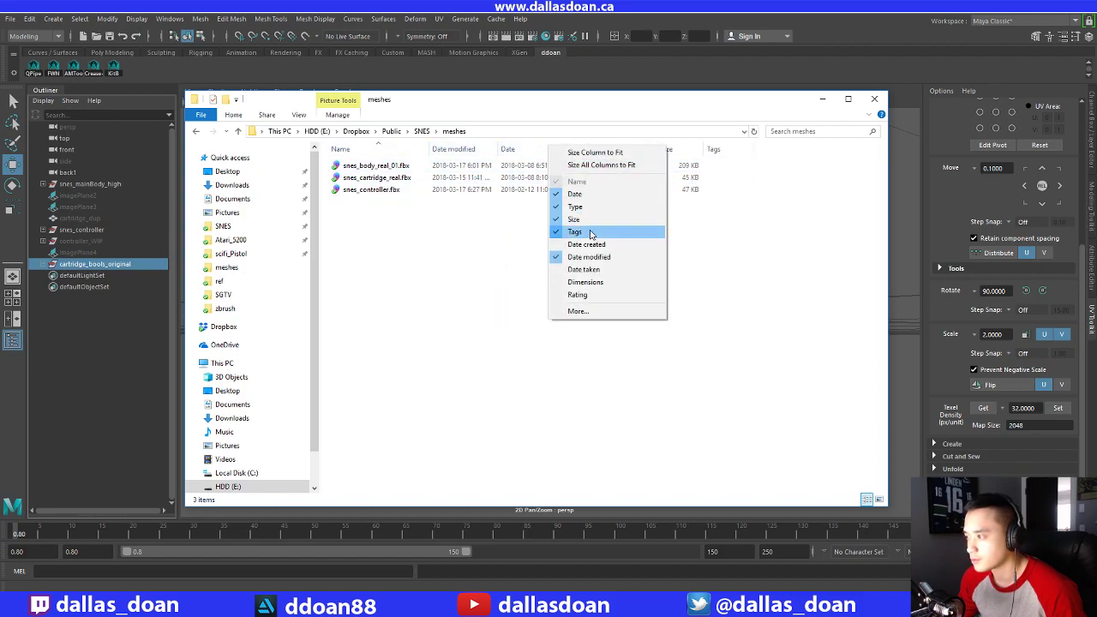
click(567, 198)
double_click(497, 148)
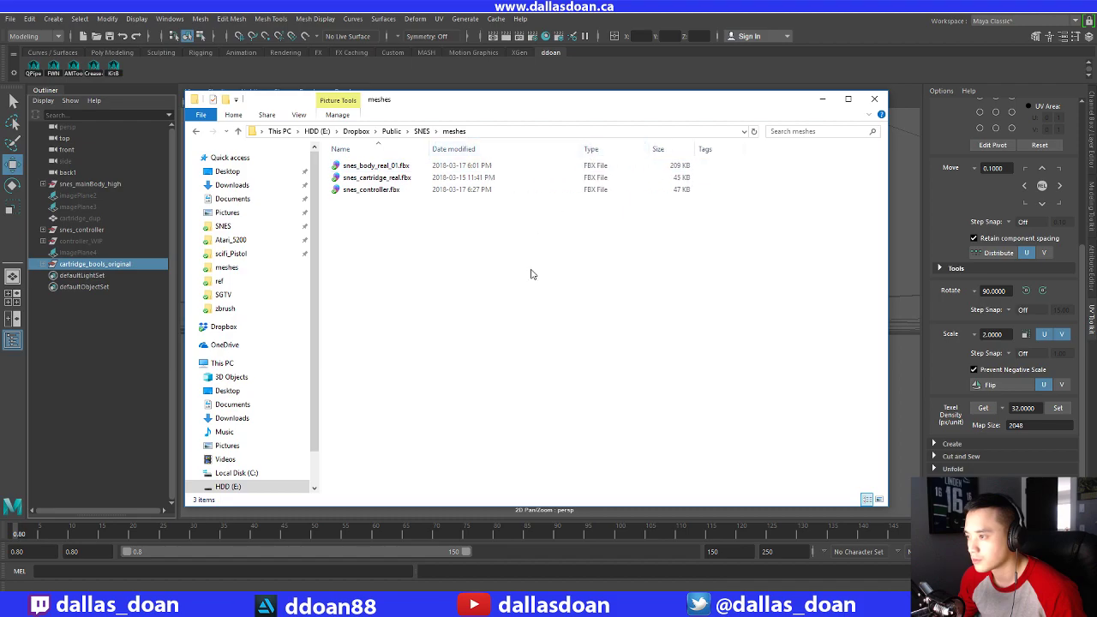
click(500, 150)
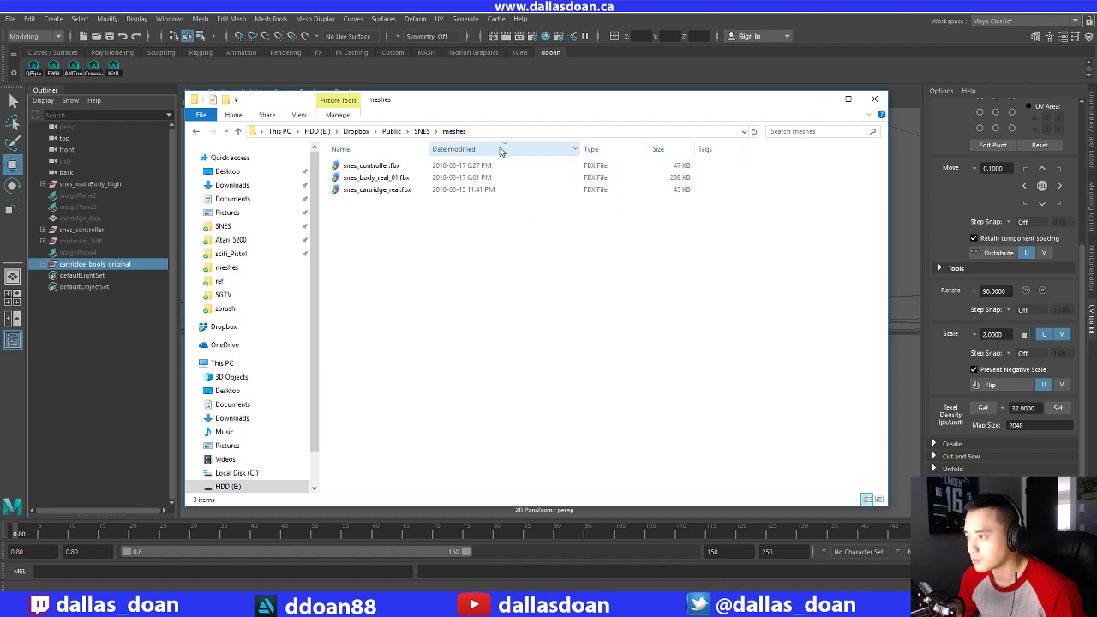
Switch back to Maya and export the snes_controller group as FBX, replacing snes_controller.fbx in the SNES meshes folder
click(351, 40)
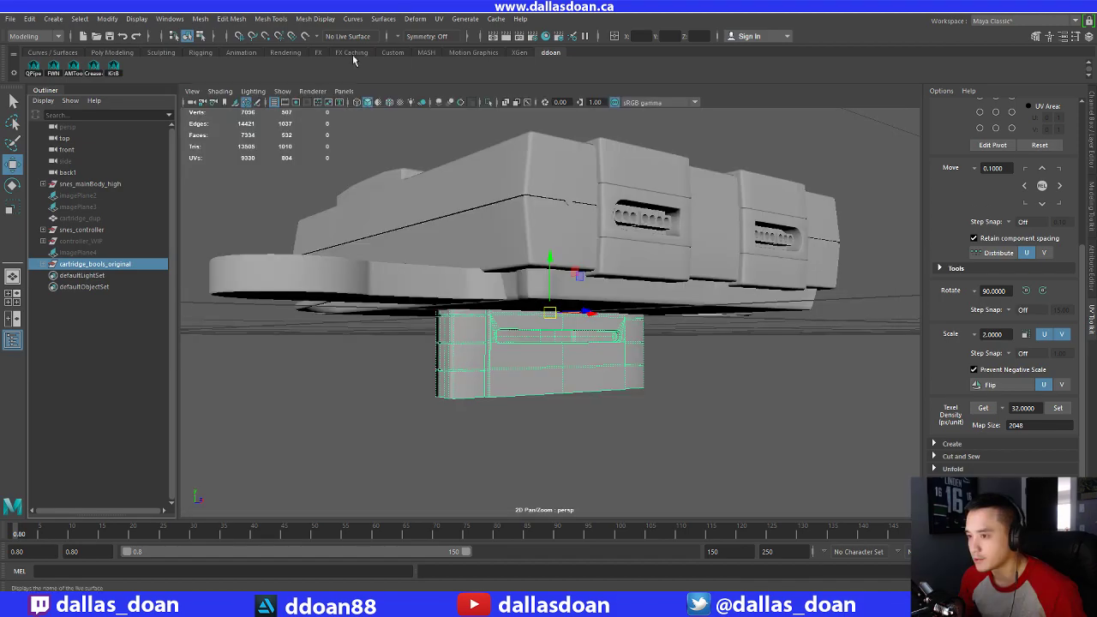
click(110, 230)
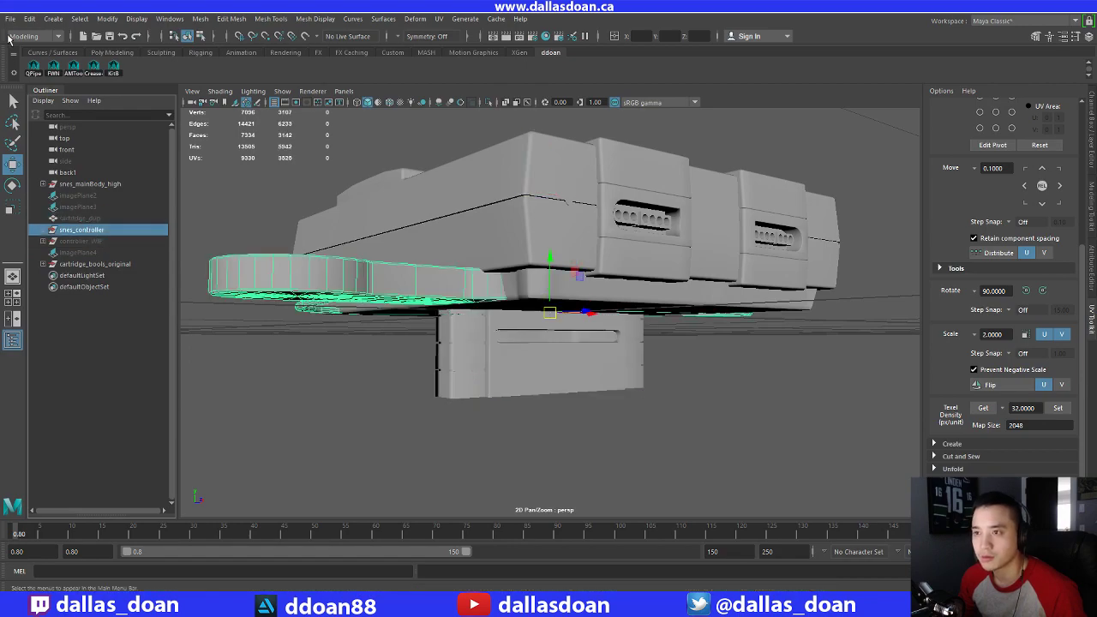
click(10, 18)
click(39, 166)
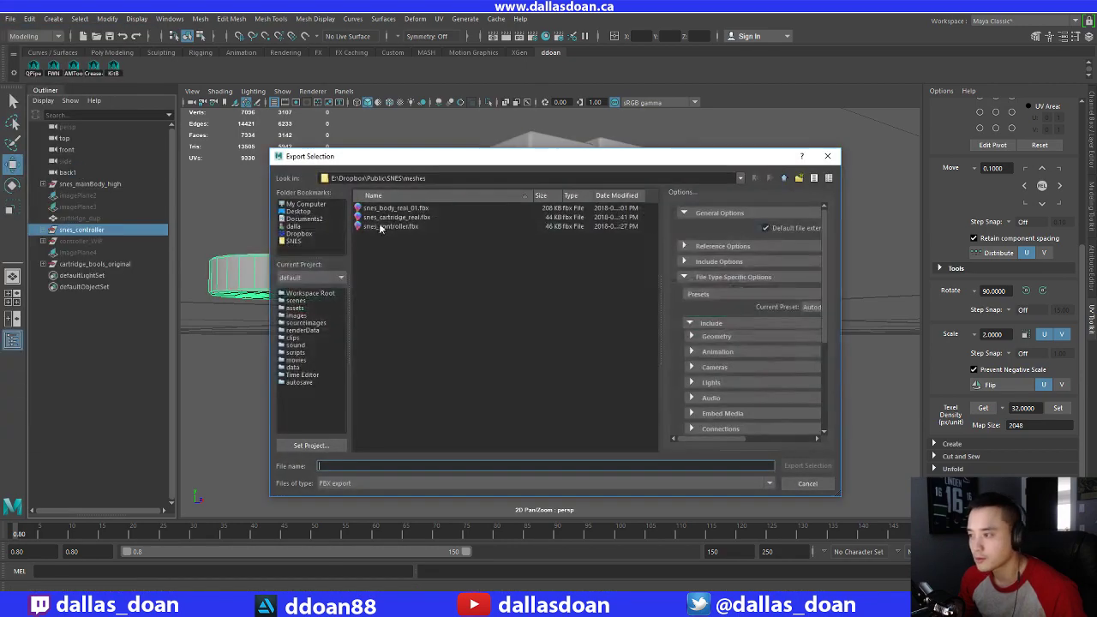
click(411, 225)
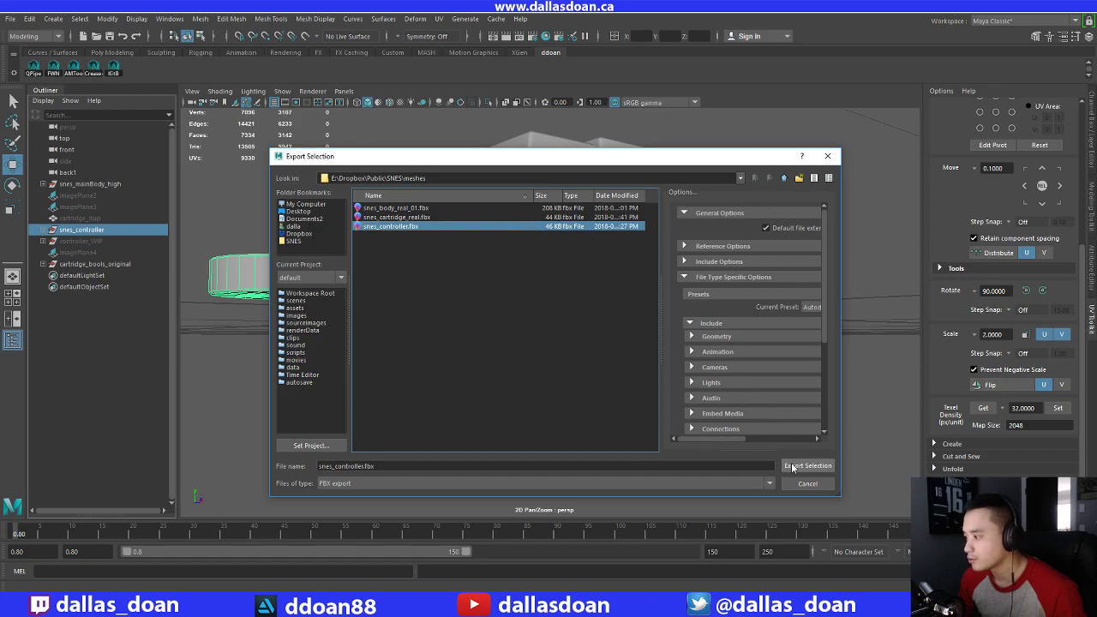
drag(659, 198, 744, 205)
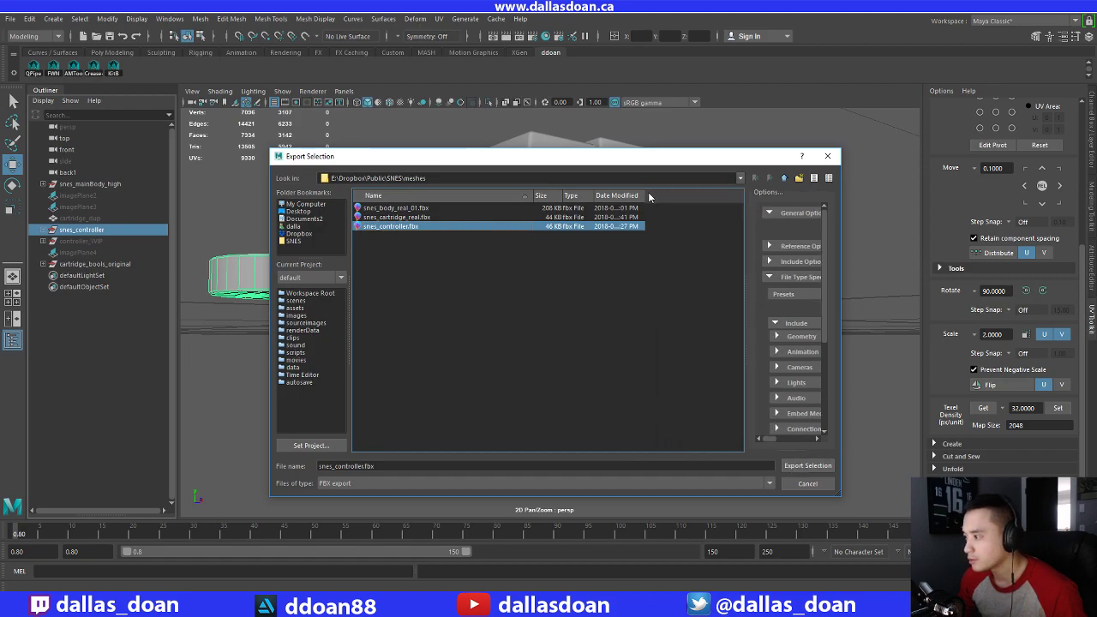
drag(644, 193, 698, 196)
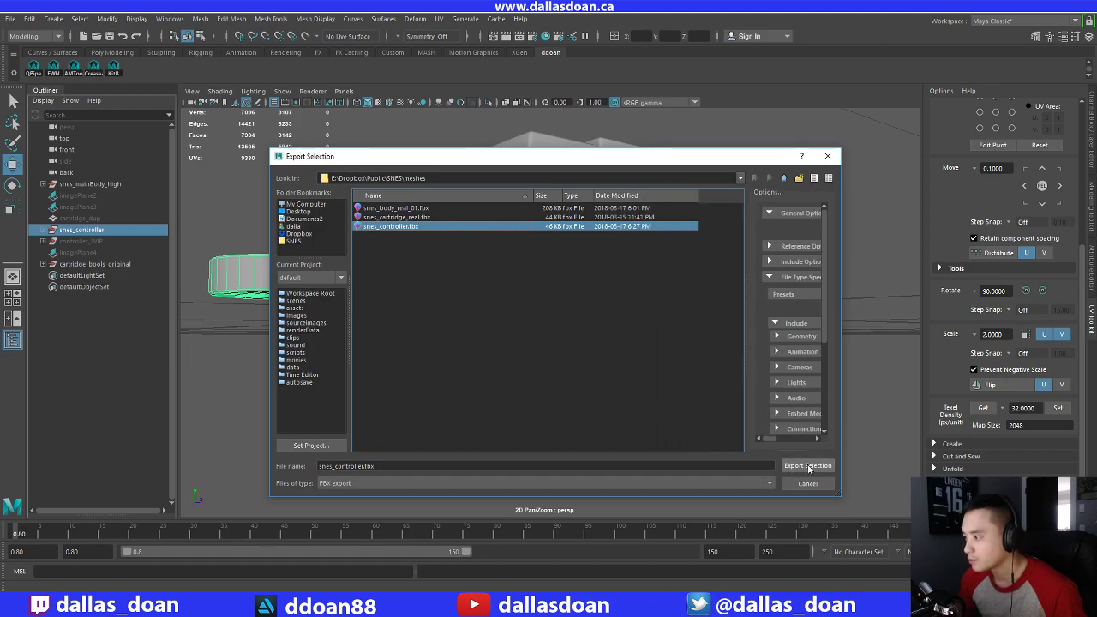
click(629, 197)
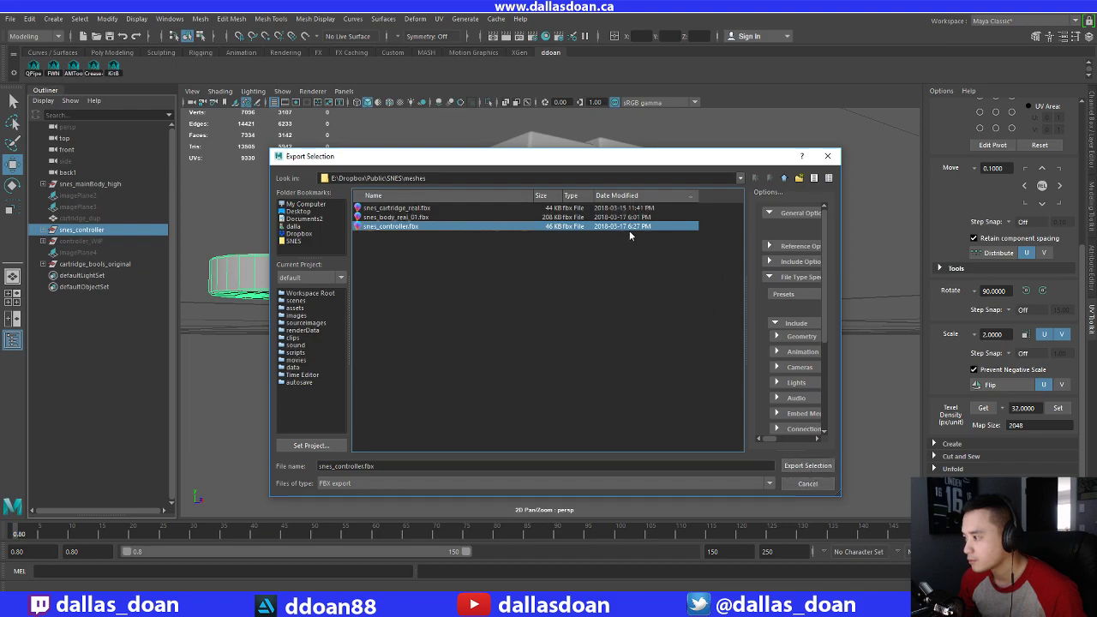
click(798, 468)
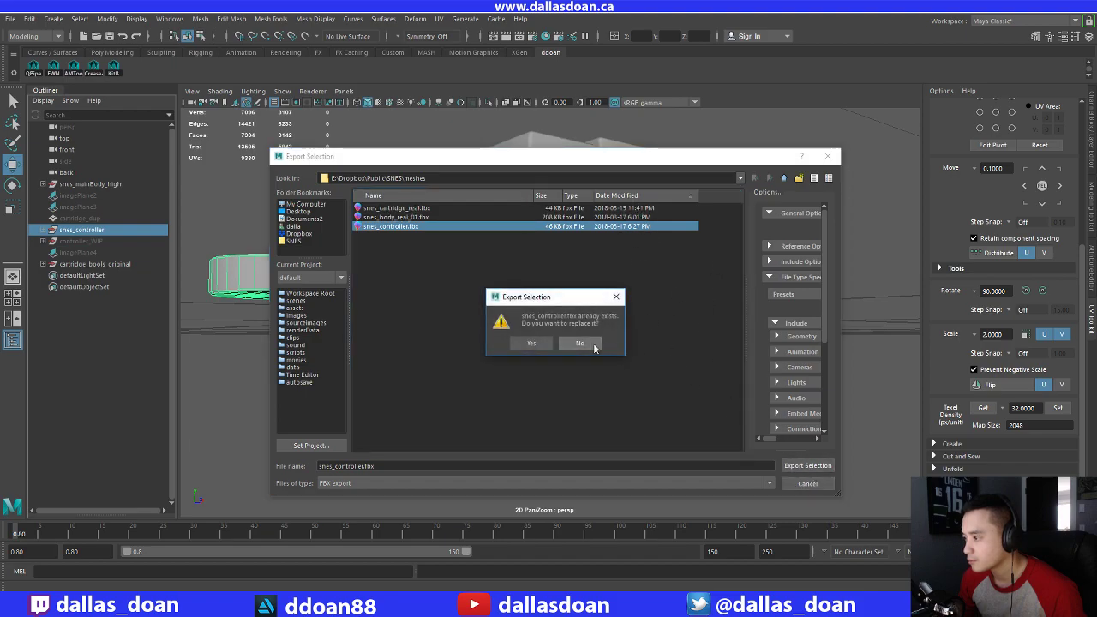
click(526, 343)
Export the cartridge_bools_original group as FBX, replacing snes_cartridge_real.fbx in the SNES meshes folder
click(462, 368)
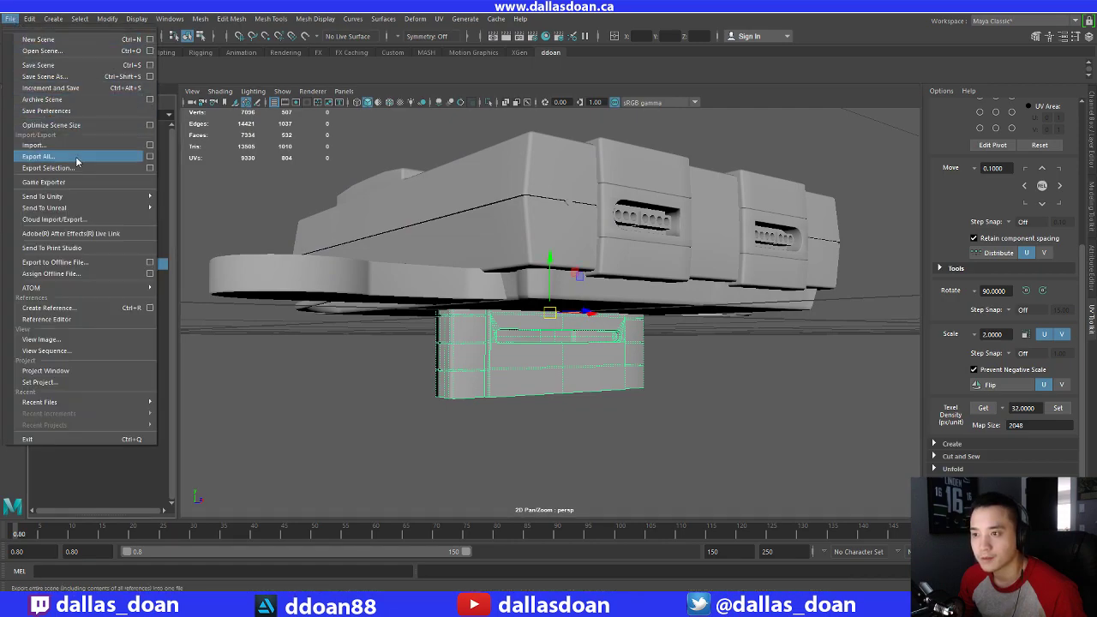
click(52, 168)
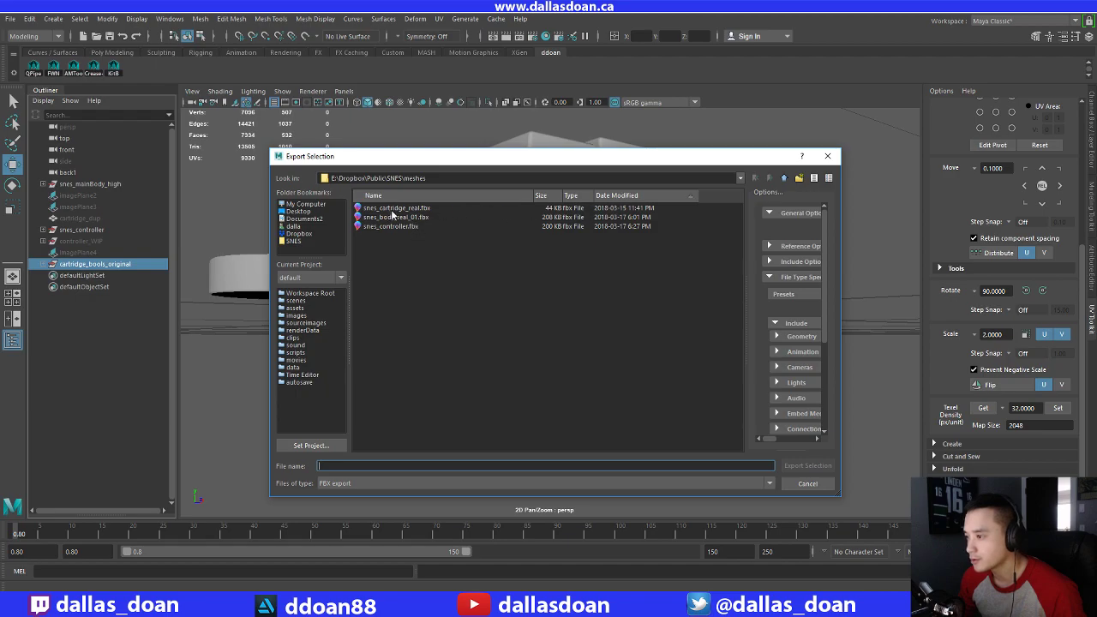
click(407, 209)
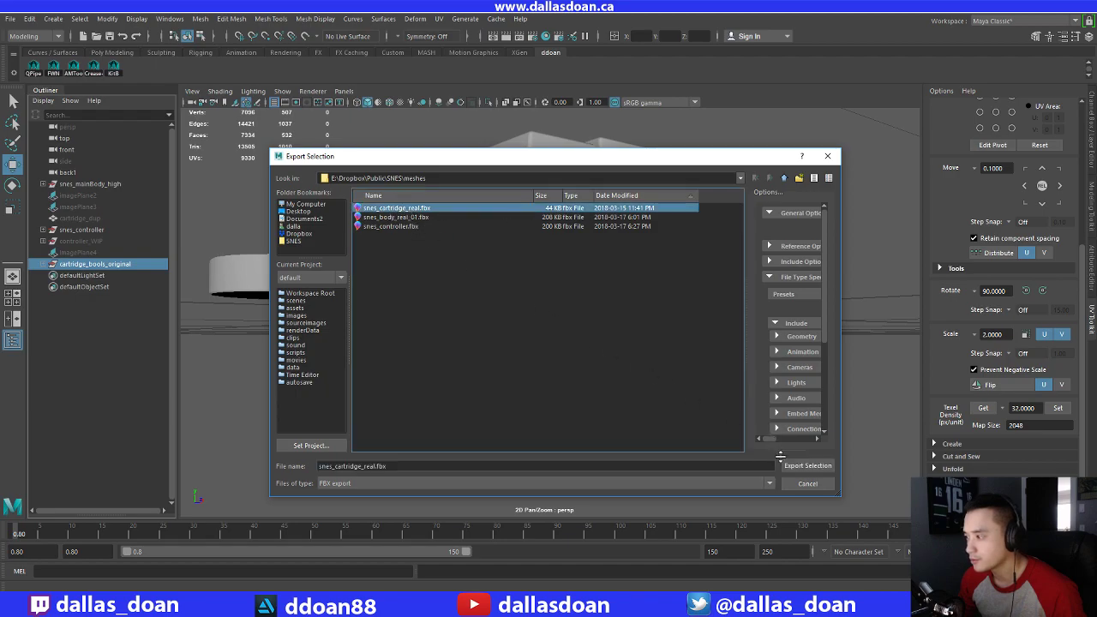
click(805, 469)
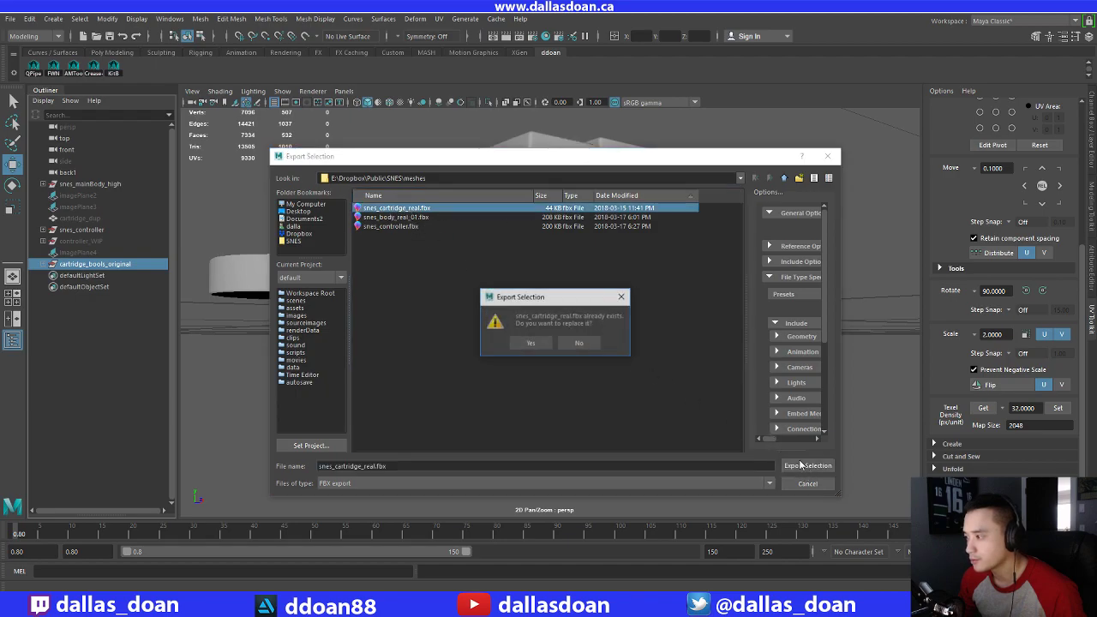
click(525, 343)
Switch to Marmoset Toolbag, look beneath the floor and select the whole snes_controller reference in the scene
key(alt+Tab)
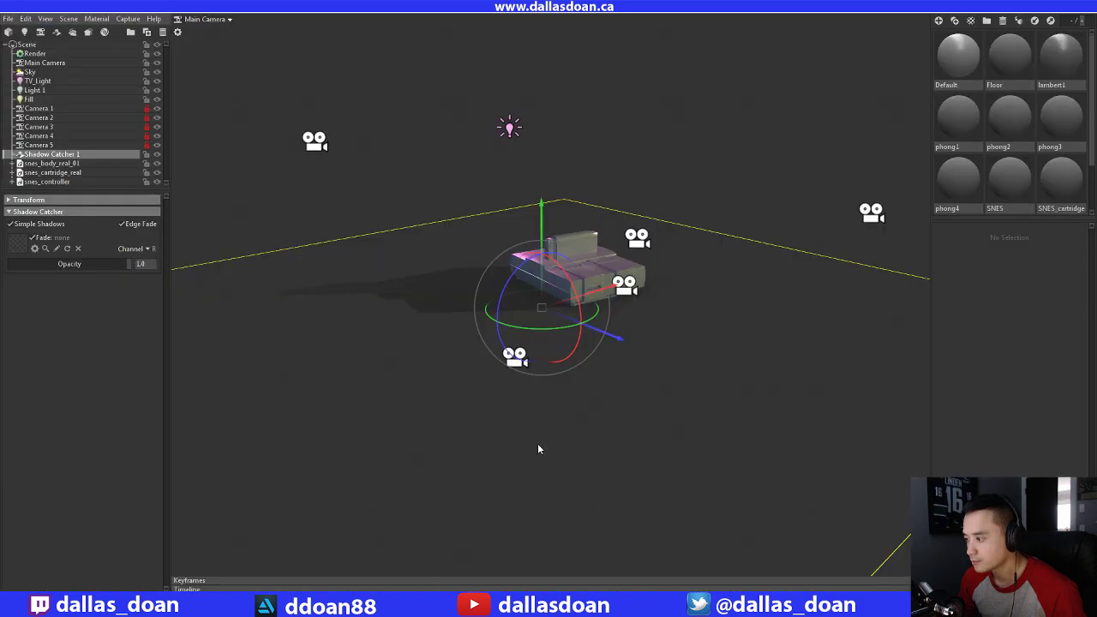
drag(314, 203, 477, 420)
click(484, 431)
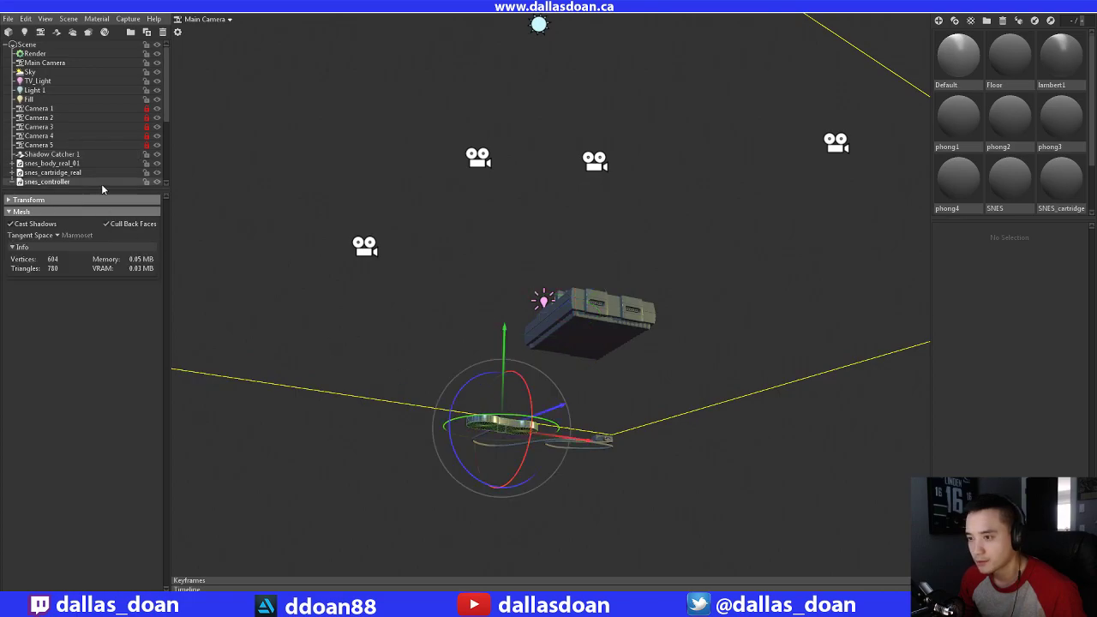
scroll(51, 129, down, 2)
click(14, 127)
click(13, 128)
click(51, 182)
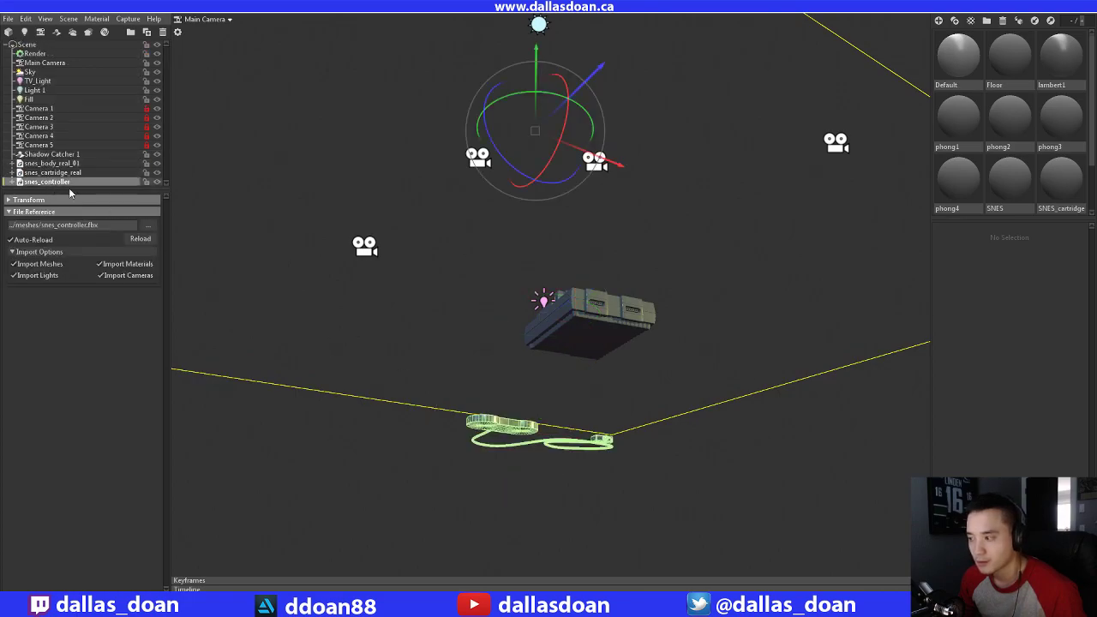
Raise the old snes_controller mesh from below the floor up to the level of the console
alt+drag(516, 174, 537, 301)
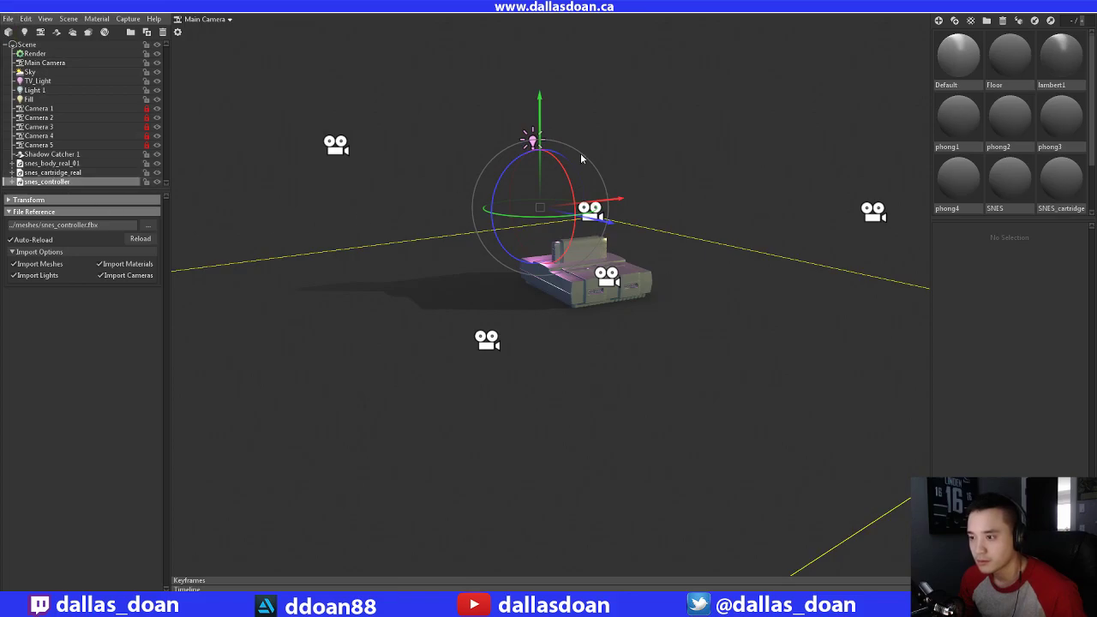
drag(538, 96, 535, 16)
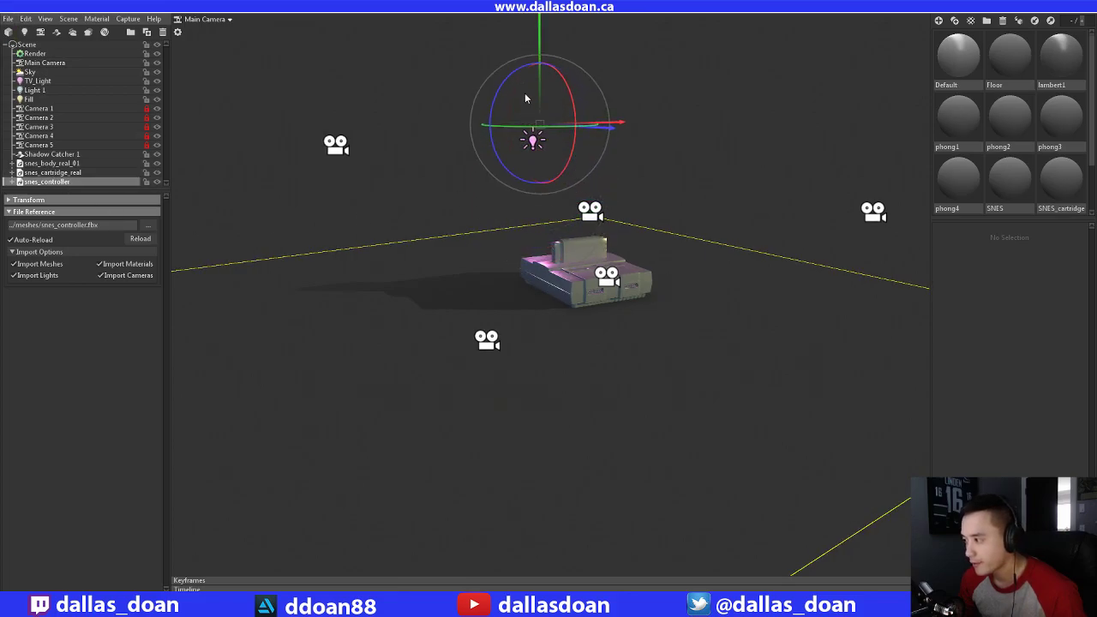
alt+drag(557, 250, 542, 9)
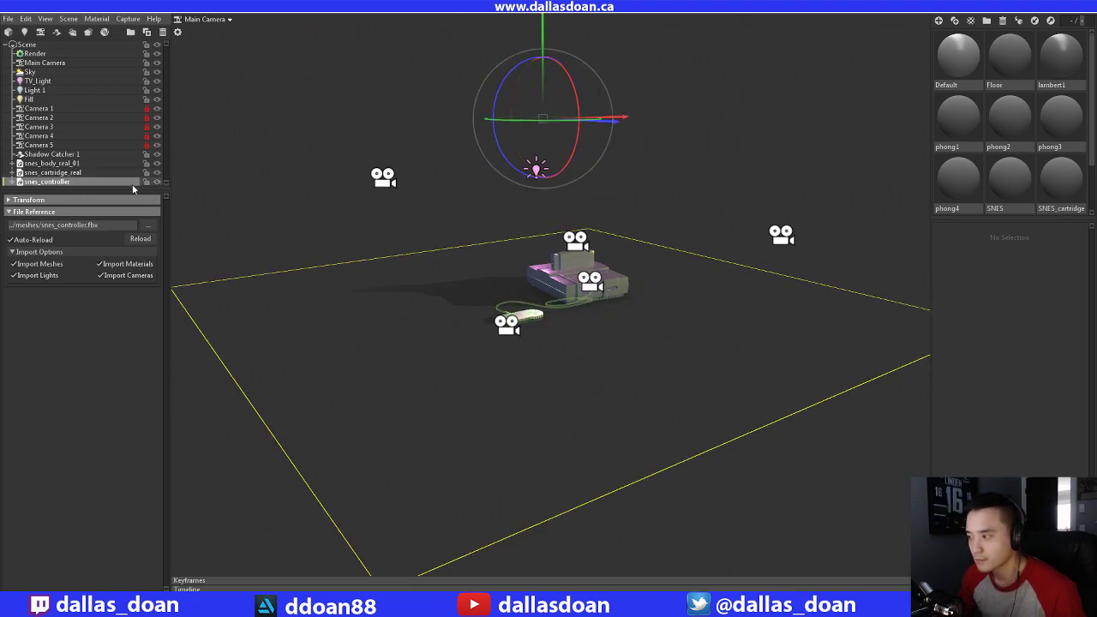
Delete the old snes_controller reference from the scene and import snes_controller.fbx from the meshes folder
key(Delete)
click(11, 32)
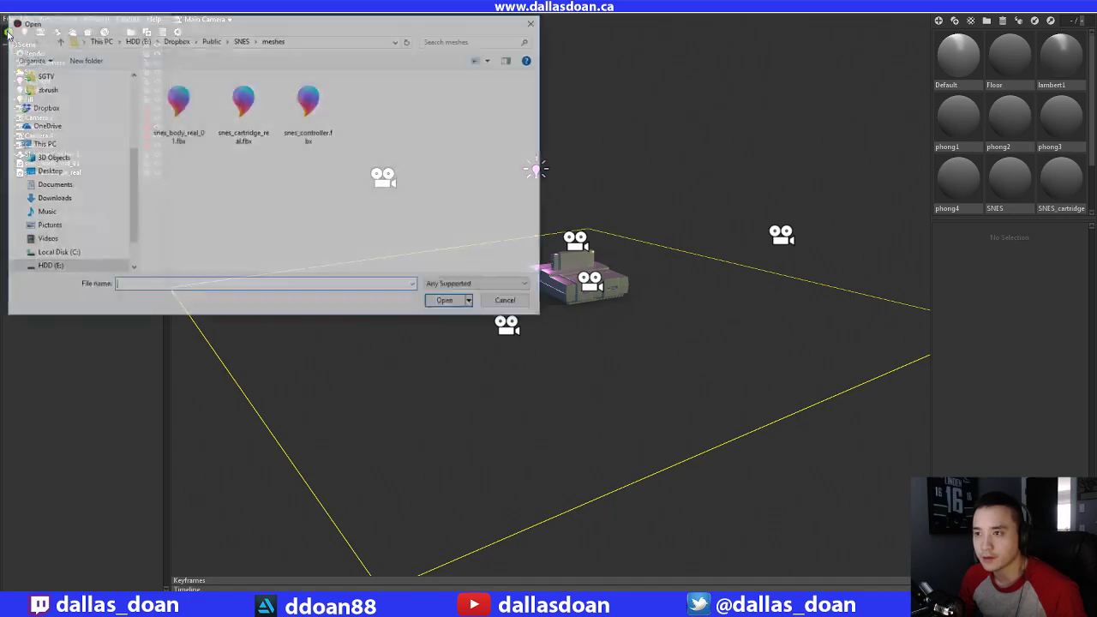
click(308, 107)
click(447, 303)
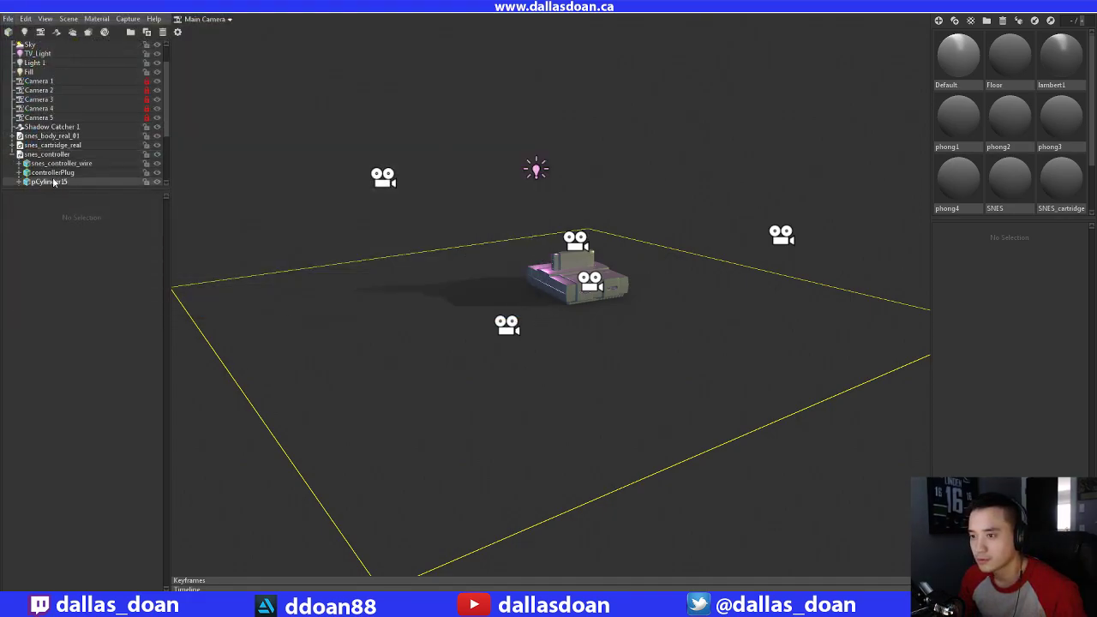
Raise the imported snes_controller above the floor and shift it until its plug sits in the console's front controller port
drag(545, 287, 538, 204)
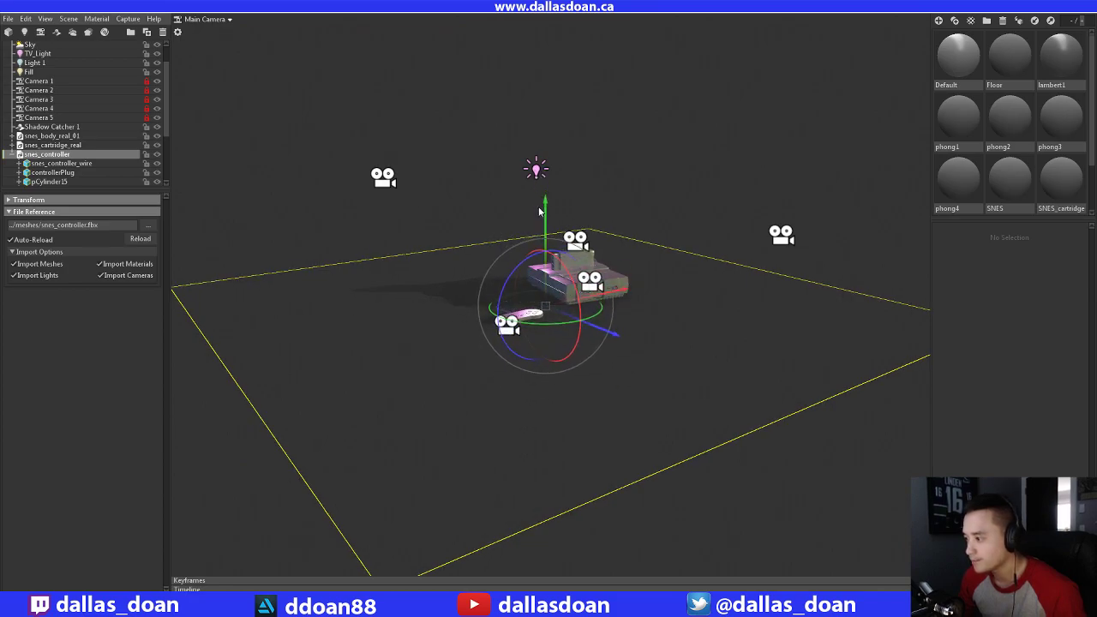
key(f)
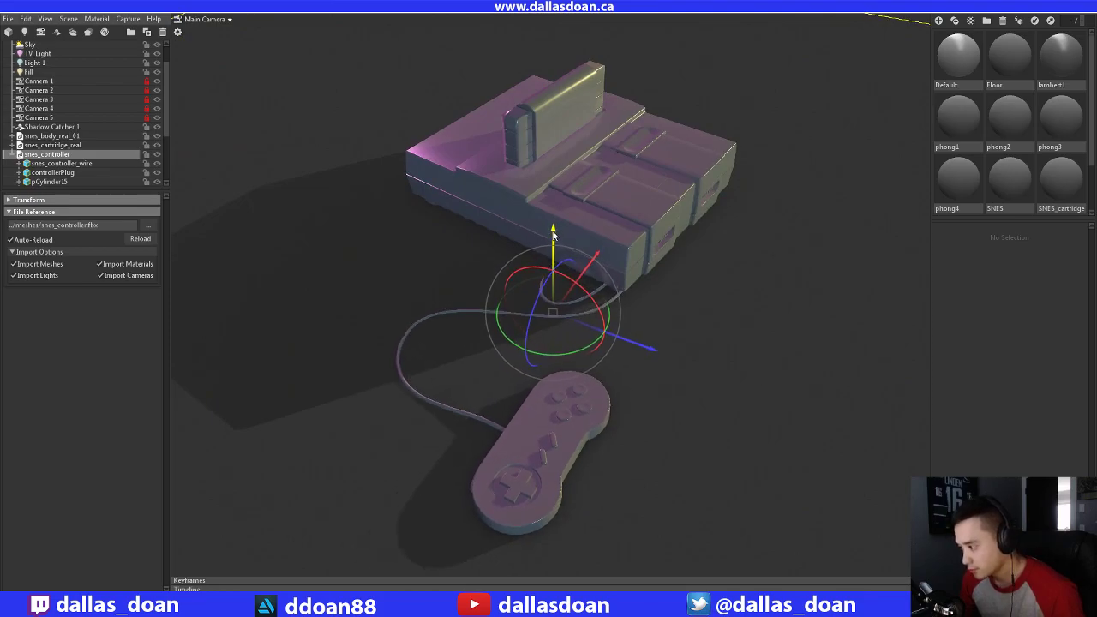
drag(454, 286, 553, 270)
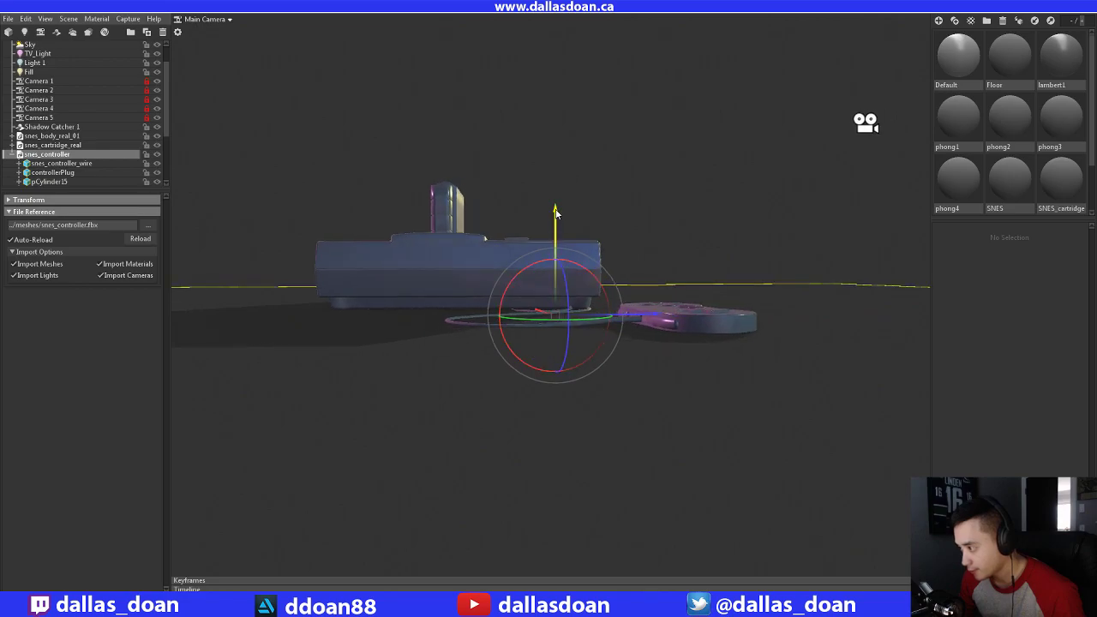
drag(555, 211, 576, 567)
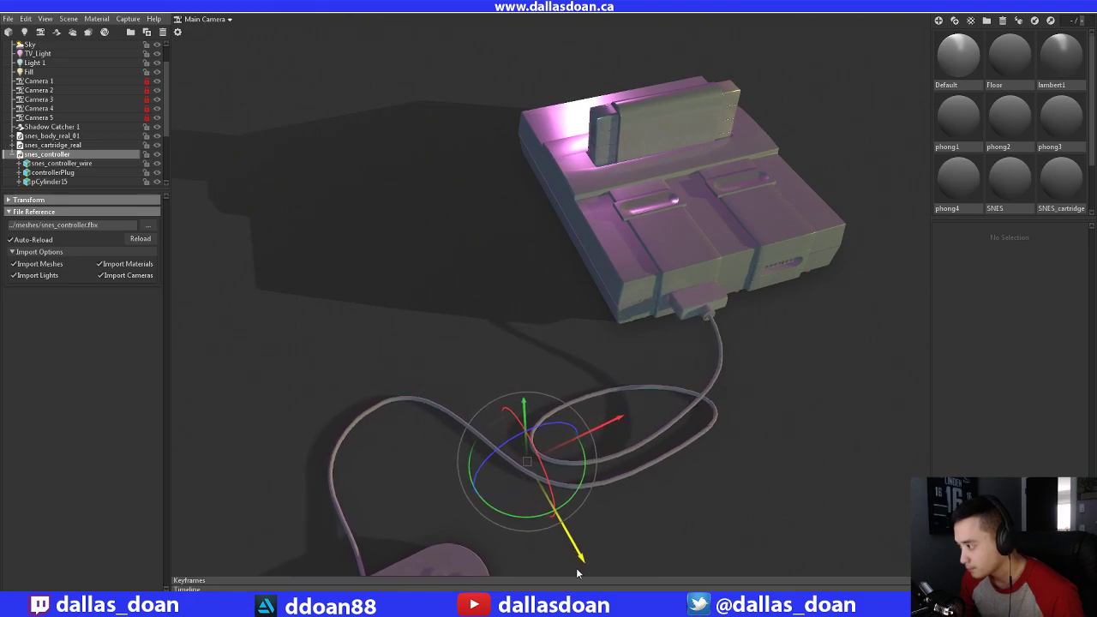
drag(648, 451, 500, 323)
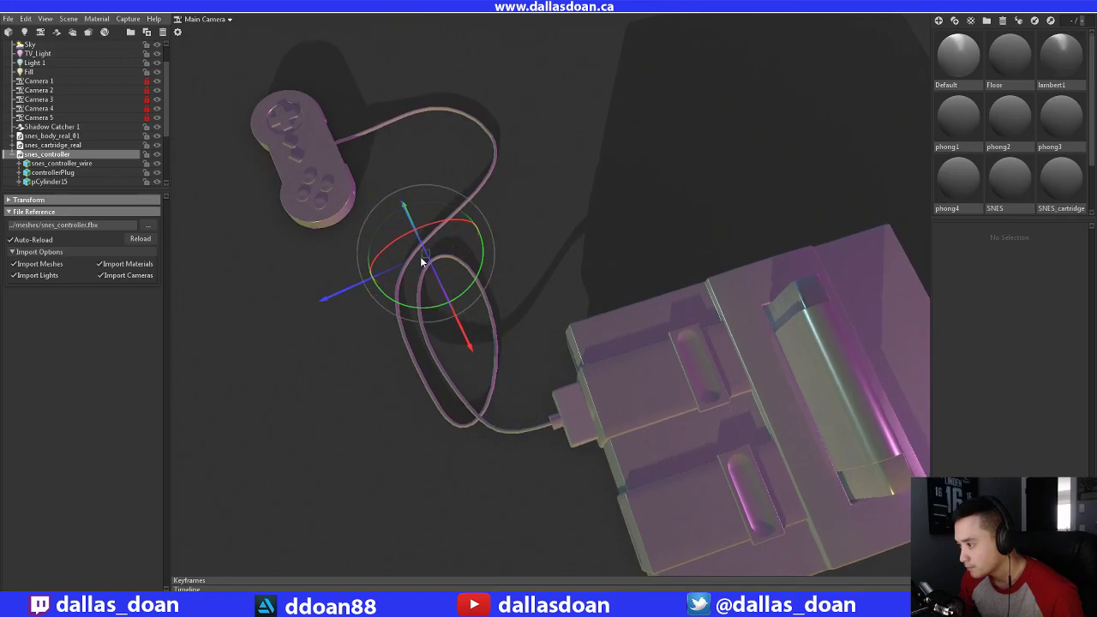
Examine the placement of the controller, its cable and the console from several angles, and collapse the snes_controller group in the scene list
drag(322, 303, 694, 137)
click(698, 174)
drag(698, 175, 683, 247)
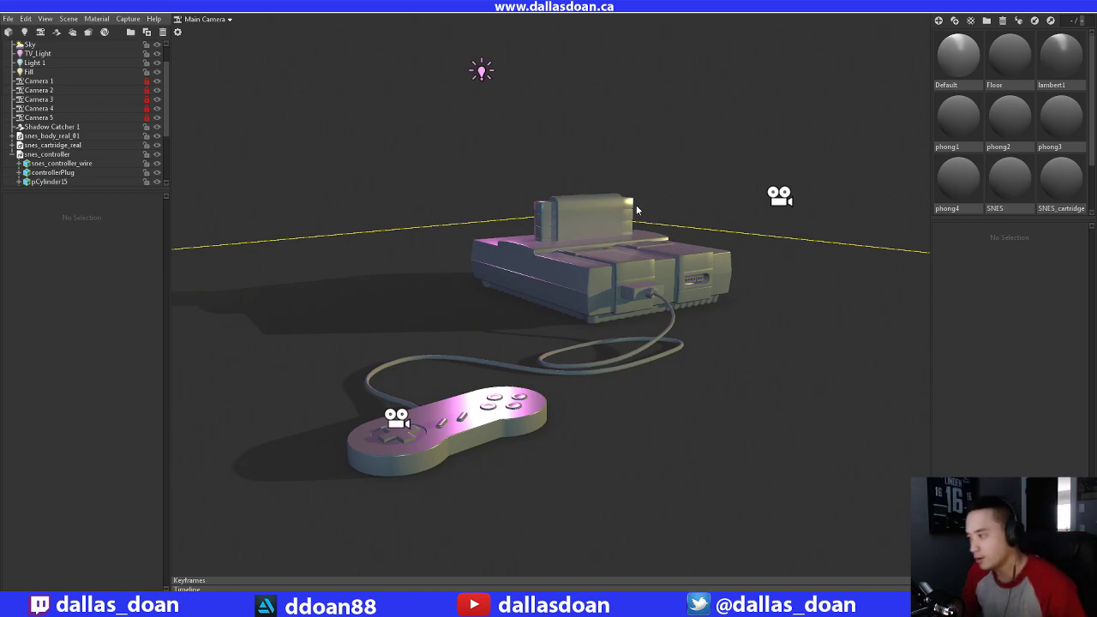
drag(575, 291, 458, 565)
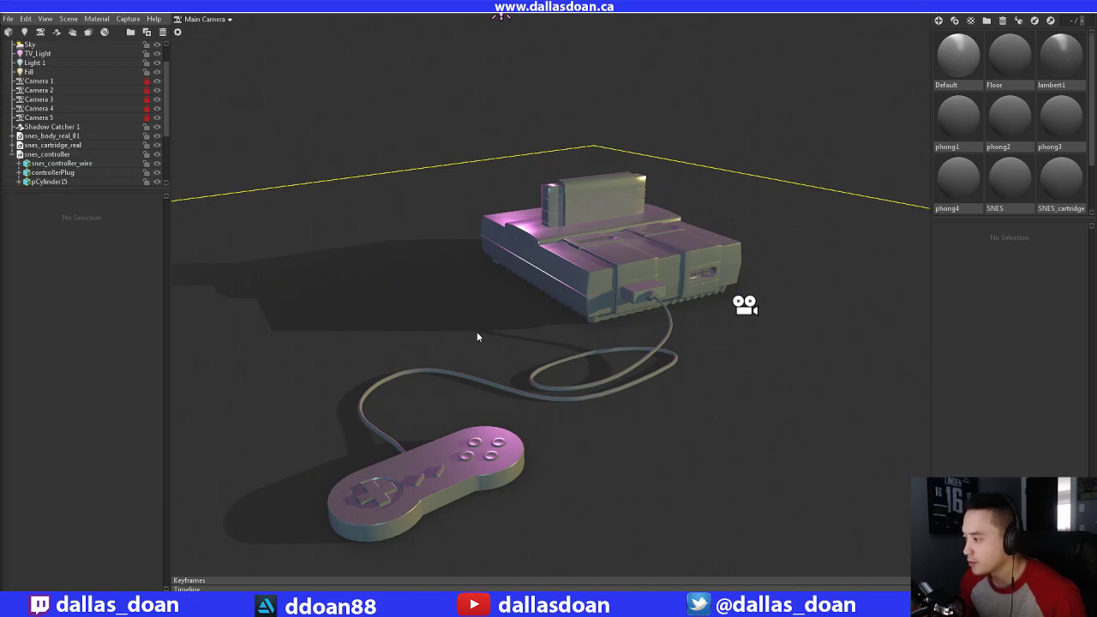
click(482, 416)
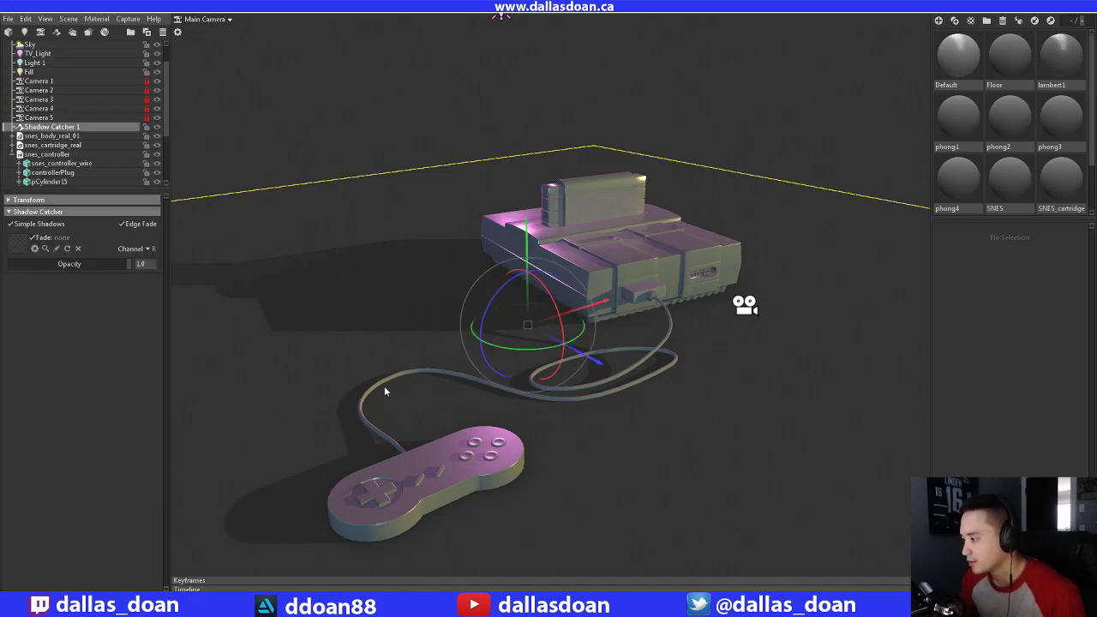
drag(384, 386, 617, 299)
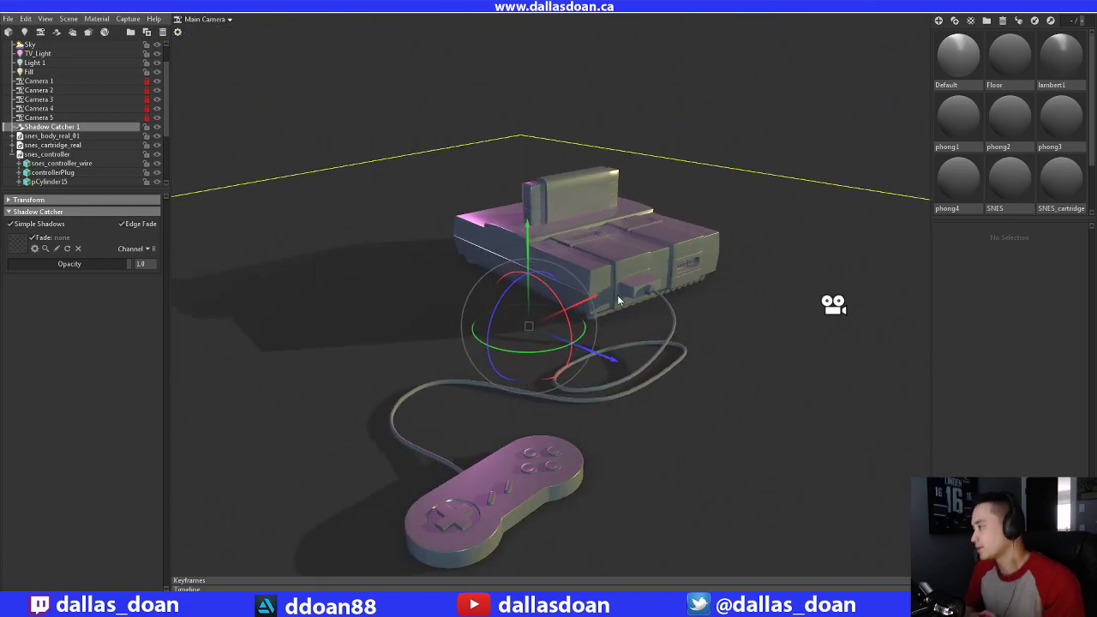
drag(627, 344, 583, 419)
click(12, 155)
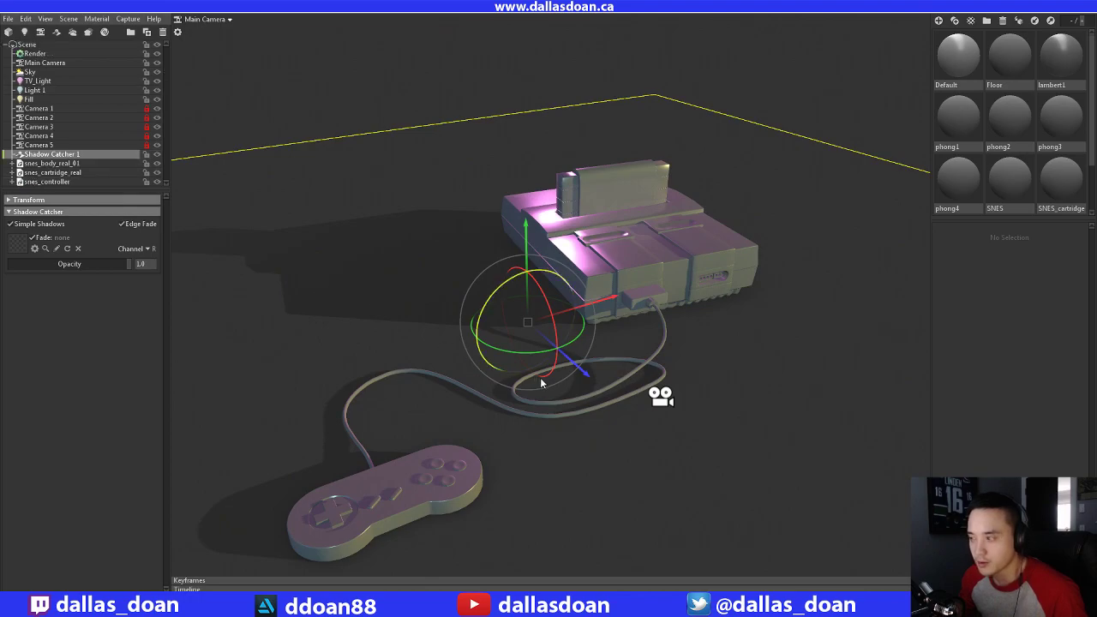
drag(540, 380, 570, 363)
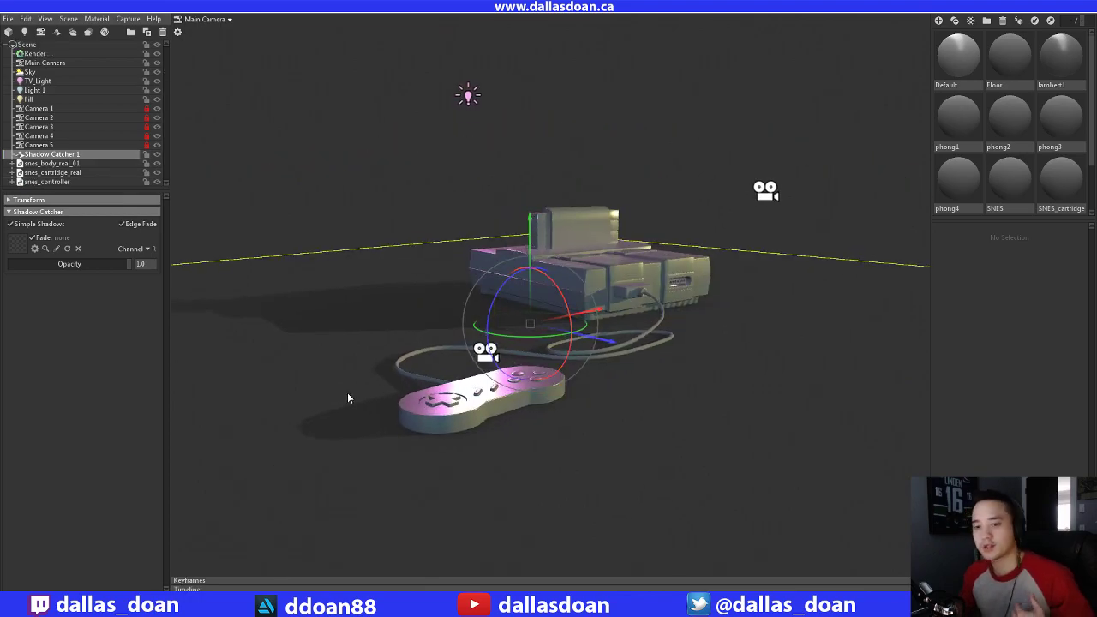